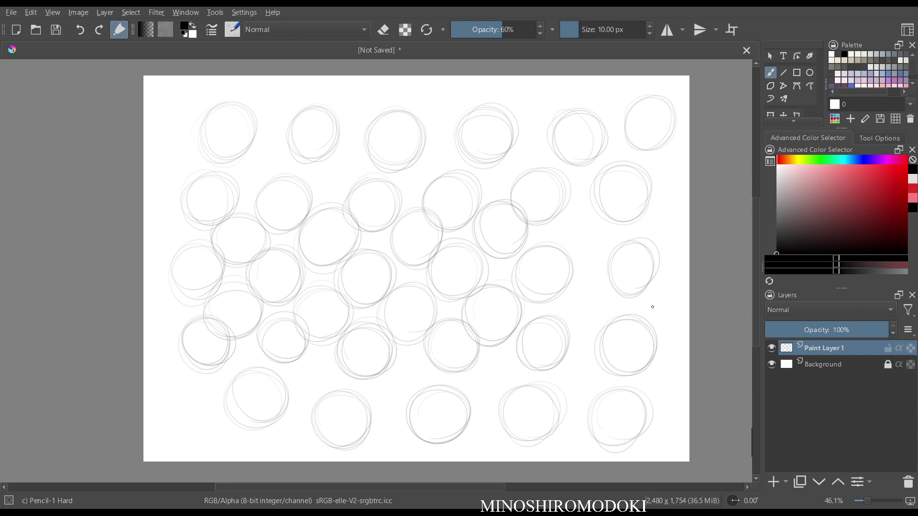
# - Clear the existing circles from the layer and sketch a new row of five circles across the upper part of the canvas
pyautogui.press('Delete')
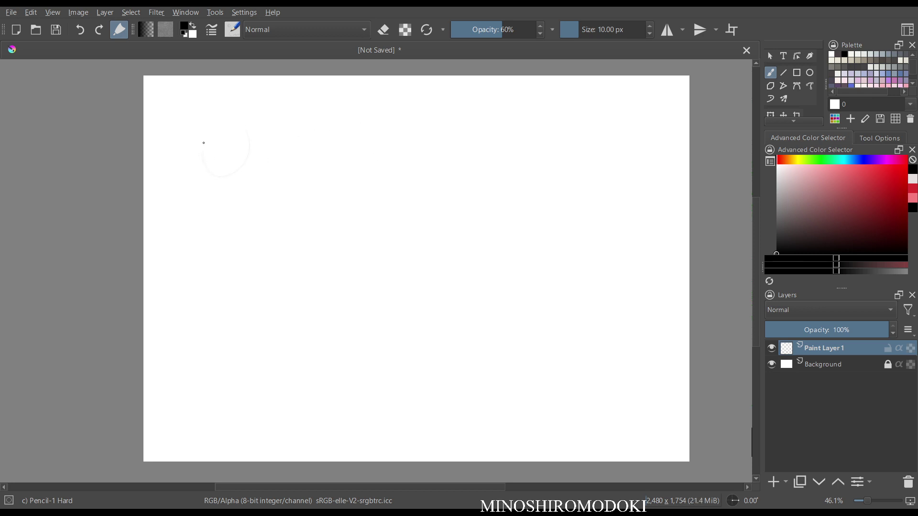
pyautogui.moveTo(204, 142)
pyautogui.mouseDown()
pyautogui.moveTo(216, 176)
pyautogui.moveTo(256, 158)
pyautogui.mouseUp()
pyautogui.moveTo(308, 129)
pyautogui.mouseDown()
pyautogui.moveTo(327, 158)
pyautogui.moveTo(339, 157)
pyautogui.mouseUp()
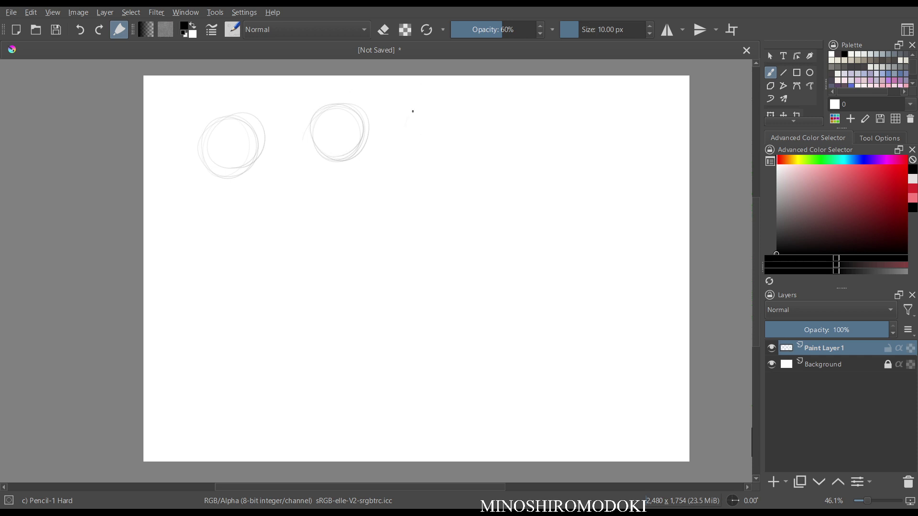
pyautogui.moveTo(413, 112); pyautogui.dragTo(428, 139)
pyautogui.moveTo(549, 111)
pyautogui.mouseDown()
pyautogui.moveTo(564, 119)
pyautogui.moveTo(557, 153)
pyautogui.moveTo(596, 148)
pyautogui.moveTo(593, 136)
pyautogui.mouseUp()
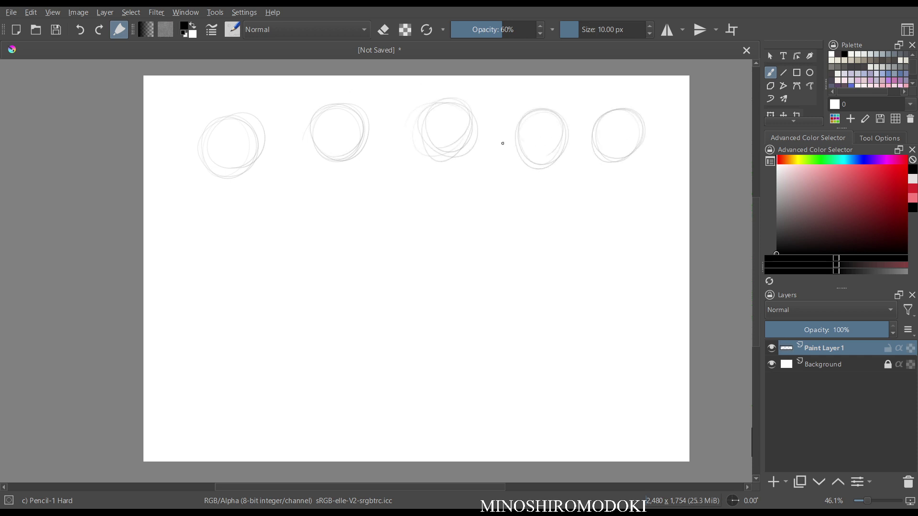
# - Sketch a second row of circles beneath the first, plus one circle directly below the row's second circle
pyautogui.moveTo(292, 209); pyautogui.dragTo(304, 188)
pyautogui.moveTo(216, 209); pyautogui.dragTo(189, 245)
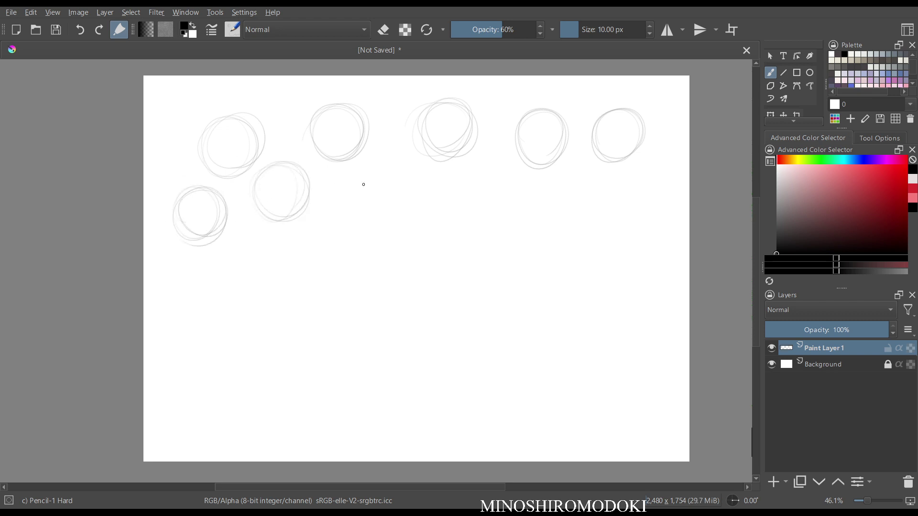
pyautogui.moveTo(353, 221)
pyautogui.mouseDown()
pyautogui.moveTo(371, 221)
pyautogui.moveTo(340, 210)
pyautogui.mouseUp()
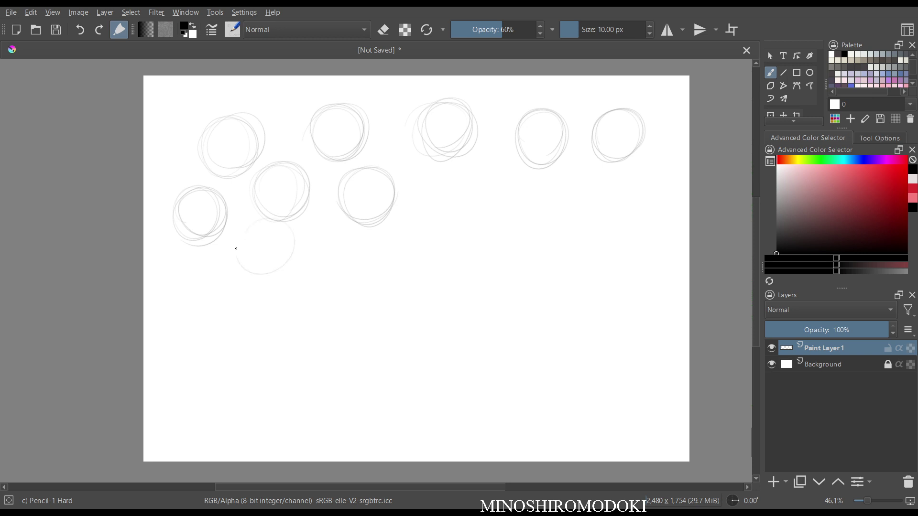
pyautogui.moveTo(236, 249)
pyautogui.mouseDown()
pyautogui.moveTo(256, 272)
pyautogui.moveTo(280, 278)
pyautogui.mouseUp()
pyautogui.moveTo(468, 203)
pyautogui.mouseDown()
pyautogui.moveTo(429, 180)
pyautogui.moveTo(427, 210)
pyautogui.moveTo(535, 179)
pyautogui.moveTo(516, 172)
pyautogui.mouseUp()
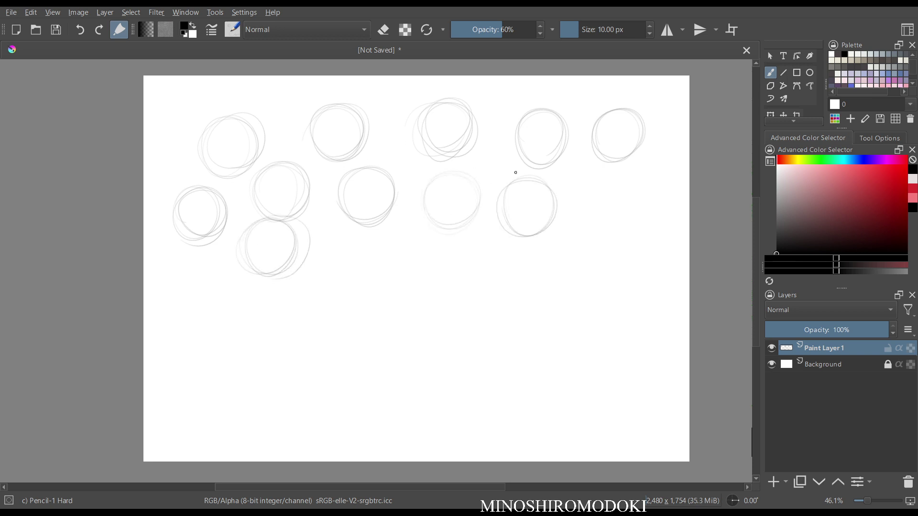
pyautogui.moveTo(577, 208)
pyautogui.mouseDown()
pyautogui.moveTo(575, 229)
pyautogui.moveTo(578, 201)
pyautogui.mouseUp()
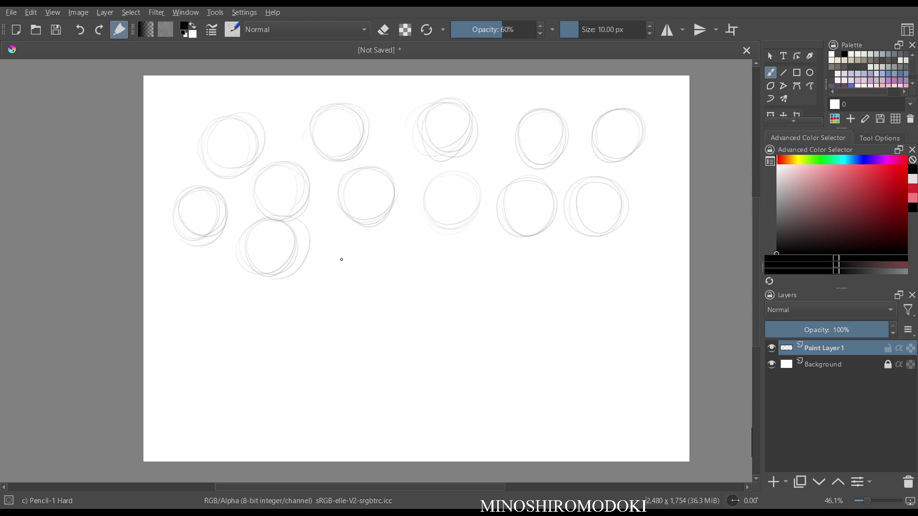
# - Sketch more circles through the middle of the canvas, plus one below the second circle of that row
pyautogui.moveTo(375, 255)
pyautogui.mouseDown()
pyautogui.moveTo(364, 239)
pyautogui.moveTo(346, 242)
pyautogui.moveTo(366, 246)
pyautogui.mouseUp()
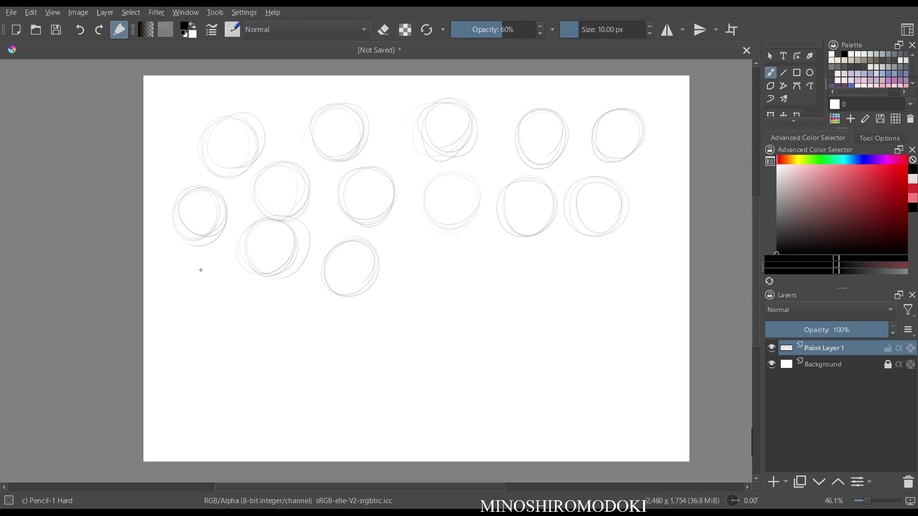
pyautogui.moveTo(201, 270)
pyautogui.mouseDown()
pyautogui.moveTo(168, 267)
pyautogui.moveTo(173, 304)
pyautogui.moveTo(223, 268)
pyautogui.mouseUp()
pyautogui.moveTo(254, 313)
pyautogui.mouseDown()
pyautogui.moveTo(283, 346)
pyautogui.moveTo(268, 343)
pyautogui.moveTo(301, 328)
pyautogui.moveTo(287, 350)
pyautogui.mouseUp()
pyautogui.moveTo(440, 254)
pyautogui.mouseDown()
pyautogui.moveTo(410, 256)
pyautogui.moveTo(408, 276)
pyautogui.moveTo(464, 253)
pyautogui.mouseUp()
pyautogui.moveTo(550, 271)
pyautogui.mouseDown()
pyautogui.moveTo(533, 241)
pyautogui.moveTo(545, 248)
pyautogui.mouseUp()
pyautogui.moveTo(624, 255)
pyautogui.mouseDown()
pyautogui.moveTo(618, 307)
pyautogui.moveTo(621, 294)
pyautogui.mouseUp()
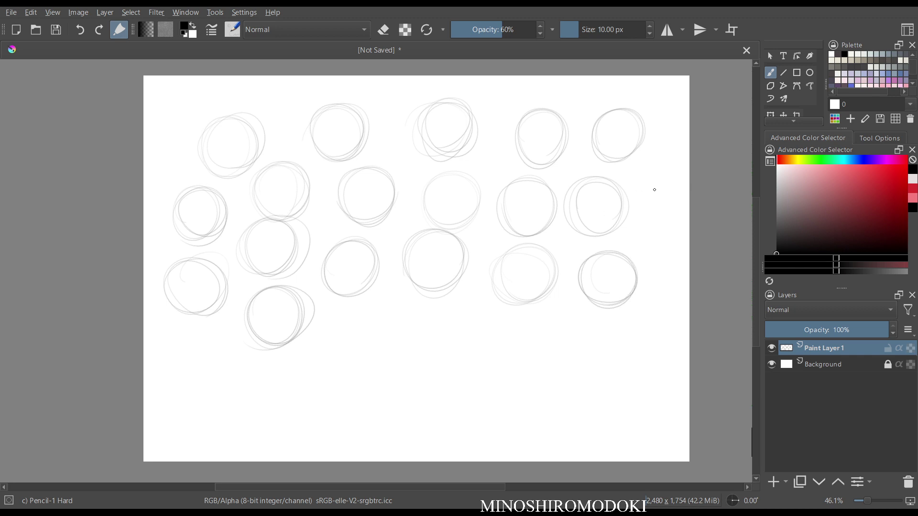
# - Sketch one circle at the canvas's far right edge and five more filling the lower left and lower centre
pyautogui.moveTo(653, 191)
pyautogui.mouseDown()
pyautogui.moveTo(632, 236)
pyautogui.moveTo(626, 220)
pyautogui.mouseUp()
pyautogui.moveTo(368, 299)
pyautogui.mouseDown()
pyautogui.moveTo(348, 322)
pyautogui.moveTo(352, 311)
pyautogui.moveTo(385, 363)
pyautogui.mouseUp()
pyautogui.moveTo(221, 363)
pyautogui.mouseDown()
pyautogui.moveTo(221, 344)
pyautogui.moveTo(209, 334)
pyautogui.moveTo(218, 382)
pyautogui.mouseUp()
pyautogui.moveTo(287, 394)
pyautogui.mouseDown()
pyautogui.moveTo(308, 375)
pyautogui.moveTo(308, 362)
pyautogui.moveTo(256, 345)
pyautogui.mouseUp()
pyautogui.moveTo(378, 420)
pyautogui.mouseDown()
pyautogui.moveTo(389, 385)
pyautogui.moveTo(391, 404)
pyautogui.mouseUp()
pyautogui.moveTo(478, 319)
pyautogui.mouseDown()
pyautogui.moveTo(479, 365)
pyautogui.moveTo(488, 346)
pyautogui.mouseUp()
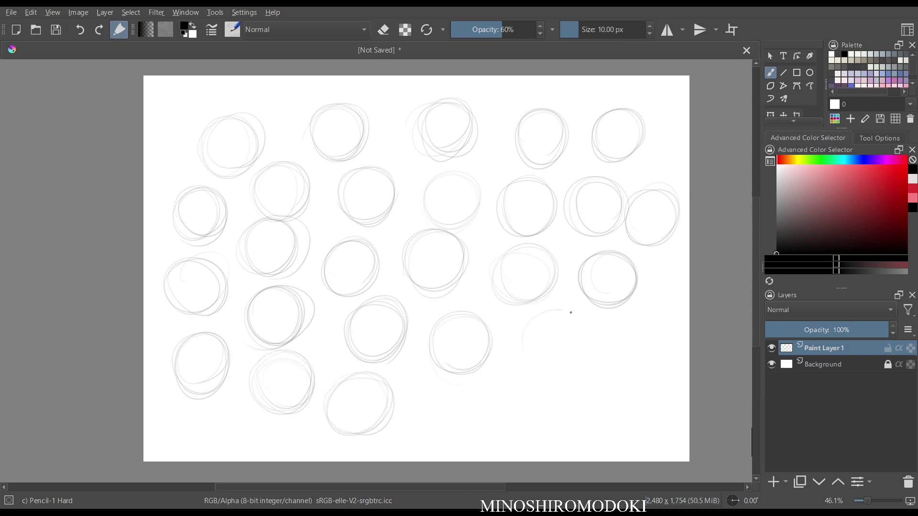
# - Sketch the remaining circles in the empty lower right area of the canvas
pyautogui.moveTo(571, 313)
pyautogui.mouseDown()
pyautogui.moveTo(540, 317)
pyautogui.moveTo(553, 313)
pyautogui.moveTo(535, 345)
pyautogui.mouseUp()
pyautogui.moveTo(622, 385)
pyautogui.mouseDown()
pyautogui.moveTo(609, 353)
pyautogui.moveTo(592, 377)
pyautogui.moveTo(641, 378)
pyautogui.mouseUp()
pyautogui.moveTo(478, 387)
pyautogui.mouseDown()
pyautogui.moveTo(467, 417)
pyautogui.moveTo(492, 436)
pyautogui.mouseUp()
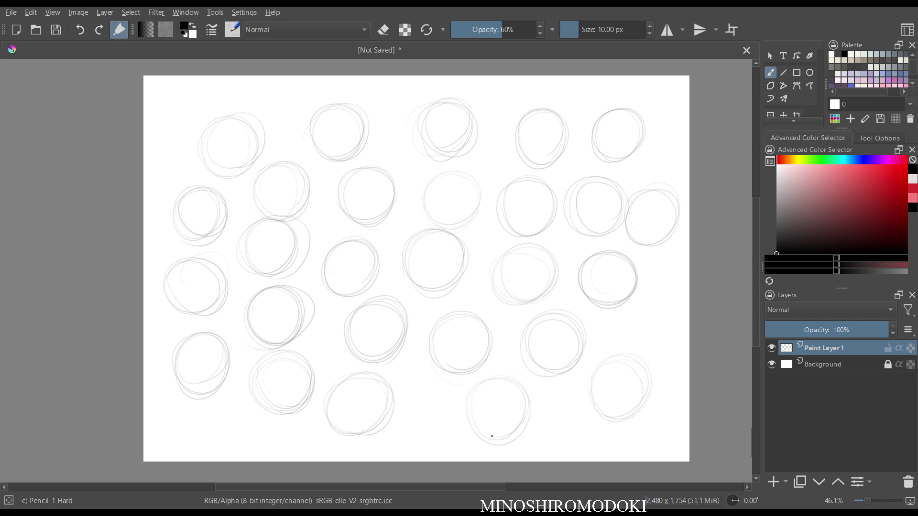
pyautogui.moveTo(454, 400)
pyautogui.mouseDown()
pyautogui.moveTo(467, 404)
pyautogui.moveTo(433, 445)
pyautogui.mouseUp()
# - Clear the practice circles and draw loose zigzag strokes over the centre, lower left and upper right of the canvas
pyautogui.press('Delete')
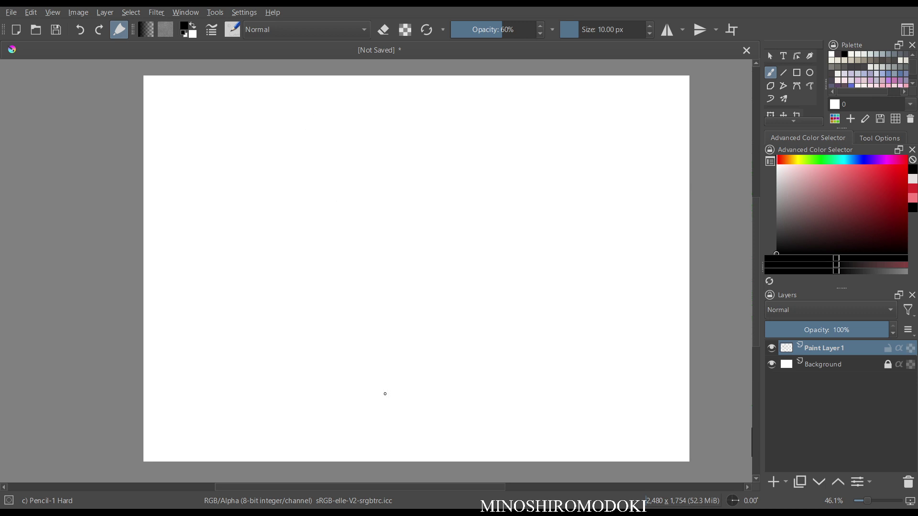
pyautogui.moveTo(232, 229)
pyautogui.mouseDown()
pyautogui.moveTo(432, 191)
pyautogui.moveTo(564, 215)
pyautogui.mouseUp()
pyautogui.press('Delete')
pyautogui.moveTo(257, 216)
pyautogui.mouseDown()
pyautogui.moveTo(389, 334)
pyautogui.moveTo(549, 210)
pyautogui.mouseUp()
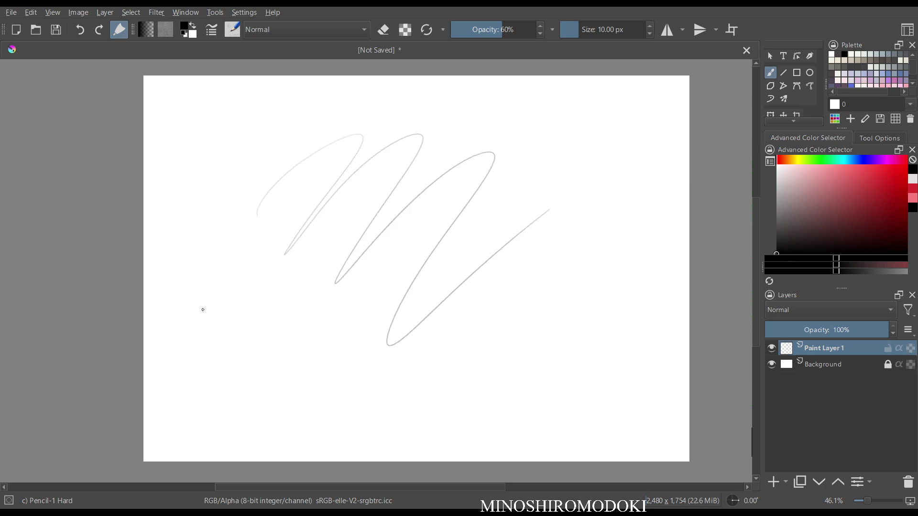
pyautogui.moveTo(225, 275)
pyautogui.mouseDown()
pyautogui.moveTo(223, 378)
pyautogui.moveTo(575, 322)
pyautogui.mouseUp()
pyautogui.moveTo(502, 136)
pyautogui.mouseDown()
pyautogui.moveTo(624, 164)
pyautogui.moveTo(520, 283)
pyautogui.mouseUp()
pyautogui.moveTo(633, 191); pyautogui.dragTo(570, 240)
# - Clear all the zigzag strokes from the paint layer
pyautogui.rightClick(412, 236)
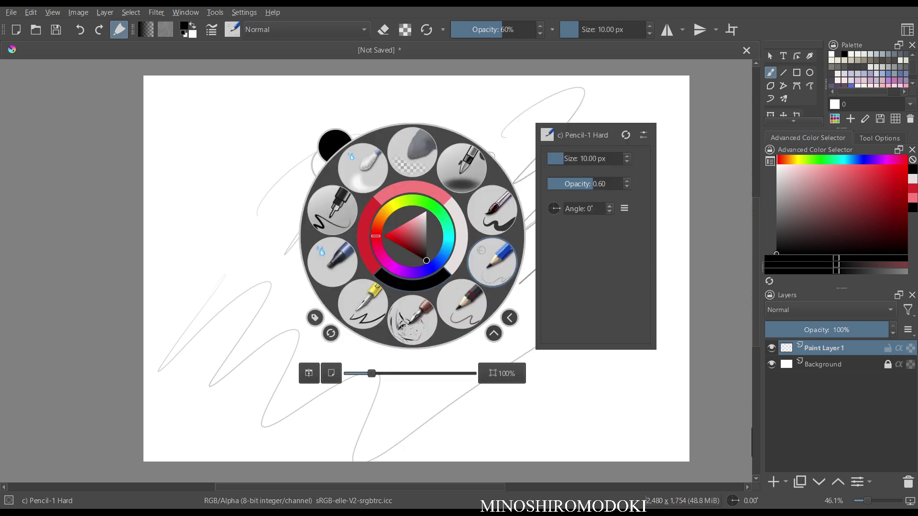
pyautogui.click(624, 77)
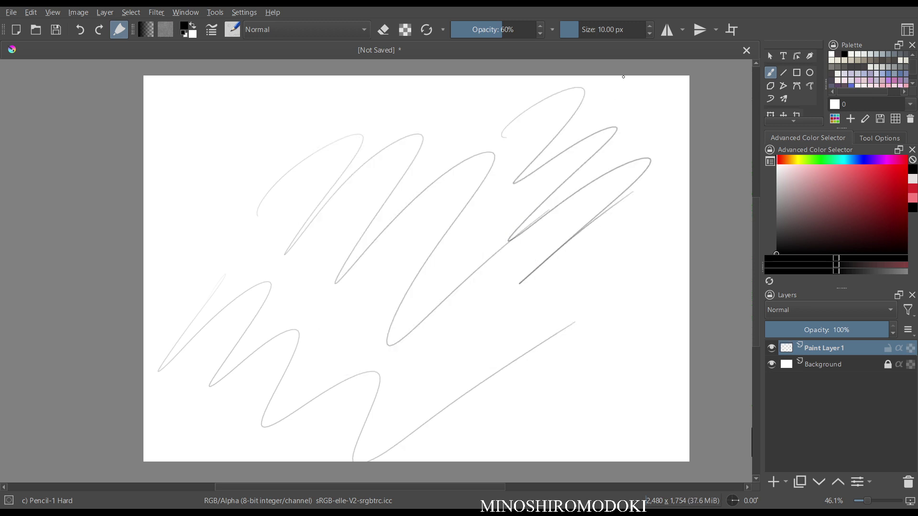
pyautogui.press('Delete')
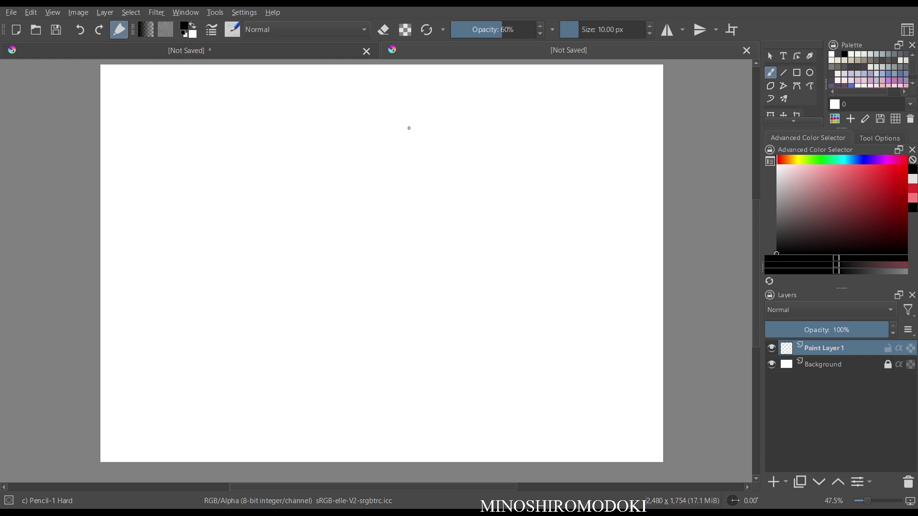
# - On the blank canvas, sketch a standing figure's oval head, curved spine line and torso contours from shoulders to pelvis
pyautogui.moveTo(382, 121)
pyautogui.mouseDown()
pyautogui.moveTo(403, 147)
pyautogui.moveTo(387, 138)
pyautogui.moveTo(413, 110)
pyautogui.moveTo(385, 119)
pyautogui.moveTo(392, 141)
pyautogui.mouseUp()
pyautogui.moveTo(407, 111)
pyautogui.mouseDown()
pyautogui.moveTo(408, 153)
pyautogui.moveTo(380, 210)
pyautogui.moveTo(378, 249)
pyautogui.mouseUp()
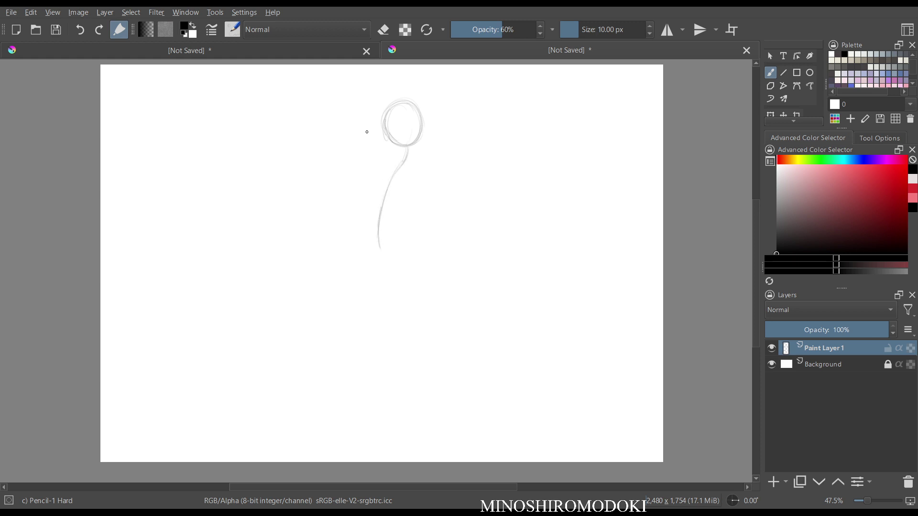
pyautogui.moveTo(399, 159)
pyautogui.mouseDown()
pyautogui.moveTo(390, 155)
pyautogui.moveTo(377, 171)
pyautogui.moveTo(381, 205)
pyautogui.moveTo(392, 188)
pyautogui.moveTo(403, 203)
pyautogui.moveTo(420, 176)
pyautogui.moveTo(384, 154)
pyautogui.moveTo(380, 163)
pyautogui.moveTo(421, 177)
pyautogui.moveTo(403, 205)
pyautogui.moveTo(399, 170)
pyautogui.moveTo(378, 225)
pyautogui.mouseUp()
pyautogui.moveTo(388, 195)
pyautogui.mouseDown()
pyautogui.moveTo(381, 235)
pyautogui.moveTo(364, 223)
pyautogui.mouseUp()
pyautogui.moveTo(375, 202)
pyautogui.mouseDown()
pyautogui.moveTo(369, 250)
pyautogui.moveTo(363, 218)
pyautogui.moveTo(356, 228)
pyautogui.moveTo(382, 260)
pyautogui.mouseUp()
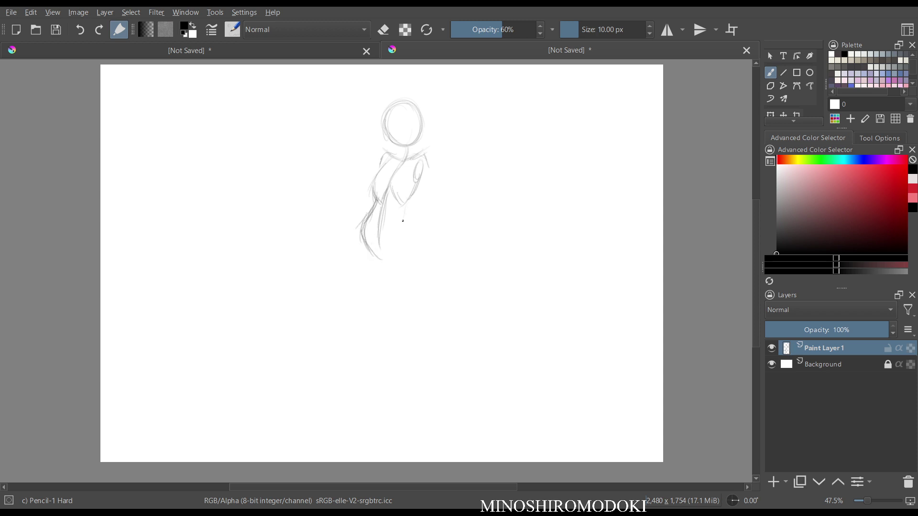
pyautogui.moveTo(405, 206)
pyautogui.mouseDown()
pyautogui.moveTo(417, 233)
pyautogui.moveTo(373, 242)
pyautogui.moveTo(362, 230)
pyautogui.moveTo(382, 258)
pyautogui.moveTo(395, 260)
pyautogui.moveTo(405, 237)
pyautogui.moveTo(392, 261)
pyautogui.mouseUp()
pyautogui.moveTo(379, 174)
pyautogui.mouseDown()
pyautogui.moveTo(413, 185)
pyautogui.moveTo(396, 174)
pyautogui.moveTo(403, 161)
pyautogui.moveTo(390, 182)
pyautogui.moveTo(401, 210)
pyautogui.mouseUp()
pyautogui.moveTo(388, 159); pyautogui.dragTo(389, 158)
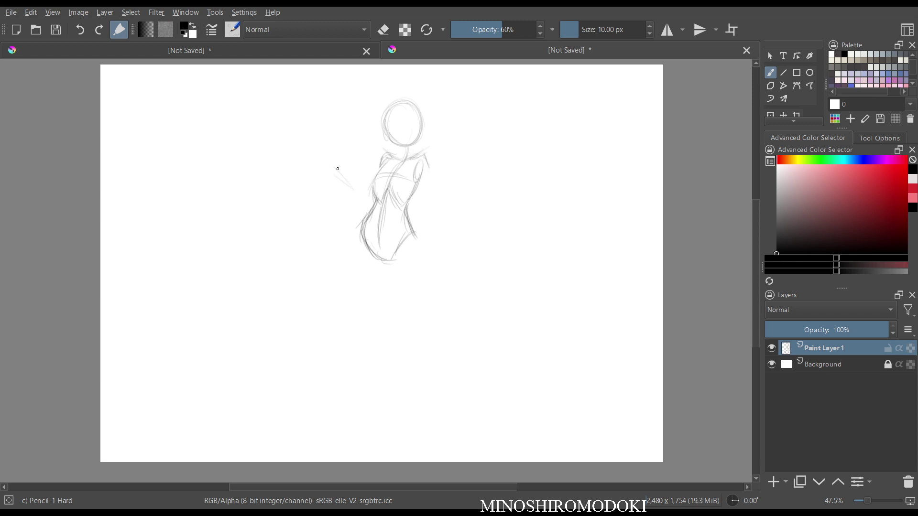
# - Sketch both bent arms with raised forearms and simple hand shapes on either side of the torso
pyautogui.moveTo(330, 171)
pyautogui.mouseDown()
pyautogui.moveTo(318, 141)
pyautogui.moveTo(332, 152)
pyautogui.moveTo(331, 175)
pyautogui.moveTo(366, 202)
pyautogui.mouseUp()
pyautogui.moveTo(427, 164)
pyautogui.mouseDown()
pyautogui.moveTo(438, 208)
pyautogui.moveTo(426, 189)
pyautogui.moveTo(426, 196)
pyautogui.moveTo(447, 191)
pyautogui.moveTo(438, 208)
pyautogui.moveTo(444, 153)
pyautogui.mouseUp()
pyautogui.moveTo(445, 156)
pyautogui.mouseDown()
pyautogui.moveTo(456, 145)
pyautogui.moveTo(448, 172)
pyautogui.mouseUp()
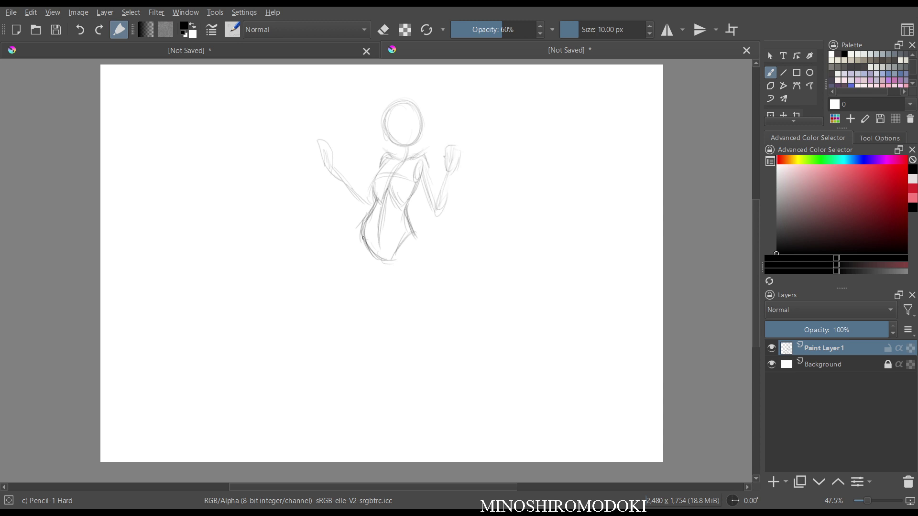
# - Rough in the thigh, knee and lower-leg guide lines below the pelvis
pyautogui.moveTo(397, 249)
pyautogui.mouseDown()
pyautogui.moveTo(371, 292)
pyautogui.moveTo(377, 314)
pyautogui.mouseUp()
pyautogui.moveTo(362, 227)
pyautogui.mouseDown()
pyautogui.moveTo(358, 289)
pyautogui.moveTo(366, 287)
pyautogui.mouseUp()
pyautogui.moveTo(397, 363); pyautogui.dragTo(404, 394)
# - Add fingers to the open hand at the left and reinforce the contours of the opposite arm and the chest
pyautogui.moveTo(322, 150)
pyautogui.mouseDown()
pyautogui.moveTo(312, 122)
pyautogui.moveTo(325, 147)
pyautogui.moveTo(331, 128)
pyautogui.moveTo(334, 176)
pyautogui.mouseUp()
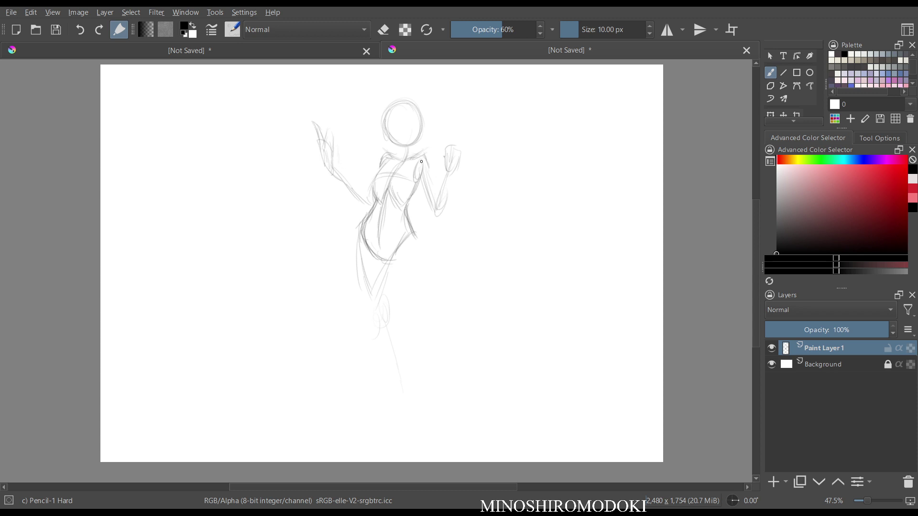
pyautogui.moveTo(421, 162); pyautogui.dragTo(435, 212)
pyautogui.moveTo(447, 170); pyautogui.dragTo(434, 221)
pyautogui.moveTo(387, 165)
pyautogui.mouseDown()
pyautogui.moveTo(378, 197)
pyautogui.moveTo(396, 178)
pyautogui.moveTo(371, 183)
pyautogui.moveTo(387, 161)
pyautogui.moveTo(372, 195)
pyautogui.moveTo(395, 177)
pyautogui.moveTo(373, 179)
pyautogui.moveTo(411, 203)
pyautogui.mouseUp()
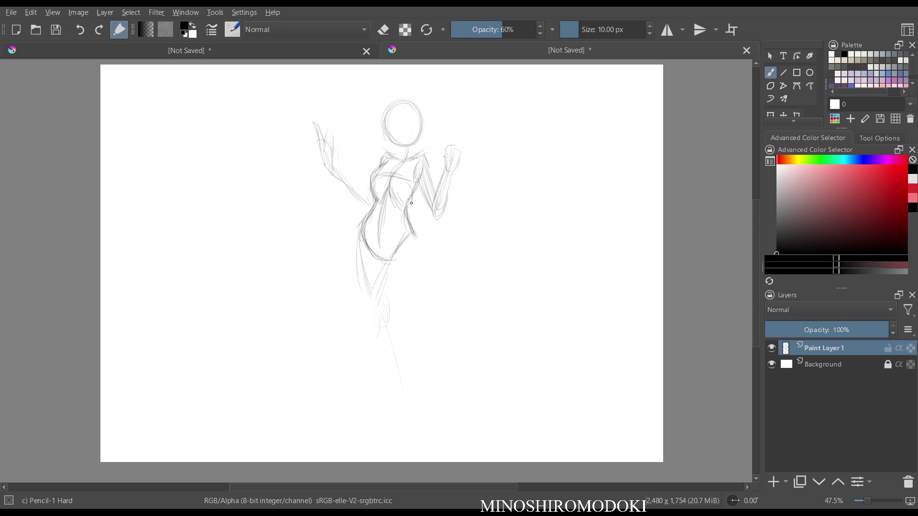
# - Sketch the outlines of both thighs, knees and lower legs in a crossed stance, ending in a small foot
pyautogui.moveTo(360, 260); pyautogui.dragTo(374, 299)
pyautogui.moveTo(407, 241)
pyautogui.mouseDown()
pyautogui.moveTo(380, 286)
pyautogui.moveTo(375, 310)
pyautogui.mouseUp()
pyautogui.moveTo(398, 258); pyautogui.dragTo(410, 269)
pyautogui.moveTo(412, 236)
pyautogui.mouseDown()
pyautogui.moveTo(422, 264)
pyautogui.moveTo(383, 328)
pyautogui.mouseUp()
pyautogui.moveTo(389, 262)
pyautogui.mouseDown()
pyautogui.moveTo(365, 315)
pyautogui.moveTo(373, 381)
pyautogui.mouseUp()
pyautogui.moveTo(367, 337); pyautogui.dragTo(336, 421)
pyautogui.moveTo(362, 241); pyautogui.dragTo(371, 293)
pyautogui.moveTo(399, 339); pyautogui.dragTo(412, 392)
# - Fade the rough leg lines with the Eraser Soft brush
pyautogui.press('e')
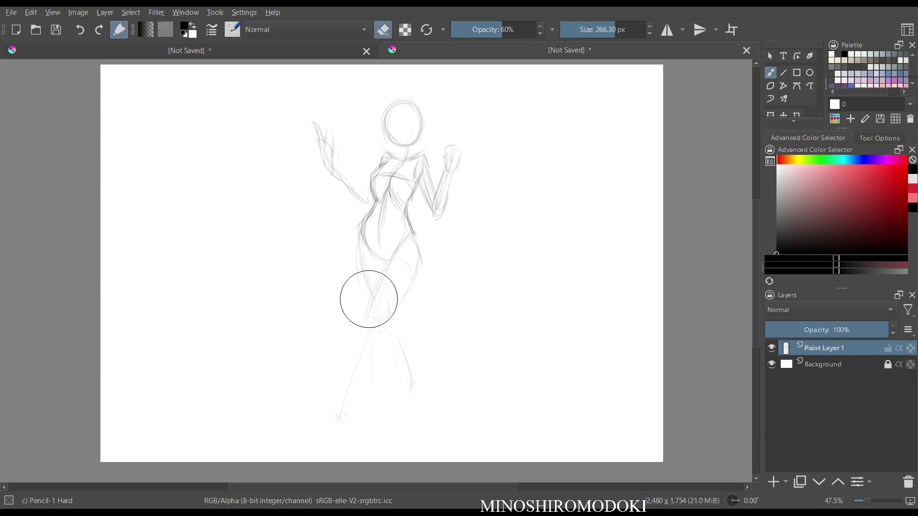
pyautogui.press('e')
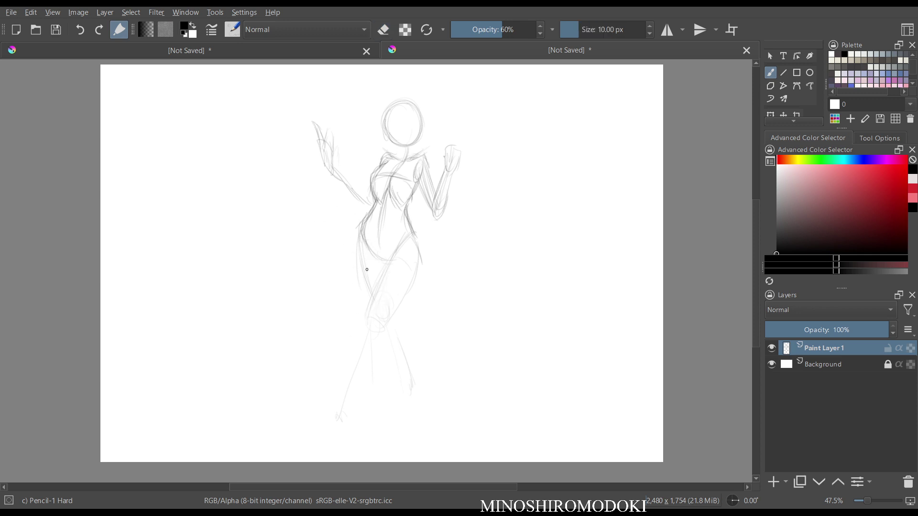
pyautogui.rightClick(383, 233)
pyautogui.click(384, 149)
pyautogui.moveTo(364, 312)
pyautogui.mouseDown()
pyautogui.moveTo(410, 292)
pyautogui.moveTo(399, 327)
pyautogui.moveTo(351, 367)
pyautogui.moveTo(369, 327)
pyautogui.mouseUp()
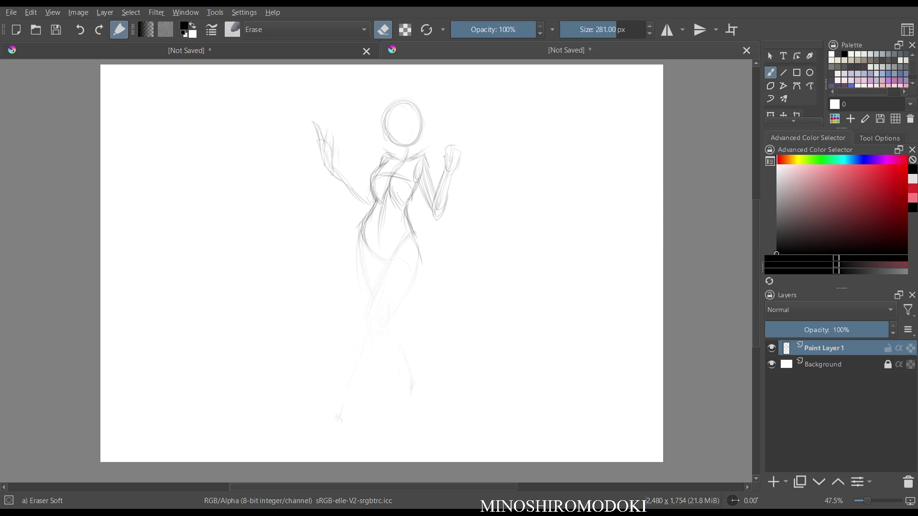
# - Redraw the torso's centre line, a pointed pelvis and both legs with the Pencil-1 Hard brush
pyautogui.rightClick(397, 264)
pyautogui.click(448, 332)
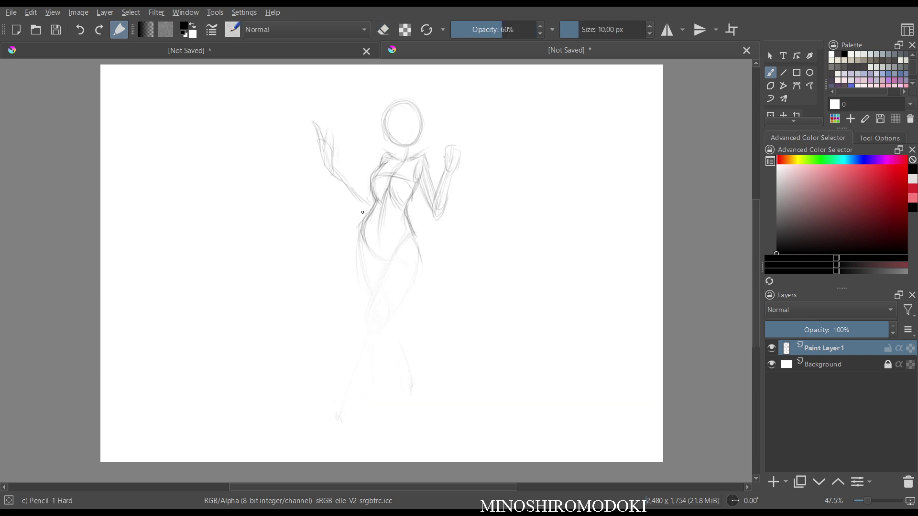
pyautogui.moveTo(381, 200); pyautogui.dragTo(385, 262)
pyautogui.moveTo(383, 220)
pyautogui.mouseDown()
pyautogui.moveTo(360, 225)
pyautogui.moveTo(367, 239)
pyautogui.moveTo(392, 252)
pyautogui.moveTo(382, 258)
pyautogui.moveTo(403, 242)
pyautogui.moveTo(415, 198)
pyautogui.moveTo(419, 247)
pyautogui.mouseUp()
pyautogui.moveTo(362, 234); pyautogui.dragTo(362, 276)
pyautogui.moveTo(361, 238); pyautogui.dragTo(384, 391)
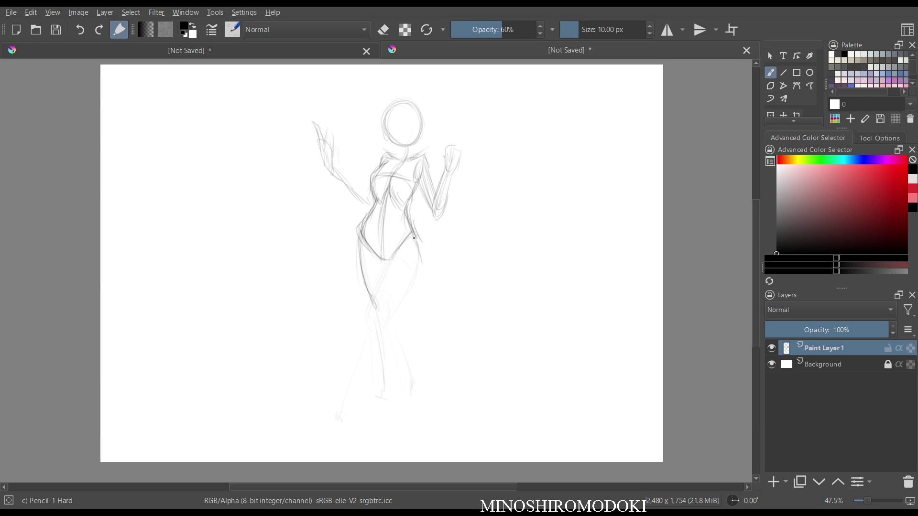
pyautogui.moveTo(417, 240); pyautogui.dragTo(420, 261)
pyautogui.moveTo(393, 291); pyautogui.dragTo(423, 381)
# - Fade the legs with Eraser Soft and redraw them with Pencil-1 Hard, one upright and the other extended outward to the right
pyautogui.rightClick(412, 256)
pyautogui.click(420, 173)
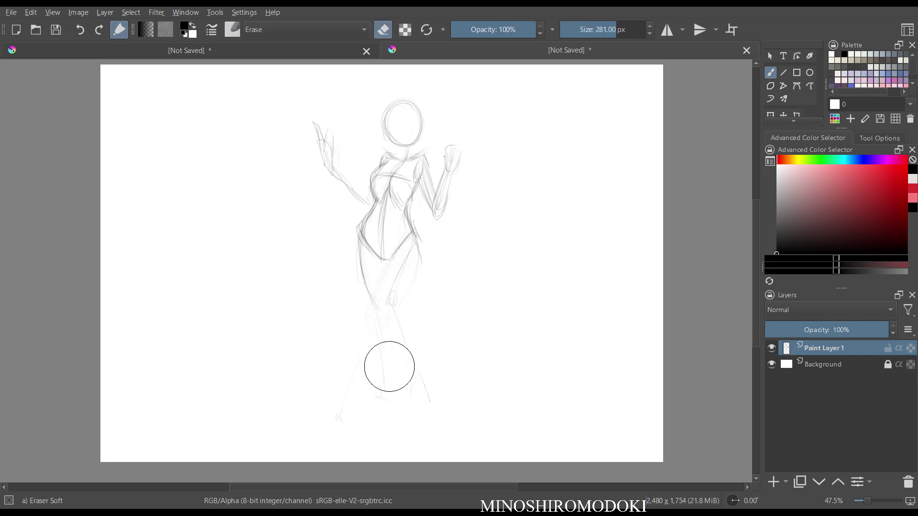
pyautogui.rightClick(354, 287)
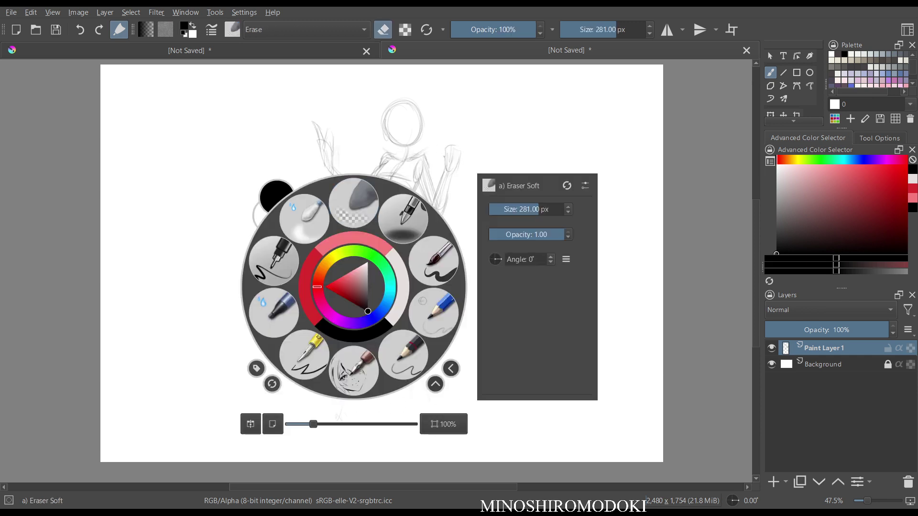
pyautogui.click(434, 311)
pyautogui.moveTo(360, 226); pyautogui.dragTo(363, 266)
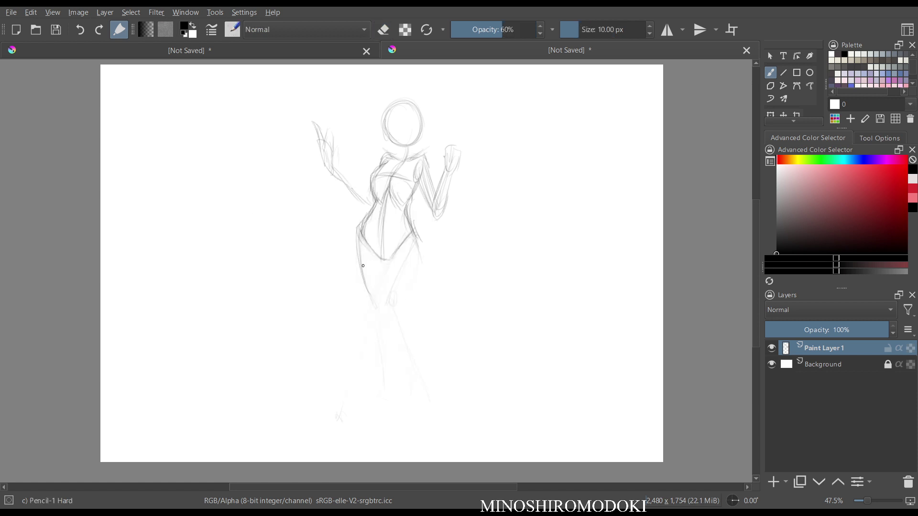
pyautogui.moveTo(373, 332)
pyautogui.mouseDown()
pyautogui.moveTo(371, 371)
pyautogui.moveTo(349, 395)
pyautogui.mouseUp()
pyautogui.moveTo(418, 249); pyautogui.dragTo(431, 322)
pyautogui.moveTo(405, 247)
pyautogui.mouseDown()
pyautogui.moveTo(424, 319)
pyautogui.moveTo(421, 308)
pyautogui.moveTo(462, 393)
pyautogui.mouseUp()
pyautogui.moveTo(355, 224)
pyautogui.mouseDown()
pyautogui.moveTo(359, 262)
pyautogui.moveTo(383, 303)
pyautogui.moveTo(364, 289)
pyautogui.moveTo(384, 303)
pyautogui.moveTo(382, 281)
pyautogui.moveTo(413, 305)
pyautogui.mouseUp()
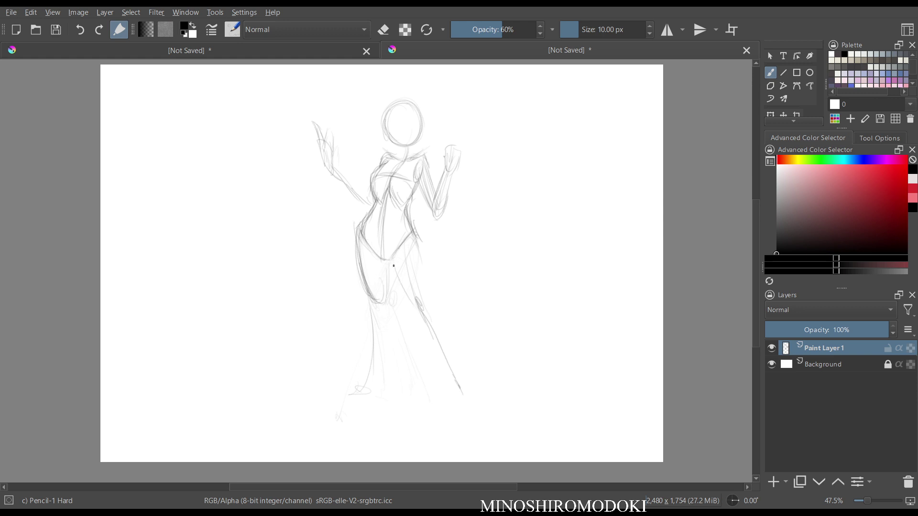
pyautogui.moveTo(394, 266); pyautogui.dragTo(422, 322)
pyautogui.moveTo(420, 257)
pyautogui.mouseDown()
pyautogui.moveTo(426, 308)
pyautogui.moveTo(462, 400)
pyautogui.mouseUp()
pyautogui.moveTo(373, 306); pyautogui.dragTo(384, 343)
# - Fade the pelvis and legs with Eraser Soft, and redraw the torso's centre line and pointed pelvis with Pencil-1 Hard
pyautogui.press('e')
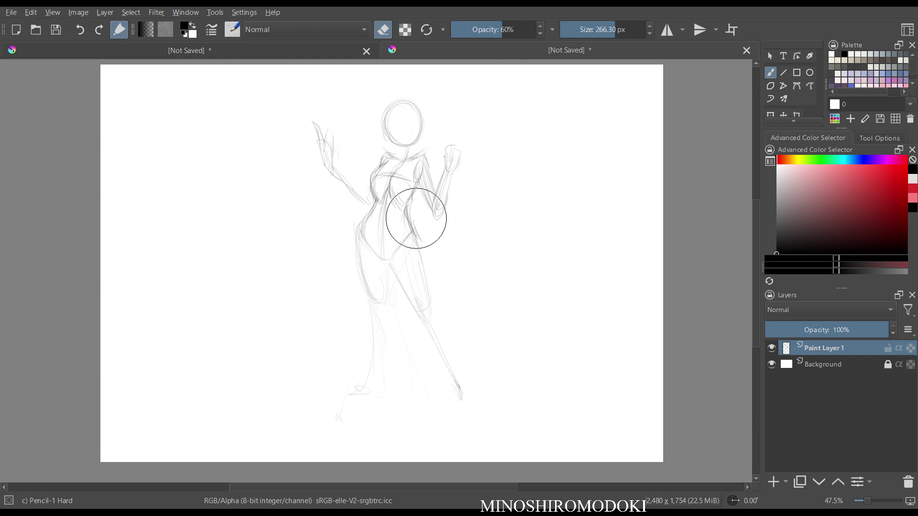
pyautogui.rightClick(405, 266)
pyautogui.click(406, 184)
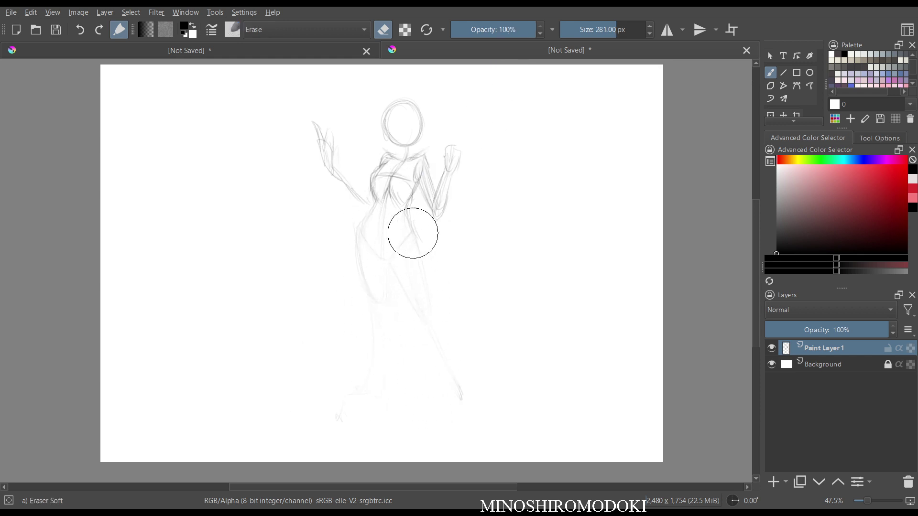
pyautogui.rightClick(364, 237)
pyautogui.click(444, 262)
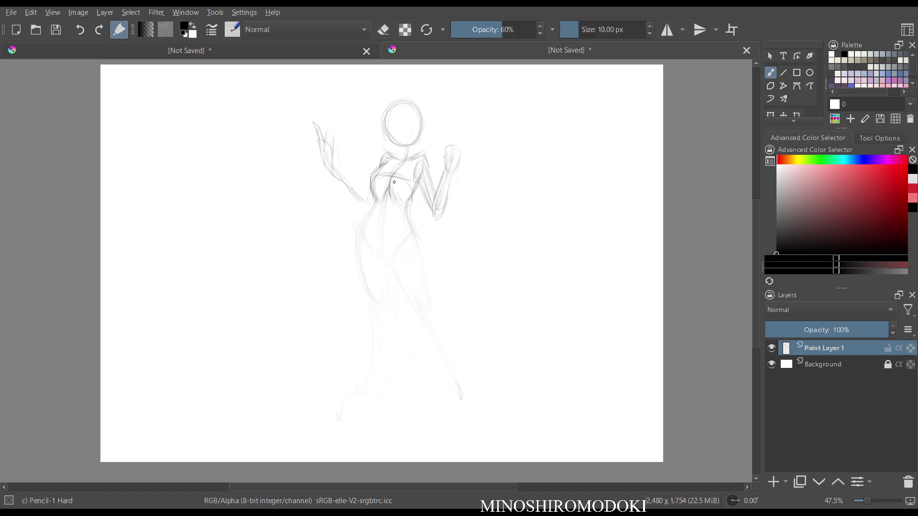
pyautogui.moveTo(388, 201)
pyautogui.mouseDown()
pyautogui.moveTo(383, 252)
pyautogui.moveTo(362, 236)
pyautogui.moveTo(379, 252)
pyautogui.mouseUp()
pyautogui.moveTo(407, 206)
pyautogui.mouseDown()
pyautogui.moveTo(415, 235)
pyautogui.moveTo(393, 256)
pyautogui.moveTo(381, 257)
pyautogui.moveTo(383, 251)
pyautogui.moveTo(364, 282)
pyautogui.mouseUp()
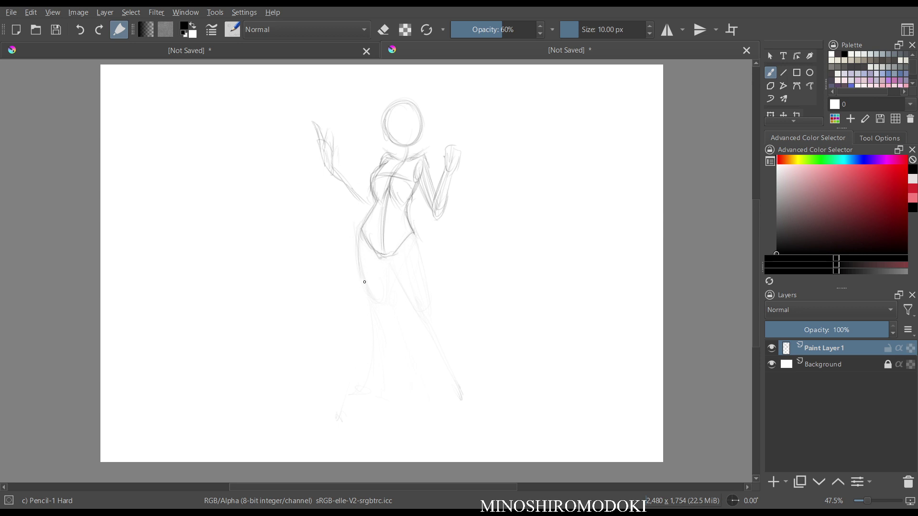
# - Sketch both legs from the hips, one thigh bent across the other with its lower leg angling back outward to the right
pyautogui.moveTo(360, 228); pyautogui.dragTo(371, 294)
pyautogui.moveTo(360, 255)
pyautogui.mouseDown()
pyautogui.moveTo(382, 310)
pyautogui.moveTo(370, 383)
pyautogui.mouseUp()
pyautogui.moveTo(414, 233)
pyautogui.mouseDown()
pyautogui.moveTo(358, 305)
pyautogui.moveTo(424, 388)
pyautogui.moveTo(439, 390)
pyautogui.mouseUp()
pyautogui.moveTo(386, 253); pyautogui.dragTo(411, 274)
pyautogui.moveTo(414, 231)
pyautogui.mouseDown()
pyautogui.moveTo(423, 252)
pyautogui.moveTo(406, 289)
pyautogui.moveTo(375, 273)
pyautogui.mouseUp()
pyautogui.moveTo(396, 246); pyautogui.dragTo(359, 304)
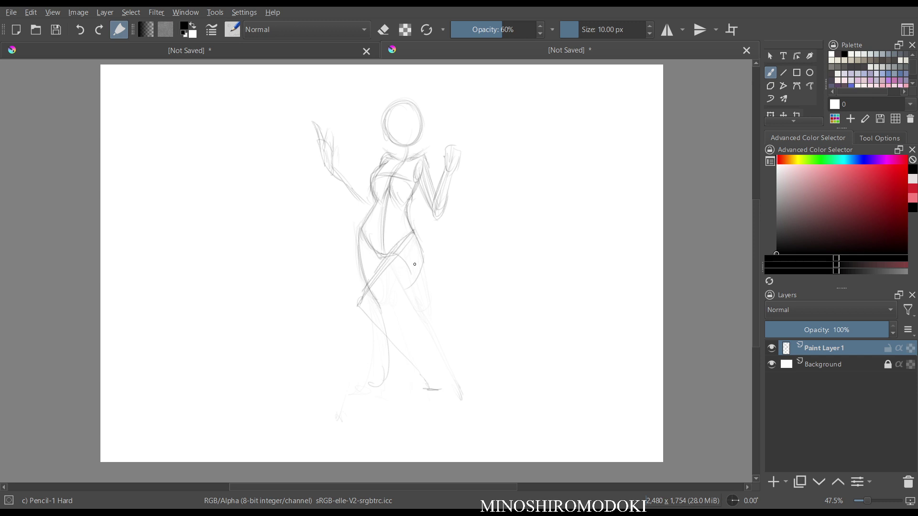
pyautogui.moveTo(416, 268)
pyautogui.mouseDown()
pyautogui.moveTo(372, 306)
pyautogui.moveTo(438, 380)
pyautogui.mouseUp()
# - Fade the crossed legs almost completely with Eraser Soft and return to the Pencil-1 Hard brush
pyautogui.rightClick(376, 271)
pyautogui.click(375, 187)
pyautogui.moveTo(360, 281)
pyautogui.mouseDown()
pyautogui.moveTo(371, 260)
pyautogui.moveTo(420, 316)
pyautogui.moveTo(374, 269)
pyautogui.moveTo(443, 387)
pyautogui.moveTo(398, 408)
pyautogui.moveTo(353, 271)
pyautogui.mouseUp()
pyautogui.rightClick(352, 271)
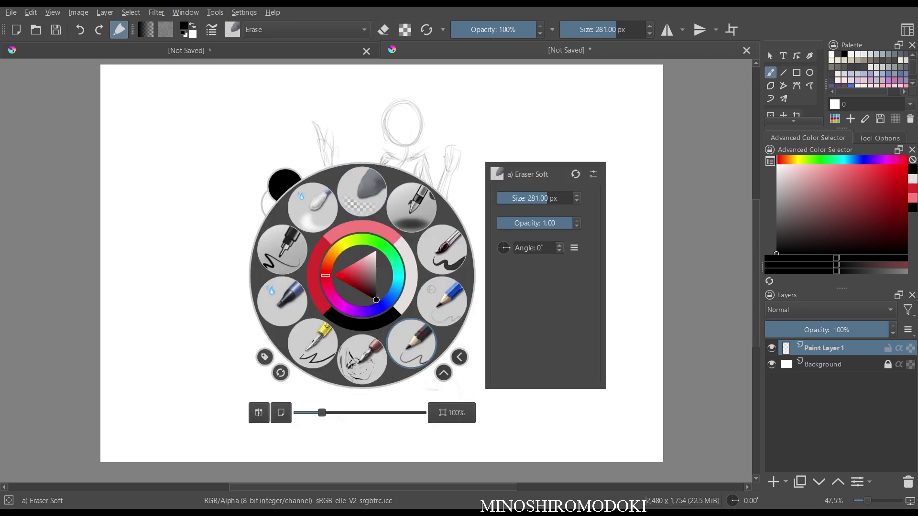
pyautogui.click(427, 273)
pyautogui.press('e')
pyautogui.press('e')
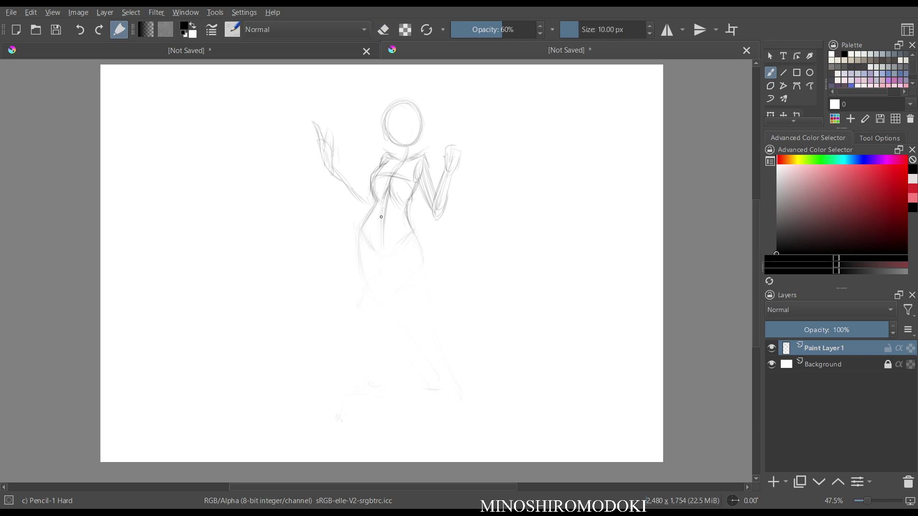
# - Redraw the waist sides, the pointed pelvis and the torso's centre line
pyautogui.moveTo(377, 193)
pyautogui.mouseDown()
pyautogui.moveTo(363, 232)
pyautogui.moveTo(380, 252)
pyautogui.moveTo(369, 215)
pyautogui.moveTo(361, 237)
pyautogui.mouseUp()
pyautogui.moveTo(407, 206)
pyautogui.mouseDown()
pyautogui.moveTo(412, 237)
pyautogui.moveTo(385, 255)
pyautogui.mouseUp()
pyautogui.moveTo(385, 206); pyautogui.dragTo(382, 260)
# - Sketch long narrow legs crossing below the knees with flat feet, and add a centre line through the head
pyautogui.moveTo(360, 225)
pyautogui.mouseDown()
pyautogui.moveTo(363, 283)
pyautogui.moveTo(376, 310)
pyautogui.moveTo(372, 296)
pyautogui.mouseUp()
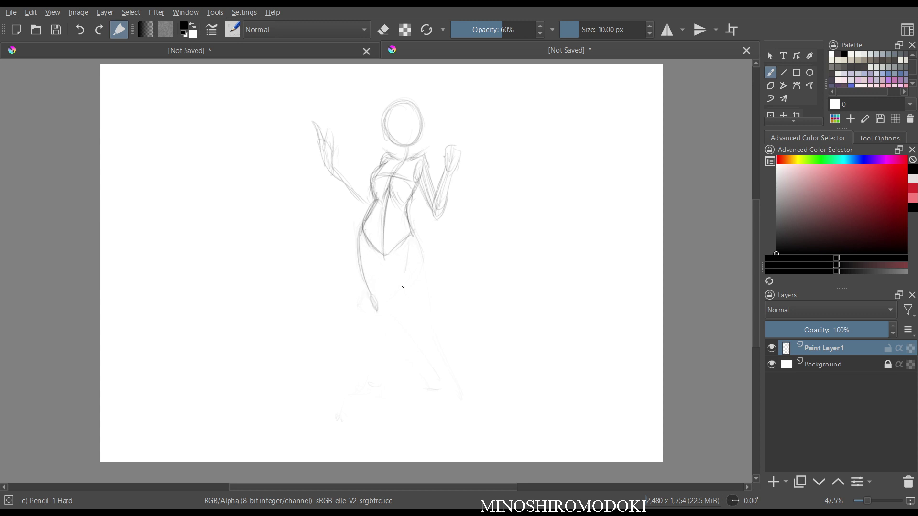
pyautogui.moveTo(404, 262)
pyautogui.mouseDown()
pyautogui.moveTo(401, 327)
pyautogui.moveTo(379, 347)
pyautogui.moveTo(382, 368)
pyautogui.mouseUp()
pyautogui.moveTo(401, 330)
pyautogui.mouseDown()
pyautogui.moveTo(403, 402)
pyautogui.moveTo(414, 414)
pyautogui.mouseUp()
pyautogui.moveTo(360, 248); pyautogui.dragTo(377, 306)
pyautogui.moveTo(405, 126); pyautogui.dragTo(406, 144)
pyautogui.moveTo(404, 139)
pyautogui.mouseDown()
pyautogui.moveTo(383, 218)
pyautogui.moveTo(386, 304)
pyautogui.moveTo(447, 414)
pyautogui.moveTo(458, 417)
pyautogui.mouseUp()
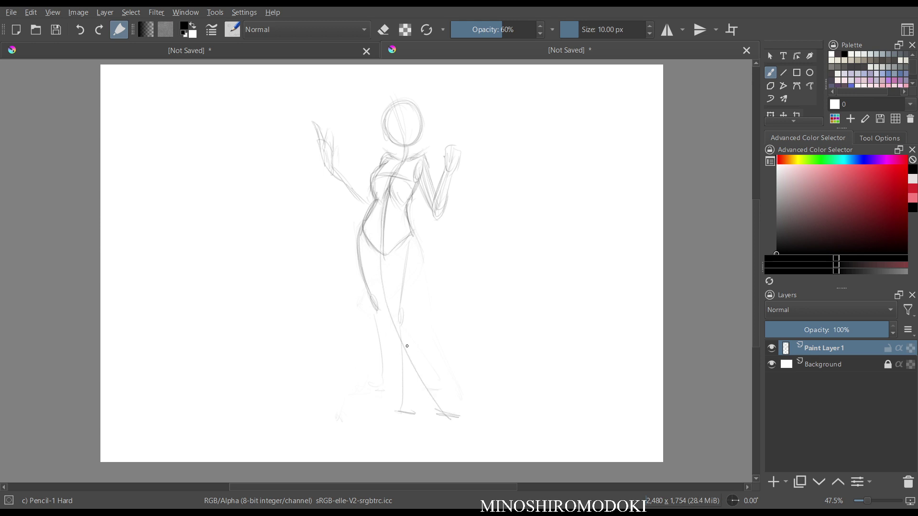
# - Fade the rough crossing leg lines with Eraser Soft, keeping the torso, and return to Pencil-1 Hard
pyautogui.rightClick(376, 306)
pyautogui.click(377, 222)
pyautogui.moveTo(375, 242)
pyautogui.mouseDown()
pyautogui.moveTo(360, 354)
pyautogui.moveTo(371, 356)
pyautogui.moveTo(358, 264)
pyautogui.moveTo(400, 288)
pyautogui.moveTo(406, 368)
pyautogui.moveTo(430, 396)
pyautogui.moveTo(377, 286)
pyautogui.moveTo(377, 309)
pyautogui.moveTo(353, 297)
pyautogui.moveTo(367, 315)
pyautogui.mouseUp()
pyautogui.rightClick(367, 315)
pyautogui.click(424, 380)
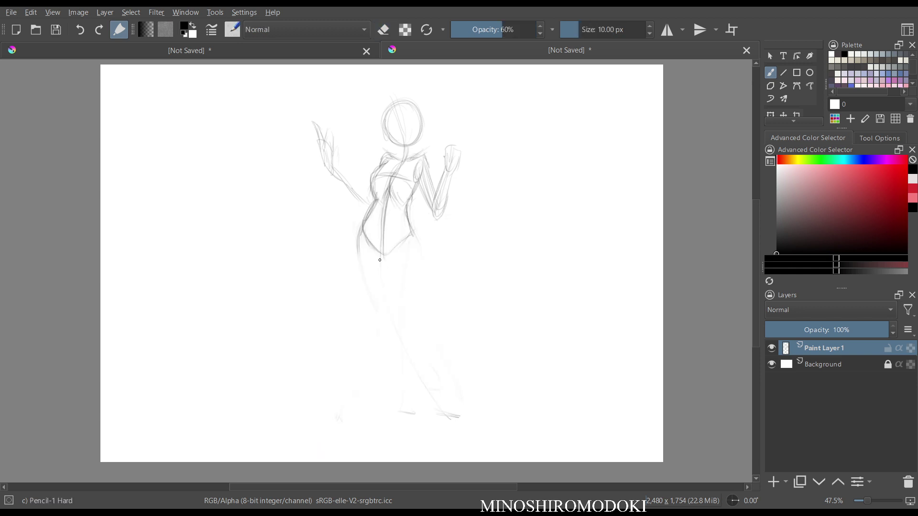
# - Rough in the outer thighs, a curve joining the knees, and both lower legs in a wide stance ending in small feet
pyautogui.moveTo(360, 242)
pyautogui.mouseDown()
pyautogui.moveTo(369, 300)
pyautogui.moveTo(419, 327)
pyautogui.mouseUp()
pyautogui.moveTo(409, 253); pyautogui.dragTo(432, 320)
pyautogui.moveTo(407, 250); pyautogui.dragTo(434, 322)
pyautogui.moveTo(370, 298)
pyautogui.mouseDown()
pyautogui.moveTo(367, 310)
pyautogui.moveTo(384, 380)
pyautogui.mouseUp()
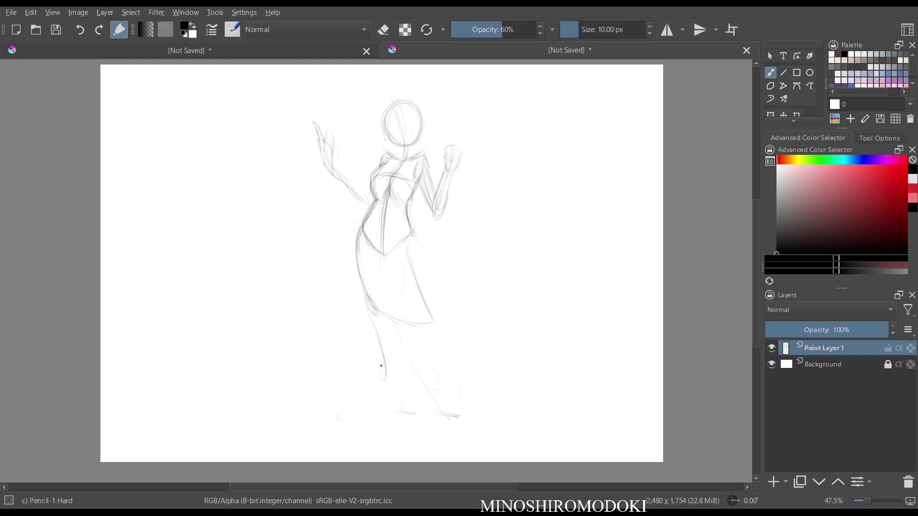
pyautogui.moveTo(435, 335)
pyautogui.mouseDown()
pyautogui.moveTo(471, 409)
pyautogui.moveTo(461, 399)
pyautogui.moveTo(481, 409)
pyautogui.mouseUp()
pyautogui.moveTo(386, 376); pyautogui.dragTo(378, 389)
# - Outline the inner and outer edges of both thighs down to the knees
pyautogui.moveTo(389, 259); pyautogui.dragTo(403, 296)
pyautogui.moveTo(412, 234); pyautogui.dragTo(430, 293)
pyautogui.moveTo(389, 256); pyautogui.dragTo(433, 320)
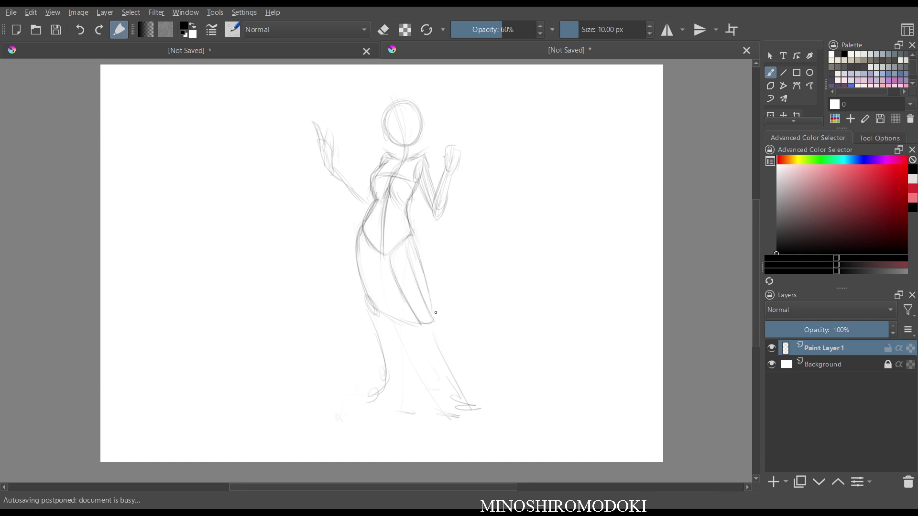
pyautogui.moveTo(362, 234); pyautogui.dragTo(372, 309)
pyautogui.moveTo(383, 254); pyautogui.dragTo(386, 309)
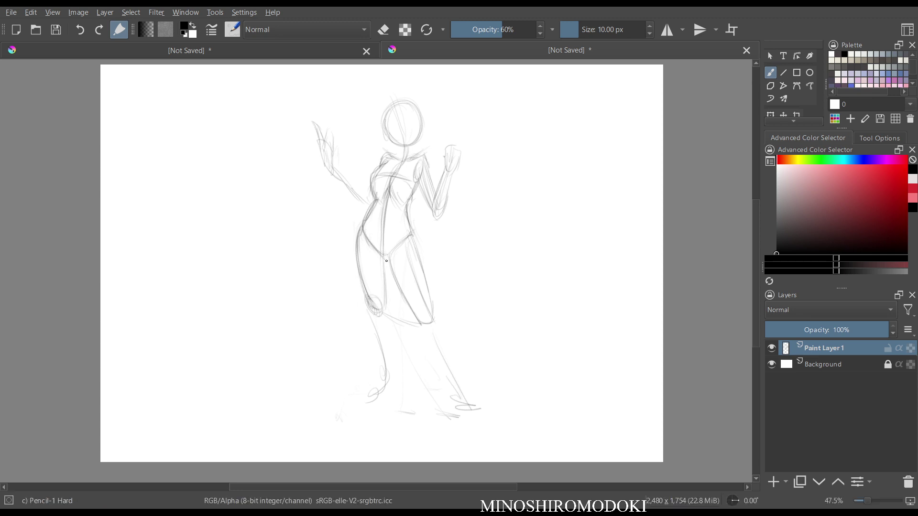
# - Strengthen the lower leg lines and darken the soles of both feet
pyautogui.moveTo(396, 263)
pyautogui.mouseDown()
pyautogui.moveTo(419, 320)
pyautogui.moveTo(431, 312)
pyautogui.moveTo(430, 339)
pyautogui.moveTo(457, 396)
pyautogui.mouseUp()
pyautogui.moveTo(370, 310)
pyautogui.mouseDown()
pyautogui.moveTo(385, 363)
pyautogui.moveTo(368, 401)
pyautogui.mouseUp()
pyautogui.moveTo(462, 413)
pyautogui.mouseDown()
pyautogui.moveTo(489, 409)
pyautogui.moveTo(467, 417)
pyautogui.mouseUp()
pyautogui.moveTo(418, 320); pyautogui.dragTo(421, 326)
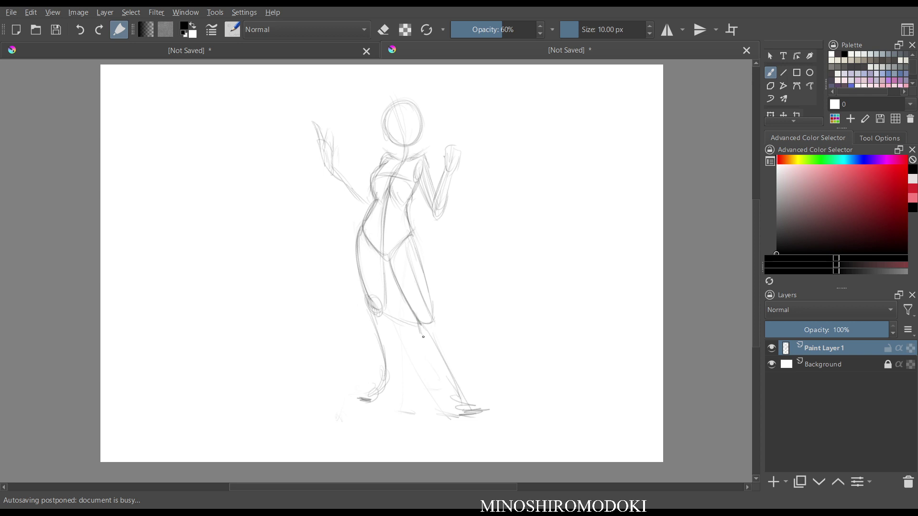
# - Outline the extended leg's knee, calf and ankle, and finish it with a wedge-shaped foot
pyautogui.moveTo(414, 236); pyautogui.dragTo(454, 384)
pyautogui.moveTo(416, 318)
pyautogui.mouseDown()
pyautogui.moveTo(442, 366)
pyautogui.moveTo(443, 330)
pyautogui.moveTo(451, 345)
pyautogui.moveTo(451, 359)
pyautogui.moveTo(427, 350)
pyautogui.moveTo(460, 414)
pyautogui.mouseUp()
pyautogui.moveTo(456, 367); pyautogui.dragTo(473, 417)
pyautogui.moveTo(454, 385)
pyautogui.mouseDown()
pyautogui.moveTo(460, 423)
pyautogui.moveTo(476, 427)
pyautogui.moveTo(453, 385)
pyautogui.moveTo(457, 410)
pyautogui.moveTo(468, 402)
pyautogui.moveTo(482, 427)
pyautogui.mouseUp()
pyautogui.moveTo(482, 427); pyautogui.dragTo(462, 428)
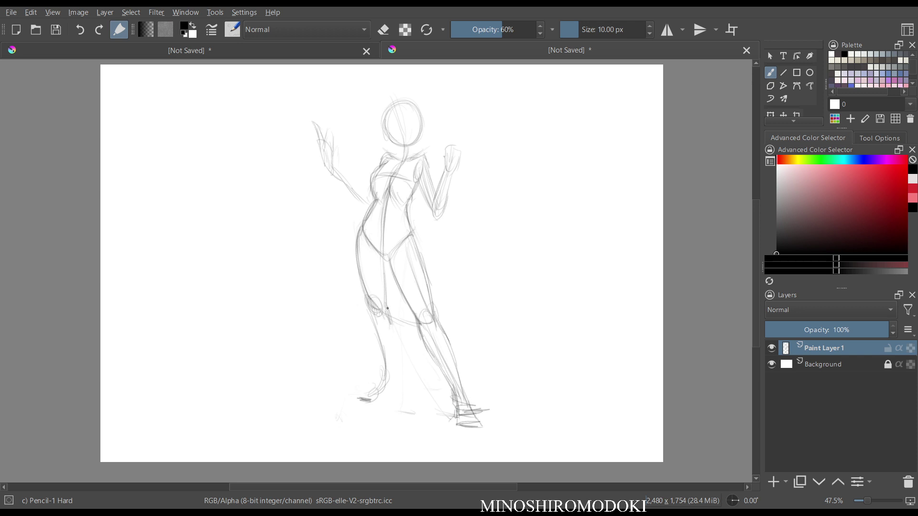
# - Outline the other leg's calf, ankle and pointed foot, and check the figure in mirrored view
pyautogui.moveTo(392, 330); pyautogui.dragTo(389, 371)
pyautogui.moveTo(367, 299); pyautogui.dragTo(383, 360)
pyautogui.moveTo(372, 393); pyautogui.dragTo(388, 362)
pyautogui.moveTo(357, 398)
pyautogui.mouseDown()
pyautogui.moveTo(372, 406)
pyautogui.moveTo(383, 386)
pyautogui.mouseUp()
pyautogui.press('m')
pyautogui.press('m')
pyautogui.press('m')
pyautogui.press('m')
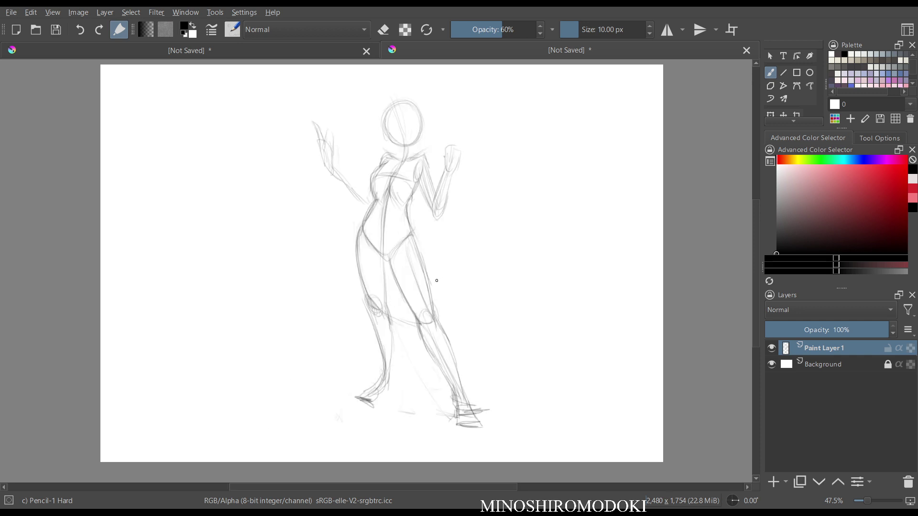
# - Refine the edges of both raised arms, add curled fingers to the right-hand fist, and check the mirrored view
pyautogui.moveTo(436, 281); pyautogui.dragTo(489, 378)
pyautogui.moveTo(261, 220)
pyautogui.mouseDown()
pyautogui.moveTo(273, 198)
pyautogui.moveTo(284, 222)
pyautogui.moveTo(330, 263)
pyautogui.mouseUp()
pyautogui.moveTo(277, 240); pyautogui.dragTo(347, 301)
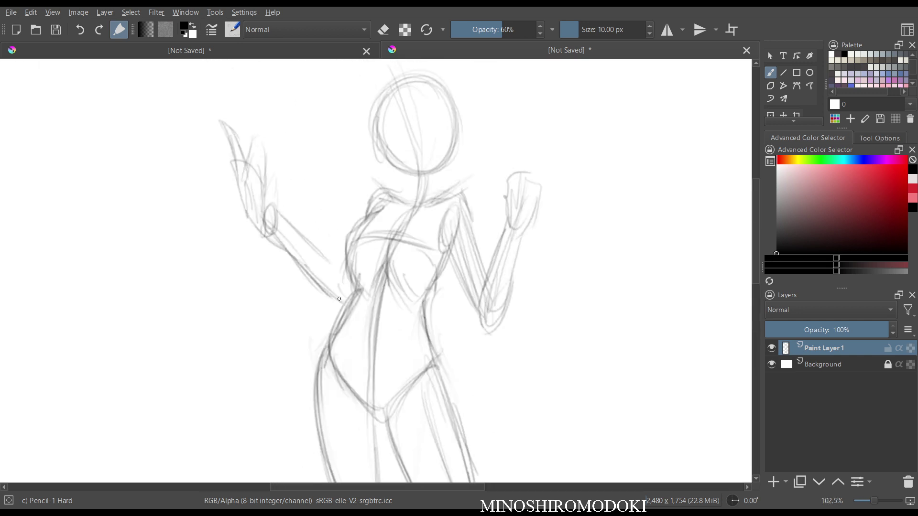
pyautogui.moveTo(322, 260); pyautogui.dragTo(356, 292)
pyautogui.moveTo(506, 210)
pyautogui.mouseDown()
pyautogui.moveTo(501, 189)
pyautogui.moveTo(508, 164)
pyautogui.moveTo(508, 191)
pyautogui.moveTo(519, 168)
pyautogui.moveTo(504, 171)
pyautogui.moveTo(513, 147)
pyautogui.moveTo(524, 180)
pyautogui.moveTo(528, 156)
pyautogui.moveTo(536, 170)
pyautogui.moveTo(527, 174)
pyautogui.moveTo(537, 159)
pyautogui.moveTo(535, 182)
pyautogui.moveTo(545, 186)
pyautogui.moveTo(478, 299)
pyautogui.mouseUp()
pyautogui.moveTo(466, 200); pyautogui.dragTo(472, 287)
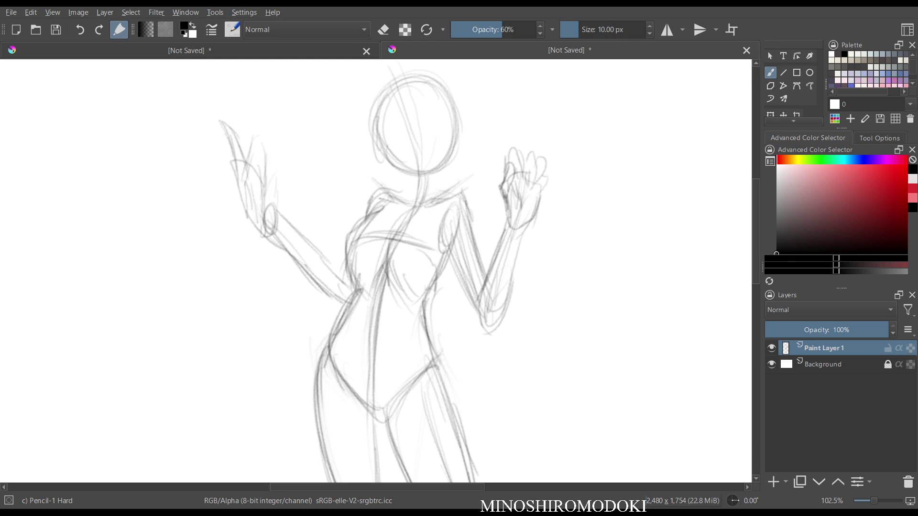
pyautogui.press('m')
pyautogui.press('m')
# - Fade the fist on the right with Eraser Soft and re-outline its forearm and elbow with Pencil-1 Hard
pyautogui.rightClick(492, 188)
pyautogui.click(508, 129)
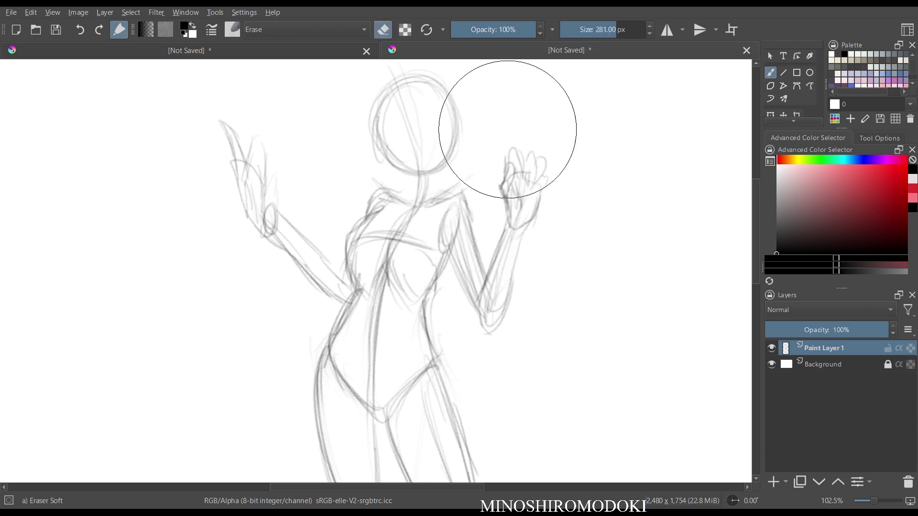
pyautogui.rightClick(538, 197)
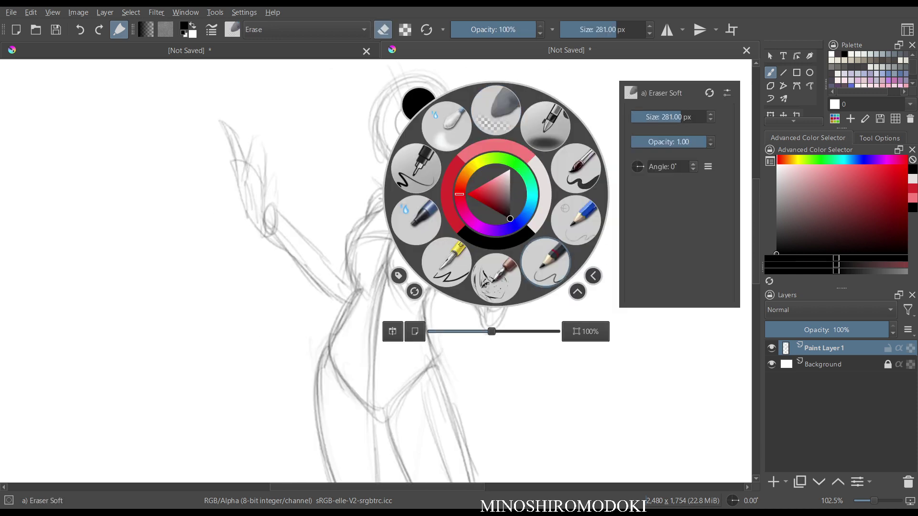
pyautogui.click(545, 263)
pyautogui.moveTo(524, 231)
pyautogui.mouseDown()
pyautogui.moveTo(506, 309)
pyautogui.moveTo(482, 313)
pyautogui.mouseUp()
pyautogui.moveTo(454, 258); pyautogui.dragTo(488, 323)
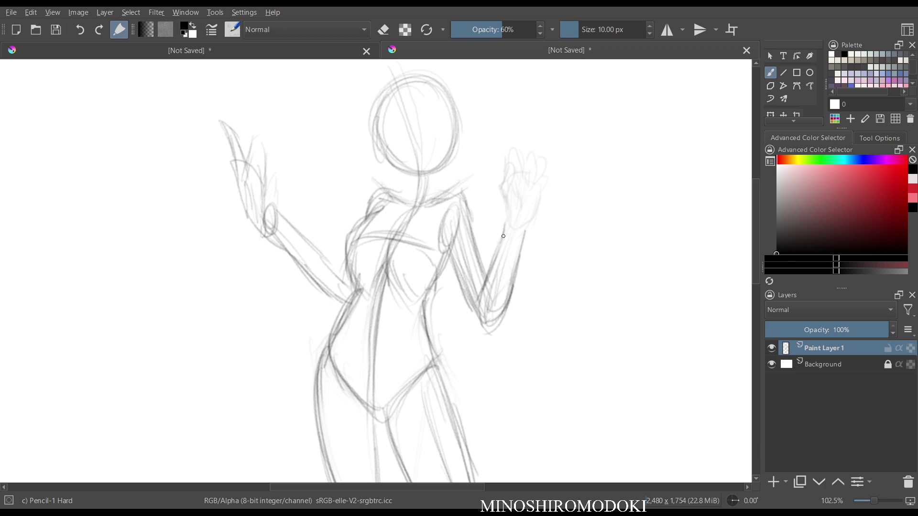
# - Redraw the faded fist as an open hand with spread fingers, a thumb and a narrow wrist
pyautogui.moveTo(506, 237)
pyautogui.mouseDown()
pyautogui.moveTo(504, 216)
pyautogui.moveTo(527, 164)
pyautogui.moveTo(503, 173)
pyautogui.moveTo(497, 209)
pyautogui.moveTo(505, 223)
pyautogui.mouseUp()
pyautogui.moveTo(524, 178)
pyautogui.mouseDown()
pyautogui.moveTo(526, 150)
pyautogui.moveTo(524, 177)
pyautogui.moveTo(528, 128)
pyautogui.moveTo(516, 169)
pyautogui.moveTo(511, 152)
pyautogui.moveTo(519, 168)
pyautogui.moveTo(524, 126)
pyautogui.moveTo(521, 173)
pyautogui.mouseUp()
pyautogui.moveTo(504, 131)
pyautogui.mouseDown()
pyautogui.moveTo(503, 123)
pyautogui.moveTo(499, 176)
pyautogui.moveTo(495, 165)
pyautogui.moveTo(521, 185)
pyautogui.moveTo(528, 226)
pyautogui.mouseUp()
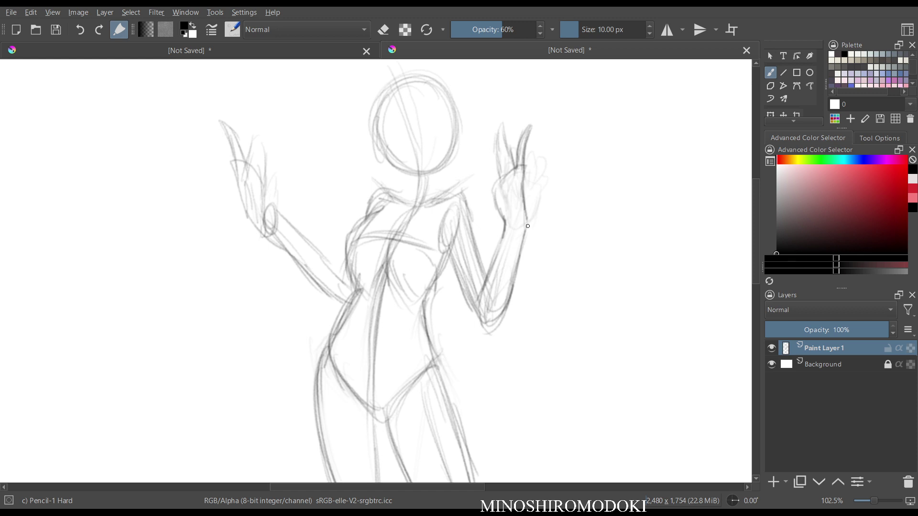
pyautogui.moveTo(498, 199); pyautogui.dragTo(505, 228)
pyautogui.moveTo(499, 182)
pyautogui.mouseDown()
pyautogui.moveTo(480, 159)
pyautogui.moveTo(495, 197)
pyautogui.moveTo(528, 201)
pyautogui.mouseUp()
pyautogui.moveTo(534, 166)
pyautogui.mouseDown()
pyautogui.moveTo(528, 185)
pyautogui.moveTo(537, 158)
pyautogui.moveTo(526, 207)
pyautogui.mouseUp()
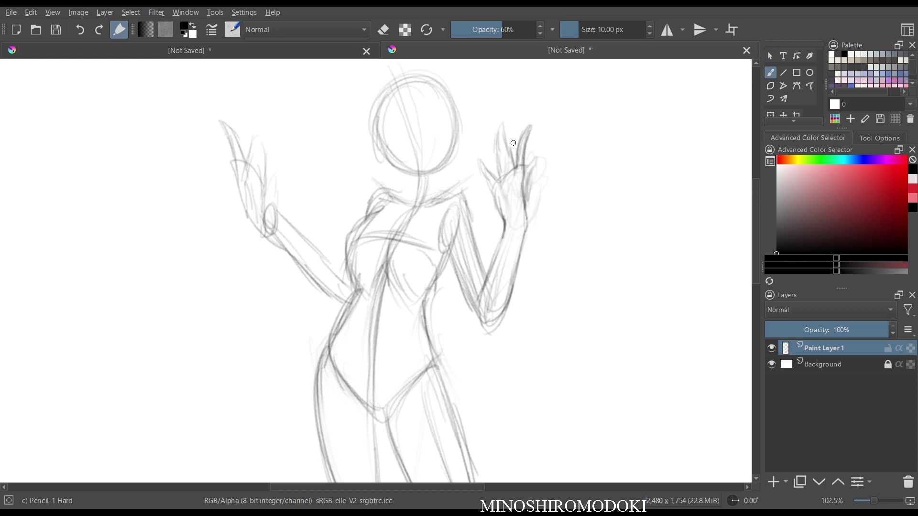
# - Select the open hand, scale it down slightly and move it lower onto the wrist, and clear the selection
pyautogui.press('l')
pyautogui.moveTo(522, 106)
pyautogui.mouseDown()
pyautogui.moveTo(484, 198)
pyautogui.moveTo(558, 147)
pyautogui.moveTo(525, 108)
pyautogui.moveTo(558, 114)
pyautogui.moveTo(550, 126)
pyautogui.mouseUp()
pyautogui.hotkey('ctrl', 't')
pyautogui.moveTo(519, 191); pyautogui.dragTo(522, 198)
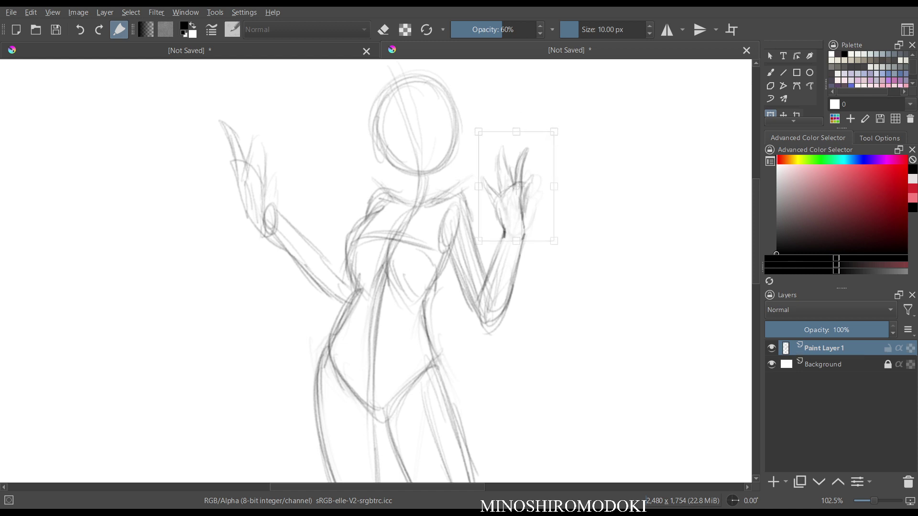
pyautogui.press('Return')
pyautogui.hotkey('ctrl', 'shift', 'a')
pyautogui.press('b')
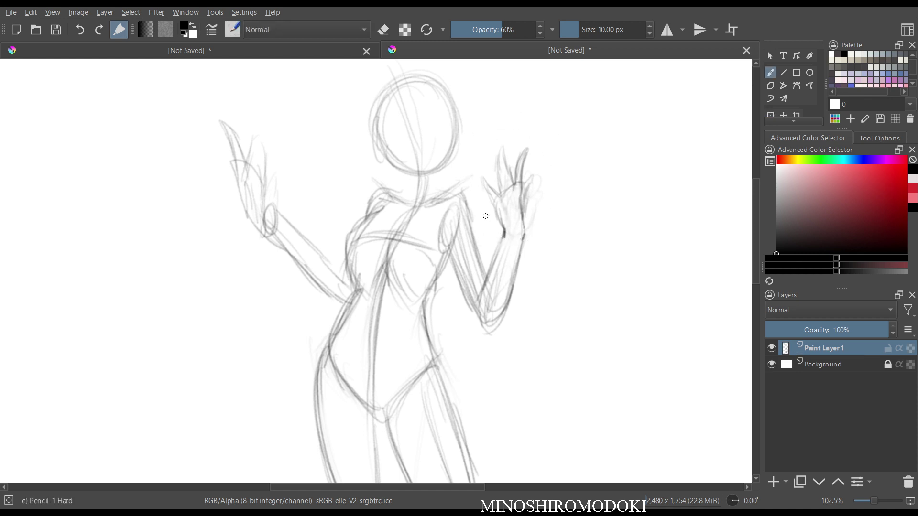
# - Darken the forearm on the left and sketch the folded fingers and palm edge of its hand
pyautogui.moveTo(299, 228)
pyautogui.mouseDown()
pyautogui.moveTo(349, 282)
pyautogui.moveTo(337, 291)
pyautogui.mouseUp()
pyautogui.moveTo(251, 157)
pyautogui.mouseDown()
pyautogui.moveTo(258, 206)
pyautogui.moveTo(262, 159)
pyautogui.moveTo(273, 199)
pyautogui.moveTo(260, 206)
pyautogui.moveTo(266, 230)
pyautogui.mouseUp()
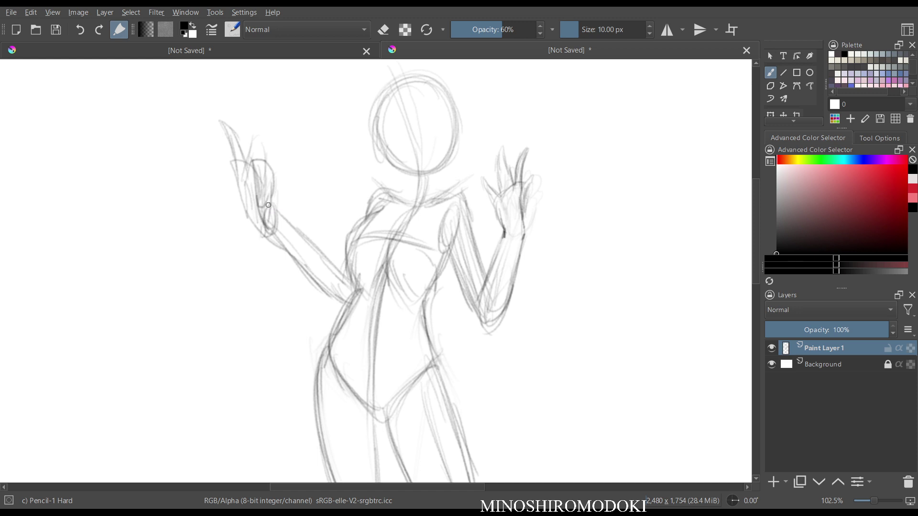
pyautogui.moveTo(274, 189); pyautogui.dragTo(273, 224)
# - Fade the hand on the left with Eraser Soft, and redraw its wrist and forearm edges with Pencil-1 Hard
pyautogui.press('e')
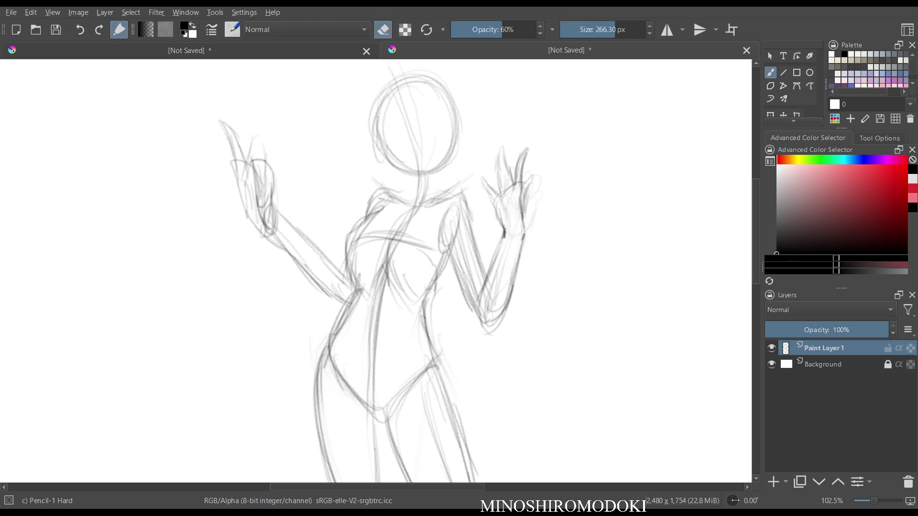
pyautogui.rightClick(270, 185)
pyautogui.click(279, 101)
pyautogui.moveTo(216, 148); pyautogui.dragTo(247, 226)
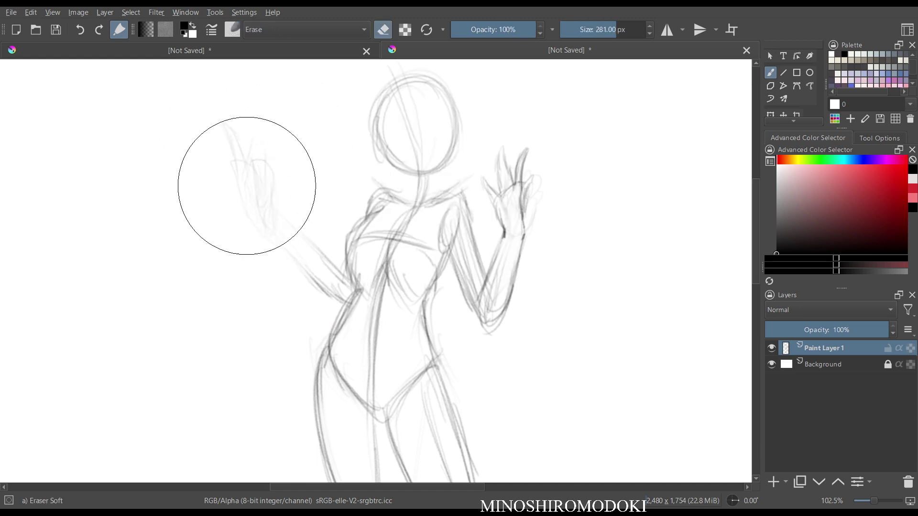
pyautogui.rightClick(254, 185)
pyautogui.click(334, 211)
pyautogui.press('e')
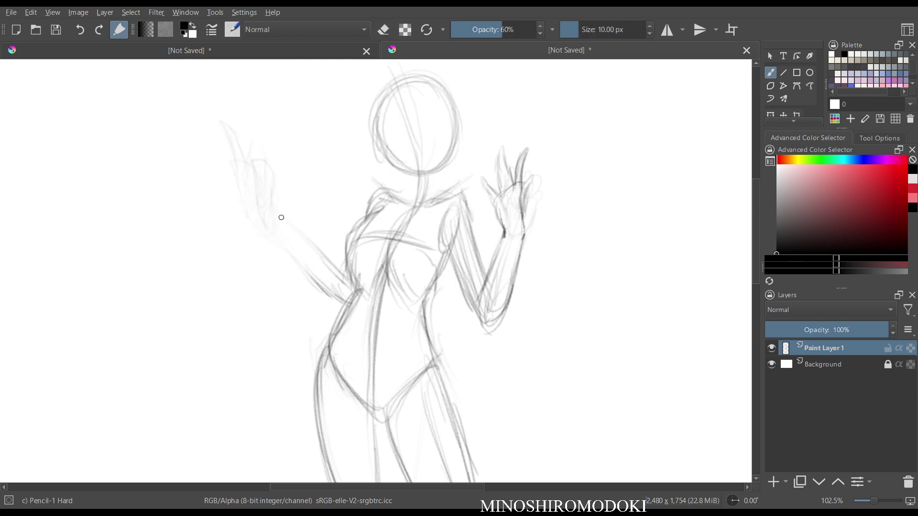
pyautogui.moveTo(279, 212)
pyautogui.mouseDown()
pyautogui.moveTo(283, 222)
pyautogui.moveTo(278, 212)
pyautogui.mouseUp()
pyautogui.moveTo(286, 244); pyautogui.dragTo(338, 299)
pyautogui.moveTo(293, 218); pyautogui.dragTo(340, 272)
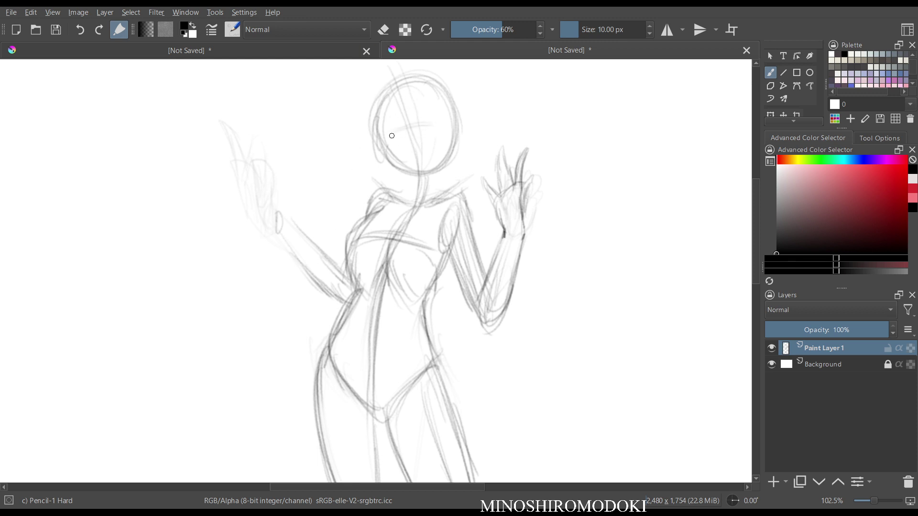
# - Draw the face's curved eye line and vertical centre line inside the head, and start the side of the face
pyautogui.moveTo(390, 133)
pyautogui.mouseDown()
pyautogui.moveTo(439, 129)
pyautogui.moveTo(431, 129)
pyautogui.mouseUp()
pyautogui.moveTo(411, 92); pyautogui.dragTo(417, 184)
pyautogui.moveTo(411, 91); pyautogui.dragTo(417, 185)
pyautogui.moveTo(388, 114); pyautogui.dragTo(393, 159)
pyautogui.moveTo(385, 118)
pyautogui.mouseDown()
pyautogui.moveTo(394, 153)
pyautogui.moveTo(411, 82)
pyautogui.moveTo(435, 106)
pyautogui.moveTo(442, 141)
pyautogui.mouseUp()
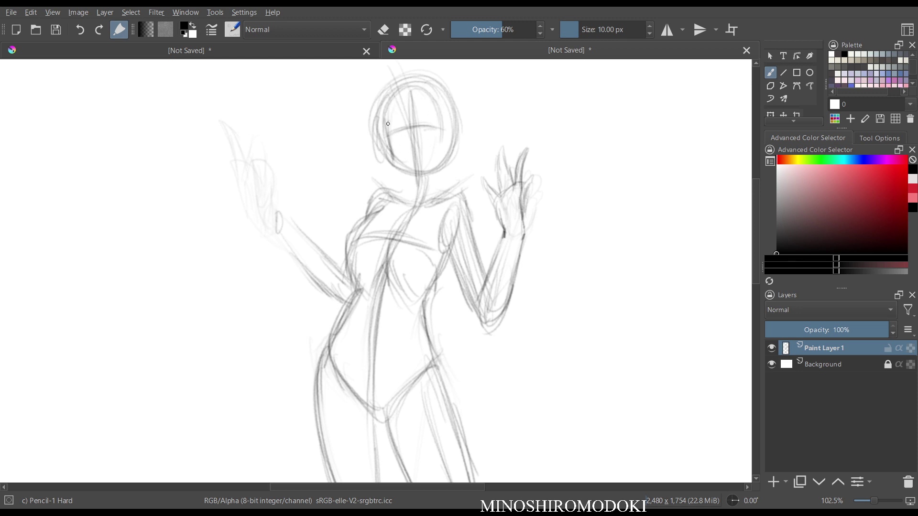
# - Outline the face with cheeks tapering to a narrow chin, and add the neck and shoulder lines
pyautogui.moveTo(387, 124)
pyautogui.mouseDown()
pyautogui.moveTo(397, 169)
pyautogui.moveTo(419, 178)
pyautogui.mouseUp()
pyautogui.moveTo(443, 123)
pyautogui.mouseDown()
pyautogui.moveTo(435, 172)
pyautogui.moveTo(421, 181)
pyautogui.mouseUp()
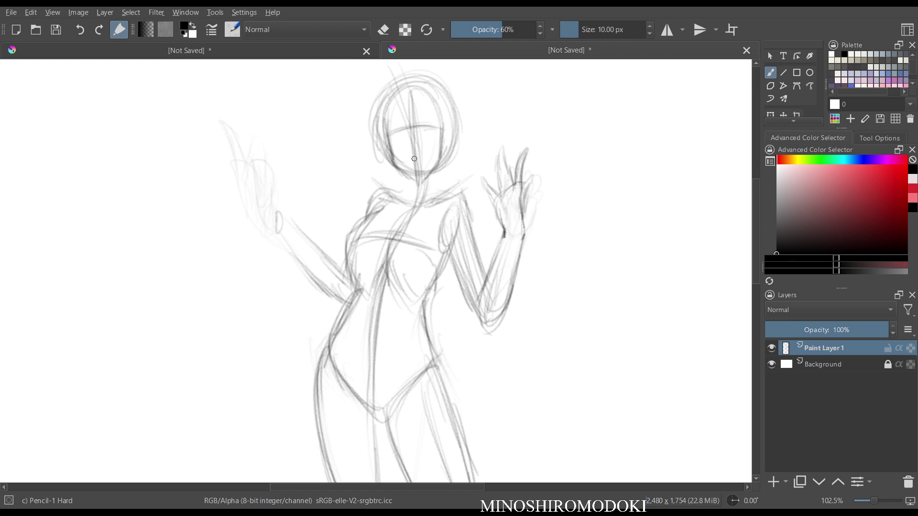
pyautogui.moveTo(393, 138)
pyautogui.mouseDown()
pyautogui.moveTo(409, 181)
pyautogui.moveTo(423, 190)
pyautogui.mouseUp()
pyautogui.moveTo(447, 133); pyautogui.dragTo(433, 171)
pyautogui.moveTo(390, 112)
pyautogui.mouseDown()
pyautogui.moveTo(436, 88)
pyautogui.moveTo(438, 116)
pyautogui.mouseUp()
pyautogui.moveTo(409, 179)
pyautogui.mouseDown()
pyautogui.moveTo(409, 212)
pyautogui.moveTo(424, 205)
pyautogui.moveTo(371, 194)
pyautogui.moveTo(363, 221)
pyautogui.mouseUp()
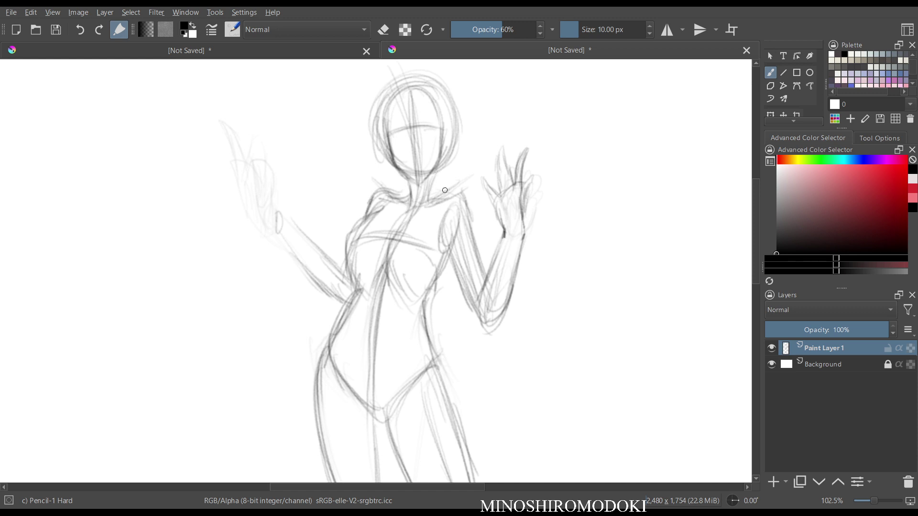
pyautogui.moveTo(436, 173)
pyautogui.mouseDown()
pyautogui.moveTo(430, 199)
pyautogui.moveTo(448, 190)
pyautogui.moveTo(474, 272)
pyautogui.mouseUp()
# - Sketch an upturned, tilted top hat above the open hand, with a narrow elliptical brim and a rounded crown
pyautogui.moveTo(574, 90)
pyautogui.mouseDown()
pyautogui.moveTo(515, 126)
pyautogui.moveTo(578, 87)
pyautogui.moveTo(543, 117)
pyautogui.moveTo(509, 129)
pyautogui.moveTo(595, 85)
pyautogui.mouseUp()
pyautogui.moveTo(594, 82)
pyautogui.mouseDown()
pyautogui.moveTo(505, 127)
pyautogui.moveTo(515, 136)
pyautogui.mouseUp()
pyautogui.moveTo(515, 136)
pyautogui.mouseDown()
pyautogui.moveTo(569, 112)
pyautogui.moveTo(554, 120)
pyautogui.moveTo(551, 163)
pyautogui.mouseUp()
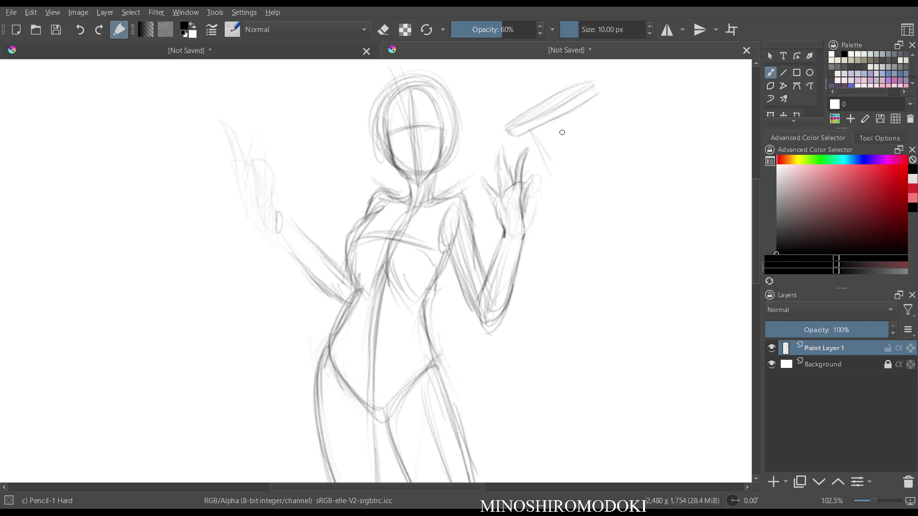
pyautogui.moveTo(534, 132); pyautogui.dragTo(556, 189)
pyautogui.moveTo(584, 108)
pyautogui.mouseDown()
pyautogui.moveTo(596, 140)
pyautogui.moveTo(585, 182)
pyautogui.moveTo(594, 186)
pyautogui.mouseUp()
pyautogui.moveTo(592, 123)
pyautogui.mouseDown()
pyautogui.moveTo(589, 187)
pyautogui.moveTo(550, 188)
pyautogui.mouseUp()
pyautogui.moveTo(506, 127)
pyautogui.mouseDown()
pyautogui.moveTo(579, 85)
pyautogui.moveTo(524, 119)
pyautogui.moveTo(587, 91)
pyautogui.moveTo(599, 137)
pyautogui.moveTo(592, 188)
pyautogui.mouseUp()
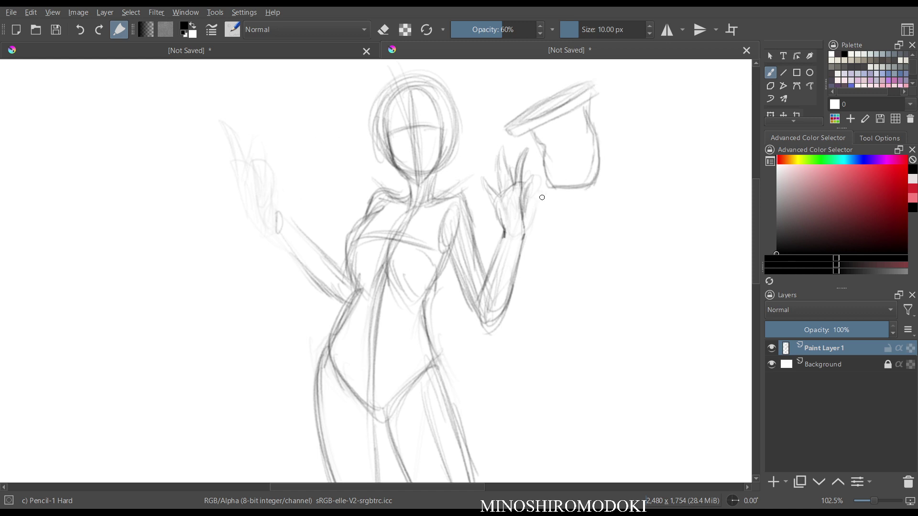
# - Check the figure in mirrored view, and redraw the forearm, wrist and closed hand on the left with Pencil-1 Hard
pyautogui.scroll(-3, 534, 179)
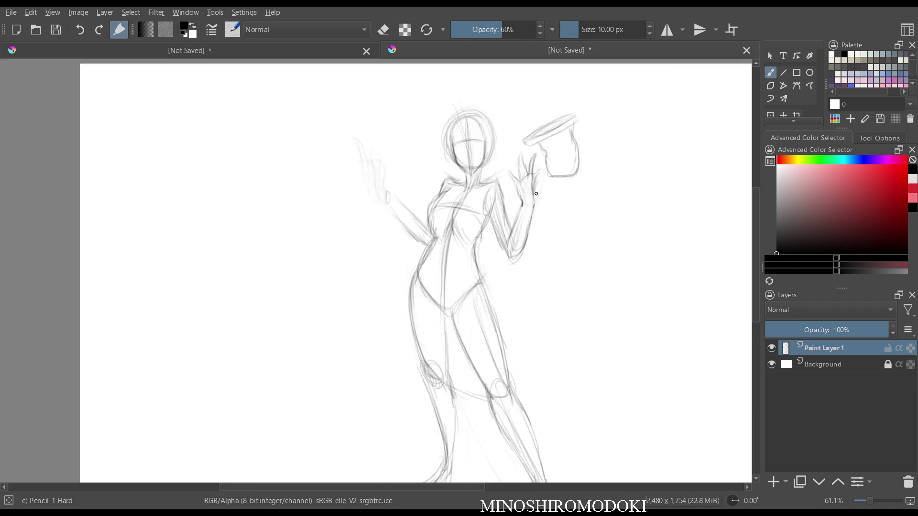
pyautogui.scroll(2, 533, 191)
pyautogui.press('m')
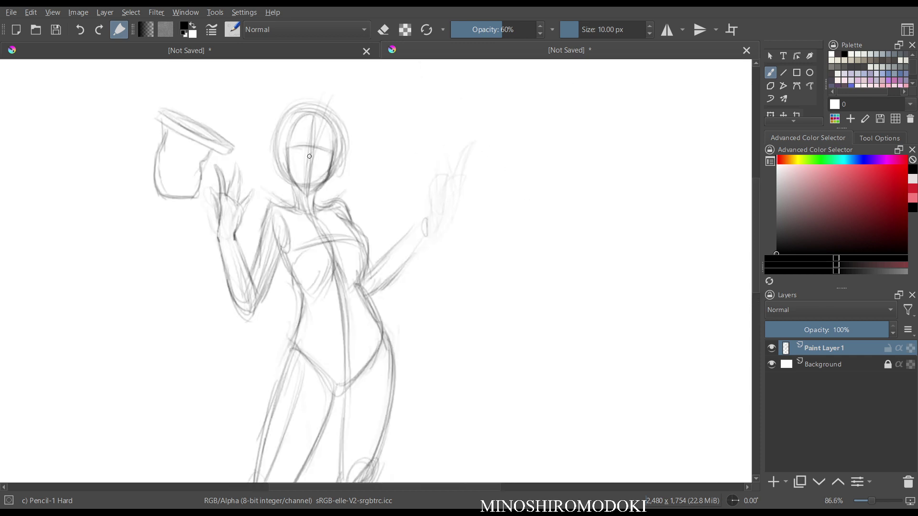
pyautogui.press('m')
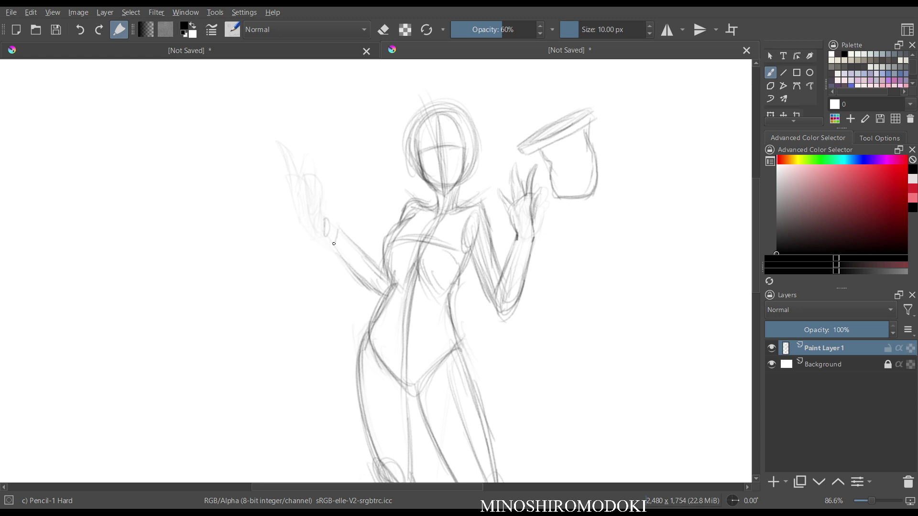
pyautogui.moveTo(340, 229)
pyautogui.mouseDown()
pyautogui.moveTo(333, 251)
pyautogui.moveTo(373, 292)
pyautogui.moveTo(387, 274)
pyautogui.mouseUp()
pyautogui.moveTo(339, 230)
pyautogui.mouseDown()
pyautogui.moveTo(377, 272)
pyautogui.moveTo(382, 298)
pyautogui.mouseUp()
pyautogui.moveTo(328, 214)
pyautogui.mouseDown()
pyautogui.moveTo(324, 188)
pyautogui.moveTo(338, 199)
pyautogui.moveTo(337, 213)
pyautogui.mouseUp()
pyautogui.moveTo(321, 188); pyautogui.dragTo(324, 232)
pyautogui.moveTo(323, 225)
pyautogui.mouseDown()
pyautogui.moveTo(330, 246)
pyautogui.moveTo(342, 241)
pyautogui.moveTo(333, 245)
pyautogui.moveTo(372, 288)
pyautogui.mouseUp()
pyautogui.moveTo(354, 251); pyautogui.dragTo(373, 272)
pyautogui.moveTo(322, 178)
pyautogui.mouseDown()
pyautogui.moveTo(314, 148)
pyautogui.moveTo(327, 168)
pyautogui.moveTo(326, 193)
pyautogui.moveTo(340, 183)
pyautogui.moveTo(336, 210)
pyautogui.moveTo(322, 193)
pyautogui.moveTo(338, 216)
pyautogui.mouseUp()
pyautogui.moveTo(338, 214); pyautogui.dragTo(337, 230)
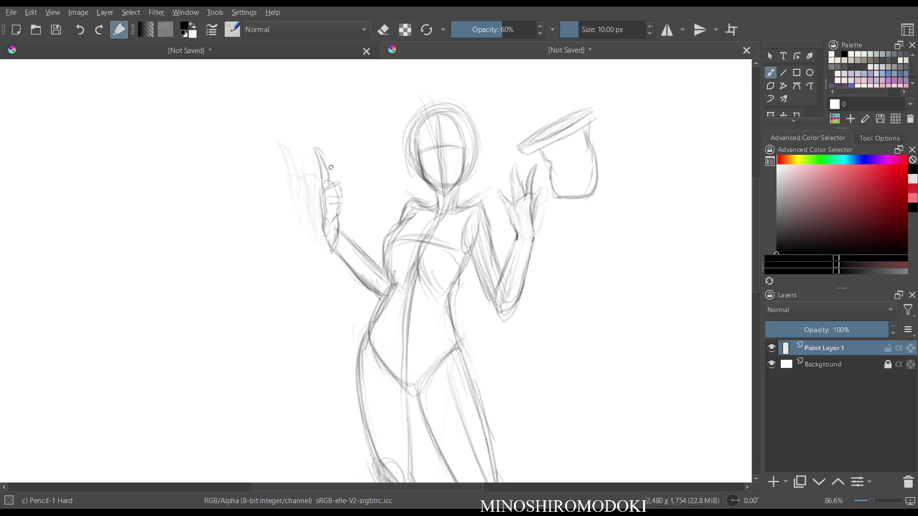
# - Try an upright wand above the hand on the left, and fade it and the hand with Pencil-1 Hard in eraser mode
pyautogui.moveTo(328, 154)
pyautogui.mouseDown()
pyautogui.moveTo(329, 183)
pyautogui.moveTo(316, 112)
pyautogui.mouseUp()
pyautogui.moveTo(316, 113); pyautogui.dragTo(332, 142)
pyautogui.press('e')
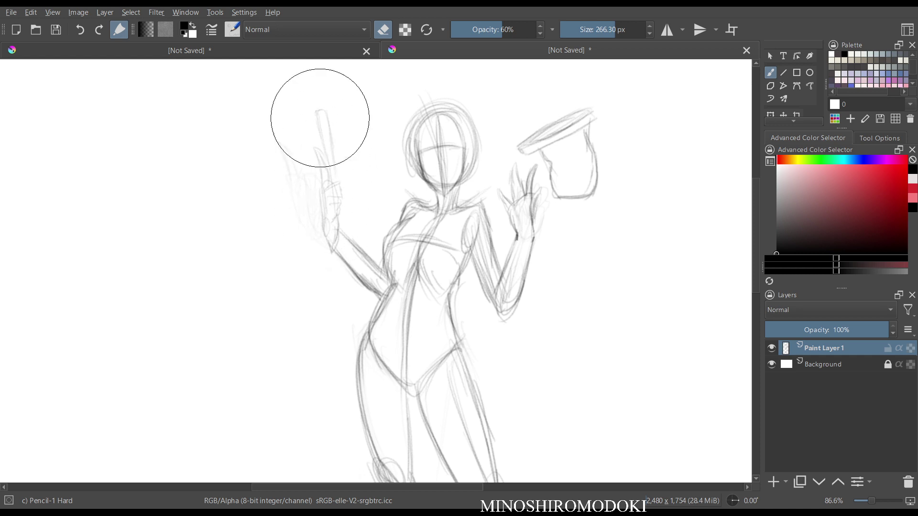
pyautogui.press('e')
pyautogui.rightClick(310, 185)
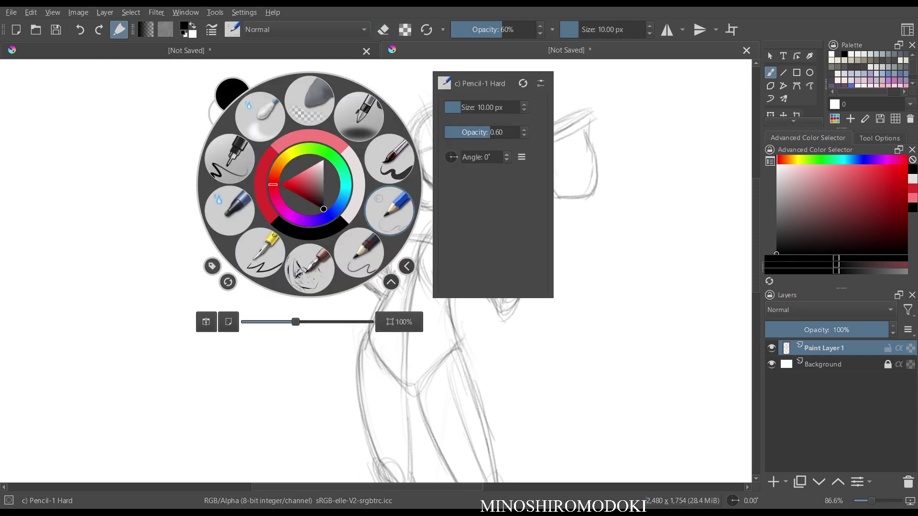
pyautogui.click(389, 211)
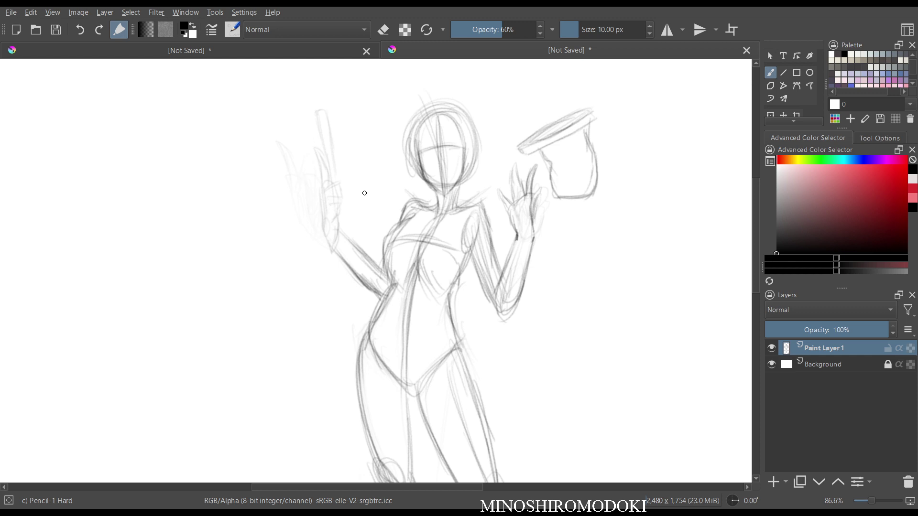
# - In mirrored view, strengthen both forearms, the elbow and the shoulder and upper arm on the hat side, and add the ear
pyautogui.press('m')
pyautogui.moveTo(412, 230)
pyautogui.mouseDown()
pyautogui.moveTo(387, 249)
pyautogui.moveTo(385, 258)
pyautogui.moveTo(419, 241)
pyautogui.moveTo(372, 298)
pyautogui.mouseUp()
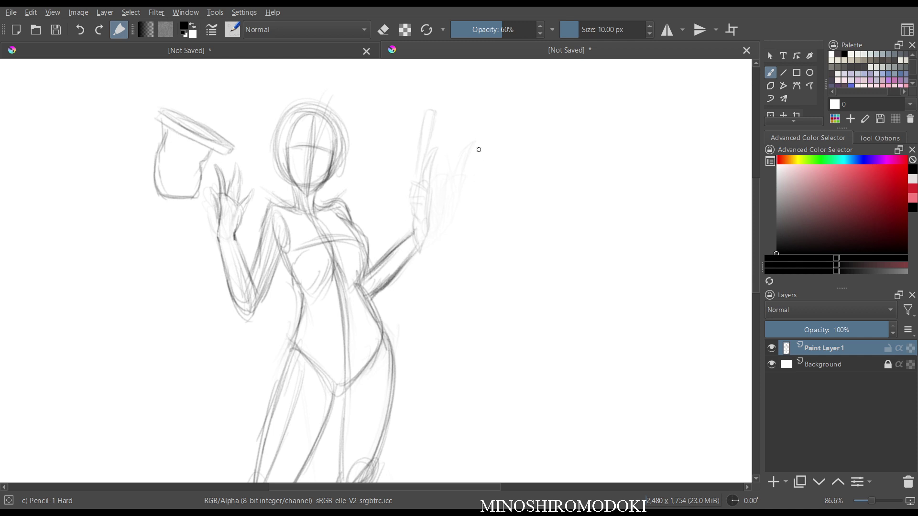
pyautogui.moveTo(266, 280); pyautogui.dragTo(240, 316)
pyautogui.moveTo(282, 205)
pyautogui.mouseDown()
pyautogui.moveTo(292, 180)
pyautogui.moveTo(296, 209)
pyautogui.mouseUp()
pyautogui.moveTo(281, 162)
pyautogui.mouseDown()
pyautogui.moveTo(279, 138)
pyautogui.moveTo(298, 118)
pyautogui.moveTo(336, 138)
pyautogui.moveTo(280, 161)
pyautogui.moveTo(282, 171)
pyautogui.mouseUp()
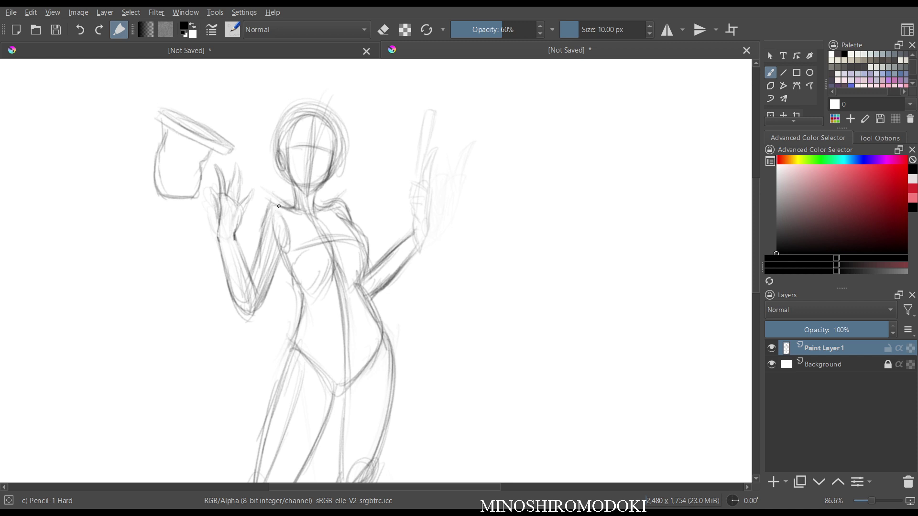
pyautogui.moveTo(279, 206); pyautogui.dragTo(262, 234)
pyautogui.moveTo(269, 214); pyautogui.dragTo(256, 269)
pyautogui.moveTo(415, 218)
pyautogui.mouseDown()
pyautogui.moveTo(412, 234)
pyautogui.moveTo(421, 213)
pyautogui.mouseUp()
pyautogui.press('m')
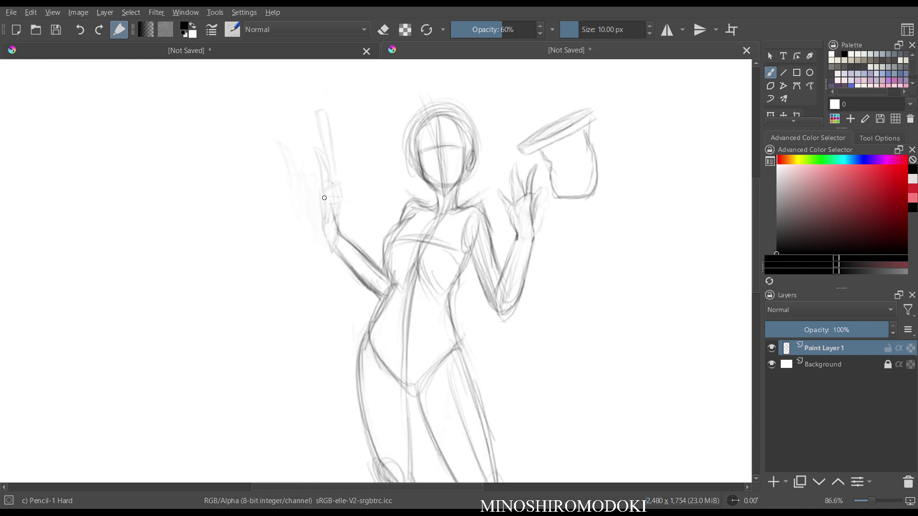
# - Sketch a diagonal wand gripped in the hand opposite the hat, and fade the wand, hand and wrist to a faint guide
pyautogui.moveTo(331, 196)
pyautogui.mouseDown()
pyautogui.moveTo(306, 216)
pyautogui.moveTo(329, 200)
pyautogui.moveTo(332, 213)
pyautogui.moveTo(313, 215)
pyautogui.moveTo(325, 203)
pyautogui.moveTo(319, 224)
pyautogui.moveTo(319, 205)
pyautogui.moveTo(308, 213)
pyautogui.moveTo(306, 231)
pyautogui.moveTo(355, 185)
pyautogui.mouseUp()
pyautogui.moveTo(324, 213)
pyautogui.mouseDown()
pyautogui.moveTo(372, 168)
pyautogui.moveTo(380, 175)
pyautogui.moveTo(278, 250)
pyautogui.moveTo(300, 236)
pyautogui.moveTo(305, 215)
pyautogui.moveTo(298, 234)
pyautogui.mouseUp()
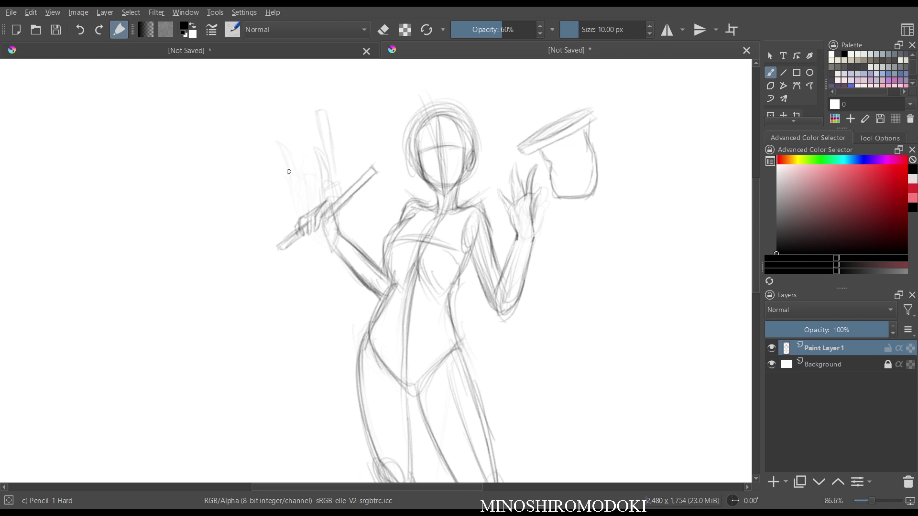
pyautogui.press('e')
pyautogui.moveTo(340, 196)
pyautogui.mouseDown()
pyautogui.moveTo(271, 277)
pyautogui.moveTo(346, 162)
pyautogui.moveTo(324, 171)
pyautogui.moveTo(303, 259)
pyautogui.mouseUp()
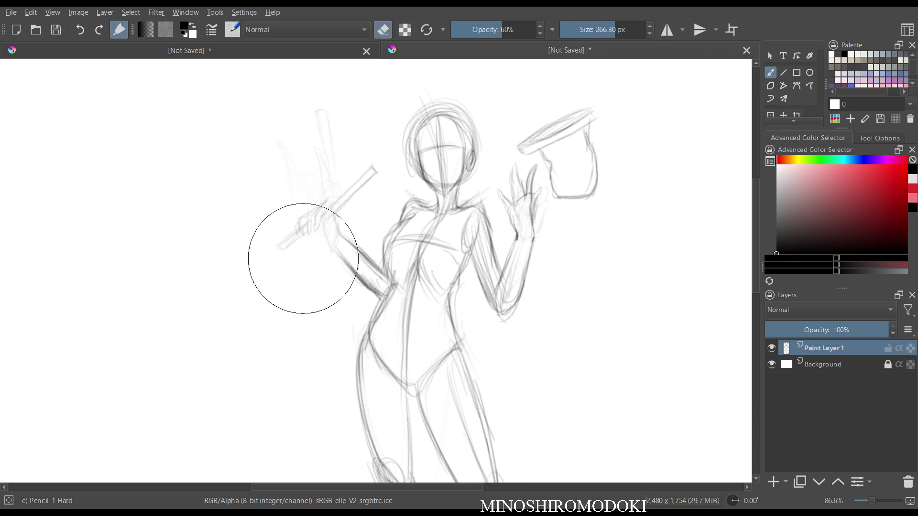
pyautogui.rightClick(277, 226)
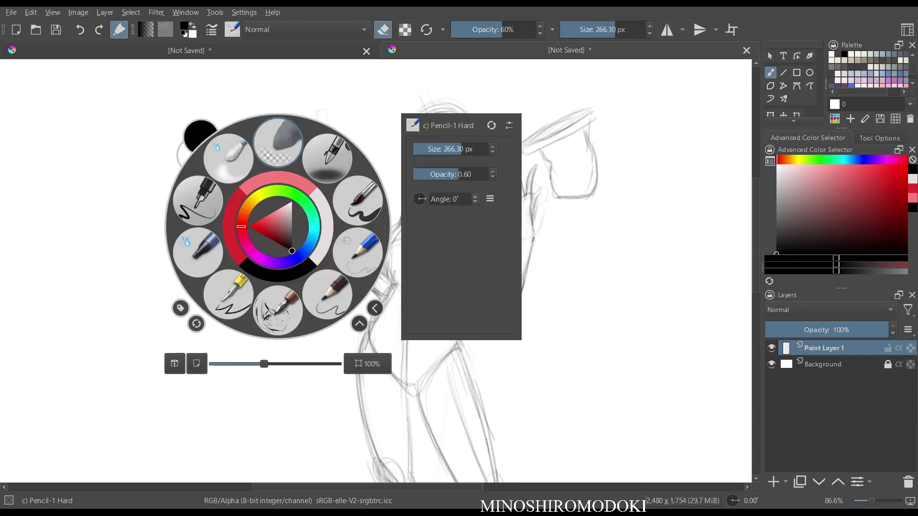
pyautogui.click(277, 141)
pyautogui.rightClick(308, 226)
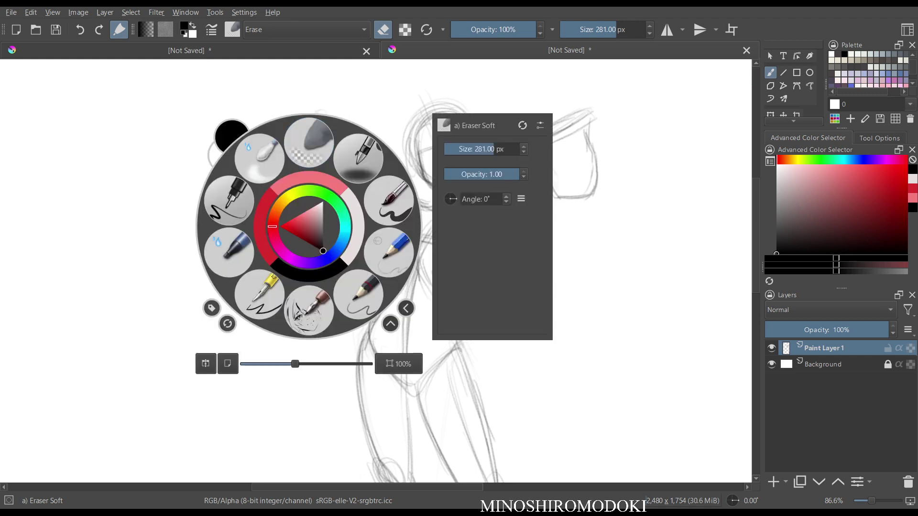
pyautogui.click(356, 294)
pyautogui.rightClick(345, 245)
pyautogui.click(425, 270)
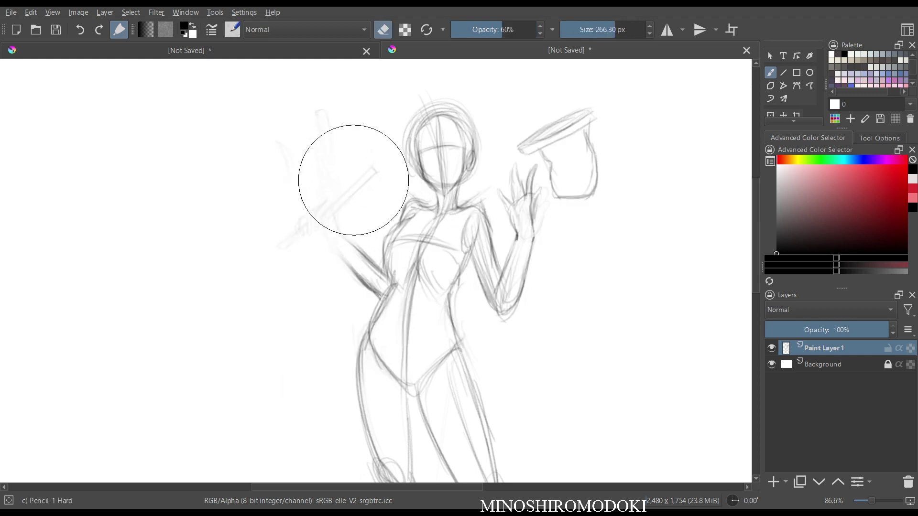
pyautogui.press('e')
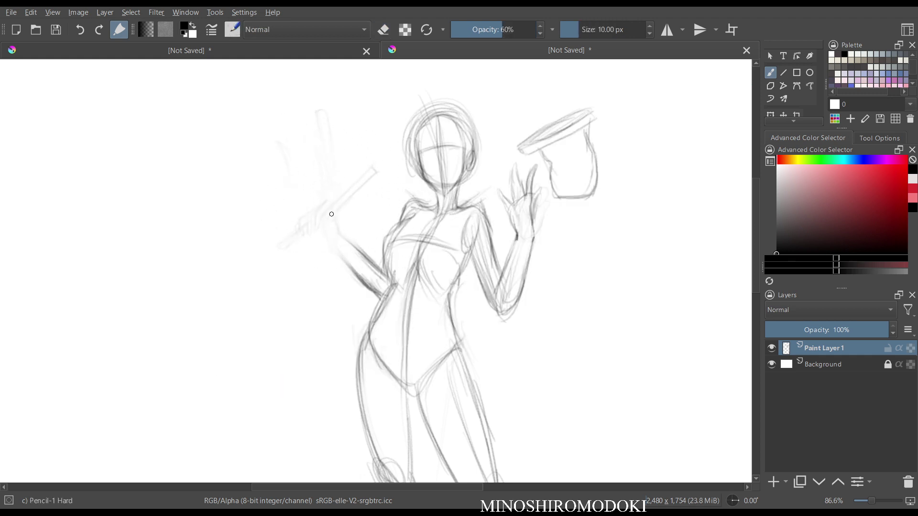
# - Redraw the wrist, the gripping fingers and the diagonal wand over the faded guide, joining them to the forearm
pyautogui.moveTo(338, 234)
pyautogui.mouseDown()
pyautogui.moveTo(333, 210)
pyautogui.moveTo(323, 224)
pyautogui.moveTo(331, 237)
pyautogui.mouseUp()
pyautogui.moveTo(320, 202); pyautogui.dragTo(335, 241)
pyautogui.moveTo(328, 204); pyautogui.dragTo(385, 163)
pyautogui.moveTo(353, 194)
pyautogui.mouseDown()
pyautogui.moveTo(386, 168)
pyautogui.moveTo(314, 221)
pyautogui.moveTo(310, 213)
pyautogui.moveTo(311, 224)
pyautogui.mouseUp()
pyautogui.moveTo(305, 209)
pyautogui.mouseDown()
pyautogui.moveTo(305, 223)
pyautogui.moveTo(316, 218)
pyautogui.mouseUp()
pyautogui.moveTo(319, 217); pyautogui.dragTo(286, 237)
pyautogui.moveTo(321, 213)
pyautogui.mouseDown()
pyautogui.moveTo(305, 226)
pyautogui.moveTo(368, 261)
pyautogui.moveTo(374, 288)
pyautogui.mouseUp()
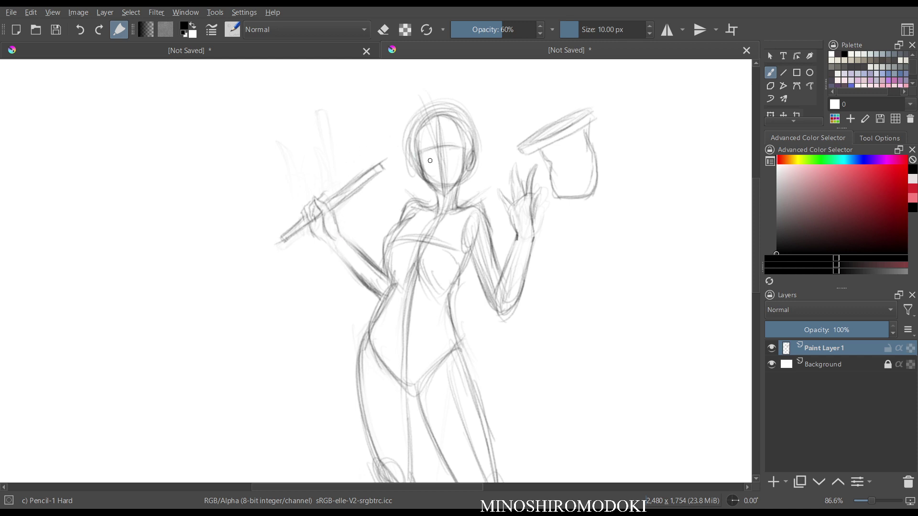
# - Strengthen the side of the face and the upper edge of the wand arm, comparing against the mirrored view
pyautogui.moveTo(417, 146)
pyautogui.mouseDown()
pyautogui.moveTo(440, 194)
pyautogui.moveTo(433, 181)
pyautogui.moveTo(464, 167)
pyautogui.moveTo(464, 158)
pyautogui.moveTo(450, 192)
pyautogui.mouseUp()
pyautogui.press('m')
pyautogui.press('m')
pyautogui.moveTo(330, 242)
pyautogui.mouseDown()
pyautogui.moveTo(369, 293)
pyautogui.moveTo(382, 274)
pyautogui.mouseUp()
pyautogui.press('m')
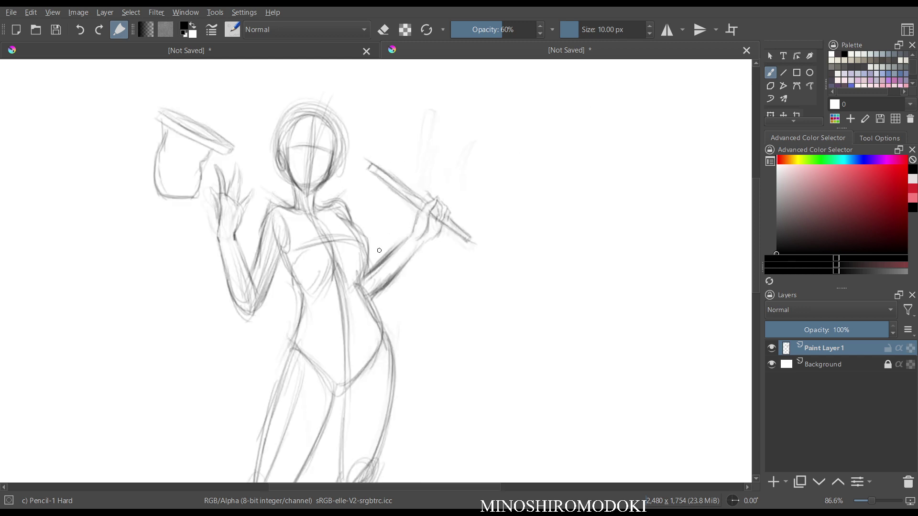
pyautogui.press('m')
# - Fade the wand arm, hand and nearby torso edge with Eraser Soft, check them mirrored, and switch back to Pencil-1 Hard
pyautogui.rightClick(389, 213)
pyautogui.click(326, 173)
pyautogui.moveTo(328, 174)
pyautogui.mouseDown()
pyautogui.moveTo(317, 205)
pyautogui.moveTo(325, 258)
pyautogui.moveTo(345, 293)
pyautogui.moveTo(344, 279)
pyautogui.mouseUp()
pyautogui.press('m')
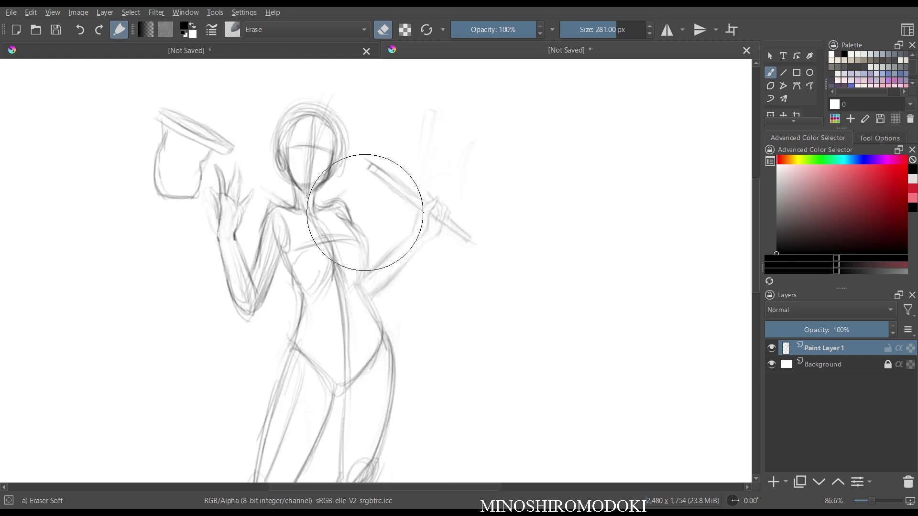
pyautogui.press('m')
pyautogui.rightClick(383, 227)
pyautogui.click(463, 253)
# - Redraw the wand arm's forearm edges, the gripping hand and the wand with cleaner lines
pyautogui.scroll(2, 363, 192)
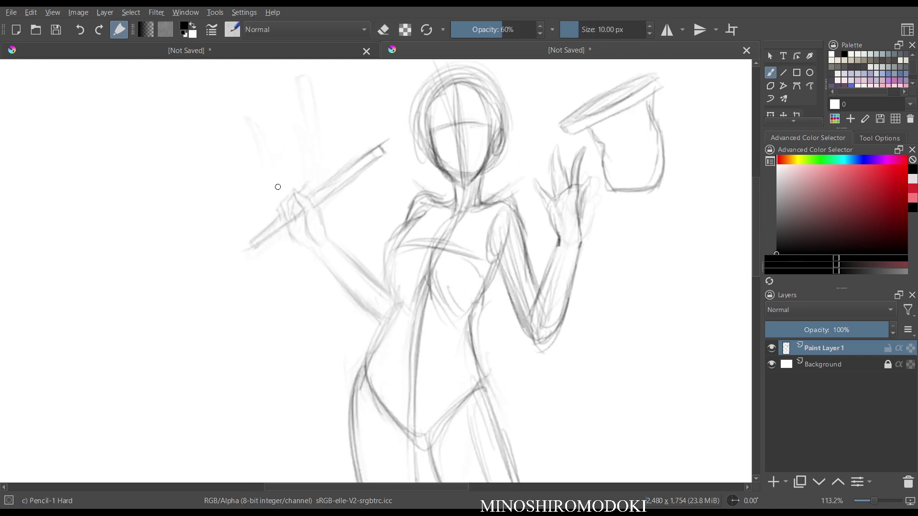
pyautogui.moveTo(308, 215)
pyautogui.mouseDown()
pyautogui.moveTo(313, 236)
pyautogui.moveTo(318, 210)
pyautogui.moveTo(294, 191)
pyautogui.moveTo(308, 243)
pyautogui.moveTo(380, 320)
pyautogui.mouseUp()
pyautogui.moveTo(338, 243); pyautogui.dragTo(385, 288)
pyautogui.moveTo(313, 191)
pyautogui.mouseDown()
pyautogui.moveTo(298, 211)
pyautogui.moveTo(292, 194)
pyautogui.moveTo(289, 217)
pyautogui.moveTo(282, 206)
pyautogui.moveTo(273, 217)
pyautogui.moveTo(281, 213)
pyautogui.moveTo(289, 228)
pyautogui.moveTo(347, 181)
pyautogui.moveTo(313, 198)
pyautogui.moveTo(359, 157)
pyautogui.moveTo(314, 194)
pyautogui.moveTo(378, 150)
pyautogui.moveTo(355, 178)
pyautogui.moveTo(371, 161)
pyautogui.moveTo(335, 187)
pyautogui.moveTo(332, 174)
pyautogui.moveTo(249, 242)
pyautogui.moveTo(257, 247)
pyautogui.moveTo(304, 212)
pyautogui.moveTo(274, 233)
pyautogui.mouseUp()
# - Darken the neck sides, the face's vertical centre line and the face outline down to the jaw
pyautogui.scroll(-5, 490, 215)
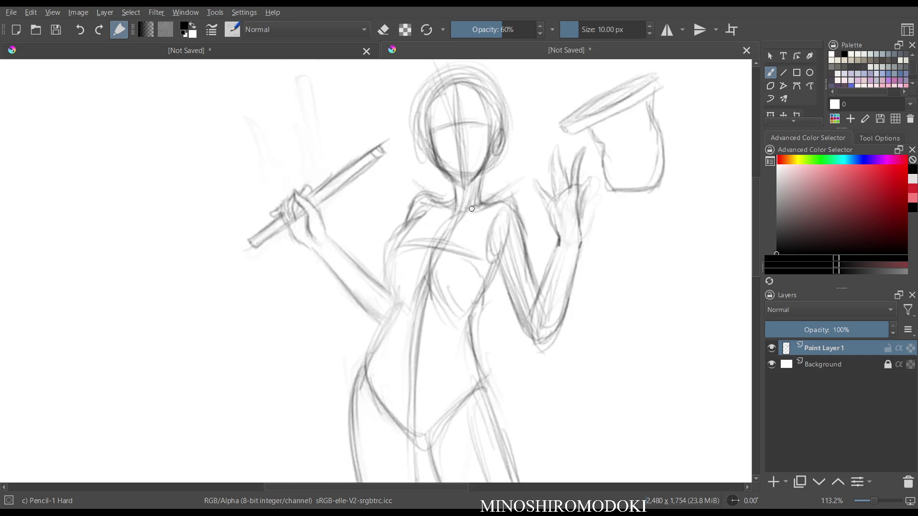
pyautogui.moveTo(427, 239); pyautogui.dragTo(434, 265)
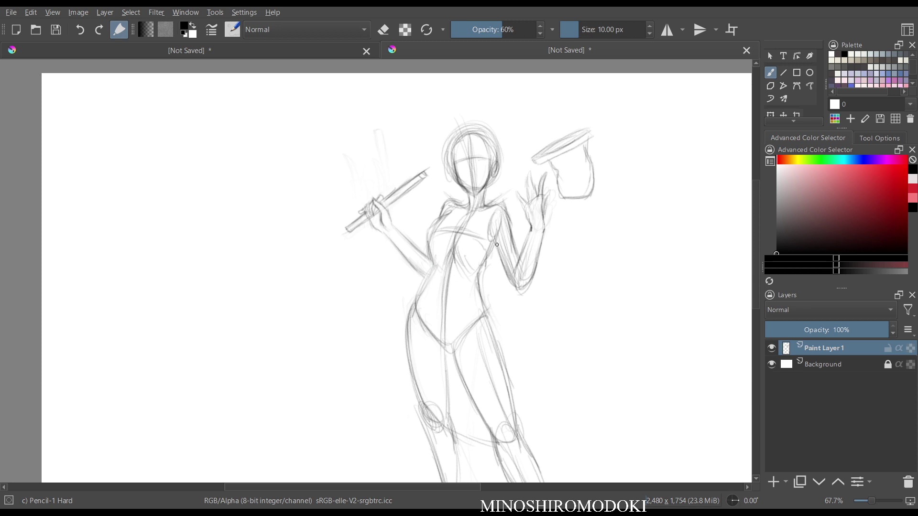
pyautogui.press('m')
pyautogui.press('m')
pyautogui.moveTo(496, 245); pyautogui.dragTo(483, 317)
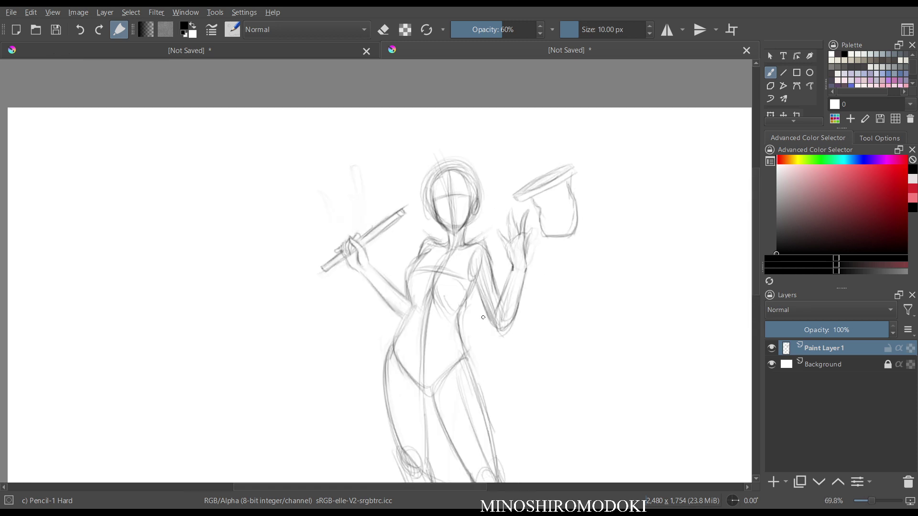
pyautogui.scroll(4, 483, 317)
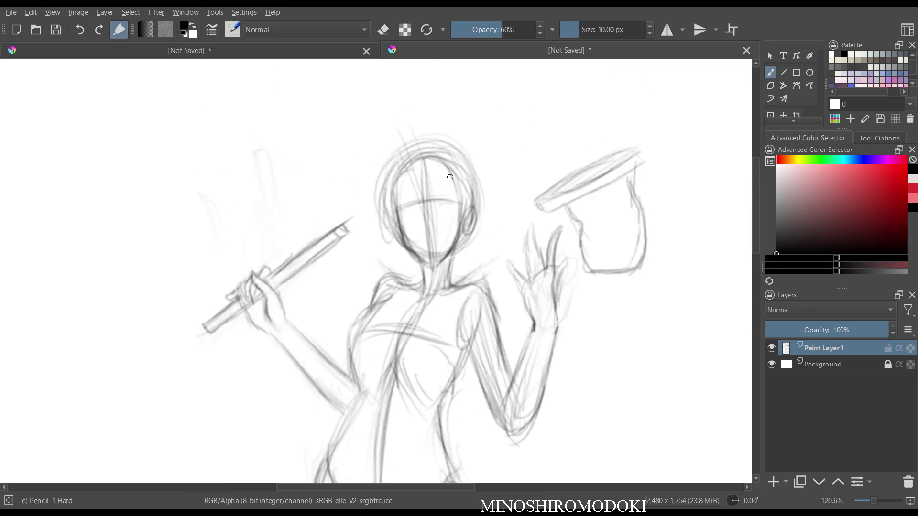
pyautogui.moveTo(417, 258); pyautogui.dragTo(420, 296)
pyautogui.moveTo(447, 256)
pyautogui.mouseDown()
pyautogui.moveTo(455, 288)
pyautogui.moveTo(475, 287)
pyautogui.mouseUp()
pyautogui.moveTo(424, 153); pyautogui.dragTo(431, 274)
pyautogui.moveTo(393, 187); pyautogui.dragTo(418, 256)
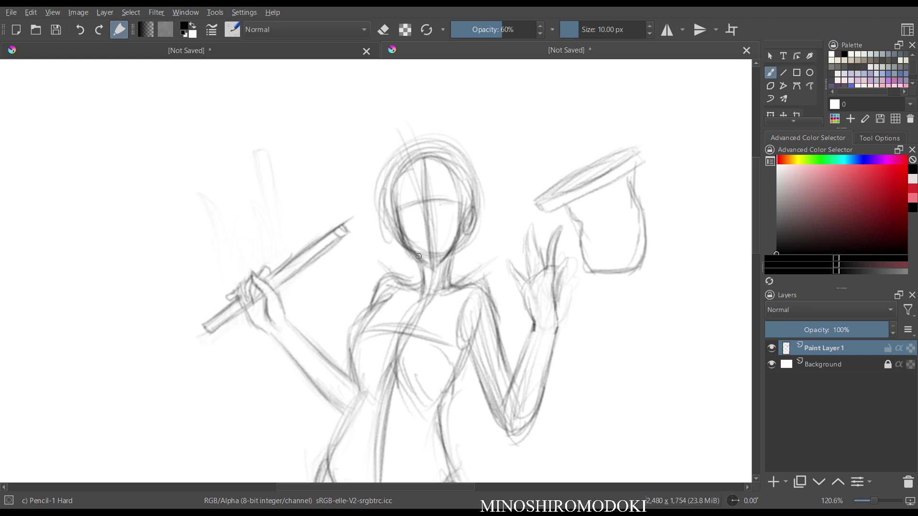
# - Darken the high-cut leg openings of the leotard from both hips down to the crotch
pyautogui.scroll(-3, 544, 260)
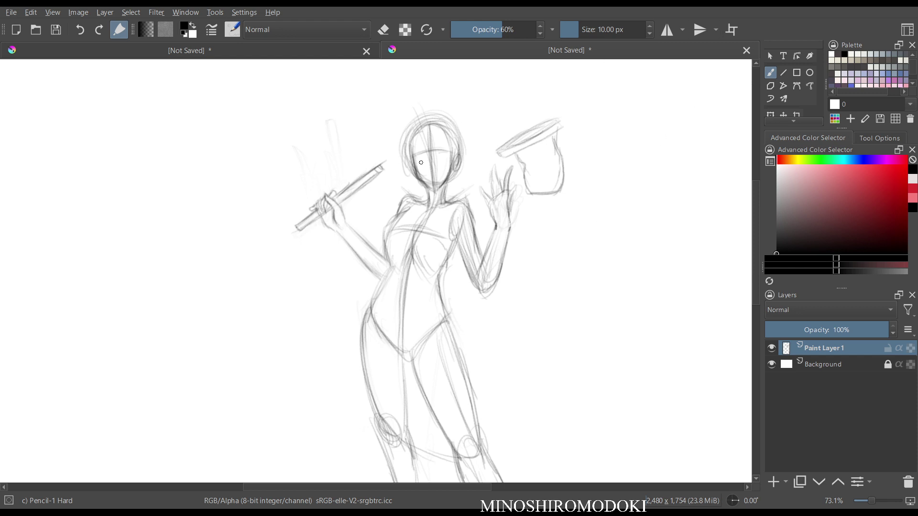
pyautogui.moveTo(382, 293)
pyautogui.mouseDown()
pyautogui.moveTo(374, 321)
pyautogui.moveTo(404, 352)
pyautogui.moveTo(449, 306)
pyautogui.mouseUp()
pyautogui.moveTo(414, 347)
pyautogui.mouseDown()
pyautogui.moveTo(447, 311)
pyautogui.moveTo(431, 320)
pyautogui.mouseUp()
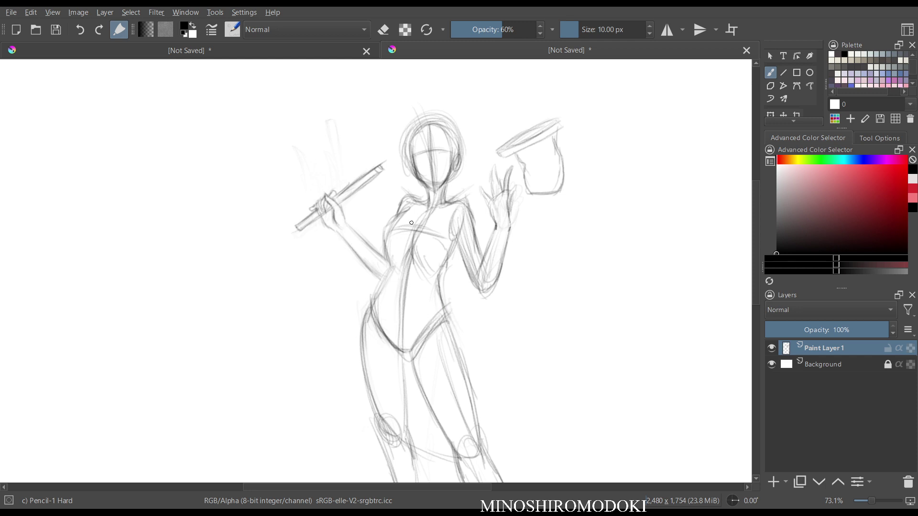
# - Draw the bodice with a peaked strapless neckline, firmer torso sides and a double curved line across the waist
pyautogui.moveTo(407, 211)
pyautogui.mouseDown()
pyautogui.moveTo(388, 227)
pyautogui.moveTo(393, 266)
pyautogui.mouseUp()
pyautogui.moveTo(418, 242); pyautogui.dragTo(438, 185)
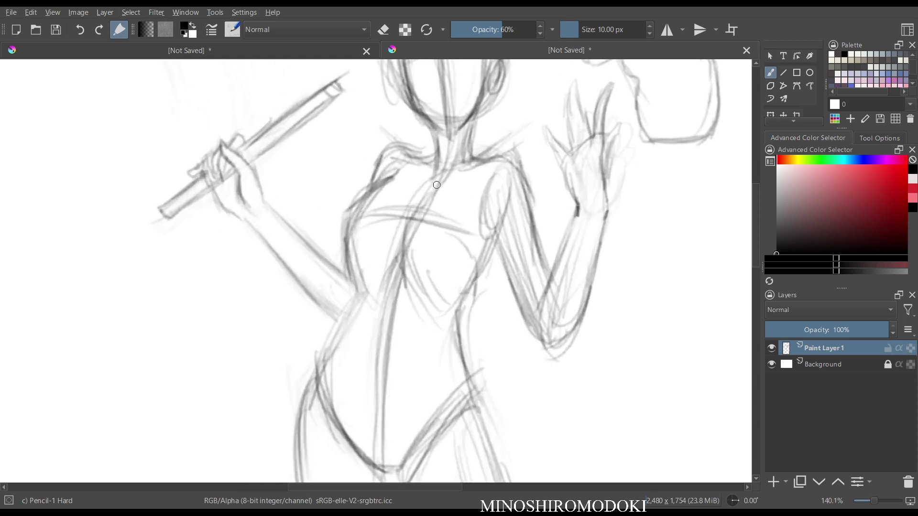
pyautogui.moveTo(348, 207)
pyautogui.mouseDown()
pyautogui.moveTo(385, 190)
pyautogui.moveTo(414, 220)
pyautogui.moveTo(460, 201)
pyautogui.moveTo(438, 203)
pyautogui.moveTo(458, 207)
pyautogui.moveTo(481, 261)
pyautogui.mouseUp()
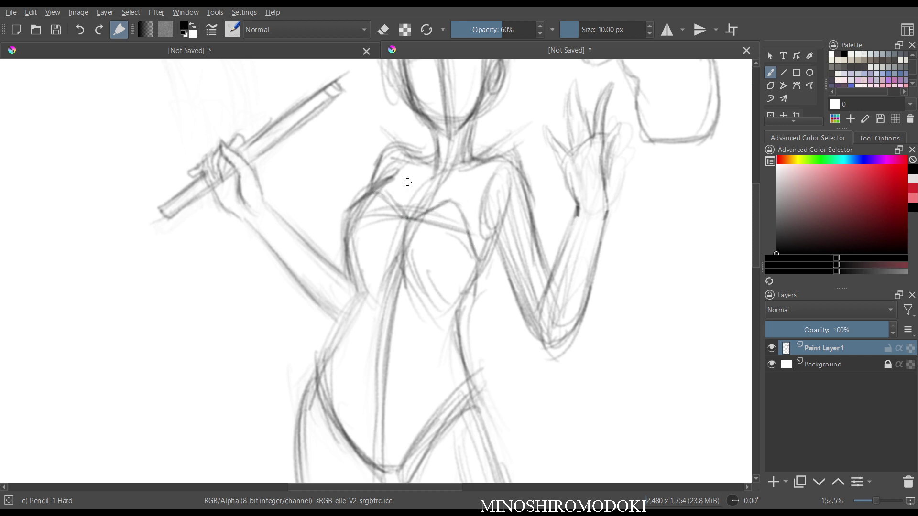
pyautogui.moveTo(380, 188)
pyautogui.mouseDown()
pyautogui.moveTo(354, 203)
pyautogui.moveTo(348, 236)
pyautogui.moveTo(359, 298)
pyautogui.mouseUp()
pyautogui.moveTo(474, 259)
pyautogui.mouseDown()
pyautogui.moveTo(466, 282)
pyautogui.moveTo(453, 334)
pyautogui.mouseUp()
pyautogui.moveTo(367, 309)
pyautogui.mouseDown()
pyautogui.moveTo(426, 314)
pyautogui.moveTo(356, 304)
pyautogui.moveTo(463, 315)
pyautogui.mouseUp()
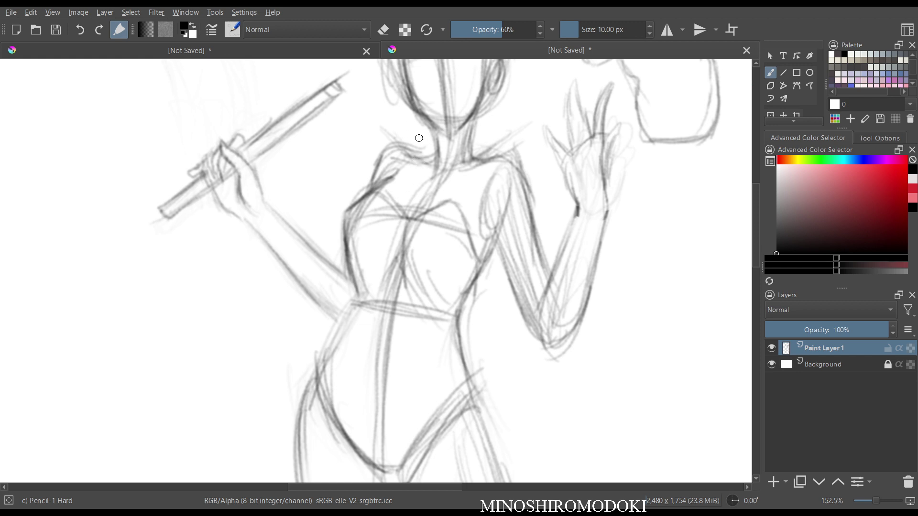
# - Draw a collar band around the neck with a bow tie at its front
pyautogui.moveTo(437, 171)
pyautogui.mouseDown()
pyautogui.moveTo(440, 150)
pyautogui.moveTo(429, 153)
pyautogui.moveTo(431, 141)
pyautogui.moveTo(432, 155)
pyautogui.moveTo(437, 142)
pyautogui.moveTo(467, 143)
pyautogui.moveTo(458, 149)
pyautogui.moveTo(472, 126)
pyautogui.moveTo(478, 163)
pyautogui.mouseUp()
pyautogui.moveTo(433, 145)
pyautogui.mouseDown()
pyautogui.moveTo(425, 165)
pyautogui.moveTo(459, 169)
pyautogui.moveTo(412, 132)
pyautogui.moveTo(411, 177)
pyautogui.moveTo(423, 177)
pyautogui.moveTo(407, 180)
pyautogui.moveTo(447, 162)
pyautogui.moveTo(437, 177)
pyautogui.moveTo(454, 152)
pyautogui.moveTo(444, 161)
pyautogui.moveTo(436, 149)
pyautogui.moveTo(441, 160)
pyautogui.moveTo(481, 144)
pyautogui.mouseUp()
pyautogui.moveTo(478, 146)
pyautogui.mouseDown()
pyautogui.moveTo(473, 181)
pyautogui.moveTo(445, 173)
pyautogui.moveTo(475, 159)
pyautogui.moveTo(472, 184)
pyautogui.mouseUp()
pyautogui.moveTo(465, 147)
pyautogui.mouseDown()
pyautogui.moveTo(480, 144)
pyautogui.moveTo(473, 184)
pyautogui.mouseUp()
pyautogui.moveTo(451, 172); pyautogui.dragTo(462, 186)
# - Strengthen both shoulder outlines and darken the upper arm and armpit edge on the hat side
pyautogui.moveTo(474, 165)
pyautogui.mouseDown()
pyautogui.moveTo(500, 156)
pyautogui.moveTo(527, 194)
pyautogui.moveTo(533, 241)
pyautogui.mouseUp()
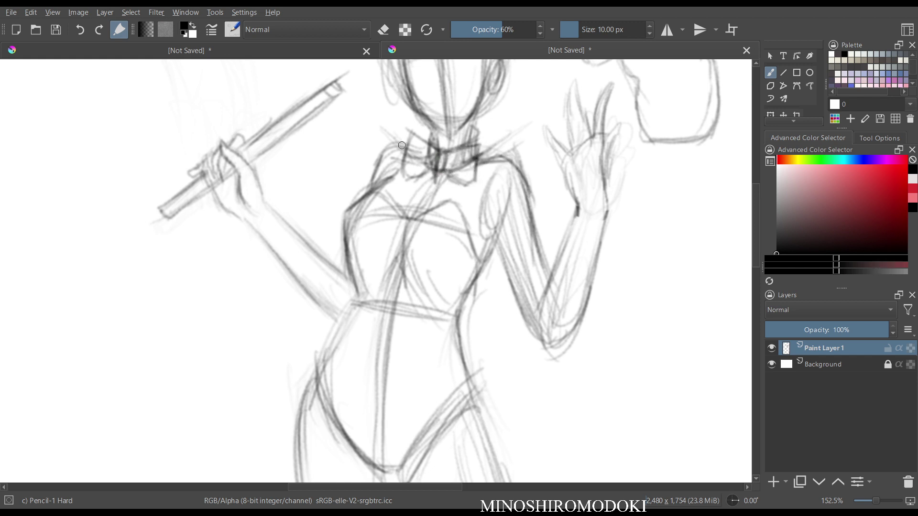
pyautogui.moveTo(404, 147)
pyautogui.mouseDown()
pyautogui.moveTo(380, 155)
pyautogui.moveTo(371, 182)
pyautogui.mouseUp()
pyautogui.moveTo(502, 131)
pyautogui.mouseDown()
pyautogui.moveTo(498, 265)
pyautogui.moveTo(495, 182)
pyautogui.mouseUp()
pyautogui.moveTo(495, 183)
pyautogui.mouseDown()
pyautogui.moveTo(451, 157)
pyautogui.moveTo(447, 194)
pyautogui.moveTo(452, 152)
pyautogui.moveTo(485, 241)
pyautogui.mouseUp()
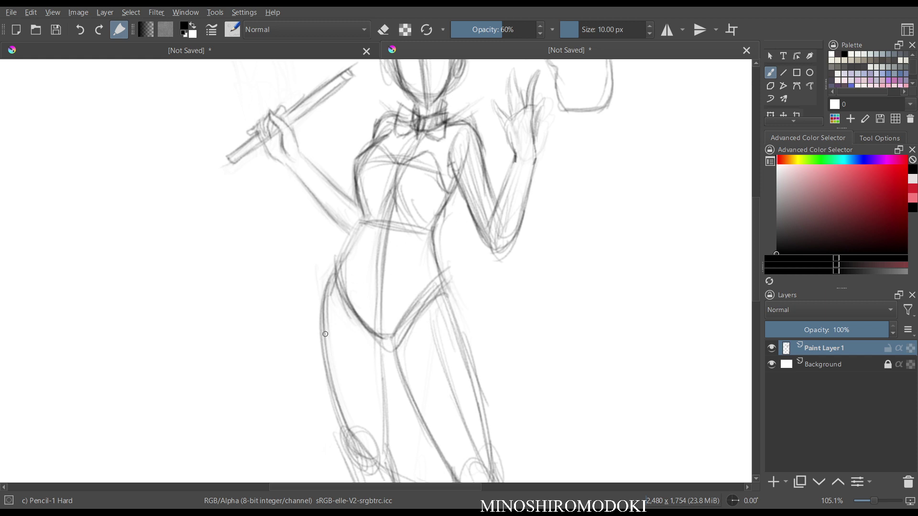
# - Draw curved garment edges across both upper thighs, firm up the outer thigh lines, and darken the waist-to-hip edge on the wand side
pyautogui.moveTo(324, 319)
pyautogui.mouseDown()
pyautogui.moveTo(320, 360)
pyautogui.moveTo(360, 373)
pyautogui.mouseUp()
pyautogui.moveTo(343, 368); pyautogui.dragTo(371, 379)
pyautogui.moveTo(324, 315)
pyautogui.mouseDown()
pyautogui.moveTo(342, 382)
pyautogui.moveTo(468, 354)
pyautogui.moveTo(416, 386)
pyautogui.mouseUp()
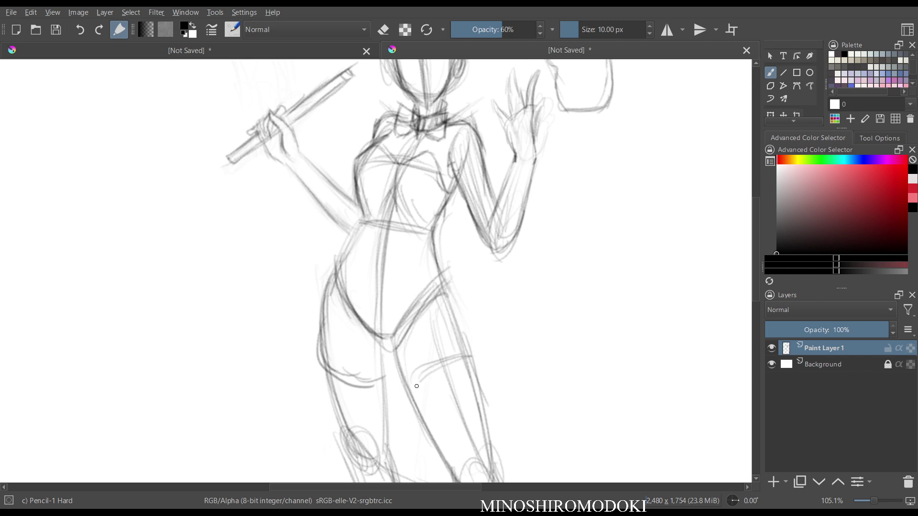
pyautogui.moveTo(447, 287); pyautogui.dragTo(466, 358)
pyautogui.moveTo(404, 345); pyautogui.dragTo(394, 378)
pyautogui.moveTo(437, 294); pyautogui.dragTo(386, 345)
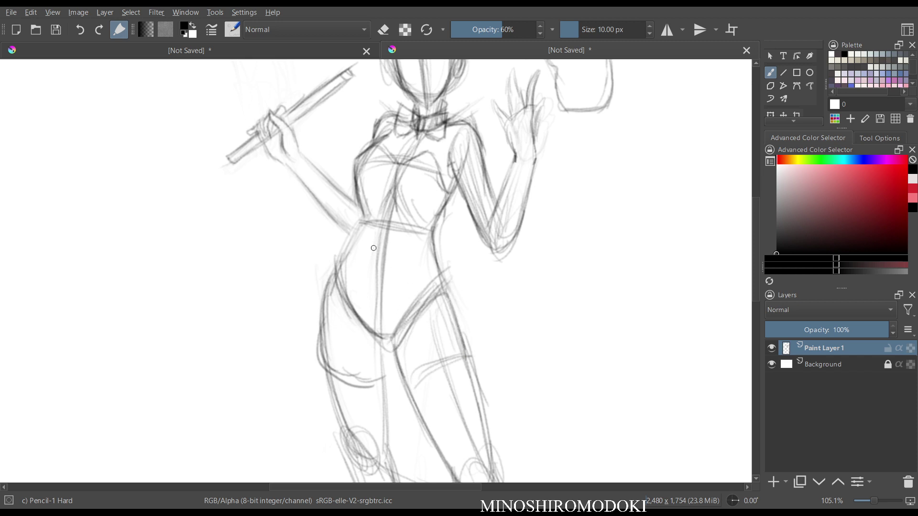
pyautogui.moveTo(365, 221); pyautogui.dragTo(333, 271)
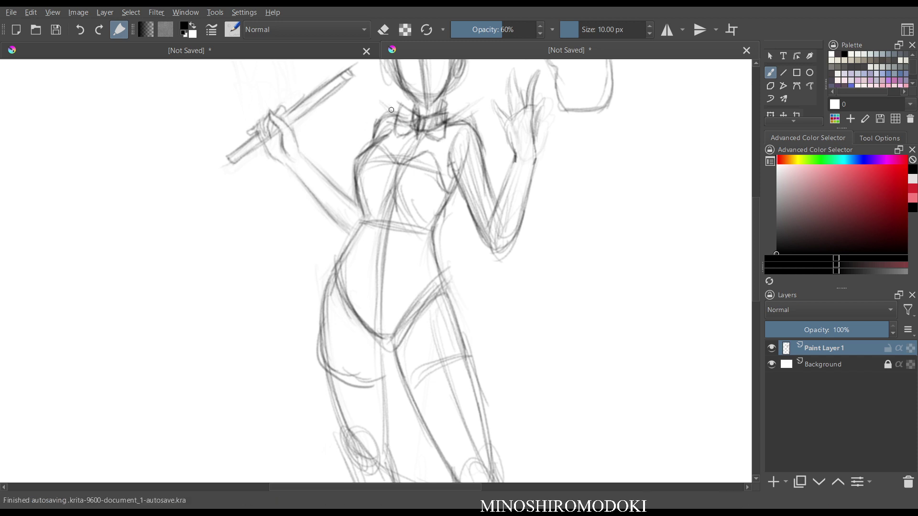
# - Try a flared stand-up collar on both sides of the neck, a jacket front edge and a coat tail on the hat side
pyautogui.moveTo(403, 95)
pyautogui.mouseDown()
pyautogui.moveTo(364, 81)
pyautogui.moveTo(385, 135)
pyautogui.mouseUp()
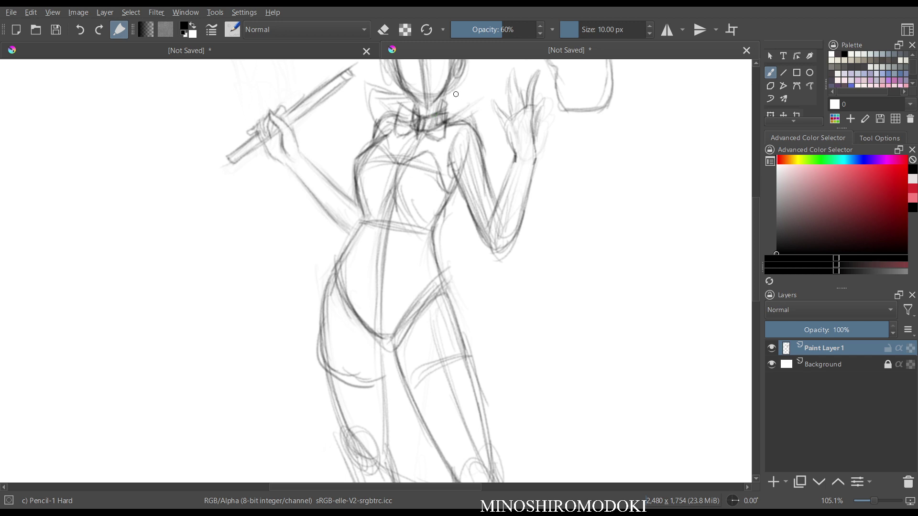
pyautogui.moveTo(456, 94)
pyautogui.mouseDown()
pyautogui.moveTo(482, 80)
pyautogui.moveTo(461, 125)
pyautogui.moveTo(405, 142)
pyautogui.moveTo(428, 161)
pyautogui.moveTo(437, 139)
pyautogui.moveTo(434, 190)
pyautogui.mouseUp()
pyautogui.moveTo(439, 139); pyautogui.dragTo(432, 224)
pyautogui.moveTo(435, 156)
pyautogui.mouseDown()
pyautogui.moveTo(441, 247)
pyautogui.moveTo(488, 386)
pyautogui.mouseUp()
pyautogui.moveTo(474, 123); pyautogui.dragTo(487, 195)
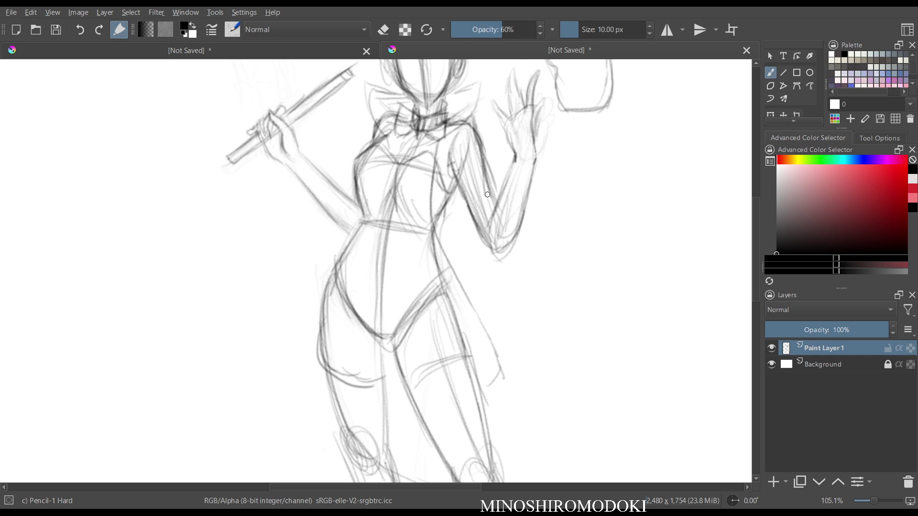
# - Try a rounded cuff around the raised wrist and a sleeve fold near that arm's elbow
pyautogui.moveTo(511, 152)
pyautogui.mouseDown()
pyautogui.moveTo(511, 165)
pyautogui.moveTo(538, 175)
pyautogui.moveTo(513, 156)
pyautogui.moveTo(494, 214)
pyautogui.mouseUp()
pyautogui.moveTo(543, 173); pyautogui.dragTo(515, 239)
pyautogui.moveTo(498, 195)
pyautogui.mouseDown()
pyautogui.moveTo(480, 217)
pyautogui.moveTo(488, 213)
pyautogui.mouseUp()
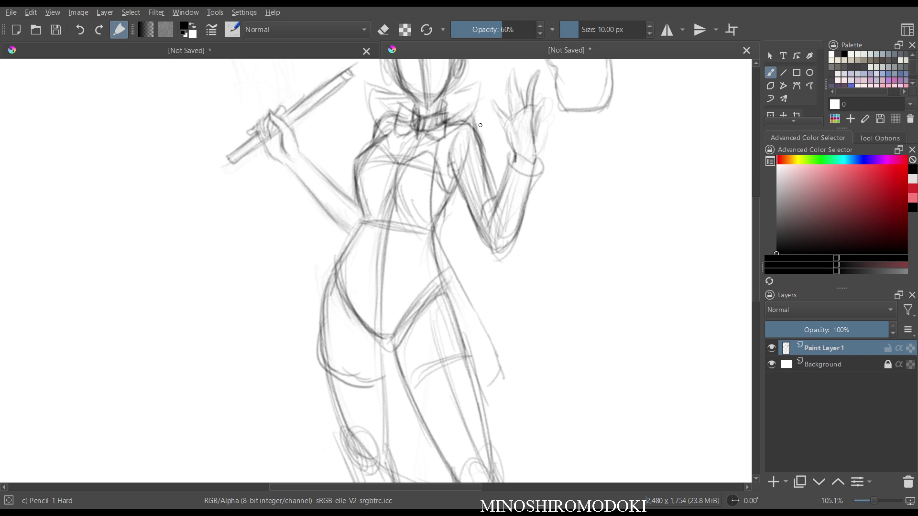
# - Try extending the hat-side coat tail with a wider outer edge sweeping out from behind the arm
pyautogui.moveTo(482, 124)
pyautogui.mouseDown()
pyautogui.moveTo(459, 184)
pyautogui.moveTo(447, 151)
pyautogui.moveTo(436, 226)
pyautogui.moveTo(486, 317)
pyautogui.moveTo(503, 377)
pyautogui.mouseUp()
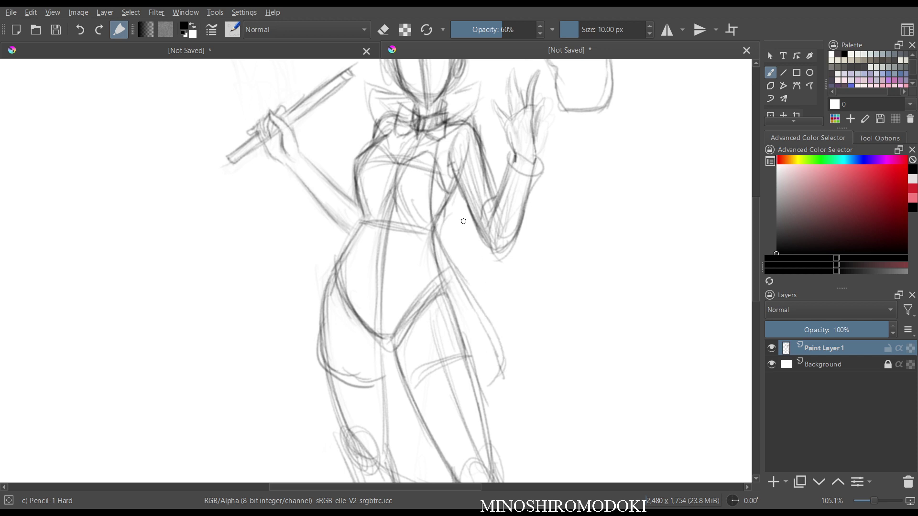
pyautogui.moveTo(462, 211); pyautogui.dragTo(489, 252)
pyautogui.moveTo(456, 176)
pyautogui.mouseDown()
pyautogui.moveTo(461, 230)
pyautogui.moveTo(484, 278)
pyautogui.moveTo(524, 311)
pyautogui.moveTo(524, 356)
pyautogui.moveTo(497, 367)
pyautogui.mouseUp()
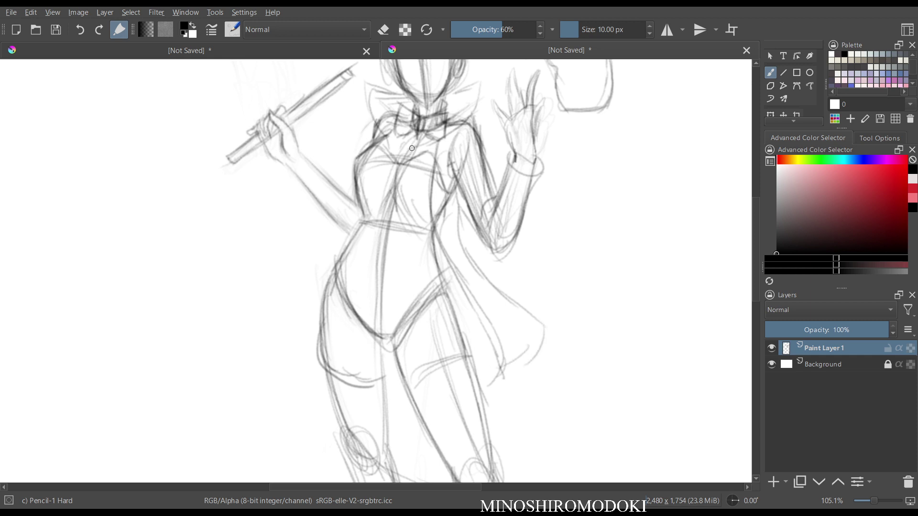
pyautogui.moveTo(508, 166); pyautogui.dragTo(508, 188)
# - Check the figure mirrored, then try darker collar flaps, a draped shoulder piece and firmer hat-side coat tail edges
pyautogui.press('m')
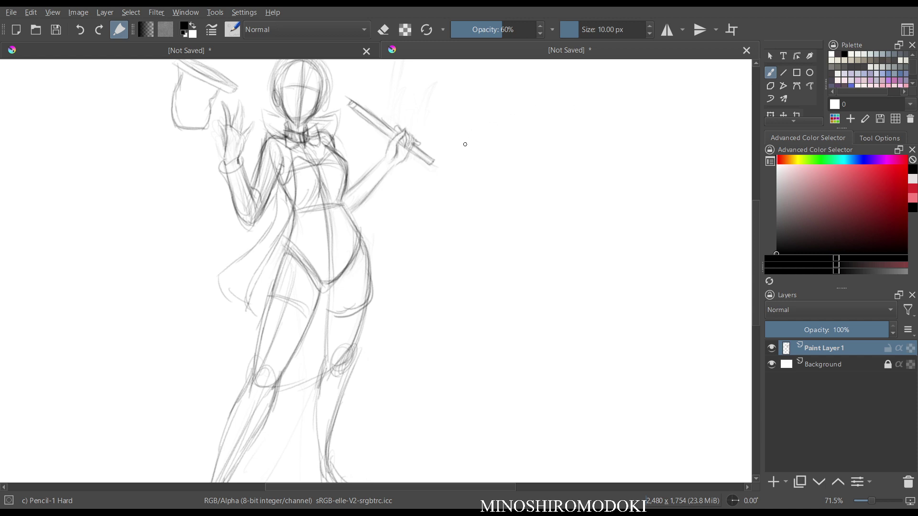
pyautogui.press('m')
pyautogui.scroll(3, 383, 185)
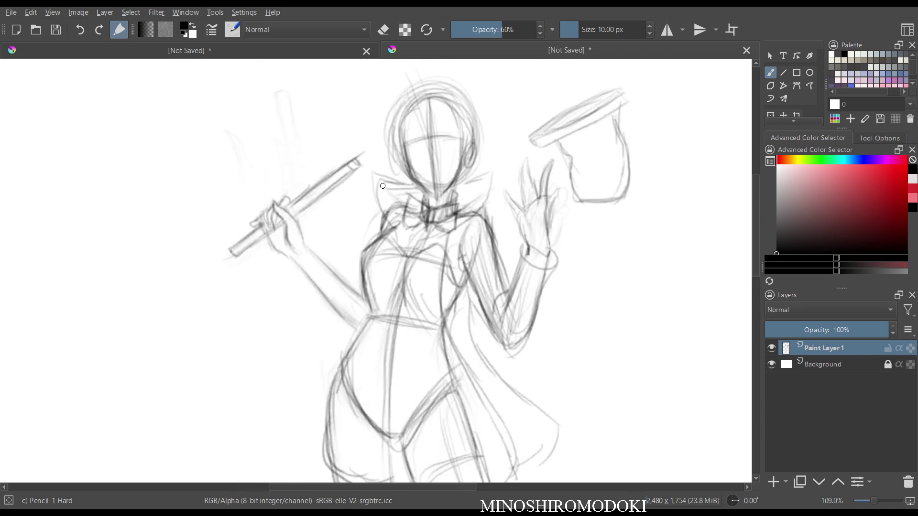
pyautogui.moveTo(408, 181)
pyautogui.mouseDown()
pyautogui.moveTo(376, 176)
pyautogui.moveTo(383, 217)
pyautogui.moveTo(381, 209)
pyautogui.moveTo(394, 225)
pyautogui.mouseUp()
pyautogui.moveTo(466, 179)
pyautogui.mouseDown()
pyautogui.moveTo(489, 196)
pyautogui.moveTo(437, 235)
pyautogui.moveTo(475, 217)
pyautogui.moveTo(473, 234)
pyautogui.moveTo(446, 236)
pyautogui.moveTo(474, 234)
pyautogui.mouseUp()
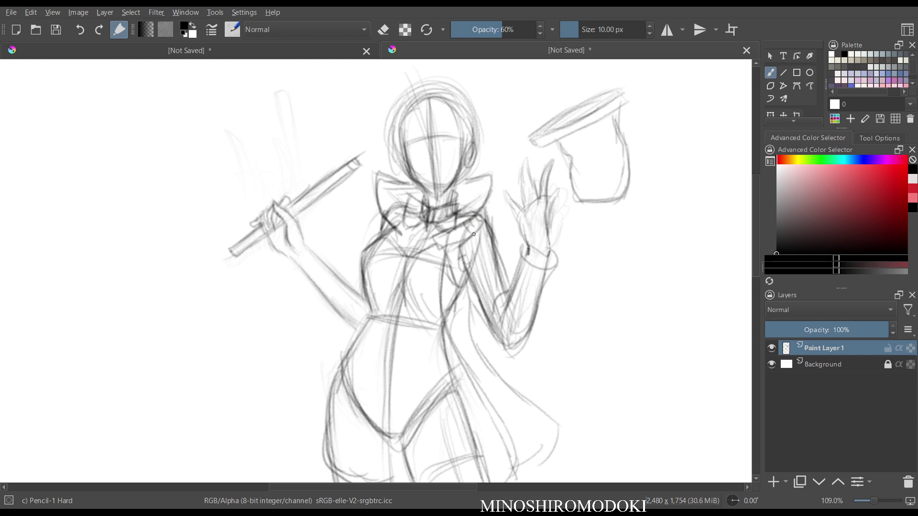
pyautogui.moveTo(373, 216)
pyautogui.mouseDown()
pyautogui.moveTo(369, 233)
pyautogui.moveTo(396, 232)
pyautogui.moveTo(393, 245)
pyautogui.moveTo(417, 241)
pyautogui.moveTo(440, 337)
pyautogui.mouseUp()
pyautogui.moveTo(462, 261)
pyautogui.mouseDown()
pyautogui.moveTo(489, 364)
pyautogui.moveTo(537, 458)
pyautogui.mouseUp()
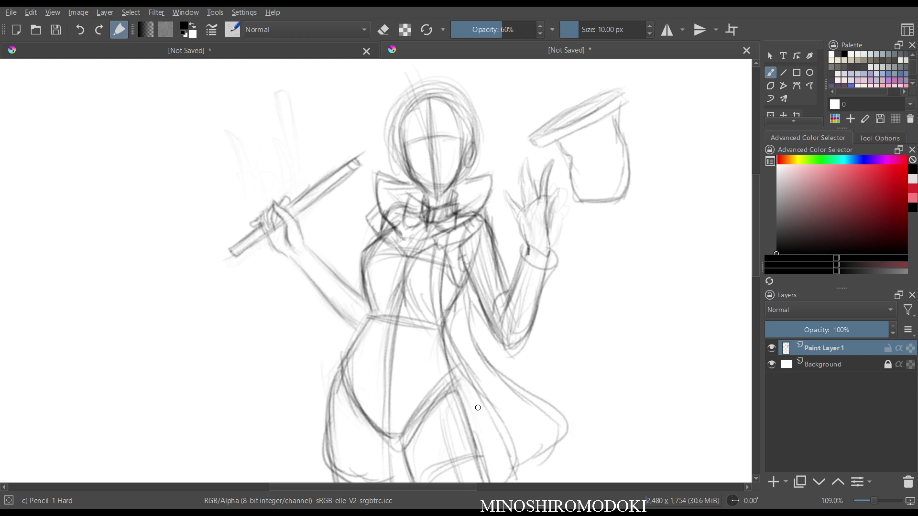
# - Try a cuff and sleeve outline on the wand arm, plus firmer sleeve, cuff and hand lines on the raised arm
pyautogui.moveTo(308, 232)
pyautogui.mouseDown()
pyautogui.moveTo(301, 263)
pyautogui.moveTo(290, 258)
pyautogui.moveTo(308, 241)
pyautogui.moveTo(301, 274)
pyautogui.moveTo(316, 251)
pyautogui.moveTo(313, 267)
pyautogui.moveTo(355, 338)
pyautogui.mouseUp()
pyautogui.moveTo(317, 254); pyautogui.dragTo(352, 288)
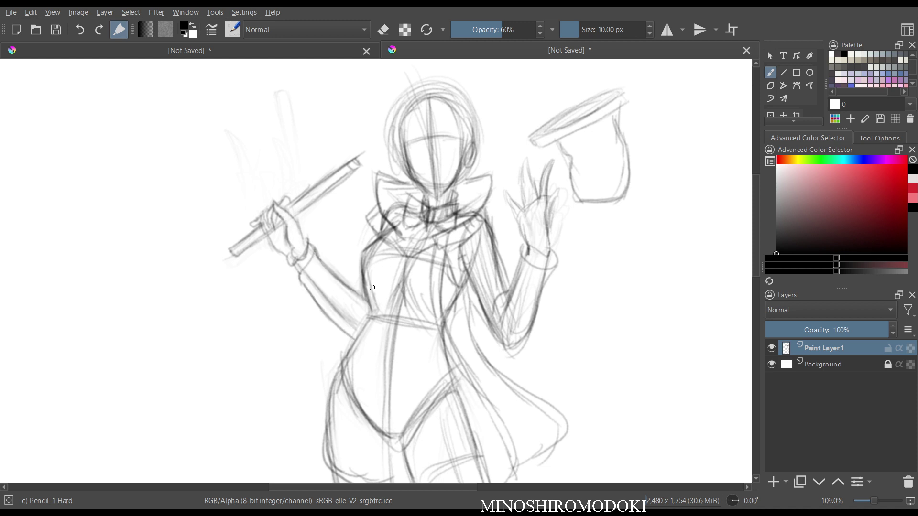
pyautogui.moveTo(479, 216)
pyautogui.mouseDown()
pyautogui.moveTo(497, 214)
pyautogui.moveTo(506, 293)
pyautogui.mouseUp()
pyautogui.moveTo(510, 248)
pyautogui.mouseDown()
pyautogui.moveTo(526, 280)
pyautogui.moveTo(551, 274)
pyautogui.moveTo(542, 286)
pyautogui.moveTo(552, 267)
pyautogui.mouseUp()
pyautogui.moveTo(521, 161)
pyautogui.mouseDown()
pyautogui.moveTo(518, 190)
pyautogui.moveTo(525, 179)
pyautogui.moveTo(528, 203)
pyautogui.mouseUp()
pyautogui.scroll(-2, 584, 238)
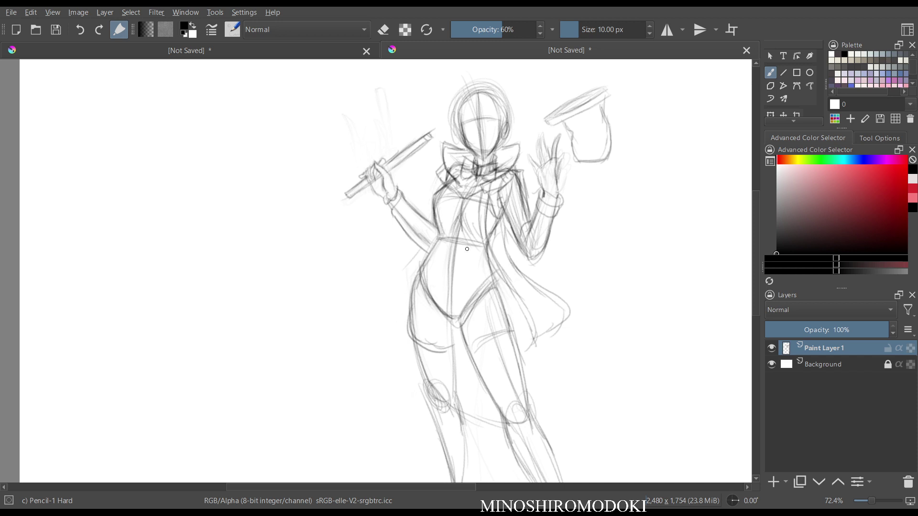
# - Undo the flared collar, cuffs, sleeves and coat tail strokes back to the bare leotard figure
pyautogui.hotkey('ctrl', 'z')
pyautogui.hotkey('ctrl', 'z')
pyautogui.hotkey('ctrl', 'z')
pyautogui.hotkey('ctrl', 'z')
pyautogui.hotkey('ctrl', 'z')
pyautogui.hotkey('ctrl', 'z')
pyautogui.hotkey('ctrl', 'z')
pyautogui.hotkey('ctrl', 'z')
pyautogui.hotkey('ctrl', 'z')
pyautogui.hotkey('ctrl', 'z')
pyautogui.hotkey('ctrl', 'z')
pyautogui.hotkey('ctrl', 'z')
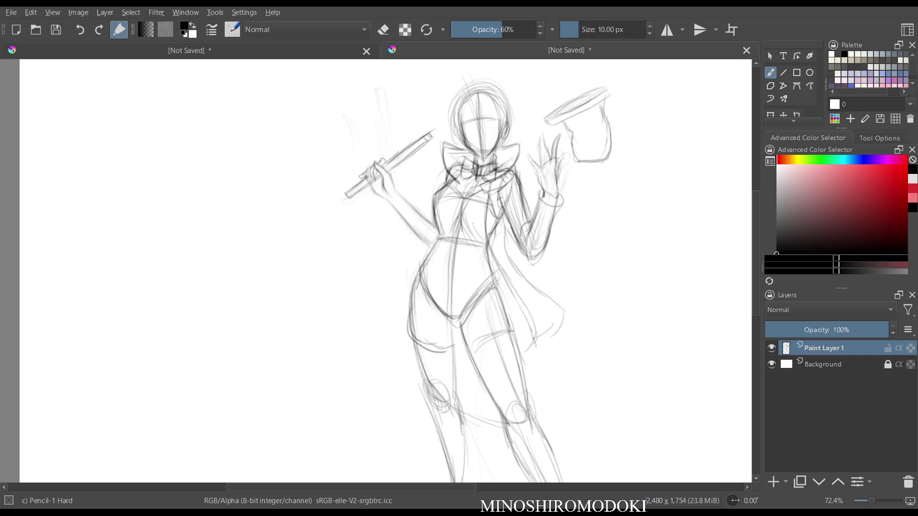
pyautogui.hotkey('ctrl', 'z')
pyautogui.hotkey('ctrl', 'z')
pyautogui.hotkey('ctrl', 'z')
pyautogui.hotkey('ctrl', 'z')
pyautogui.hotkey('ctrl', 'z')
pyautogui.hotkey('ctrl', 'z')
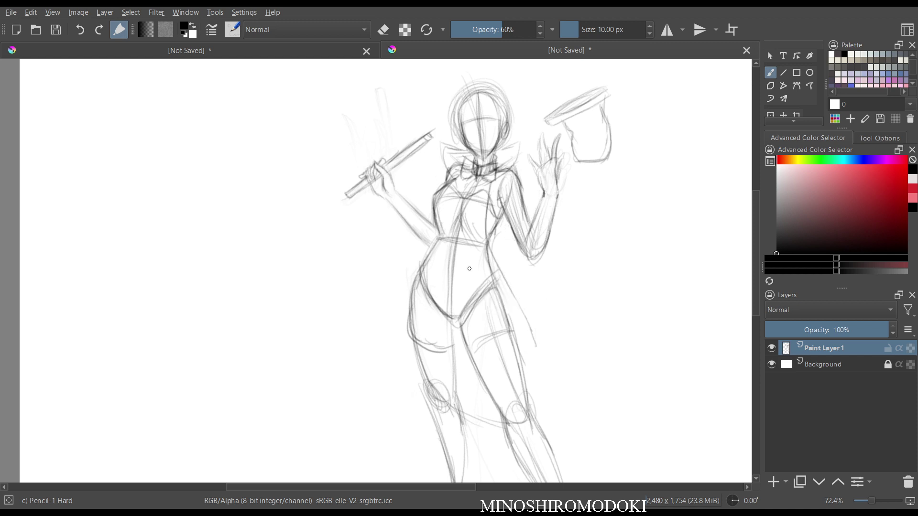
pyautogui.hotkey('ctrl', 'z')
pyautogui.hotkey('ctrl', 'z')
pyautogui.hotkey('ctrl', 'z')
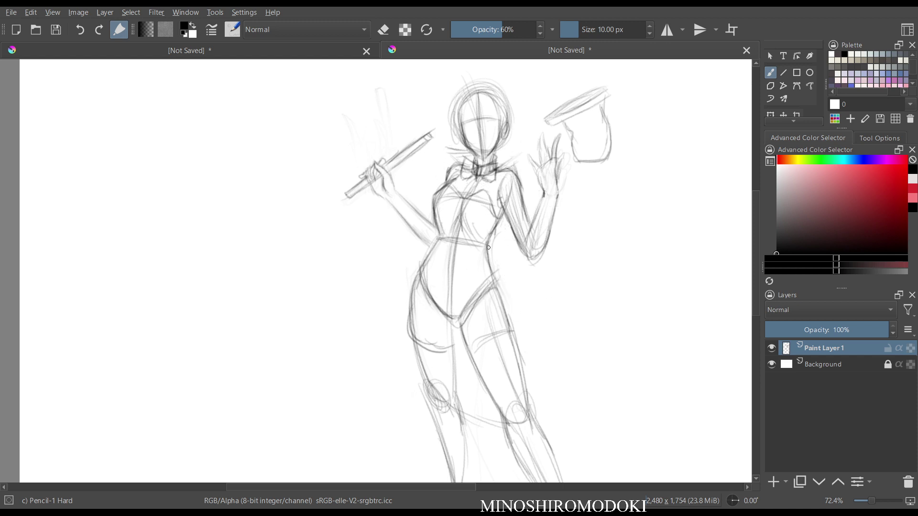
# - Try a curved coat tail edge from the wand-side waist and a darker centre line down the torso
pyautogui.press('m')
pyautogui.press('m')
pyautogui.moveTo(516, 244); pyautogui.dragTo(494, 213)
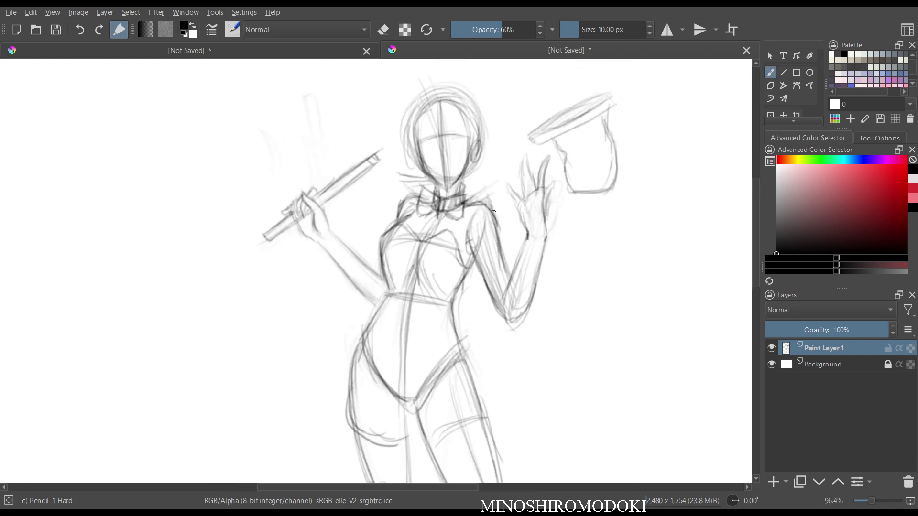
pyautogui.moveTo(390, 289); pyautogui.dragTo(346, 337)
pyautogui.moveTo(419, 258); pyautogui.dragTo(406, 345)
pyautogui.moveTo(373, 310)
pyautogui.mouseDown()
pyautogui.moveTo(346, 336)
pyautogui.moveTo(314, 412)
pyautogui.mouseUp()
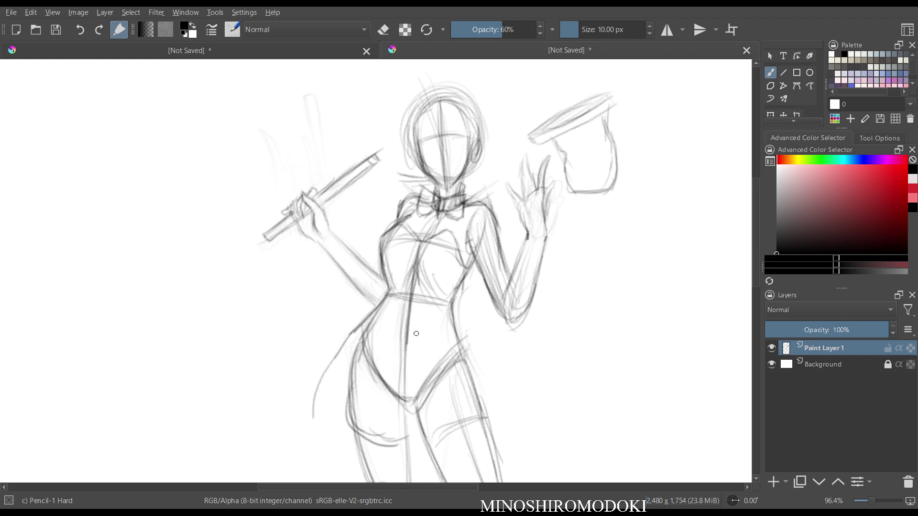
# - Try a pointed coat tail on the hat side, sweeping from the front of the hip past the outer thigh
pyautogui.moveTo(413, 334); pyautogui.dragTo(471, 392)
pyautogui.moveTo(461, 281)
pyautogui.mouseDown()
pyautogui.moveTo(455, 306)
pyautogui.moveTo(476, 379)
pyautogui.mouseUp()
pyautogui.moveTo(405, 333); pyautogui.dragTo(510, 440)
pyautogui.moveTo(465, 339); pyautogui.dragTo(551, 458)
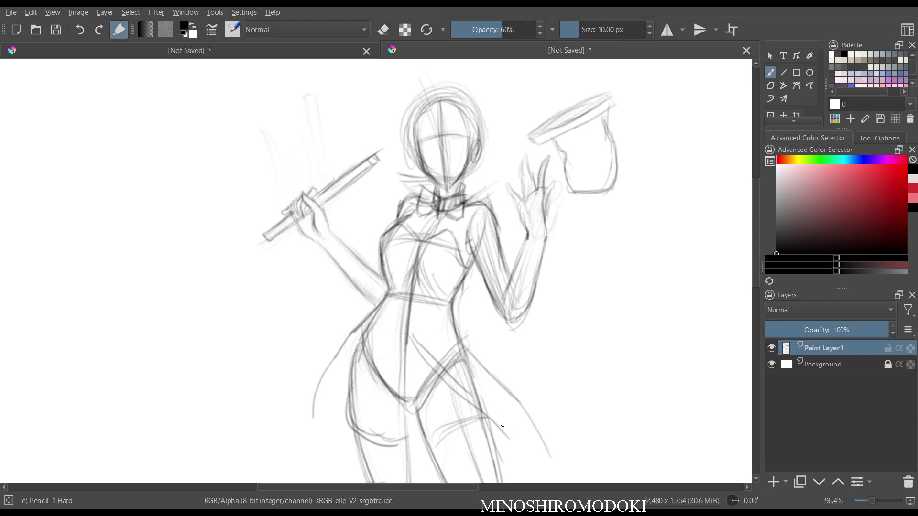
pyautogui.moveTo(501, 424); pyautogui.dragTo(542, 472)
pyautogui.moveTo(575, 318)
pyautogui.mouseDown()
pyautogui.moveTo(566, 351)
pyautogui.moveTo(513, 278)
pyautogui.mouseUp()
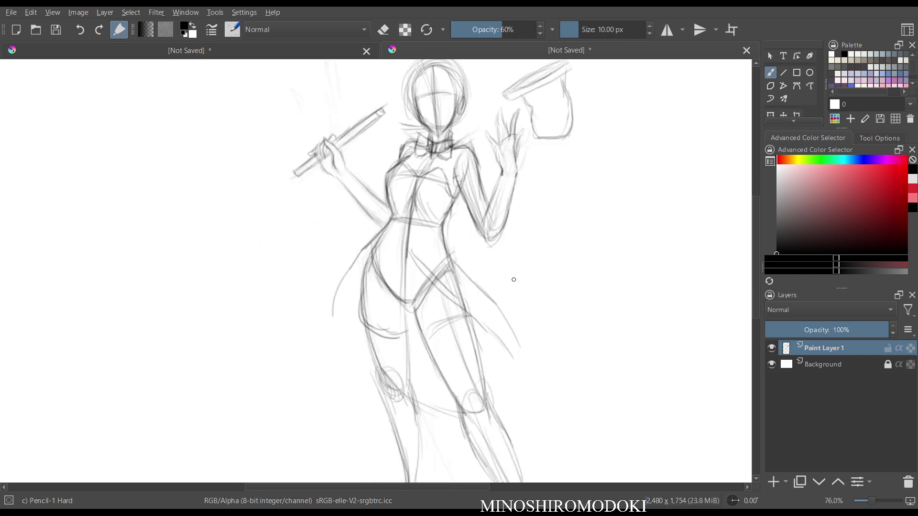
pyautogui.moveTo(484, 324); pyautogui.dragTo(518, 367)
pyautogui.moveTo(505, 313); pyautogui.dragTo(520, 375)
# - Try a matching pointed coat tail on the wand side, closing its tip beside the knee and checking it mirrored
pyautogui.moveTo(401, 253); pyautogui.dragTo(368, 293)
pyautogui.moveTo(383, 231); pyautogui.dragTo(339, 299)
pyautogui.moveTo(370, 248); pyautogui.dragTo(322, 350)
pyautogui.moveTo(328, 318); pyautogui.dragTo(335, 378)
pyautogui.moveTo(372, 287); pyautogui.dragTo(336, 379)
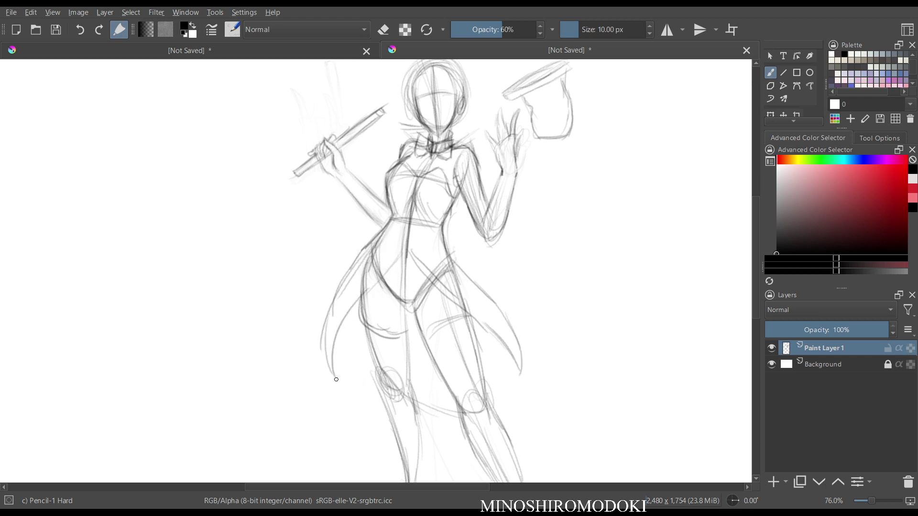
pyautogui.moveTo(321, 331); pyautogui.dragTo(336, 384)
pyautogui.moveTo(337, 384)
pyautogui.mouseDown()
pyautogui.moveTo(337, 329)
pyautogui.moveTo(403, 259)
pyautogui.mouseUp()
pyautogui.press('m')
pyautogui.press('m')
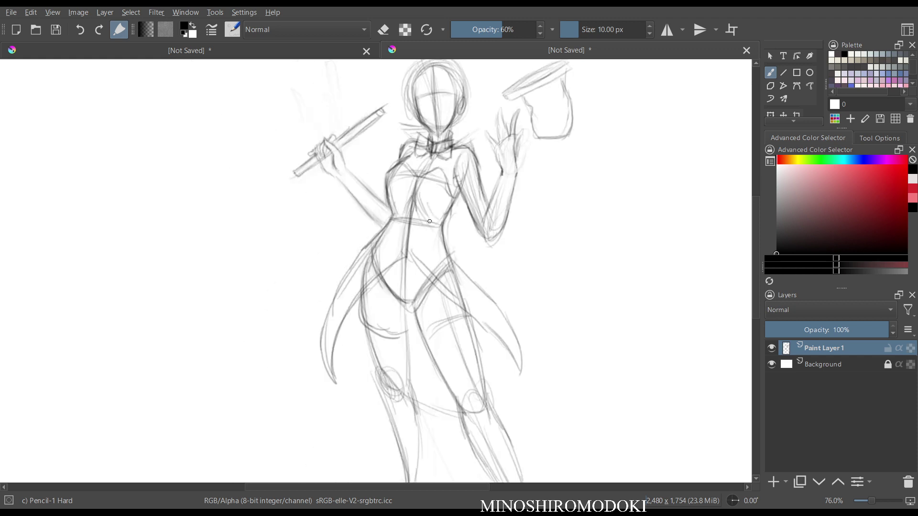
# - Try a firmer hat-side waist contour and small bodice touch-ups, then check the pose mirrored
pyautogui.moveTo(454, 246); pyautogui.dragTo(461, 370)
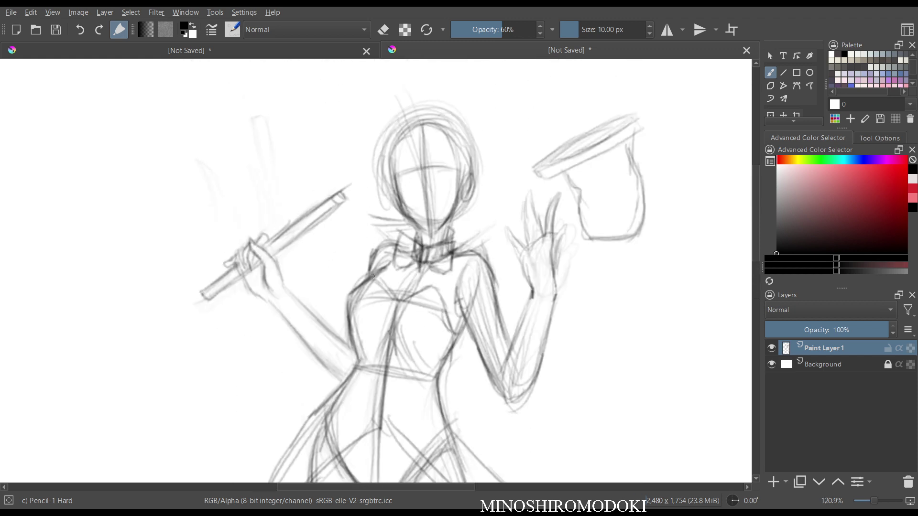
pyautogui.moveTo(442, 278); pyautogui.dragTo(436, 291)
pyautogui.moveTo(458, 315); pyautogui.dragTo(449, 328)
pyautogui.scroll(-3, 567, 221)
pyautogui.press('m')
pyautogui.press('m')
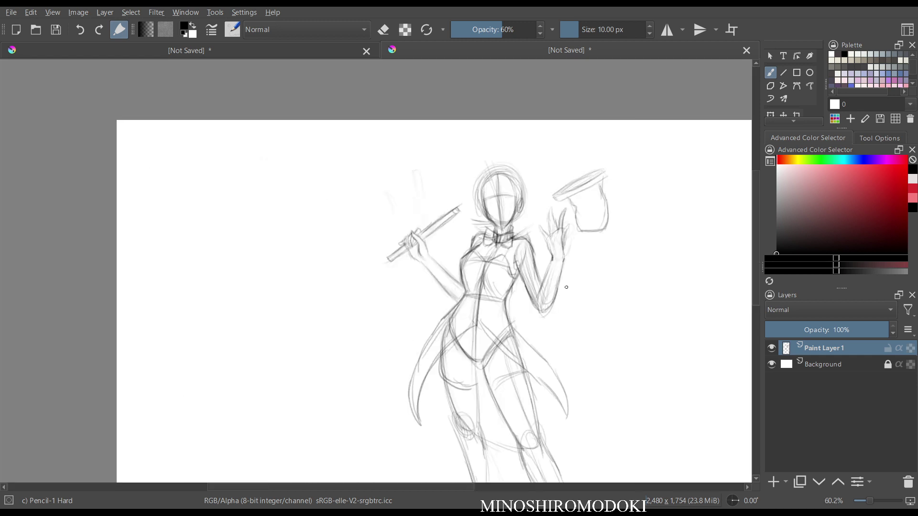
# - Try darker outlines along the wand-side leg from the outer thigh down to the calf
pyautogui.scroll(1, 565, 321)
pyautogui.moveTo(455, 397)
pyautogui.mouseDown()
pyautogui.moveTo(392, 264)
pyautogui.moveTo(382, 323)
pyautogui.mouseUp()
pyautogui.moveTo(349, 272)
pyautogui.mouseDown()
pyautogui.moveTo(366, 330)
pyautogui.moveTo(397, 352)
pyautogui.moveTo(397, 381)
pyautogui.mouseUp()
pyautogui.moveTo(366, 329); pyautogui.dragTo(386, 416)
pyautogui.moveTo(398, 363); pyautogui.dragTo(393, 408)
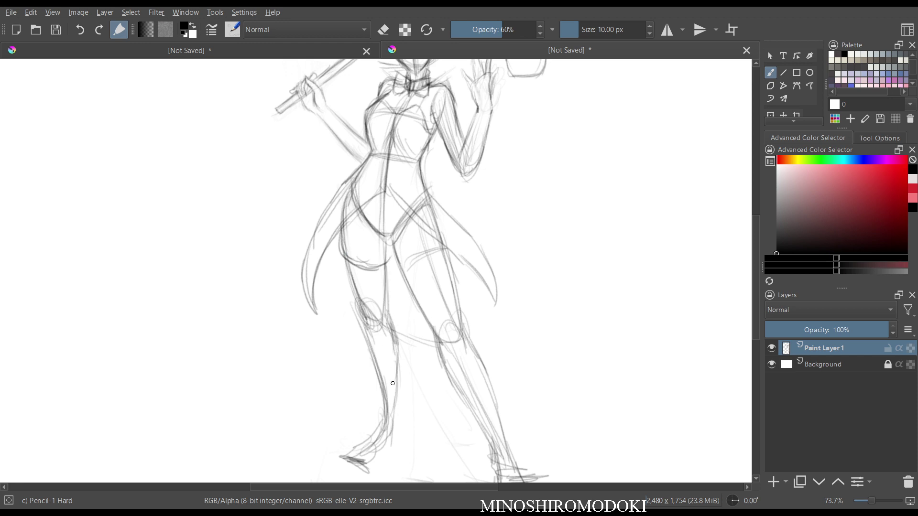
# - Fade the wand-side coat tail with Eraser Soft and try a wider version with Pencil-1 Hard
pyautogui.press('e')
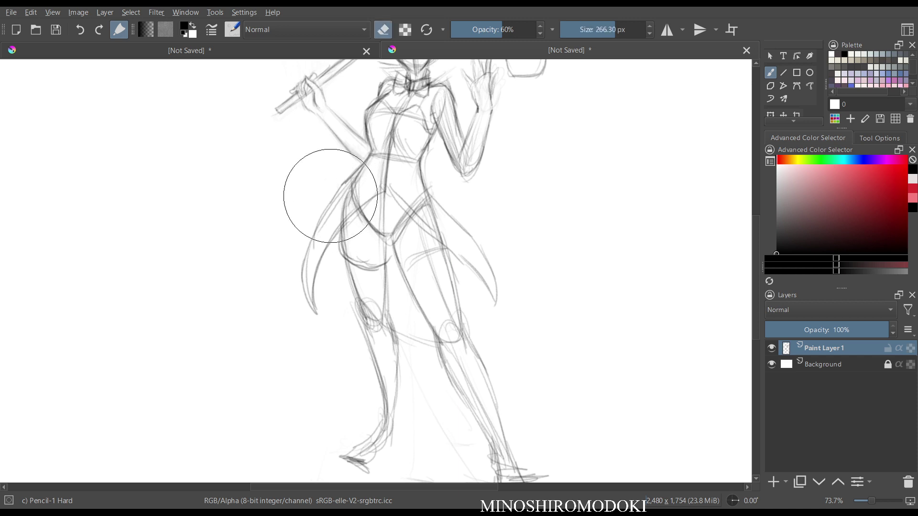
pyautogui.rightClick(308, 242)
pyautogui.click(308, 158)
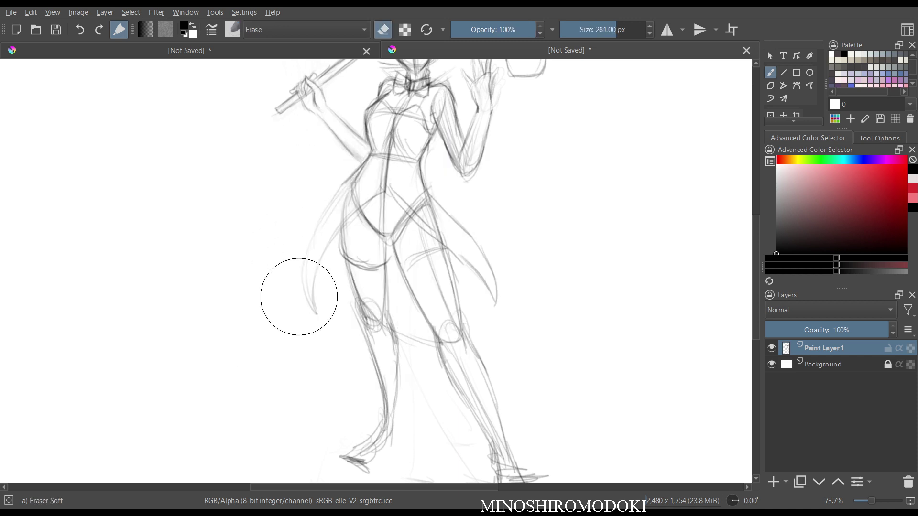
pyautogui.rightClick(279, 273)
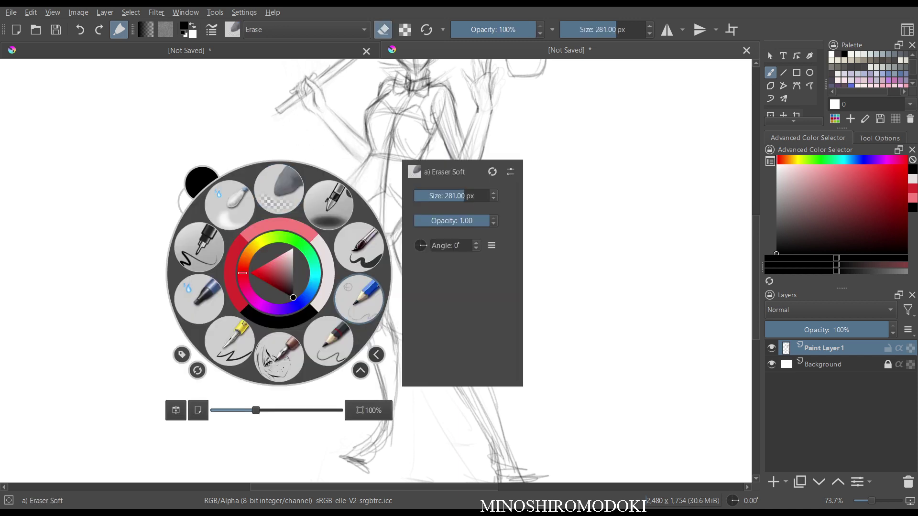
pyautogui.click(358, 298)
pyautogui.moveTo(380, 188)
pyautogui.mouseDown()
pyautogui.moveTo(343, 218)
pyautogui.moveTo(299, 303)
pyautogui.mouseUp()
pyautogui.moveTo(342, 219)
pyautogui.mouseDown()
pyautogui.moveTo(307, 262)
pyautogui.moveTo(312, 318)
pyautogui.mouseUp()
pyautogui.moveTo(388, 190); pyautogui.dragTo(435, 236)
pyautogui.moveTo(422, 144); pyautogui.dragTo(440, 201)
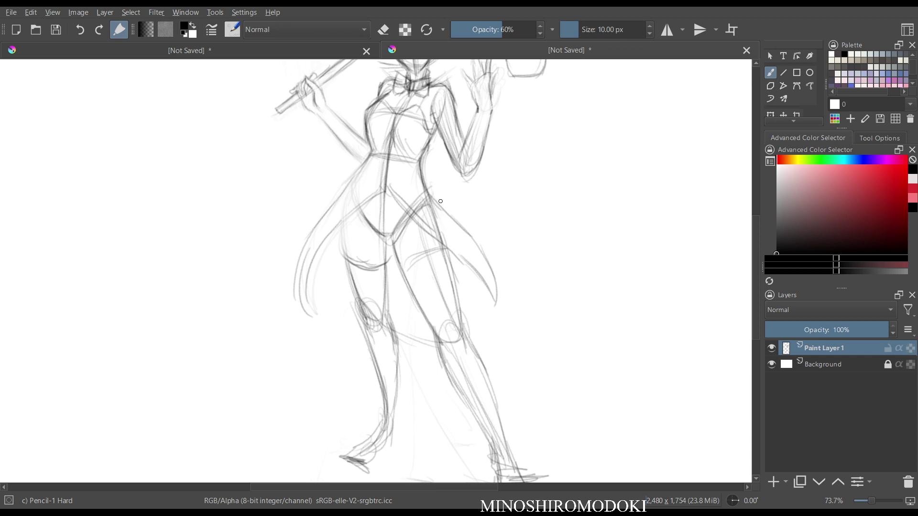
# - Try fading the coat tails and hip lines with Eraser Soft
pyautogui.press('/')
pyautogui.moveTo(299, 242)
pyautogui.mouseDown()
pyautogui.moveTo(278, 324)
pyautogui.moveTo(292, 311)
pyautogui.mouseUp()
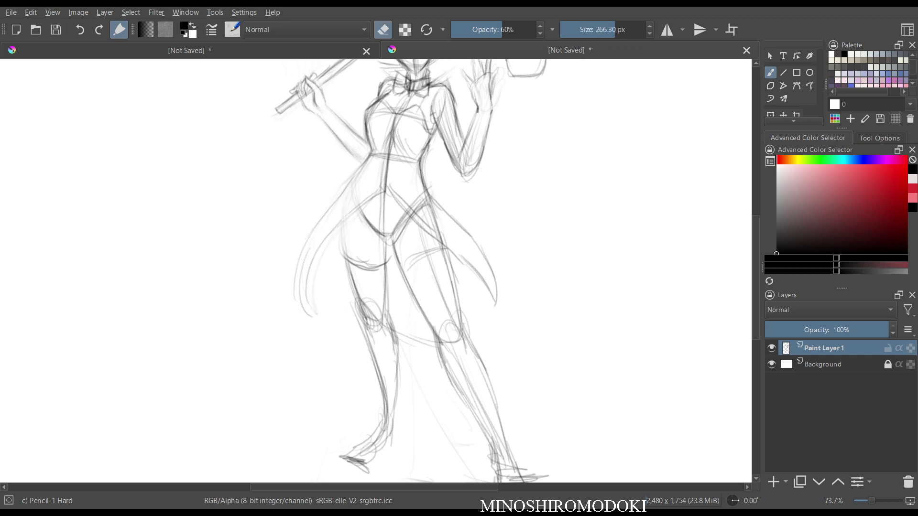
pyautogui.rightClick(441, 231)
pyautogui.click(418, 160)
pyautogui.moveTo(317, 253)
pyautogui.mouseDown()
pyautogui.moveTo(418, 229)
pyautogui.moveTo(455, 243)
pyautogui.moveTo(430, 219)
pyautogui.moveTo(481, 256)
pyautogui.mouseUp()
# - Undo the coat tail, leg outline and erasing strokes to return to the plain leotard sketch
pyautogui.hotkey('ctrl', 'z')
pyautogui.hotkey('ctrl', 'z')
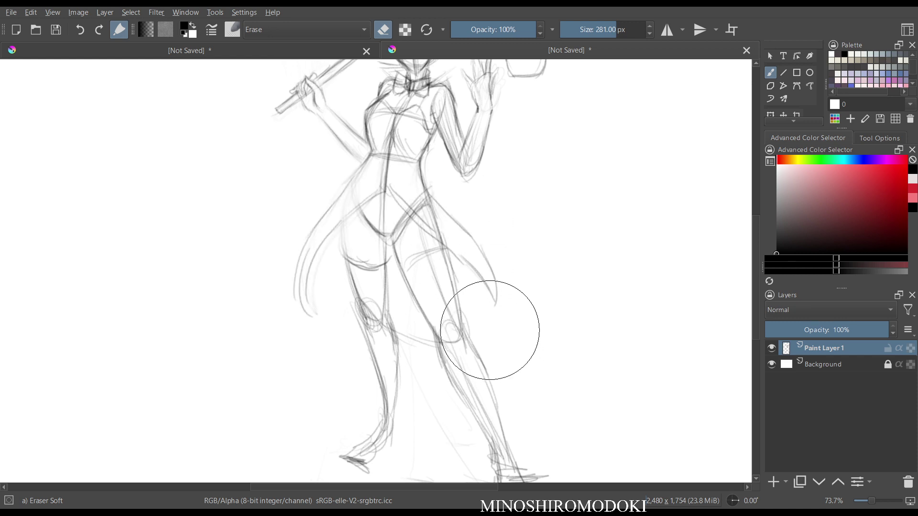
pyautogui.hotkey('ctrl', 'z')
pyautogui.hotkey('ctrl', 'z')
pyautogui.hotkey('ctrl', 'z')
pyautogui.hotkey('ctrl', 'z')
pyautogui.hotkey('ctrl', 'z')
pyautogui.hotkey('ctrl', 'z')
pyautogui.hotkey('ctrl', 'z')
pyautogui.hotkey('ctrl', 'z')
pyautogui.hotkey('ctrl', 'z')
pyautogui.hotkey('ctrl', 'z')
pyautogui.hotkey('ctrl', 'z')
pyautogui.hotkey('ctrl', 'z')
pyautogui.hotkey('ctrl', 'z')
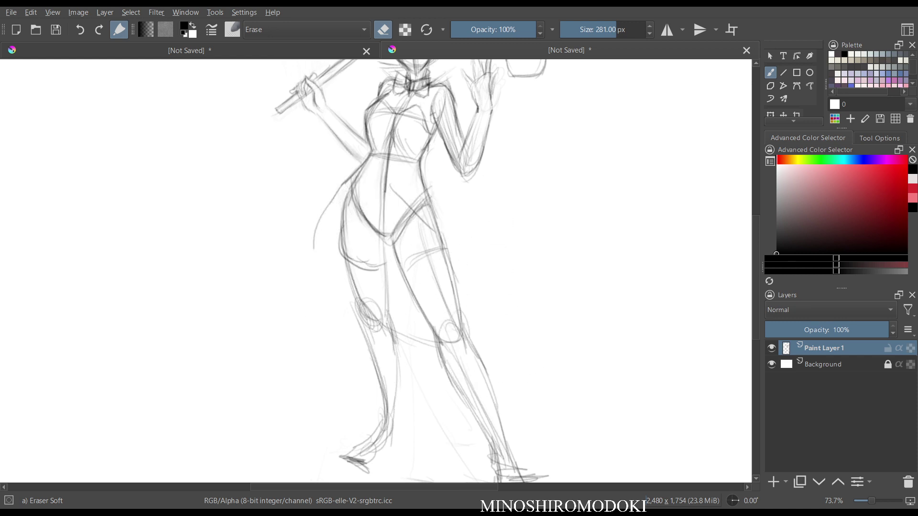
pyautogui.hotkey('ctrl', 'z')
pyautogui.hotkey('ctrl', 'z')
pyautogui.hotkey('ctrl', 'z')
pyautogui.hotkey('ctrl', 'z')
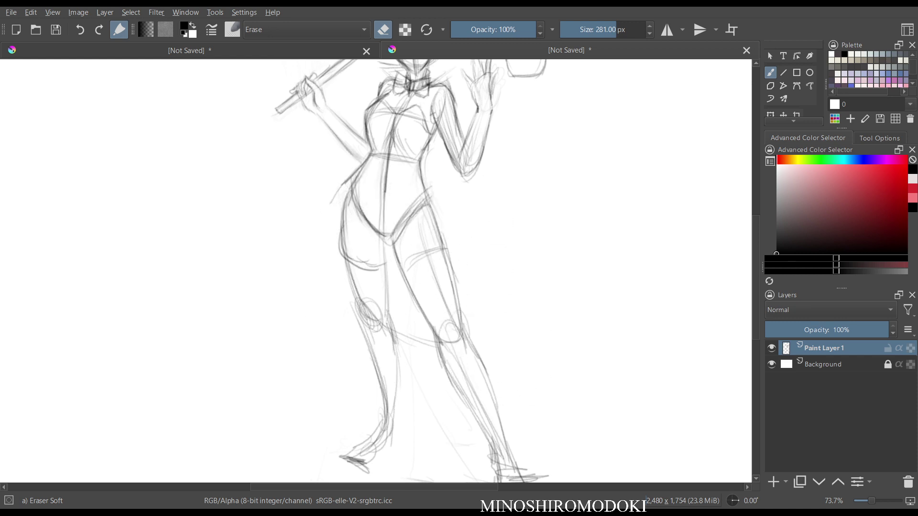
pyautogui.hotkey('ctrl', 'z')
pyautogui.hotkey('ctrl', 'z')
pyautogui.hotkey('ctrl', 'z')
# - Redraw the bodice's peaked neckline more firmly across the chest with Pencil-1 Hard
pyautogui.moveTo(445, 229); pyautogui.dragTo(445, 201)
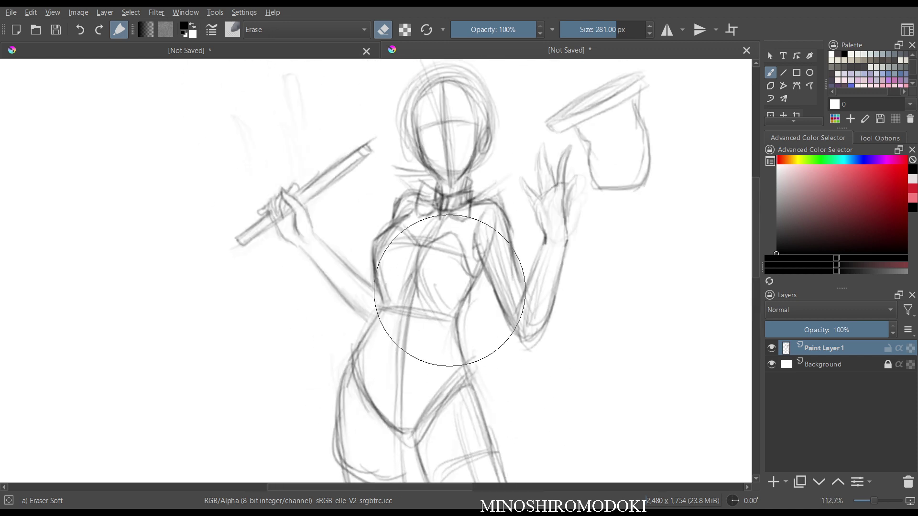
pyautogui.rightClick(455, 281)
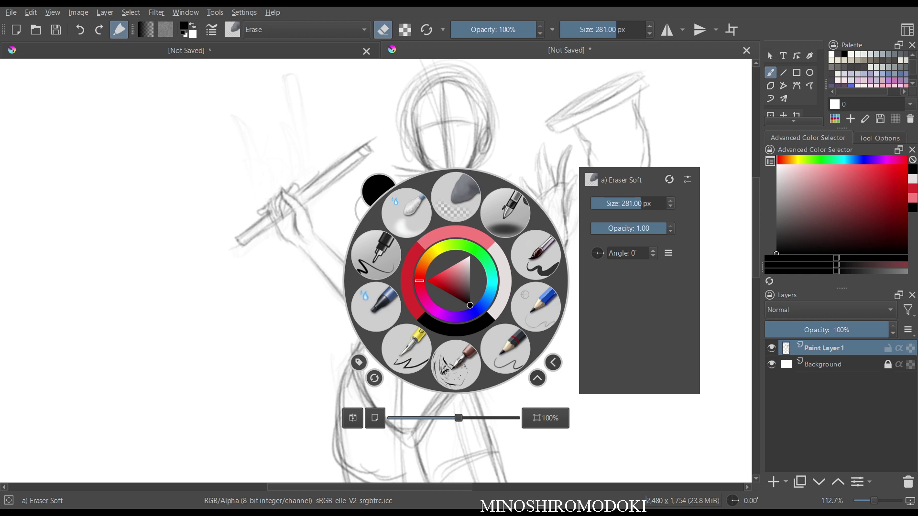
pyautogui.click(535, 304)
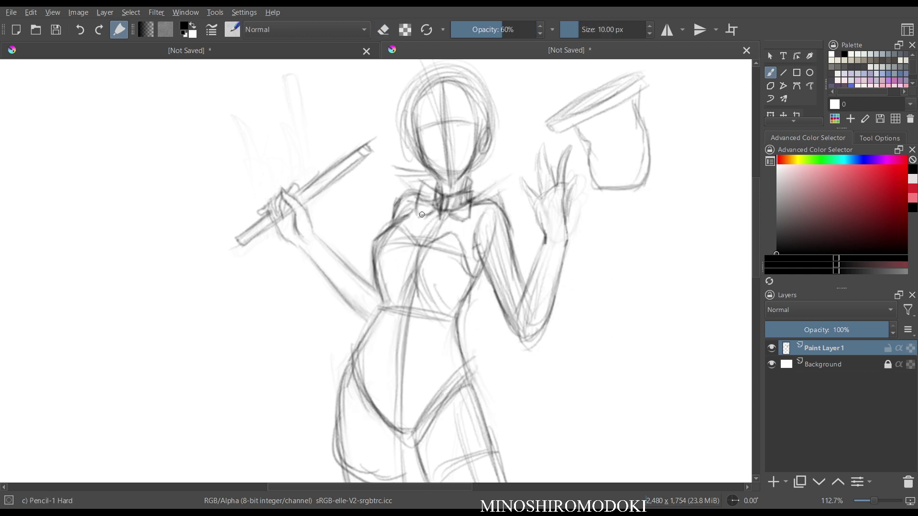
pyautogui.moveTo(428, 190)
pyautogui.mouseDown()
pyautogui.moveTo(423, 209)
pyautogui.moveTo(440, 208)
pyautogui.moveTo(421, 246)
pyautogui.moveTo(459, 234)
pyautogui.moveTo(475, 275)
pyautogui.mouseUp()
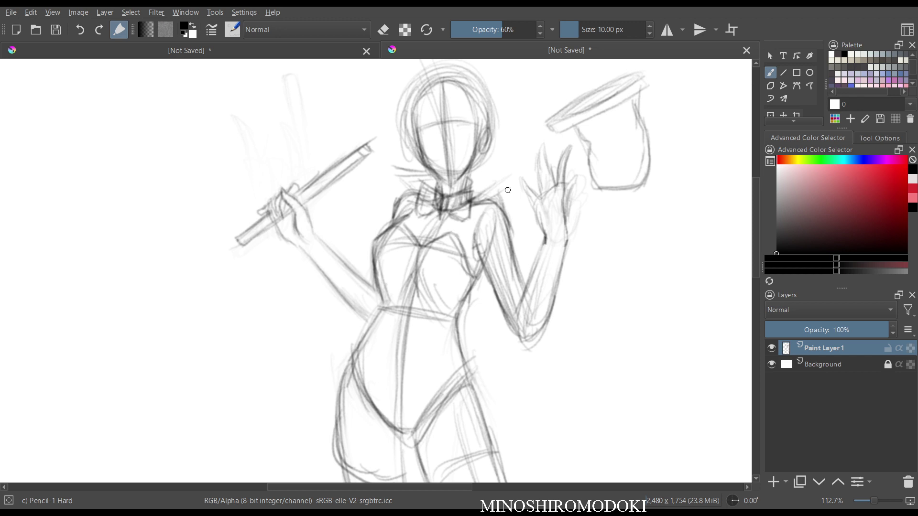
# - Try pointed lapels on both sides below the bow tie, with a jacket front edge running down to the hip
pyautogui.moveTo(475, 204)
pyautogui.mouseDown()
pyautogui.moveTo(510, 212)
pyautogui.moveTo(495, 217)
pyautogui.moveTo(480, 183)
pyautogui.moveTo(464, 225)
pyautogui.moveTo(469, 212)
pyautogui.moveTo(484, 217)
pyautogui.moveTo(437, 264)
pyautogui.mouseUp()
pyautogui.moveTo(415, 197); pyautogui.dragTo(418, 249)
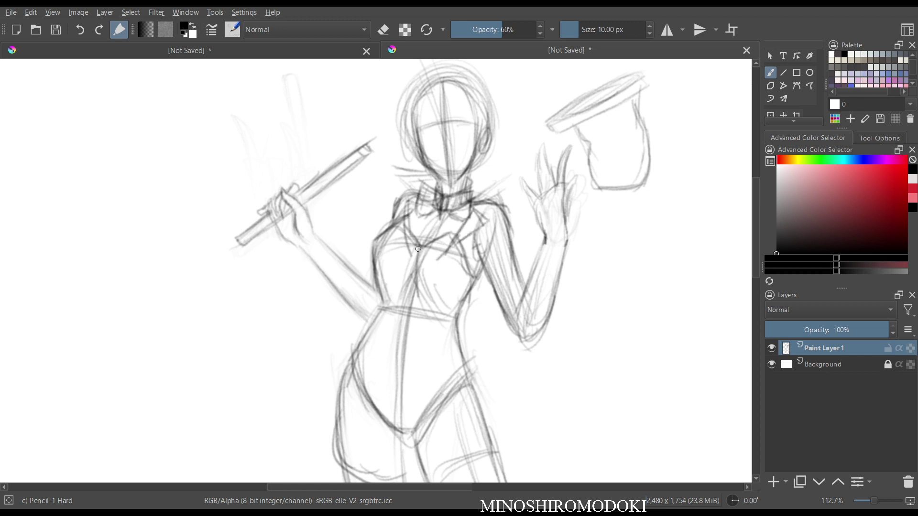
pyautogui.moveTo(465, 226); pyautogui.dragTo(421, 262)
pyautogui.moveTo(411, 235)
pyautogui.mouseDown()
pyautogui.moveTo(419, 265)
pyautogui.moveTo(478, 215)
pyautogui.moveTo(410, 300)
pyautogui.mouseUp()
pyautogui.moveTo(420, 201)
pyautogui.mouseDown()
pyautogui.moveTo(378, 219)
pyautogui.moveTo(412, 254)
pyautogui.moveTo(438, 266)
pyautogui.moveTo(452, 341)
pyautogui.mouseUp()
pyautogui.moveTo(450, 308); pyautogui.dragTo(487, 389)
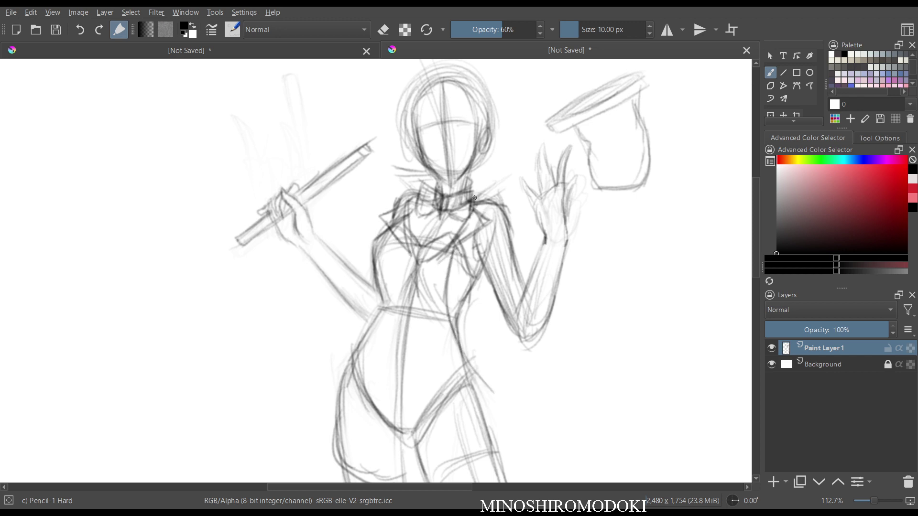
# - Try strengthening the wand-side lapel and adding a coat outline over the hat-side shoulder and upper arm
pyautogui.moveTo(415, 197)
pyautogui.mouseDown()
pyautogui.moveTo(382, 213)
pyautogui.moveTo(413, 261)
pyautogui.mouseUp()
pyautogui.moveTo(475, 205)
pyautogui.mouseDown()
pyautogui.moveTo(492, 196)
pyautogui.moveTo(508, 209)
pyautogui.moveTo(517, 198)
pyautogui.moveTo(526, 289)
pyautogui.moveTo(497, 318)
pyautogui.moveTo(507, 325)
pyautogui.mouseUp()
pyautogui.moveTo(478, 235); pyautogui.dragTo(501, 332)
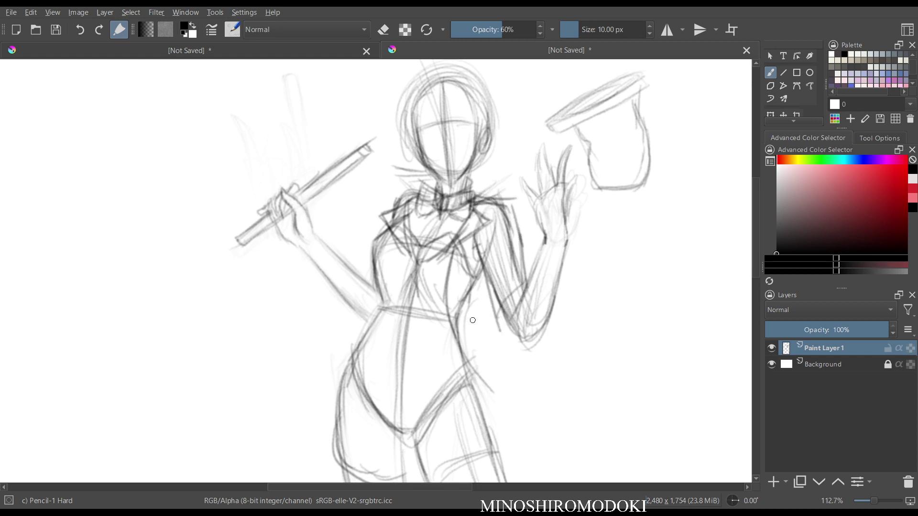
# - Undo the lapel, jacket front and coat shoulder strokes, and check the plain leotard sketch in a mirrored view
pyautogui.hotkey('ctrl', 'z')
pyautogui.hotkey('ctrl', 'z')
pyautogui.hotkey('ctrl', 'z')
pyautogui.hotkey('ctrl', 'z')
pyautogui.hotkey('ctrl', 'z')
pyautogui.hotkey('ctrl', 'z')
pyautogui.hotkey('ctrl', 'z')
pyautogui.hotkey('ctrl', 'z')
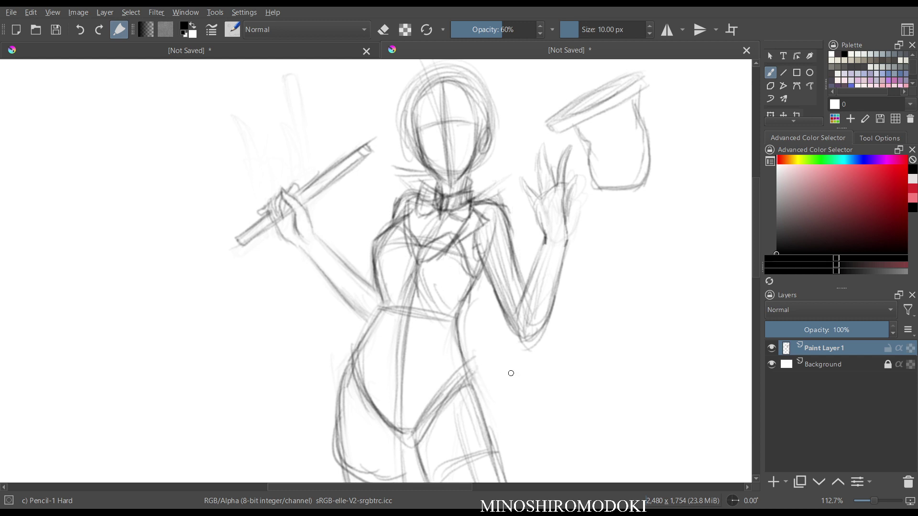
pyautogui.hotkey('ctrl', 'z')
pyautogui.hotkey('ctrl', 'z')
pyautogui.hotkey('ctrl', 'z')
pyautogui.hotkey('ctrl', 'z')
pyautogui.hotkey('ctrl', 'z')
pyautogui.press('m')
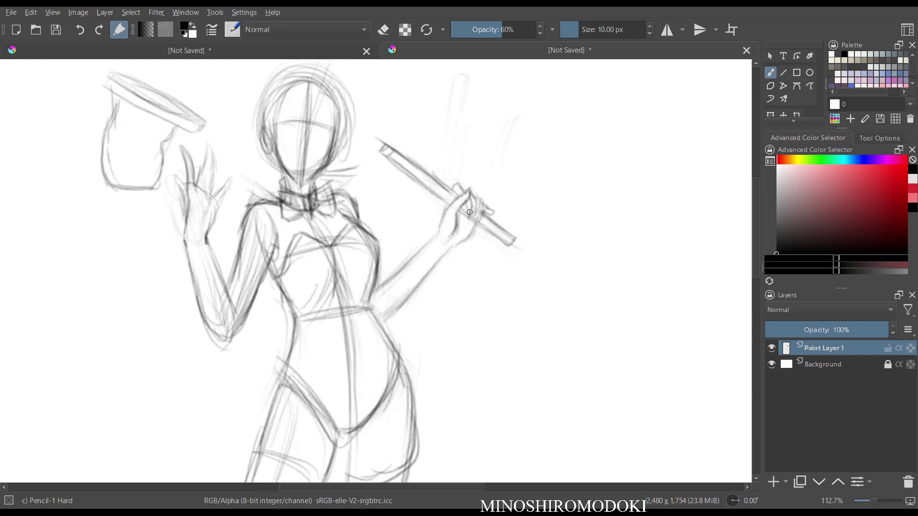
pyautogui.press('m')
# - Soften the dark lines around the neck and bow tie with Eraser Soft at a reduced brush size
pyautogui.moveTo(488, 225); pyautogui.dragTo(511, 321)
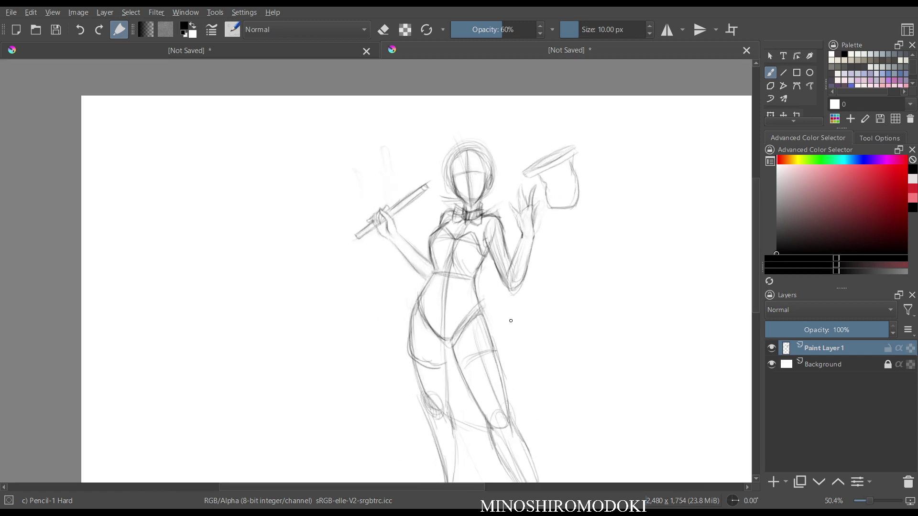
pyautogui.scroll(2, 461, 247)
pyautogui.moveTo(402, 310)
pyautogui.mouseDown()
pyautogui.moveTo(444, 288)
pyautogui.moveTo(459, 354)
pyautogui.moveTo(439, 388)
pyautogui.mouseUp()
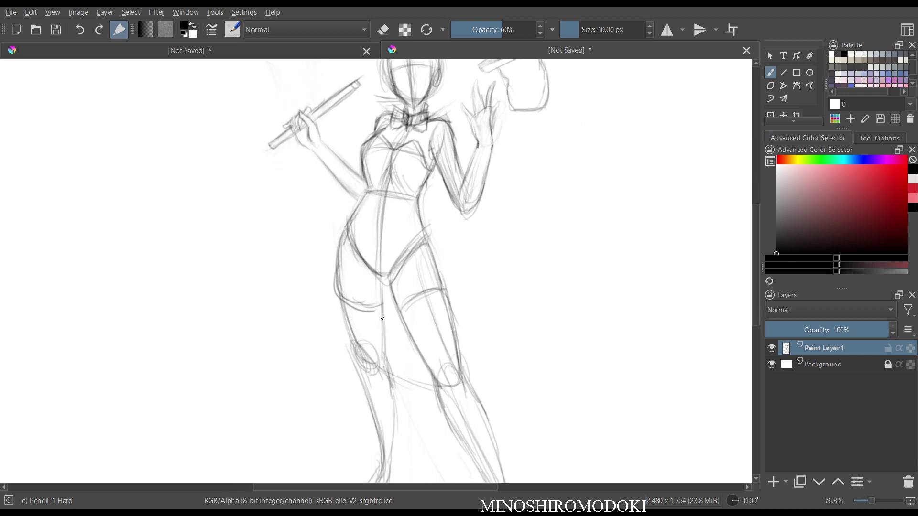
pyautogui.rightClick(473, 185)
pyautogui.click(473, 100)
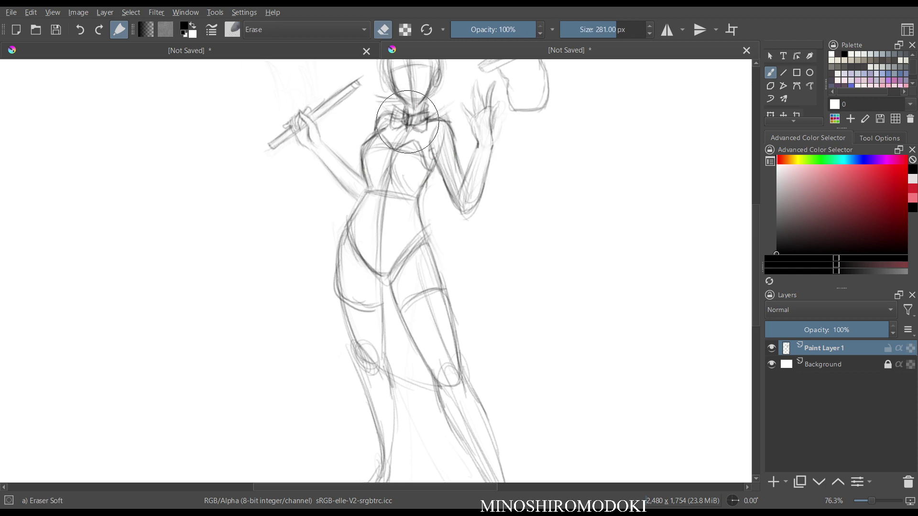
pyautogui.press('[')
pyautogui.press('[')
pyautogui.press('[')
pyautogui.press('[')
pyautogui.press('[')
pyautogui.press('[')
pyautogui.press('[')
pyautogui.press('[')
pyautogui.press('[')
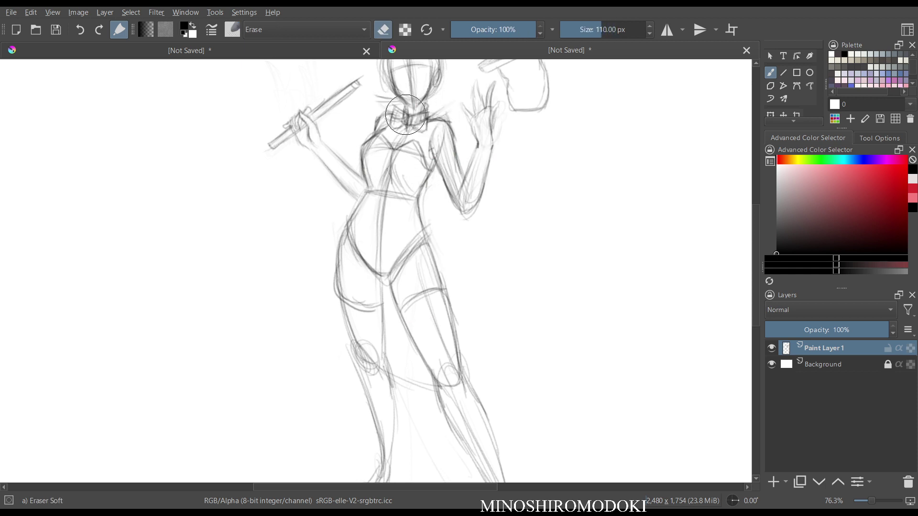
pyautogui.moveTo(409, 117)
pyautogui.mouseDown()
pyautogui.moveTo(402, 125)
pyautogui.moveTo(451, 67)
pyautogui.mouseUp()
pyautogui.moveTo(410, 102)
pyautogui.mouseDown()
pyautogui.moveTo(400, 265)
pyautogui.moveTo(370, 303)
pyautogui.mouseUp()
# - Redraw the bow tie and collar around the neck with Pencil-1 Hard
pyautogui.rightClick(406, 264)
pyautogui.click(490, 285)
pyautogui.moveTo(401, 270)
pyautogui.mouseDown()
pyautogui.moveTo(392, 302)
pyautogui.moveTo(349, 293)
pyautogui.moveTo(328, 300)
pyautogui.moveTo(319, 321)
pyautogui.mouseUp()
pyautogui.moveTo(401, 275)
pyautogui.mouseDown()
pyautogui.moveTo(401, 294)
pyautogui.moveTo(432, 309)
pyautogui.mouseUp()
pyautogui.moveTo(373, 276); pyautogui.dragTo(368, 297)
pyautogui.moveTo(400, 270)
pyautogui.mouseDown()
pyautogui.moveTo(390, 304)
pyautogui.moveTo(368, 307)
pyautogui.moveTo(373, 286)
pyautogui.moveTo(359, 280)
pyautogui.moveTo(346, 311)
pyautogui.moveTo(371, 307)
pyautogui.moveTo(375, 290)
pyautogui.moveTo(394, 290)
pyautogui.moveTo(404, 306)
pyautogui.moveTo(402, 270)
pyautogui.moveTo(395, 297)
pyautogui.mouseUp()
pyautogui.moveTo(365, 270); pyautogui.dragTo(369, 297)
pyautogui.moveTo(409, 245)
pyautogui.mouseDown()
pyautogui.moveTo(392, 275)
pyautogui.moveTo(376, 271)
pyautogui.mouseUp()
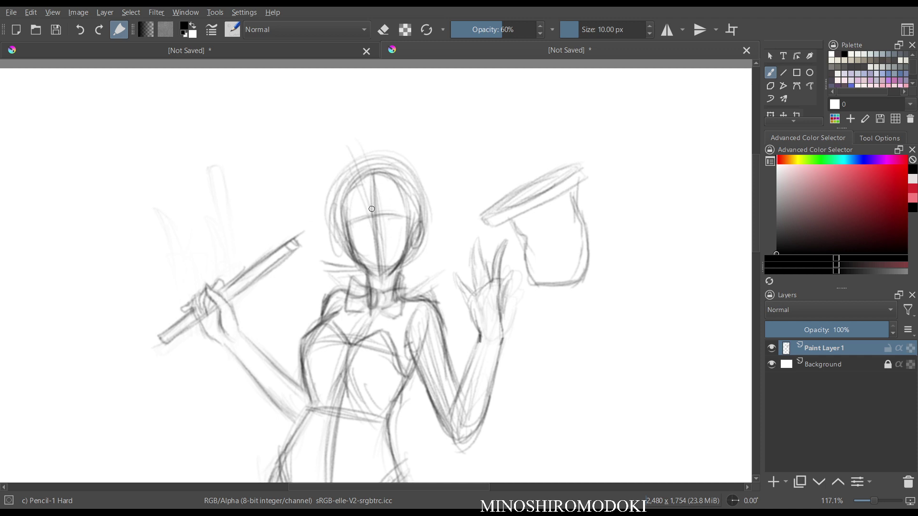
# - Add a firmer brow line, a lower eye guideline across the face, and the wand-side ear and jaw
pyautogui.moveTo(347, 223)
pyautogui.mouseDown()
pyautogui.moveTo(388, 217)
pyautogui.moveTo(377, 215)
pyautogui.moveTo(401, 215)
pyautogui.mouseUp()
pyautogui.moveTo(356, 240)
pyautogui.mouseDown()
pyautogui.moveTo(421, 232)
pyautogui.moveTo(420, 221)
pyautogui.mouseUp()
pyautogui.moveTo(339, 236); pyautogui.dragTo(375, 272)
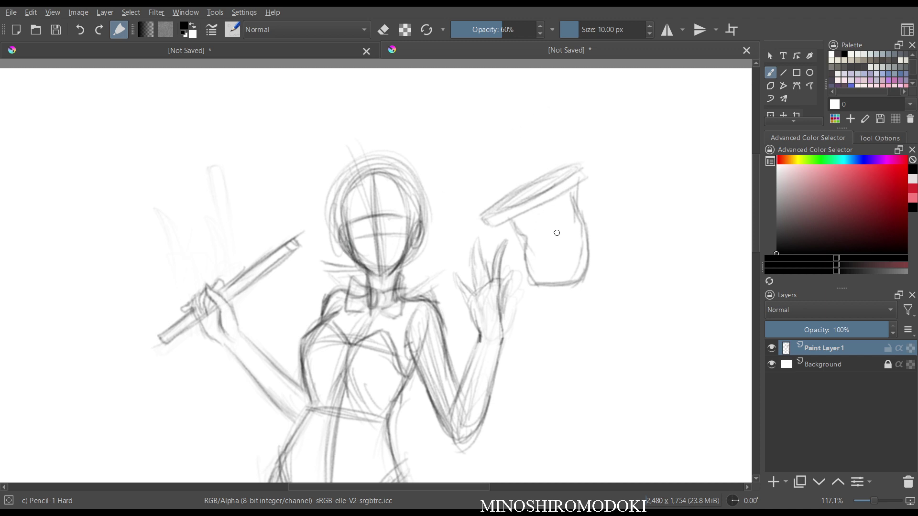
pyautogui.scroll(3, 398, 277)
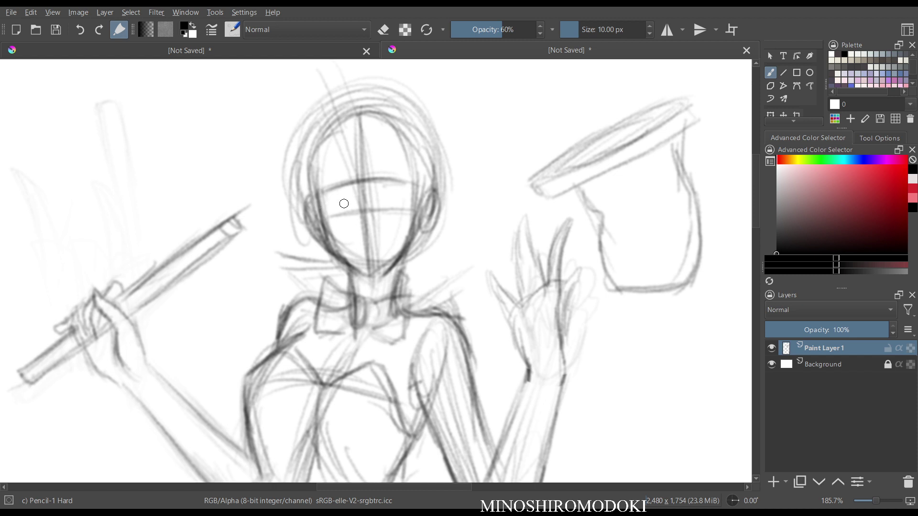
# - Enlarge the whole figure with a free transform and reposition it on the canvas, checking it in a mirrored view
pyautogui.scroll(-12, 344, 203)
pyautogui.hotkey('ctrl', 't')
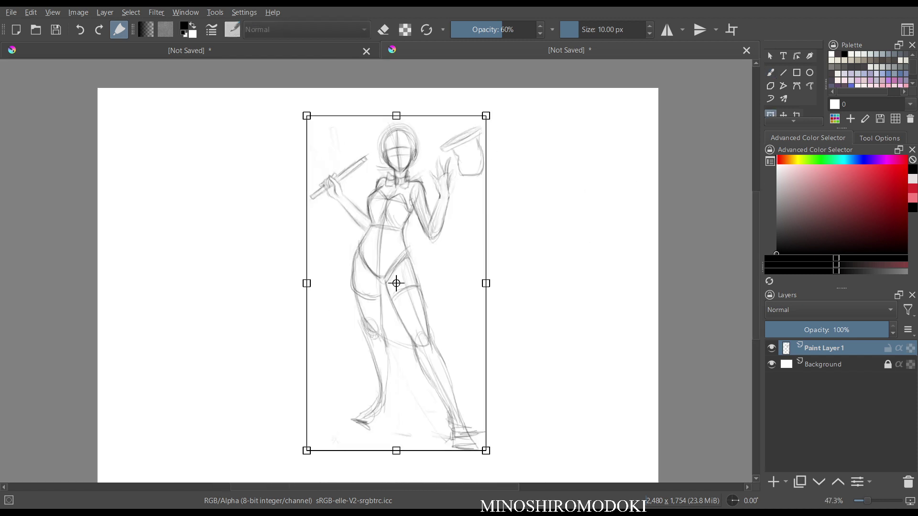
pyautogui.moveTo(485, 115); pyautogui.dragTo(498, 93)
pyautogui.moveTo(402, 272); pyautogui.dragTo(393, 309)
pyautogui.scroll(-1, 530, 180)
pyautogui.scroll(-2, 400, 301)
pyautogui.moveTo(494, 126); pyautogui.dragTo(508, 97)
pyautogui.moveTo(411, 287); pyautogui.dragTo(409, 290)
pyautogui.press('m')
pyautogui.press('m')
pyautogui.scroll(2, 419, 261)
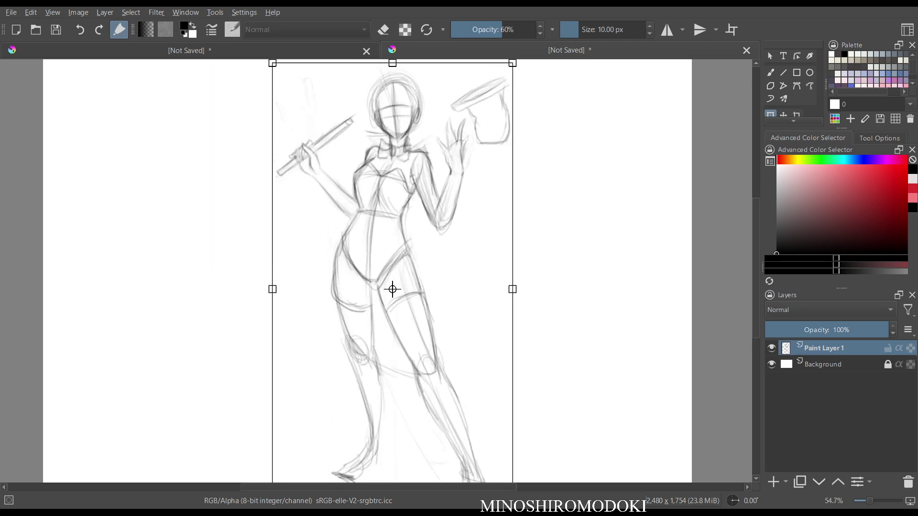
pyautogui.scroll(-1, 390, 289)
pyautogui.press('Return')
pyautogui.press('b')
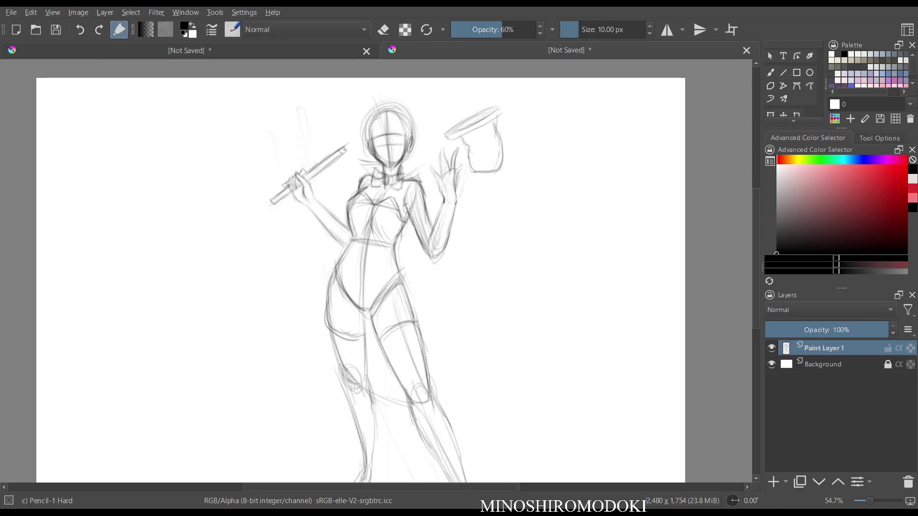
# - Select the wand, hand and forearm, shrink them slightly, and move them outward from the body
pyautogui.moveTo(321, 137)
pyautogui.mouseDown()
pyautogui.moveTo(261, 169)
pyautogui.moveTo(318, 256)
pyautogui.moveTo(347, 243)
pyautogui.moveTo(332, 126)
pyautogui.moveTo(322, 138)
pyautogui.moveTo(353, 133)
pyautogui.mouseUp()
pyautogui.hotkey('ctrl', 't')
pyautogui.moveTo(300, 195)
pyautogui.mouseDown()
pyautogui.moveTo(300, 202)
pyautogui.moveTo(293, 190)
pyautogui.mouseUp()
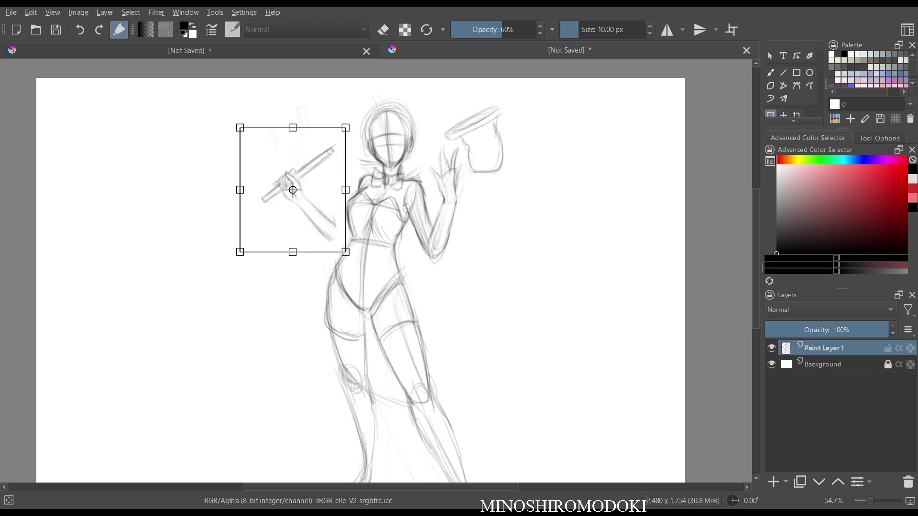
pyautogui.moveTo(345, 127); pyautogui.dragTo(343, 132)
pyautogui.moveTo(292, 192); pyautogui.dragTo(289, 189)
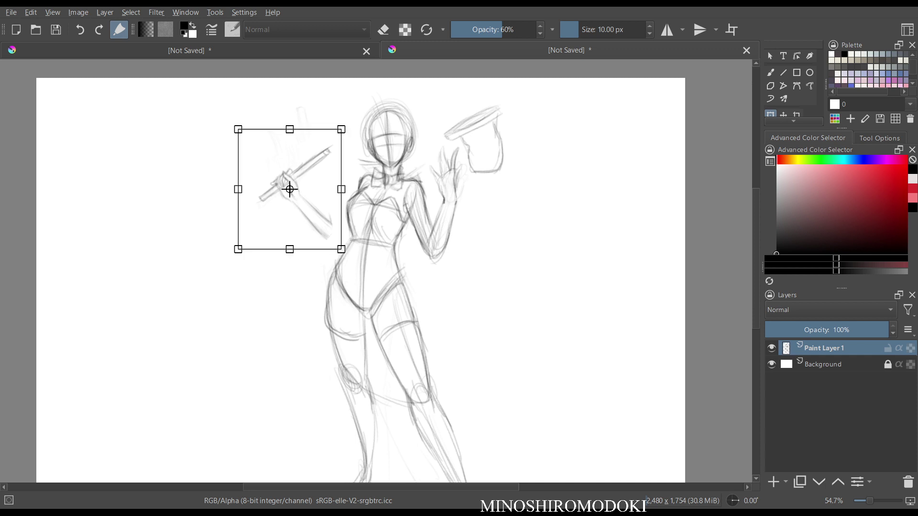
pyautogui.press('Return')
pyautogui.hotkey('ctrl', 'shift', 'a')
pyautogui.press('b')
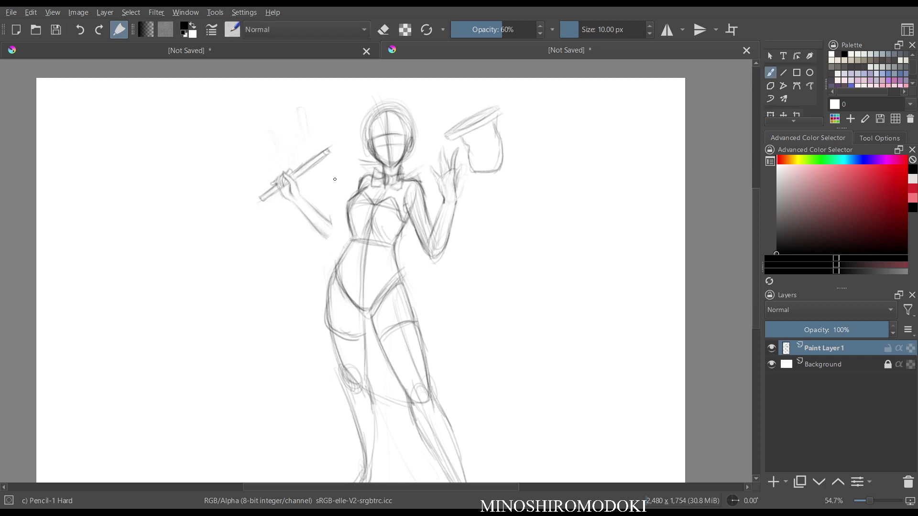
# - Draw the upper arm and elbow joining the shoulder to the wand forearm, and check the pose in a mirrored view
pyautogui.moveTo(359, 179)
pyautogui.mouseDown()
pyautogui.moveTo(330, 242)
pyautogui.moveTo(307, 220)
pyautogui.moveTo(331, 243)
pyautogui.mouseUp()
pyautogui.moveTo(301, 195); pyautogui.dragTo(326, 217)
pyautogui.press('m')
pyautogui.press('m')
pyautogui.scroll(-2, 452, 190)
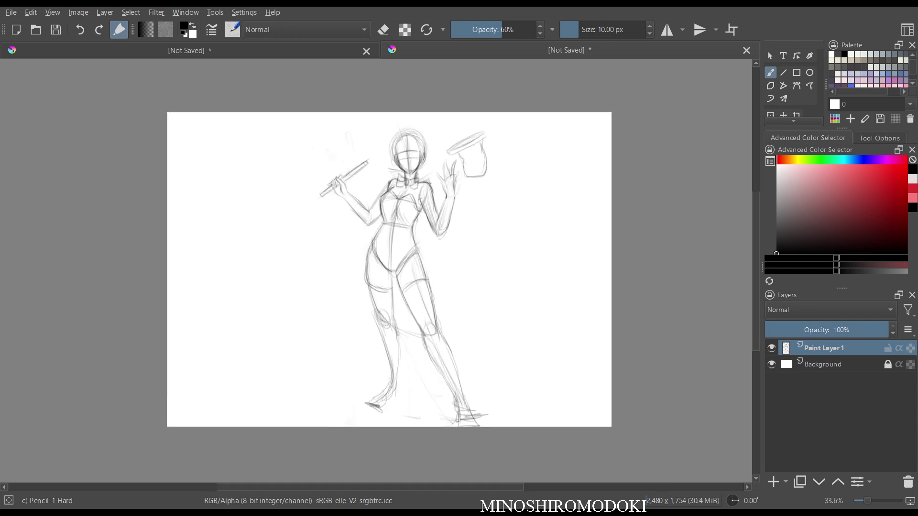
# - Lasso the raised hat-side forearm and hand and apply a free transform to them
pyautogui.scroll(3, 452, 189)
pyautogui.moveTo(452, 190); pyautogui.dragTo(434, 180)
pyautogui.scroll(-1, 465, 190)
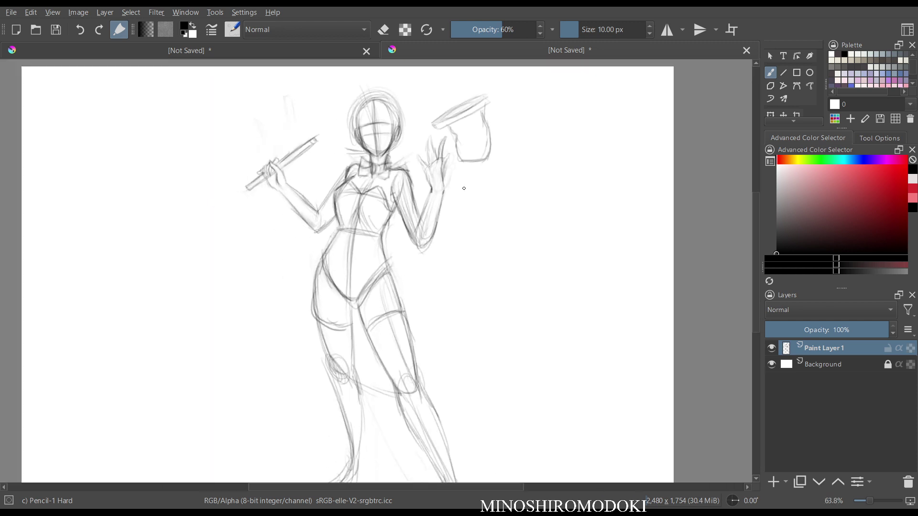
pyautogui.press('l')
pyautogui.moveTo(422, 141)
pyautogui.mouseDown()
pyautogui.moveTo(411, 241)
pyautogui.moveTo(455, 221)
pyautogui.moveTo(452, 139)
pyautogui.mouseUp()
pyautogui.hotkey('ctrl', 't')
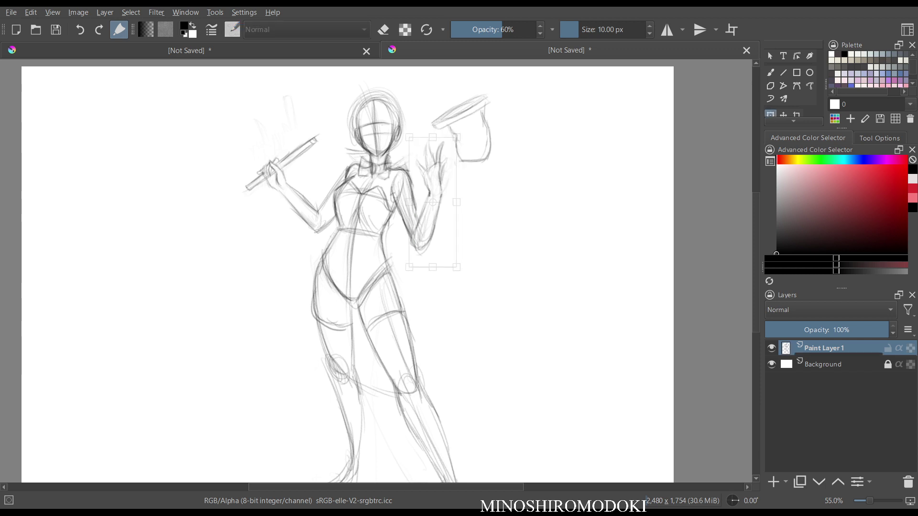
pyautogui.press('Return')
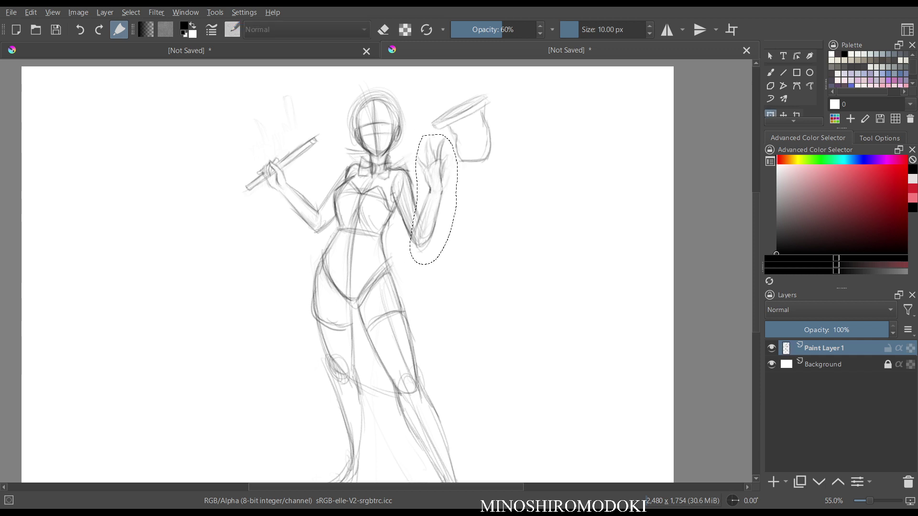
pyautogui.press('b')
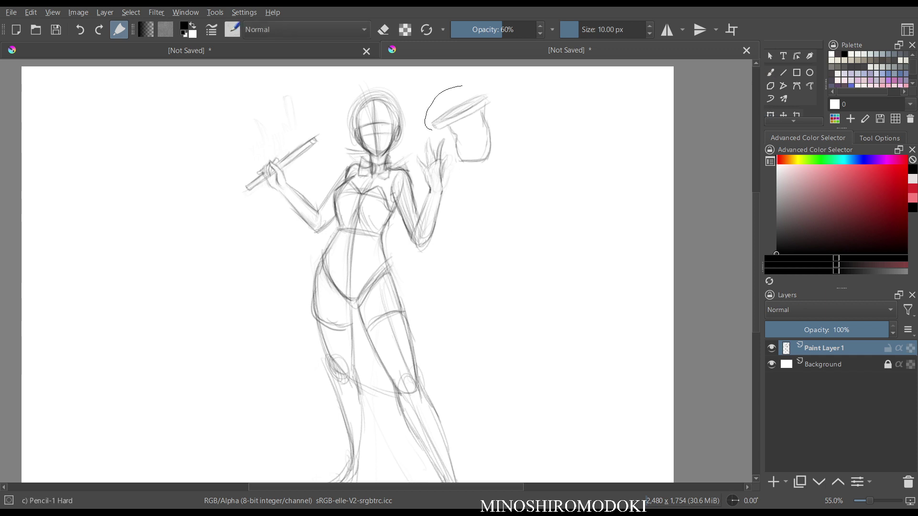
# - Select the top hat, move it away from the raised hand, enlarge it slightly and tilt it more steeply
pyautogui.moveTo(454, 143); pyautogui.dragTo(462, 89)
pyautogui.hotkey('ctrl', 't')
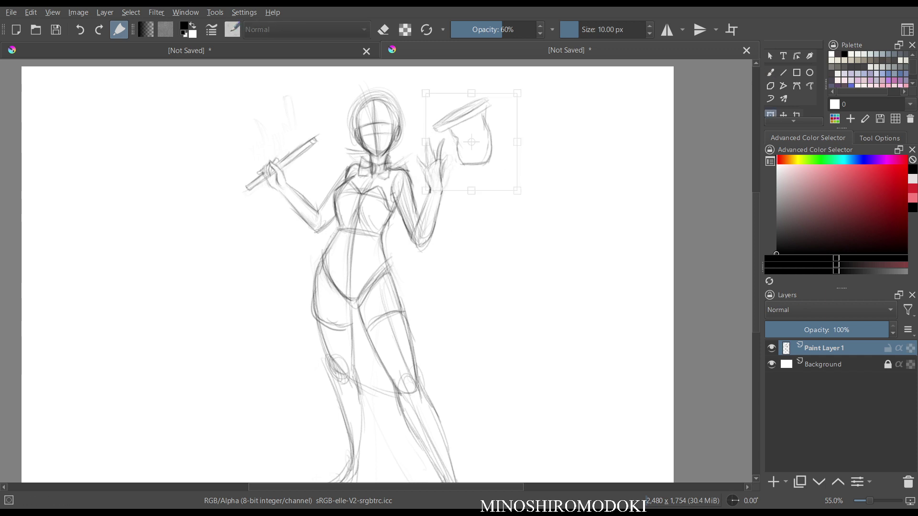
pyautogui.moveTo(467, 138); pyautogui.dragTo(479, 162)
pyautogui.moveTo(524, 113); pyautogui.dragTo(532, 101)
pyautogui.moveTo(488, 165); pyautogui.dragTo(497, 153)
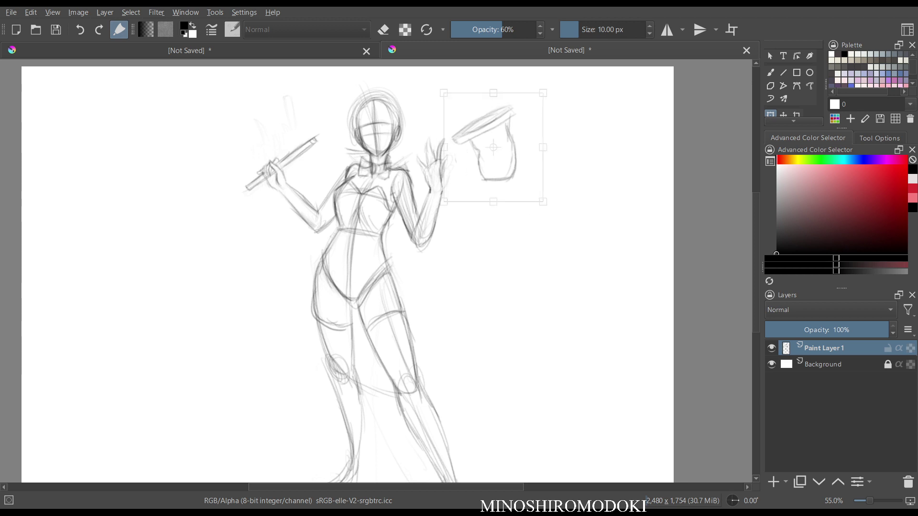
pyautogui.moveTo(569, 158); pyautogui.dragTo(571, 142)
pyautogui.moveTo(500, 156); pyautogui.dragTo(499, 149)
pyautogui.press('Return')
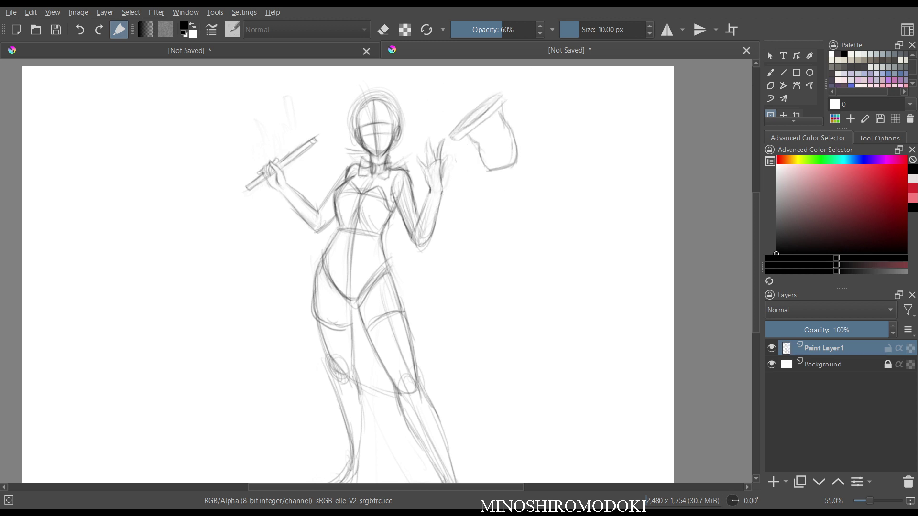
pyautogui.press('b')
pyautogui.press('m')
pyautogui.press('m')
# - Redraw the brow and eye guidelines across the face and lightly sketch both eyes along them
pyautogui.scroll(4, 343, 203)
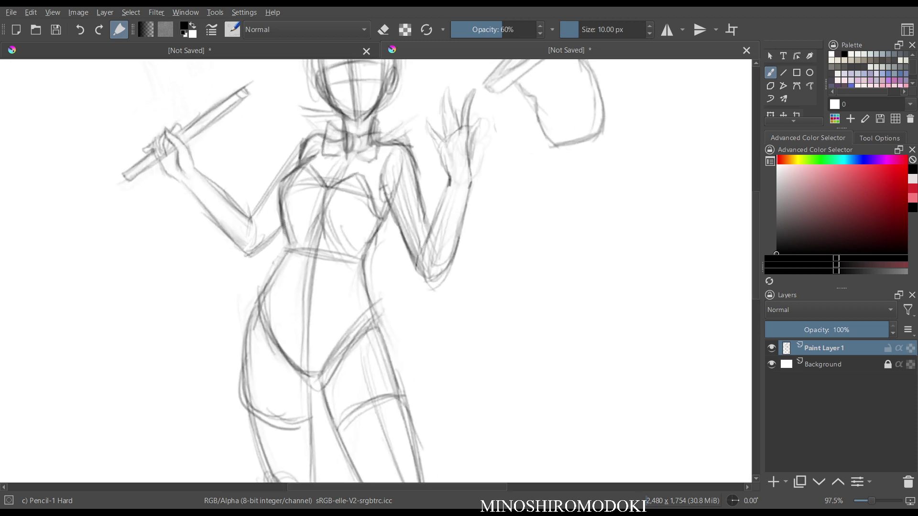
pyautogui.moveTo(338, 206); pyautogui.dragTo(375, 206)
pyautogui.moveTo(326, 226); pyautogui.dragTo(379, 227)
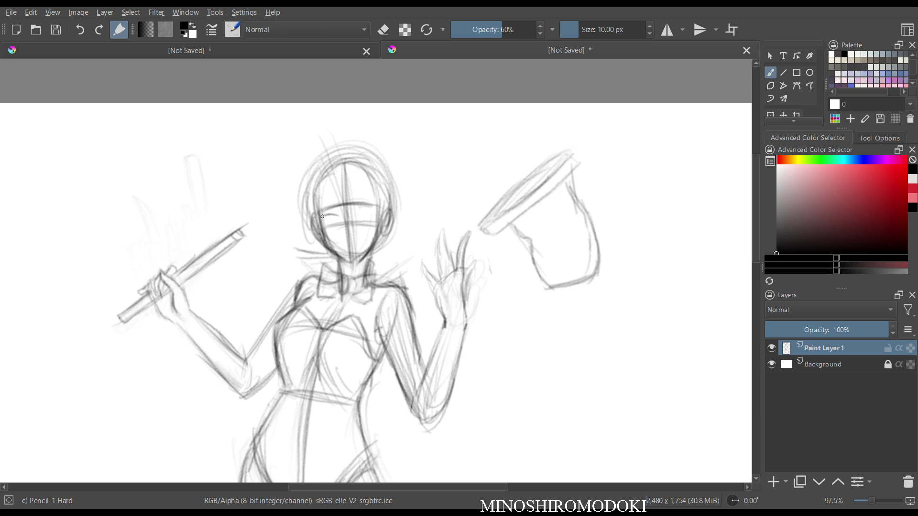
pyautogui.moveTo(322, 216); pyautogui.dragTo(339, 214)
pyautogui.moveTo(374, 213); pyautogui.dragTo(357, 217)
pyautogui.moveTo(324, 219); pyautogui.dragTo(338, 216)
# - Fade the facial features and guidelines with Eraser Soft
pyautogui.scroll(4, 358, 252)
pyautogui.rightClick(358, 203)
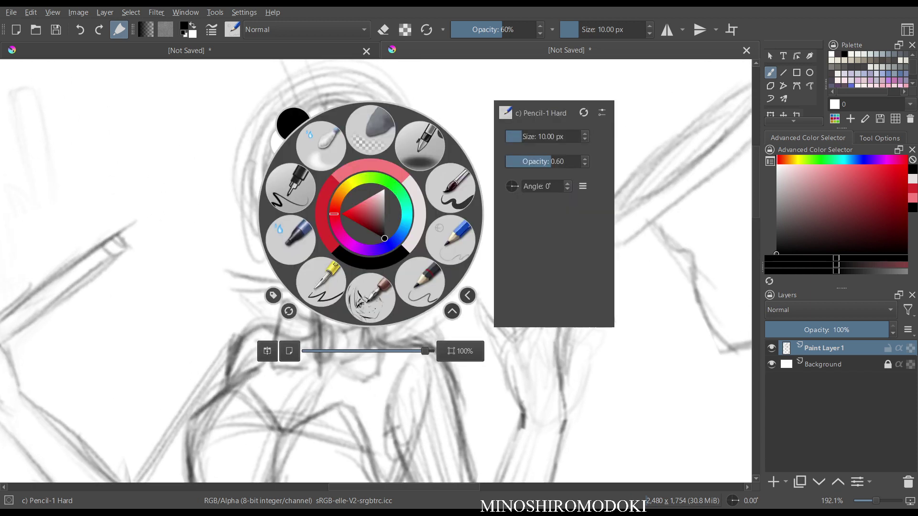
pyautogui.click(369, 129)
pyautogui.moveTo(368, 129)
pyautogui.mouseDown()
pyautogui.moveTo(306, 193)
pyautogui.moveTo(308, 222)
pyautogui.moveTo(328, 240)
pyautogui.moveTo(303, 243)
pyautogui.moveTo(351, 238)
pyautogui.moveTo(308, 170)
pyautogui.moveTo(364, 213)
pyautogui.moveTo(407, 199)
pyautogui.mouseUp()
pyautogui.press('m')
# - Redraw the wand-side ear and jaw and the face's vertical centre line with Pencil-1 Hard
pyautogui.rightClick(399, 204)
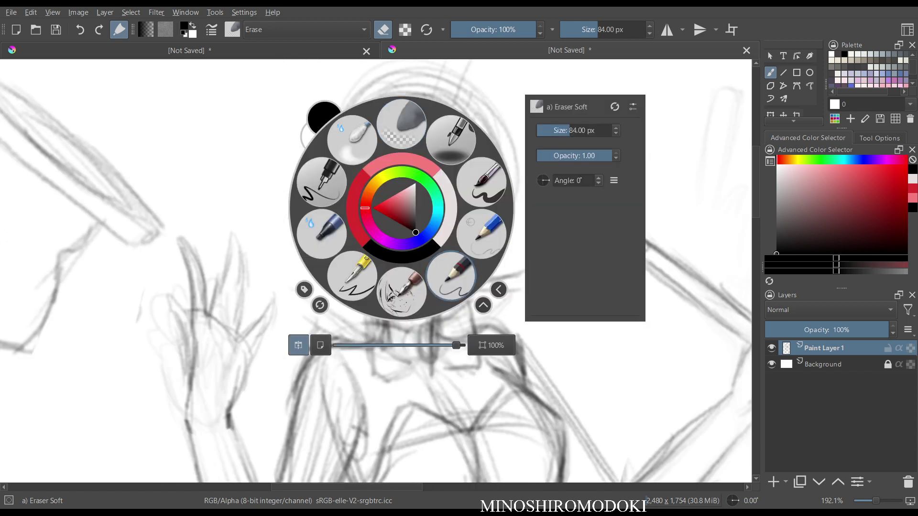
pyautogui.click(480, 236)
pyautogui.press('m')
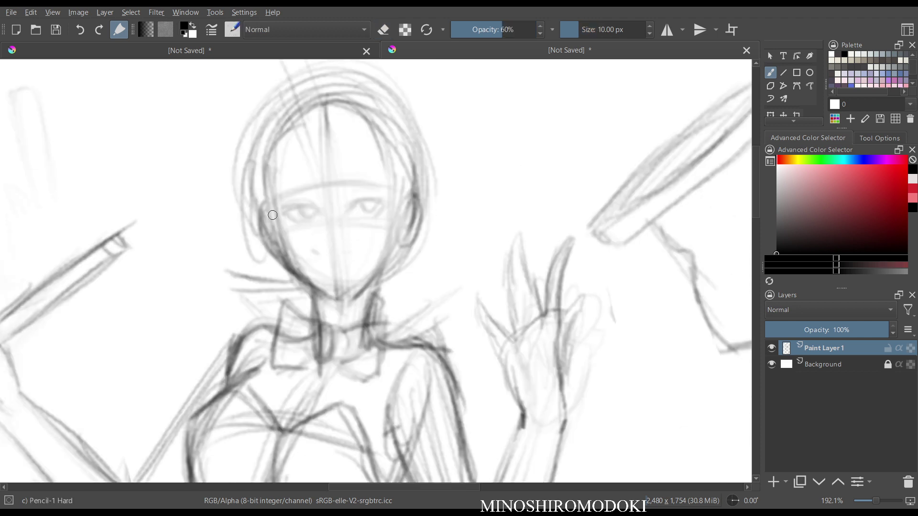
pyautogui.moveTo(267, 206)
pyautogui.mouseDown()
pyautogui.moveTo(306, 282)
pyautogui.moveTo(337, 301)
pyautogui.mouseUp()
pyautogui.moveTo(326, 101); pyautogui.dragTo(337, 293)
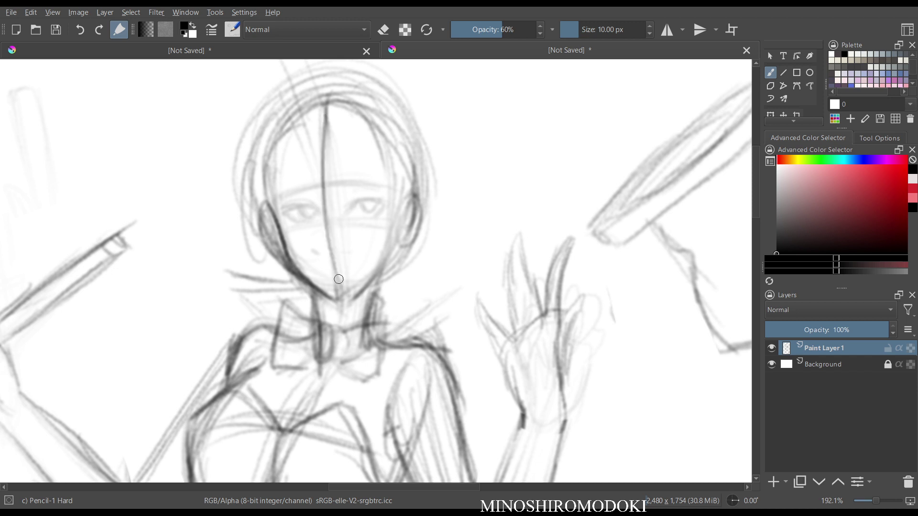
# - Try a small arrow pointing at the side of the head, check it in a mirrored view, and undo it
pyautogui.moveTo(522, 190); pyautogui.dragTo(449, 158)
pyautogui.moveTo(448, 158); pyautogui.dragTo(463, 175)
pyautogui.press('m')
pyautogui.press('m')
pyautogui.hotkey('ctrl', 'z')
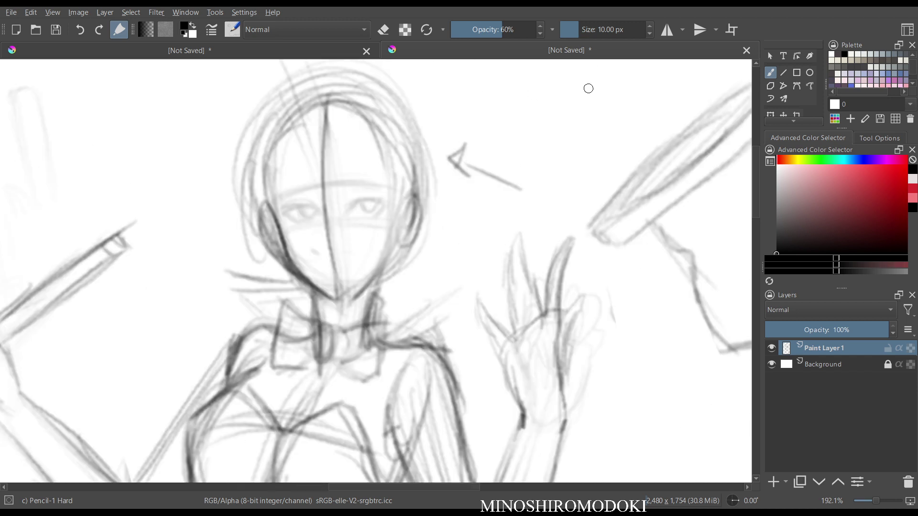
pyautogui.hotkey('ctrl', 'z')
pyautogui.hotkey('ctrl', 'z')
pyautogui.hotkey('ctrl', 'z')
pyautogui.hotkey('ctrl', 'shift', 'z')
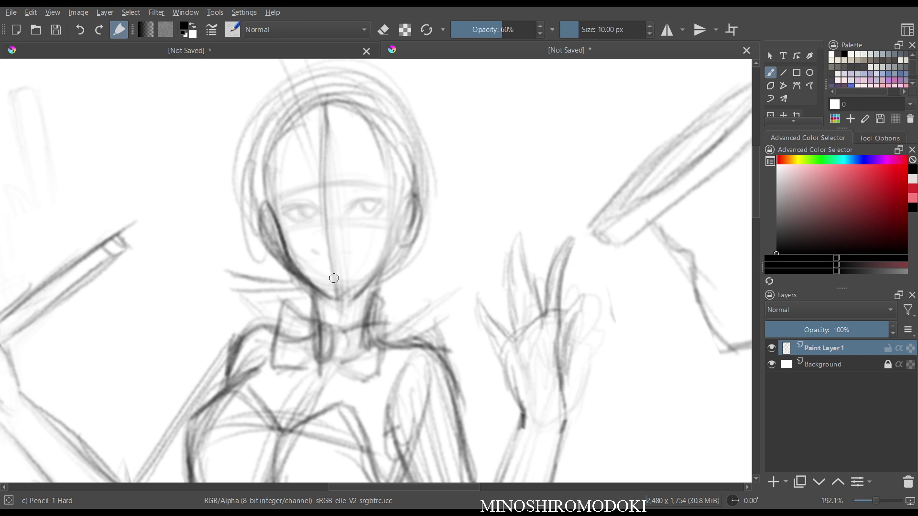
# - Darken the outlines, lashes and pupils of both eyes with Pencil-1 Hard and check them in a mirrored view
pyautogui.moveTo(294, 212)
pyautogui.mouseDown()
pyautogui.moveTo(286, 209)
pyautogui.moveTo(306, 209)
pyautogui.moveTo(299, 206)
pyautogui.moveTo(293, 222)
pyautogui.mouseUp()
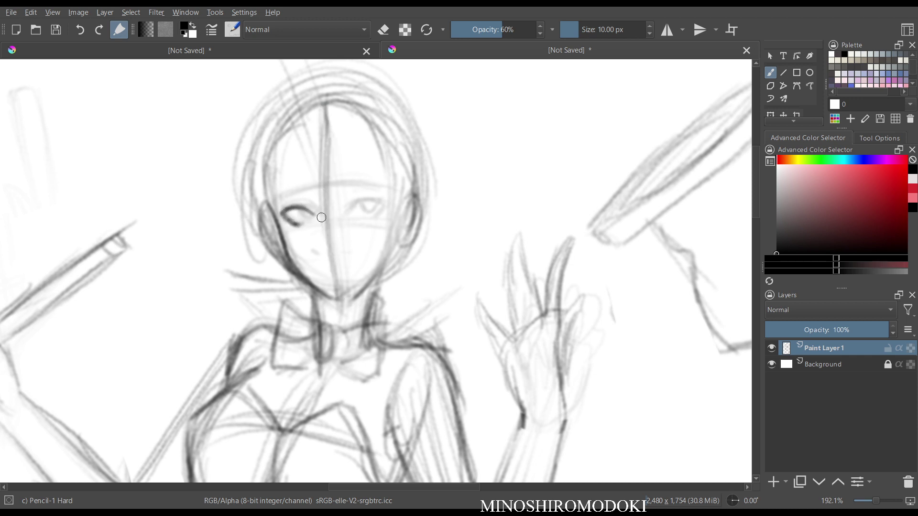
pyautogui.moveTo(350, 209)
pyautogui.mouseDown()
pyautogui.moveTo(372, 202)
pyautogui.moveTo(354, 204)
pyautogui.moveTo(372, 218)
pyautogui.mouseUp()
pyautogui.moveTo(300, 213); pyautogui.dragTo(313, 215)
pyautogui.rightClick(488, 184)
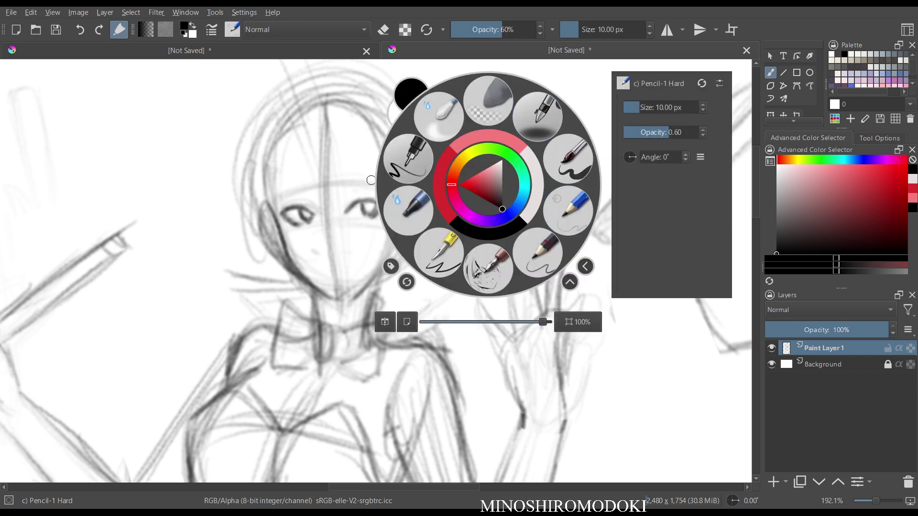
pyautogui.click(567, 210)
pyautogui.press('m')
pyautogui.press('m')
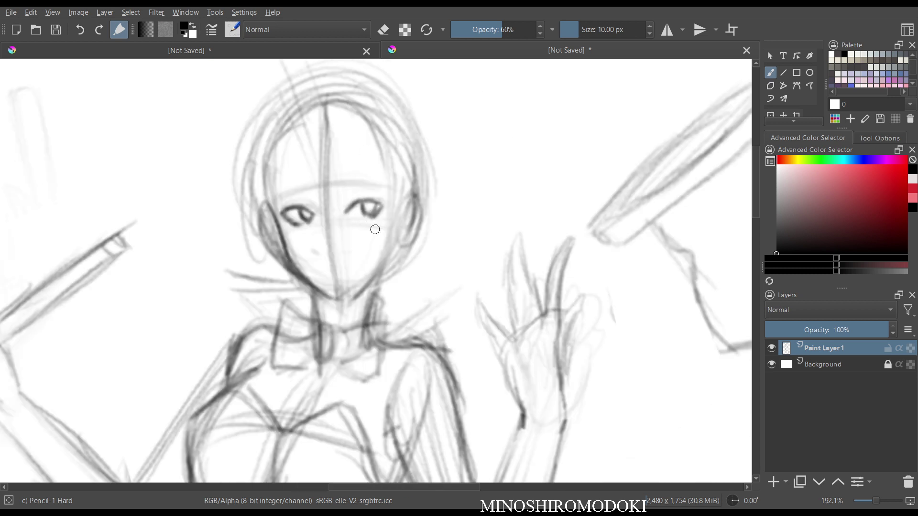
# - Darken the hat-side jawline down to the chin and the neck edge below it, checking the face mirrored
pyautogui.moveTo(394, 241)
pyautogui.mouseDown()
pyautogui.moveTo(380, 265)
pyautogui.moveTo(352, 282)
pyautogui.mouseUp()
pyautogui.moveTo(383, 256)
pyautogui.mouseDown()
pyautogui.moveTo(321, 285)
pyautogui.moveTo(336, 299)
pyautogui.moveTo(318, 295)
pyautogui.moveTo(319, 321)
pyautogui.mouseUp()
pyautogui.moveTo(375, 283); pyautogui.dragTo(369, 315)
pyautogui.press('m')
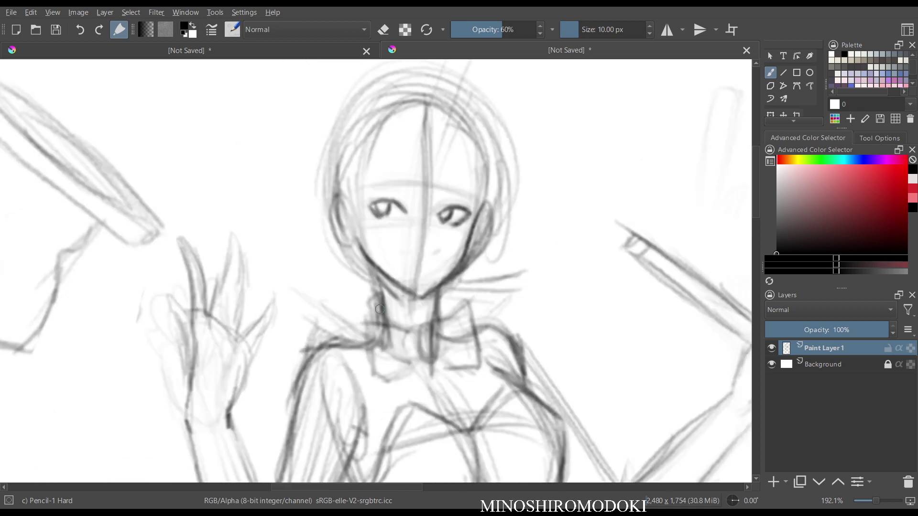
pyautogui.press('m')
# - Fade the rough outer head lines and remove the wand-side ear with a large Eraser Soft
pyautogui.press('e')
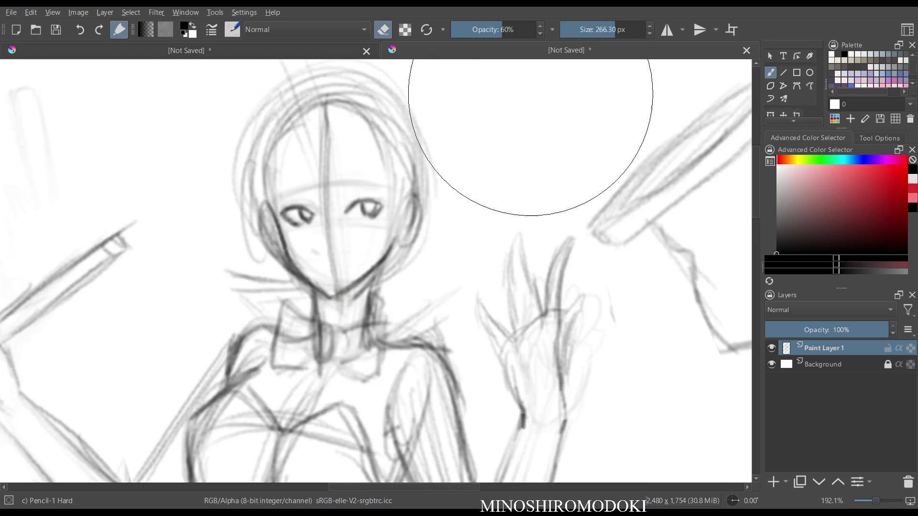
pyautogui.moveTo(604, 30); pyautogui.dragTo(587, 29)
pyautogui.moveTo(246, 217)
pyautogui.mouseDown()
pyautogui.moveTo(263, 267)
pyautogui.moveTo(232, 185)
pyautogui.moveTo(248, 140)
pyautogui.moveTo(365, 96)
pyautogui.moveTo(453, 154)
pyautogui.mouseUp()
pyautogui.rightClick(242, 217)
pyautogui.click(243, 134)
pyautogui.press('m')
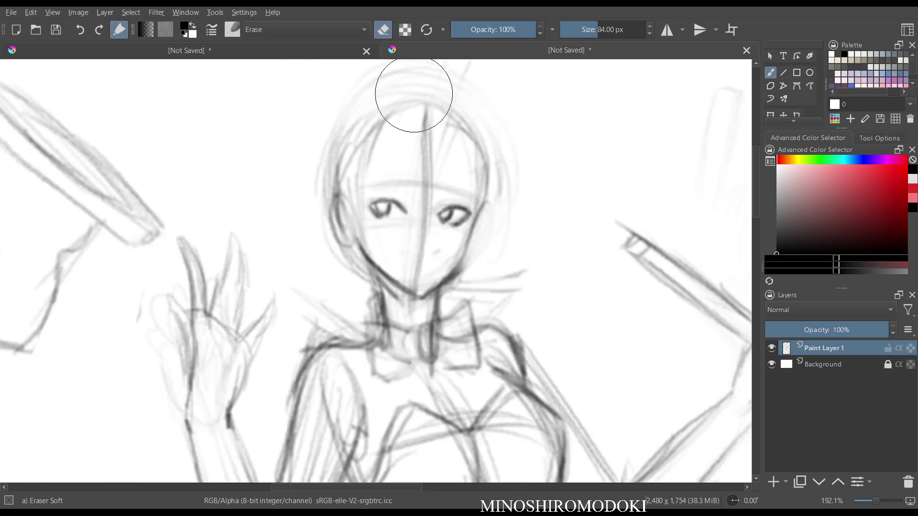
pyautogui.press('m')
# - Redraw the hat-side ear and both sides of the jaw down to the chin with Pencil-1 Hard
pyautogui.rightClick(443, 197)
pyautogui.click(522, 222)
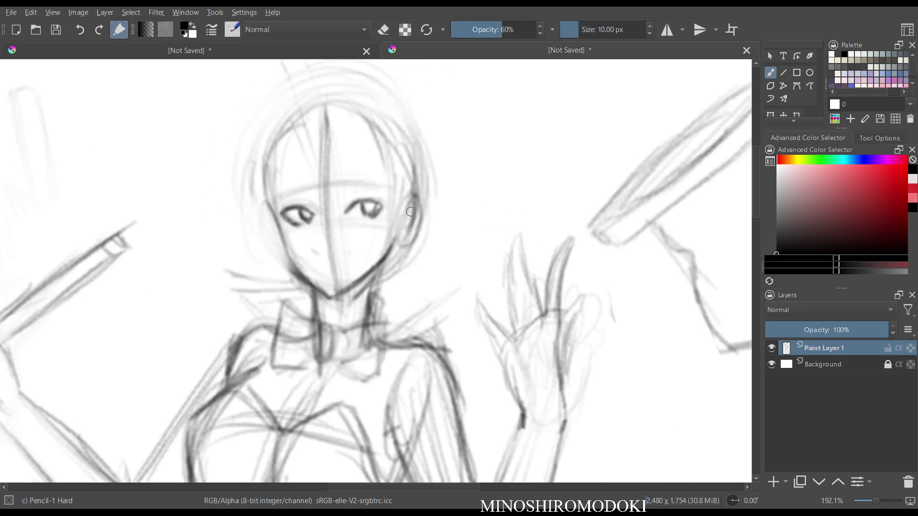
pyautogui.moveTo(405, 211)
pyautogui.mouseDown()
pyautogui.moveTo(413, 196)
pyautogui.moveTo(422, 213)
pyautogui.moveTo(401, 241)
pyautogui.mouseUp()
pyautogui.moveTo(266, 204)
pyautogui.mouseDown()
pyautogui.moveTo(287, 262)
pyautogui.moveTo(328, 296)
pyautogui.mouseUp()
pyautogui.moveTo(388, 250)
pyautogui.mouseDown()
pyautogui.moveTo(358, 287)
pyautogui.moveTo(335, 295)
pyautogui.mouseUp()
# - Sketch the nose bridge beside the wand-side eye and add a curved eyebrow above each eye
pyautogui.moveTo(308, 192); pyautogui.dragTo(319, 219)
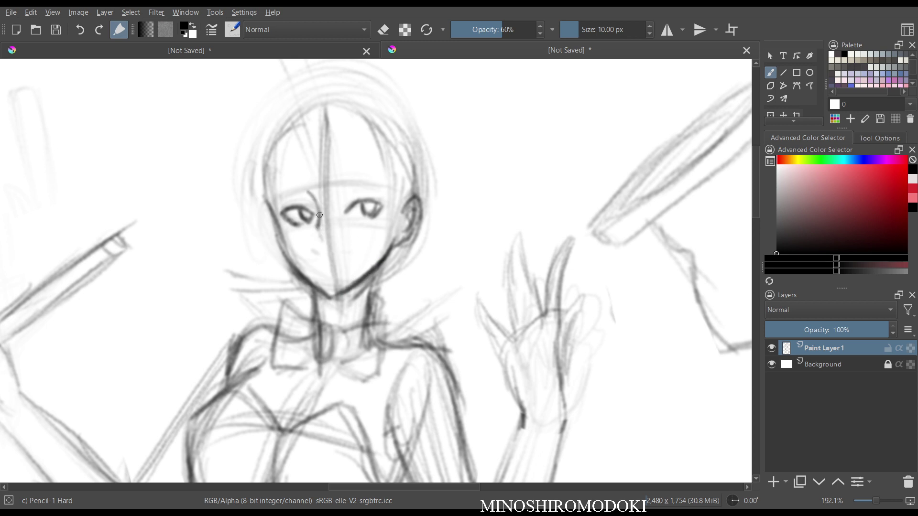
pyautogui.press('m')
pyautogui.press('m')
pyautogui.moveTo(277, 191)
pyautogui.mouseDown()
pyautogui.moveTo(380, 181)
pyautogui.moveTo(343, 181)
pyautogui.mouseUp()
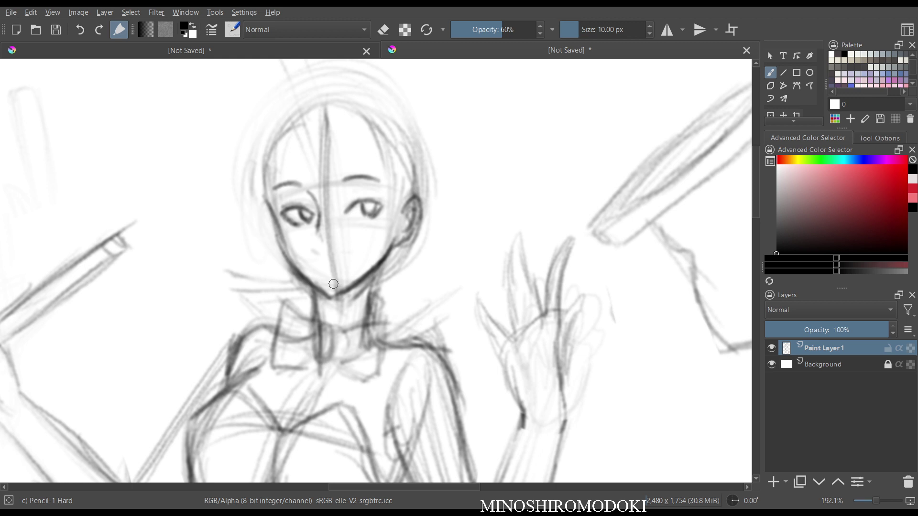
pyautogui.press('m')
pyautogui.press('m')
# - Fade the face's centre line and nose bridge between the eyes with Eraser Soft, reduced to 32 px
pyautogui.press('e')
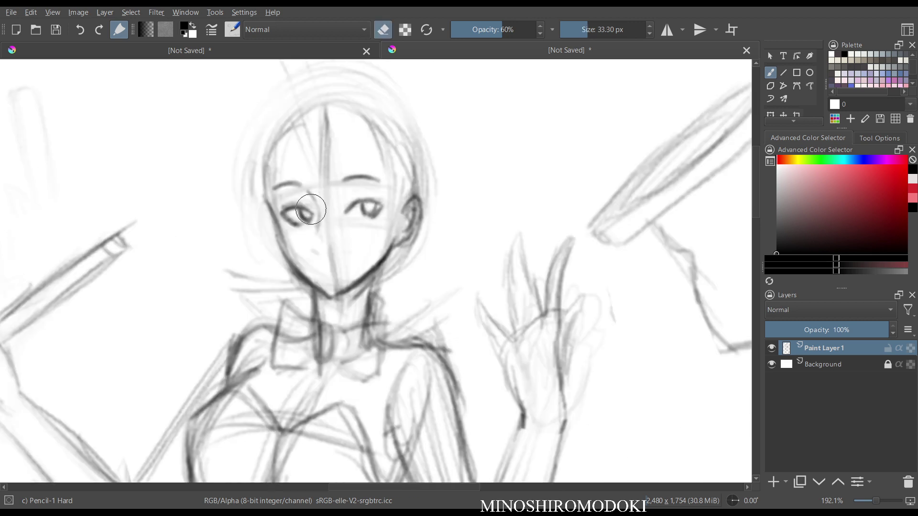
pyautogui.rightClick(311, 210)
pyautogui.click(365, 138)
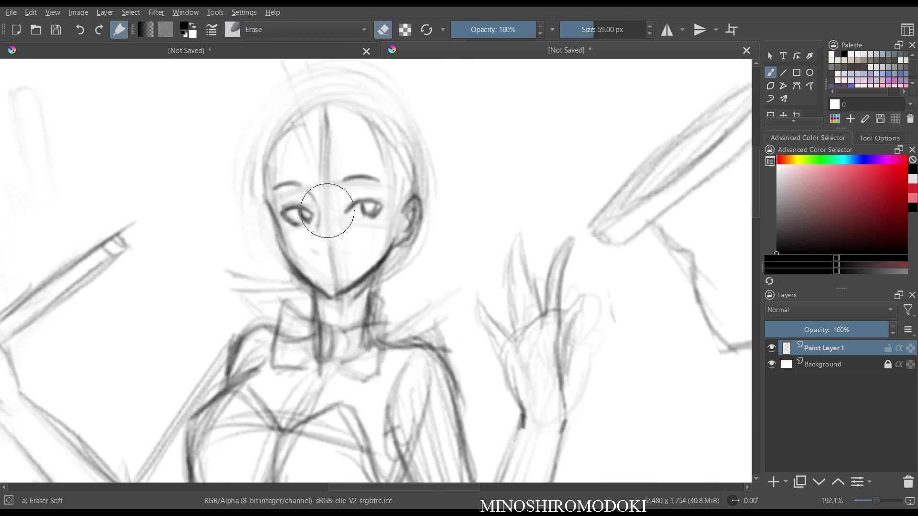
pyautogui.press('[')
pyautogui.press('[')
pyautogui.press('[')
pyautogui.press('[')
pyautogui.press('[')
pyautogui.press('[')
pyautogui.press('[')
pyautogui.press('[')
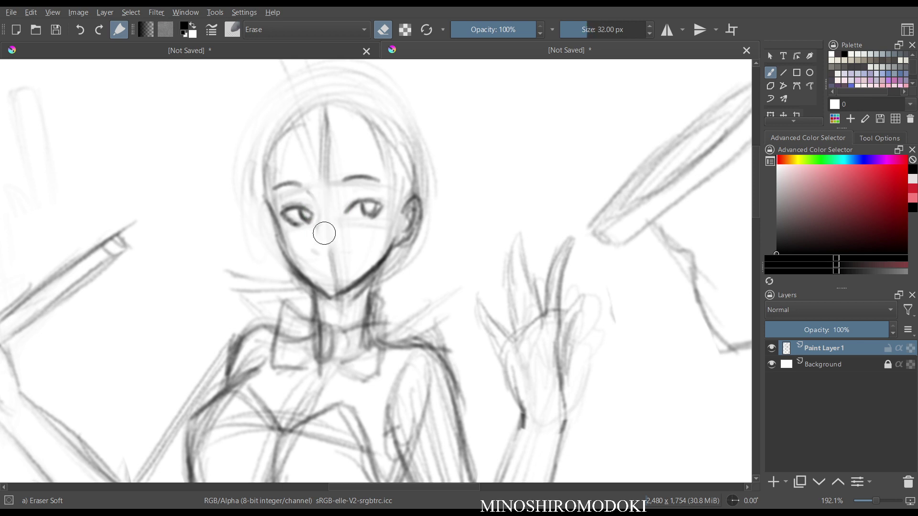
# - Fade both eyebrows and the remaining centre line with Eraser Soft, checking the face in a mirrored view
pyautogui.rightClick(362, 218)
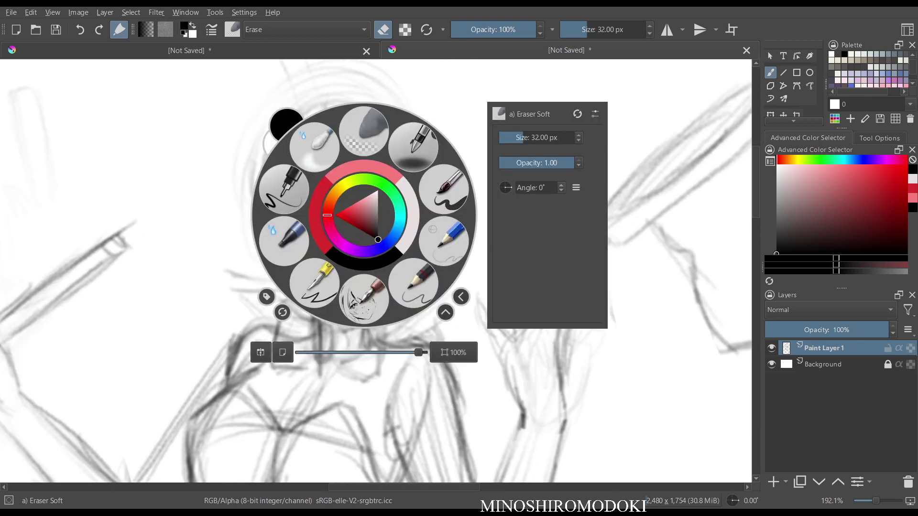
pyautogui.click(361, 135)
pyautogui.moveTo(310, 176); pyautogui.dragTo(282, 190)
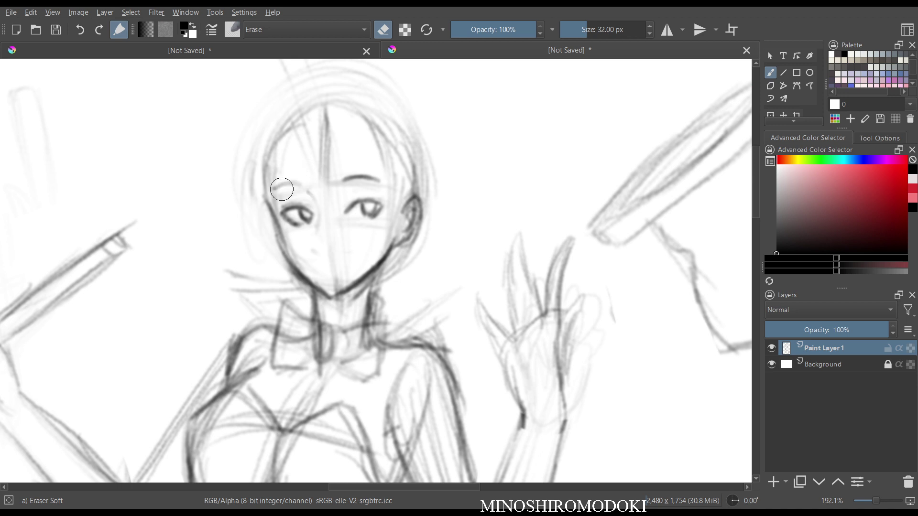
pyautogui.press('m')
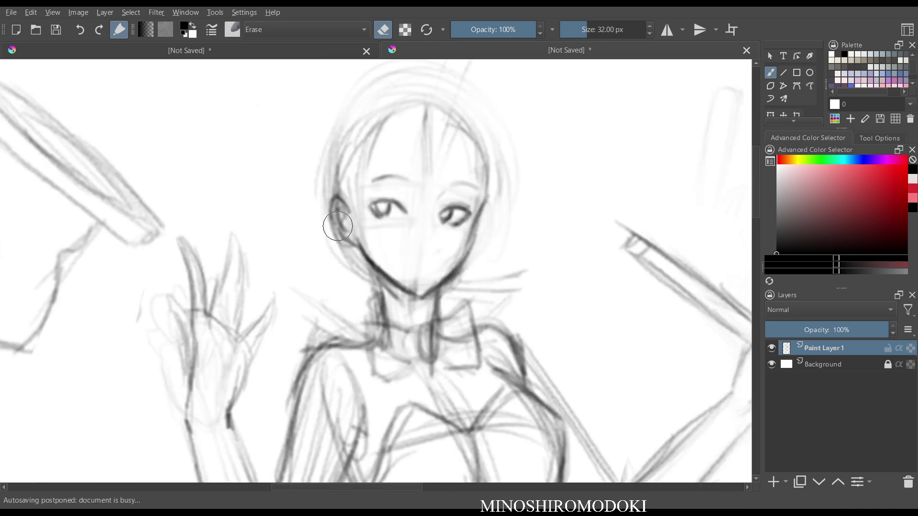
pyautogui.press('m')
pyautogui.press('m')
pyautogui.press('m')
# - Redraw the eyebrows in a slightly furrowed shape and add the nose profile line with Pencil-1 Hard
pyautogui.rightClick(375, 251)
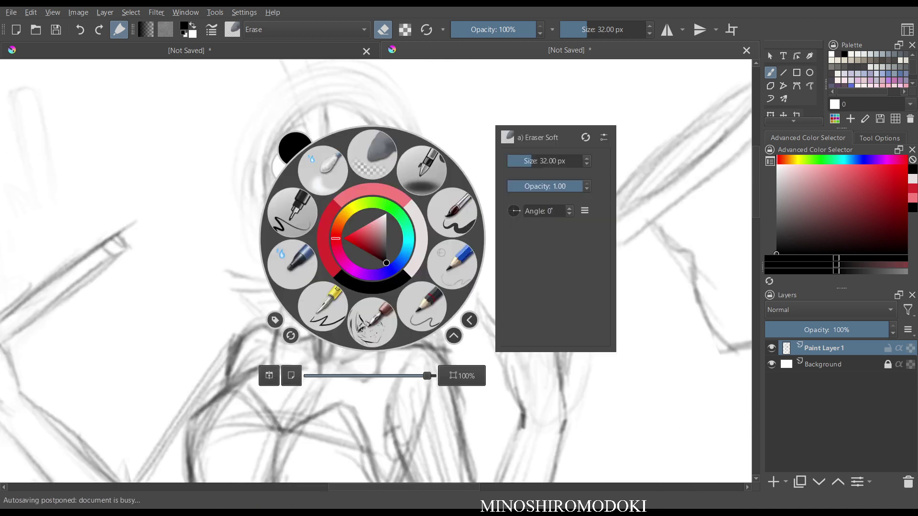
pyautogui.click(452, 263)
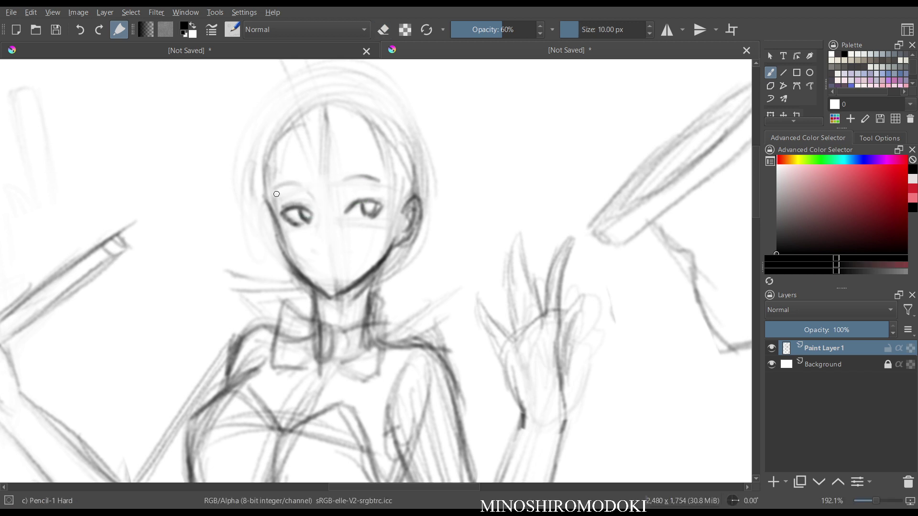
pyautogui.moveTo(276, 193)
pyautogui.mouseDown()
pyautogui.moveTo(302, 187)
pyautogui.moveTo(277, 191)
pyautogui.moveTo(380, 177)
pyautogui.moveTo(321, 224)
pyautogui.moveTo(316, 216)
pyautogui.moveTo(324, 249)
pyautogui.mouseUp()
pyautogui.press('m')
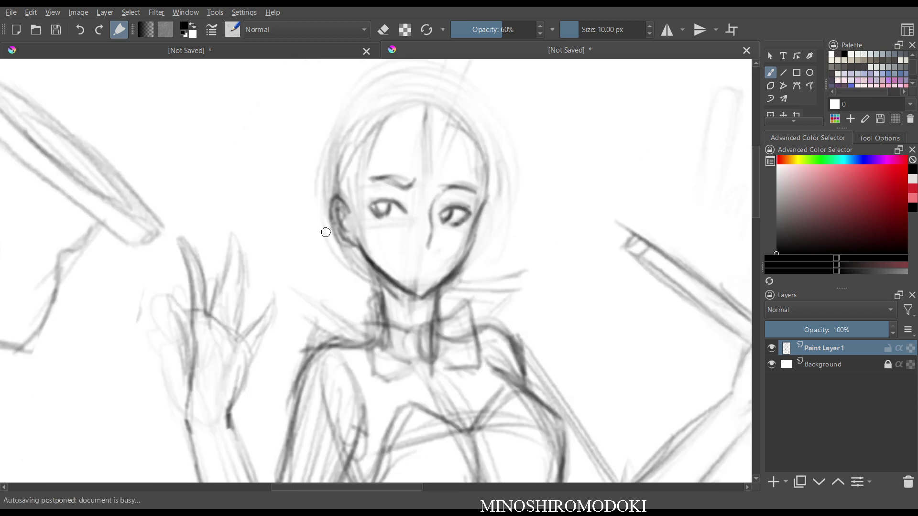
pyautogui.press('m')
# - Fade the hat-side ear, redraw it with its inner detail, and rework the neck edge beneath it
pyautogui.press('e')
pyautogui.moveTo(415, 192)
pyautogui.mouseDown()
pyautogui.moveTo(410, 245)
pyautogui.moveTo(418, 183)
pyautogui.moveTo(412, 219)
pyautogui.mouseUp()
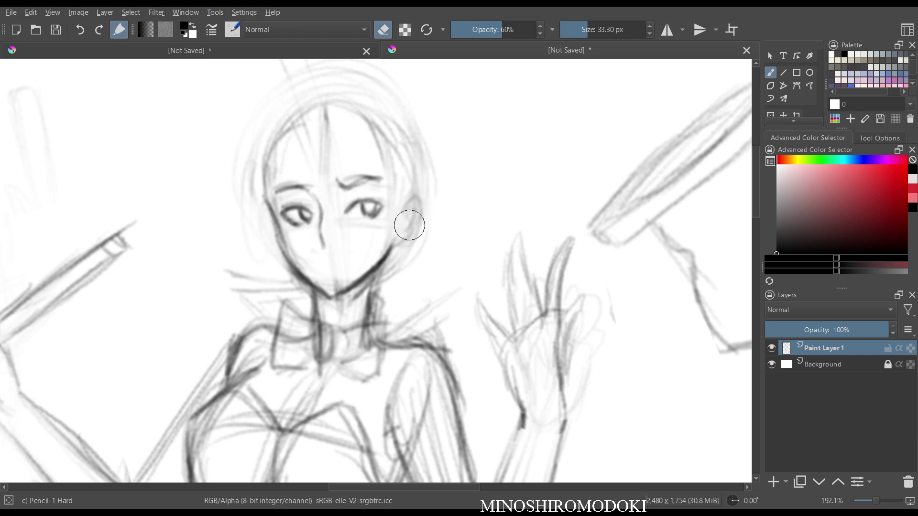
pyautogui.press('e')
pyautogui.rightClick(416, 207)
pyautogui.click(496, 232)
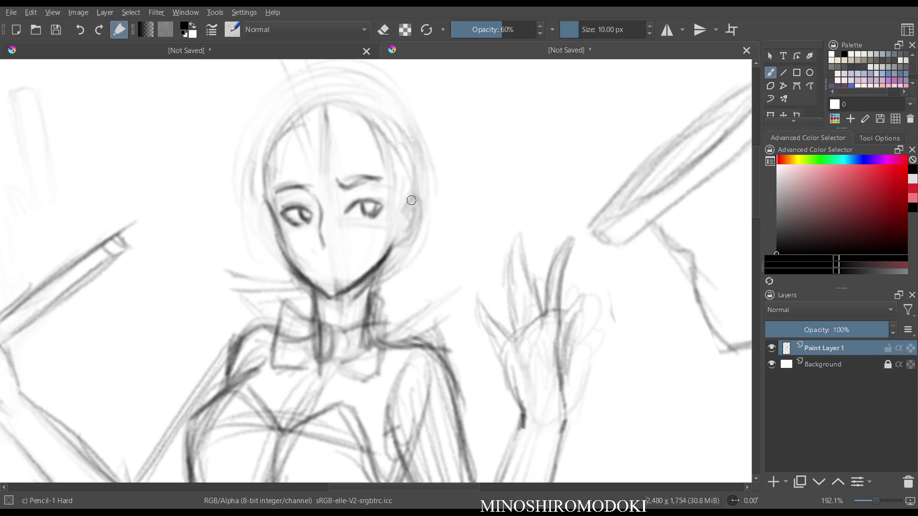
pyautogui.moveTo(412, 200)
pyautogui.mouseDown()
pyautogui.moveTo(392, 174)
pyautogui.moveTo(404, 207)
pyautogui.moveTo(416, 197)
pyautogui.moveTo(414, 219)
pyautogui.moveTo(413, 210)
pyautogui.moveTo(408, 221)
pyautogui.moveTo(398, 212)
pyautogui.moveTo(412, 189)
pyautogui.moveTo(420, 206)
pyautogui.moveTo(410, 234)
pyautogui.moveTo(405, 214)
pyautogui.moveTo(397, 243)
pyautogui.moveTo(406, 236)
pyautogui.moveTo(373, 309)
pyautogui.mouseUp()
pyautogui.moveTo(382, 282); pyautogui.dragTo(371, 325)
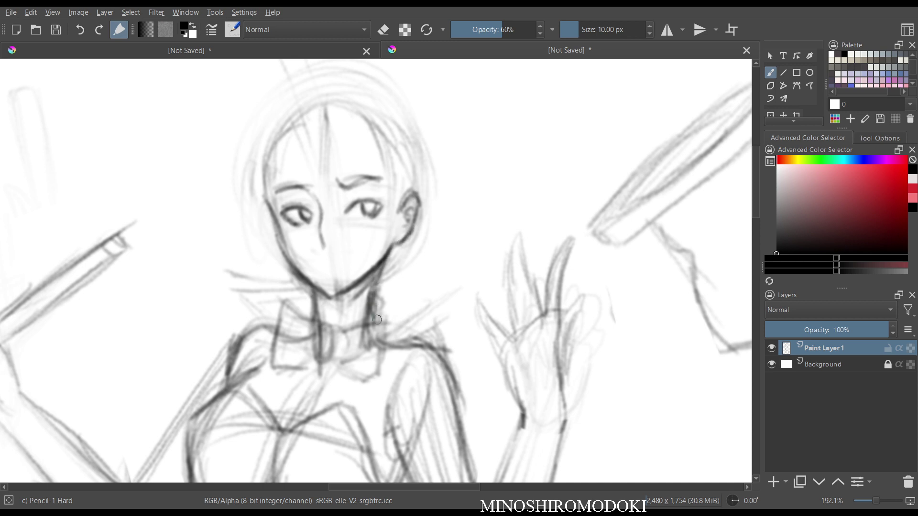
# - Select the head and transform it, shrinking it slightly and moving it down toward the neck
pyautogui.scroll(-4, 426, 186)
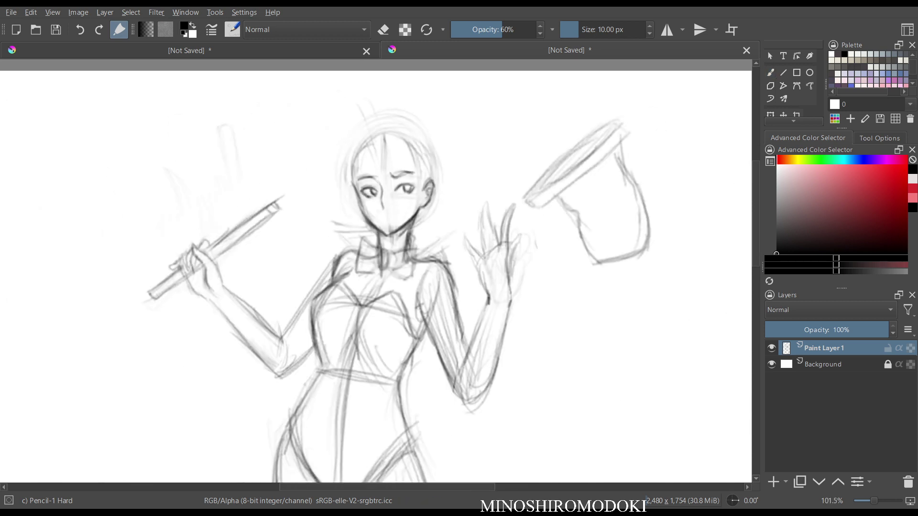
pyautogui.moveTo(345, 133)
pyautogui.mouseDown()
pyautogui.moveTo(361, 224)
pyautogui.moveTo(433, 222)
pyautogui.moveTo(386, 108)
pyautogui.mouseUp()
pyautogui.hotkey('ctrl', 't')
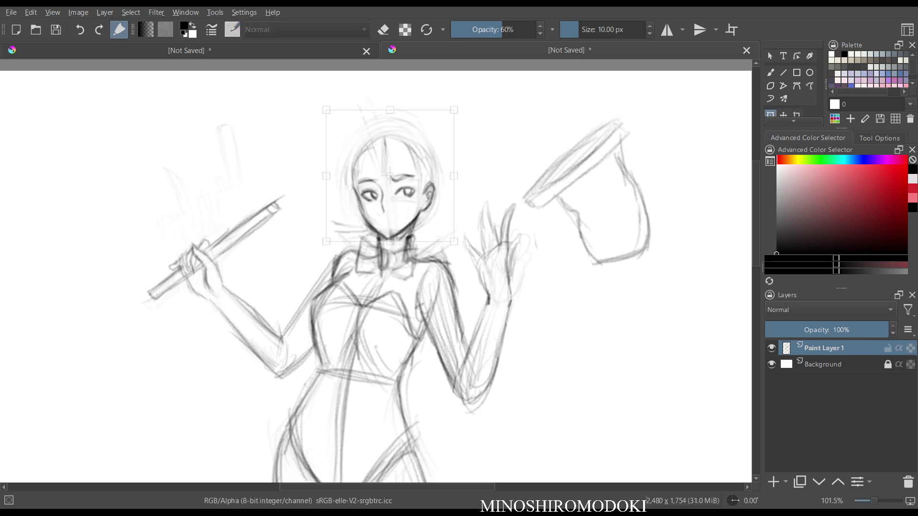
pyautogui.moveTo(388, 177); pyautogui.dragTo(389, 181)
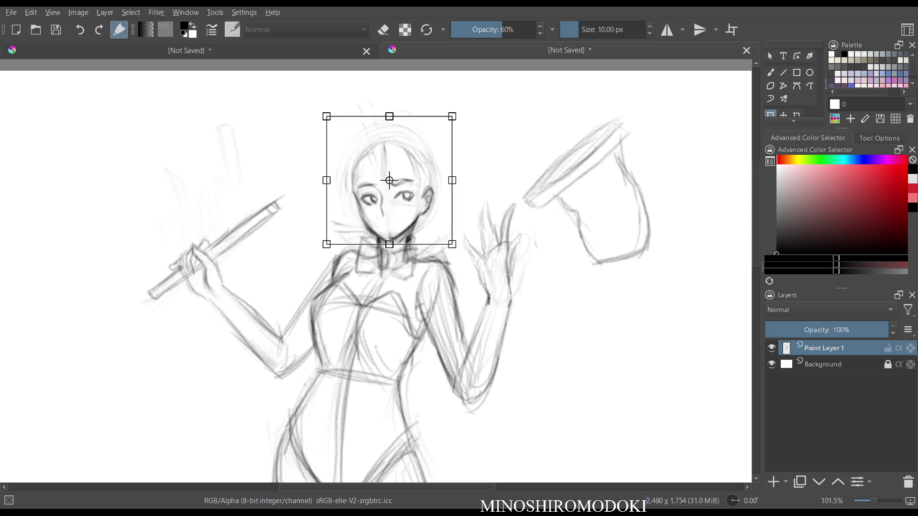
pyautogui.press('Return')
pyautogui.press('b')
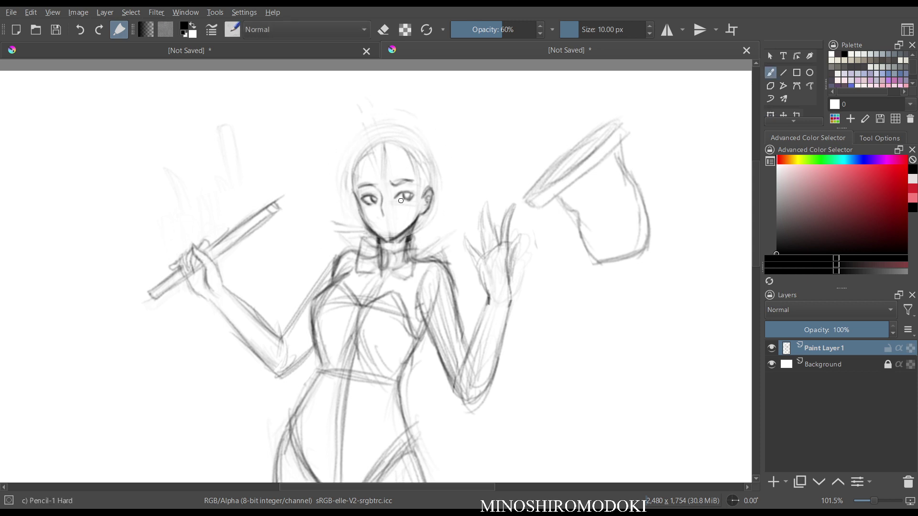
# - Draw the fringe strands falling from the parting over the forehead and down the wand-side temple
pyautogui.scroll(3, 412, 180)
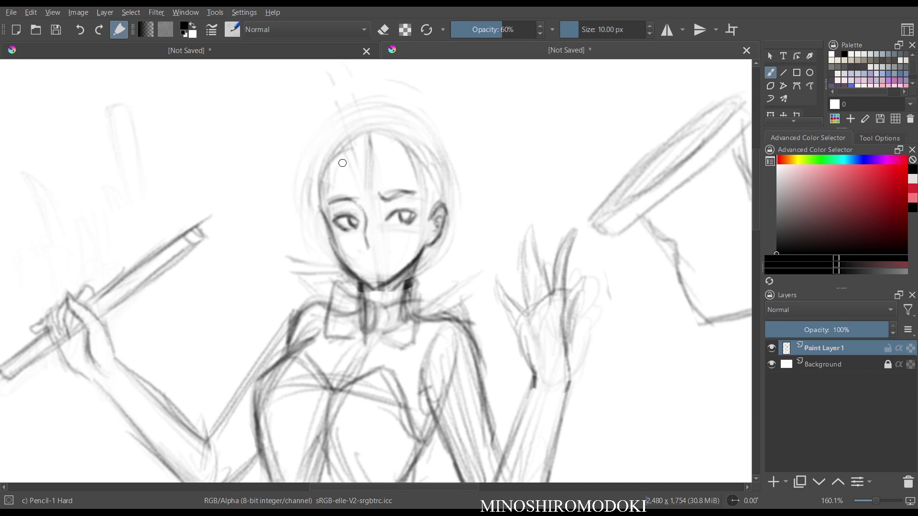
pyautogui.moveTo(370, 135)
pyautogui.mouseDown()
pyautogui.moveTo(355, 190)
pyautogui.moveTo(367, 205)
pyautogui.mouseUp()
pyautogui.moveTo(377, 160); pyautogui.dragTo(376, 196)
pyautogui.moveTo(378, 162)
pyautogui.mouseDown()
pyautogui.moveTo(397, 203)
pyautogui.moveTo(425, 215)
pyautogui.mouseUp()
pyautogui.moveTo(414, 167); pyautogui.dragTo(423, 217)
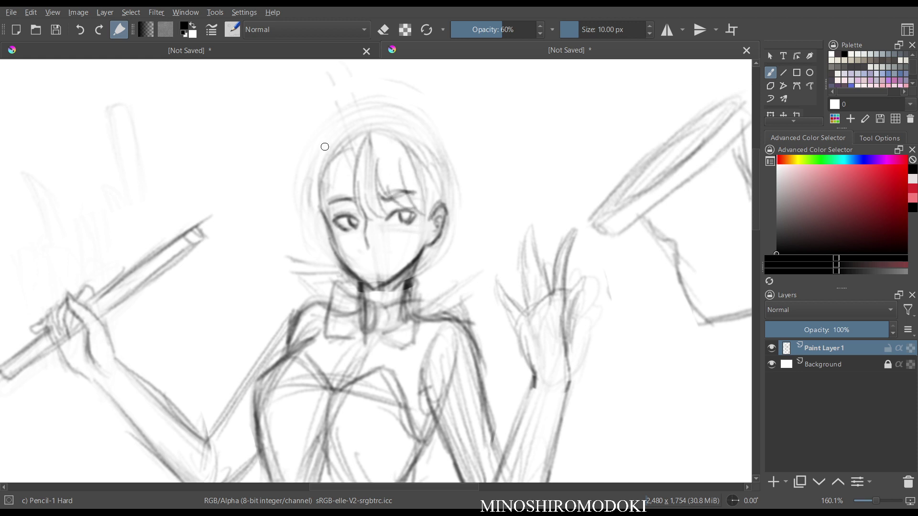
pyautogui.moveTo(337, 135)
pyautogui.mouseDown()
pyautogui.moveTo(312, 148)
pyautogui.moveTo(292, 185)
pyautogui.moveTo(308, 217)
pyautogui.mouseUp()
pyautogui.moveTo(349, 157); pyautogui.dragTo(346, 211)
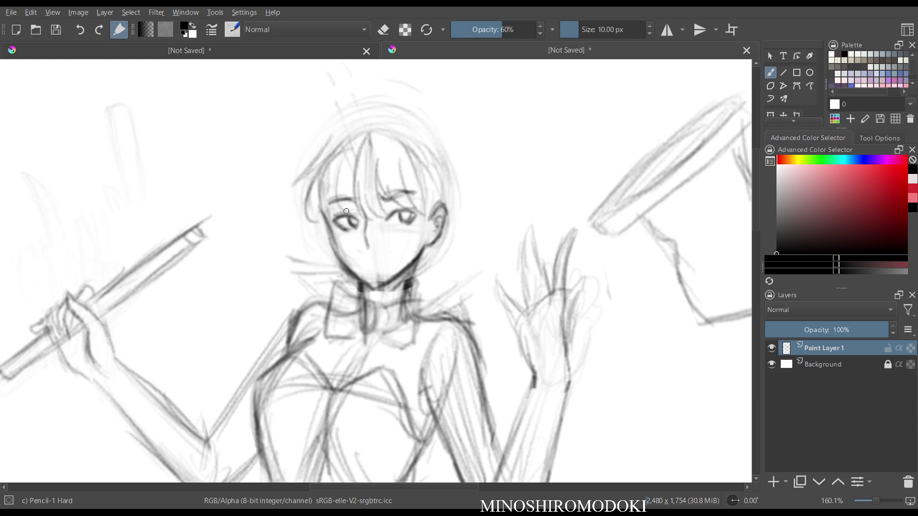
# - Sketch the crown of the hair and the loose shoulder-length locks flaring out on both sides of the face
pyautogui.moveTo(335, 159)
pyautogui.mouseDown()
pyautogui.moveTo(320, 219)
pyautogui.moveTo(277, 250)
pyautogui.moveTo(282, 304)
pyautogui.mouseUp()
pyautogui.moveTo(334, 137)
pyautogui.mouseDown()
pyautogui.moveTo(386, 117)
pyautogui.moveTo(408, 119)
pyautogui.moveTo(430, 217)
pyautogui.mouseUp()
pyautogui.moveTo(426, 146)
pyautogui.mouseDown()
pyautogui.moveTo(457, 197)
pyautogui.moveTo(481, 194)
pyautogui.moveTo(488, 222)
pyautogui.moveTo(438, 180)
pyautogui.moveTo(463, 195)
pyautogui.moveTo(492, 263)
pyautogui.moveTo(461, 211)
pyautogui.moveTo(483, 302)
pyautogui.moveTo(495, 213)
pyautogui.moveTo(502, 242)
pyautogui.moveTo(484, 280)
pyautogui.mouseUp()
pyautogui.moveTo(465, 221)
pyautogui.mouseDown()
pyautogui.moveTo(461, 286)
pyautogui.moveTo(432, 279)
pyautogui.moveTo(417, 290)
pyautogui.mouseUp()
pyautogui.moveTo(310, 184); pyautogui.dragTo(273, 231)
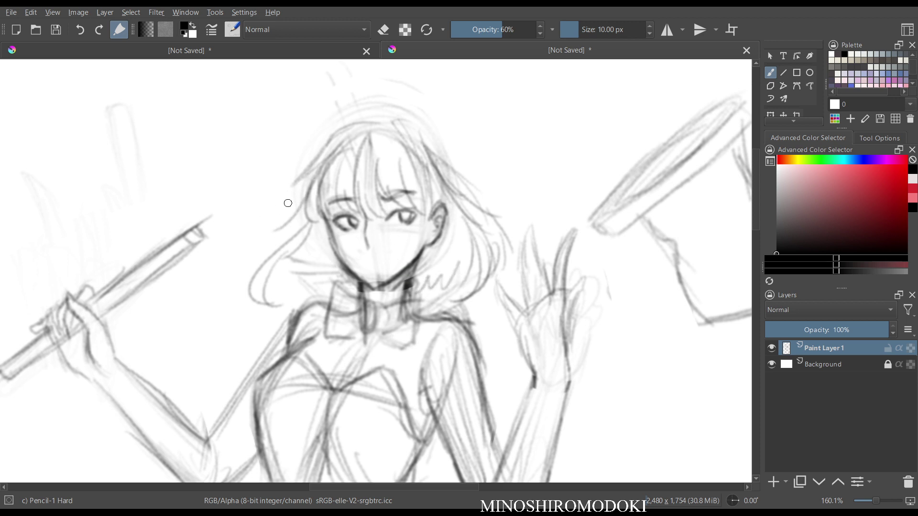
# - Add curled locks and flyaway strands to the wand-side hair, refine the crown, and draw a small mouth
pyautogui.moveTo(298, 201); pyautogui.dragTo(244, 287)
pyautogui.moveTo(291, 229); pyautogui.dragTo(262, 293)
pyautogui.moveTo(267, 236); pyautogui.dragTo(262, 297)
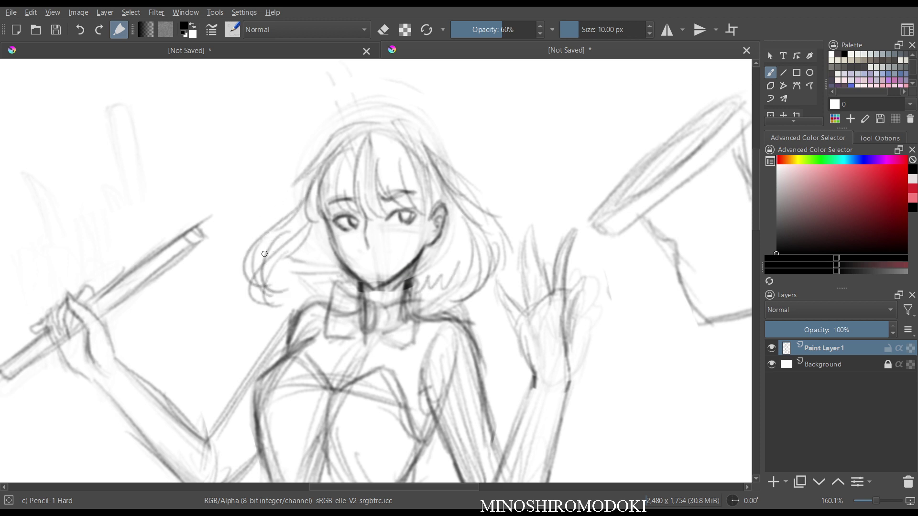
pyautogui.moveTo(294, 250)
pyautogui.mouseDown()
pyautogui.moveTo(265, 304)
pyautogui.moveTo(293, 297)
pyautogui.mouseUp()
pyautogui.moveTo(324, 286); pyautogui.dragTo(300, 308)
pyautogui.moveTo(332, 143)
pyautogui.mouseDown()
pyautogui.moveTo(300, 161)
pyautogui.moveTo(282, 184)
pyautogui.moveTo(369, 124)
pyautogui.moveTo(383, 134)
pyautogui.moveTo(402, 126)
pyautogui.moveTo(435, 157)
pyautogui.mouseUp()
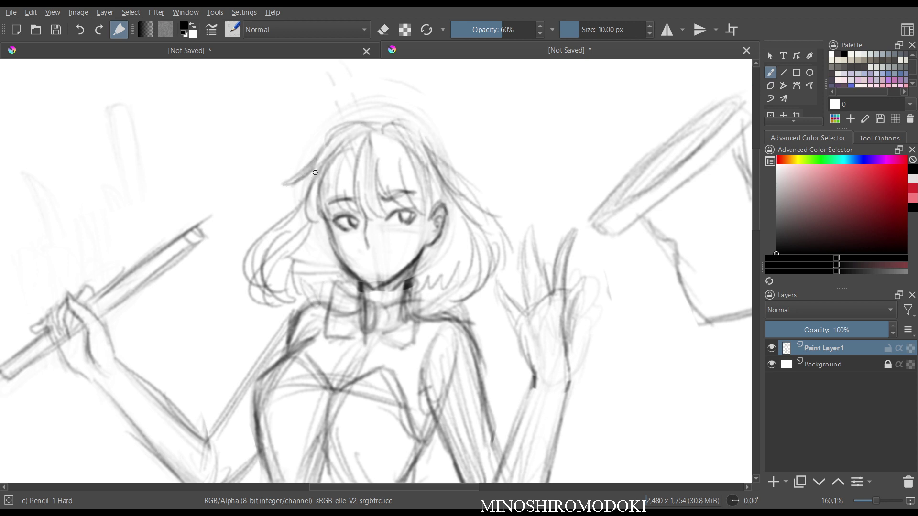
pyautogui.moveTo(315, 172)
pyautogui.mouseDown()
pyautogui.moveTo(261, 219)
pyautogui.moveTo(251, 262)
pyautogui.mouseUp()
pyautogui.moveTo(302, 227)
pyautogui.mouseDown()
pyautogui.moveTo(305, 285)
pyautogui.moveTo(299, 272)
pyautogui.moveTo(320, 286)
pyautogui.mouseUp()
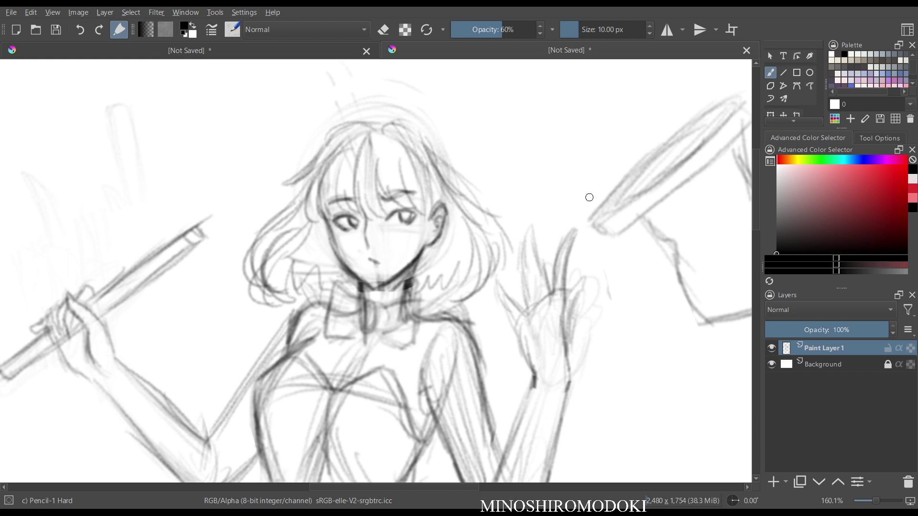
# - Examine the whole figure's proportions and the new hair from afar and up close, including in a mirrored view
pyautogui.scroll(-5, 617, 198)
pyautogui.press('m')
pyautogui.press('m')
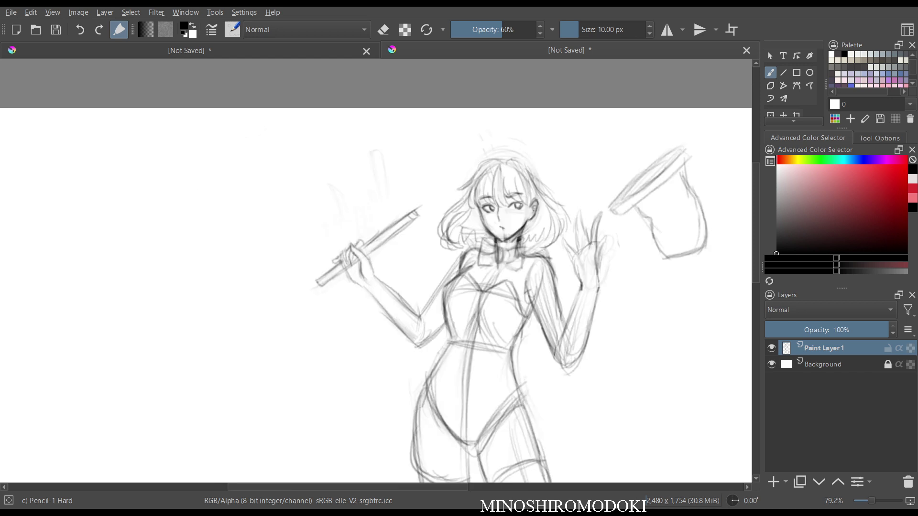
pyautogui.scroll(5, 598, 282)
pyautogui.press('m')
pyautogui.press('m')
pyautogui.scroll(-8, 603, 181)
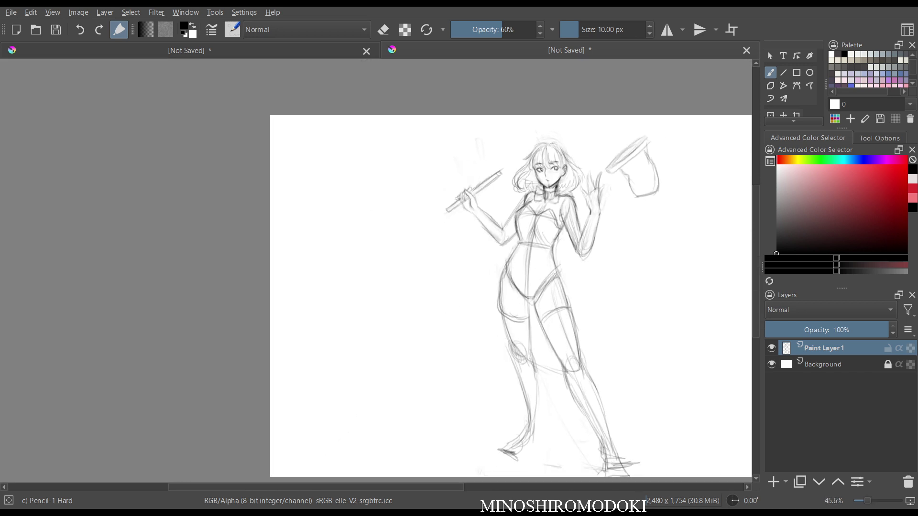
pyautogui.scroll(4, 617, 291)
pyautogui.moveTo(625, 215); pyautogui.dragTo(537, 308)
pyautogui.scroll(4, 537, 307)
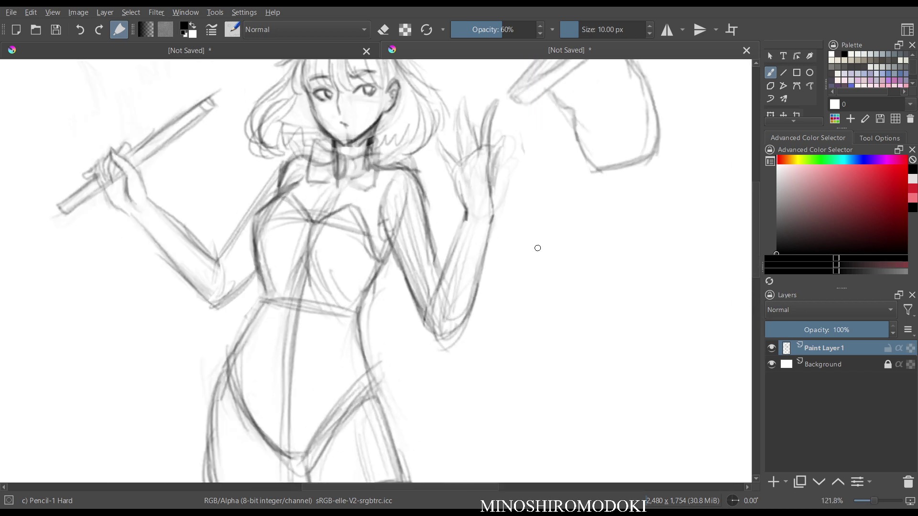
# - Fade the bow tie and collar lines around the neck with Eraser Soft, and reselect the Pencil-1 Hard brush
pyautogui.moveTo(519, 177); pyautogui.dragTo(512, 225)
pyautogui.rightClick(496, 205)
pyautogui.click(497, 121)
pyautogui.moveTo(336, 207)
pyautogui.mouseDown()
pyautogui.moveTo(304, 202)
pyautogui.moveTo(335, 211)
pyautogui.moveTo(363, 201)
pyautogui.moveTo(371, 184)
pyautogui.moveTo(311, 210)
pyautogui.moveTo(366, 217)
pyautogui.moveTo(332, 203)
pyautogui.moveTo(345, 226)
pyautogui.moveTo(366, 215)
pyautogui.mouseUp()
pyautogui.rightClick(370, 191)
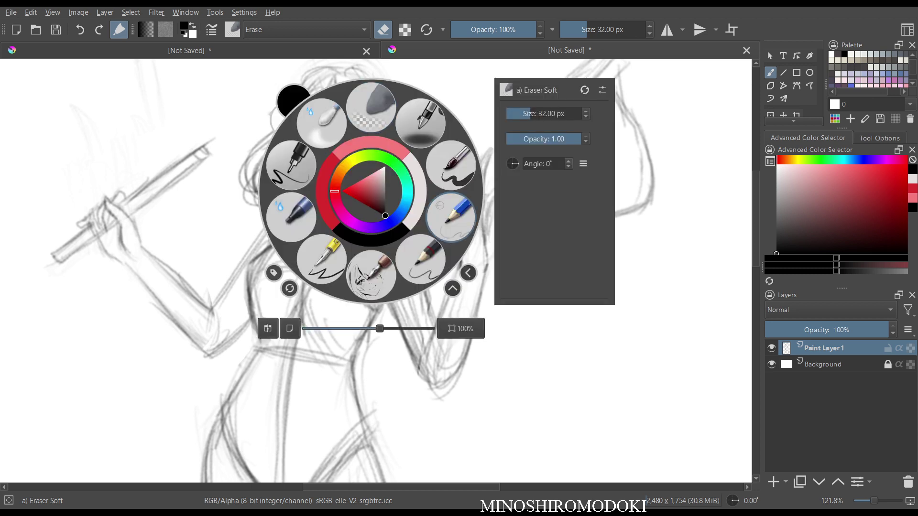
pyautogui.click(440, 205)
pyautogui.moveTo(409, 162)
pyautogui.mouseDown()
pyautogui.moveTo(418, 148)
pyautogui.moveTo(426, 188)
pyautogui.mouseUp()
pyautogui.moveTo(433, 142); pyautogui.dragTo(434, 163)
# - Lasso the head and hair, adjust their placement slightly with Transform, apply it and return to the brush
pyautogui.hotkey('ctrl', 'r')
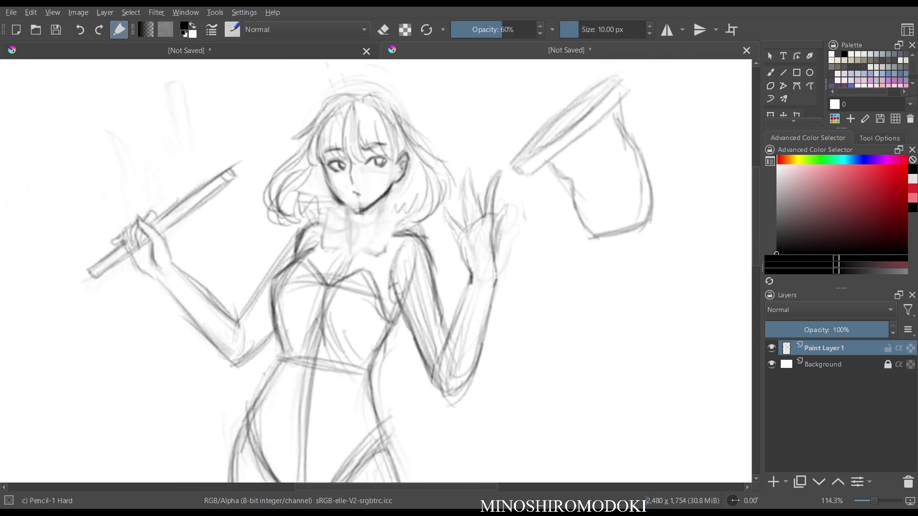
pyautogui.moveTo(379, 80)
pyautogui.mouseDown()
pyautogui.moveTo(288, 101)
pyautogui.moveTo(264, 229)
pyautogui.mouseUp()
pyautogui.moveTo(466, 173)
pyautogui.mouseDown()
pyautogui.moveTo(433, 88)
pyautogui.moveTo(460, 73)
pyautogui.mouseUp()
pyautogui.hotkey('ctrl', 't')
pyautogui.moveTo(363, 186); pyautogui.dragTo(367, 184)
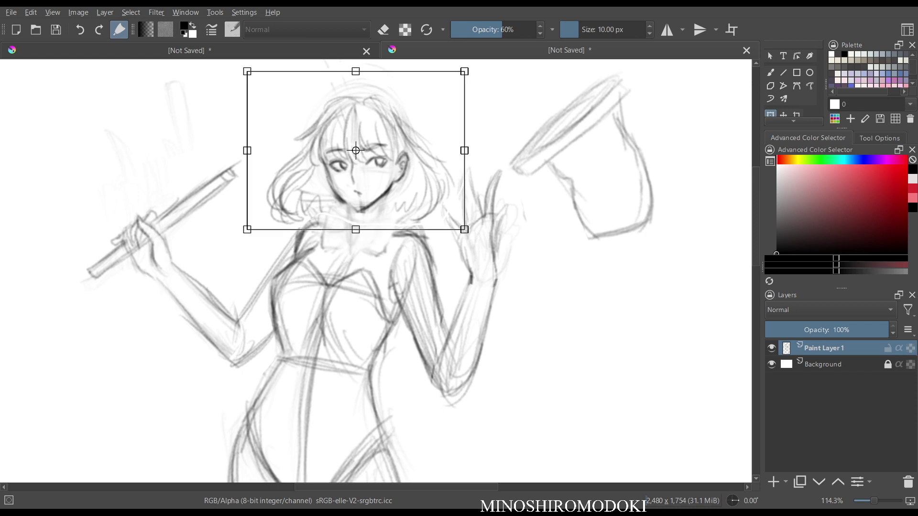
pyautogui.press('Return')
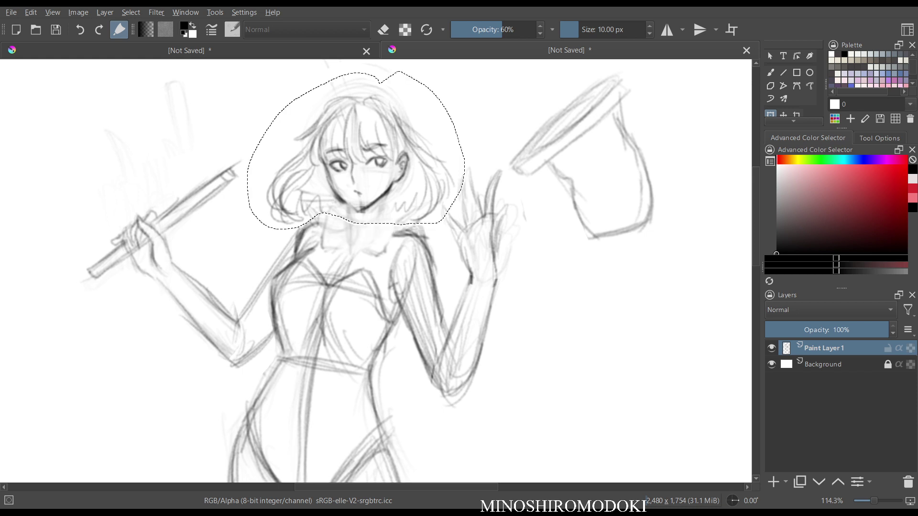
pyautogui.press('b')
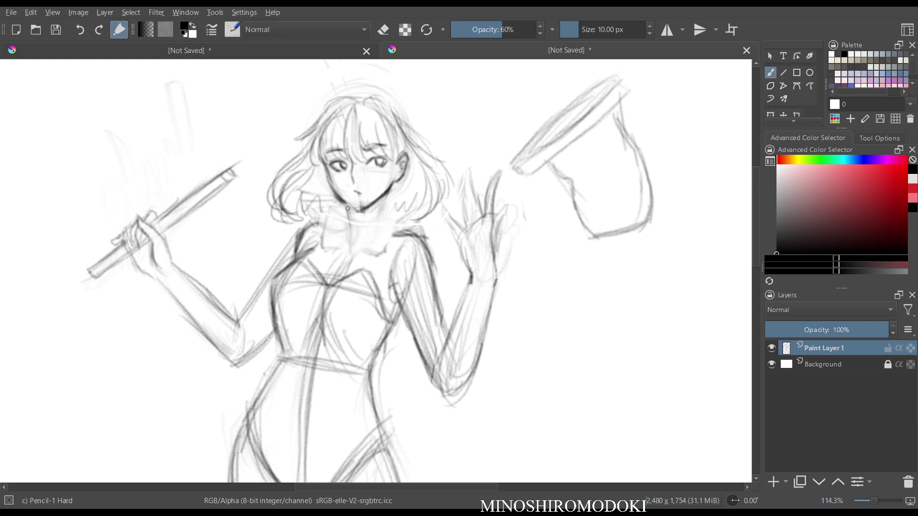
# - Draw both sides of the neck from the jaw down to the shoulders
pyautogui.moveTo(347, 208); pyautogui.dragTo(348, 241)
pyautogui.moveTo(388, 195)
pyautogui.mouseDown()
pyautogui.moveTo(382, 225)
pyautogui.moveTo(400, 233)
pyautogui.mouseUp()
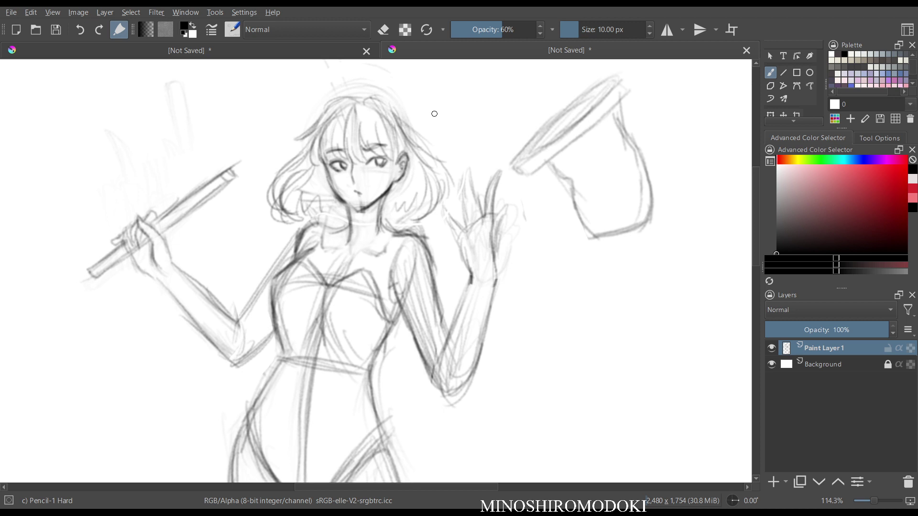
pyautogui.press('m')
pyautogui.press('m')
pyautogui.scroll(-5, 478, 142)
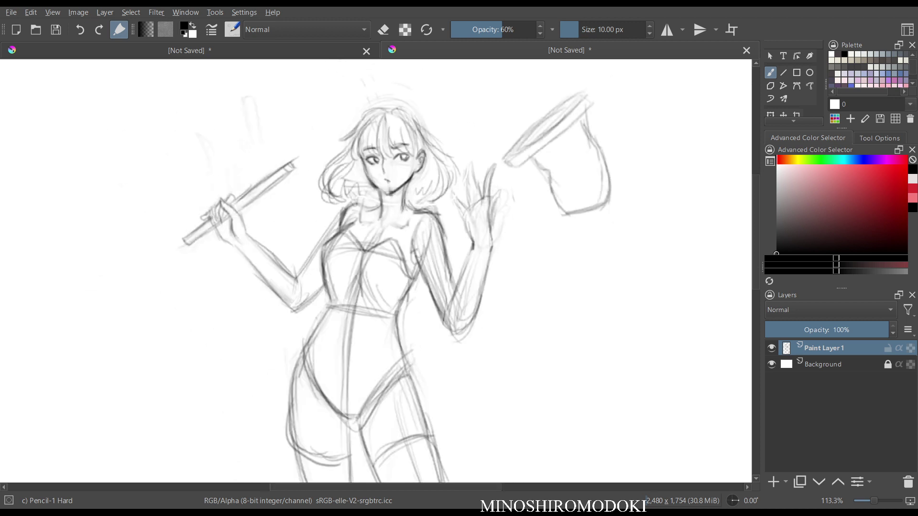
pyautogui.scroll(2, 478, 143)
pyautogui.scroll(4, 499, 177)
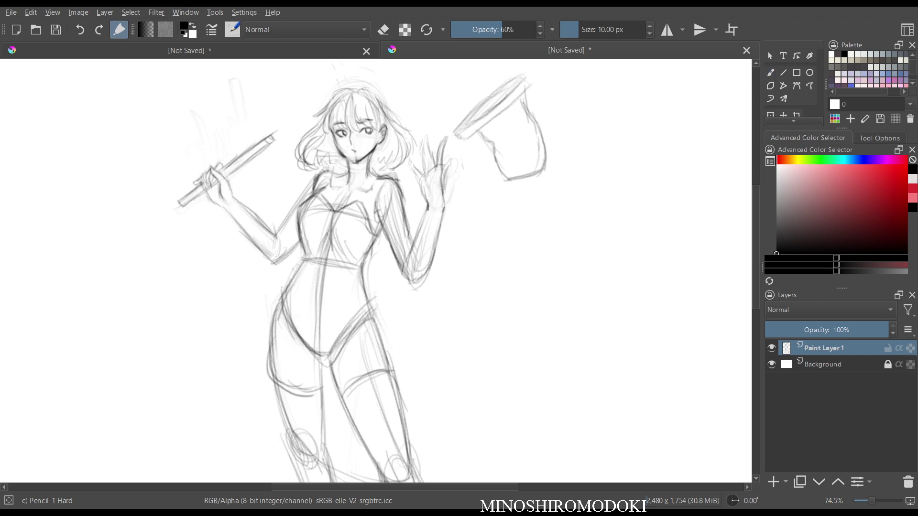
# - Lasso the head and hair again, enlarge them very slightly with Transform and apply the change
pyautogui.moveTo(339, 77); pyautogui.dragTo(290, 148)
pyautogui.moveTo(422, 115); pyautogui.dragTo(341, 77)
pyautogui.hotkey('ctrl', 't')
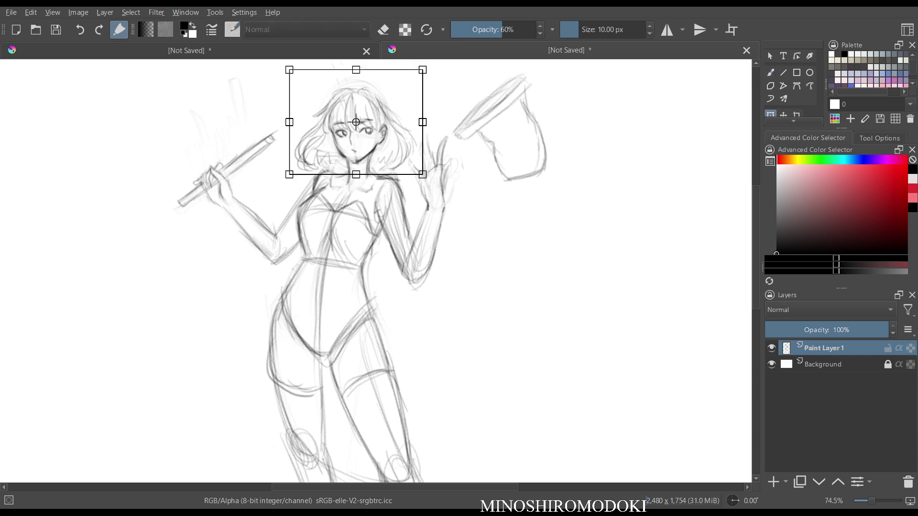
pyautogui.moveTo(422, 69); pyautogui.dragTo(423, 70)
pyautogui.moveTo(290, 174); pyautogui.dragTo(289, 175)
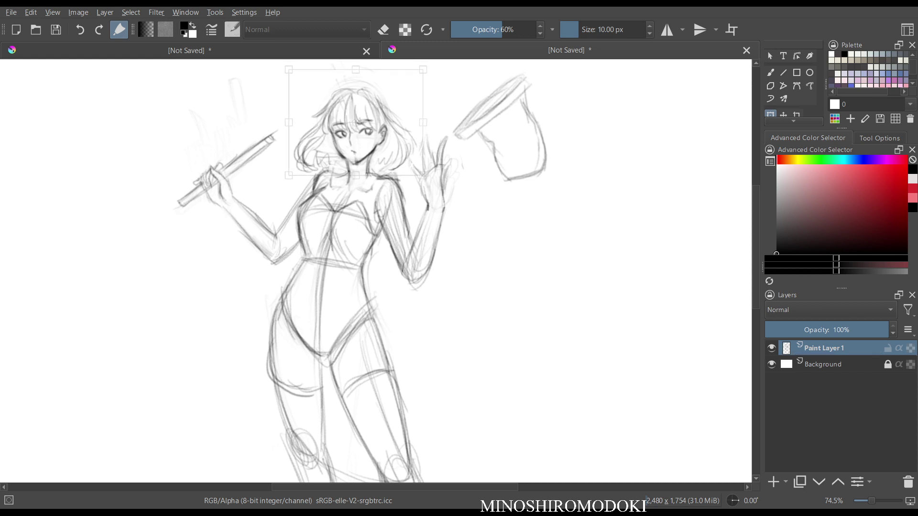
pyautogui.press('Return')
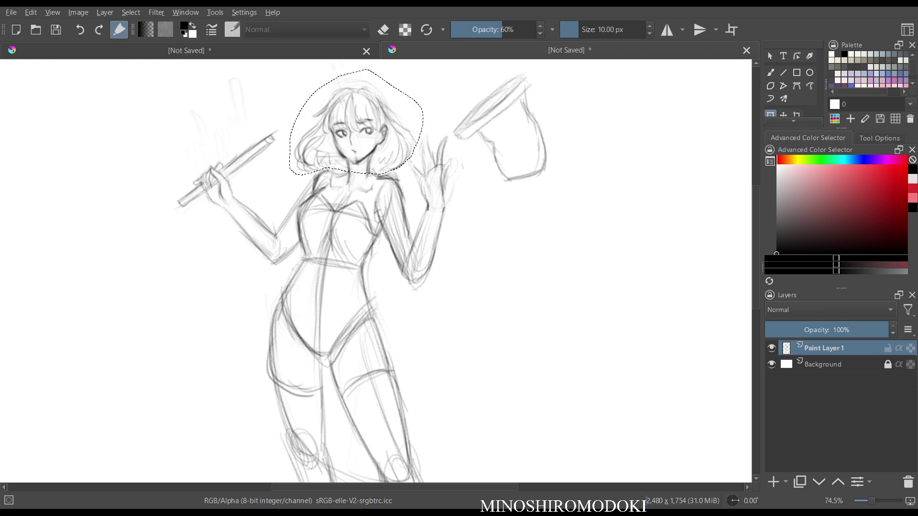
pyautogui.press('b')
# - Fade the hair and fringe lines with Eraser Soft, enlarging the eraser to 63 px
pyautogui.rightClick(337, 123)
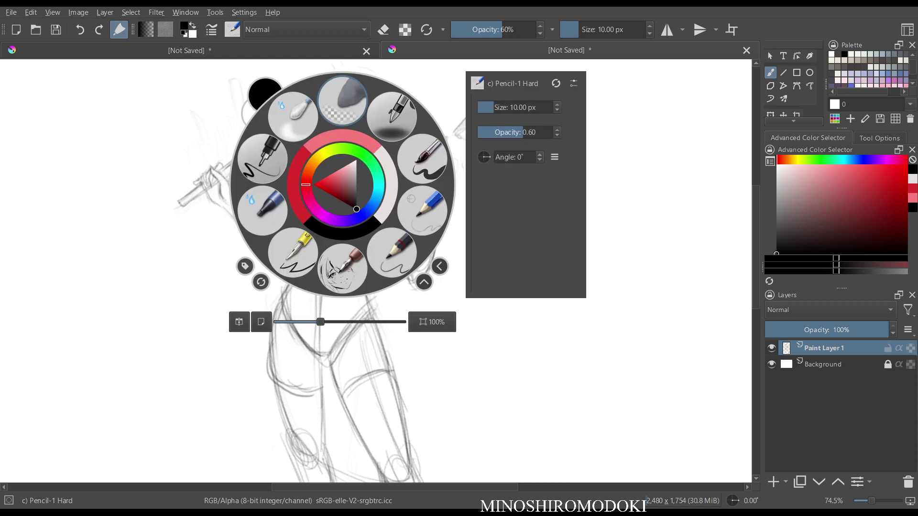
pyautogui.click(345, 101)
pyautogui.moveTo(316, 113)
pyautogui.mouseDown()
pyautogui.moveTo(314, 145)
pyautogui.moveTo(306, 142)
pyautogui.moveTo(305, 170)
pyautogui.moveTo(329, 103)
pyautogui.moveTo(340, 99)
pyautogui.moveTo(347, 120)
pyautogui.moveTo(354, 90)
pyautogui.moveTo(367, 95)
pyautogui.moveTo(367, 116)
pyautogui.moveTo(381, 106)
pyautogui.moveTo(402, 149)
pyautogui.mouseUp()
pyautogui.press(']')
pyautogui.press(']')
pyautogui.press(']')
pyautogui.press(']')
pyautogui.press(']')
pyautogui.press(']')
pyautogui.press(']')
pyautogui.press(']')
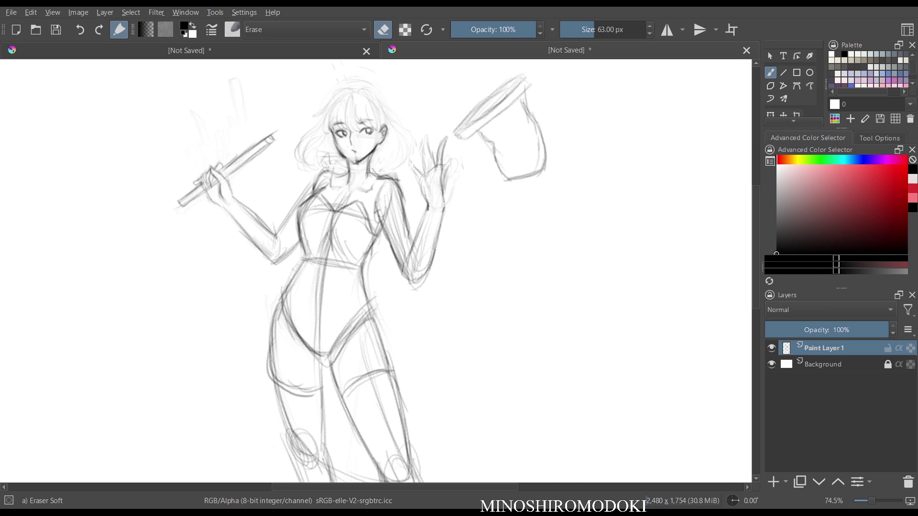
pyautogui.press('m')
pyautogui.press('m')
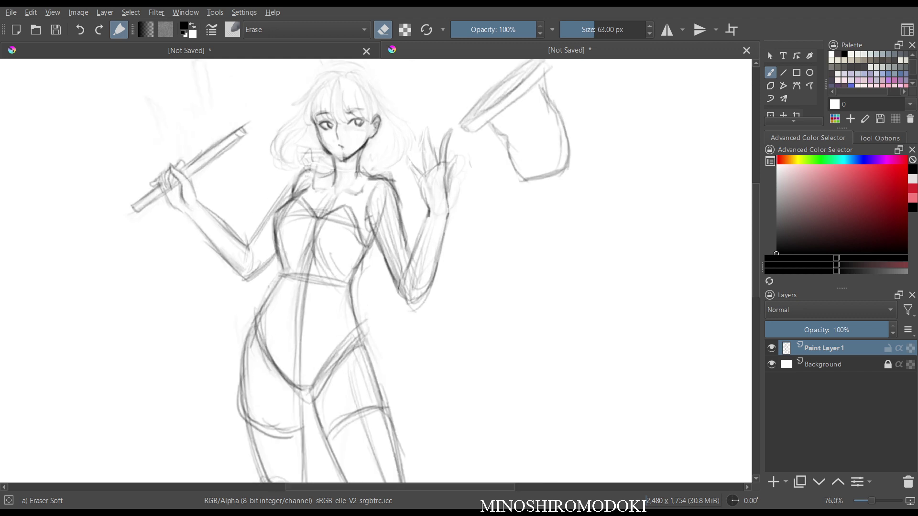
# - Lighten the lower face, the wand-side hair and the eye on the raised-hand side with Eraser Soft
pyautogui.scroll(3, 534, 102)
pyautogui.rightClick(341, 270)
pyautogui.click(333, 180)
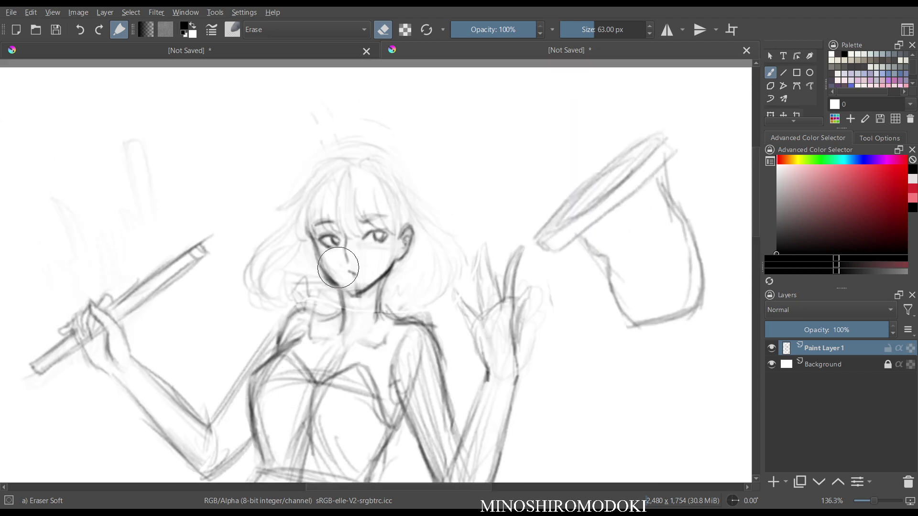
pyautogui.moveTo(339, 268)
pyautogui.mouseDown()
pyautogui.moveTo(350, 299)
pyautogui.moveTo(365, 280)
pyautogui.moveTo(352, 270)
pyautogui.mouseUp()
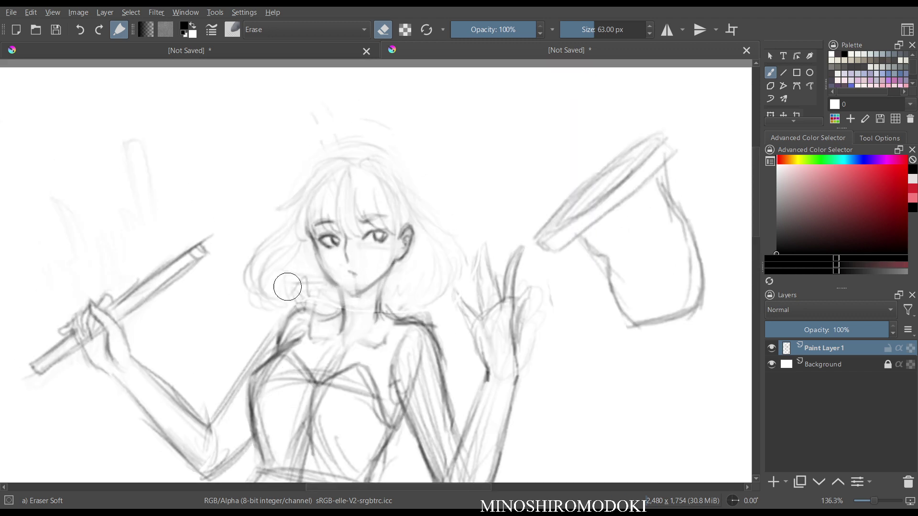
pyautogui.moveTo(265, 233)
pyautogui.mouseDown()
pyautogui.moveTo(335, 152)
pyautogui.moveTo(384, 132)
pyautogui.moveTo(426, 191)
pyautogui.moveTo(433, 289)
pyautogui.moveTo(420, 267)
pyautogui.moveTo(377, 303)
pyautogui.mouseUp()
pyautogui.rightClick(354, 285)
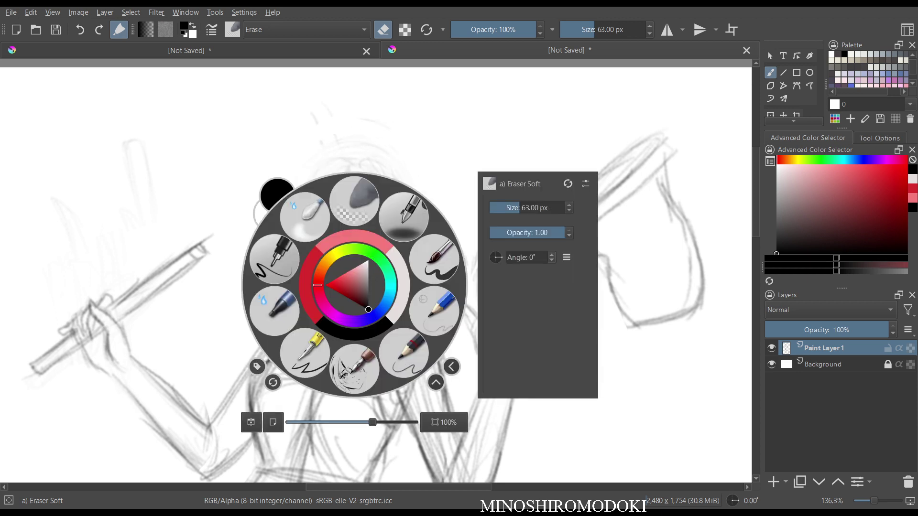
pyautogui.click(354, 201)
pyautogui.moveTo(388, 240)
pyautogui.mouseDown()
pyautogui.moveTo(371, 235)
pyautogui.moveTo(383, 236)
pyautogui.moveTo(389, 213)
pyautogui.moveTo(380, 215)
pyautogui.mouseUp()
# - Draw a closed, winking eye and a furrowed eyebrow on the raised-hand side with Pencil-1 Hard
pyautogui.scroll(5, 429, 210)
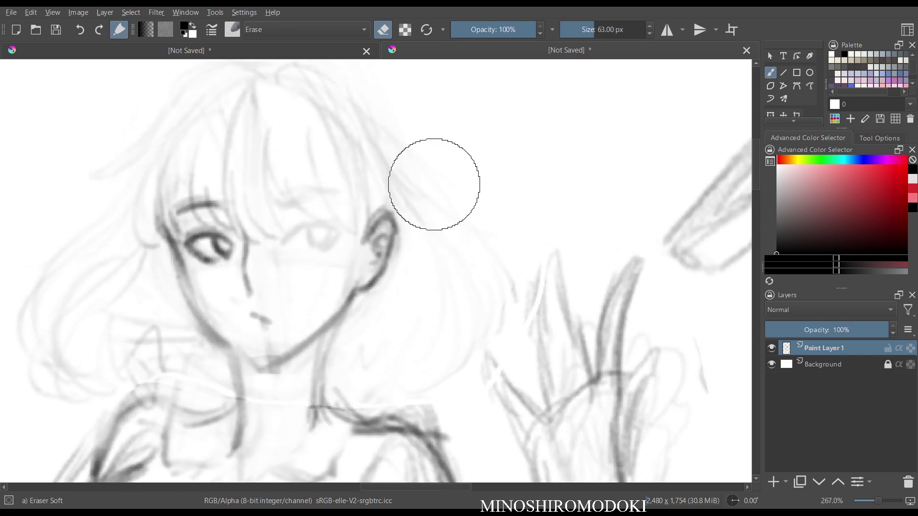
pyautogui.rightClick(432, 203)
pyautogui.click(512, 229)
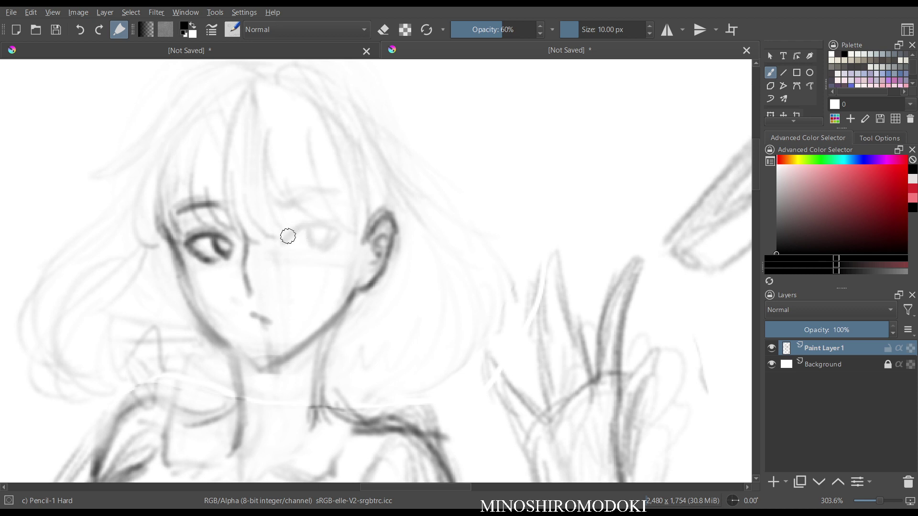
pyautogui.moveTo(289, 236)
pyautogui.mouseDown()
pyautogui.moveTo(337, 228)
pyautogui.moveTo(310, 237)
pyautogui.moveTo(330, 233)
pyautogui.mouseUp()
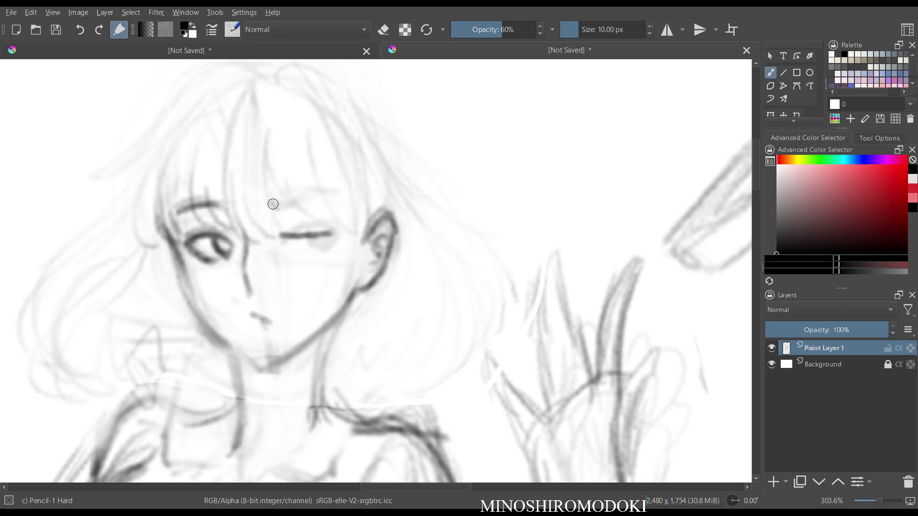
pyautogui.moveTo(273, 204); pyautogui.dragTo(324, 197)
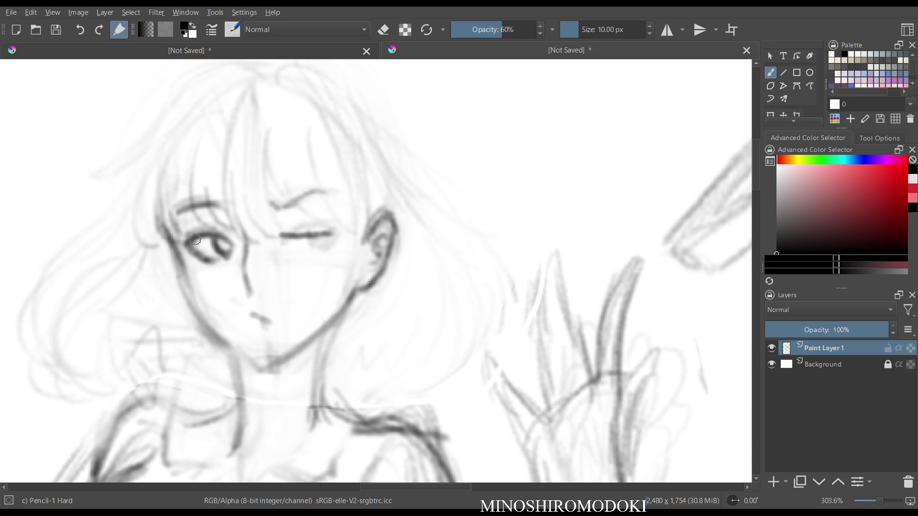
pyautogui.press('m')
pyautogui.press('m')
pyautogui.press('m')
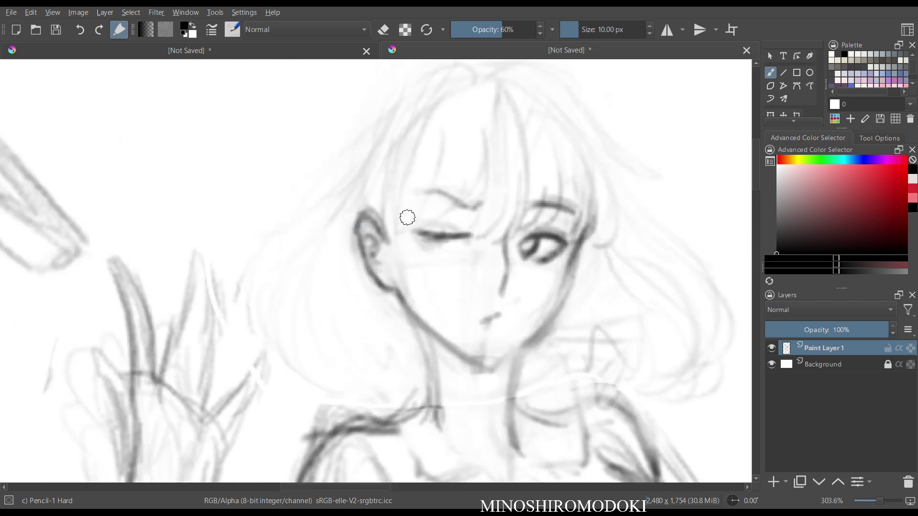
pyautogui.press('m')
pyautogui.moveTo(491, 190); pyautogui.dragTo(475, 208)
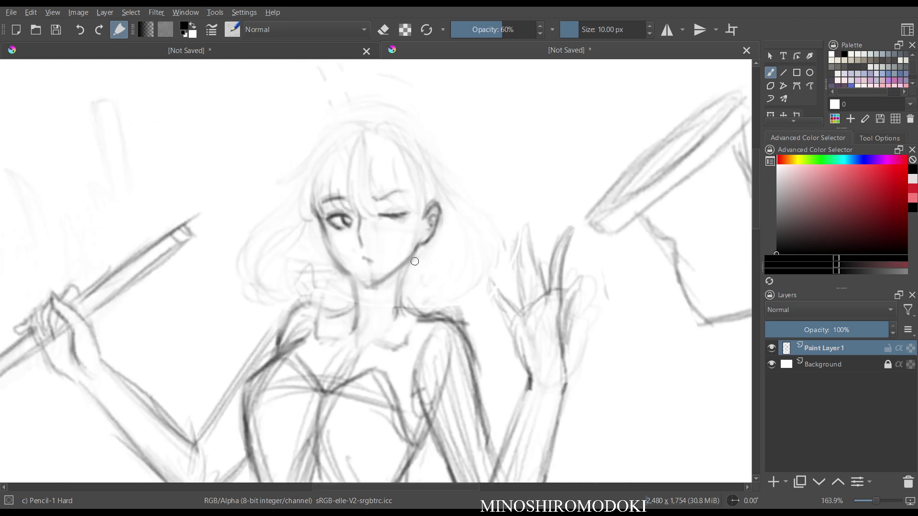
# - Darken the jaw outline and redraw both sides of the neck into the shoulders
pyautogui.moveTo(416, 240); pyautogui.dragTo(368, 285)
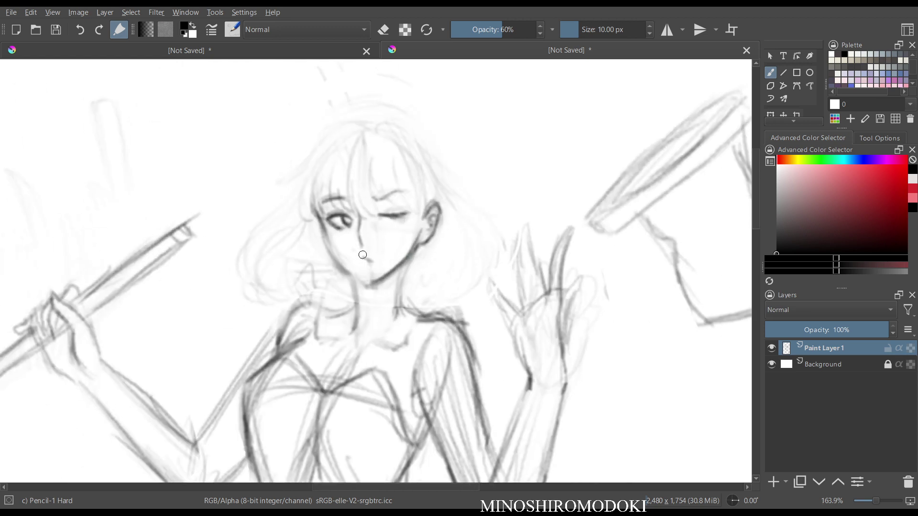
pyautogui.moveTo(325, 233)
pyautogui.mouseDown()
pyautogui.moveTo(368, 291)
pyautogui.moveTo(356, 324)
pyautogui.mouseUp()
pyautogui.moveTo(354, 293); pyautogui.dragTo(326, 312)
pyautogui.moveTo(408, 270)
pyautogui.mouseDown()
pyautogui.moveTo(398, 310)
pyautogui.moveTo(456, 321)
pyautogui.mouseUp()
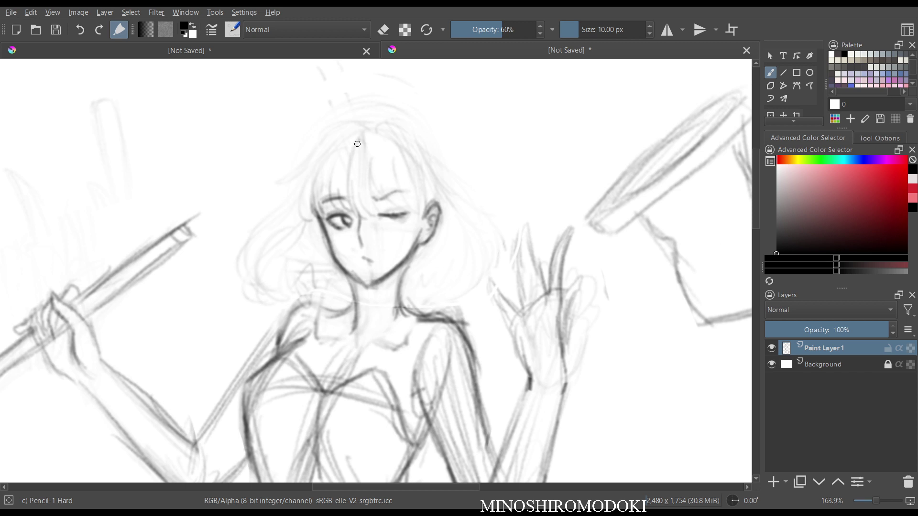
# - Redraw the fringe strands from the parting and the hair falling over the ear on the raised-hand side
pyautogui.moveTo(357, 144)
pyautogui.mouseDown()
pyautogui.moveTo(361, 217)
pyautogui.moveTo(356, 197)
pyautogui.moveTo(374, 196)
pyautogui.moveTo(372, 160)
pyautogui.moveTo(378, 213)
pyautogui.mouseUp()
pyautogui.moveTo(371, 165)
pyautogui.mouseDown()
pyautogui.moveTo(379, 203)
pyautogui.moveTo(415, 191)
pyautogui.moveTo(414, 213)
pyautogui.mouseUp()
pyautogui.moveTo(412, 171); pyautogui.dragTo(424, 226)
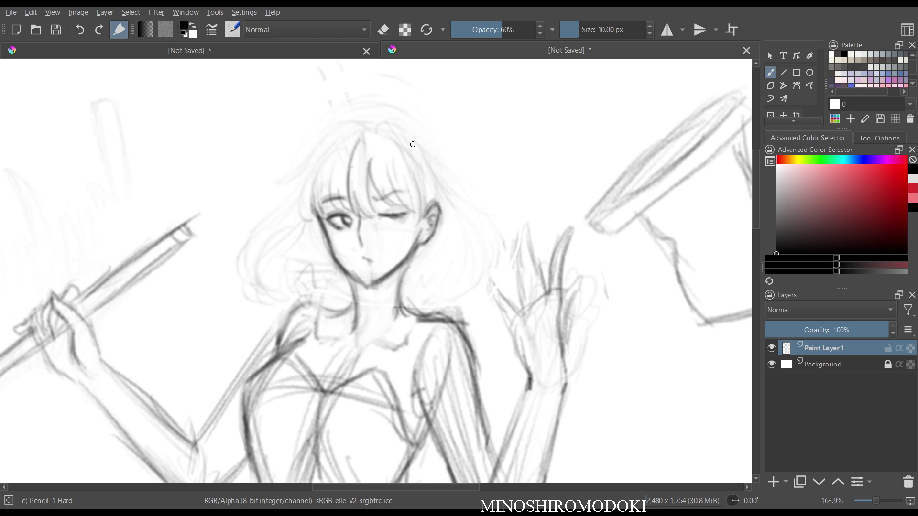
pyautogui.moveTo(413, 144)
pyautogui.mouseDown()
pyautogui.moveTo(429, 200)
pyautogui.moveTo(424, 145)
pyautogui.moveTo(432, 200)
pyautogui.mouseUp()
pyautogui.moveTo(434, 157); pyautogui.dragTo(442, 215)
pyautogui.moveTo(444, 175)
pyautogui.mouseDown()
pyautogui.moveTo(434, 259)
pyautogui.moveTo(442, 241)
pyautogui.mouseUp()
# - Lighten the mouth line with the pencil brush in erase mode, and switch back to drawing
pyautogui.press('e')
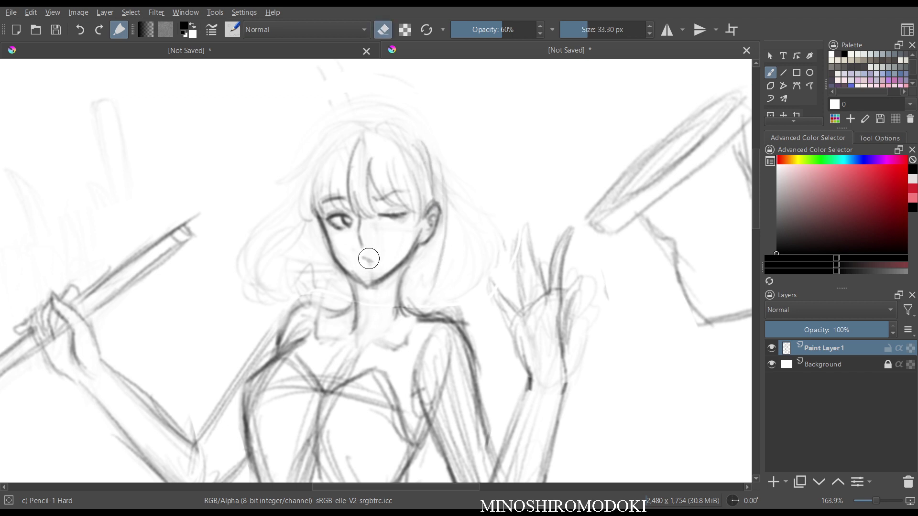
pyautogui.press('m')
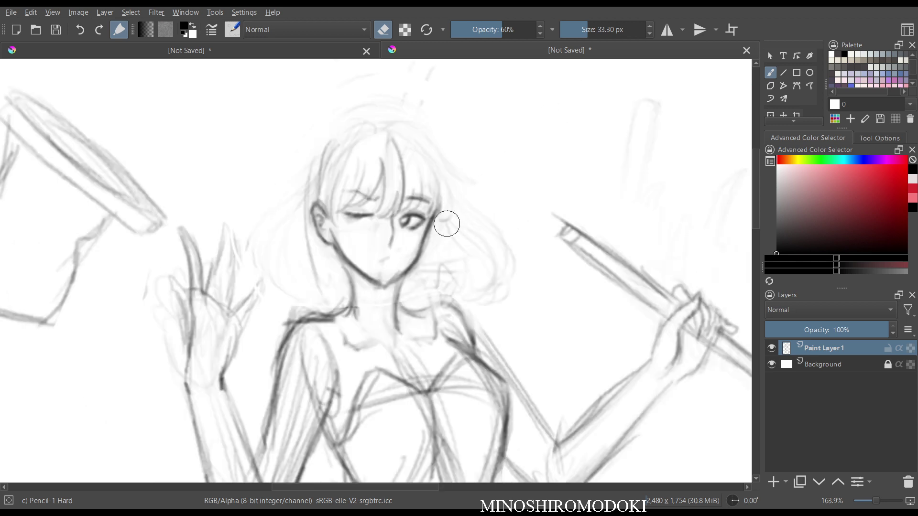
pyautogui.press('m')
pyautogui.press('e')
pyautogui.scroll(2, 449, 198)
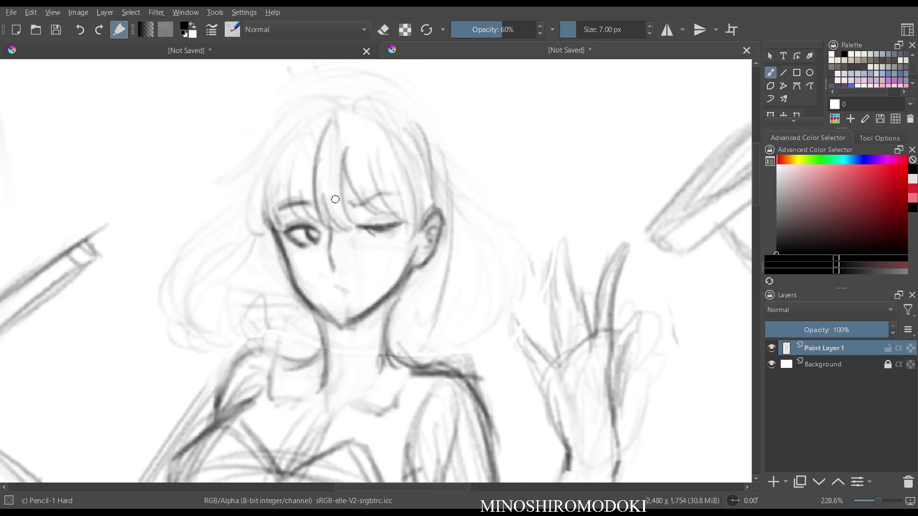
# - Darken the furrowed eyebrow and add fringe strands over the open eye with a 7 px pencil
pyautogui.moveTo(353, 202); pyautogui.dragTo(383, 195)
pyautogui.moveTo(298, 148); pyautogui.dragTo(286, 201)
pyautogui.moveTo(298, 191); pyautogui.dragTo(311, 203)
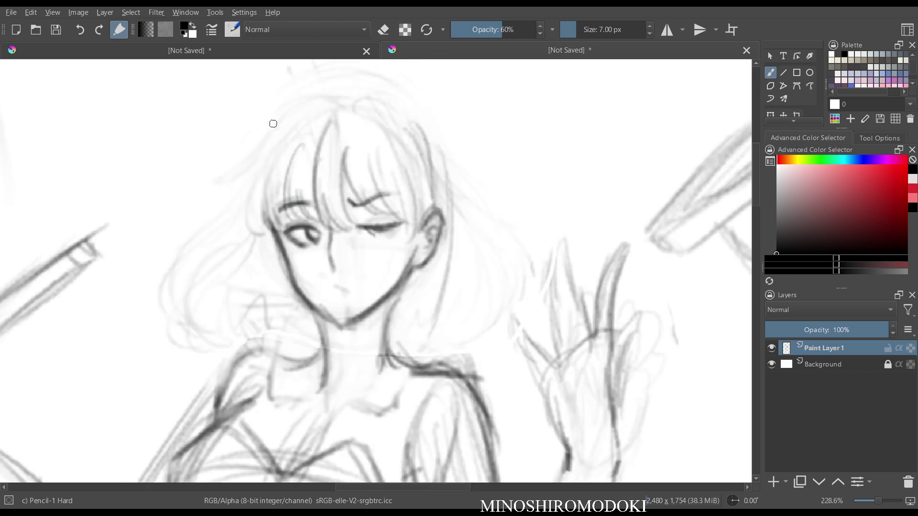
# - Outline the flicked strand and the outer flared lock of the wand-side hair
pyautogui.moveTo(273, 123); pyautogui.dragTo(219, 182)
pyautogui.moveTo(271, 142)
pyautogui.mouseDown()
pyautogui.moveTo(221, 180)
pyautogui.moveTo(269, 229)
pyautogui.moveTo(181, 254)
pyautogui.mouseUp()
pyautogui.moveTo(235, 228); pyautogui.dragTo(191, 330)
pyautogui.moveTo(210, 259); pyautogui.dragTo(173, 335)
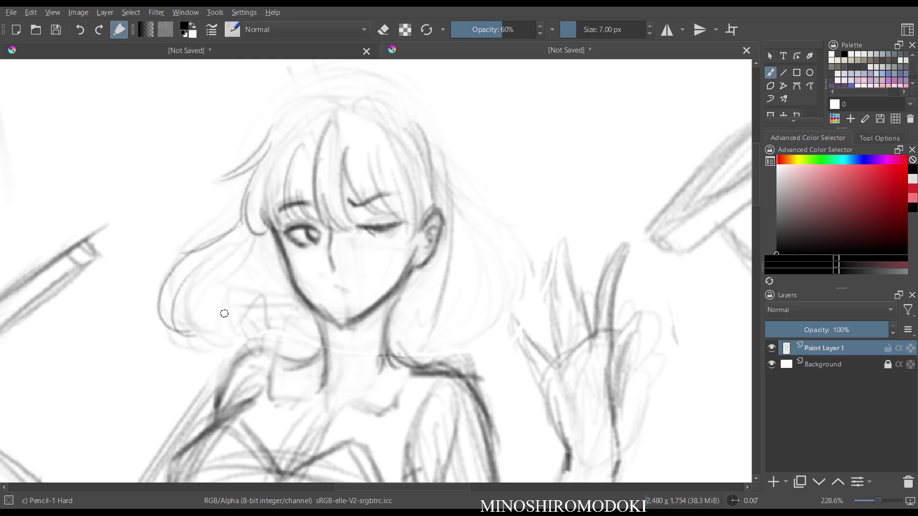
# - Draw long strands behind the ear on the raised-hand side, curving inward to the base of the neck
pyautogui.moveTo(423, 127)
pyautogui.mouseDown()
pyautogui.moveTo(436, 233)
pyautogui.moveTo(412, 331)
pyautogui.mouseUp()
pyautogui.moveTo(450, 160)
pyautogui.mouseDown()
pyautogui.moveTo(447, 282)
pyautogui.moveTo(395, 355)
pyautogui.mouseUp()
pyautogui.moveTo(441, 303); pyautogui.dragTo(396, 353)
# - Thicken the curled wand-side lock and sketch the jagged hair ends between it and the neck
pyautogui.moveTo(253, 236)
pyautogui.mouseDown()
pyautogui.moveTo(197, 274)
pyautogui.moveTo(210, 331)
pyautogui.mouseUp()
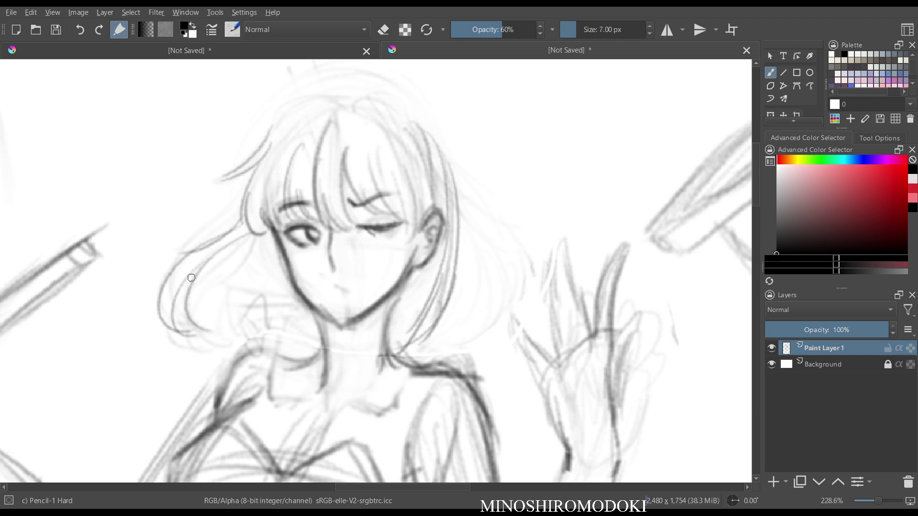
pyautogui.moveTo(188, 270); pyautogui.dragTo(213, 341)
pyautogui.moveTo(187, 257); pyautogui.dragTo(223, 345)
pyautogui.moveTo(184, 285); pyautogui.dragTo(224, 337)
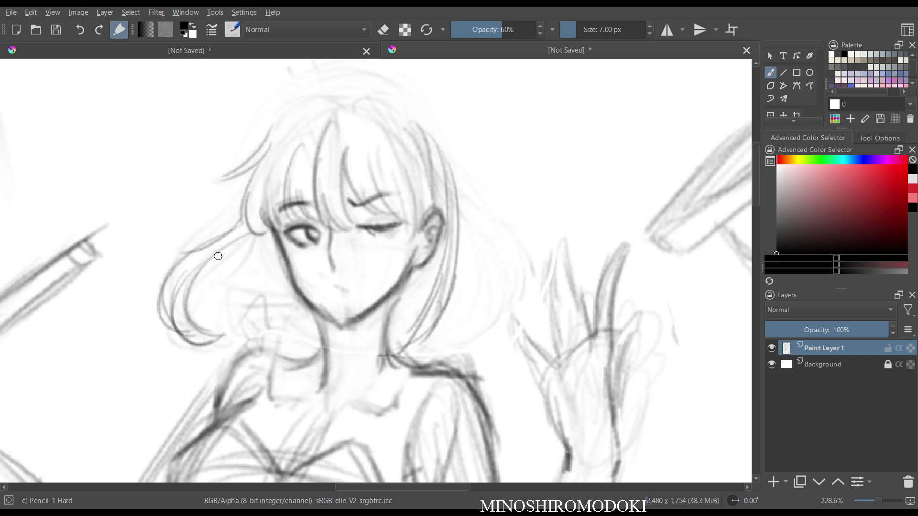
pyautogui.moveTo(217, 257)
pyautogui.mouseDown()
pyautogui.moveTo(226, 330)
pyautogui.moveTo(238, 334)
pyautogui.mouseUp()
pyautogui.moveTo(239, 333); pyautogui.dragTo(287, 331)
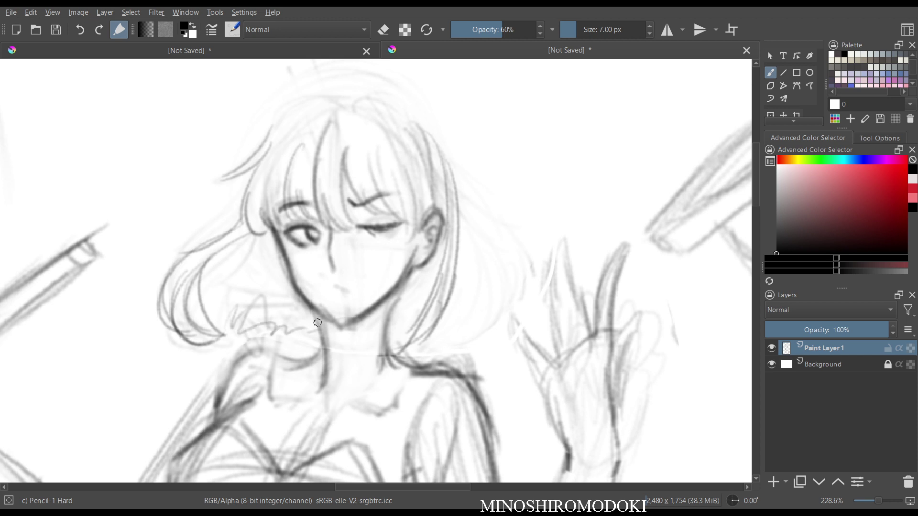
pyautogui.moveTo(269, 257); pyautogui.dragTo(228, 342)
pyautogui.moveTo(238, 340)
pyautogui.mouseDown()
pyautogui.moveTo(285, 319)
pyautogui.moveTo(302, 330)
pyautogui.mouseUp()
# - Outline the crown of the hair from the wand side over the top and down the raised-hand side
pyautogui.press('m')
pyautogui.press('m')
pyautogui.moveTo(271, 136); pyautogui.dragTo(343, 99)
pyautogui.moveTo(342, 98); pyautogui.dragTo(402, 98)
pyautogui.moveTo(398, 101); pyautogui.dragTo(455, 182)
pyautogui.press('m')
pyautogui.press('m')
pyautogui.scroll(-5, 516, 192)
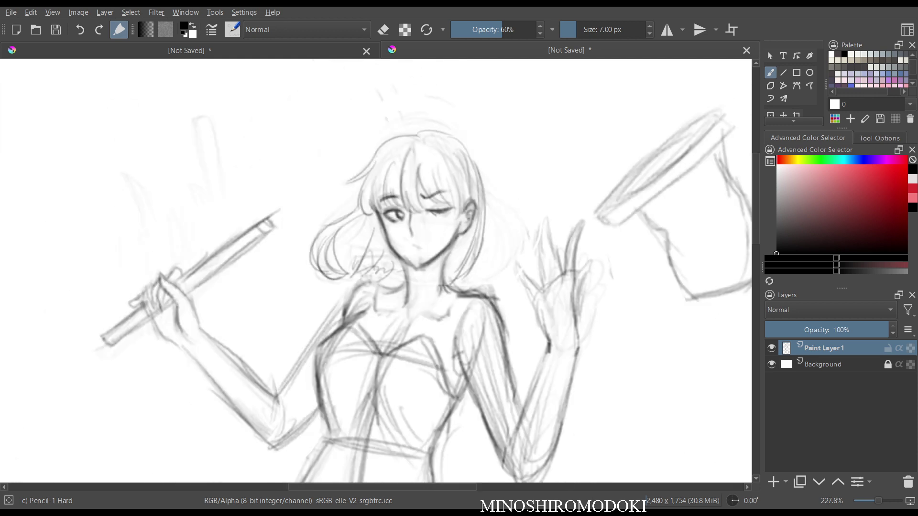
# - Check the figure in mirrored view and redraw the mouth as a slight smile
pyautogui.scroll(1, 516, 192)
pyautogui.moveTo(553, 293); pyautogui.dragTo(488, 264)
pyautogui.press('m')
pyautogui.press('m')
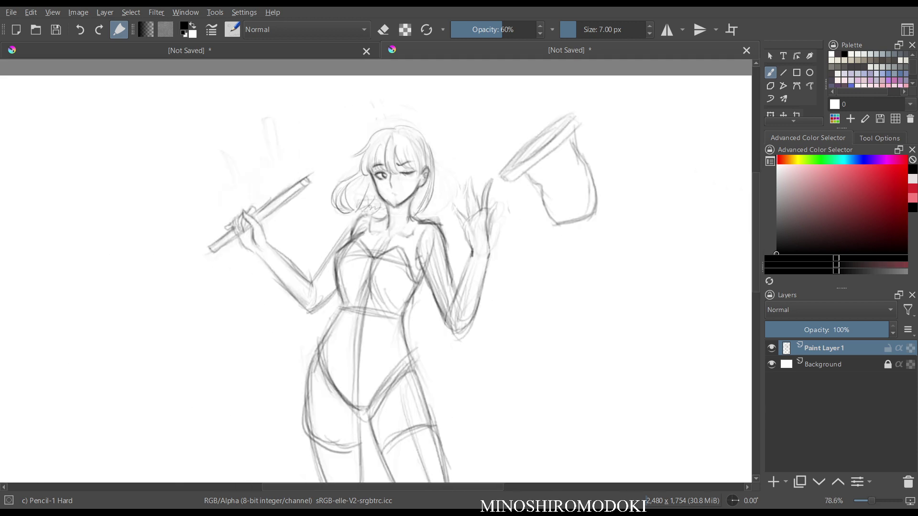
pyautogui.press('m')
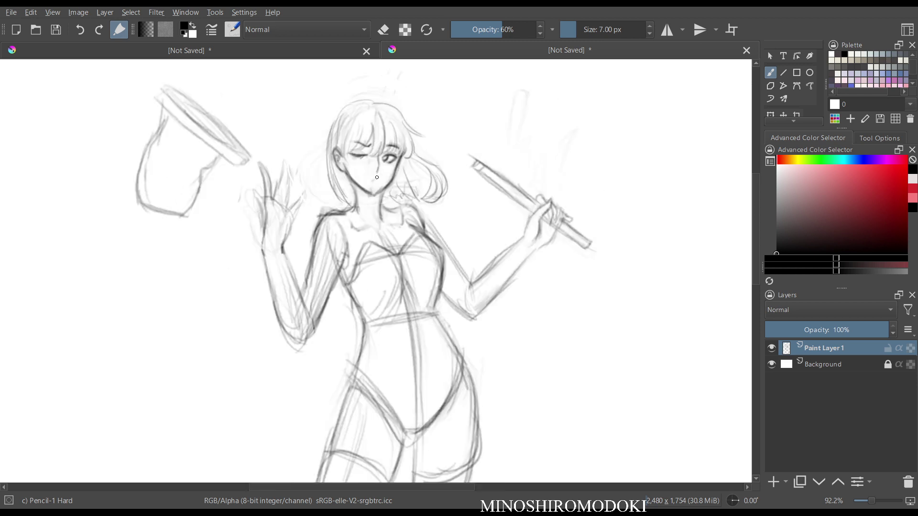
pyautogui.press('m')
pyautogui.scroll(3, 384, 137)
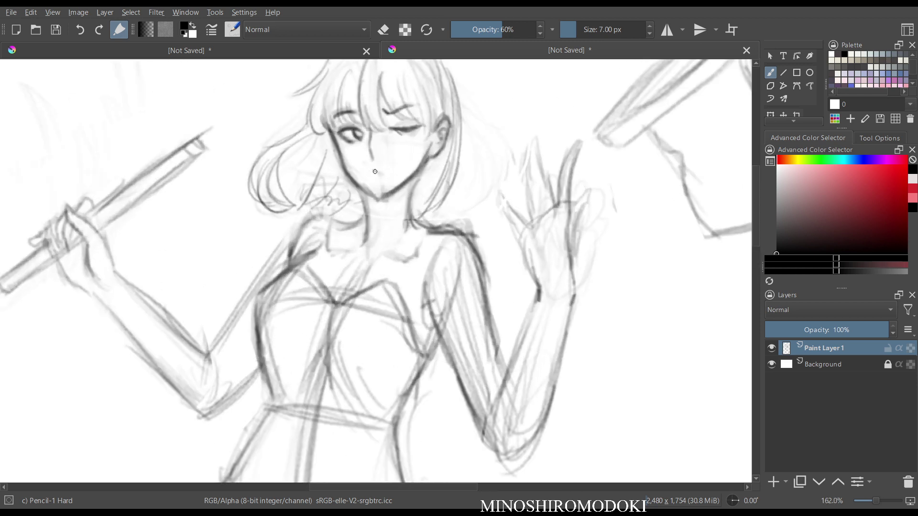
pyautogui.press('m')
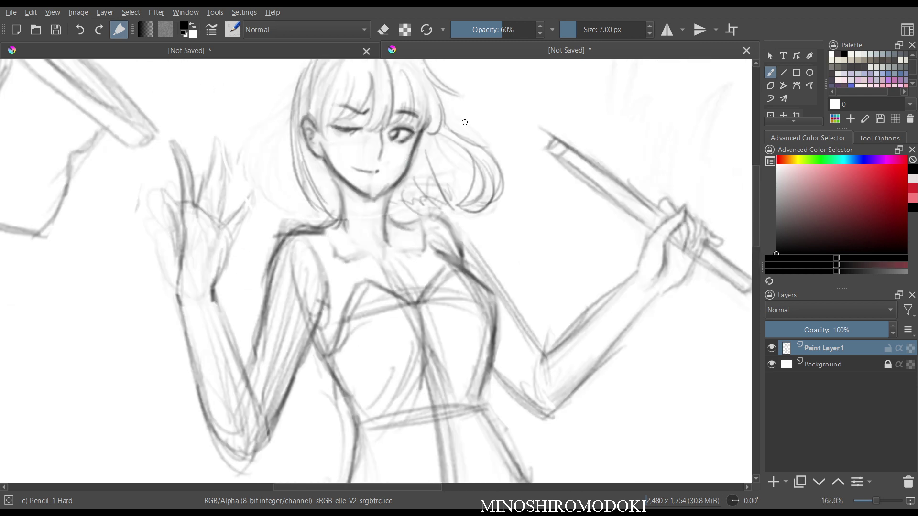
pyautogui.press('m')
pyautogui.press('m')
pyautogui.press('m')
pyautogui.scroll(2, 421, 109)
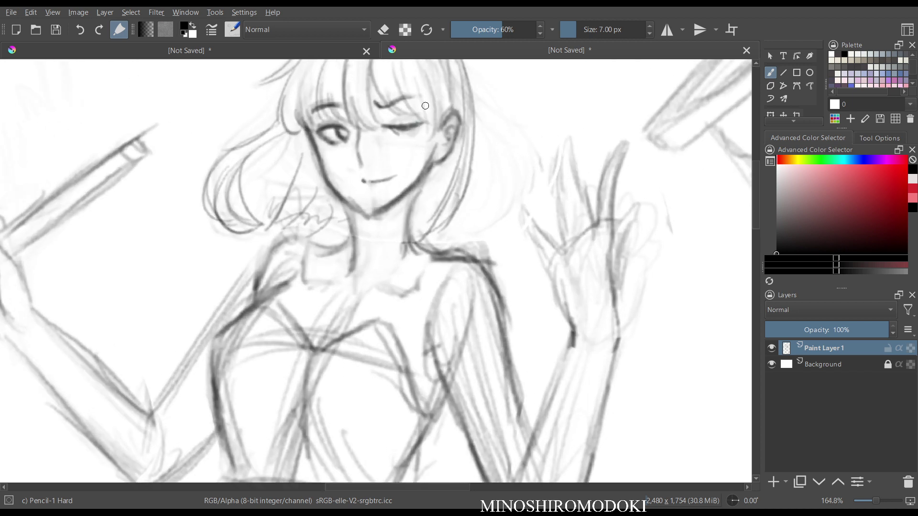
# - Erase the winking eye and its angled eyebrow with the Eraser Soft brush
pyautogui.moveTo(422, 107); pyautogui.dragTo(382, 205)
pyautogui.rightClick(392, 201)
pyautogui.click(392, 116)
pyautogui.moveTo(371, 239)
pyautogui.mouseDown()
pyautogui.moveTo(356, 211)
pyautogui.moveTo(372, 235)
pyautogui.moveTo(359, 232)
pyautogui.moveTo(372, 234)
pyautogui.moveTo(361, 218)
pyautogui.moveTo(371, 211)
pyautogui.moveTo(367, 233)
pyautogui.mouseUp()
pyautogui.press('m')
pyautogui.press('m')
pyautogui.scroll(3, 393, 163)
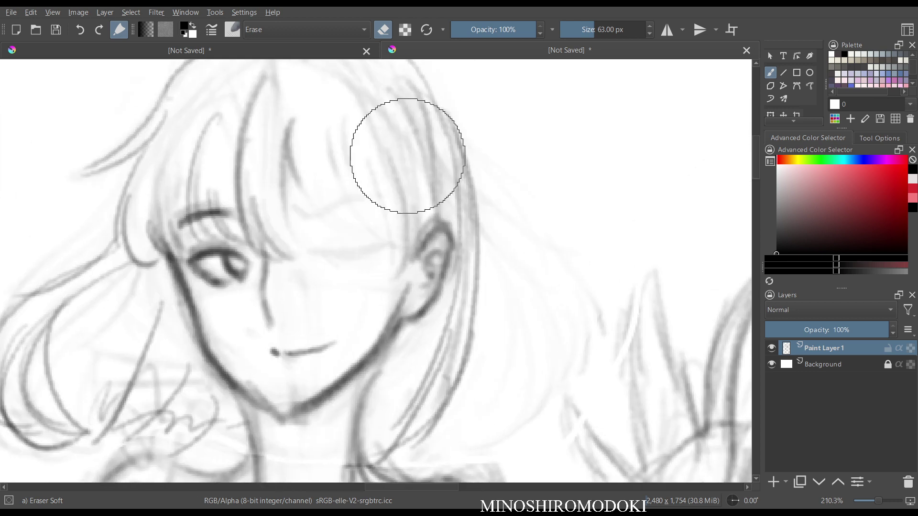
# - Redraw the winking eye with Pencil-1 Hard as a nearly flat closed lid with a faint crease above it
pyautogui.rightClick(338, 221)
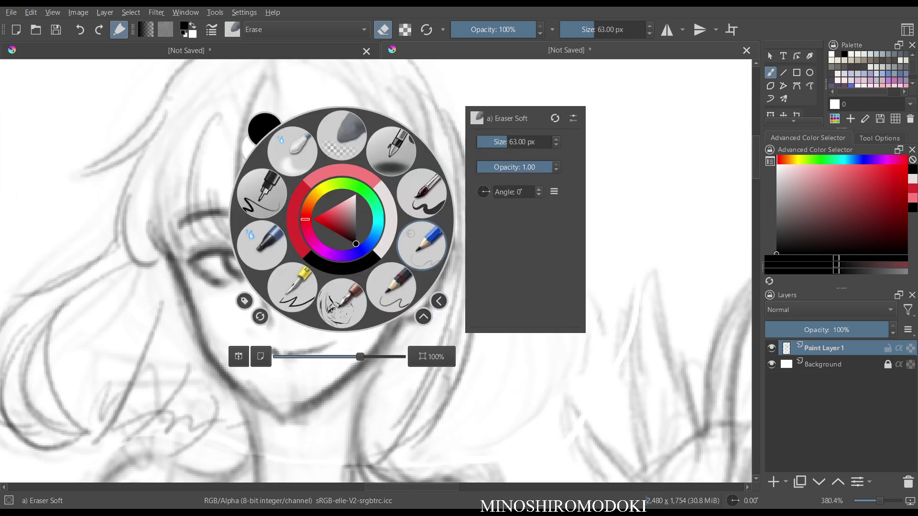
pyautogui.click(421, 201)
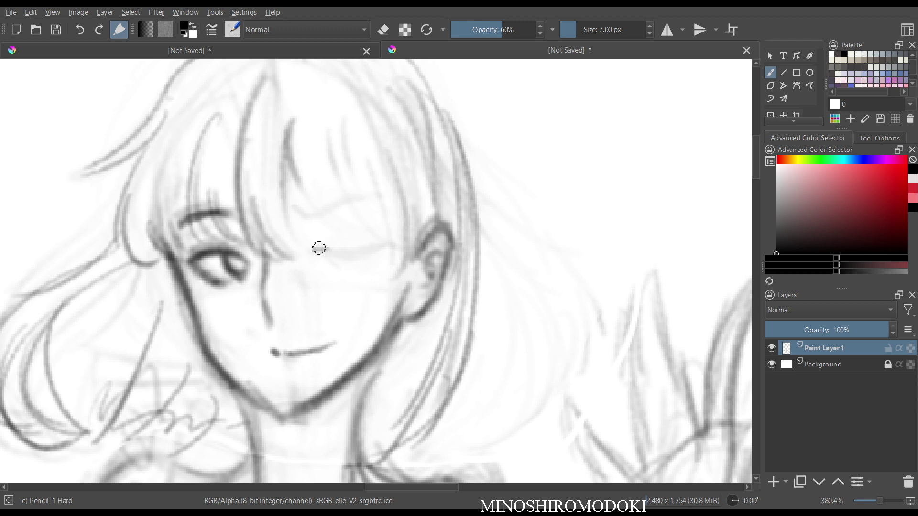
pyautogui.moveTo(314, 250)
pyautogui.mouseDown()
pyautogui.moveTo(340, 238)
pyautogui.moveTo(340, 250)
pyautogui.moveTo(365, 245)
pyautogui.moveTo(334, 250)
pyautogui.moveTo(379, 246)
pyautogui.mouseUp()
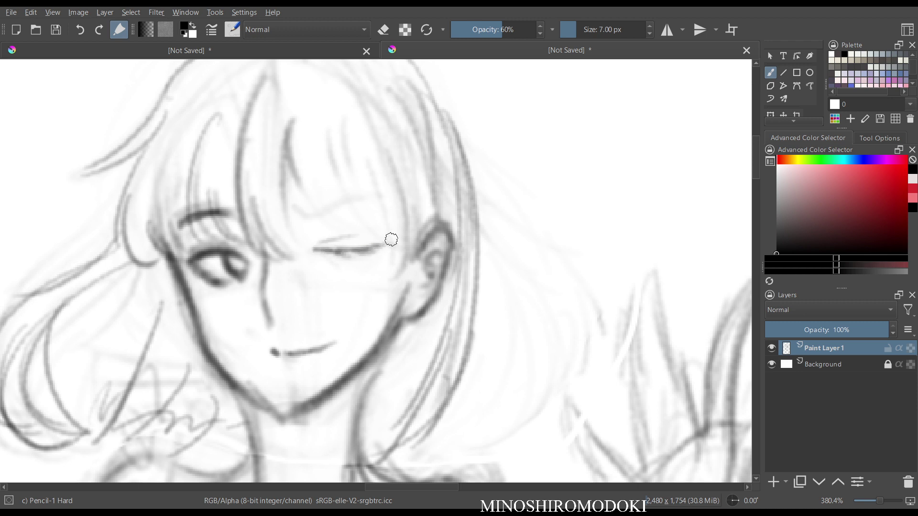
pyautogui.press('m')
pyautogui.press('m')
# - Clean the brow area and draw a smooth, gently arched eyebrow above the winking eye
pyautogui.press('e')
pyautogui.moveTo(357, 203)
pyautogui.mouseDown()
pyautogui.moveTo(343, 207)
pyautogui.moveTo(367, 204)
pyautogui.mouseUp()
pyautogui.press('e')
pyautogui.moveTo(308, 203); pyautogui.dragTo(378, 203)
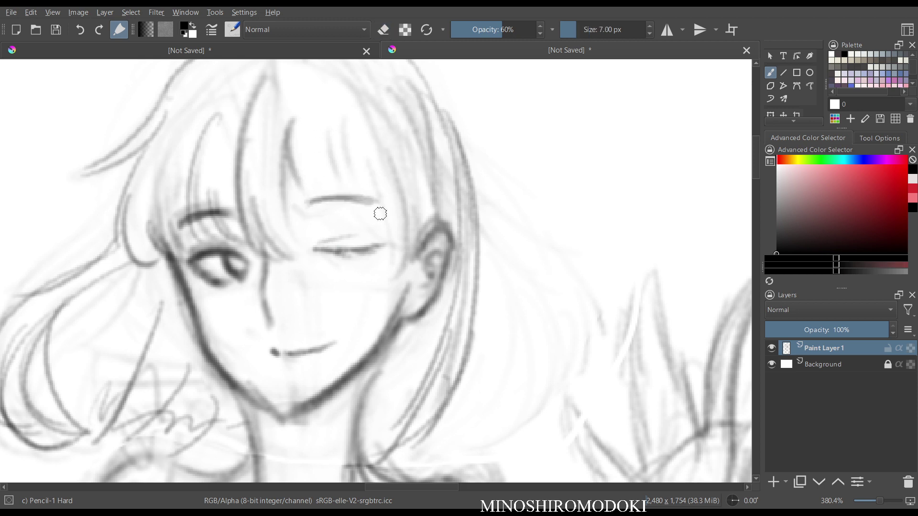
# - Lighten the mouth line and darken the closed lid of the winking eye
pyautogui.press('e')
pyautogui.moveTo(309, 345)
pyautogui.mouseDown()
pyautogui.moveTo(285, 364)
pyautogui.moveTo(300, 340)
pyautogui.mouseUp()
pyautogui.press('m')
pyautogui.press('m')
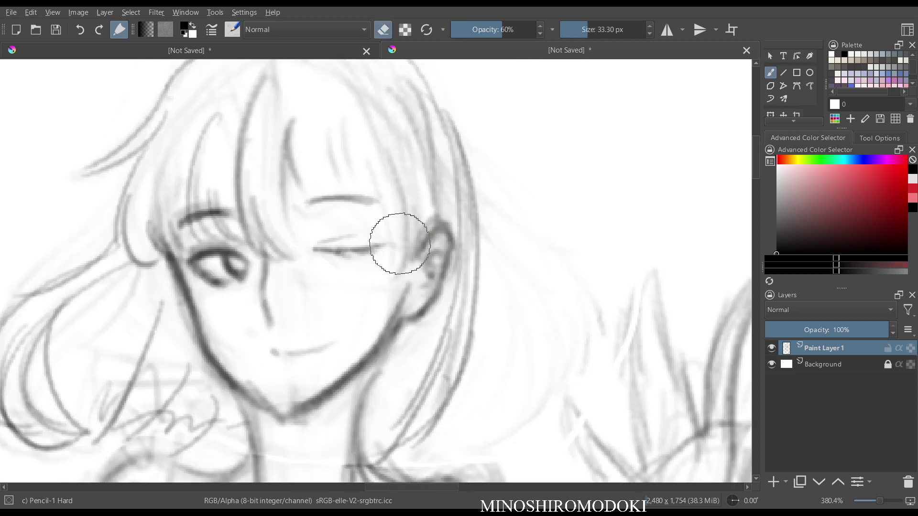
pyautogui.press('e')
pyautogui.moveTo(321, 250); pyautogui.dragTo(377, 239)
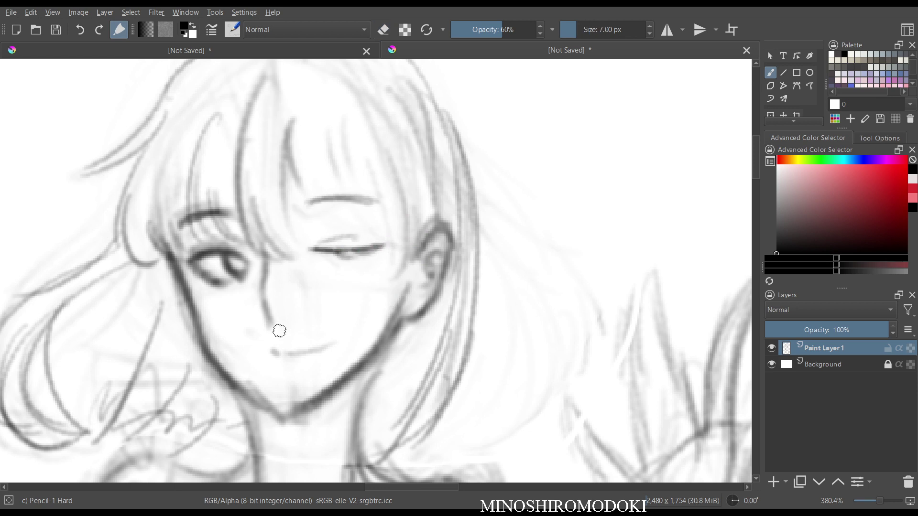
# - Fade out the smile and redraw the corner of the mouth just below the nose
pyautogui.press('e')
pyautogui.press('e')
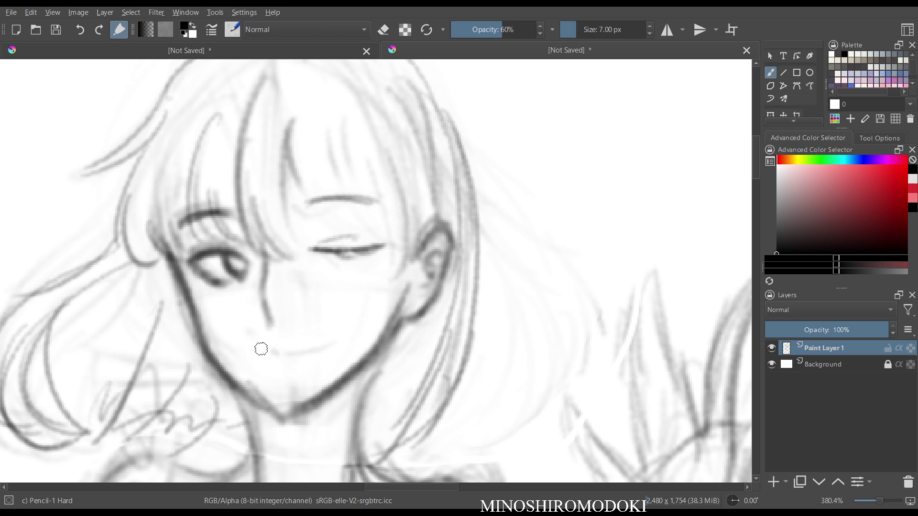
pyautogui.moveTo(275, 349); pyautogui.dragTo(291, 365)
pyautogui.press('m')
pyautogui.press('m')
# - Draw fringe strands falling over the forehead and brow on the winking-eye side
pyautogui.moveTo(295, 122); pyautogui.dragTo(320, 216)
pyautogui.moveTo(307, 172); pyautogui.dragTo(344, 233)
pyautogui.moveTo(331, 208); pyautogui.dragTo(366, 235)
pyautogui.moveTo(341, 151); pyautogui.dragTo(383, 268)
pyautogui.press('m')
pyautogui.press('m')
# - Reinforce the flicked wand-side strand and add pointed strands across the fringe down to the ear
pyautogui.moveTo(502, 184); pyautogui.dragTo(494, 264)
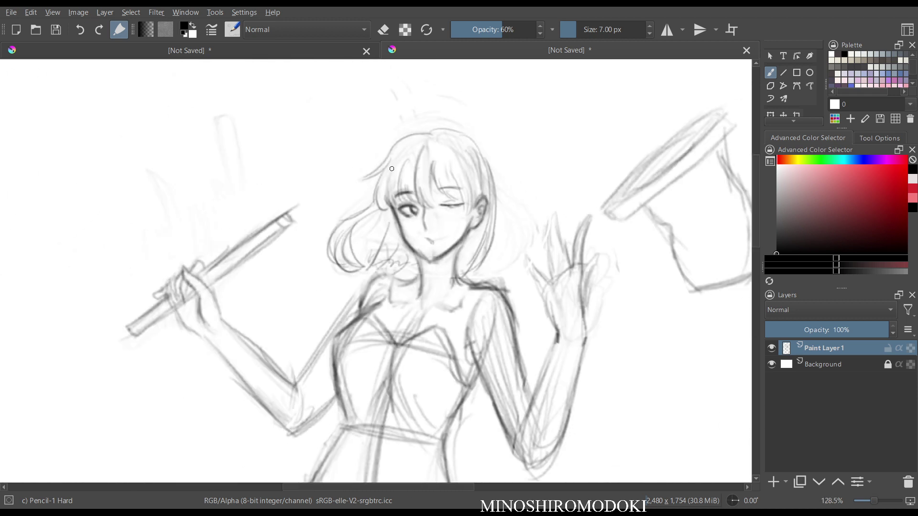
pyautogui.moveTo(483, 151); pyautogui.dragTo(471, 257)
pyautogui.press('m')
pyautogui.press('m')
pyautogui.scroll(3, 452, 223)
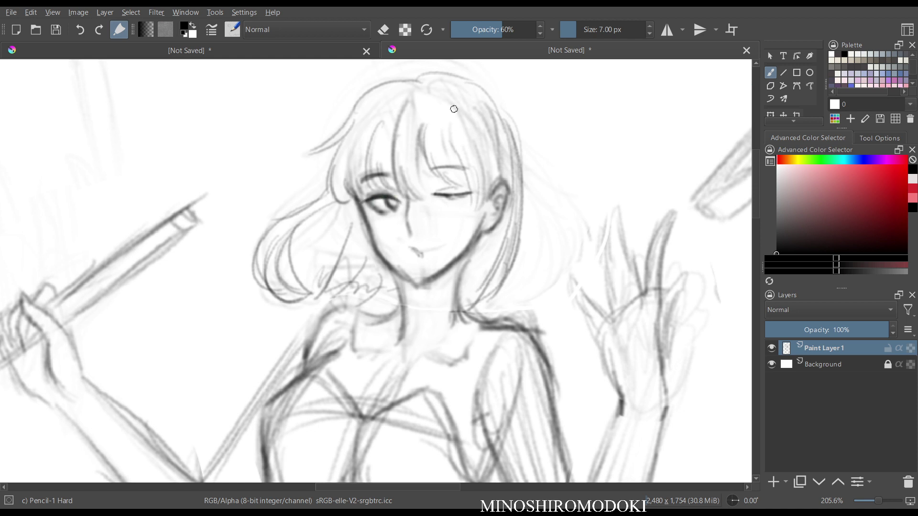
pyautogui.moveTo(353, 128)
pyautogui.mouseDown()
pyautogui.moveTo(304, 157)
pyautogui.moveTo(338, 202)
pyautogui.mouseUp()
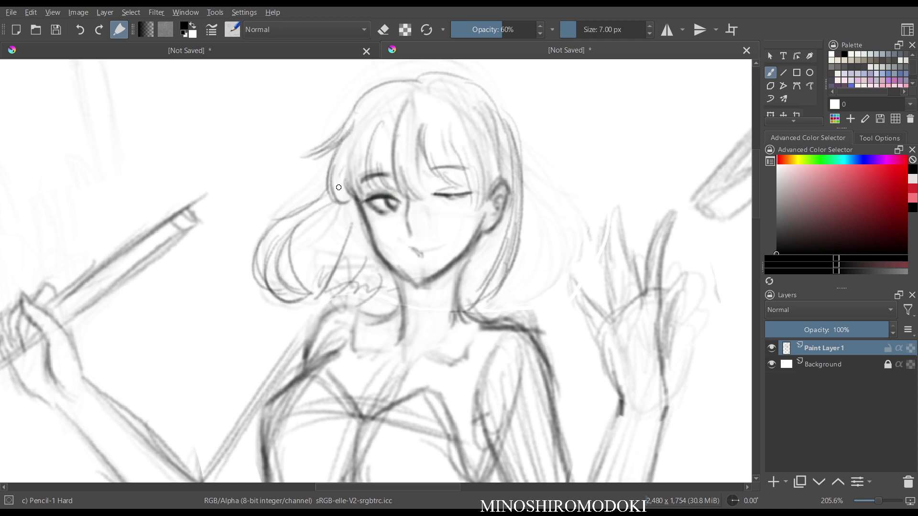
pyautogui.moveTo(378, 124)
pyautogui.mouseDown()
pyautogui.moveTo(378, 187)
pyautogui.moveTo(397, 173)
pyautogui.mouseUp()
pyautogui.moveTo(424, 133); pyautogui.dragTo(415, 196)
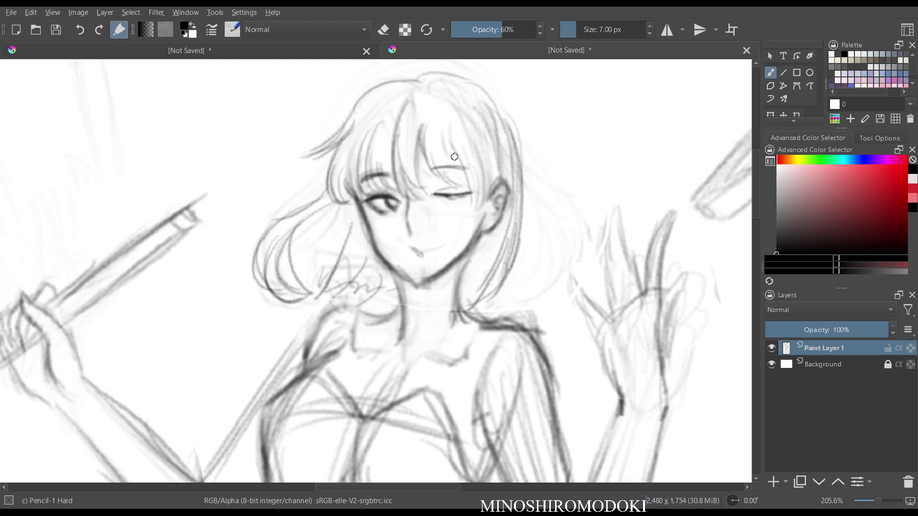
pyautogui.moveTo(462, 148)
pyautogui.mouseDown()
pyautogui.moveTo(435, 192)
pyautogui.moveTo(479, 218)
pyautogui.mouseUp()
pyautogui.moveTo(489, 160); pyautogui.dragTo(479, 216)
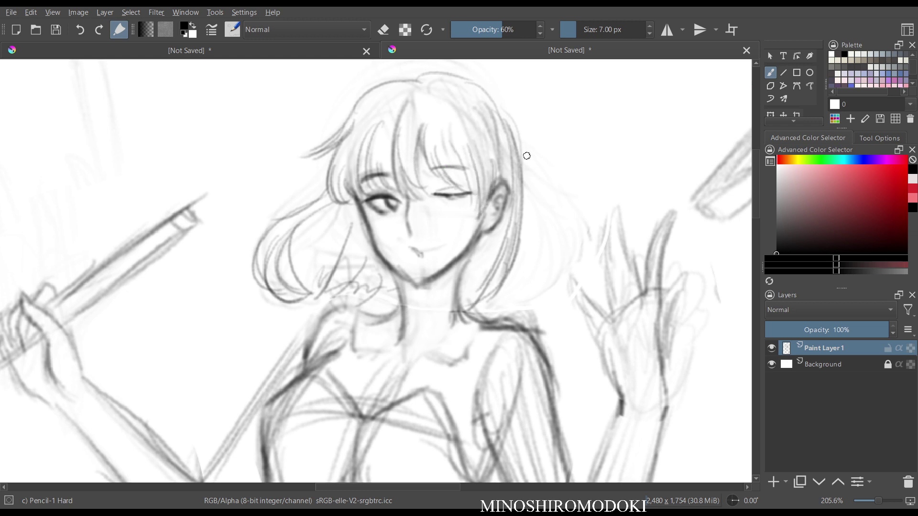
# - Fade the outer hair strands on the raised-hand side with the Eraser Soft brush
pyautogui.press('e')
pyautogui.rightClick(515, 128)
pyautogui.click(497, 101)
pyautogui.moveTo(518, 134)
pyautogui.mouseDown()
pyautogui.moveTo(515, 277)
pyautogui.moveTo(506, 254)
pyautogui.mouseUp()
pyautogui.moveTo(518, 108)
pyautogui.mouseDown()
pyautogui.moveTo(514, 149)
pyautogui.moveTo(504, 87)
pyautogui.mouseUp()
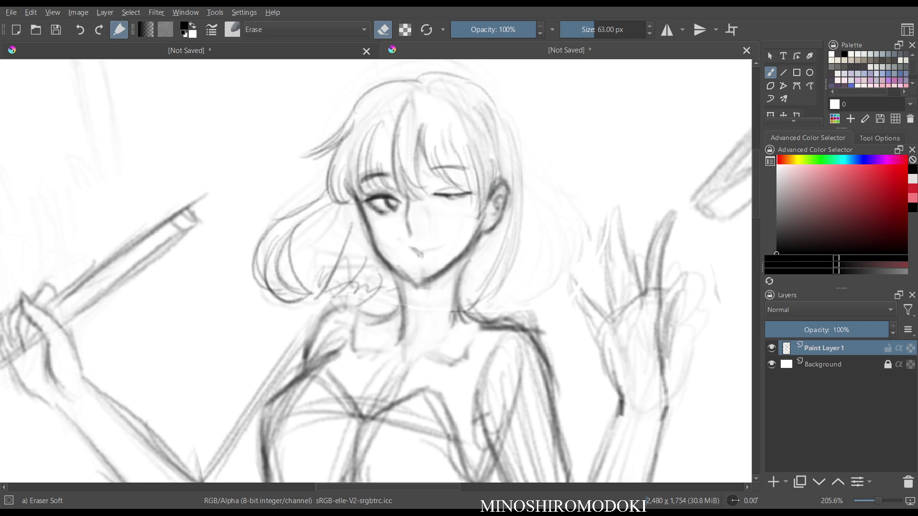
# - Redraw the raised-hand-side hair in pencil as long strands curving inward to pointed ends beside the neck
pyautogui.rightClick(495, 185)
pyautogui.click(576, 211)
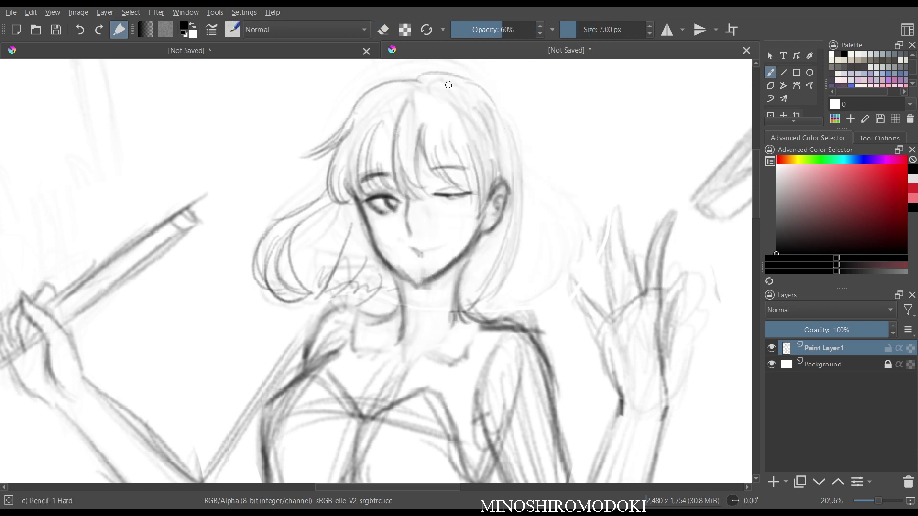
pyautogui.moveTo(508, 132); pyautogui.dragTo(518, 292)
pyautogui.moveTo(517, 228)
pyautogui.mouseDown()
pyautogui.moveTo(498, 322)
pyautogui.moveTo(489, 301)
pyautogui.mouseUp()
pyautogui.moveTo(510, 261); pyautogui.dragTo(483, 300)
pyautogui.moveTo(490, 278); pyautogui.dragTo(466, 302)
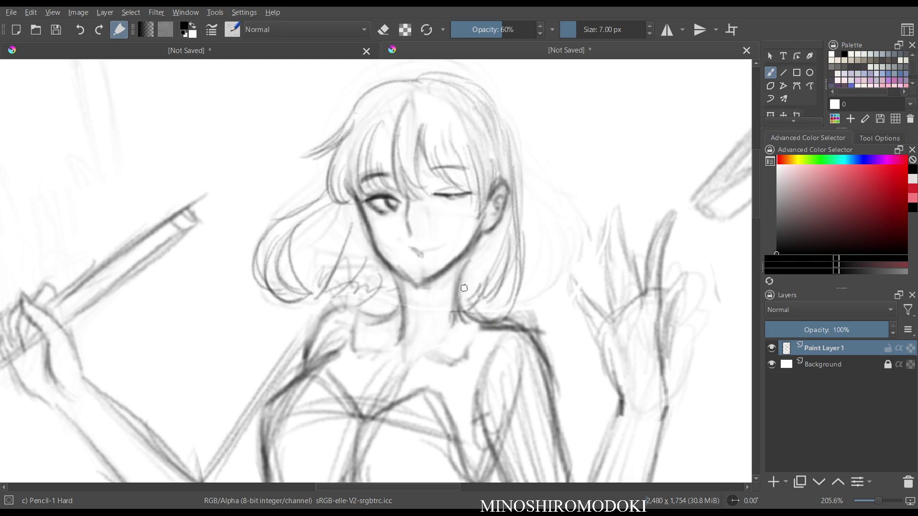
# - Fade the curled lock and scribbled ends of the wand-side hair with the Eraser Soft brush
pyautogui.press('e')
pyautogui.rightClick(291, 241)
pyautogui.click(297, 155)
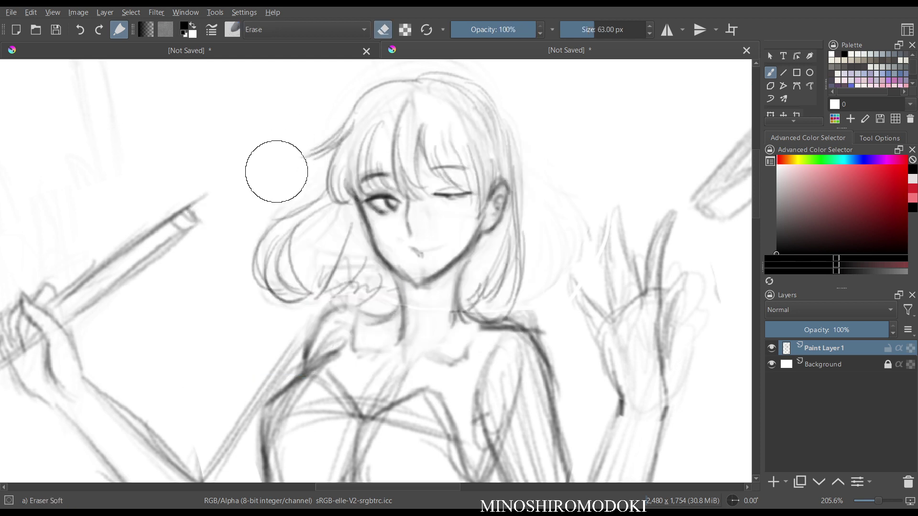
pyautogui.moveTo(297, 221)
pyautogui.mouseDown()
pyautogui.moveTo(278, 292)
pyautogui.moveTo(359, 287)
pyautogui.moveTo(275, 237)
pyautogui.moveTo(336, 233)
pyautogui.mouseUp()
# - Outline a narrower wand-side lock in pencil, sweeping from beside the face down to a curled tip above the shoulder
pyautogui.rightClick(322, 244)
pyautogui.click(403, 259)
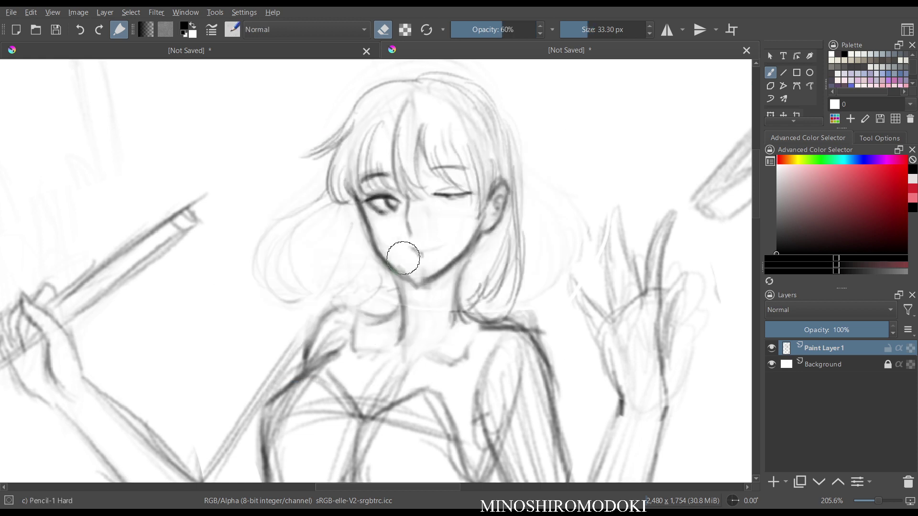
pyautogui.moveTo(333, 201); pyautogui.dragTo(283, 285)
pyautogui.moveTo(309, 236); pyautogui.dragTo(283, 303)
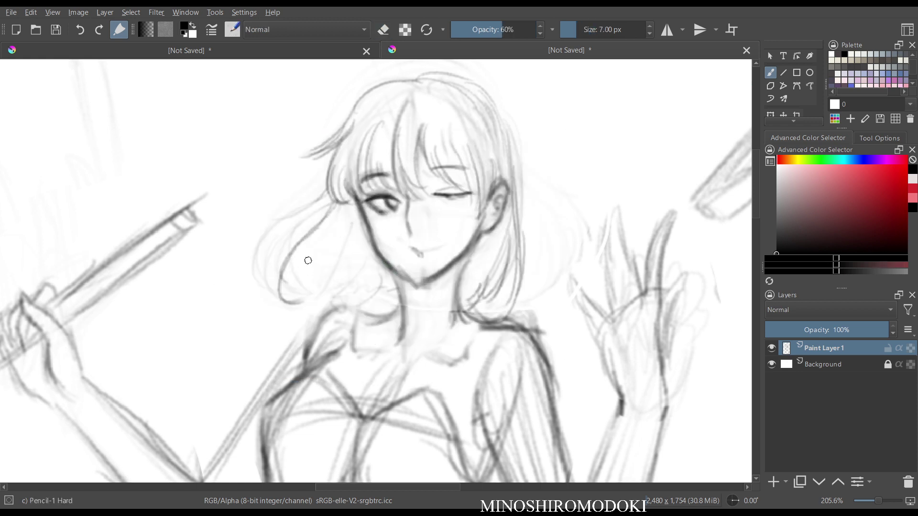
pyautogui.moveTo(308, 260); pyautogui.dragTo(289, 309)
pyautogui.moveTo(313, 241); pyautogui.dragTo(317, 312)
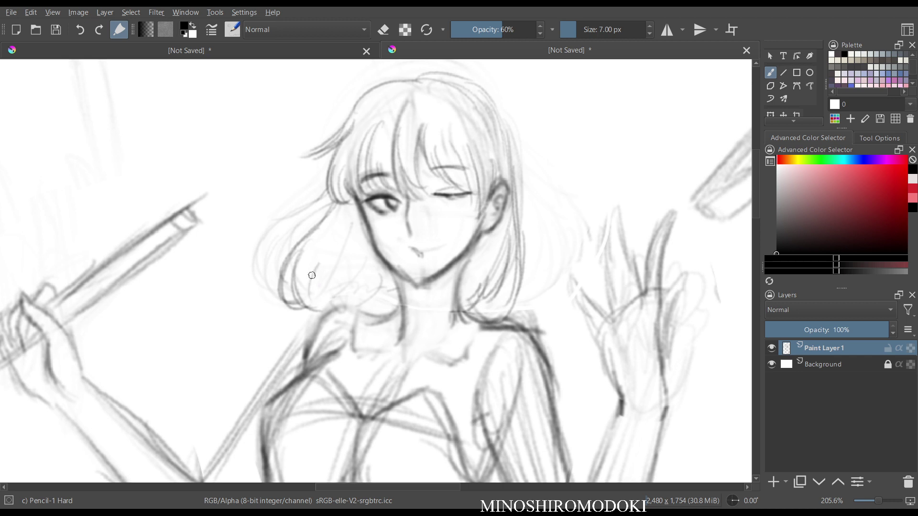
# - Fill the wand-side lock with inner strands and draw its jagged ends toward the neck
pyautogui.moveTo(312, 275); pyautogui.dragTo(309, 296)
pyautogui.moveTo(314, 261)
pyautogui.mouseDown()
pyautogui.moveTo(331, 236)
pyautogui.moveTo(312, 262)
pyautogui.moveTo(312, 307)
pyautogui.mouseUp()
pyautogui.moveTo(323, 251); pyautogui.dragTo(321, 270)
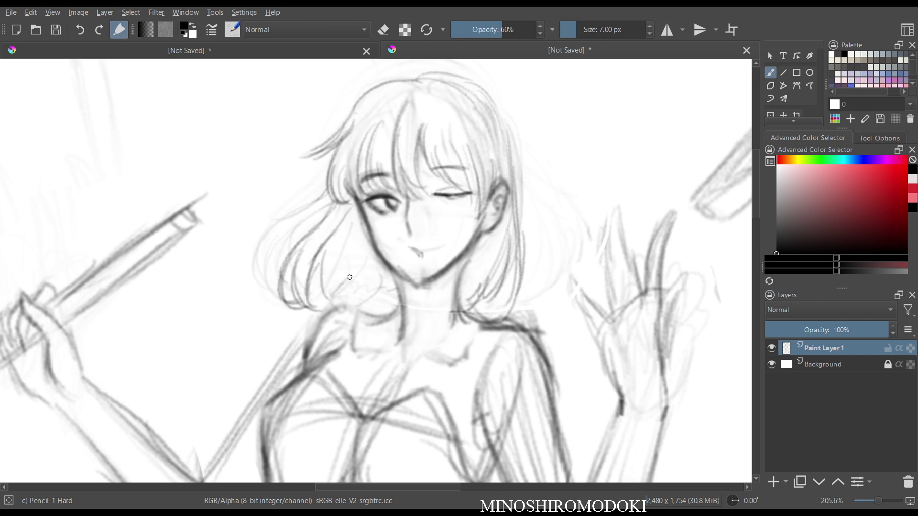
pyautogui.moveTo(381, 286)
pyautogui.mouseDown()
pyautogui.moveTo(397, 281)
pyautogui.moveTo(403, 322)
pyautogui.mouseUp()
pyautogui.press('m')
pyautogui.press('m')
pyautogui.scroll(-3, 450, 222)
pyautogui.press('m')
pyautogui.press('m')
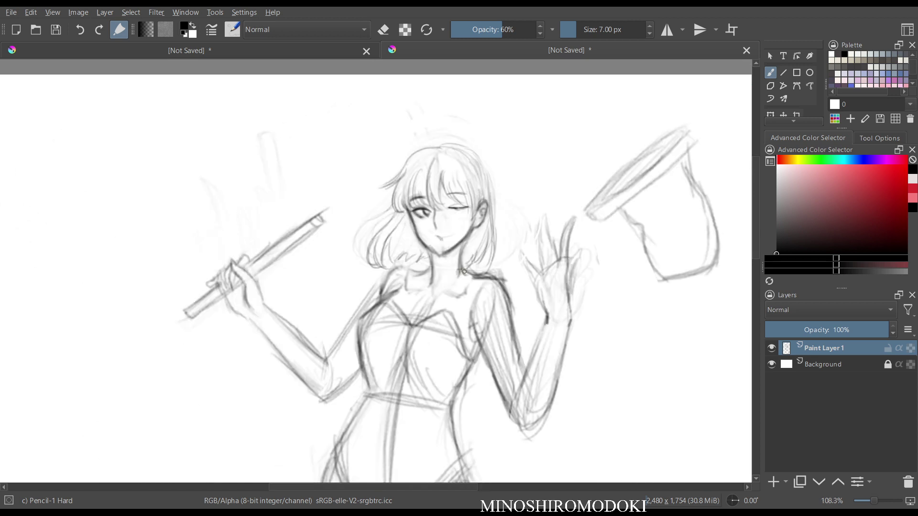
# - Sketch a bow tie with an oval knot and a collar band around the neck
pyautogui.scroll(3, 468, 277)
pyautogui.moveTo(425, 275); pyautogui.dragTo(425, 283)
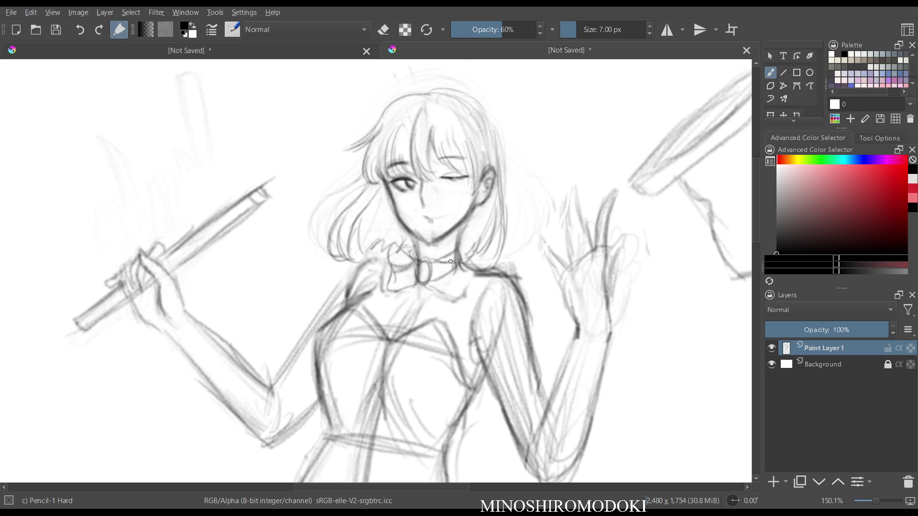
pyautogui.moveTo(450, 261); pyautogui.dragTo(456, 297)
pyautogui.moveTo(434, 287); pyautogui.dragTo(452, 296)
# - Draw a fuller crown outline arcing over the raised-hand side of the hair
pyautogui.press('m')
pyautogui.press('m')
pyautogui.moveTo(512, 230); pyautogui.dragTo(510, 298)
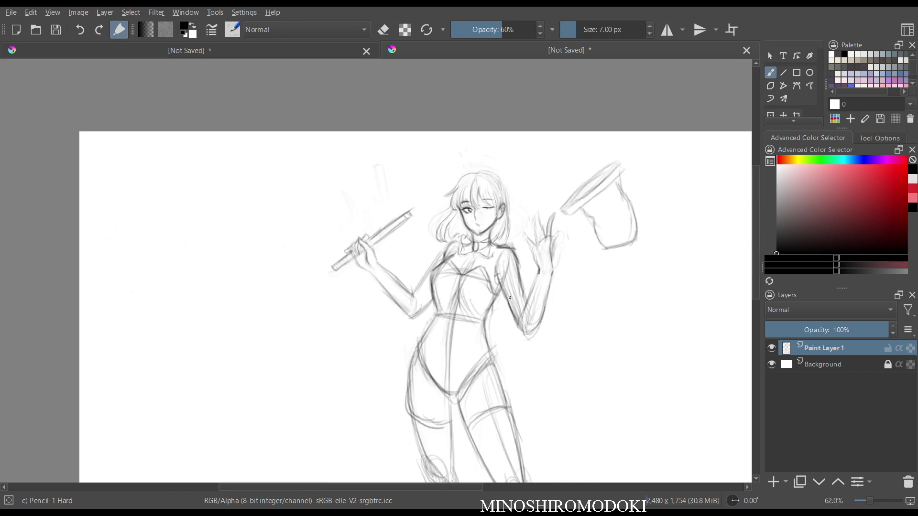
pyautogui.scroll(5, 510, 298)
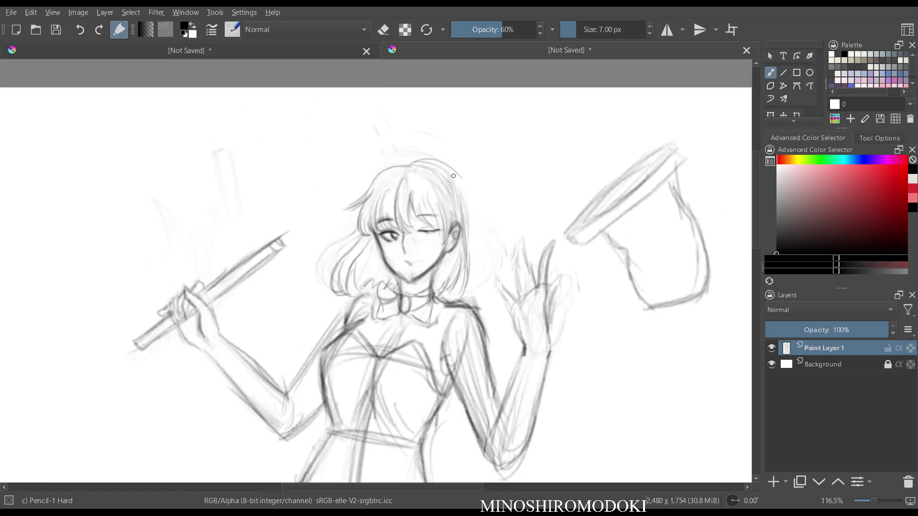
pyautogui.moveTo(445, 169)
pyautogui.mouseDown()
pyautogui.moveTo(463, 212)
pyautogui.moveTo(466, 261)
pyautogui.moveTo(416, 233)
pyautogui.mouseUp()
pyautogui.press('m')
pyautogui.press('m')
# - Reduce the Eraser Soft brush to 30 px and erase the mouth, checking the face mirrored
pyautogui.rightClick(412, 240)
pyautogui.click(417, 160)
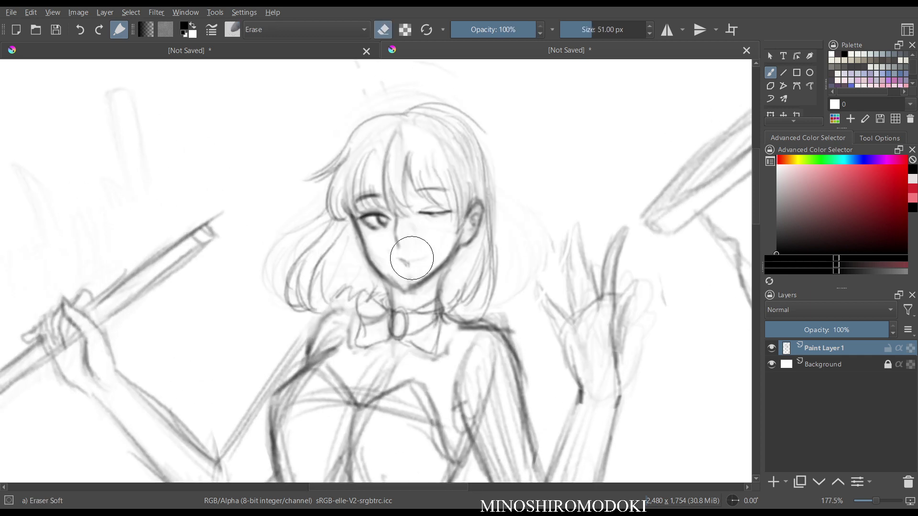
pyautogui.press('[')
pyautogui.press('[')
pyautogui.press('[')
pyautogui.press('[')
pyautogui.press('m')
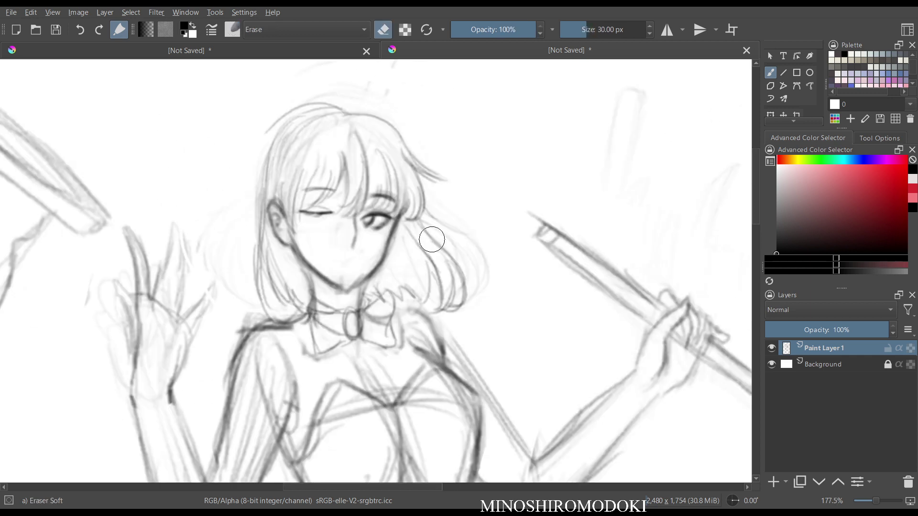
pyautogui.press('m')
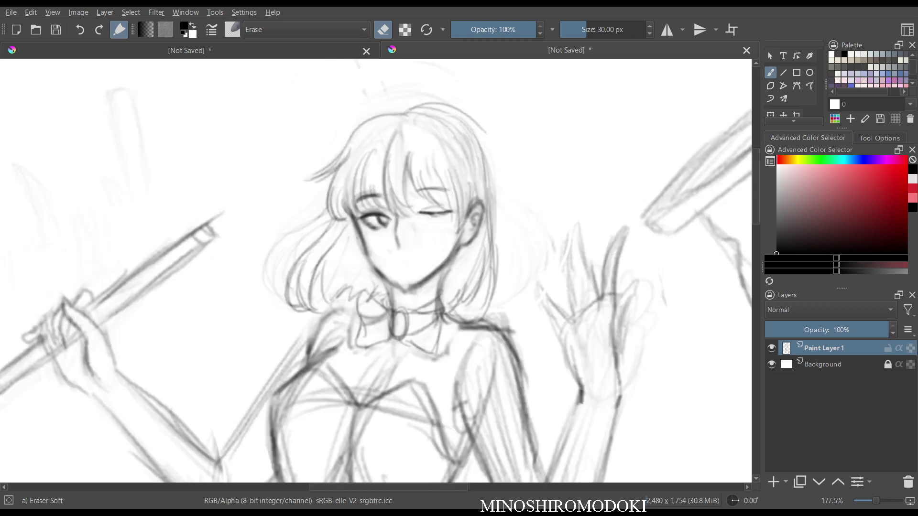
# - Try a new pencil mouth line below the nose, check it mirrored and erase it
pyautogui.scroll(2, 420, 234)
pyautogui.rightClick(428, 219)
pyautogui.click(505, 242)
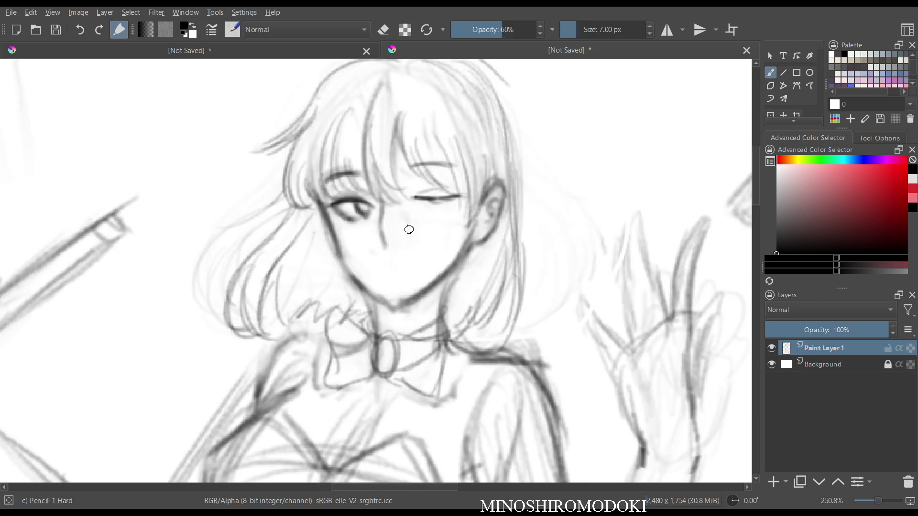
pyautogui.moveTo(387, 266); pyautogui.dragTo(423, 262)
pyautogui.press('m')
pyautogui.press('m')
pyautogui.rightClick(402, 252)
pyautogui.click(406, 172)
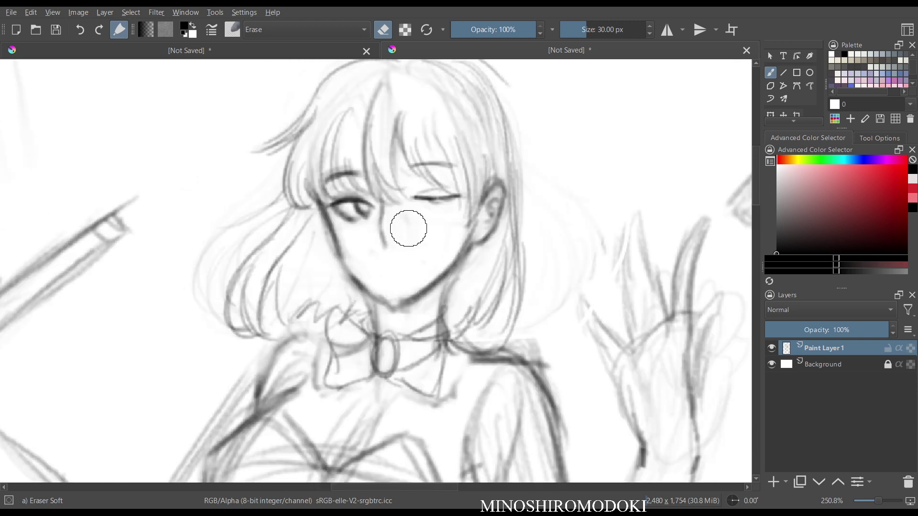
# - Select the winking eye, rotate it slightly with the Transform tool and clear the selection
pyautogui.press('m')
pyautogui.press('m')
pyautogui.moveTo(427, 213)
pyautogui.mouseDown()
pyautogui.moveTo(461, 198)
pyautogui.moveTo(420, 183)
pyautogui.mouseUp()
pyautogui.hotkey('ctrl', 't')
pyautogui.moveTo(483, 210); pyautogui.dragTo(484, 206)
pyautogui.press('Return')
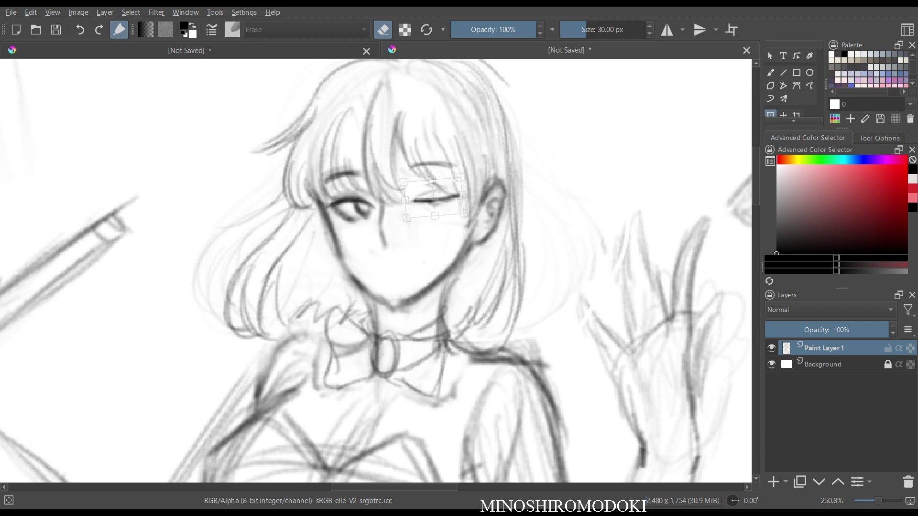
pyautogui.hotkey('ctrl', 't')
pyautogui.hotkey('ctrl', 'z')
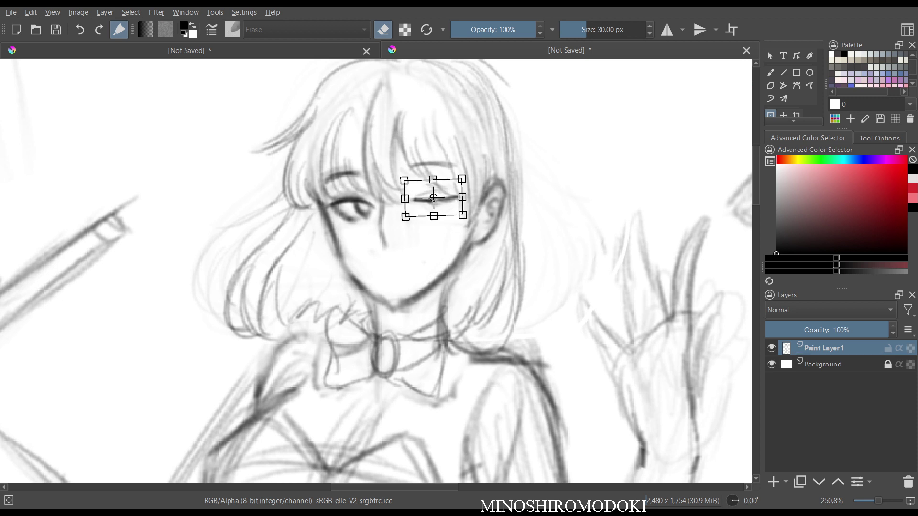
pyautogui.press('Return')
pyautogui.hotkey('ctrl', 'shift', 'a')
pyautogui.press('b')
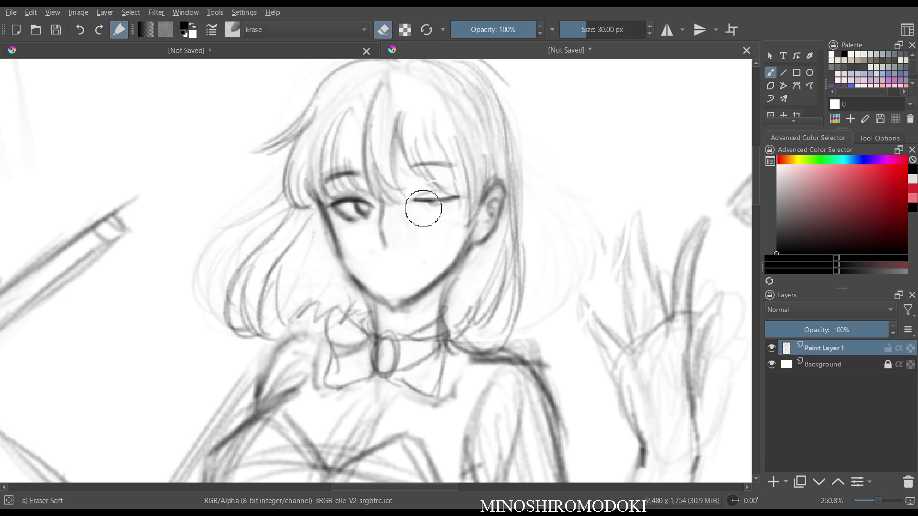
# - Draw a line under the winking eye and a smiling mouth with Pencil-1 Hard at 10 px, checking the figure mirrored
pyautogui.press('e')
pyautogui.rightClick(420, 205)
pyautogui.click(497, 225)
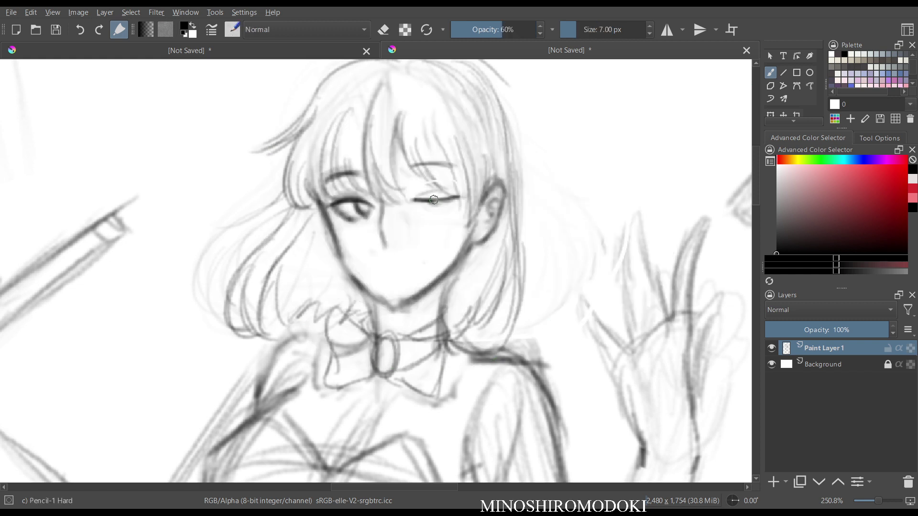
pyautogui.press(']')
pyautogui.moveTo(428, 210); pyautogui.dragTo(452, 204)
pyautogui.moveTo(377, 263); pyautogui.dragTo(427, 255)
pyautogui.press('m')
pyautogui.press('m')
pyautogui.scroll(-3, 547, 178)
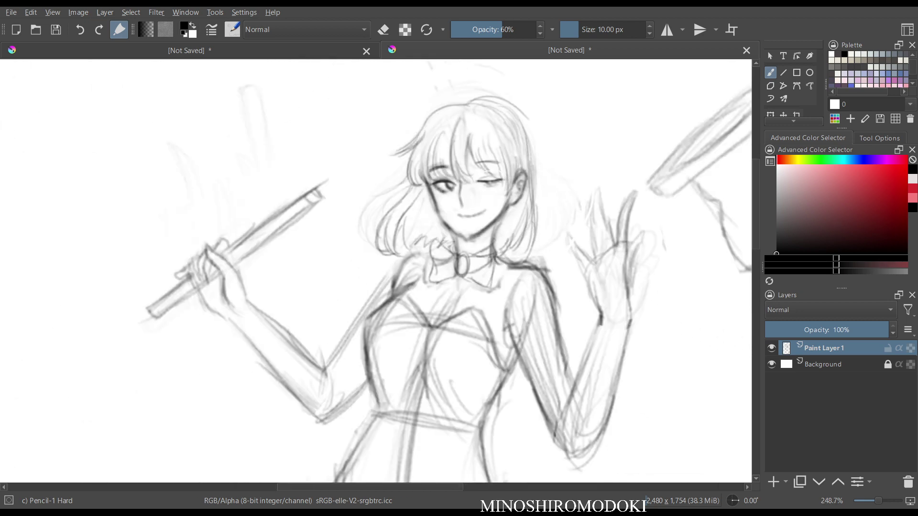
pyautogui.scroll(-4, 468, 282)
pyautogui.press('m')
pyautogui.press('m')
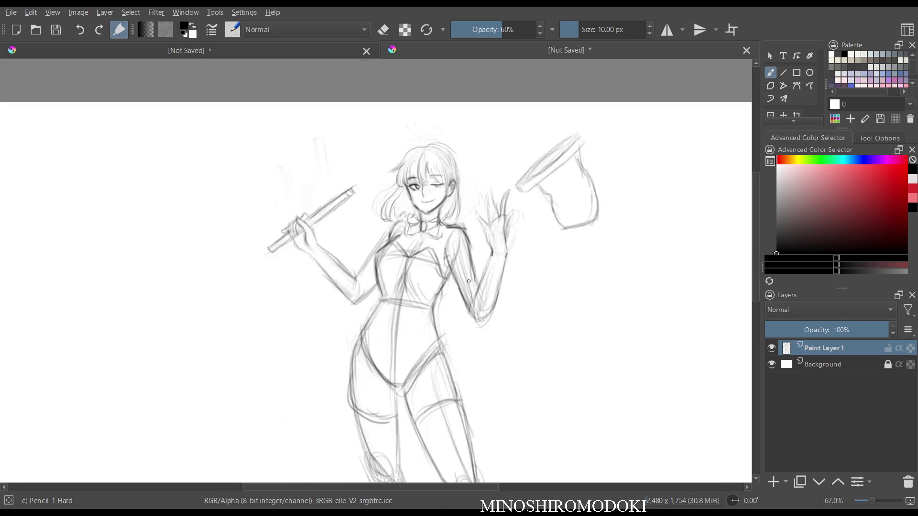
pyautogui.scroll(-3, 468, 281)
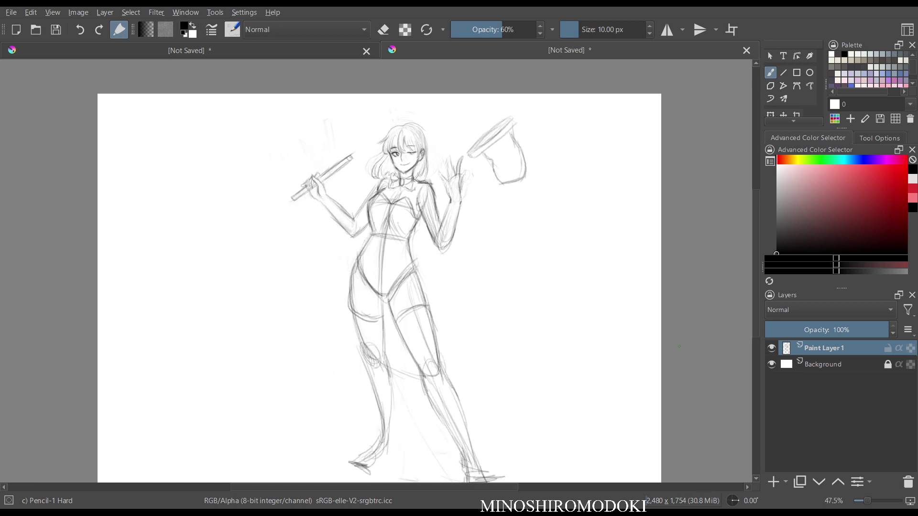
# - Add a new paint layer above the sketch and group it with Paint Layer 1, keeping Paint Layer 2 active
pyautogui.press('Insert')
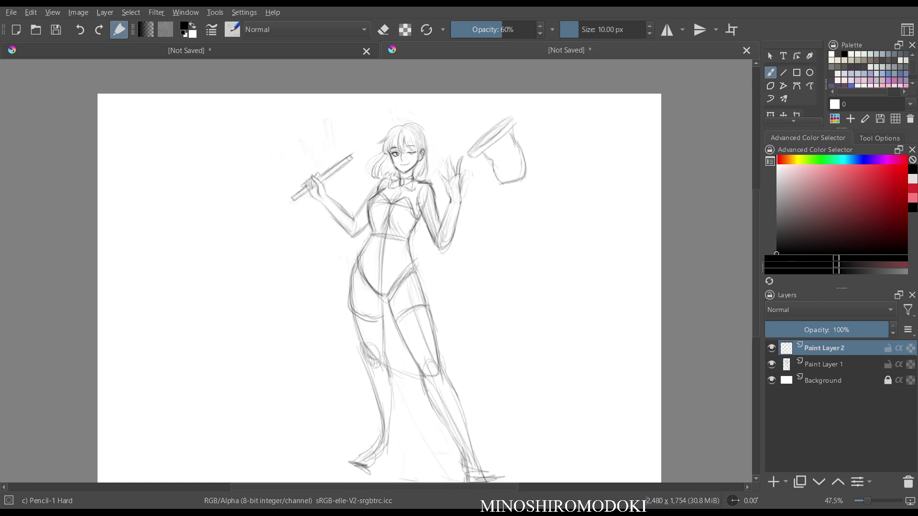
pyautogui.click(824, 365)
pyautogui.keyDown('ctrl'); pyautogui.click(824, 348); pyautogui.keyUp('ctrl')
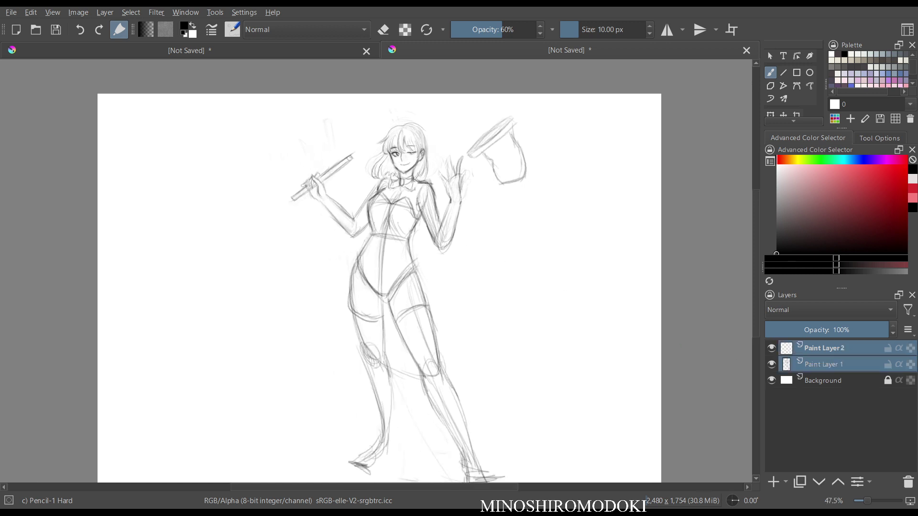
pyautogui.hotkey('ctrl', 'g')
pyautogui.click(832, 364)
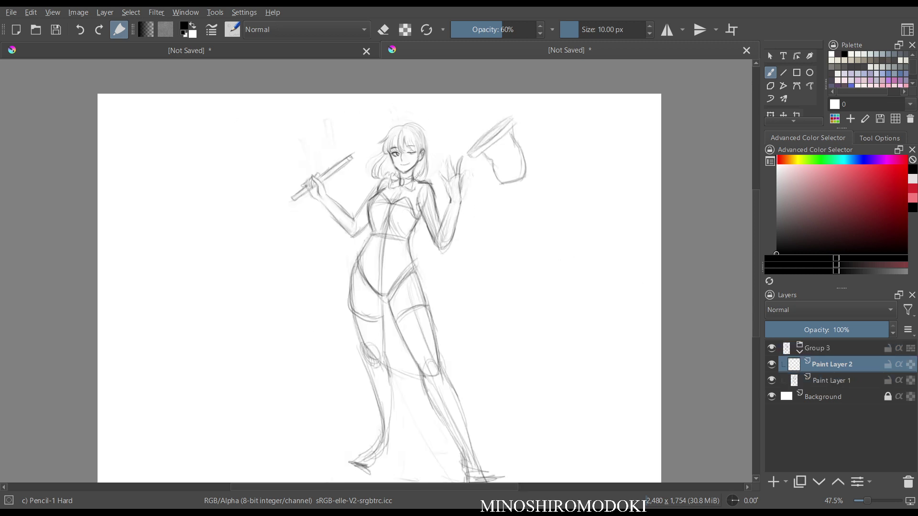
# - Lower the opacity of Paint Layer 1 to 19% and check the faded sketch mirrored
pyautogui.click(832, 381)
pyautogui.moveTo(858, 329); pyautogui.dragTo(793, 330)
pyautogui.press('m')
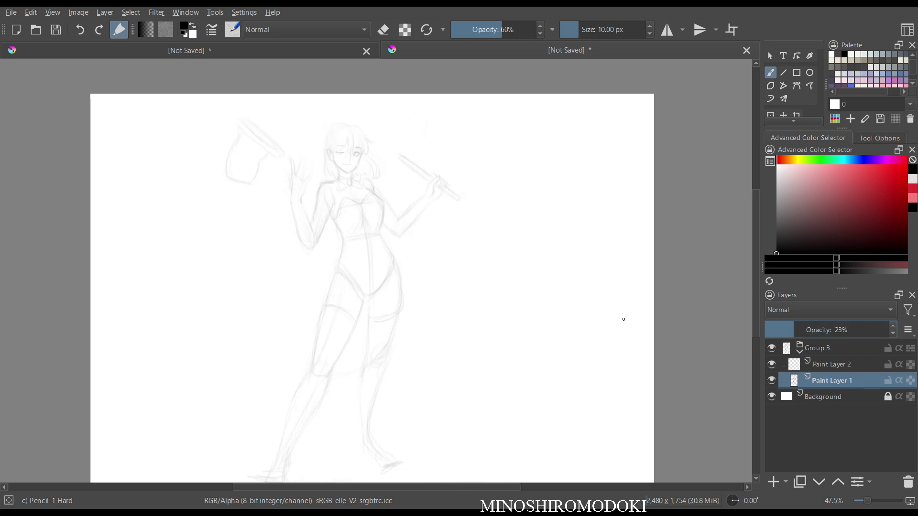
pyautogui.press('m')
pyautogui.press('Down')
pyautogui.press('Down')
pyautogui.press('Down')
pyautogui.press('Down')
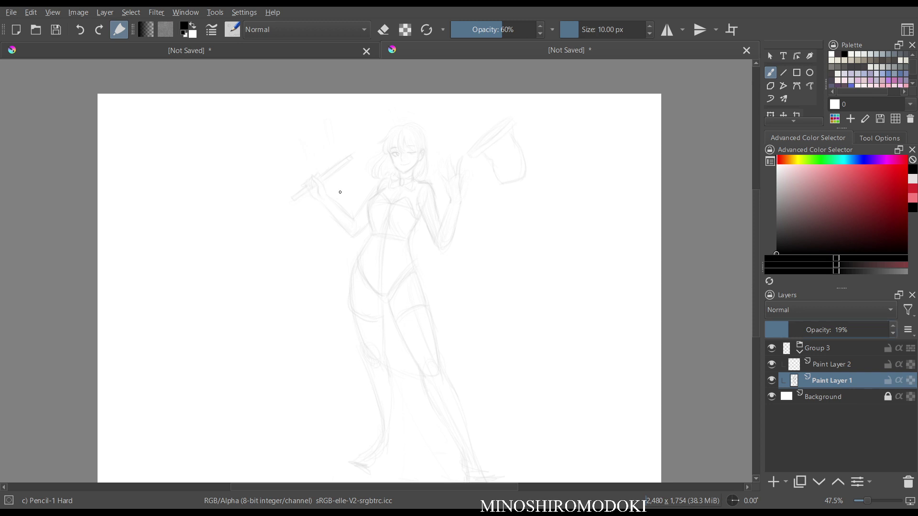
# - Choose the Pencil-2 brush, check the figure mirrored and make Paint Layer 2 active for line work on the face
pyautogui.moveTo(373, 261); pyautogui.dragTo(347, 296)
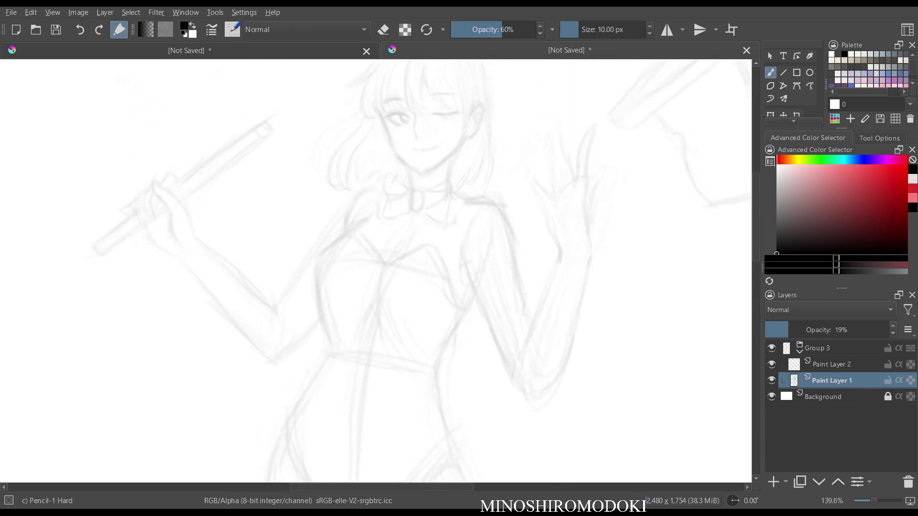
pyautogui.rightClick(420, 197)
pyautogui.click(470, 263)
pyautogui.press('m')
pyautogui.press('m')
pyautogui.moveTo(436, 201); pyautogui.dragTo(436, 196)
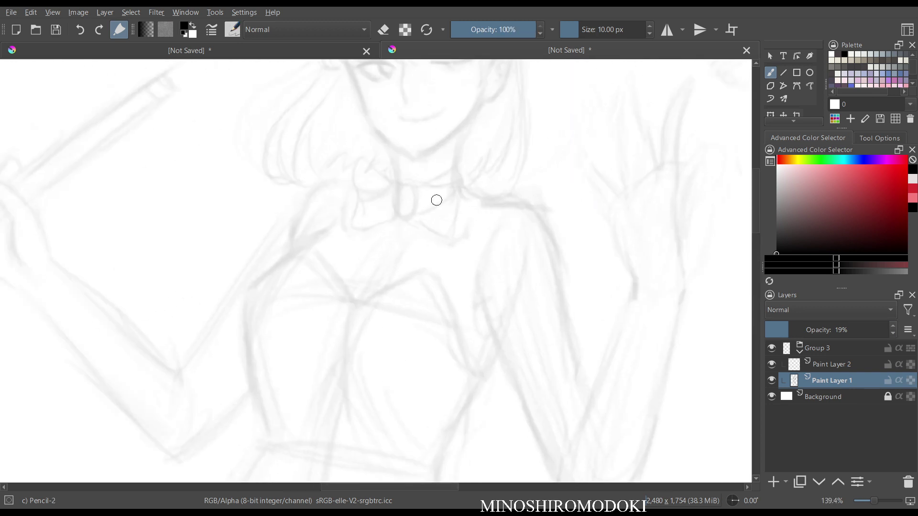
pyautogui.scroll(3, 437, 199)
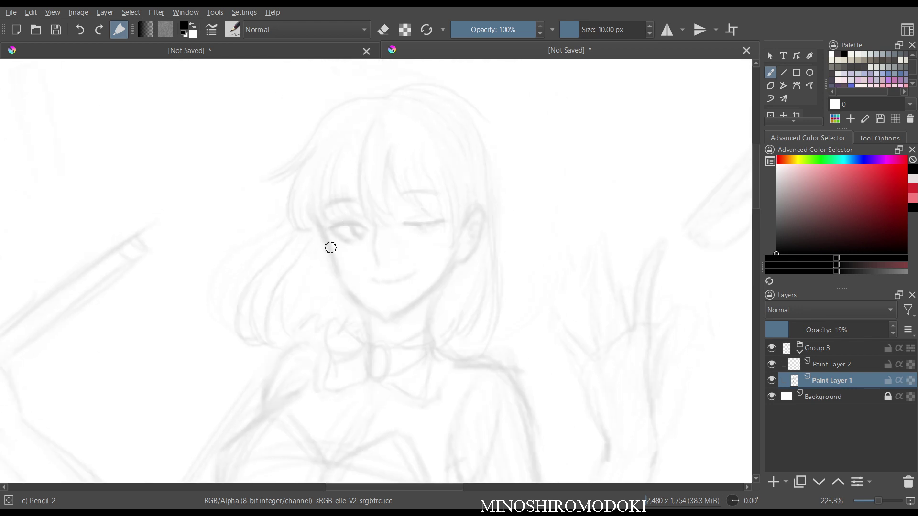
pyautogui.press('pageup')
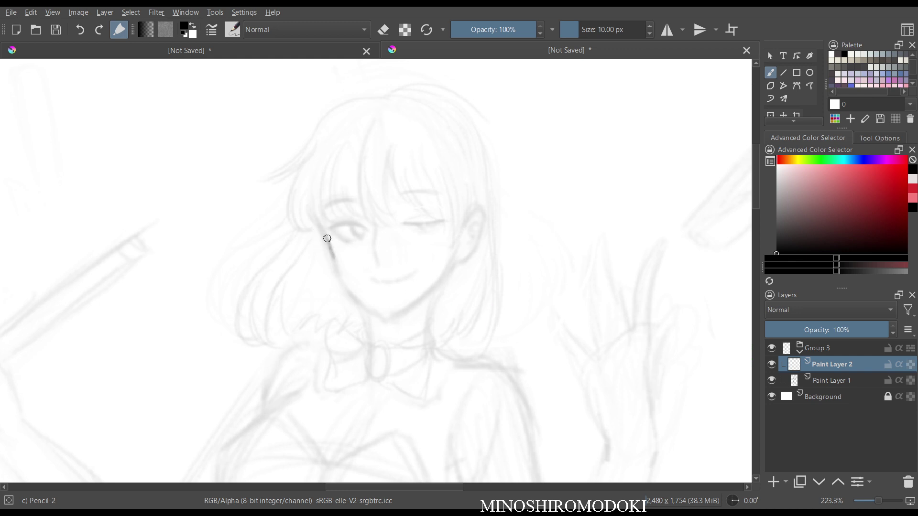
# - Try a Pencil-2 jawline stroke from the open eye toward the chin and undo it
pyautogui.moveTo(327, 238)
pyautogui.mouseDown()
pyautogui.moveTo(331, 274)
pyautogui.moveTo(377, 316)
pyautogui.mouseUp()
pyautogui.hotkey('ctrl', 'z')
pyautogui.hotkey('ctrl', 'z')
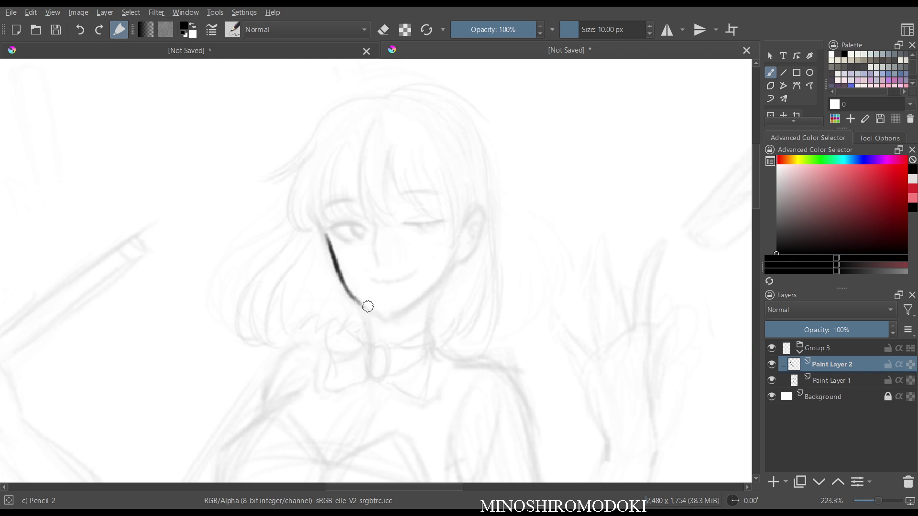
pyautogui.hotkey('ctrl', 'z')
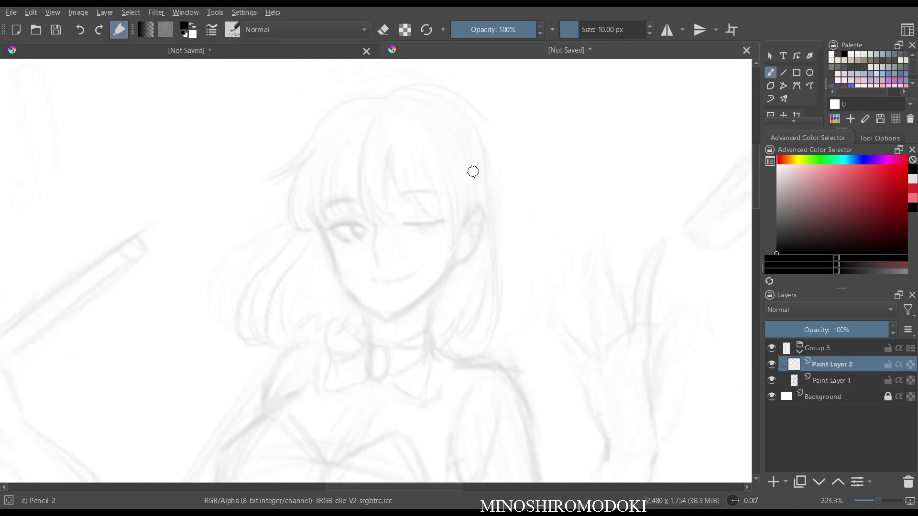
# - Ink both sides of the jawline down to the chin with Ink gpen 25 at 5 px, checking it mirrored
pyautogui.rightClick(473, 171)
pyautogui.click(374, 193)
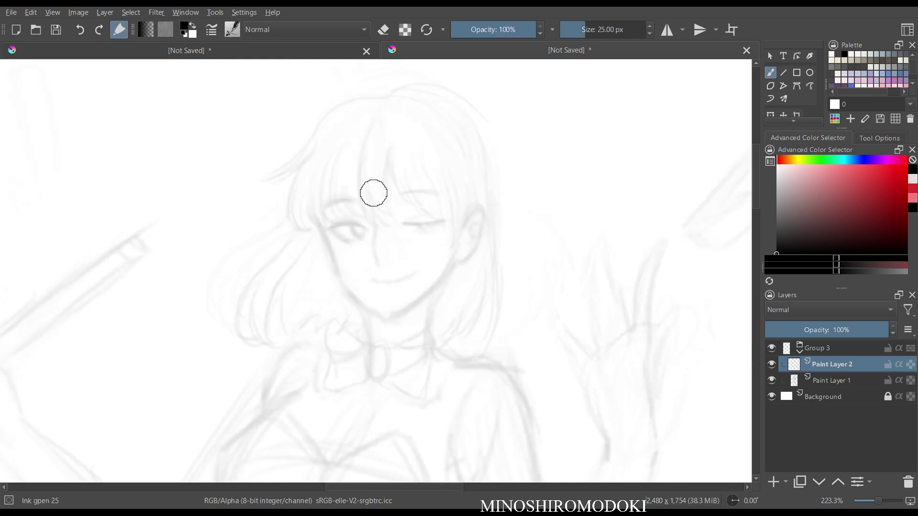
pyautogui.press('[')
pyautogui.press('[')
pyautogui.press('[')
pyautogui.press('[')
pyautogui.press('[')
pyautogui.press('[')
pyautogui.press('[')
pyautogui.press('[')
pyautogui.press('[')
pyautogui.press('[')
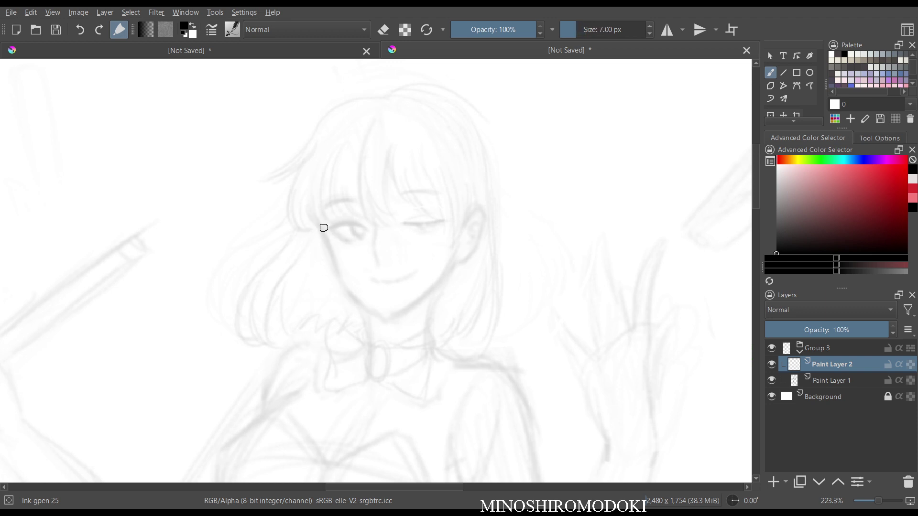
pyautogui.press('[')
pyautogui.moveTo(324, 234)
pyautogui.mouseDown()
pyautogui.moveTo(341, 281)
pyautogui.moveTo(382, 318)
pyautogui.mouseUp()
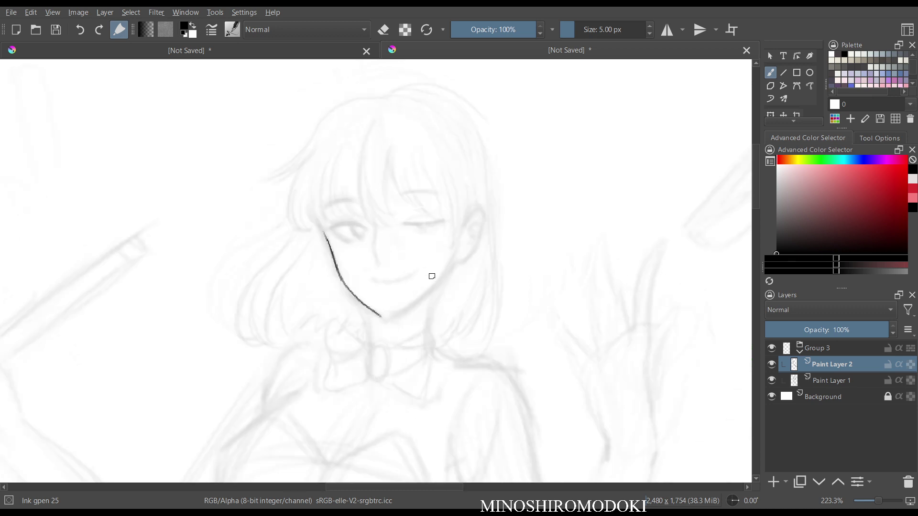
pyautogui.moveTo(446, 267)
pyautogui.mouseDown()
pyautogui.moveTo(391, 315)
pyautogui.moveTo(415, 303)
pyautogui.moveTo(384, 316)
pyautogui.mouseUp()
pyautogui.press('m')
pyautogui.press('m')
# - Ink the open eye's upper lash line, iris and lower lid over the sketch, checking it mirrored
pyautogui.scroll(4, 414, 281)
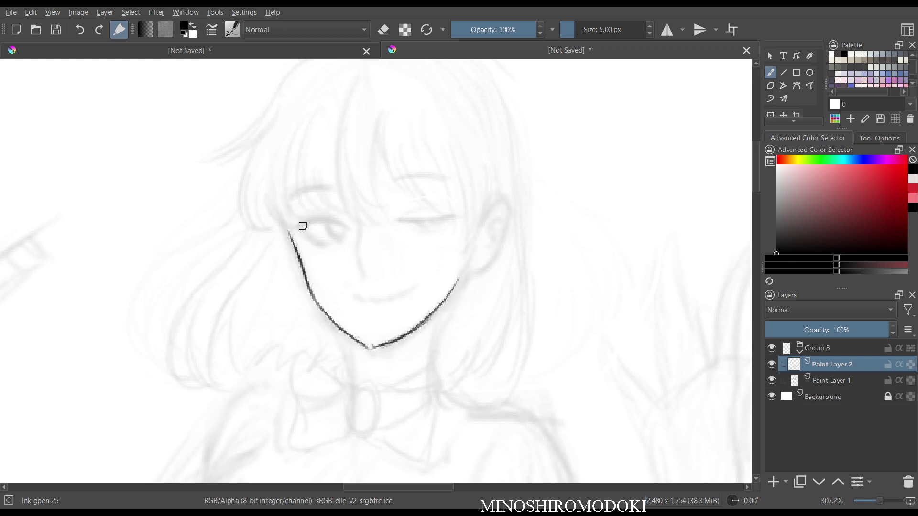
pyautogui.moveTo(295, 228)
pyautogui.mouseDown()
pyautogui.moveTo(345, 231)
pyautogui.moveTo(310, 224)
pyautogui.moveTo(321, 217)
pyautogui.moveTo(290, 220)
pyautogui.moveTo(336, 221)
pyautogui.moveTo(333, 230)
pyautogui.moveTo(348, 237)
pyautogui.moveTo(326, 227)
pyautogui.moveTo(334, 241)
pyautogui.moveTo(309, 236)
pyautogui.moveTo(343, 241)
pyautogui.mouseUp()
pyautogui.press('m')
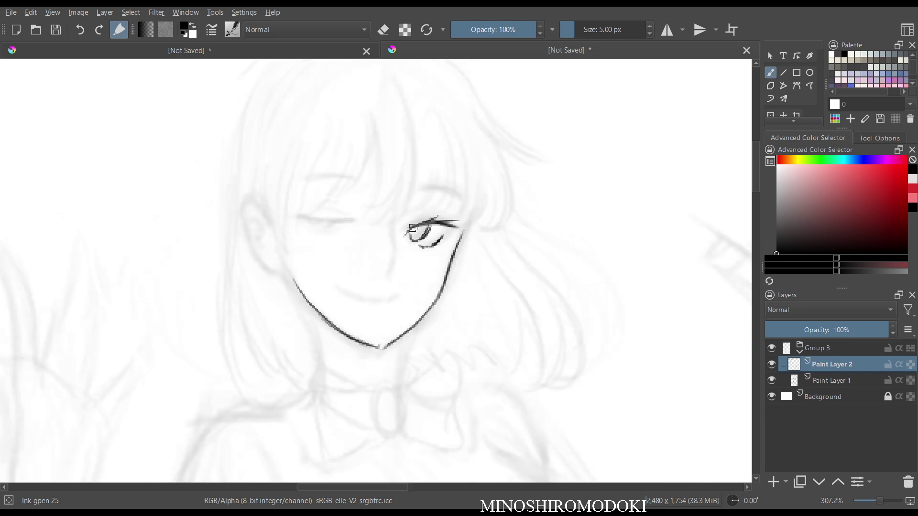
pyautogui.press('m')
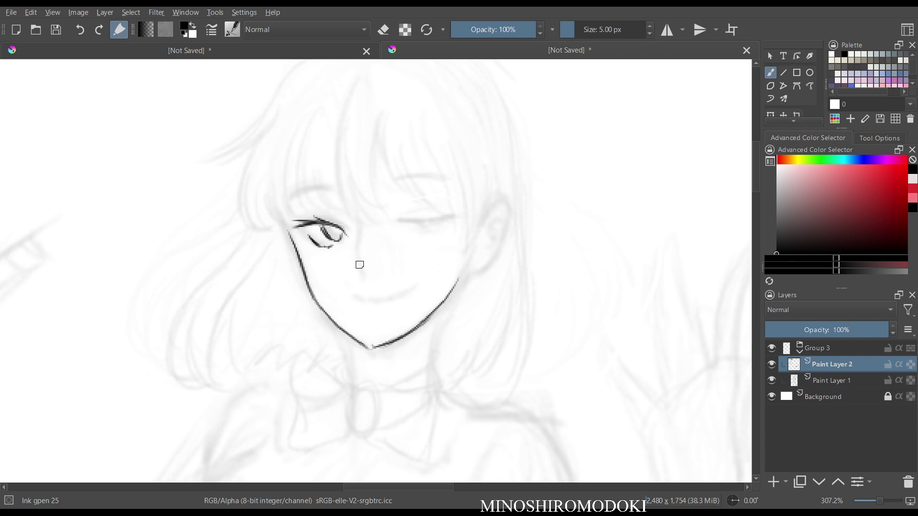
pyautogui.press('m')
pyautogui.press('m')
# - Try an ink line for the closed eye, check it mirrored and erase it, enlarging the eraser to 12 px
pyautogui.moveTo(397, 221); pyautogui.dragTo(449, 217)
pyautogui.press('m')
pyautogui.press('m')
pyautogui.press('e')
pyautogui.moveTo(400, 223)
pyautogui.mouseDown()
pyautogui.moveTo(409, 204)
pyautogui.moveTo(417, 226)
pyautogui.moveTo(419, 217)
pyautogui.moveTo(442, 231)
pyautogui.mouseUp()
pyautogui.press(']')
pyautogui.press(']')
pyautogui.press(']')
pyautogui.press(']')
pyautogui.press(']')
pyautogui.press(']')
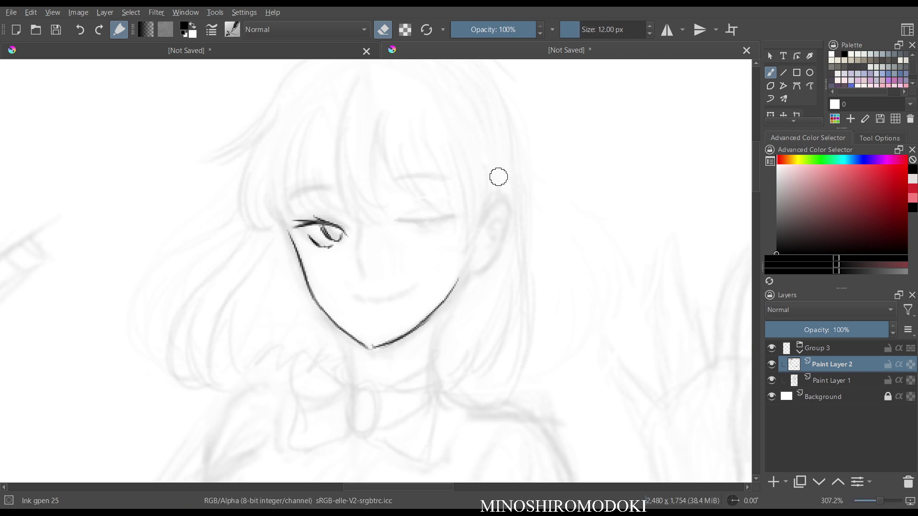
# - Examine the inked face against the whole figure, both close up and mirrored
pyautogui.scroll(-4, 514, 171)
pyautogui.press('m')
pyautogui.press('m')
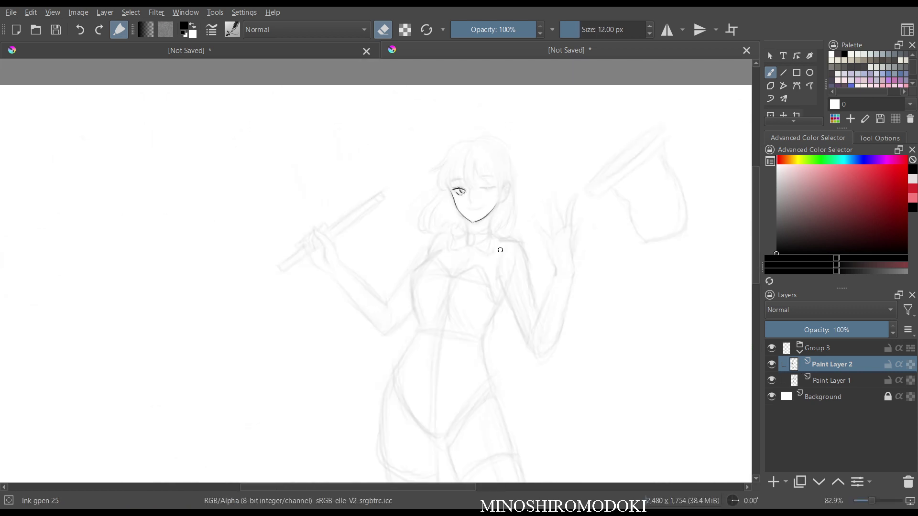
pyautogui.scroll(4, 506, 260)
pyautogui.scroll(1, 506, 259)
pyautogui.moveTo(484, 140); pyautogui.dragTo(429, 308)
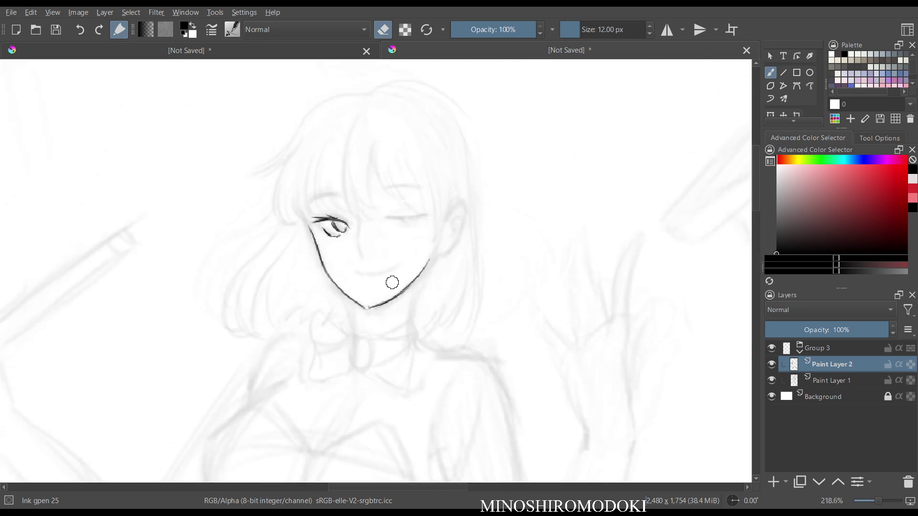
pyautogui.rightClick(401, 277)
pyautogui.rightClick(341, 215)
pyautogui.press('m')
pyautogui.press('m')
# - Ink the nose line beside the open eye, check it mirrored and erase the stray mark below it
pyautogui.press('e')
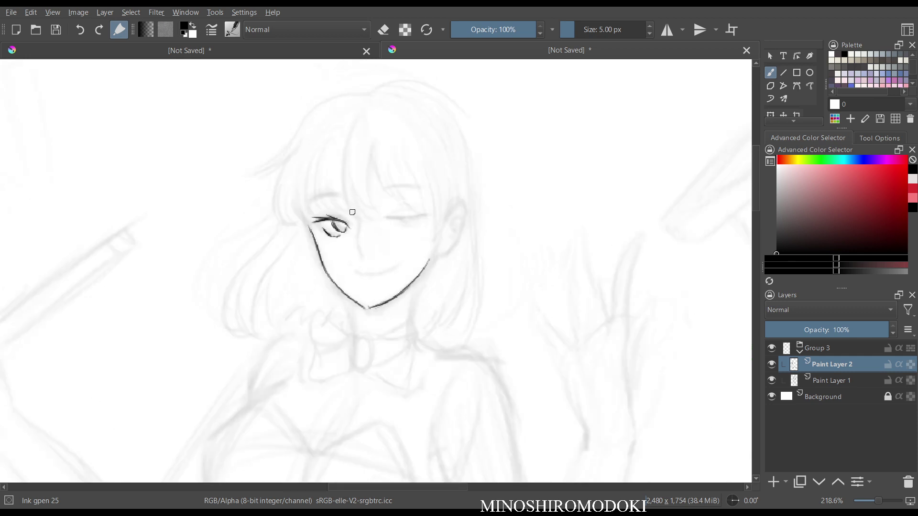
pyautogui.moveTo(356, 214); pyautogui.dragTo(359, 236)
pyautogui.press('m')
pyautogui.press('m')
pyautogui.press('e')
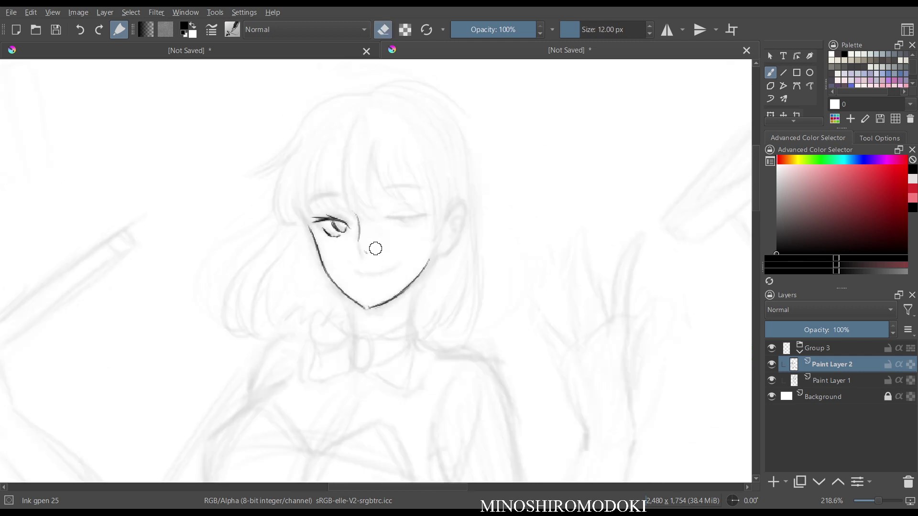
pyautogui.press('m')
pyautogui.press('m')
# - Ink the closed winking eye as a tapered lash line at 5 px, checking it mirrored
pyautogui.press('e')
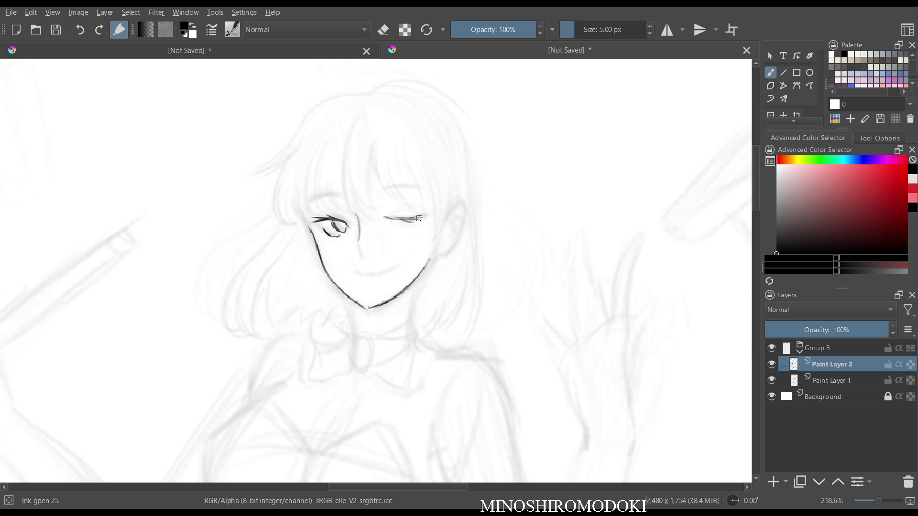
pyautogui.moveTo(419, 219); pyautogui.dragTo(427, 216)
pyautogui.press('m')
pyautogui.press('m')
pyautogui.press('m')
pyautogui.press('m')
# - Ink the fringe strands falling from the forehead between the eyes and over the winking eye, checking them mirrored
pyautogui.moveTo(338, 145); pyautogui.dragTo(342, 208)
pyautogui.moveTo(339, 165); pyautogui.dragTo(358, 216)
pyautogui.moveTo(346, 185)
pyautogui.mouseDown()
pyautogui.moveTo(368, 219)
pyautogui.moveTo(359, 181)
pyautogui.moveTo(379, 219)
pyautogui.mouseUp()
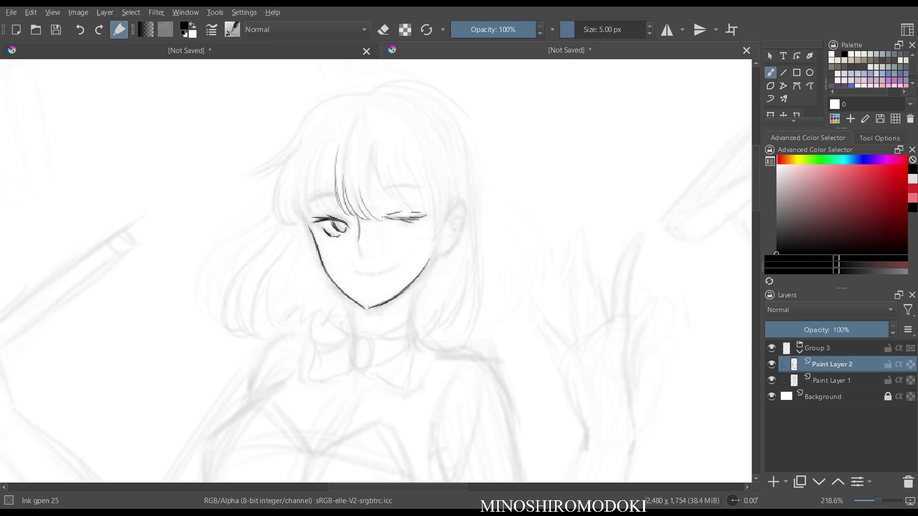
pyautogui.moveTo(372, 183)
pyautogui.mouseDown()
pyautogui.moveTo(387, 216)
pyautogui.moveTo(401, 214)
pyautogui.mouseUp()
pyautogui.moveTo(390, 161); pyautogui.dragTo(410, 213)
pyautogui.press('m')
pyautogui.press('m')
# - Ink the smiling mouth and the long hair strands framing the cheek beside the winking eye, checking the face mirrored
pyautogui.moveTo(399, 174)
pyautogui.mouseDown()
pyautogui.moveTo(429, 215)
pyautogui.moveTo(425, 241)
pyautogui.mouseUp()
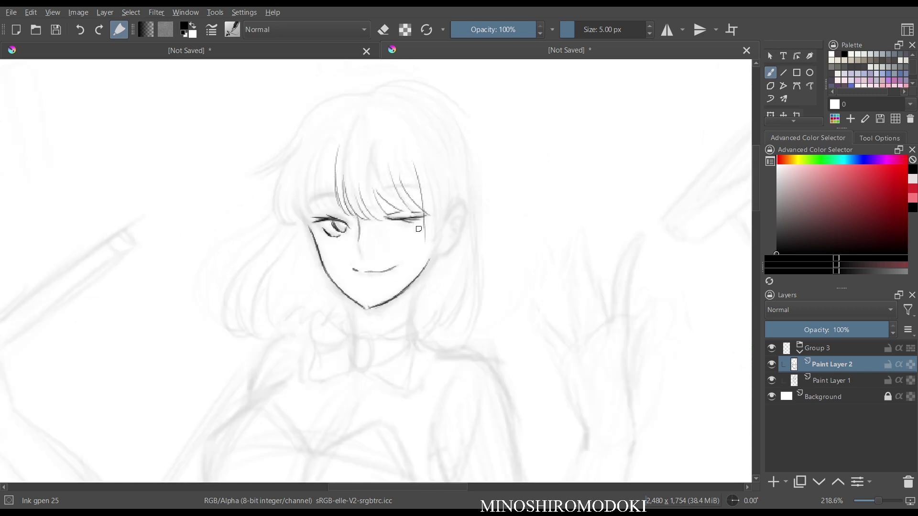
pyautogui.moveTo(424, 195); pyautogui.dragTo(420, 262)
pyautogui.press('m')
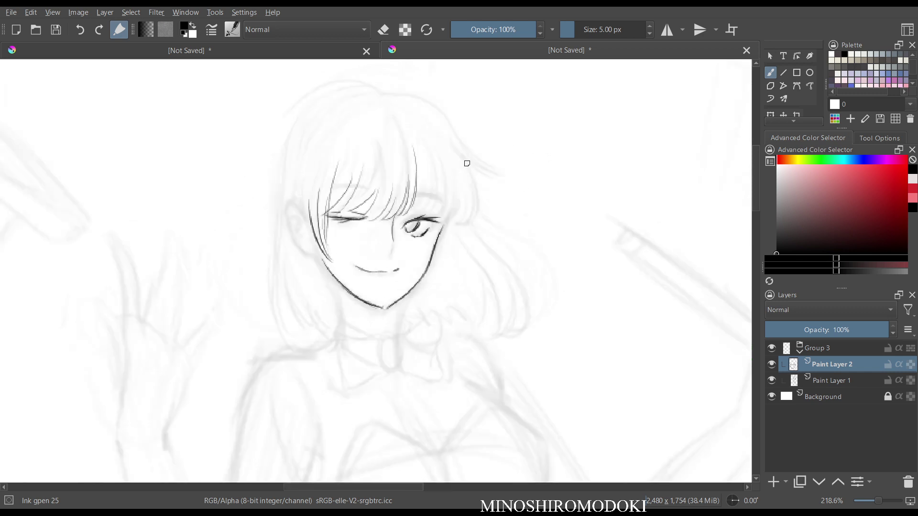
pyautogui.press('m')
pyautogui.press('e')
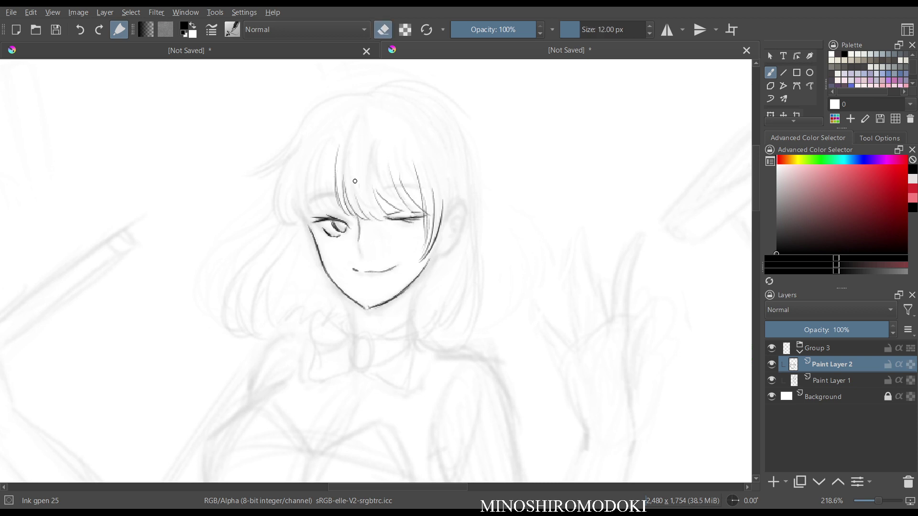
pyautogui.press('e')
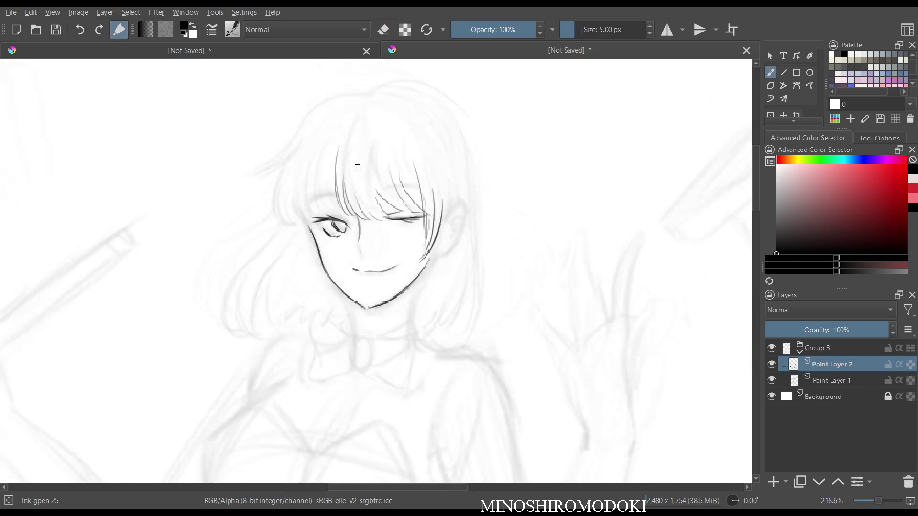
# - Ink the ear beside the winking eye, including its outer curve and inner fold
pyautogui.moveTo(357, 165); pyautogui.dragTo(365, 210)
pyautogui.rightClick(371, 199)
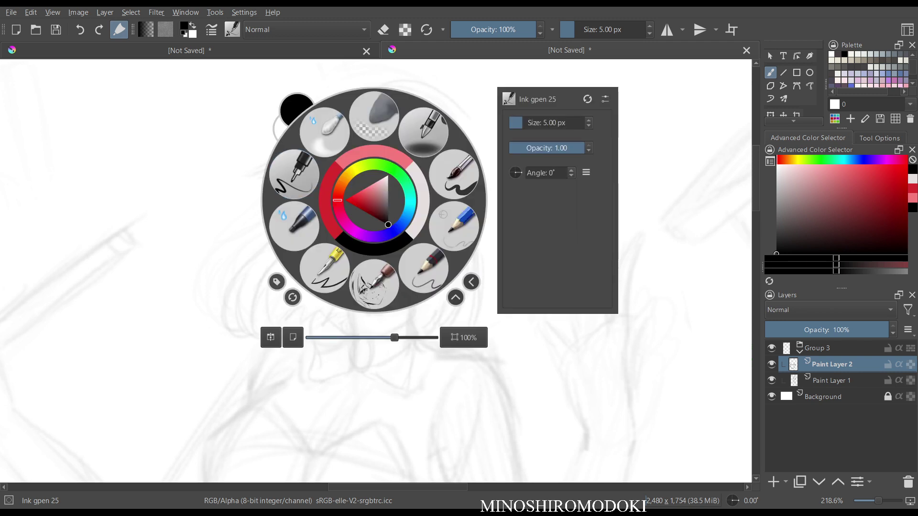
pyautogui.click(636, 141)
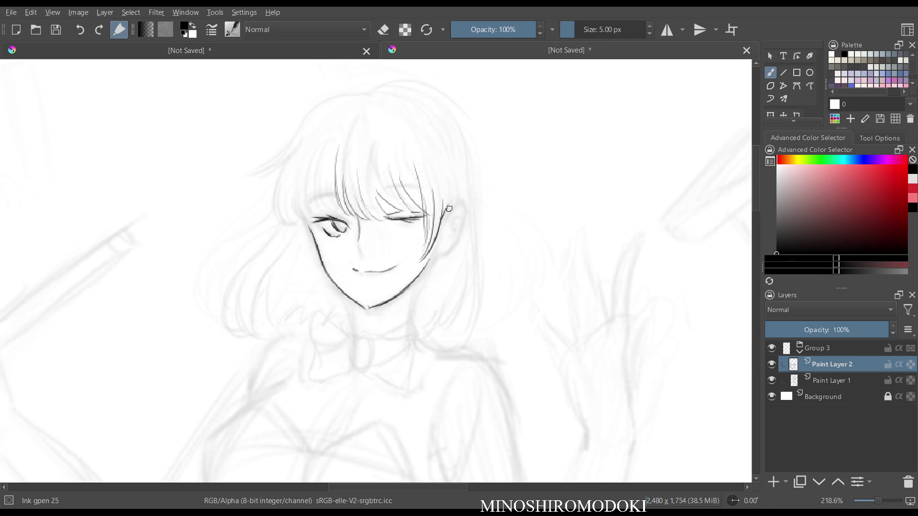
pyautogui.moveTo(456, 233)
pyautogui.mouseDown()
pyautogui.moveTo(450, 243)
pyautogui.moveTo(444, 234)
pyautogui.mouseUp()
pyautogui.moveTo(462, 205); pyautogui.dragTo(443, 250)
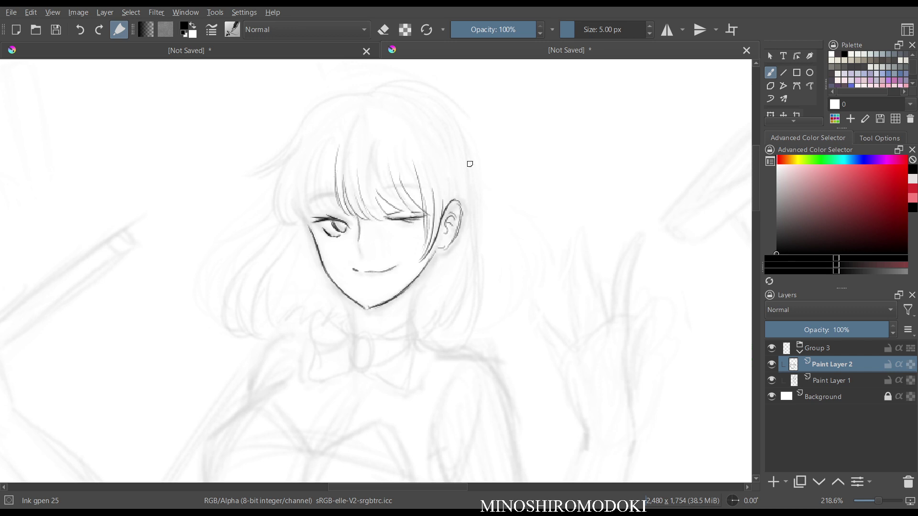
# - Try the d) Ink-3 Gpen brush, undo its stroke and switch back to Ink gpen 25
pyautogui.rightClick(487, 198)
pyautogui.click(437, 266)
pyautogui.moveTo(607, 141)
pyautogui.mouseDown()
pyautogui.moveTo(587, 121)
pyautogui.moveTo(558, 127)
pyautogui.moveTo(642, 163)
pyautogui.mouseUp()
pyautogui.hotkey('ctrl', 'z')
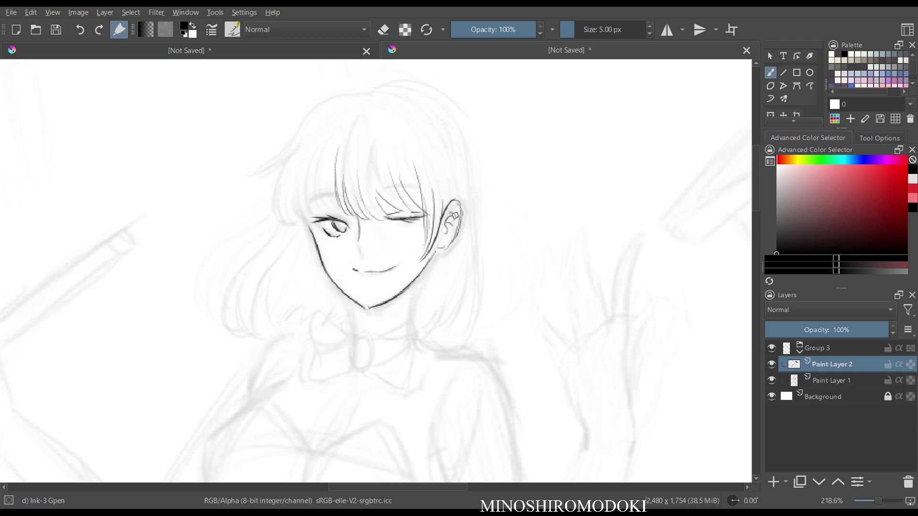
pyautogui.press('m')
pyautogui.press('m')
pyautogui.rightClick(401, 198)
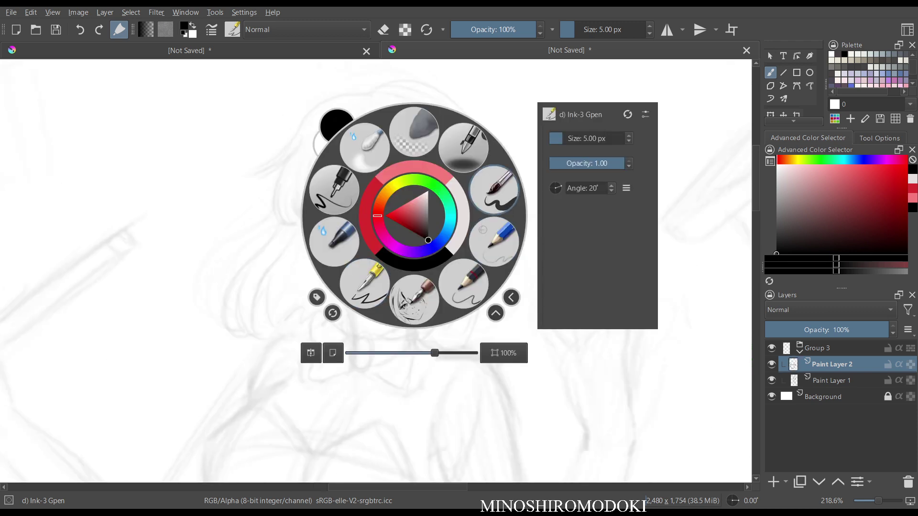
pyautogui.click(492, 189)
pyautogui.rightClick(354, 184)
pyautogui.click(275, 157)
pyautogui.press('m')
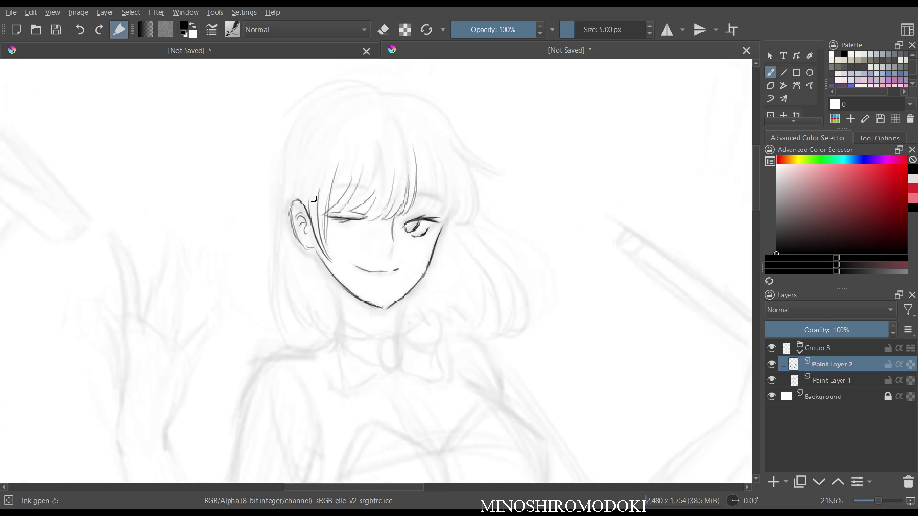
pyautogui.press('m')
# - Ink the flicked-out strand and the side fringe strands framing the open eye
pyautogui.moveTo(295, 134)
pyautogui.mouseDown()
pyautogui.moveTo(261, 165)
pyautogui.moveTo(298, 136)
pyautogui.moveTo(259, 165)
pyautogui.moveTo(289, 139)
pyautogui.moveTo(255, 156)
pyautogui.moveTo(294, 156)
pyautogui.moveTo(279, 221)
pyautogui.mouseUp()
pyautogui.moveTo(286, 181); pyautogui.dragTo(291, 224)
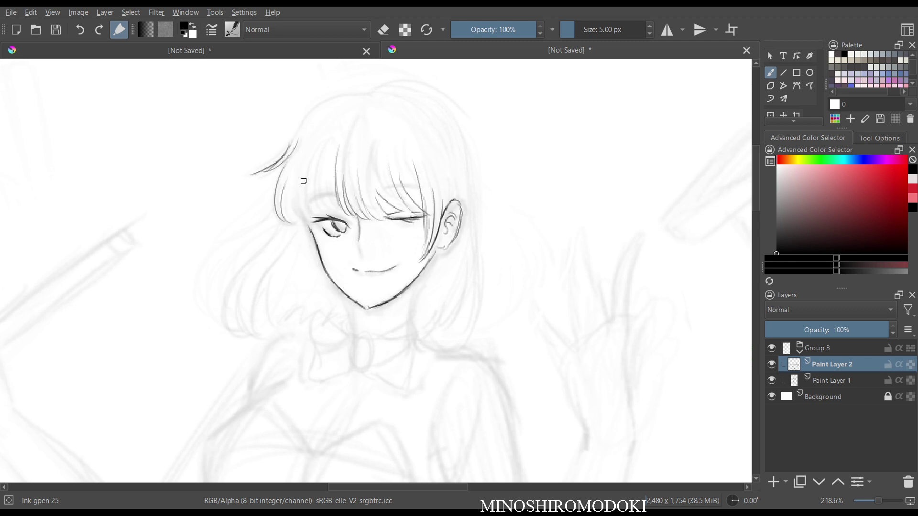
pyautogui.moveTo(312, 152); pyautogui.dragTo(298, 216)
pyautogui.moveTo(321, 181); pyautogui.dragTo(309, 217)
pyautogui.moveTo(298, 182); pyautogui.dragTo(292, 220)
# - Ink both eyebrows beneath the fringe and a short lip line under the mouth, checking the face mirrored
pyautogui.moveTo(328, 169)
pyautogui.mouseDown()
pyautogui.moveTo(316, 214)
pyautogui.moveTo(337, 196)
pyautogui.moveTo(411, 189)
pyautogui.mouseUp()
pyautogui.press('m')
pyautogui.press('m')
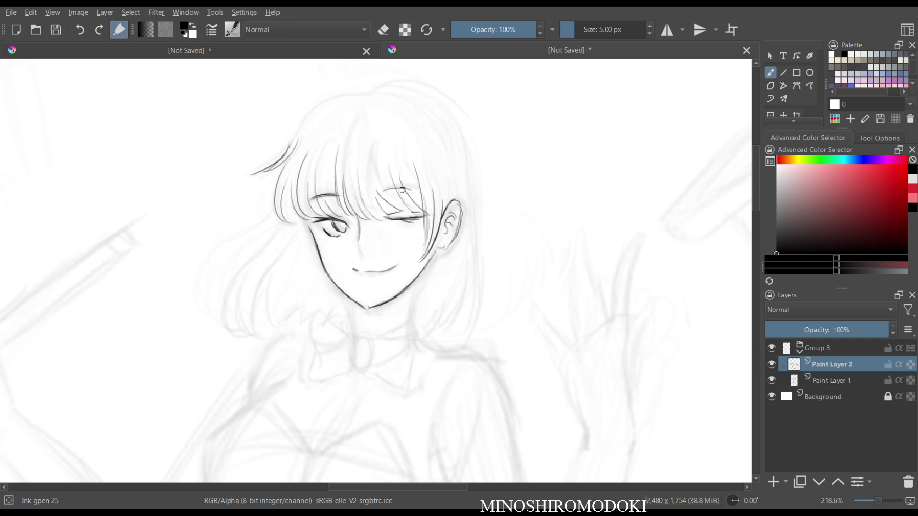
pyautogui.press('m')
pyautogui.press('m')
pyautogui.moveTo(369, 280); pyautogui.dragTo(374, 281)
pyautogui.press('m')
pyautogui.press('m')
# - Ink both sides of the neck running down from the jaw
pyautogui.moveTo(541, 199); pyautogui.dragTo(540, 221)
pyautogui.scroll(-3, 528, 228)
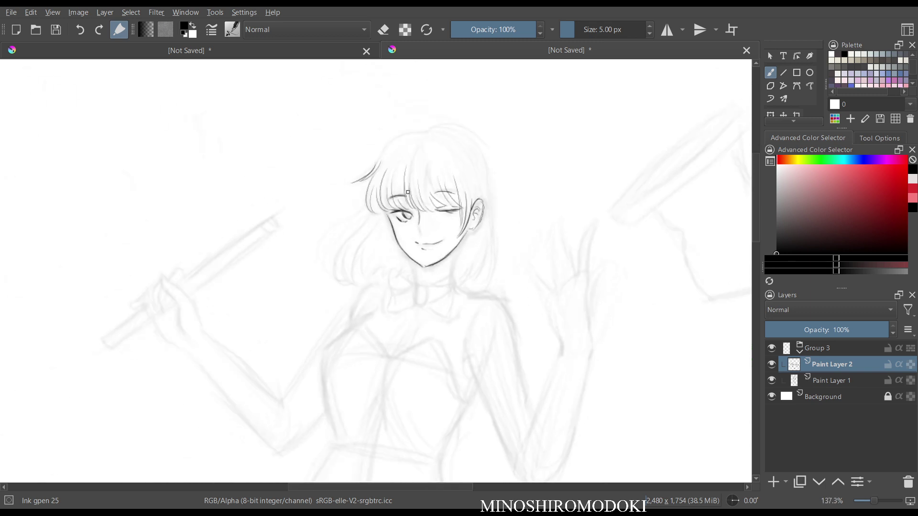
pyautogui.scroll(3, 394, 265)
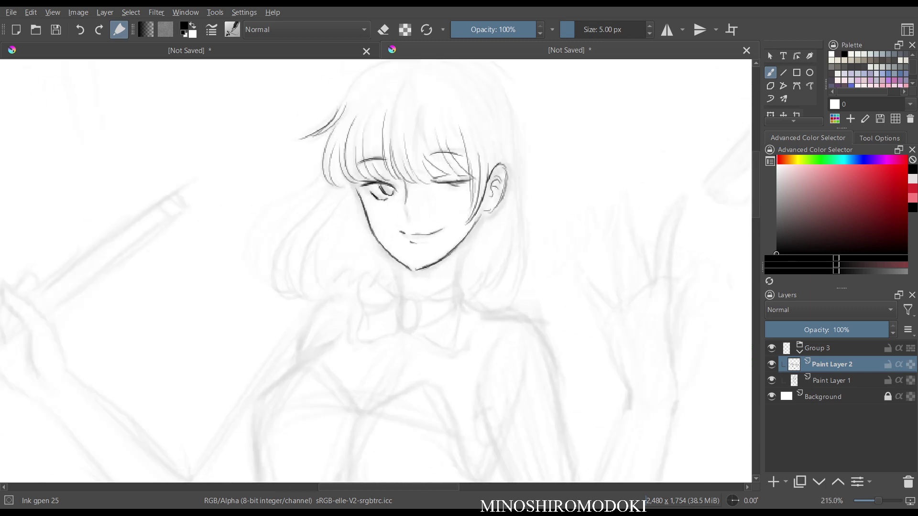
pyautogui.moveTo(393, 258); pyautogui.dragTo(400, 292)
pyautogui.moveTo(463, 244); pyautogui.dragTo(453, 282)
# - Raise the sketch on Paint Layer 1 to 28% opacity and return to Paint Layer 2 for inking
pyautogui.click(831, 381)
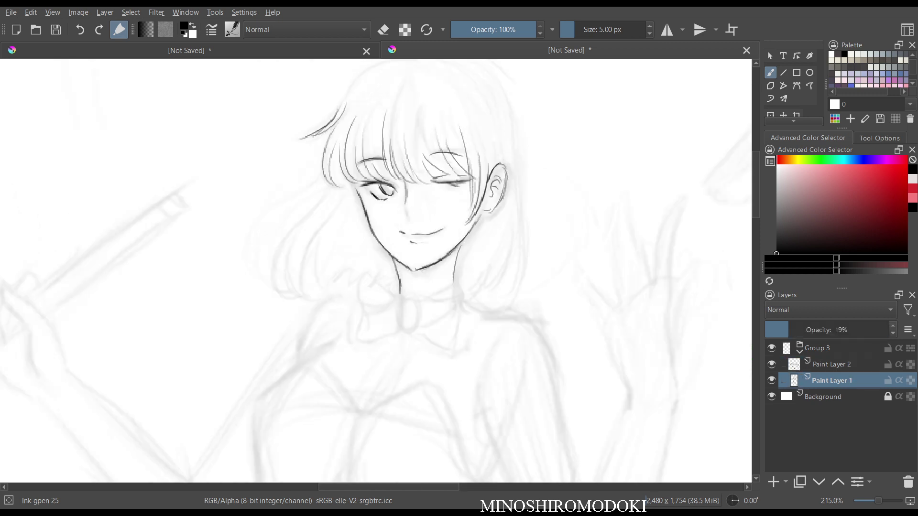
pyautogui.click(799, 330)
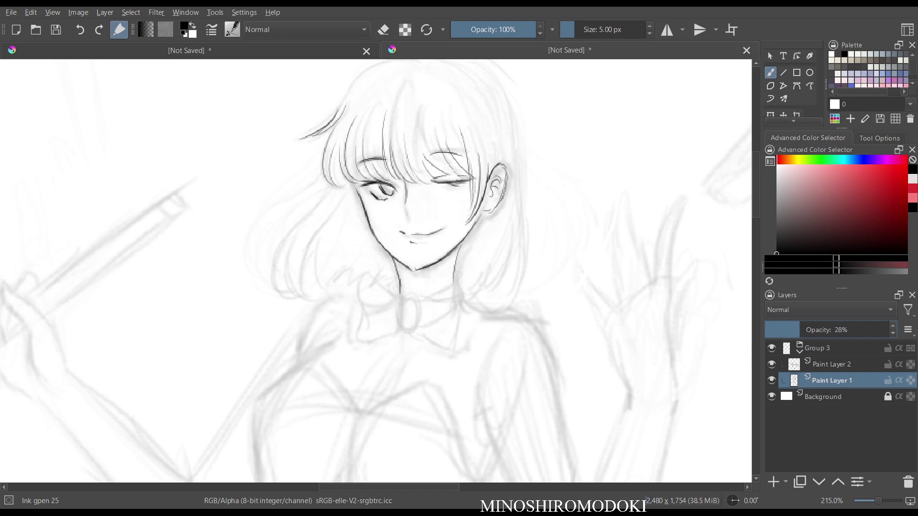
pyautogui.click(832, 364)
pyautogui.press('m')
pyautogui.press('m')
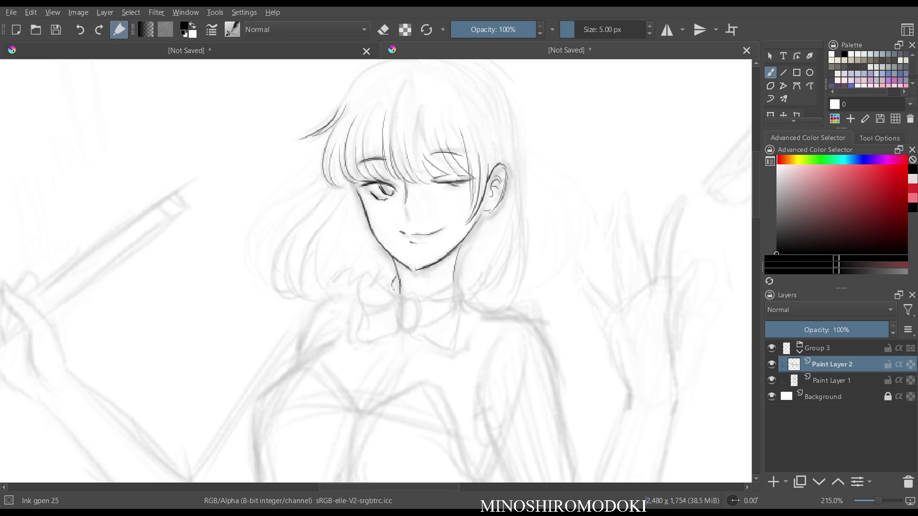
# - Ink the bow tie with its oval knot, both loops and their creases, checking it mirrored
pyautogui.moveTo(401, 297)
pyautogui.mouseDown()
pyautogui.moveTo(422, 312)
pyautogui.moveTo(399, 317)
pyautogui.moveTo(414, 332)
pyautogui.mouseUp()
pyautogui.moveTo(422, 306)
pyautogui.mouseDown()
pyautogui.moveTo(422, 323)
pyautogui.moveTo(363, 272)
pyautogui.moveTo(366, 312)
pyautogui.moveTo(380, 336)
pyautogui.moveTo(396, 330)
pyautogui.mouseUp()
pyautogui.press('m')
pyautogui.press('m')
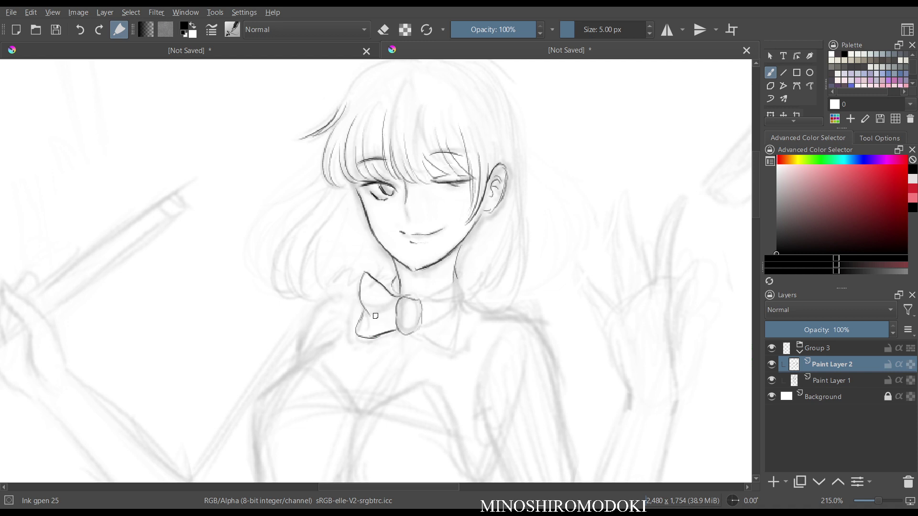
pyautogui.moveTo(422, 301)
pyautogui.mouseDown()
pyautogui.moveTo(468, 295)
pyautogui.moveTo(463, 322)
pyautogui.moveTo(439, 327)
pyautogui.moveTo(459, 353)
pyautogui.mouseUp()
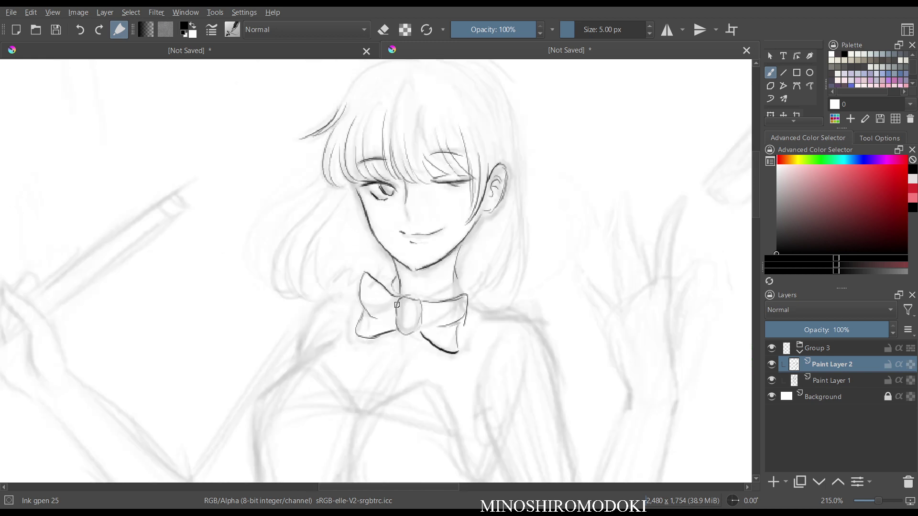
pyautogui.moveTo(396, 304)
pyautogui.mouseDown()
pyautogui.moveTo(399, 330)
pyautogui.moveTo(417, 316)
pyautogui.mouseUp()
pyautogui.press('m')
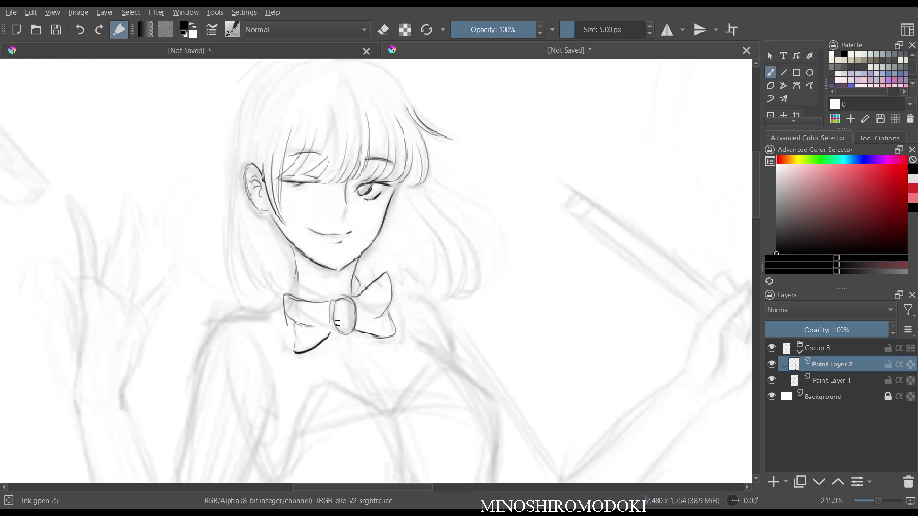
pyautogui.press('m')
# - Ink the collar band around the neck above the bow tie, checking it mirrored
pyautogui.moveTo(396, 275)
pyautogui.mouseDown()
pyautogui.moveTo(399, 296)
pyautogui.moveTo(454, 279)
pyautogui.moveTo(460, 298)
pyautogui.mouseUp()
pyautogui.press('m')
pyautogui.press('m')
# - Ink the shoulder and outer upper arm on the waving-hand side, checking them mirrored
pyautogui.moveTo(487, 245)
pyautogui.mouseDown()
pyautogui.moveTo(471, 271)
pyautogui.moveTo(473, 226)
pyautogui.moveTo(489, 256)
pyautogui.moveTo(519, 258)
pyautogui.moveTo(531, 271)
pyautogui.moveTo(562, 412)
pyautogui.mouseUp()
pyautogui.press('m')
pyautogui.press('m')
pyautogui.press('m')
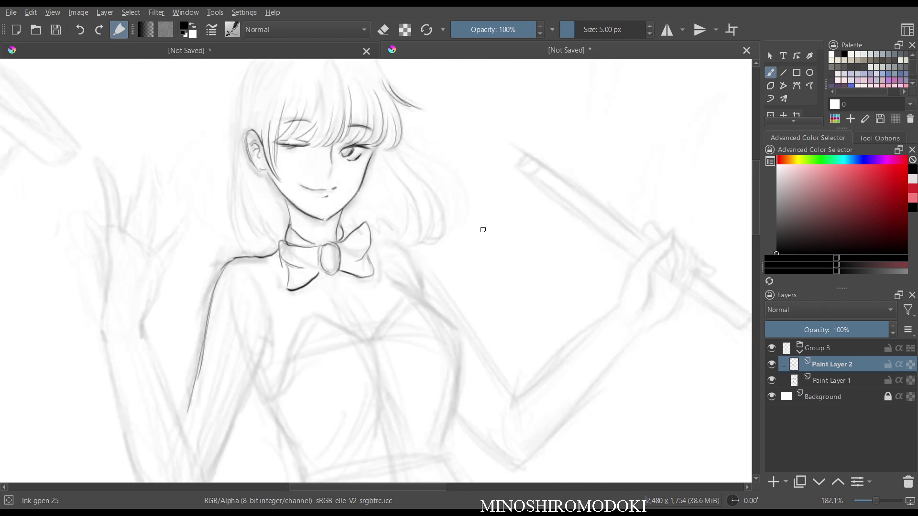
pyautogui.press('m')
pyautogui.moveTo(498, 230); pyautogui.dragTo(497, 233)
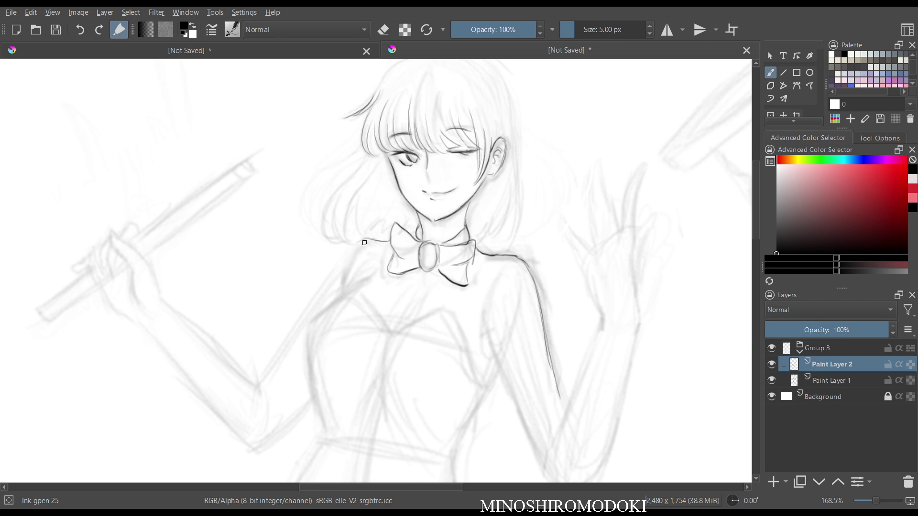
# - Ink the shoulder and outer upper arm on the wand side, checking them mirrored
pyautogui.moveTo(363, 240)
pyautogui.mouseDown()
pyautogui.moveTo(327, 285)
pyautogui.moveTo(336, 251)
pyautogui.moveTo(342, 260)
pyautogui.moveTo(266, 376)
pyautogui.mouseUp()
pyautogui.press('m')
pyautogui.press('m')
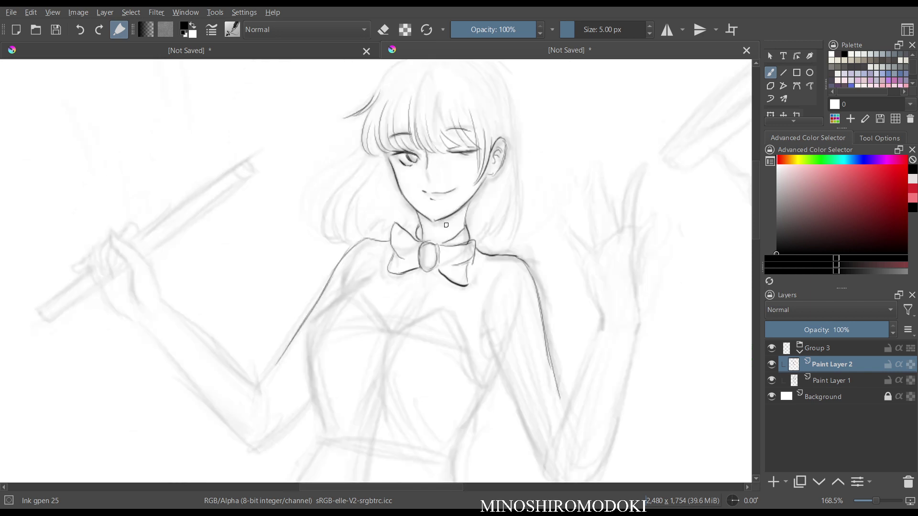
pyautogui.moveTo(488, 223)
pyautogui.mouseDown()
pyautogui.moveTo(486, 234)
pyautogui.moveTo(484, 227)
pyautogui.mouseUp()
pyautogui.moveTo(480, 267); pyautogui.dragTo(466, 229)
pyautogui.scroll(2, 466, 228)
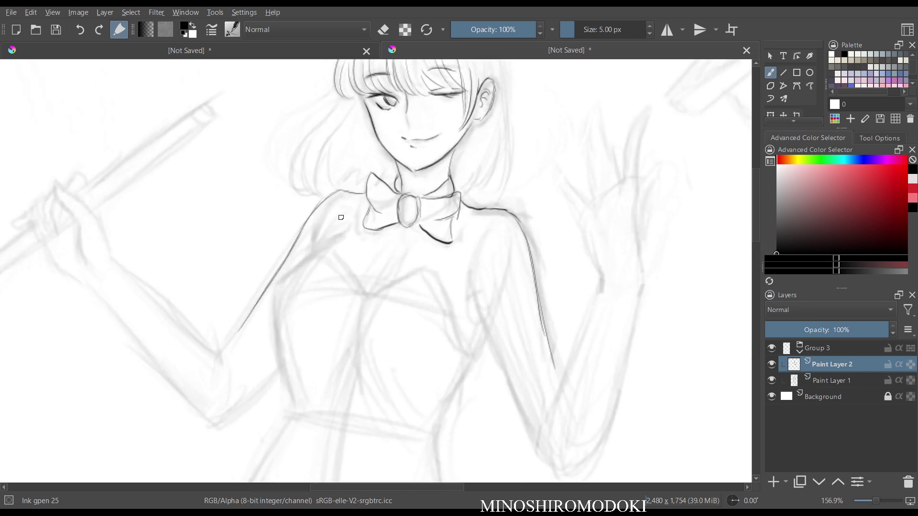
# - Ink the torso side from armpit to waist and the first half of the sweetheart neckline on the wand side
pyautogui.moveTo(322, 230)
pyautogui.mouseDown()
pyautogui.moveTo(323, 253)
pyautogui.moveTo(278, 287)
pyautogui.moveTo(294, 404)
pyautogui.mouseUp()
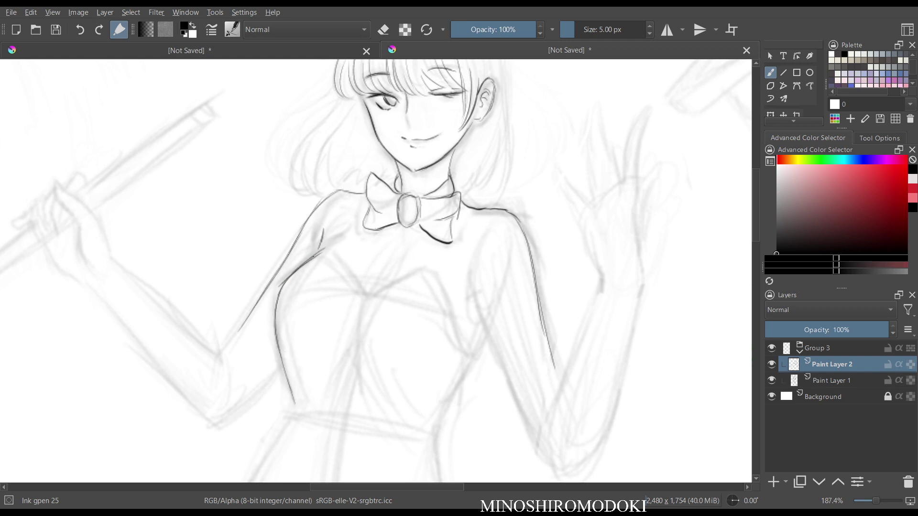
pyautogui.moveTo(321, 254)
pyautogui.mouseDown()
pyautogui.moveTo(366, 297)
pyautogui.moveTo(390, 286)
pyautogui.mouseUp()
pyautogui.press('m')
pyautogui.press('m')
pyautogui.press('e')
pyautogui.press(']')
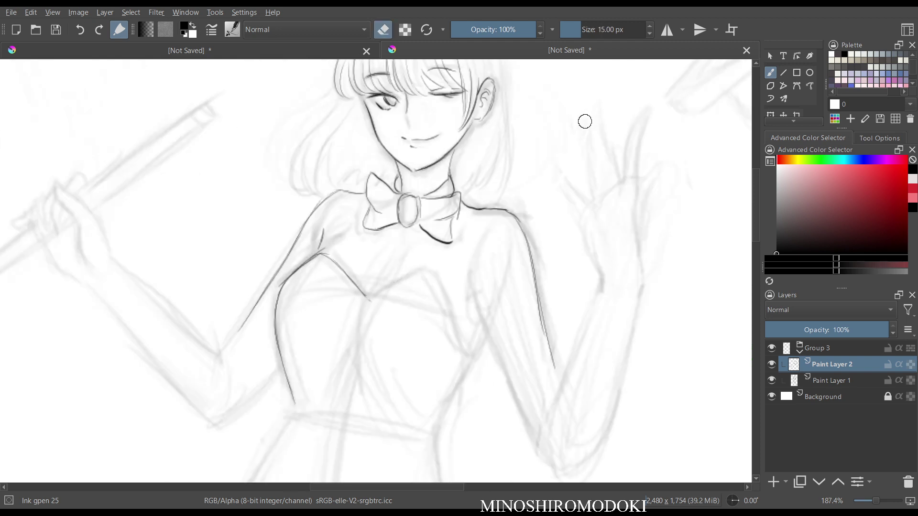
pyautogui.press('e')
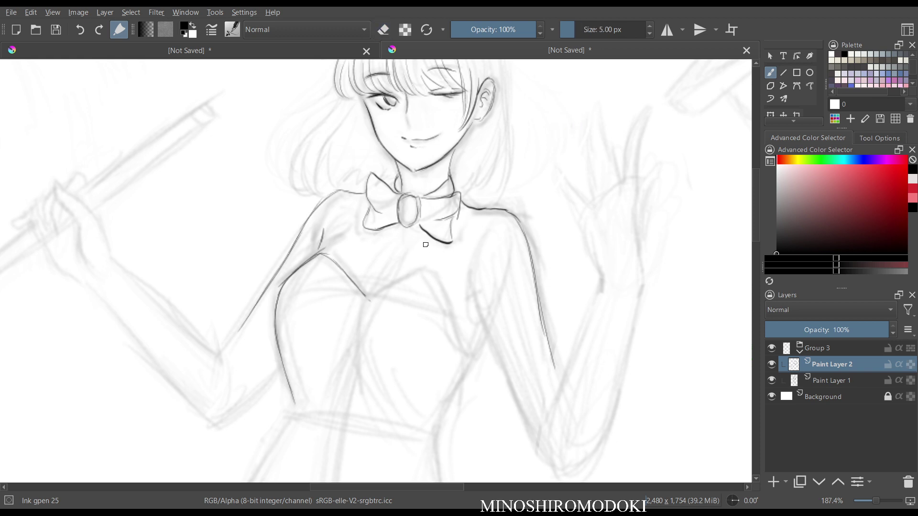
# - Try inking the neckline's second half on the waving-hand side and erase it, enlarging the eraser to 44 px
pyautogui.moveTo(361, 293)
pyautogui.mouseDown()
pyautogui.moveTo(427, 271)
pyautogui.moveTo(422, 261)
pyautogui.moveTo(416, 270)
pyautogui.moveTo(429, 274)
pyautogui.moveTo(471, 353)
pyautogui.mouseUp()
pyautogui.press('m')
pyautogui.press('m')
pyautogui.press('e')
pyautogui.moveTo(372, 291)
pyautogui.mouseDown()
pyautogui.moveTo(398, 278)
pyautogui.moveTo(436, 290)
pyautogui.moveTo(416, 274)
pyautogui.moveTo(446, 335)
pyautogui.moveTo(443, 301)
pyautogui.mouseUp()
pyautogui.press(']')
pyautogui.press(']')
pyautogui.press(']')
pyautogui.press('m')
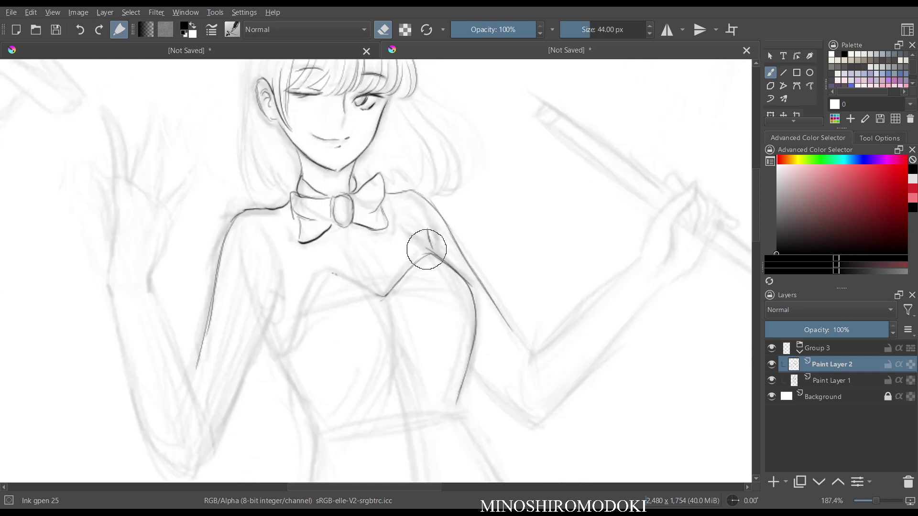
pyautogui.press('m')
# - Ink the neckline's second half down to the side seam and the waving arm's upper-arm lines, checking them mirrored
pyautogui.press('e')
pyautogui.moveTo(371, 298)
pyautogui.mouseDown()
pyautogui.moveTo(405, 275)
pyautogui.moveTo(379, 293)
pyautogui.moveTo(434, 272)
pyautogui.moveTo(472, 355)
pyautogui.moveTo(487, 336)
pyautogui.mouseUp()
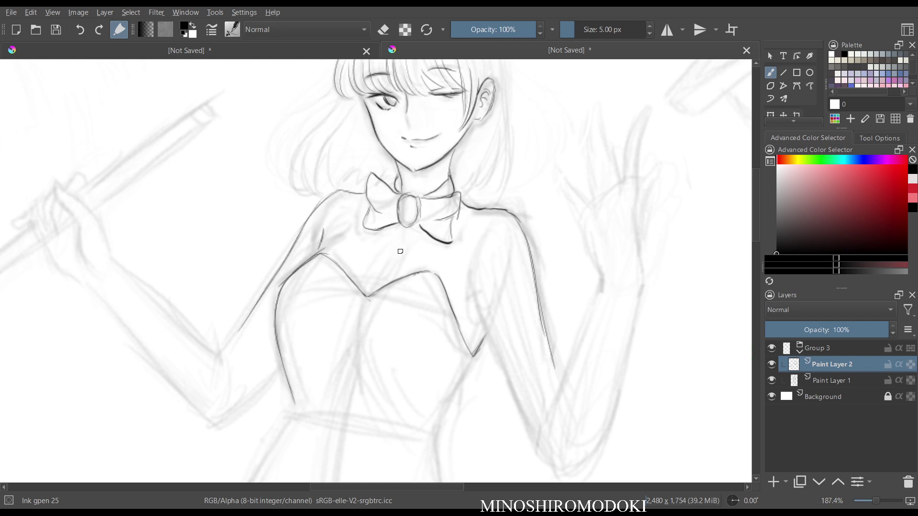
pyautogui.moveTo(462, 274); pyautogui.dragTo(509, 380)
pyautogui.moveTo(487, 327); pyautogui.dragTo(530, 430)
pyautogui.moveTo(545, 318); pyautogui.dragTo(558, 381)
pyautogui.press('m')
pyautogui.press('m')
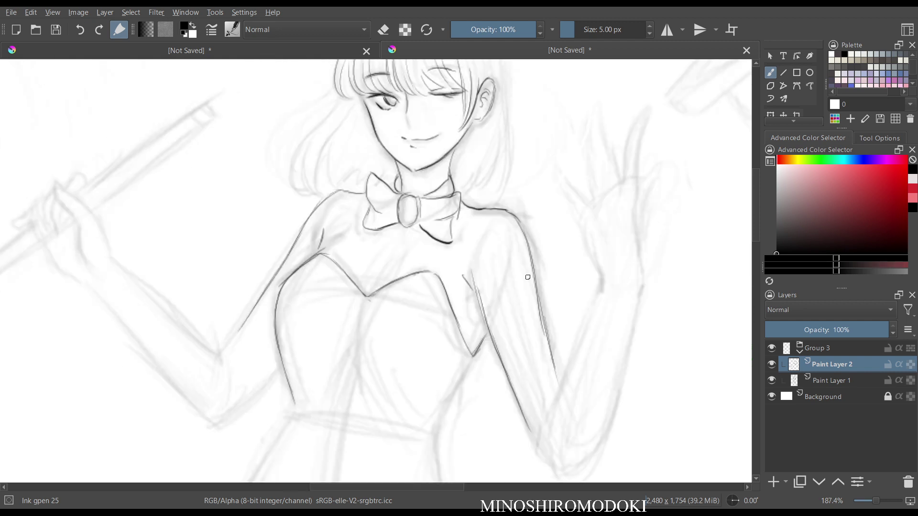
# - Ink the wand arm's elbow and both sides of its forearm up to the wrist, checking it mirrored
pyautogui.moveTo(541, 247); pyautogui.dragTo(535, 263)
pyautogui.moveTo(491, 240); pyautogui.dragTo(501, 213)
pyautogui.moveTo(342, 258)
pyautogui.mouseDown()
pyautogui.moveTo(313, 297)
pyautogui.moveTo(336, 329)
pyautogui.moveTo(318, 345)
pyautogui.mouseUp()
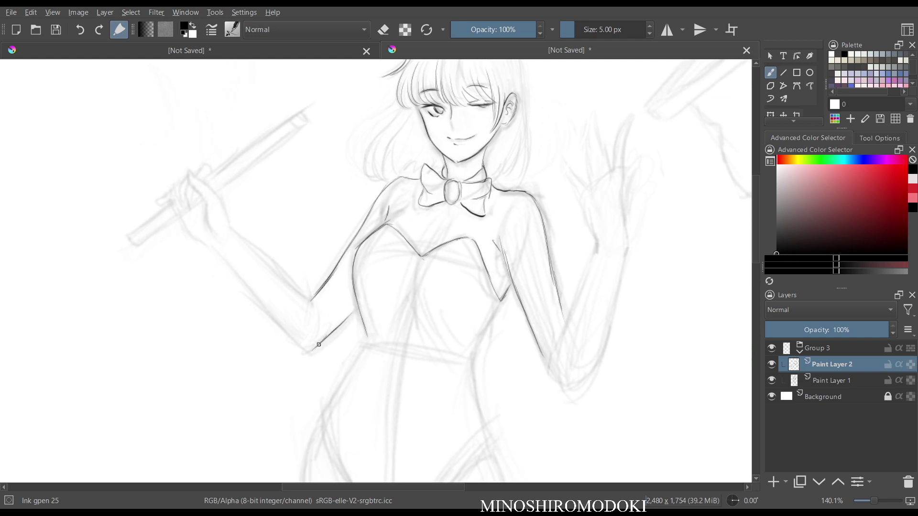
pyautogui.moveTo(236, 233); pyautogui.dragTo(313, 304)
pyautogui.moveTo(218, 249); pyautogui.dragTo(285, 330)
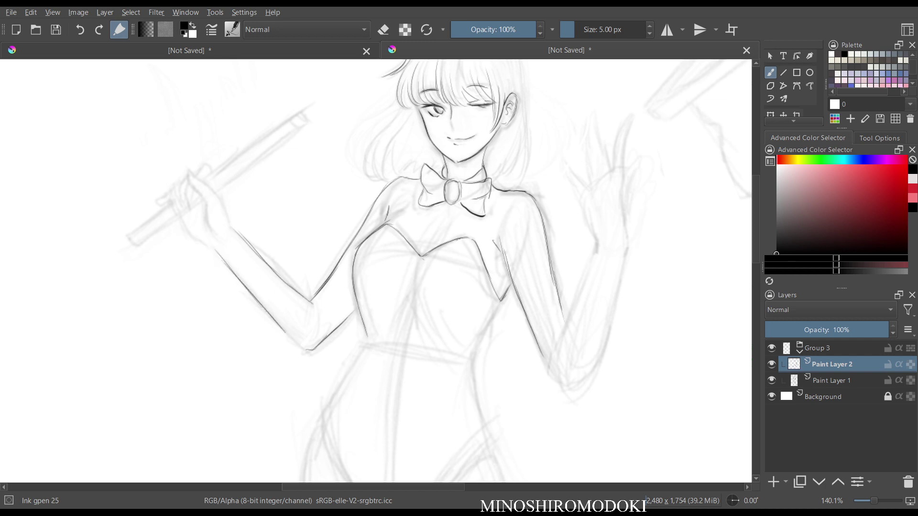
pyautogui.moveTo(248, 291); pyautogui.dragTo(315, 354)
pyautogui.press('m')
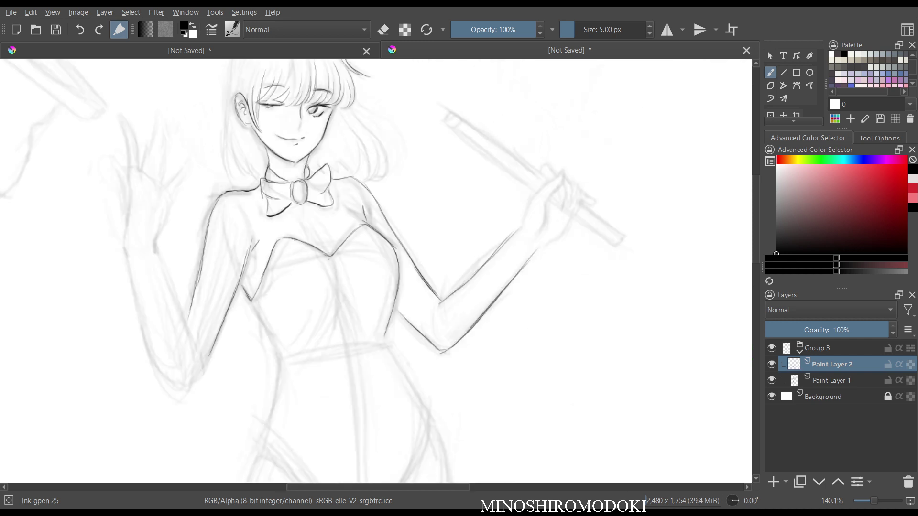
pyautogui.moveTo(531, 149); pyautogui.dragTo(524, 184)
pyautogui.press('m')
# - Erase the inner upper-arm line of the waving arm with the 44 px eraser
pyautogui.scroll(3, 525, 173)
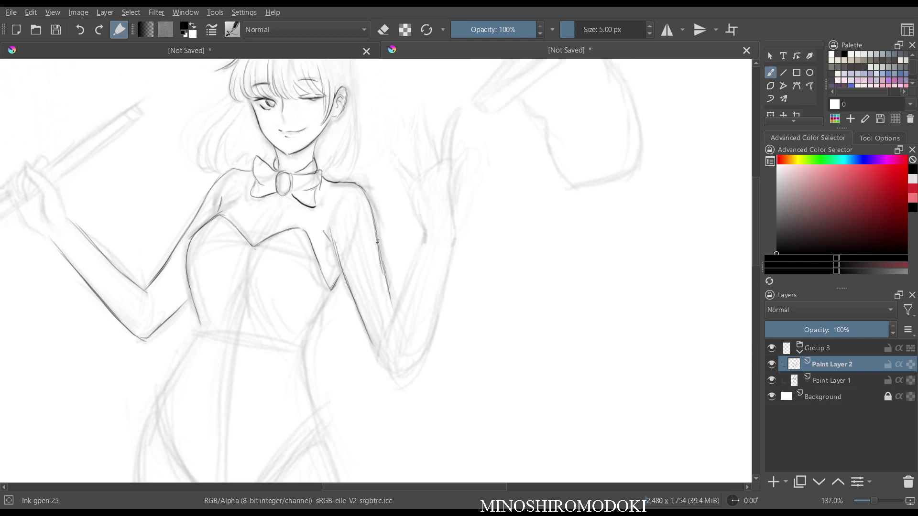
pyautogui.press('e')
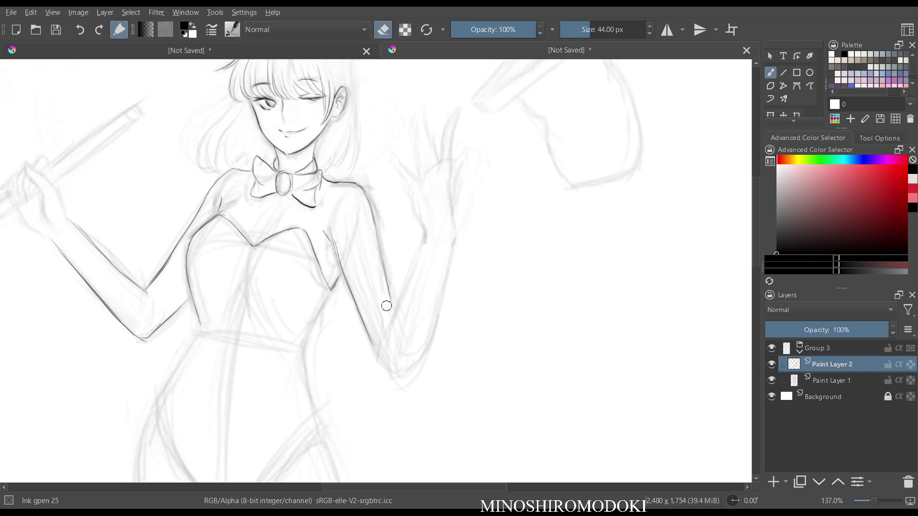
pyautogui.press('e')
pyautogui.press('e')
pyautogui.moveTo(334, 240); pyautogui.dragTo(363, 329)
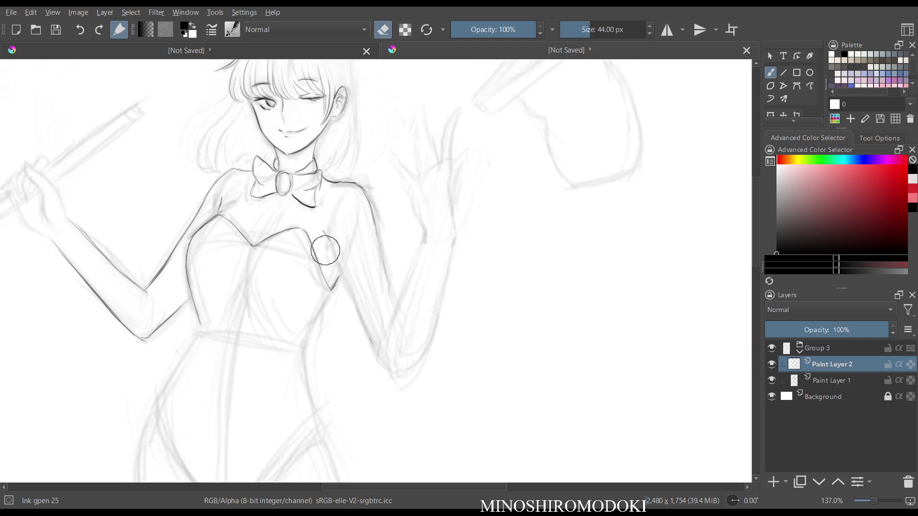
# - Re-ink the waving arm's inner upper-arm line and ink both sides of the forearm around the elbow
pyautogui.press('e')
pyautogui.moveTo(329, 232); pyautogui.dragTo(391, 378)
pyautogui.moveTo(424, 239); pyautogui.dragTo(390, 337)
pyautogui.moveTo(447, 260)
pyautogui.mouseDown()
pyautogui.moveTo(427, 340)
pyautogui.moveTo(405, 374)
pyautogui.mouseUp()
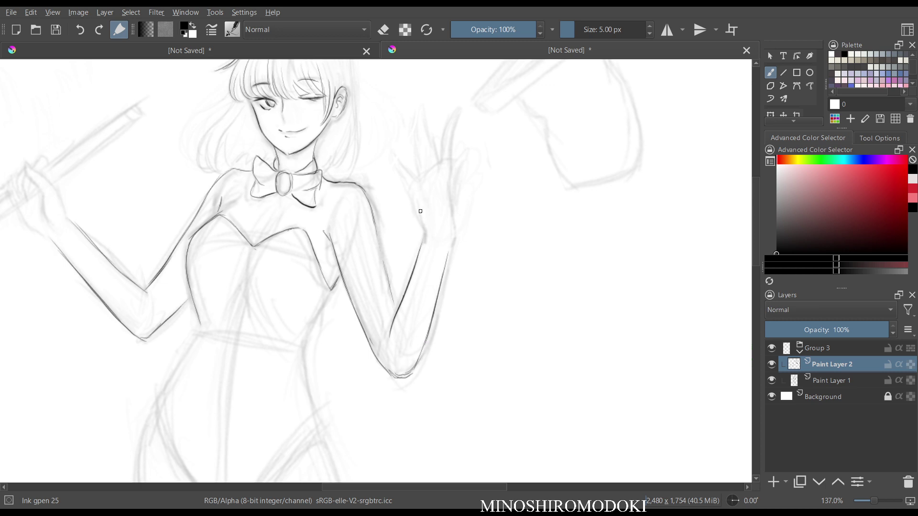
# - Ink the waving hand's thumb, fingers and both palm edges down to the wrist, checking it mirrored
pyautogui.moveTo(425, 234)
pyautogui.mouseDown()
pyautogui.moveTo(395, 150)
pyautogui.moveTo(410, 183)
pyautogui.moveTo(433, 144)
pyautogui.mouseUp()
pyautogui.moveTo(426, 137); pyautogui.dragTo(426, 150)
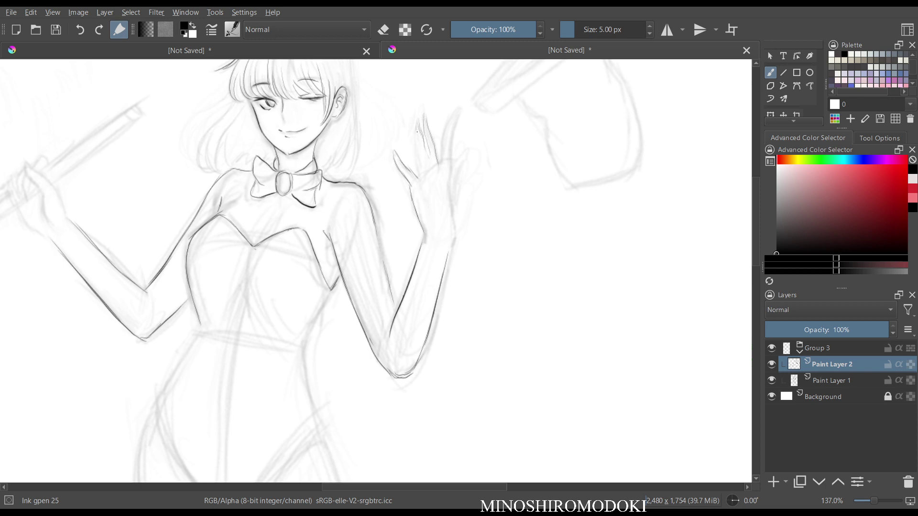
pyautogui.moveTo(416, 128); pyautogui.dragTo(422, 172)
pyautogui.moveTo(449, 183)
pyautogui.mouseDown()
pyautogui.moveTo(447, 157)
pyautogui.moveTo(448, 233)
pyautogui.mouseUp()
pyautogui.press('m')
pyautogui.press('m')
# - Strengthen the waving arm's line from shoulder to elbow crease and check the figure mirrored at several magnifications
pyautogui.moveTo(365, 192); pyautogui.dragTo(379, 262)
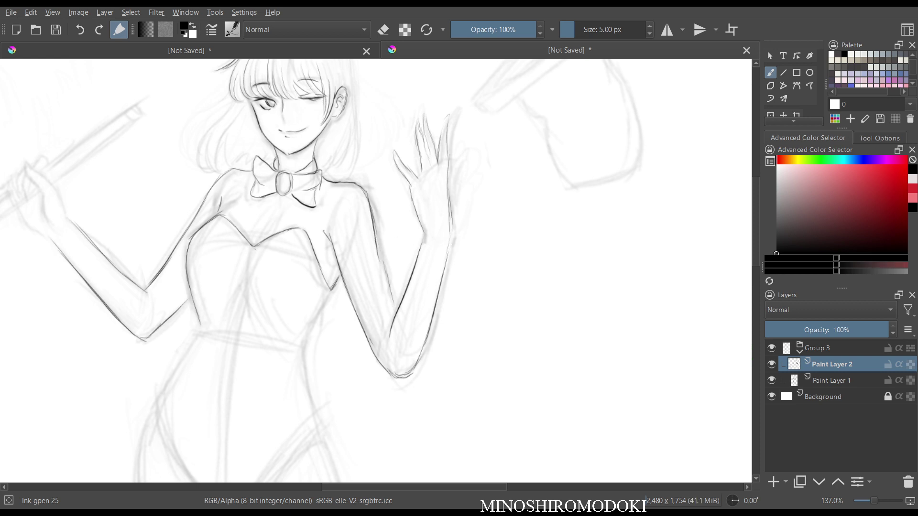
pyautogui.moveTo(374, 223); pyautogui.dragTo(390, 295)
pyautogui.press('m')
pyautogui.press('m')
pyautogui.scroll(-2, 470, 159)
pyautogui.scroll(-1, 466, 155)
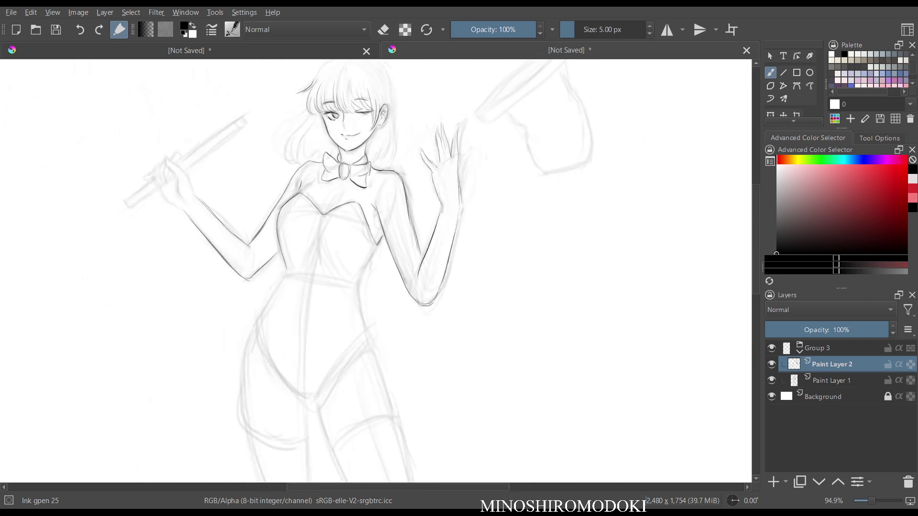
pyautogui.scroll(2, 465, 144)
pyautogui.press('m')
pyautogui.press('m')
pyautogui.scroll(-2, 471, 150)
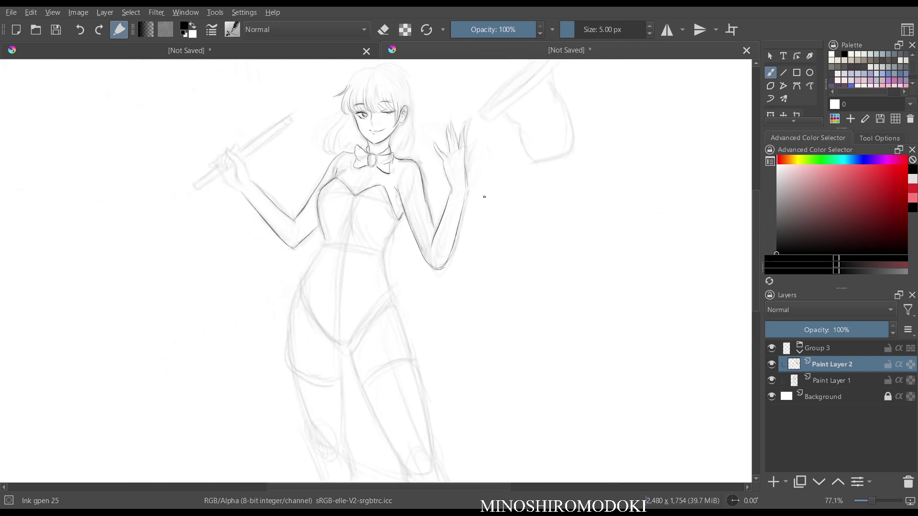
pyautogui.press('m')
pyautogui.press('m')
pyautogui.scroll(2, 472, 227)
# - Ink the crown of the head and the ear-side hair down to its inward-curling tips, checking it mirrored
pyautogui.moveTo(353, 144); pyautogui.dragTo(400, 362)
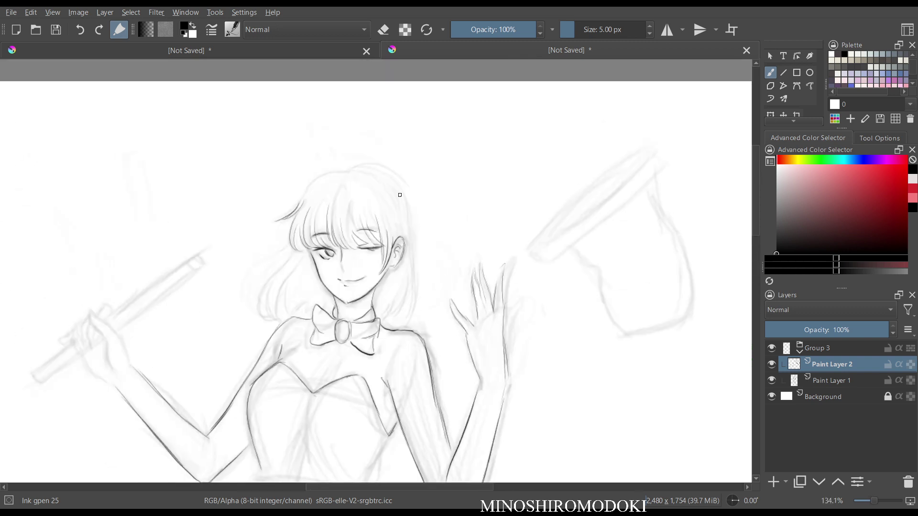
pyautogui.moveTo(304, 193)
pyautogui.mouseDown()
pyautogui.moveTo(340, 168)
pyautogui.moveTo(390, 235)
pyautogui.mouseUp()
pyautogui.moveTo(362, 174)
pyautogui.mouseDown()
pyautogui.moveTo(390, 182)
pyautogui.moveTo(407, 220)
pyautogui.moveTo(414, 272)
pyautogui.moveTo(396, 323)
pyautogui.mouseUp()
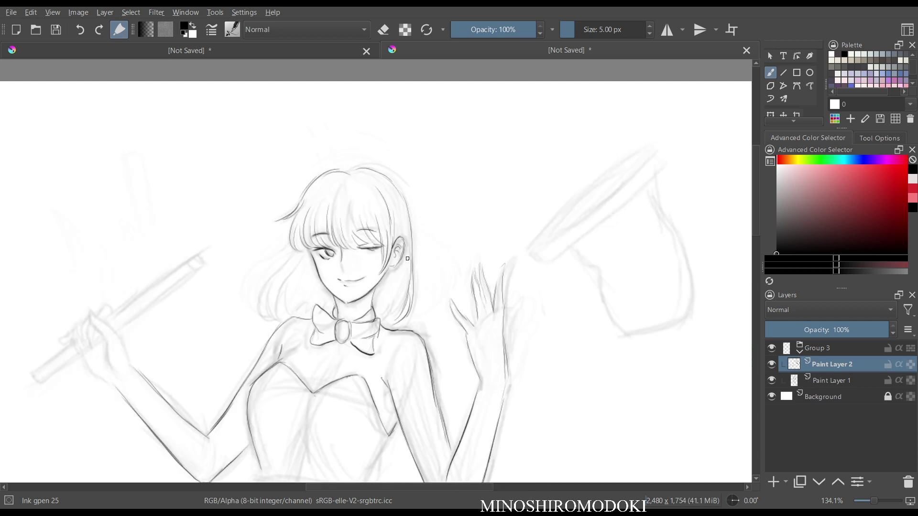
pyautogui.moveTo(408, 258)
pyautogui.mouseDown()
pyautogui.moveTo(390, 313)
pyautogui.moveTo(376, 309)
pyautogui.mouseUp()
pyautogui.press('m')
pyautogui.press('m')
pyautogui.moveTo(287, 247)
pyautogui.mouseDown()
pyautogui.moveTo(246, 265)
pyautogui.moveTo(236, 306)
pyautogui.mouseUp()
pyautogui.press('m')
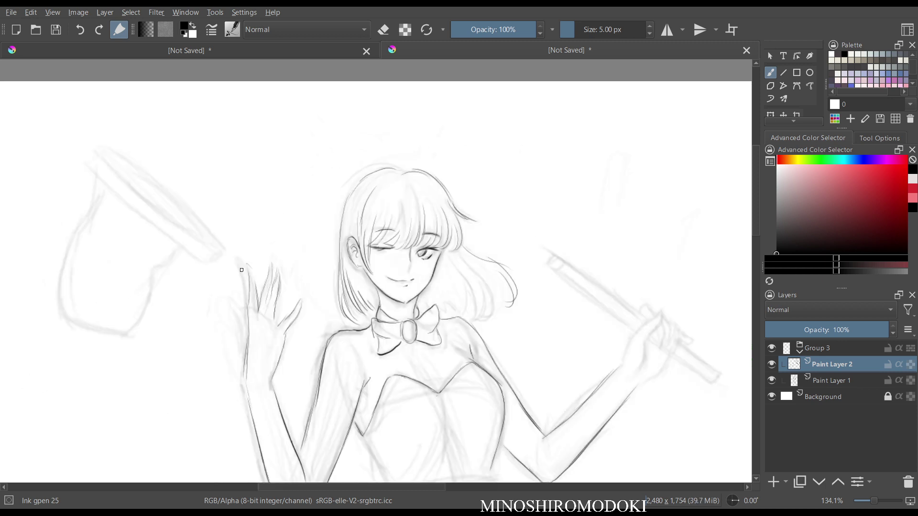
pyautogui.press('m')
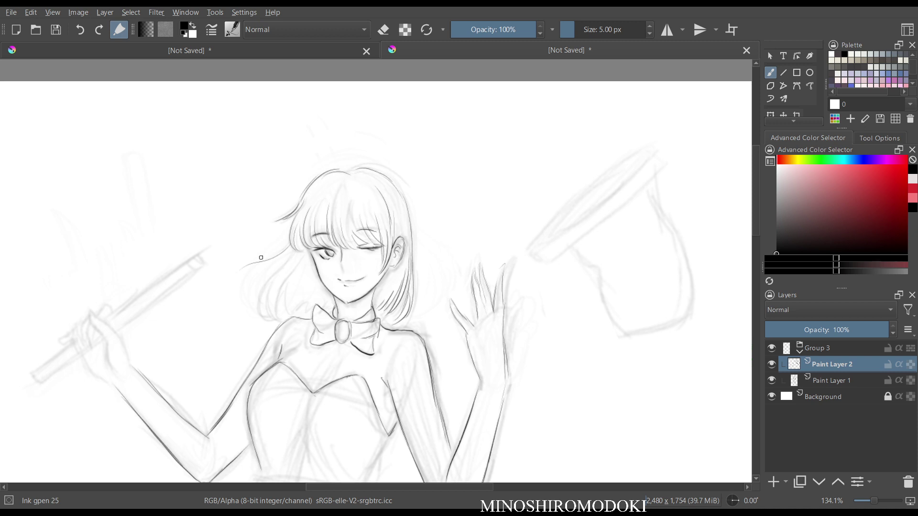
pyautogui.moveTo(259, 262); pyautogui.dragTo(235, 283)
pyautogui.hotkey('ctrl', 'z')
# - Ink the wand-side hair as inward-curling strands ending in jagged tips above the shoulder, checking it mirrored
pyautogui.moveTo(292, 255); pyautogui.dragTo(257, 310)
pyautogui.moveTo(301, 253)
pyautogui.mouseDown()
pyautogui.moveTo(275, 281)
pyautogui.moveTo(270, 320)
pyautogui.mouseUp()
pyautogui.moveTo(279, 285); pyautogui.dragTo(276, 316)
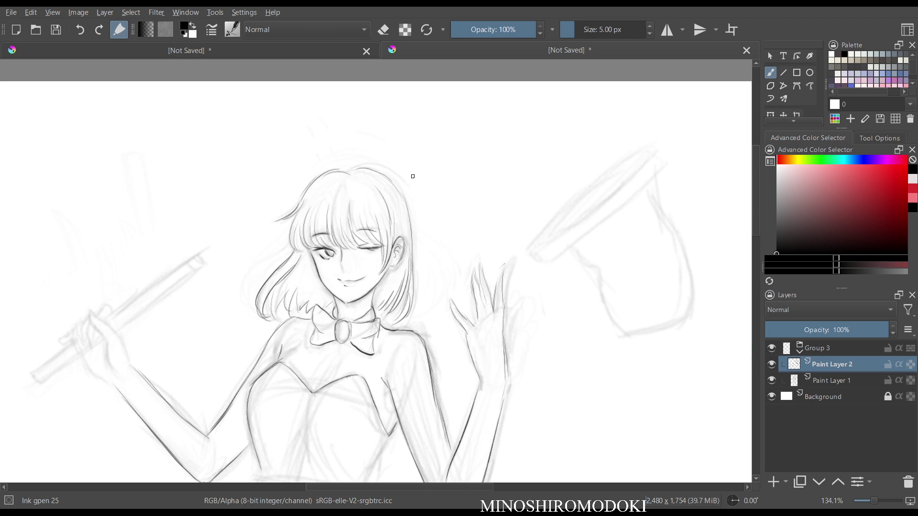
pyautogui.press('m')
pyautogui.press('m')
pyautogui.scroll(-3, 493, 215)
pyautogui.scroll(4, 455, 254)
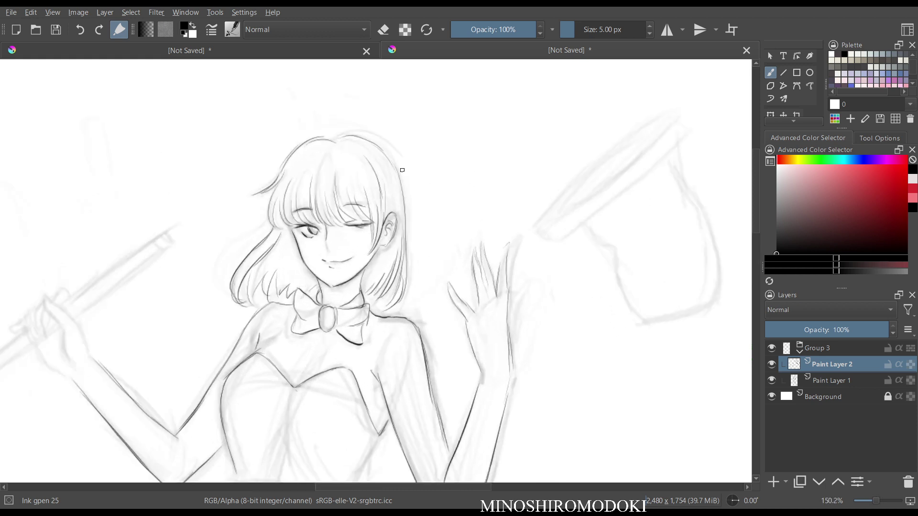
# - Darken the ear-side hair contour and refine the crown and wand-side fringe lines, checking them mirrored
pyautogui.moveTo(399, 172); pyautogui.dragTo(406, 284)
pyautogui.moveTo(282, 166)
pyautogui.mouseDown()
pyautogui.moveTo(253, 197)
pyautogui.moveTo(282, 227)
pyautogui.mouseUp()
pyautogui.press('m')
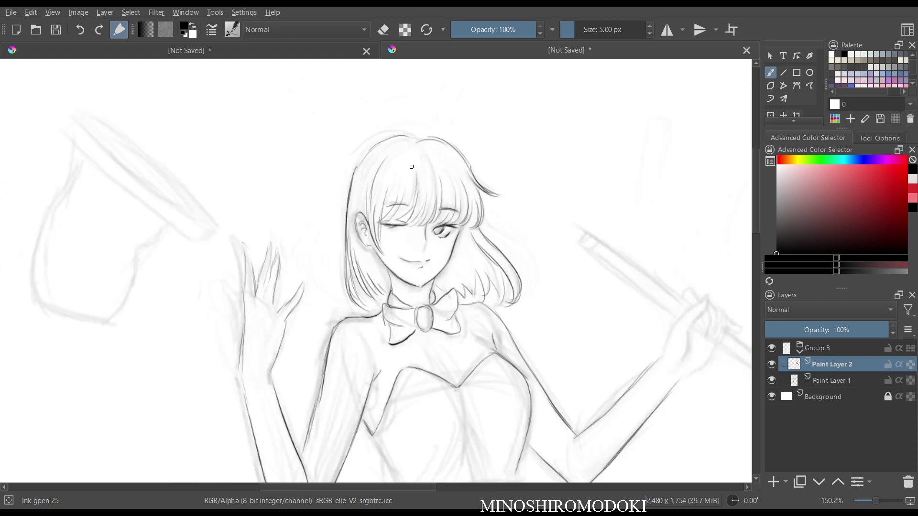
pyautogui.press('m')
pyautogui.moveTo(335, 141)
pyautogui.mouseDown()
pyautogui.moveTo(391, 160)
pyautogui.moveTo(400, 188)
pyautogui.mouseUp()
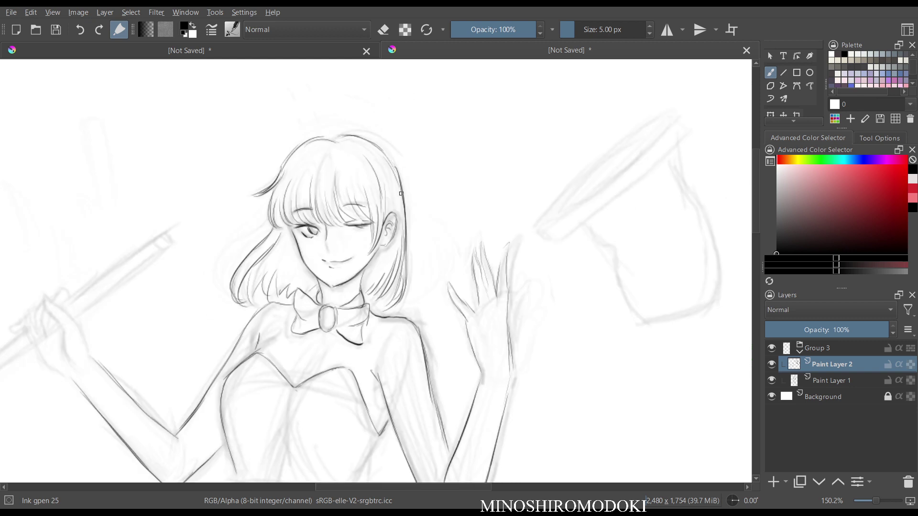
pyautogui.press('m')
pyautogui.press('m')
# - Ink both sides of the torso into the waist and add light fold lines on the bodice and waist
pyautogui.scroll(-3, 372, 200)
pyautogui.moveTo(377, 306); pyautogui.dragTo(376, 192)
pyautogui.press('m')
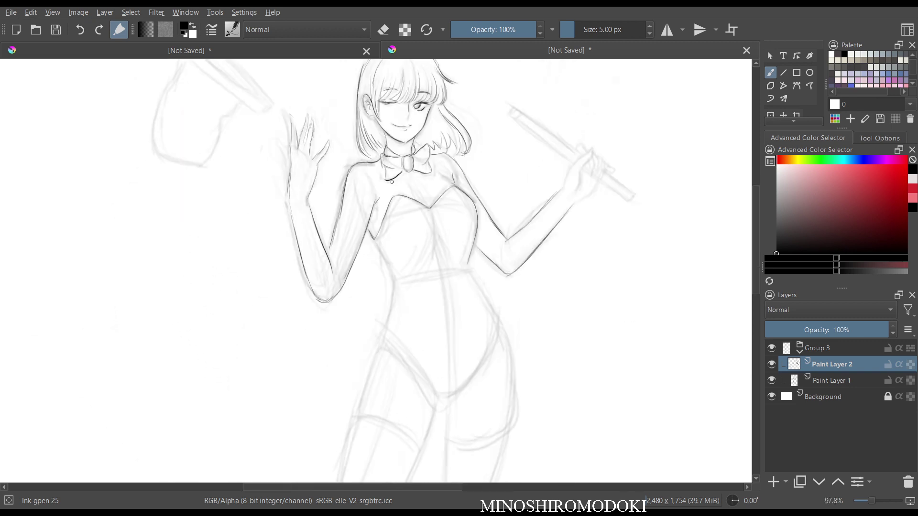
pyautogui.press('m')
pyautogui.scroll(1, 378, 239)
pyautogui.moveTo(376, 239)
pyautogui.mouseDown()
pyautogui.moveTo(378, 161)
pyautogui.moveTo(359, 201)
pyautogui.mouseUp()
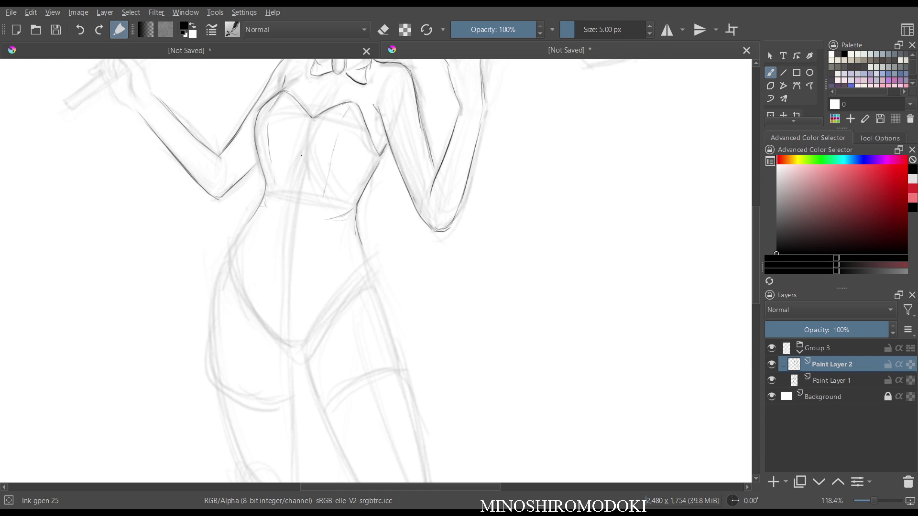
pyautogui.moveTo(296, 199)
pyautogui.mouseDown()
pyautogui.moveTo(295, 240)
pyautogui.moveTo(295, 192)
pyautogui.mouseUp()
# - Set the ink brush to 15 px and ink the bodice's waist button, centre seam and wand-side front edge
pyautogui.press('e')
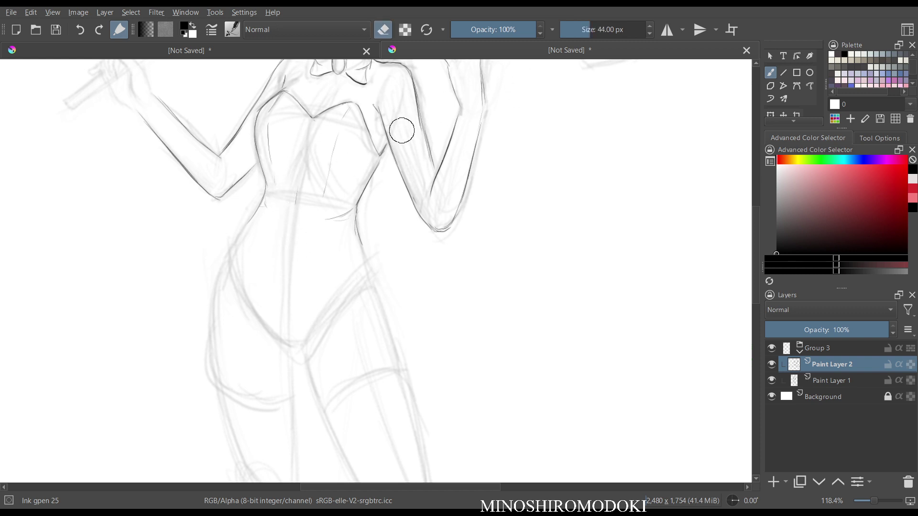
pyautogui.press('e')
pyautogui.press(']')
pyautogui.press(']')
pyautogui.press(']')
pyautogui.press(']')
pyautogui.press(']')
pyautogui.press(']')
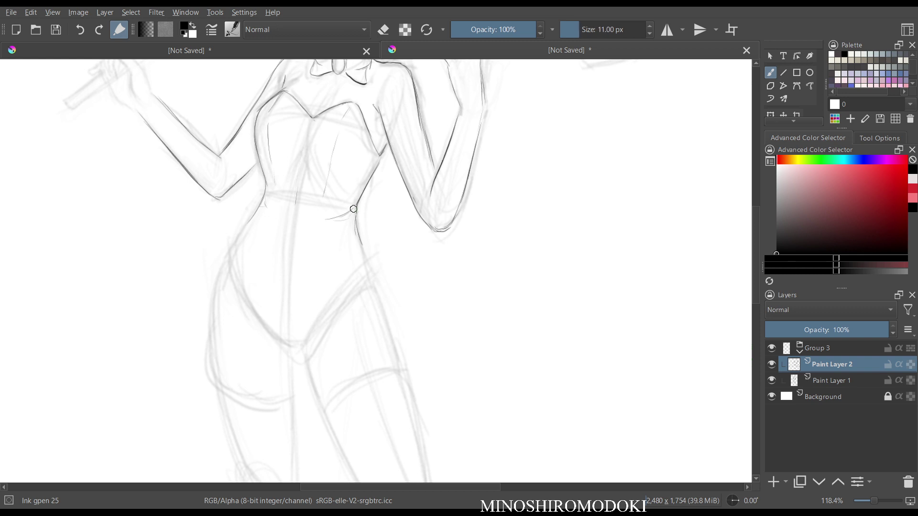
pyautogui.press(']')
pyautogui.moveTo(288, 234); pyautogui.dragTo(295, 234)
pyautogui.moveTo(301, 163)
pyautogui.mouseDown()
pyautogui.moveTo(293, 225)
pyautogui.moveTo(275, 265)
pyautogui.moveTo(238, 303)
pyautogui.mouseUp()
# - Ink the outer edge of the wand-side vest flap, erasing the first curve at 85.52 px and redrawing it fuller down to its tip
pyautogui.moveTo(257, 209)
pyautogui.mouseDown()
pyautogui.moveTo(212, 260)
pyautogui.moveTo(221, 303)
pyautogui.mouseUp()
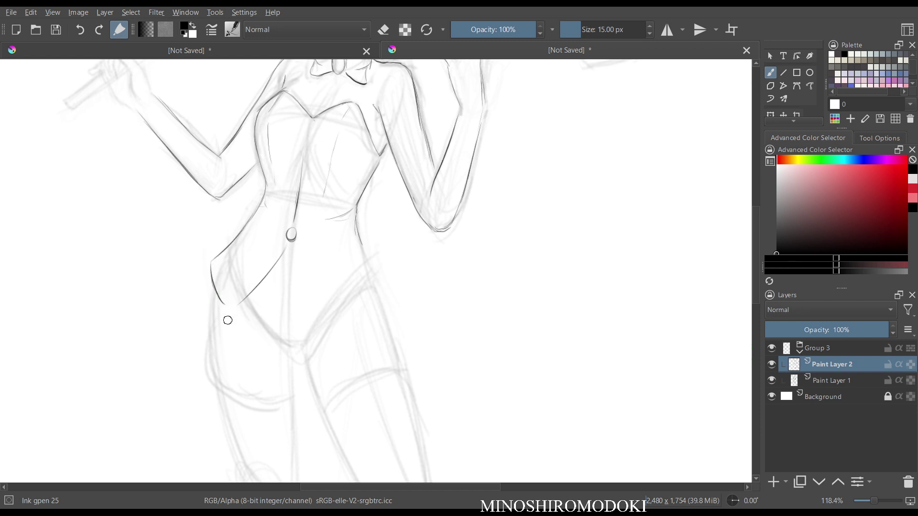
pyautogui.press('e')
pyautogui.moveTo(209, 263)
pyautogui.mouseDown()
pyautogui.moveTo(243, 230)
pyautogui.moveTo(213, 284)
pyautogui.moveTo(212, 267)
pyautogui.mouseUp()
pyautogui.click(597, 30)
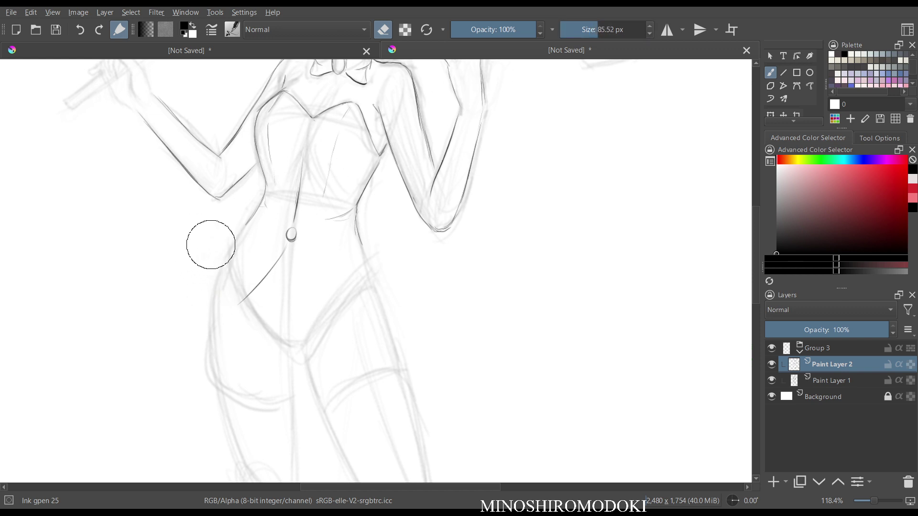
pyautogui.press('e')
pyautogui.moveTo(258, 203)
pyautogui.mouseDown()
pyautogui.moveTo(211, 263)
pyautogui.moveTo(211, 301)
pyautogui.moveTo(226, 328)
pyautogui.mouseUp()
pyautogui.moveTo(250, 292)
pyautogui.mouseDown()
pyautogui.moveTo(234, 309)
pyautogui.moveTo(266, 278)
pyautogui.mouseUp()
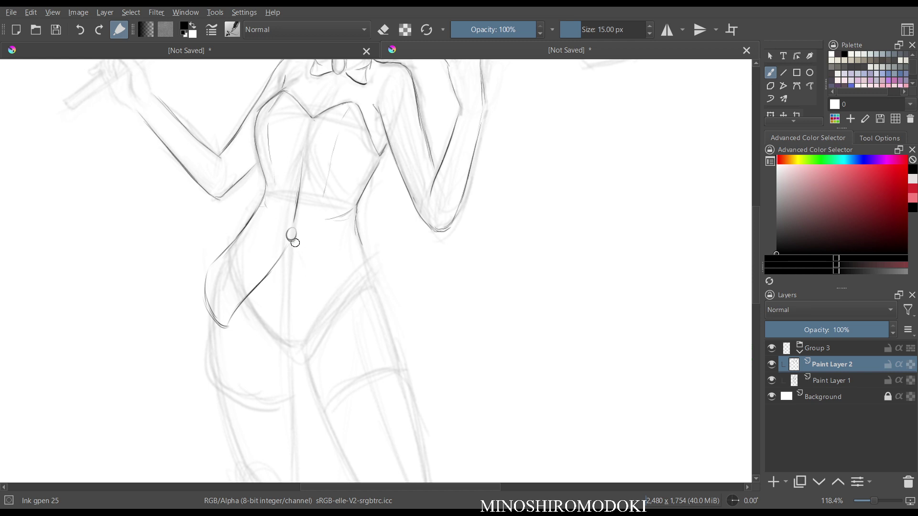
# - Ink the opposite vest flap from the button and waist down to its pointed tip, checking the figure mirrored
pyautogui.moveTo(293, 241)
pyautogui.mouseDown()
pyautogui.moveTo(315, 291)
pyautogui.moveTo(333, 311)
pyautogui.mouseUp()
pyautogui.moveTo(357, 229); pyautogui.dragTo(386, 290)
pyautogui.moveTo(324, 304); pyautogui.dragTo(347, 338)
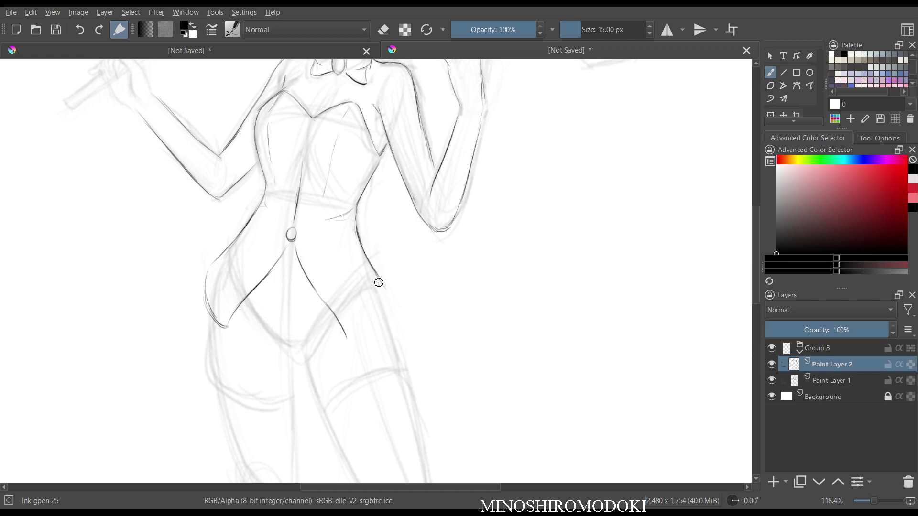
pyautogui.moveTo(381, 278)
pyautogui.mouseDown()
pyautogui.moveTo(377, 308)
pyautogui.moveTo(356, 332)
pyautogui.moveTo(365, 318)
pyautogui.moveTo(348, 339)
pyautogui.mouseUp()
pyautogui.scroll(-3, 369, 151)
pyautogui.press('m')
pyautogui.press('m')
pyautogui.scroll(-2, 412, 181)
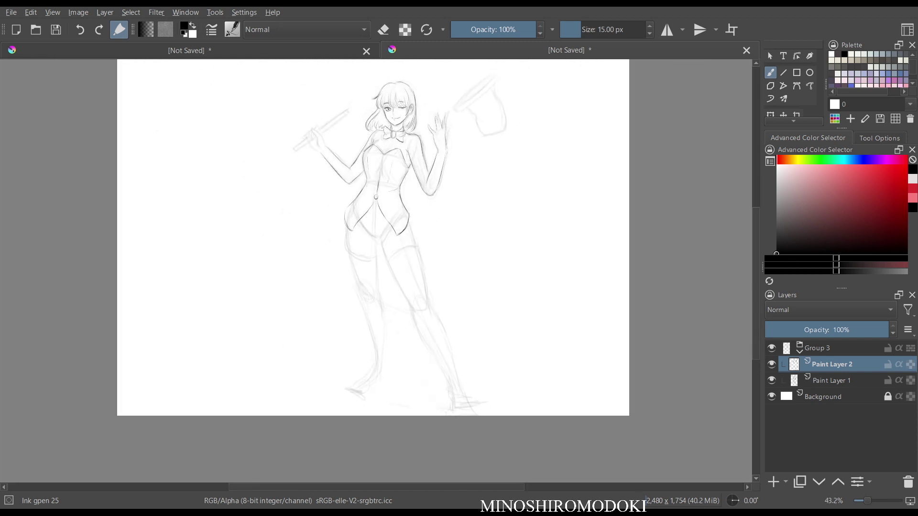
# - Hide Paint Layer 1 to examine the ink lines alone and mirrored, and restore the sketch with Paint Layer 2 active
pyautogui.click(832, 380)
pyautogui.click(771, 381)
pyautogui.press('m')
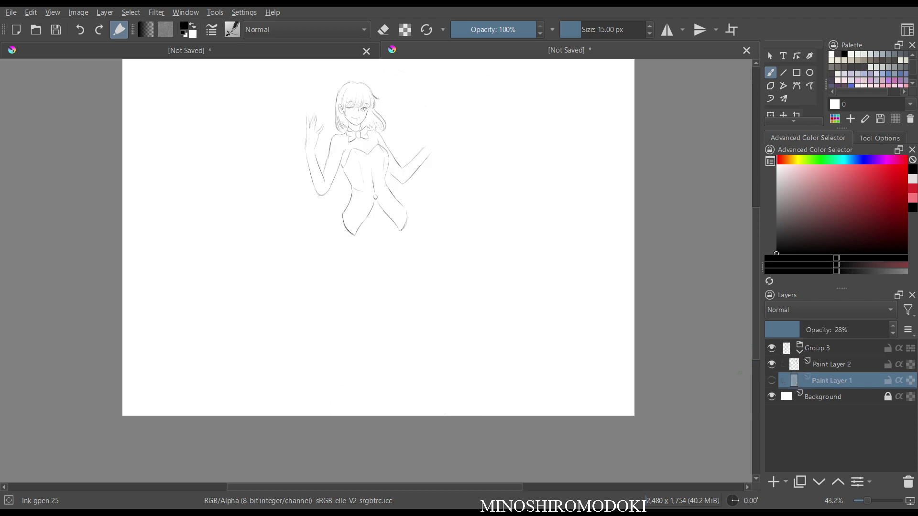
pyautogui.press('m')
pyautogui.scroll(4, 453, 235)
pyautogui.moveTo(410, 104); pyautogui.dragTo(462, 318)
pyautogui.press('m')
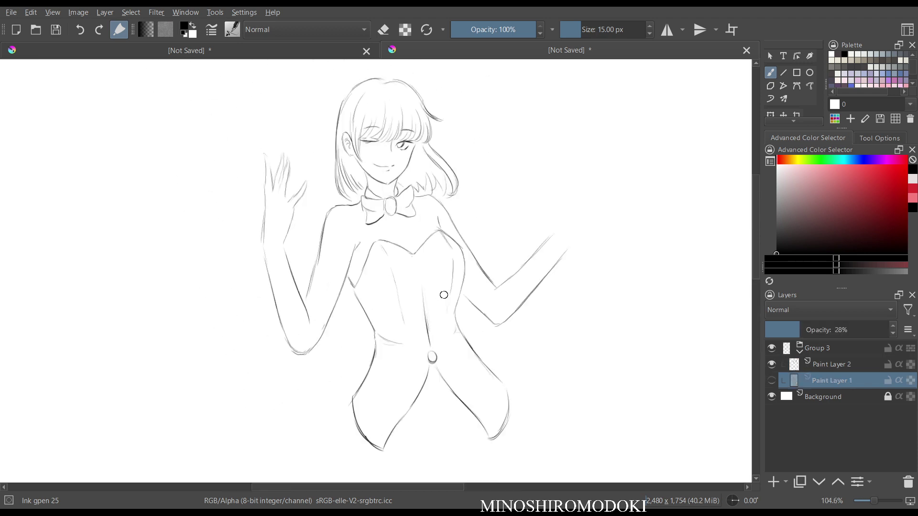
pyautogui.press('m')
pyautogui.scroll(1, 445, 296)
pyautogui.scroll(-1, 451, 299)
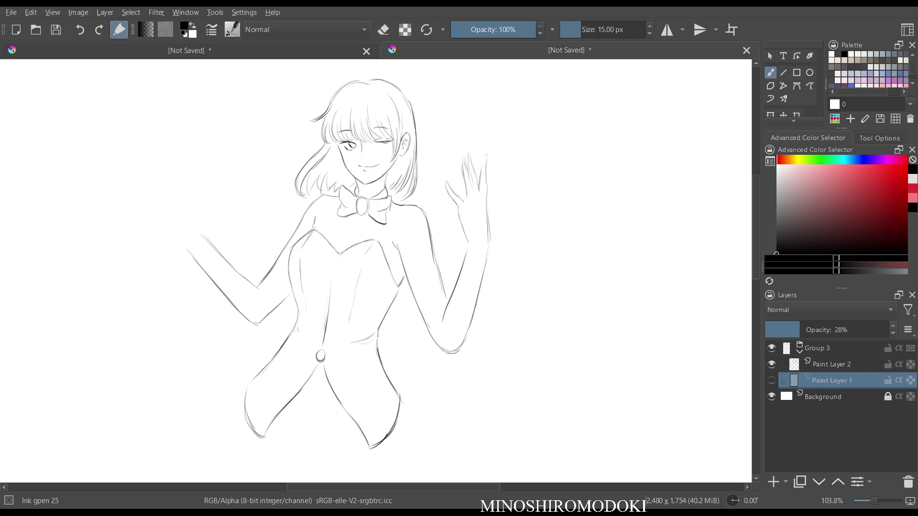
pyautogui.click(771, 380)
pyautogui.click(832, 365)
pyautogui.press('m')
pyautogui.press('m')
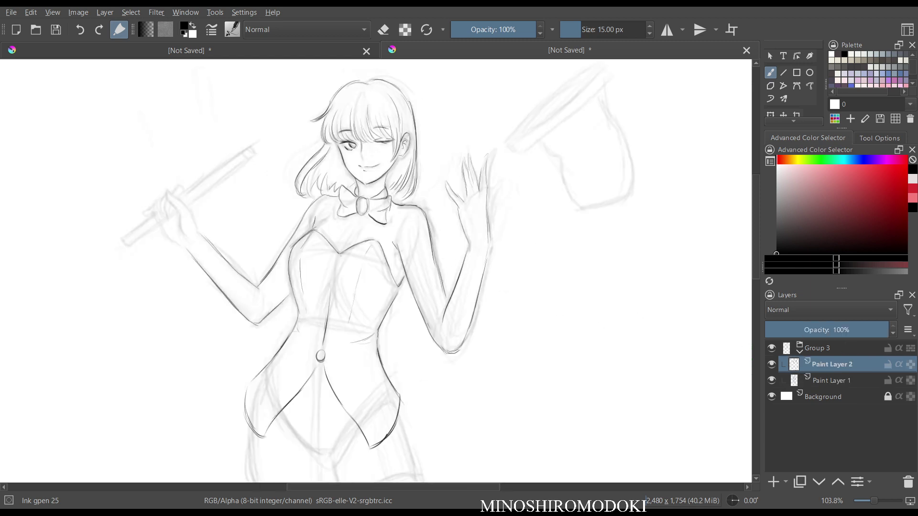
# - Thicken the waving hand's thumb and finger lines with the 15 px brush, checking them mirrored
pyautogui.scroll(2, 444, 245)
pyautogui.moveTo(453, 159)
pyautogui.mouseDown()
pyautogui.moveTo(424, 224)
pyautogui.moveTo(427, 243)
pyautogui.mouseUp()
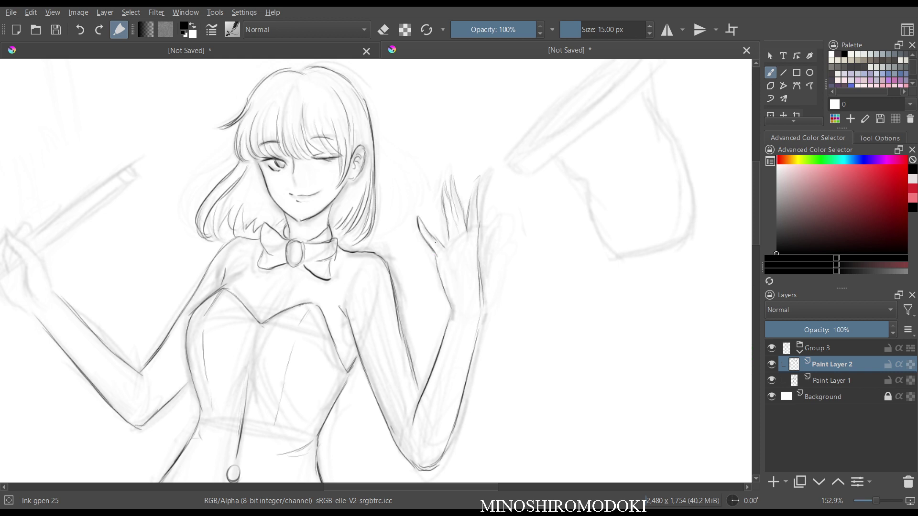
pyautogui.moveTo(442, 190)
pyautogui.mouseDown()
pyautogui.moveTo(444, 216)
pyautogui.moveTo(447, 192)
pyautogui.moveTo(456, 225)
pyautogui.mouseUp()
pyautogui.moveTo(454, 177); pyautogui.dragTo(462, 223)
pyautogui.moveTo(479, 176)
pyautogui.mouseDown()
pyautogui.moveTo(476, 220)
pyautogui.moveTo(504, 219)
pyautogui.moveTo(504, 236)
pyautogui.moveTo(652, 214)
pyautogui.mouseUp()
pyautogui.press('m')
pyautogui.press('m')
pyautogui.press('m')
pyautogui.press('m')
# - Erase the doubled stroke along the upper line of the wand arm's forearm and return to the ink brush
pyautogui.scroll(3, 341, 261)
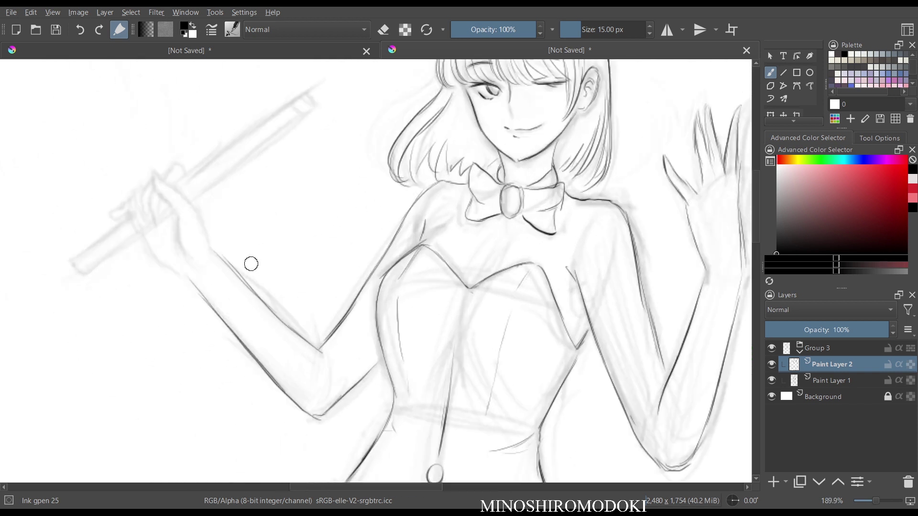
pyautogui.press('e')
pyautogui.moveTo(239, 274)
pyautogui.mouseDown()
pyautogui.moveTo(251, 290)
pyautogui.moveTo(216, 256)
pyautogui.moveTo(280, 322)
pyautogui.mouseUp()
pyautogui.press('e')
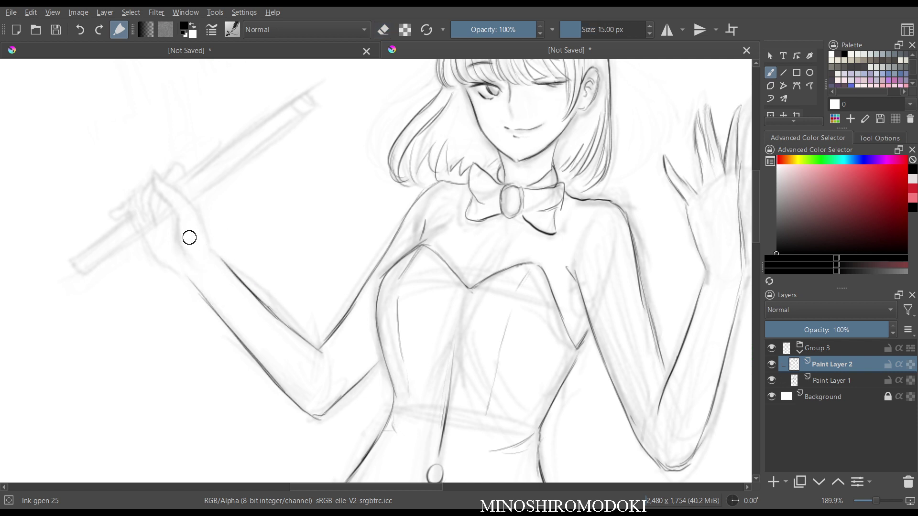
# - Ink the thumb, wrist contour and curled fingers of the hand holding the wand over the rough sketch
pyautogui.moveTo(211, 247)
pyautogui.mouseDown()
pyautogui.moveTo(191, 206)
pyautogui.moveTo(158, 177)
pyautogui.moveTo(180, 217)
pyautogui.moveTo(174, 211)
pyautogui.moveTo(177, 242)
pyautogui.mouseUp()
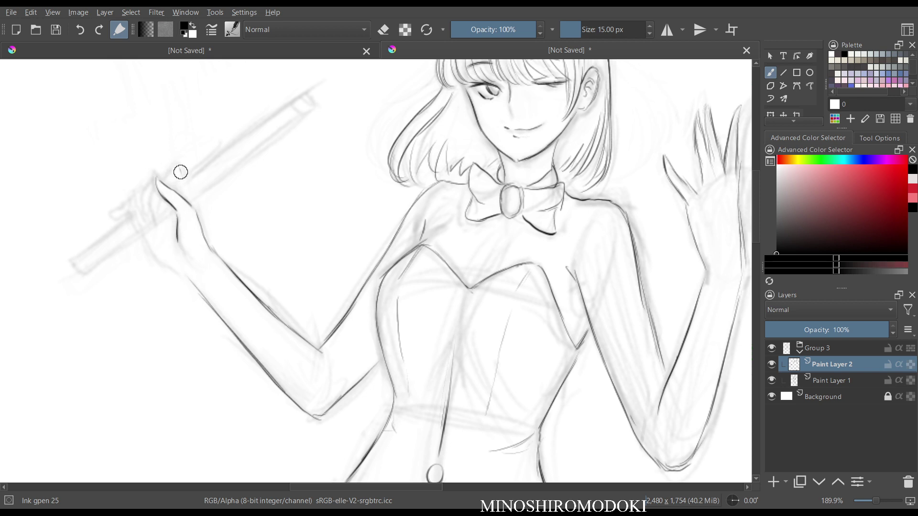
pyautogui.moveTo(181, 175)
pyautogui.mouseDown()
pyautogui.moveTo(171, 171)
pyautogui.moveTo(153, 205)
pyautogui.moveTo(160, 224)
pyautogui.mouseUp()
pyautogui.hotkey('ctrl', 'z')
pyautogui.moveTo(153, 184)
pyautogui.mouseDown()
pyautogui.moveTo(147, 215)
pyautogui.moveTo(138, 195)
pyautogui.moveTo(148, 223)
pyautogui.moveTo(121, 205)
pyautogui.moveTo(115, 211)
pyautogui.mouseUp()
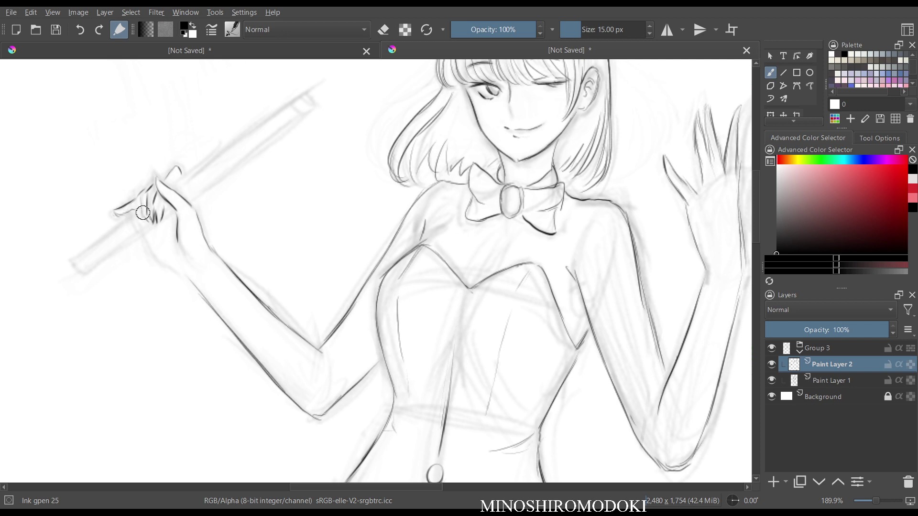
pyautogui.moveTo(167, 177); pyautogui.dragTo(173, 171)
pyautogui.press('e')
pyautogui.press('e')
pyautogui.press('e')
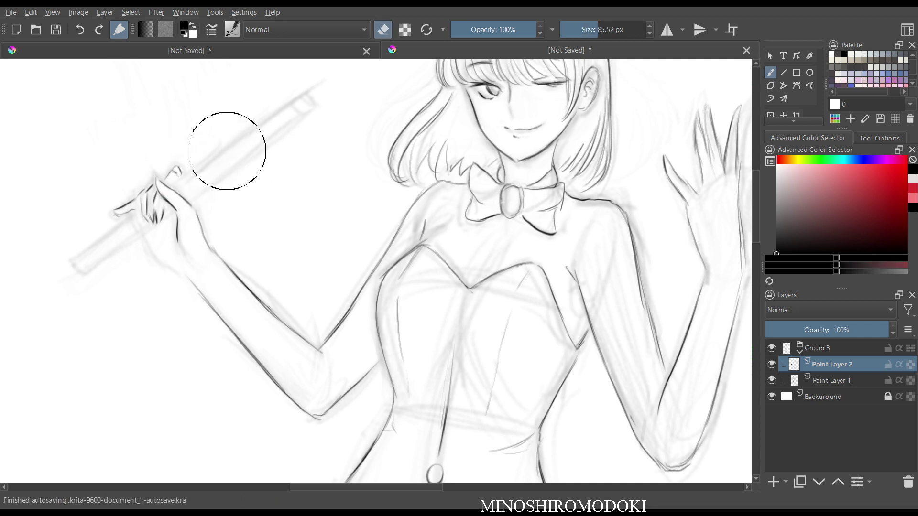
pyautogui.press('e')
# - Ink the wand's long edges and tip freehand on both sides of the gripping hand
pyautogui.press('m')
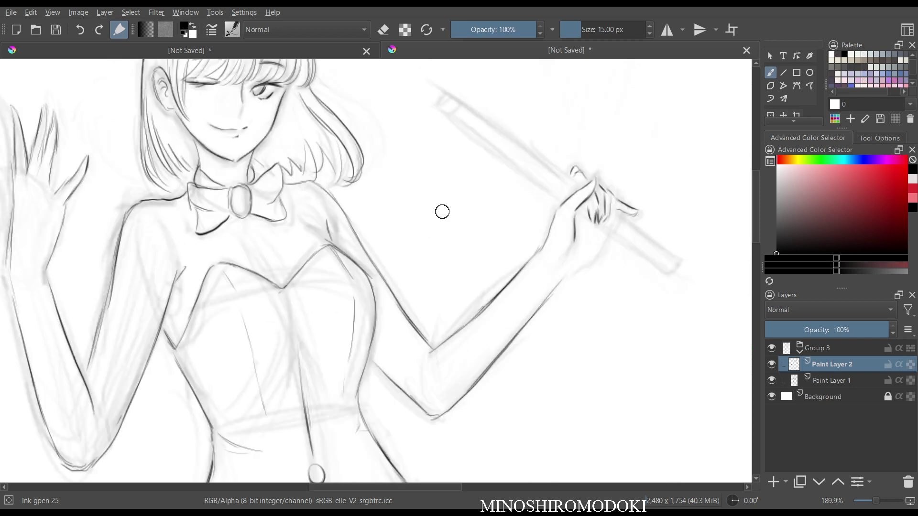
pyautogui.press('m')
pyautogui.moveTo(448, 190); pyautogui.dragTo(447, 210)
pyautogui.moveTo(447, 210); pyautogui.dragTo(504, 223)
pyautogui.press('e')
pyautogui.press('e')
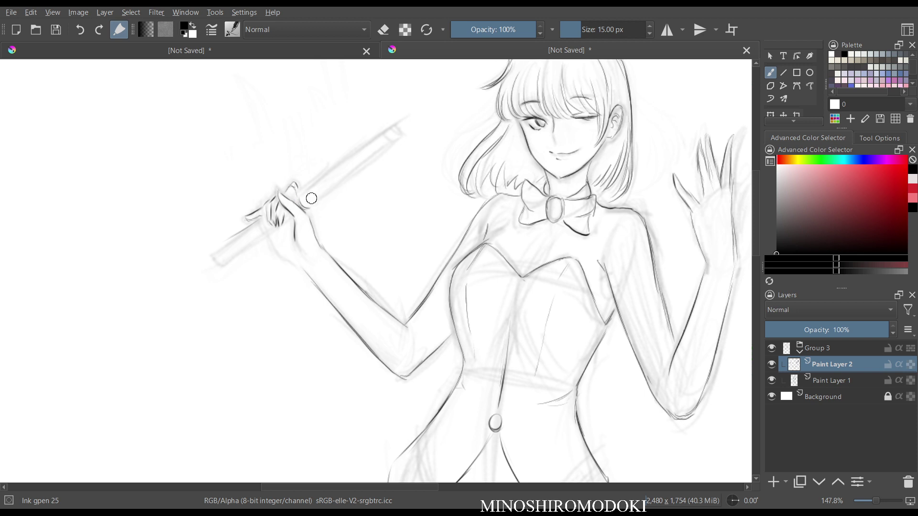
pyautogui.moveTo(352, 159)
pyautogui.mouseDown()
pyautogui.moveTo(310, 191)
pyautogui.moveTo(362, 150)
pyautogui.mouseUp()
pyautogui.moveTo(314, 184)
pyautogui.mouseDown()
pyautogui.moveTo(394, 124)
pyautogui.moveTo(398, 146)
pyautogui.moveTo(393, 128)
pyautogui.moveTo(399, 142)
pyautogui.moveTo(350, 175)
pyautogui.mouseUp()
pyautogui.moveTo(398, 140); pyautogui.dragTo(318, 196)
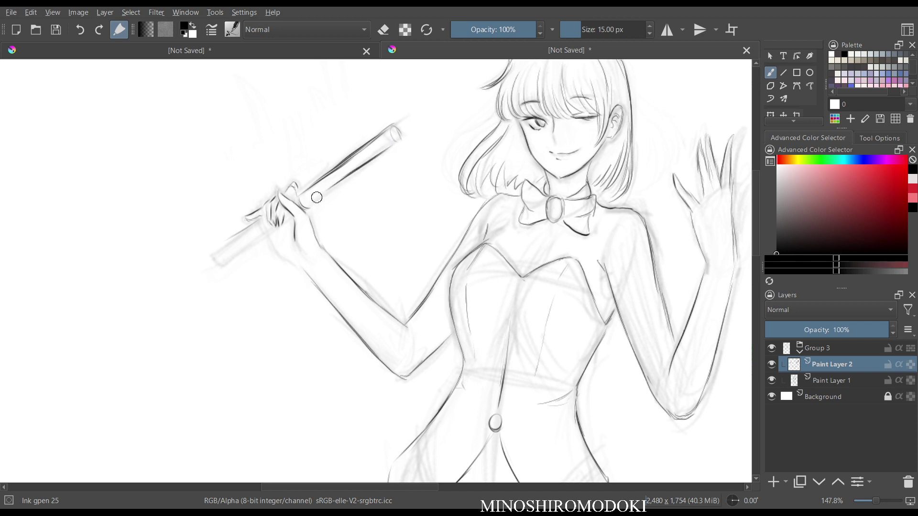
pyautogui.moveTo(363, 166)
pyautogui.mouseDown()
pyautogui.moveTo(306, 207)
pyautogui.moveTo(224, 247)
pyautogui.moveTo(273, 222)
pyautogui.mouseUp()
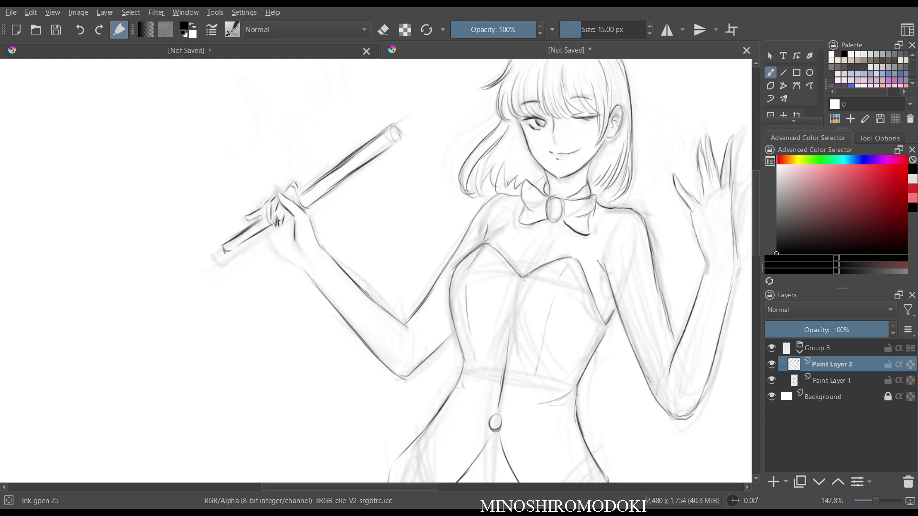
# - Examine the whole figure's proportions in normal and mirrored view
pyautogui.press('2')
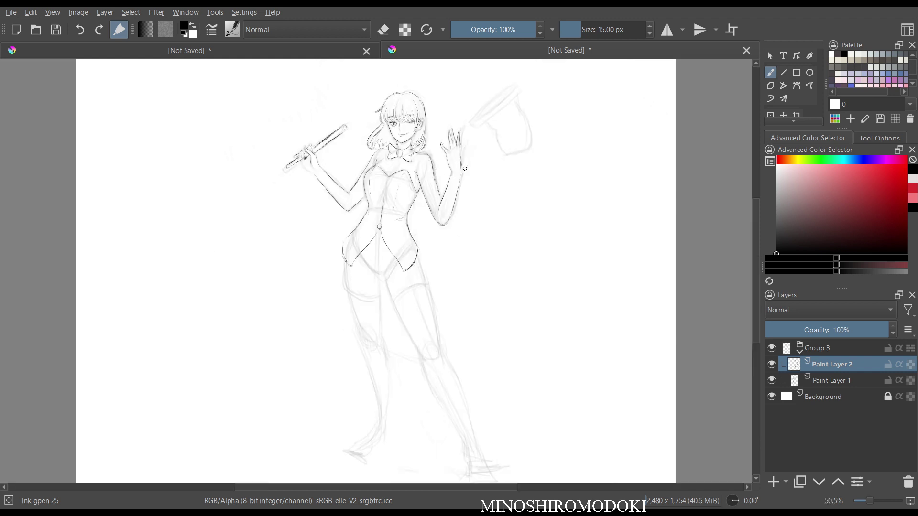
pyautogui.press('m')
pyautogui.press('m')
pyautogui.scroll(3, 453, 172)
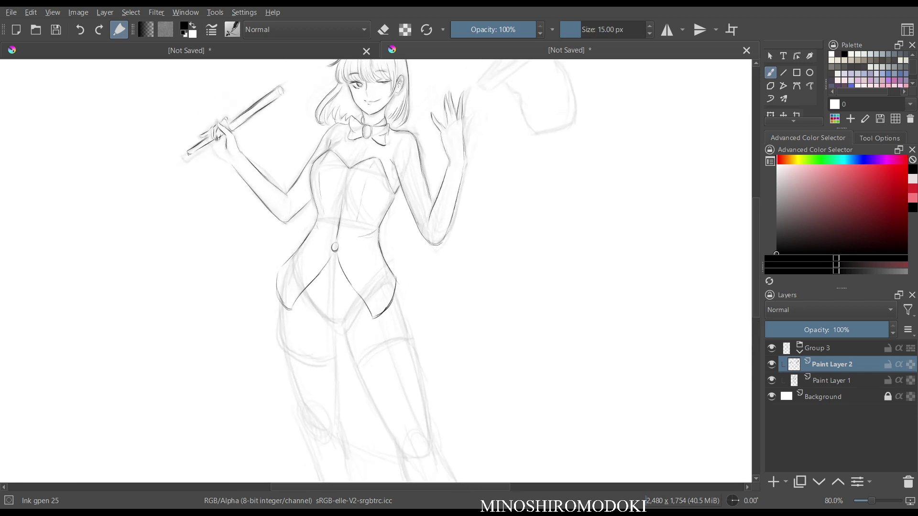
pyautogui.moveTo(453, 167); pyautogui.dragTo(465, 259)
pyautogui.scroll(2, 445, 252)
pyautogui.press('m')
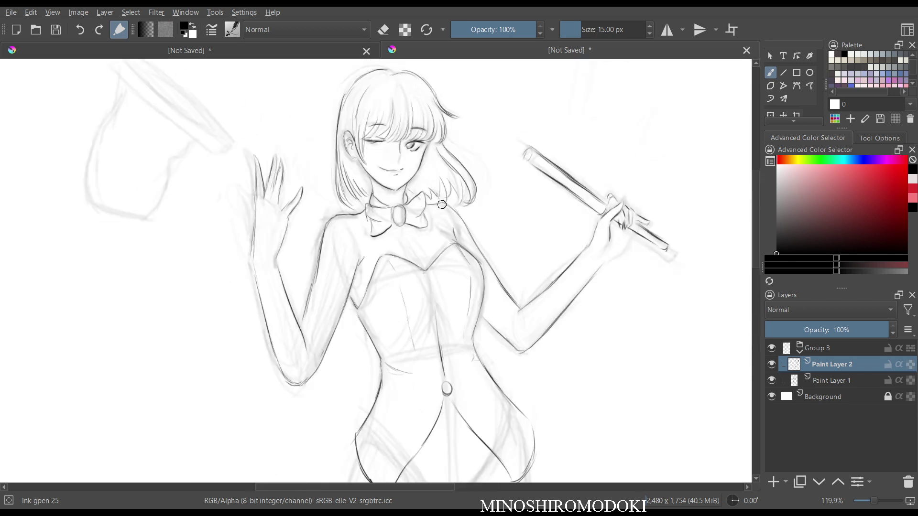
pyautogui.press('m')
pyautogui.scroll(1, 466, 247)
# - Erase the freehand ink lines of the wand section above the hand
pyautogui.press('e')
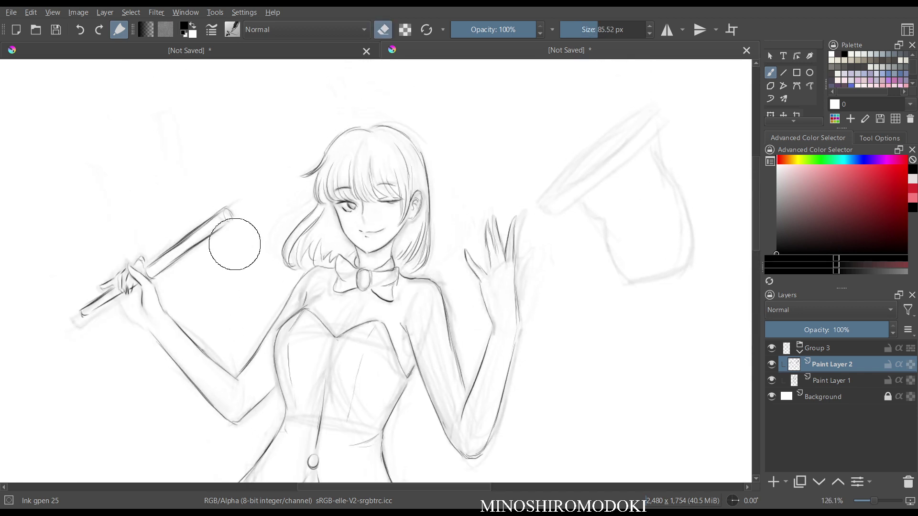
pyautogui.moveTo(204, 219)
pyautogui.mouseDown()
pyautogui.moveTo(181, 228)
pyautogui.moveTo(176, 235)
pyautogui.moveTo(198, 234)
pyautogui.moveTo(157, 262)
pyautogui.moveTo(183, 246)
pyautogui.mouseUp()
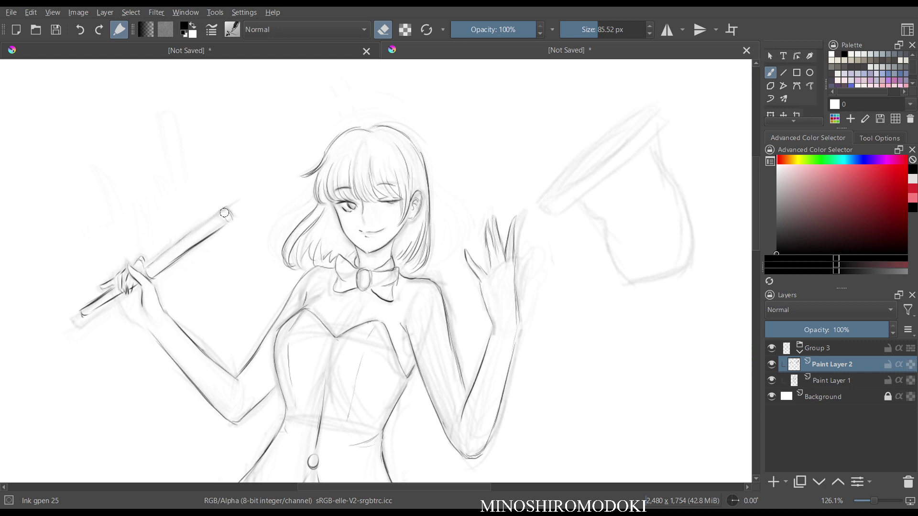
pyautogui.moveTo(225, 212)
pyautogui.mouseDown()
pyautogui.moveTo(188, 237)
pyautogui.moveTo(175, 262)
pyautogui.mouseUp()
pyautogui.click(783, 72)
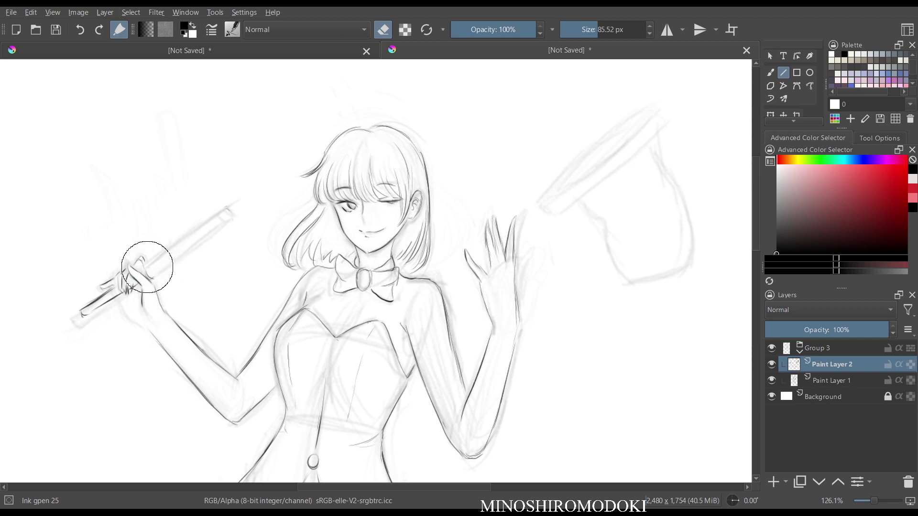
pyautogui.moveTo(146, 267)
pyautogui.mouseDown()
pyautogui.moveTo(226, 207)
pyautogui.moveTo(215, 209)
pyautogui.mouseUp()
pyautogui.scroll(-3, 794, 86)
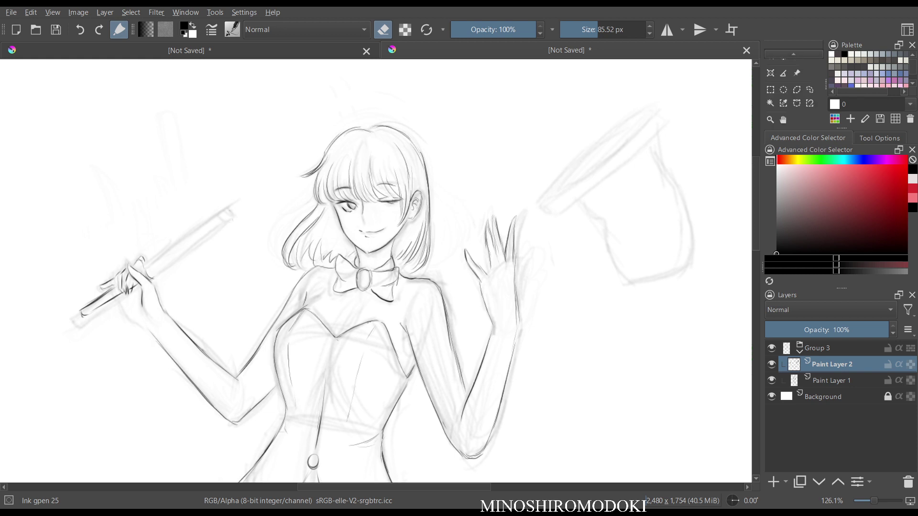
pyautogui.scroll(5, 789, 84)
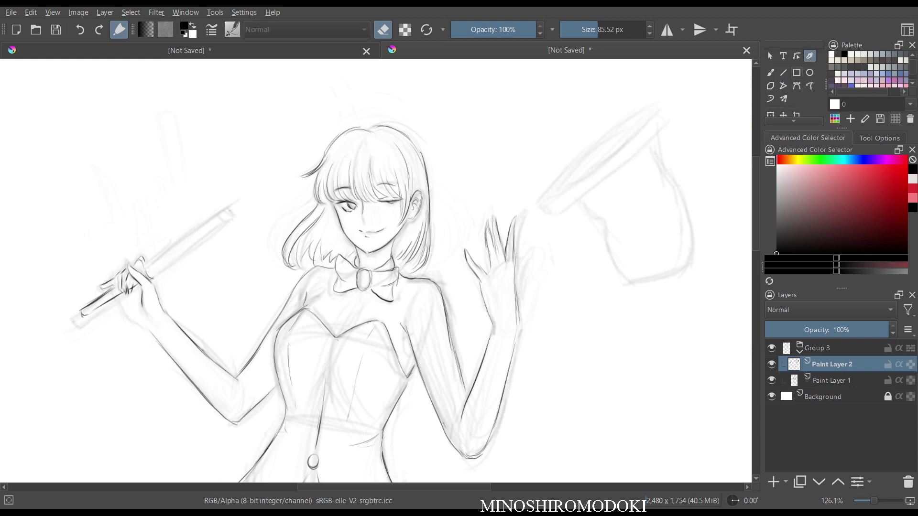
pyautogui.click(783, 72)
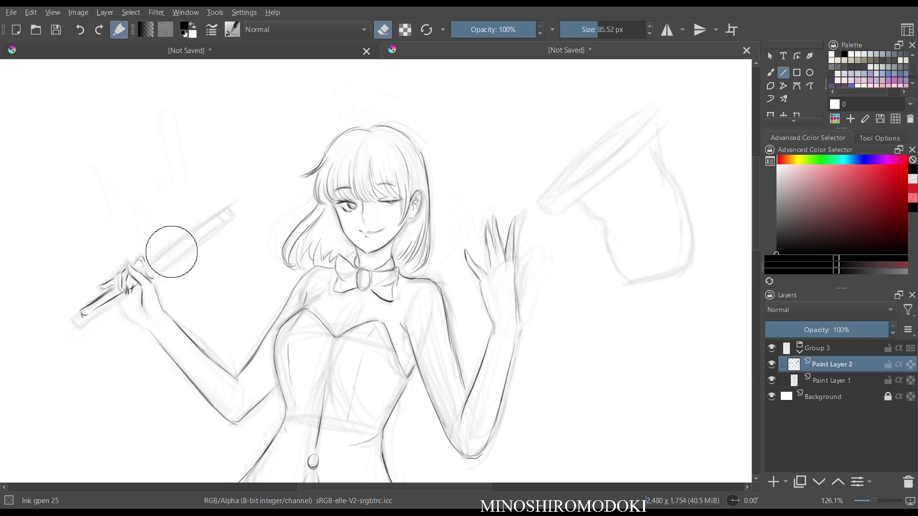
pyautogui.moveTo(147, 266); pyautogui.dragTo(230, 203)
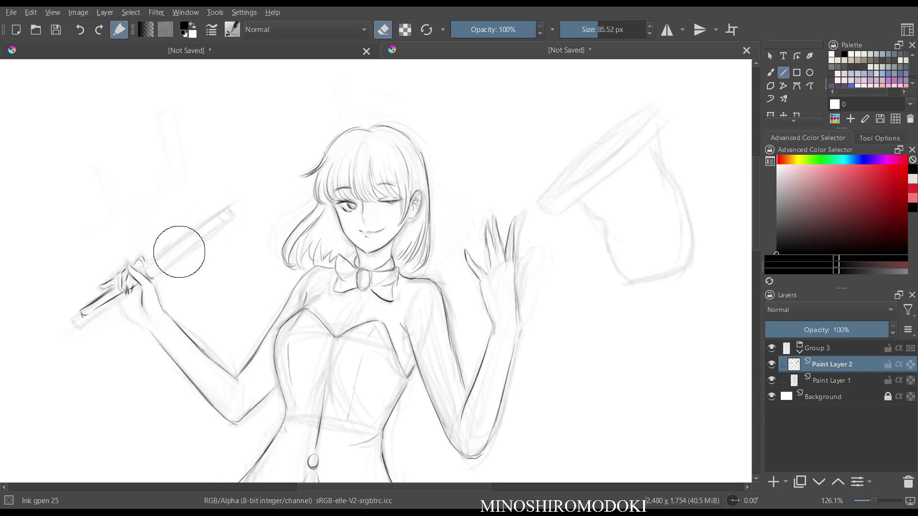
# - Try straight lines along the upper wand section with the Line tool, including one at a 20 px brush size, and undo them
pyautogui.press('e')
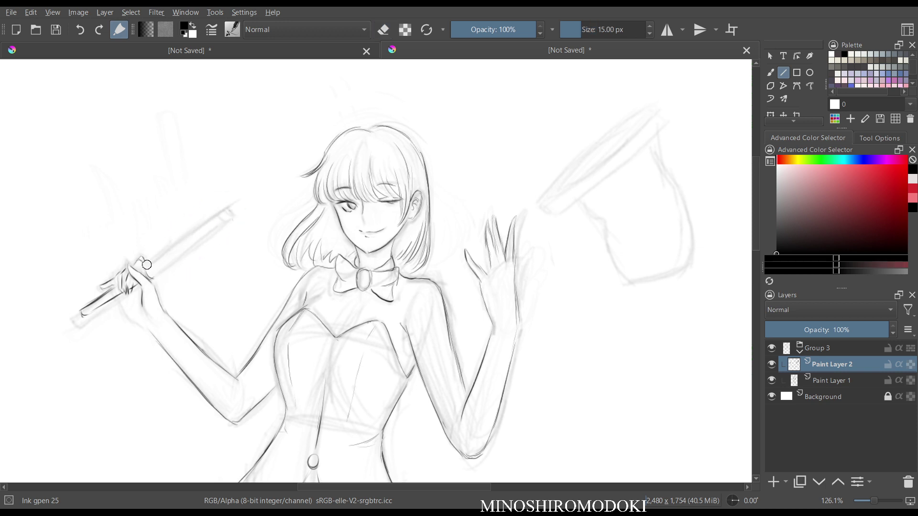
pyautogui.moveTo(145, 266); pyautogui.dragTo(224, 205)
pyautogui.moveTo(157, 276); pyautogui.dragTo(231, 226)
pyautogui.hotkey('ctrl', 'z')
pyautogui.hotkey('ctrl', 'z')
pyautogui.moveTo(148, 265); pyautogui.dragTo(222, 209)
pyautogui.hotkey('ctrl', 'z')
pyautogui.hotkey('ctrl', 'shift', 'z')
pyautogui.press(']')
pyautogui.hotkey('ctrl', 'z')
pyautogui.moveTo(146, 267); pyautogui.dragTo(225, 208)
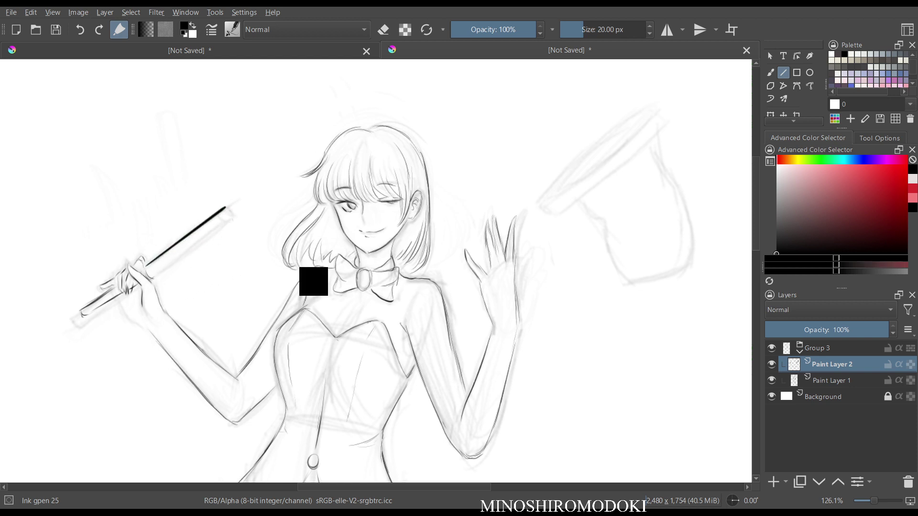
pyautogui.hotkey('ctrl', 'z')
# - Draw both long edges of the upper wand section as straight lines at a 15 px brush size
pyautogui.press('[')
pyautogui.press('[')
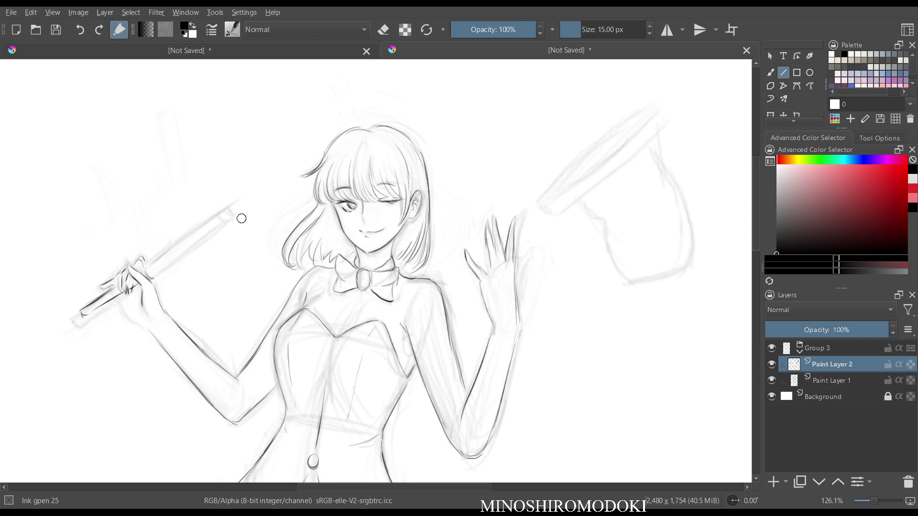
pyautogui.press('[')
pyautogui.moveTo(147, 268); pyautogui.dragTo(224, 210)
pyautogui.moveTo(151, 277); pyautogui.dragTo(234, 217)
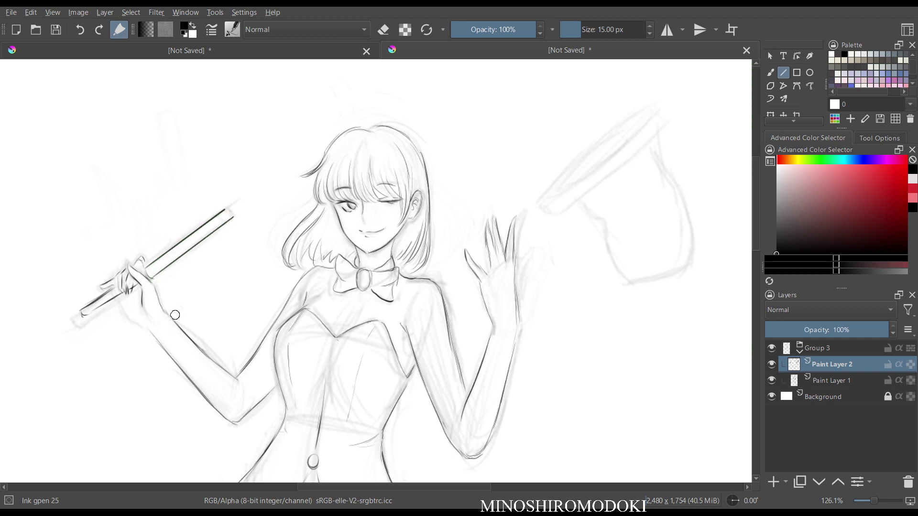
# - Ink the wand's upper end cap freehand and compare it in mirrored view
pyautogui.press('m')
pyautogui.press('m')
pyautogui.press('b')
pyautogui.moveTo(252, 266); pyautogui.dragTo(243, 215)
pyautogui.moveTo(210, 181); pyautogui.dragTo(255, 237)
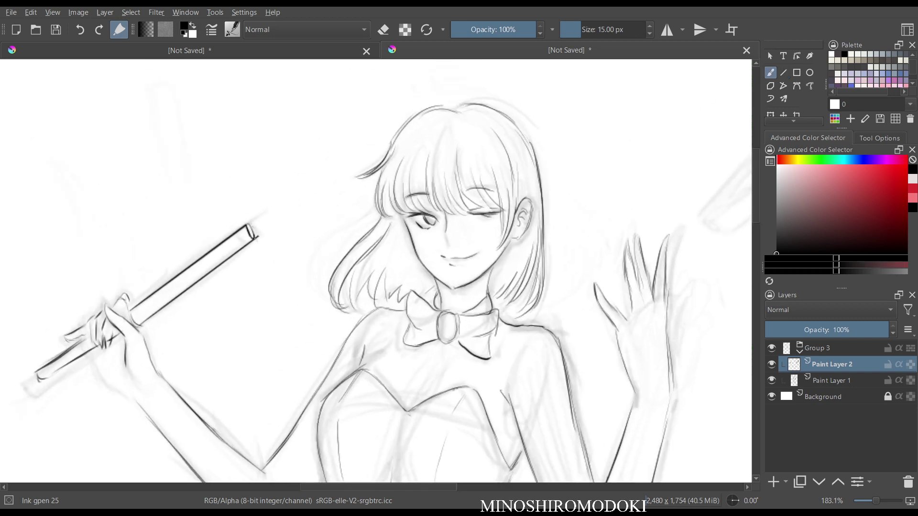
pyautogui.press('m')
pyautogui.press('m')
# - Erase the inked wand section below the hand, leaving only its faint sketch
pyautogui.moveTo(371, 358); pyautogui.dragTo(378, 329)
pyautogui.moveTo(268, 356); pyautogui.dragTo(463, 227)
pyautogui.press('e')
pyautogui.moveTo(139, 240); pyautogui.dragTo(159, 225)
pyautogui.press('m')
pyautogui.press('m')
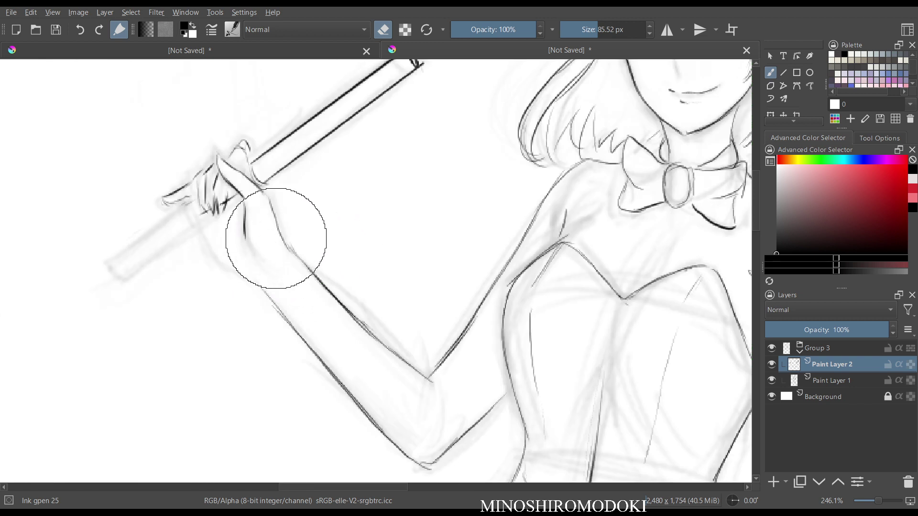
# - Ink both edges and the rounded end of the wand section below the hand
pyautogui.press('e')
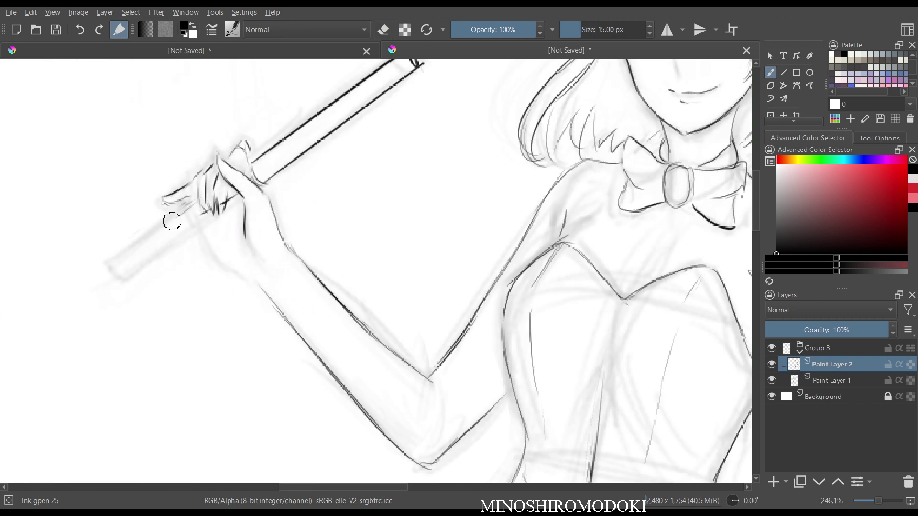
pyautogui.moveTo(192, 204)
pyautogui.mouseDown()
pyautogui.moveTo(149, 234)
pyautogui.moveTo(194, 201)
pyautogui.moveTo(209, 217)
pyautogui.moveTo(154, 253)
pyautogui.mouseUp()
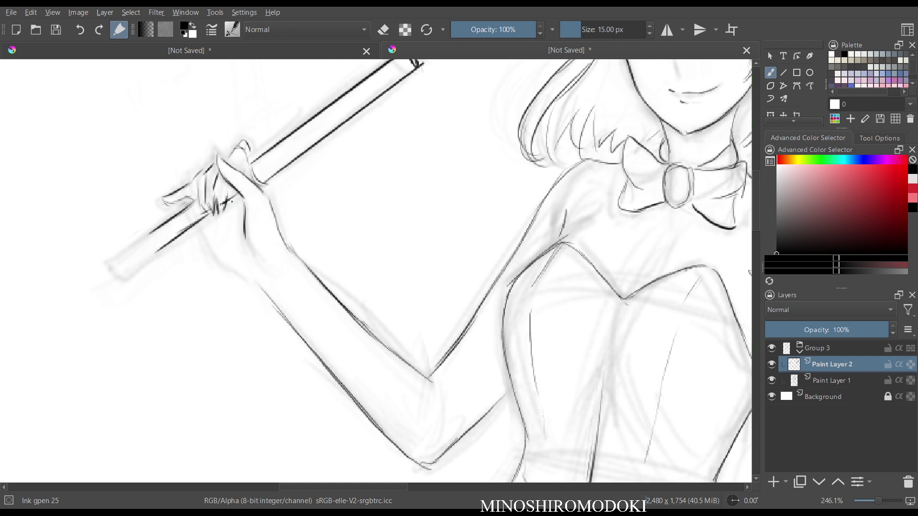
pyautogui.moveTo(232, 202); pyautogui.dragTo(139, 261)
pyautogui.moveTo(156, 228); pyautogui.dragTo(127, 247)
pyautogui.moveTo(165, 223)
pyautogui.mouseDown()
pyautogui.moveTo(112, 260)
pyautogui.moveTo(136, 262)
pyautogui.moveTo(130, 267)
pyautogui.mouseUp()
pyautogui.moveTo(115, 258)
pyautogui.mouseDown()
pyautogui.moveTo(123, 268)
pyautogui.moveTo(140, 263)
pyautogui.mouseUp()
# - Ink a curved band across the wand just below its upper tip
pyautogui.press('m')
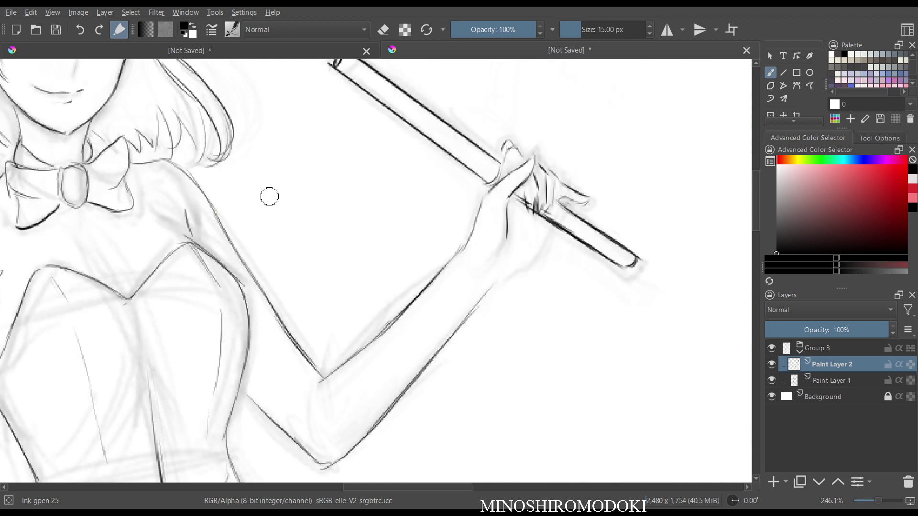
pyautogui.press('m')
pyautogui.scroll(-2, 374, 154)
pyautogui.moveTo(386, 115); pyautogui.dragTo(293, 230)
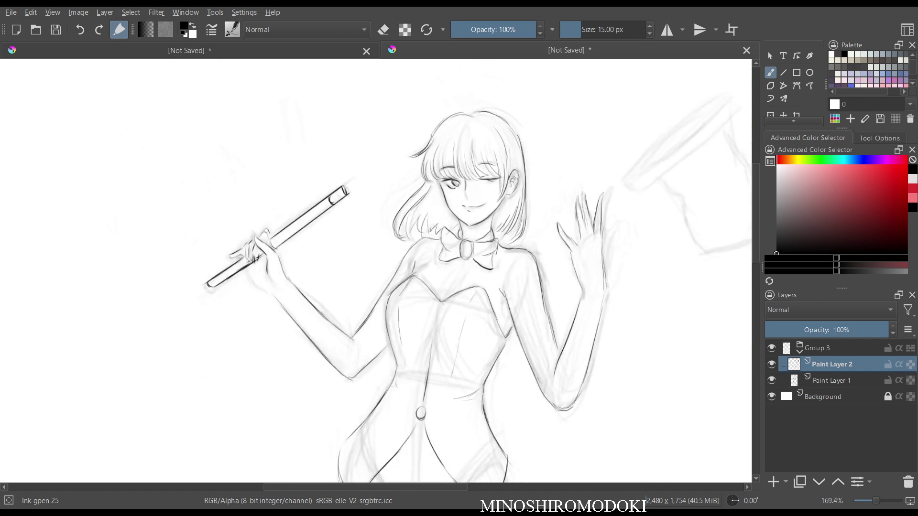
# - Ink the floating hat's brim with its thickness, and the start of the crown beneath it
pyautogui.moveTo(452, 238); pyautogui.dragTo(239, 193)
pyautogui.scroll(-2, 334, 192)
pyautogui.moveTo(396, 197); pyautogui.dragTo(290, 260)
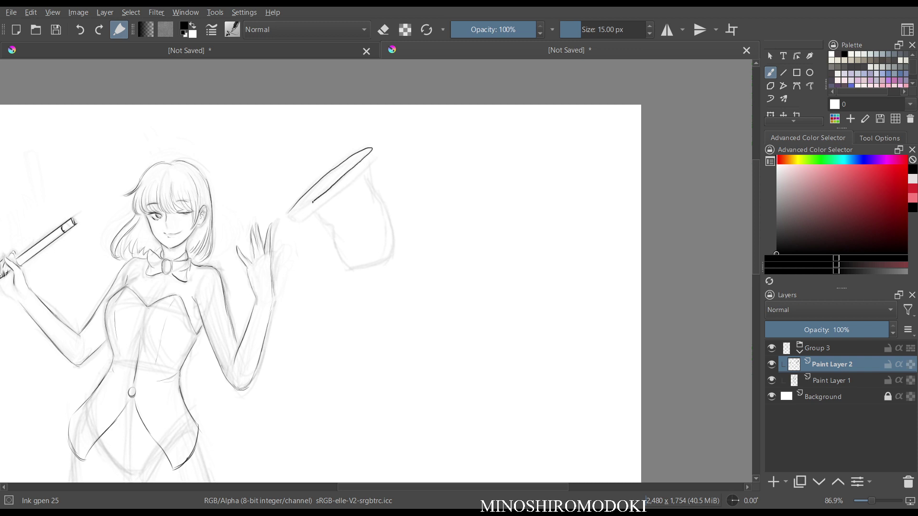
pyautogui.moveTo(291, 213); pyautogui.dragTo(291, 216)
pyautogui.moveTo(374, 160); pyautogui.dragTo(372, 149)
pyautogui.moveTo(340, 193); pyautogui.dragTo(312, 215)
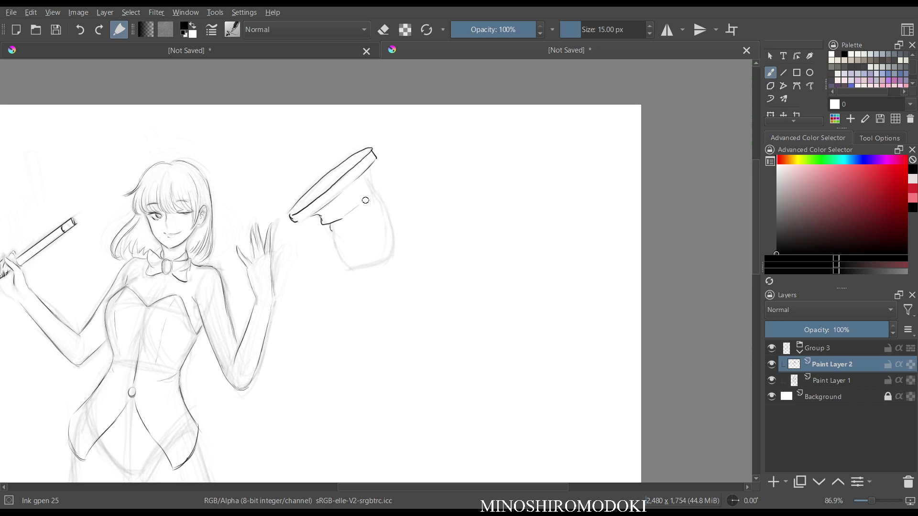
# - Ink the hat's band, crown sides and closed end over the sketch
pyautogui.moveTo(339, 221)
pyautogui.mouseDown()
pyautogui.moveTo(375, 192)
pyautogui.moveTo(331, 228)
pyautogui.moveTo(343, 267)
pyautogui.mouseUp()
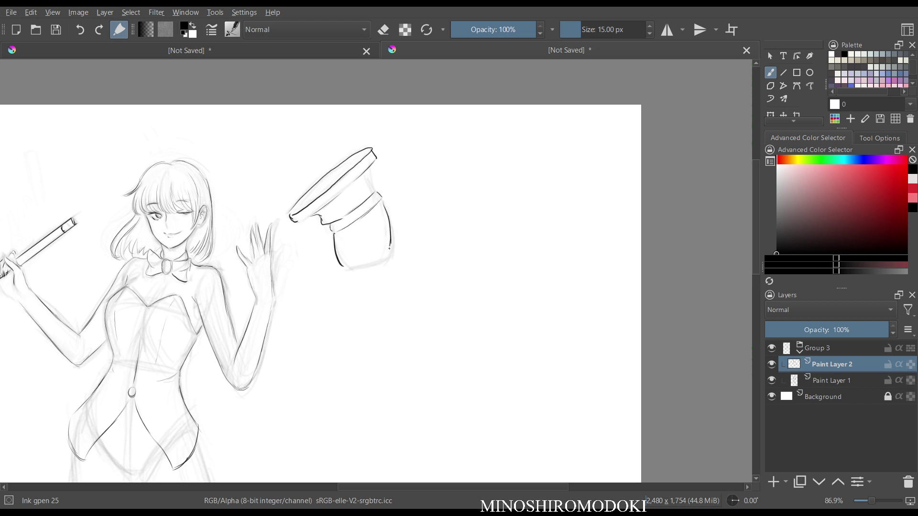
pyautogui.moveTo(389, 248); pyautogui.dragTo(343, 270)
pyautogui.moveTo(372, 170); pyautogui.dragTo(376, 195)
pyautogui.press('m')
pyautogui.press('m')
pyautogui.moveTo(437, 196)
pyautogui.mouseDown()
pyautogui.moveTo(443, 168)
pyautogui.moveTo(439, 256)
pyautogui.mouseUp()
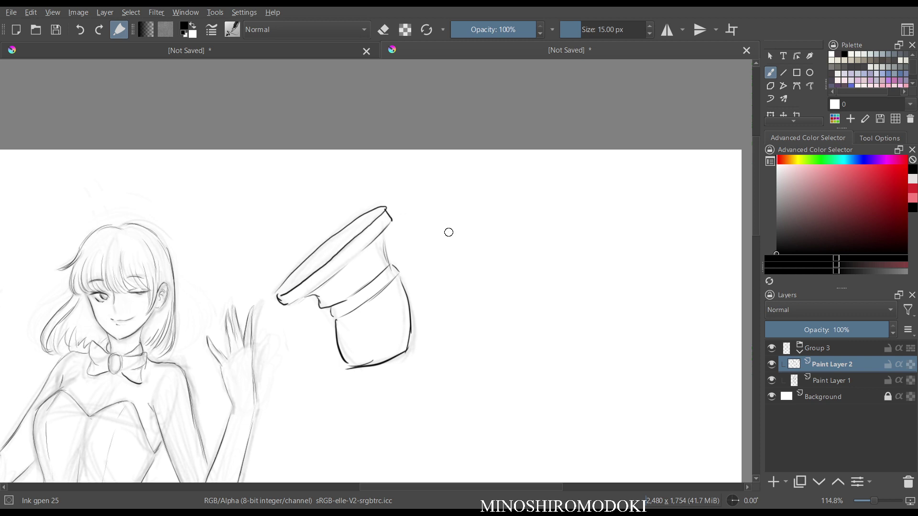
# - Darken the short crown edge between the brim and the hat band while in mirrored view
pyautogui.press('m')
pyautogui.press('m')
pyautogui.press('m')
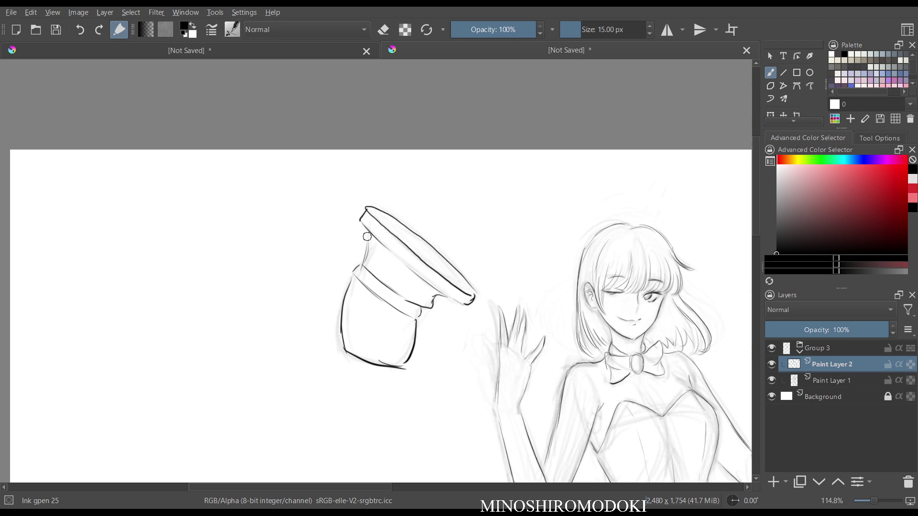
pyautogui.moveTo(368, 236); pyautogui.dragTo(363, 258)
pyautogui.press('m')
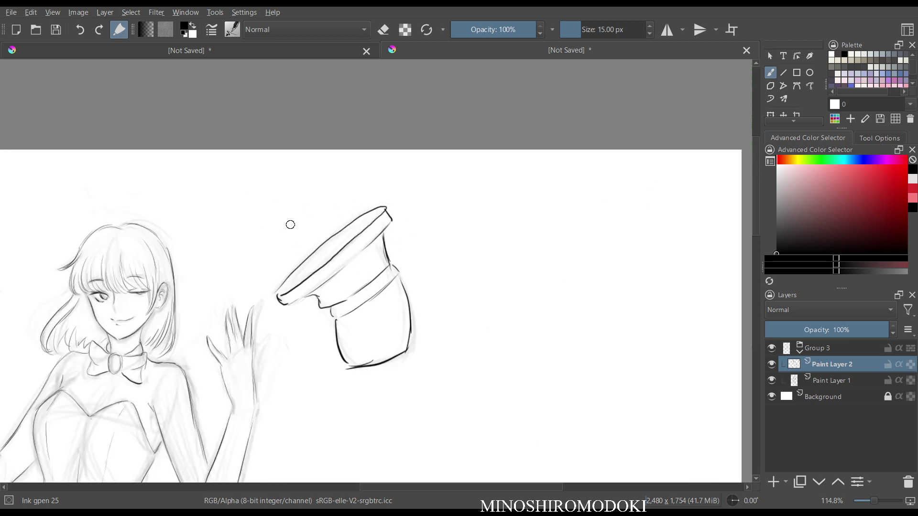
# - Erase the middle of the hat brim's far edge and ink a rabbit's head with eyes and two ears rising there
pyautogui.press('e')
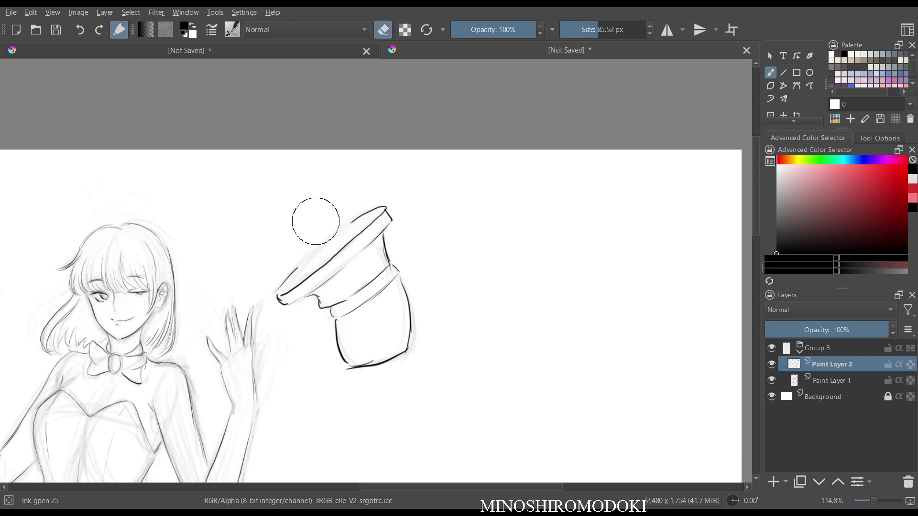
pyautogui.press('e')
pyautogui.press('e')
pyautogui.press('e')
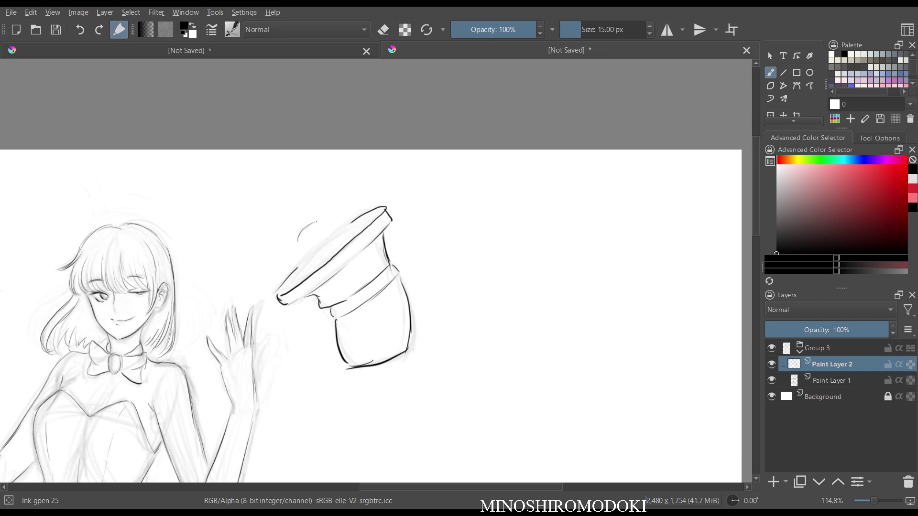
pyautogui.moveTo(301, 235)
pyautogui.mouseDown()
pyautogui.moveTo(304, 268)
pyautogui.moveTo(318, 254)
pyautogui.moveTo(311, 229)
pyautogui.moveTo(331, 219)
pyautogui.mouseUp()
pyautogui.moveTo(284, 203); pyautogui.dragTo(275, 183)
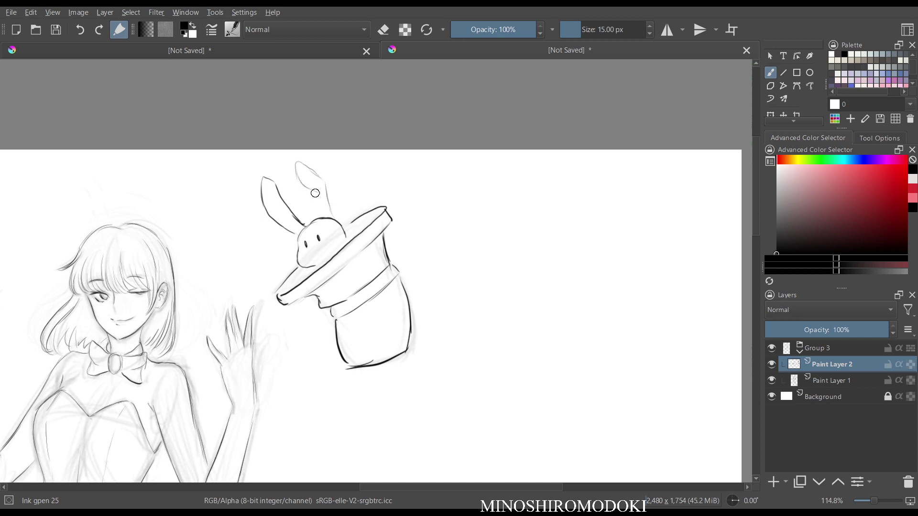
# - Erase both rabbit ears and ink one longer ear slanting outward toward the girl
pyautogui.press('m')
pyautogui.press('m')
pyautogui.press('e')
pyautogui.moveTo(267, 183)
pyautogui.mouseDown()
pyautogui.moveTo(260, 216)
pyautogui.moveTo(308, 168)
pyautogui.moveTo(299, 206)
pyautogui.moveTo(326, 193)
pyautogui.moveTo(300, 207)
pyautogui.moveTo(310, 209)
pyautogui.moveTo(298, 222)
pyautogui.moveTo(323, 207)
pyautogui.mouseUp()
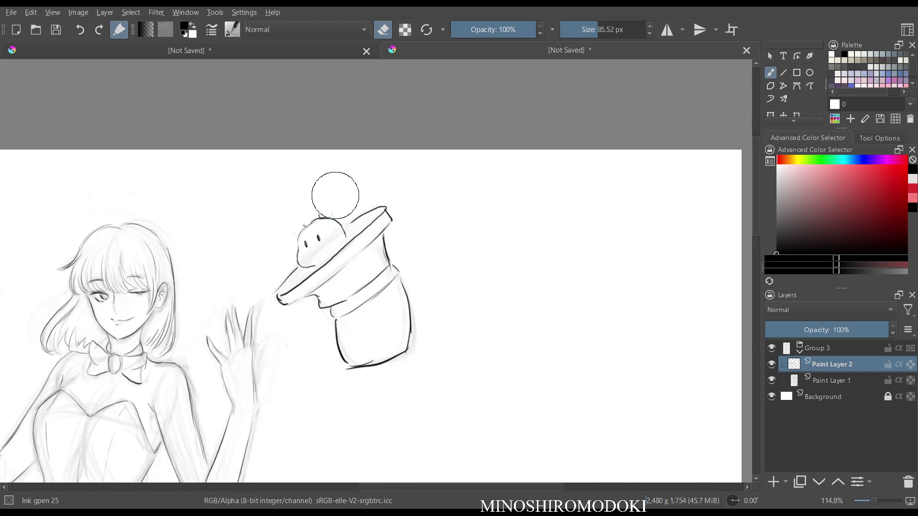
pyautogui.press('e')
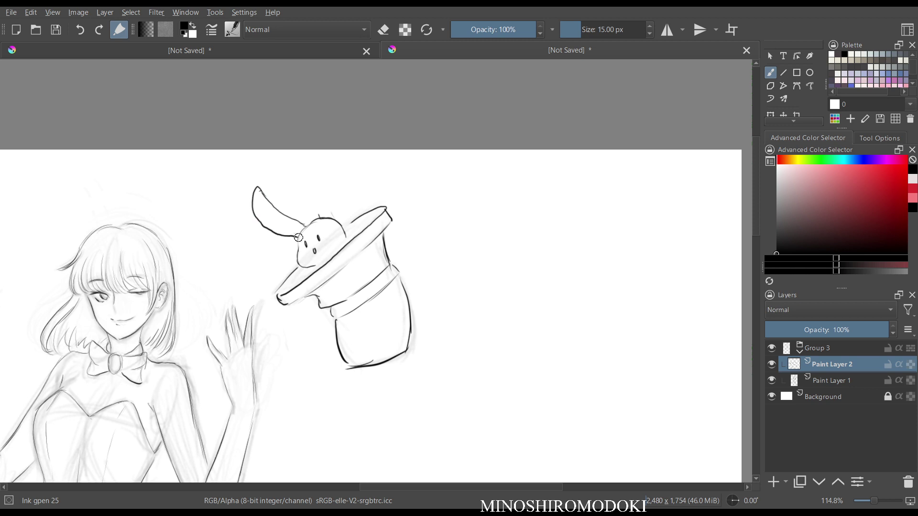
# - Erase the small nose mark beneath the rabbit's eyes
pyautogui.press('m')
pyautogui.press('m')
pyautogui.press('e')
pyautogui.moveTo(330, 237); pyautogui.dragTo(316, 250)
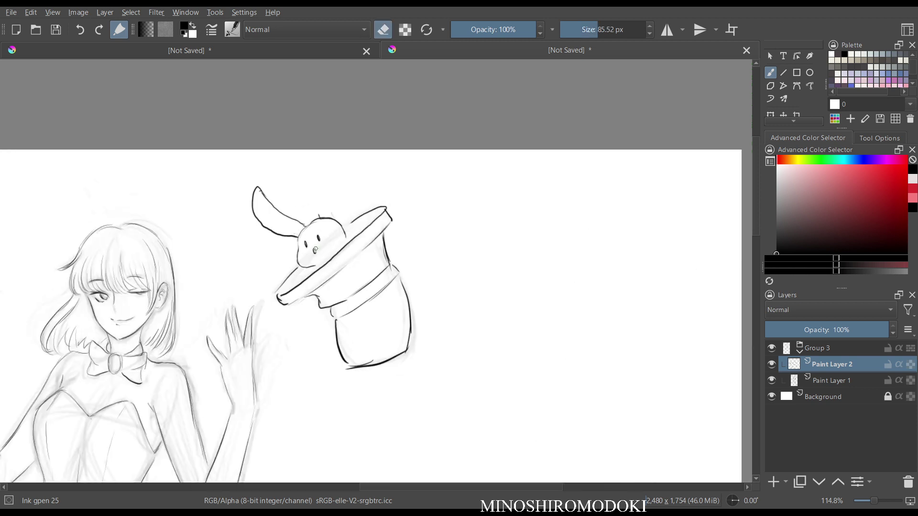
pyautogui.press('m')
pyautogui.press('m')
pyautogui.press('e')
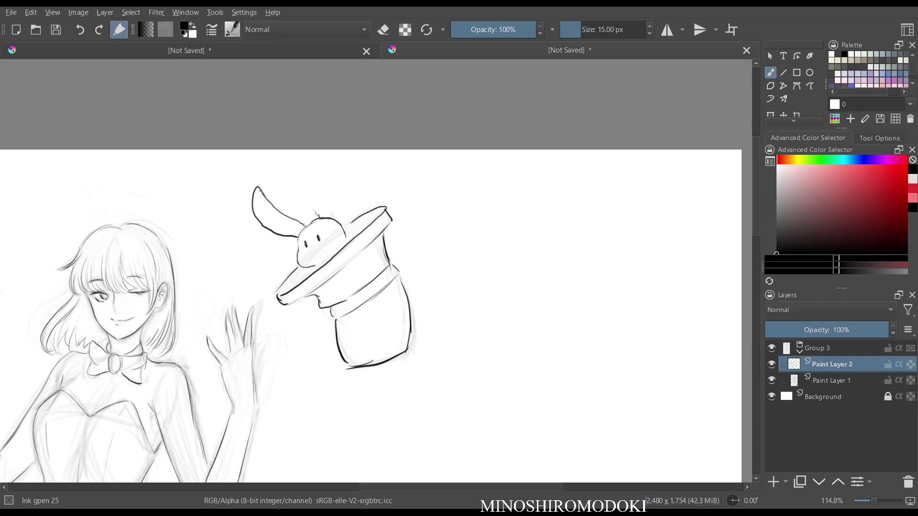
# - Ink the rabbit's second ear standing upright above its head
pyautogui.moveTo(302, 184)
pyautogui.mouseDown()
pyautogui.moveTo(300, 162)
pyautogui.moveTo(317, 157)
pyautogui.moveTo(334, 217)
pyautogui.mouseUp()
pyautogui.press('m')
pyautogui.press('m')
# - Erase the tip of the rabbit's outward-slanting ear and redraw it folded over
pyautogui.press('e')
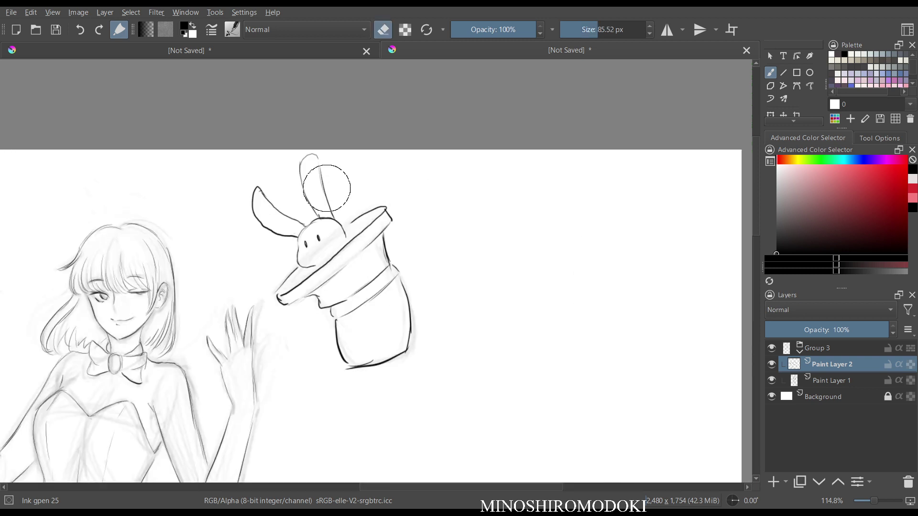
pyautogui.moveTo(249, 209); pyautogui.dragTo(269, 201)
pyautogui.press('m')
pyautogui.press('e')
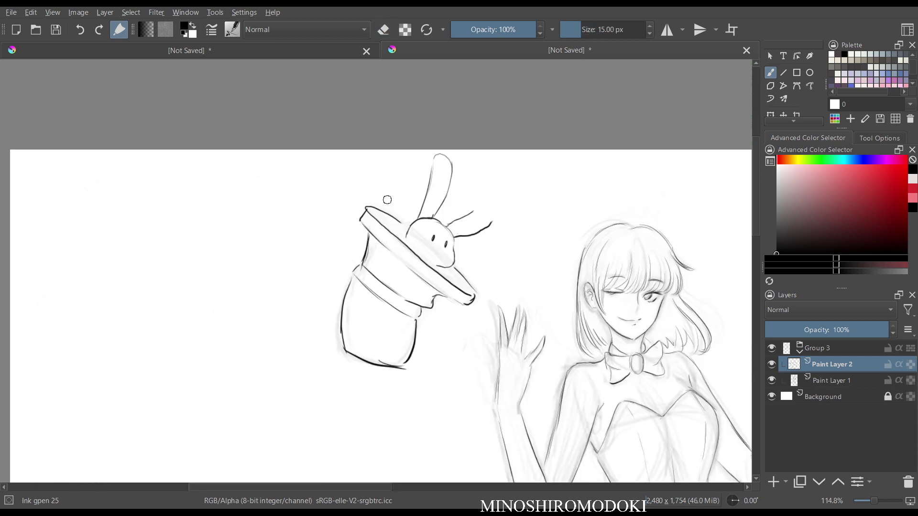
pyautogui.press('m')
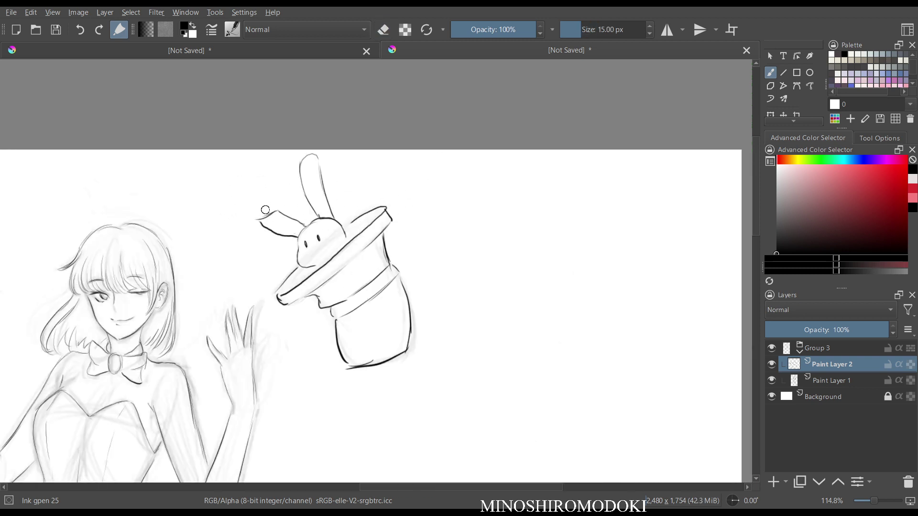
pyautogui.moveTo(279, 213); pyautogui.dragTo(261, 203)
pyautogui.press('m')
pyautogui.press('m')
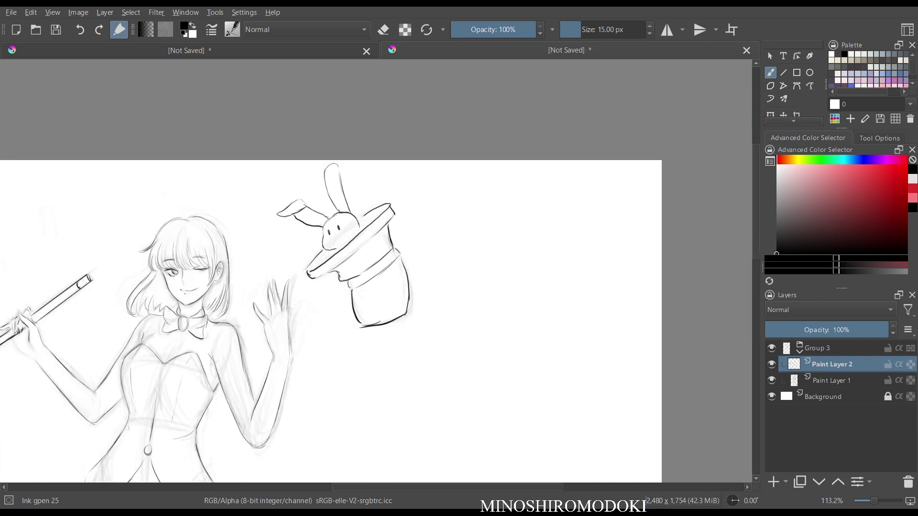
# - Outline the whole hat and rabbit with a freehand selection
pyautogui.scroll(-2, 396, 191)
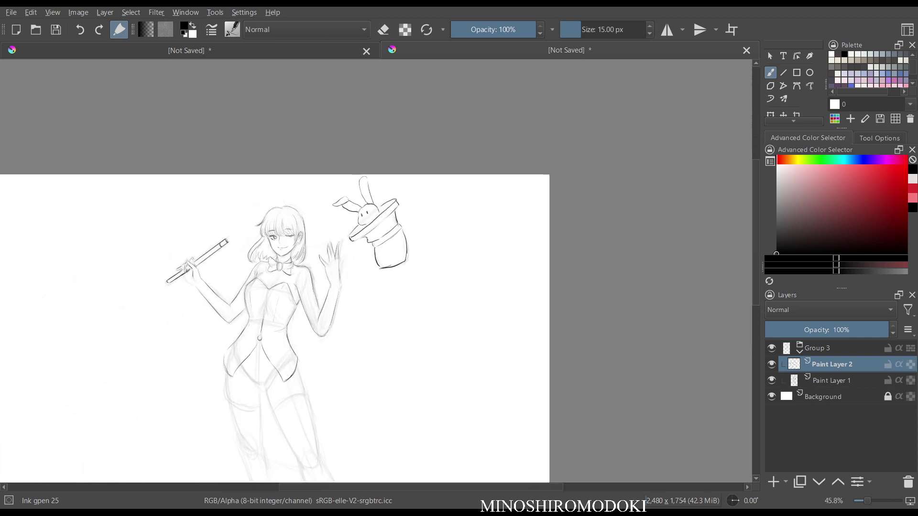
pyautogui.scroll(2, 396, 191)
pyautogui.scroll(-1, 409, 253)
pyautogui.moveTo(374, 224); pyautogui.dragTo(433, 185)
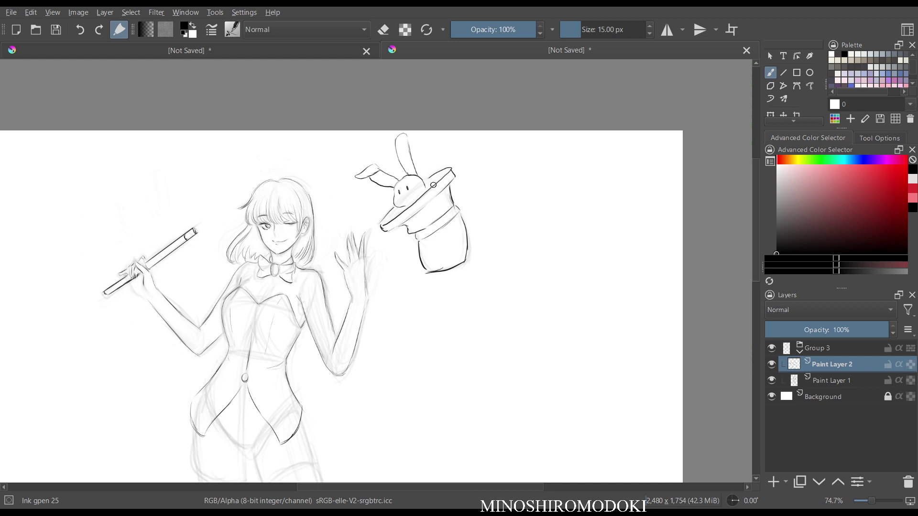
pyautogui.hotkey('ctrl', 't')
pyautogui.moveTo(373, 228); pyautogui.dragTo(497, 158)
pyautogui.hotkey('ctrl', 't')
pyautogui.moveTo(422, 209); pyautogui.dragTo(427, 301)
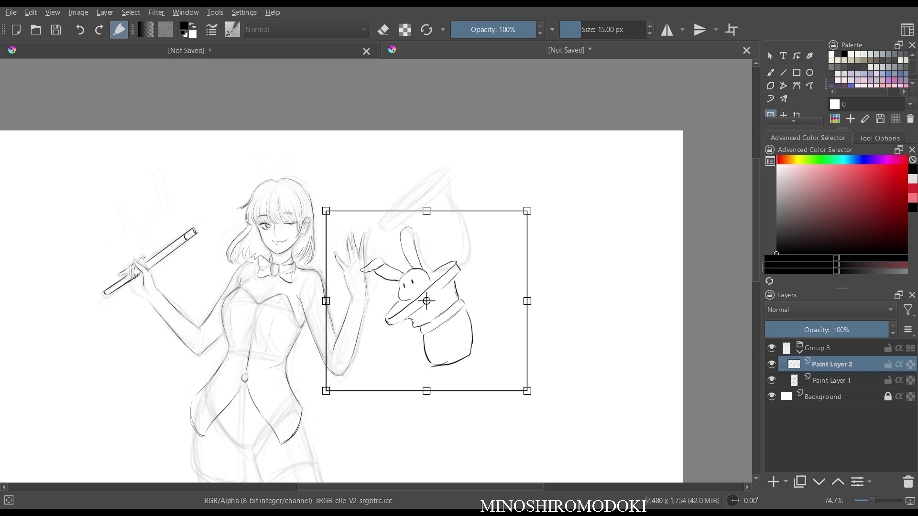
pyautogui.hotkey('ctrl', 'z')
# - Make Group 3 active and move the selected hat and rabbit down, with line art and sketch together
pyautogui.click(817, 348)
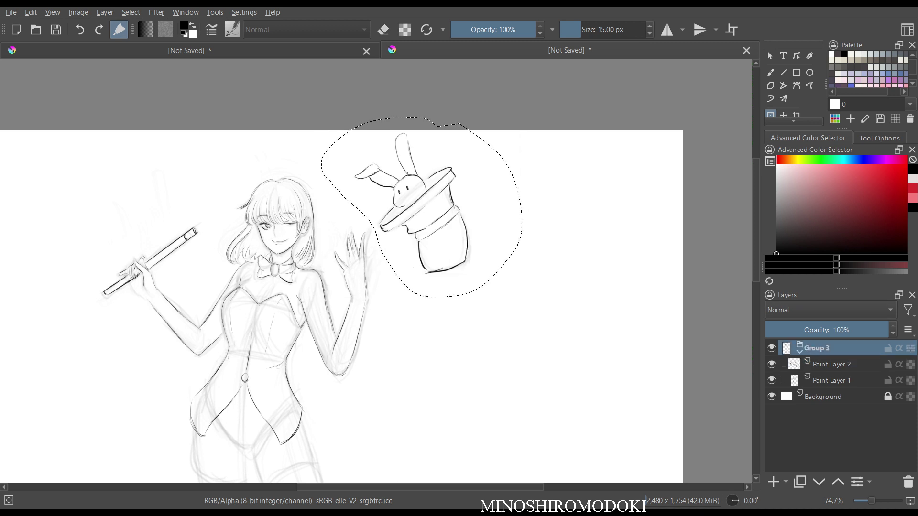
pyautogui.hotkey('ctrl', 't')
pyautogui.moveTo(422, 207); pyautogui.dragTo(422, 255)
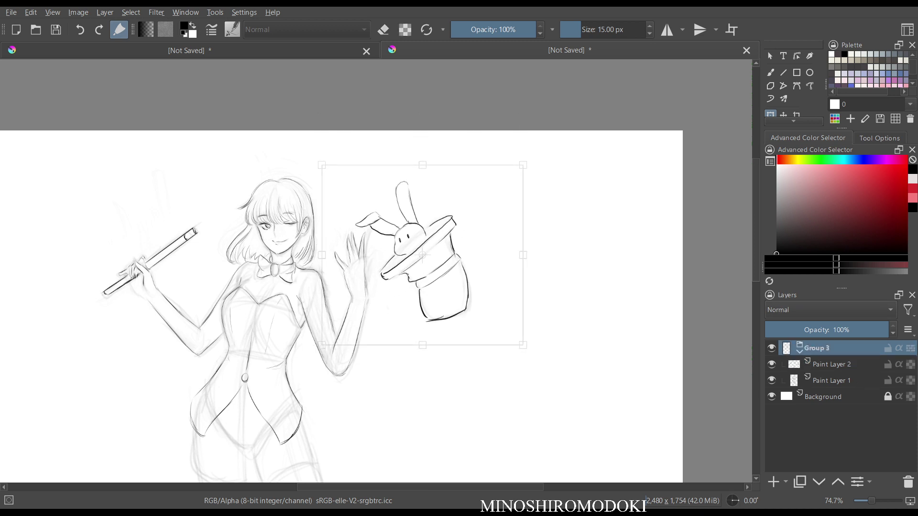
# - Rotate the selected hat and rabbit until the brim is nearly level beside the raised hand, apply the transform and deselect
pyautogui.moveTo(545, 215); pyautogui.dragTo(546, 290)
pyautogui.moveTo(426, 258); pyautogui.dragTo(424, 299)
pyautogui.moveTo(470, 223); pyautogui.dragTo(474, 217)
pyautogui.moveTo(506, 351); pyautogui.dragTo(511, 355)
pyautogui.press('m')
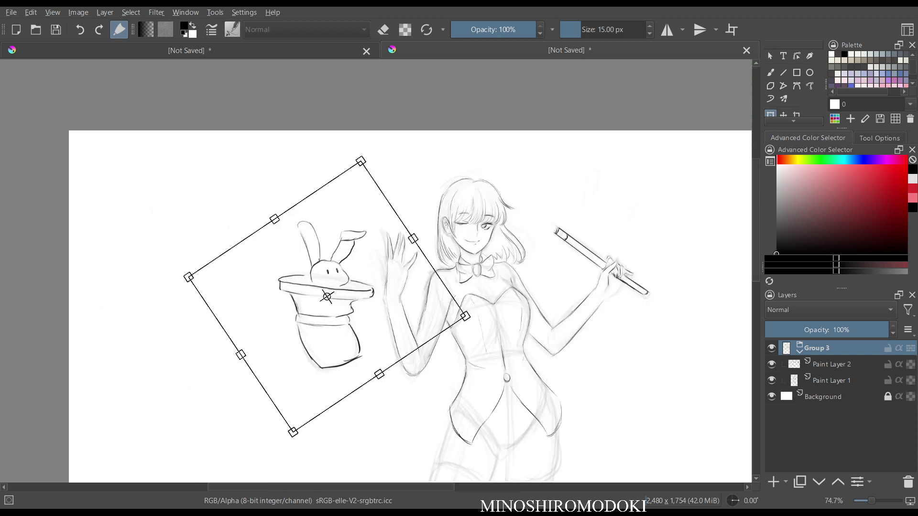
pyautogui.press('m')
pyautogui.moveTo(514, 158); pyautogui.dragTo(526, 173)
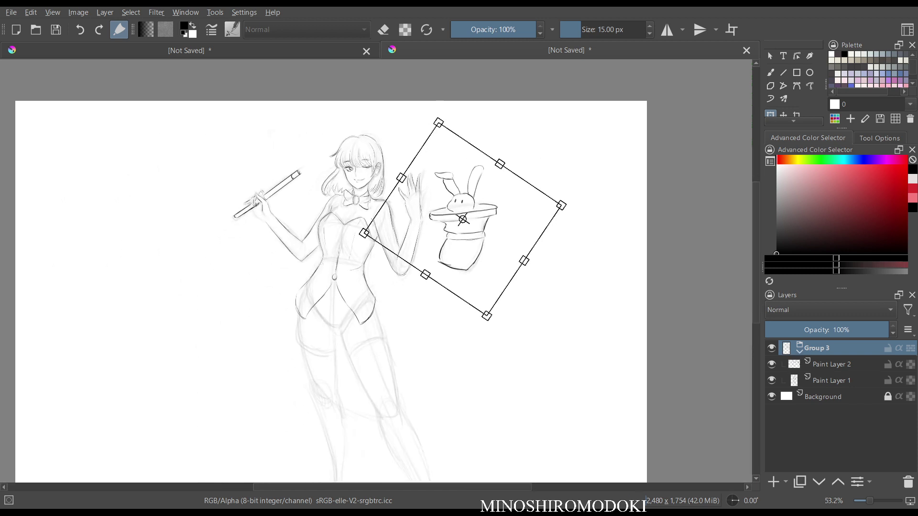
pyautogui.press('Return')
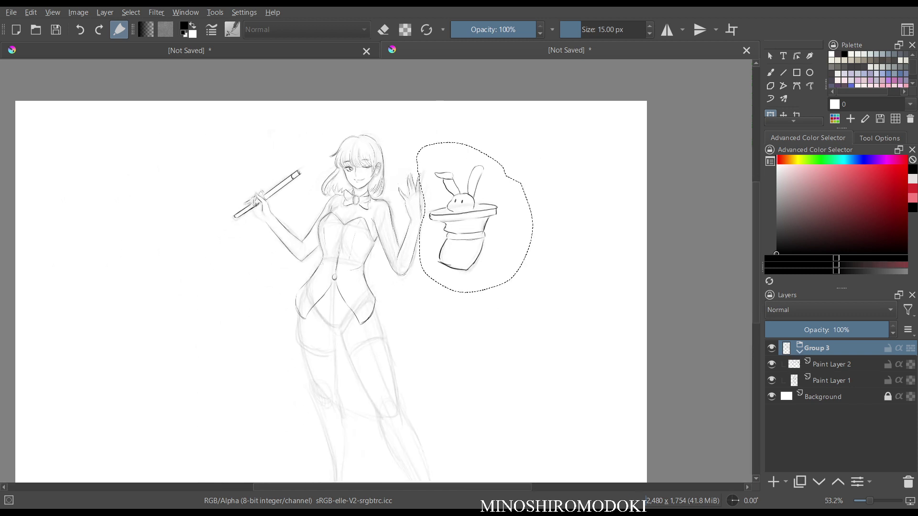
pyautogui.hotkey('ctrl', 'shift', 'a')
pyautogui.press('b')
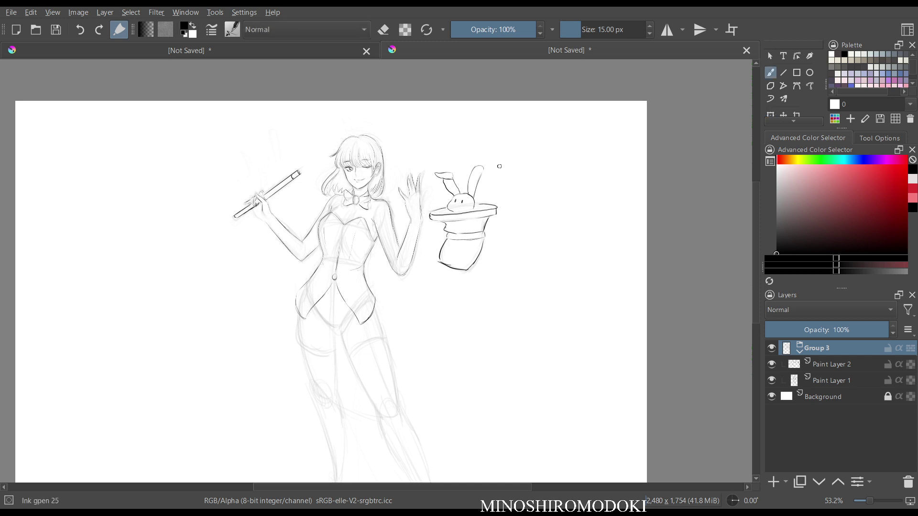
# - Check the repositioned hat against the figure in mirrored and normal view, and look over the torso and legs
pyautogui.press('m')
pyautogui.press('m')
pyautogui.press('+')
pyautogui.press('+')
pyautogui.press('m')
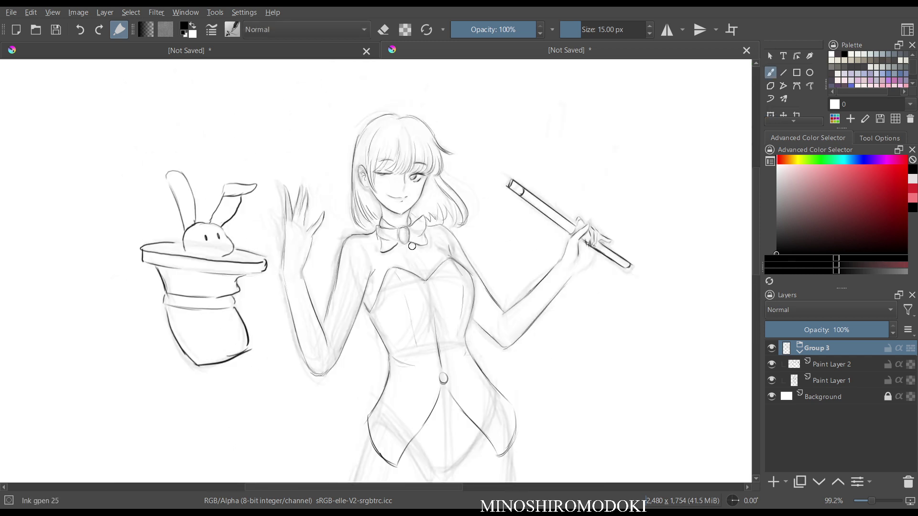
pyautogui.press('m')
pyautogui.scroll(2, 410, 249)
pyautogui.moveTo(418, 283); pyautogui.dragTo(471, 101)
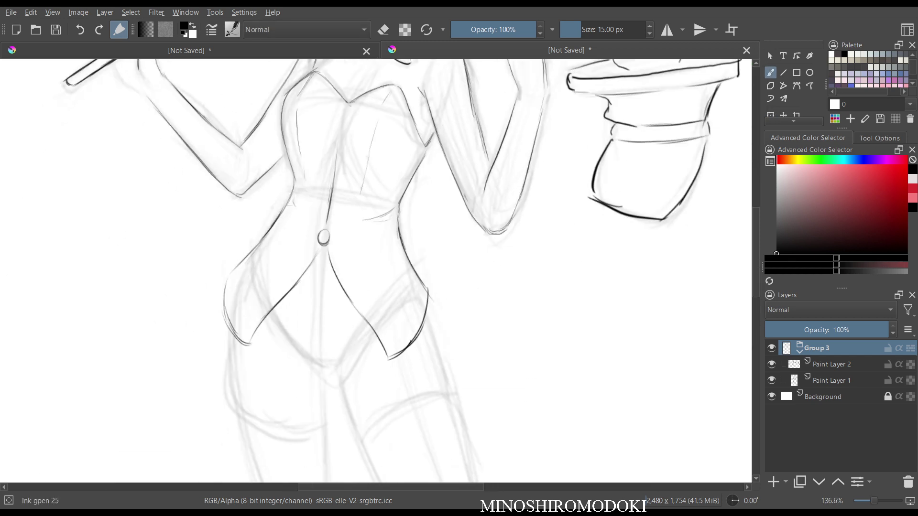
pyautogui.scroll(-3, 451, 162)
pyautogui.moveTo(450, 161); pyautogui.dragTo(432, 91)
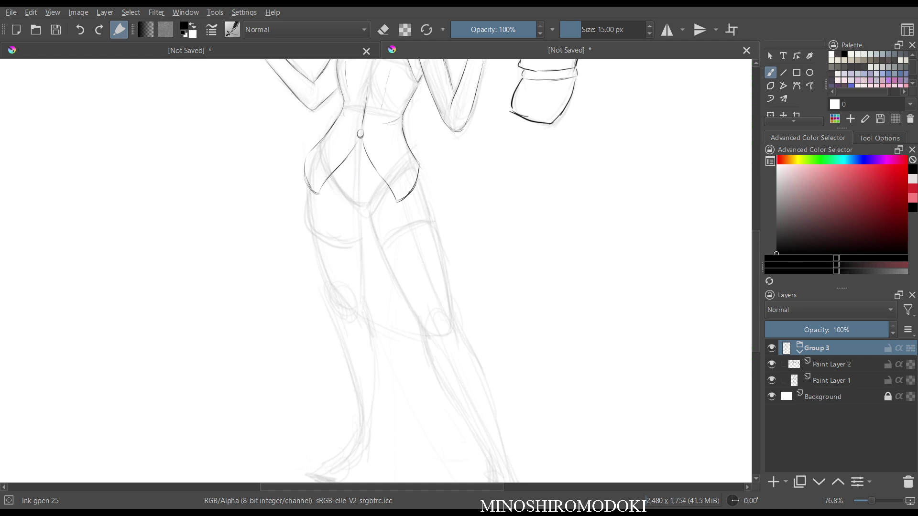
# - On Paint Layer 2, ink the leotard's lower edge, the wand-side outer thigh and the starts of both inner thighs
pyautogui.press('pagedown')
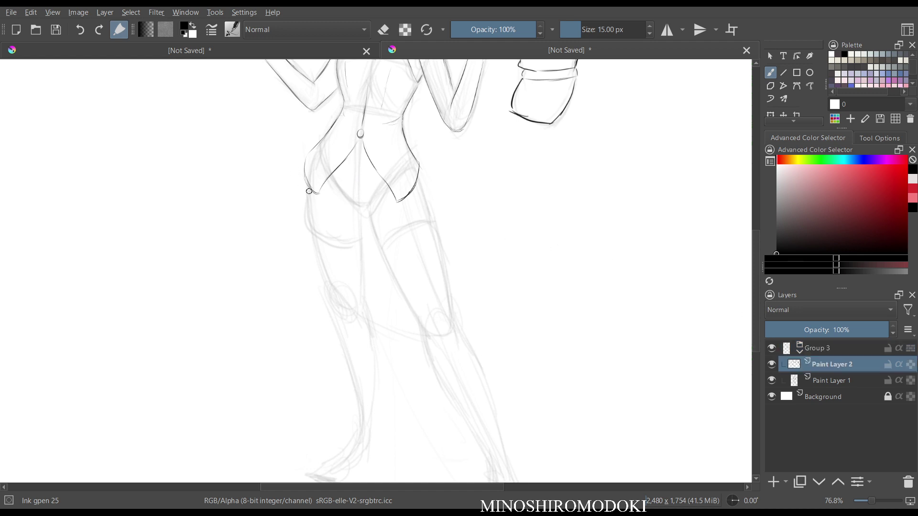
pyautogui.moveTo(312, 213)
pyautogui.mouseDown()
pyautogui.moveTo(309, 182)
pyautogui.moveTo(314, 229)
pyautogui.mouseUp()
pyautogui.moveTo(360, 207); pyautogui.dragTo(358, 236)
pyautogui.press('m')
pyautogui.press('m')
pyautogui.moveTo(333, 174); pyautogui.dragTo(350, 198)
pyautogui.moveTo(381, 183)
pyautogui.mouseDown()
pyautogui.moveTo(371, 204)
pyautogui.moveTo(383, 250)
pyautogui.mouseUp()
pyautogui.press('m')
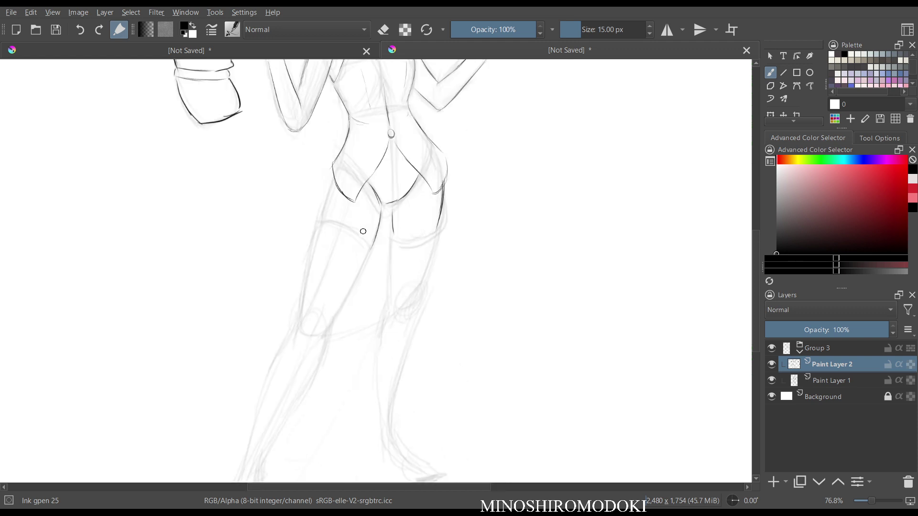
pyautogui.press('m')
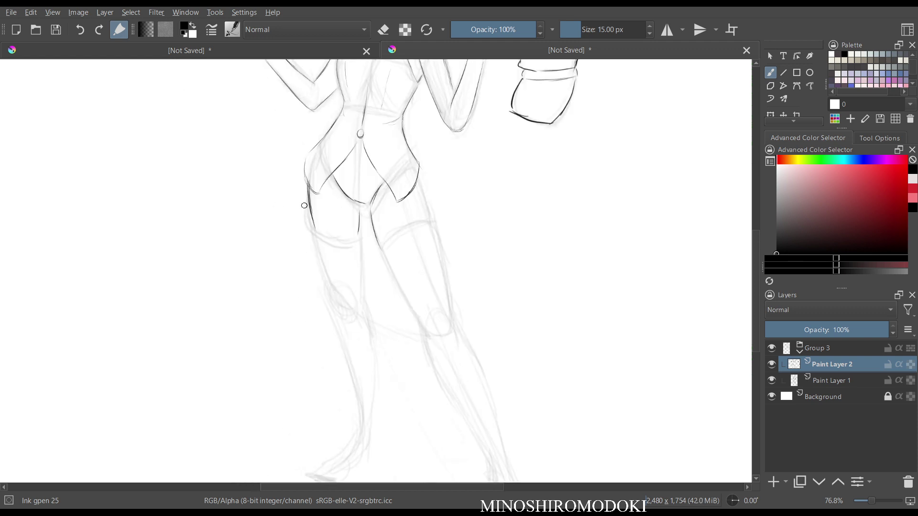
pyautogui.moveTo(306, 202)
pyautogui.mouseDown()
pyautogui.moveTo(315, 232)
pyautogui.moveTo(310, 210)
pyautogui.mouseUp()
pyautogui.hotkey('ctrl', 'z')
pyautogui.press('m')
pyautogui.press('m')
# - Erase stray line work around the leotard's leg opening
pyautogui.scroll(-1, 393, 178)
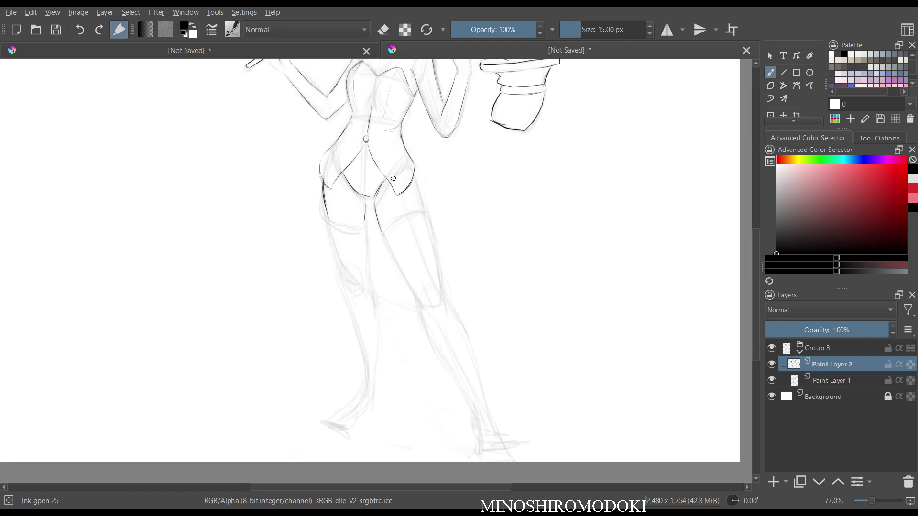
pyautogui.moveTo(393, 178); pyautogui.dragTo(398, 300)
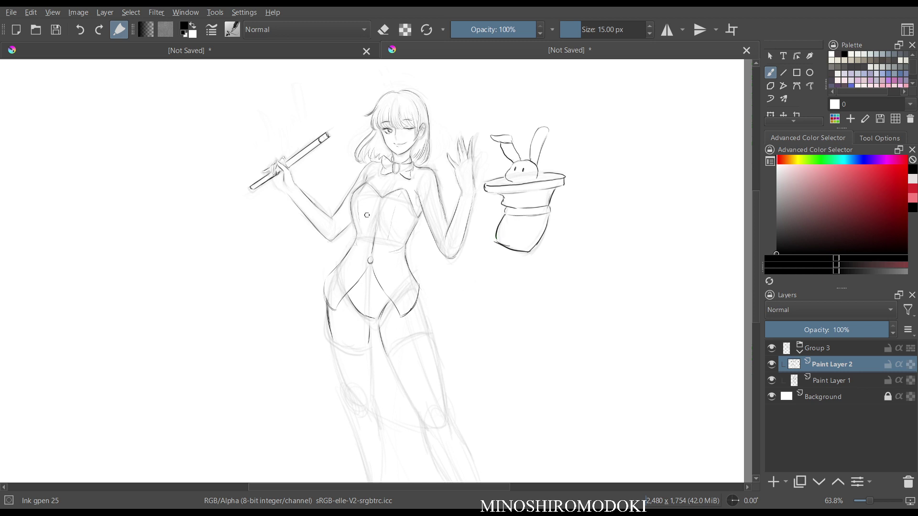
pyautogui.scroll(4, 368, 241)
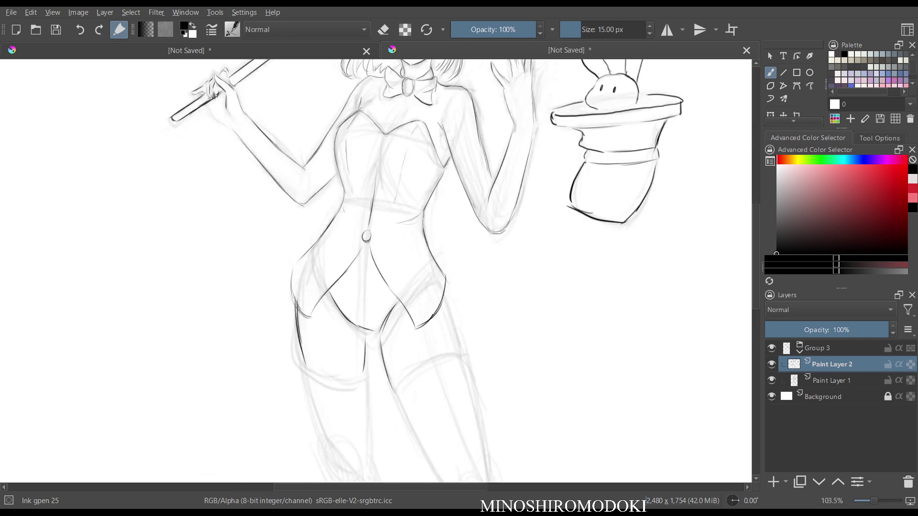
pyautogui.press('e')
pyautogui.moveTo(399, 228)
pyautogui.mouseDown()
pyautogui.moveTo(384, 257)
pyautogui.moveTo(371, 251)
pyautogui.moveTo(392, 241)
pyautogui.moveTo(384, 218)
pyautogui.moveTo(363, 249)
pyautogui.moveTo(384, 257)
pyautogui.mouseUp()
pyautogui.press('e')
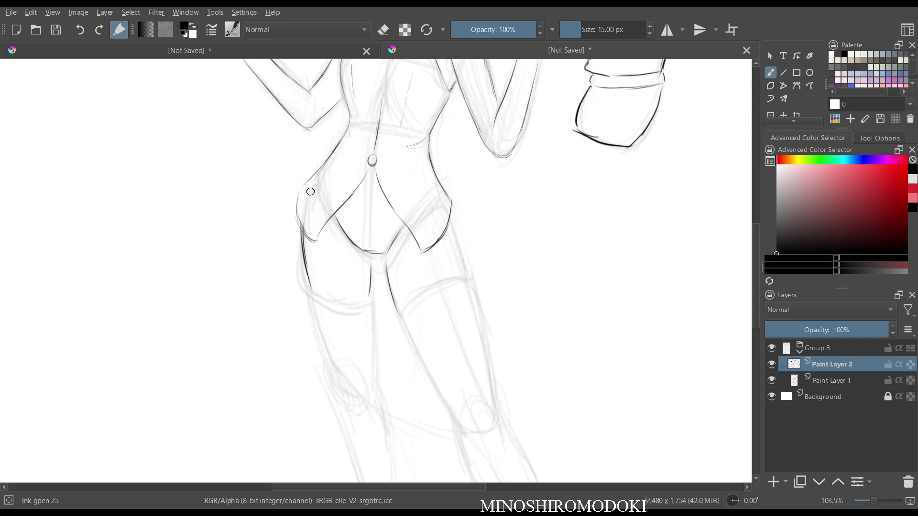
# - Extend the outer and inner thigh contours of the wand-side leg down to the knee
pyautogui.moveTo(370, 257); pyautogui.dragTo(372, 304)
pyautogui.moveTo(306, 266); pyautogui.dragTo(317, 320)
pyautogui.moveTo(309, 282); pyautogui.dragTo(338, 373)
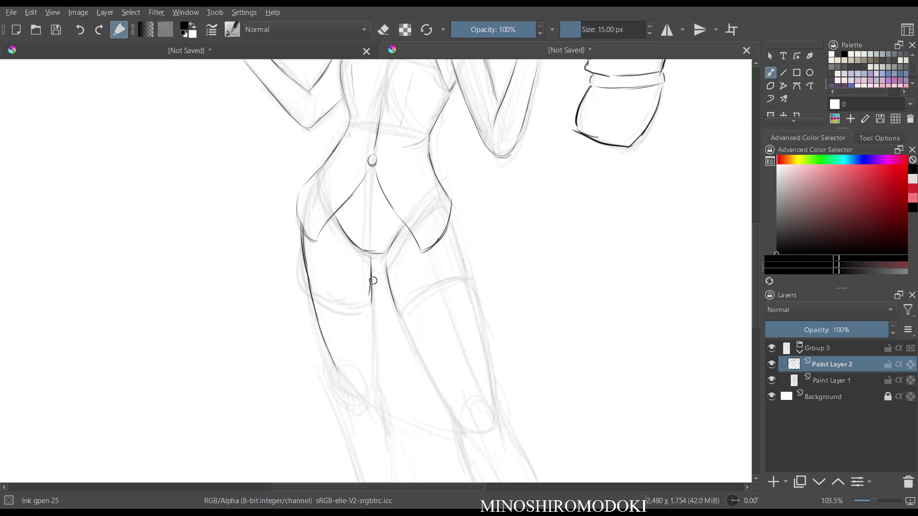
pyautogui.moveTo(373, 284); pyautogui.dragTo(372, 360)
pyautogui.moveTo(371, 316); pyautogui.dragTo(373, 379)
pyautogui.press('m')
pyautogui.press('m')
# - Ink the wand-side leg's knee and both lower-leg contours down toward the ankle
pyautogui.scroll(1, 427, 293)
pyautogui.moveTo(428, 293); pyautogui.dragTo(389, 125)
pyautogui.moveTo(284, 215)
pyautogui.mouseDown()
pyautogui.moveTo(292, 244)
pyautogui.moveTo(339, 246)
pyautogui.mouseUp()
pyautogui.scroll(-2, 408, 192)
pyautogui.moveTo(407, 192); pyautogui.dragTo(410, 122)
pyautogui.moveTo(347, 149)
pyautogui.mouseDown()
pyautogui.moveTo(364, 193)
pyautogui.moveTo(361, 262)
pyautogui.mouseUp()
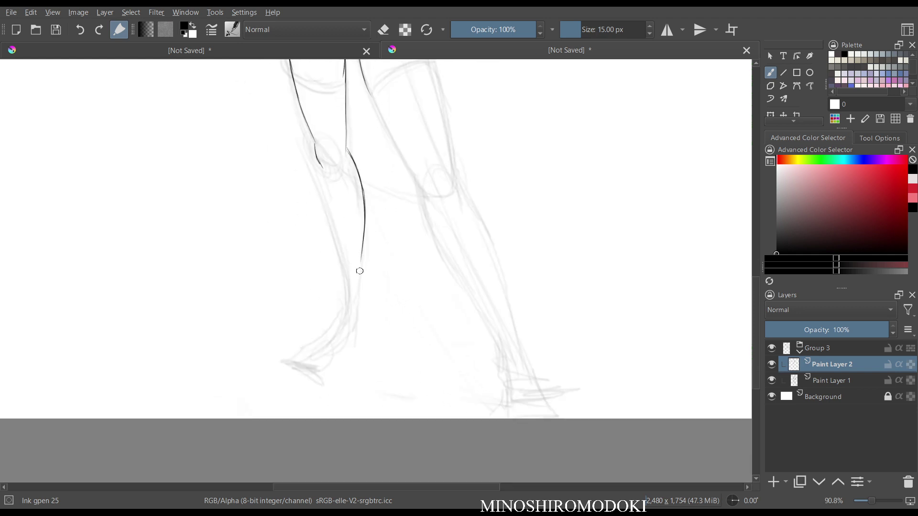
pyautogui.moveTo(320, 165); pyautogui.dragTo(348, 296)
pyautogui.moveTo(365, 240)
pyautogui.mouseDown()
pyautogui.moveTo(360, 290)
pyautogui.moveTo(339, 301)
pyautogui.mouseUp()
# - Ink the hat-side leg's inner and outer thigh contours down to the knee, with the start of the calf
pyautogui.scroll(-1, 428, 186)
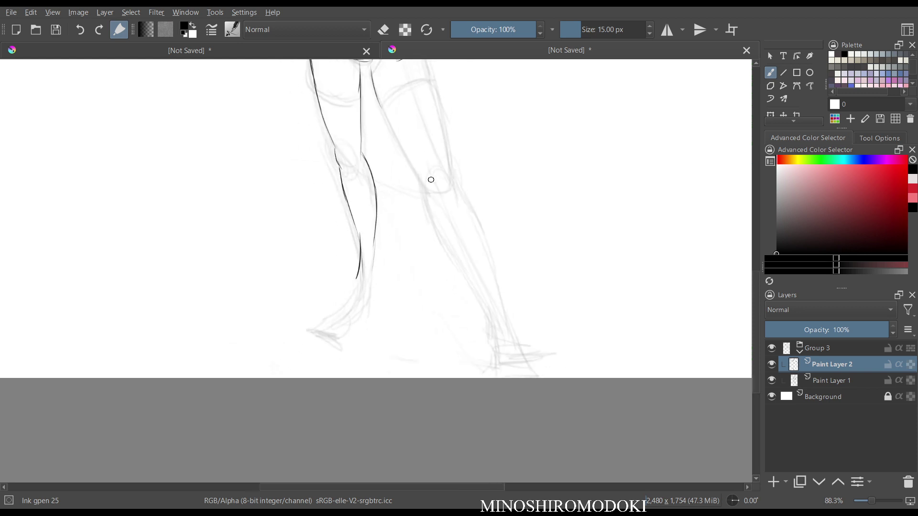
pyautogui.moveTo(431, 179); pyautogui.dragTo(392, 269)
pyautogui.moveTo(333, 162); pyautogui.dragTo(387, 279)
pyautogui.moveTo(388, 158); pyautogui.dragTo(403, 220)
pyautogui.moveTo(404, 202)
pyautogui.mouseDown()
pyautogui.moveTo(411, 280)
pyautogui.moveTo(395, 304)
pyautogui.moveTo(409, 331)
pyautogui.mouseUp()
# - Ink both lower-leg contours of the hat-side leg from the knee down toward the ankle
pyautogui.press('m')
pyautogui.press('m')
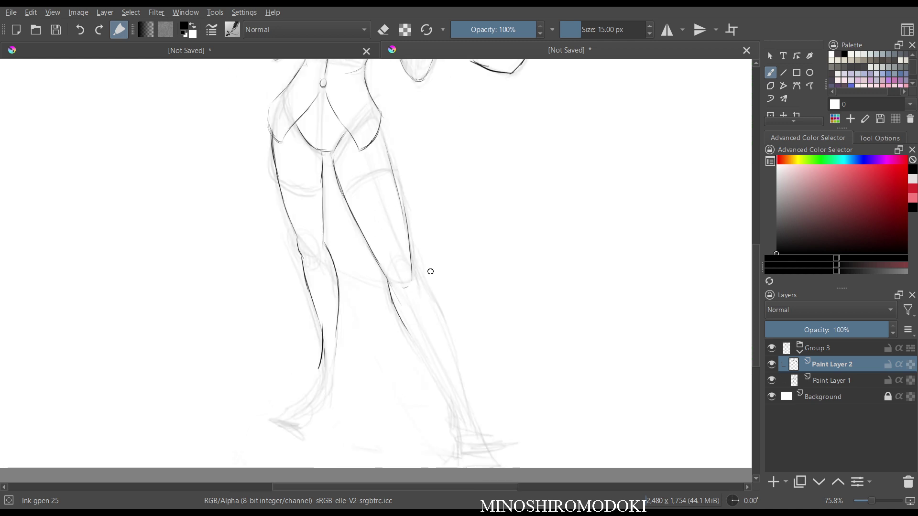
pyautogui.moveTo(415, 274); pyautogui.dragTo(450, 385)
pyautogui.moveTo(401, 311); pyautogui.dragTo(438, 395)
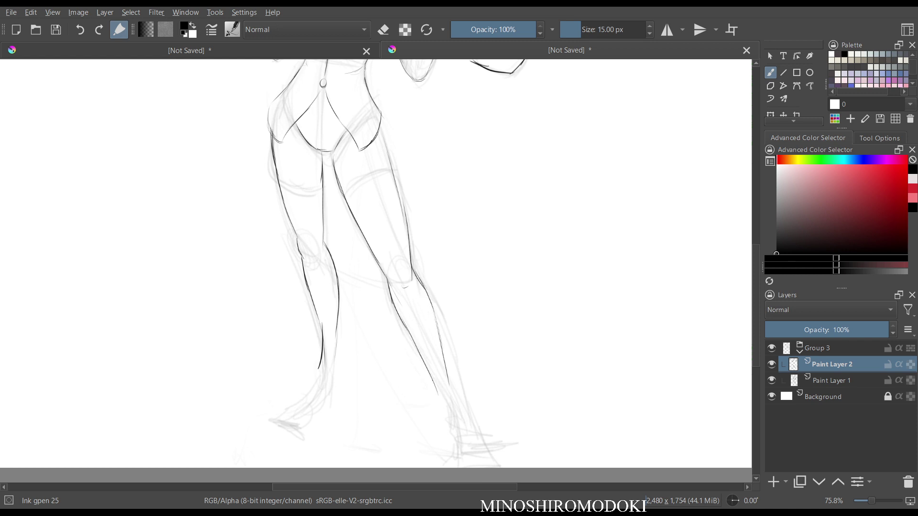
# - Ink the outlines of both feet below the ankles, including the toes and the back of the wand-side heel
pyautogui.press('m')
pyautogui.press('m')
pyautogui.moveTo(458, 218); pyautogui.dragTo(459, 253)
pyautogui.press('m')
pyautogui.moveTo(461, 166); pyautogui.dragTo(452, 258)
pyautogui.press('m')
pyautogui.moveTo(363, 406)
pyautogui.mouseDown()
pyautogui.moveTo(343, 279)
pyautogui.moveTo(335, 327)
pyautogui.mouseUp()
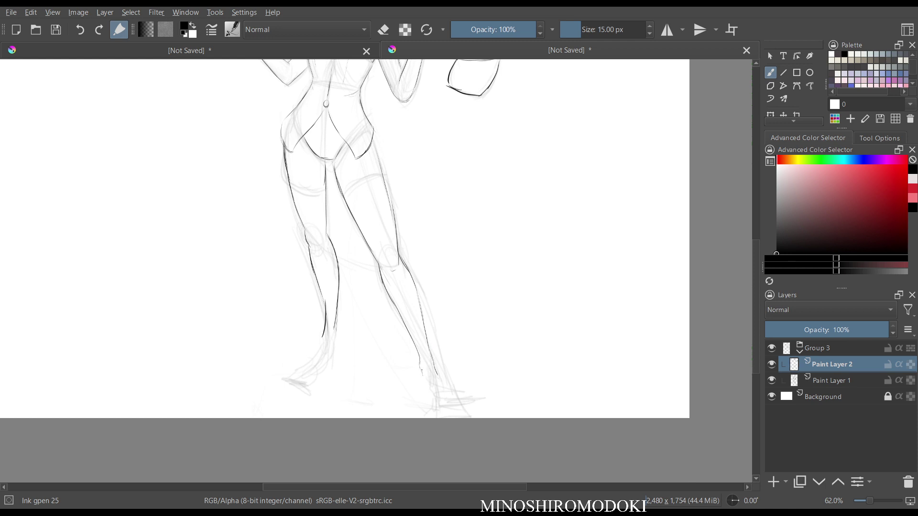
pyautogui.moveTo(421, 369); pyautogui.dragTo(421, 393)
pyautogui.moveTo(326, 333); pyautogui.dragTo(315, 355)
pyautogui.moveTo(337, 320)
pyautogui.mouseDown()
pyautogui.moveTo(339, 352)
pyautogui.moveTo(320, 344)
pyautogui.moveTo(301, 370)
pyautogui.mouseUp()
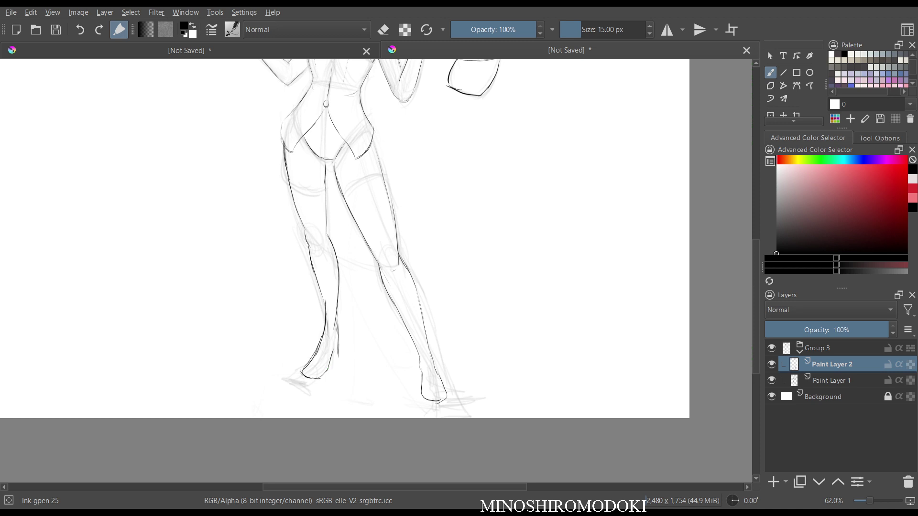
# - Check the inked legs and the overall pose in mirrored and normal views of the whole figure
pyautogui.press('m')
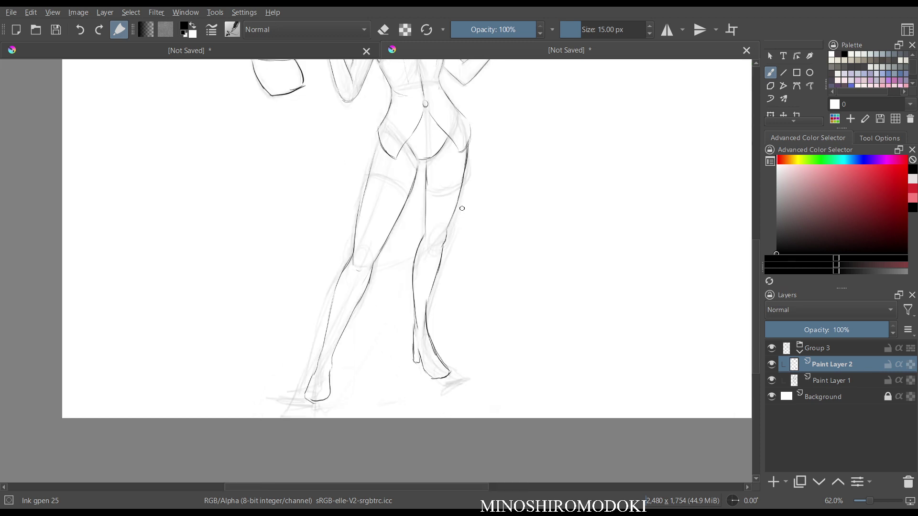
pyautogui.press('m')
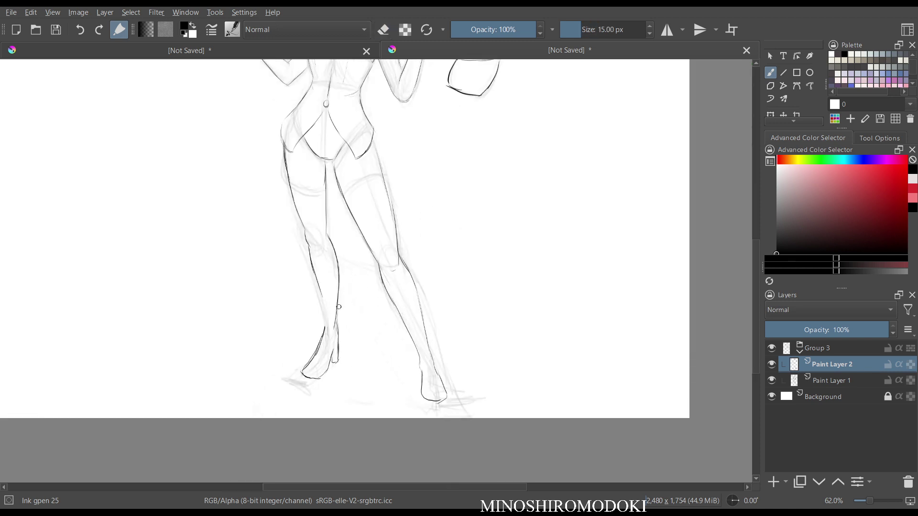
pyautogui.press('m')
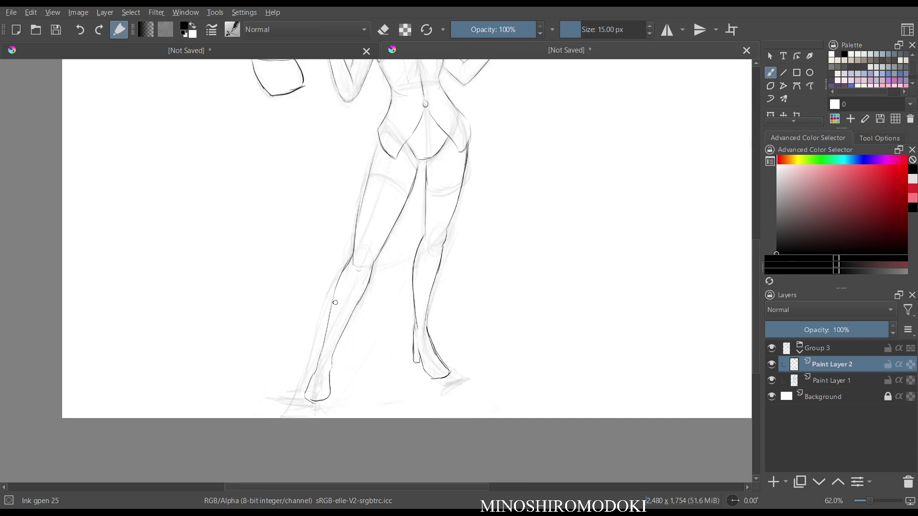
pyautogui.press('m')
pyautogui.moveTo(430, 199); pyautogui.dragTo(425, 289)
pyautogui.press('m')
pyautogui.press('m')
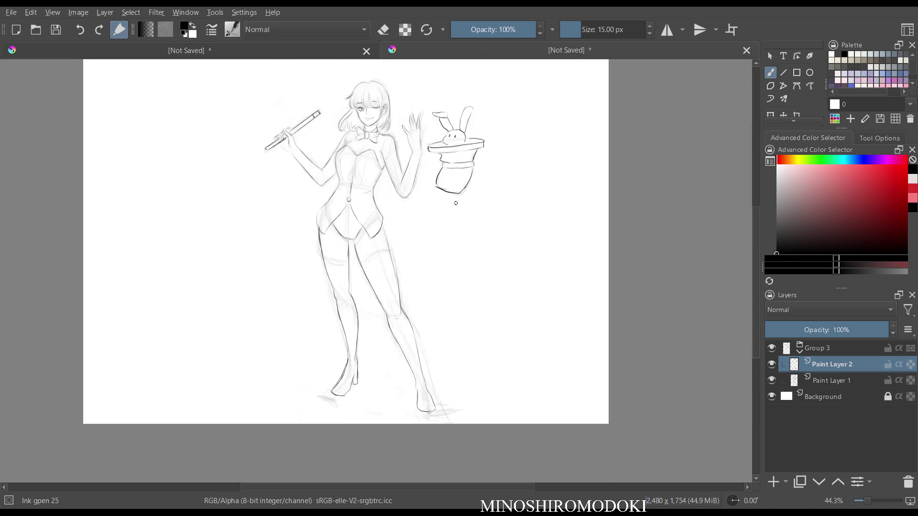
pyautogui.press('m')
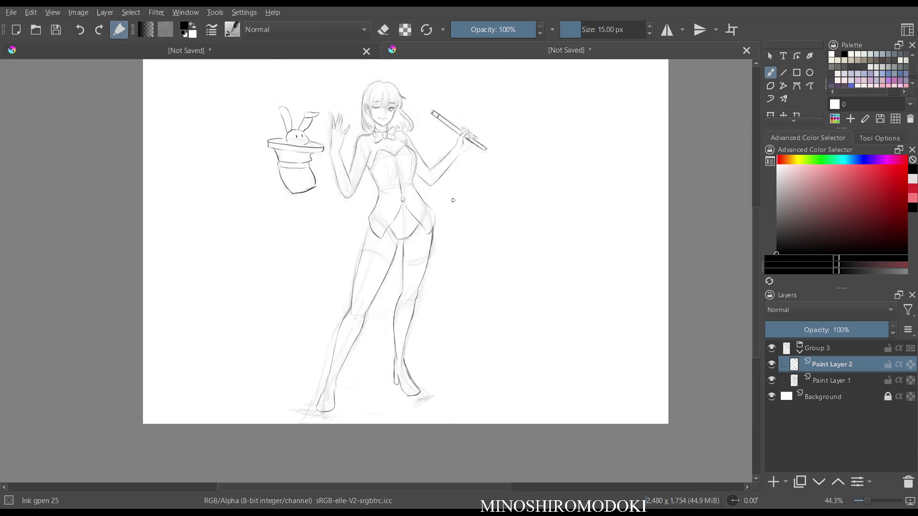
pyautogui.press('m')
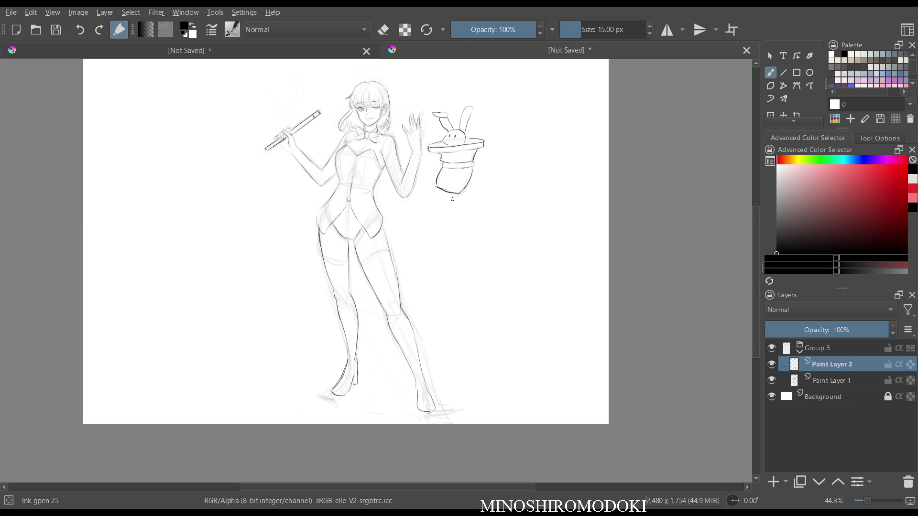
# - Try to redraw the hat-side leg's outer thigh contour from the vest hem down to the knee
pyautogui.scroll(2, 449, 244)
pyautogui.press('e')
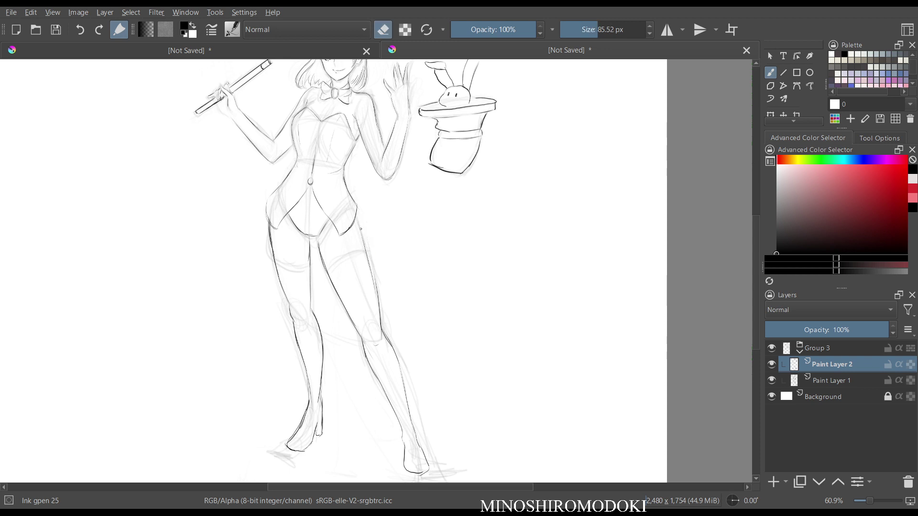
pyautogui.press('e')
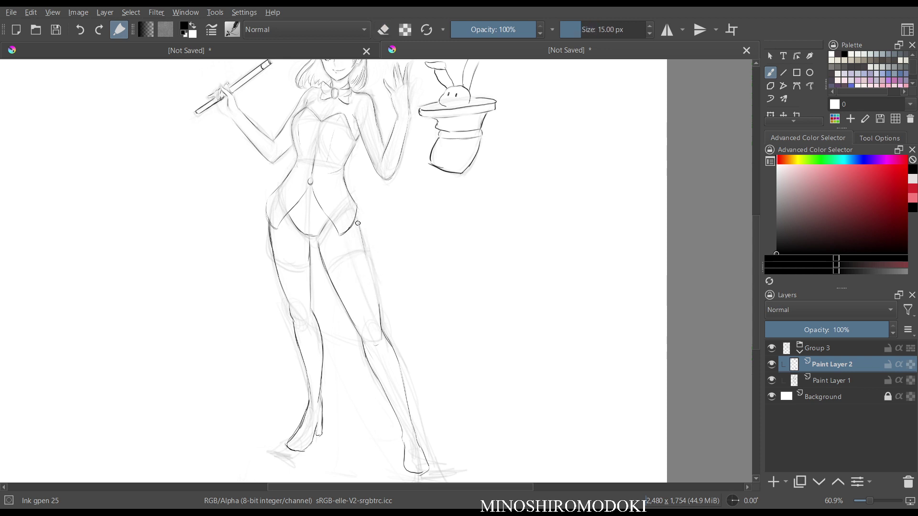
pyautogui.moveTo(358, 223); pyautogui.dragTo(381, 338)
pyautogui.hotkey('ctrl', 'z')
pyautogui.scroll(-2, 454, 177)
pyautogui.press('m')
pyautogui.press('m')
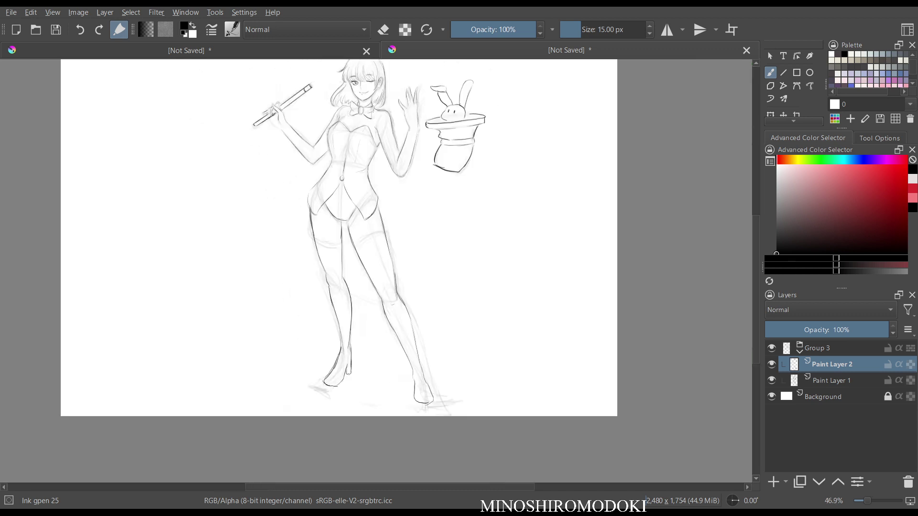
# - Select Group 3's artwork from the hips down, enlarge it slightly with a transform, and clear the selection
pyautogui.scroll(3, 454, 193)
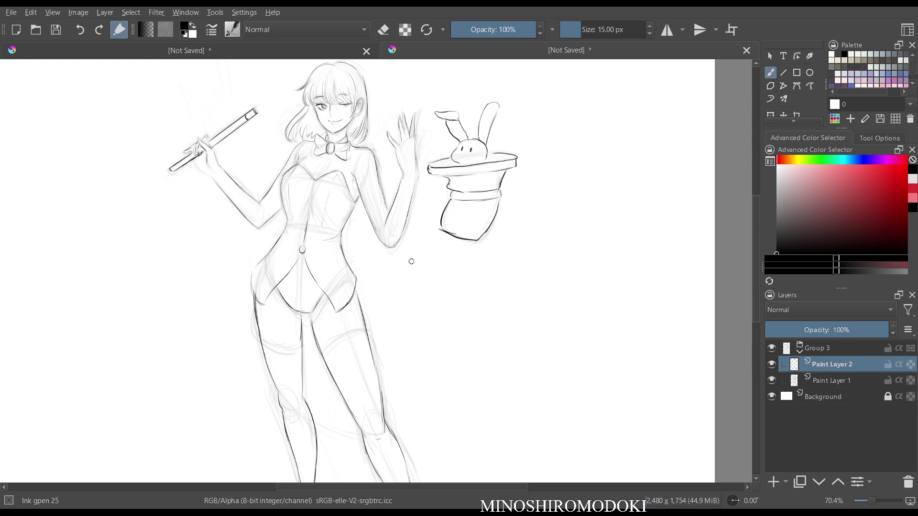
pyautogui.moveTo(424, 239); pyautogui.dragTo(421, 216)
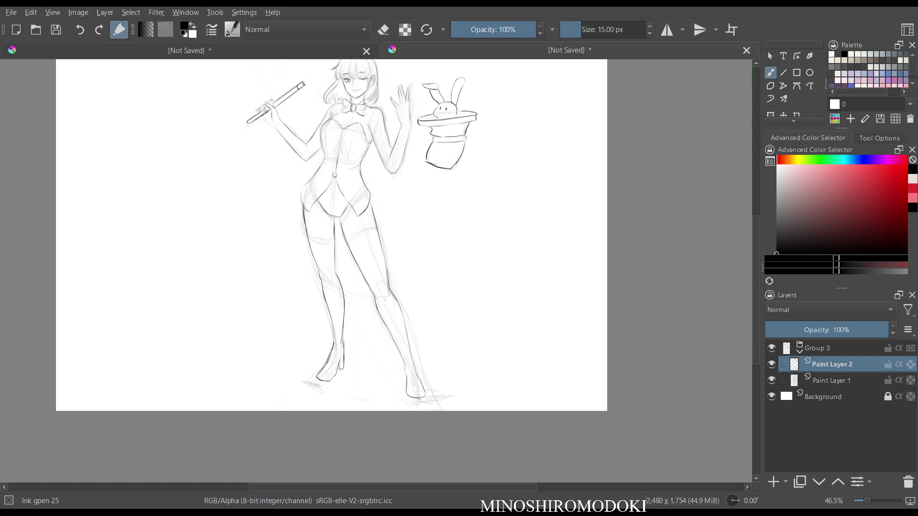
pyautogui.moveTo(434, 190); pyautogui.dragTo(433, 221)
pyautogui.moveTo(434, 221); pyautogui.dragTo(434, 242)
pyautogui.click(817, 348)
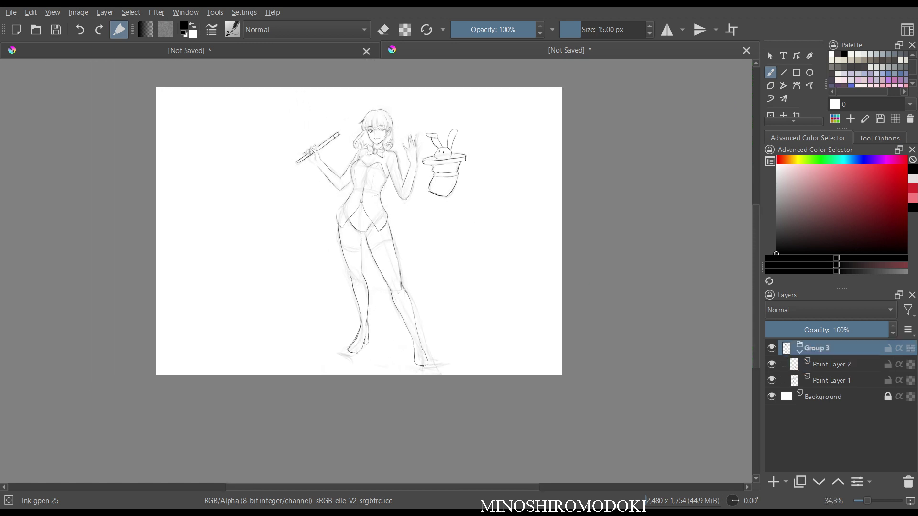
pyautogui.hotkey('ctrl', 't')
pyautogui.moveTo(442, 366)
pyautogui.mouseDown()
pyautogui.moveTo(405, 228)
pyautogui.moveTo(307, 363)
pyautogui.moveTo(442, 366)
pyautogui.mouseUp()
pyautogui.hotkey('ctrl', 't')
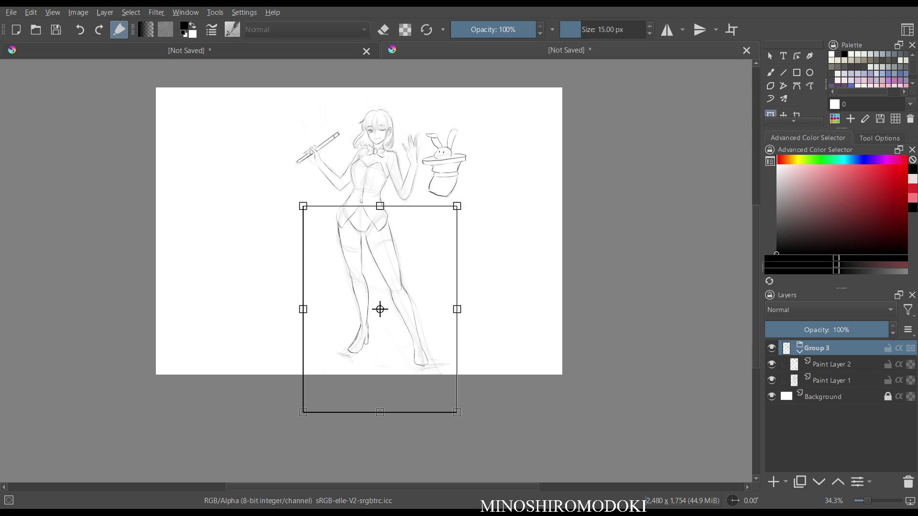
pyautogui.moveTo(458, 206); pyautogui.dragTo(459, 205)
pyautogui.moveTo(381, 287); pyautogui.dragTo(380, 287)
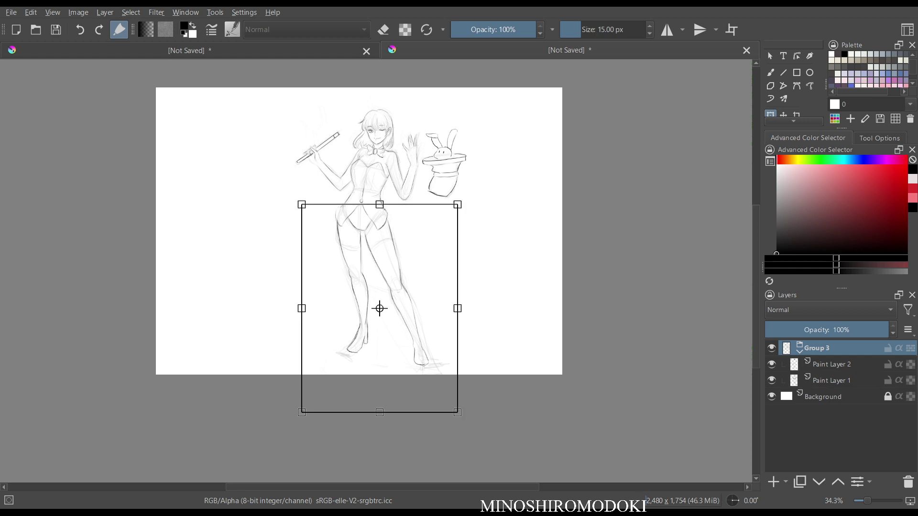
pyautogui.press('Return')
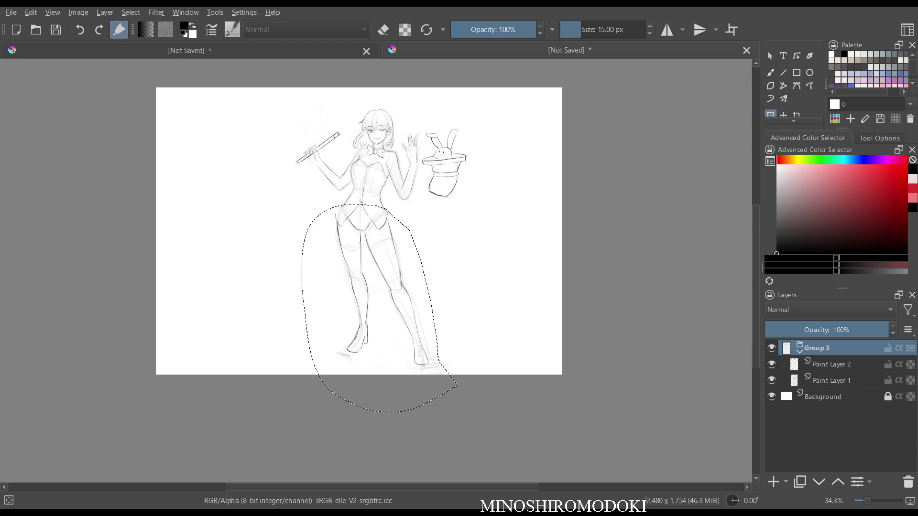
pyautogui.press('b')
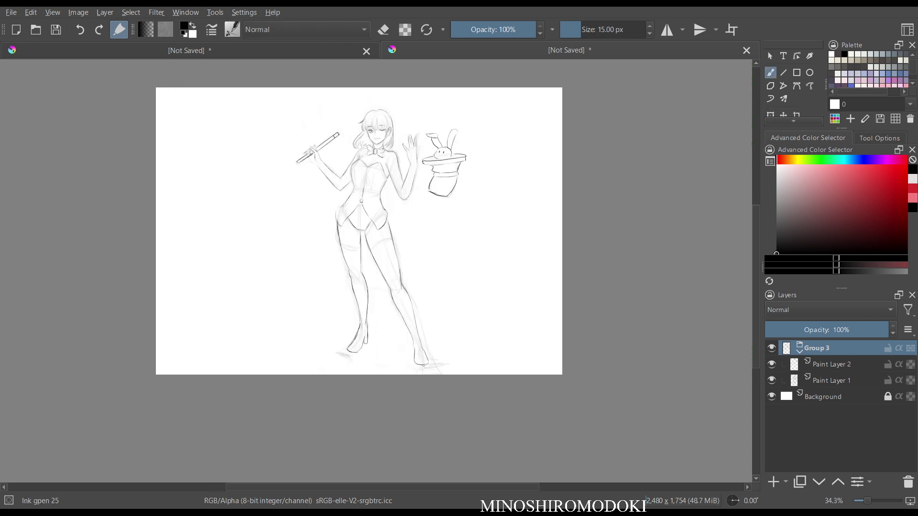
# - On Paint Layer 2, erase and redraw the waist-to-hip contours on both sides of the vest
pyautogui.scroll(3, 414, 234)
pyautogui.moveTo(307, 191); pyautogui.dragTo(350, 256)
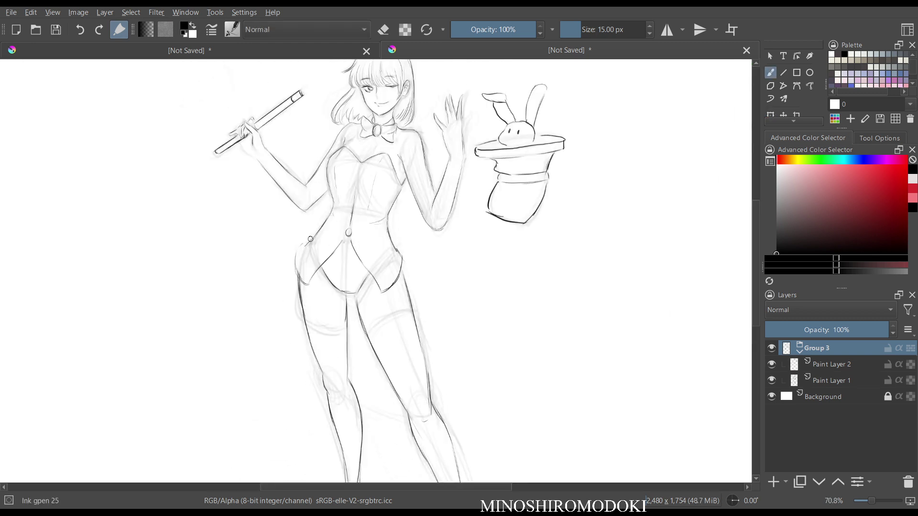
pyautogui.click(832, 364)
pyautogui.press('e')
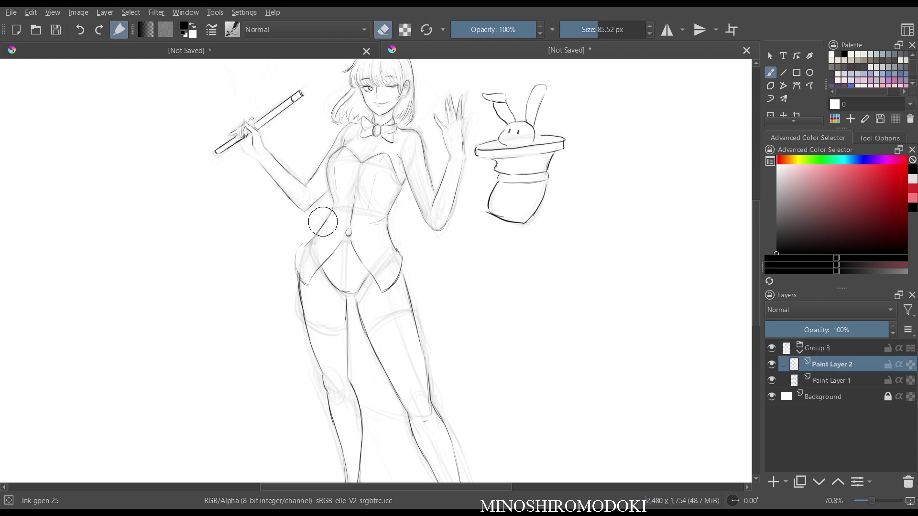
pyautogui.moveTo(300, 248); pyautogui.dragTo(324, 224)
pyautogui.moveTo(398, 254)
pyautogui.mouseDown()
pyautogui.moveTo(389, 218)
pyautogui.moveTo(399, 247)
pyautogui.mouseUp()
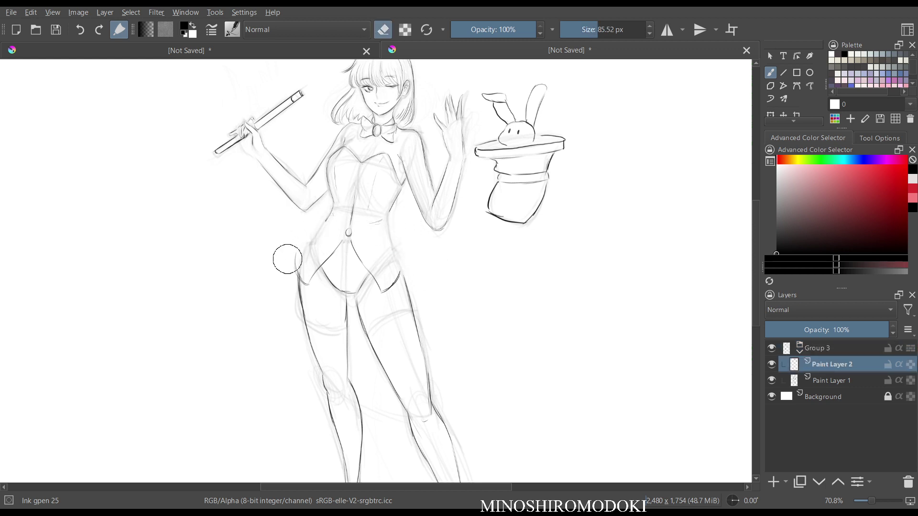
pyautogui.press('e')
pyautogui.moveTo(327, 213)
pyautogui.mouseDown()
pyautogui.moveTo(306, 240)
pyautogui.moveTo(296, 280)
pyautogui.mouseUp()
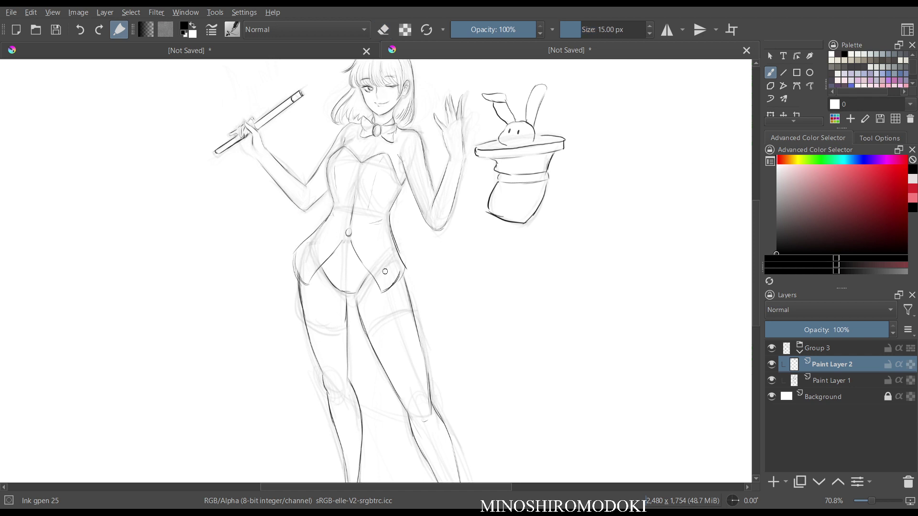
# - Touch up the vest opening below the button, and erase and redraw the leotard's lower edge as a narrower V
pyautogui.moveTo(349, 237); pyautogui.dragTo(342, 245)
pyautogui.press('m')
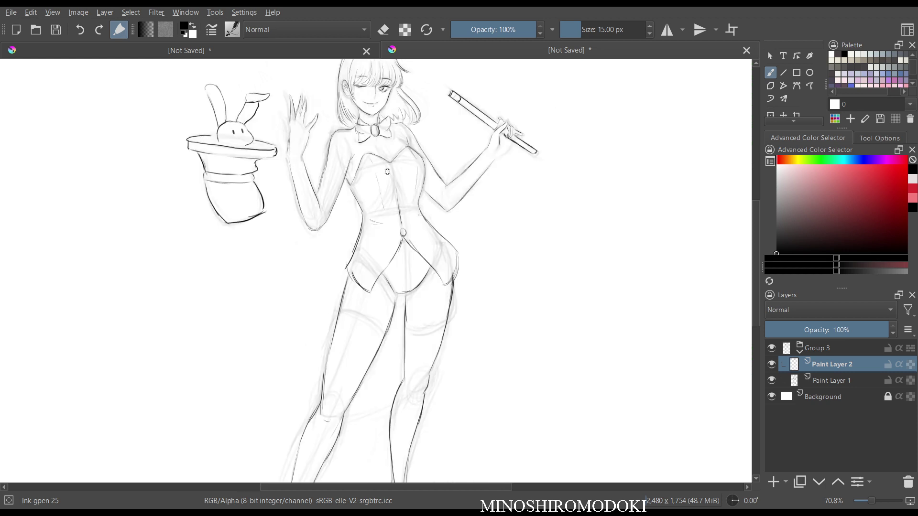
pyautogui.press('m')
pyautogui.press('e')
pyautogui.moveTo(351, 260)
pyautogui.mouseDown()
pyautogui.moveTo(325, 275)
pyautogui.moveTo(359, 287)
pyautogui.moveTo(331, 277)
pyautogui.moveTo(344, 293)
pyautogui.mouseUp()
pyautogui.press('e')
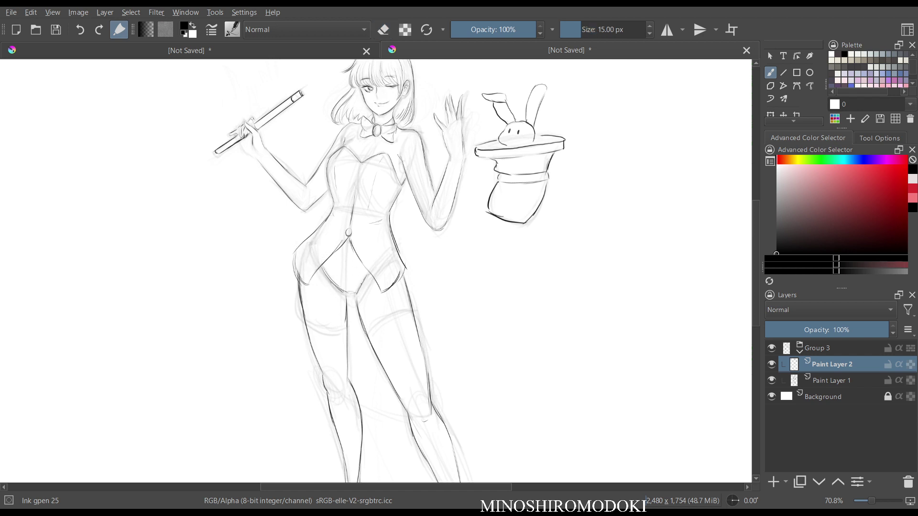
pyautogui.moveTo(361, 284); pyautogui.dragTo(355, 295)
# - Redraw the hat-side leg's outer thigh as a fuller contour from the vest hem down to the knee
pyautogui.press('m')
pyautogui.press('m')
pyautogui.moveTo(474, 214); pyautogui.dragTo(472, 269)
pyautogui.press('m')
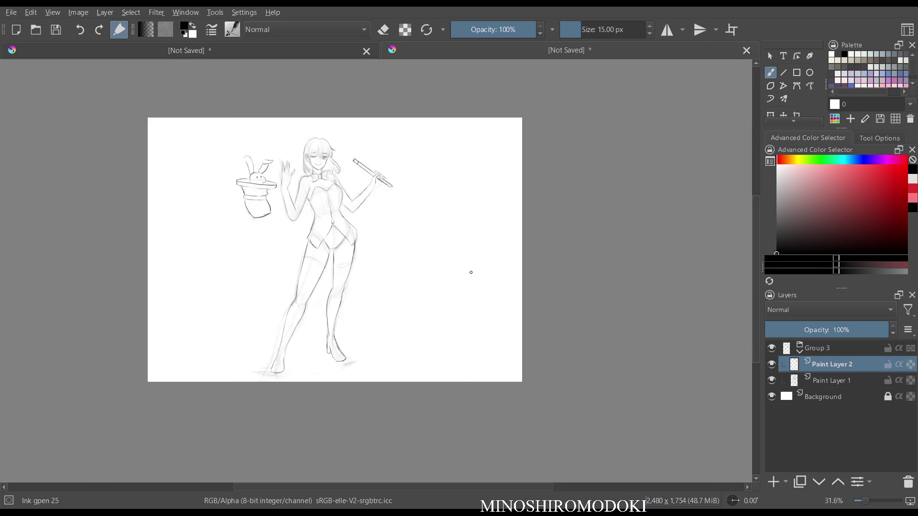
pyautogui.press('m')
pyautogui.scroll(2, 470, 272)
pyautogui.press('e')
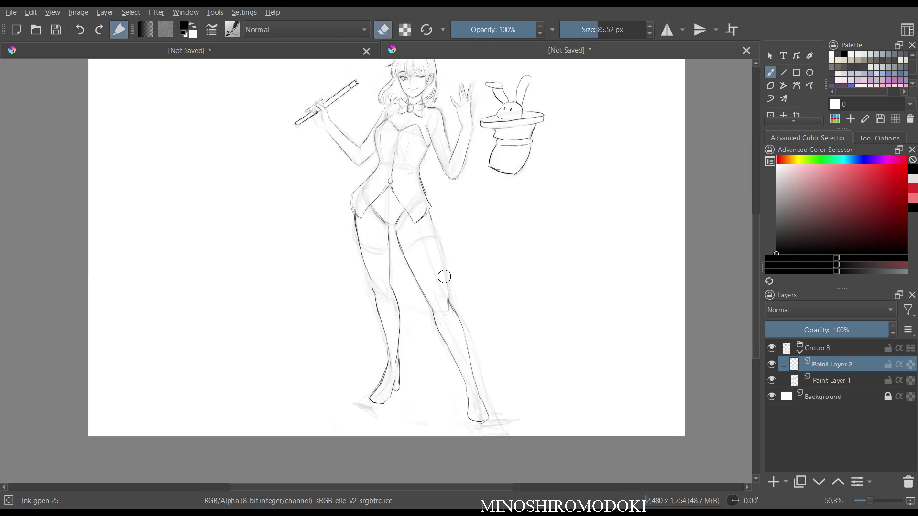
pyautogui.press('e')
pyautogui.moveTo(431, 209); pyautogui.dragTo(448, 300)
pyautogui.press('m')
pyautogui.press('m')
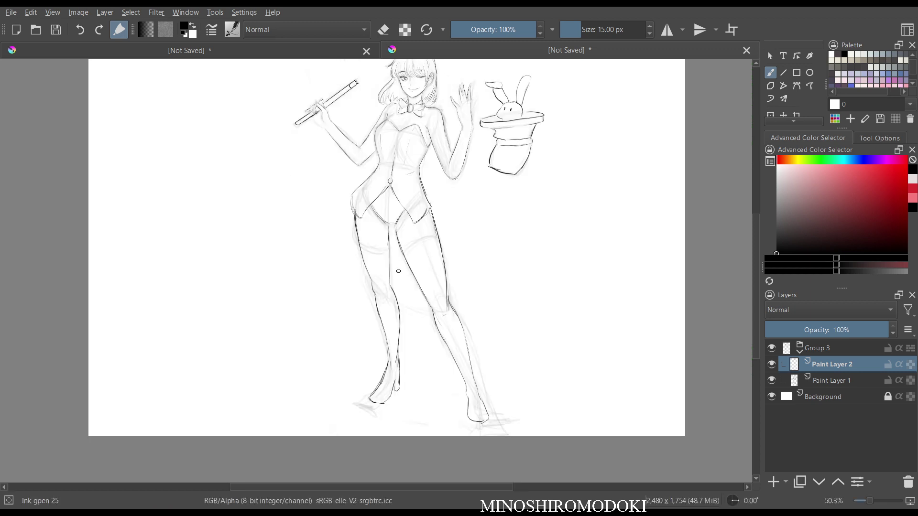
# - Erase and redraw the wand-side leg's inner and outer thigh contours, joining the outer line into the shin
pyautogui.press('e')
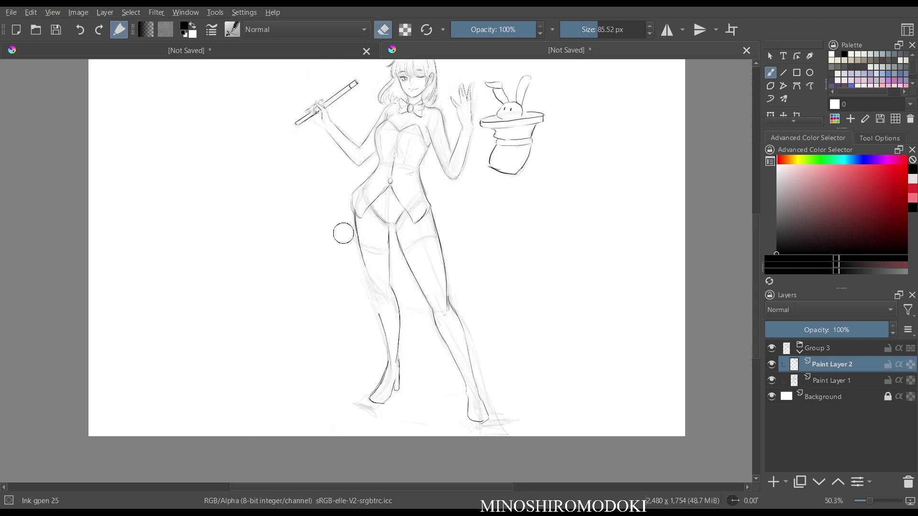
pyautogui.press('e')
pyautogui.press('e')
pyautogui.moveTo(386, 269); pyautogui.dragTo(388, 238)
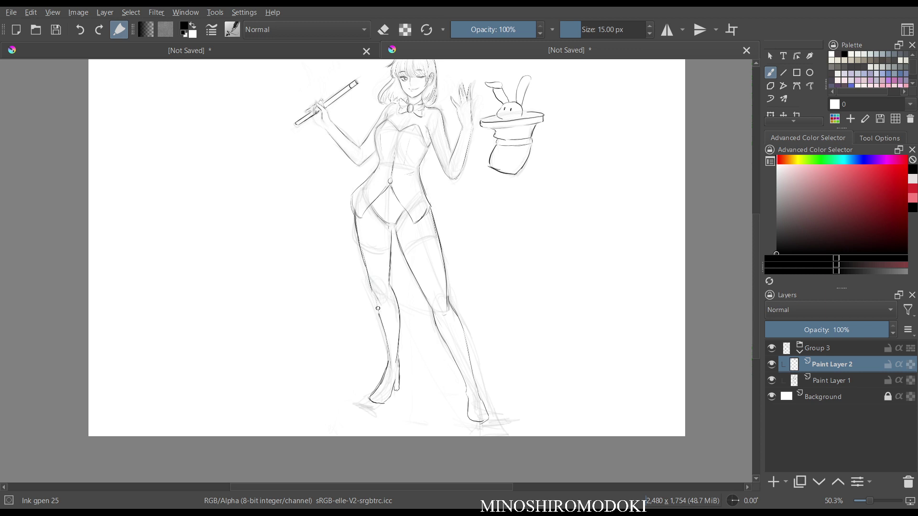
pyautogui.moveTo(377, 309); pyautogui.dragTo(386, 342)
pyautogui.press('m')
pyautogui.press('m')
# - Ink the curved stocking tops across both thighs
pyautogui.moveTo(477, 199)
pyautogui.mouseDown()
pyautogui.moveTo(475, 246)
pyautogui.moveTo(478, 217)
pyautogui.moveTo(463, 243)
pyautogui.mouseUp()
pyautogui.press('m')
pyautogui.press('m')
pyautogui.press('m')
pyautogui.press('m')
pyautogui.scroll(-2, 481, 197)
pyautogui.press('m')
pyautogui.press('m')
pyautogui.scroll(3, 463, 242)
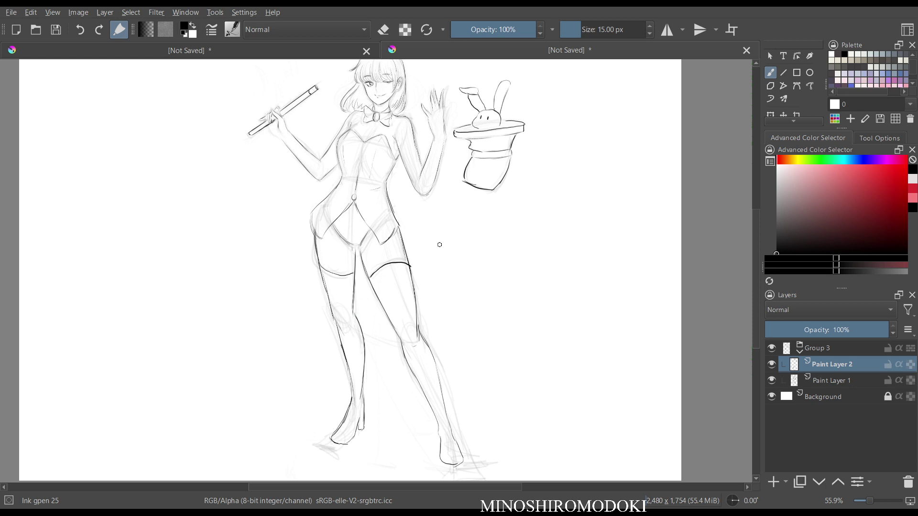
# - Check the whole figure mirrored, and toggle the Paint Layer 1 sketch off and on to review the line art
pyautogui.press('m')
pyautogui.press('m')
pyautogui.press('-')
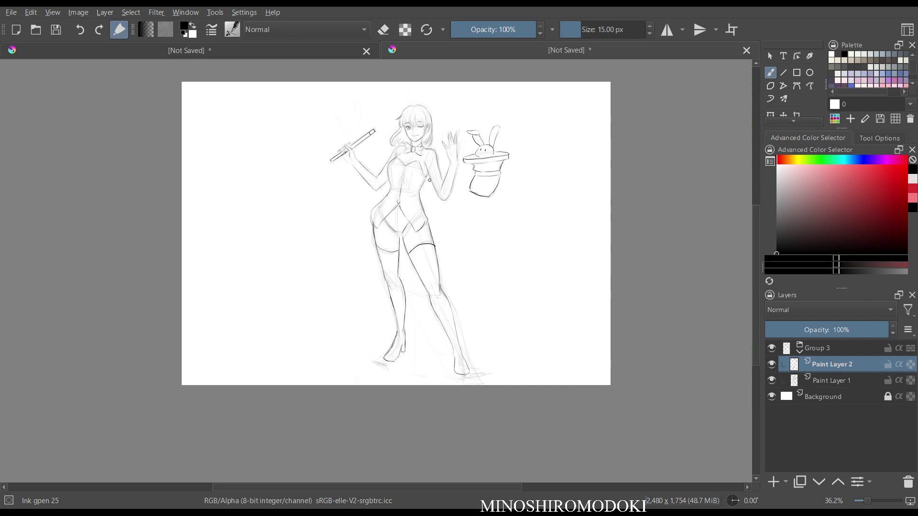
pyautogui.scroll(5, 446, 168)
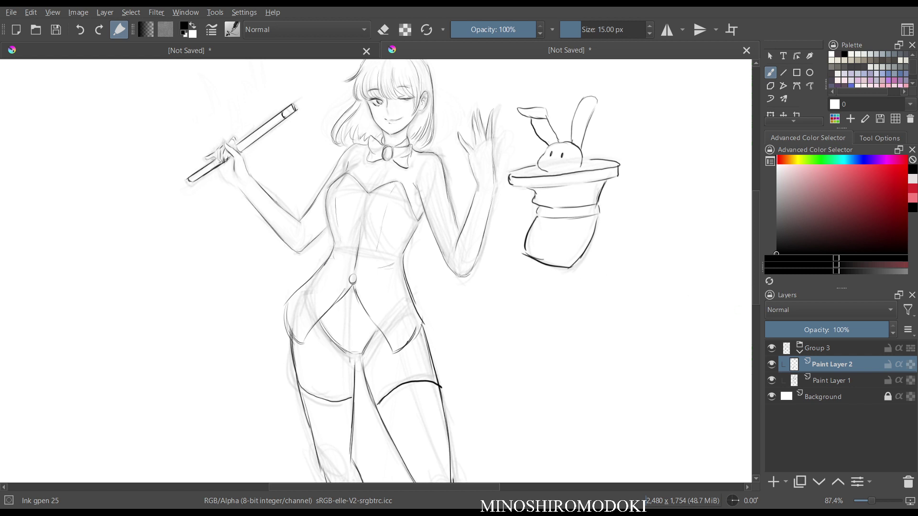
pyautogui.click(831, 381)
pyautogui.click(771, 380)
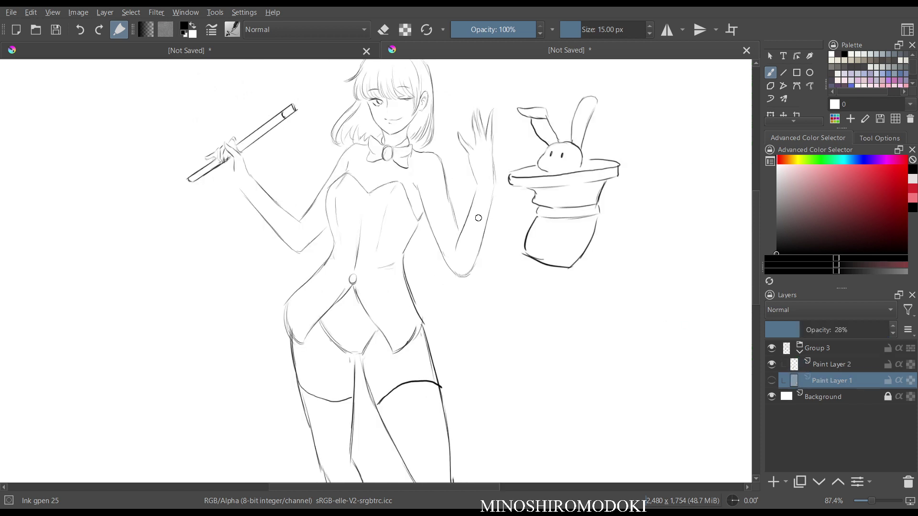
pyautogui.click(772, 381)
# - Switch to the c) Pencil-1 Hard brush preset for work around the girl's face
pyautogui.moveTo(394, 198)
pyautogui.mouseDown()
pyautogui.moveTo(396, 114)
pyautogui.moveTo(374, 305)
pyautogui.mouseUp()
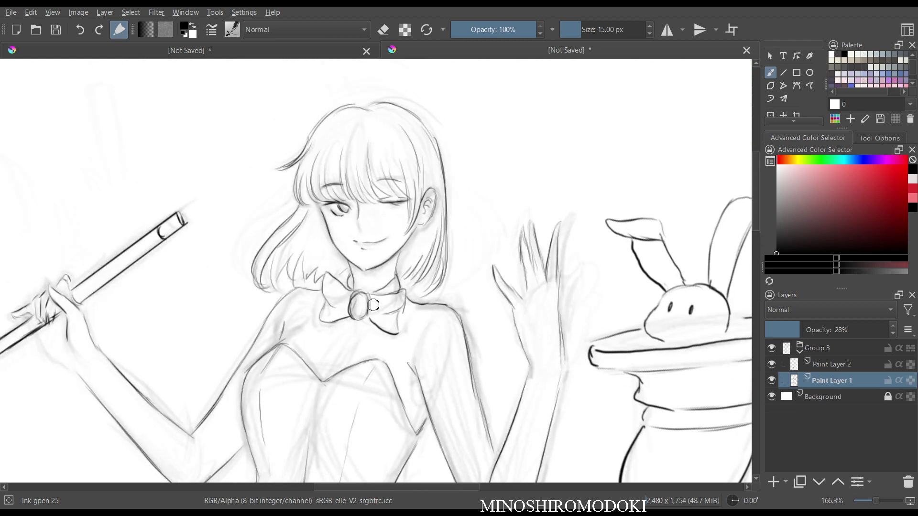
pyautogui.rightClick(358, 227)
pyautogui.click(409, 296)
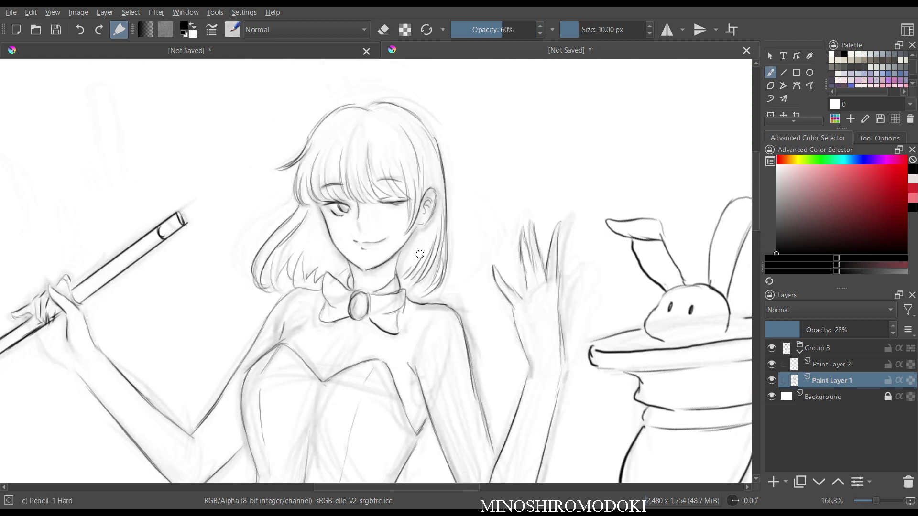
# - Switch to the Ink gpen 25 preset, reduce Paint Layer 1's opacity to 10%, and make Paint Layer 2 active
pyautogui.rightClick(372, 239)
pyautogui.click(293, 201)
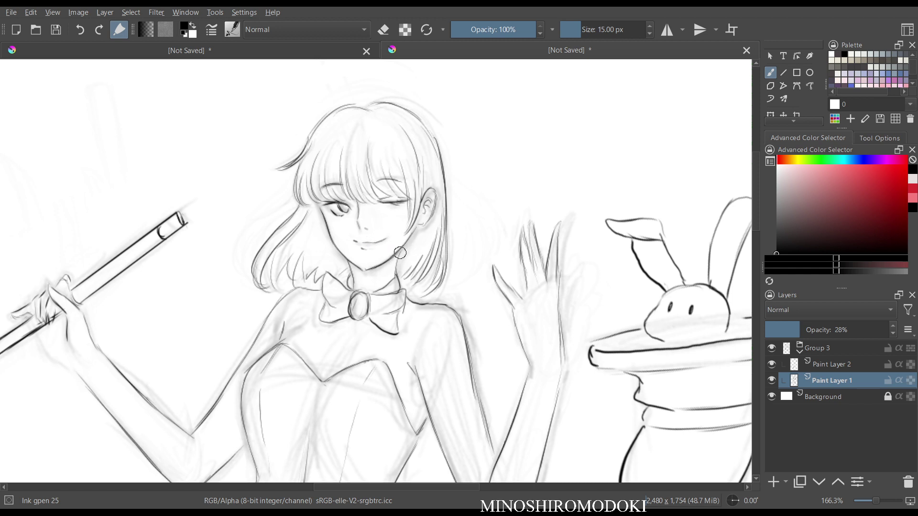
pyautogui.click(778, 330)
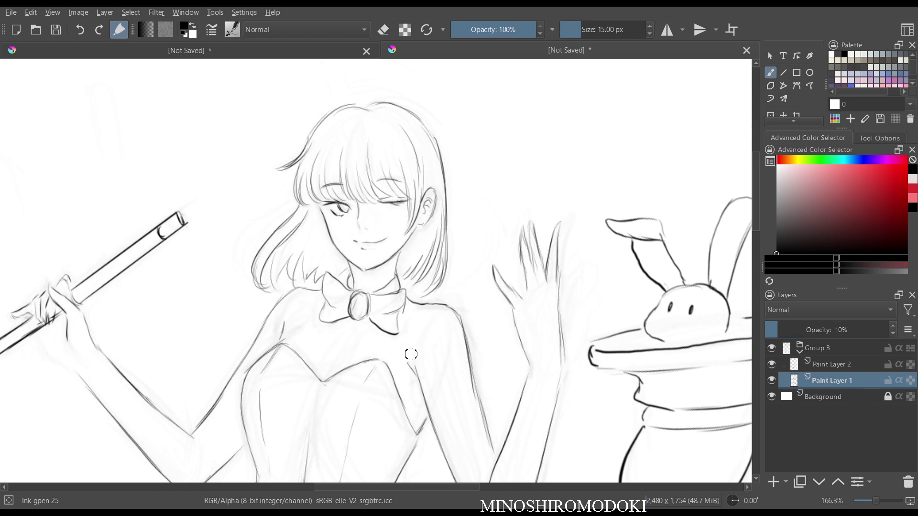
pyautogui.press('pageup')
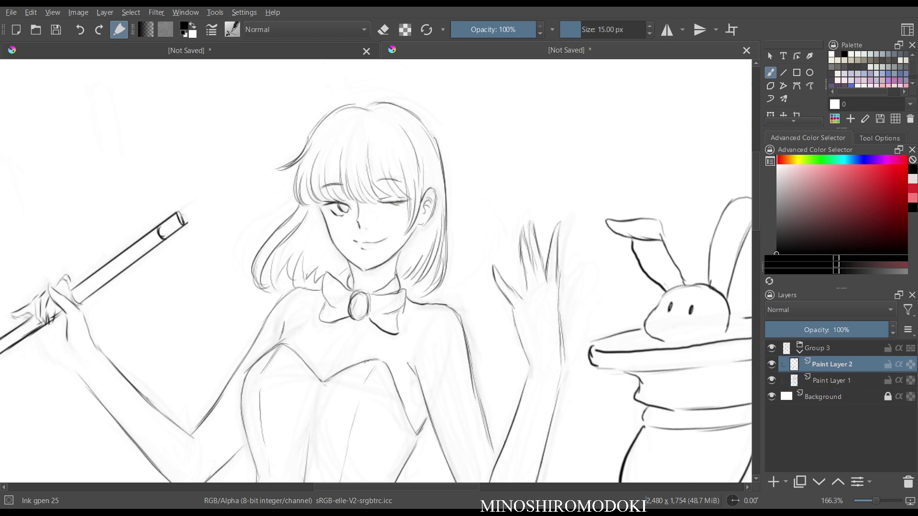
# - Rework and erase the nose lines on the girl's face, checking the result in the mirrored view
pyautogui.press('e')
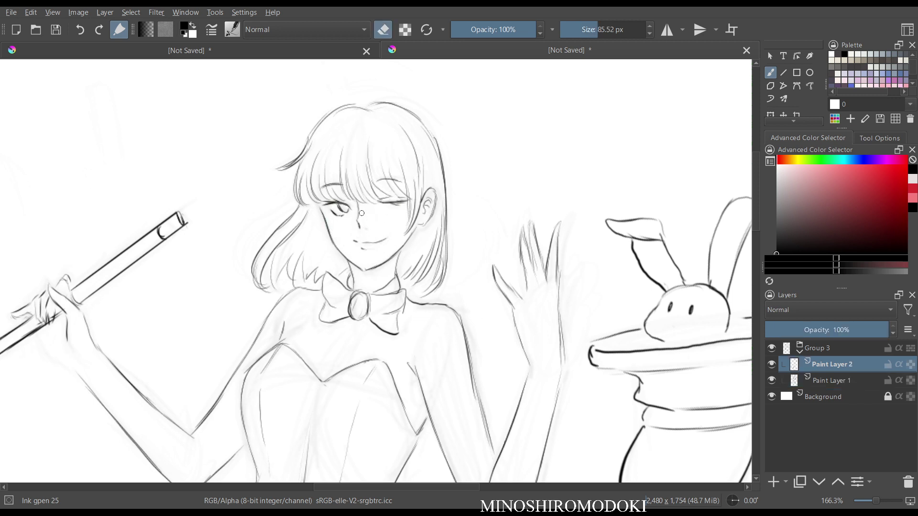
pyautogui.press('e')
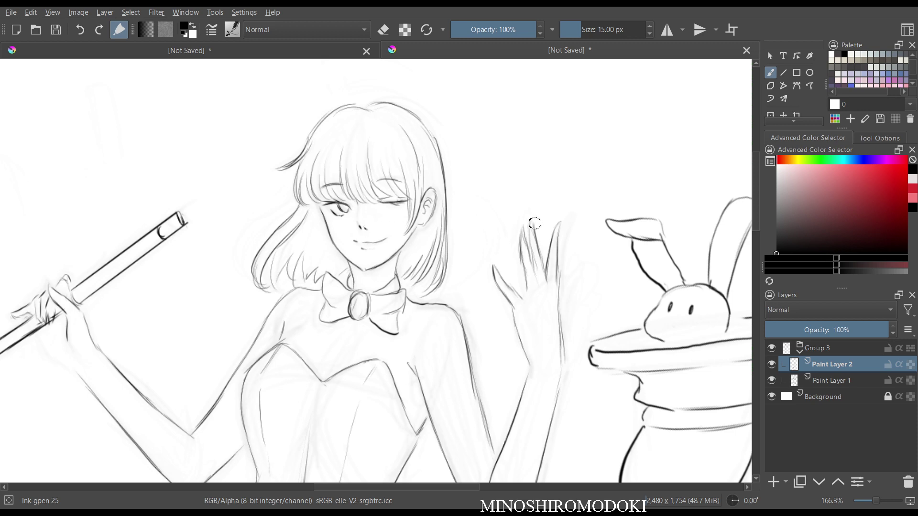
pyautogui.press('e')
pyautogui.moveTo(361, 225)
pyautogui.mouseDown()
pyautogui.moveTo(399, 235)
pyautogui.moveTo(401, 195)
pyautogui.mouseUp()
pyautogui.press('m')
pyautogui.press('m')
pyautogui.press('m')
pyautogui.press('m')
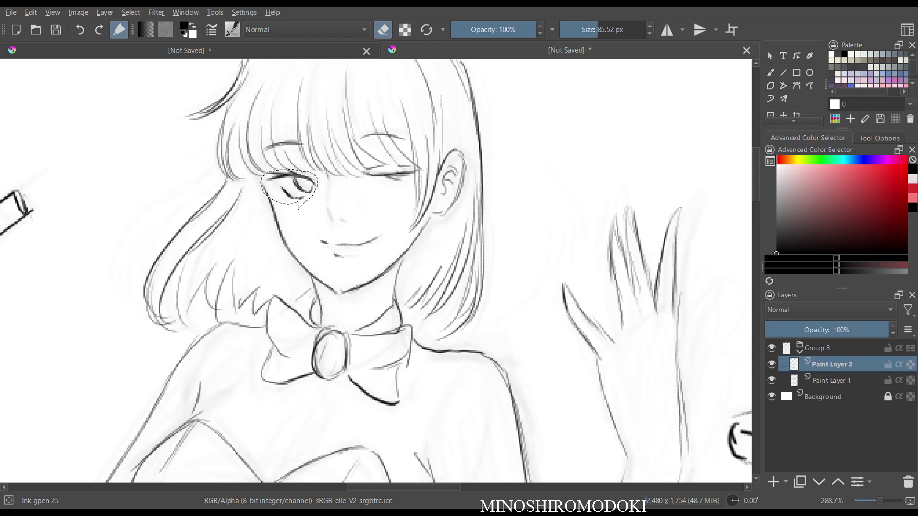
# - Transform the selected open eye to nudge it slightly into place
pyautogui.hotkey('ctrl', 't')
pyautogui.moveTo(335, 191); pyautogui.dragTo(282, 189)
pyautogui.press('Return')
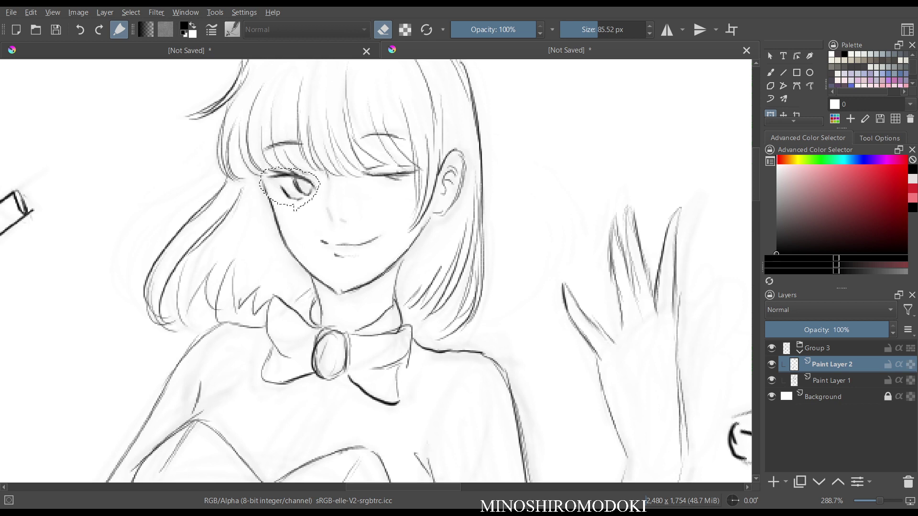
pyautogui.press('b')
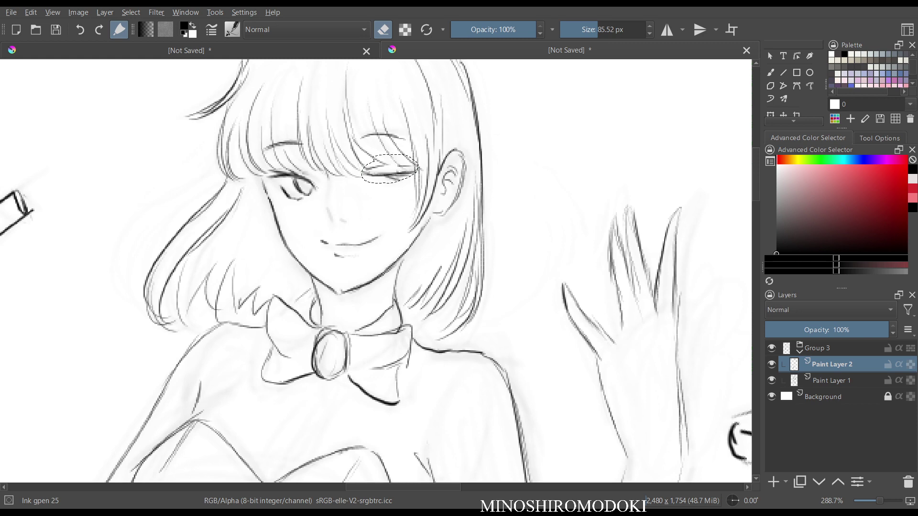
# - Transform the selected winking eye to shift it slightly down and toward the nose, and clear the selection
pyautogui.hotkey('ctrl', 't')
pyautogui.moveTo(377, 173); pyautogui.dragTo(375, 179)
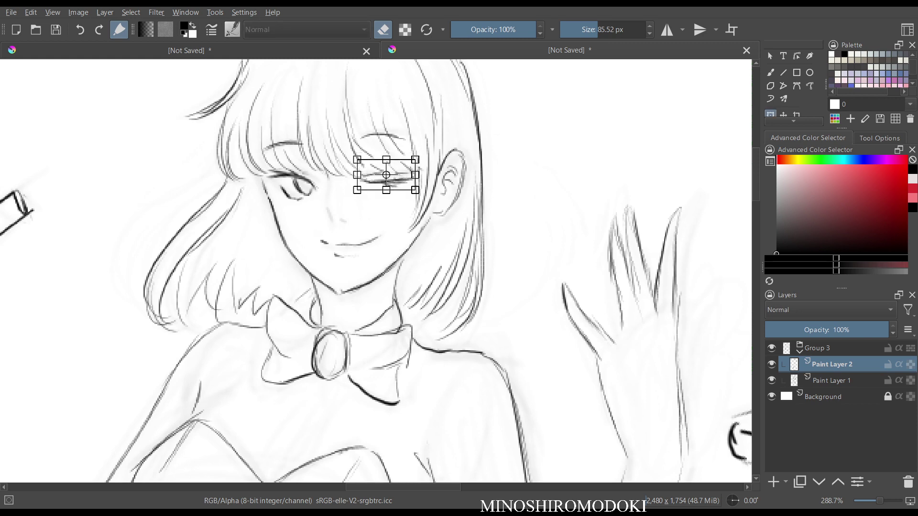
pyautogui.press('m')
pyautogui.press('Return')
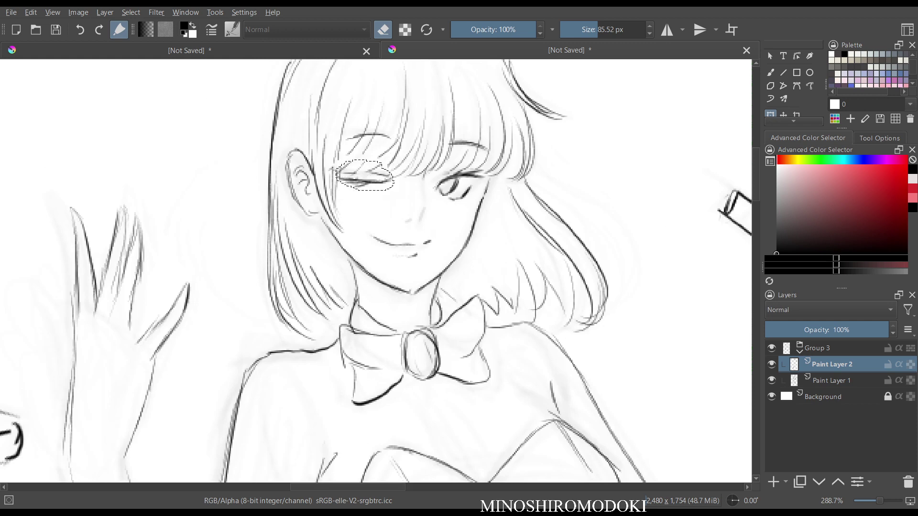
pyautogui.hotkey('ctrl', 'shift', 'a')
pyautogui.press('b')
pyautogui.press('m')
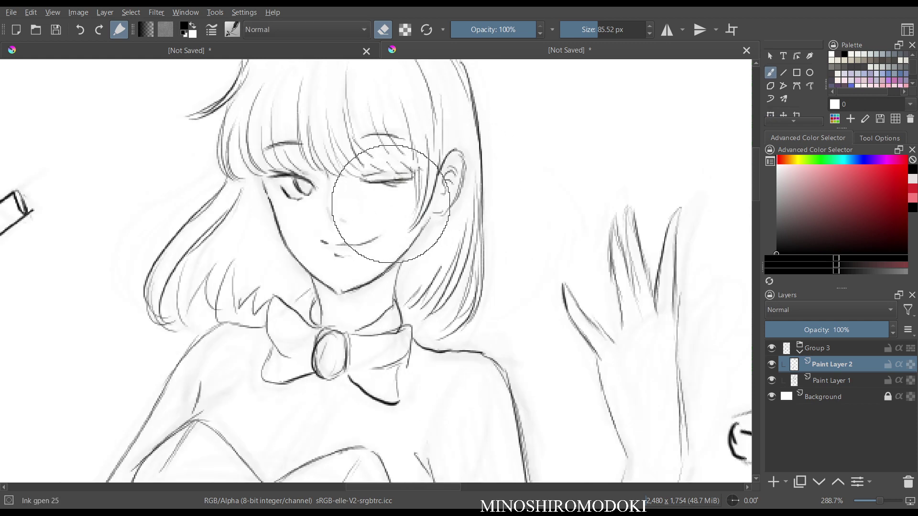
# - Erase the central bang strand and trim the inner end of the eyebrow above the winking eye
pyautogui.rightClick(390, 210)
pyautogui.click(310, 184)
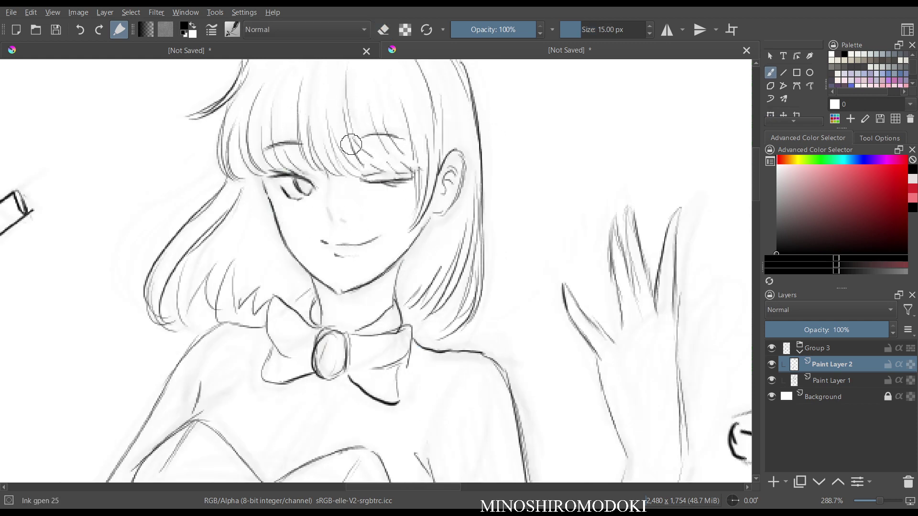
pyautogui.press('e')
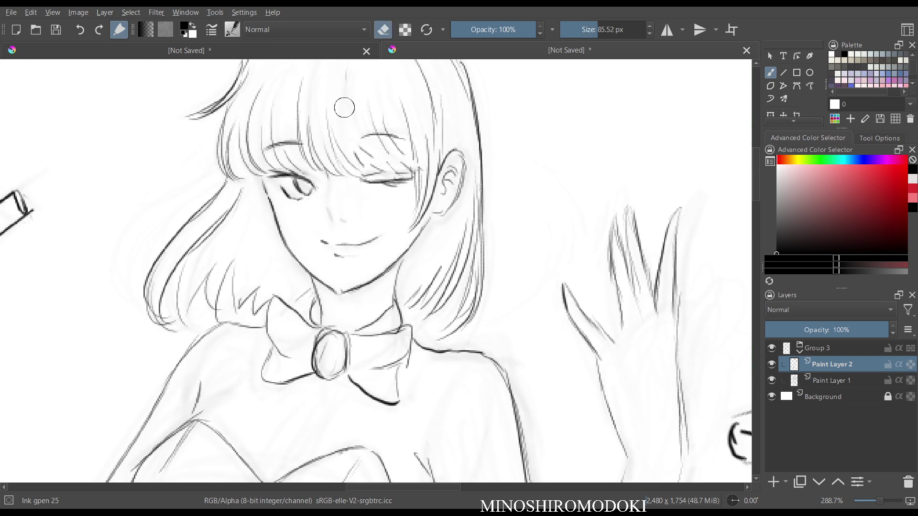
pyautogui.press('m')
pyautogui.press('m')
pyautogui.press('e')
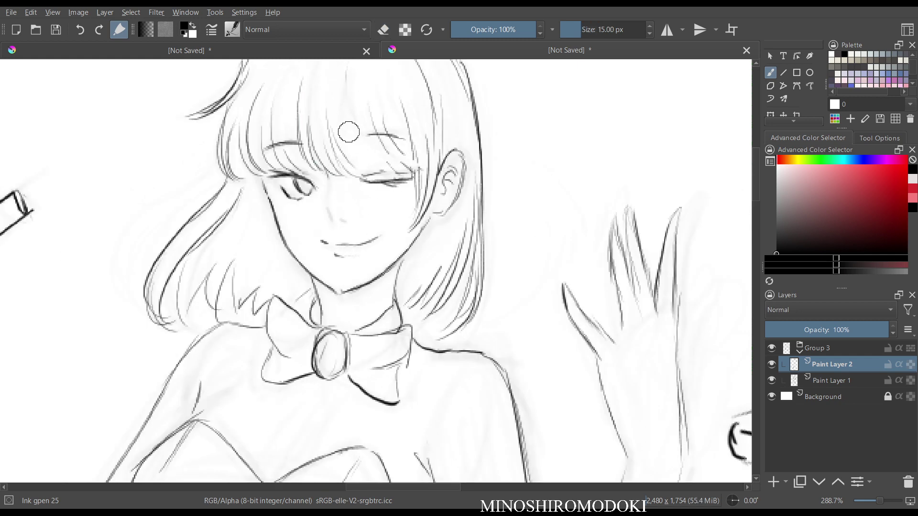
# - Redraw the bang strands beside the winking eye's brow with the Ink gpen 25 preset
pyautogui.press('e')
pyautogui.rightClick(358, 136)
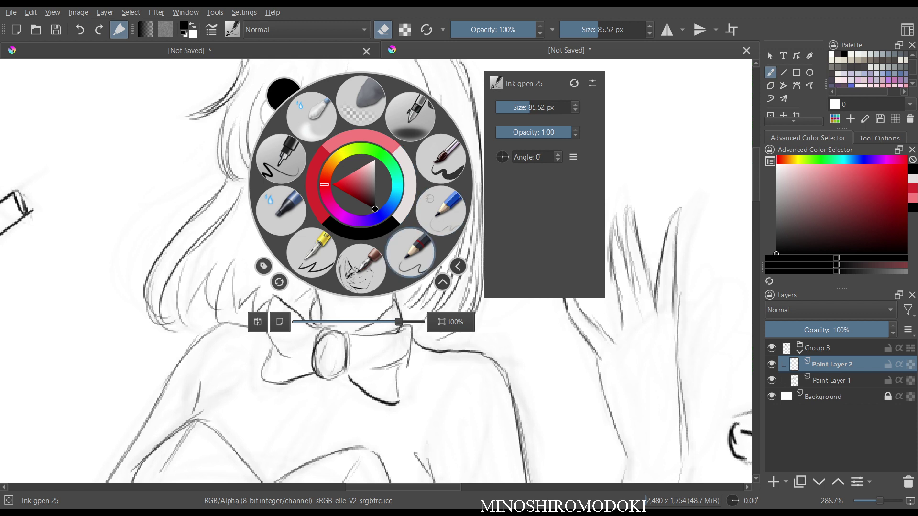
pyautogui.click(282, 158)
pyautogui.press('e')
pyautogui.moveTo(340, 103); pyautogui.dragTo(371, 167)
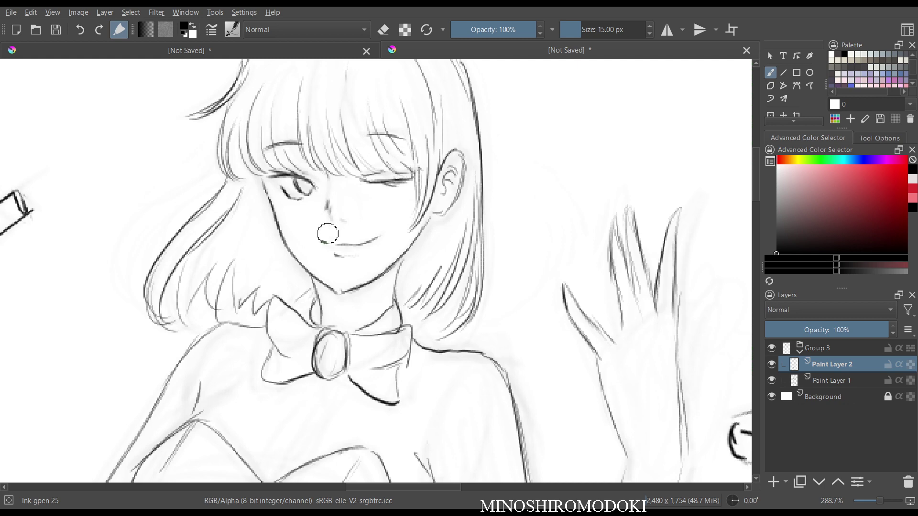
# - Check the face mirrored and at smaller scale, and erase the nose and mouth lines
pyautogui.press('m')
pyautogui.press('m')
pyautogui.scroll(-3, 419, 291)
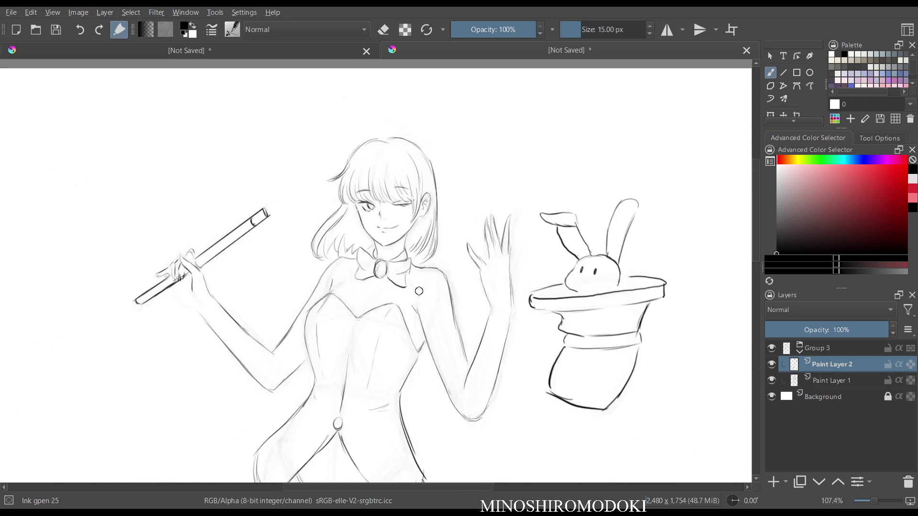
pyautogui.scroll(3, 401, 207)
pyautogui.press('e')
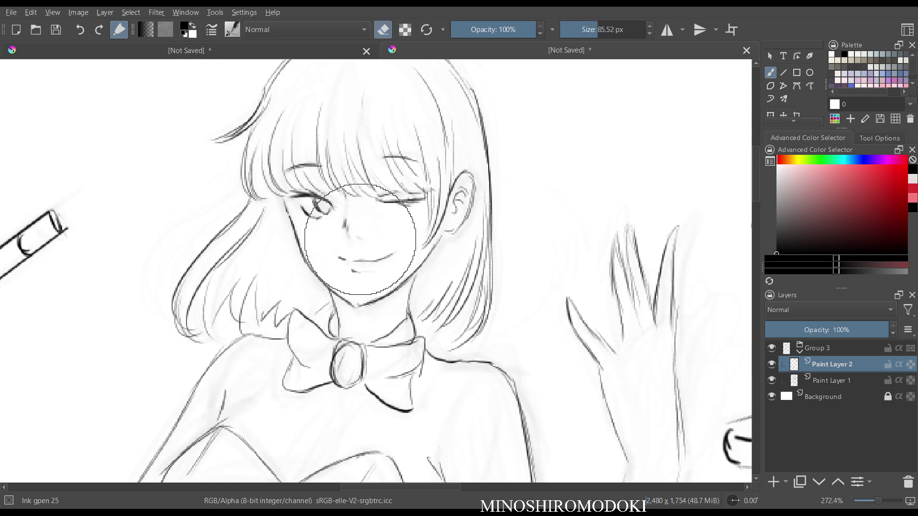
pyautogui.moveTo(349, 223)
pyautogui.mouseDown()
pyautogui.moveTo(373, 253)
pyautogui.moveTo(358, 256)
pyautogui.moveTo(372, 239)
pyautogui.mouseUp()
pyautogui.press('m')
pyautogui.press('m')
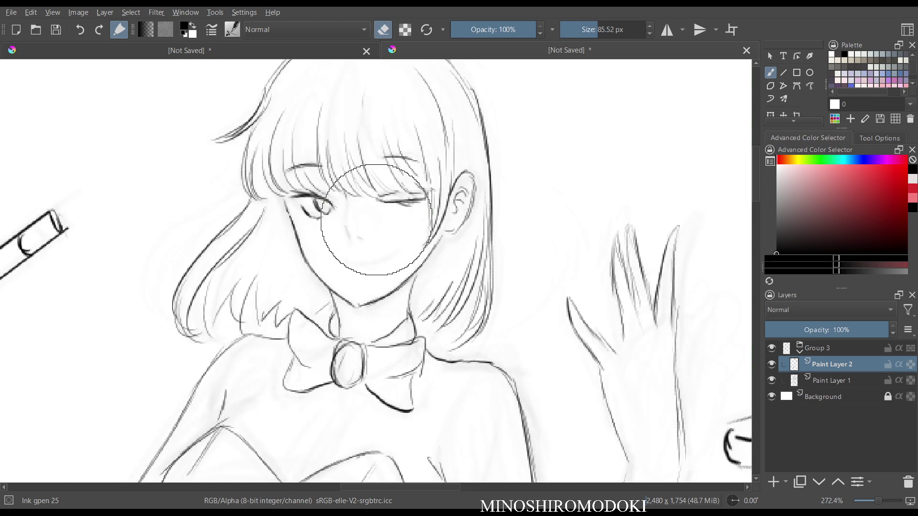
pyautogui.press('e')
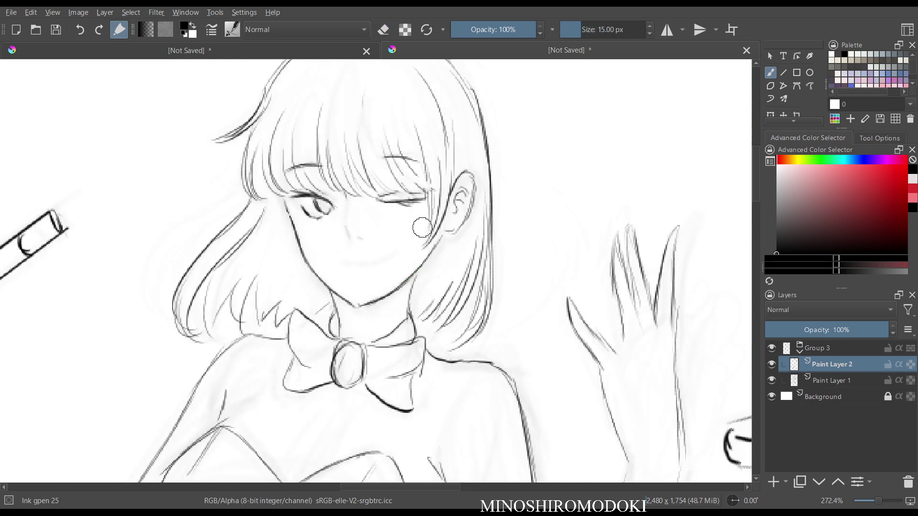
# - Set the Paint Layer 1 sketch's opacity to 0% and return to Paint Layer 2
pyautogui.press('m')
pyautogui.press('m')
pyautogui.click(831, 381)
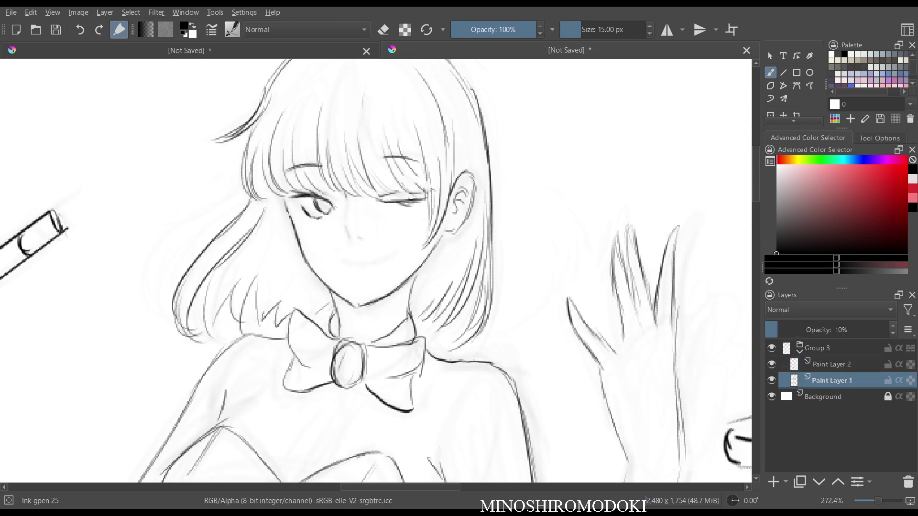
pyautogui.moveTo(783, 331); pyautogui.dragTo(757, 335)
pyautogui.press('m')
pyautogui.press('m')
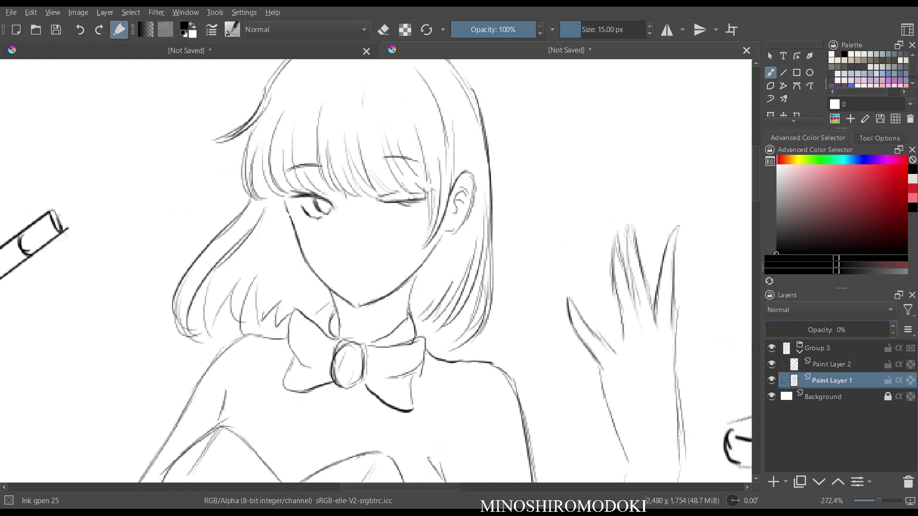
pyautogui.press('pageup')
# - Try inking a thin nose bridge and small nose tip, comparing the face in normal and mirrored views
pyautogui.scroll(2, 355, 215)
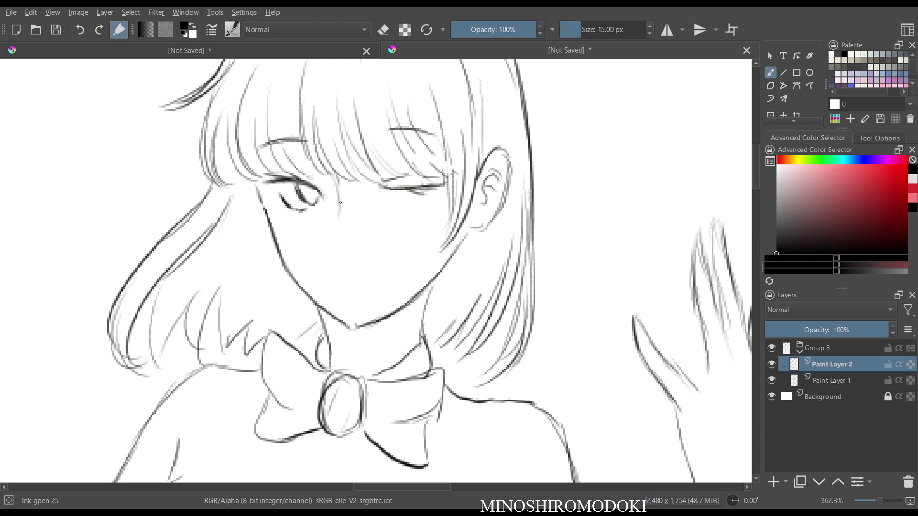
pyautogui.moveTo(338, 213)
pyautogui.mouseDown()
pyautogui.moveTo(339, 239)
pyautogui.moveTo(337, 221)
pyautogui.mouseUp()
pyautogui.press('m')
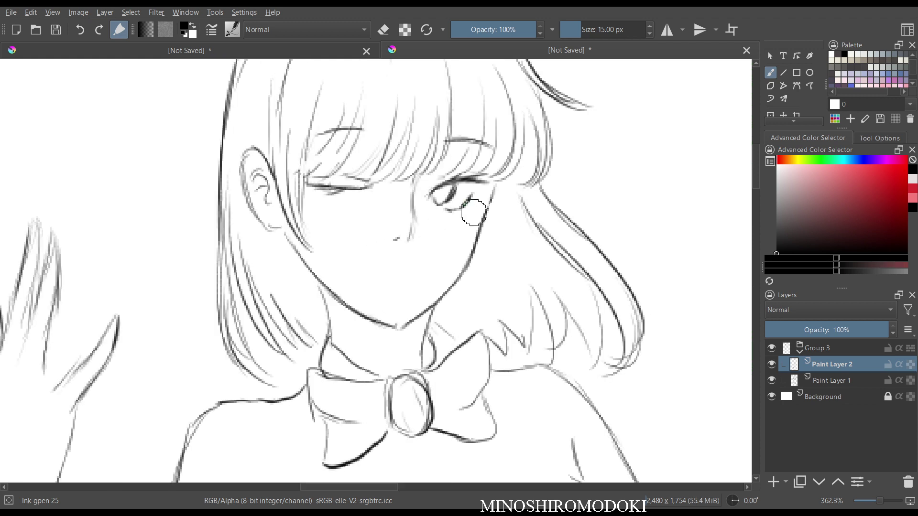
pyautogui.press('m')
pyautogui.moveTo(588, 210); pyautogui.dragTo(238, 264)
pyautogui.moveTo(621, 351); pyautogui.dragTo(389, 178)
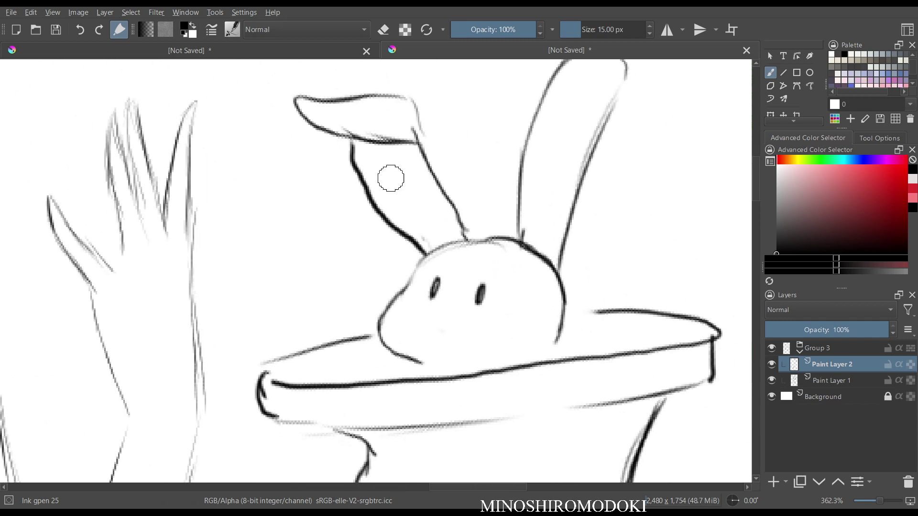
pyautogui.moveTo(483, 283)
pyautogui.mouseDown()
pyautogui.moveTo(486, 334)
pyautogui.moveTo(486, 318)
pyautogui.moveTo(739, 311)
pyautogui.mouseUp()
pyautogui.moveTo(283, 171)
pyautogui.mouseDown()
pyautogui.moveTo(430, 241)
pyautogui.moveTo(406, 216)
pyautogui.mouseUp()
pyautogui.press('m')
pyautogui.press('m')
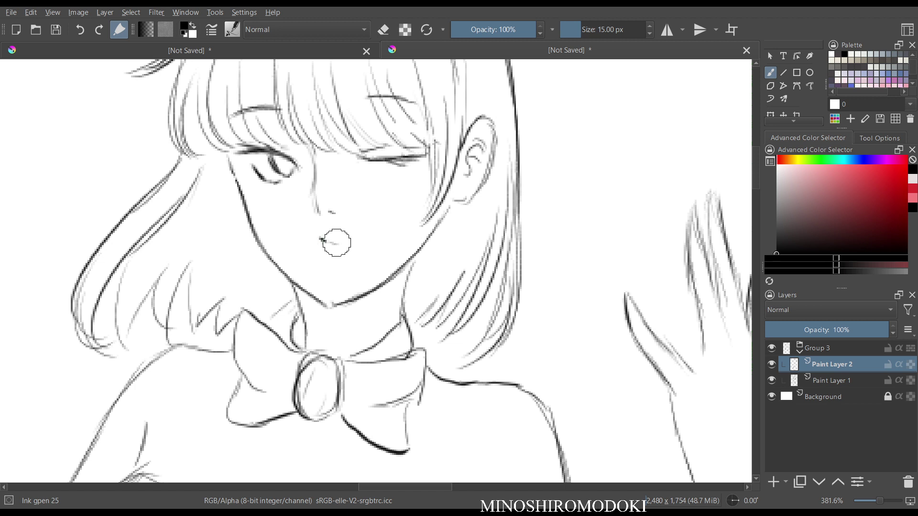
# - Try a short mouth stroke below the nose, and erase it along with the upper nose bridge
pyautogui.moveTo(340, 242)
pyautogui.mouseDown()
pyautogui.moveTo(376, 241)
pyautogui.moveTo(326, 234)
pyautogui.moveTo(330, 243)
pyautogui.mouseUp()
pyautogui.press('m')
pyautogui.press('m')
pyautogui.press('e')
pyautogui.press('m')
pyautogui.press('m')
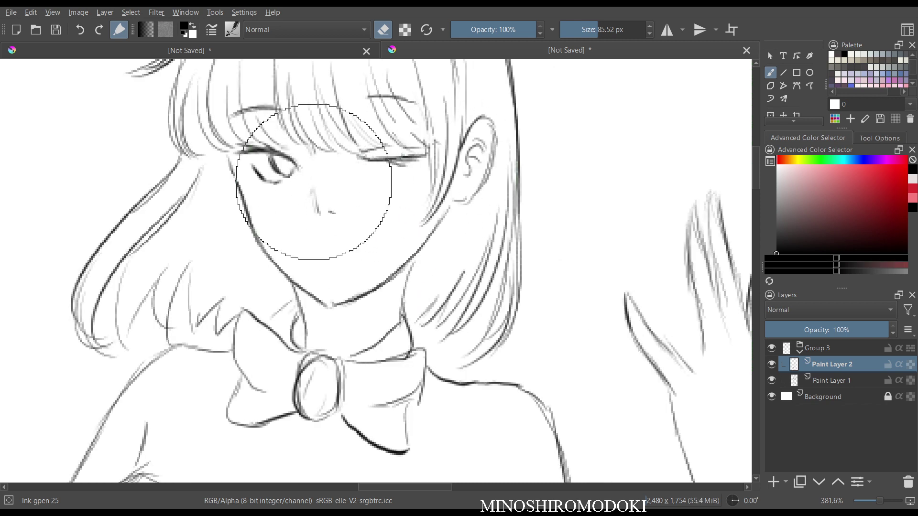
# - Erase the remaining nose bridge and tip lines, checking the blank face in the mirrored view
pyautogui.press('m')
pyautogui.press('m')
pyautogui.press('m')
pyautogui.press('m')
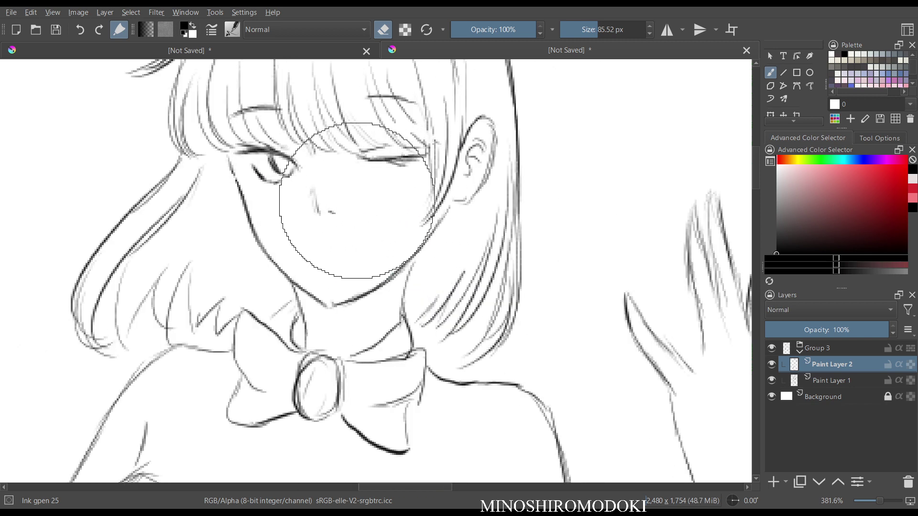
pyautogui.press('e')
pyautogui.press('e')
pyautogui.press('m')
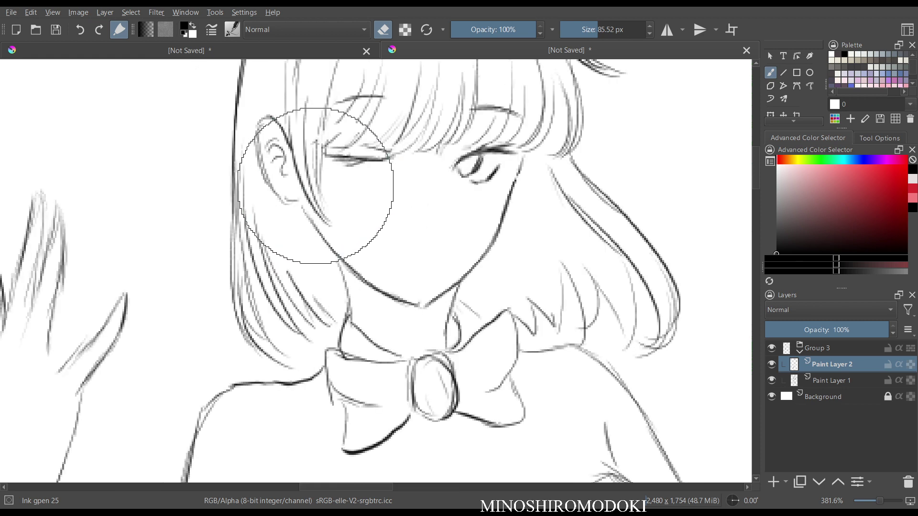
pyautogui.press('m')
pyautogui.press('e')
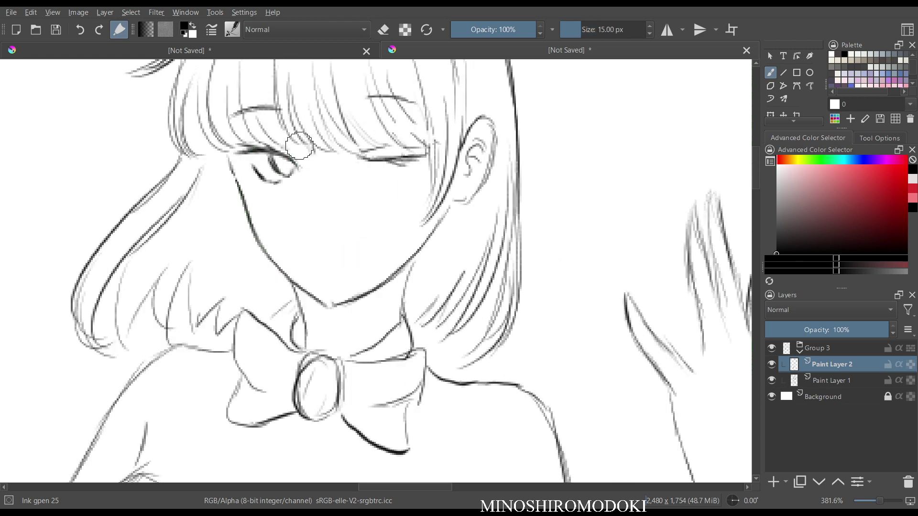
# - Ink a thin nose bridge curving down from the open eye and a small dark nostril mark
pyautogui.moveTo(310, 173); pyautogui.dragTo(305, 194)
pyautogui.moveTo(324, 214); pyautogui.dragTo(330, 217)
pyautogui.press('m')
pyautogui.press('m')
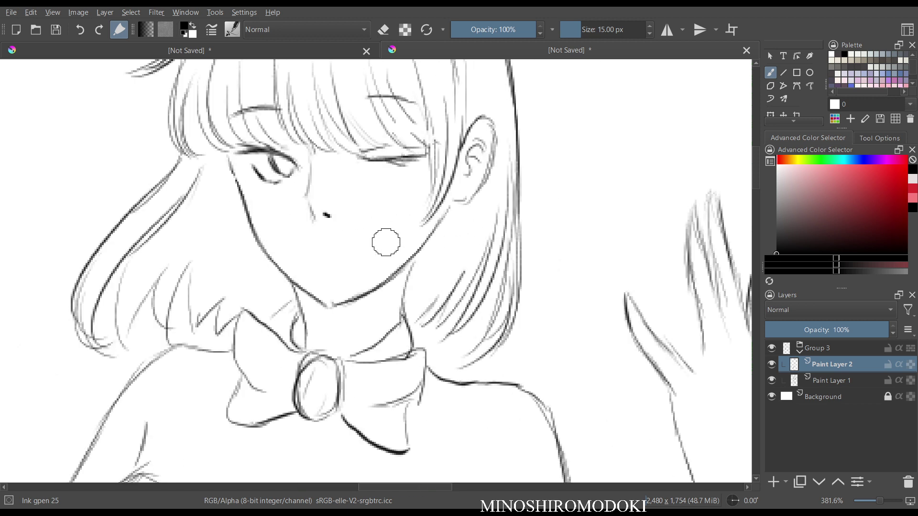
# - Try inking a smiling mouth line with a corner dot, and review the upper body mirrored
pyautogui.moveTo(330, 247); pyautogui.dragTo(369, 243)
pyautogui.press('m')
pyautogui.press('m')
pyautogui.moveTo(564, 137); pyautogui.dragTo(564, 202)
pyautogui.scroll(3, 507, 153)
pyautogui.press('m')
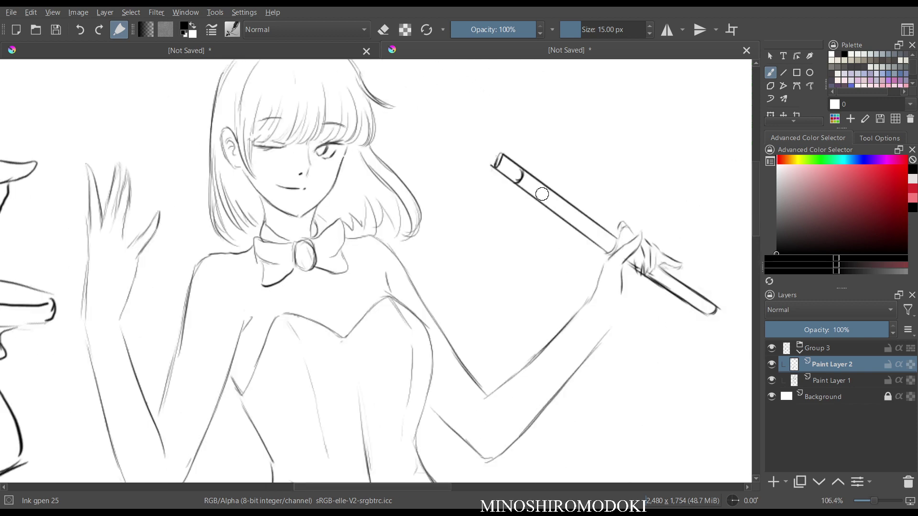
pyautogui.press('m')
pyautogui.scroll(4, 507, 153)
# - Erase the mouth line and nostril mark, leaving only the nose bridge on the lower face
pyautogui.press('e')
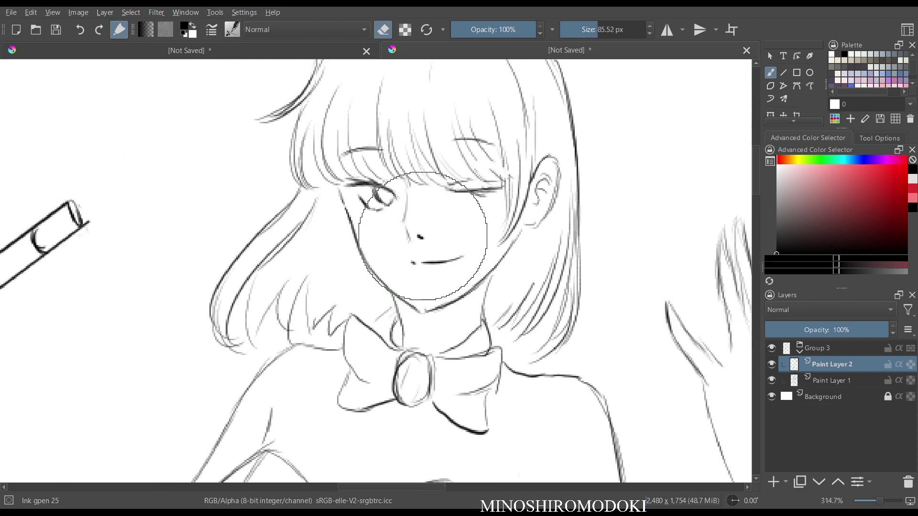
pyautogui.press('m')
pyautogui.press('m')
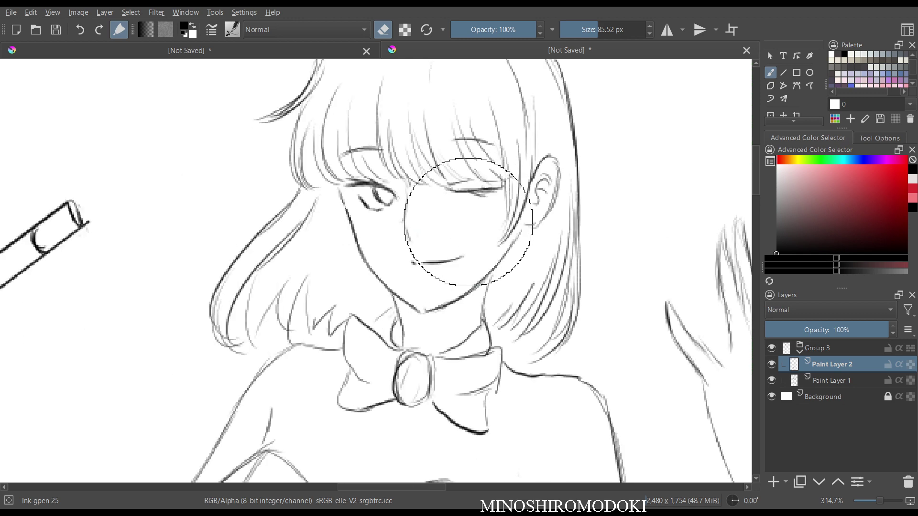
pyautogui.press('m')
pyautogui.moveTo(299, 254); pyautogui.dragTo(315, 266)
pyautogui.press('m')
pyautogui.press('e')
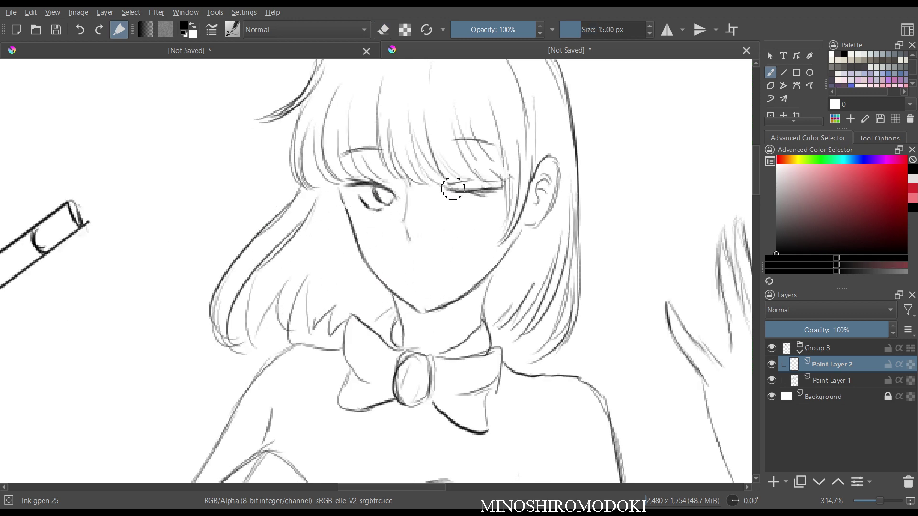
# - Thicken the closed eye's lash line, extend the eyebrow above it, and ink a crease above the open eye
pyautogui.moveTo(454, 190); pyautogui.dragTo(480, 193)
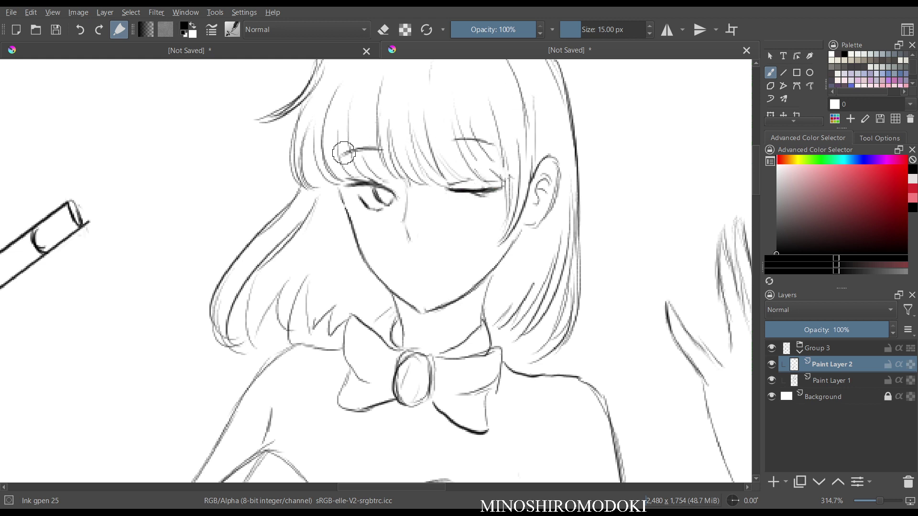
pyautogui.moveTo(446, 141); pyautogui.dragTo(478, 139)
pyautogui.moveTo(348, 183); pyautogui.dragTo(388, 181)
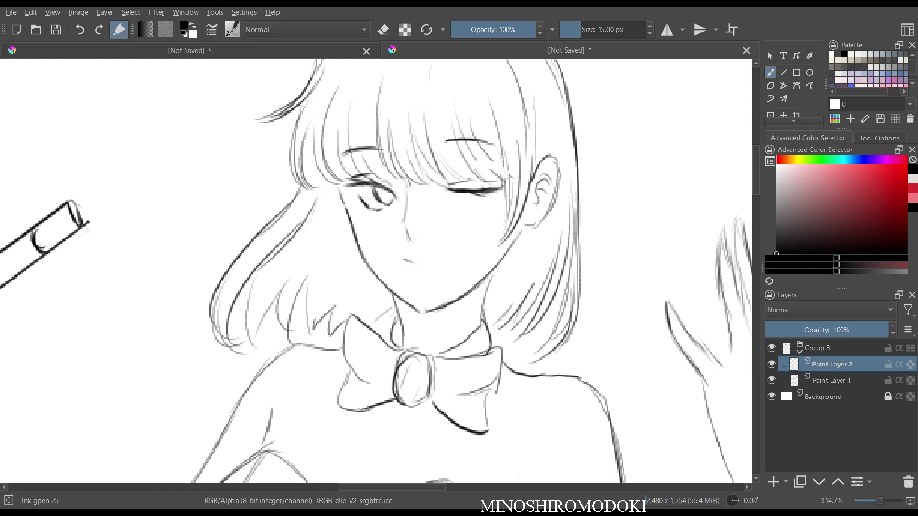
# - Ink a slight smiling mouth with a short dark lower-lip mark, then check the face and figure mirrored
pyautogui.moveTo(404, 261)
pyautogui.mouseDown()
pyautogui.moveTo(460, 257)
pyautogui.moveTo(428, 275)
pyautogui.mouseUp()
pyautogui.press('m')
pyautogui.press('m')
pyautogui.press('m')
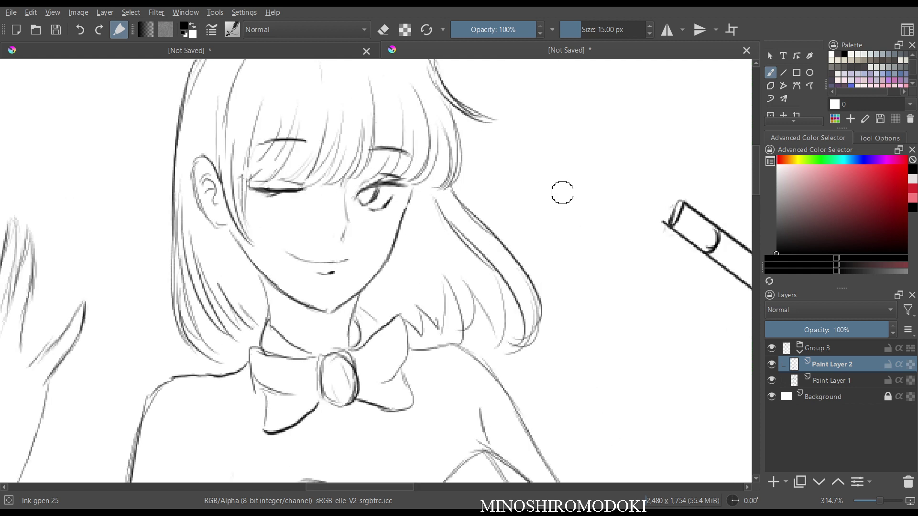
pyautogui.press('m')
pyautogui.scroll(-4, 576, 168)
pyautogui.scroll(-4, 376, 270)
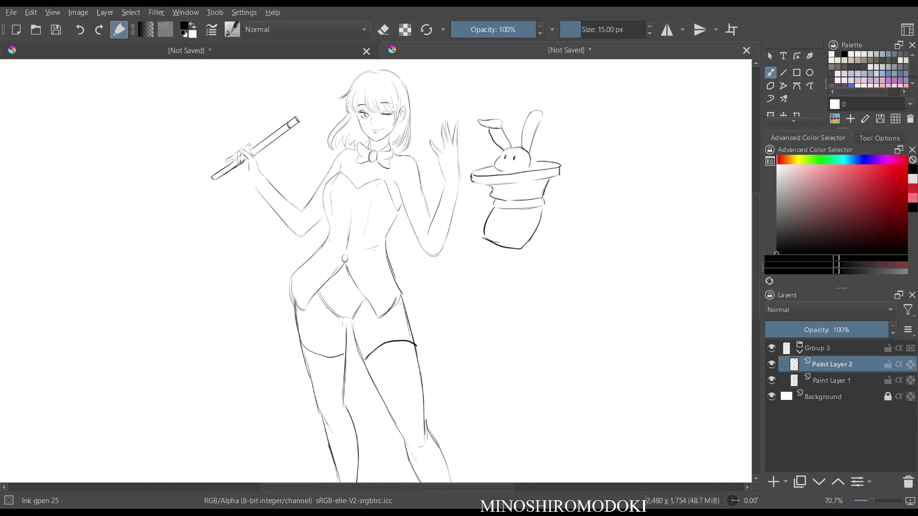
pyautogui.scroll(2, 415, 139)
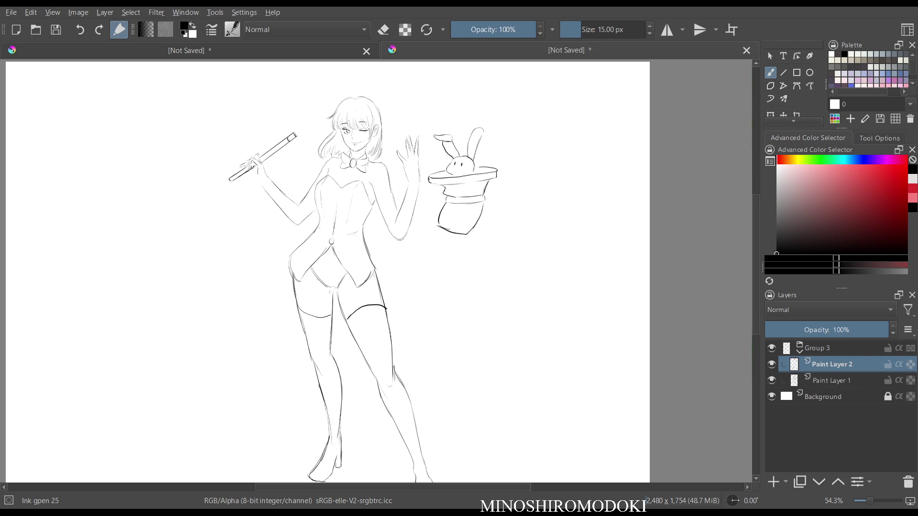
pyautogui.press('m')
# - Raise the opacity of the rough sketch on Paint Layer 1 to 35%
pyautogui.scroll(4, 704, 362)
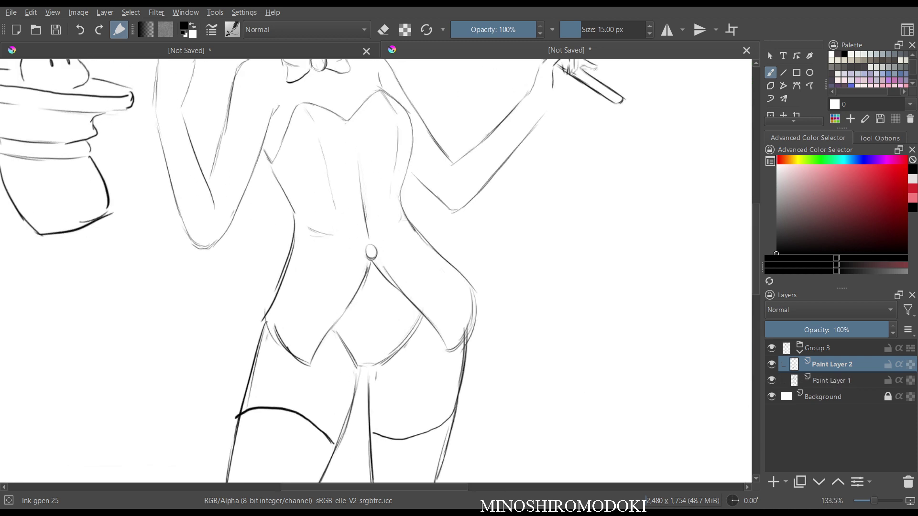
pyautogui.click(832, 381)
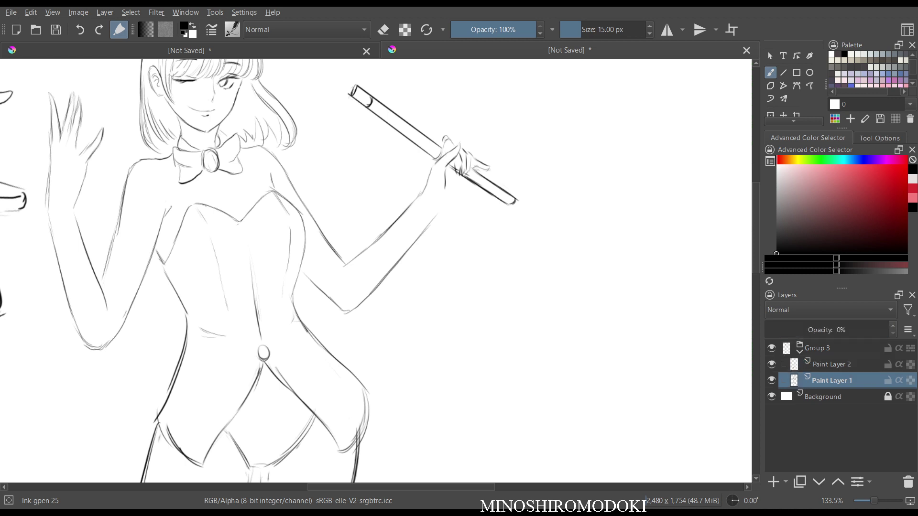
pyautogui.moveTo(795, 330); pyautogui.dragTo(808, 330)
pyautogui.scroll(3, 425, 200)
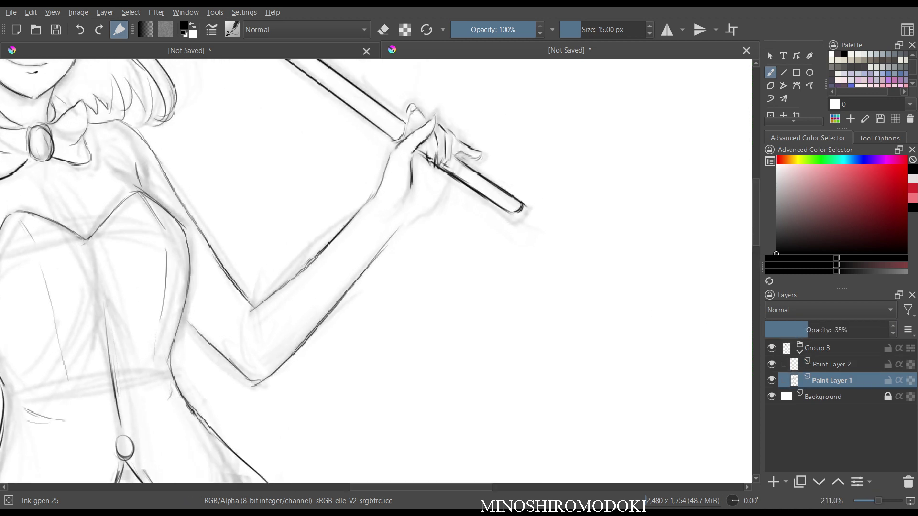
pyautogui.rightClick(420, 212)
pyautogui.click(350, 184)
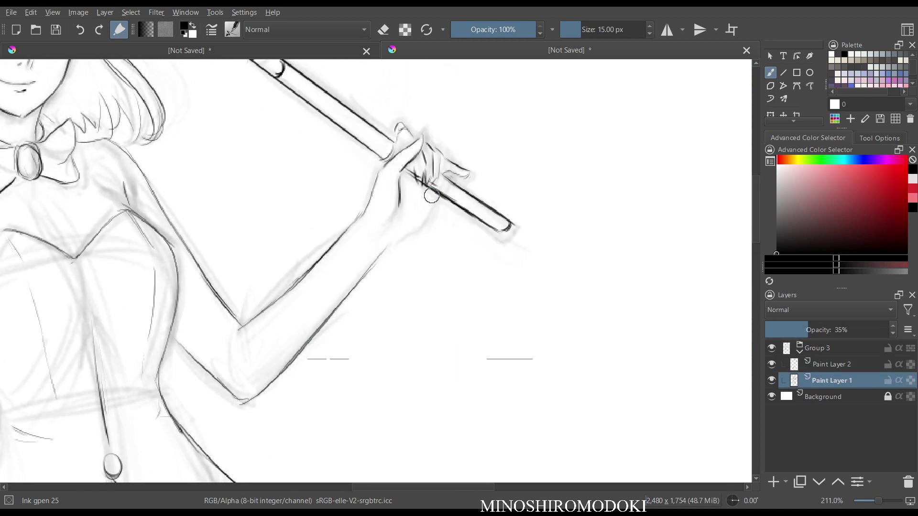
# - Ink the palm edge and wrist of the wand-holding hand on Paint Layer 2, checking the whole figure
pyautogui.click(831, 364)
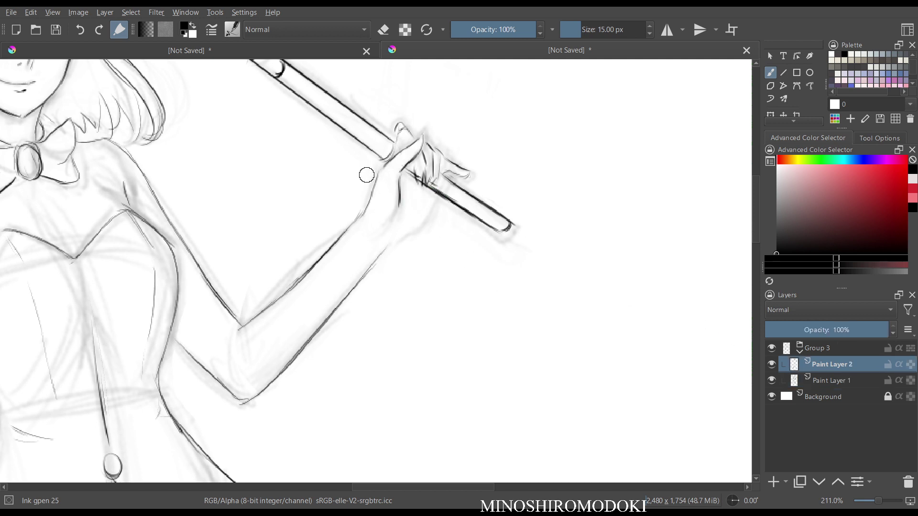
pyautogui.moveTo(435, 193)
pyautogui.mouseDown()
pyautogui.moveTo(423, 223)
pyautogui.moveTo(430, 213)
pyautogui.moveTo(395, 241)
pyautogui.mouseUp()
pyautogui.moveTo(430, 216); pyautogui.dragTo(388, 247)
pyautogui.moveTo(443, 179); pyautogui.dragTo(494, 273)
pyautogui.press('m')
pyautogui.moveTo(578, 290); pyautogui.dragTo(481, 246)
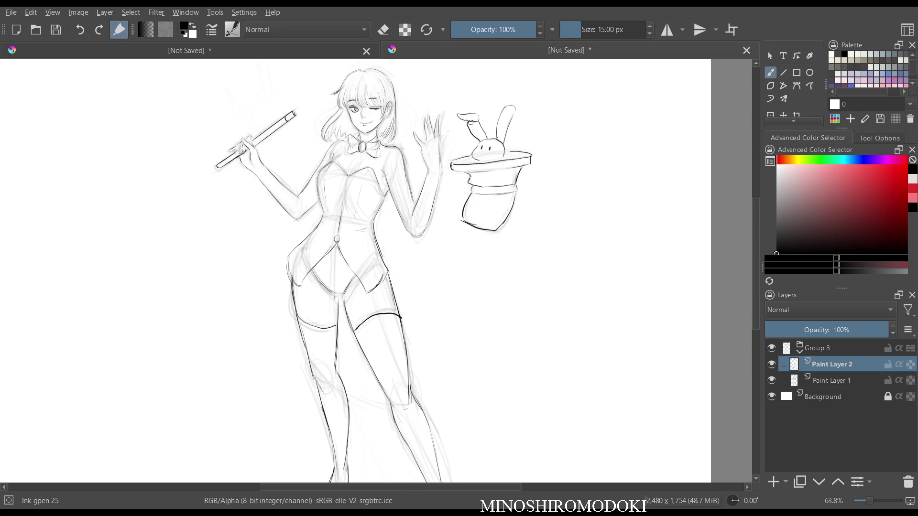
pyautogui.scroll(3, 346, 160)
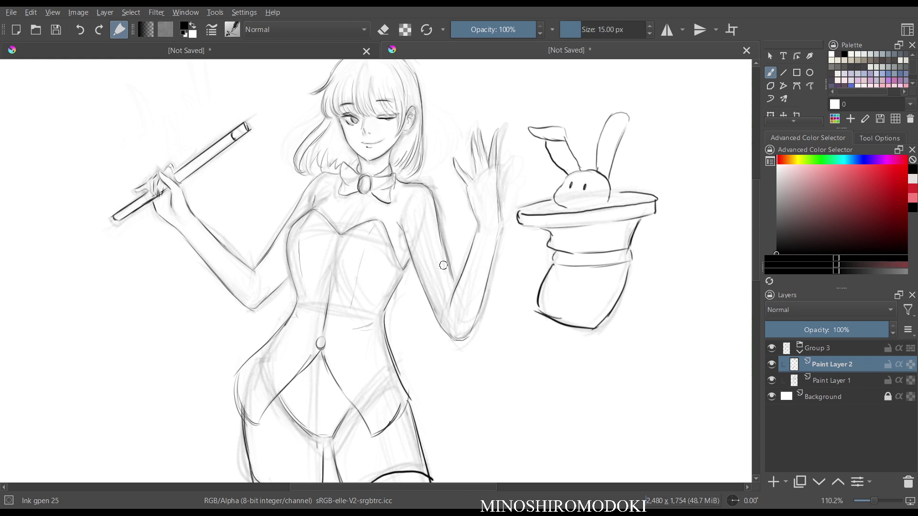
pyautogui.scroll(-3, 402, 321)
pyautogui.scroll(2, 415, 320)
pyautogui.moveTo(415, 320); pyautogui.dragTo(417, 272)
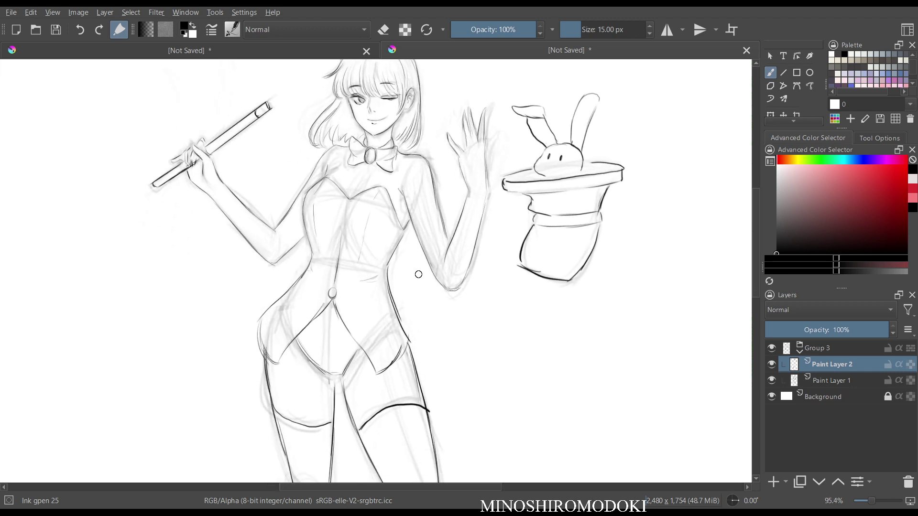
# - Try erasing the vest's lower centre line, button and waist folds with Eraser Soft at 281 px
pyautogui.rightClick(378, 263)
pyautogui.click(379, 180)
pyautogui.moveTo(337, 286)
pyautogui.mouseDown()
pyautogui.moveTo(311, 282)
pyautogui.moveTo(338, 335)
pyautogui.moveTo(332, 297)
pyautogui.moveTo(362, 282)
pyautogui.mouseUp()
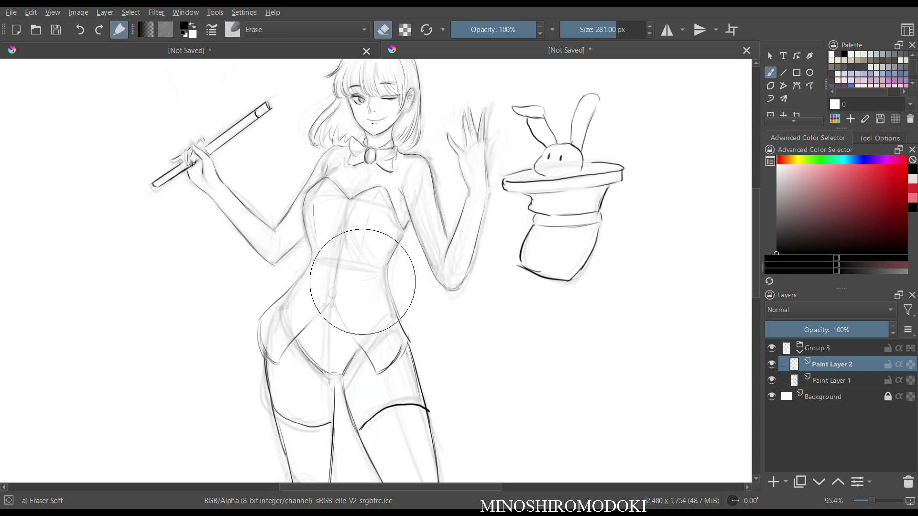
pyautogui.rightClick(329, 278)
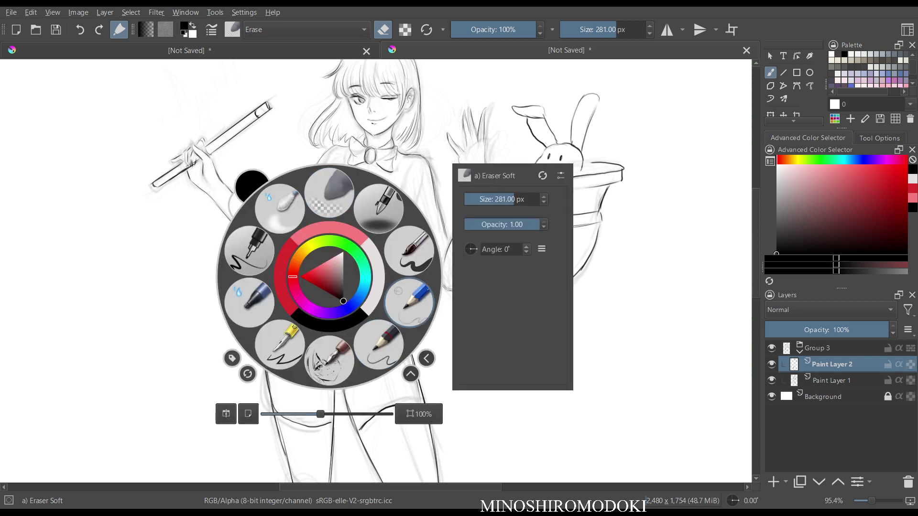
pyautogui.click(261, 236)
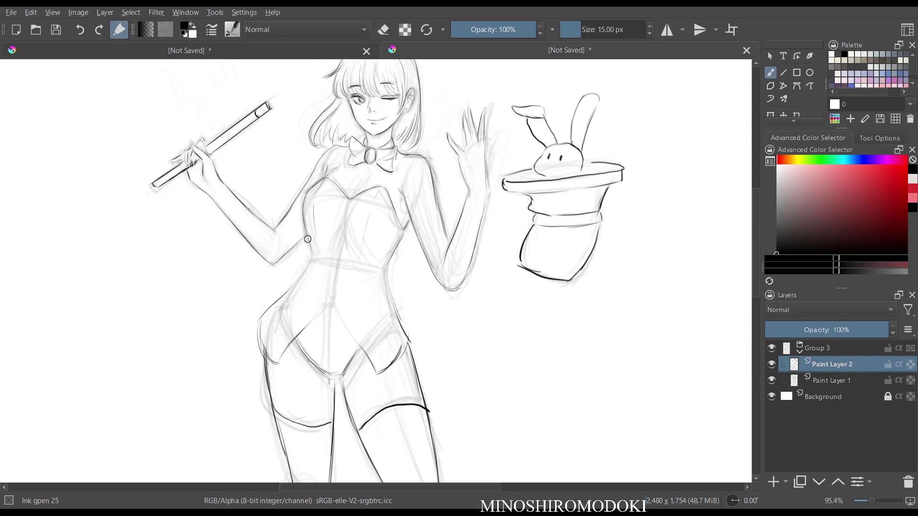
# - Try redrawing the waist contours, centre line and front coat edges with the Ink gpen 25 brush at 15 px
pyautogui.moveTo(403, 232); pyautogui.dragTo(382, 263)
pyautogui.press('e')
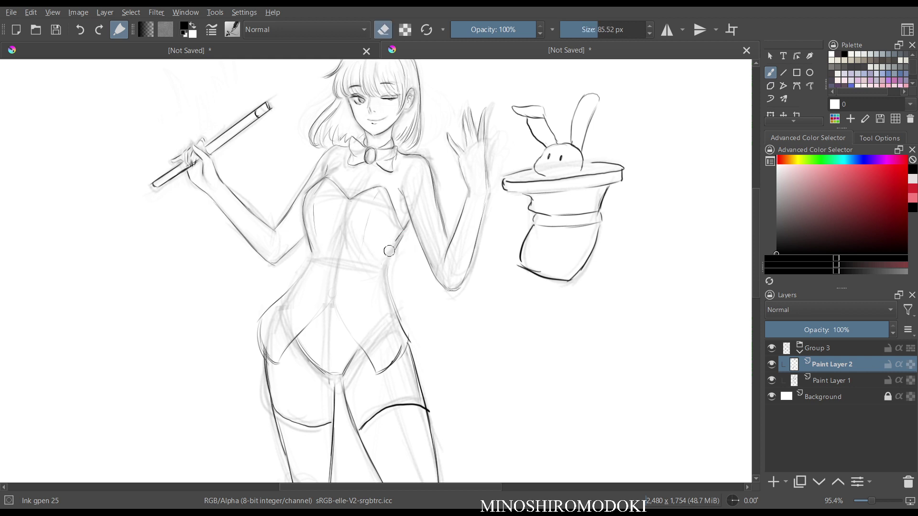
pyautogui.press('e')
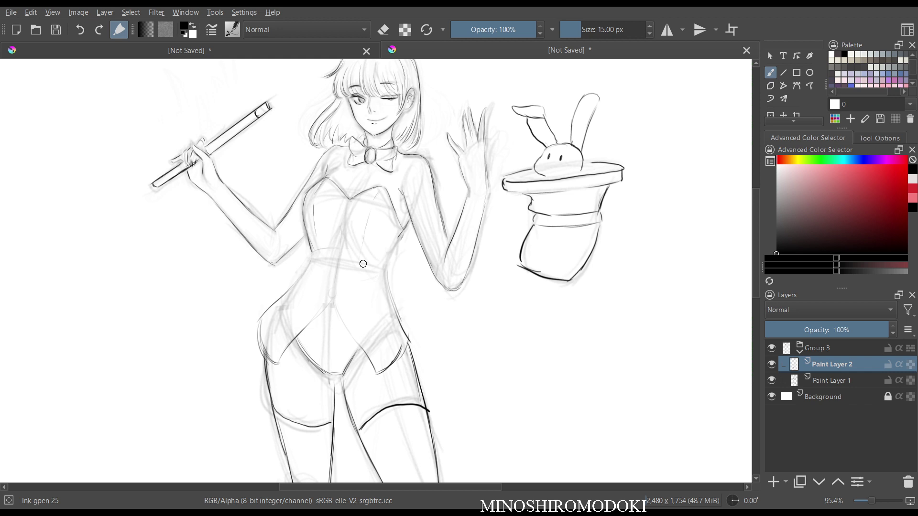
pyautogui.moveTo(405, 231); pyautogui.dragTo(387, 265)
pyautogui.moveTo(312, 249); pyautogui.dragTo(306, 271)
pyautogui.moveTo(343, 225); pyautogui.dragTo(335, 285)
pyautogui.moveTo(387, 267); pyautogui.dragTo(406, 328)
pyautogui.moveTo(331, 302); pyautogui.dragTo(299, 335)
pyautogui.moveTo(335, 302); pyautogui.dragTo(362, 349)
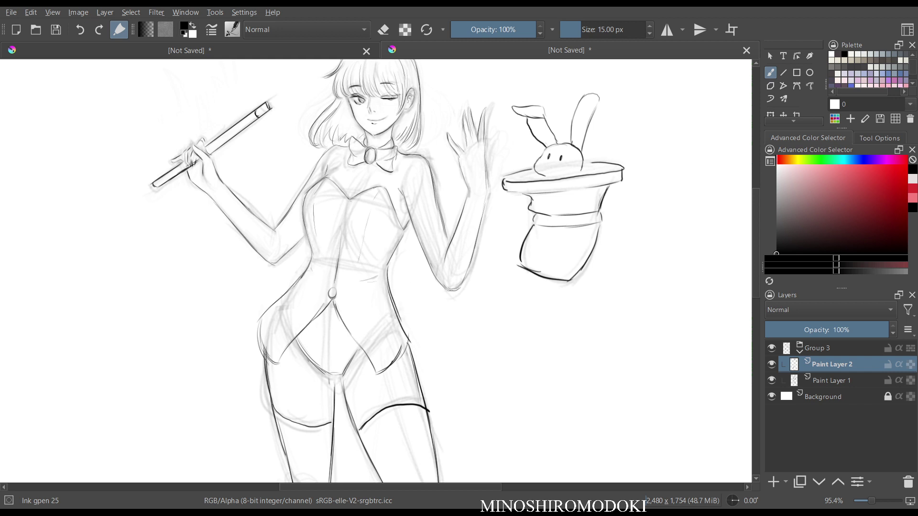
# - Erase the inked bow tie and neckband with Eraser Soft at 98.32 px, leaving the rough sketch underneath
pyautogui.moveTo(378, 193); pyautogui.dragTo(362, 263)
pyautogui.rightClick(389, 152)
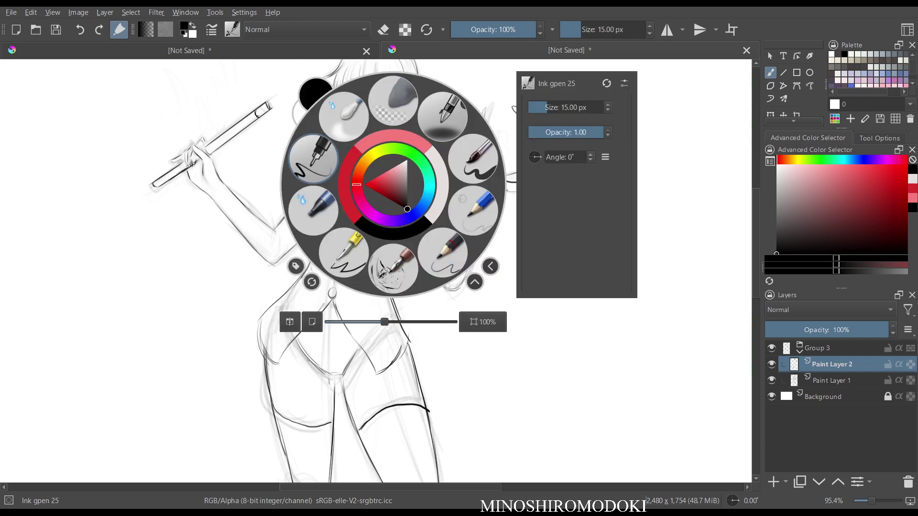
pyautogui.click(393, 101)
pyautogui.moveTo(616, 30); pyautogui.dragTo(599, 30)
pyautogui.moveTo(346, 157)
pyautogui.mouseDown()
pyautogui.moveTo(391, 156)
pyautogui.moveTo(383, 165)
pyautogui.moveTo(365, 157)
pyautogui.moveTo(395, 139)
pyautogui.mouseUp()
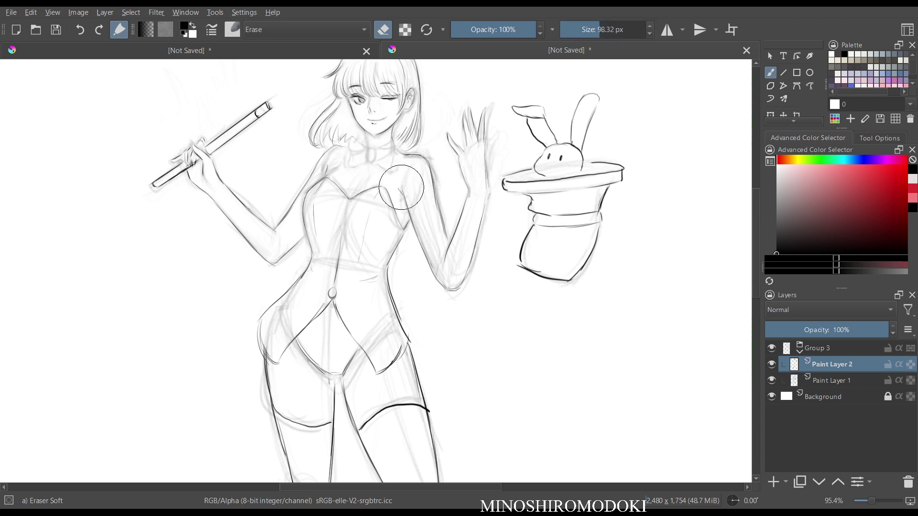
pyautogui.moveTo(404, 217)
pyautogui.mouseDown()
pyautogui.moveTo(410, 153)
pyautogui.moveTo(404, 219)
pyautogui.mouseUp()
# - Try inking a pointed shirt collar with open flaps and a narrow neck opening, using Ink gpen 25
pyautogui.rightClick(404, 220)
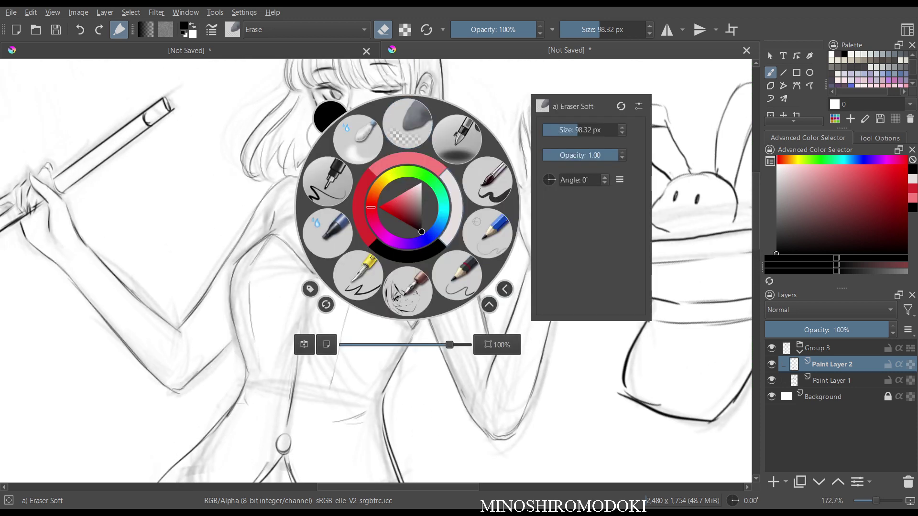
pyautogui.click(335, 156)
pyautogui.press('e')
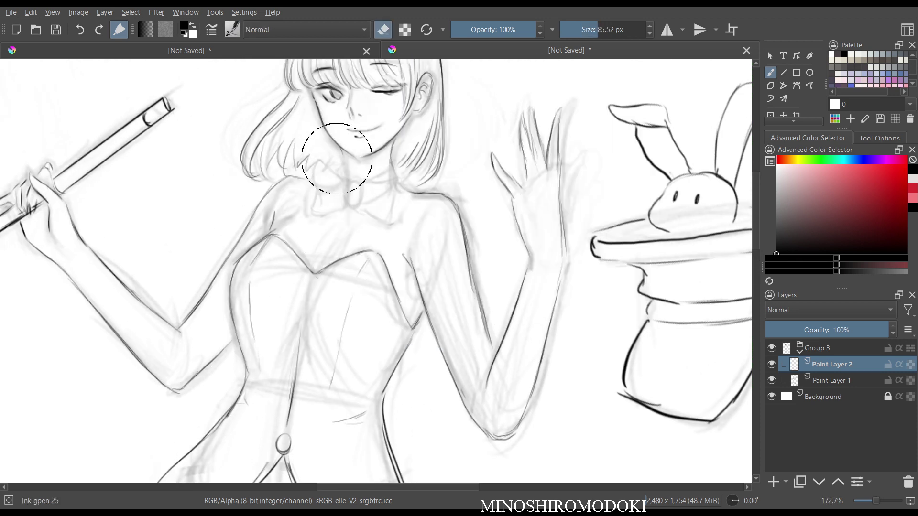
pyautogui.press('e')
pyautogui.moveTo(340, 150); pyautogui.dragTo(343, 164)
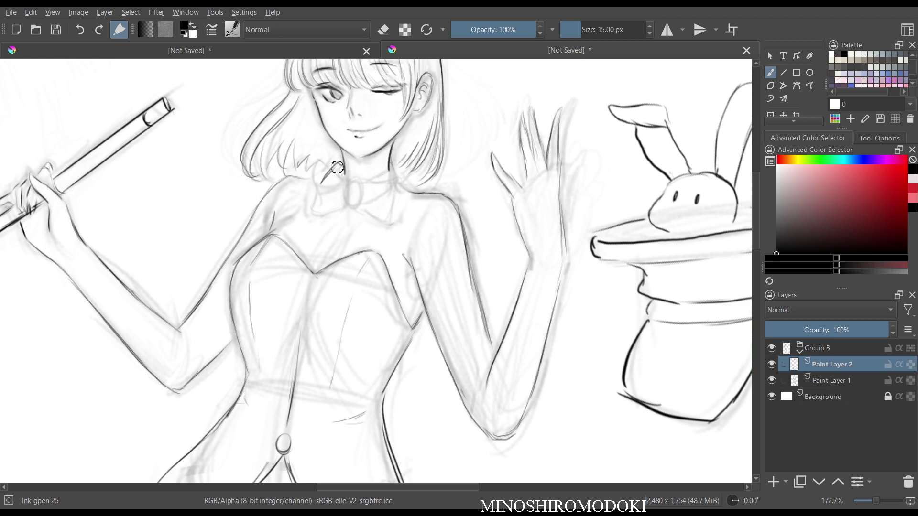
pyautogui.moveTo(342, 159)
pyautogui.mouseDown()
pyautogui.moveTo(317, 206)
pyautogui.moveTo(328, 186)
pyautogui.mouseUp()
pyautogui.moveTo(339, 165); pyautogui.dragTo(345, 200)
pyautogui.moveTo(392, 163)
pyautogui.mouseDown()
pyautogui.moveTo(402, 189)
pyautogui.moveTo(388, 171)
pyautogui.moveTo(382, 178)
pyautogui.moveTo(387, 166)
pyautogui.moveTo(351, 192)
pyautogui.moveTo(365, 218)
pyautogui.mouseUp()
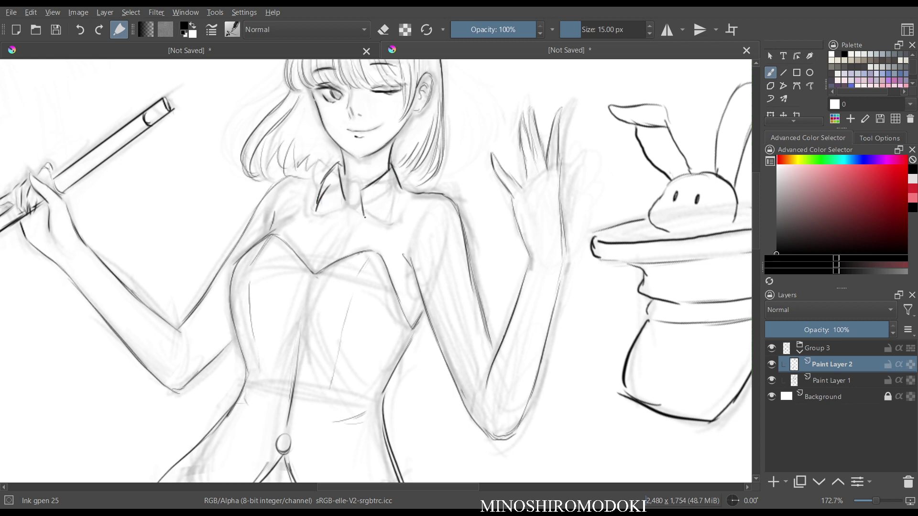
pyautogui.moveTo(399, 188); pyautogui.dragTo(374, 213)
pyautogui.moveTo(339, 186)
pyautogui.mouseDown()
pyautogui.moveTo(315, 213)
pyautogui.moveTo(349, 207)
pyautogui.moveTo(333, 240)
pyautogui.mouseUp()
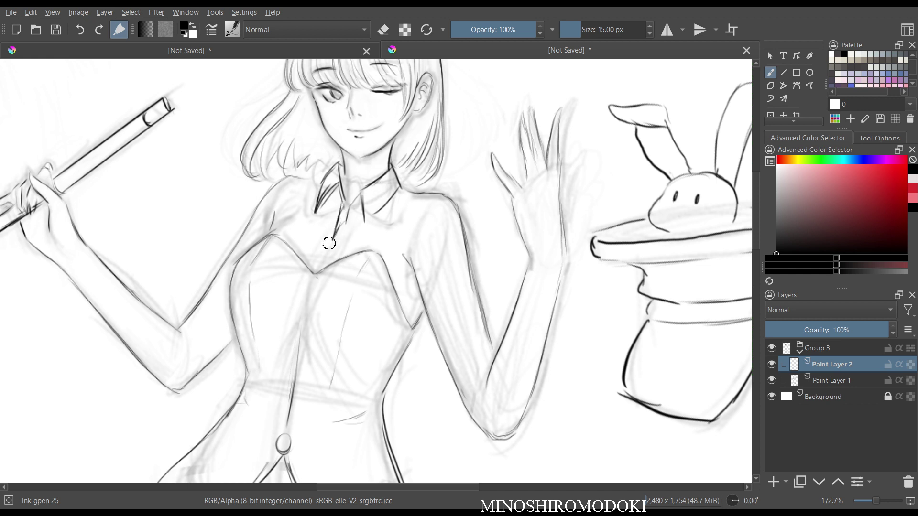
# - Try thickening the shoulder and outer upper-arm line of the raised arm and adding underarm strokes, checking the figure mirrored
pyautogui.moveTo(401, 186)
pyautogui.mouseDown()
pyautogui.moveTo(459, 193)
pyautogui.moveTo(478, 290)
pyautogui.mouseUp()
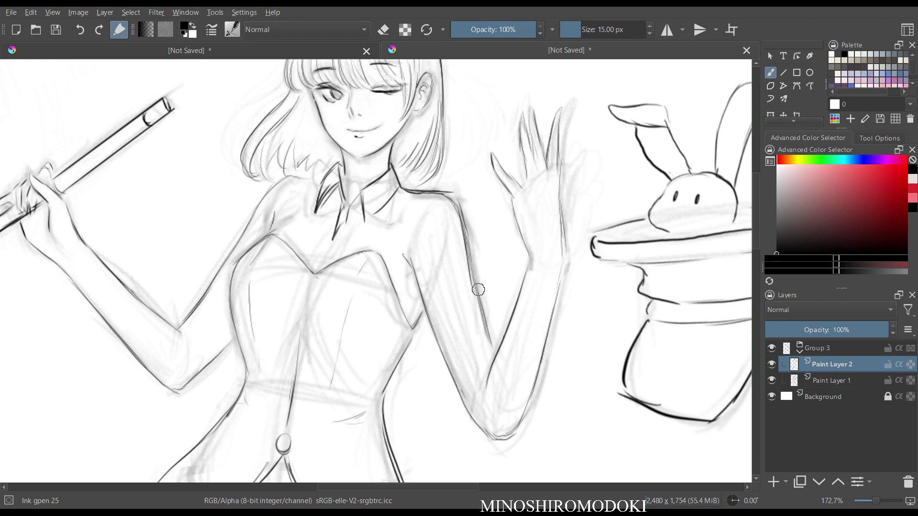
pyautogui.moveTo(469, 220); pyautogui.dragTo(481, 315)
pyautogui.moveTo(414, 220); pyautogui.dragTo(406, 242)
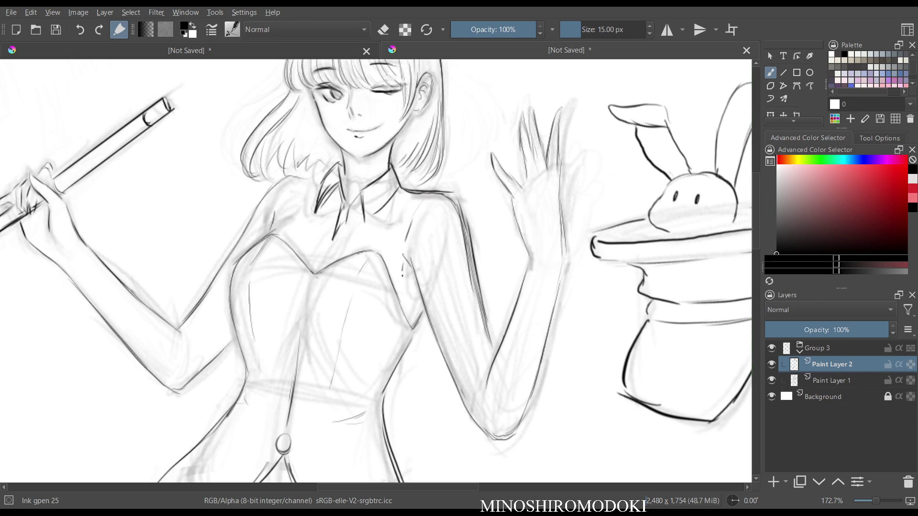
pyautogui.moveTo(420, 335); pyautogui.dragTo(440, 377)
pyautogui.press('-')
pyautogui.press('-')
pyautogui.press('m')
pyautogui.press('m')
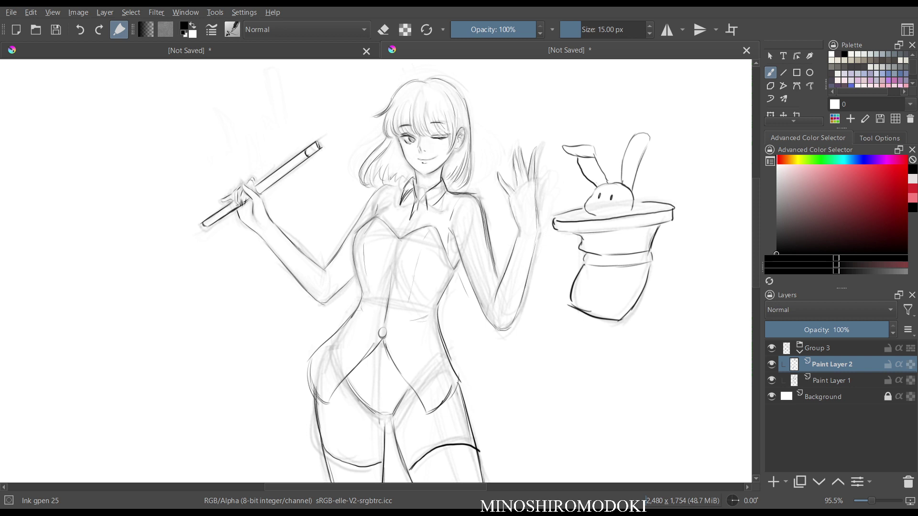
# - Undo the shirt collar, shoulder and underarm strokes back to the bare neck, checking the figure mirrored
pyautogui.hotkey('ctrl', 'z')
pyautogui.hotkey('ctrl', 'z')
pyautogui.hotkey('ctrl', 'z')
pyautogui.hotkey('ctrl', 'z')
pyautogui.hotkey('ctrl', 'z')
pyautogui.hotkey('ctrl', 'z')
pyautogui.hotkey('ctrl', 'z')
pyautogui.hotkey('ctrl', 'z')
pyautogui.hotkey('ctrl', 'z')
pyautogui.hotkey('ctrl', 'z')
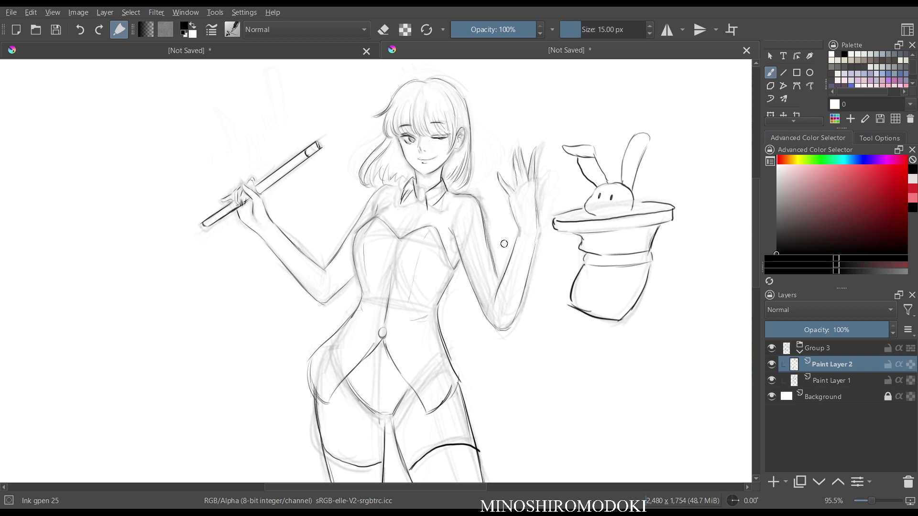
pyautogui.hotkey('ctrl', 'z')
pyautogui.hotkey('ctrl', 'z')
pyautogui.press('m')
pyautogui.press('m')
# - Darken the bodice's bust edge and its two vertical seam lines, then check the figure mirrored
pyautogui.moveTo(432, 295); pyautogui.dragTo(436, 240)
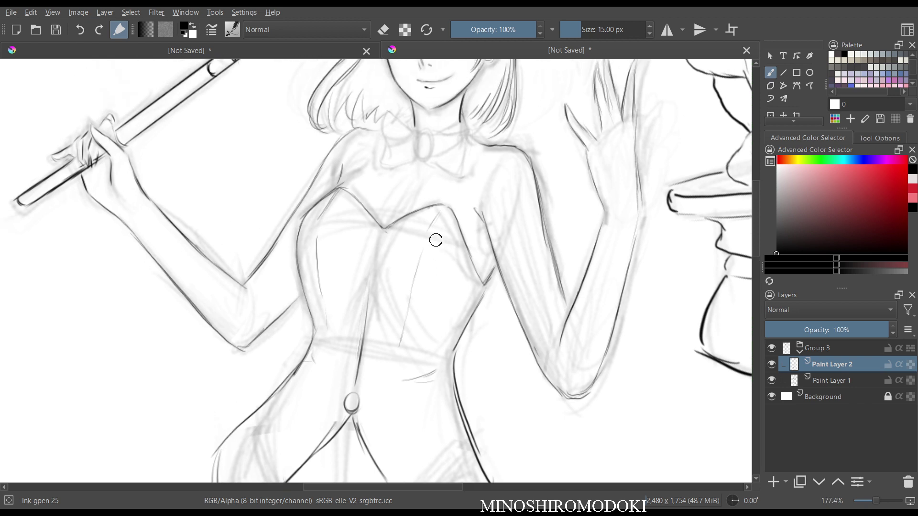
pyautogui.moveTo(341, 191)
pyautogui.mouseDown()
pyautogui.moveTo(321, 219)
pyautogui.moveTo(321, 297)
pyautogui.mouseUp()
pyautogui.moveTo(414, 279); pyautogui.dragTo(403, 338)
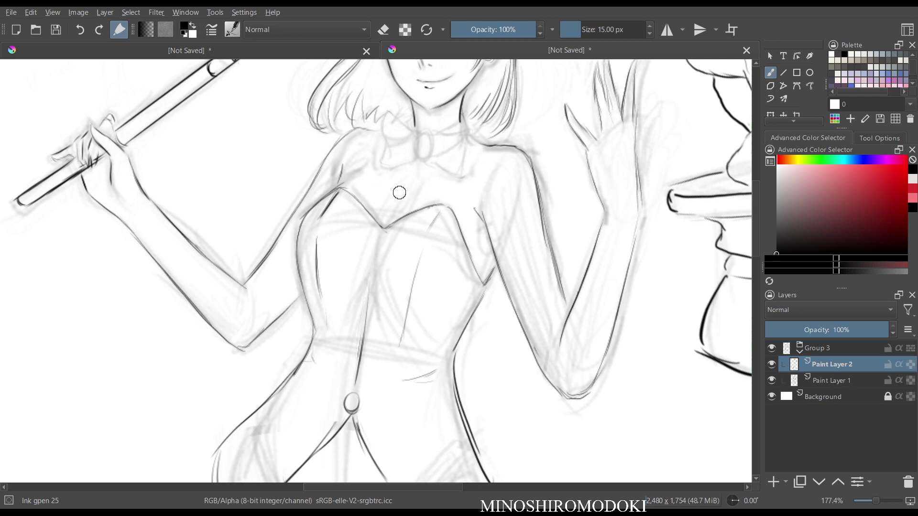
pyautogui.press('m')
pyautogui.press('m')
pyautogui.scroll(-3, 482, 250)
pyautogui.press('m')
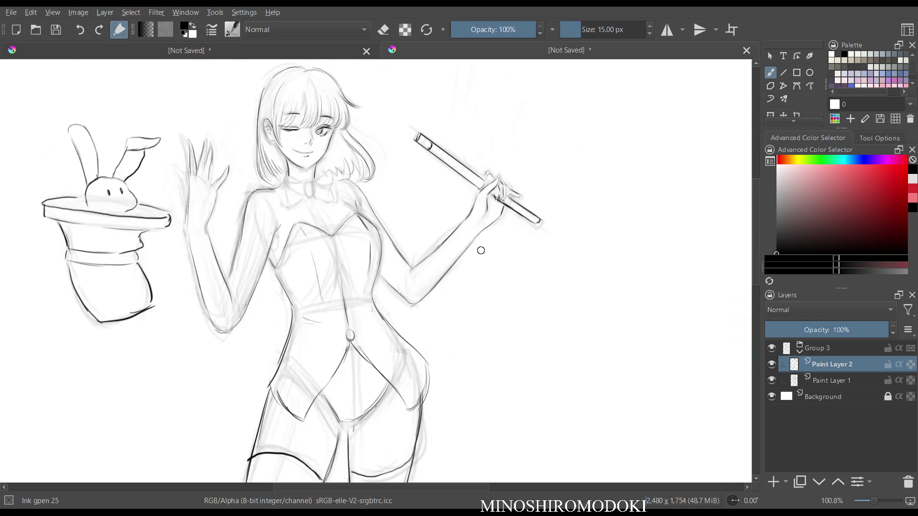
pyautogui.press('m')
# - Ink the outer edge of the wand hand down to the wrist, using Ink gpen 25 at 15 px
pyautogui.scroll(3, 481, 251)
pyautogui.moveTo(442, 226); pyautogui.dragTo(506, 230)
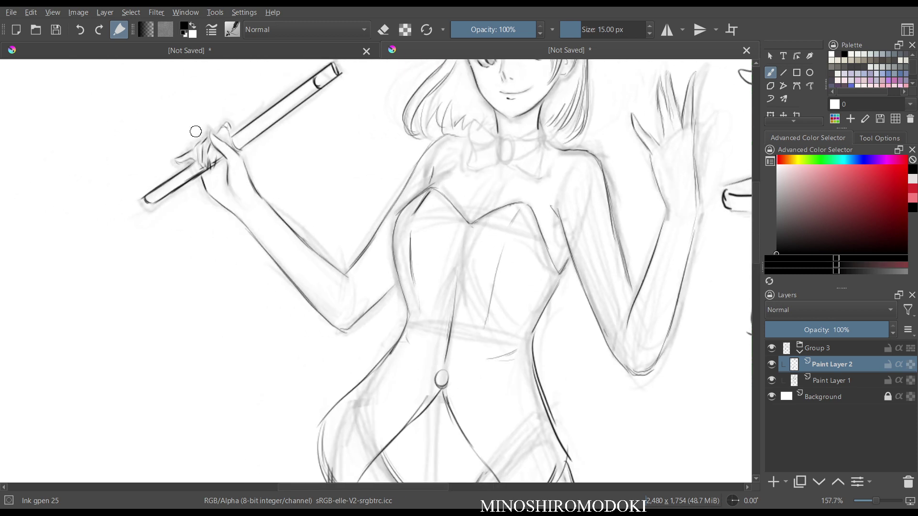
pyautogui.press('e')
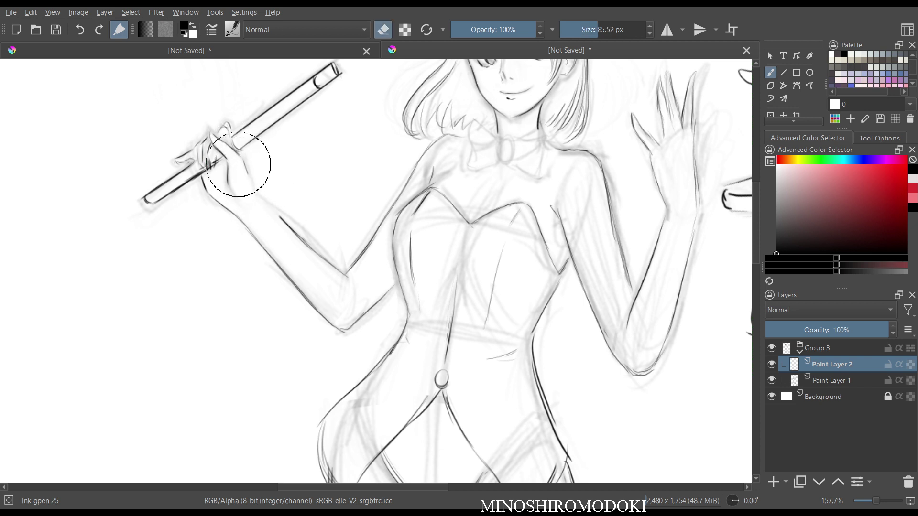
pyautogui.press('e')
pyautogui.moveTo(240, 158); pyautogui.dragTo(258, 196)
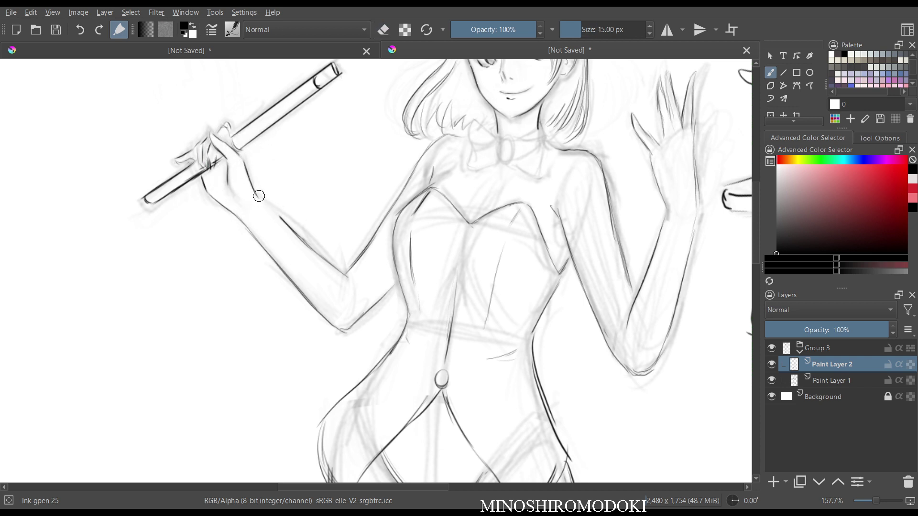
# - Join the wand hand's wrist to the elbow with a continuous inner forearm line, then check the figure mirrored
pyautogui.press('e')
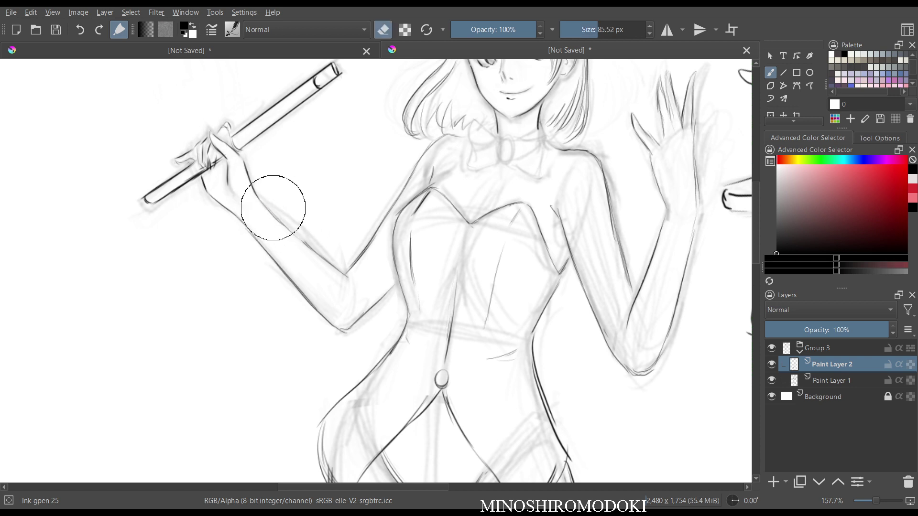
pyautogui.press('e')
pyautogui.moveTo(266, 204); pyautogui.dragTo(330, 264)
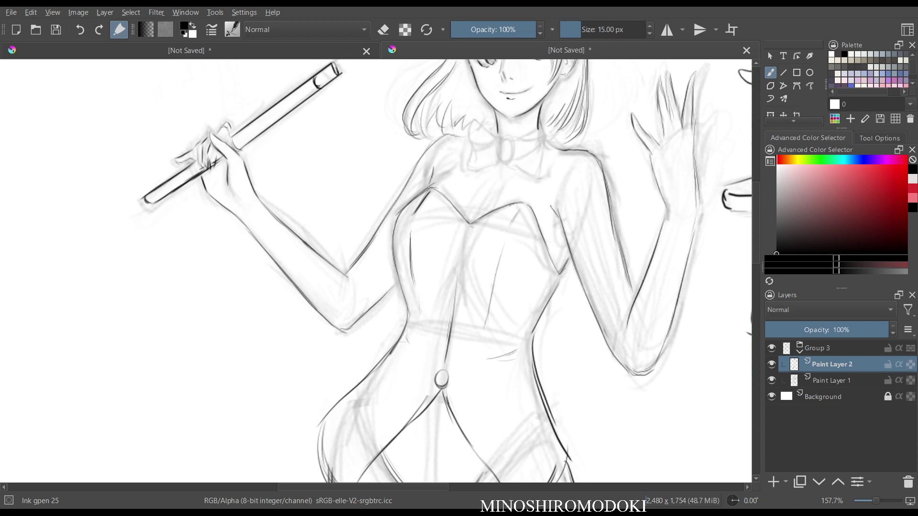
pyautogui.press('m')
pyautogui.press('m')
pyautogui.scroll(-3, 560, 168)
pyautogui.moveTo(578, 158); pyautogui.dragTo(526, 194)
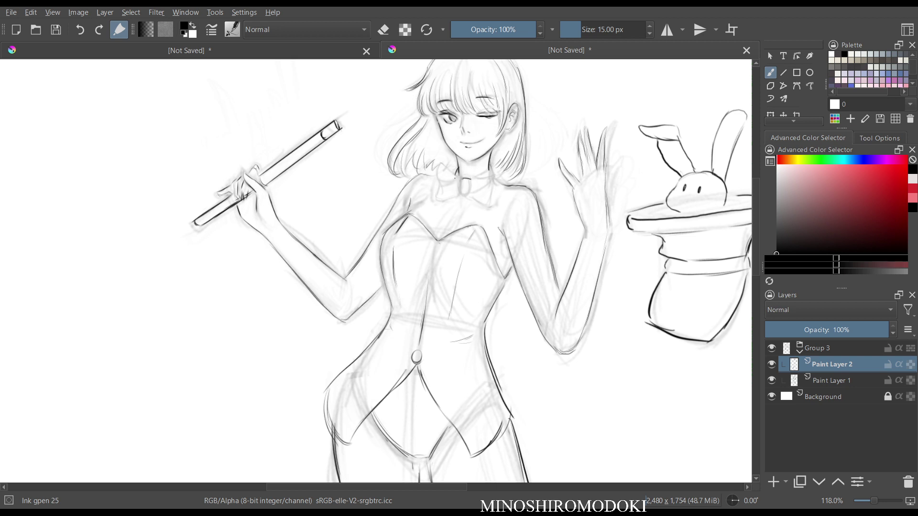
pyautogui.moveTo(459, 177); pyautogui.dragTo(485, 173)
pyautogui.press('e')
pyautogui.moveTo(464, 193)
pyautogui.mouseDown()
pyautogui.moveTo(456, 184)
pyautogui.moveTo(487, 183)
pyautogui.mouseUp()
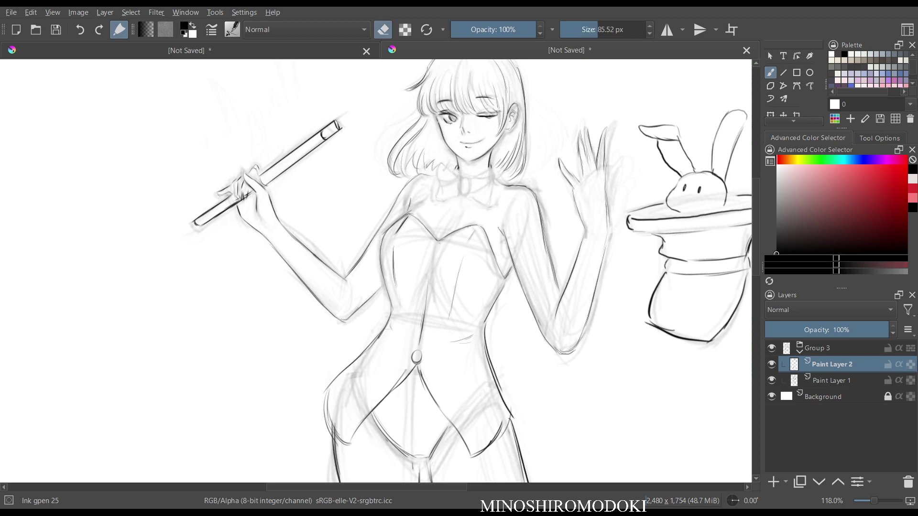
# - Hide Paint Layer 2 and make Paint Layer 1 active at 100% opacity, then check the sketch mirrored
pyautogui.click(771, 365)
pyautogui.click(832, 380)
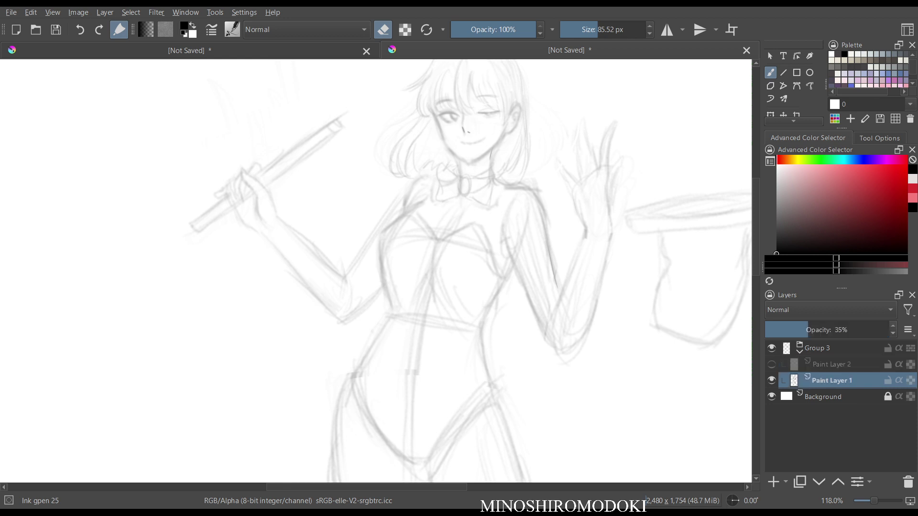
pyautogui.moveTo(832, 330); pyautogui.dragTo(891, 330)
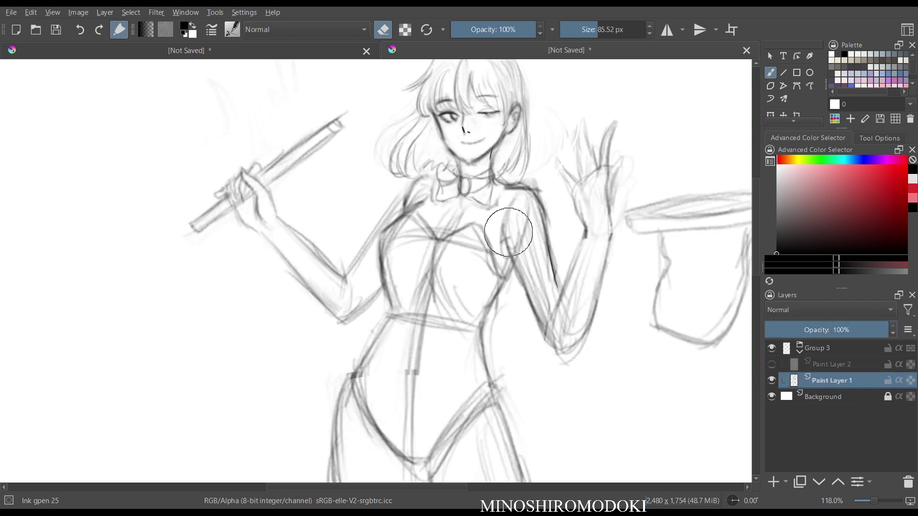
pyautogui.press('m')
pyautogui.press('m')
pyautogui.rightClick(502, 215)
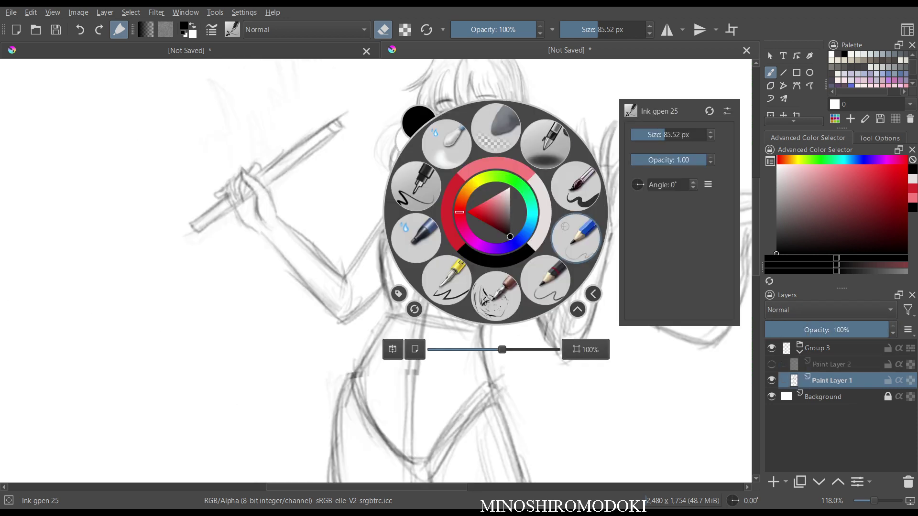
pyautogui.click(576, 186)
pyautogui.rightClick(486, 201)
pyautogui.click(407, 176)
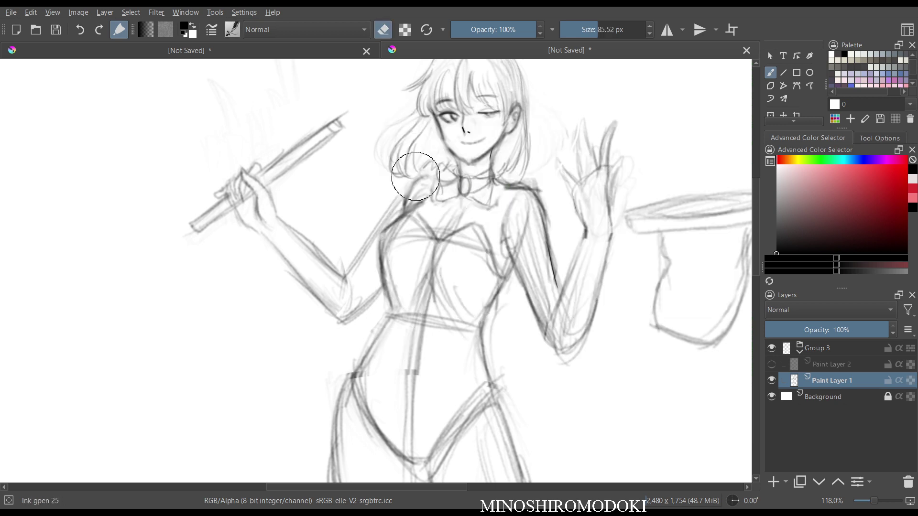
pyautogui.press('m')
pyautogui.press('m')
pyautogui.scroll(2, 453, 223)
pyautogui.moveTo(469, 205); pyautogui.dragTo(444, 262)
pyautogui.press('m')
pyautogui.press('m')
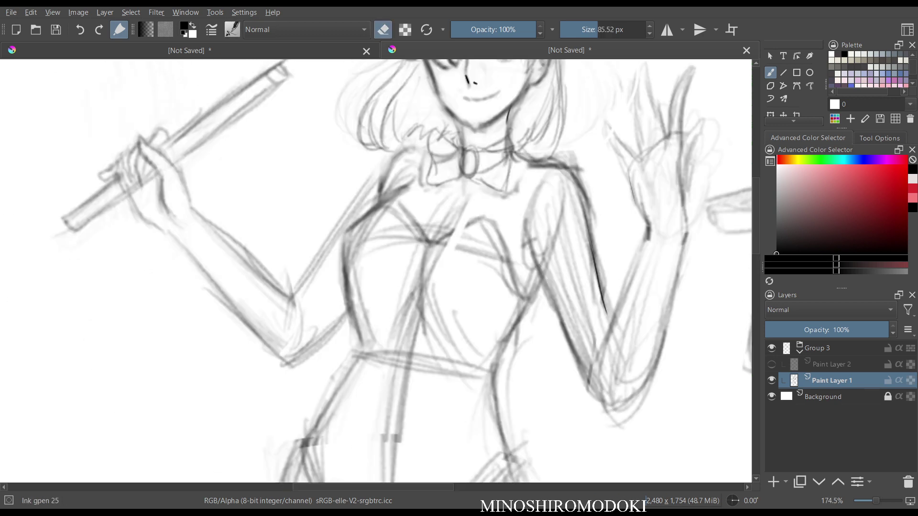
pyautogui.scroll(-2, 399, 297)
pyautogui.moveTo(445, 219)
pyautogui.mouseDown()
pyautogui.moveTo(425, 245)
pyautogui.moveTo(411, 214)
pyautogui.moveTo(428, 212)
pyautogui.moveTo(405, 239)
pyautogui.moveTo(416, 221)
pyautogui.moveTo(437, 221)
pyautogui.moveTo(509, 277)
pyautogui.moveTo(386, 283)
pyautogui.moveTo(343, 328)
pyautogui.moveTo(483, 222)
pyautogui.moveTo(352, 273)
pyautogui.moveTo(414, 275)
pyautogui.moveTo(486, 334)
pyautogui.mouseUp()
pyautogui.hotkey('ctrl', 'z')
pyautogui.hotkey('ctrl', 'z')
# - Lighten the torso and upper-arm sketch lines on Paint Layer 1 with Eraser Soft, then switch to Pencil-1 Hard
pyautogui.rightClick(442, 225)
pyautogui.click(443, 143)
pyautogui.rightClick(415, 270)
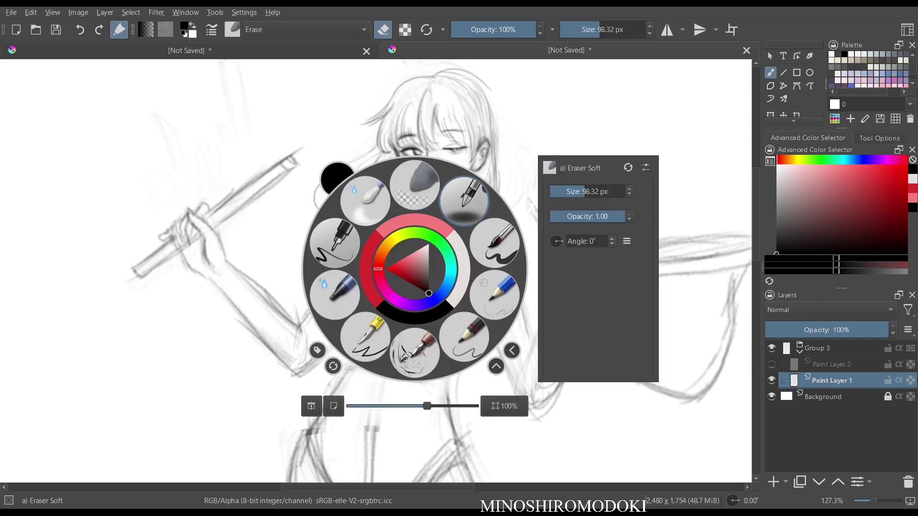
pyautogui.click(498, 293)
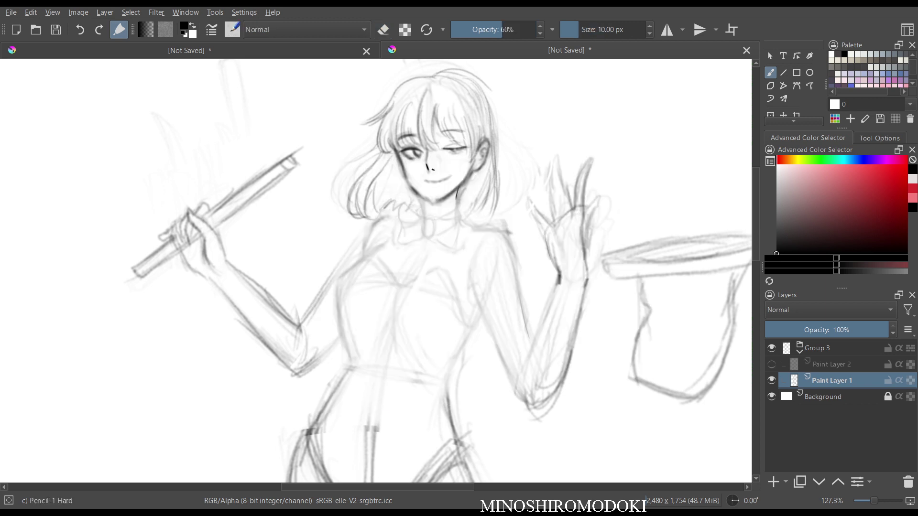
# - Sketch the jacket collar's fold line from the neck down the chest on the waving arm's side, using Pencil-1 Hard
pyautogui.scroll(3, 445, 238)
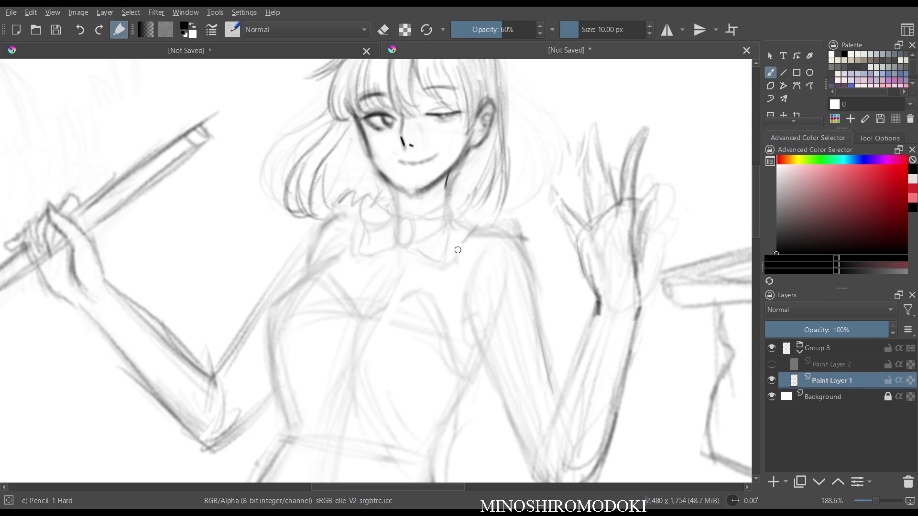
pyautogui.moveTo(477, 227)
pyautogui.mouseDown()
pyautogui.moveTo(451, 263)
pyautogui.moveTo(489, 219)
pyautogui.moveTo(465, 215)
pyautogui.moveTo(452, 200)
pyautogui.moveTo(486, 216)
pyautogui.moveTo(463, 204)
pyautogui.moveTo(450, 261)
pyautogui.mouseUp()
pyautogui.moveTo(372, 204); pyautogui.dragTo(323, 239)
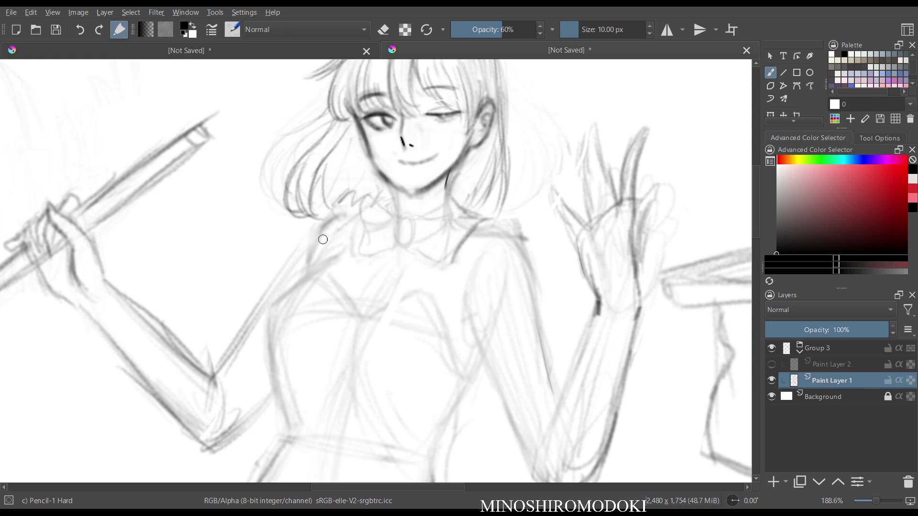
pyautogui.moveTo(477, 216); pyautogui.dragTo(440, 282)
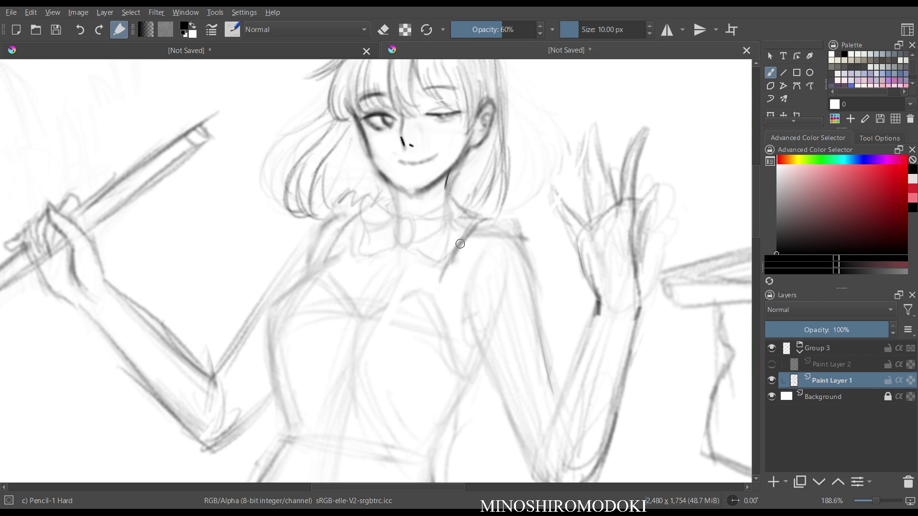
pyautogui.moveTo(460, 244); pyautogui.dragTo(439, 286)
# - Outline a wide pointed lapel on the waving arm's side, running from the shoulder to the middle of the chest
pyautogui.moveTo(477, 224); pyautogui.dragTo(489, 269)
pyautogui.moveTo(479, 230); pyautogui.dragTo(496, 277)
pyautogui.moveTo(495, 277); pyautogui.dragTo(421, 307)
pyautogui.moveTo(456, 255); pyautogui.dragTo(381, 328)
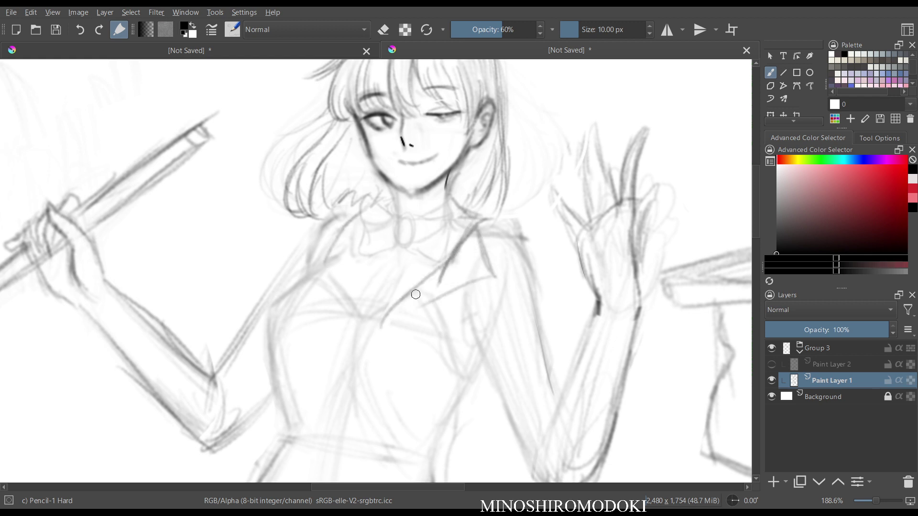
pyautogui.moveTo(448, 286); pyautogui.dragTo(393, 330)
pyautogui.moveTo(478, 281); pyautogui.dragTo(407, 308)
pyautogui.moveTo(490, 229)
pyautogui.mouseDown()
pyautogui.moveTo(504, 277)
pyautogui.moveTo(432, 287)
pyautogui.moveTo(460, 293)
pyautogui.moveTo(376, 333)
pyautogui.mouseUp()
pyautogui.moveTo(407, 304); pyautogui.dragTo(375, 330)
# - Sketch the matching pointed lapel on the wand arm's side down to mid-chest, then check the figure mirrored
pyautogui.moveTo(378, 202); pyautogui.dragTo(345, 278)
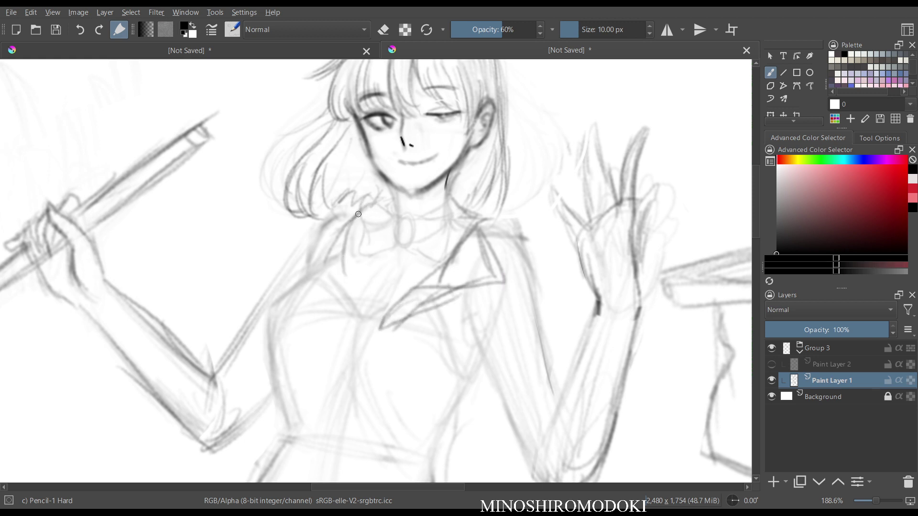
pyautogui.moveTo(358, 214)
pyautogui.mouseDown()
pyautogui.moveTo(354, 311)
pyautogui.moveTo(341, 233)
pyautogui.moveTo(288, 268)
pyautogui.moveTo(350, 216)
pyautogui.moveTo(294, 261)
pyautogui.moveTo(323, 273)
pyautogui.mouseUp()
pyautogui.moveTo(309, 259); pyautogui.dragTo(340, 325)
pyautogui.moveTo(392, 312); pyautogui.dragTo(357, 330)
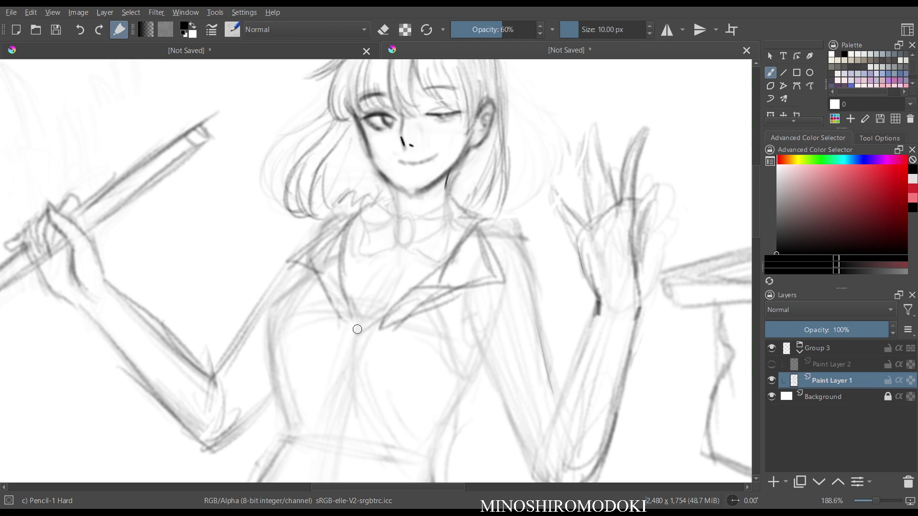
pyautogui.press('m')
pyautogui.press('m')
pyautogui.scroll(-2, 508, 221)
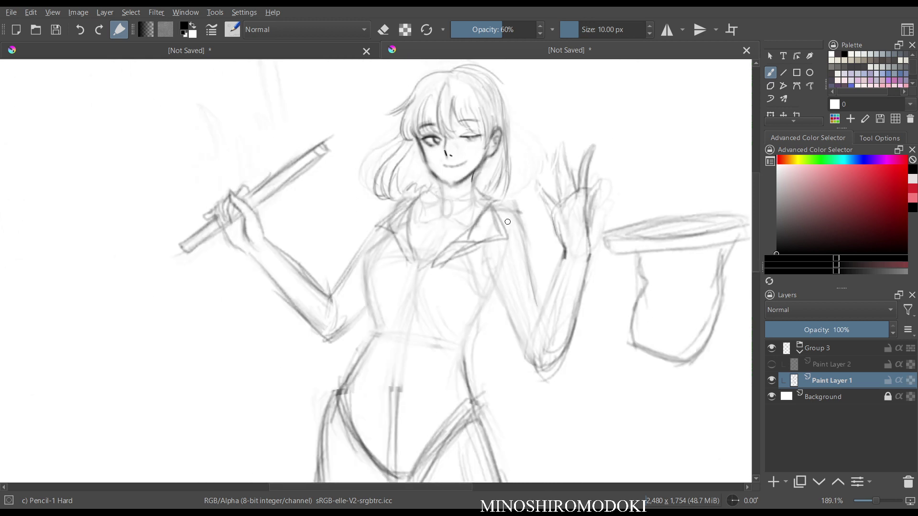
# - Fade the lower lines of the waving-side lapel with Eraser Soft
pyautogui.moveTo(508, 222); pyautogui.dragTo(462, 183)
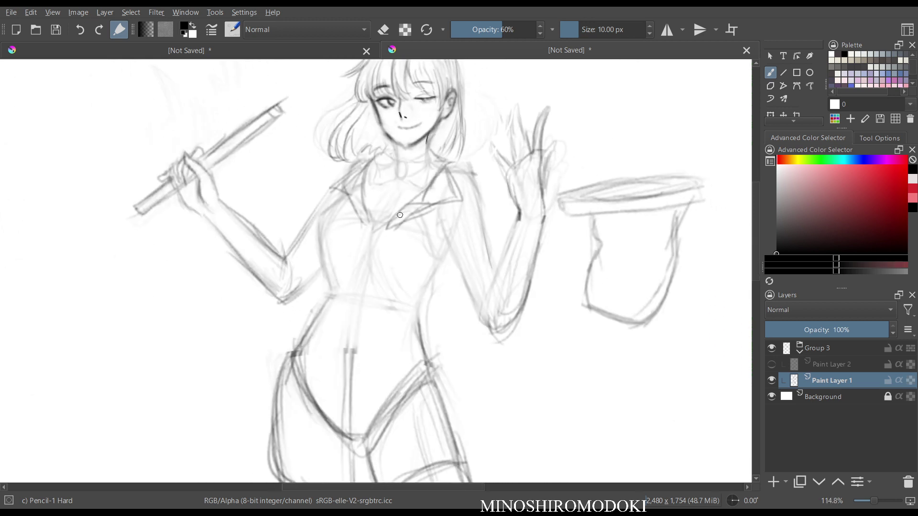
pyautogui.press('e')
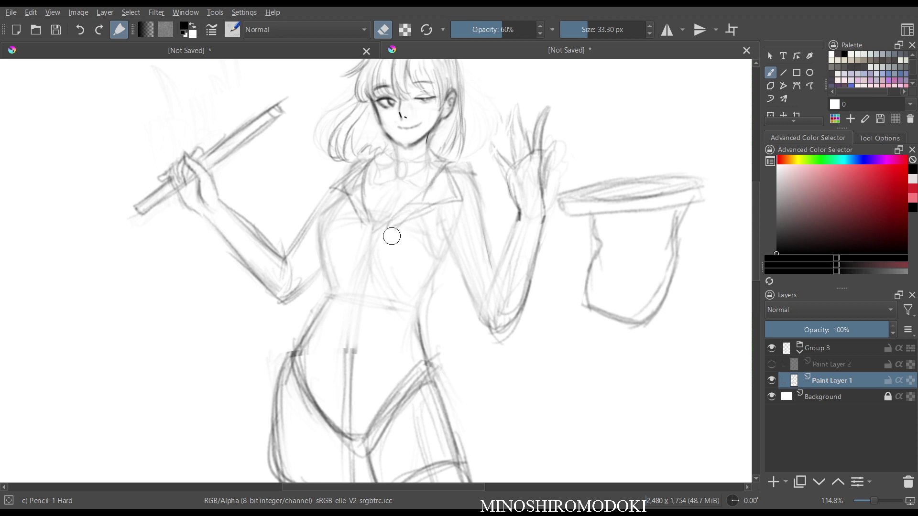
pyautogui.rightClick(406, 212)
pyautogui.click(407, 131)
pyautogui.moveTo(430, 205); pyautogui.dragTo(414, 212)
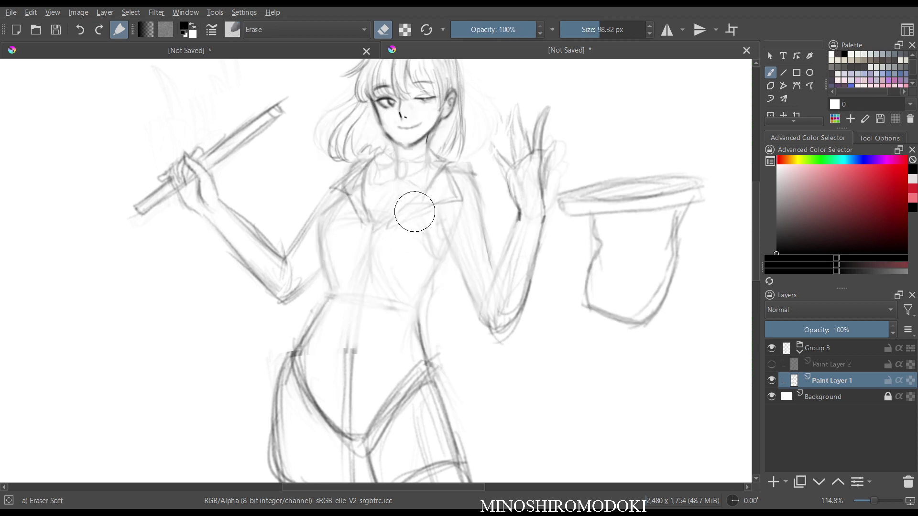
# - Redraw the waving-side lapel shorter with Pencil-1 Hard and sketch the open jacket front with its short pointed hem
pyautogui.rightClick(410, 204)
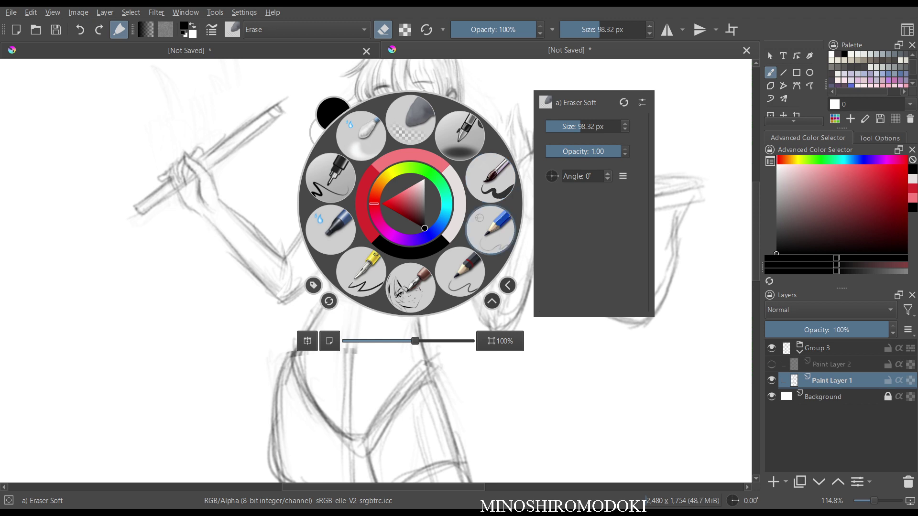
pyautogui.click(490, 230)
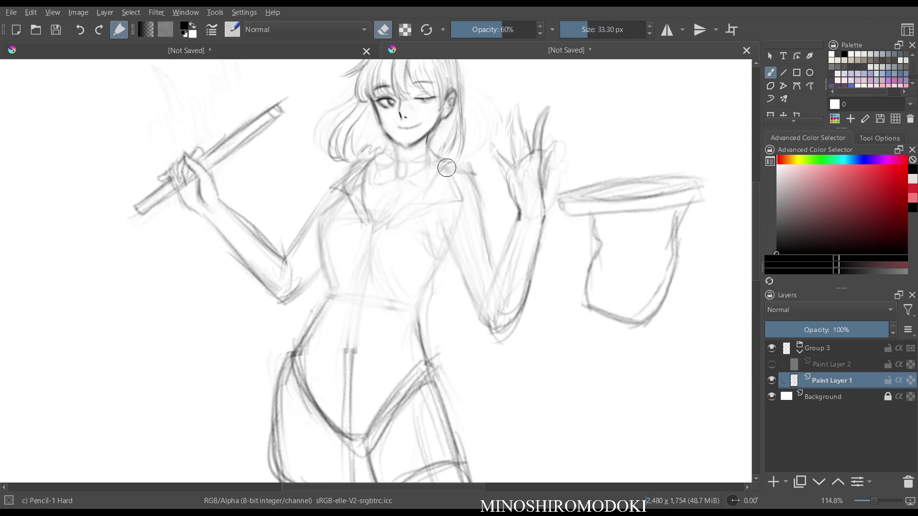
pyautogui.press('e')
pyautogui.moveTo(444, 161)
pyautogui.mouseDown()
pyautogui.moveTo(415, 203)
pyautogui.moveTo(455, 173)
pyautogui.moveTo(462, 195)
pyautogui.moveTo(415, 205)
pyautogui.mouseUp()
pyautogui.moveTo(447, 162)
pyautogui.mouseDown()
pyautogui.moveTo(447, 187)
pyautogui.moveTo(407, 212)
pyautogui.moveTo(420, 191)
pyautogui.moveTo(405, 208)
pyautogui.mouseUp()
pyautogui.moveTo(436, 199)
pyautogui.mouseDown()
pyautogui.moveTo(445, 201)
pyautogui.moveTo(404, 250)
pyautogui.mouseUp()
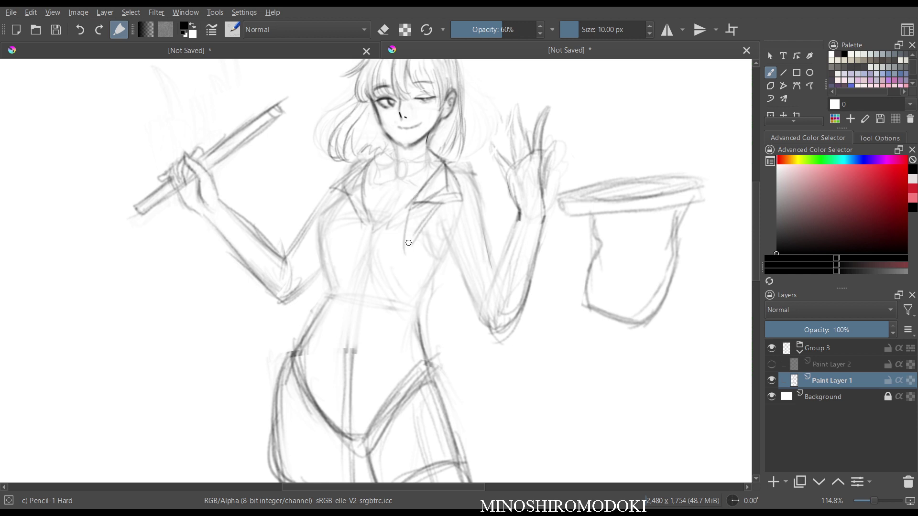
pyautogui.moveTo(406, 218)
pyautogui.mouseDown()
pyautogui.moveTo(414, 320)
pyautogui.moveTo(458, 277)
pyautogui.mouseUp()
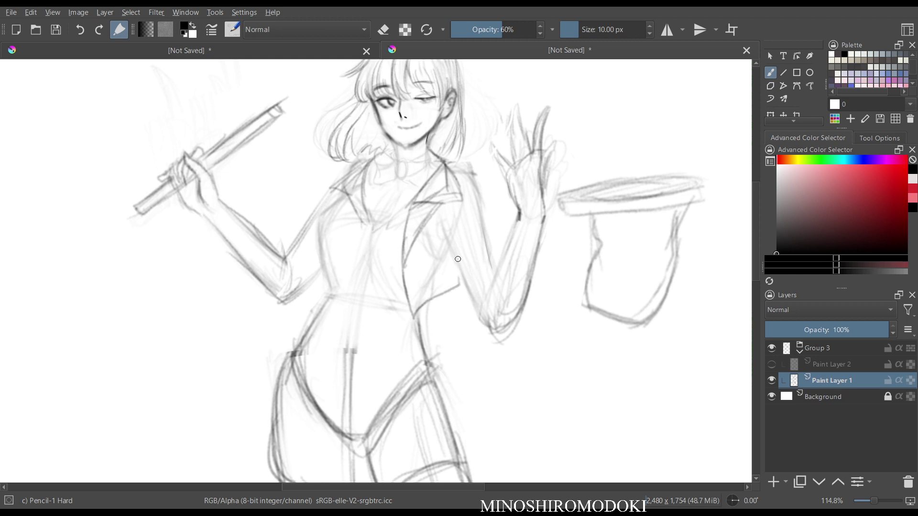
# - Sketch the jacket's shoulder seam and upper sleeve folds on the waving arm
pyautogui.moveTo(452, 165)
pyautogui.mouseDown()
pyautogui.moveTo(475, 175)
pyautogui.moveTo(477, 187)
pyautogui.moveTo(436, 231)
pyautogui.mouseUp()
pyautogui.moveTo(482, 181); pyautogui.dragTo(433, 241)
pyautogui.moveTo(478, 219)
pyautogui.mouseDown()
pyautogui.moveTo(433, 241)
pyautogui.moveTo(456, 242)
pyautogui.mouseUp()
pyautogui.moveTo(462, 238); pyautogui.dragTo(441, 262)
pyautogui.moveTo(439, 225); pyautogui.dragTo(442, 266)
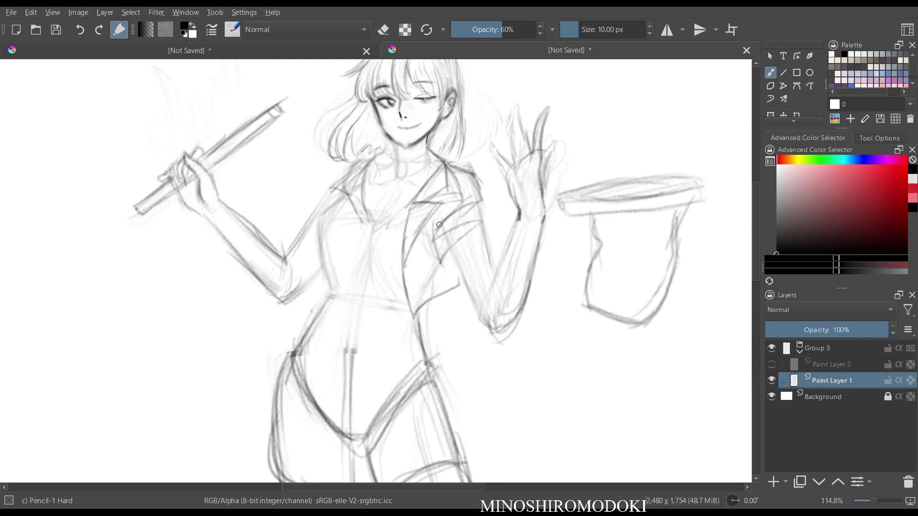
# - Fade the old sketch lines around the waving arm's armpit and inner upper arm with Eraser Soft
pyautogui.press('e')
pyautogui.moveTo(439, 219); pyautogui.dragTo(453, 261)
pyautogui.rightClick(445, 211)
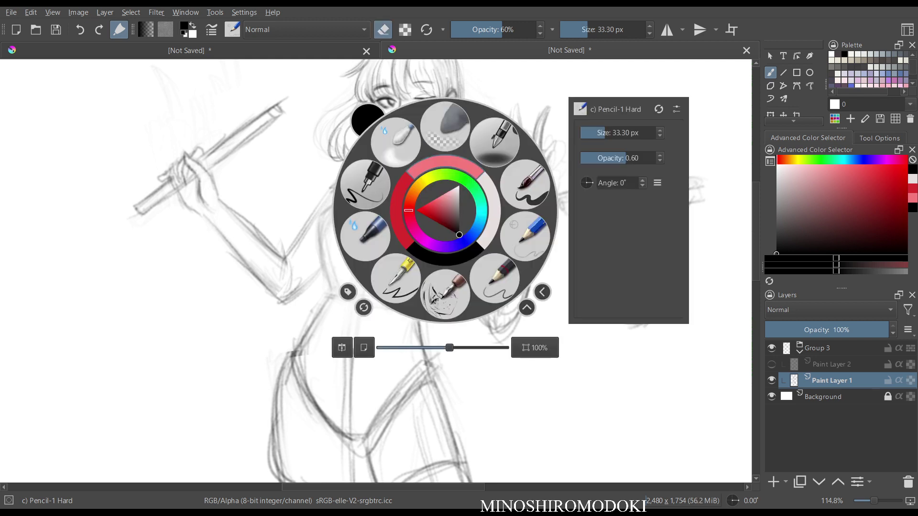
pyautogui.click(445, 127)
pyautogui.rightClick(452, 235)
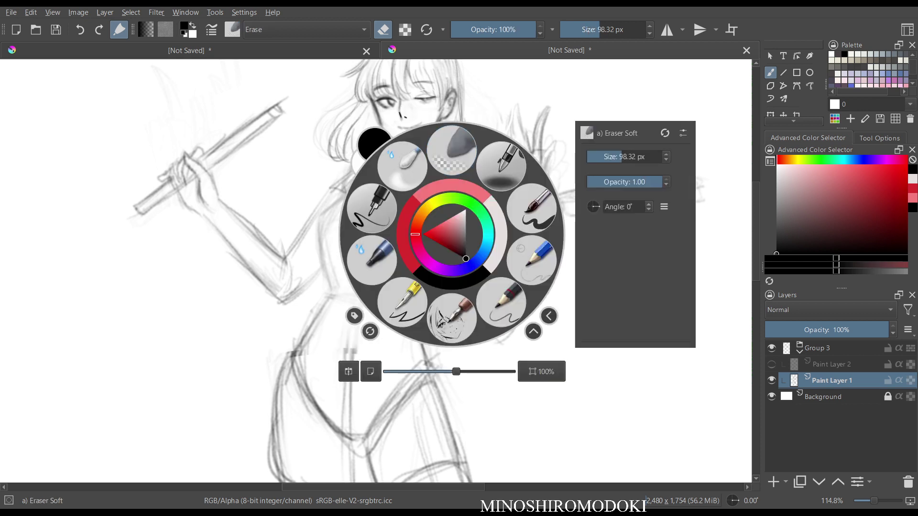
# - Sketch a looser jacket sleeve along the waving arm's upper arm and around its elbow, using Pencil-1 Hard
pyautogui.click(532, 260)
pyautogui.moveTo(481, 196)
pyautogui.mouseDown()
pyautogui.moveTo(488, 247)
pyautogui.moveTo(480, 283)
pyautogui.mouseUp()
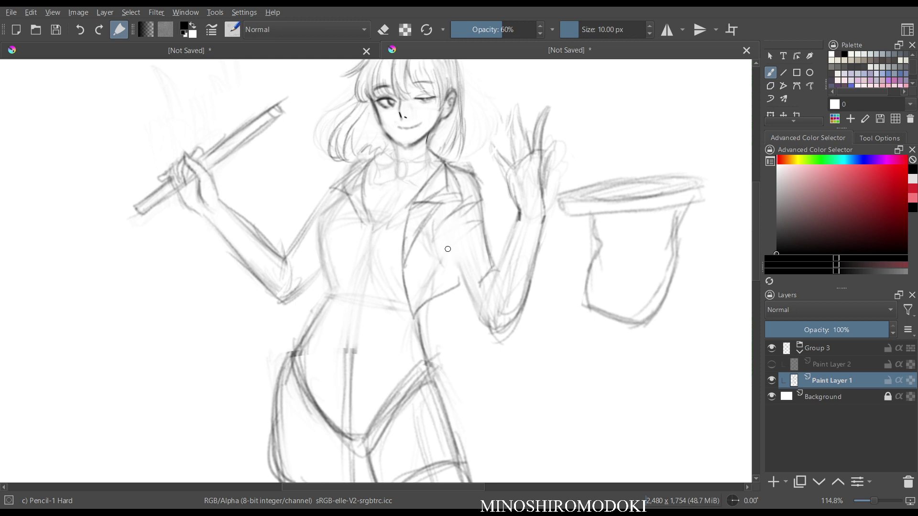
pyautogui.moveTo(448, 204)
pyautogui.mouseDown()
pyautogui.moveTo(436, 259)
pyautogui.moveTo(433, 243)
pyautogui.moveTo(451, 260)
pyautogui.moveTo(468, 330)
pyautogui.mouseUp()
pyautogui.moveTo(449, 268); pyautogui.dragTo(471, 342)
pyautogui.moveTo(457, 284)
pyautogui.mouseDown()
pyautogui.moveTo(478, 332)
pyautogui.moveTo(499, 348)
pyautogui.mouseUp()
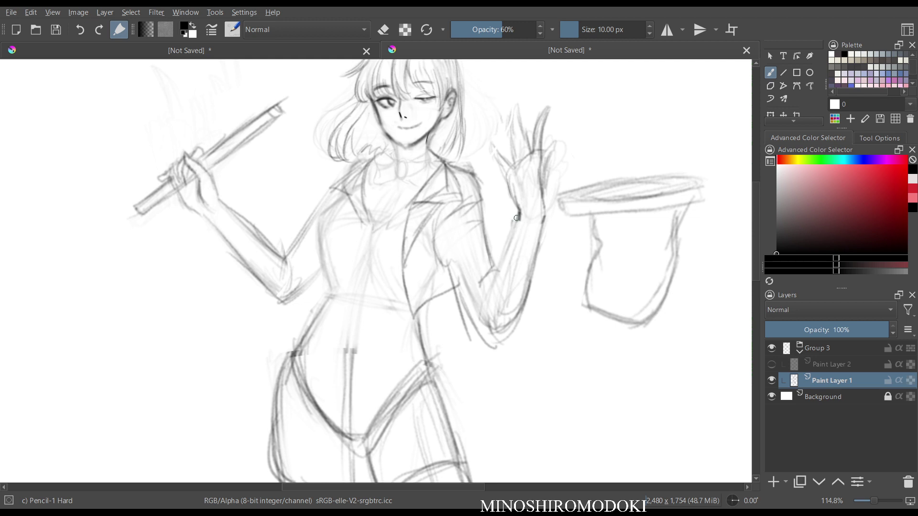
# - Sketch the forearm sleeve edge and folds on the waving arm and close it with a cuff at the wrist
pyautogui.moveTo(517, 218)
pyautogui.mouseDown()
pyautogui.moveTo(526, 239)
pyautogui.moveTo(550, 244)
pyautogui.moveTo(547, 223)
pyautogui.moveTo(528, 286)
pyautogui.mouseUp()
pyautogui.moveTo(510, 244); pyautogui.dragTo(489, 295)
pyautogui.moveTo(518, 208)
pyautogui.mouseDown()
pyautogui.moveTo(545, 222)
pyautogui.moveTo(548, 236)
pyautogui.mouseUp()
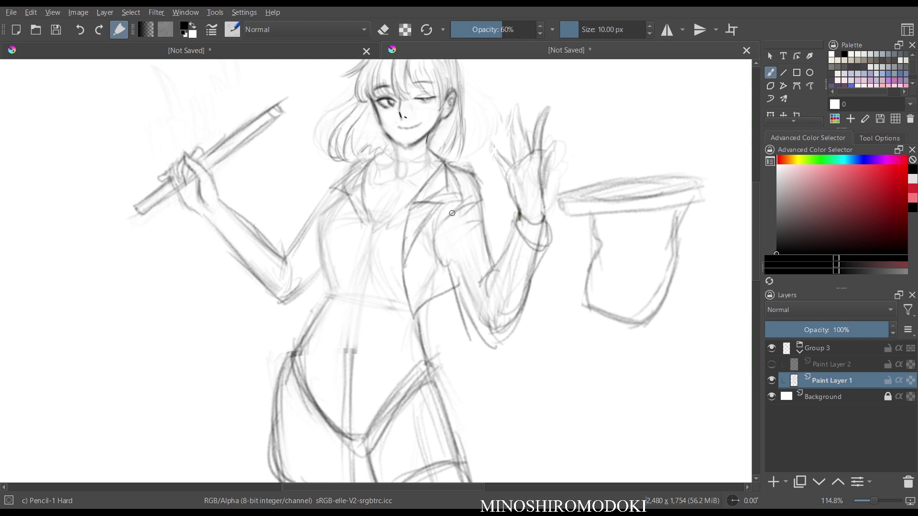
# - Strengthen the waving arm's inner sleeve line from armpit toward elbow, then check the figure mirrored
pyautogui.moveTo(434, 212); pyautogui.dragTo(457, 301)
pyautogui.moveTo(435, 228); pyautogui.dragTo(468, 325)
pyautogui.press('m')
pyautogui.press('m')
pyautogui.press('m')
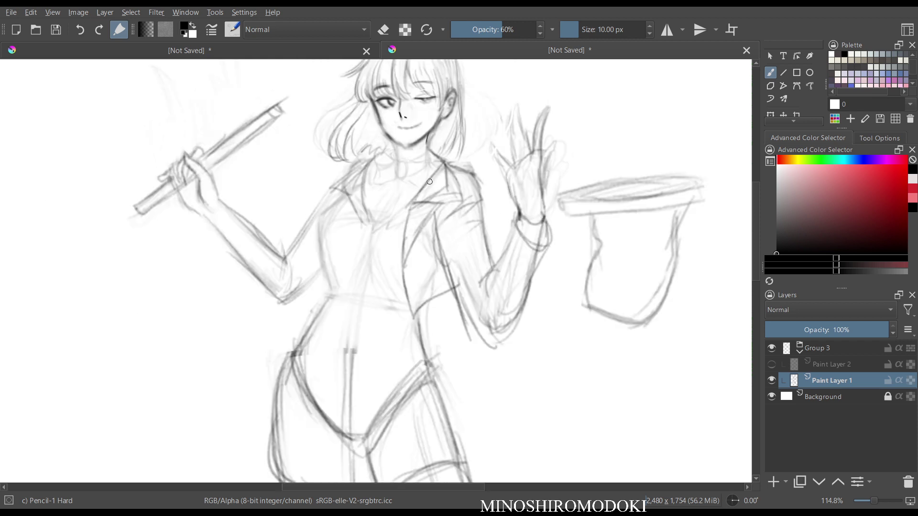
# - Undo the sketched jacket back through the cuff, sleeve folds and lapels, leaving only the bare shoulder guideline
pyautogui.press('m')
pyautogui.hotkey('ctrl', 'z')
pyautogui.hotkey('ctrl', 'z')
pyautogui.hotkey('ctrl', 'z')
pyautogui.hotkey('ctrl', 'z')
pyautogui.hotkey('ctrl', 'z')
pyautogui.hotkey('ctrl', 'z')
pyautogui.hotkey('ctrl', 'z')
pyautogui.hotkey('ctrl', 'z')
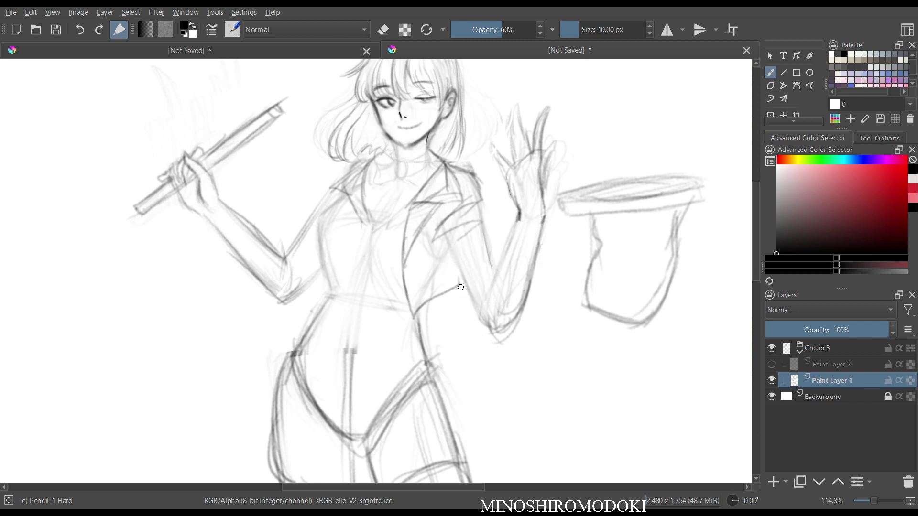
pyautogui.hotkey('ctrl', 'z')
pyautogui.hotkey('ctrl', 'z')
pyautogui.hotkey('ctrl', 'z')
pyautogui.hotkey('ctrl', 'z')
pyautogui.hotkey('ctrl', 'z')
pyautogui.hotkey('ctrl', 'z')
pyautogui.hotkey('ctrl', 'z')
pyautogui.hotkey('ctrl', 'z')
pyautogui.hotkey('ctrl', 'z')
pyautogui.hotkey('ctrl', 'z')
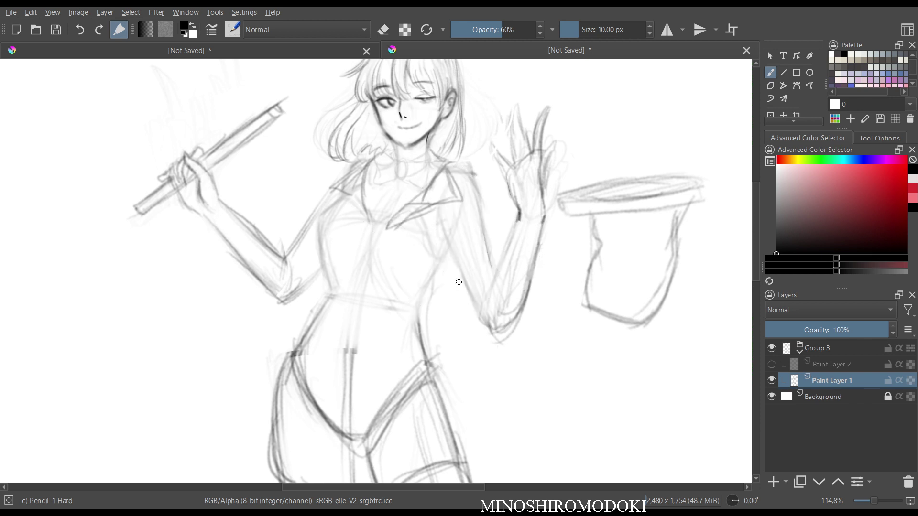
pyautogui.hotkey('ctrl', 'z')
pyautogui.hotkey('ctrl', 'z')
pyautogui.hotkey('ctrl', 'z')
pyautogui.hotkey('ctrl', 'z')
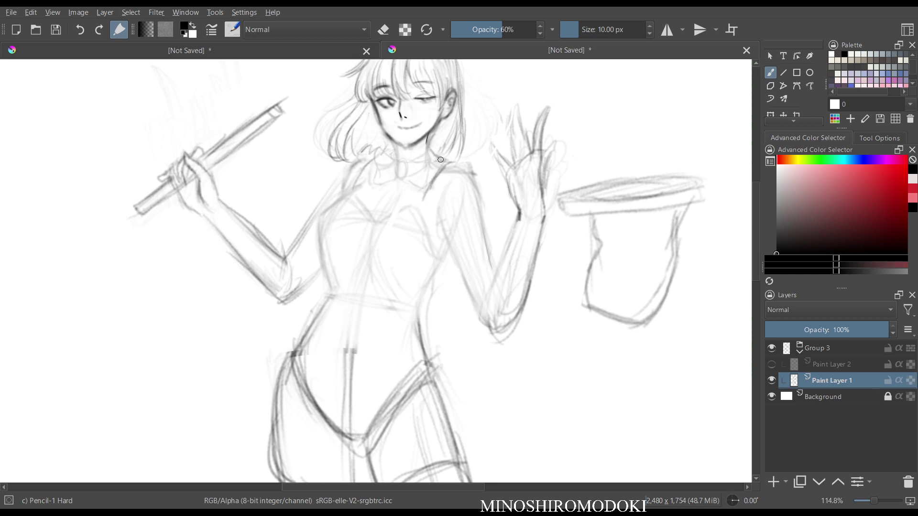
# - Sketch the jacket's open front edges from the neck and its armhole lines at both shoulders, using Pencil-1 Hard
pyautogui.moveTo(447, 164); pyautogui.dragTo(408, 221)
pyautogui.moveTo(388, 158); pyautogui.dragTo(353, 196)
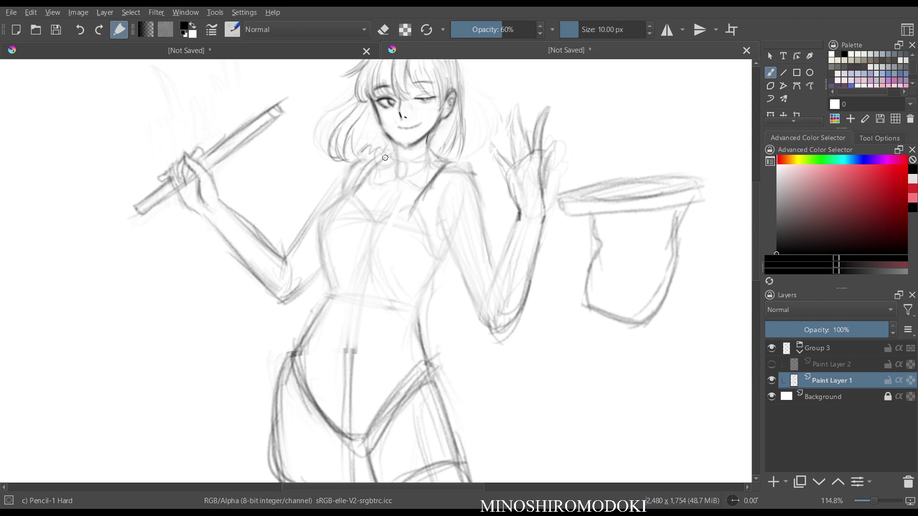
pyautogui.moveTo(385, 157); pyautogui.dragTo(345, 200)
pyautogui.moveTo(375, 155)
pyautogui.mouseDown()
pyautogui.moveTo(346, 161)
pyautogui.moveTo(334, 201)
pyautogui.mouseUp()
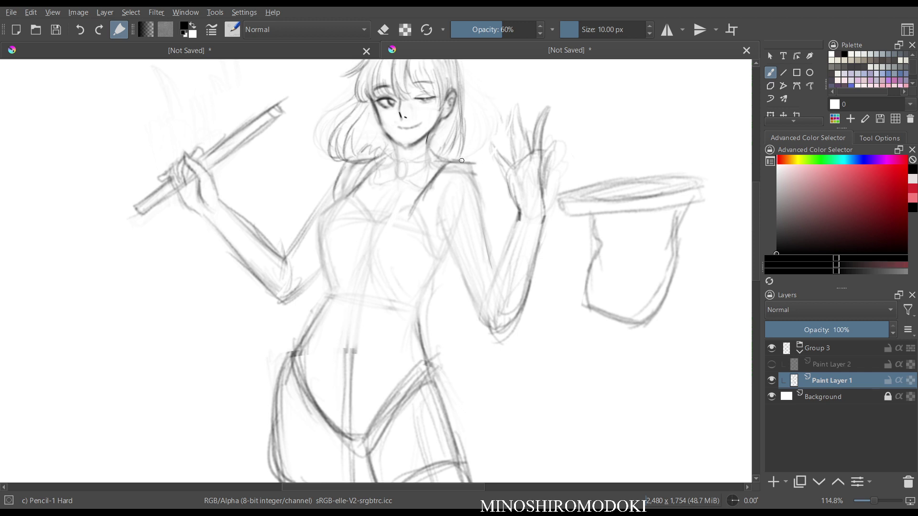
pyautogui.moveTo(462, 161); pyautogui.dragTo(445, 219)
pyautogui.moveTo(468, 178); pyautogui.dragTo(444, 234)
# - Sketch a jacket sleeve along the wand arm from the shoulder around the elbow, ending in a cuff near the wrist
pyautogui.moveTo(344, 162); pyautogui.dragTo(297, 242)
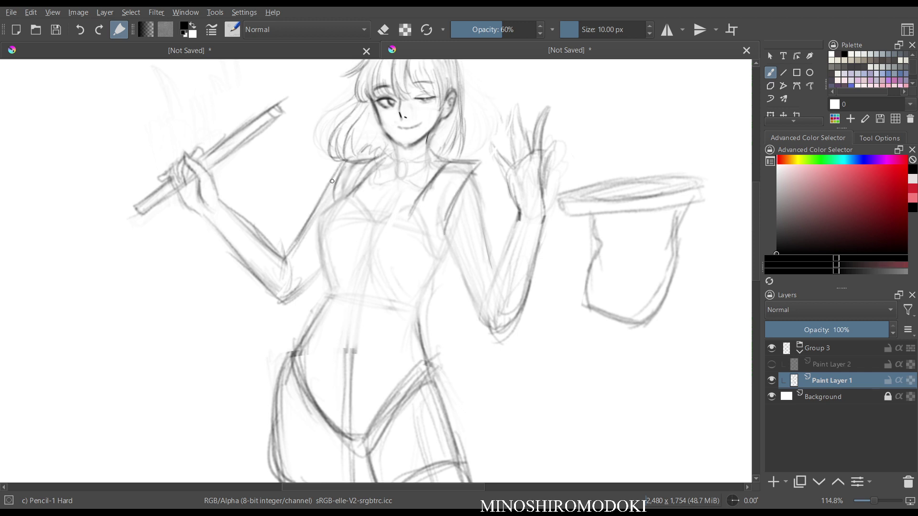
pyautogui.moveTo(334, 176)
pyautogui.mouseDown()
pyautogui.moveTo(285, 247)
pyautogui.moveTo(295, 256)
pyautogui.moveTo(277, 248)
pyautogui.moveTo(291, 285)
pyautogui.moveTo(318, 276)
pyautogui.moveTo(283, 312)
pyautogui.mouseUp()
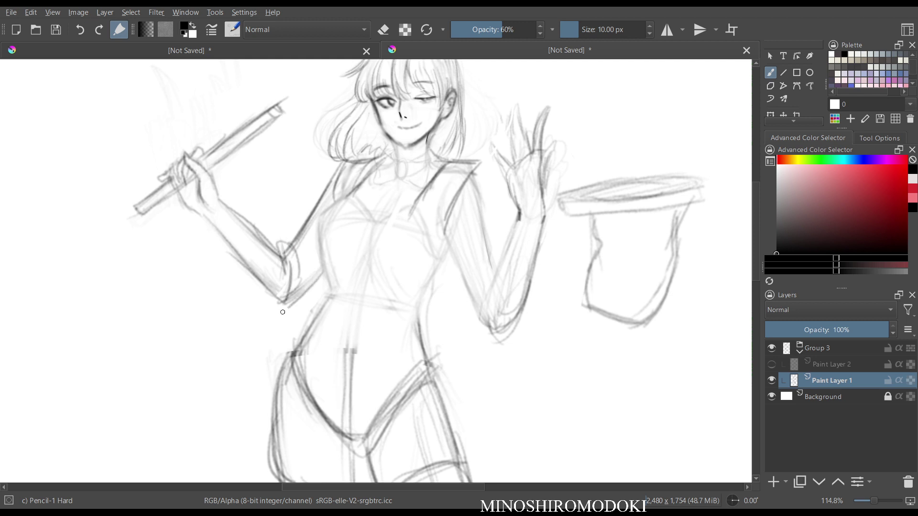
pyautogui.moveTo(226, 200)
pyautogui.mouseDown()
pyautogui.moveTo(219, 235)
pyautogui.moveTo(246, 220)
pyautogui.moveTo(277, 245)
pyautogui.mouseUp()
pyautogui.moveTo(243, 276)
pyautogui.mouseDown()
pyautogui.moveTo(220, 242)
pyautogui.moveTo(275, 304)
pyautogui.moveTo(292, 310)
pyautogui.mouseUp()
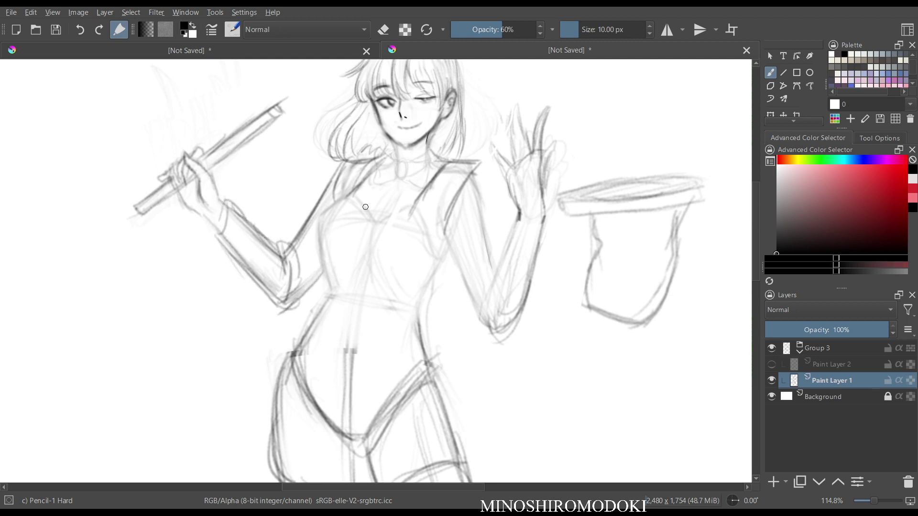
# - Sketch the waving arm's jacket sleeve with an armpit fold, a loose elbow and a rounded cuff at the wrist
pyautogui.moveTo(478, 165)
pyautogui.mouseDown()
pyautogui.moveTo(489, 210)
pyautogui.moveTo(461, 230)
pyautogui.moveTo(482, 243)
pyautogui.moveTo(474, 229)
pyautogui.moveTo(451, 240)
pyautogui.moveTo(494, 227)
pyautogui.moveTo(475, 207)
pyautogui.moveTo(448, 234)
pyautogui.mouseUp()
pyautogui.moveTo(452, 222)
pyautogui.mouseDown()
pyautogui.moveTo(445, 248)
pyautogui.moveTo(451, 202)
pyautogui.moveTo(449, 251)
pyautogui.mouseUp()
pyautogui.moveTo(444, 221); pyautogui.dragTo(463, 294)
pyautogui.moveTo(447, 253); pyautogui.dragTo(473, 316)
pyautogui.moveTo(483, 234)
pyautogui.mouseDown()
pyautogui.moveTo(493, 287)
pyautogui.moveTo(479, 330)
pyautogui.moveTo(485, 344)
pyautogui.mouseUp()
pyautogui.moveTo(489, 274); pyautogui.dragTo(495, 342)
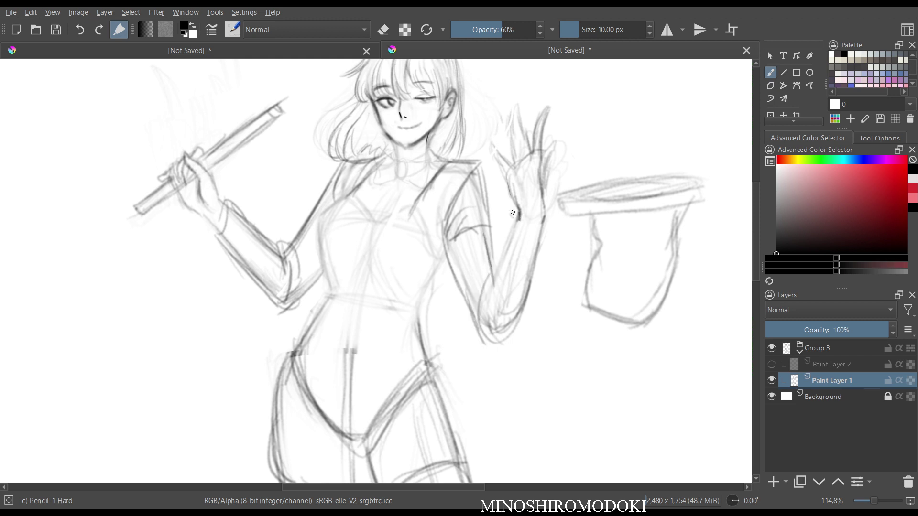
pyautogui.moveTo(513, 213)
pyautogui.mouseDown()
pyautogui.moveTo(549, 236)
pyautogui.moveTo(492, 282)
pyautogui.moveTo(503, 343)
pyautogui.moveTo(477, 328)
pyautogui.mouseUp()
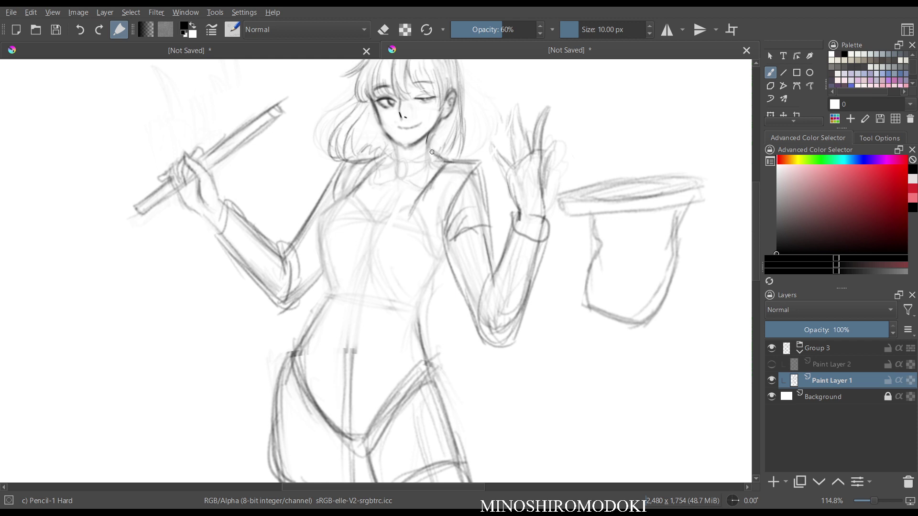
# - Erase the old front edge below the collar on the waving-arm side, and darken the torso's opposite contour from chest to waist
pyautogui.moveTo(431, 152)
pyautogui.mouseDown()
pyautogui.moveTo(478, 160)
pyautogui.moveTo(480, 217)
pyautogui.mouseUp()
pyautogui.press('e')
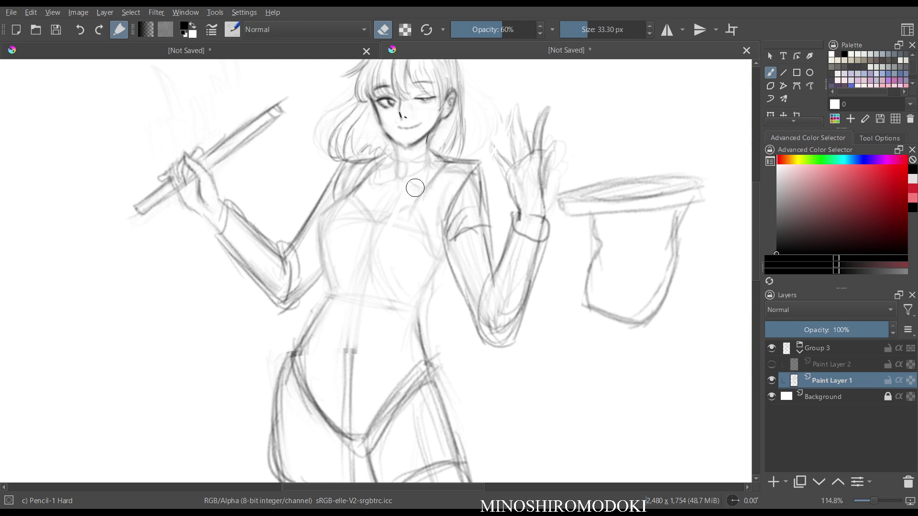
pyautogui.press('e')
pyautogui.moveTo(347, 194)
pyautogui.mouseDown()
pyautogui.moveTo(329, 212)
pyautogui.moveTo(321, 247)
pyautogui.moveTo(320, 231)
pyautogui.moveTo(329, 284)
pyautogui.mouseUp()
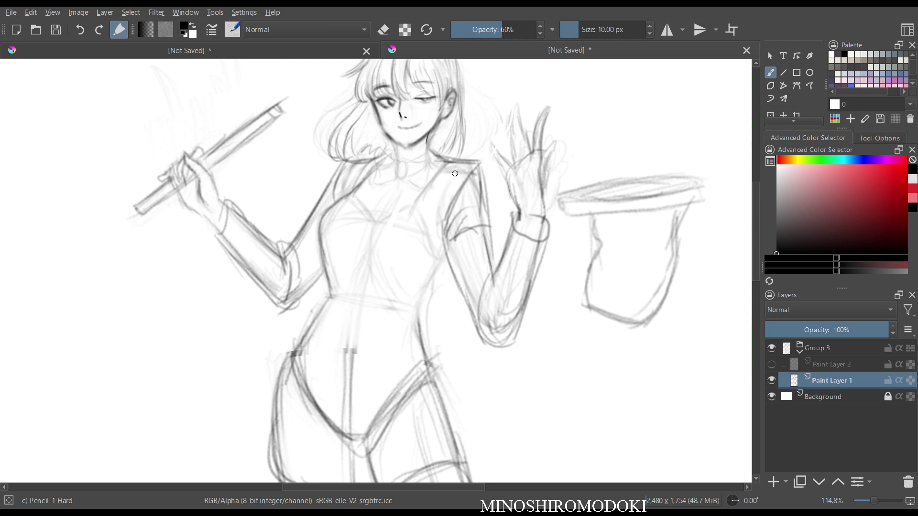
# - Redraw the jacket's shoulder line and pointed lapel on the waving-arm side, and strengthen the collar line beside the neck
pyautogui.moveTo(478, 166); pyautogui.dragTo(475, 230)
pyautogui.moveTo(409, 227); pyautogui.dragTo(434, 180)
pyautogui.moveTo(414, 237)
pyautogui.mouseDown()
pyautogui.moveTo(433, 187)
pyautogui.moveTo(418, 224)
pyautogui.mouseUp()
pyautogui.moveTo(455, 174)
pyautogui.mouseDown()
pyautogui.moveTo(418, 204)
pyautogui.moveTo(430, 197)
pyautogui.mouseUp()
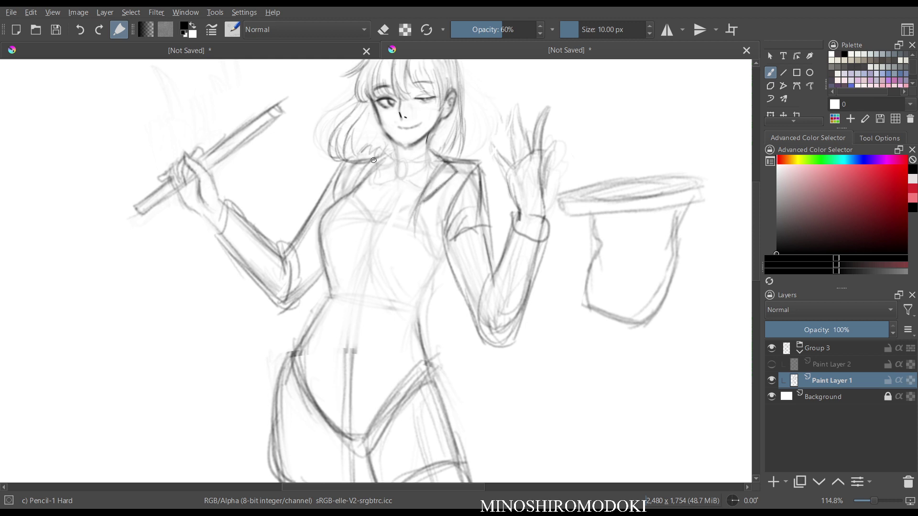
pyautogui.moveTo(381, 156); pyautogui.dragTo(366, 164)
# - Sketch the jacket's front panel on the waving-arm side, curving from the lapel past the waist to a rounded hem at the hip
pyautogui.moveTo(436, 223); pyautogui.dragTo(410, 256)
pyautogui.moveTo(423, 203); pyautogui.dragTo(402, 273)
pyautogui.moveTo(429, 222)
pyautogui.mouseDown()
pyautogui.moveTo(408, 278)
pyautogui.moveTo(408, 235)
pyautogui.moveTo(416, 333)
pyautogui.mouseUp()
pyautogui.moveTo(408, 288); pyautogui.dragTo(449, 347)
pyautogui.moveTo(446, 256); pyautogui.dragTo(466, 319)
pyautogui.moveTo(467, 318); pyautogui.dragTo(462, 359)
pyautogui.moveTo(465, 352); pyautogui.dragTo(445, 367)
pyautogui.moveTo(433, 330); pyautogui.dragTo(455, 367)
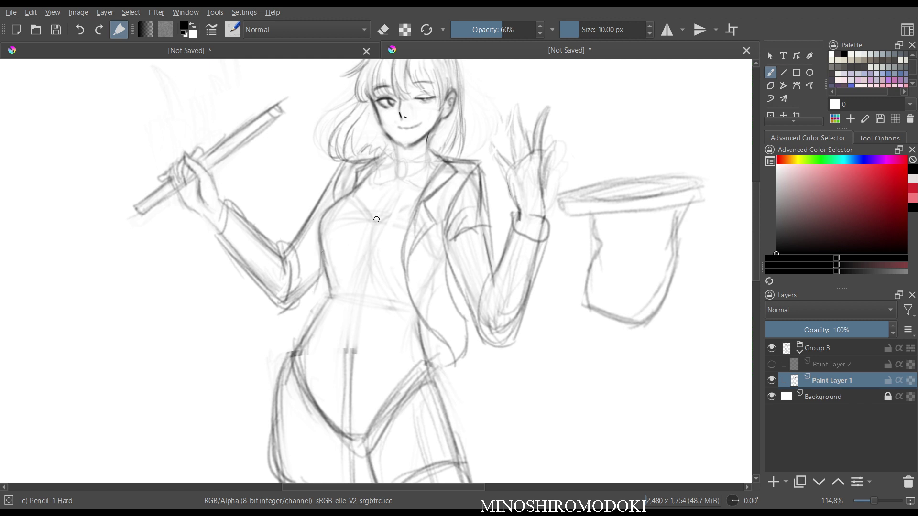
# - Sketch the jacket edge behind the wand-side waist, and add a sweetheart neckline, bow tie and bodice seams
pyautogui.moveTo(325, 264); pyautogui.dragTo(300, 333)
pyautogui.moveTo(351, 195)
pyautogui.mouseDown()
pyautogui.moveTo(374, 227)
pyautogui.moveTo(421, 199)
pyautogui.mouseUp()
pyautogui.moveTo(395, 172)
pyautogui.mouseDown()
pyautogui.moveTo(381, 155)
pyautogui.moveTo(375, 174)
pyautogui.moveTo(387, 187)
pyautogui.moveTo(414, 165)
pyautogui.mouseUp()
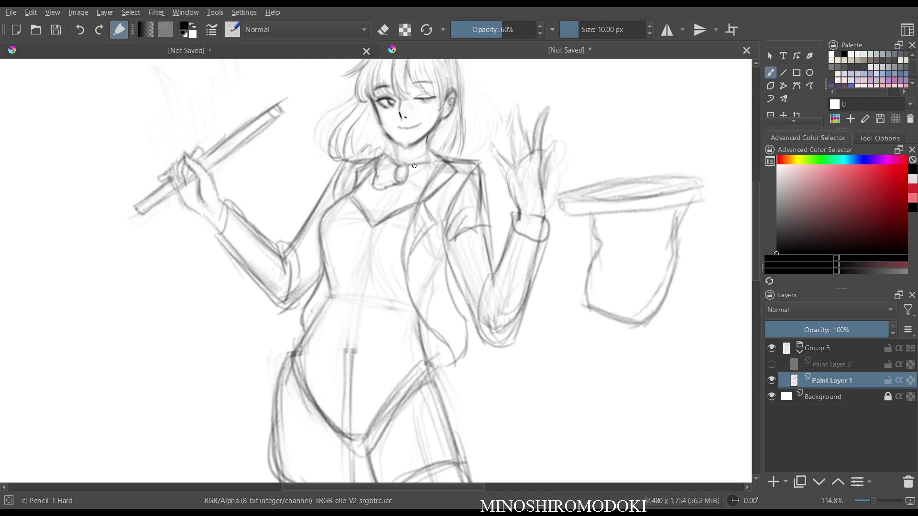
pyautogui.moveTo(353, 197)
pyautogui.mouseDown()
pyautogui.moveTo(333, 249)
pyautogui.moveTo(340, 295)
pyautogui.mouseUp()
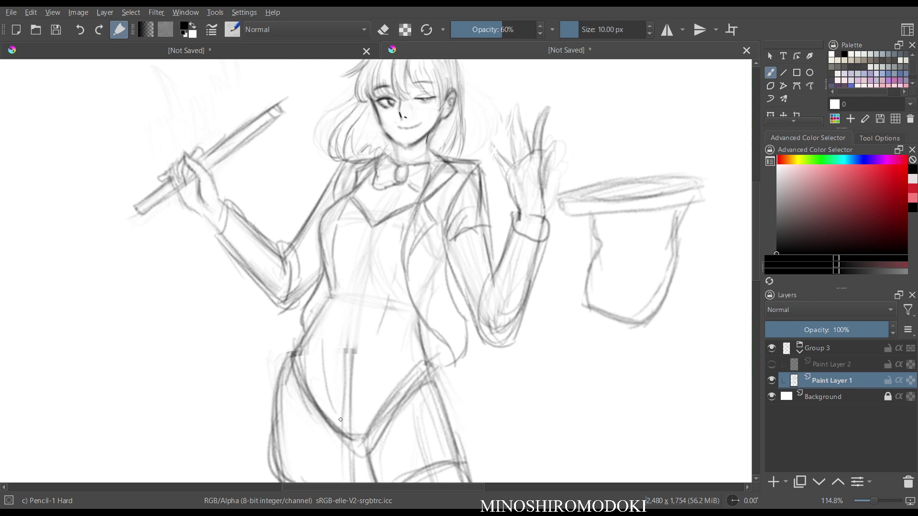
# - Darken the lapel and the jacket's curved front edge down to the hip, checking the figure mirrored
pyautogui.press('m')
pyautogui.press('m')
pyautogui.moveTo(421, 206); pyautogui.dragTo(406, 260)
pyautogui.moveTo(424, 205)
pyautogui.mouseDown()
pyautogui.moveTo(436, 220)
pyautogui.moveTo(407, 262)
pyautogui.mouseUp()
pyautogui.moveTo(405, 248)
pyautogui.mouseDown()
pyautogui.moveTo(419, 313)
pyautogui.moveTo(447, 342)
pyautogui.mouseUp()
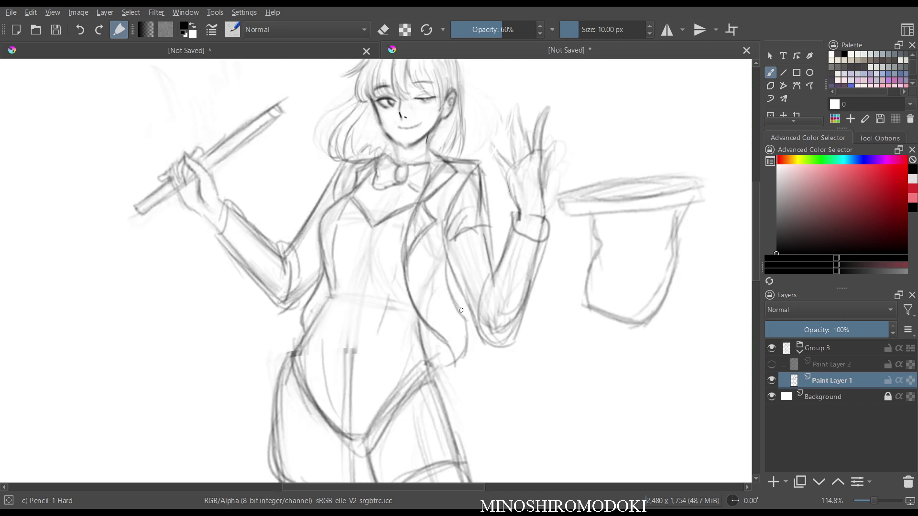
pyautogui.press('m')
pyautogui.moveTo(460, 311)
pyautogui.mouseDown()
pyautogui.moveTo(491, 319)
pyautogui.moveTo(405, 229)
pyautogui.mouseUp()
pyautogui.press('m')
# - Sketch a long pointed coattail flowing outward from the hip on the waving-arm side, then check it mirrored
pyautogui.scroll(-2, 473, 301)
pyautogui.press('e')
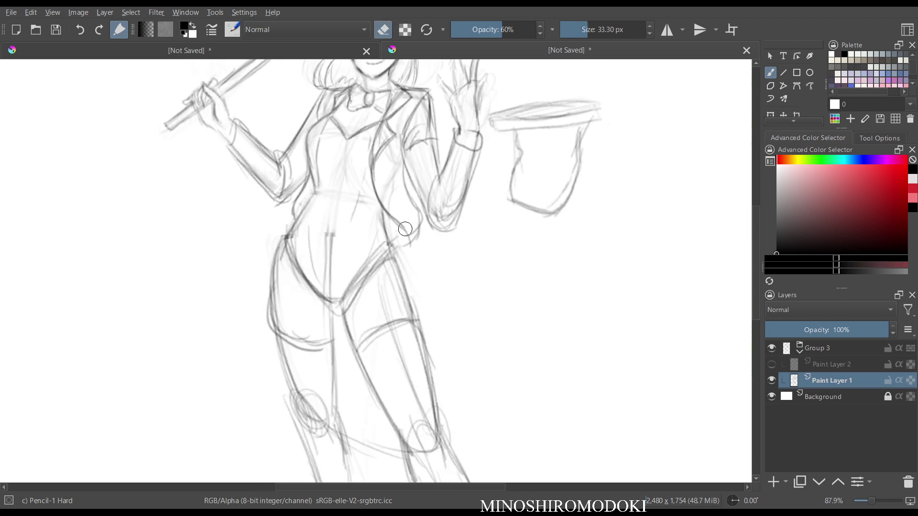
pyautogui.press('e')
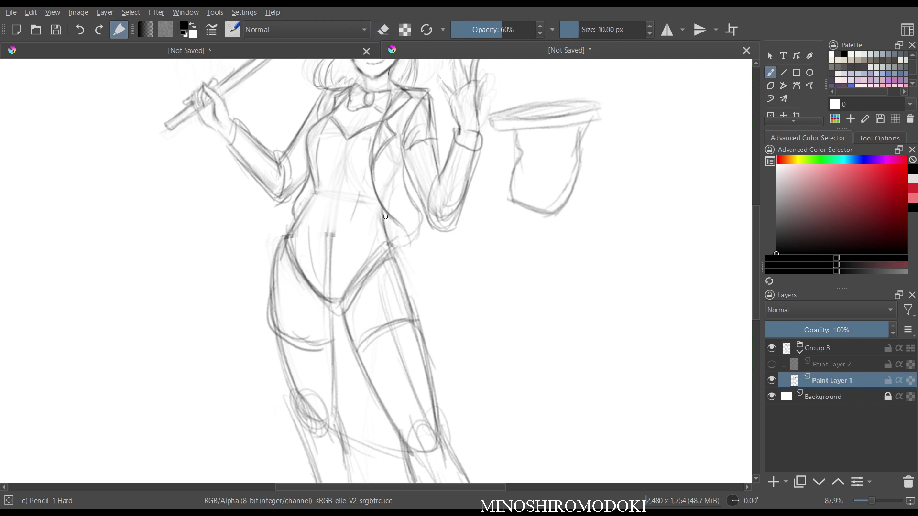
pyautogui.moveTo(410, 205)
pyautogui.mouseDown()
pyautogui.moveTo(447, 330)
pyautogui.moveTo(544, 447)
pyautogui.mouseUp()
pyautogui.moveTo(416, 297)
pyautogui.mouseDown()
pyautogui.moveTo(432, 351)
pyautogui.moveTo(516, 412)
pyautogui.moveTo(543, 446)
pyautogui.mouseUp()
pyautogui.press('m')
pyautogui.press('m')
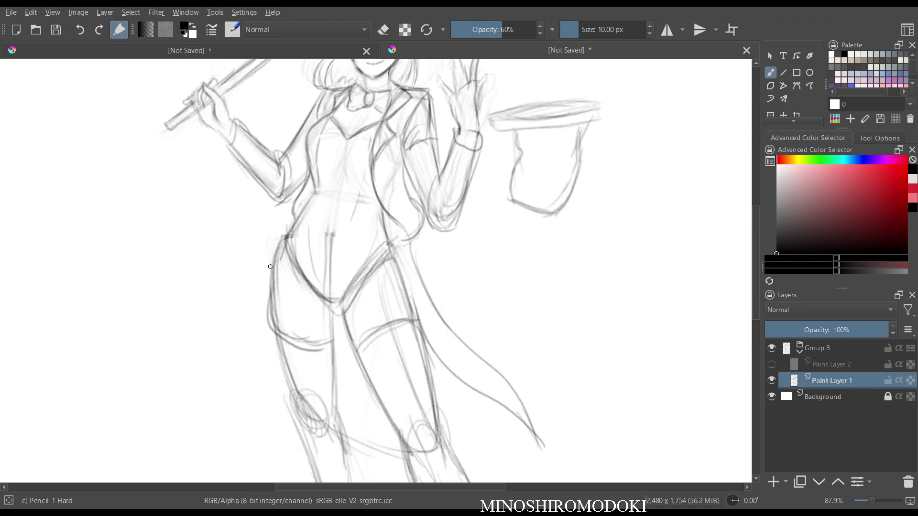
# - Sketch a matching coattail curving down from the wand-side hip, then check the whole figure mirrored
pyautogui.moveTo(277, 242)
pyautogui.mouseDown()
pyautogui.moveTo(244, 299)
pyautogui.moveTo(241, 449)
pyautogui.mouseUp()
pyautogui.moveTo(273, 302)
pyautogui.mouseDown()
pyautogui.moveTo(227, 391)
pyautogui.moveTo(229, 383)
pyautogui.moveTo(263, 462)
pyautogui.mouseUp()
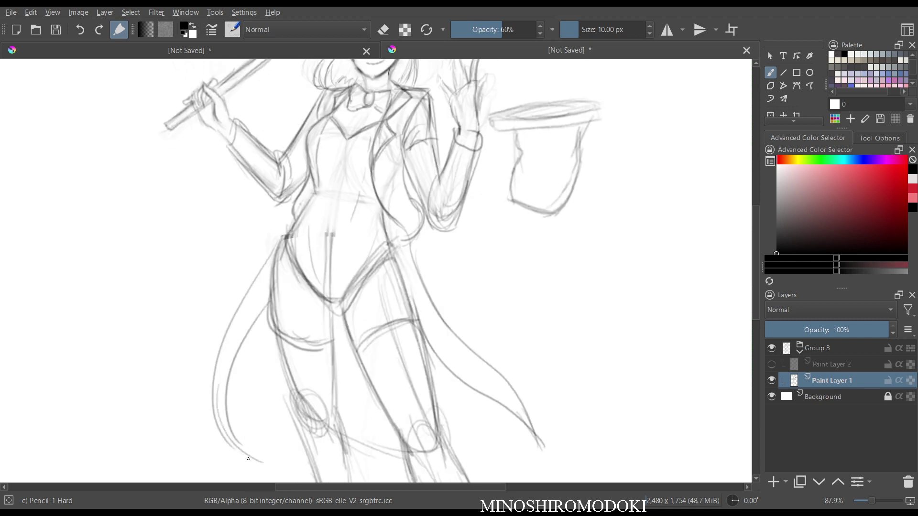
pyautogui.press('m')
pyautogui.press('m')
pyautogui.scroll(-3, 373, 229)
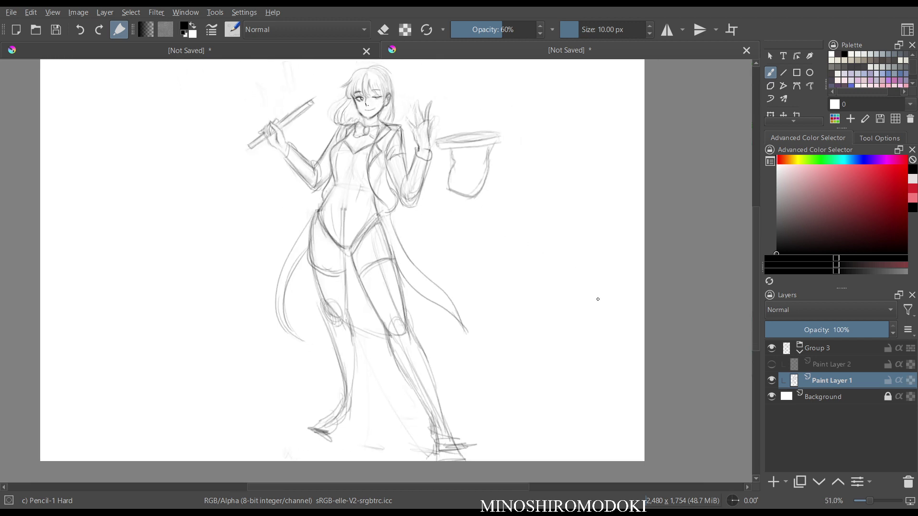
pyautogui.press('m')
pyautogui.press('m')
# - Show Paint Layer 2 and lower the opacity of Paint Layer 1 to 26%
pyautogui.click(772, 364)
pyautogui.press('m')
pyautogui.press('m')
pyautogui.scroll(2, 457, 209)
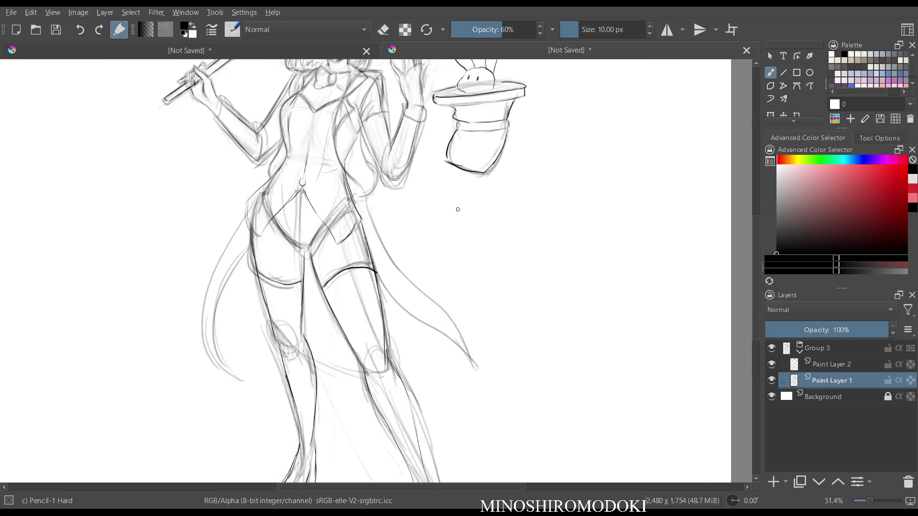
pyautogui.moveTo(457, 209); pyautogui.dragTo(452, 259)
pyautogui.click(832, 364)
pyautogui.click(832, 381)
pyautogui.moveTo(821, 330); pyautogui.dragTo(797, 330)
pyautogui.press('m')
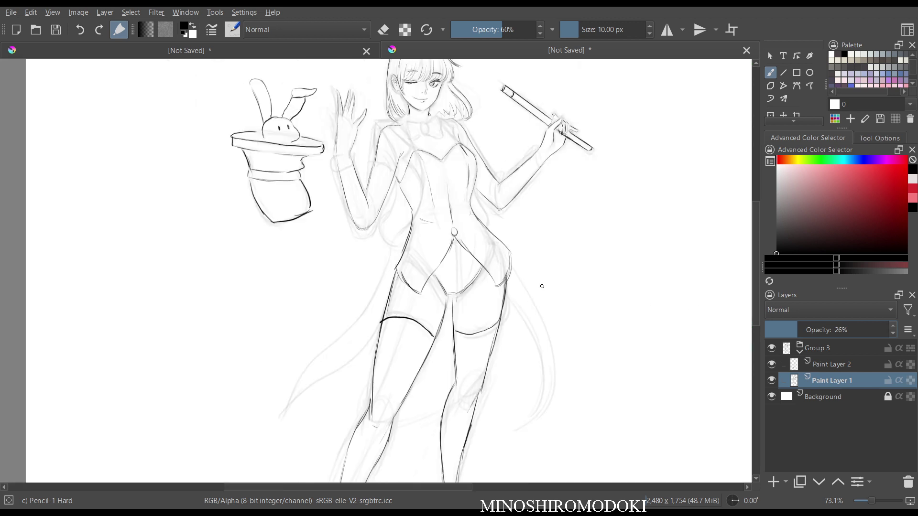
pyautogui.press('m')
pyautogui.scroll(2, 412, 205)
# - Try lowering Paint Layer 1 to 20% opacity and erasing the bodice's neckline and chest seams on Paint Layer 2 with Eraser Soft
pyautogui.rightClick(412, 204)
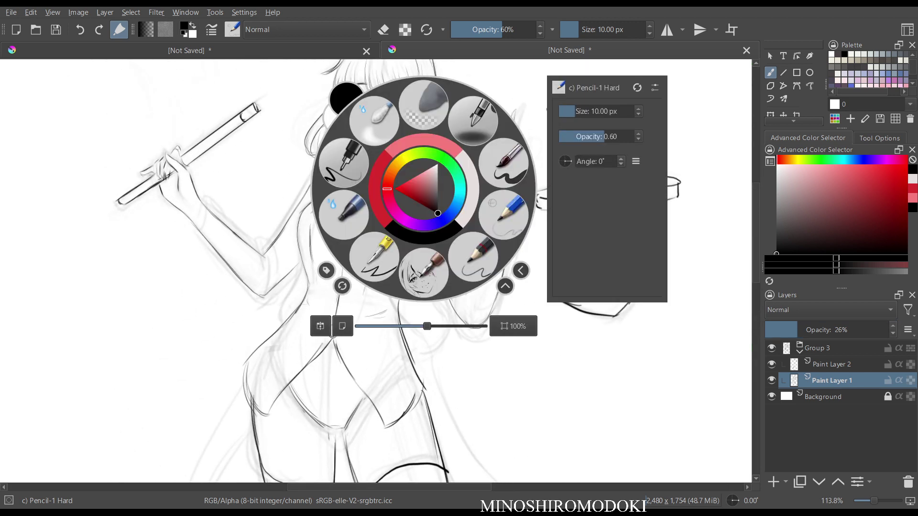
pyautogui.click(368, 154)
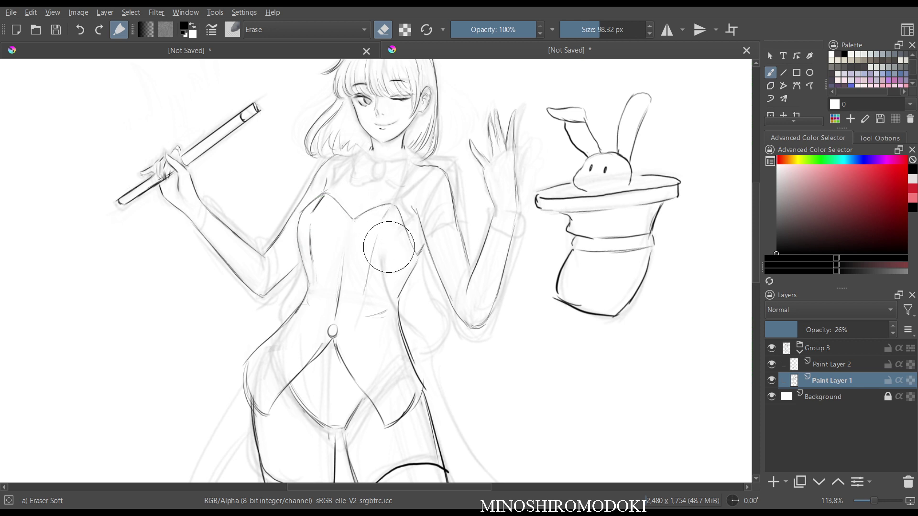
pyautogui.moveTo(797, 330); pyautogui.dragTo(789, 330)
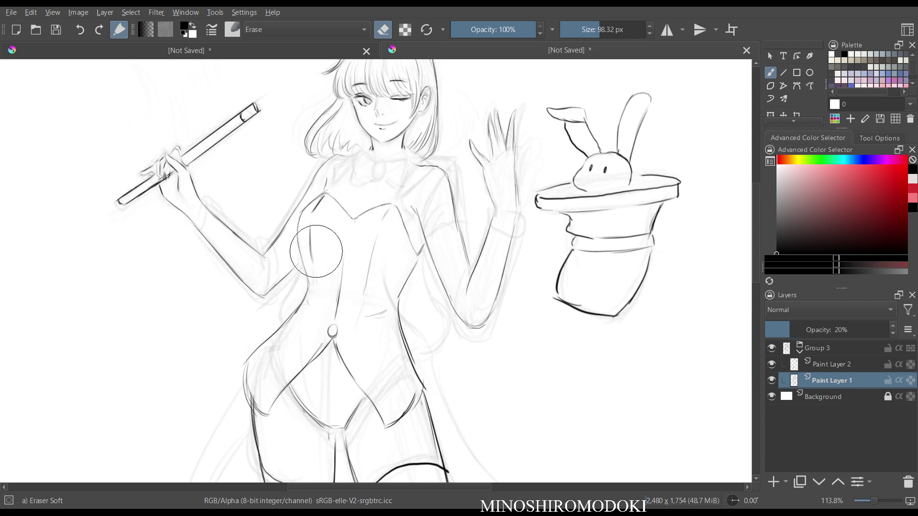
pyautogui.moveTo(306, 254); pyautogui.dragTo(375, 259)
pyautogui.press('m')
pyautogui.press('m')
pyautogui.press('pageup')
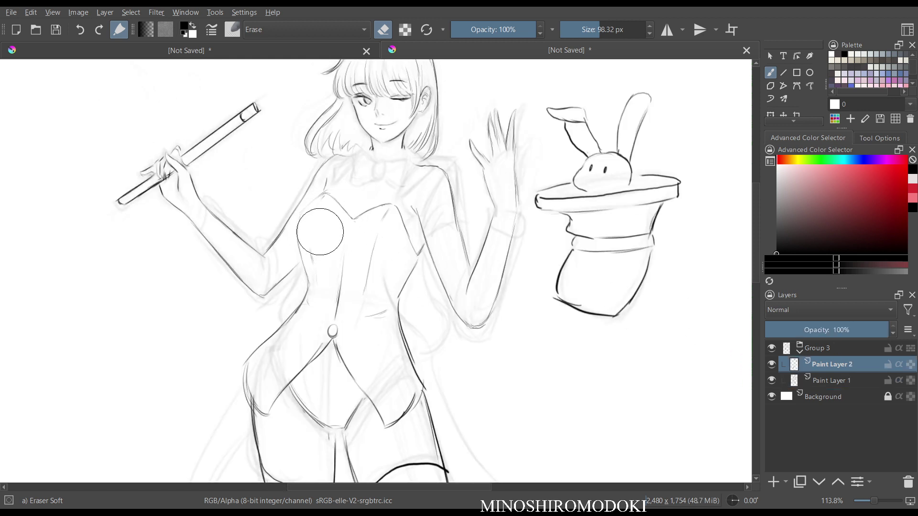
pyautogui.press('m')
pyautogui.moveTo(392, 221)
pyautogui.mouseDown()
pyautogui.moveTo(363, 218)
pyautogui.moveTo(374, 227)
pyautogui.moveTo(436, 213)
pyautogui.moveTo(373, 276)
pyautogui.moveTo(400, 263)
pyautogui.moveTo(405, 288)
pyautogui.mouseUp()
pyautogui.press('m')
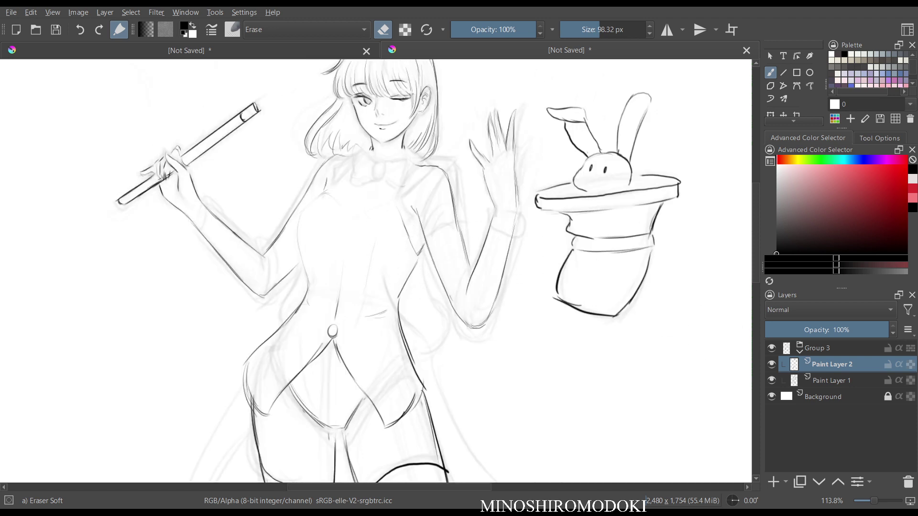
# - Undo the bodice erasing and the opacity reduction of Paint Layer 1
pyautogui.hotkey('ctrl', 'z')
pyautogui.hotkey('ctrl', 'z')
pyautogui.hotkey('ctrl', 'z')
pyautogui.hotkey('ctrl', 'z')
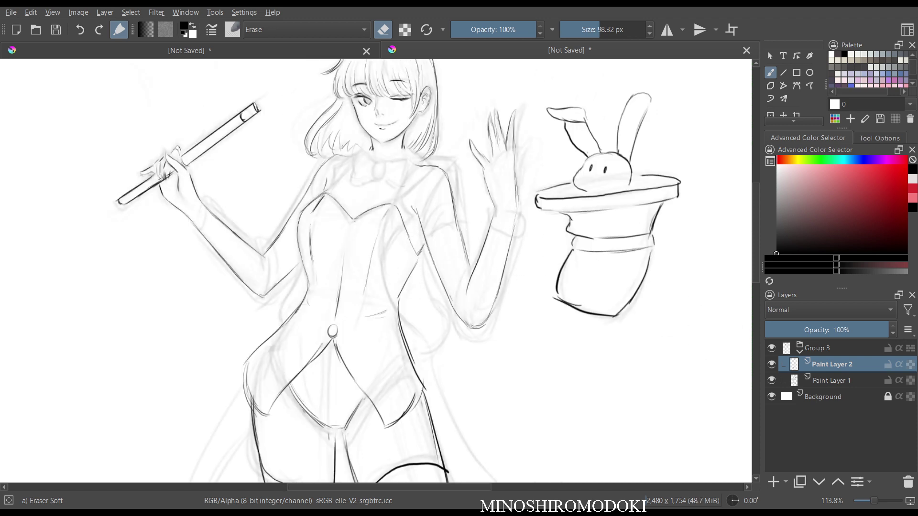
pyautogui.hotkey('ctrl', 'z')
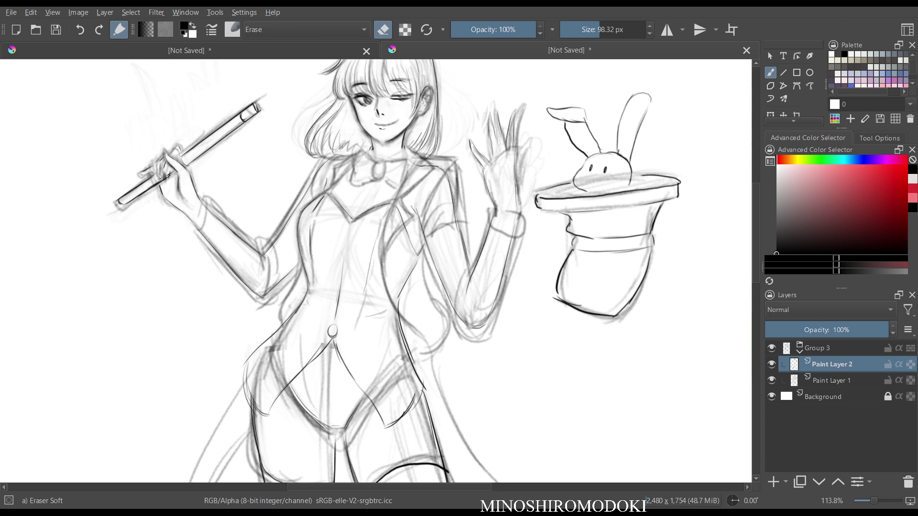
# - Set Paint Layer 1 to 37% opacity and erase the waving arm's refined outline on Paint Layer 2 using Ink gpen 25 in eraser mode
pyautogui.click(832, 381)
pyautogui.moveTo(827, 330); pyautogui.dragTo(810, 329)
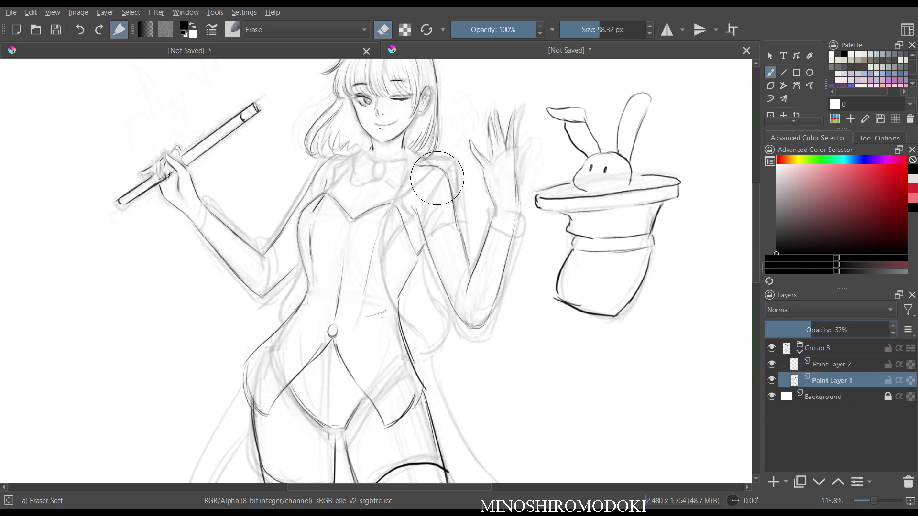
pyautogui.click(832, 364)
pyautogui.rightClick(431, 194)
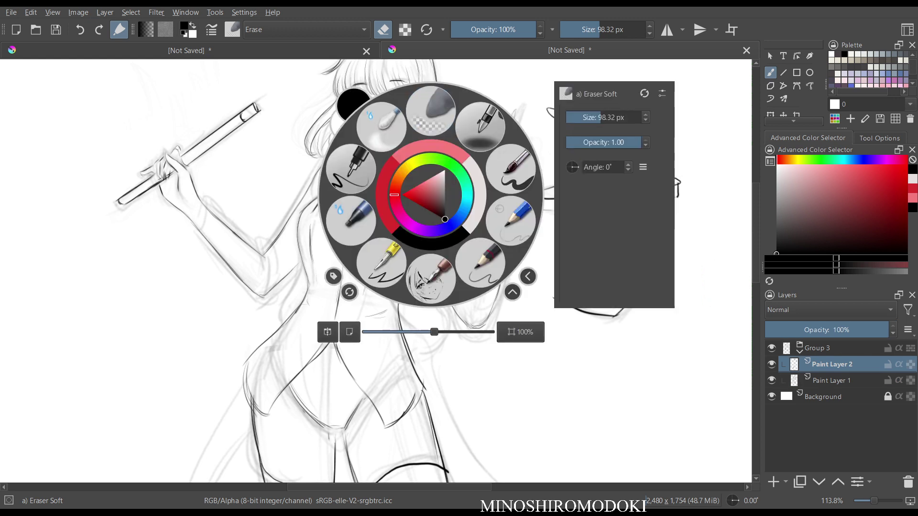
pyautogui.click(351, 169)
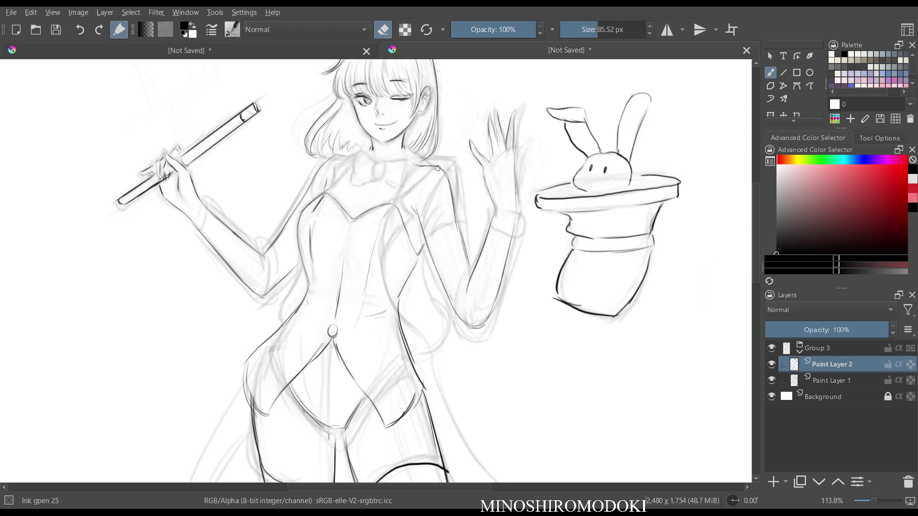
pyautogui.moveTo(424, 221)
pyautogui.mouseDown()
pyautogui.moveTo(450, 319)
pyautogui.moveTo(469, 306)
pyautogui.moveTo(481, 248)
pyautogui.moveTo(503, 233)
pyautogui.moveTo(521, 239)
pyautogui.mouseUp()
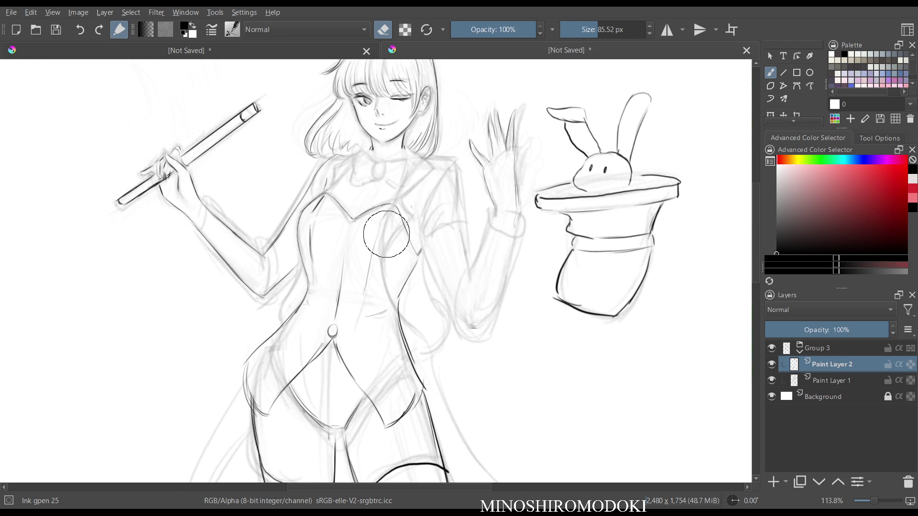
# - Erase the wand arm's refined forearm lines and the bodice's neckline, sides and seams on Paint Layer 2
pyautogui.moveTo(295, 187)
pyautogui.mouseDown()
pyautogui.moveTo(277, 211)
pyautogui.moveTo(282, 279)
pyautogui.moveTo(280, 232)
pyautogui.mouseUp()
pyautogui.moveTo(228, 212)
pyautogui.mouseDown()
pyautogui.moveTo(220, 203)
pyautogui.moveTo(227, 279)
pyautogui.mouseUp()
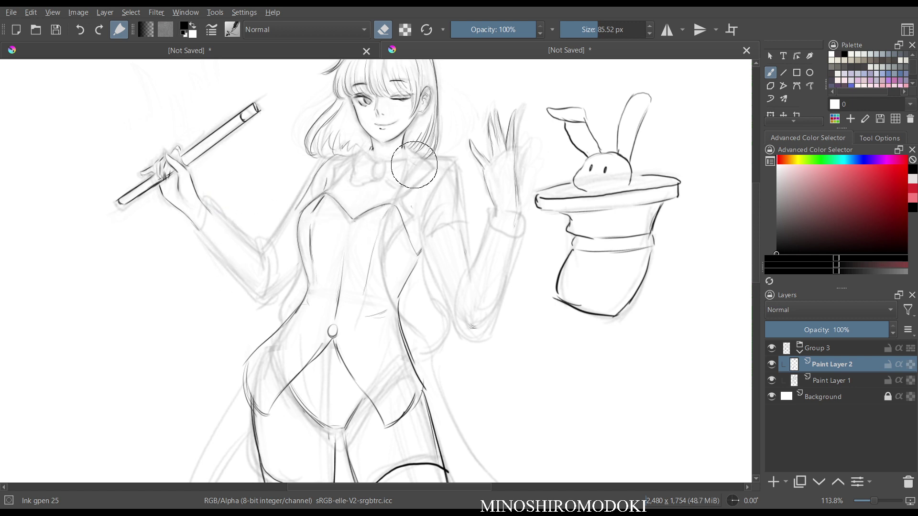
pyautogui.moveTo(318, 203)
pyautogui.mouseDown()
pyautogui.moveTo(302, 220)
pyautogui.moveTo(330, 198)
pyautogui.moveTo(391, 211)
pyautogui.moveTo(414, 263)
pyautogui.moveTo(397, 311)
pyautogui.moveTo(333, 294)
pyautogui.moveTo(351, 273)
pyautogui.moveTo(331, 230)
pyautogui.moveTo(301, 234)
pyautogui.moveTo(300, 244)
pyautogui.mouseUp()
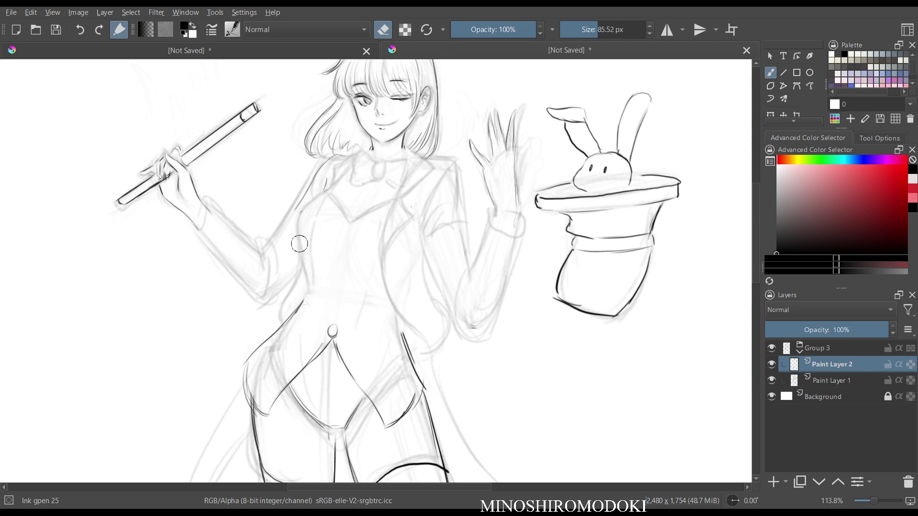
pyautogui.press('m')
pyautogui.press('m')
# - Switch from erasing to drawing with the Ink gpen 25 brush at 15 px for the neck area
pyautogui.scroll(3, 404, 229)
pyautogui.moveTo(410, 137); pyautogui.dragTo(379, 262)
pyautogui.rightClick(376, 239)
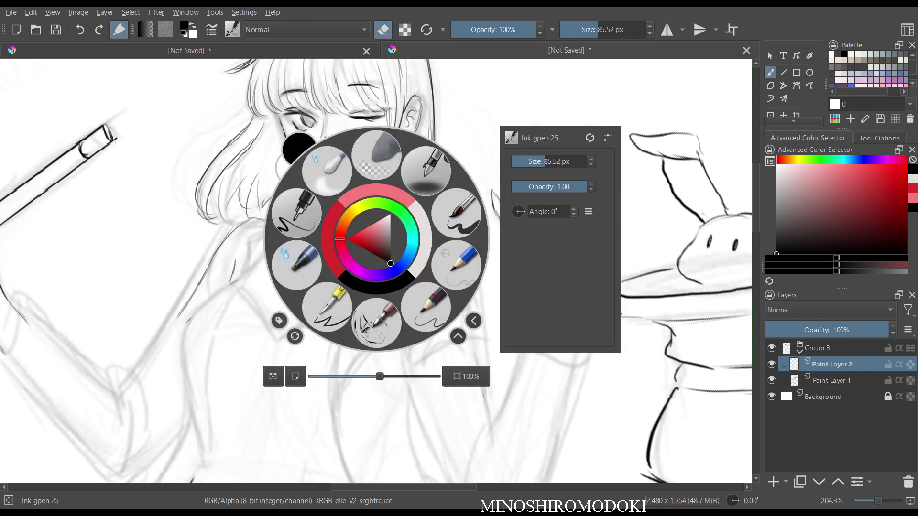
pyautogui.click(297, 208)
pyautogui.press('e')
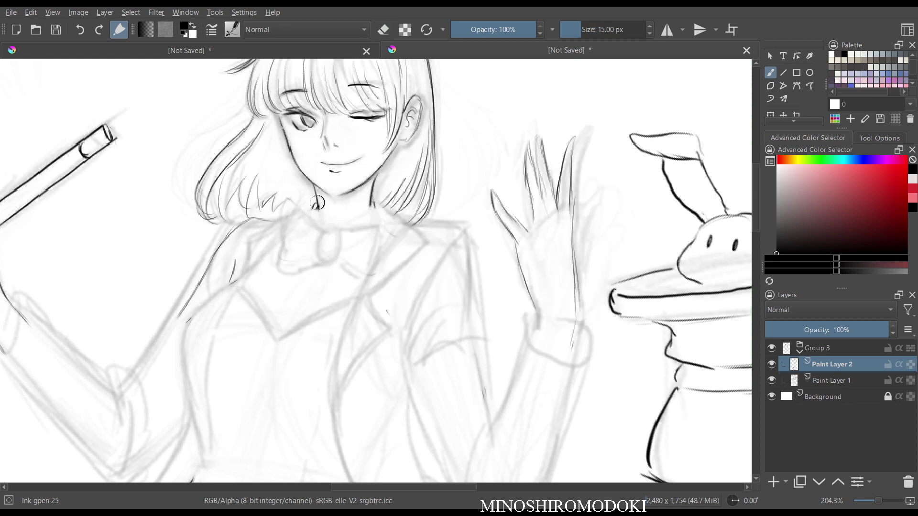
pyautogui.moveTo(286, 211)
pyautogui.mouseDown()
pyautogui.moveTo(285, 263)
pyautogui.moveTo(313, 271)
pyautogui.mouseUp()
pyautogui.hotkey('ctrl', 'z')
pyautogui.hotkey('ctrl', 'z')
pyautogui.hotkey('ctrl', 'z')
pyautogui.hotkey('ctrl', 'z')
# - Reduce the brush to 10 px and ink the bow tie with its centre knot and the collar band around the neck
pyautogui.press('[')
pyautogui.press('[')
pyautogui.press('[')
pyautogui.moveTo(284, 210)
pyautogui.mouseDown()
pyautogui.moveTo(285, 230)
pyautogui.moveTo(326, 225)
pyautogui.moveTo(330, 259)
pyautogui.mouseUp()
pyautogui.moveTo(341, 228); pyautogui.dragTo(376, 214)
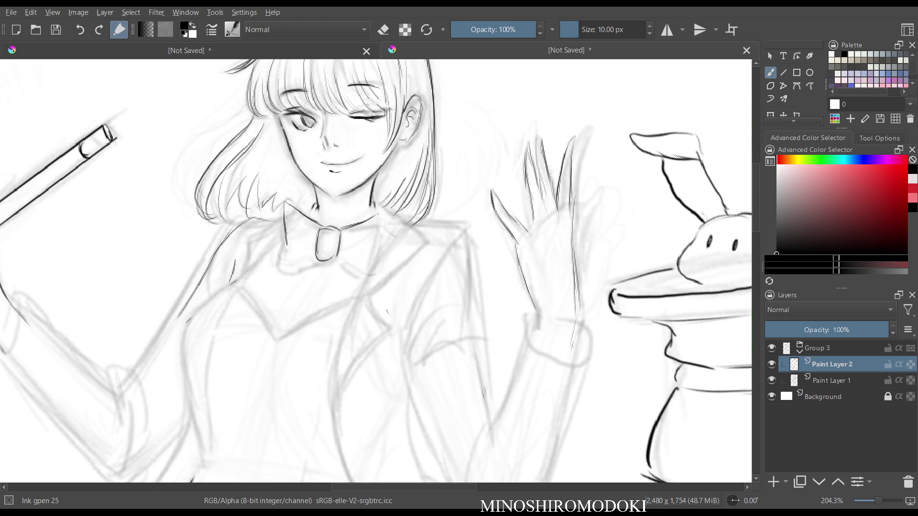
pyautogui.moveTo(341, 260); pyautogui.dragTo(365, 274)
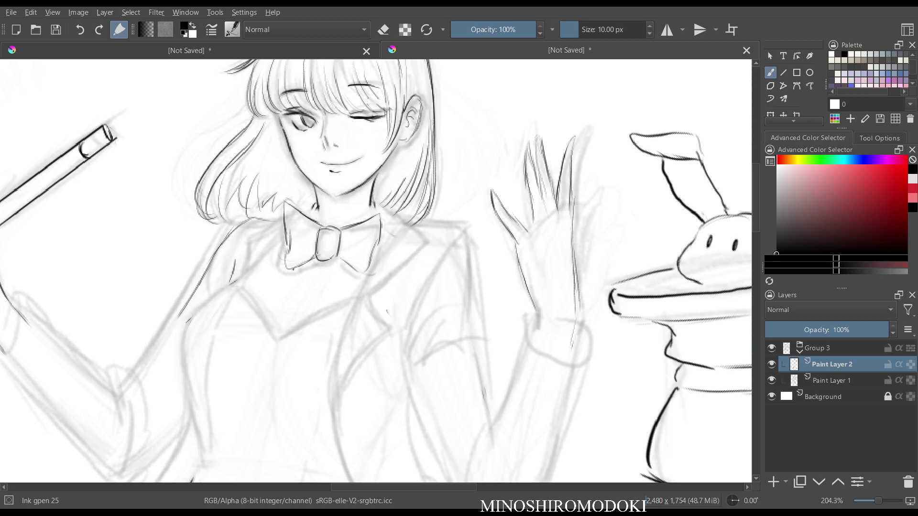
pyautogui.moveTo(286, 246); pyautogui.dragTo(369, 273)
pyautogui.moveTo(314, 198); pyautogui.dragTo(318, 224)
pyautogui.moveTo(371, 207); pyautogui.dragTo(334, 228)
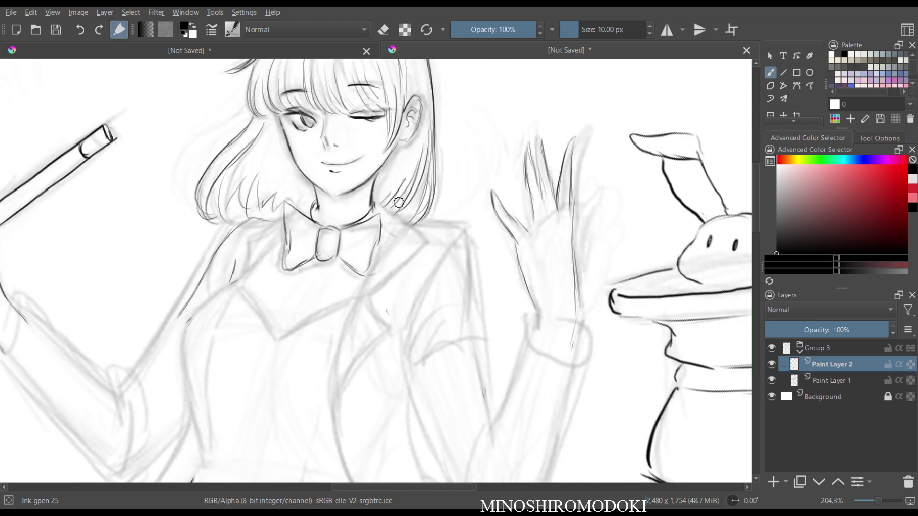
pyautogui.press('m')
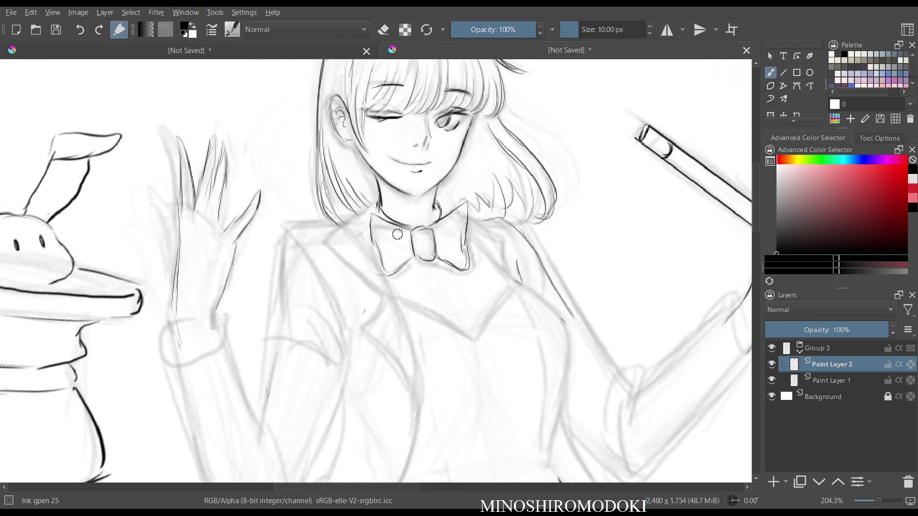
pyautogui.press('m')
# - Ink the notched jacket lapel on the waving arm's side, from the collar to the chest
pyautogui.moveTo(398, 231)
pyautogui.keyDown('ctrl'); pyautogui.mouseDown()
pyautogui.moveTo(401, 254)
pyautogui.moveTo(395, 206)
pyautogui.mouseUp(); pyautogui.keyUp('ctrl')
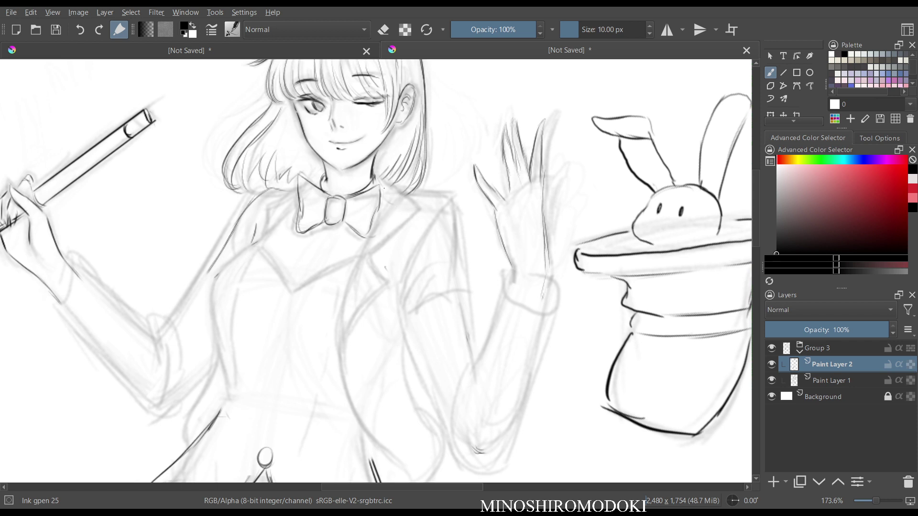
pyautogui.press('m')
pyautogui.press('m')
pyautogui.moveTo(398, 187)
pyautogui.mouseDown()
pyautogui.moveTo(423, 213)
pyautogui.moveTo(364, 251)
pyautogui.moveTo(388, 283)
pyautogui.moveTo(344, 332)
pyautogui.mouseUp()
pyautogui.moveTo(366, 242); pyautogui.dragTo(340, 350)
pyautogui.press('m')
pyautogui.press('m')
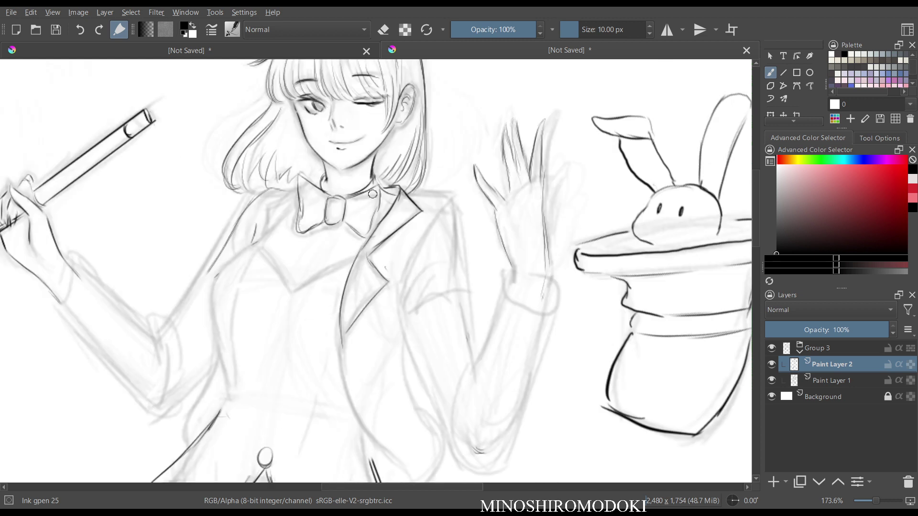
# - Ink the lapel on the wand arm's side and the torso outline from the chest to the waist
pyautogui.moveTo(295, 186)
pyautogui.mouseDown()
pyautogui.moveTo(265, 209)
pyautogui.moveTo(264, 228)
pyautogui.moveTo(216, 289)
pyautogui.moveTo(225, 412)
pyautogui.mouseUp()
pyautogui.press('m')
pyautogui.press('m')
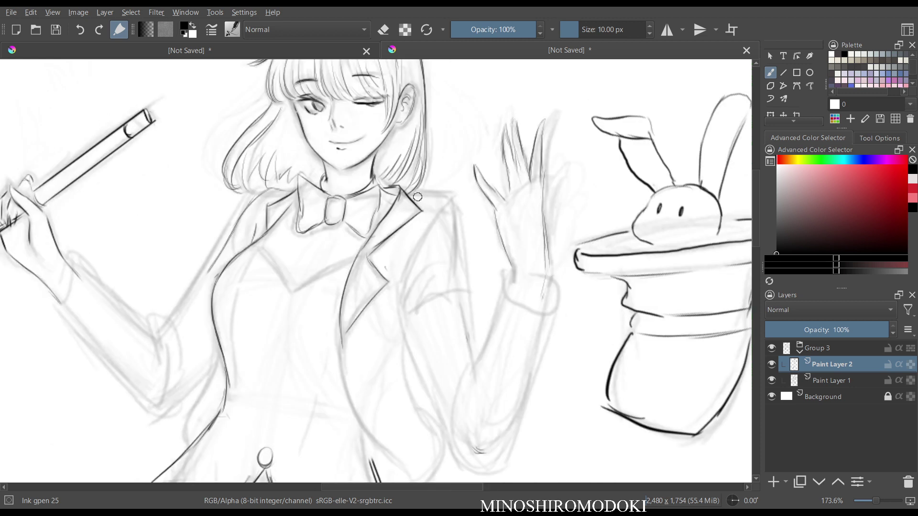
# - Ink the jacket's shoulder line, armhole and outer upper sleeve on the waving arm
pyautogui.moveTo(399, 188)
pyautogui.mouseDown()
pyautogui.moveTo(460, 194)
pyautogui.moveTo(408, 269)
pyautogui.mouseUp()
pyautogui.moveTo(458, 208); pyautogui.dragTo(463, 290)
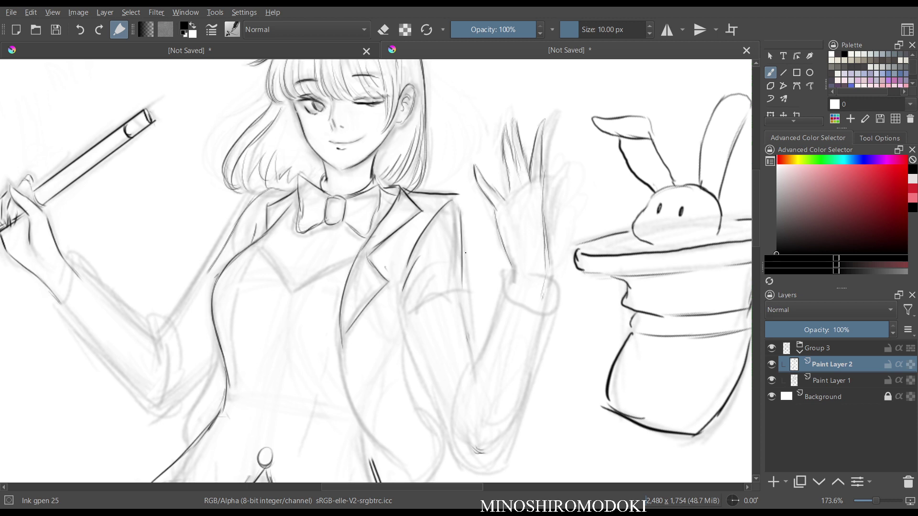
pyautogui.moveTo(464, 254); pyautogui.dragTo(469, 336)
pyautogui.press('m')
pyautogui.press('m')
# - Ink the jacket's curved front edge from the lapel to its lower tip and the outer side below the armpit
pyautogui.scroll(-3, 375, 271)
pyautogui.moveTo(310, 219); pyautogui.dragTo(314, 281)
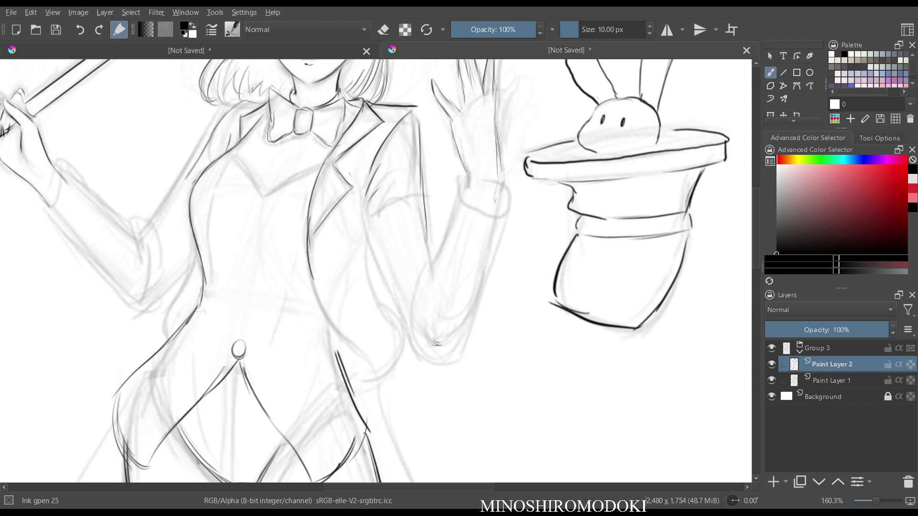
pyautogui.moveTo(309, 242)
pyautogui.mouseDown()
pyautogui.moveTo(335, 329)
pyautogui.moveTo(382, 382)
pyautogui.mouseUp()
pyautogui.moveTo(368, 233)
pyautogui.mouseDown()
pyautogui.moveTo(376, 297)
pyautogui.moveTo(390, 314)
pyautogui.moveTo(372, 385)
pyautogui.mouseUp()
pyautogui.press('m')
pyautogui.press('m')
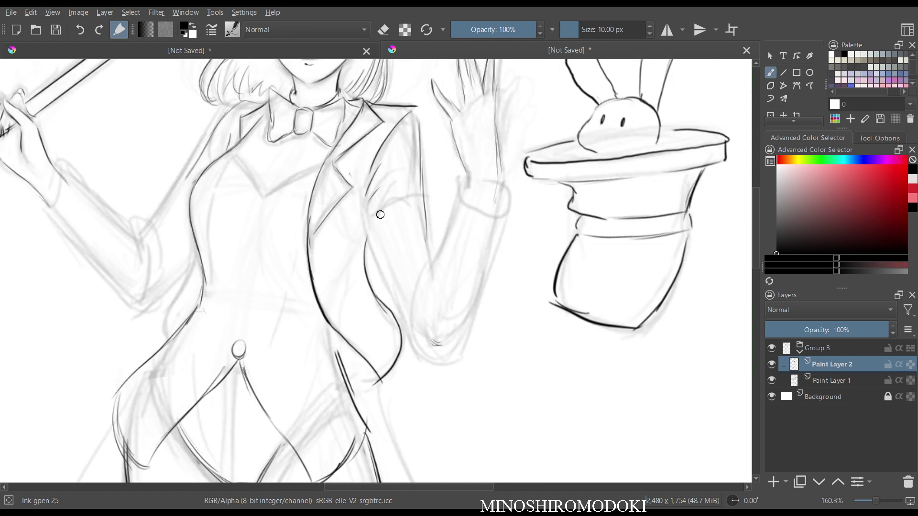
# - Rework the armpit area with sleeve folds and ink the underside of the waving arm's upper sleeve to the elbow
pyautogui.moveTo(365, 215); pyautogui.dragTo(385, 188)
pyautogui.press('e')
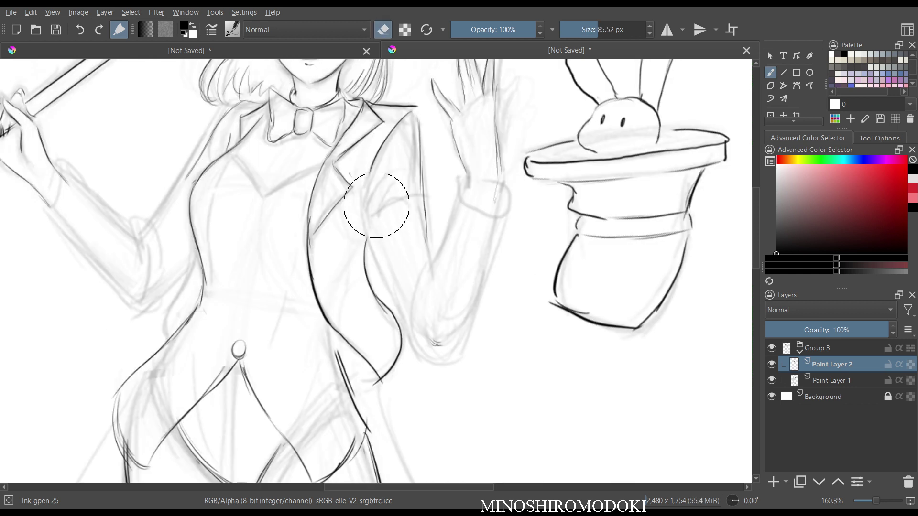
pyautogui.press('e')
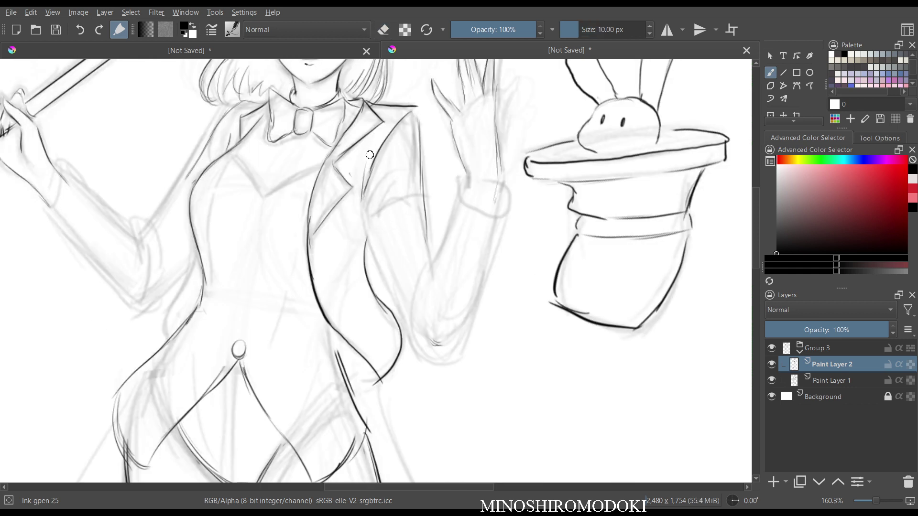
pyautogui.moveTo(369, 155); pyautogui.dragTo(374, 143)
pyautogui.moveTo(363, 187)
pyautogui.mouseDown()
pyautogui.moveTo(372, 153)
pyautogui.moveTo(390, 169)
pyautogui.mouseUp()
pyautogui.moveTo(366, 229); pyautogui.dragTo(420, 373)
# - Erase the rough elbow crease on the waving arm and redraw it with the inner forearm line
pyautogui.moveTo(424, 211)
pyautogui.mouseDown()
pyautogui.moveTo(432, 254)
pyautogui.moveTo(411, 278)
pyautogui.moveTo(436, 261)
pyautogui.moveTo(411, 286)
pyautogui.mouseUp()
pyautogui.press('e')
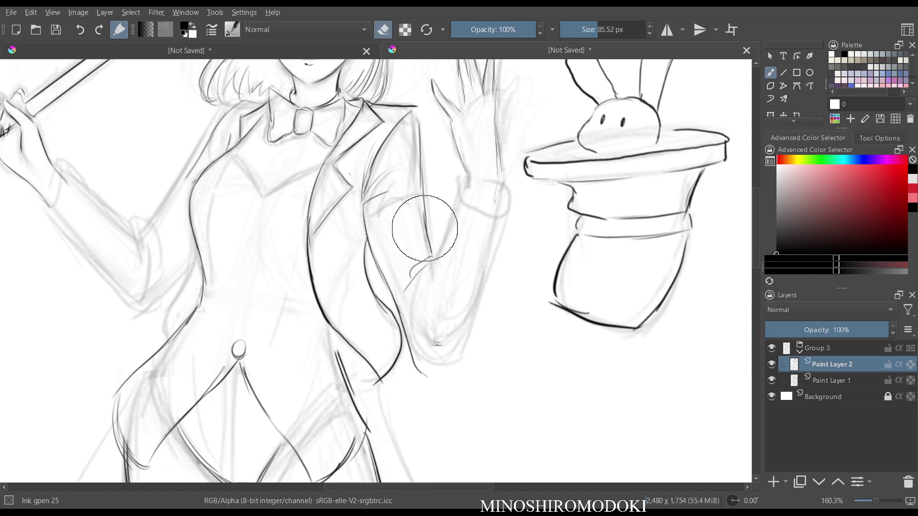
pyautogui.moveTo(423, 222)
pyautogui.mouseDown()
pyautogui.moveTo(422, 255)
pyautogui.moveTo(415, 274)
pyautogui.mouseUp()
pyautogui.press('e')
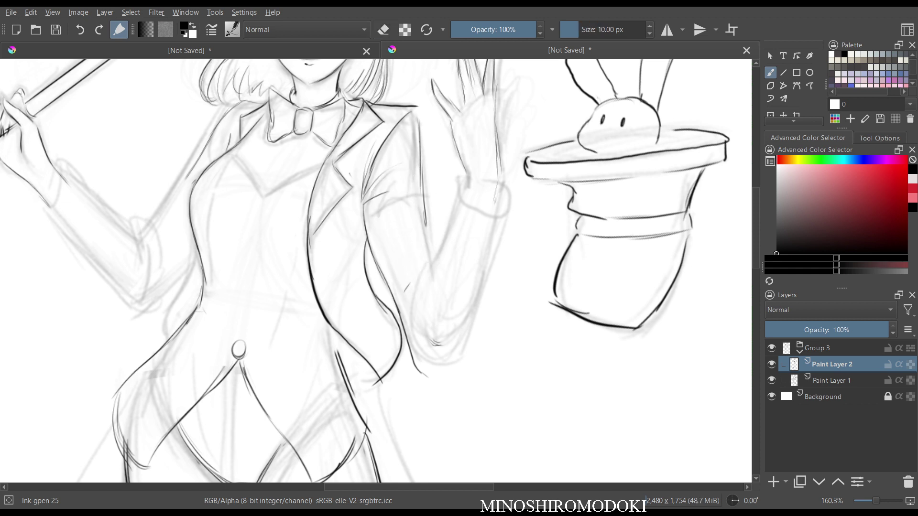
pyautogui.moveTo(423, 201)
pyautogui.mouseDown()
pyautogui.moveTo(433, 259)
pyautogui.moveTo(413, 271)
pyautogui.mouseUp()
pyautogui.moveTo(459, 196); pyautogui.dragTo(420, 302)
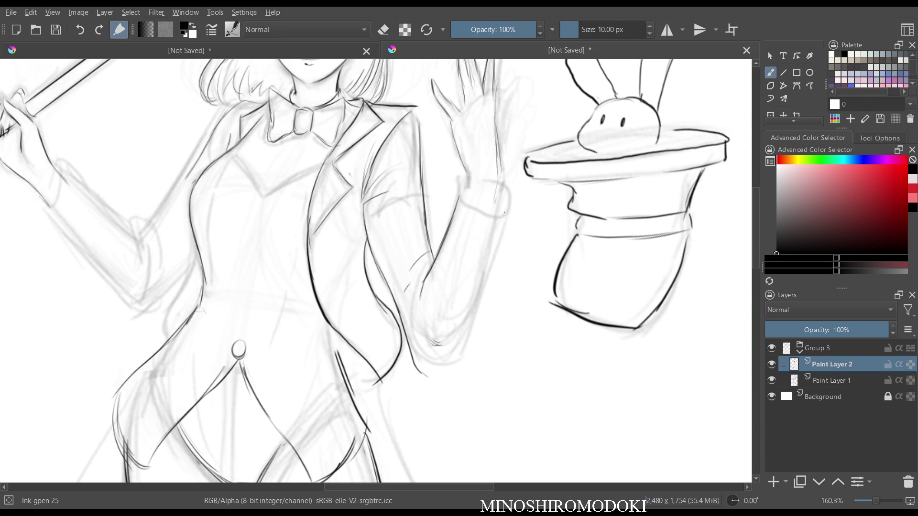
# - Ink the outer forearm down to the elbow, the glove's hem and a rounded sleeve cuff on the waving arm
pyautogui.moveTo(503, 214); pyautogui.dragTo(482, 282)
pyautogui.moveTo(497, 239)
pyautogui.mouseDown()
pyautogui.moveTo(466, 340)
pyautogui.moveTo(424, 367)
pyautogui.moveTo(456, 365)
pyautogui.mouseUp()
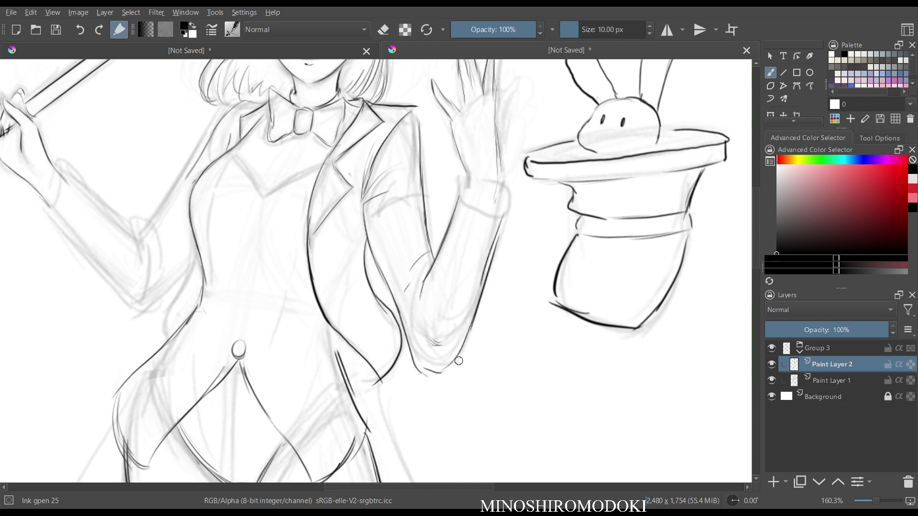
pyautogui.moveTo(460, 179)
pyautogui.mouseDown()
pyautogui.moveTo(478, 209)
pyautogui.moveTo(506, 208)
pyautogui.moveTo(501, 185)
pyautogui.moveTo(479, 171)
pyautogui.moveTo(503, 171)
pyautogui.mouseUp()
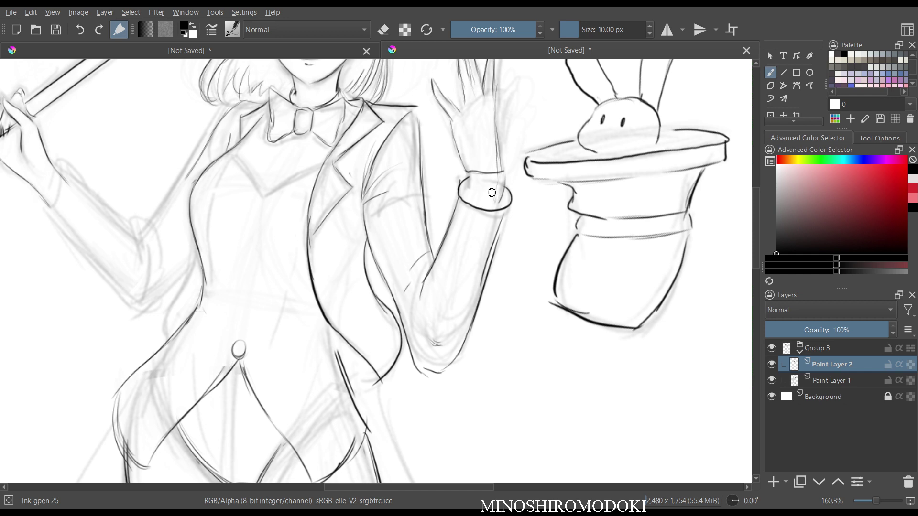
pyautogui.press('m')
pyautogui.press('m')
pyautogui.press('m')
pyautogui.press('m')
# - Erase the rounded sleeve cuff below the glove's hem on the waving arm
pyautogui.press('e')
pyautogui.moveTo(470, 195); pyautogui.dragTo(505, 211)
pyautogui.press('m')
pyautogui.press('m')
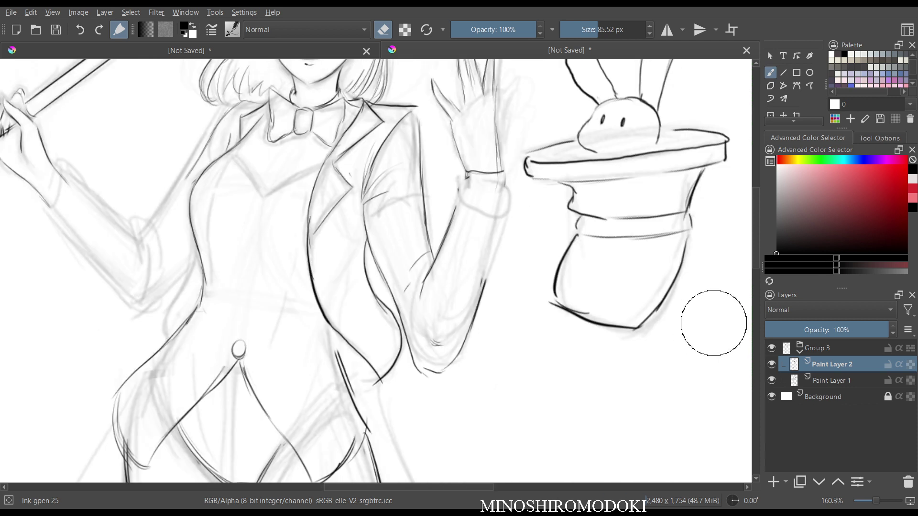
# - Lower the opacity of Paint Layer 1 to make the rough sketch fainter
pyautogui.click(832, 380)
pyautogui.moveTo(808, 330); pyautogui.dragTo(792, 330)
pyautogui.press('m')
pyautogui.press('m')
# - Erase the outer end of the jacket's shoulder line above the waving arm and make Paint Layer 2 active
pyautogui.moveTo(519, 167); pyautogui.dragTo(478, 148)
pyautogui.moveTo(432, 125)
pyautogui.mouseDown()
pyautogui.moveTo(405, 242)
pyautogui.moveTo(420, 245)
pyautogui.moveTo(396, 240)
pyautogui.moveTo(412, 238)
pyautogui.moveTo(397, 229)
pyautogui.mouseUp()
pyautogui.press('m')
pyautogui.press('m')
pyautogui.press('pageup')
pyautogui.press('m')
pyautogui.press('m')
# - Lasso the lapel and jacket front edge on the waving arm's side and move them slightly inward over the chest
pyautogui.scroll(2, 431, 240)
pyautogui.press('l')
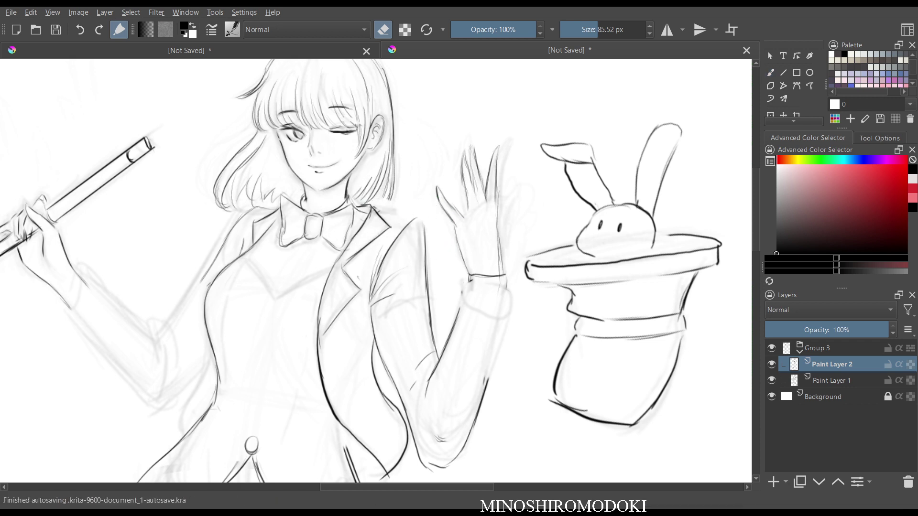
pyautogui.moveTo(375, 195); pyautogui.dragTo(394, 225)
pyautogui.moveTo(363, 276)
pyautogui.mouseDown()
pyautogui.moveTo(343, 349)
pyautogui.moveTo(357, 404)
pyautogui.moveTo(392, 468)
pyautogui.moveTo(356, 457)
pyautogui.moveTo(307, 361)
pyautogui.mouseUp()
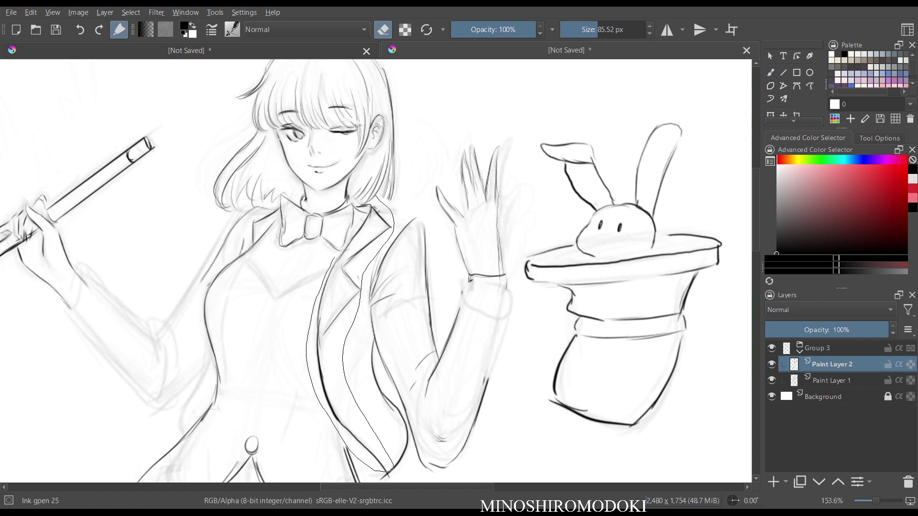
pyautogui.moveTo(354, 219); pyautogui.dragTo(368, 201)
pyautogui.hotkey('ctrl', 't')
pyautogui.moveTo(348, 306); pyautogui.dragTo(342, 308)
pyautogui.moveTo(342, 308); pyautogui.dragTo(342, 308)
pyautogui.press('Return')
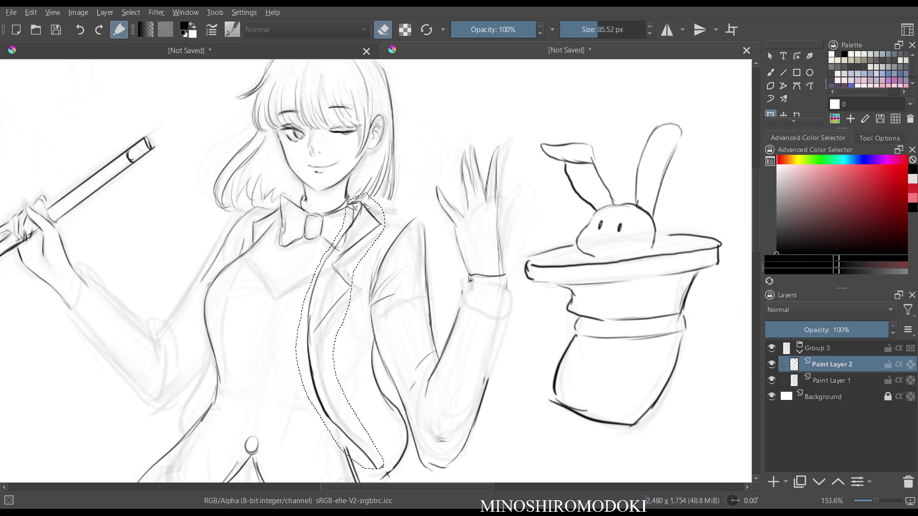
# - Deselect, clean up the moved lapel and redraw the jacket's shoulder line above the waving arm
pyautogui.press('b')
pyautogui.press('e')
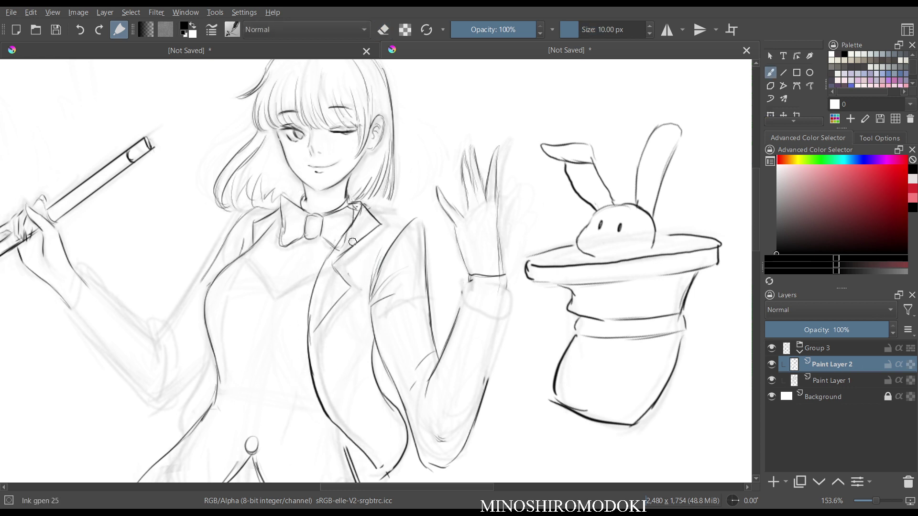
pyautogui.press('e')
pyautogui.moveTo(350, 239)
pyautogui.mouseDown()
pyautogui.moveTo(340, 249)
pyautogui.moveTo(354, 229)
pyautogui.mouseUp()
pyautogui.press('e')
pyautogui.moveTo(382, 178); pyautogui.dragTo(375, 205)
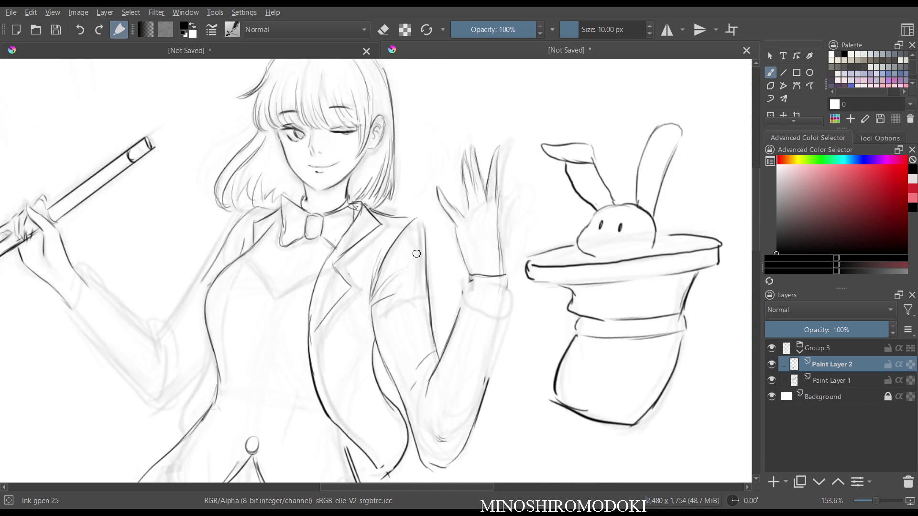
# - Erase the underside of the waving arm's upper sleeve and redraw it from the armpit toward the elbow
pyautogui.press('e')
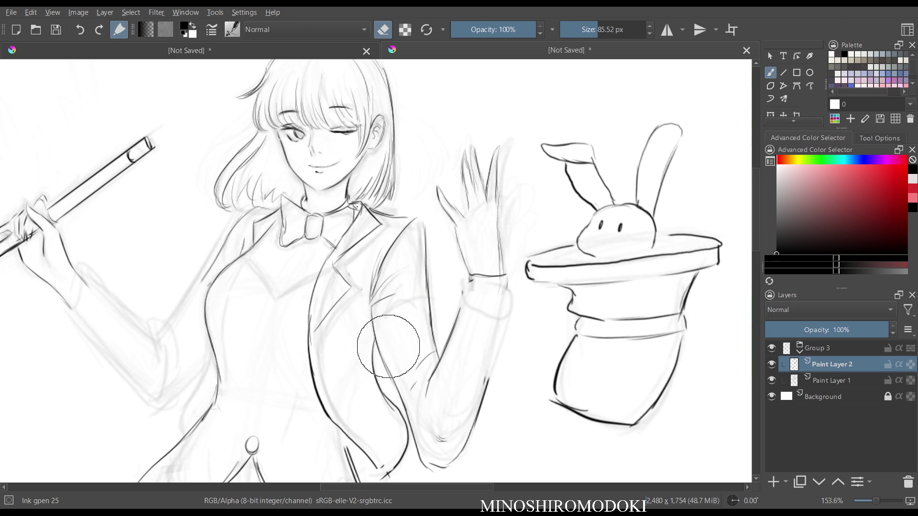
pyautogui.moveTo(381, 307); pyautogui.dragTo(390, 372)
pyautogui.moveTo(374, 301); pyautogui.dragTo(389, 364)
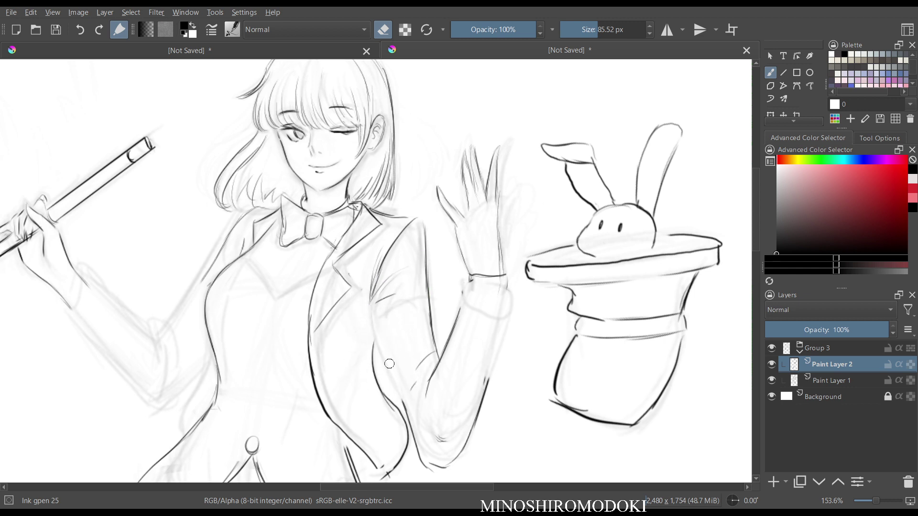
pyautogui.press('e')
pyautogui.moveTo(371, 315); pyautogui.dragTo(406, 419)
pyautogui.press('m')
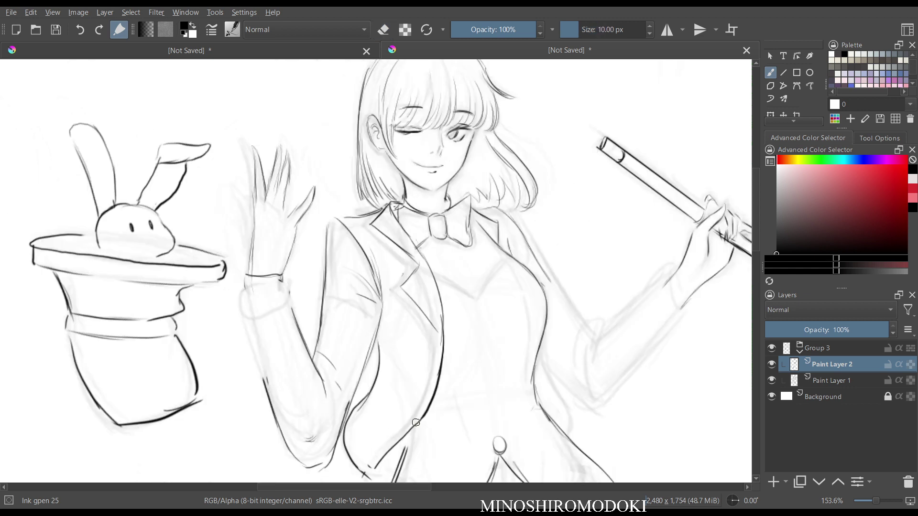
pyautogui.press('m')
# - Ink the glove's wrist edges and an angled sleeve cuff on the waving arm
pyautogui.moveTo(471, 276)
pyautogui.mouseDown()
pyautogui.moveTo(504, 276)
pyautogui.moveTo(492, 304)
pyautogui.moveTo(502, 300)
pyautogui.moveTo(473, 311)
pyautogui.moveTo(493, 323)
pyautogui.moveTo(510, 315)
pyautogui.moveTo(488, 377)
pyautogui.mouseUp()
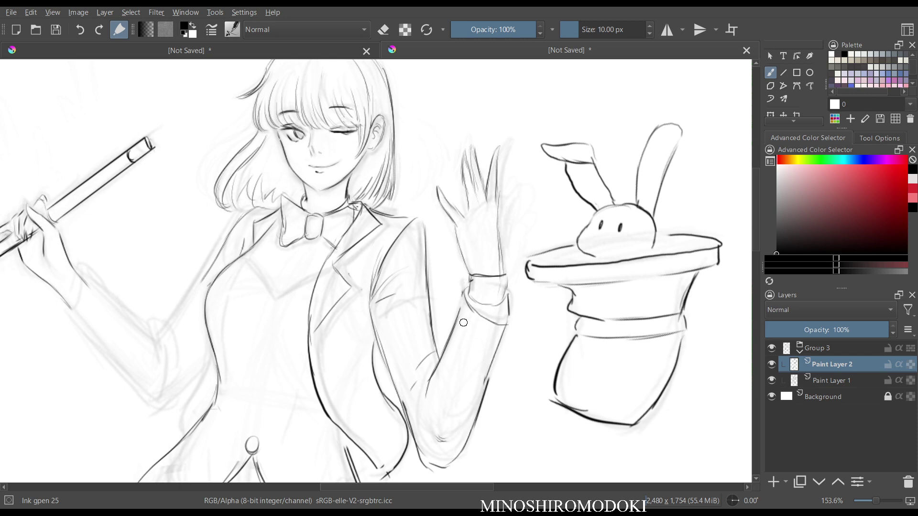
pyautogui.moveTo(459, 319)
pyautogui.mouseDown()
pyautogui.moveTo(466, 295)
pyautogui.moveTo(507, 320)
pyautogui.mouseUp()
pyautogui.press('m')
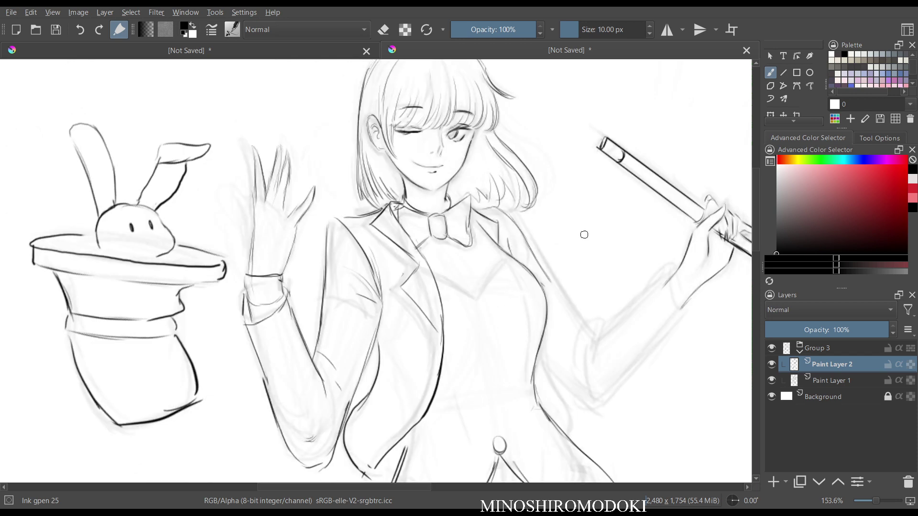
pyautogui.press('m')
pyautogui.scroll(-2, 584, 231)
pyautogui.press('m')
pyautogui.press('m')
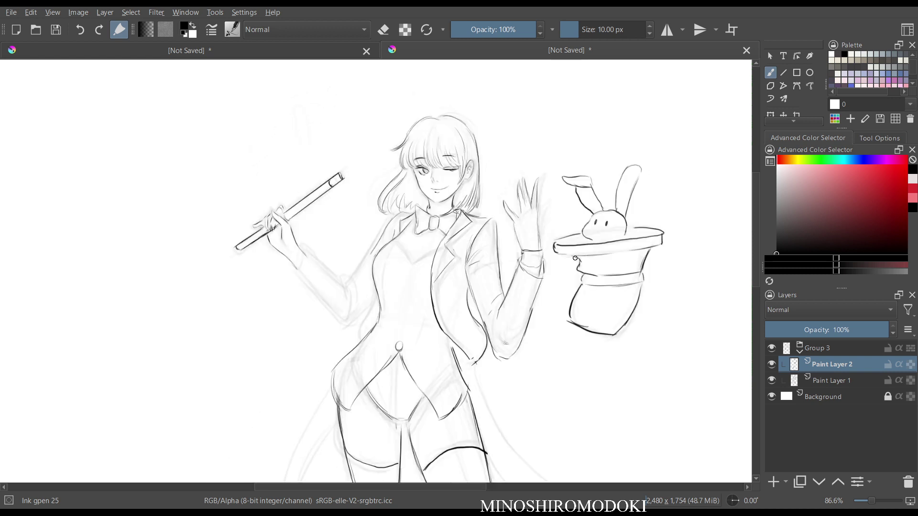
# - Ink the wand arm's upper sleeve from the shoulder to the elbow with the elbow folds
pyautogui.scroll(2, 557, 231)
pyautogui.moveTo(471, 177); pyautogui.dragTo(545, 204)
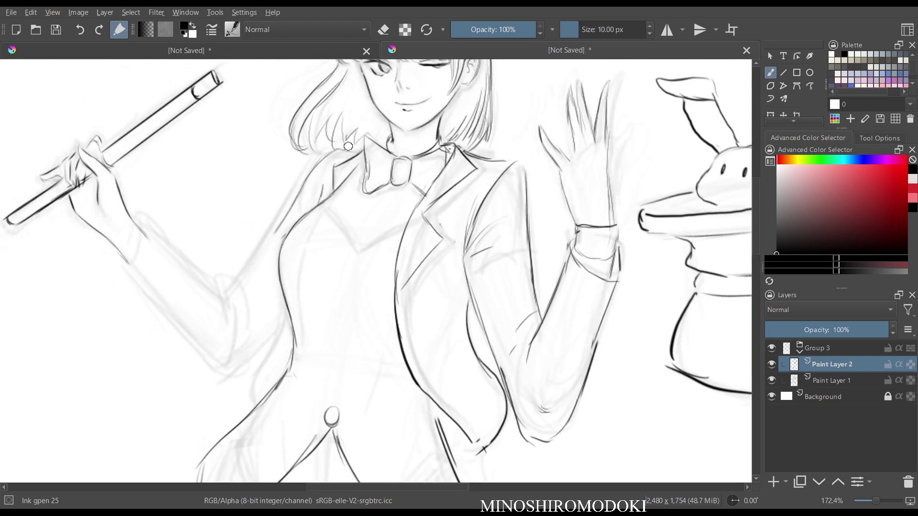
pyautogui.moveTo(337, 149); pyautogui.dragTo(274, 232)
pyautogui.moveTo(293, 200); pyautogui.dragTo(240, 281)
pyautogui.moveTo(262, 245)
pyautogui.mouseDown()
pyautogui.moveTo(236, 285)
pyautogui.moveTo(247, 272)
pyautogui.moveTo(222, 274)
pyautogui.moveTo(239, 325)
pyautogui.mouseUp()
pyautogui.moveTo(225, 284); pyautogui.dragTo(234, 333)
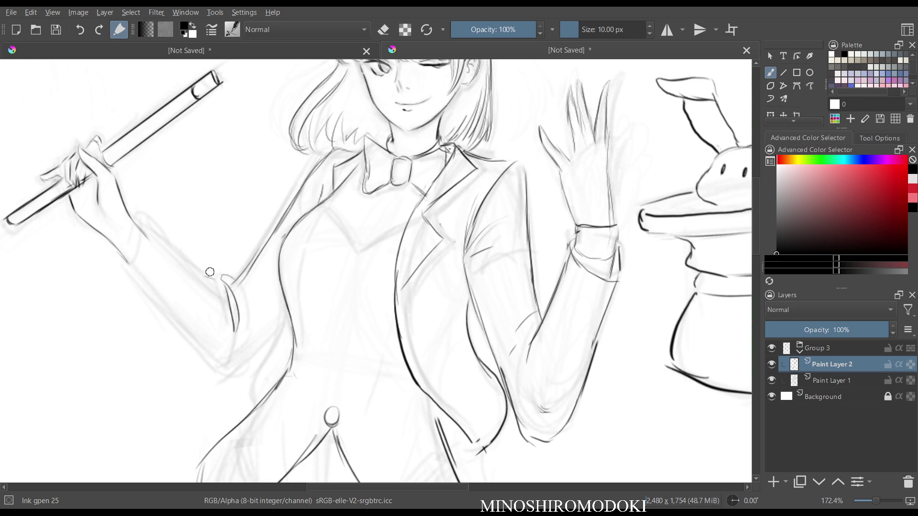
# - Ink the open jacket's edge hanging behind the waist on the wand-arm side
pyautogui.press('m')
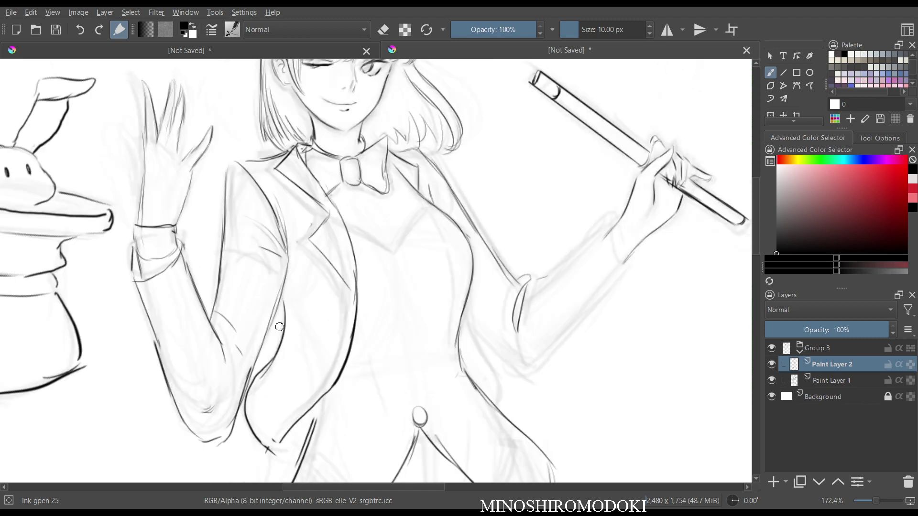
pyautogui.press('m')
pyautogui.moveTo(416, 267); pyautogui.dragTo(410, 200)
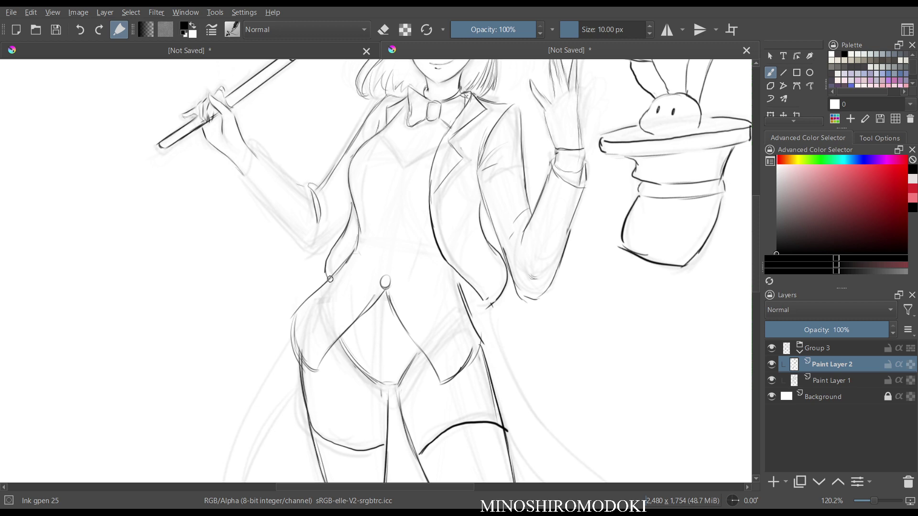
pyautogui.press('m')
pyautogui.press('m')
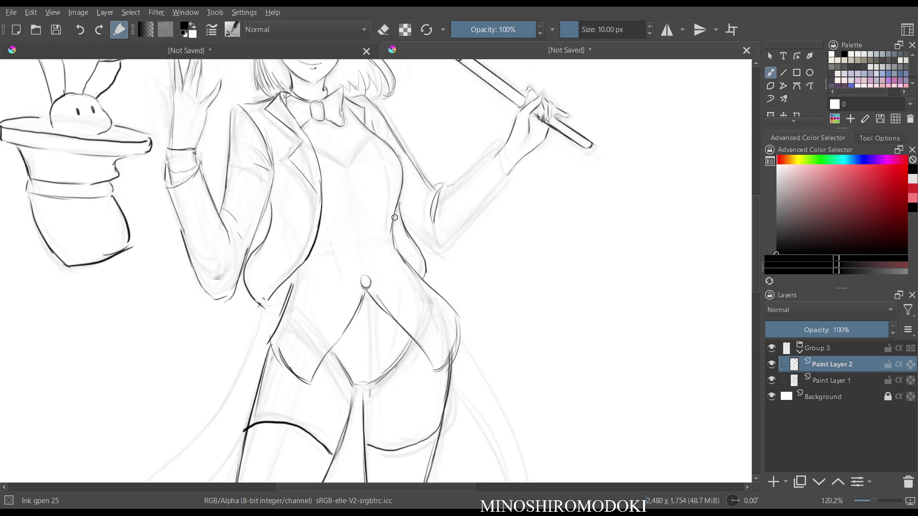
pyautogui.press('m')
pyautogui.scroll(-2, 397, 228)
pyautogui.scroll(3, 375, 220)
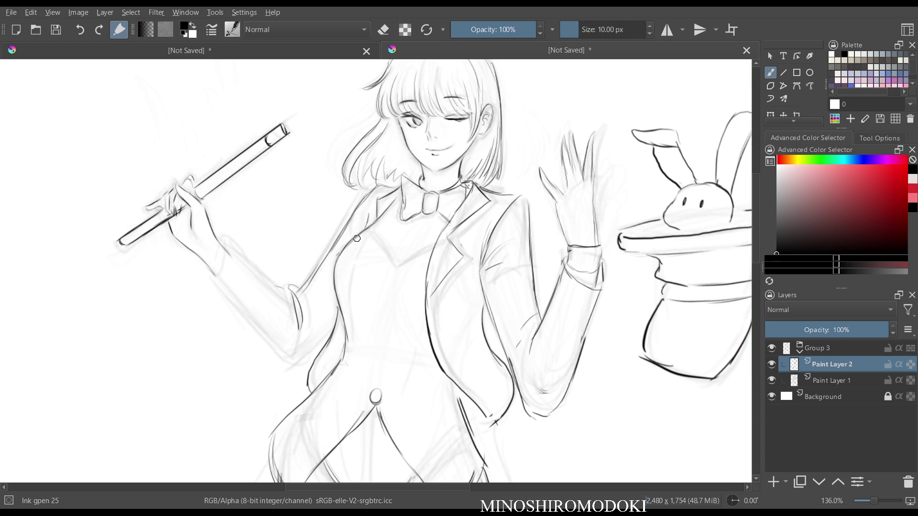
# - Ink the vest's pointed sweetheart neckline and the seam lines running down the torso
pyautogui.moveTo(366, 229); pyautogui.dragTo(388, 249)
pyautogui.press('m')
pyautogui.press('m')
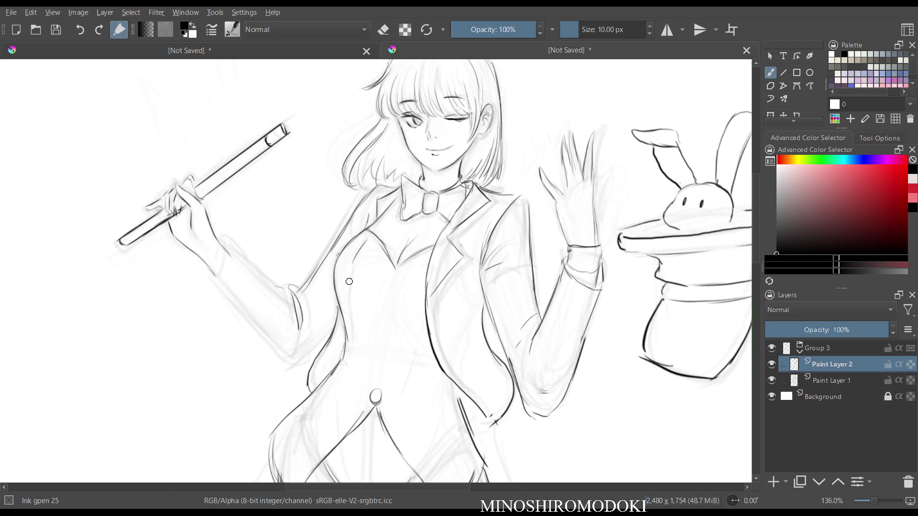
pyautogui.moveTo(351, 278); pyautogui.dragTo(348, 324)
pyautogui.moveTo(424, 295); pyautogui.dragTo(419, 335)
pyautogui.moveTo(376, 391); pyautogui.dragTo(380, 405)
pyautogui.press('m')
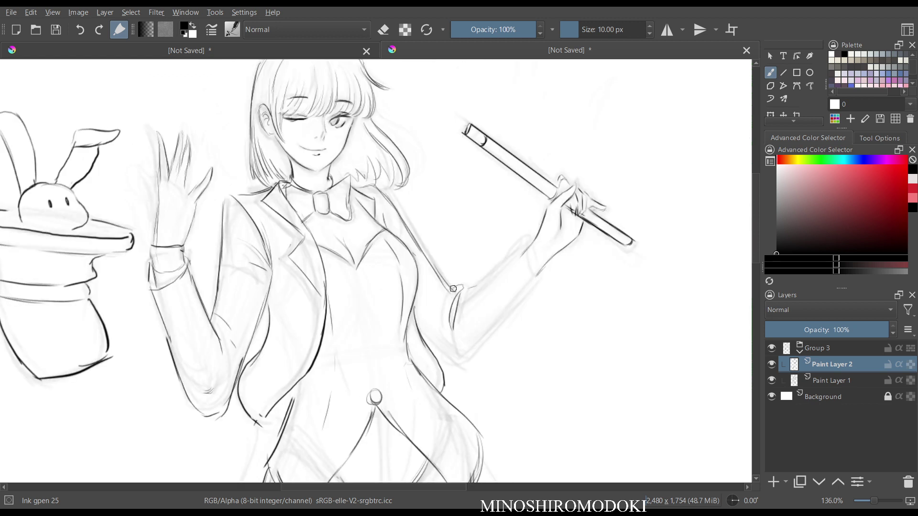
pyautogui.press('m')
# - Ink the wand arm's forearm sleeve down to the elbow, including its cuff and the glove's wrist edge
pyautogui.moveTo(224, 245); pyautogui.dragTo(212, 282)
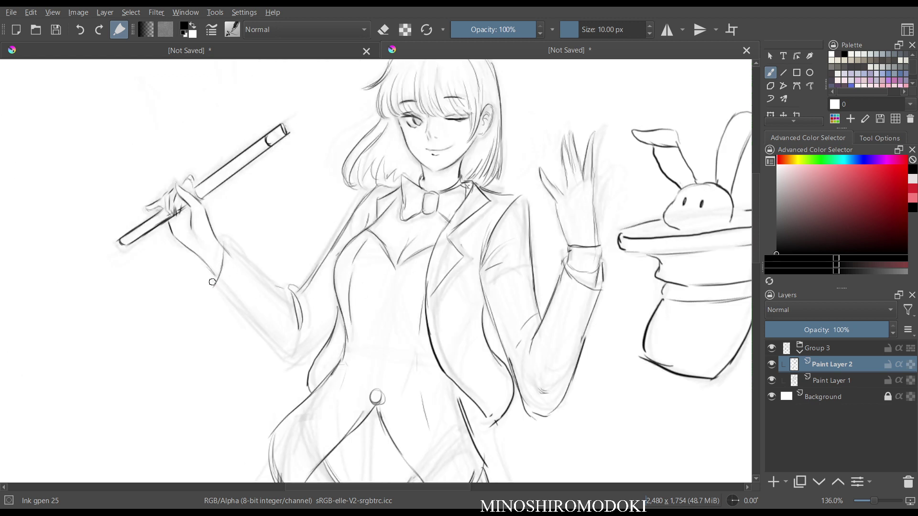
pyautogui.moveTo(222, 243); pyautogui.dragTo(272, 288)
pyautogui.moveTo(216, 293)
pyautogui.mouseDown()
pyautogui.moveTo(273, 348)
pyautogui.moveTo(304, 359)
pyautogui.mouseUp()
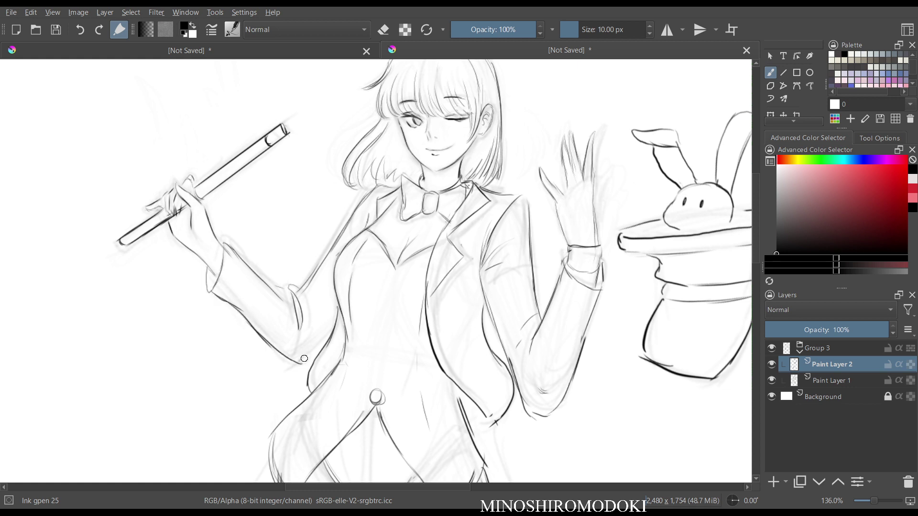
pyautogui.moveTo(331, 324); pyautogui.dragTo(299, 357)
pyautogui.press('m')
pyautogui.press('m')
pyautogui.moveTo(221, 249); pyautogui.dragTo(215, 271)
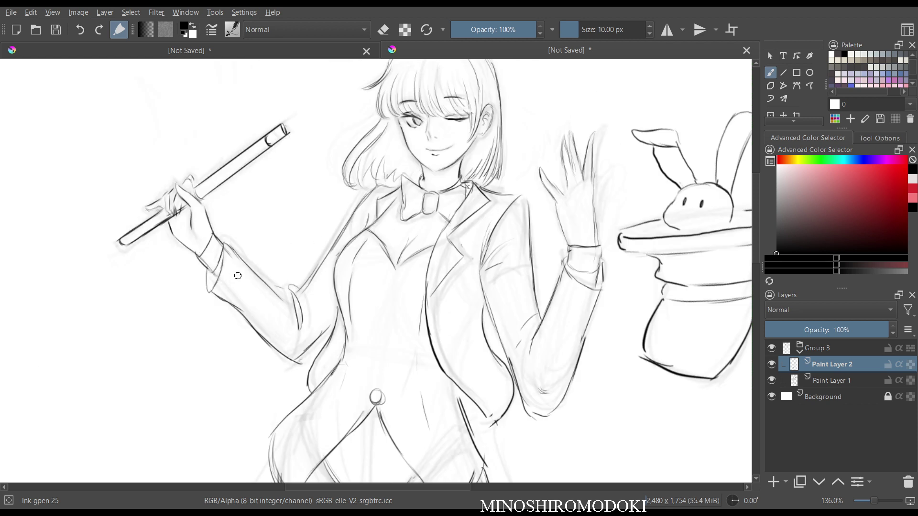
pyautogui.press('m')
pyautogui.press('m')
# - Hide the sketch layer Paint Layer 1 and examine the bare line art in normal and mirrored views
pyautogui.press('-')
pyautogui.press('-')
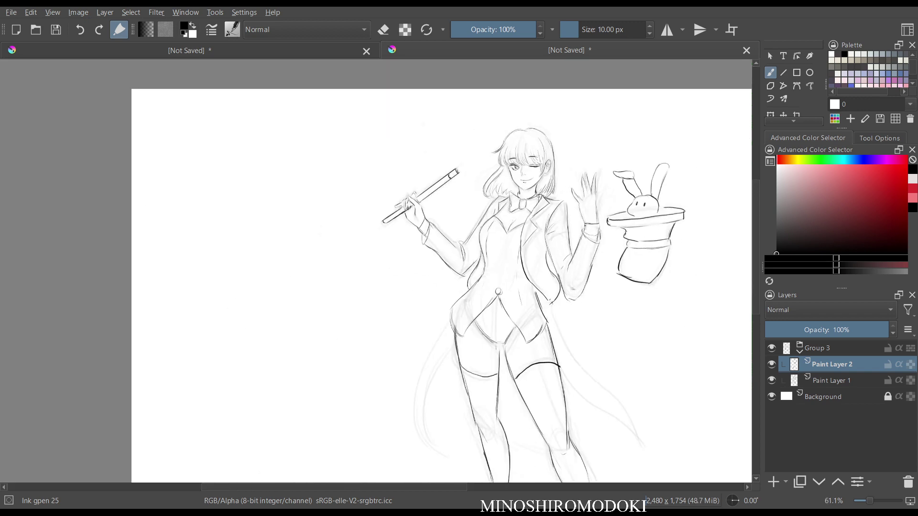
pyautogui.click(837, 381)
pyautogui.click(837, 364)
pyautogui.click(771, 380)
pyautogui.press('m')
pyautogui.press('m')
pyautogui.scroll(2, 508, 356)
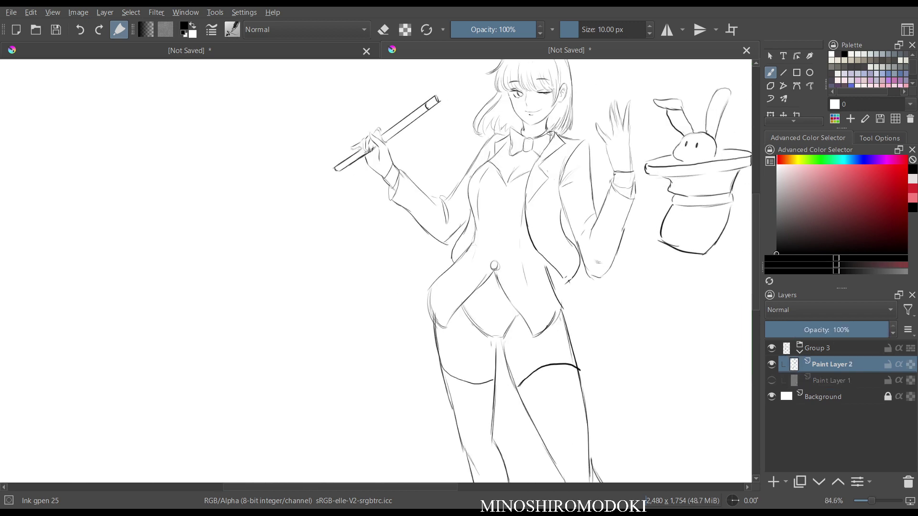
pyautogui.press('m')
pyautogui.press('m')
pyautogui.press('-')
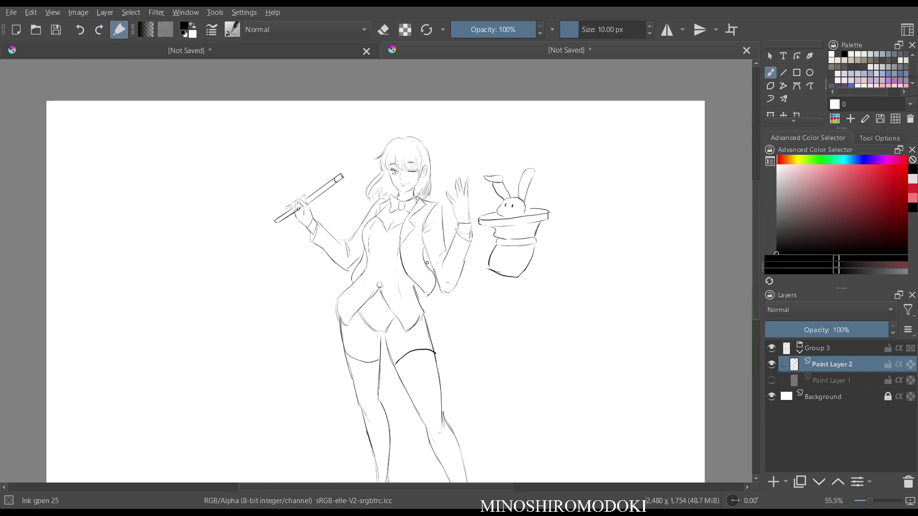
pyautogui.press('m')
pyautogui.press('m')
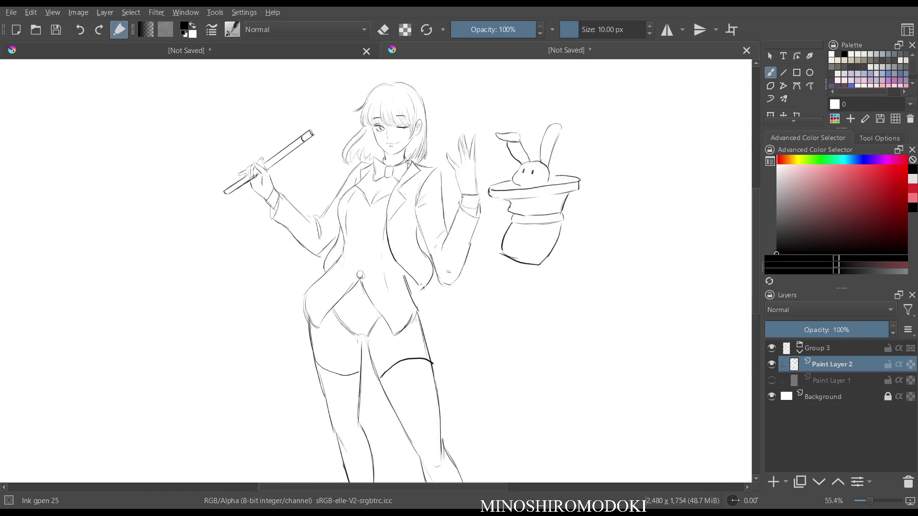
pyautogui.press('m')
pyautogui.press('+')
pyautogui.press('m')
pyautogui.scroll(1, 456, 235)
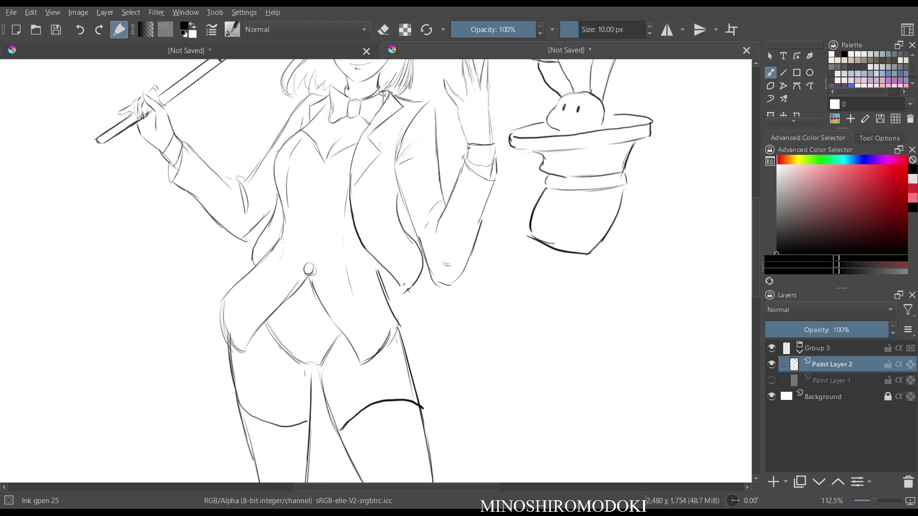
# - Clean up the line at the waving arm's shoulder and ink the lapel edge near the wand-side shoulder
pyautogui.moveTo(430, 170); pyautogui.dragTo(421, 287)
pyautogui.press('e')
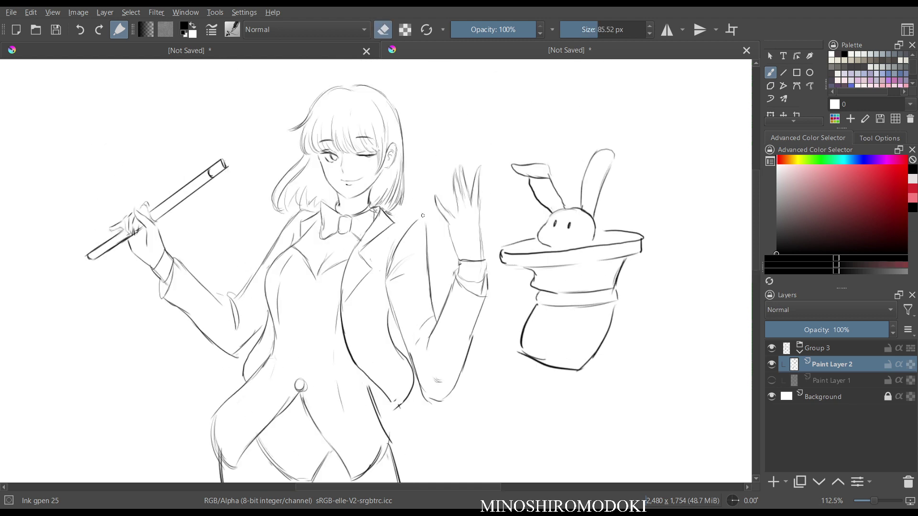
pyautogui.press('e')
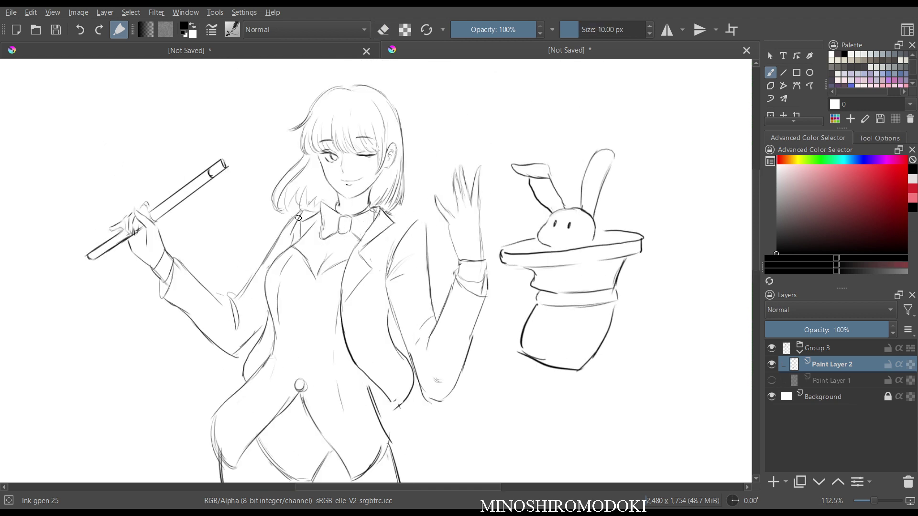
pyautogui.moveTo(299, 218); pyautogui.dragTo(291, 241)
pyautogui.press('m')
pyautogui.press('m')
pyautogui.scroll(-5, 436, 215)
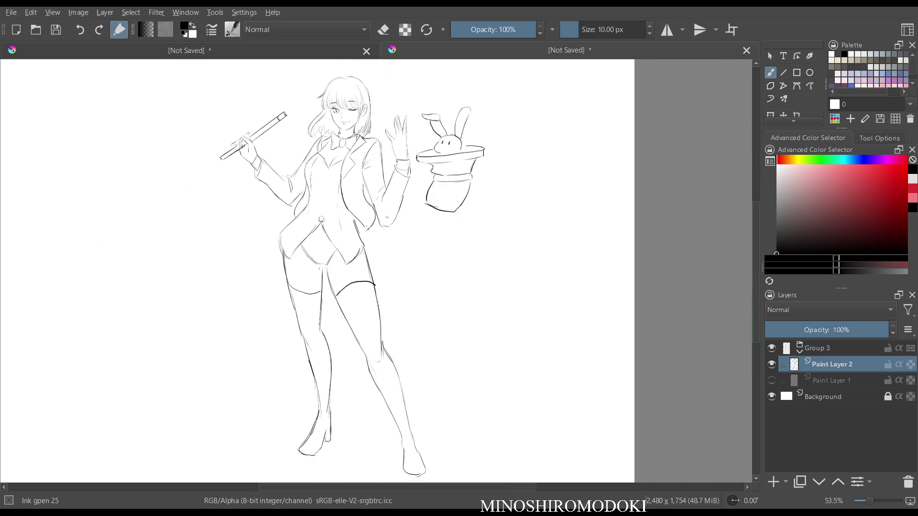
# - Show the sketch layer, ink the two long coattails curving out behind the legs, and hide the sketch again
pyautogui.click(772, 381)
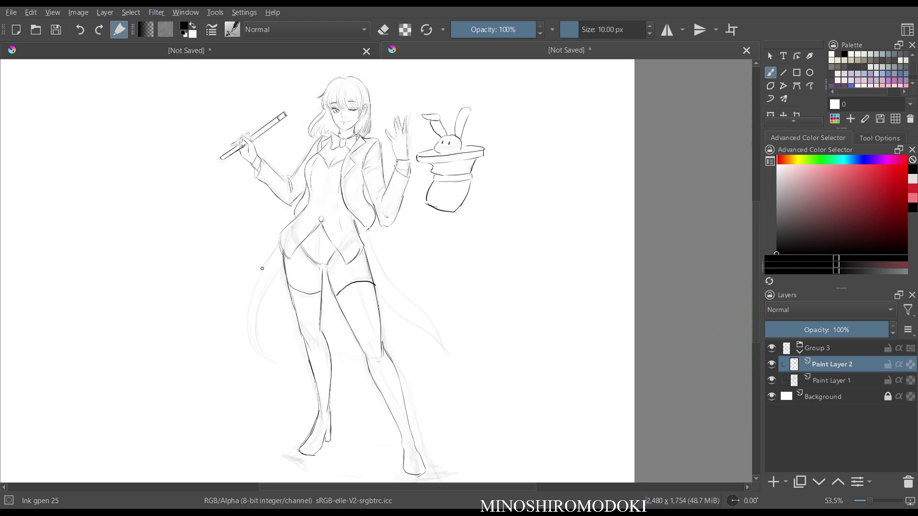
pyautogui.moveTo(280, 242)
pyautogui.mouseDown()
pyautogui.moveTo(255, 285)
pyautogui.moveTo(250, 340)
pyautogui.mouseUp()
pyautogui.moveTo(265, 298); pyautogui.dragTo(257, 358)
pyautogui.moveTo(368, 236); pyautogui.dragTo(425, 314)
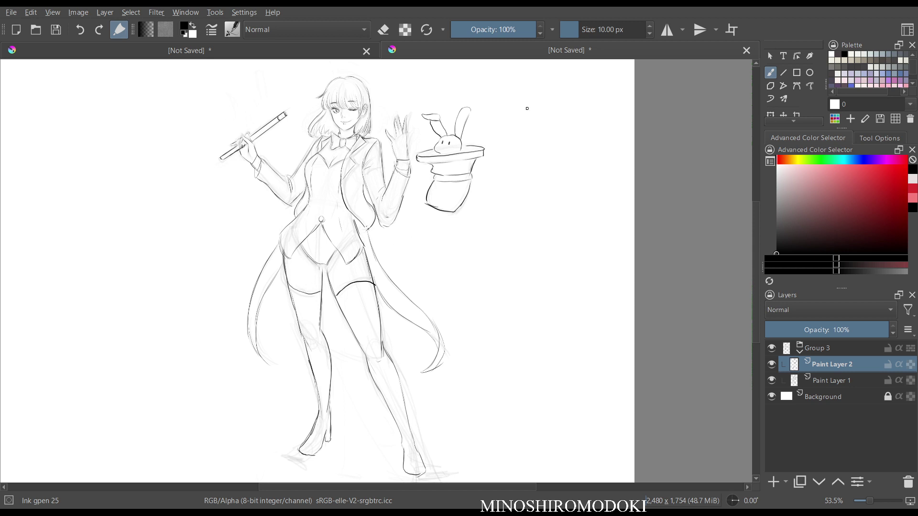
pyautogui.click(772, 380)
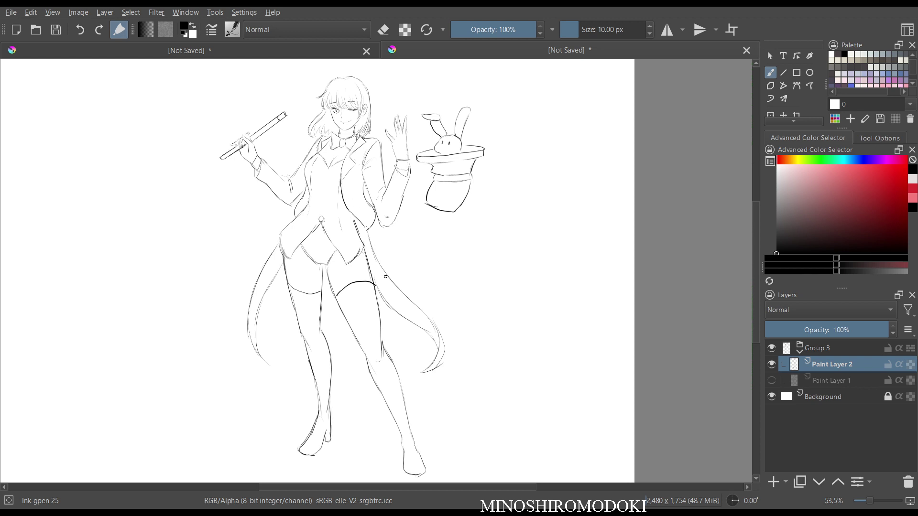
pyautogui.press('m')
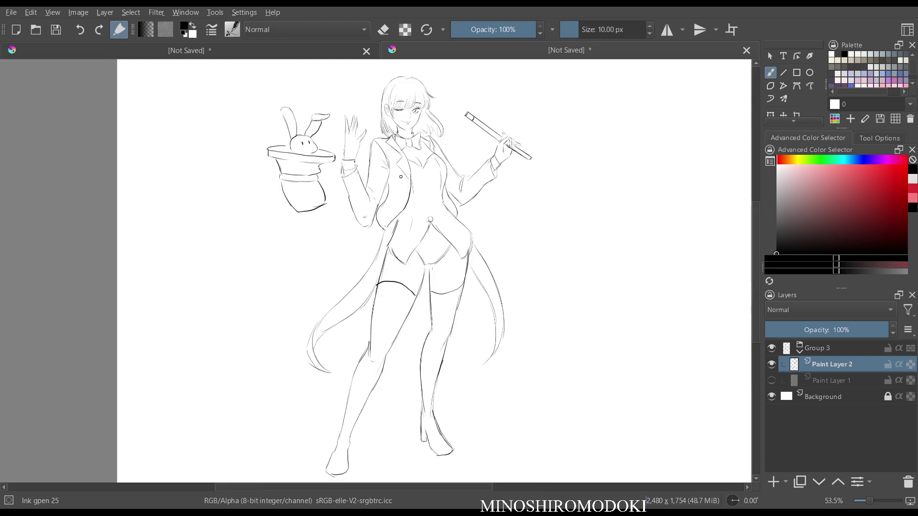
pyautogui.press('m')
# - Erase the vest's pointed lower front edges and the round button at the waist
pyautogui.scroll(4, 377, 258)
pyautogui.moveTo(262, 168); pyautogui.dragTo(282, 268)
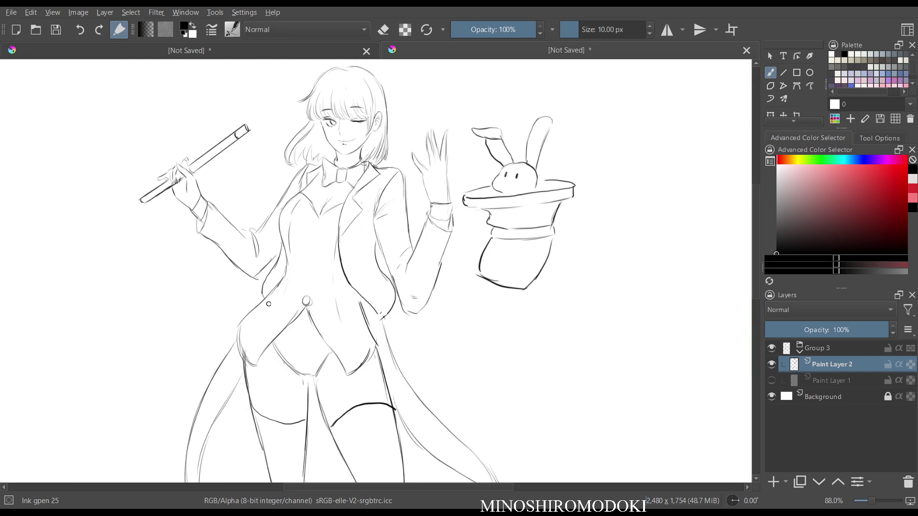
pyautogui.press('e')
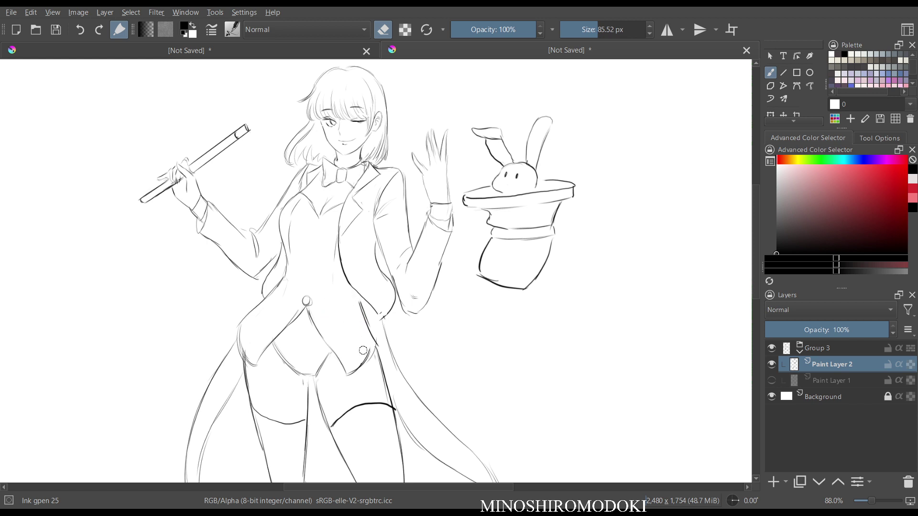
pyautogui.moveTo(350, 372)
pyautogui.mouseDown()
pyautogui.moveTo(312, 315)
pyautogui.moveTo(253, 357)
pyautogui.mouseUp()
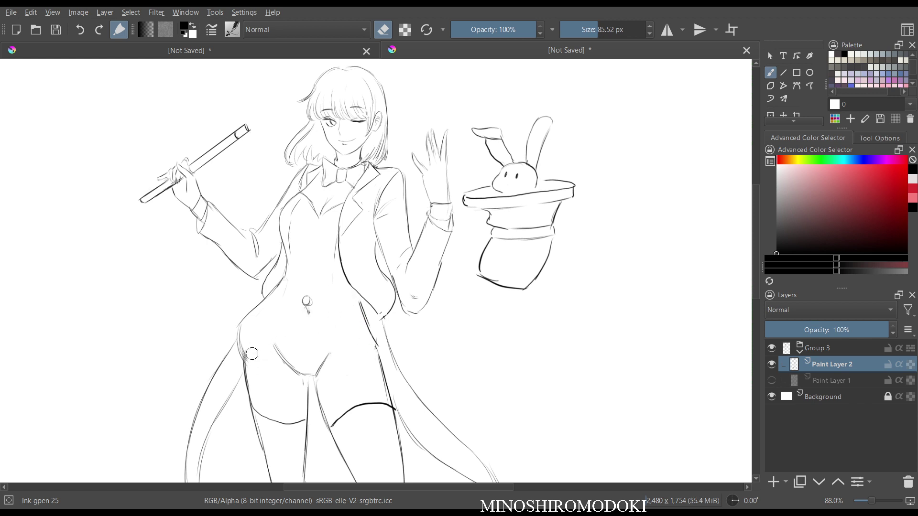
pyautogui.moveTo(311, 318); pyautogui.dragTo(308, 292)
# - Show the sketch, erase the wand-side hip outline on Paint Layer 2, and ink the waist curve and high-cut leotard leg lines
pyautogui.click(831, 381)
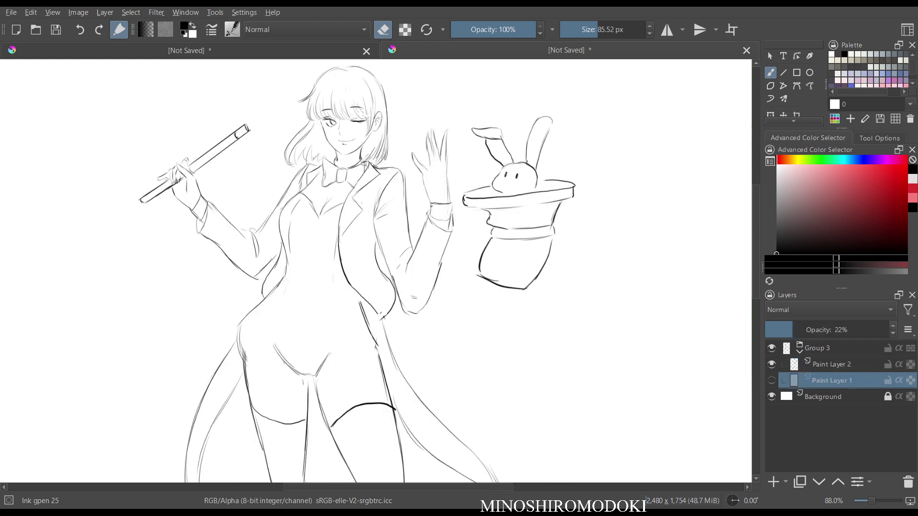
pyautogui.click(772, 381)
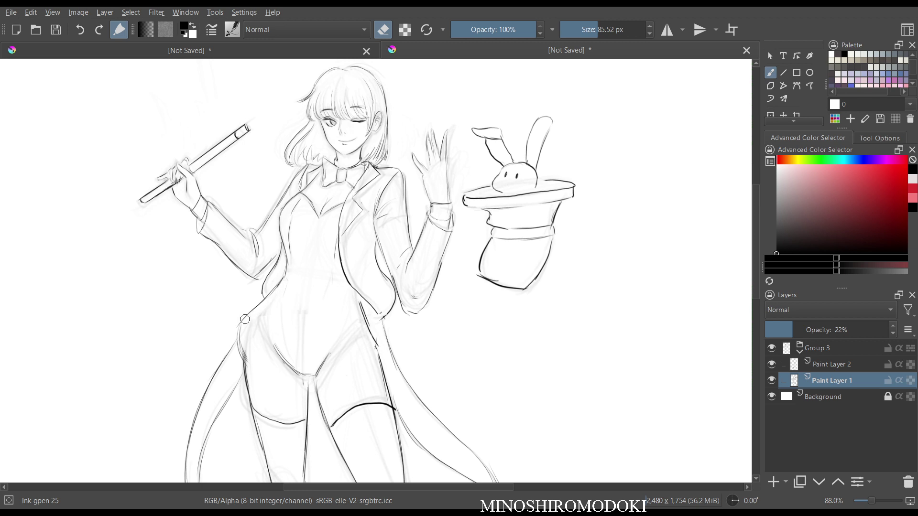
pyautogui.press('pageup')
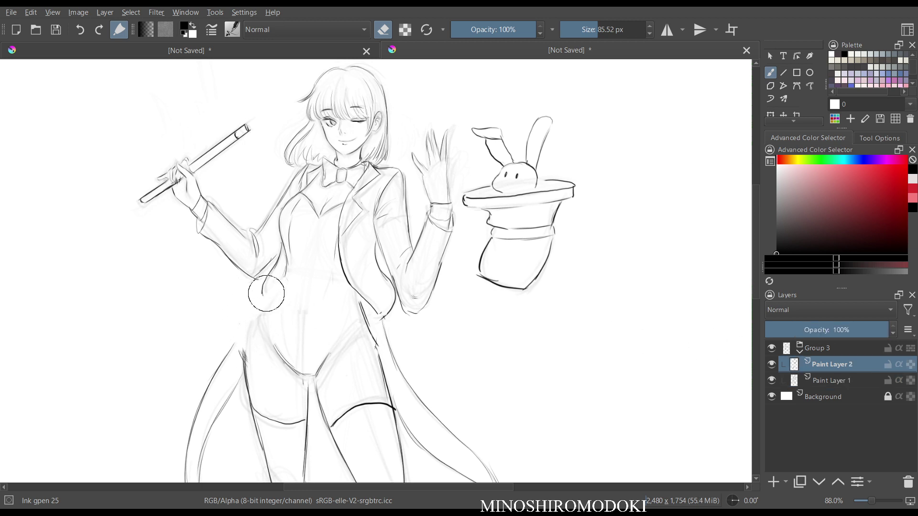
pyautogui.press('e')
pyautogui.moveTo(287, 267); pyautogui.dragTo(267, 310)
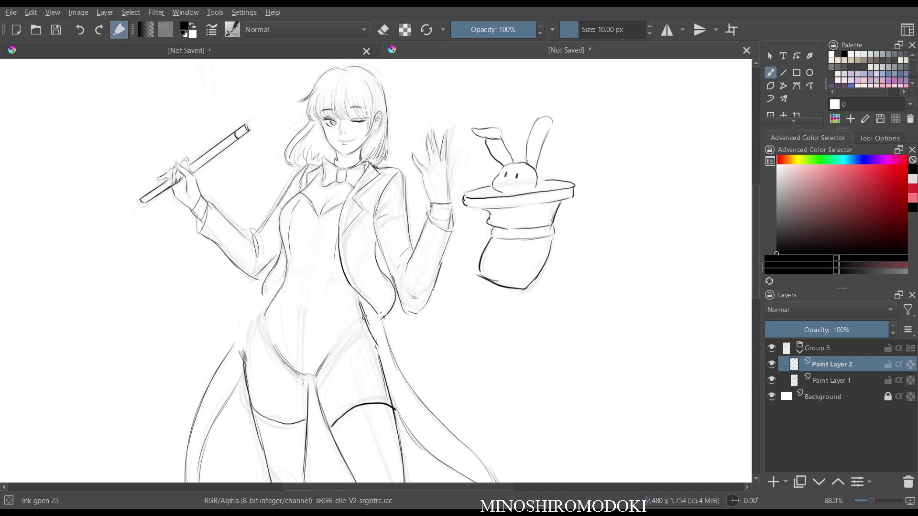
pyautogui.moveTo(365, 317); pyautogui.dragTo(324, 363)
pyautogui.moveTo(271, 306)
pyautogui.mouseDown()
pyautogui.moveTo(276, 350)
pyautogui.moveTo(263, 316)
pyautogui.mouseUp()
pyautogui.press('m')
pyautogui.press('m')
# - Erase the rough outer thigh line on the wand-arm side and redraw it from the hip toward the stocking
pyautogui.press('e')
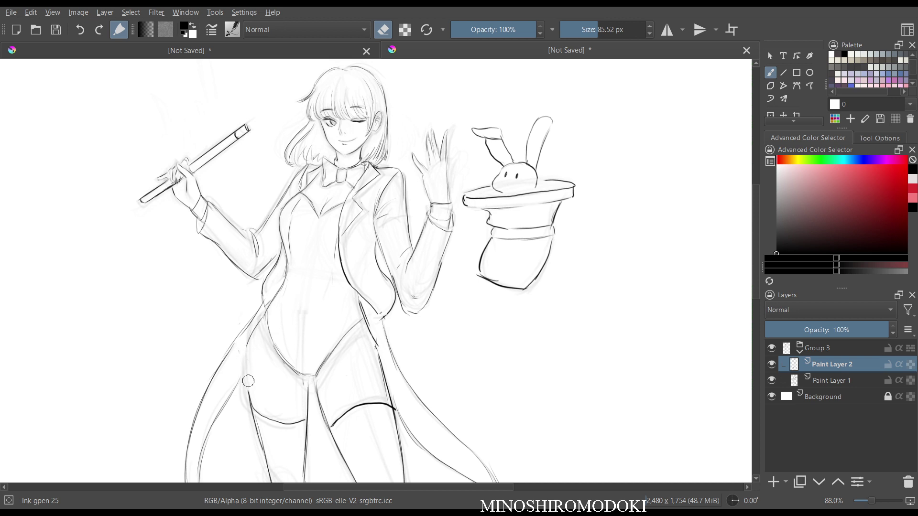
pyautogui.press('e')
pyautogui.moveTo(250, 340); pyautogui.dragTo(248, 384)
pyautogui.moveTo(247, 351); pyautogui.dragTo(252, 403)
# - Erase the heavy hip line on the waving-arm side and redraw the outline from the waist down to the stocking top
pyautogui.press('e')
pyautogui.moveTo(364, 316); pyautogui.dragTo(381, 370)
pyautogui.press('e')
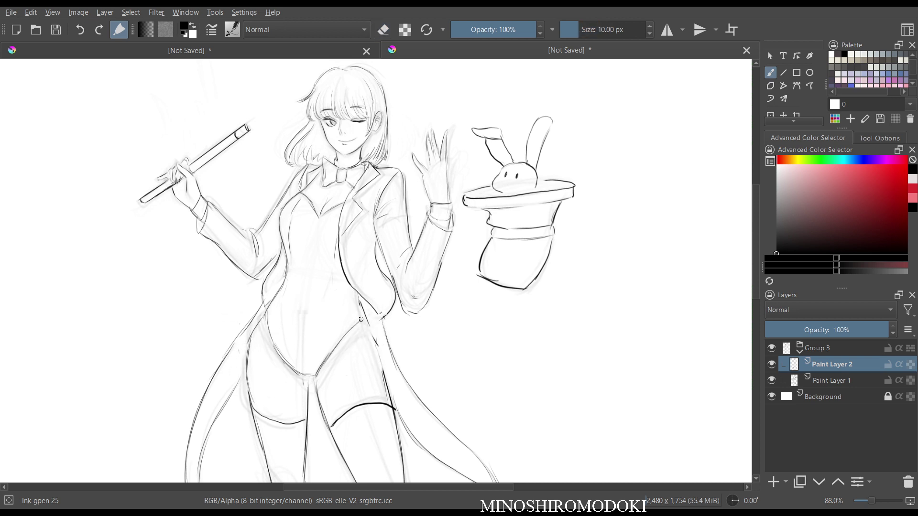
pyautogui.moveTo(359, 295); pyautogui.dragTo(381, 375)
pyautogui.moveTo(376, 351); pyautogui.dragTo(389, 400)
pyautogui.moveTo(357, 295); pyautogui.dragTo(392, 357)
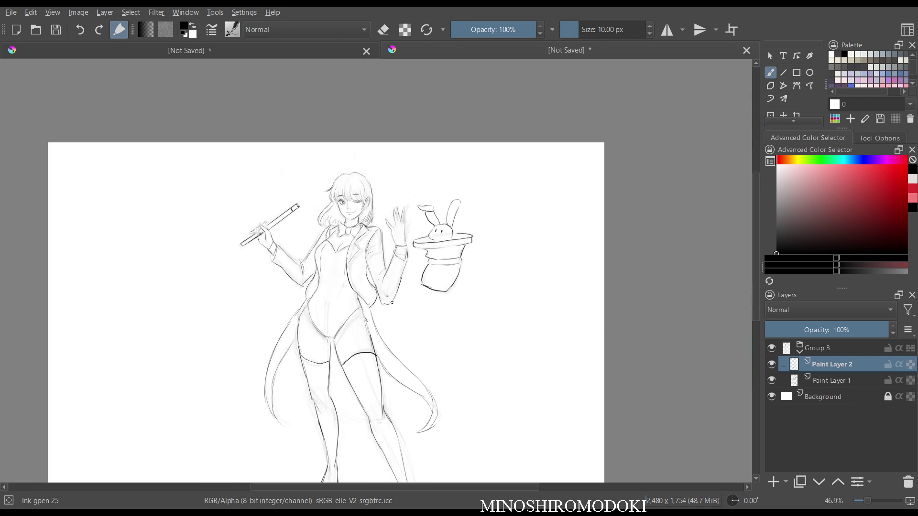
# - Add a new paint layer and place it between the line art layer Paint Layer 2 and the sketch layer Paint Layer 1
pyautogui.press('pagedown')
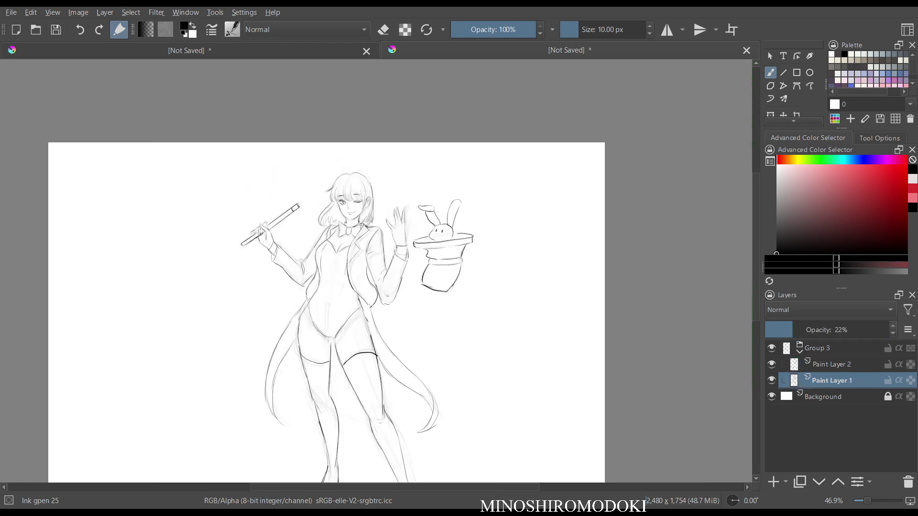
pyautogui.scroll(3, 479, 278)
pyautogui.press('pageup')
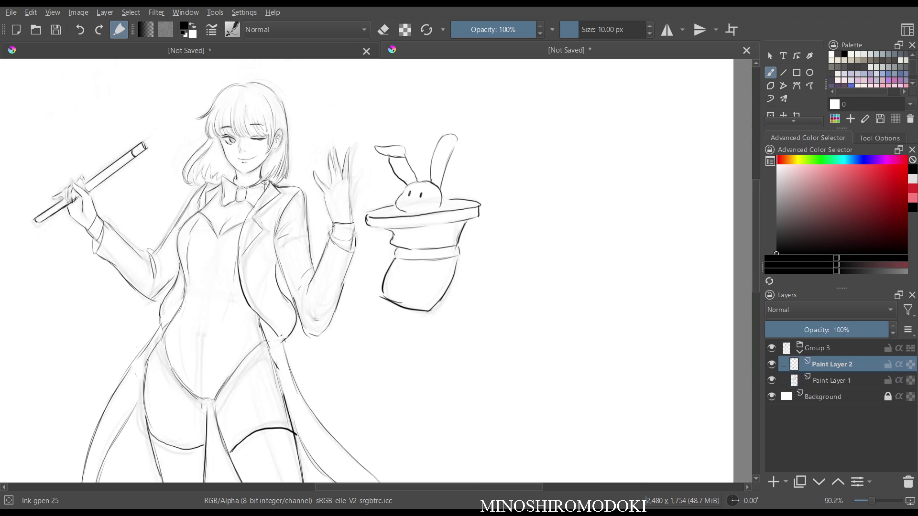
pyautogui.press('Insert')
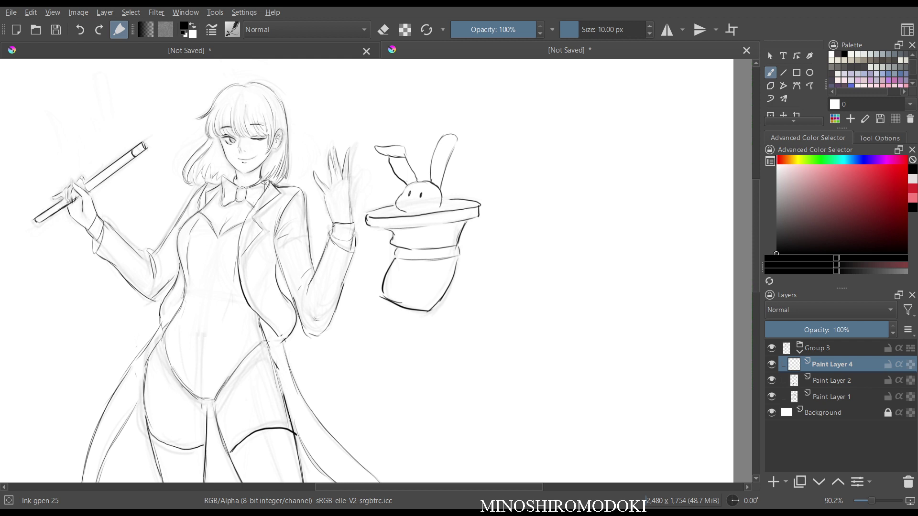
pyautogui.moveTo(832, 364); pyautogui.dragTo(832, 388)
# - Rename the line art layer Paint Layer 2 as lines
pyautogui.click(832, 364)
pyautogui.press('F2')
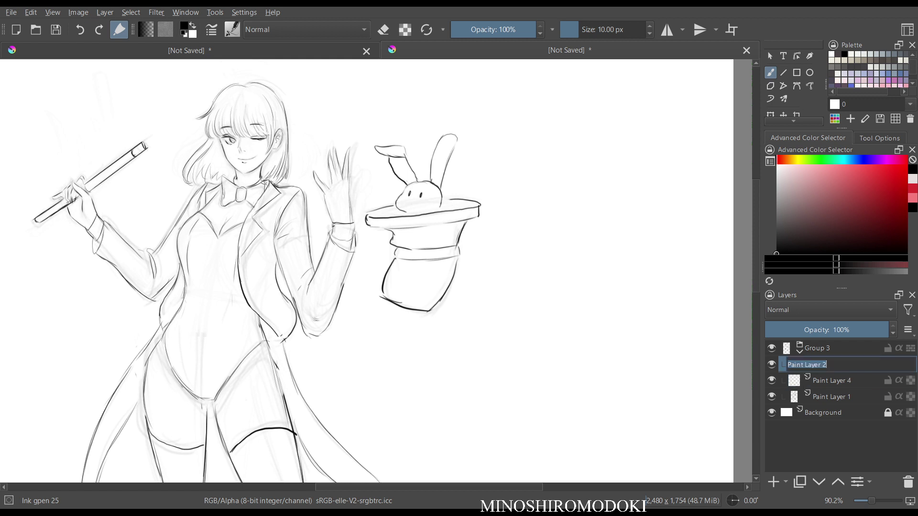
pyautogui.write('lines')
pyautogui.press('Return')
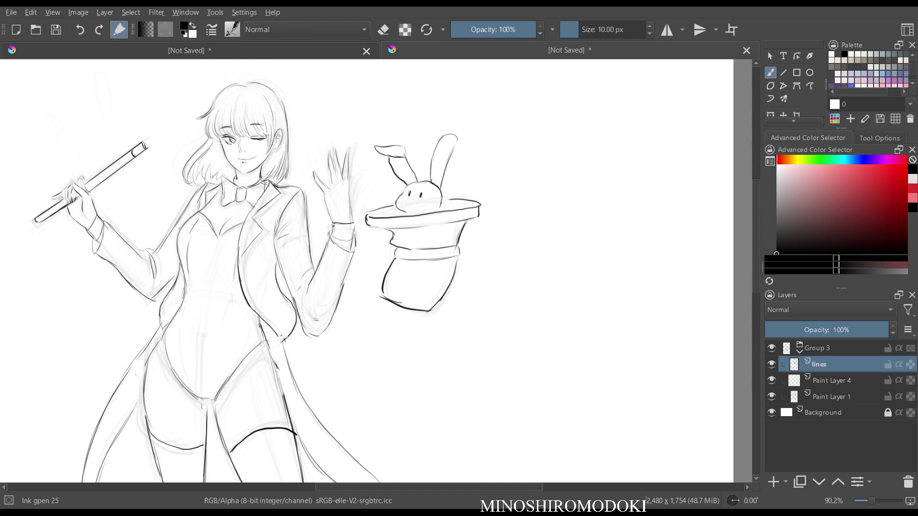
# - Select Paint Layer 4, hide the sketch on Paint Layer 1, and check the whole figure in mirrored and normal view
pyautogui.press('pagedown')
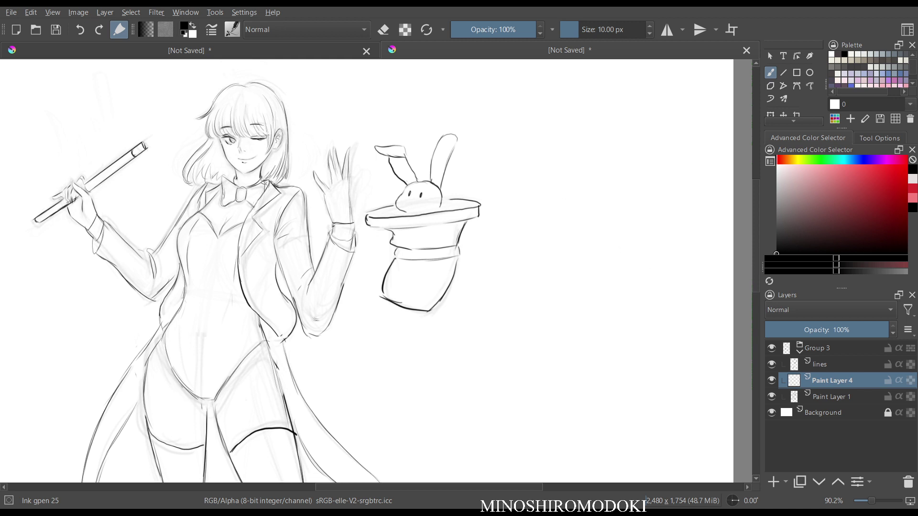
pyautogui.click(771, 396)
pyautogui.press('m')
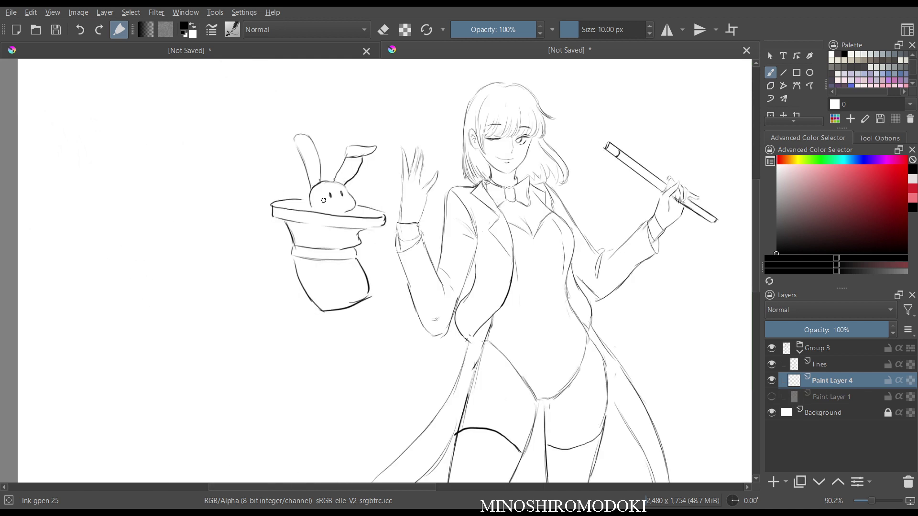
pyautogui.press('m')
pyautogui.scroll(-3, 359, 199)
pyautogui.moveTo(358, 257); pyautogui.dragTo(424, 213)
pyautogui.scroll(-1, 414, 192)
pyautogui.press('m')
pyautogui.press('m')
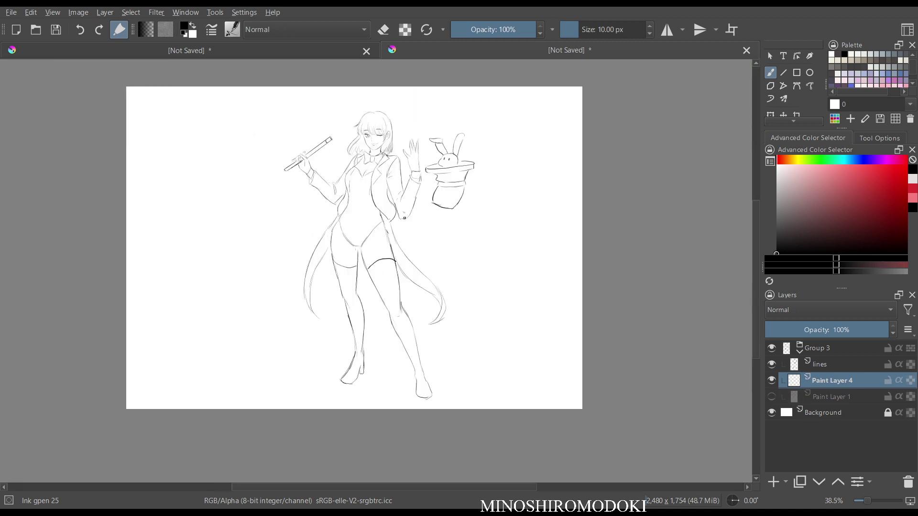
pyautogui.scroll(3, 354, 318)
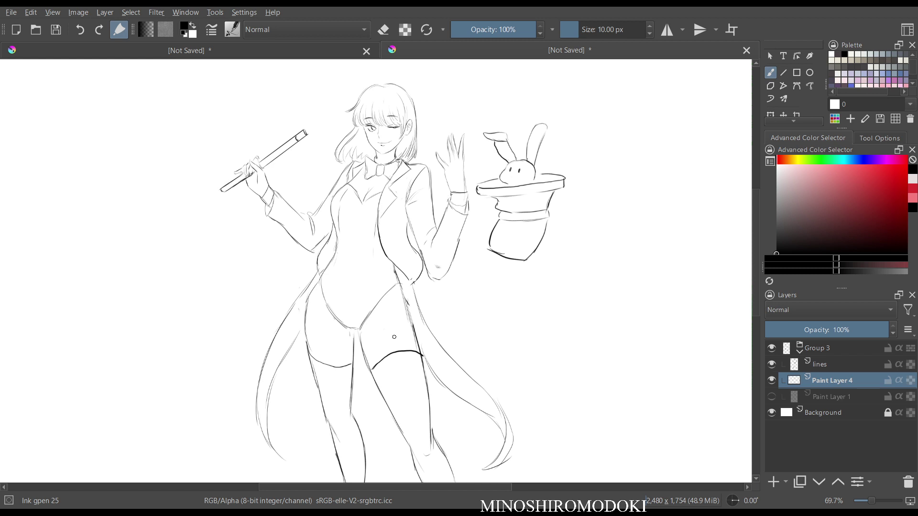
# - Make a freehand selection around the magician's bow tie
pyautogui.scroll(6, 380, 224)
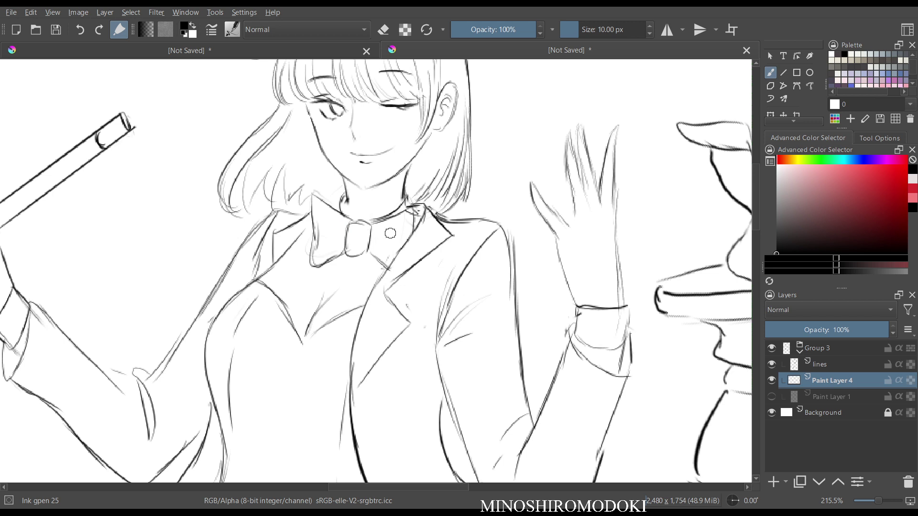
pyautogui.press('f')
pyautogui.moveTo(311, 188); pyautogui.dragTo(308, 232)
pyautogui.moveTo(329, 271); pyautogui.dragTo(371, 260)
pyautogui.hotkey('ctrl', 't')
pyautogui.press('Escape')
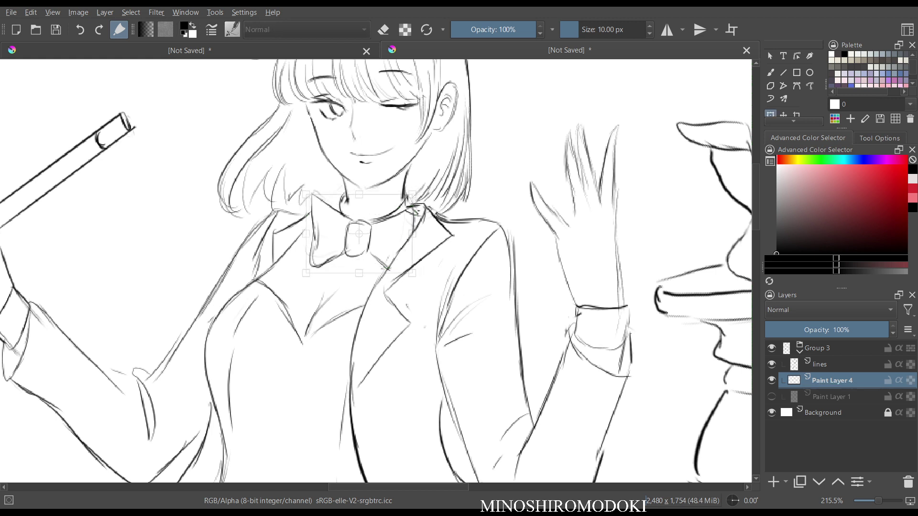
pyautogui.hotkey('ctrl', 't')
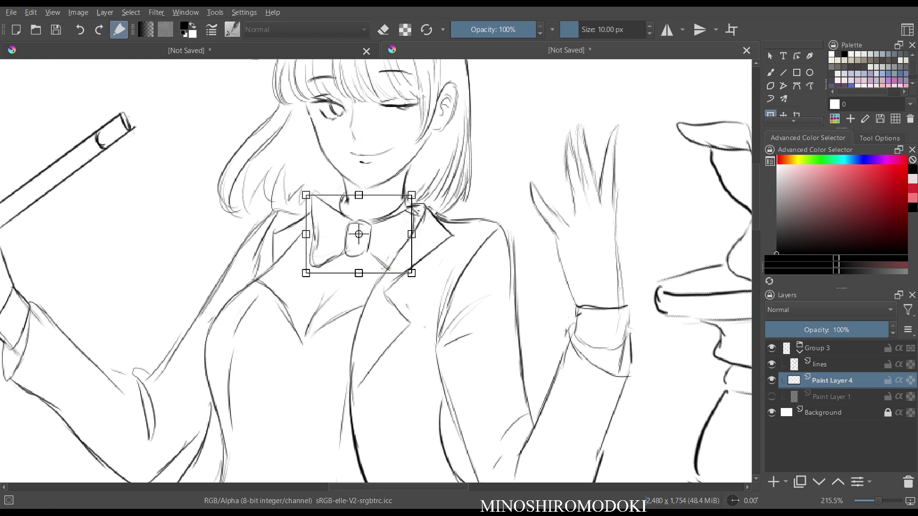
pyautogui.hotkey('ctrl', 'z')
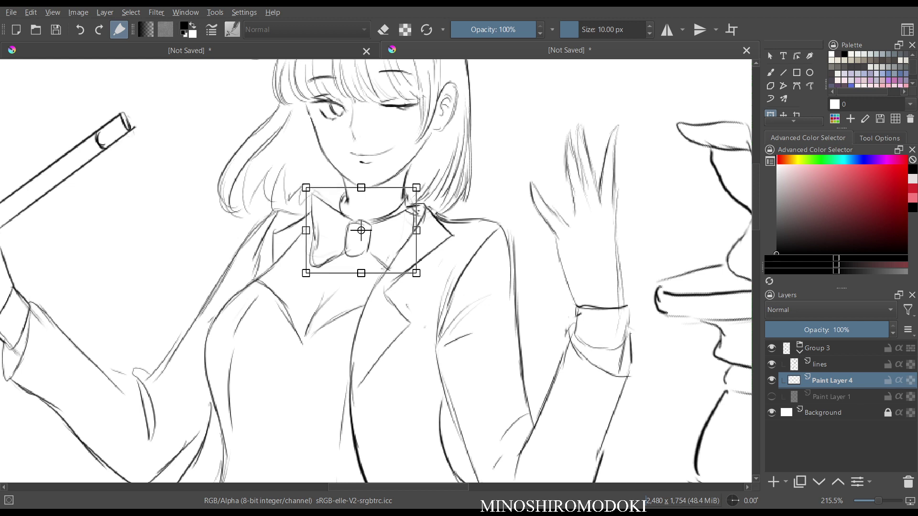
# - Transform the selected bow tie on the lines layer, making it slightly smaller and moving it up toward the neck, and check it mirrored
pyautogui.click(819, 365)
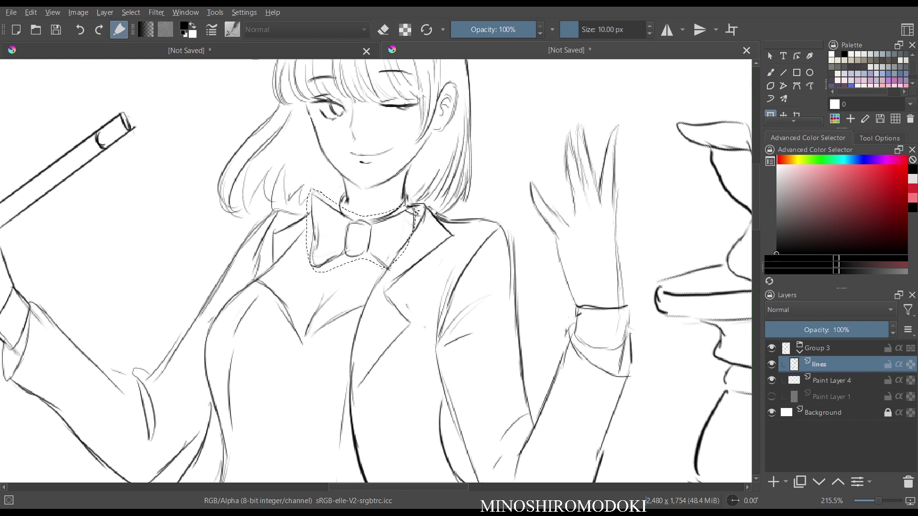
pyautogui.hotkey('ctrl', 't')
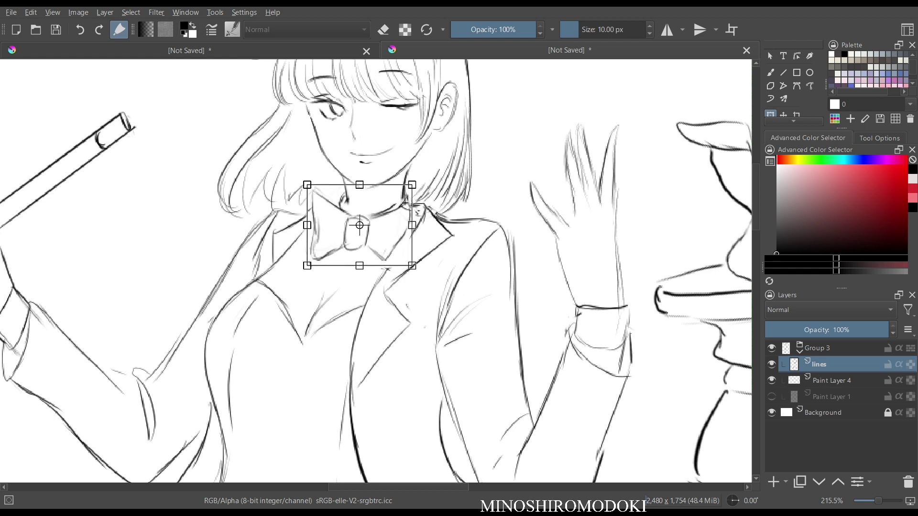
pyautogui.moveTo(360, 239); pyautogui.dragTo(358, 238)
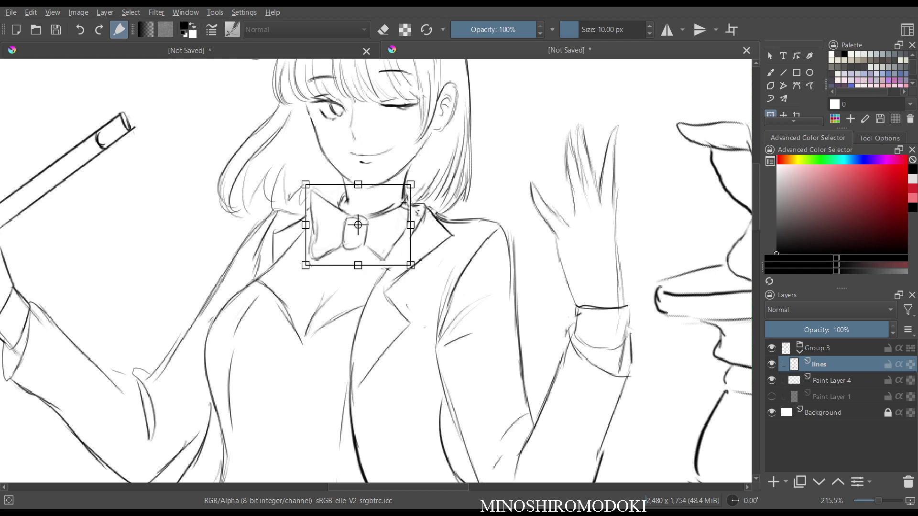
pyautogui.press('Return')
pyautogui.press('b')
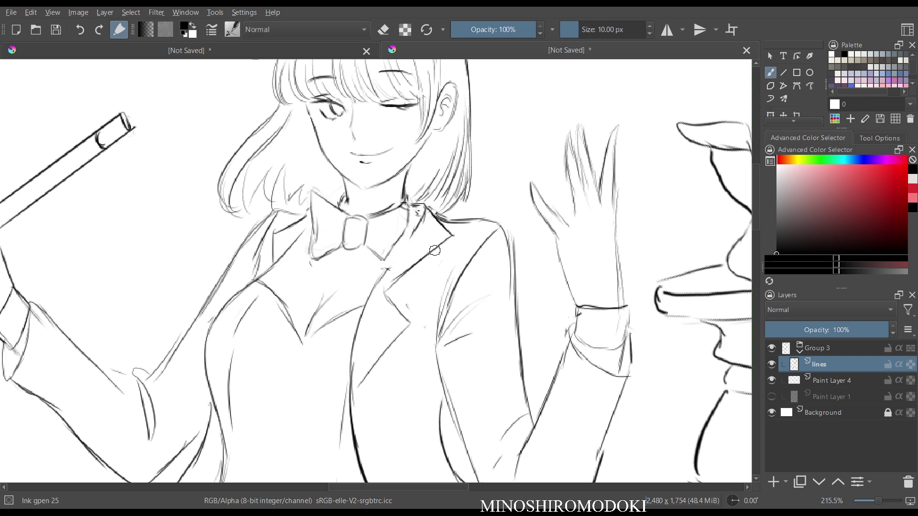
pyautogui.press('m')
pyautogui.press('m')
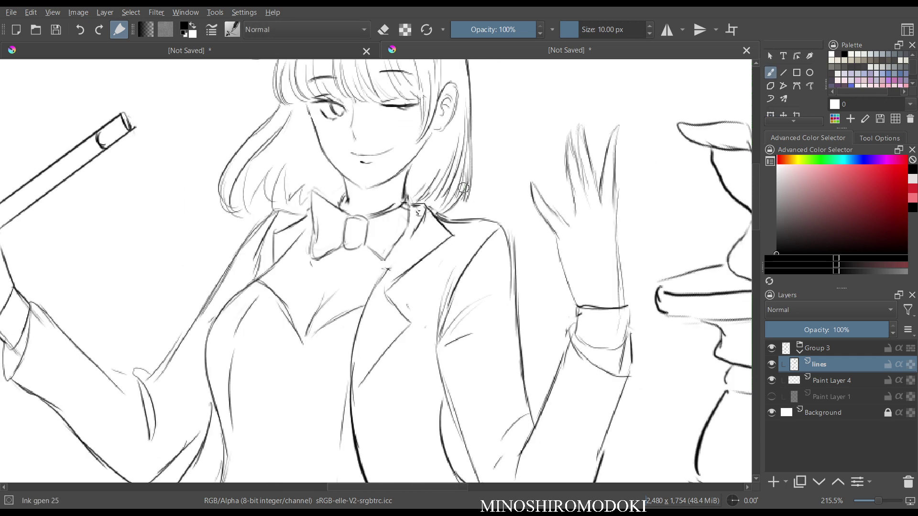
# - Fade the bow tie lines with the Eraser Soft brush and return to the Ink gpen 25 brush for drawing
pyautogui.rightClick(419, 224)
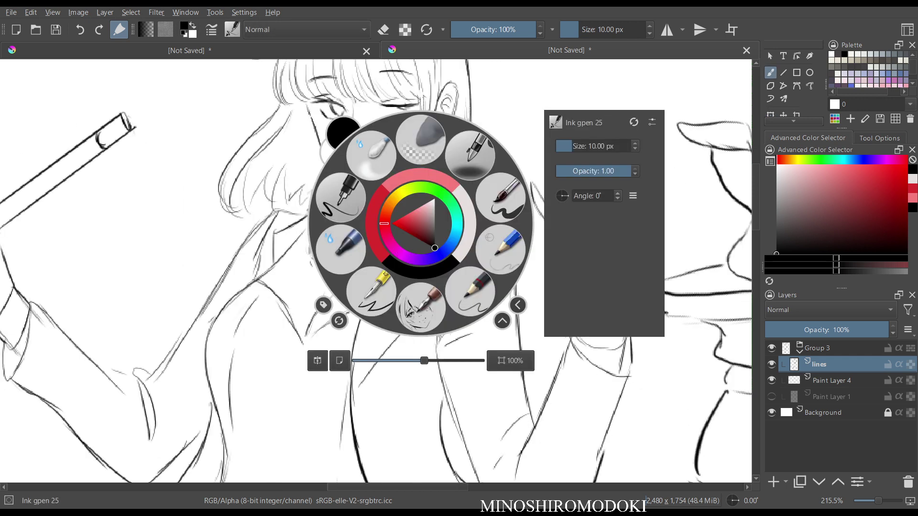
pyautogui.click(347, 210)
pyautogui.moveTo(348, 210)
pyautogui.mouseDown()
pyautogui.moveTo(338, 211)
pyautogui.moveTo(348, 235)
pyautogui.moveTo(358, 198)
pyautogui.moveTo(349, 221)
pyautogui.mouseUp()
pyautogui.rightClick(366, 235)
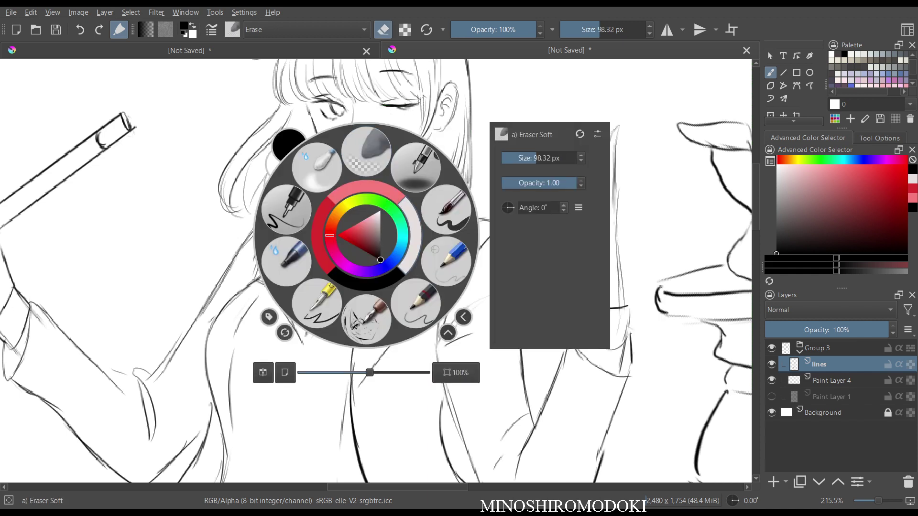
pyautogui.click(446, 261)
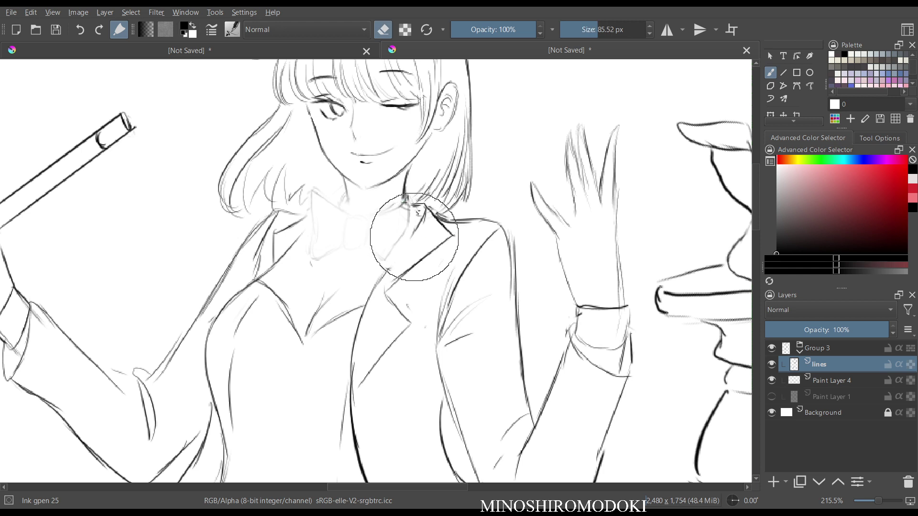
pyautogui.press('e')
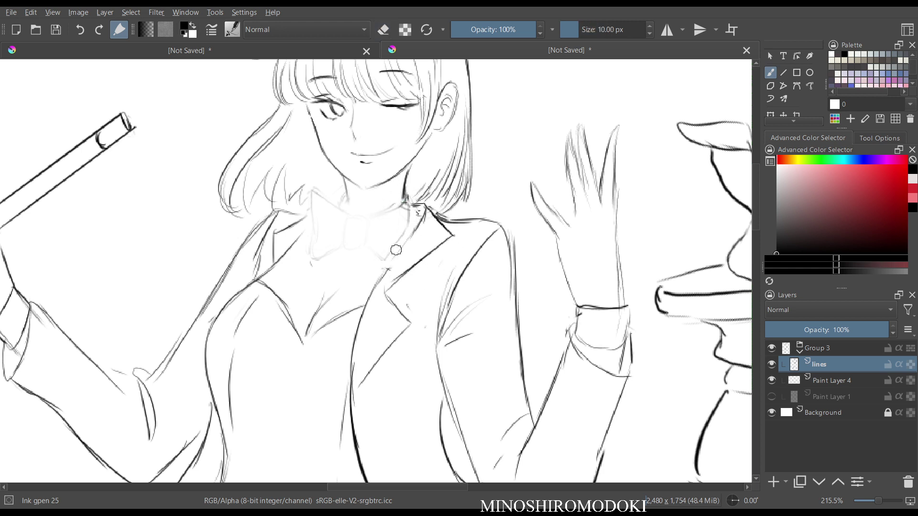
# - Redraw the bow tie's rounded knot and its wing on the waving-arm side over the faded lines
pyautogui.moveTo(348, 223)
pyautogui.mouseDown()
pyautogui.moveTo(358, 218)
pyautogui.moveTo(344, 247)
pyautogui.moveTo(361, 240)
pyautogui.moveTo(352, 250)
pyautogui.mouseUp()
pyautogui.moveTo(371, 218)
pyautogui.mouseDown()
pyautogui.moveTo(407, 206)
pyautogui.moveTo(409, 223)
pyautogui.mouseUp()
pyautogui.moveTo(401, 229)
pyautogui.mouseDown()
pyautogui.moveTo(384, 234)
pyautogui.moveTo(385, 264)
pyautogui.mouseUp()
pyautogui.hotkey('ctrl', 'z')
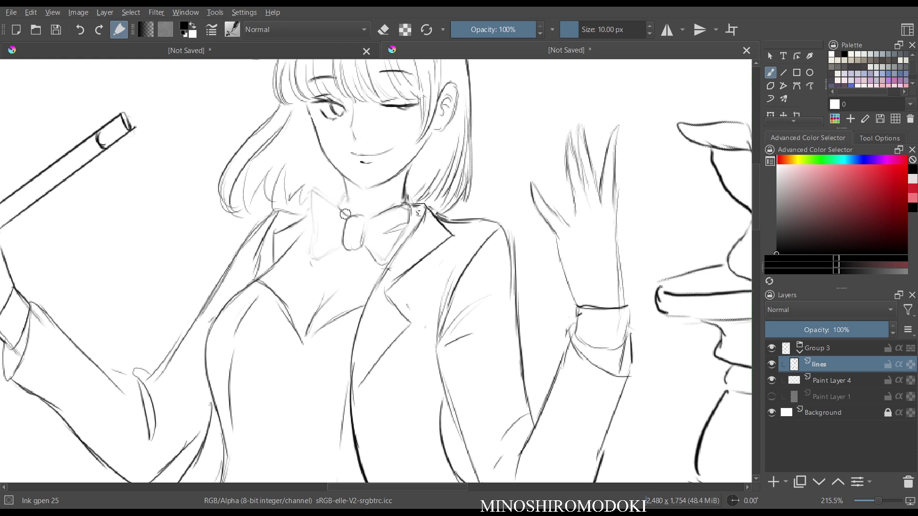
# - Redraw the bow tie's wing on the wand-arm side with its folds and erase the leftover old outline beside it
pyautogui.moveTo(320, 218)
pyautogui.mouseDown()
pyautogui.moveTo(316, 253)
pyautogui.moveTo(331, 249)
pyautogui.moveTo(313, 228)
pyautogui.mouseUp()
pyautogui.moveTo(343, 194); pyautogui.dragTo(351, 211)
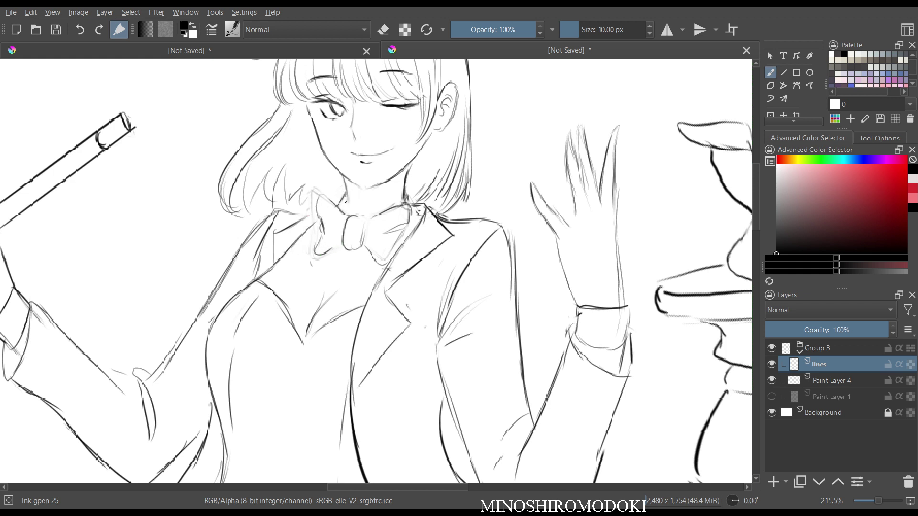
pyautogui.moveTo(318, 252); pyautogui.dragTo(349, 235)
pyautogui.press('e')
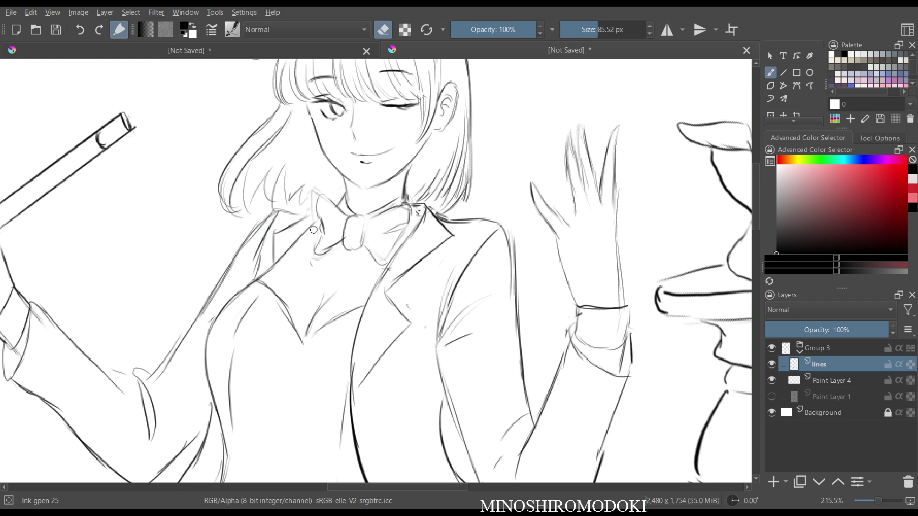
pyautogui.moveTo(313, 212); pyautogui.dragTo(311, 201)
pyautogui.press('e')
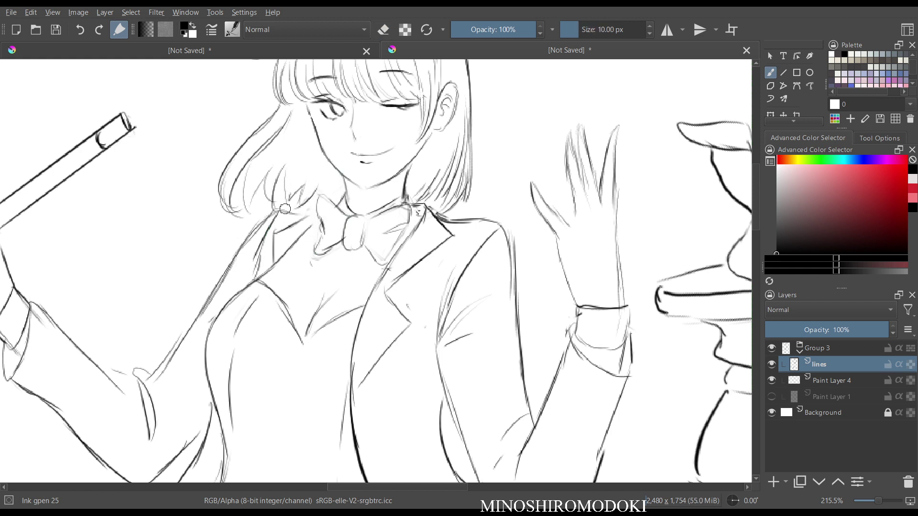
# - Erase the hair ends below the ear on the winking-eye side and redraw them as long strands
pyautogui.press('e')
pyautogui.moveTo(431, 188)
pyautogui.mouseDown()
pyautogui.moveTo(447, 163)
pyautogui.moveTo(451, 174)
pyautogui.mouseUp()
pyautogui.press('e')
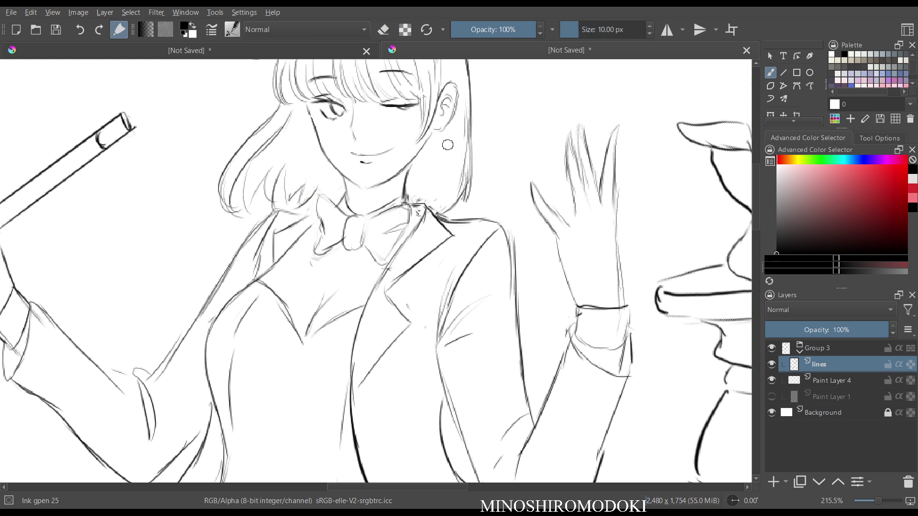
pyautogui.moveTo(462, 127); pyautogui.dragTo(447, 210)
pyautogui.moveTo(462, 140); pyautogui.dragTo(429, 204)
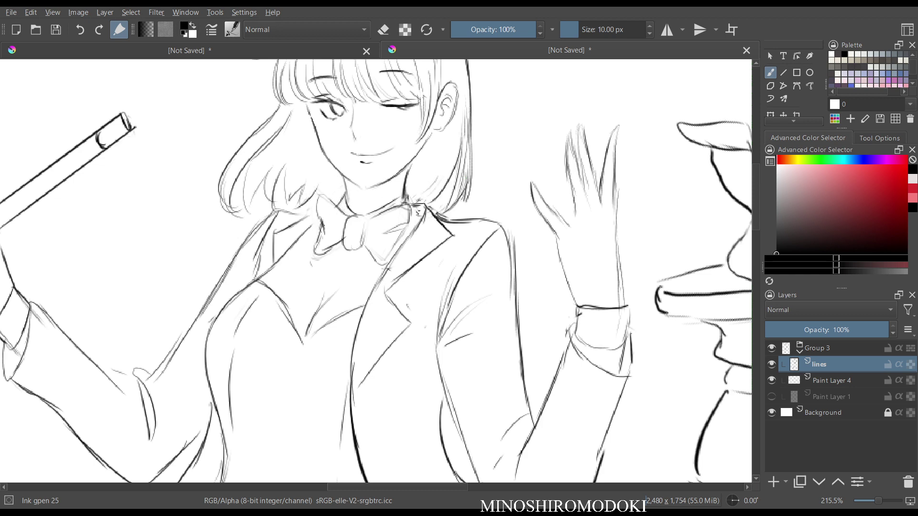
# - Erase the bow tie's wing on the waving-arm side, redraw it with folds to match the other wing, and check it mirrored
pyautogui.press('m')
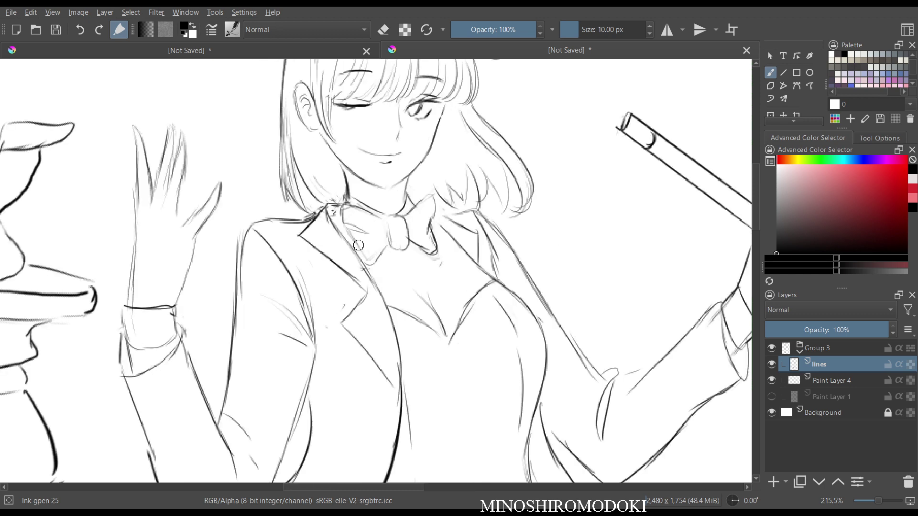
pyautogui.press('m')
pyautogui.press('e')
pyautogui.moveTo(382, 224)
pyautogui.mouseDown()
pyautogui.moveTo(397, 244)
pyautogui.moveTo(386, 250)
pyautogui.moveTo(404, 226)
pyautogui.moveTo(362, 243)
pyautogui.mouseUp()
pyautogui.press('e')
pyautogui.moveTo(322, 196)
pyautogui.mouseDown()
pyautogui.moveTo(344, 211)
pyautogui.moveTo(403, 202)
pyautogui.mouseUp()
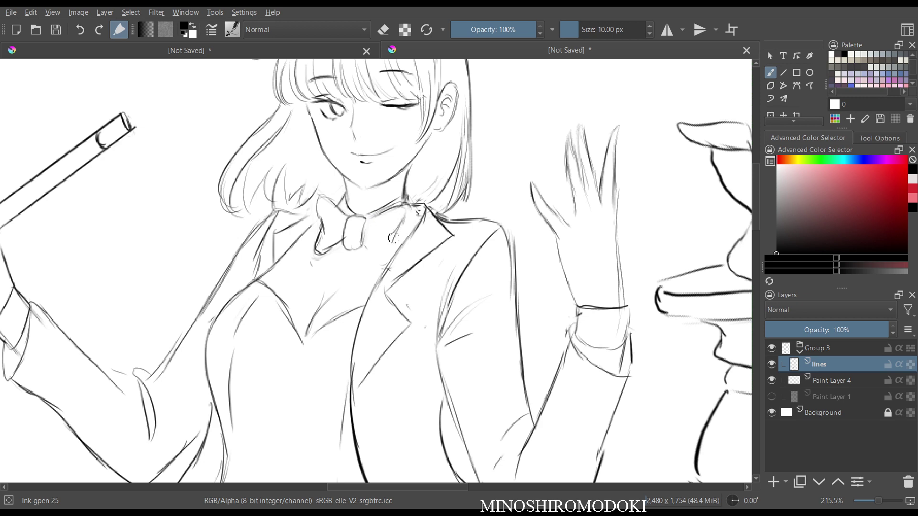
pyautogui.moveTo(367, 246); pyautogui.dragTo(387, 256)
pyautogui.press('m')
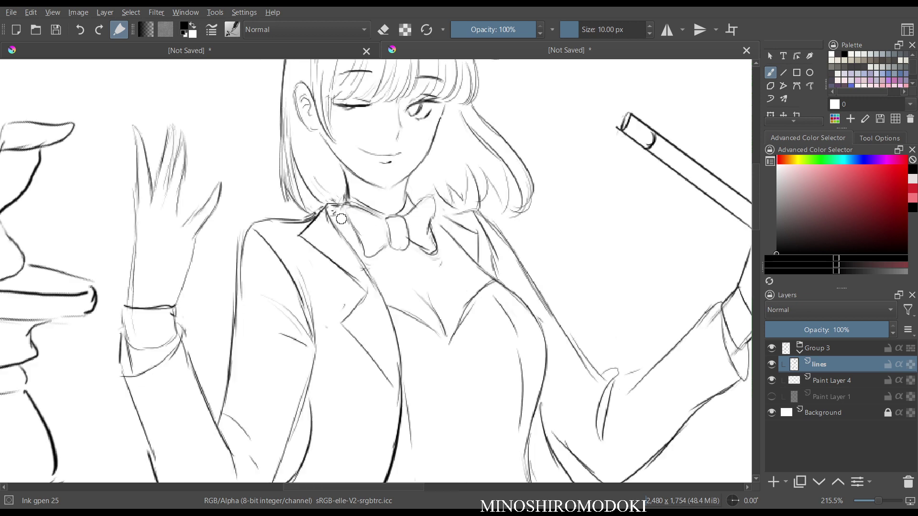
pyautogui.press('m')
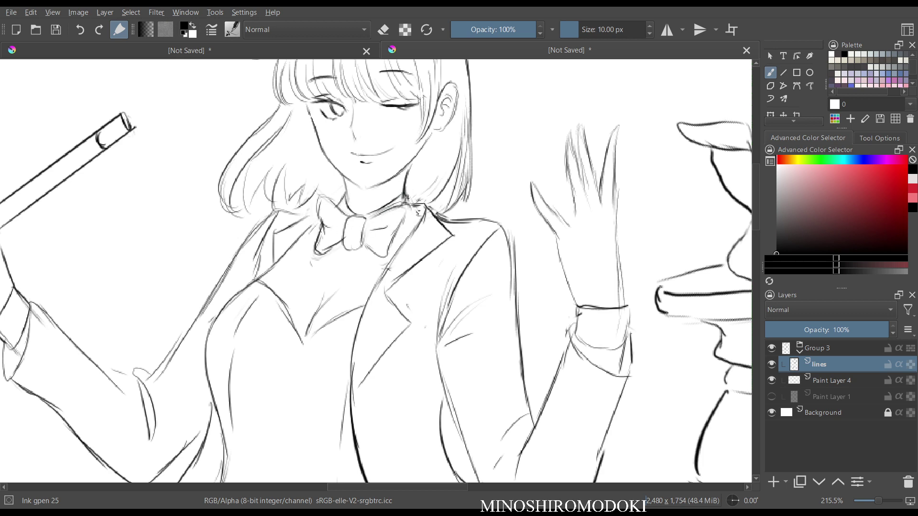
pyautogui.press('m')
pyautogui.press('m')
# - Draw light contour lines down both sides of the leotard's belly on the lines layer
pyautogui.scroll(-5, 459, 162)
pyautogui.moveTo(454, 210); pyautogui.dragTo(425, 164)
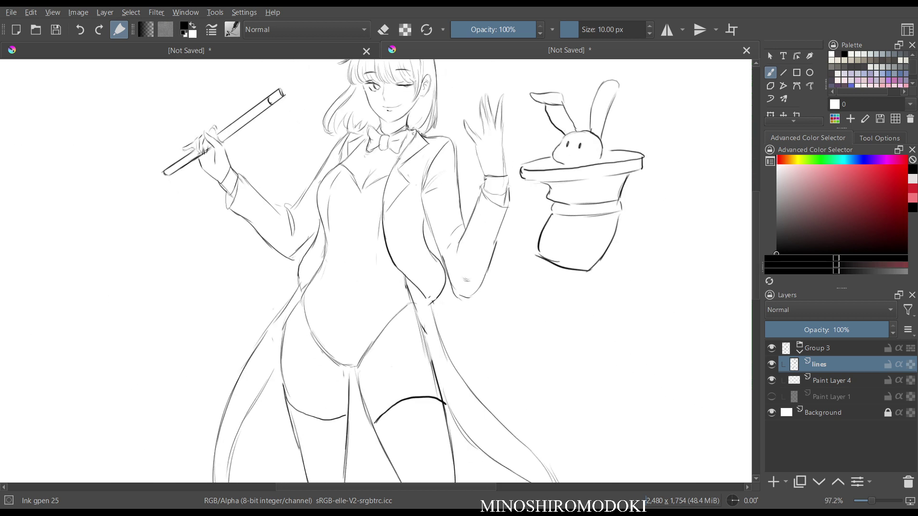
pyautogui.scroll(1, 395, 184)
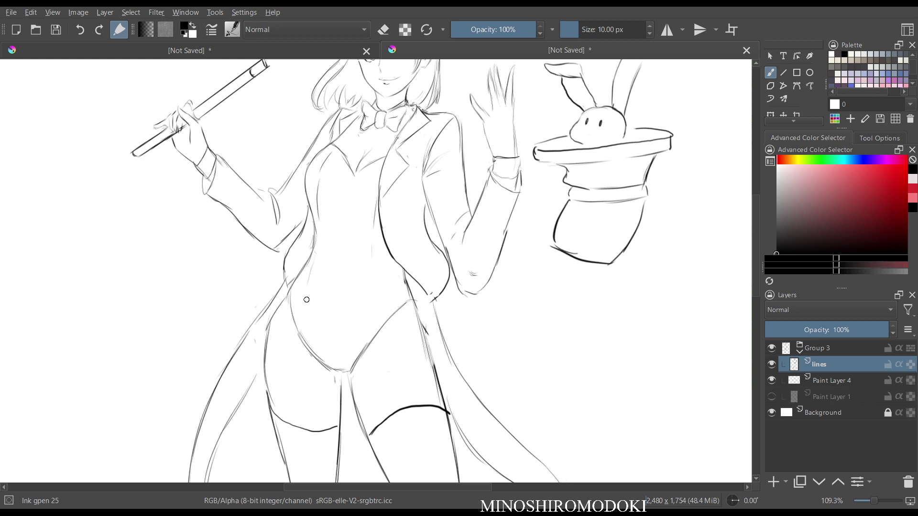
pyautogui.moveTo(377, 252); pyautogui.dragTo(359, 357)
pyautogui.scroll(-2, 390, 319)
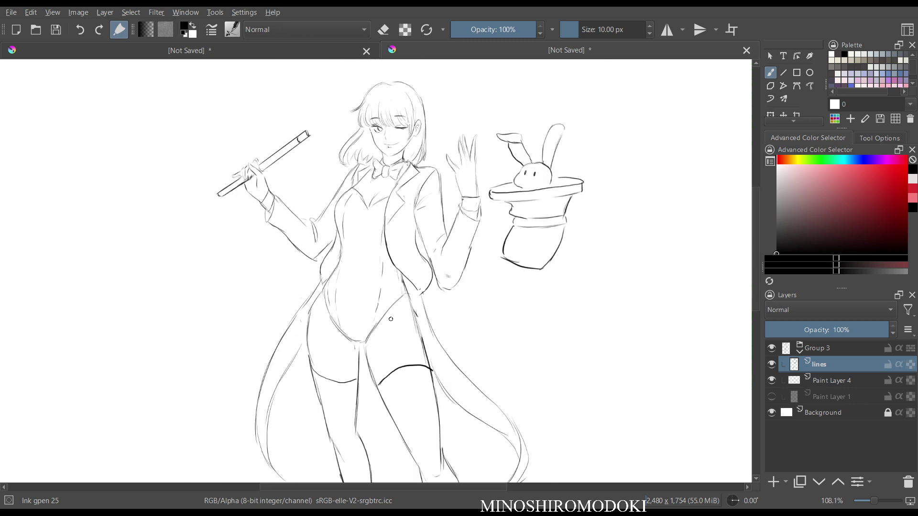
pyautogui.scroll(-4, 390, 319)
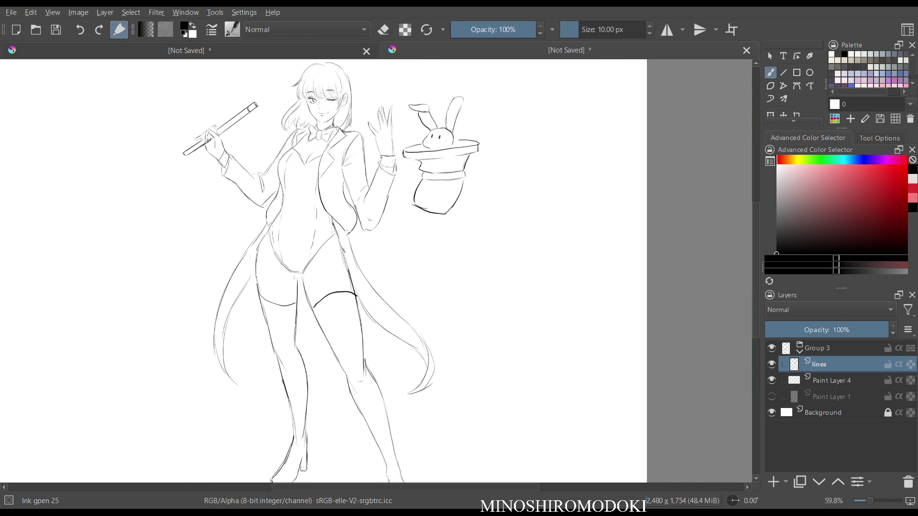
# - Put Paint Layer 4 into a new group below the lines layer and rename the paint layer as lauer
pyautogui.click(832, 380)
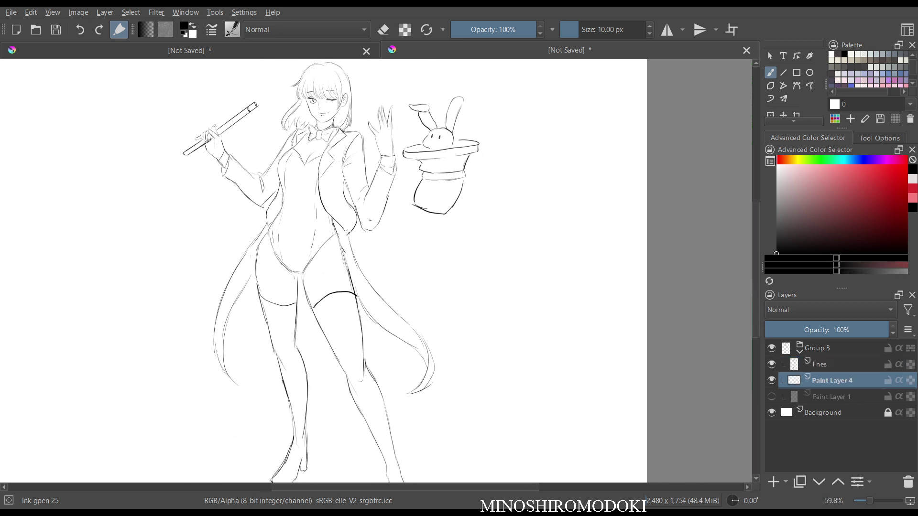
pyautogui.doubleClick(832, 381)
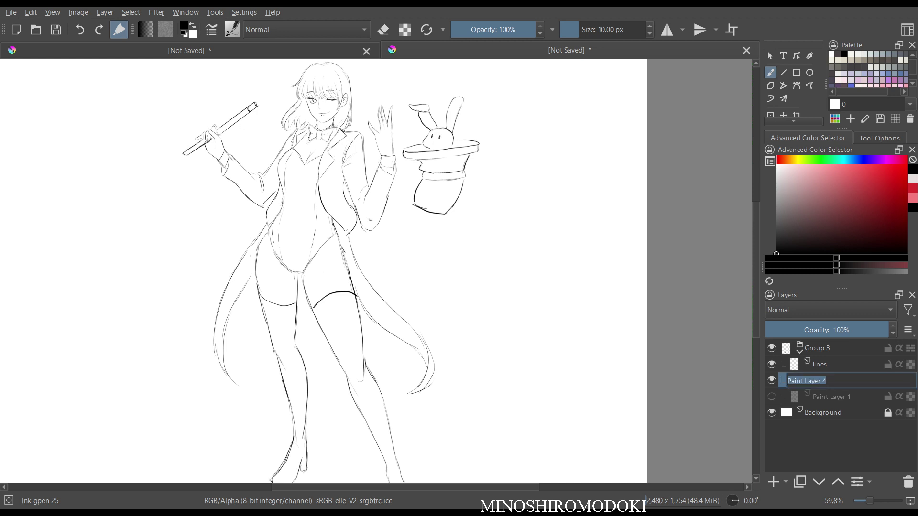
pyautogui.write('b')
pyautogui.press('Return')
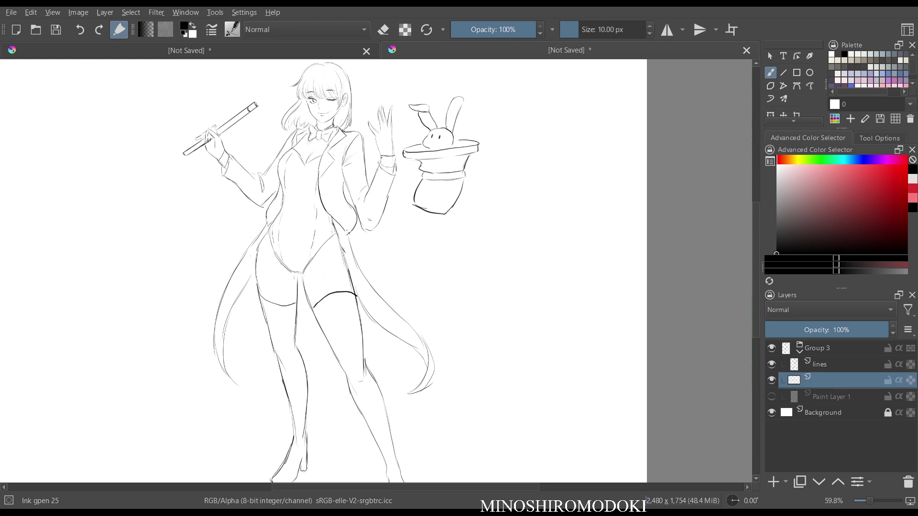
pyautogui.hotkey('ctrl', 'g')
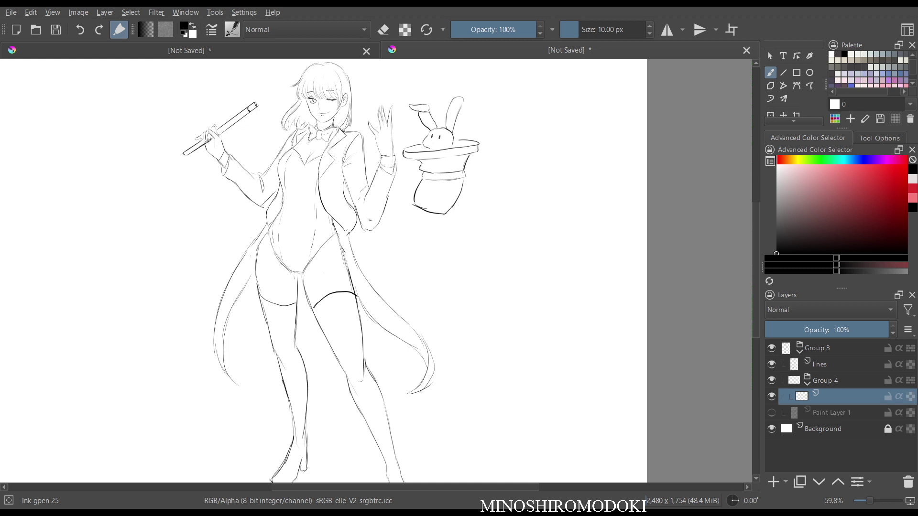
pyautogui.click(825, 381)
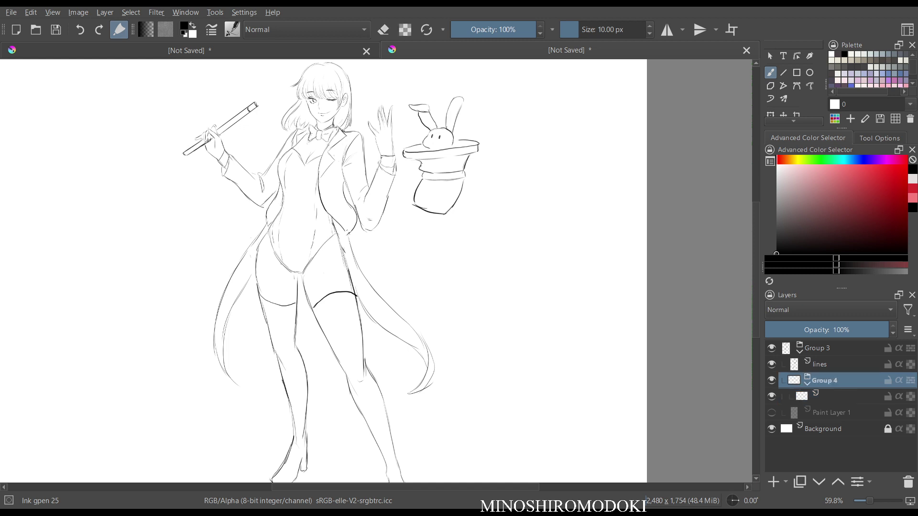
pyautogui.doubleClick(832, 396)
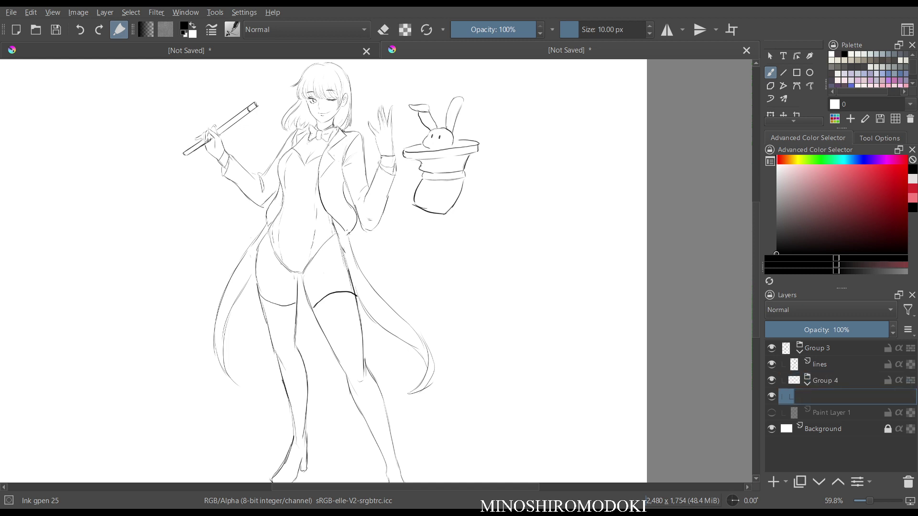
pyautogui.write('lauer')
pyautogui.press('Return')
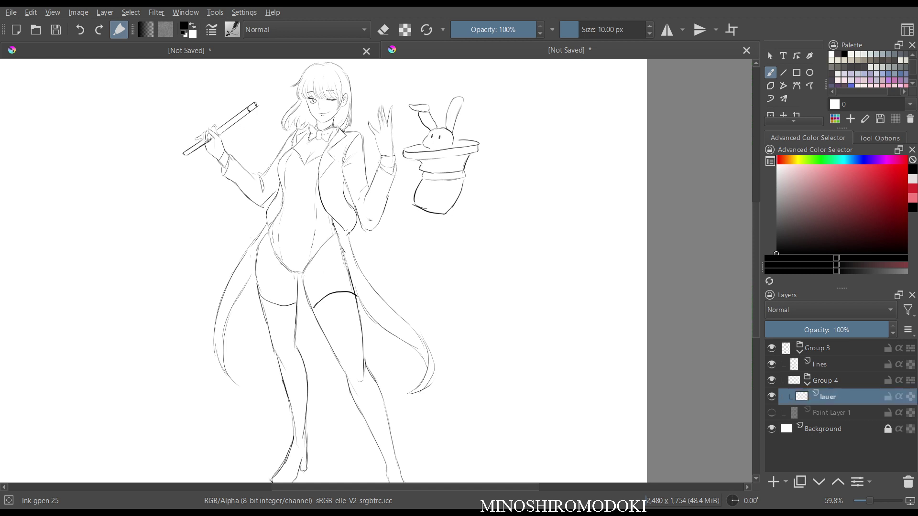
# - Rename the group holding the lauer layer as base
pyautogui.doubleClick(825, 380)
pyautogui.write('base')
pyautogui.press('Return')
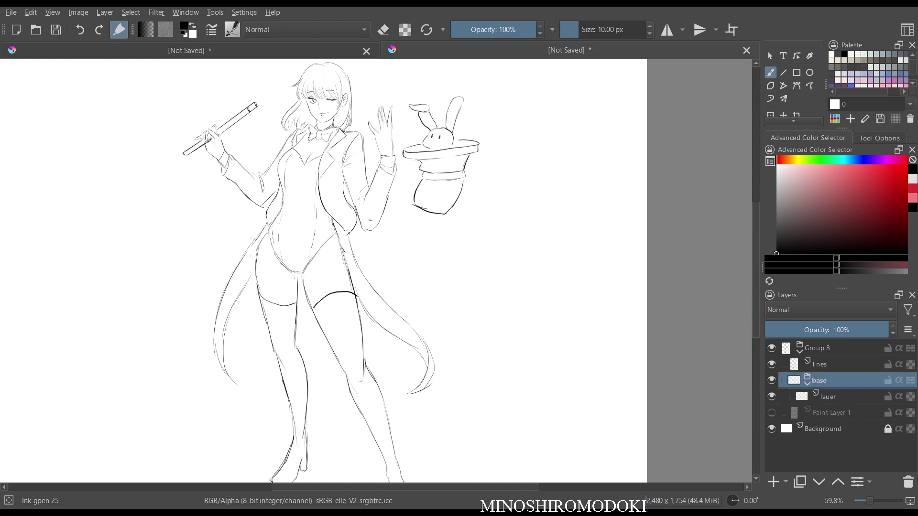
# - Add a new paint layer inside the base group and move the lauer layer above it
pyautogui.press('Insert')
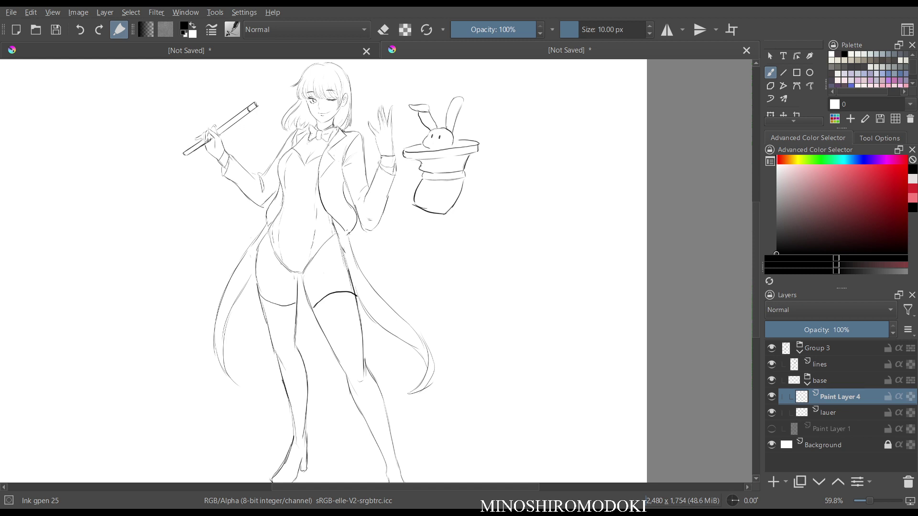
pyautogui.click(828, 413)
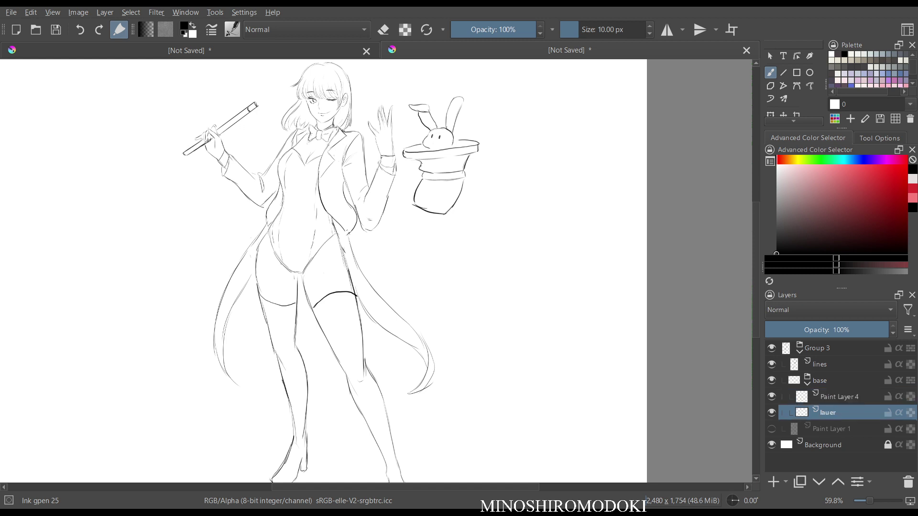
pyautogui.click(839, 397)
pyautogui.click(828, 413)
pyautogui.hotkey('ctrl', 'pageup')
pyautogui.press('F2')
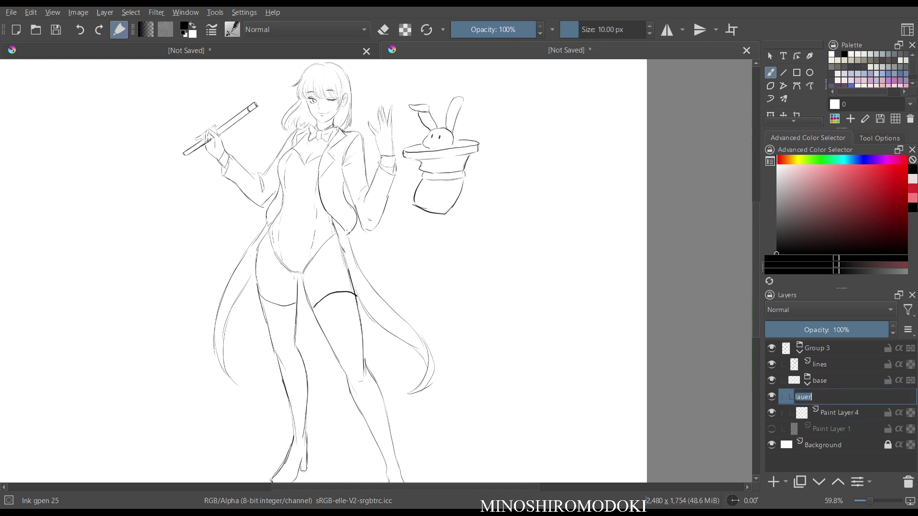
# - Rename the new paint layer below lauer as accessories
pyautogui.click(839, 412)
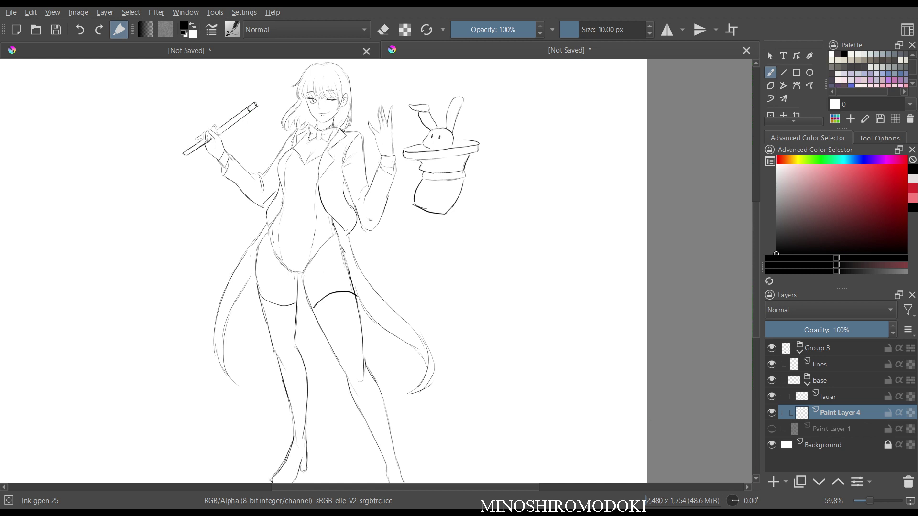
pyautogui.press('F2')
pyautogui.write('accesso')
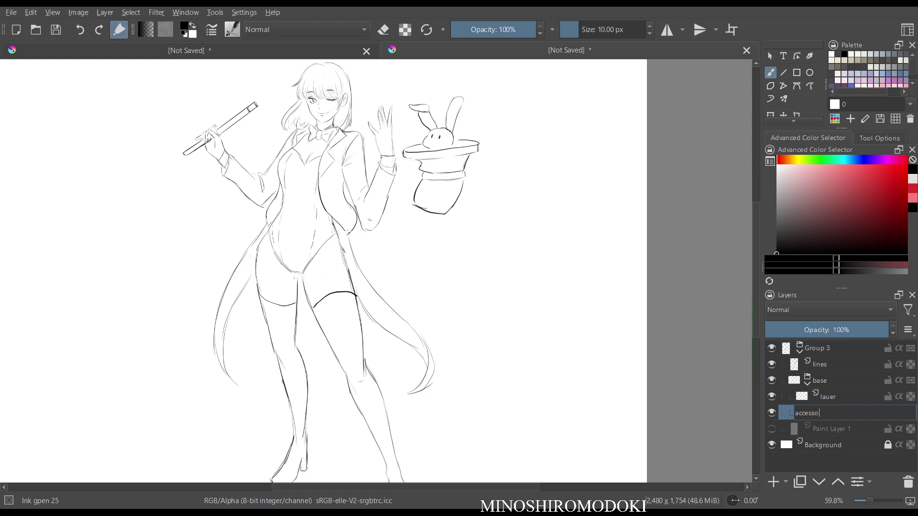
pyautogui.write('ries')
pyautogui.press('Return')
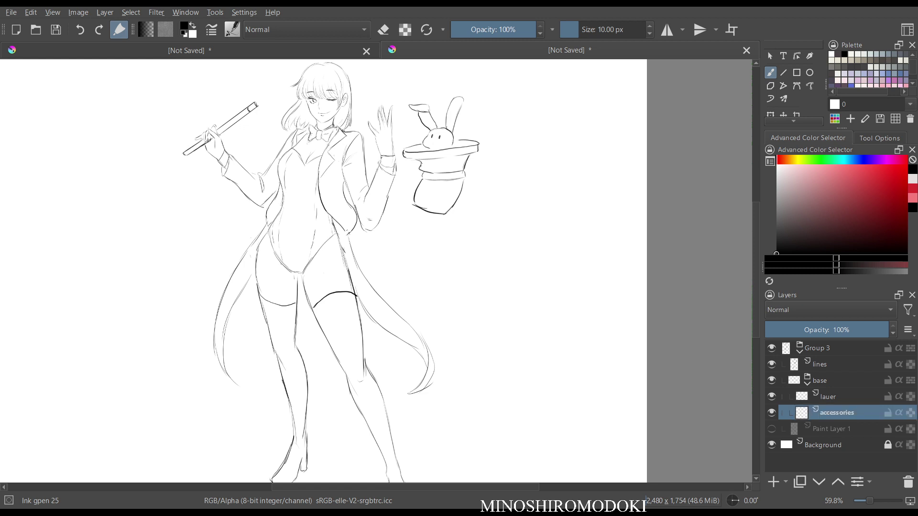
# - Clear the lauer layer's name, and delete both the accessories layer and that unnamed layer from the base group
pyautogui.doubleClick(828, 396)
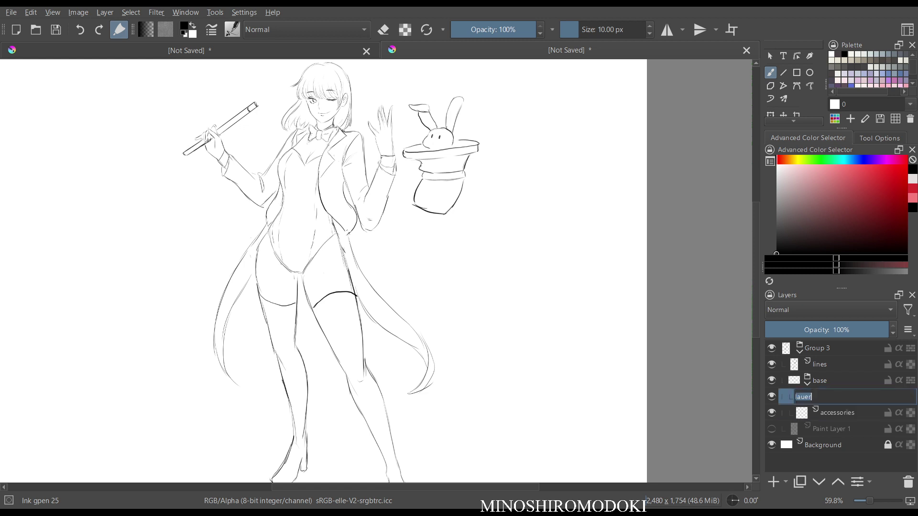
pyautogui.press('BackSpace')
pyautogui.click(837, 413)
pyautogui.click(908, 482)
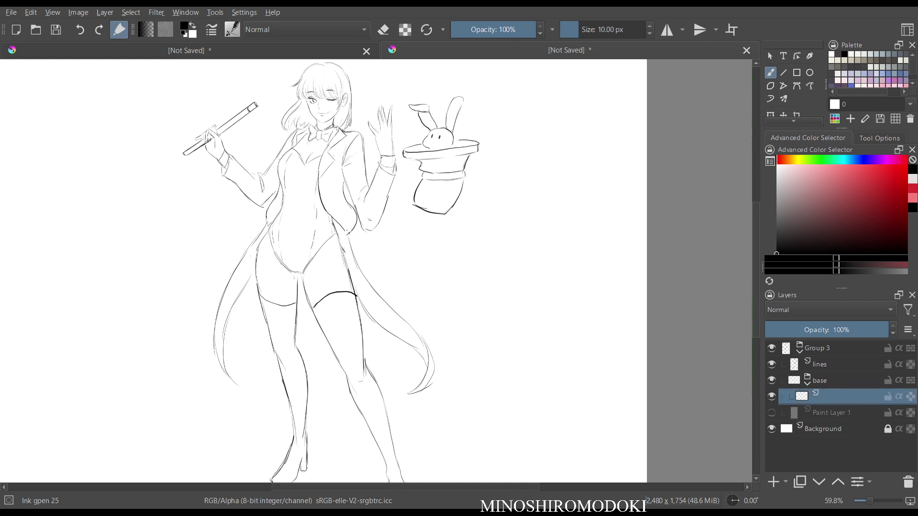
pyautogui.click(908, 482)
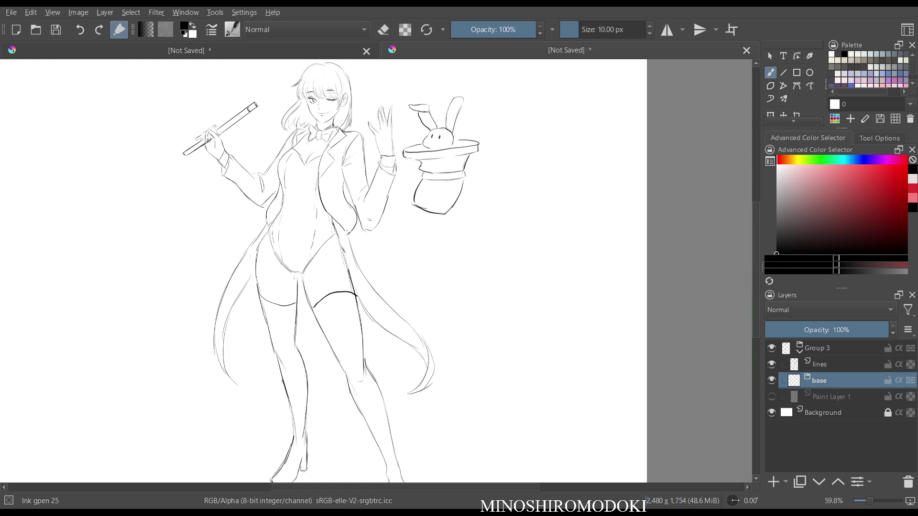
# - Delete the empty base group from the layer stack
pyautogui.doubleClick(819, 380)
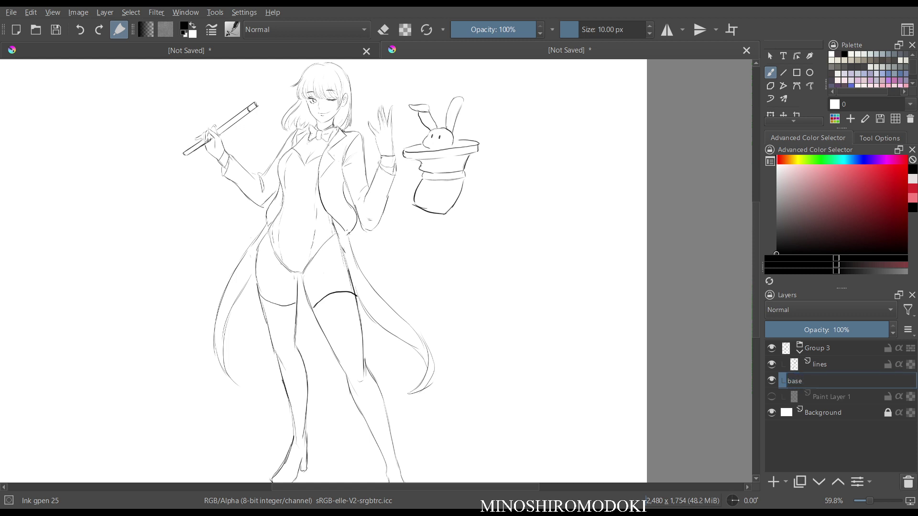
pyautogui.click(908, 482)
pyautogui.click(908, 482)
pyautogui.hotkey('ctrl', 'z')
pyautogui.hotkey('ctrl', 'z')
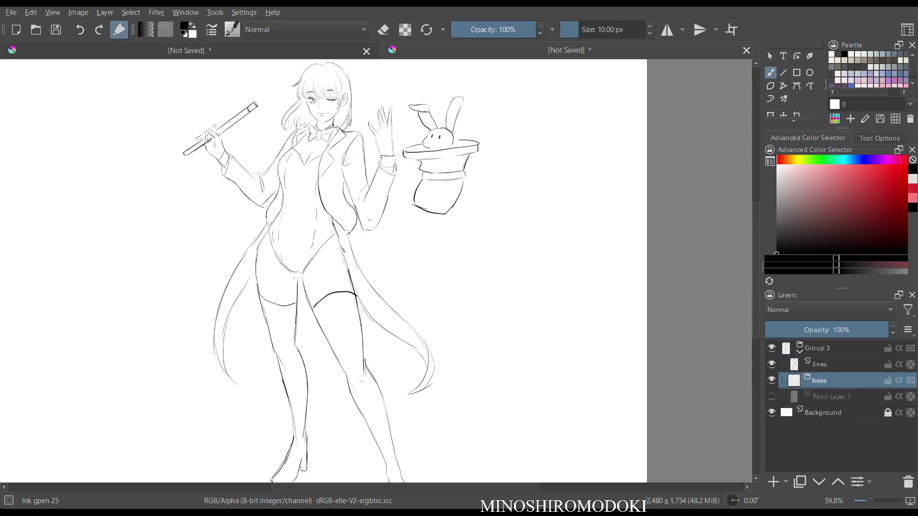
pyautogui.click(908, 482)
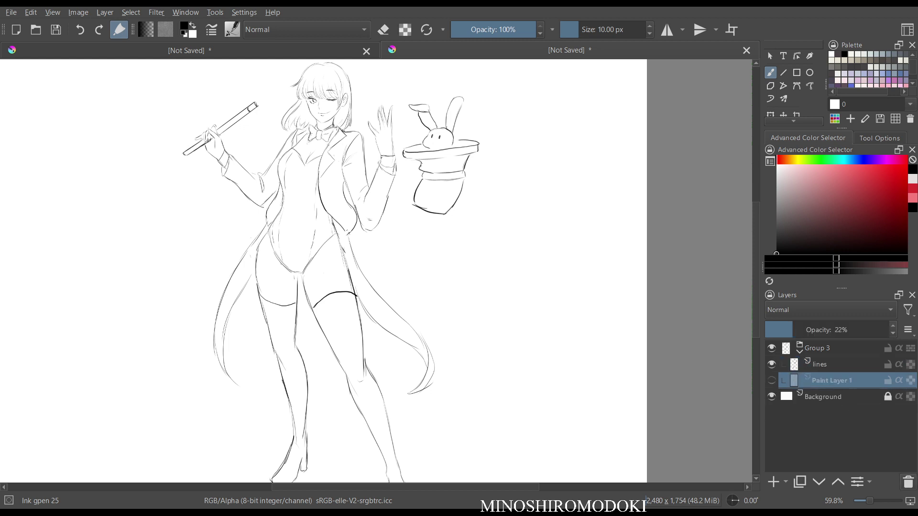
# - Add a paint layer below the lines layer, put it in a new group and name the group clothing
pyautogui.press('Insert')
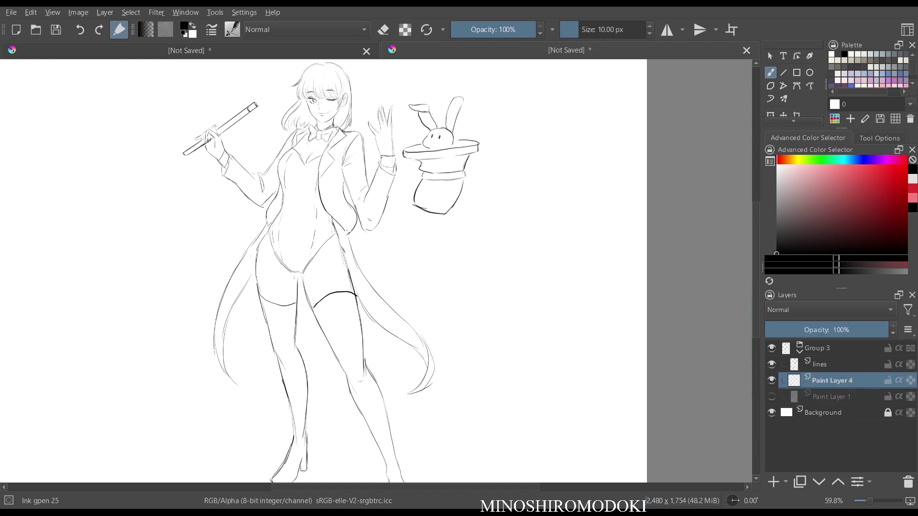
pyautogui.hotkey('ctrl', 'g')
pyautogui.doubleClick(825, 381)
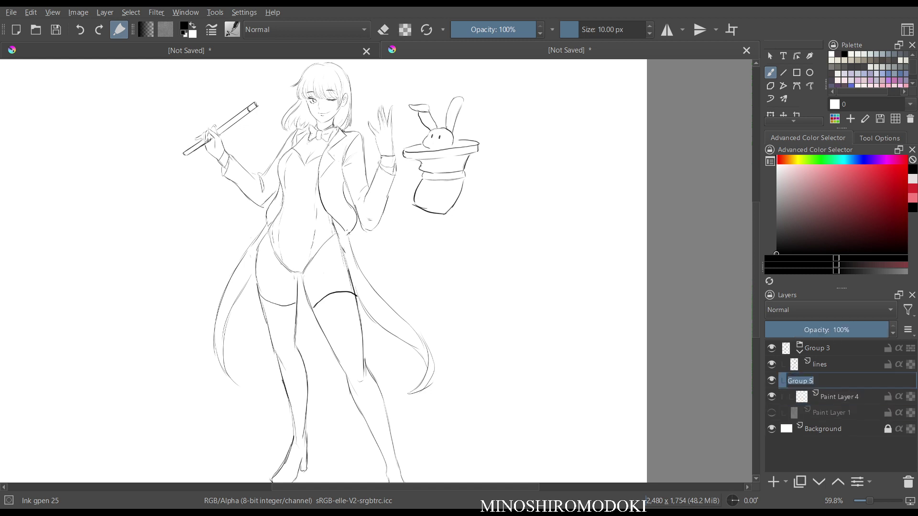
pyautogui.write('clothing')
pyautogui.press('Return')
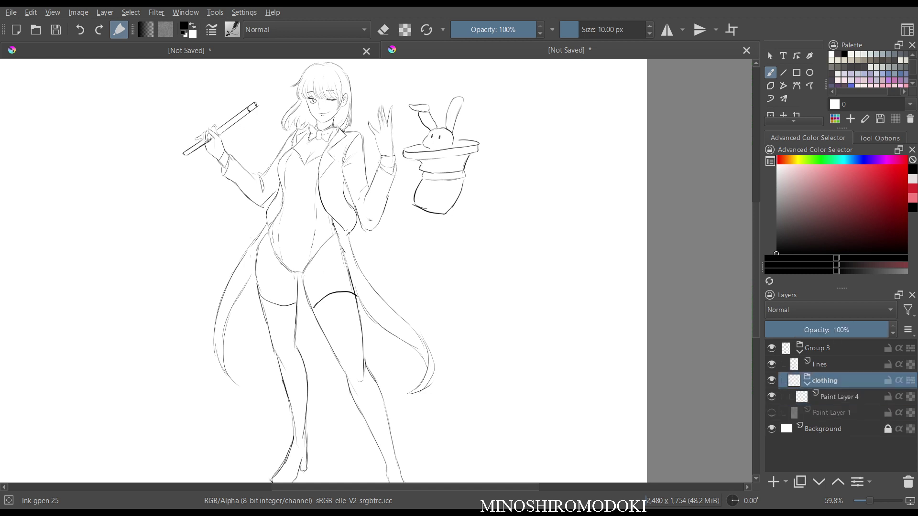
# - Add two more paint layers between the lines layer and the clothing group, outside that group
pyautogui.press('Insert')
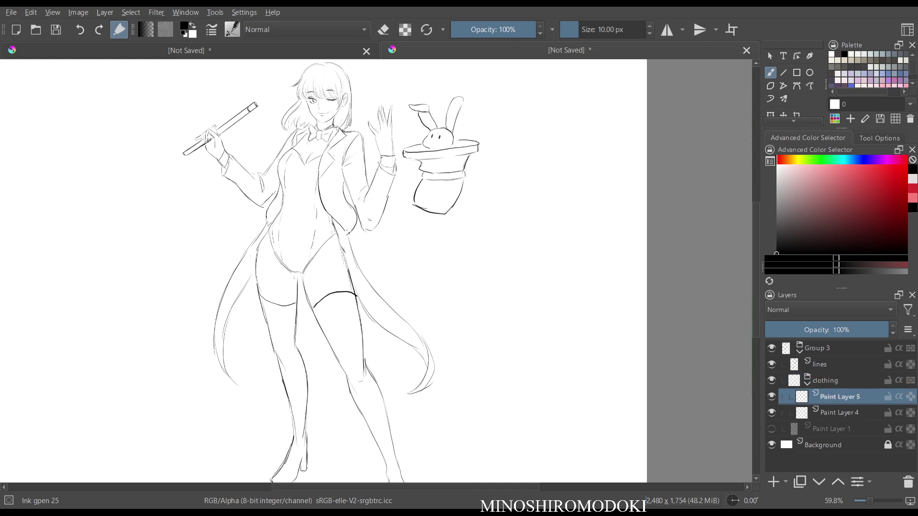
pyautogui.hotkey('ctrl', 'pageup')
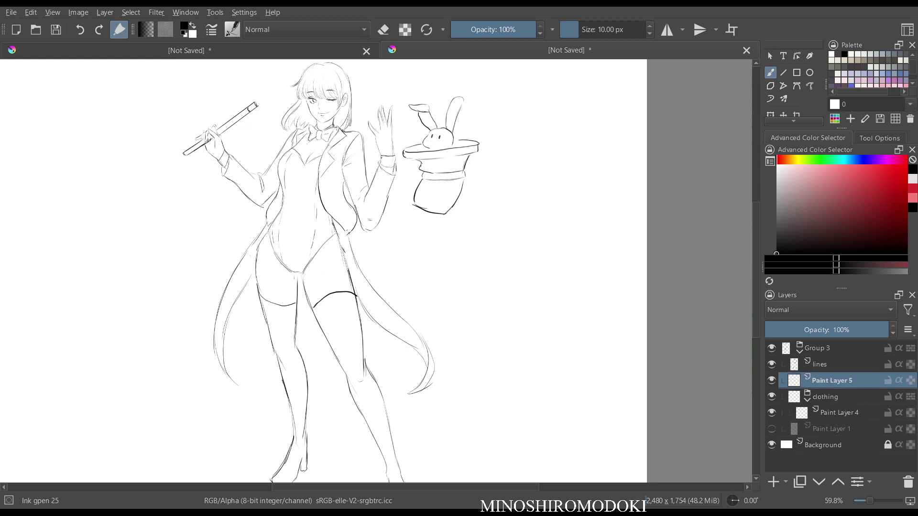
pyautogui.press('Insert')
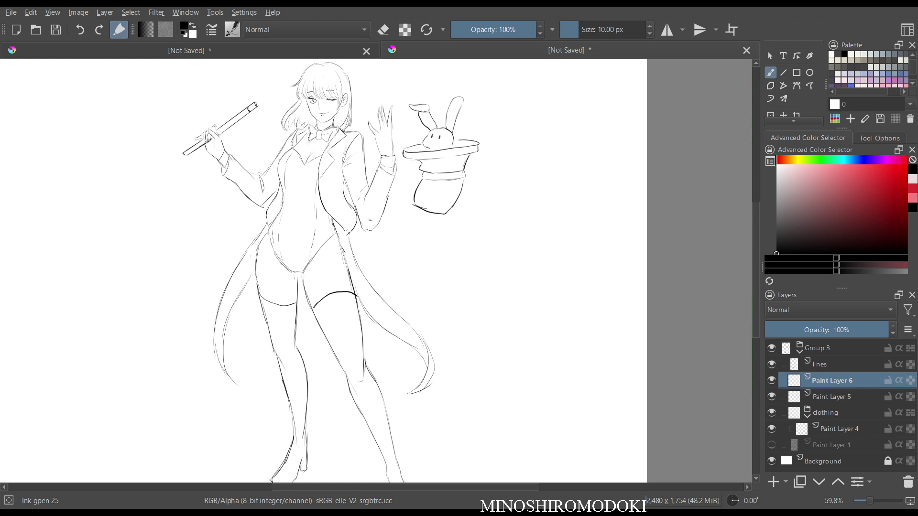
# - Group Paint Layer 5, rename its group as hair, and select Paint Layer 6 above it
pyautogui.press('pagedown')
pyautogui.hotkey('ctrl', 'g')
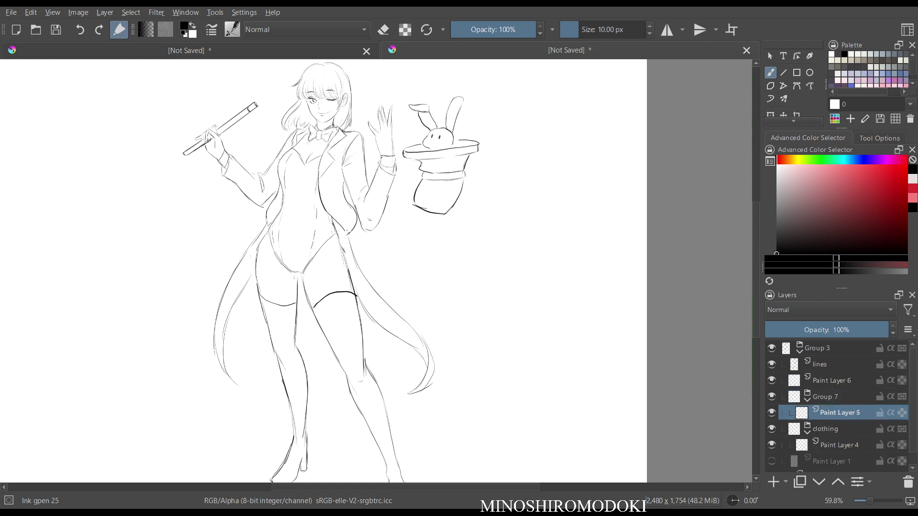
pyautogui.press('pageup')
pyautogui.press('F2')
pyautogui.write('hair')
pyautogui.press('Return')
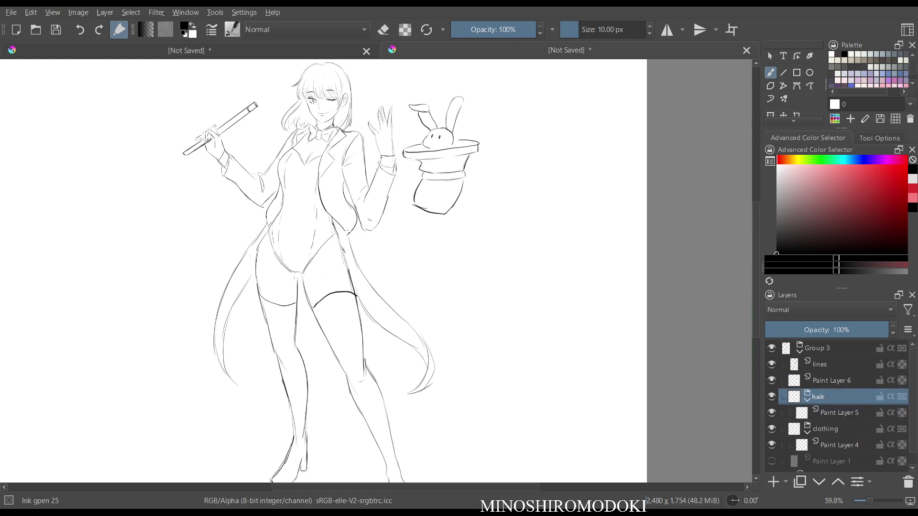
pyautogui.press('pageup')
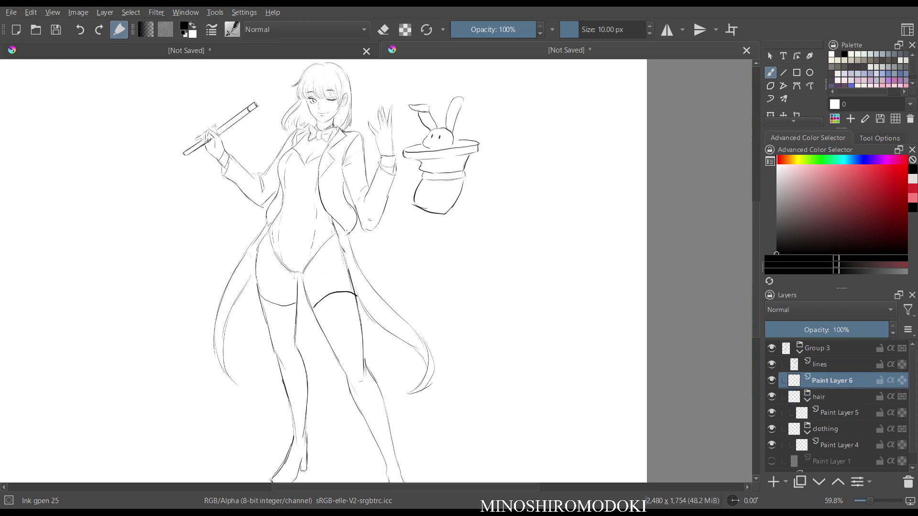
# - Put Paint Layer 6 into a new group and name the group "accesories"
pyautogui.hotkey('ctrl', 'g')
pyautogui.press('F2')
pyautogui.write('acc')
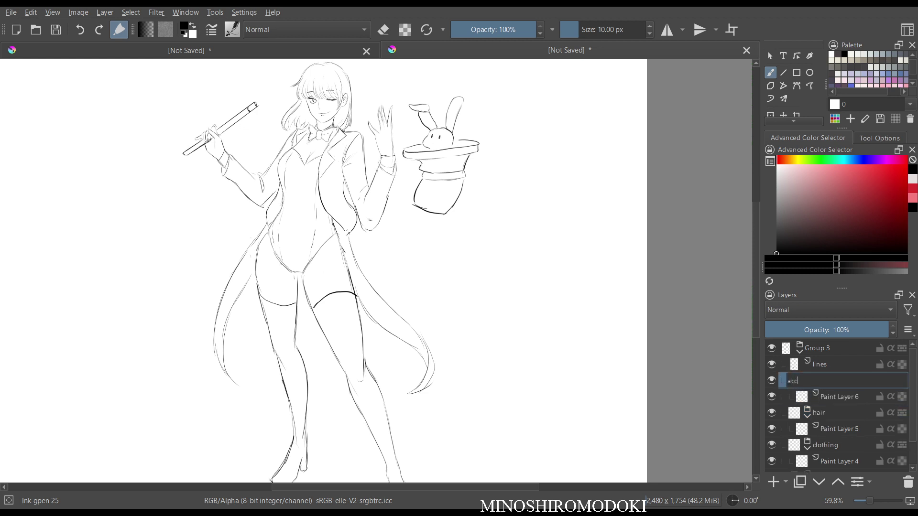
pyautogui.write('esories')
pyautogui.press('Return')
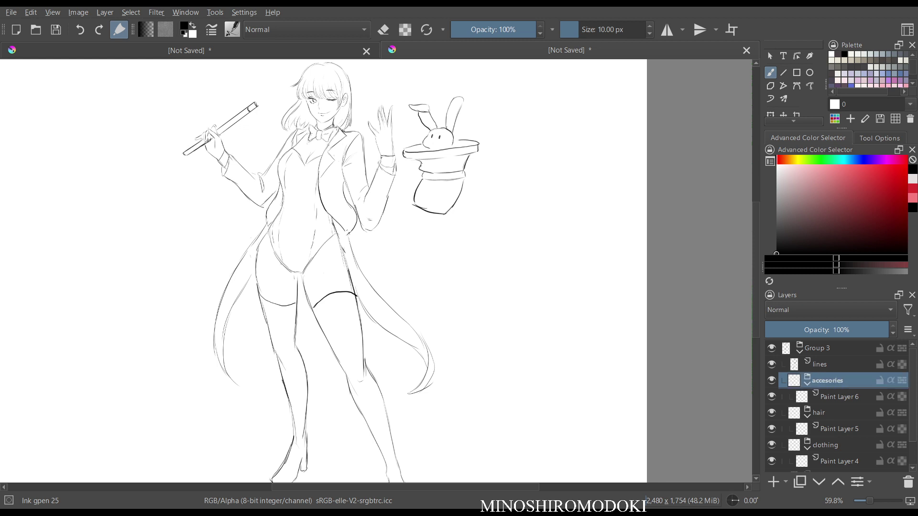
# - Make Paint Layer 4 in the clothing group active and choose dark grey as the painting colour
pyautogui.click(840, 397)
pyautogui.click(840, 429)
pyautogui.click(839, 461)
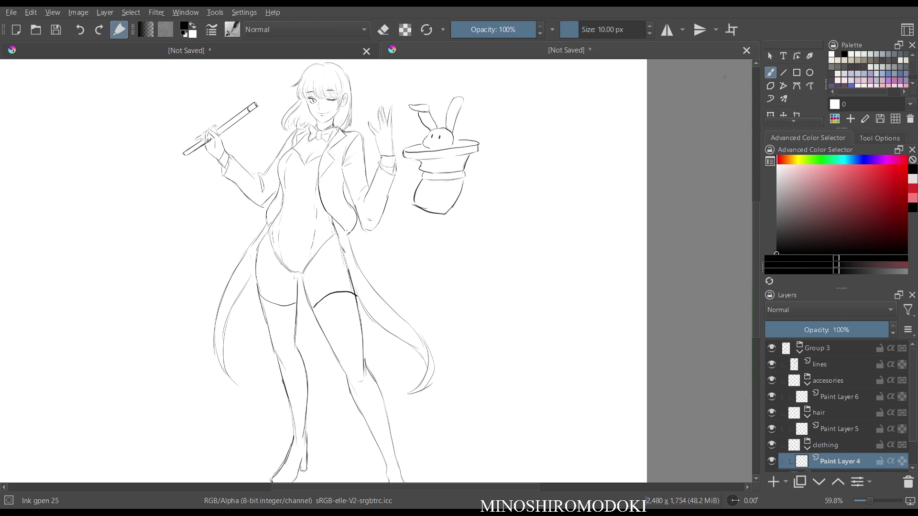
pyautogui.moveTo(302, 198); pyautogui.dragTo(306, 163)
pyautogui.moveTo(342, 139); pyautogui.dragTo(374, 198)
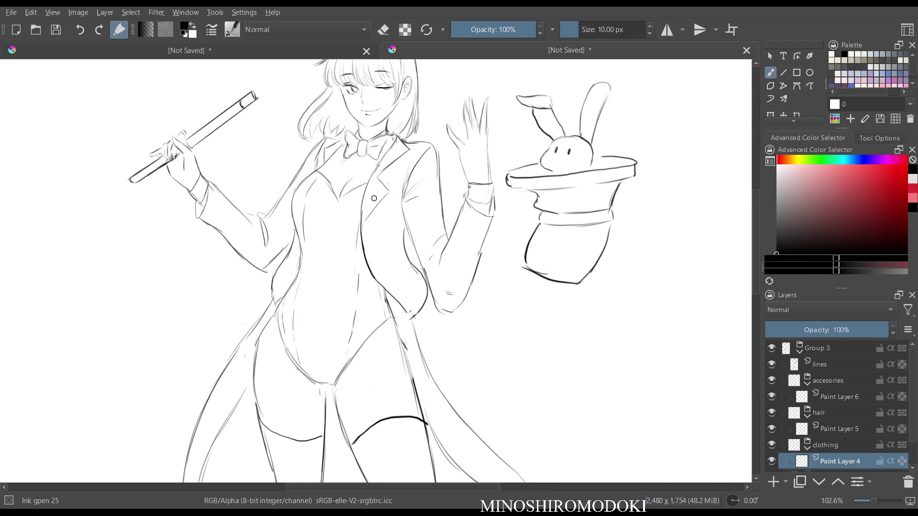
pyautogui.click(844, 67)
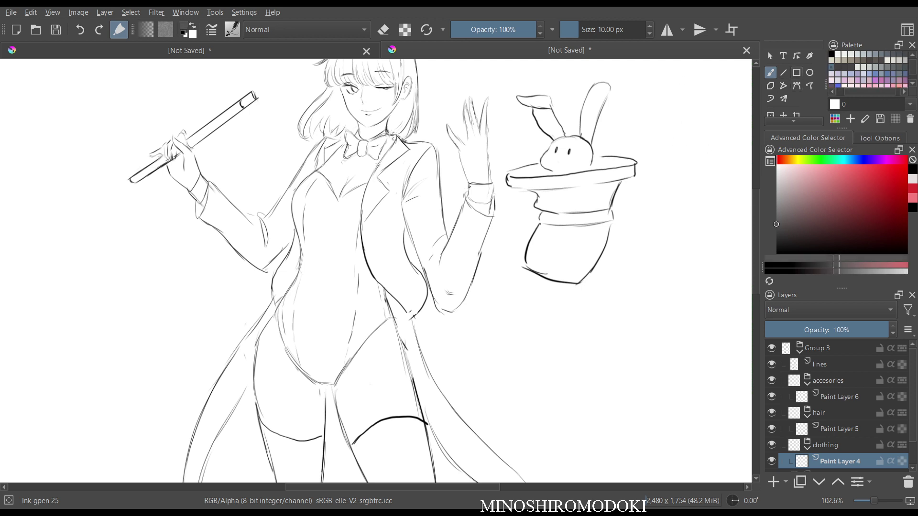
# - Try to trace the jacket shoulder and sleeve of the wand arm with the Bezier Curve Selection tool
pyautogui.scroll(-5, 789, 91)
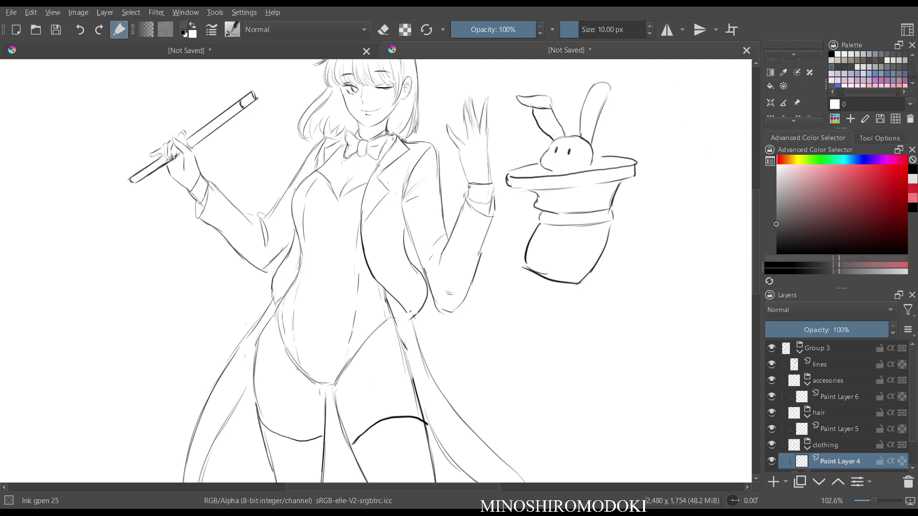
pyautogui.click(796, 103)
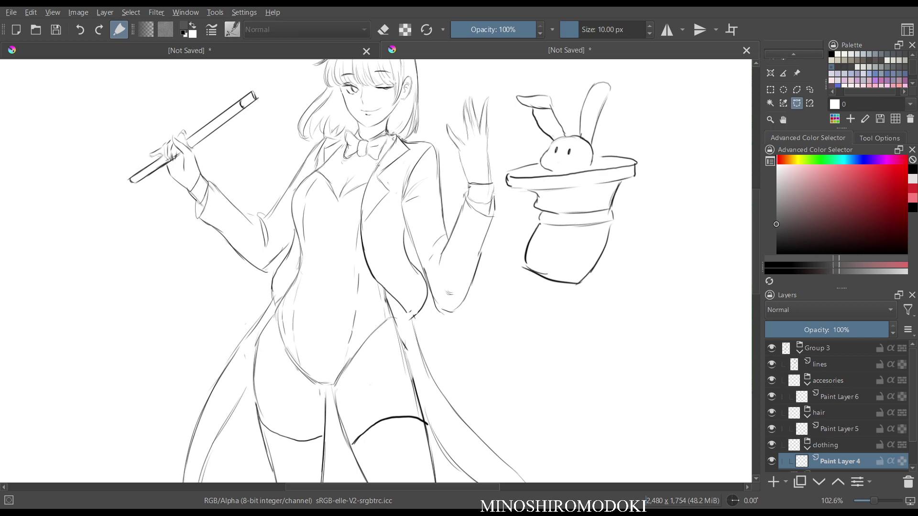
pyautogui.scroll(3, 378, 187)
pyautogui.press('m')
pyautogui.press('m')
pyautogui.scroll(2, 377, 187)
pyautogui.moveTo(373, 192); pyautogui.dragTo(371, 310)
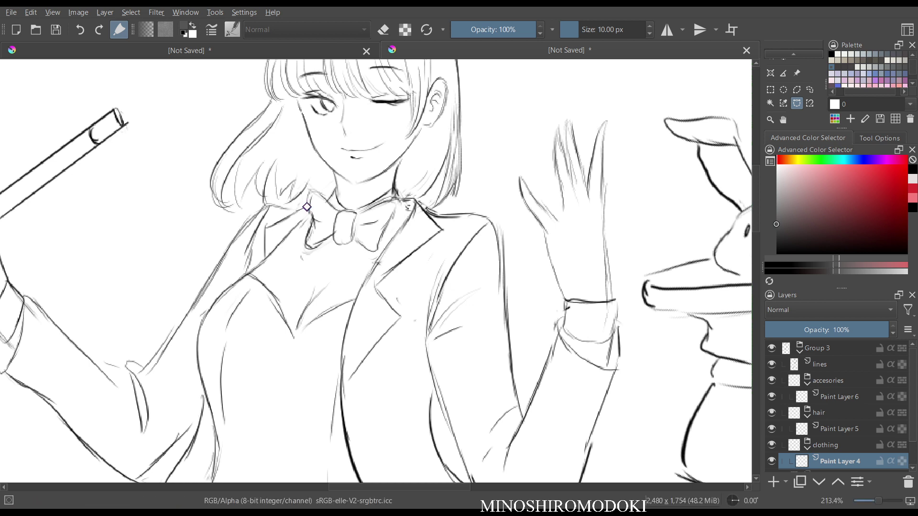
pyautogui.click(297, 211)
pyautogui.click(268, 204)
pyautogui.click(233, 242)
pyautogui.click(200, 295)
pyautogui.click(160, 352)
pyautogui.moveTo(143, 369); pyautogui.dragTo(123, 363)
pyautogui.hotkey('ctrl', 'z')
# - Make the lines layer active and set the painting colour to black
pyautogui.click(819, 365)
pyautogui.press('m')
pyautogui.press('m')
pyautogui.moveTo(812, 233); pyautogui.dragTo(777, 254)
pyautogui.scroll(2, 367, 330)
pyautogui.moveTo(274, 339); pyautogui.dragTo(480, 180)
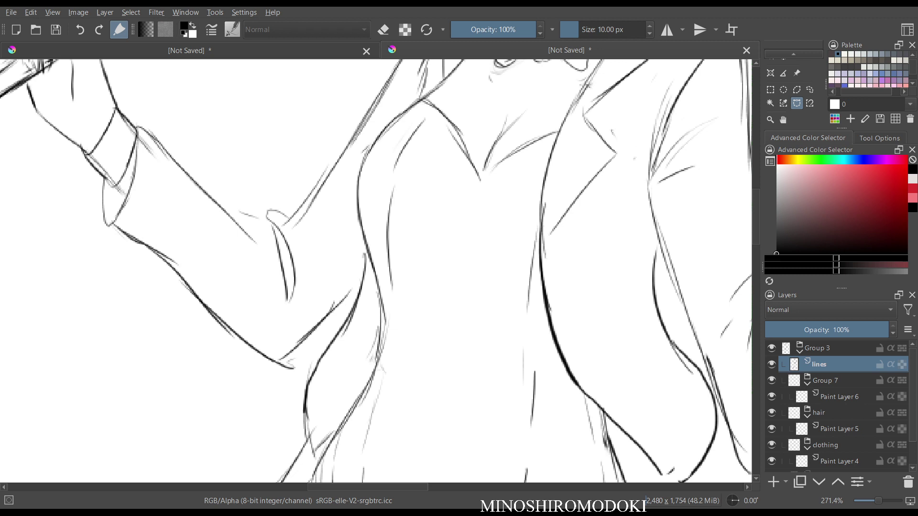
# - Erase the sleeve lines around the inner elbow of the wand arm on the lines layer
pyautogui.rightClick(311, 187)
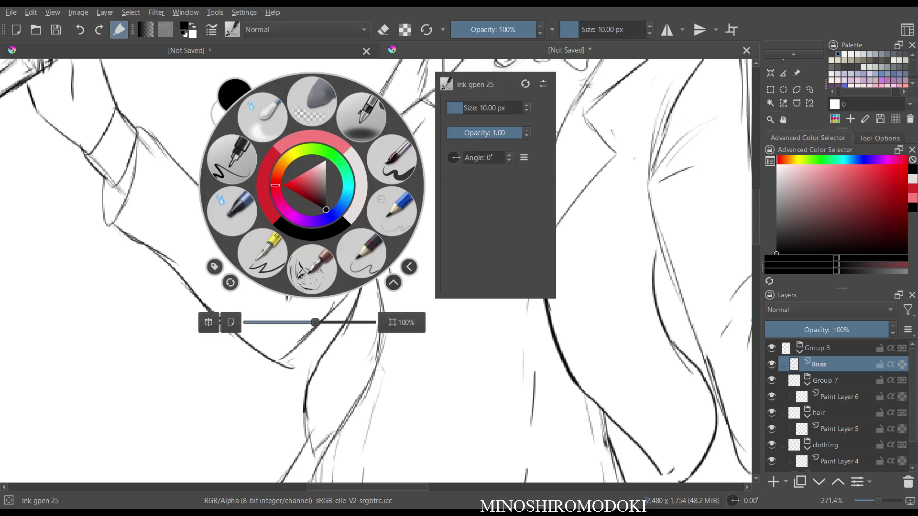
pyautogui.rightClick(265, 176)
pyautogui.press('e')
pyautogui.moveTo(323, 149)
pyautogui.mouseDown()
pyautogui.moveTo(261, 194)
pyautogui.moveTo(228, 196)
pyautogui.moveTo(202, 182)
pyautogui.moveTo(264, 211)
pyautogui.mouseUp()
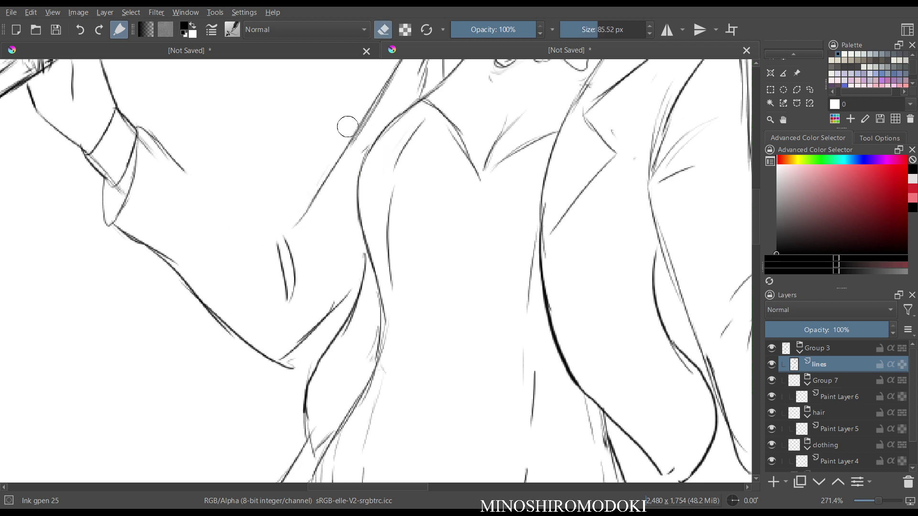
pyautogui.moveTo(348, 126); pyautogui.dragTo(344, 146)
pyautogui.scroll(-3, 371, 242)
pyautogui.moveTo(328, 184); pyautogui.dragTo(307, 225)
# - Redraw the forearm and upper-arm sleeve lines so they meet at the wand arm's inner elbow, and tidy the overlap with the eraser
pyautogui.press('e')
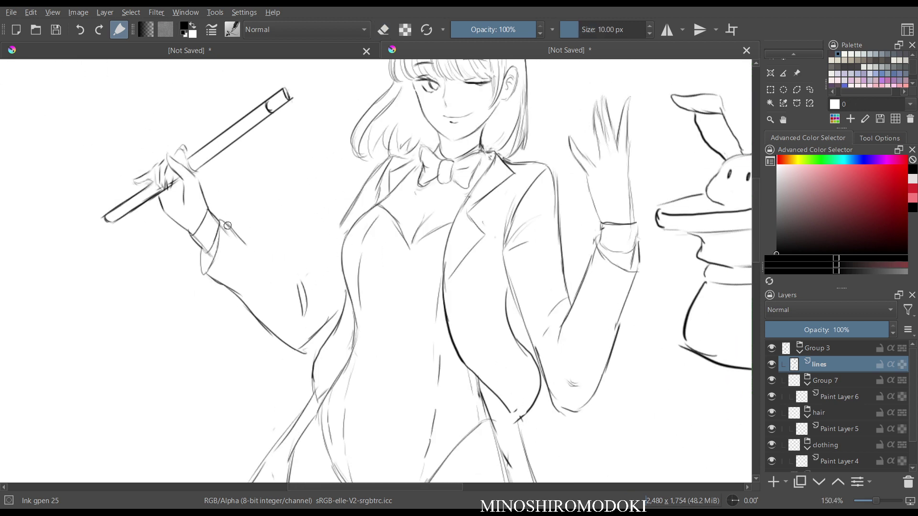
pyautogui.moveTo(222, 220)
pyautogui.mouseDown()
pyautogui.moveTo(289, 276)
pyautogui.moveTo(298, 272)
pyautogui.moveTo(299, 287)
pyautogui.mouseUp()
pyautogui.moveTo(356, 199)
pyautogui.mouseDown()
pyautogui.moveTo(314, 256)
pyautogui.moveTo(309, 304)
pyautogui.mouseUp()
pyautogui.press('e')
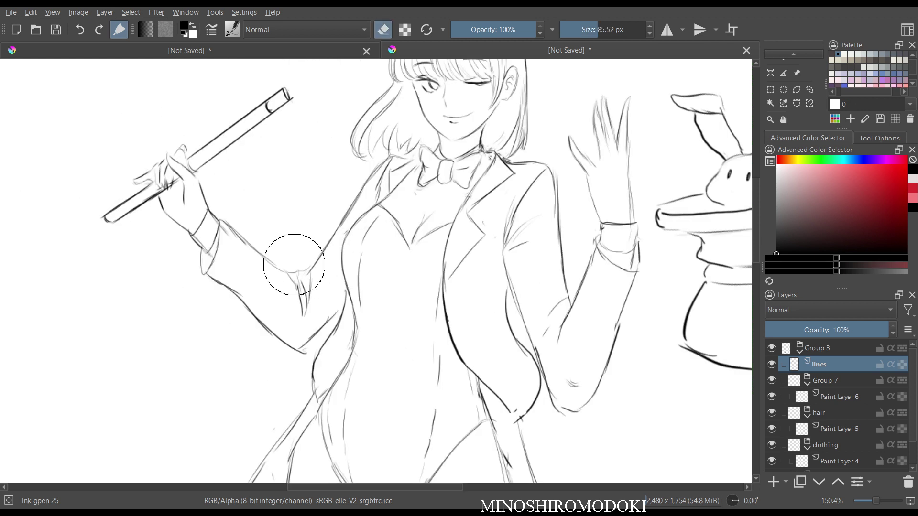
pyautogui.moveTo(294, 265)
pyautogui.mouseDown()
pyautogui.moveTo(299, 302)
pyautogui.moveTo(305, 291)
pyautogui.moveTo(271, 265)
pyautogui.moveTo(302, 282)
pyautogui.moveTo(300, 274)
pyautogui.moveTo(305, 292)
pyautogui.moveTo(314, 269)
pyautogui.mouseUp()
pyautogui.press('e')
# - Erase the stray strokes at the raised arm's elbow and clean up the tip of the wand arm's elbow
pyautogui.press('m')
pyautogui.press('m')
pyautogui.moveTo(447, 164); pyautogui.dragTo(446, 206)
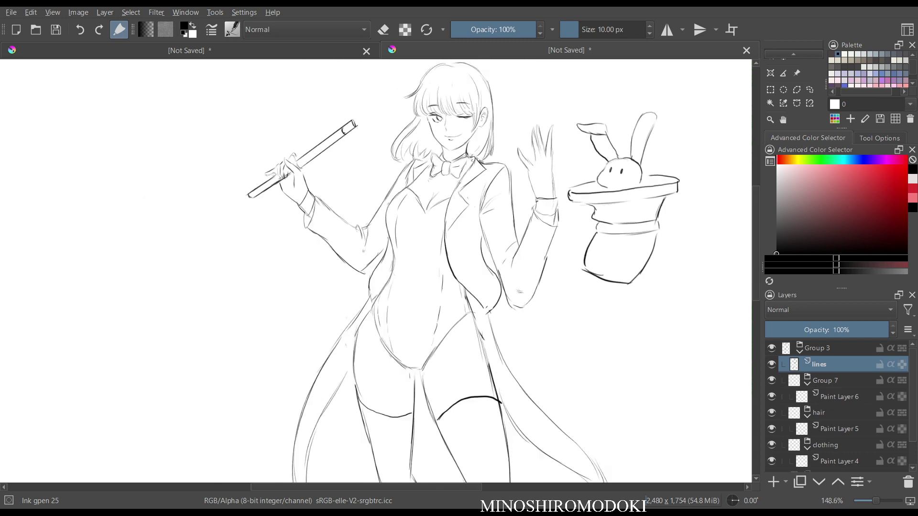
pyautogui.press('-')
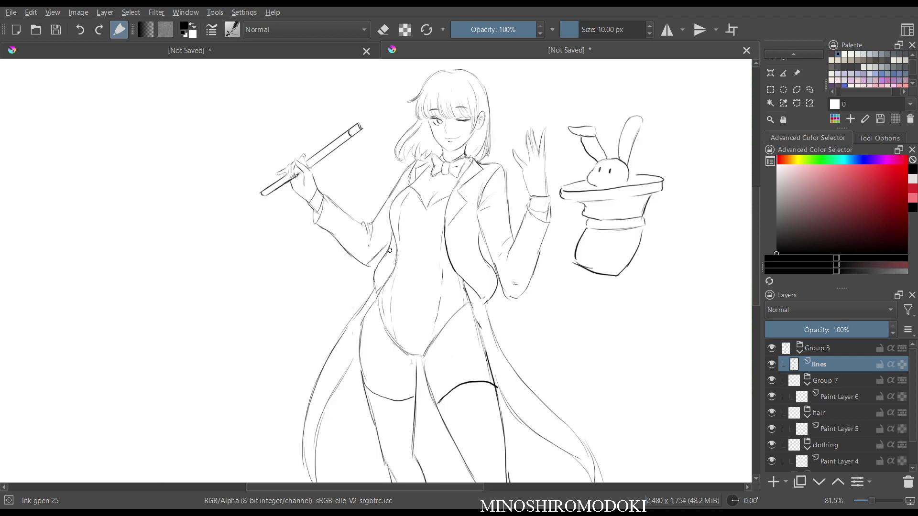
pyautogui.press('+')
pyautogui.press('e')
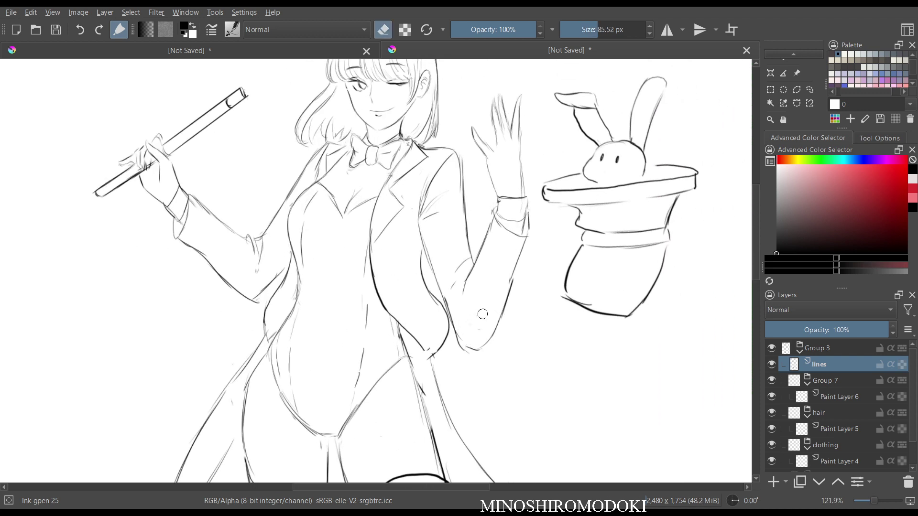
pyautogui.moveTo(471, 356)
pyautogui.mouseDown()
pyautogui.moveTo(476, 297)
pyautogui.moveTo(458, 326)
pyautogui.moveTo(466, 341)
pyautogui.moveTo(486, 345)
pyautogui.mouseUp()
pyautogui.press('e')
pyautogui.press('e')
pyautogui.moveTo(260, 306); pyautogui.dragTo(254, 304)
# - Enlarge the whole drawing in Group 3 slightly and reposition it on the canvas
pyautogui.press('m')
pyautogui.press('m')
pyautogui.scroll(-3, 427, 253)
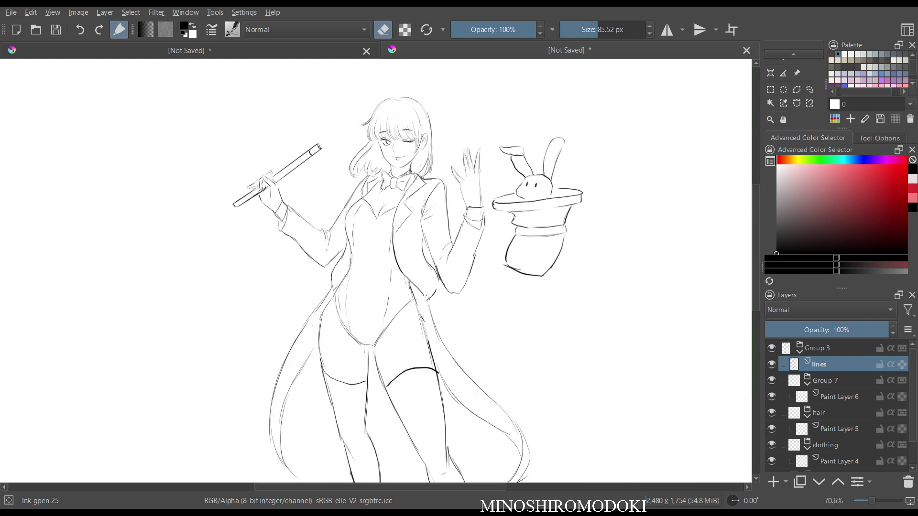
pyautogui.scroll(2, 427, 261)
pyautogui.scroll(-4, 427, 261)
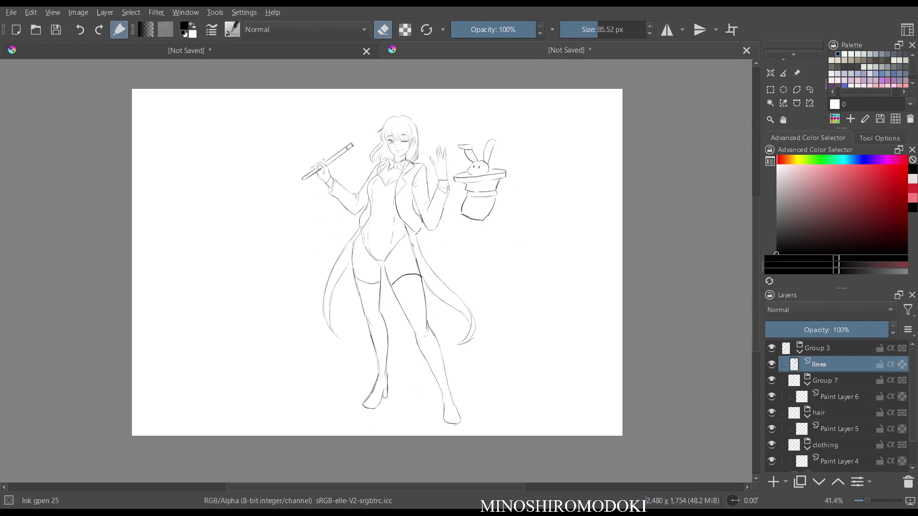
pyautogui.click(817, 348)
pyautogui.hotkey('ctrl', 't')
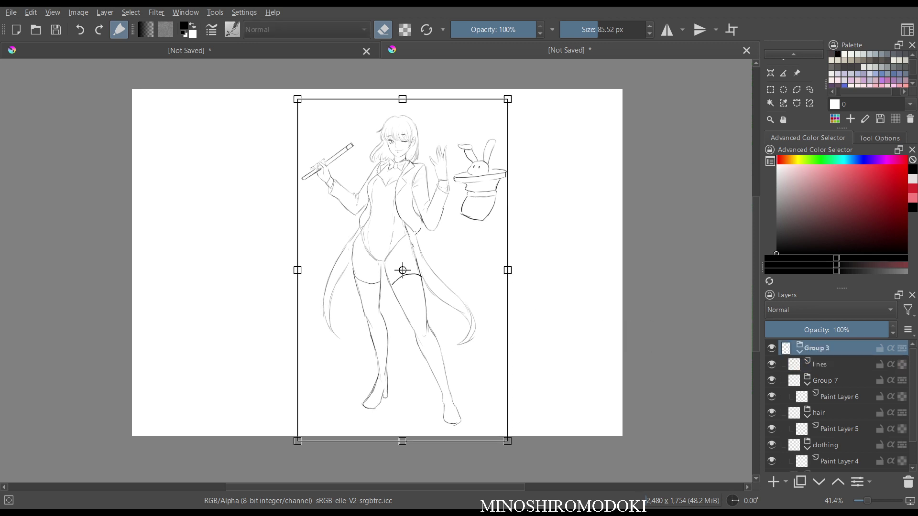
pyautogui.moveTo(507, 99); pyautogui.dragTo(519, 81)
pyautogui.moveTo(416, 287); pyautogui.dragTo(413, 294)
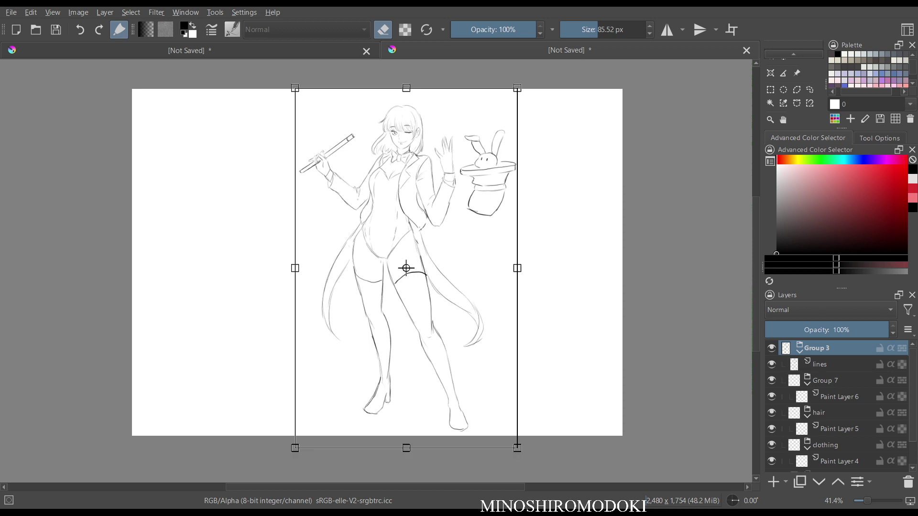
pyautogui.press('Return')
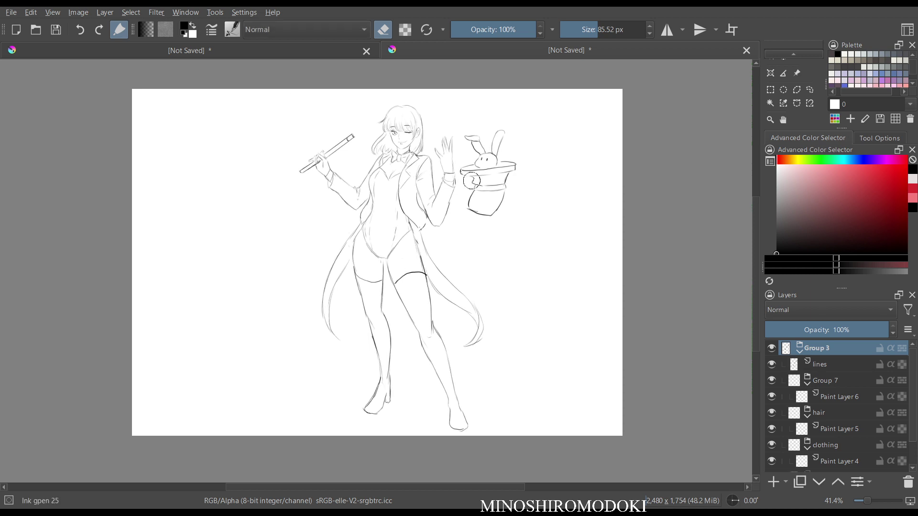
# - Activate Paint Layer 4 inside the clothing group and set the painting colour to dark grey
pyautogui.scroll(5, 412, 153)
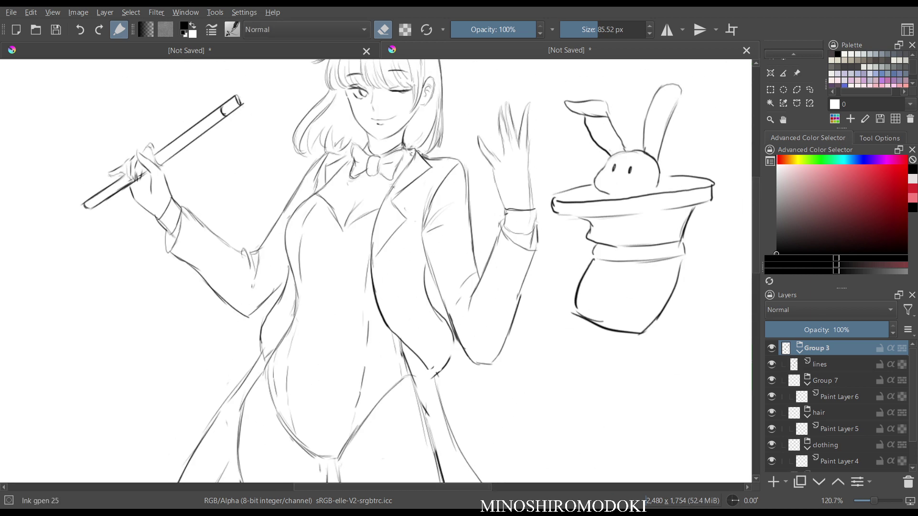
pyautogui.scroll(-4, 840, 421)
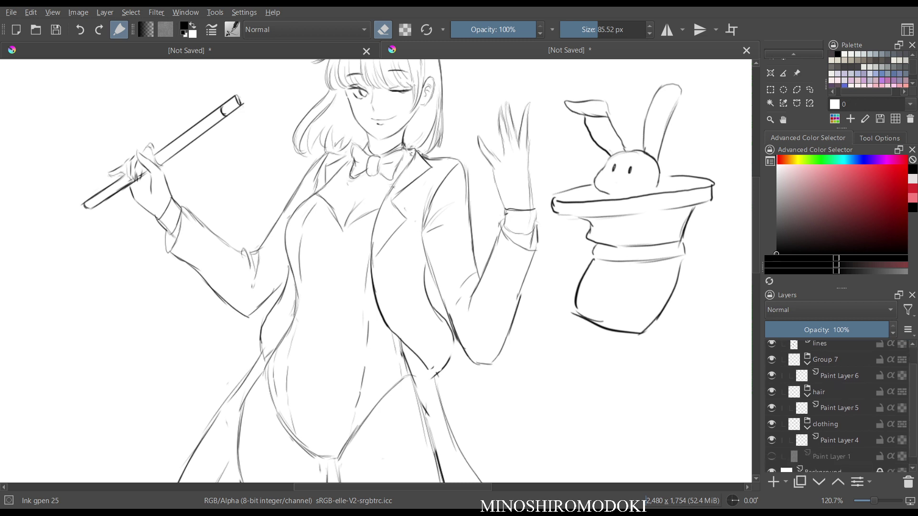
pyautogui.click(840, 431)
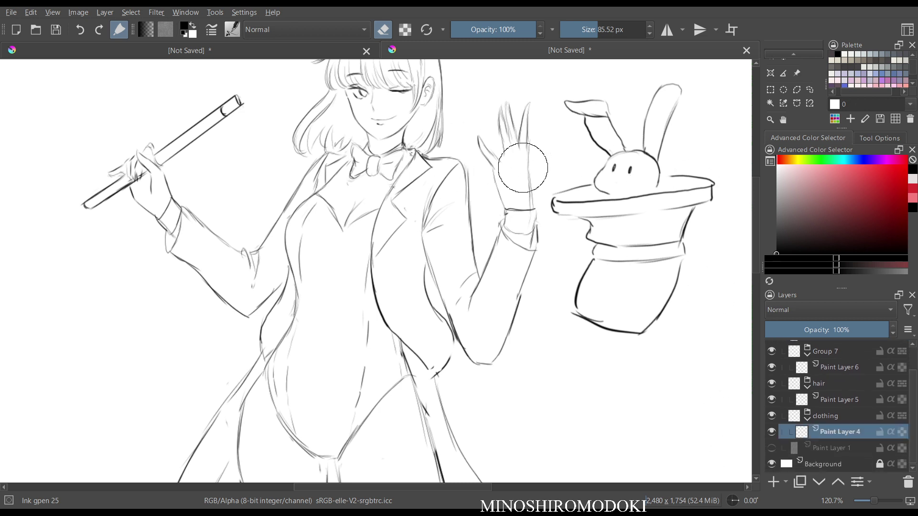
pyautogui.moveTo(776, 227); pyautogui.dragTo(777, 226)
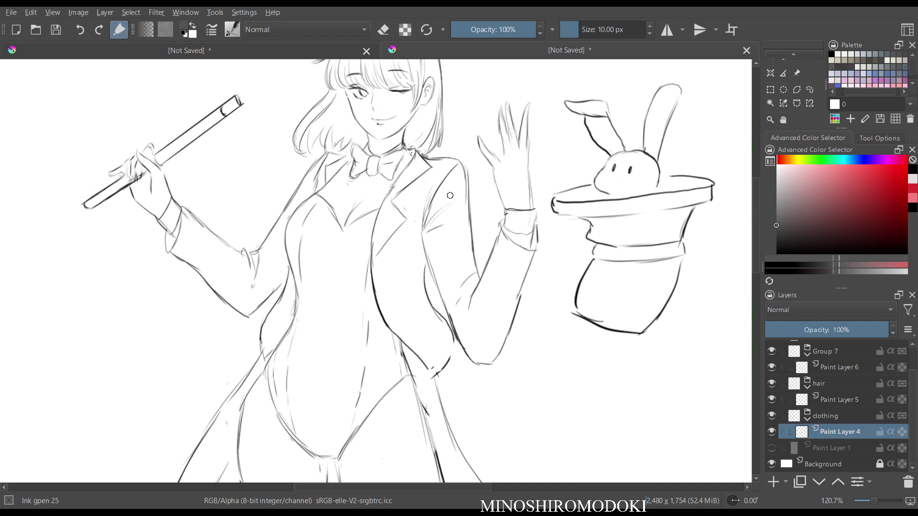
# - Outline the jacket shoulder and full sleeve of the wand arm as a closed Bezier curve selection
pyautogui.moveTo(350, 225)
pyautogui.mouseDown()
pyautogui.moveTo(355, 179)
pyautogui.moveTo(351, 260)
pyautogui.mouseUp()
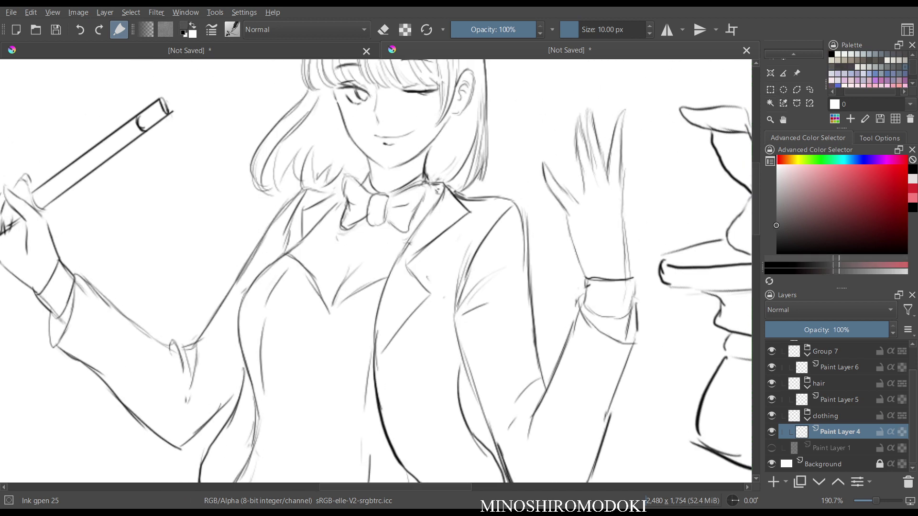
pyautogui.click(796, 103)
pyautogui.click(341, 188)
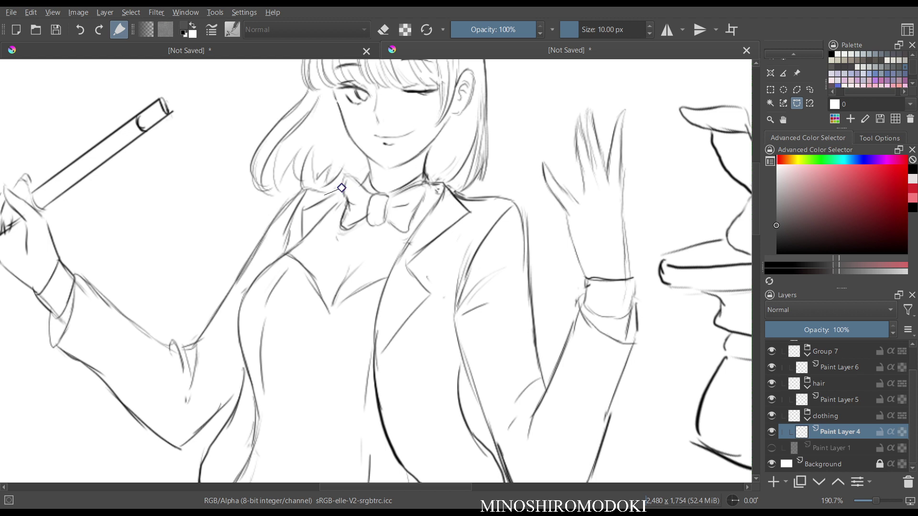
pyautogui.click(334, 193)
pyautogui.click(304, 188)
pyautogui.click(270, 223)
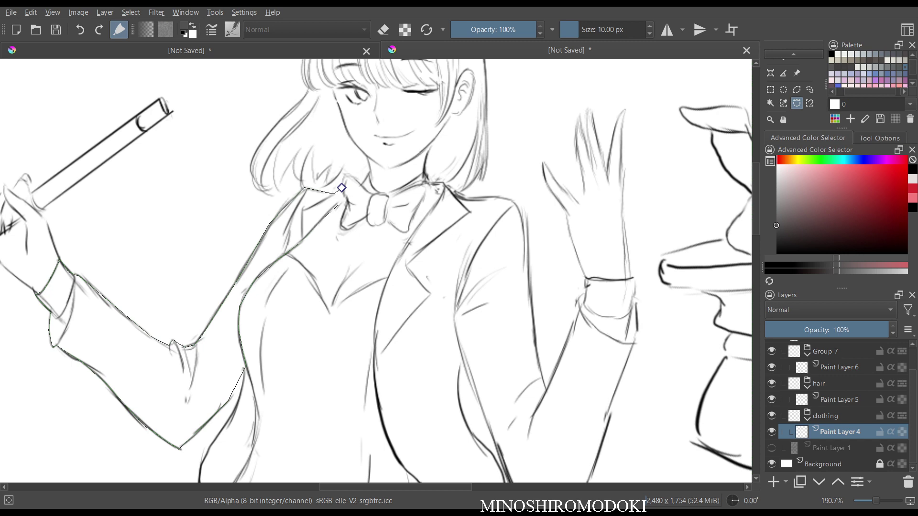
pyautogui.click(341, 187)
# - Add the narrow jacket flap beside the waist, below the wand arm, to the selection
pyautogui.scroll(-2, 399, 237)
pyautogui.moveTo(383, 296); pyautogui.dragTo(374, 215)
pyautogui.scroll(3, 348, 272)
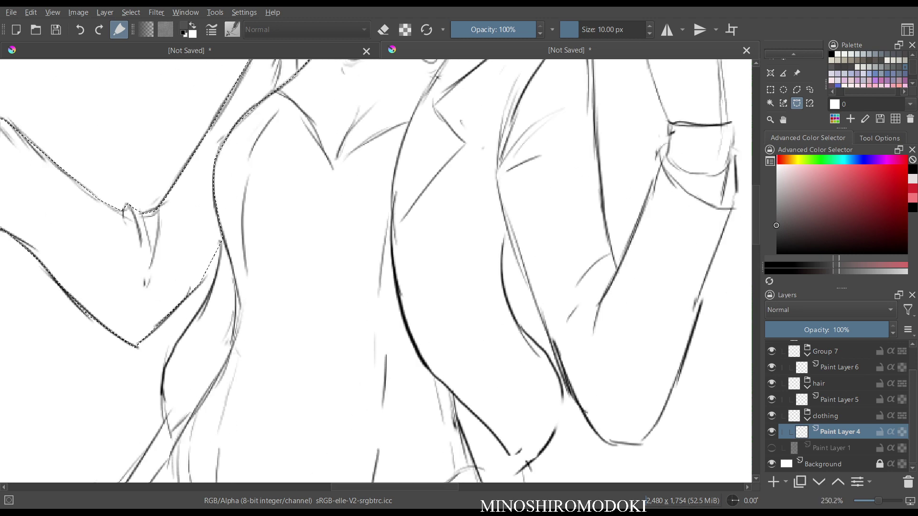
pyautogui.click(211, 222)
pyautogui.moveTo(194, 414); pyautogui.dragTo(178, 425)
pyautogui.click(170, 435)
pyautogui.moveTo(161, 395); pyautogui.dragTo(167, 360)
pyautogui.click(211, 222)
# - Add the long coat tail on the wand-arm side to the selection
pyautogui.scroll(-2, 246, 245)
pyautogui.moveTo(376, 373); pyautogui.dragTo(451, 165)
pyautogui.scroll(-3, 385, 144)
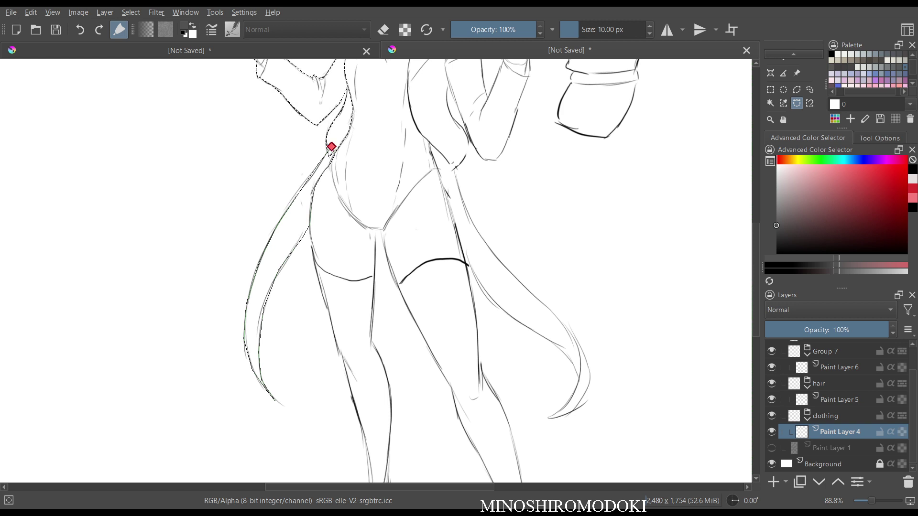
pyautogui.click(331, 147)
# - Trace a Bezier selection outline from the collar over the other shoulder and around the raised arm's sleeve
pyautogui.scroll(-2, 348, 313)
pyautogui.moveTo(364, 211); pyautogui.dragTo(306, 327)
pyautogui.scroll(3, 358, 283)
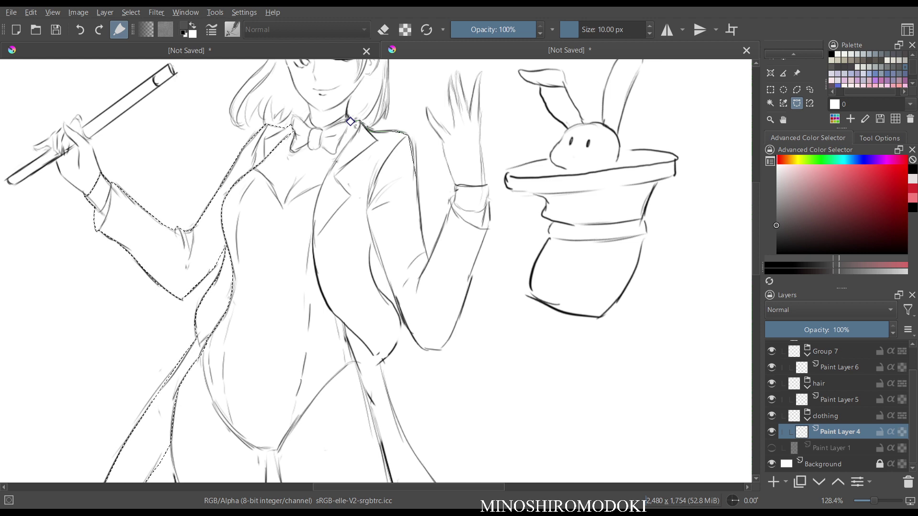
pyautogui.click(417, 175)
pyautogui.click(421, 233)
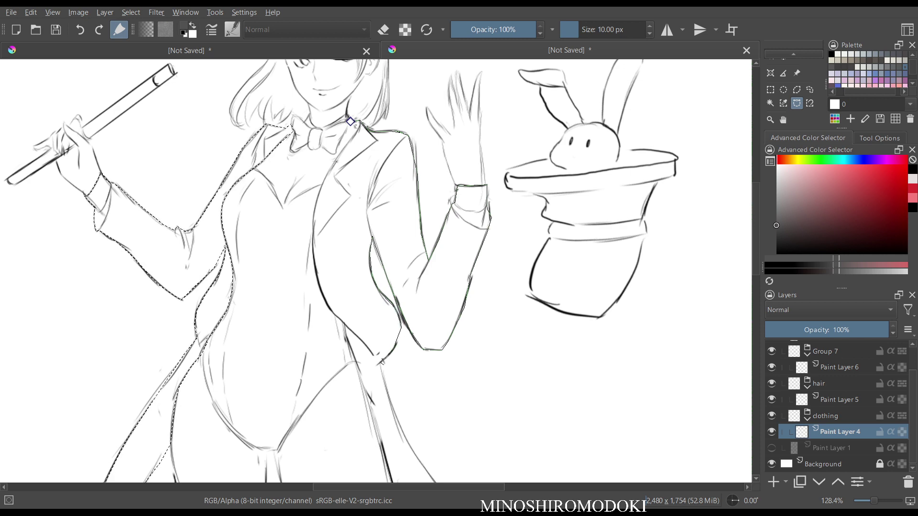
# - Extend the selection outline down the outer edge of the raised-arm side's coat tail to its tip
pyautogui.scroll(-1, 363, 376)
pyautogui.moveTo(380, 383); pyautogui.dragTo(305, 207)
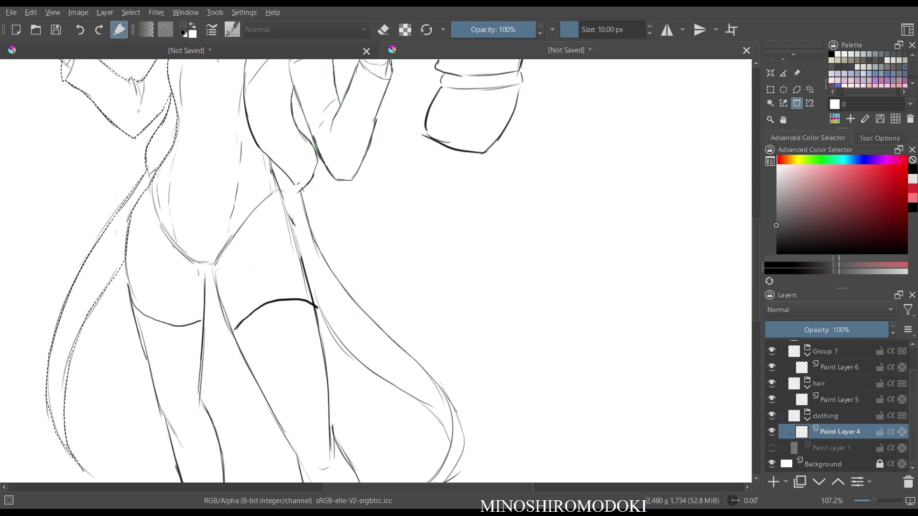
pyautogui.click(464, 443)
pyautogui.scroll(-1, 478, 416)
pyautogui.scroll(-2, 477, 418)
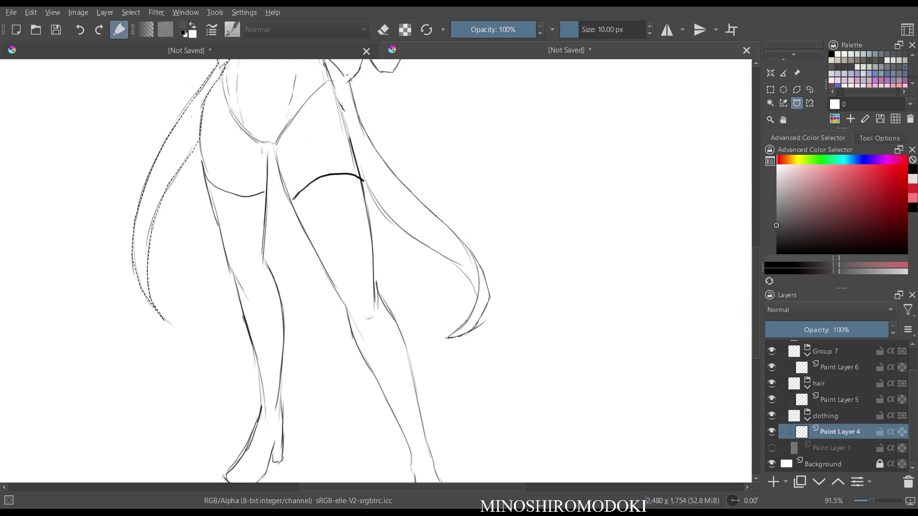
# - Trace the selection outline back along the inner edge of that coat tail, from the tip up to the waist
pyautogui.click(477, 299)
pyautogui.click(464, 267)
pyautogui.scroll(4, 464, 262)
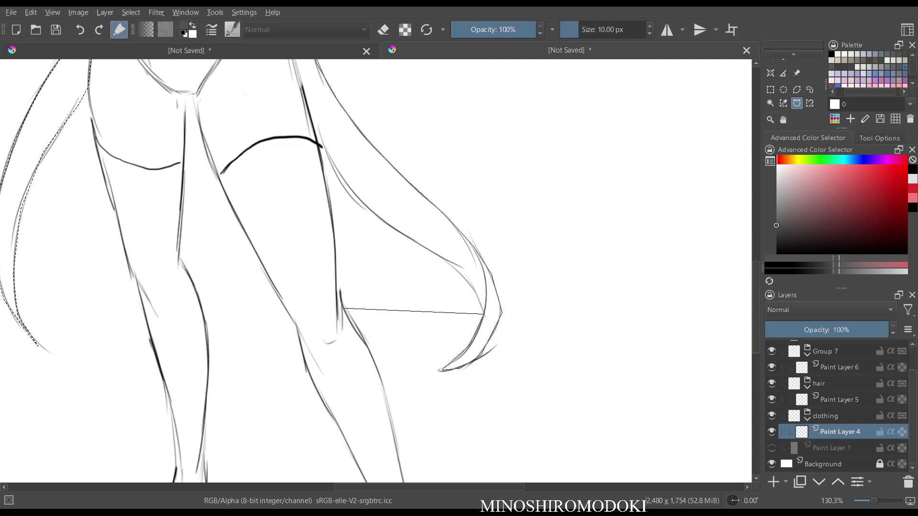
pyautogui.click(473, 287)
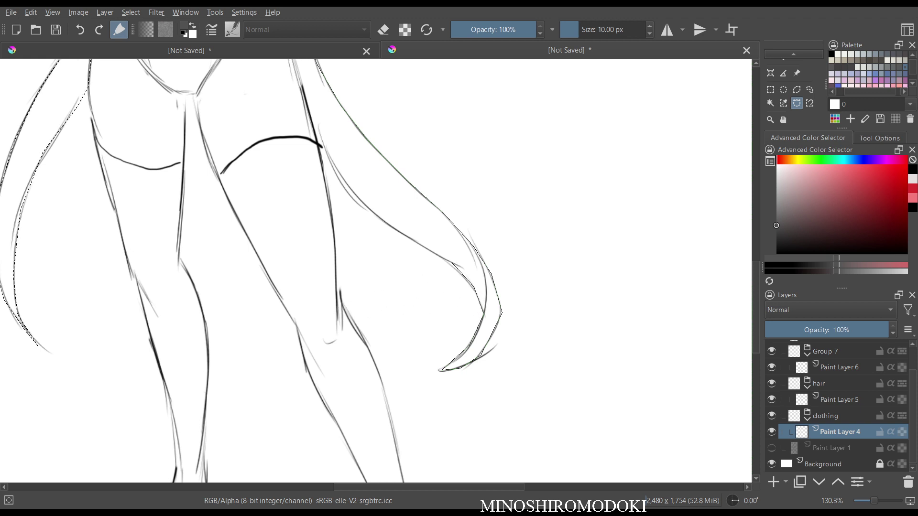
pyautogui.click(452, 262)
pyautogui.click(395, 230)
pyautogui.click(357, 197)
pyautogui.click(326, 150)
pyautogui.moveTo(322, 113); pyautogui.dragTo(357, 256)
pyautogui.click(336, 222)
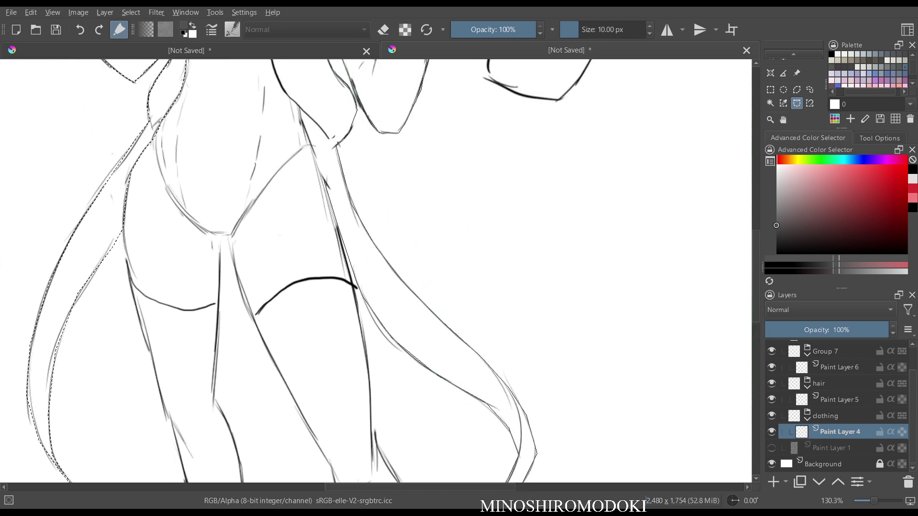
pyautogui.click(322, 176)
pyautogui.click(310, 136)
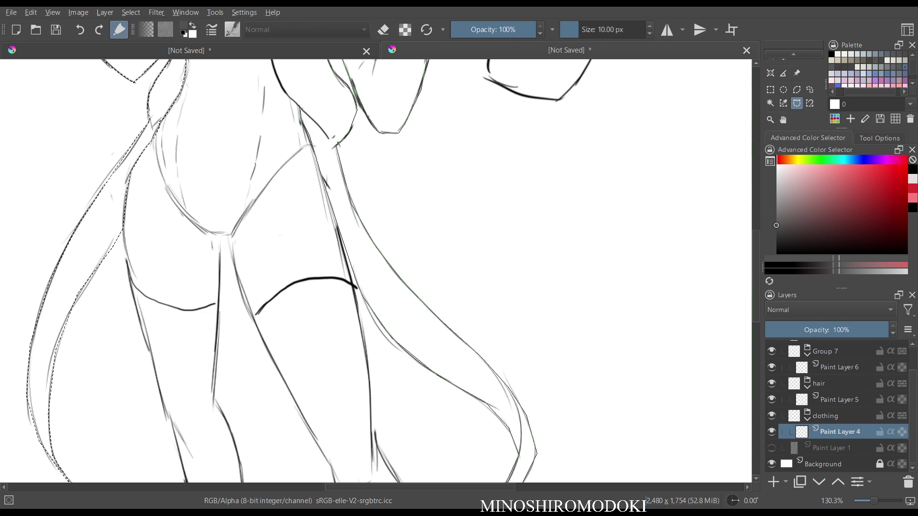
# - Continue the outline up the jacket's front opening and close it at the collar beside the bow tie
pyautogui.moveTo(300, 112); pyautogui.dragTo(324, 226)
pyautogui.click(335, 218)
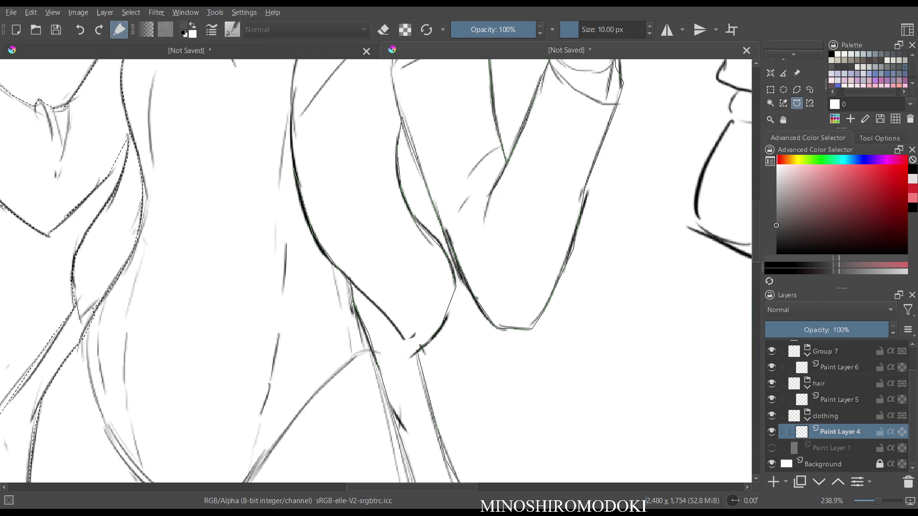
pyautogui.scroll(5, 378, 271)
pyautogui.scroll(1, 365, 72)
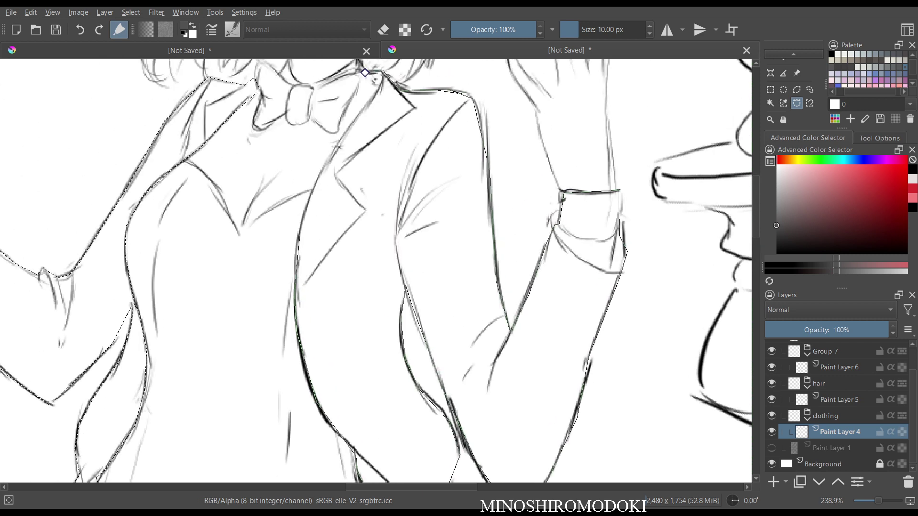
pyautogui.click(335, 149)
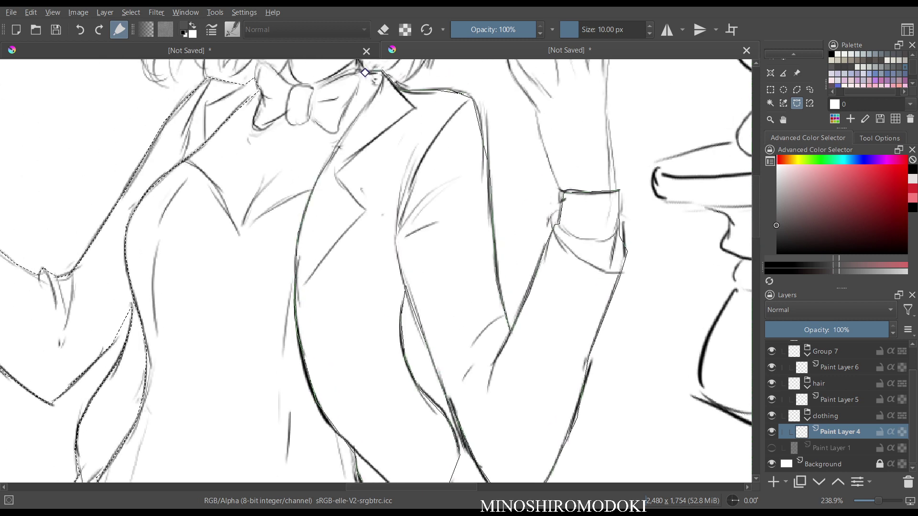
pyautogui.click(359, 117)
pyautogui.press('Escape')
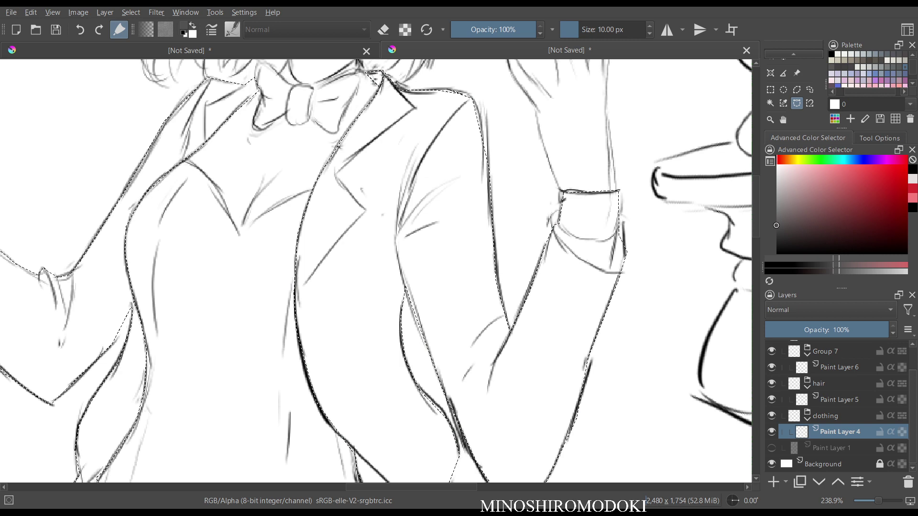
# - Try a dark grey fill on the whole tailcoat selection and check it in the mirrored view
pyautogui.scroll(-5, 381, 140)
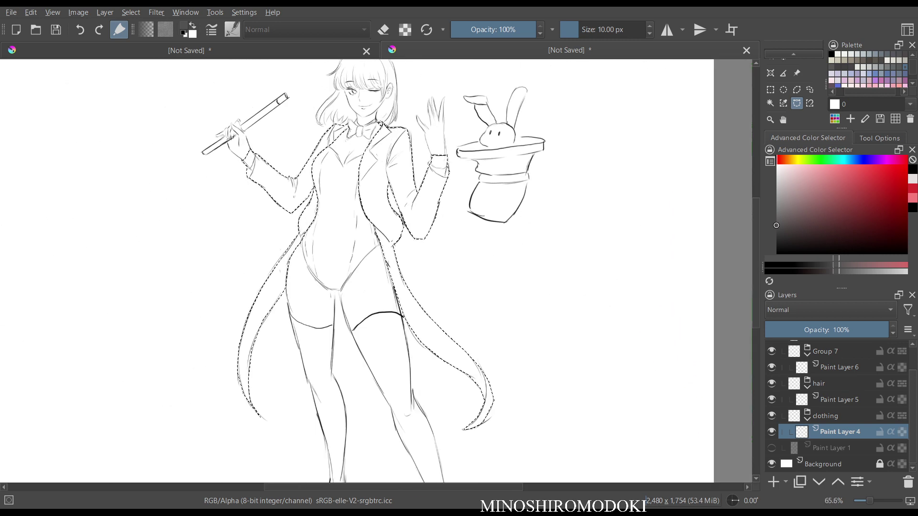
pyautogui.press('b')
pyautogui.hotkey('shift', 'BackSpace')
pyautogui.scroll(-4, 391, 215)
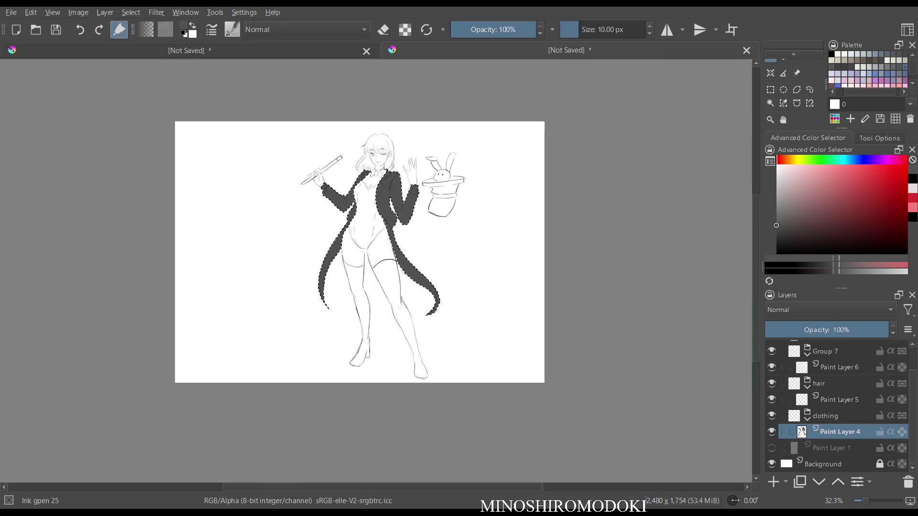
pyautogui.scroll(4, 391, 215)
pyautogui.press('m')
pyautogui.scroll(-1, 375, 271)
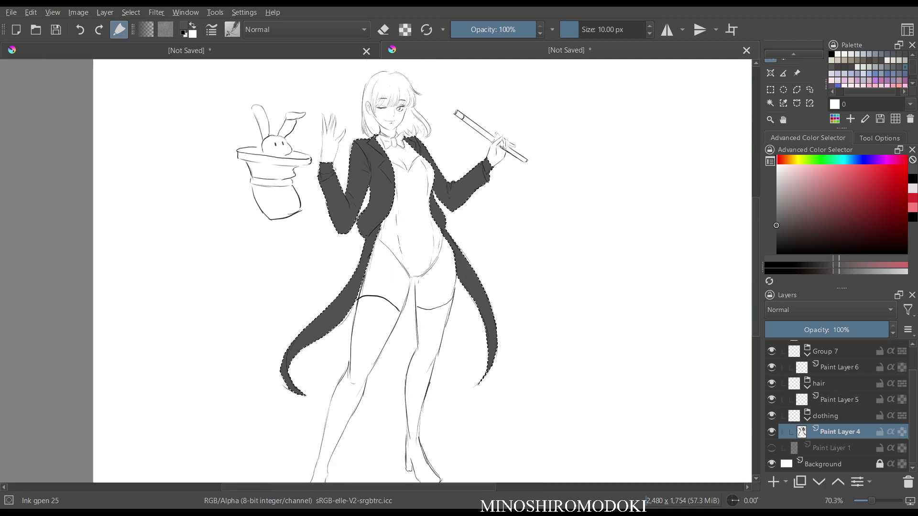
pyautogui.press('m')
pyautogui.hotkey('ctrl', 'z')
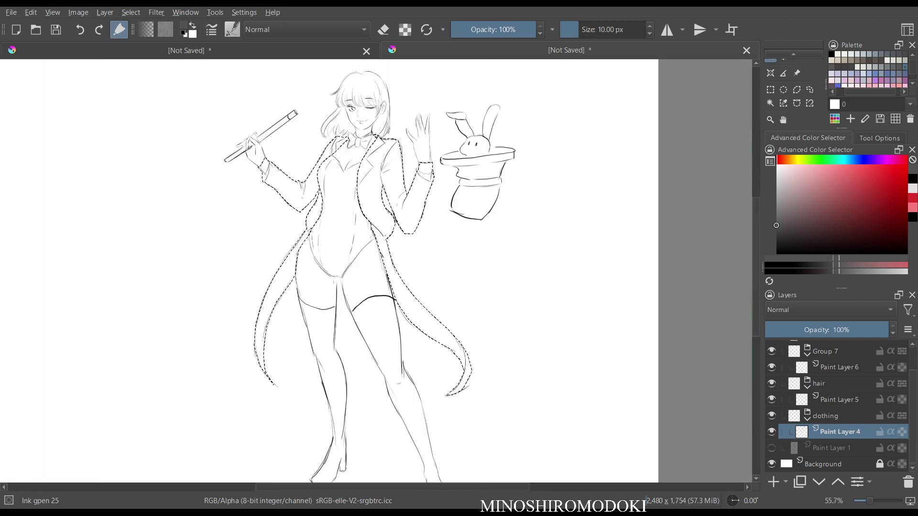
# - Fill the tailcoat selection with a lighter mid grey and clear the selection
pyautogui.press('l')
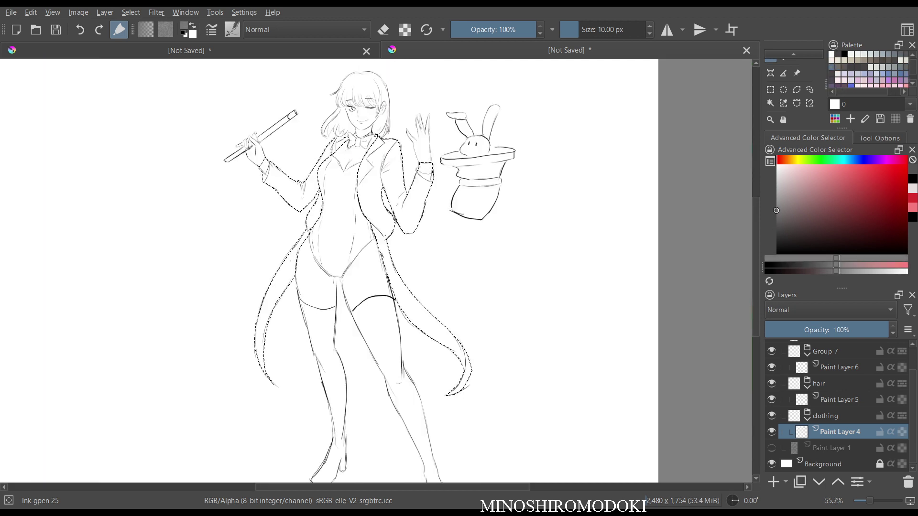
pyautogui.hotkey('shift', 'BackSpace')
pyautogui.scroll(-3, 431, 256)
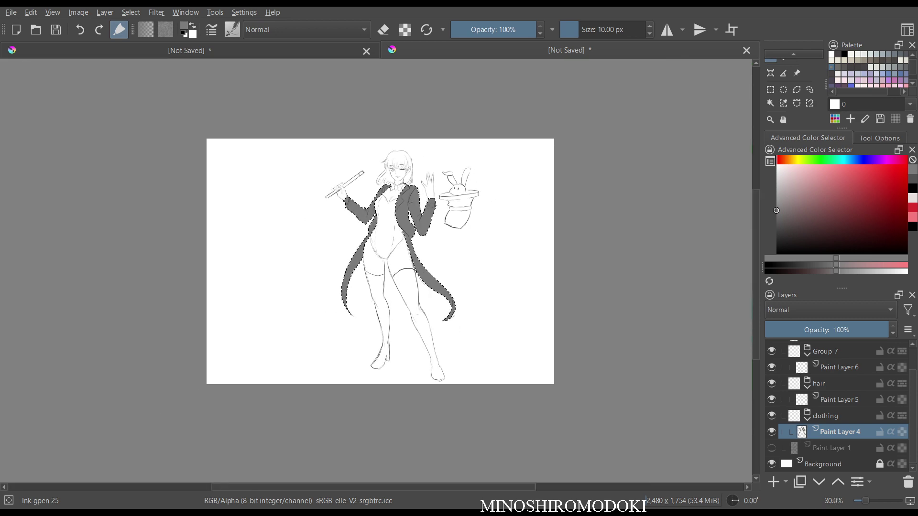
pyautogui.scroll(4, 430, 256)
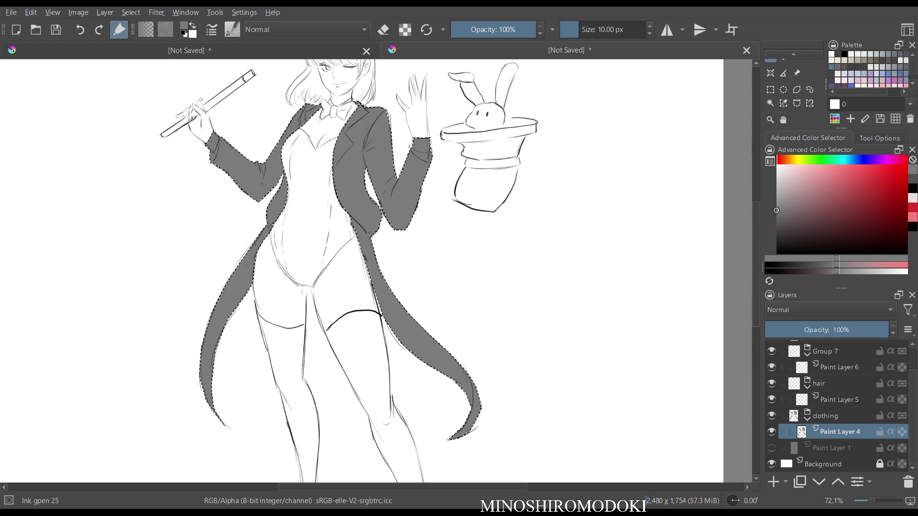
pyautogui.hotkey('ctrl', 'shift', 'a')
pyautogui.press('m')
pyautogui.press('m')
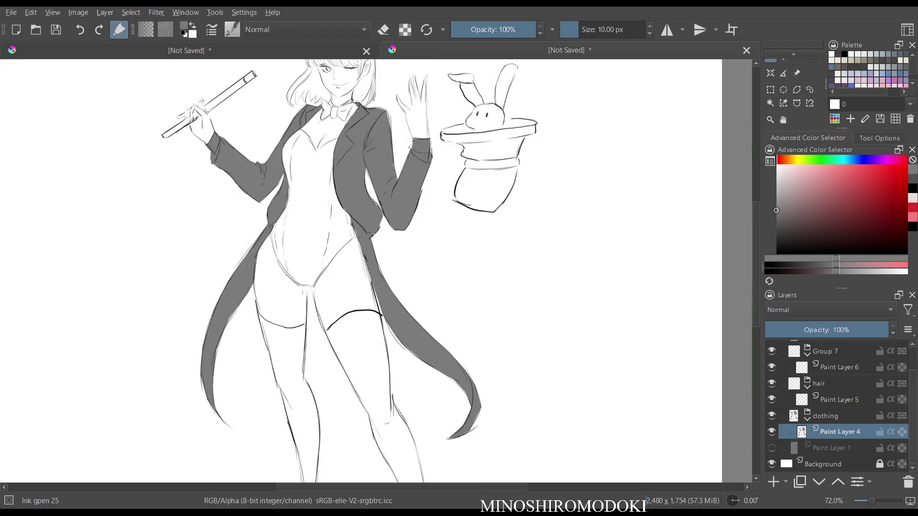
# - Rename the clothing group to clothing1
pyautogui.scroll(-2, 443, 228)
pyautogui.press('pageup')
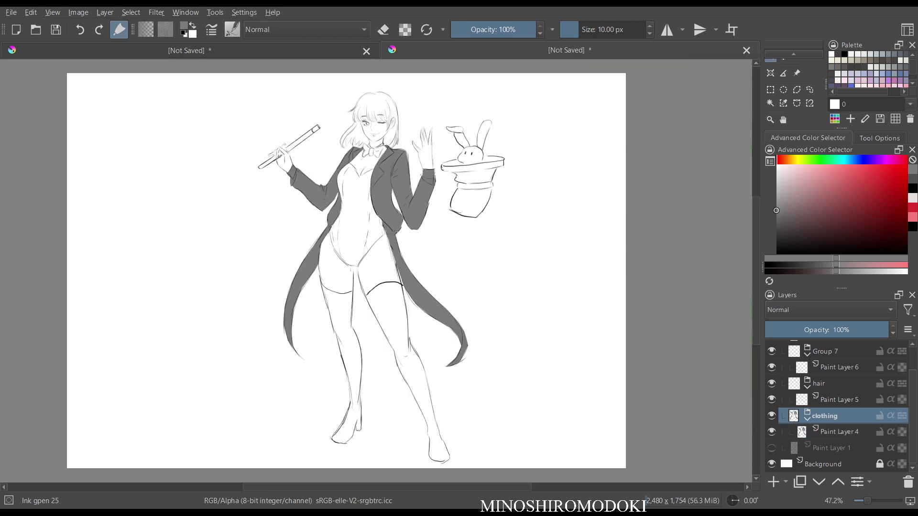
pyautogui.press('F2')
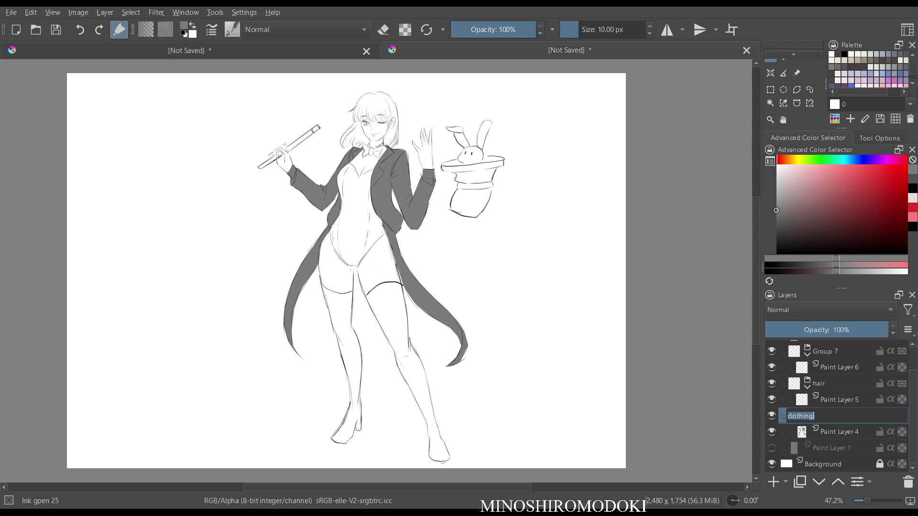
pyautogui.click(816, 416)
pyautogui.write('1')
pyautogui.press('Return')
# - Add a new paint layer directly beneath the lines layer
pyautogui.click(839, 399)
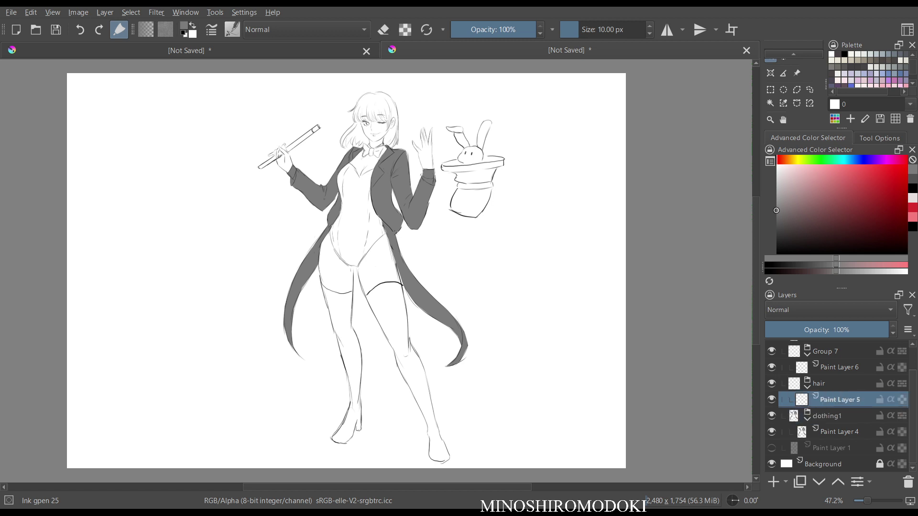
pyautogui.scroll(1, 837, 407)
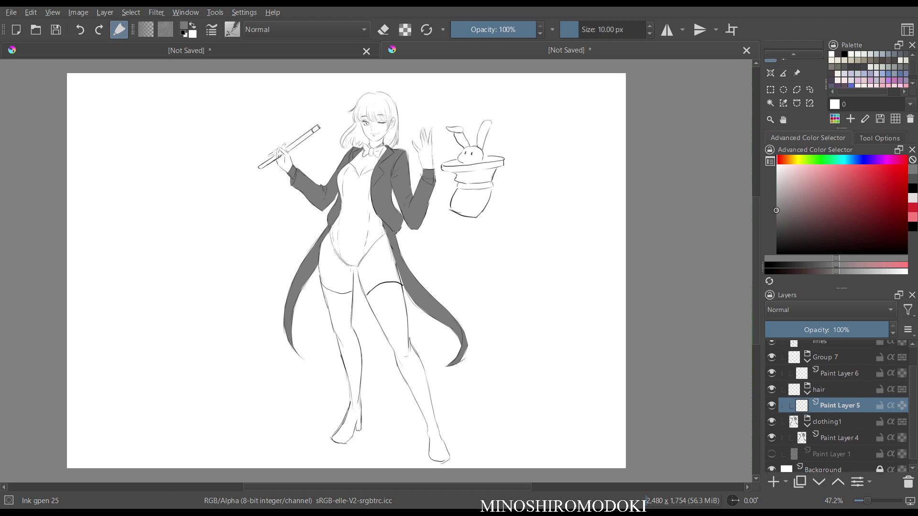
pyautogui.scroll(4, 837, 406)
pyautogui.click(834, 365)
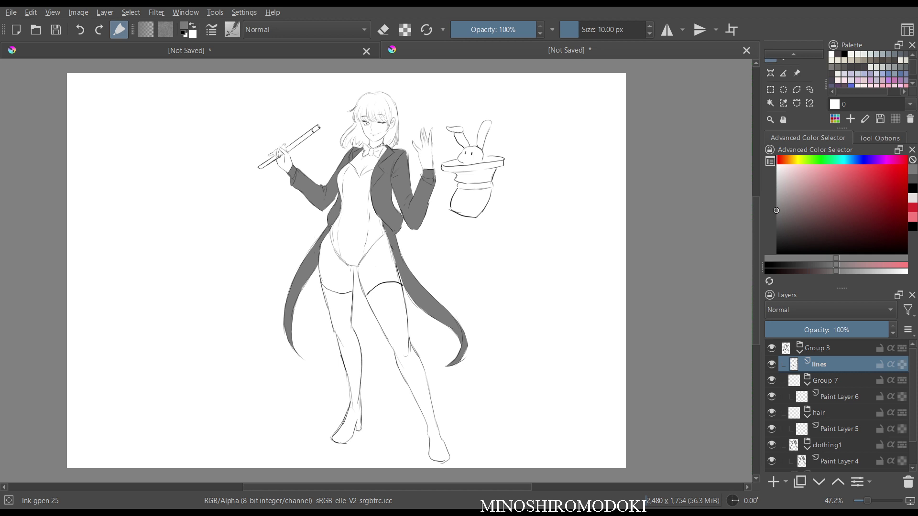
pyautogui.press('Insert')
pyautogui.hotkey('ctrl', 'pagedown')
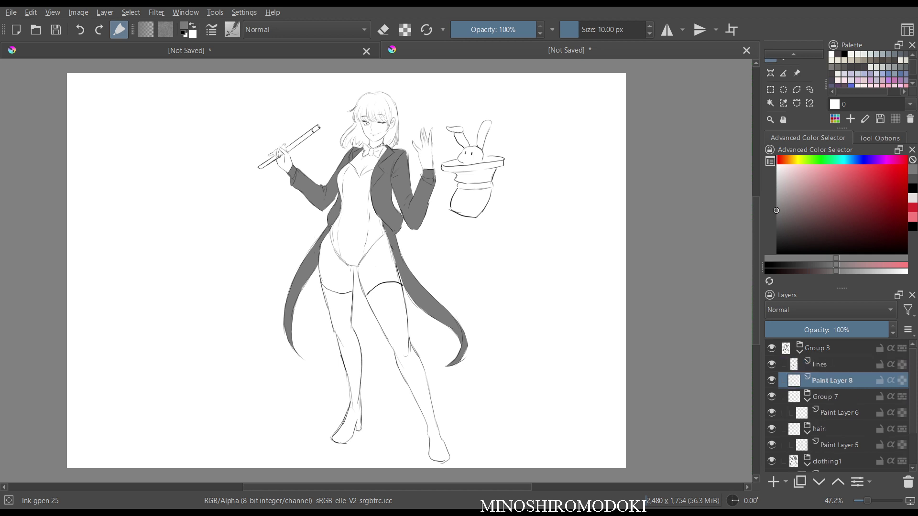
# - Put the new paint layer into its own group and name the group "clothing 2"
pyautogui.press('F2')
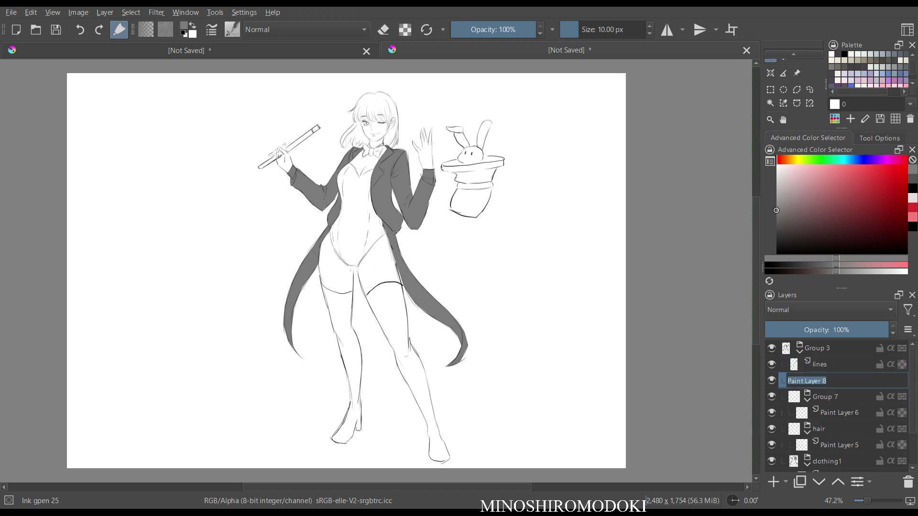
pyautogui.hotkey('ctrl', 'g')
pyautogui.press('pageup')
pyautogui.press('F2')
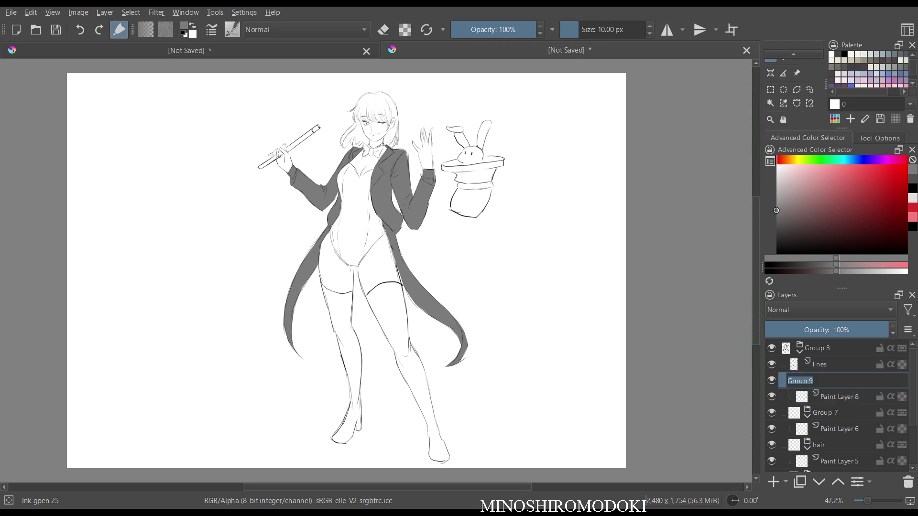
pyautogui.write('clothing 2')
pyautogui.press('Return')
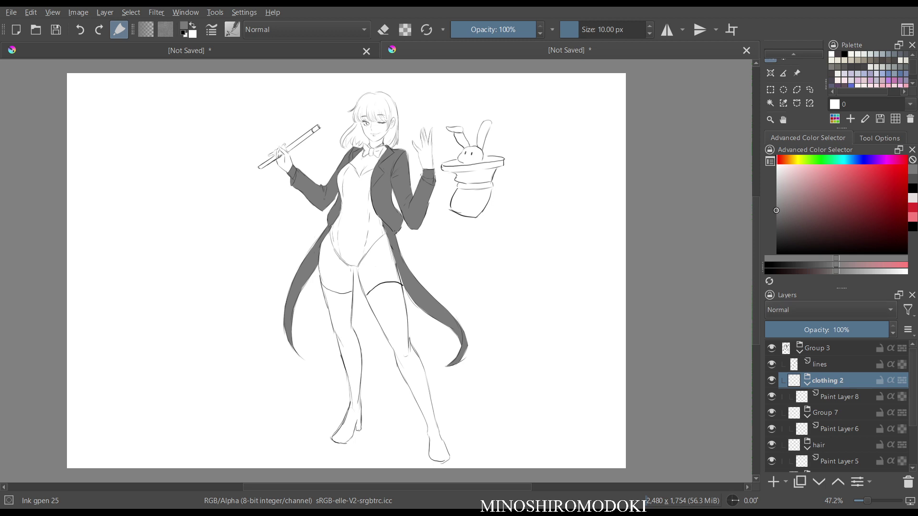
# - Prepare a light grey Basic-5 Size brush at 30 px for painting on the paint layer inside clothing1
pyautogui.scroll(-2, 842, 406)
pyautogui.click(840, 434)
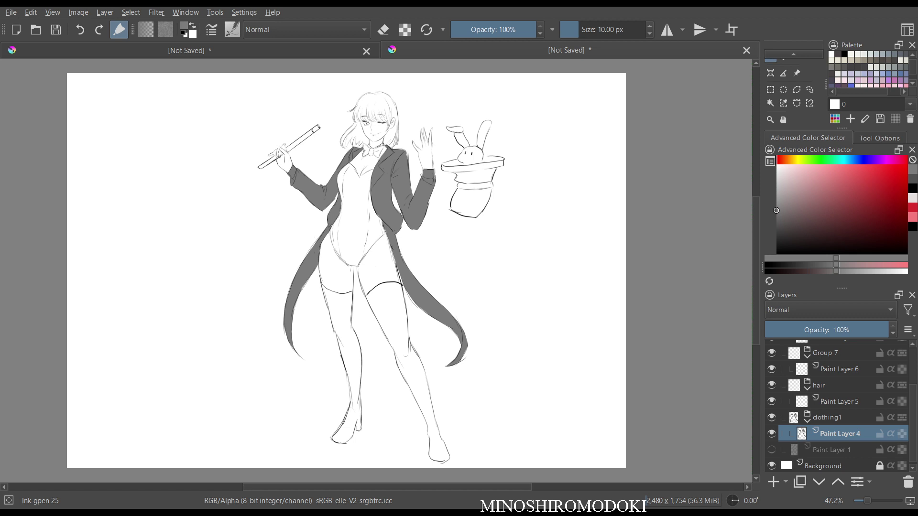
pyautogui.press('l')
pyautogui.press('l')
pyautogui.press('l')
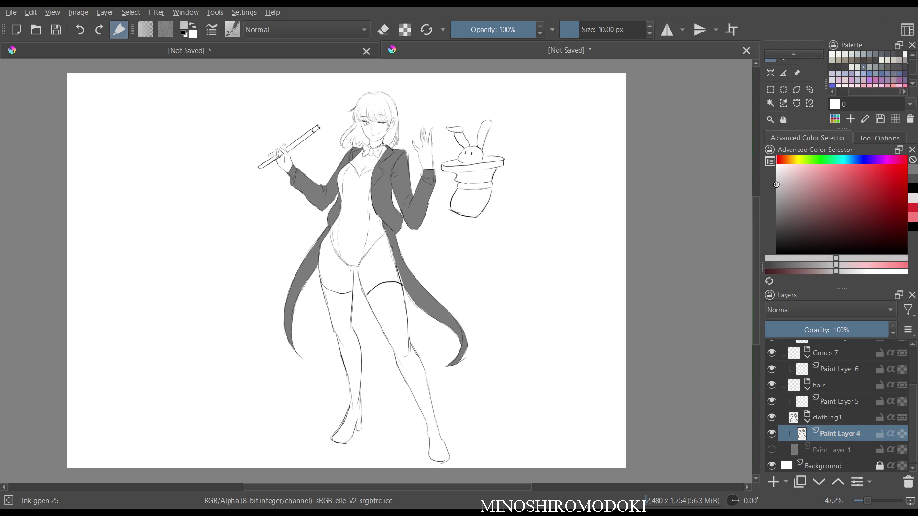
pyautogui.scroll(6, 319, 207)
pyautogui.moveTo(319, 207); pyautogui.dragTo(359, 331)
pyautogui.scroll(3, 320, 255)
pyautogui.rightClick(328, 210)
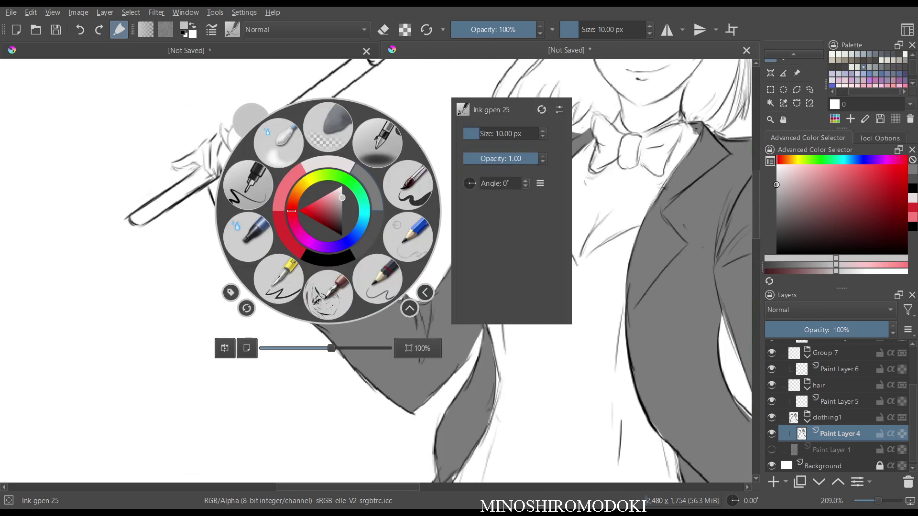
pyautogui.click(408, 185)
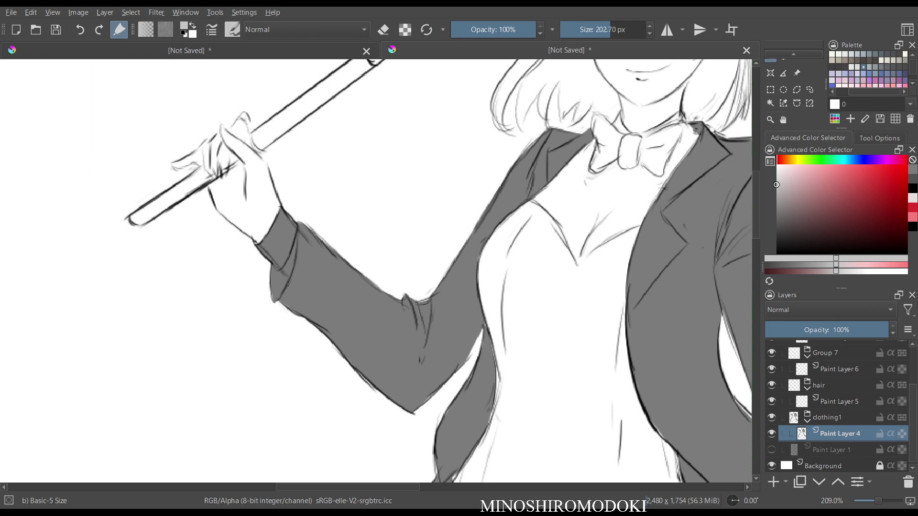
pyautogui.press('[')
pyautogui.press('[')
pyautogui.press('[')
pyautogui.press('[')
pyautogui.press('[')
pyautogui.press('[')
pyautogui.press('[')
pyautogui.press('[')
pyautogui.press('[')
pyautogui.press('[')
pyautogui.press('[')
pyautogui.press('[')
pyautogui.press('[')
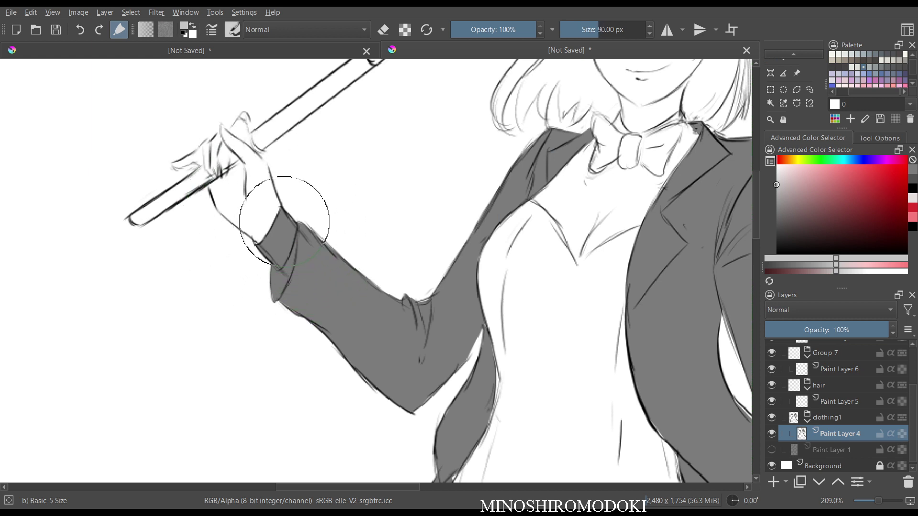
pyautogui.press('[')
pyautogui.press('[')
pyautogui.press('[')
pyautogui.press('[')
pyautogui.press('[')
pyautogui.press('[')
pyautogui.press('[')
pyautogui.press('[')
pyautogui.press('[')
pyautogui.press('[')
pyautogui.press('[')
pyautogui.press('[')
pyautogui.press('[')
pyautogui.press('[')
pyautogui.press('[')
# - Paint the cuffs at both wrists of the tailcoat light grey
pyautogui.moveTo(278, 229)
pyautogui.mouseDown()
pyautogui.moveTo(265, 247)
pyautogui.moveTo(277, 263)
pyautogui.moveTo(284, 221)
pyautogui.mouseUp()
pyautogui.moveTo(379, 206)
pyautogui.mouseDown()
pyautogui.moveTo(379, 223)
pyautogui.moveTo(158, 180)
pyautogui.mouseUp()
pyautogui.scroll(1, 489, 249)
pyautogui.moveTo(539, 179)
pyautogui.mouseDown()
pyautogui.moveTo(535, 170)
pyautogui.moveTo(571, 168)
pyautogui.moveTo(576, 184)
pyautogui.moveTo(540, 194)
pyautogui.moveTo(577, 191)
pyautogui.moveTo(531, 197)
pyautogui.moveTo(557, 212)
pyautogui.moveTo(571, 205)
pyautogui.moveTo(553, 206)
pyautogui.moveTo(571, 220)
pyautogui.moveTo(582, 200)
pyautogui.moveTo(583, 272)
pyautogui.moveTo(549, 248)
pyautogui.moveTo(558, 274)
pyautogui.mouseUp()
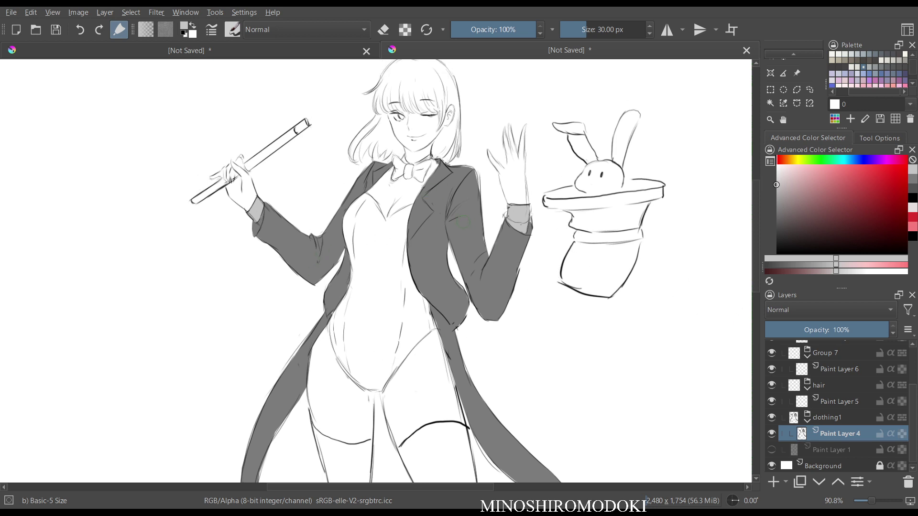
# - Activate the paint layer inside the clothing 2 group and switch the paint colour to light grey
pyautogui.keyDown('ctrl'); pyautogui.click(484, 255); pyautogui.keyUp('ctrl')
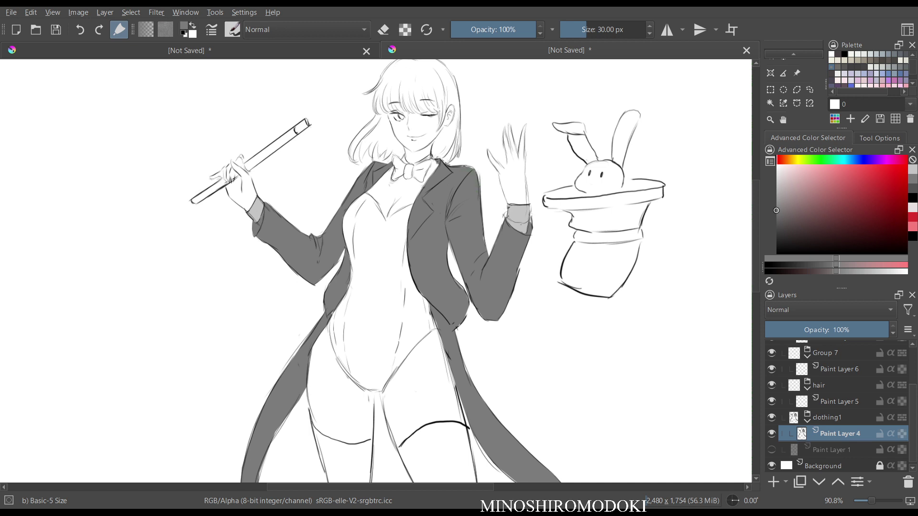
pyautogui.click(469, 168)
pyautogui.press('m')
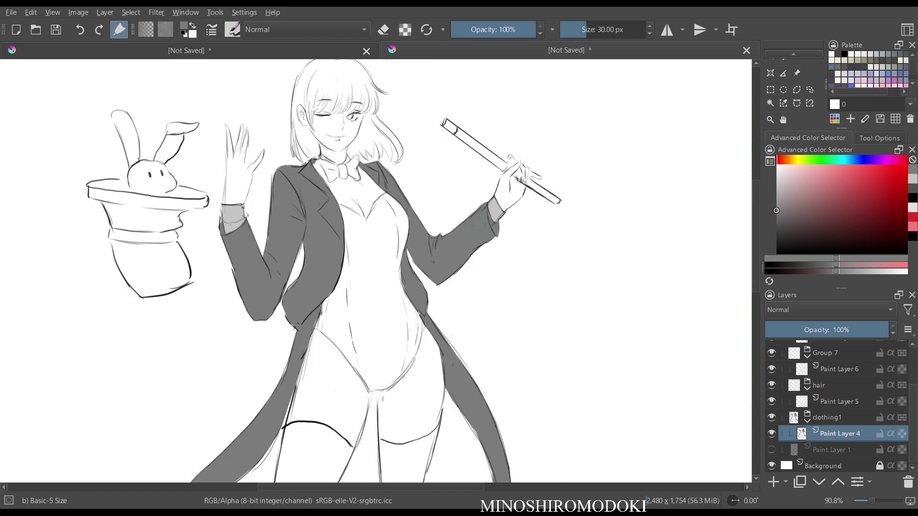
pyautogui.press('m')
pyautogui.moveTo(454, 162); pyautogui.dragTo(454, 203)
pyautogui.moveTo(497, 265); pyautogui.dragTo(466, 245)
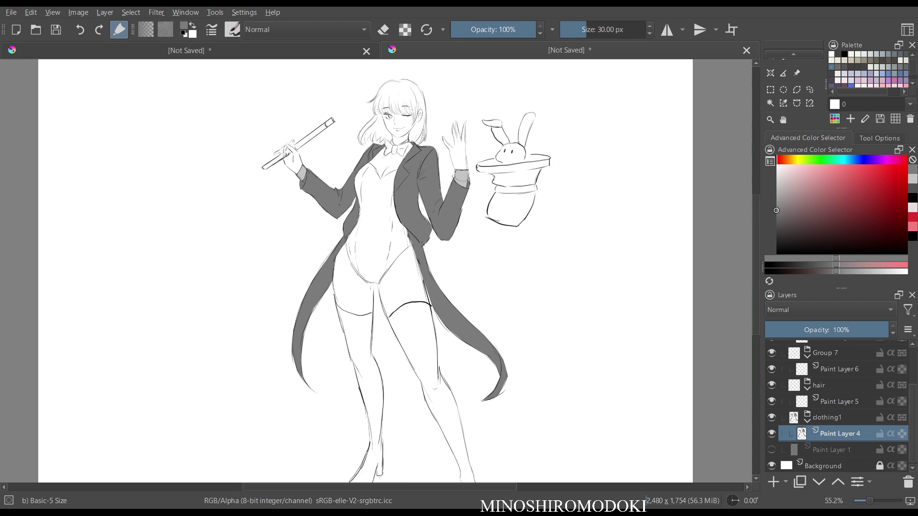
pyautogui.scroll(3, 840, 406)
pyautogui.click(840, 378)
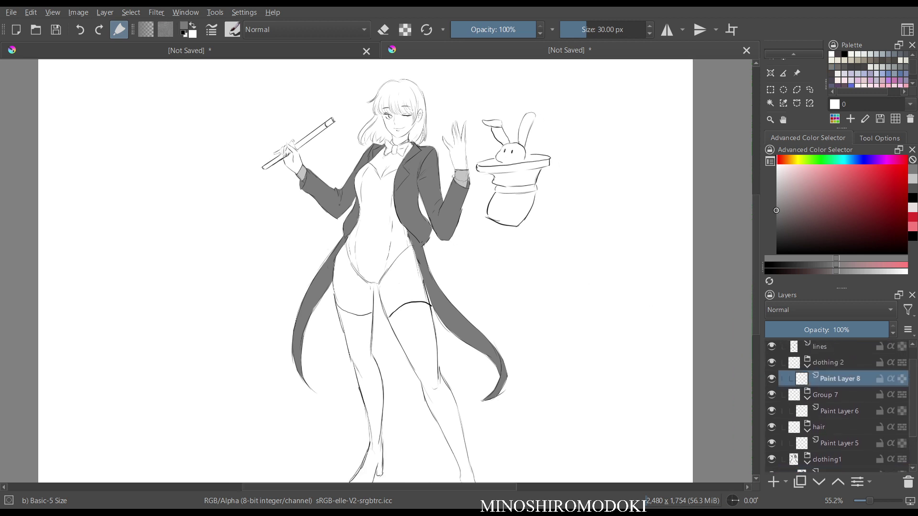
pyautogui.press('l')
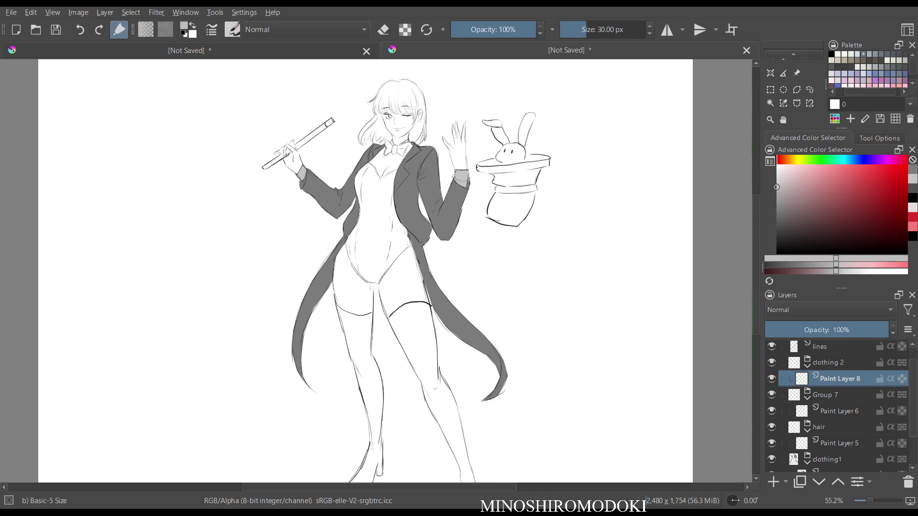
# - Begin a Bezier curve selection around the bodysuit, from the neckline's left peak down the waist to the left hip
pyautogui.moveTo(377, 215)
pyautogui.mouseDown()
pyautogui.moveTo(385, 162)
pyautogui.moveTo(371, 331)
pyautogui.mouseUp()
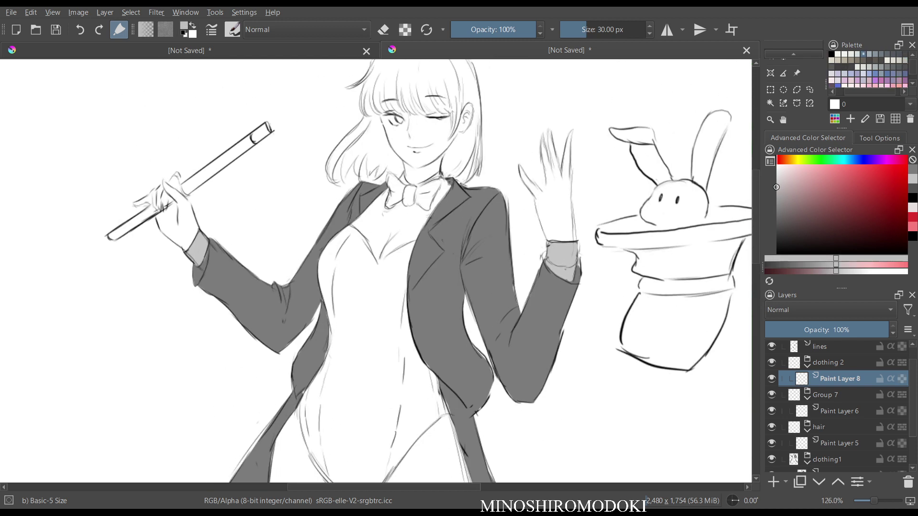
pyautogui.click(796, 103)
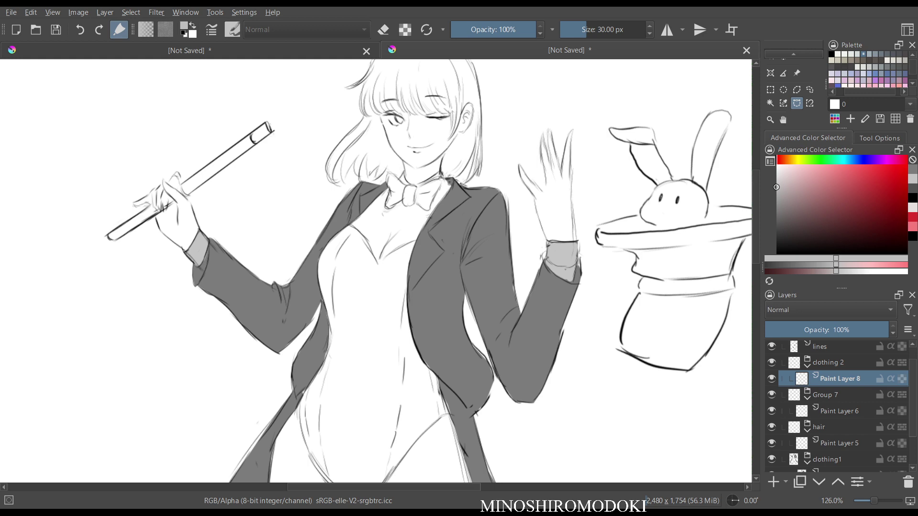
pyautogui.moveTo(348, 271); pyautogui.dragTo(349, 232)
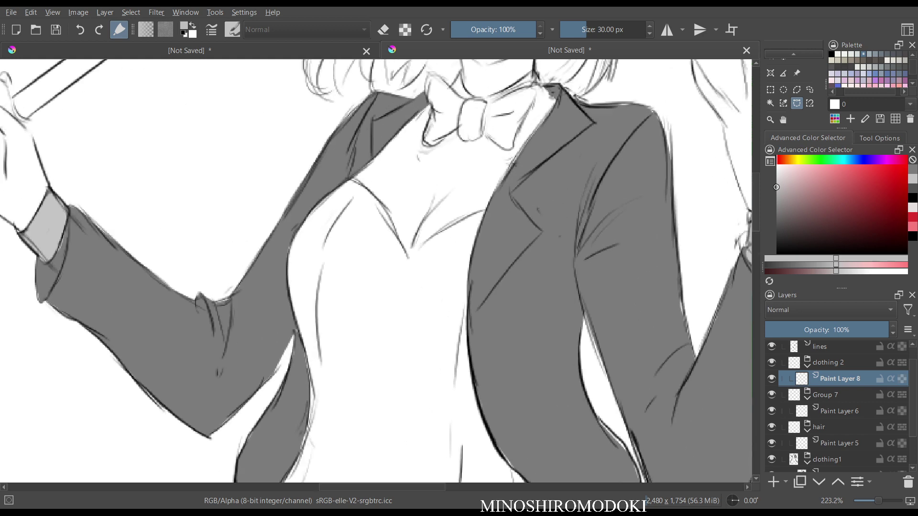
pyautogui.click(351, 178)
pyautogui.click(288, 281)
pyautogui.scroll(-1, 332, 321)
pyautogui.moveTo(353, 363); pyautogui.dragTo(367, 213)
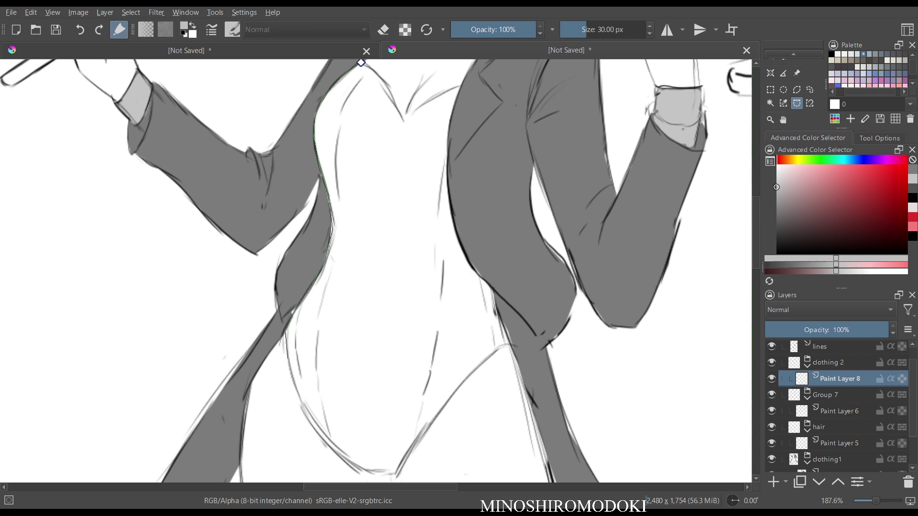
pyautogui.scroll(-1, 303, 382)
pyautogui.scroll(3, 321, 398)
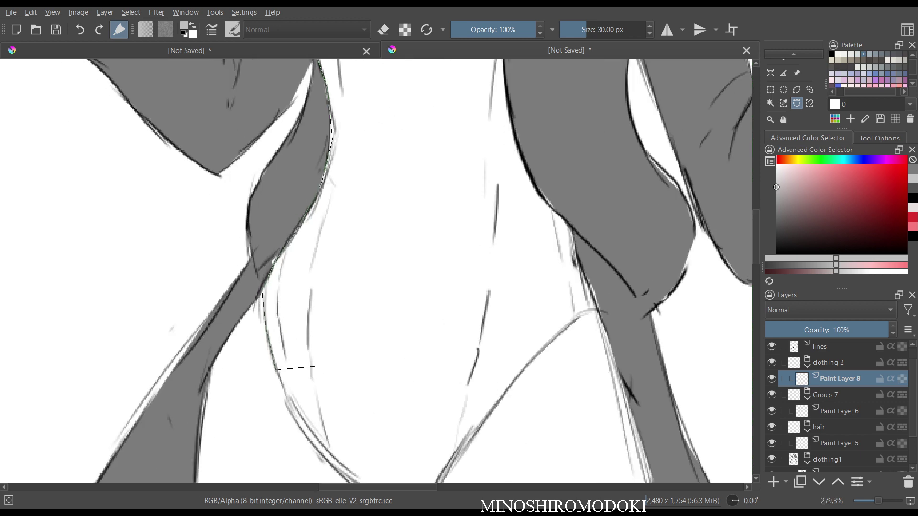
pyautogui.click(280, 310)
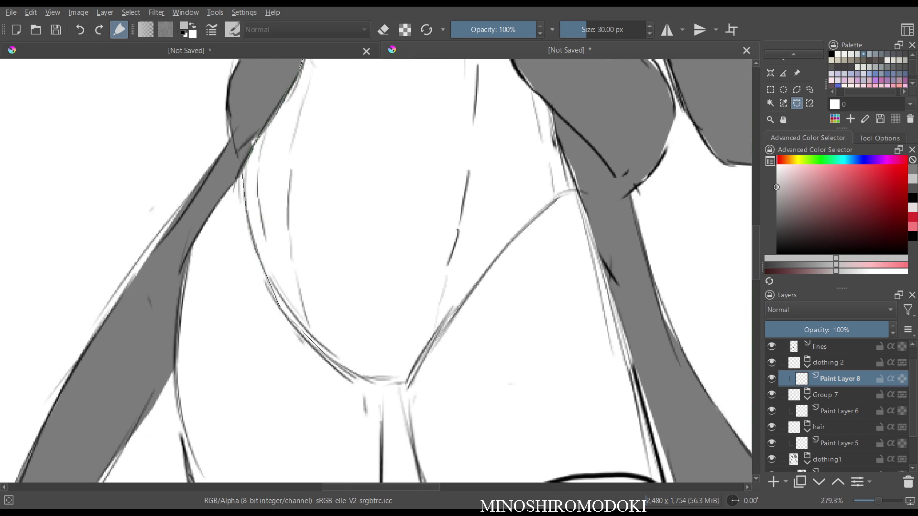
# - Continue the selection outline around the bottom of the bodysuit and up the leg opening to the opposite hip
pyautogui.click(331, 362)
pyautogui.click(366, 381)
pyautogui.click(411, 382)
pyautogui.click(453, 312)
pyautogui.click(501, 254)
pyautogui.click(541, 211)
pyautogui.click(577, 190)
# - Finish the bodysuit selection up the inner tailcoat edge and across the sweetheart neckline, closing it at its starting point
pyautogui.moveTo(577, 190); pyautogui.dragTo(501, 351)
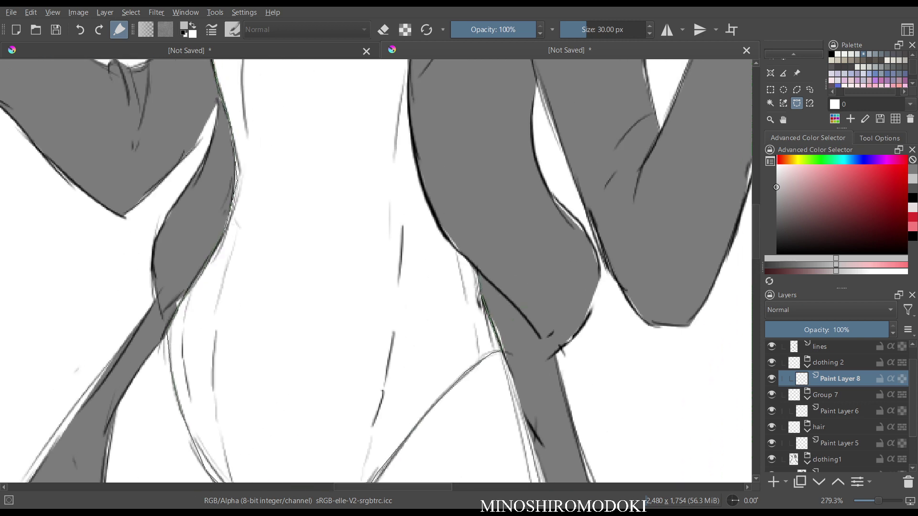
pyautogui.moveTo(444, 237); pyautogui.dragTo(436, 222)
pyautogui.scroll(5, 378, 271)
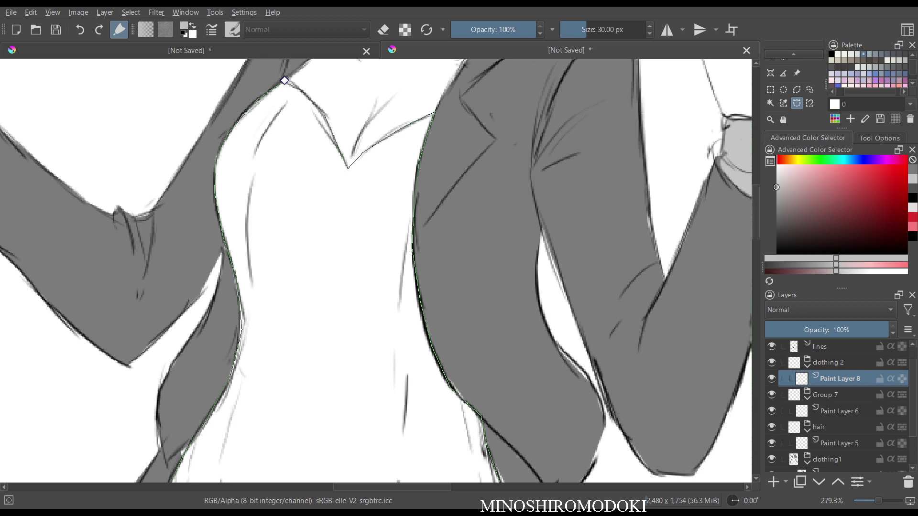
pyautogui.click(285, 81)
pyautogui.scroll(-8, 331, 182)
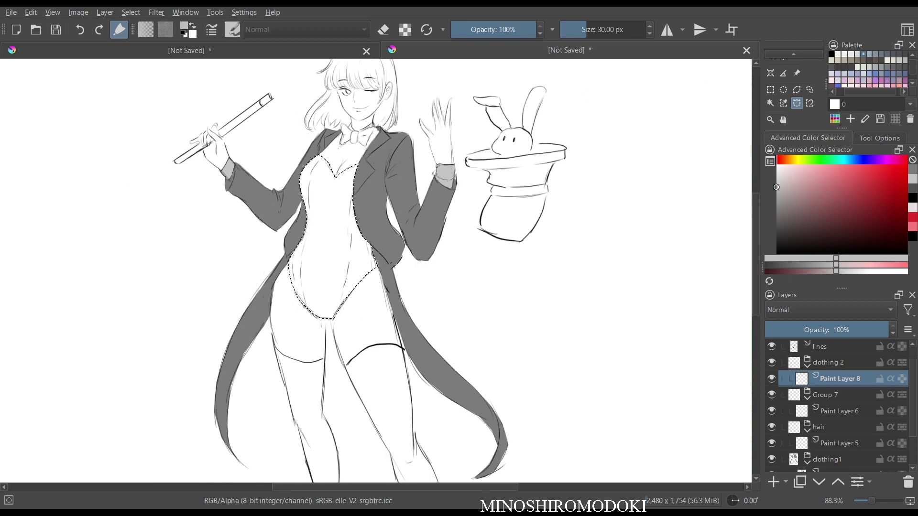
# - Try filling the bodysuit selection with light grey, check it in the mirrored view, and undo the fill
pyautogui.press('b')
pyautogui.hotkey('shift', 'BackSpace')
pyautogui.press('m')
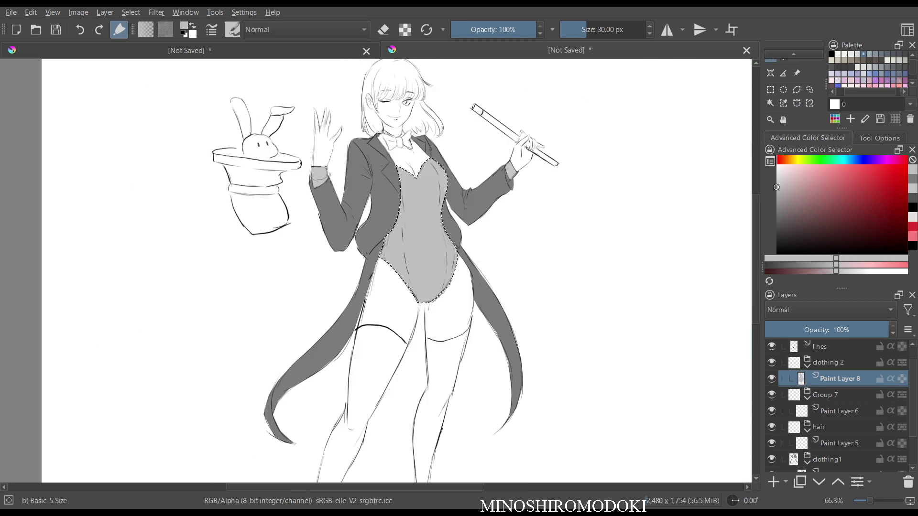
pyautogui.press('m')
pyautogui.scroll(-2, 335, 215)
pyautogui.scroll(3, 335, 215)
pyautogui.hotkey('ctrl', 'z')
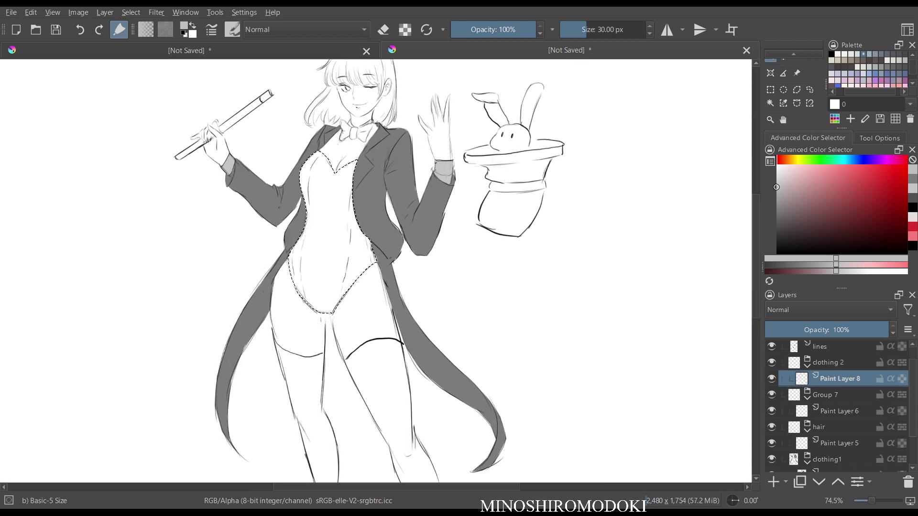
# - Try a lighter grey fill on the bodysuit selection, check it mirrored and at different zooms, and clear it
pyautogui.press('l')
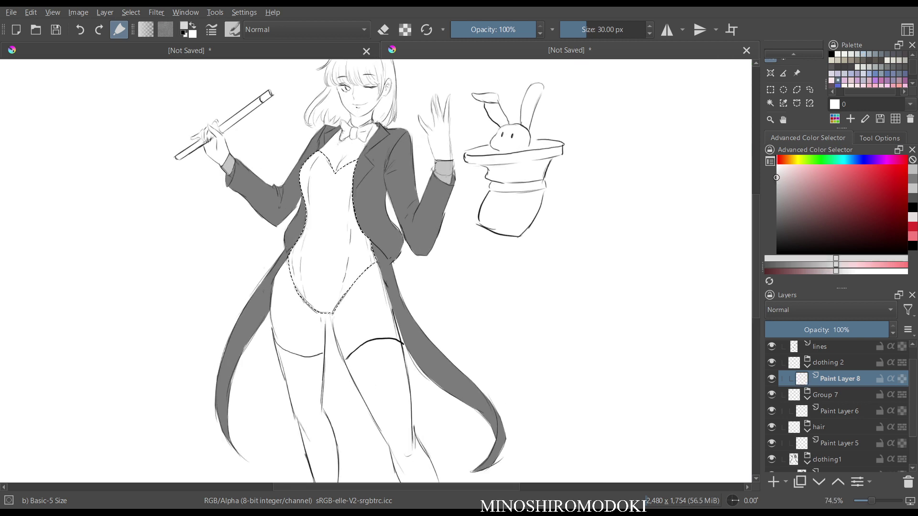
pyautogui.hotkey('shift', 'BackSpace')
pyautogui.press('m')
pyautogui.press('m')
pyautogui.scroll(-2, 376, 272)
pyautogui.scroll(2, 376, 272)
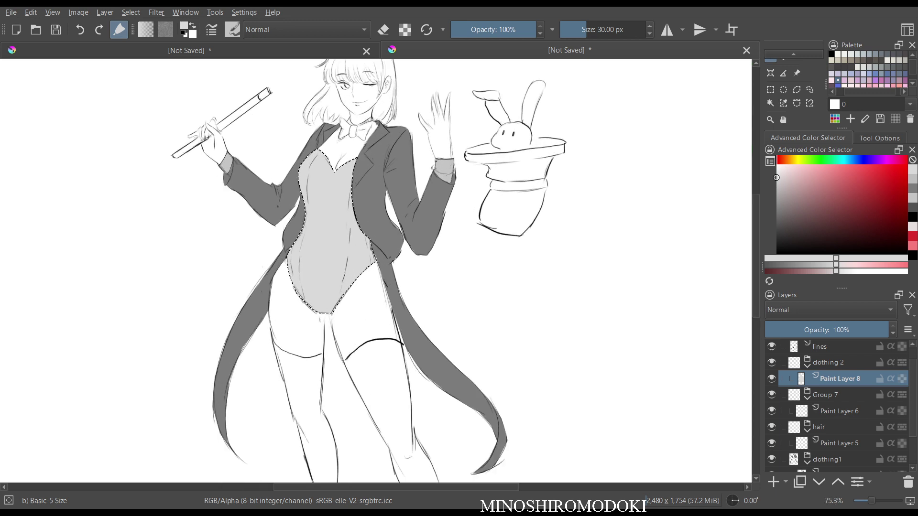
pyautogui.press('Delete')
# - Try filling the bodysuit selection with a pale pinkish tone, compare it in the mirrored view, and clear it
pyautogui.press('l')
pyautogui.press('l')
pyautogui.press('l')
pyautogui.press('l')
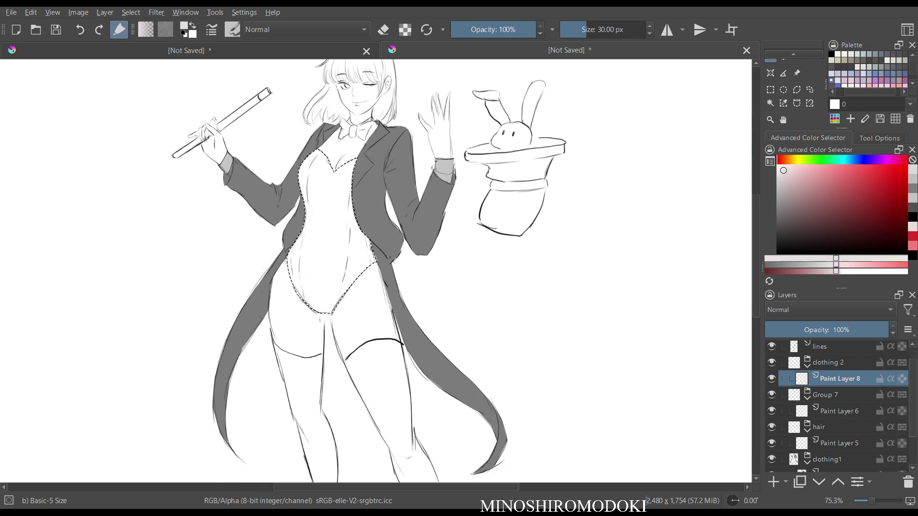
pyautogui.hotkey('shift', 'BackSpace')
pyautogui.press('m')
pyautogui.press('m')
pyautogui.scroll(-4, 378, 268)
pyautogui.scroll(5, 378, 268)
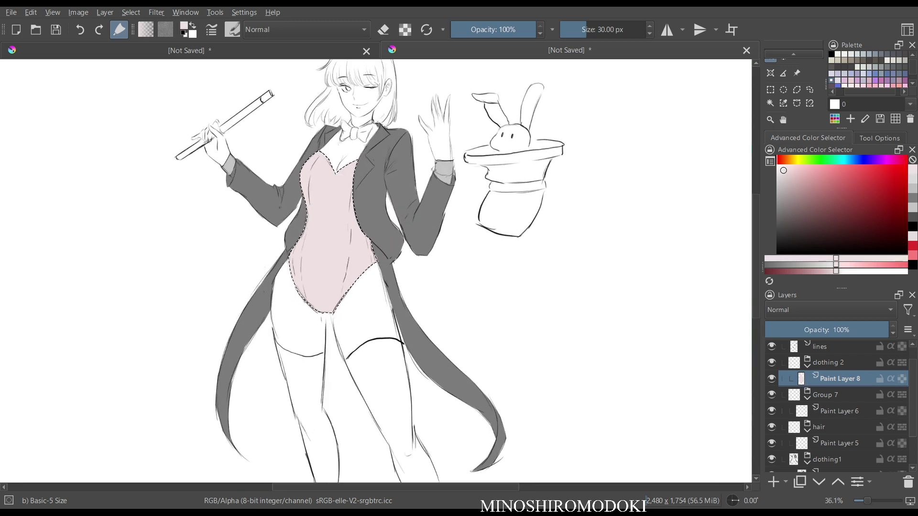
pyautogui.press('Delete')
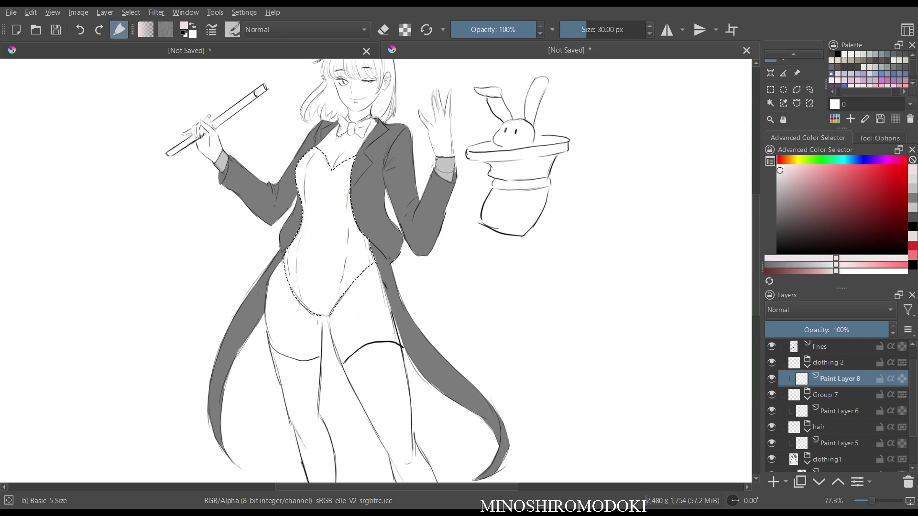
# - Fill the bodysuit selection with a very light, near-white grey, check it mirrored, and deselect
pyautogui.press('l')
pyautogui.press('l')
pyautogui.press('l')
pyautogui.hotkey('shift', 'BackSpace')
pyautogui.press('m')
pyautogui.press('m')
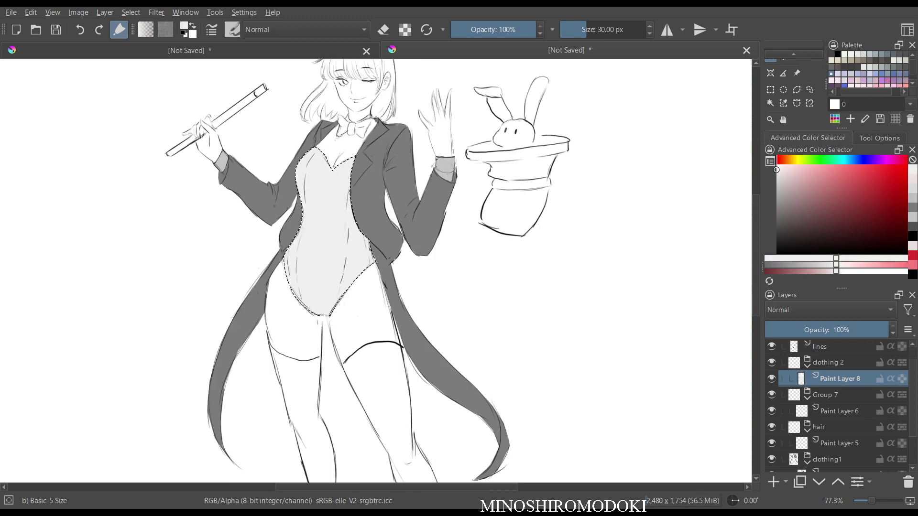
pyautogui.scroll(-4, 399, 252)
pyautogui.scroll(6, 400, 252)
pyautogui.scroll(-2, 377, 268)
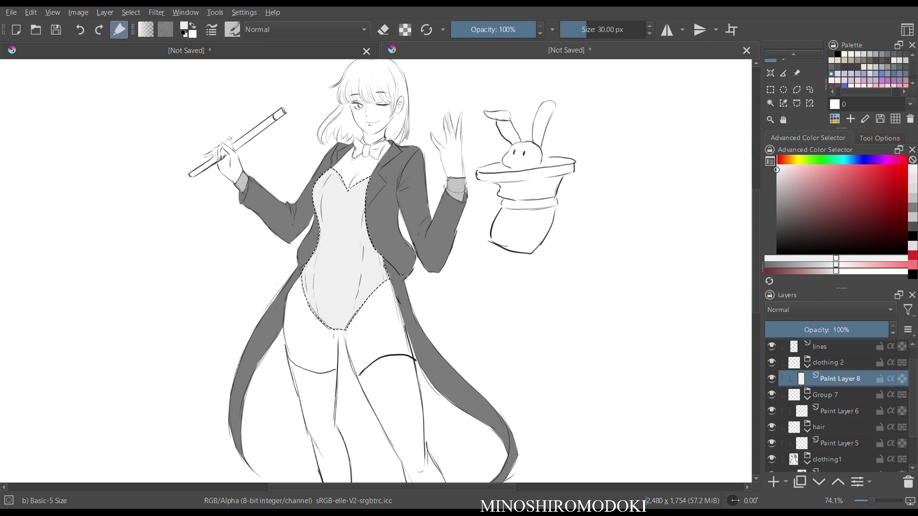
pyautogui.hotkey('ctrl', 'shift', 'a')
pyautogui.press('m')
pyautogui.press('m')
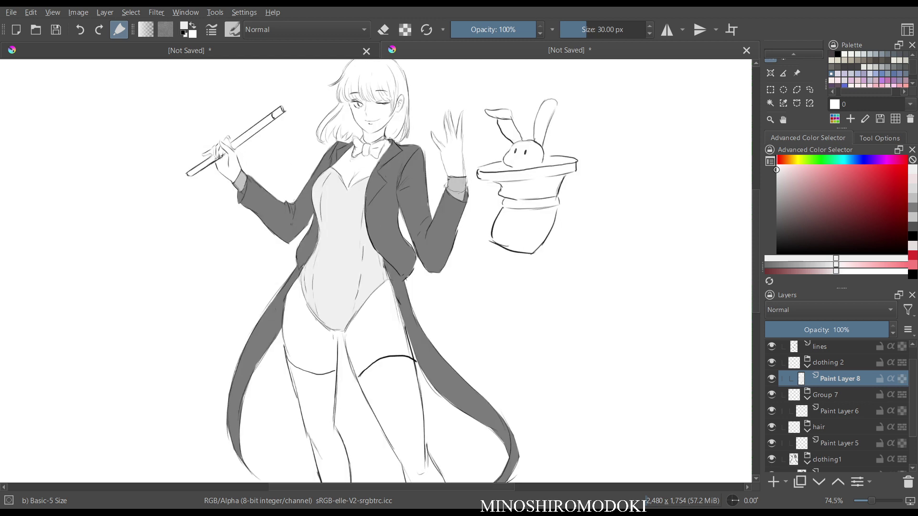
# - Rename the layer group Group 7 as "clothing3"
pyautogui.scroll(-3, 384, 265)
pyautogui.click(825, 394)
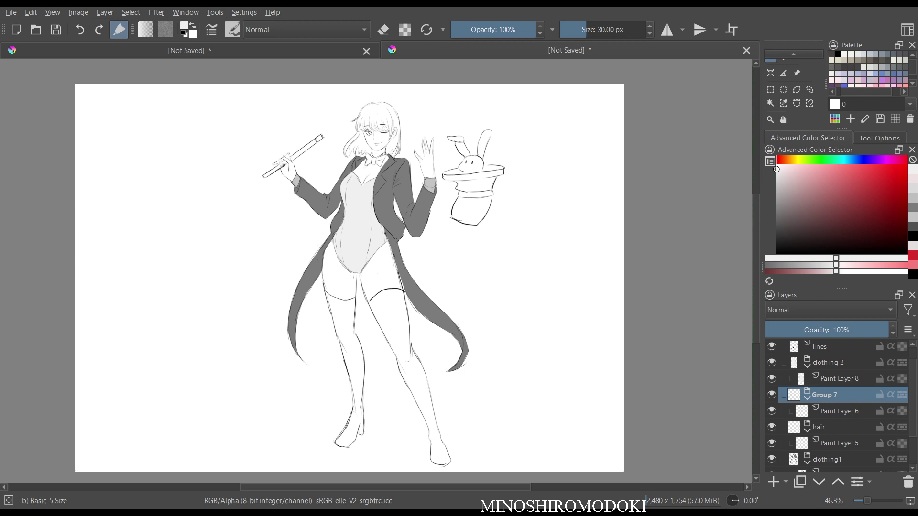
pyautogui.press('F2')
pyautogui.write('clot')
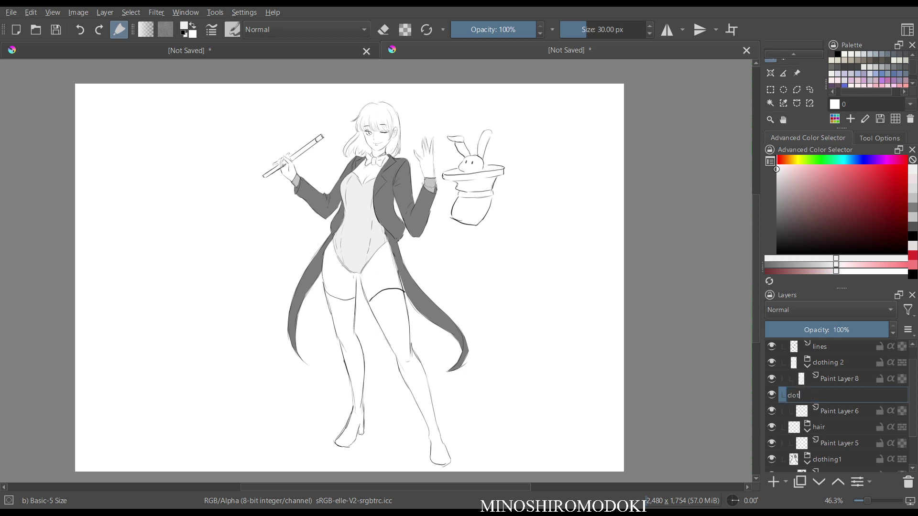
pyautogui.write('hing3')
pyautogui.press('Return')
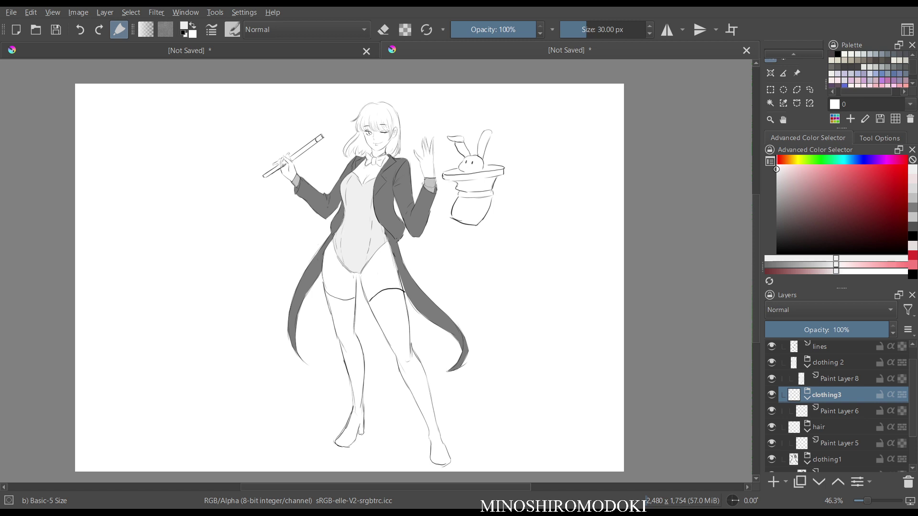
# - Darken the paint colour to a dark grey slightly deeper than the tailcoat
pyautogui.press('k')
pyautogui.press('k')
pyautogui.press('k')
pyautogui.press('k')
pyautogui.press('k')
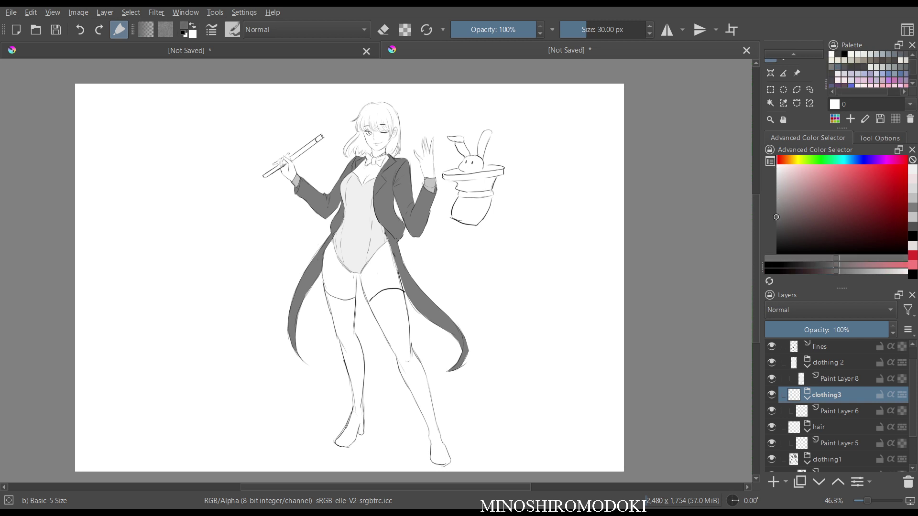
# - Select both thigh areas between the bodysuit and the stocking tops with Bezier curves, and activate the paint layer inside clothing3
pyautogui.moveTo(325, 282); pyautogui.dragTo(325, 197)
pyautogui.moveTo(325, 197); pyautogui.dragTo(289, 269)
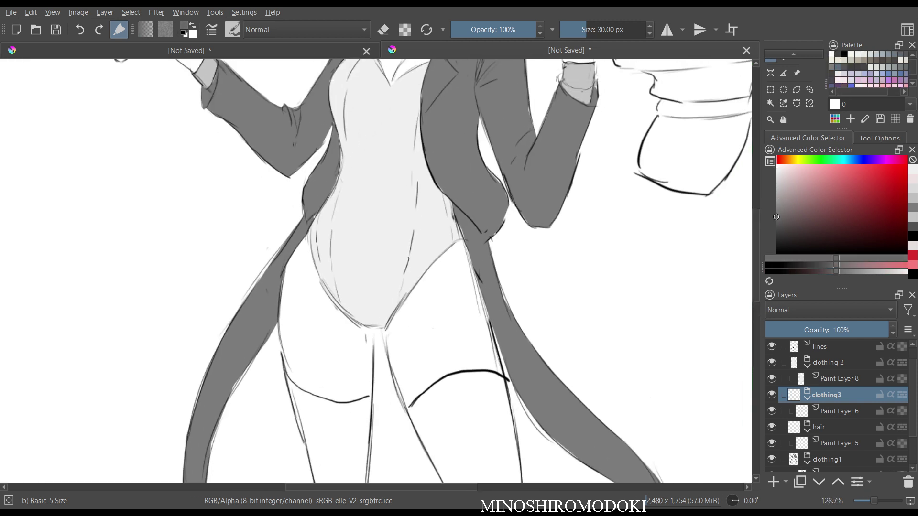
pyautogui.click(796, 103)
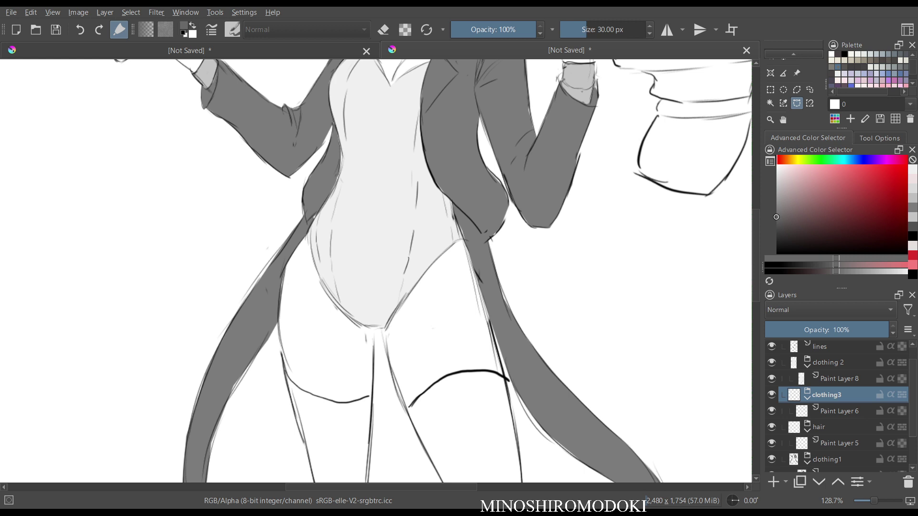
pyautogui.click(308, 232)
pyautogui.click(462, 239)
pyautogui.click(462, 240)
pyautogui.scroll(-3, 464, 254)
pyautogui.moveTo(464, 253); pyautogui.dragTo(412, 250)
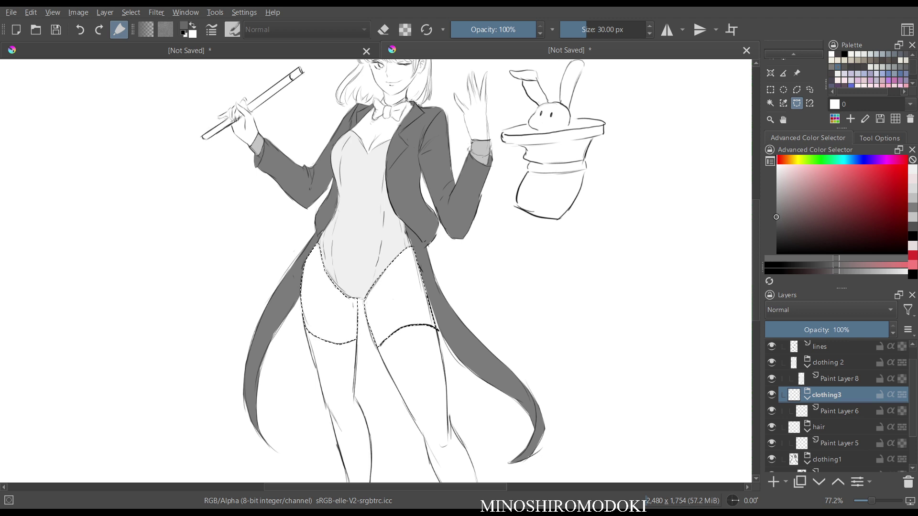
pyautogui.press('b')
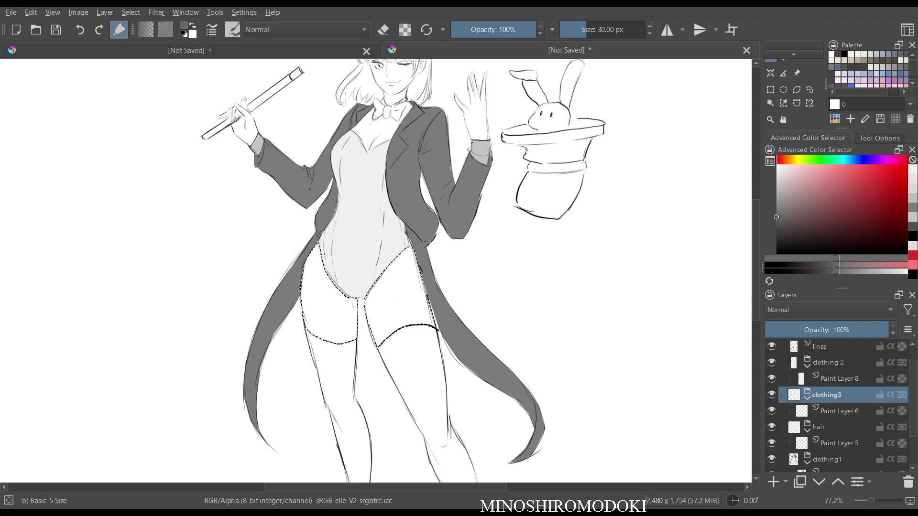
pyautogui.press('pagedown')
# - Try filling the selected thighs with dark grey, check the result in the mirrored view, and undo the fill
pyautogui.hotkey('shift', 'BackSpace')
pyautogui.press('m')
pyautogui.press('m')
pyautogui.scroll(-5, 477, 223)
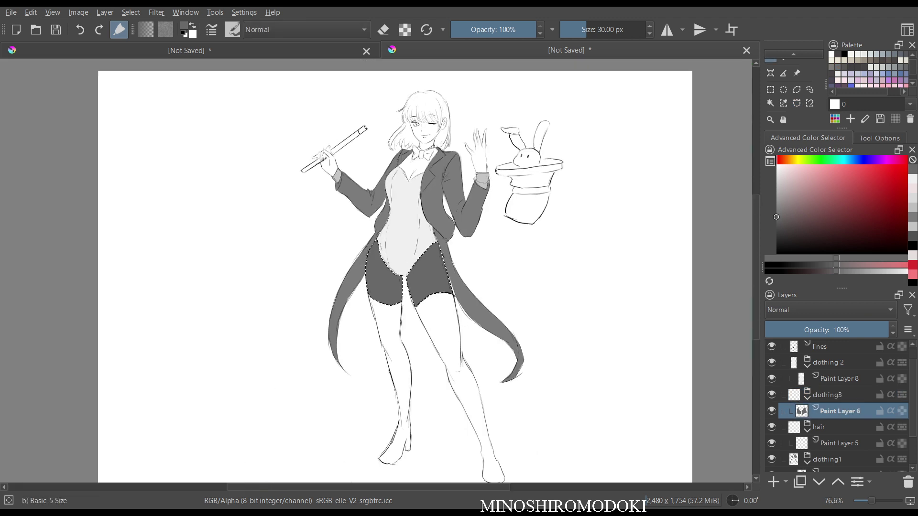
pyautogui.scroll(5, 477, 223)
pyautogui.hotkey('ctrl', 'z')
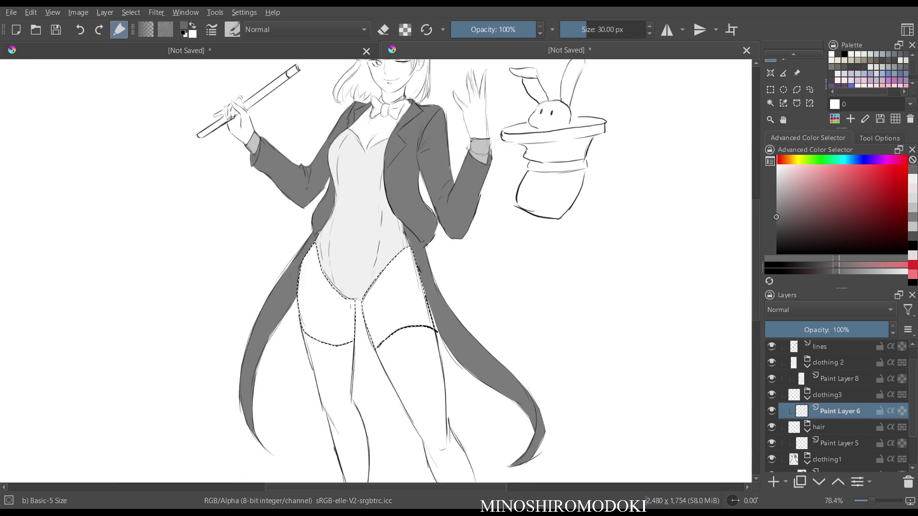
# - Lighten the paint colour to a light grey, fill both selected thigh areas with it, and clear the selection
pyautogui.click(777, 185)
pyautogui.moveTo(777, 185); pyautogui.dragTo(777, 175)
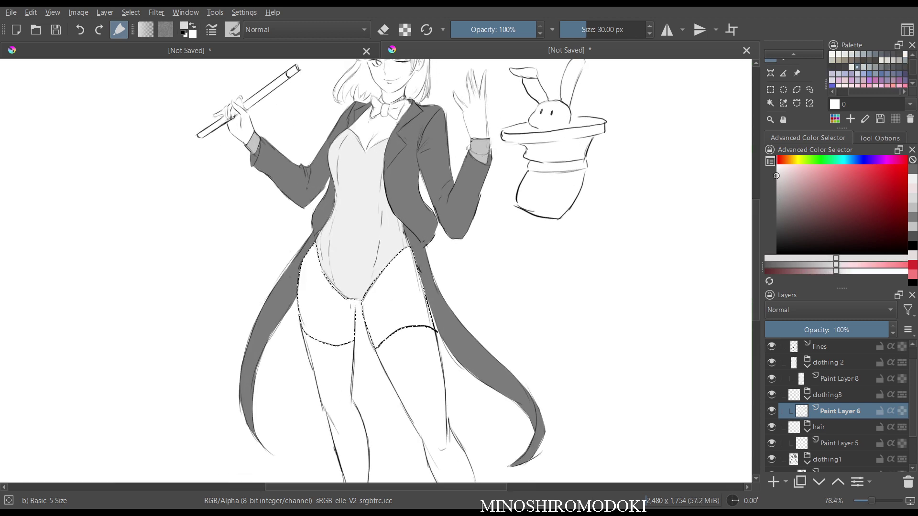
pyautogui.hotkey('shift', 'BackSpace')
pyautogui.press('m')
pyautogui.press('m')
pyautogui.scroll(-4, 376, 270)
pyautogui.scroll(3, 375, 270)
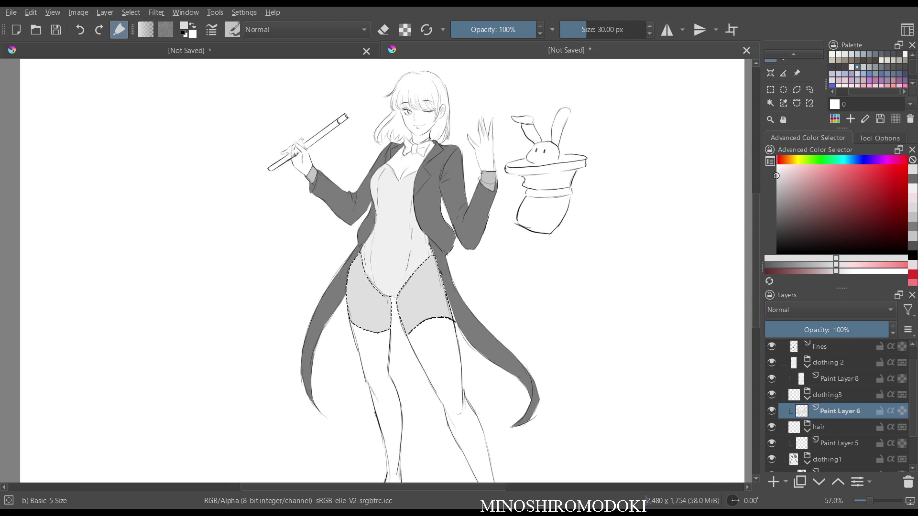
pyautogui.hotkey('ctrl', 'shift', 'a')
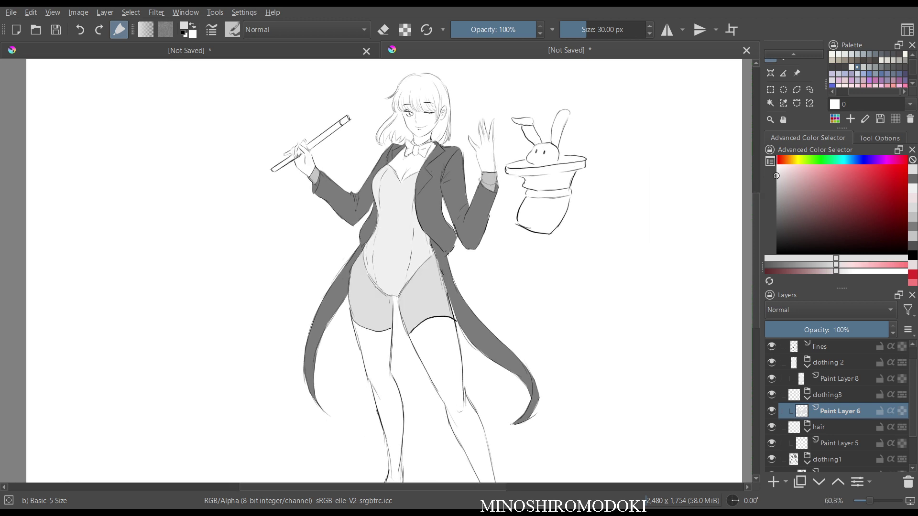
pyautogui.scroll(2, 526, 323)
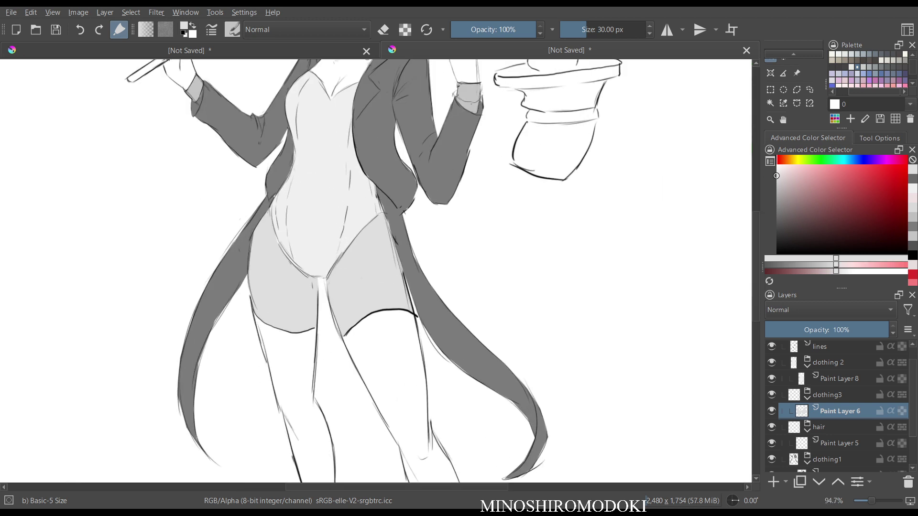
pyautogui.scroll(-3, 376, 271)
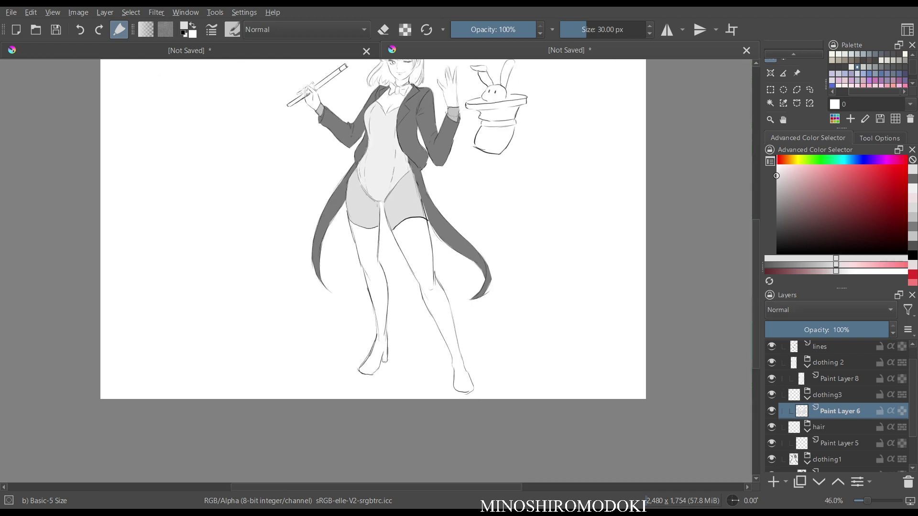
# - Activate the paint layer inside the clothing 2 group and darken the paint colour to a dark grey
pyautogui.click(840, 379)
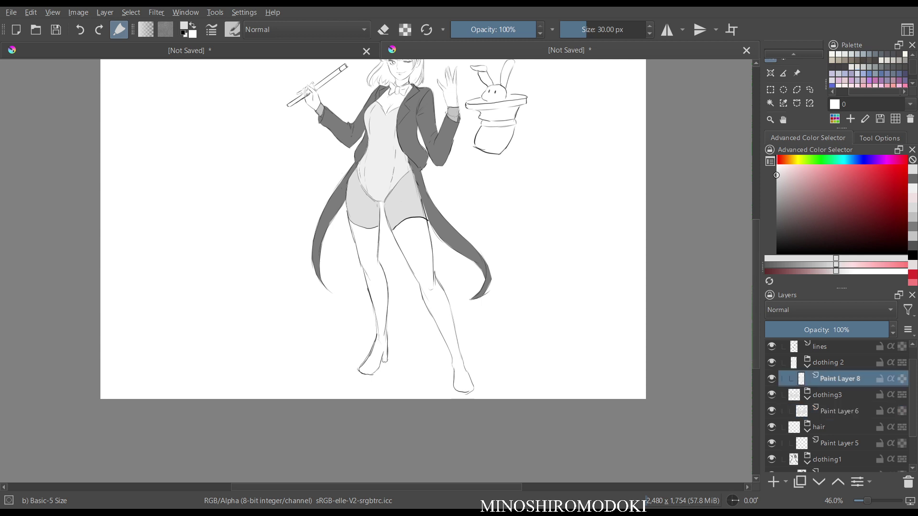
pyautogui.moveTo(776, 198); pyautogui.dragTo(776, 225)
pyautogui.scroll(5, 362, 259)
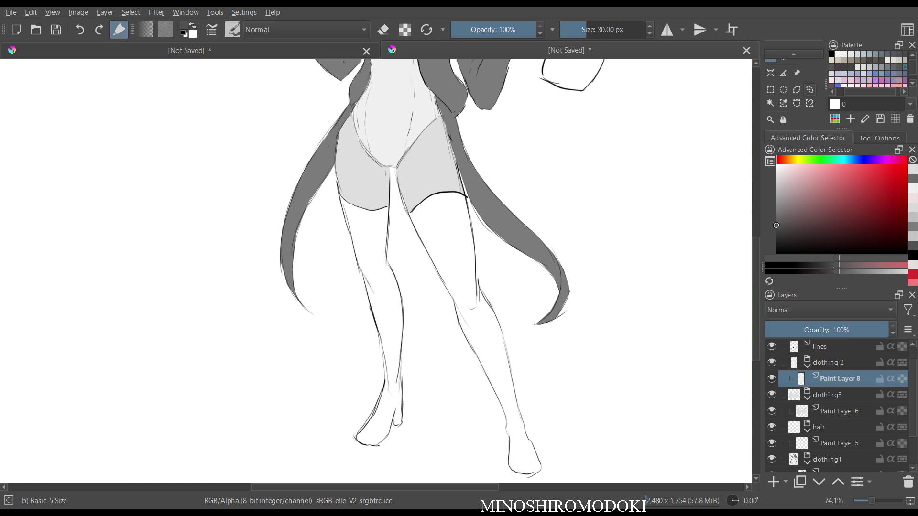
# - Start a Bezier curve selection of the wand-side stocking, tracing its outer edge from the stocking top down the leg
pyautogui.click(797, 103)
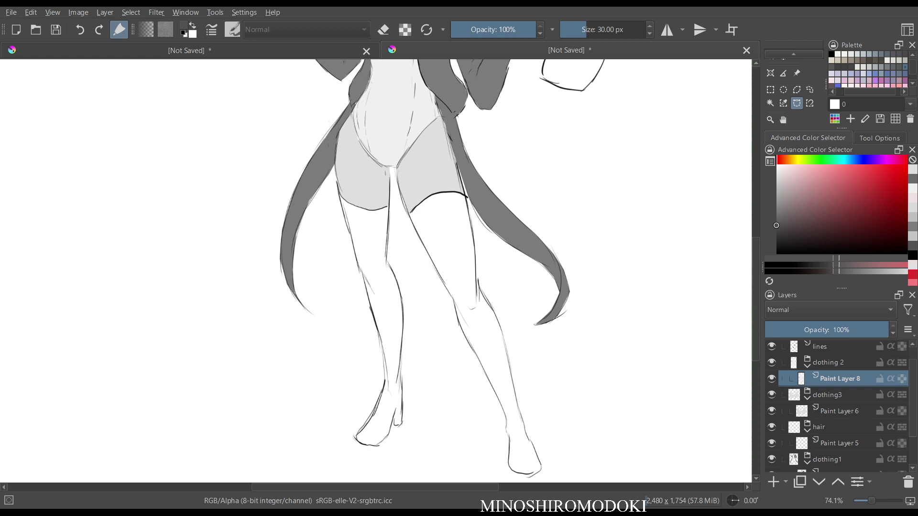
pyautogui.press('m')
pyautogui.press('m')
pyautogui.scroll(-3, 477, 138)
pyautogui.moveTo(437, 117); pyautogui.dragTo(457, 94)
pyautogui.scroll(2, 427, 268)
pyautogui.scroll(2, 457, 313)
pyautogui.scroll(1, 452, 430)
pyautogui.moveTo(451, 430); pyautogui.dragTo(431, 373)
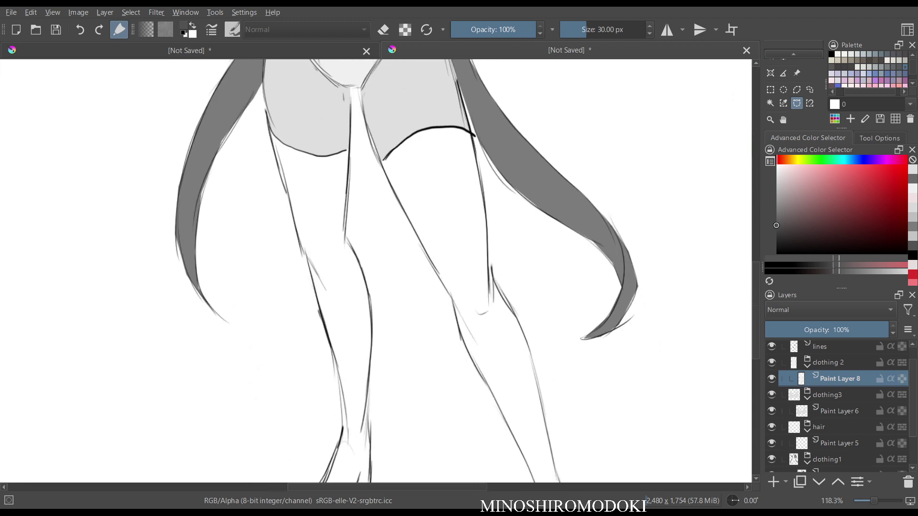
pyautogui.click(269, 128)
pyautogui.moveTo(287, 191); pyautogui.dragTo(334, 348)
pyautogui.click(333, 373)
pyautogui.hotkey('ctrl', 'z')
pyautogui.moveTo(339, 377); pyautogui.dragTo(344, 415)
pyautogui.scroll(-3, 269, 128)
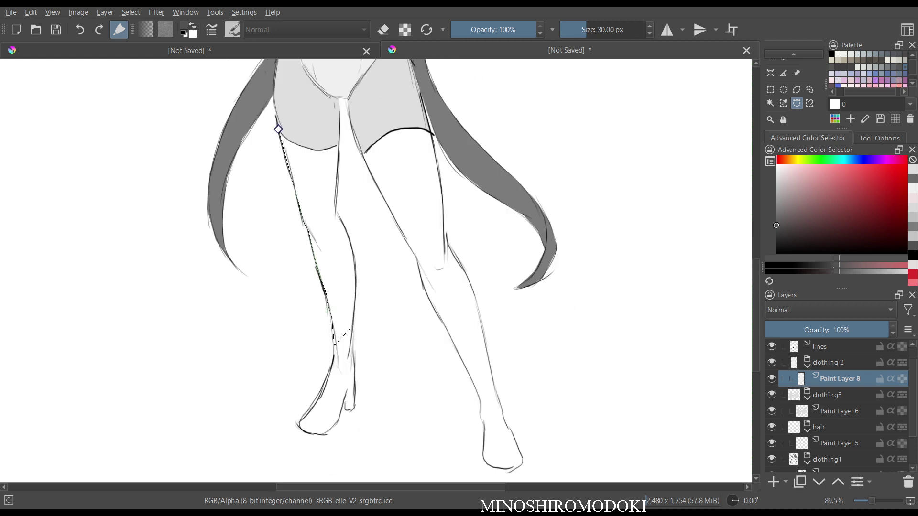
pyautogui.scroll(-5, 327, 189)
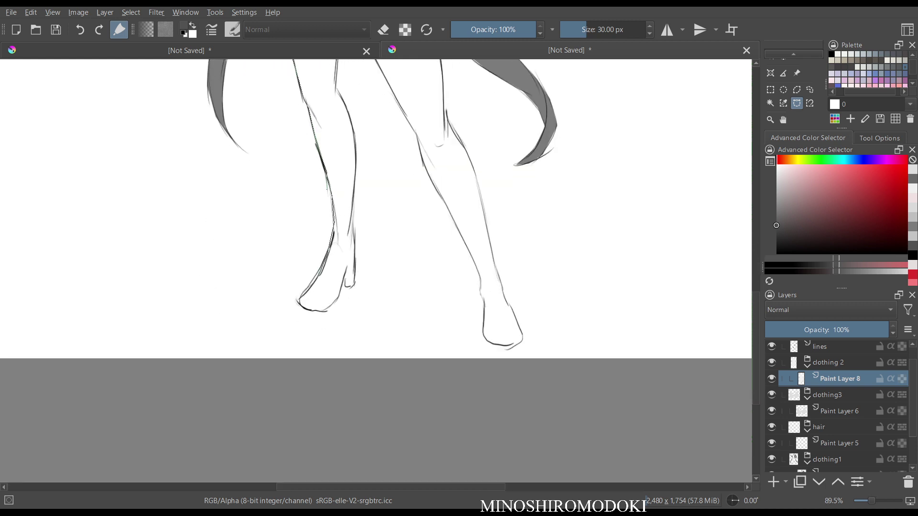
# - Continue the Bezier selection around the wand-side foot and heel and up the inner ankle
pyautogui.click(300, 302)
pyautogui.moveTo(327, 307); pyautogui.dragTo(343, 294)
pyautogui.click(353, 285)
pyautogui.click(356, 265)
pyautogui.click(354, 219)
pyautogui.moveTo(360, 188); pyautogui.dragTo(352, 272)
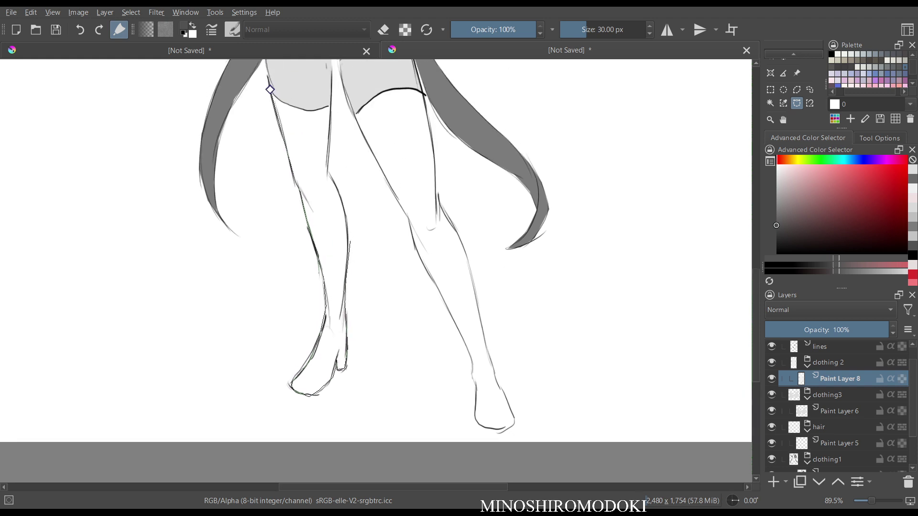
# - Trace the inner edge of the wand-side leg and the stocking top, and close the selection at its starting point
pyautogui.click(349, 245)
pyautogui.click(345, 207)
pyautogui.click(328, 172)
pyautogui.click(328, 142)
pyautogui.click(331, 104)
pyautogui.scroll(3, 329, 146)
pyautogui.moveTo(330, 148); pyautogui.dragTo(330, 280)
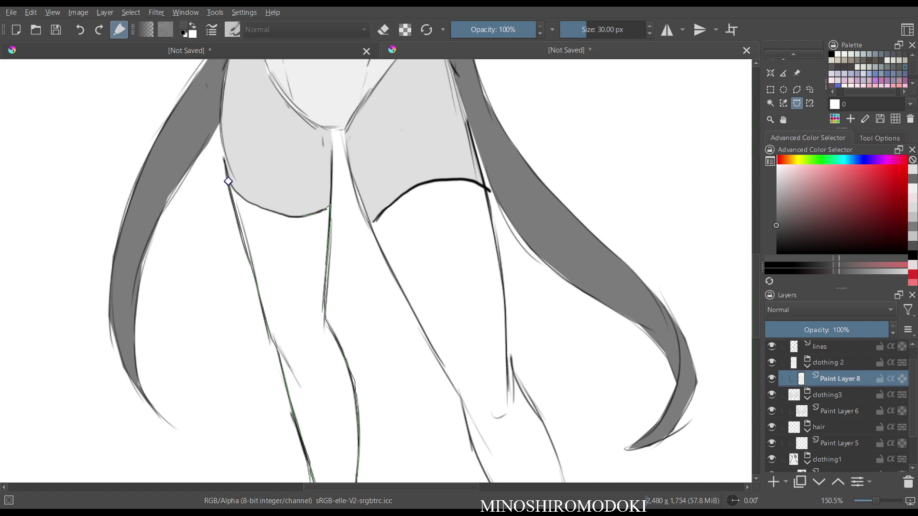
pyautogui.moveTo(285, 217)
pyautogui.mouseDown()
pyautogui.moveTo(302, 215)
pyautogui.moveTo(251, 201)
pyautogui.mouseUp()
pyautogui.click(228, 181)
pyautogui.scroll(-4, 306, 184)
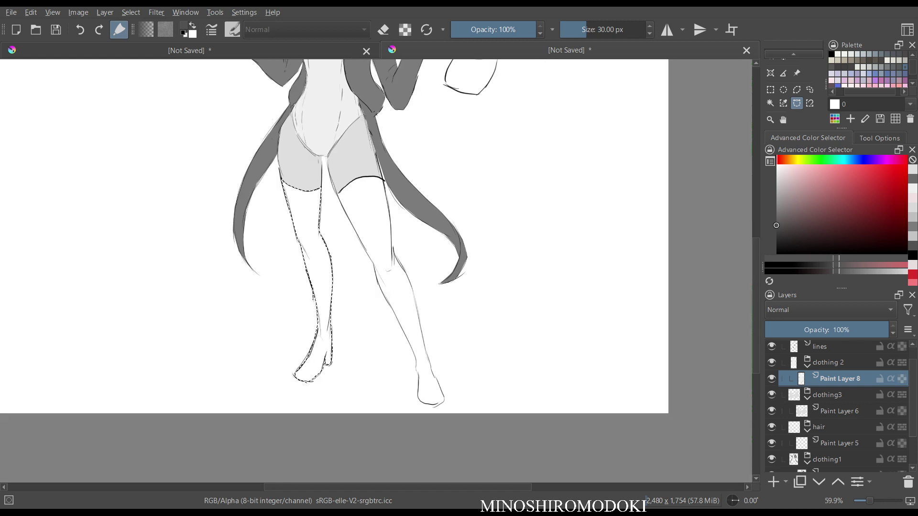
# - Add the other stocking, from its top edge down to the foot, to the selection with a closed Bezier curve
pyautogui.scroll(2, 359, 245)
pyautogui.click(324, 177)
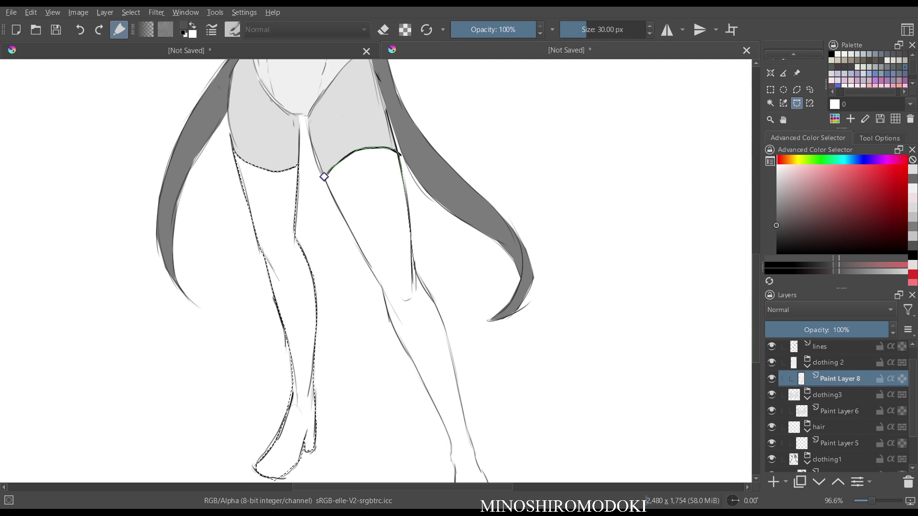
pyautogui.scroll(-1, 441, 309)
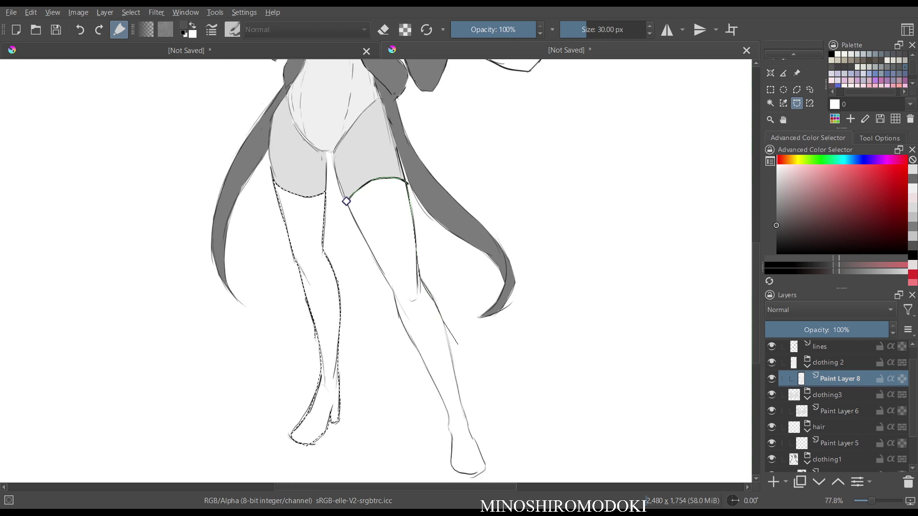
pyautogui.moveTo(458, 345); pyautogui.dragTo(401, 229)
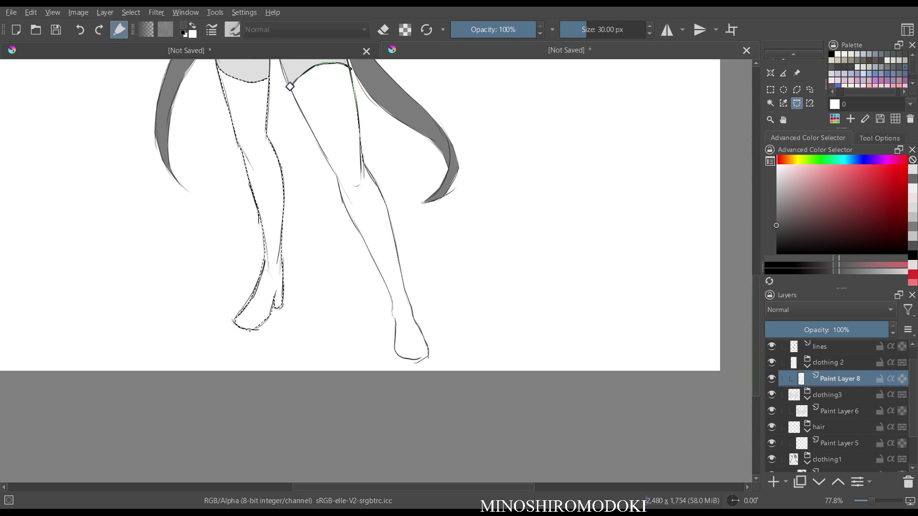
pyautogui.click(416, 361)
pyautogui.click(290, 86)
pyautogui.press('b')
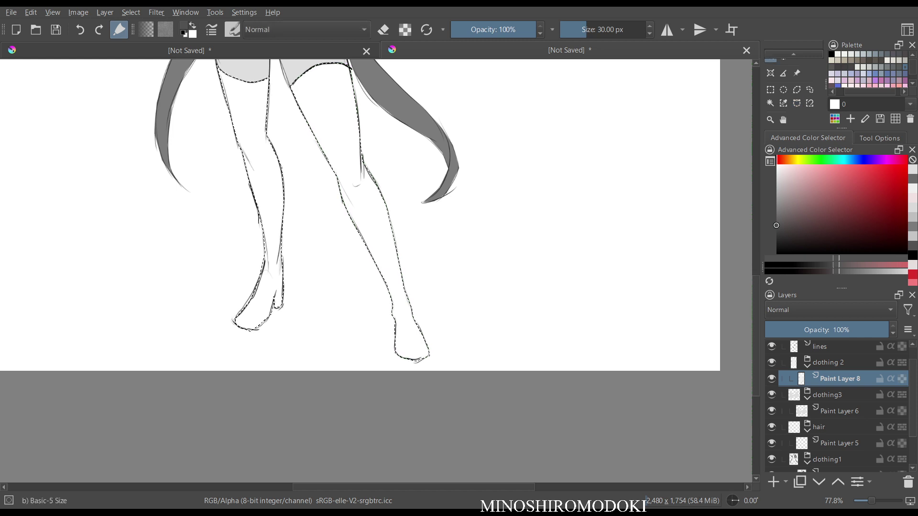
# - Fill both selected stockings with dark grey, check the figure in the mirrored view, and clear the selection
pyautogui.hotkey('shift', 'BackSpace')
pyautogui.press('m')
pyautogui.press('m')
pyautogui.scroll(-2, 424, 158)
pyautogui.moveTo(418, 134); pyautogui.dragTo(442, 317)
pyautogui.scroll(1, 425, 290)
pyautogui.press('m')
pyautogui.press('m')
pyautogui.scroll(1, 416, 294)
pyautogui.scroll(-1, 442, 317)
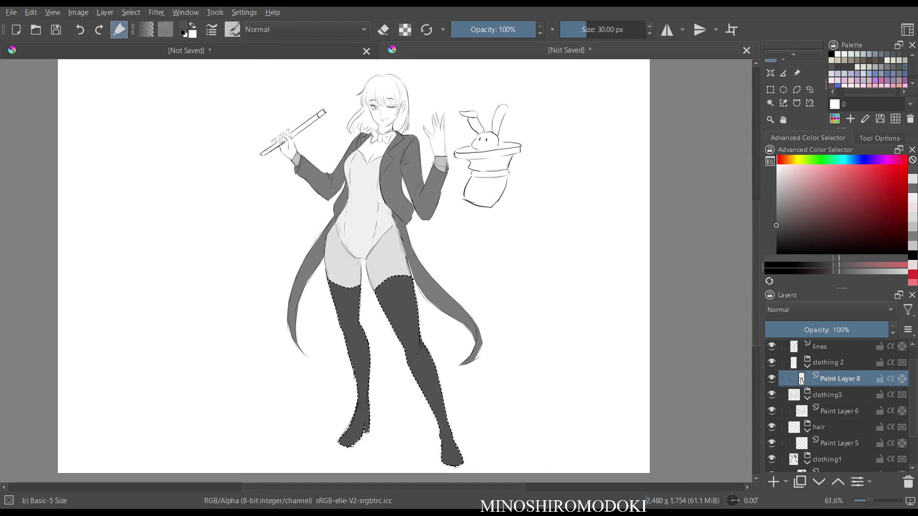
pyautogui.hotkey('ctrl', 'shift', 'a')
pyautogui.press('m')
pyautogui.press('m')
pyautogui.scroll(-2, 434, 244)
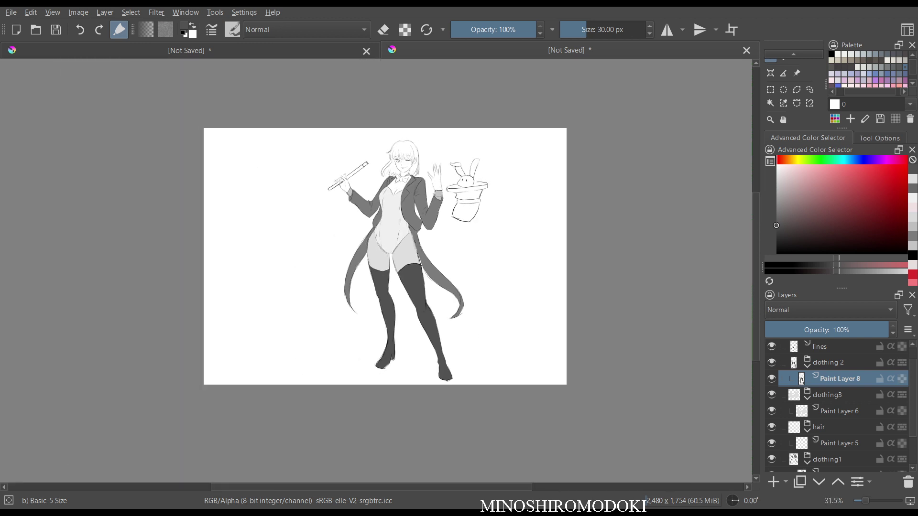
pyautogui.scroll(3, 434, 243)
pyautogui.press('+')
pyautogui.press('+')
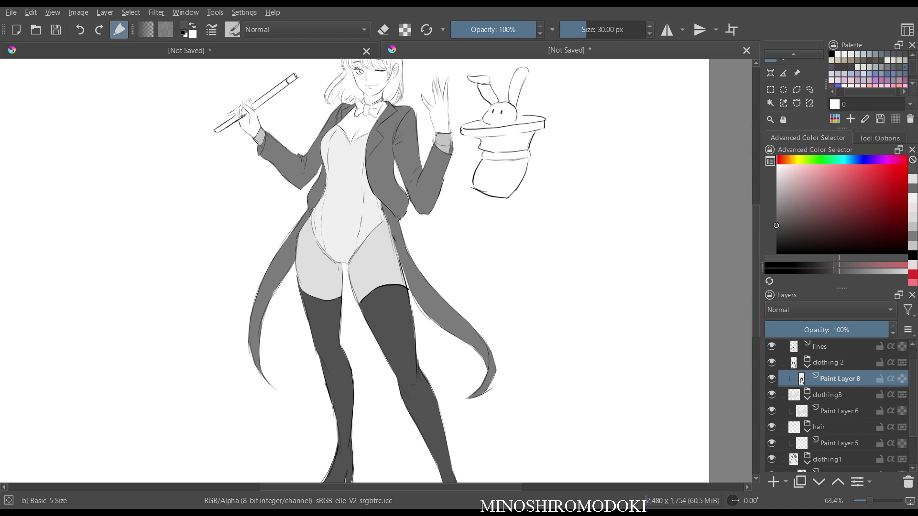
# - Add a new paint layer directly below the lines layer and place it in its own group
pyautogui.scroll(-3, 841, 406)
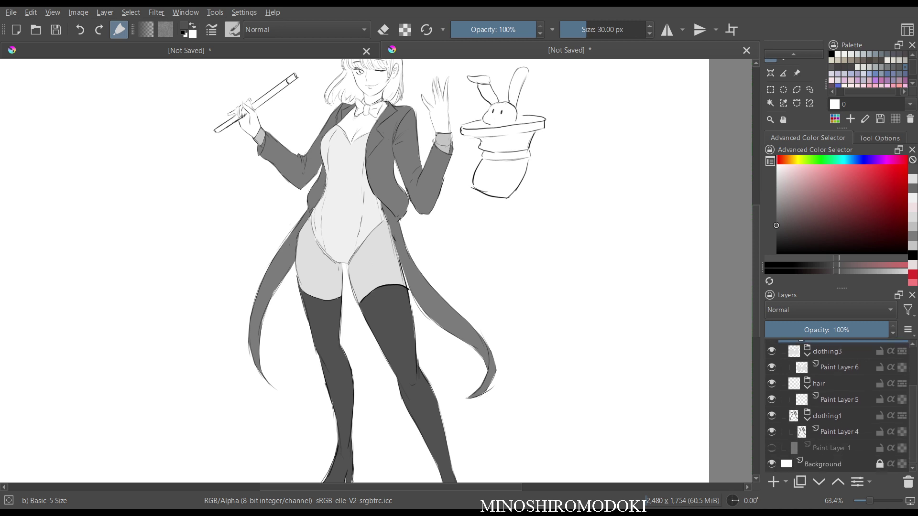
pyautogui.scroll(4, 842, 406)
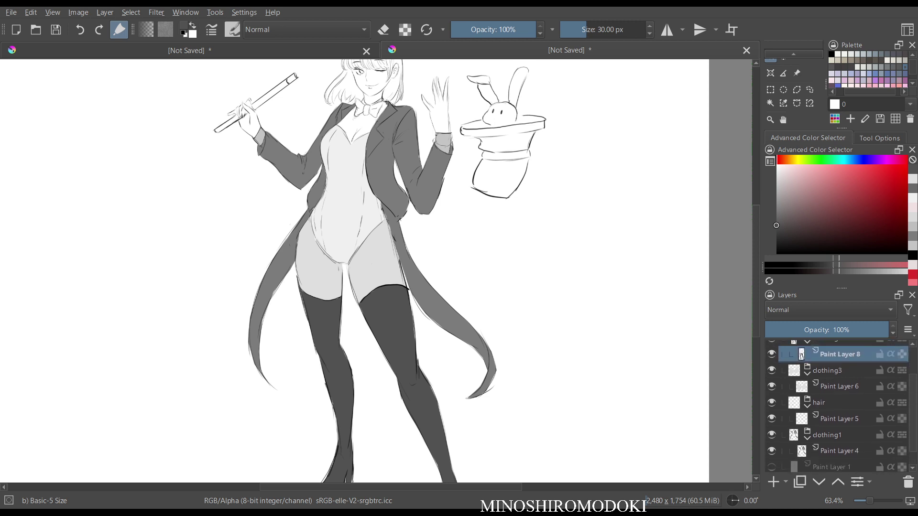
pyautogui.click(820, 360)
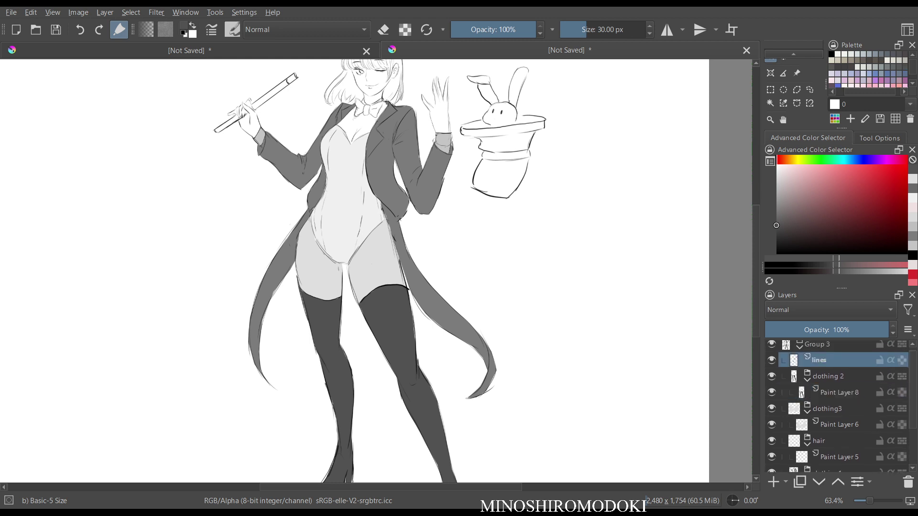
pyautogui.press('Insert')
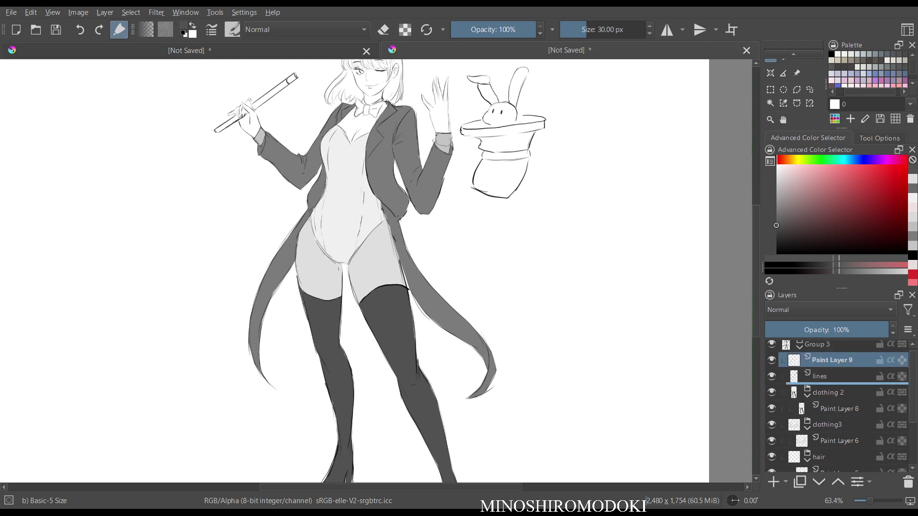
pyautogui.hotkey('ctrl', 'pagedown')
pyautogui.hotkey('ctrl', 'g')
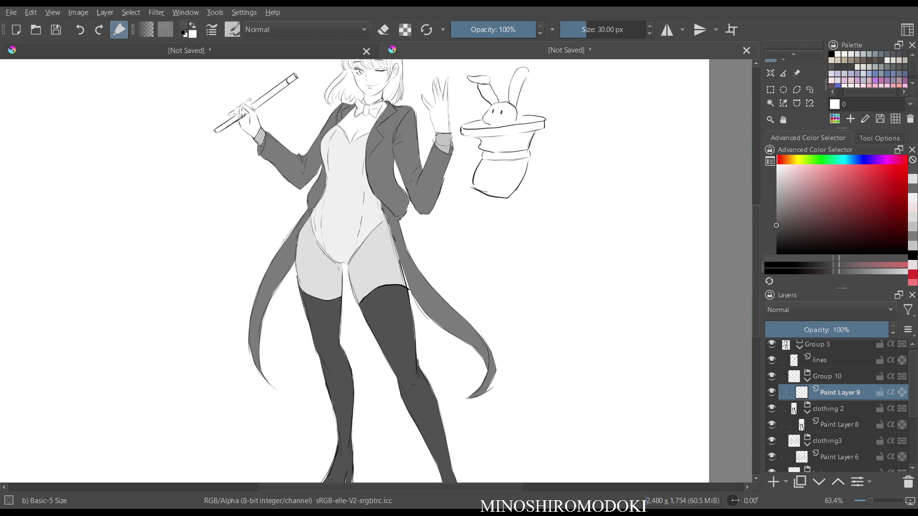
# - Rename the new layer group as "accesorire" and activate the paint layer inside it
pyautogui.doubleClick(827, 376)
pyautogui.write('acce')
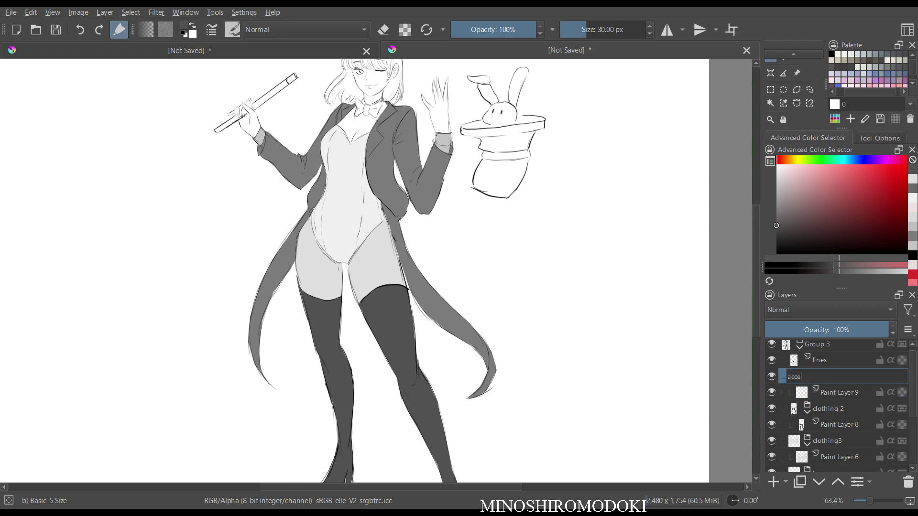
pyautogui.write('sorire')
pyautogui.press('Return')
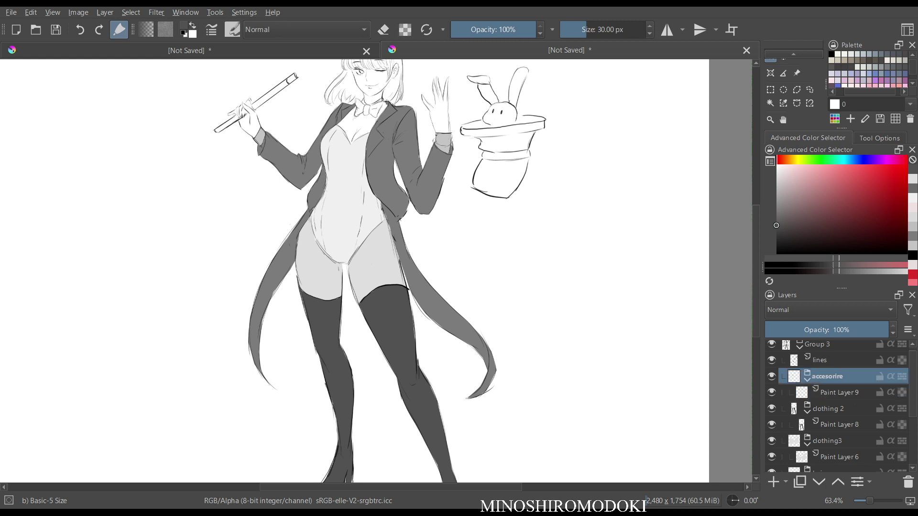
pyautogui.click(839, 392)
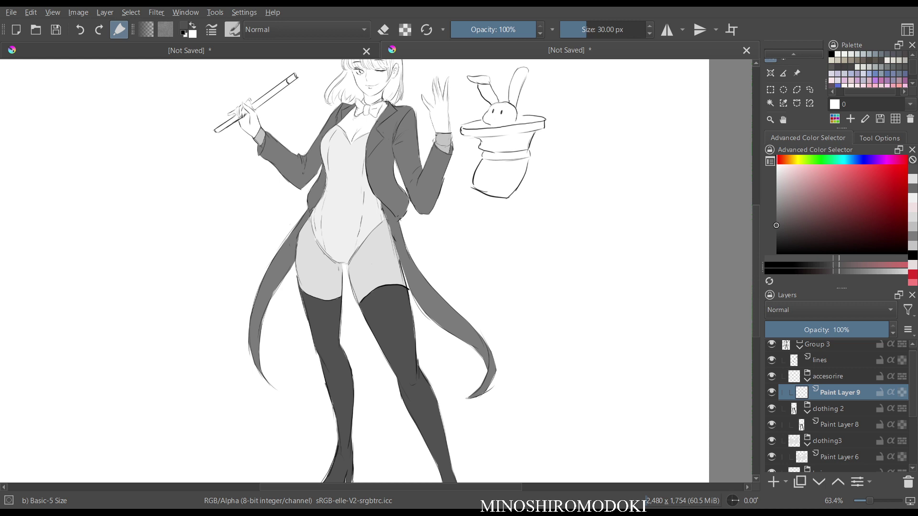
# - Set the paint colour to a dark reddish brown and select the wand's shaft on both sides of the hand with Bezier curves
pyautogui.moveTo(795, 227); pyautogui.dragTo(798, 233)
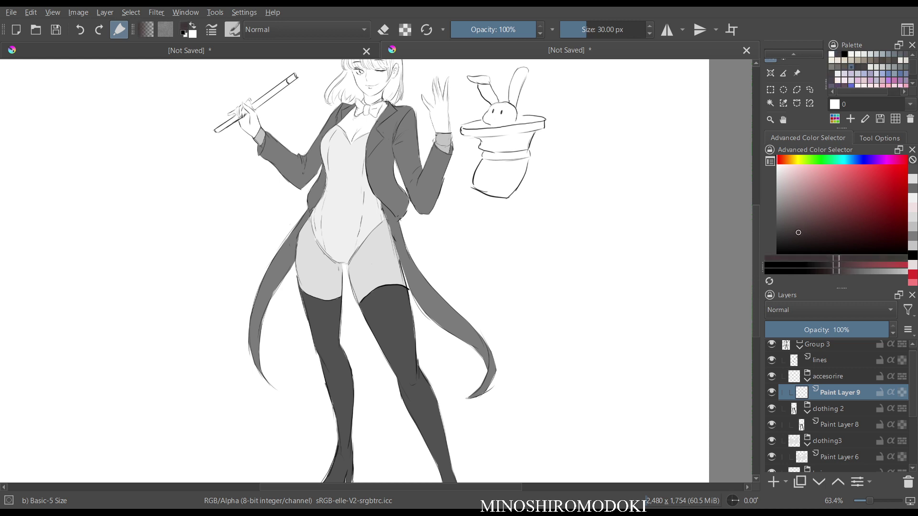
pyautogui.scroll(3, 298, 219)
pyautogui.moveTo(299, 143); pyautogui.dragTo(281, 414)
pyautogui.scroll(1, 176, 271)
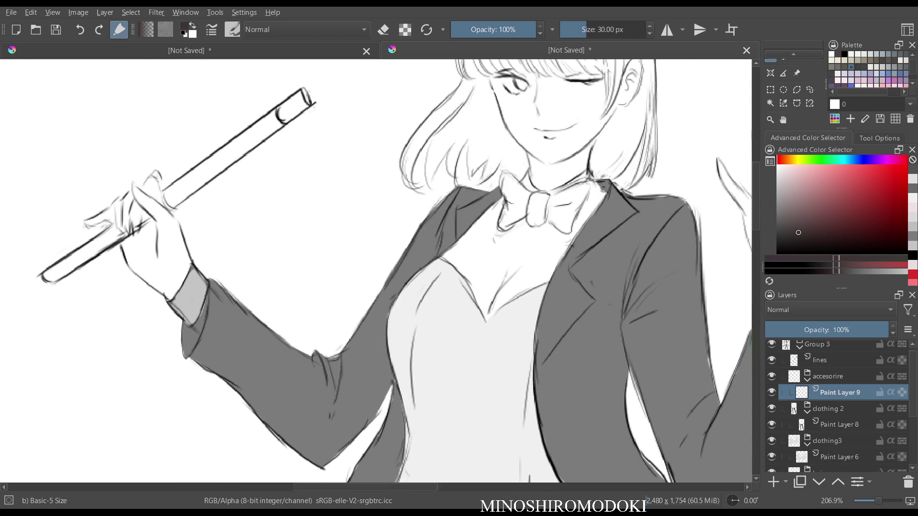
pyautogui.moveTo(175, 270); pyautogui.dragTo(301, 287)
pyautogui.click(796, 104)
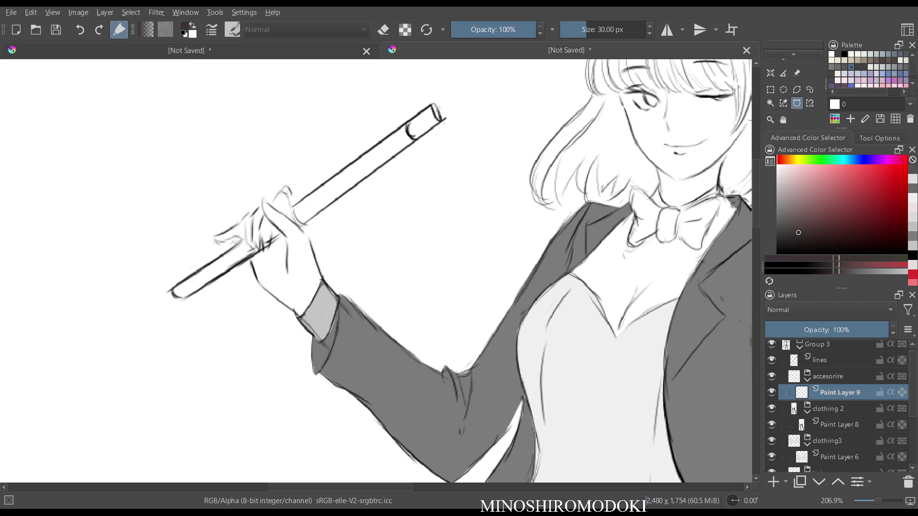
pyautogui.click(405, 123)
pyautogui.click(293, 205)
pyautogui.click(406, 123)
pyautogui.click(208, 261)
pyautogui.click(244, 239)
# - Fill the selected wand shaft with the dark reddish brown and clear the selection
pyautogui.press('b')
pyautogui.hotkey('shift', 'BackSpace')
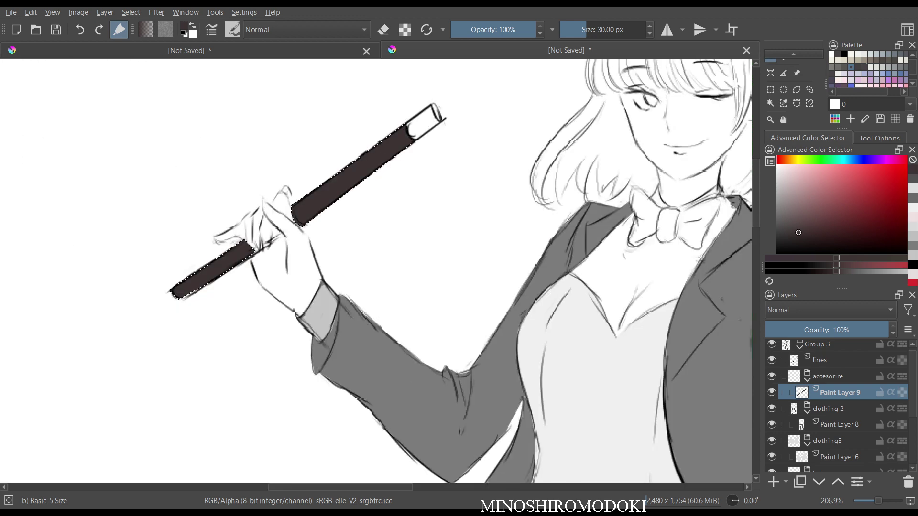
pyautogui.scroll(-3, 470, 180)
pyautogui.moveTo(470, 180); pyautogui.dragTo(289, 167)
pyautogui.hotkey('ctrl', 'shift', 'a')
pyautogui.press('b')
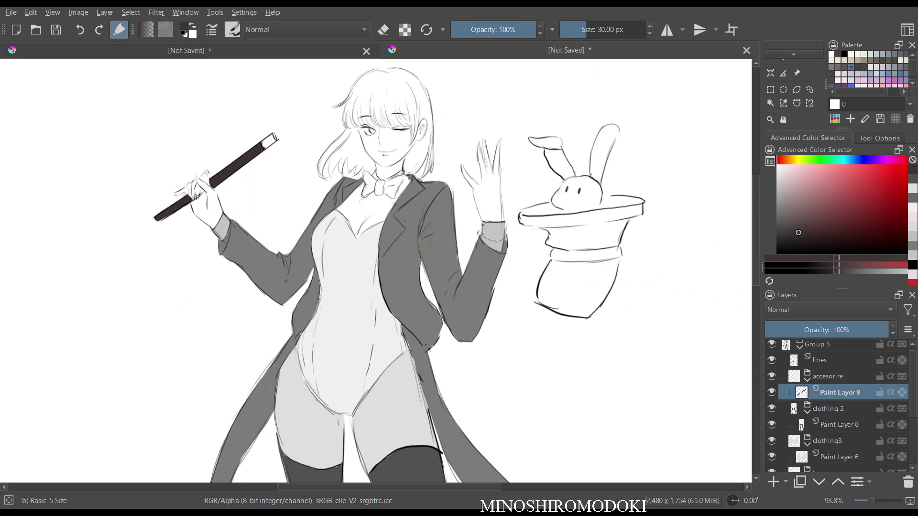
pyautogui.scroll(3, 561, 264)
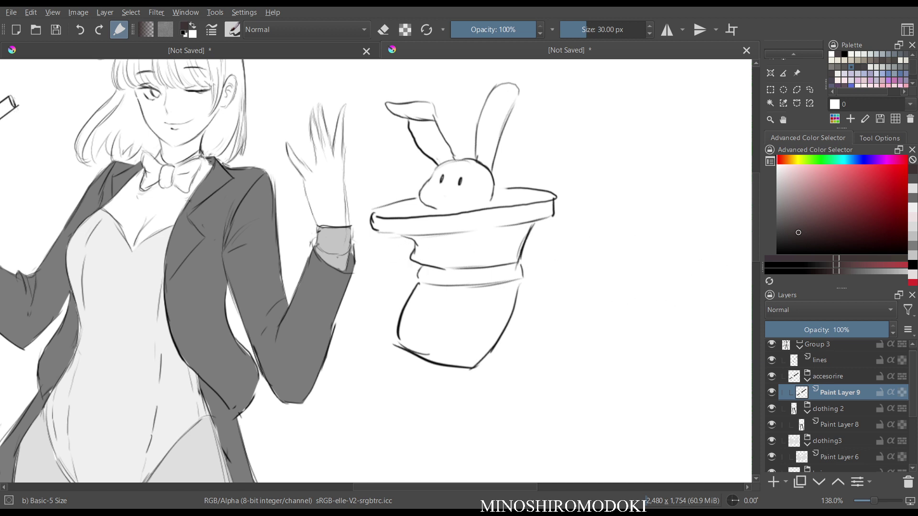
# - Add a new paint layer above the wand's layer in the accesorire group and outline the whole top hat with a Bezier curve selection
pyautogui.press('Insert')
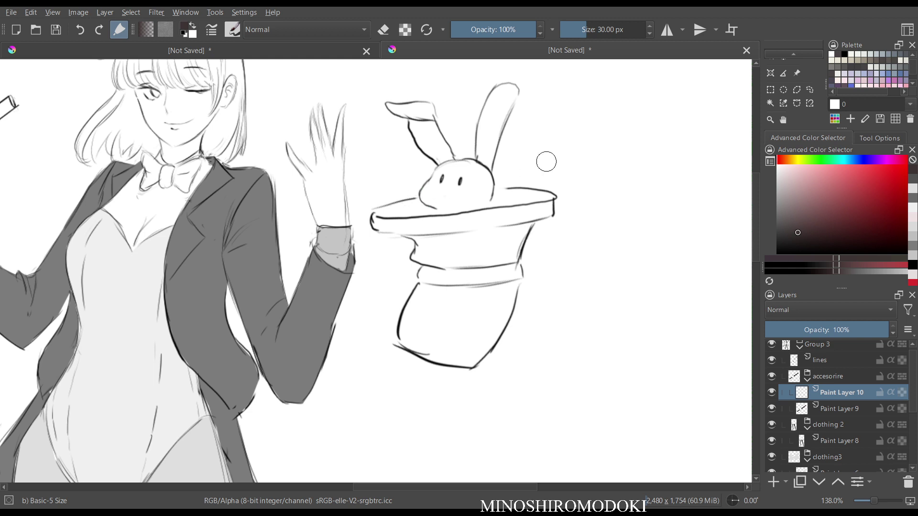
pyautogui.click(797, 103)
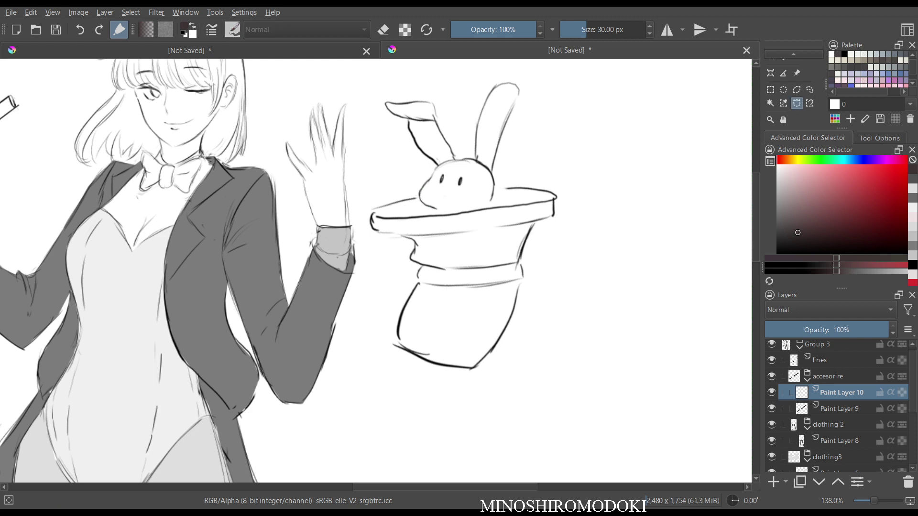
pyautogui.scroll(1, 393, 230)
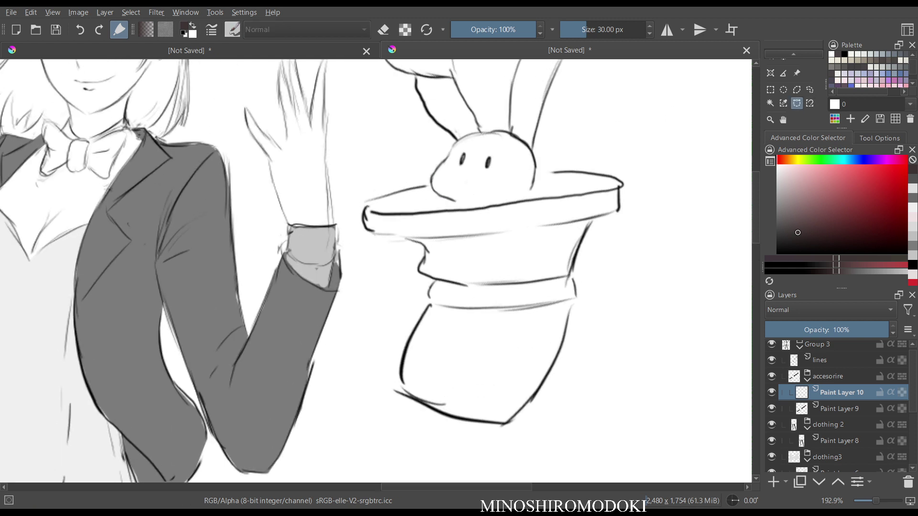
pyautogui.click(429, 185)
pyautogui.click(370, 233)
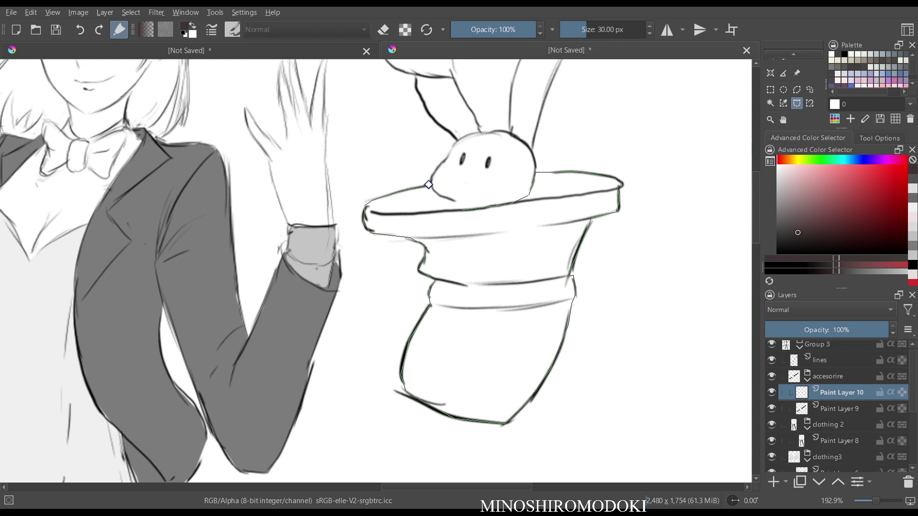
# - Close the hat selection, fill the hat with the dark reddish brown, and clear the selection
pyautogui.press('Return')
pyautogui.press('b')
pyautogui.press('BackSpace')
pyautogui.hotkey('ctrl', 'shift', 'a')
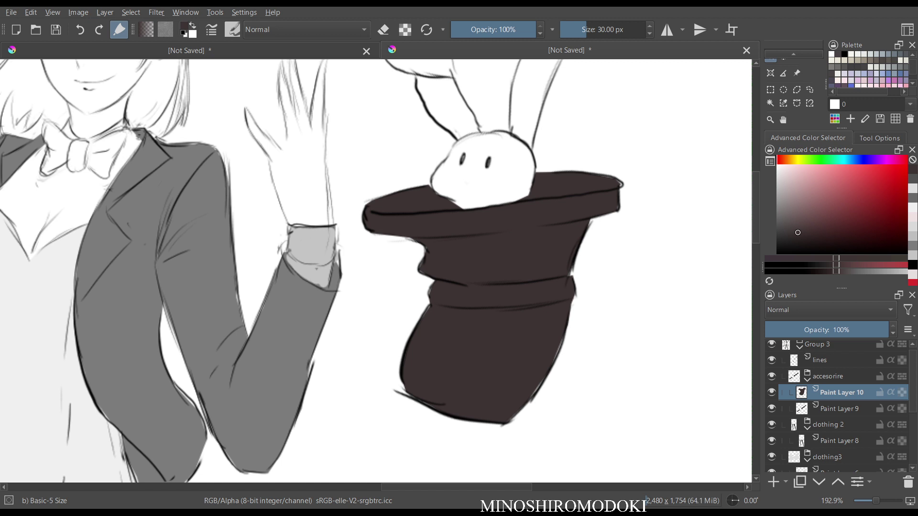
pyautogui.press('b')
pyautogui.rightClick(452, 229)
pyautogui.click(524, 204)
pyautogui.press('x')
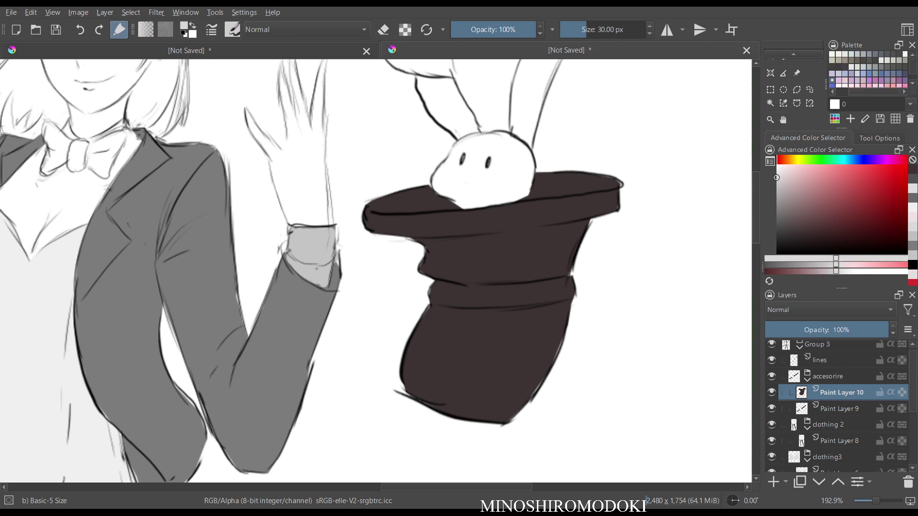
pyautogui.moveTo(439, 293)
pyautogui.mouseDown()
pyautogui.moveTo(485, 298)
pyautogui.moveTo(441, 288)
pyautogui.moveTo(513, 293)
pyautogui.mouseUp()
pyautogui.hotkey('ctrl', 'z')
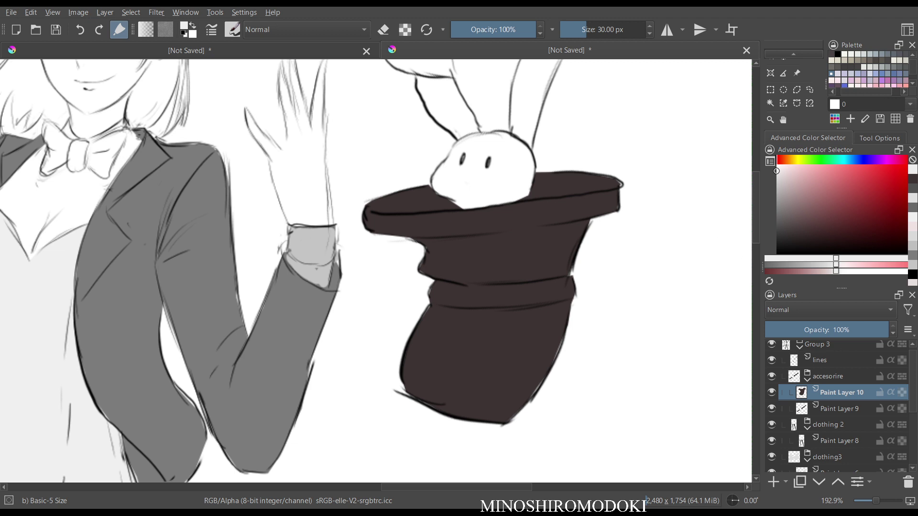
# - Set the paint colour to white and outline the band around the hat with a Bezier curve selection
pyautogui.click(777, 165)
pyautogui.click(797, 103)
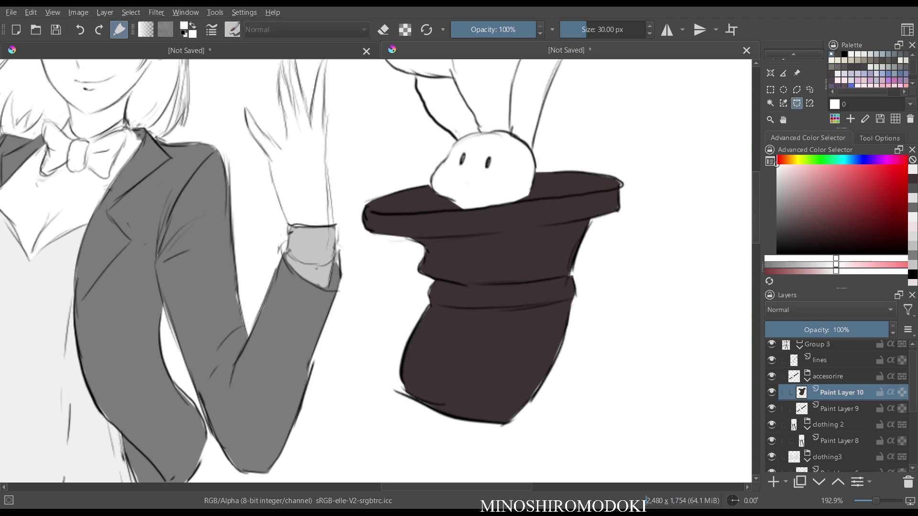
pyautogui.click(434, 280)
pyautogui.click(534, 282)
pyautogui.click(481, 286)
pyautogui.click(434, 280)
# - Fill the selected hat band with white and clear the selection
pyautogui.press('b')
pyautogui.hotkey('shift', 'BackSpace')
pyautogui.press('m')
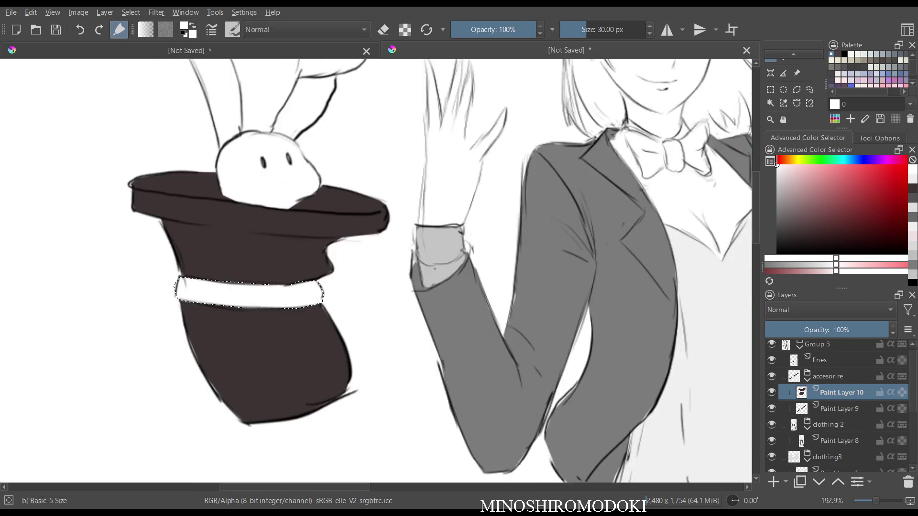
pyautogui.press('m')
pyautogui.scroll(-3, 529, 289)
pyautogui.hotkey('ctrl', 'shift', 'a')
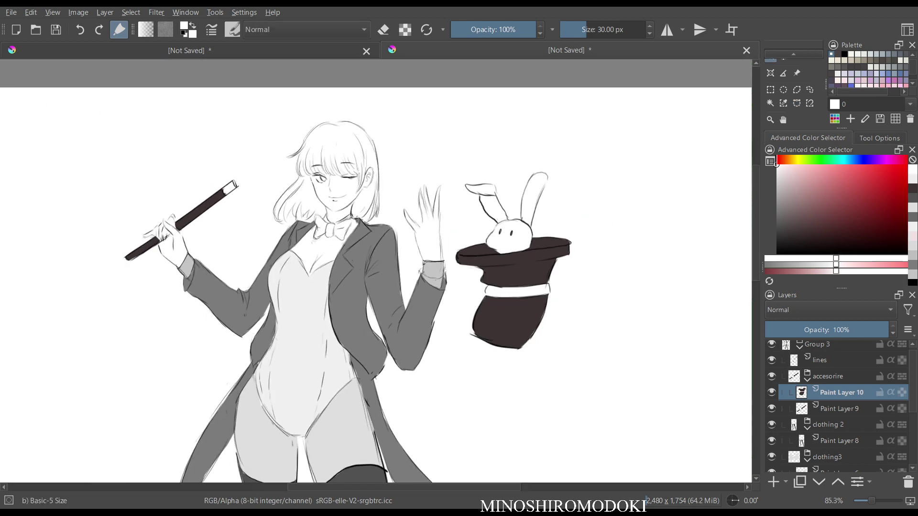
pyautogui.press('m')
pyautogui.press('m')
pyautogui.press('m')
pyautogui.press('m')
pyautogui.scroll(-3, 512, 290)
pyautogui.moveTo(478, 368); pyautogui.dragTo(528, 282)
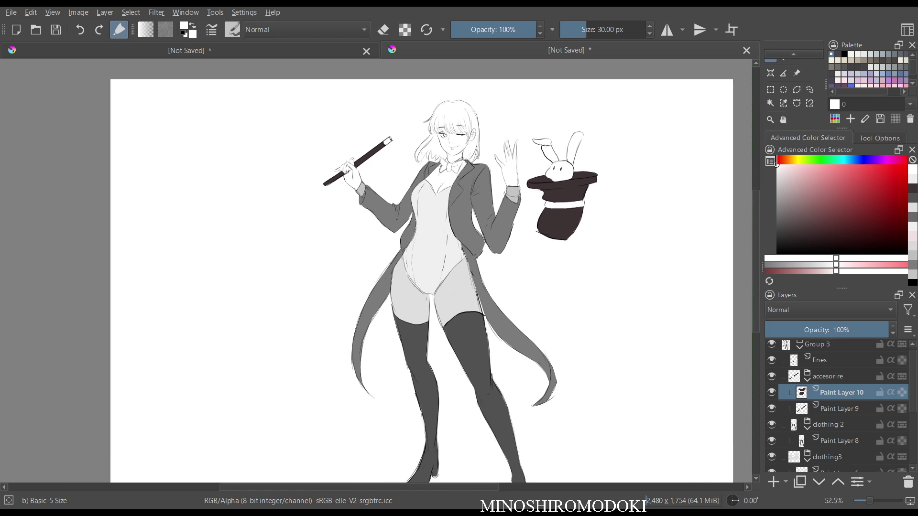
# - Outline the bow tie and the collar strip around the neck with a Bezier curve selection
pyautogui.scroll(3, 528, 282)
pyautogui.moveTo(446, 179); pyautogui.dragTo(469, 302)
pyautogui.scroll(3, 469, 302)
pyautogui.scroll(2, 376, 271)
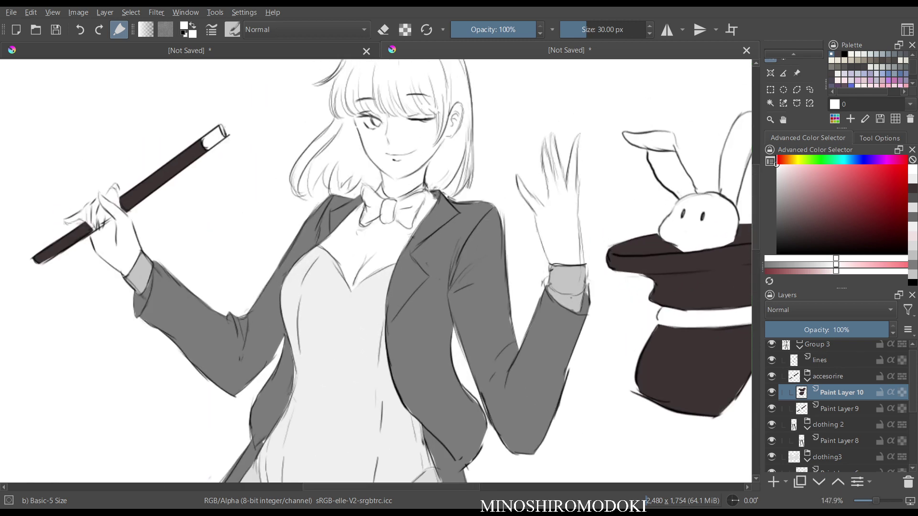
pyautogui.scroll(1, 437, 220)
pyautogui.click(797, 103)
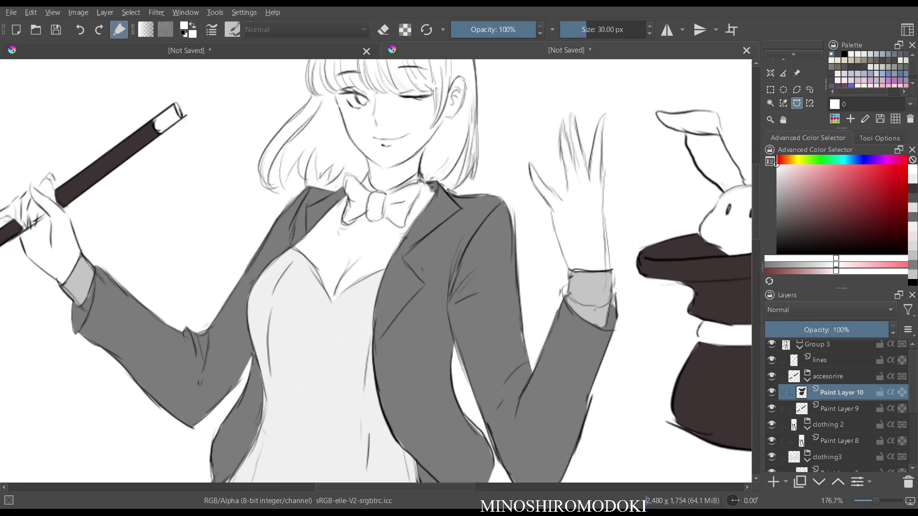
pyautogui.scroll(2, 378, 229)
pyautogui.scroll(1, 376, 270)
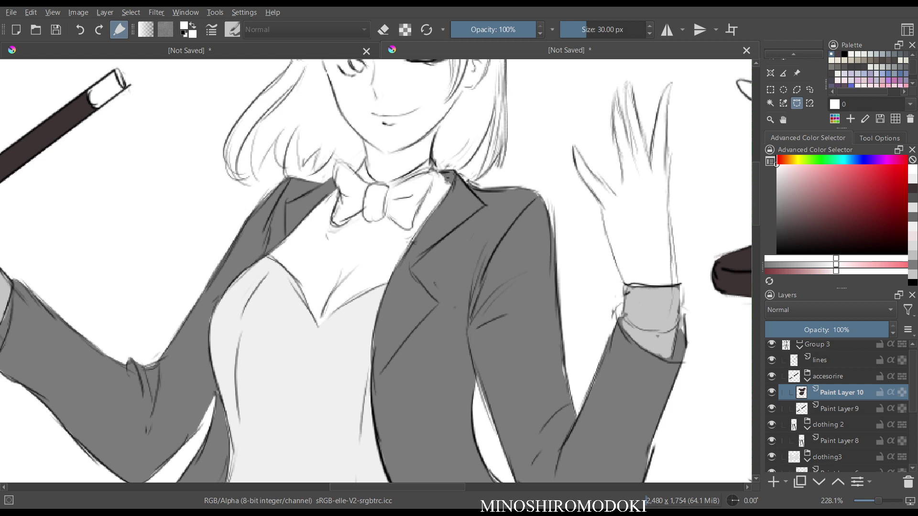
pyautogui.click(364, 159)
pyautogui.click(383, 182)
pyautogui.click(433, 178)
pyautogui.moveTo(412, 229); pyautogui.dragTo(387, 216)
pyautogui.click(369, 222)
pyautogui.moveTo(336, 163); pyautogui.dragTo(354, 161)
pyautogui.click(364, 160)
# - Set the paint colour to the dark reddish brown, fill the selected bow tie with it, and clear the selection
pyautogui.scroll(-3, 364, 159)
pyautogui.press('b')
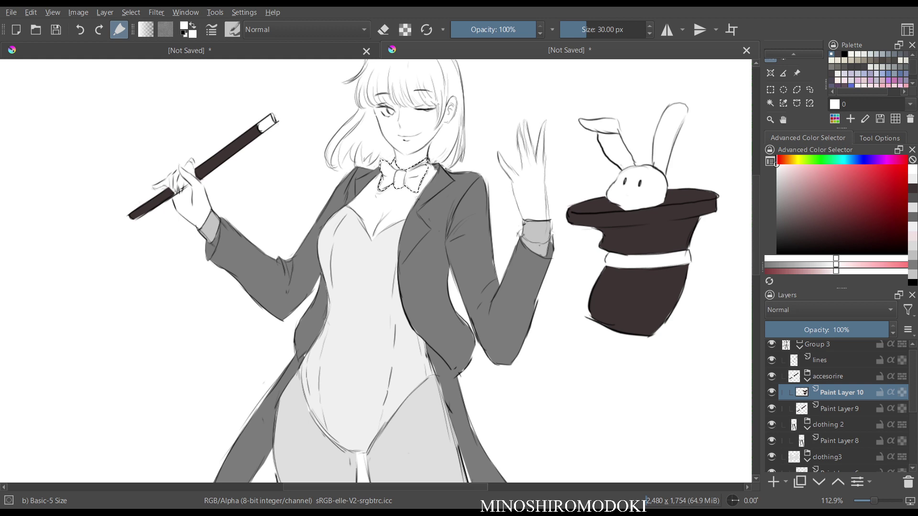
pyautogui.click(797, 233)
pyautogui.hotkey('shift', 'BackSpace')
pyautogui.press('m')
pyautogui.press('m')
pyautogui.scroll(-3, 414, 194)
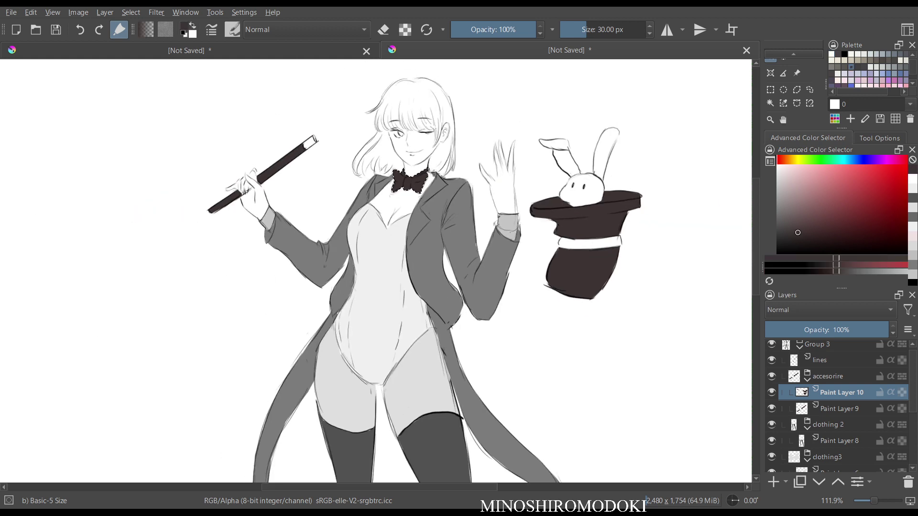
pyautogui.scroll(3, 414, 194)
pyautogui.hotkey('ctrl', 'shift', 'a')
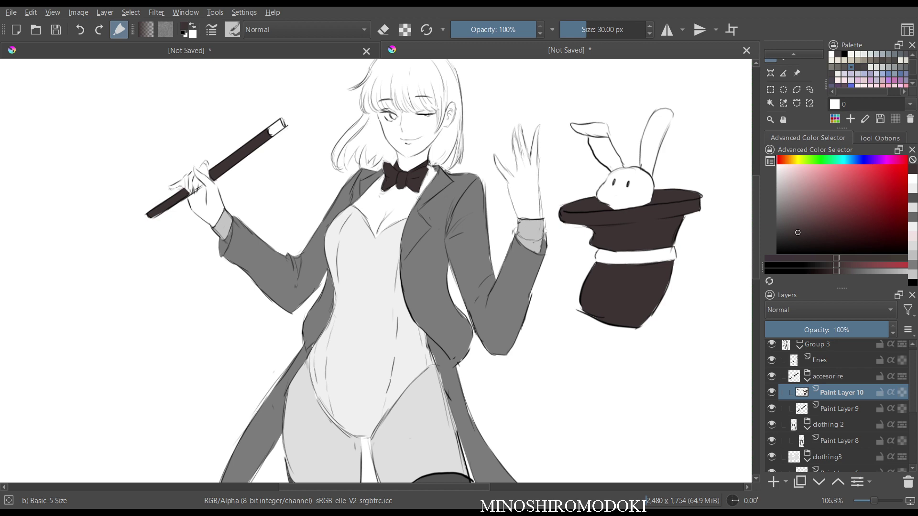
# - Activate the paint layer inside the hair group
pyautogui.scroll(-3, 460, 184)
pyautogui.scroll(2, 462, 253)
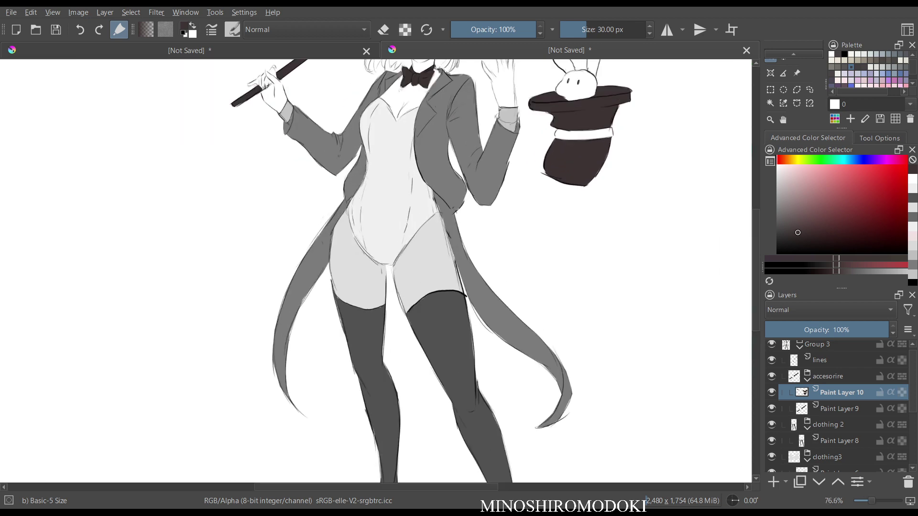
pyautogui.moveTo(461, 215); pyautogui.dragTo(462, 271)
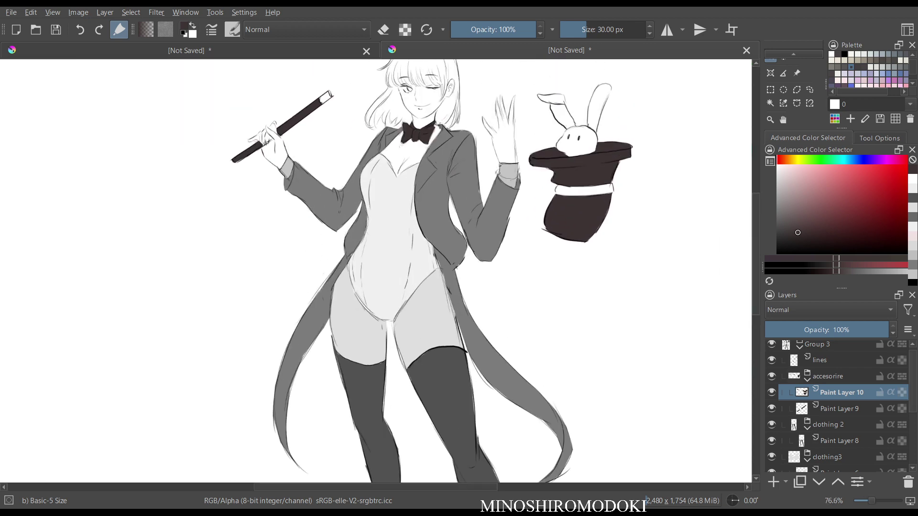
pyautogui.scroll(-3, 839, 408)
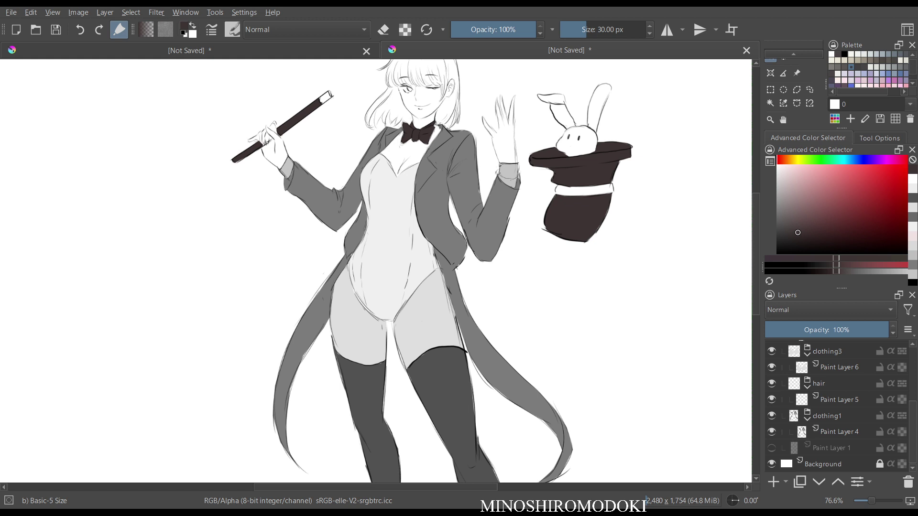
pyautogui.click(840, 400)
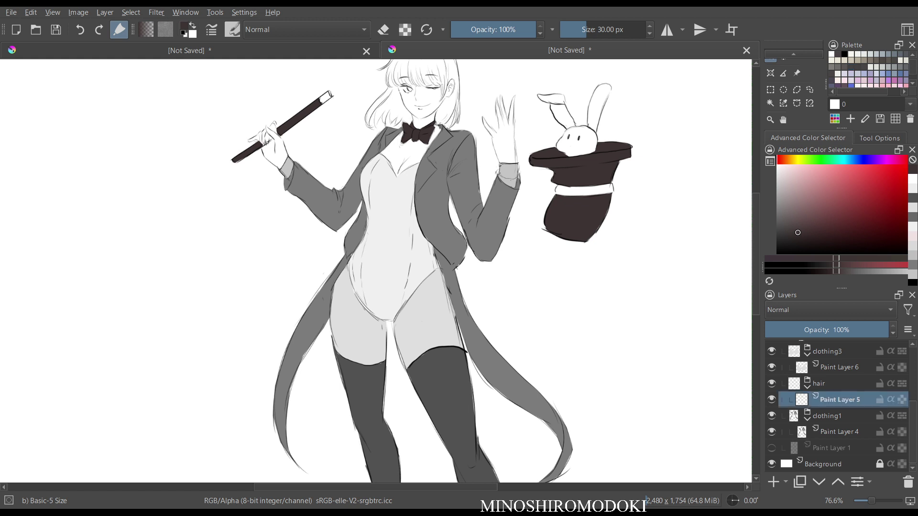
pyautogui.scroll(3, 433, 239)
pyautogui.moveTo(383, 124); pyautogui.dragTo(389, 458)
pyautogui.scroll(2, 376, 271)
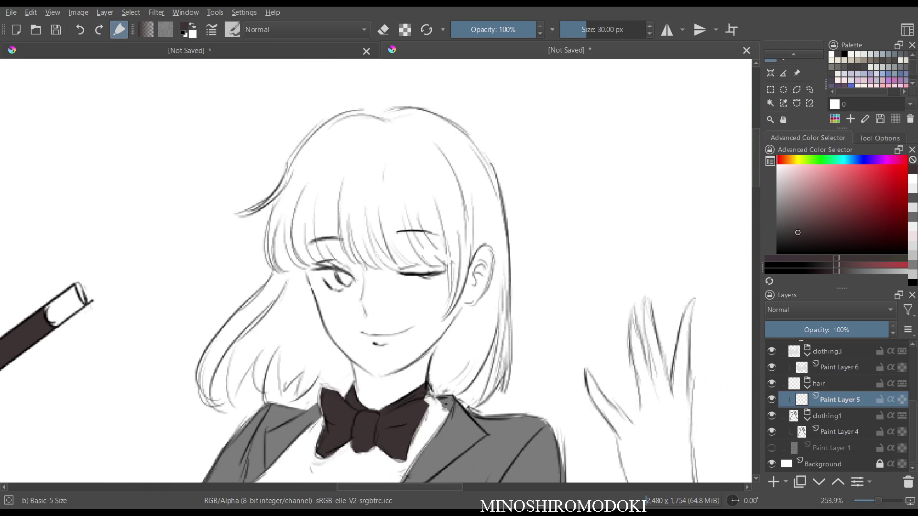
# - Outline the whole hair shape, including the fringe tips and loose strands, with a Bezier curve selection that excludes the face and ear
pyautogui.click(797, 104)
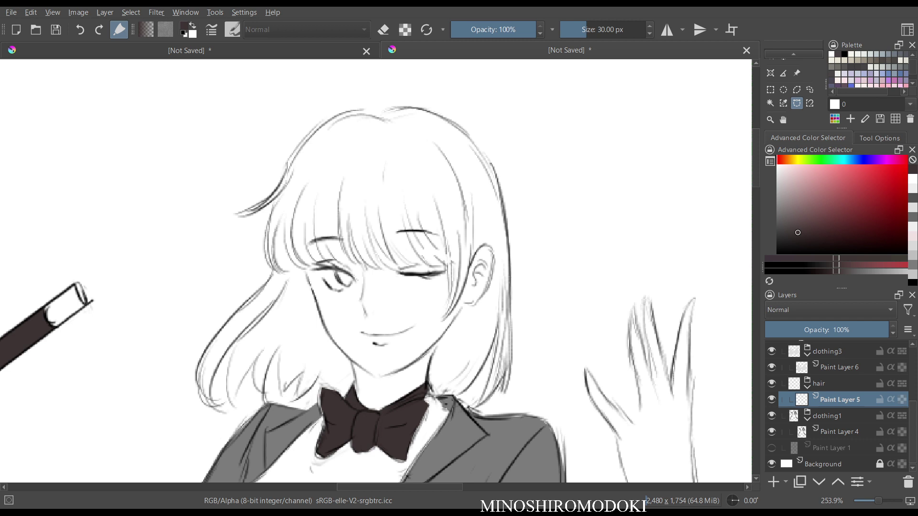
pyautogui.click(392, 108)
pyautogui.click(352, 110)
pyautogui.click(317, 126)
pyautogui.click(268, 221)
pyautogui.moveTo(231, 374); pyautogui.dragTo(238, 302)
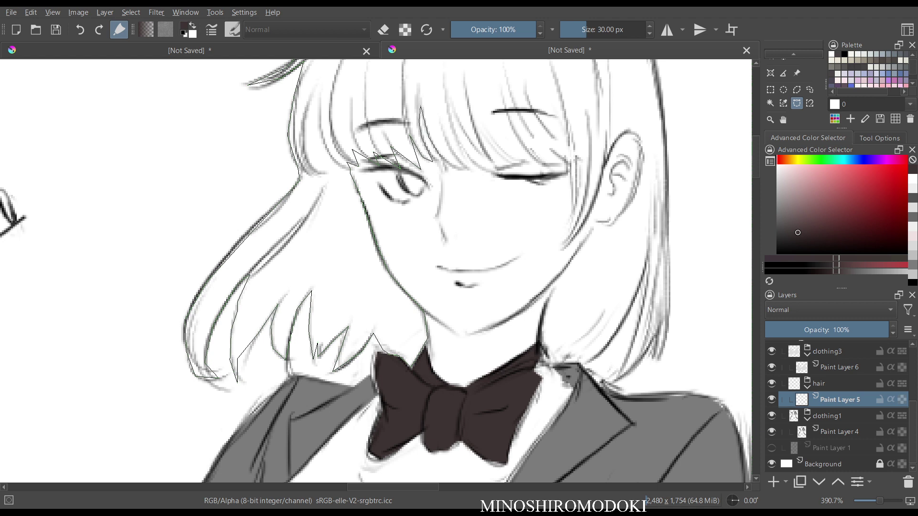
pyautogui.click(469, 170)
pyautogui.click(449, 144)
pyautogui.click(441, 125)
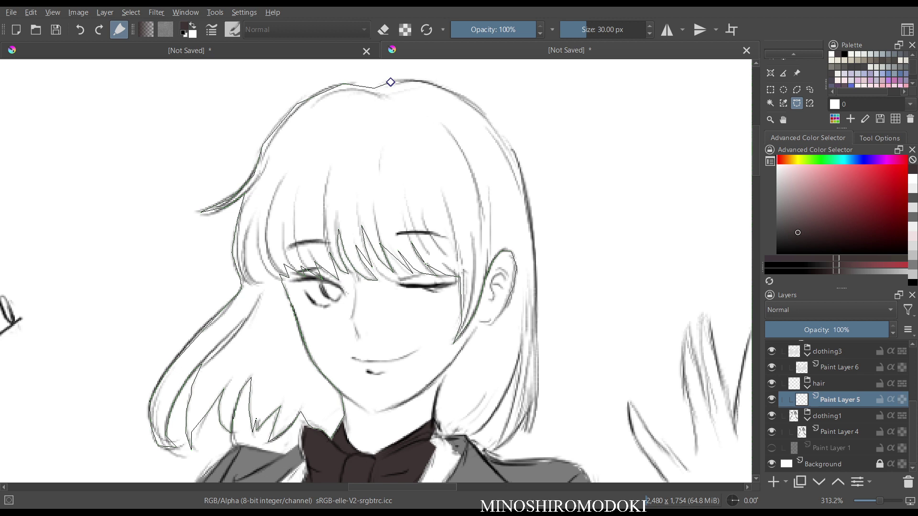
pyautogui.click(480, 321)
pyautogui.click(391, 82)
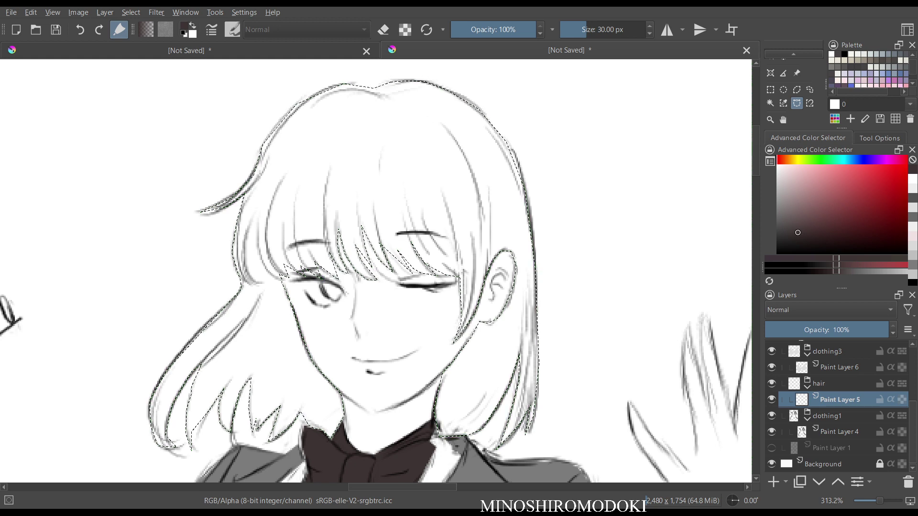
# - Set the paint colour to a medium grey, fill the selected hair with it, and clear the selection
pyautogui.scroll(-3, 432, 131)
pyautogui.click(905, 60)
pyautogui.moveTo(778, 204); pyautogui.dragTo(777, 194)
pyautogui.press('b')
pyautogui.hotkey('shift', 'BackSpace')
pyautogui.press('m')
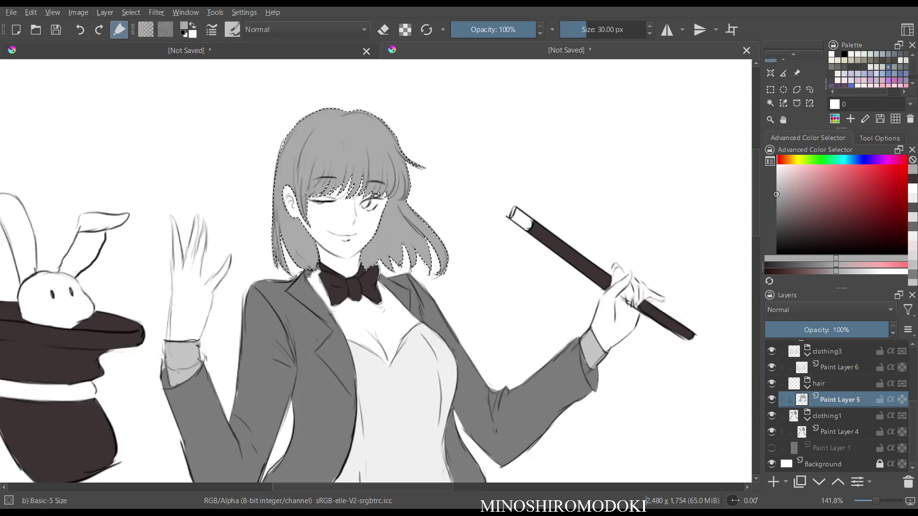
pyautogui.press('m')
pyautogui.scroll(-4, 376, 271)
pyautogui.scroll(3, 376, 271)
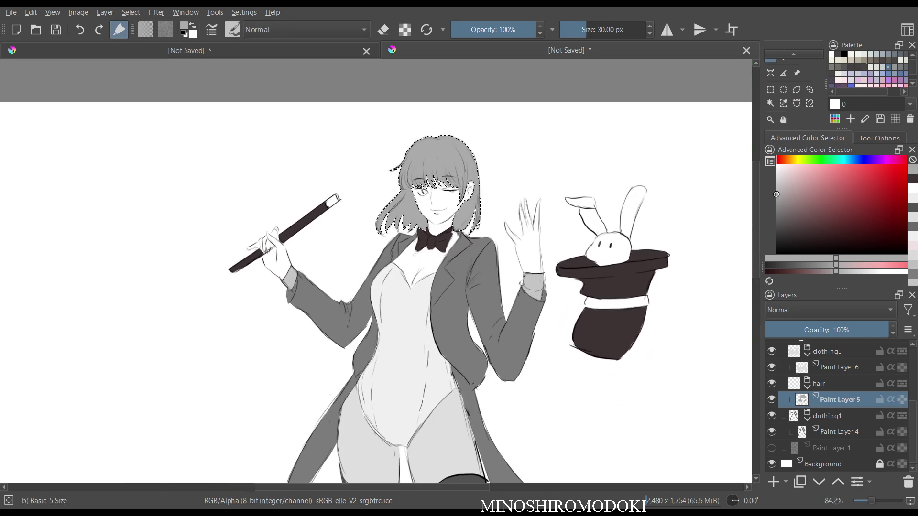
pyautogui.hotkey('ctrl', 'shift', 'a')
# - Add a new paint layer with inherited alpha above the flat hair colour layer in the hair group
pyautogui.scroll(-3, 375, 271)
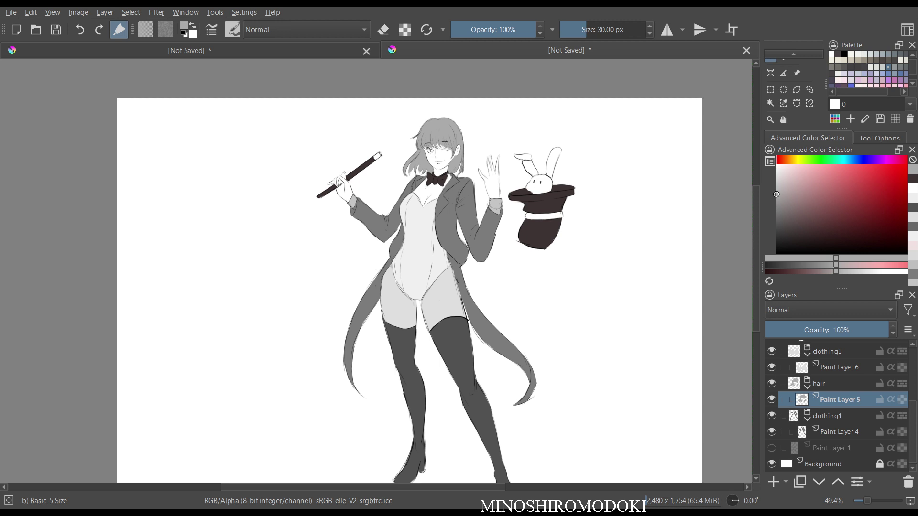
pyautogui.scroll(3, 444, 200)
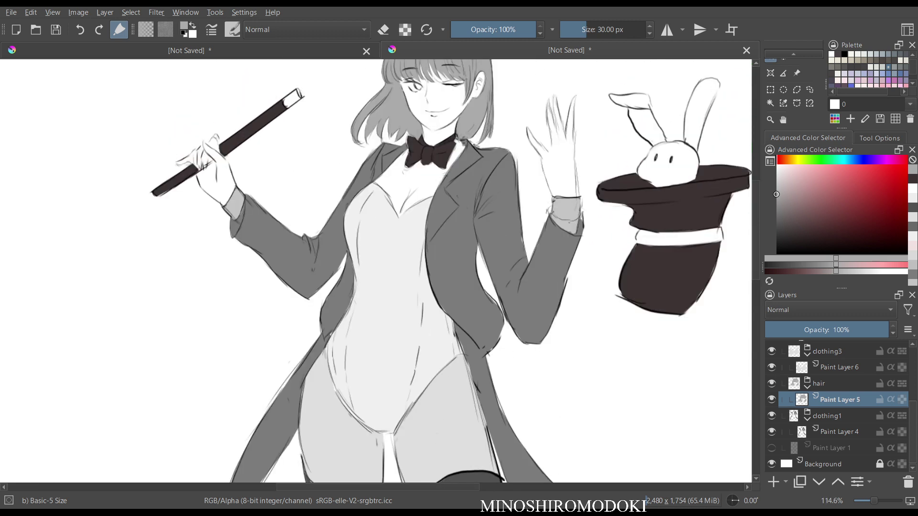
pyautogui.press('Insert')
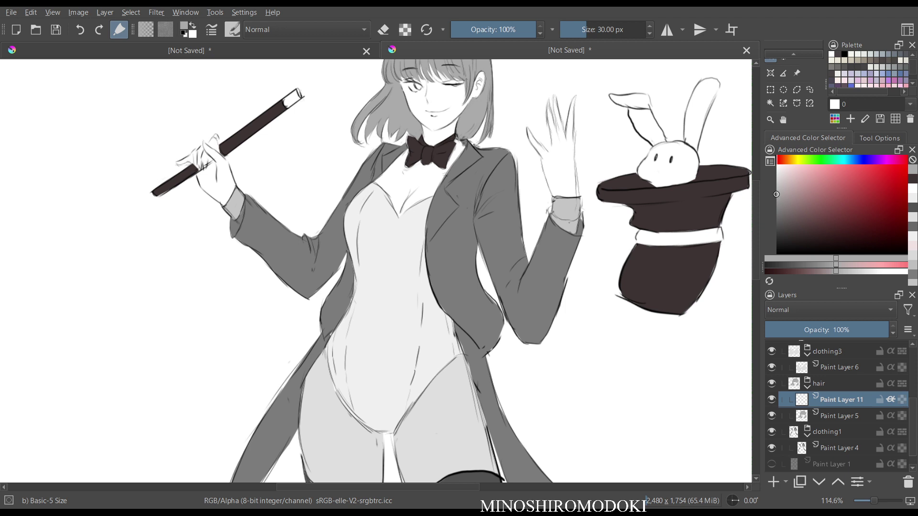
pyautogui.scroll(2, 353, 137)
pyautogui.moveTo(459, 160); pyautogui.dragTo(373, 327)
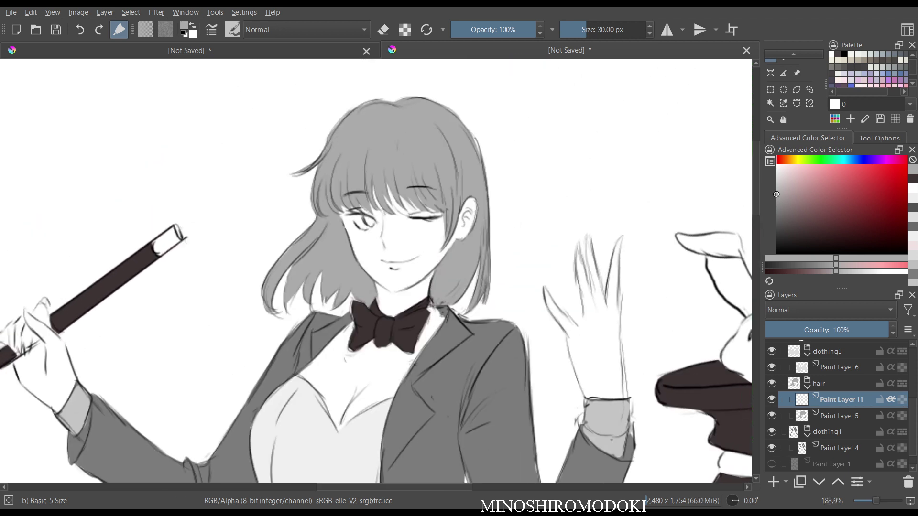
# - Choose a darker grey and shade the inner part of the windblown hair lock on the wand side
pyautogui.rightClick(467, 222)
pyautogui.click(547, 196)
pyautogui.click(777, 215)
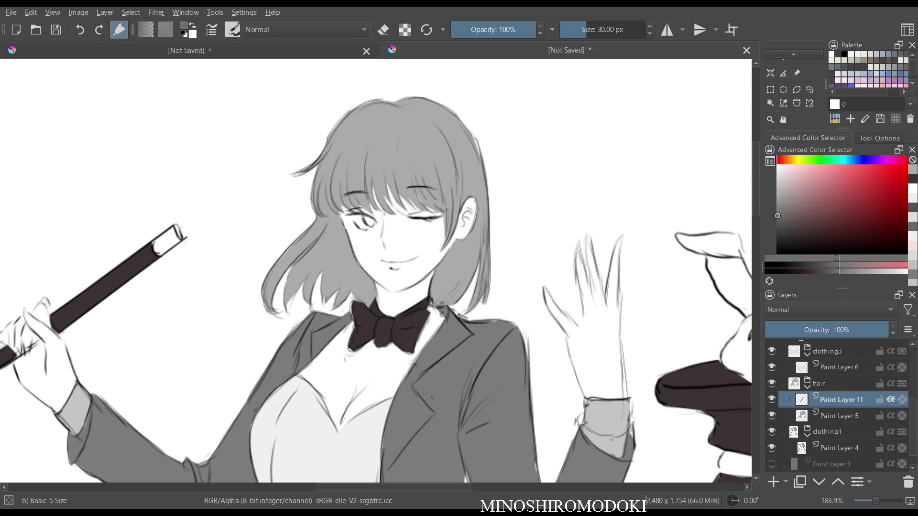
pyautogui.moveTo(334, 229)
pyautogui.mouseDown()
pyautogui.moveTo(286, 304)
pyautogui.moveTo(298, 289)
pyautogui.moveTo(292, 296)
pyautogui.mouseUp()
pyautogui.hotkey('ctrl', 'z')
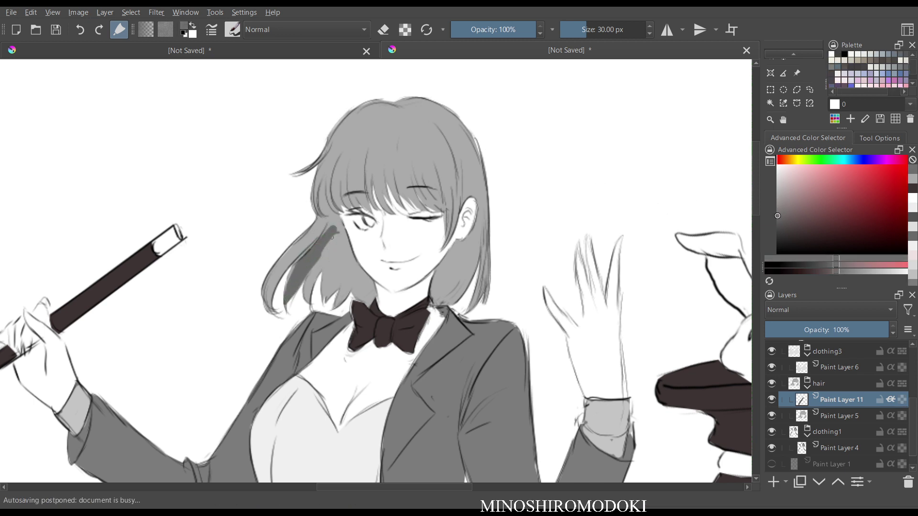
pyautogui.moveTo(332, 237)
pyautogui.mouseDown()
pyautogui.moveTo(309, 285)
pyautogui.moveTo(314, 252)
pyautogui.moveTo(295, 264)
pyautogui.mouseUp()
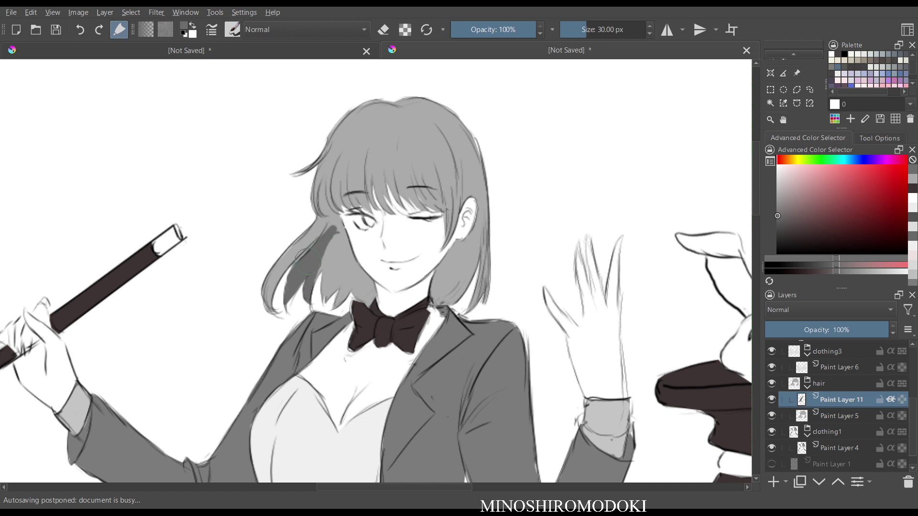
pyautogui.moveTo(333, 221)
pyautogui.mouseDown()
pyautogui.moveTo(320, 239)
pyautogui.moveTo(323, 299)
pyautogui.mouseUp()
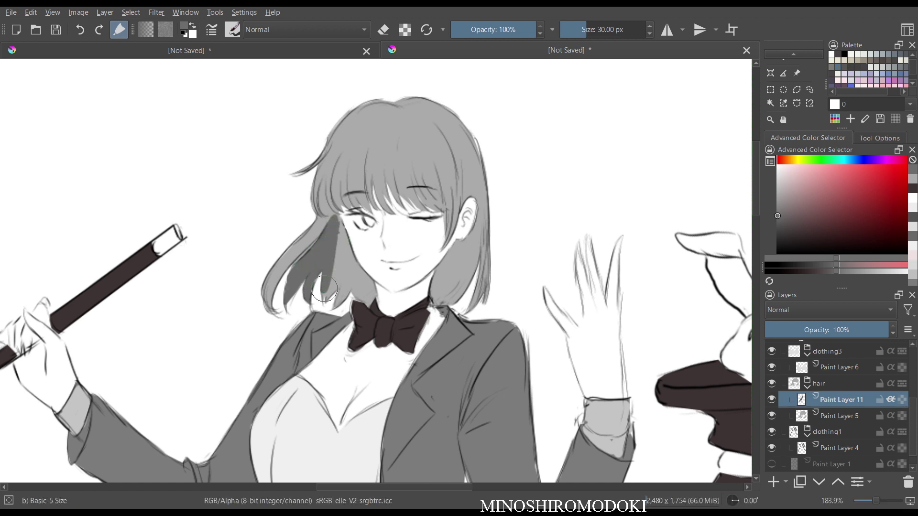
pyautogui.moveTo(338, 246); pyautogui.dragTo(326, 298)
pyautogui.moveTo(338, 228)
pyautogui.mouseDown()
pyautogui.moveTo(321, 304)
pyautogui.moveTo(331, 308)
pyautogui.mouseUp()
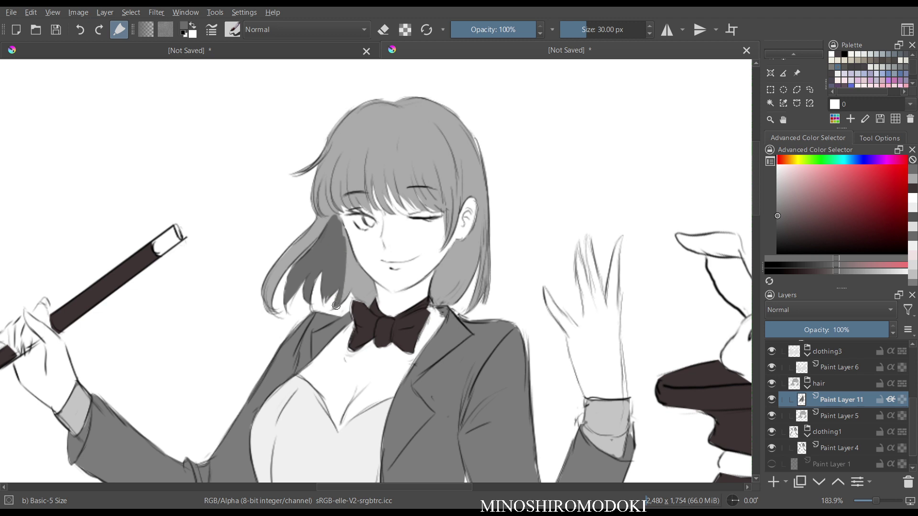
# - Shade the hair beside the jaw and behind the neck and ear on both sides of the face
pyautogui.moveTo(353, 251)
pyautogui.mouseDown()
pyautogui.moveTo(345, 284)
pyautogui.moveTo(353, 289)
pyautogui.moveTo(342, 301)
pyautogui.moveTo(357, 306)
pyautogui.moveTo(366, 297)
pyautogui.moveTo(361, 273)
pyautogui.mouseUp()
pyautogui.moveTo(459, 248)
pyautogui.mouseDown()
pyautogui.moveTo(431, 299)
pyautogui.moveTo(444, 287)
pyautogui.mouseUp()
pyautogui.moveTo(478, 228)
pyautogui.mouseDown()
pyautogui.moveTo(460, 283)
pyautogui.moveTo(437, 305)
pyautogui.moveTo(478, 220)
pyautogui.moveTo(471, 238)
pyautogui.mouseUp()
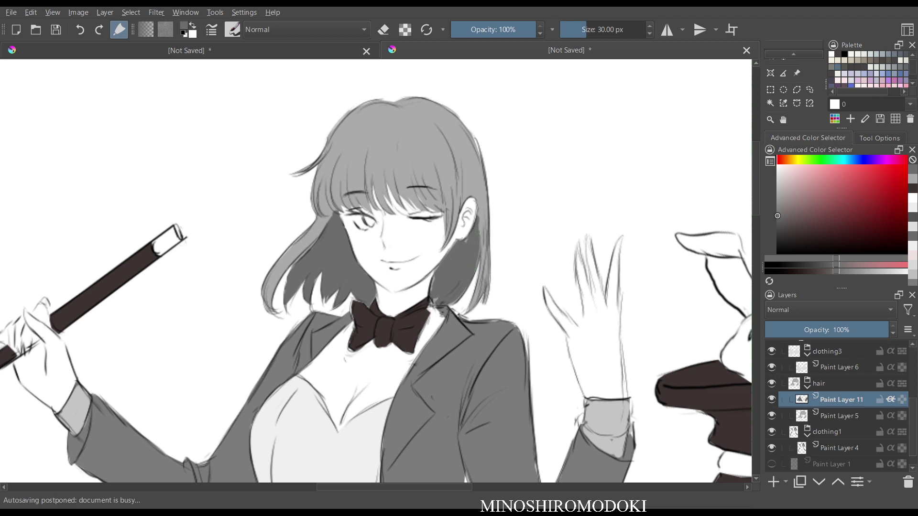
pyautogui.press('m')
pyautogui.press('m')
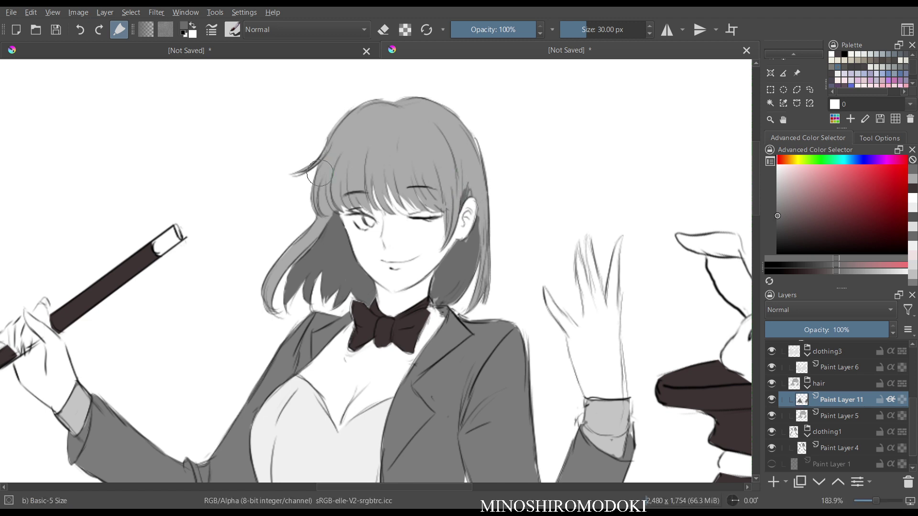
# - Shade the hair at the temple, then reduce the brush to 18 px and shade the fringe strands
pyautogui.moveTo(323, 185); pyautogui.dragTo(318, 209)
pyautogui.press('[')
pyautogui.press('[')
pyautogui.press('[')
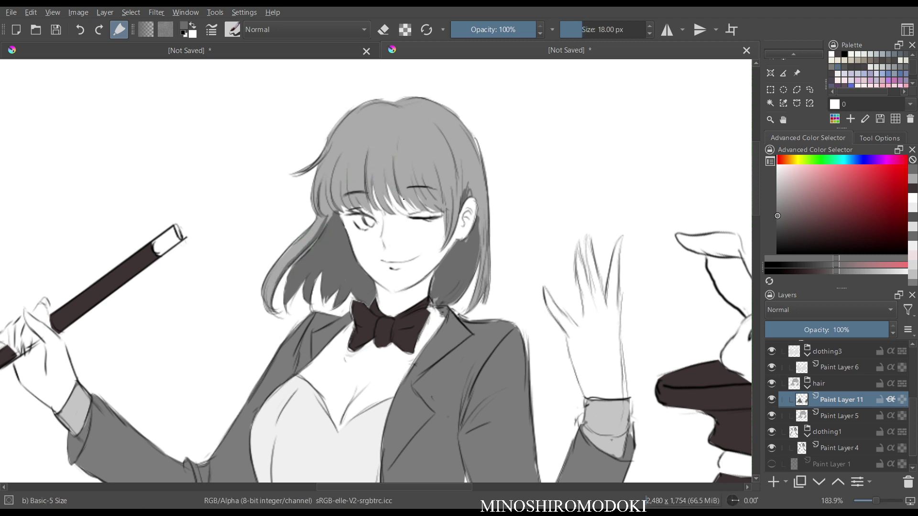
pyautogui.moveTo(404, 187); pyautogui.dragTo(434, 209)
pyautogui.moveTo(432, 177); pyautogui.dragTo(444, 233)
pyautogui.moveTo(351, 156); pyautogui.dragTo(360, 199)
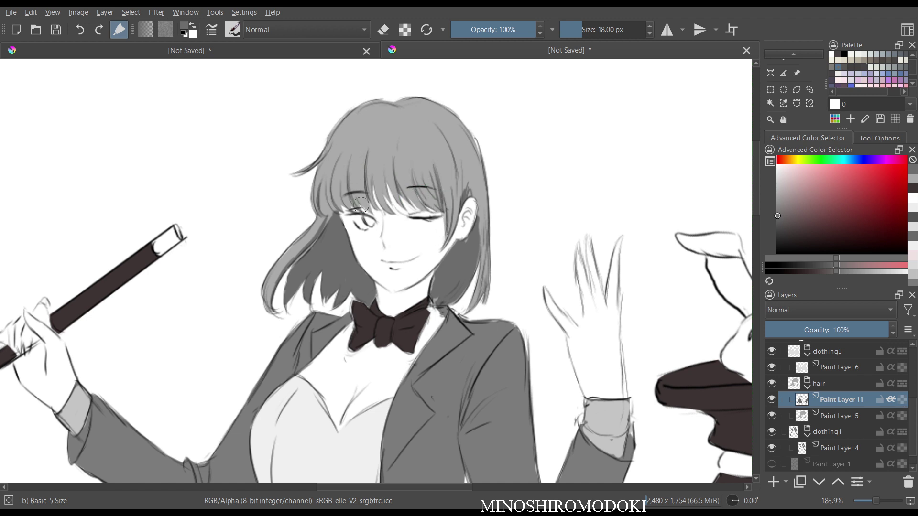
# - Examine the hair shading and the whole figure in mirrored and normal view
pyautogui.press('m')
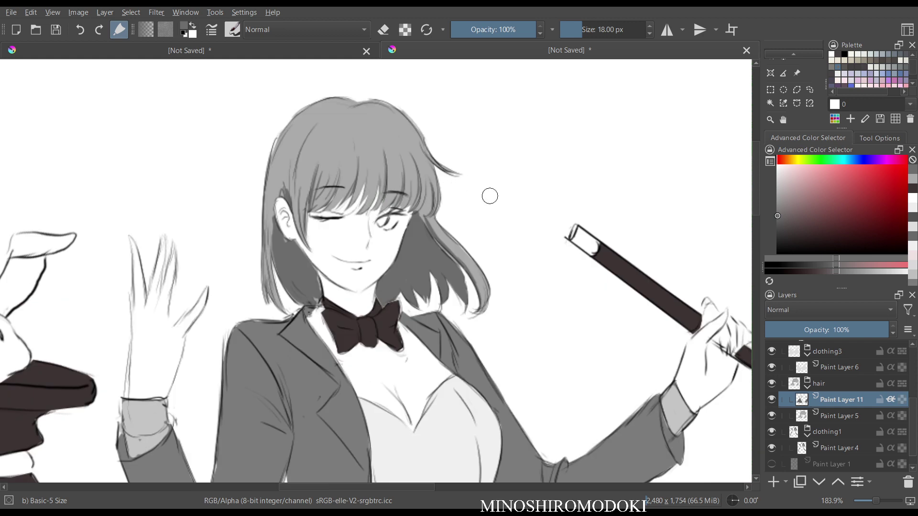
pyautogui.press('m')
pyautogui.moveTo(489, 196); pyautogui.dragTo(526, 237)
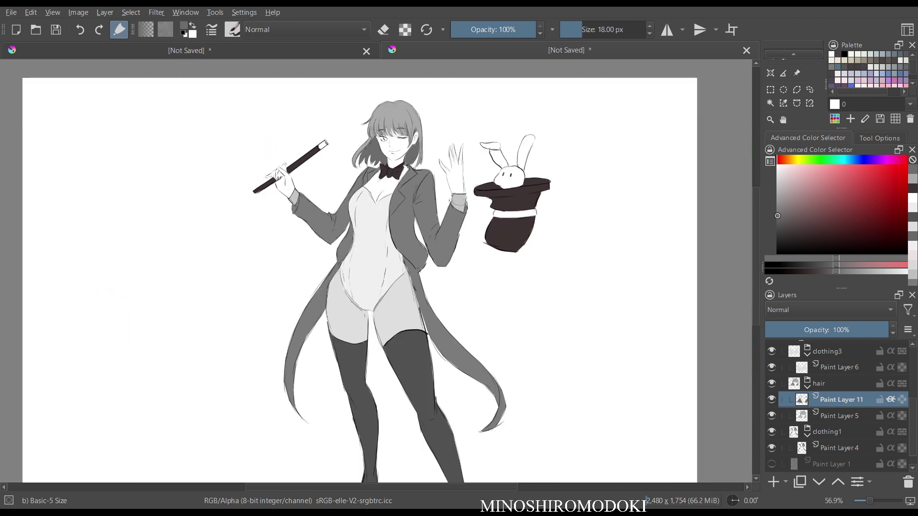
pyautogui.press('m')
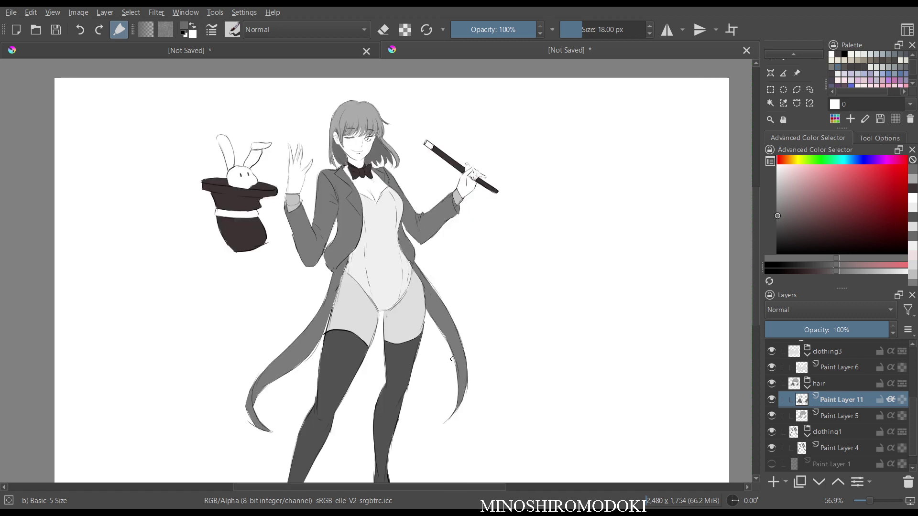
pyautogui.press('m')
pyautogui.moveTo(471, 340); pyautogui.dragTo(470, 380)
pyautogui.moveTo(459, 393); pyautogui.dragTo(448, 446)
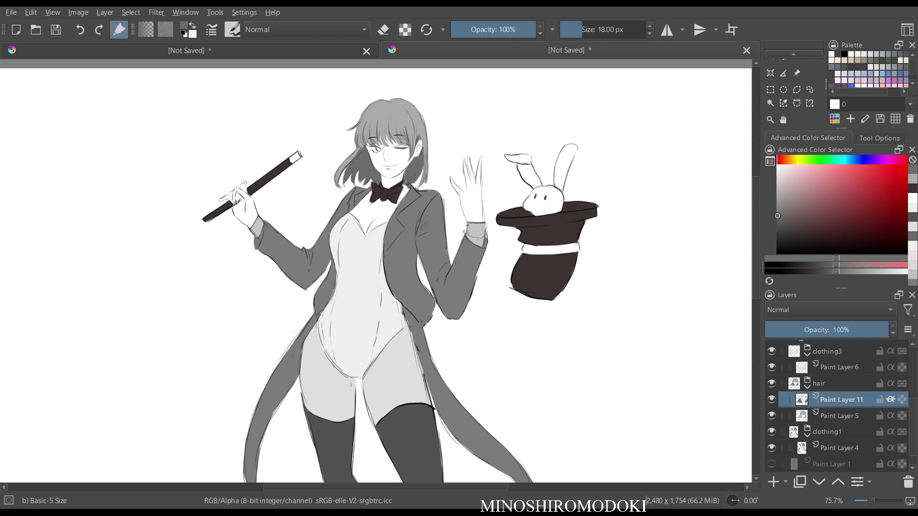
# - Toggle the flat clothing1 paint layer's visibility and look through the layer stack to see what the layers hold
pyautogui.scroll(-1, 841, 404)
pyautogui.click(839, 432)
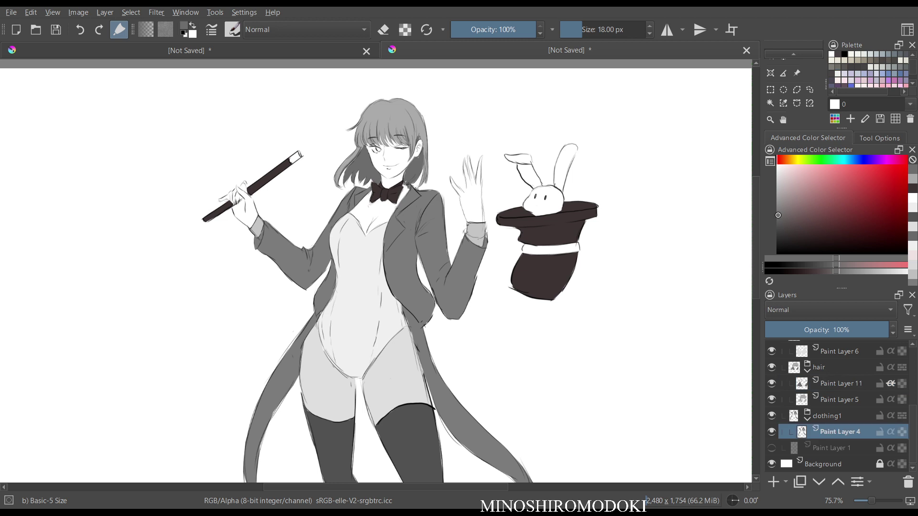
pyautogui.click(771, 432)
pyautogui.click(771, 432)
pyautogui.click(771, 432)
pyautogui.click(771, 432)
pyautogui.scroll(1, 841, 406)
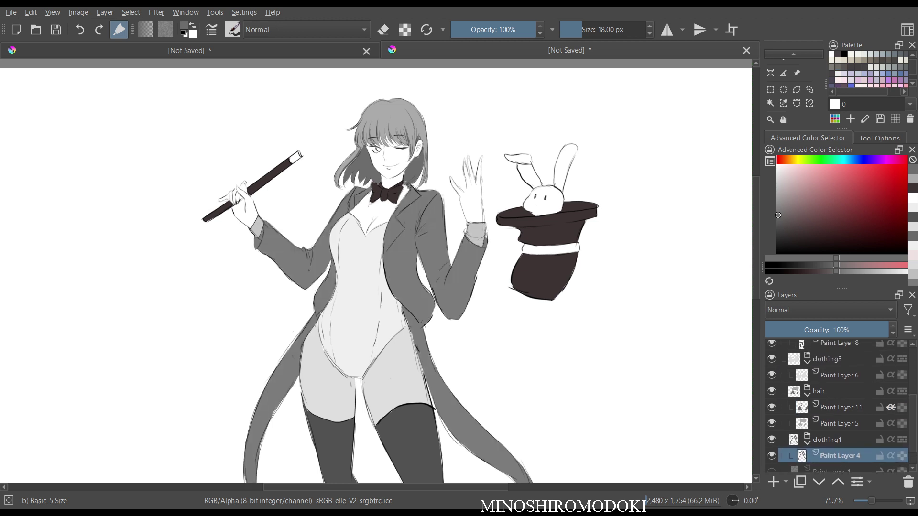
pyautogui.scroll(3, 841, 407)
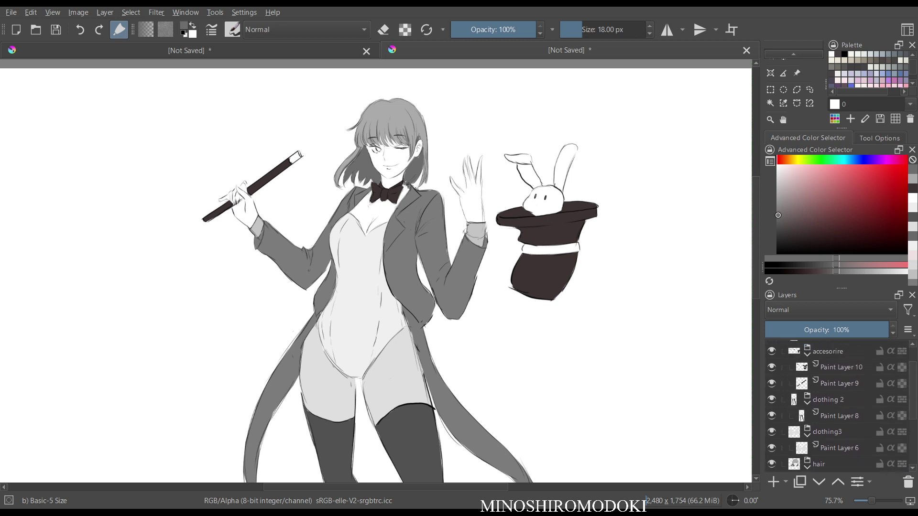
pyautogui.scroll(1, 841, 406)
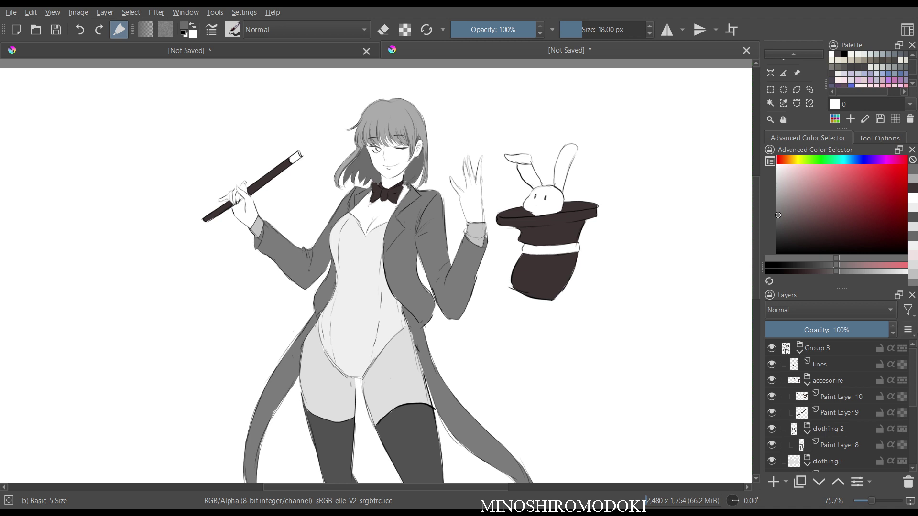
pyautogui.click(841, 397)
pyautogui.scroll(-1, 841, 406)
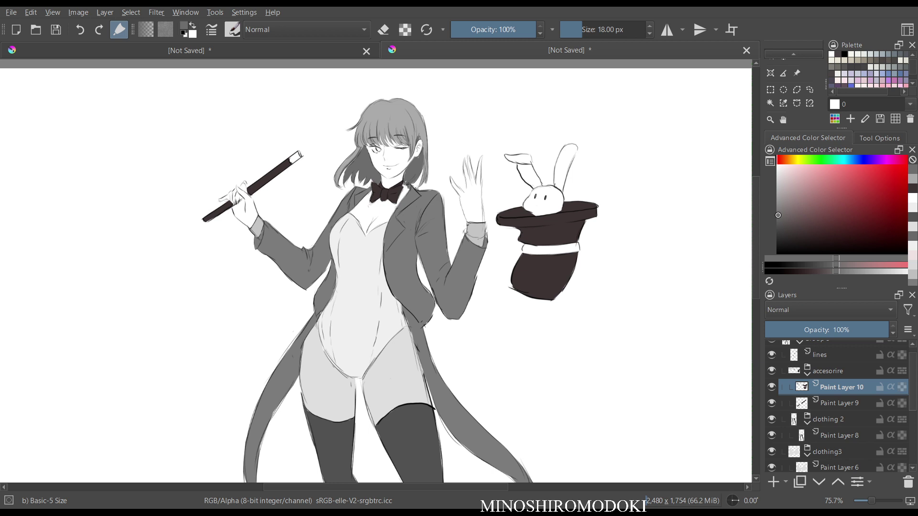
pyautogui.scroll(-3, 841, 407)
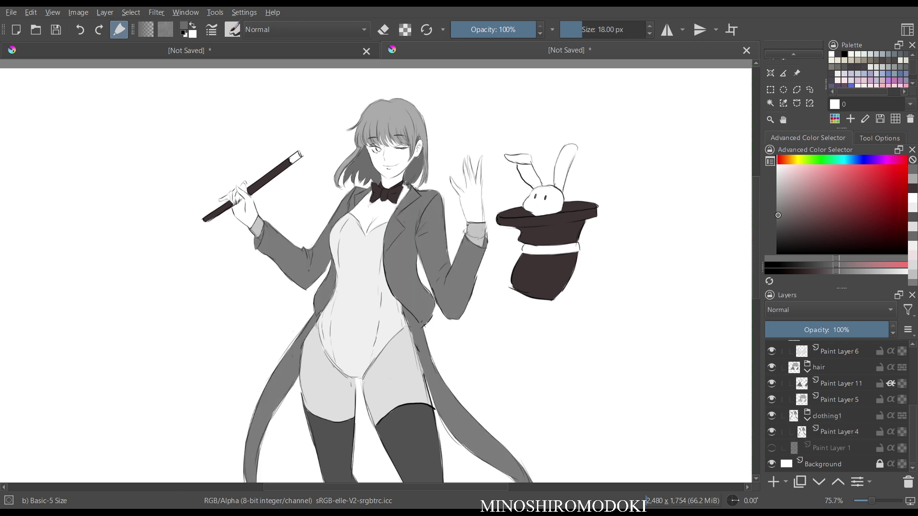
# - Add a new paint layer with inherited alpha above the flat colour layer in the clothing1 group
pyautogui.click(841, 431)
pyautogui.press('Insert')
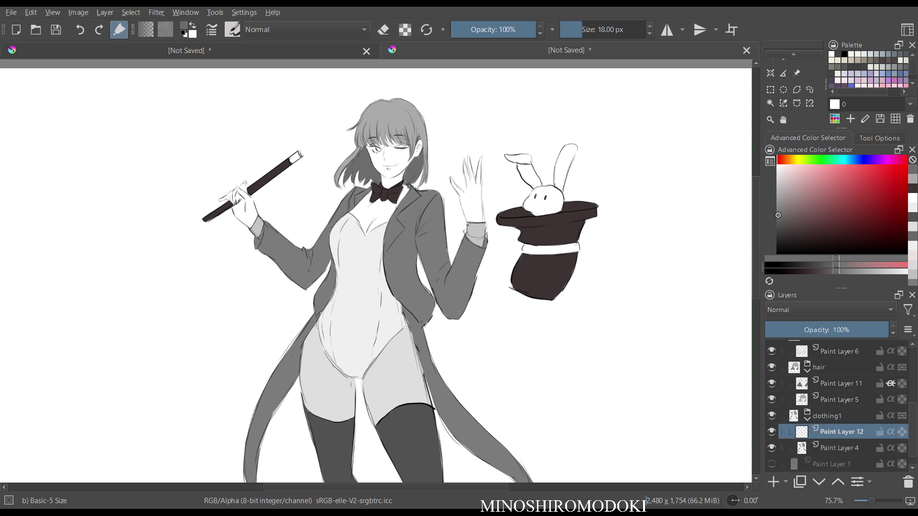
pyautogui.click(890, 432)
# - Sample the jacket's grey, darken it, and shade below the lapel and along the folds on the hat side
pyautogui.moveTo(405, 290); pyautogui.dragTo(408, 261)
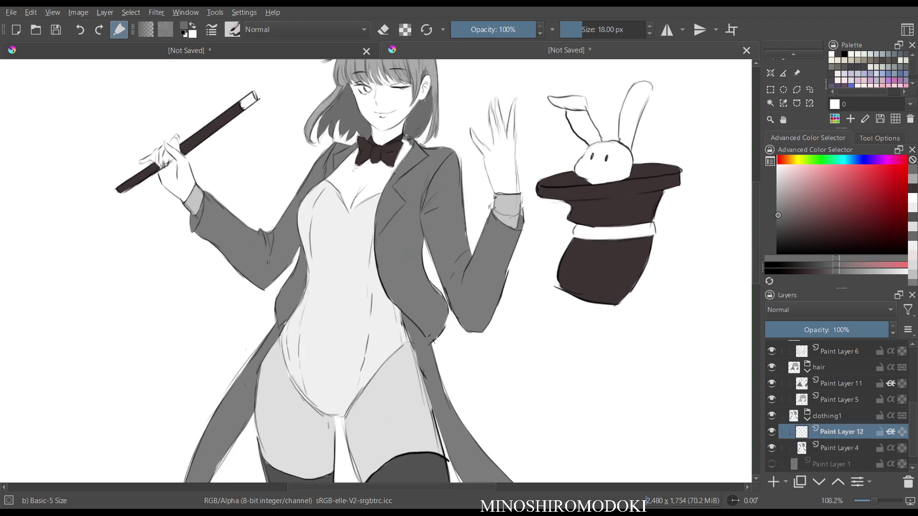
pyautogui.keyDown('ctrl'); pyautogui.click(422, 258); pyautogui.keyUp('ctrl')
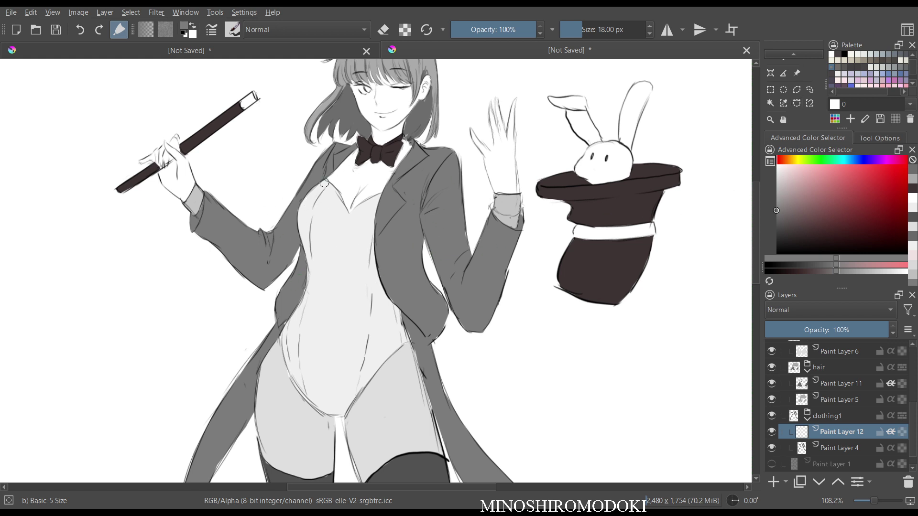
pyautogui.moveTo(442, 267); pyautogui.dragTo(435, 284)
pyautogui.moveTo(776, 210); pyautogui.dragTo(776, 218)
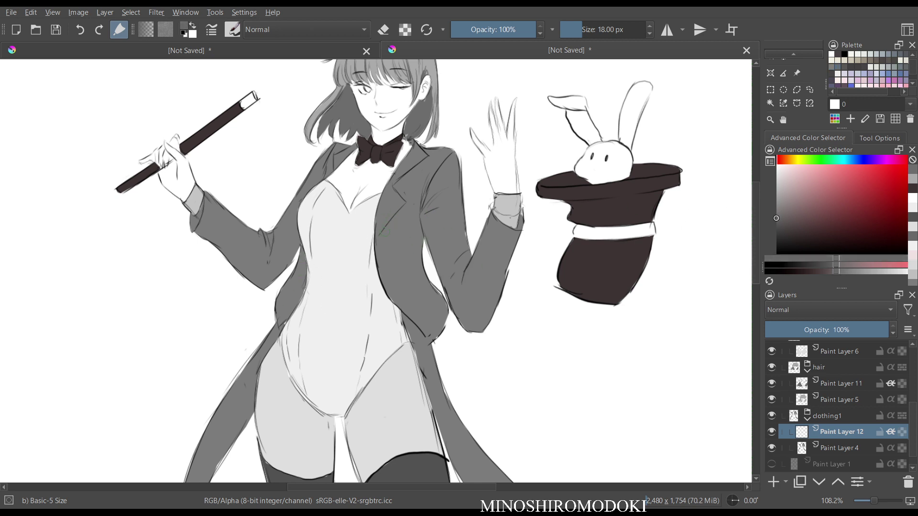
pyautogui.moveTo(385, 232)
pyautogui.mouseDown()
pyautogui.moveTo(411, 169)
pyautogui.moveTo(426, 158)
pyautogui.moveTo(414, 168)
pyautogui.moveTo(421, 212)
pyautogui.moveTo(439, 187)
pyautogui.moveTo(422, 212)
pyautogui.moveTo(418, 282)
pyautogui.moveTo(406, 301)
pyautogui.mouseUp()
# - Enlarge the brush to 26 px and shade the lower front of the jacket on the hat side
pyautogui.press(']')
pyautogui.press(']')
pyautogui.press(']')
pyautogui.press(']')
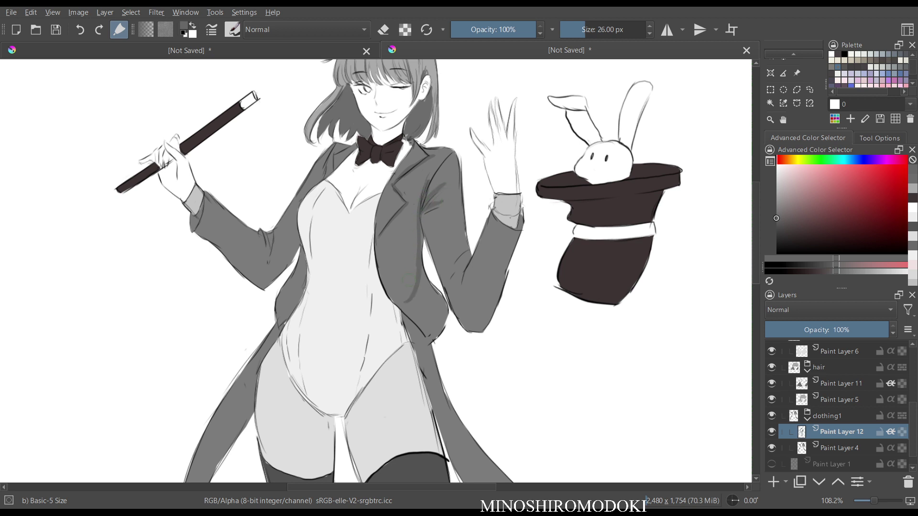
pyautogui.moveTo(383, 249)
pyautogui.mouseDown()
pyautogui.moveTo(393, 286)
pyautogui.moveTo(385, 256)
pyautogui.moveTo(408, 301)
pyautogui.moveTo(378, 263)
pyautogui.moveTo(420, 288)
pyautogui.moveTo(415, 305)
pyautogui.moveTo(403, 307)
pyautogui.moveTo(419, 297)
pyautogui.moveTo(428, 325)
pyautogui.moveTo(438, 294)
pyautogui.moveTo(429, 328)
pyautogui.mouseUp()
# - Enlarge the brush to 35 px and shade the raised arm's sleeve from the armpit to the elbow
pyautogui.press(']')
pyautogui.moveTo(454, 261); pyautogui.dragTo(460, 294)
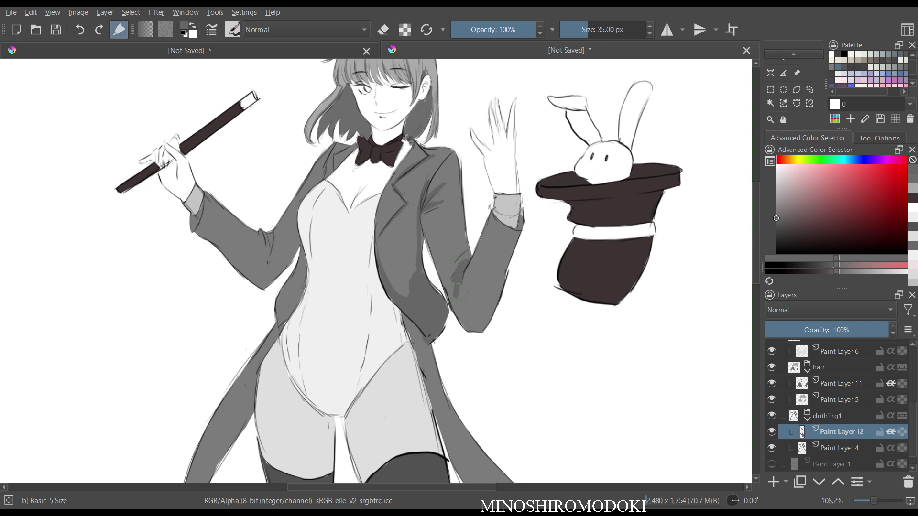
pyautogui.moveTo(425, 213); pyautogui.dragTo(428, 278)
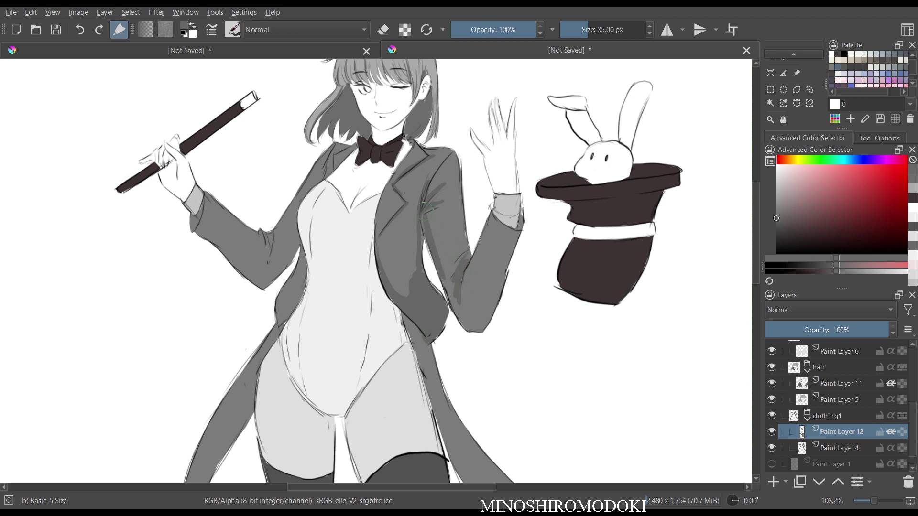
pyautogui.moveTo(424, 213)
pyautogui.mouseDown()
pyautogui.moveTo(422, 245)
pyautogui.moveTo(451, 303)
pyautogui.moveTo(463, 323)
pyautogui.moveTo(491, 312)
pyautogui.moveTo(483, 322)
pyautogui.mouseUp()
pyautogui.moveTo(503, 285); pyautogui.dragTo(496, 305)
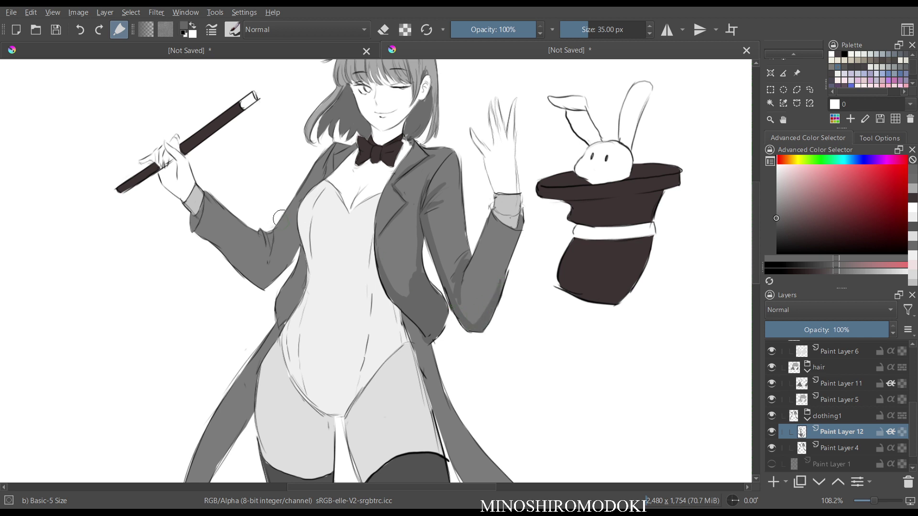
# - Shade the elbow folds and underside of the wand arm's sleeve and the jacket collar beside the neck
pyautogui.moveTo(267, 234); pyautogui.dragTo(270, 266)
pyautogui.moveTo(263, 234); pyautogui.dragTo(265, 260)
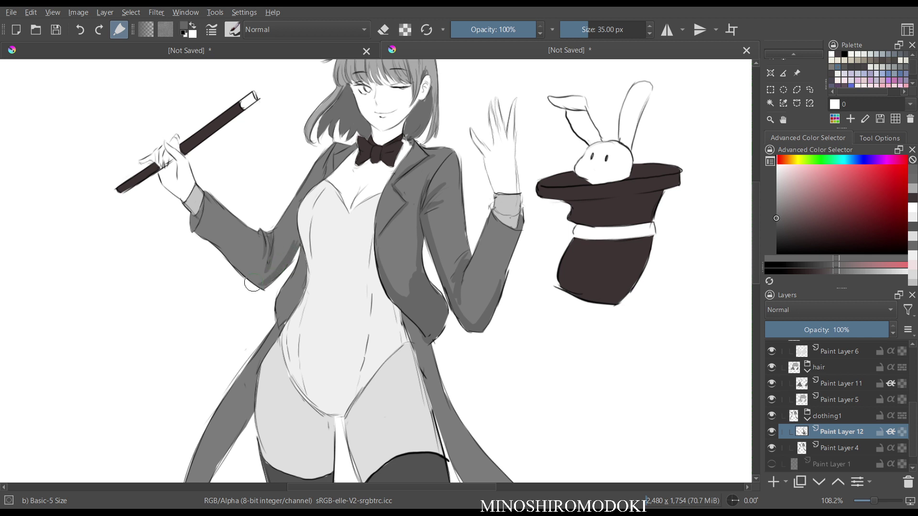
pyautogui.moveTo(203, 234)
pyautogui.mouseDown()
pyautogui.moveTo(261, 282)
pyautogui.moveTo(278, 264)
pyautogui.mouseUp()
pyautogui.moveTo(356, 165); pyautogui.dragTo(350, 149)
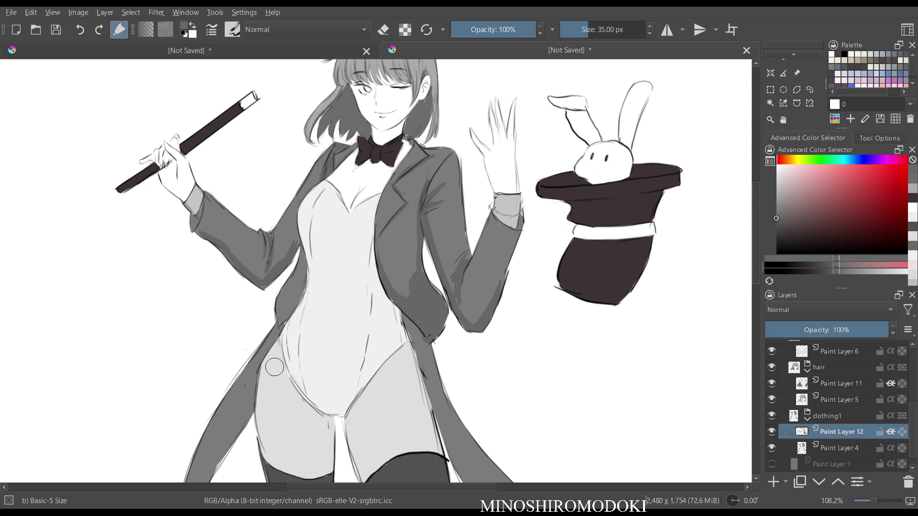
# - Shade the jacket's side at the waist and the inner edge of the coattail on the wand side
pyautogui.scroll(-3, 329, 334)
pyautogui.moveTo(329, 341); pyautogui.dragTo(364, 240)
pyautogui.moveTo(317, 277); pyautogui.dragTo(359, 187)
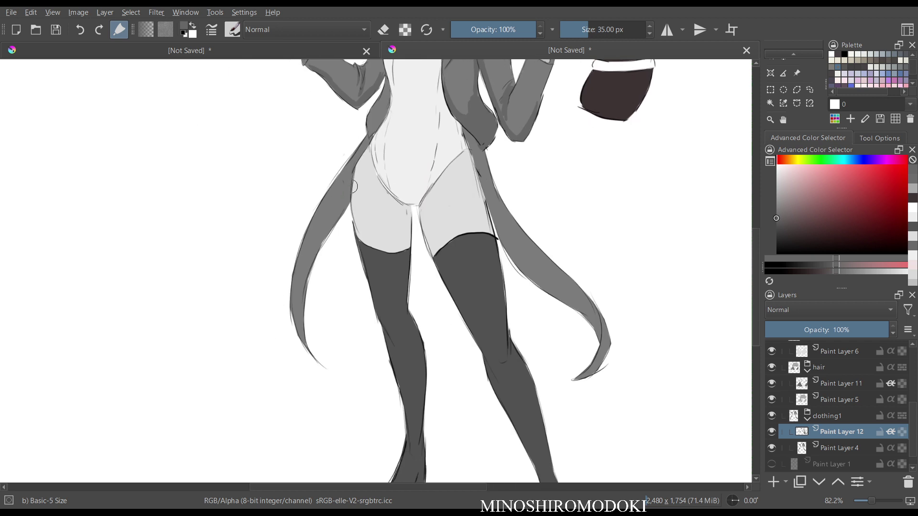
pyautogui.moveTo(366, 141); pyautogui.dragTo(359, 162)
pyautogui.moveTo(386, 80); pyautogui.dragTo(372, 115)
pyautogui.moveTo(346, 176); pyautogui.dragTo(309, 255)
pyautogui.moveTo(329, 223); pyautogui.dragTo(314, 256)
pyautogui.moveTo(343, 193)
pyautogui.mouseDown()
pyautogui.moveTo(332, 226)
pyautogui.moveTo(343, 213)
pyautogui.mouseUp()
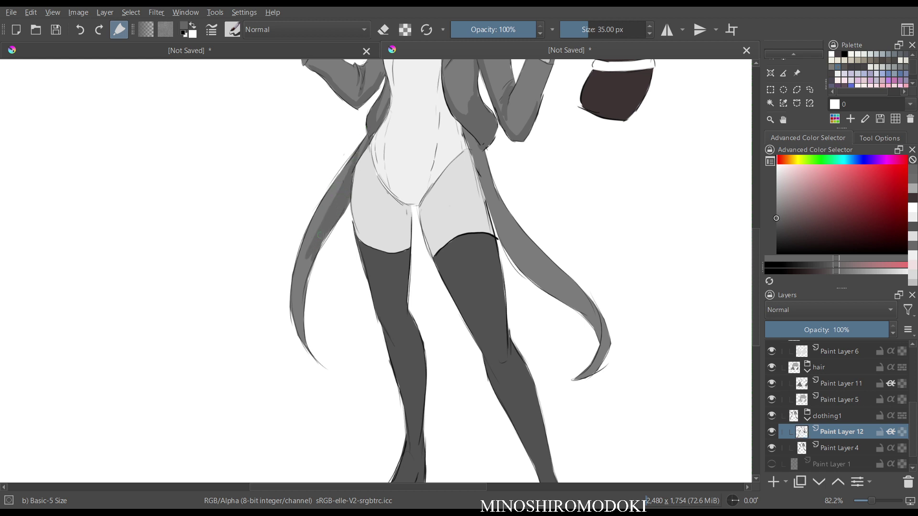
pyautogui.moveTo(311, 256); pyautogui.dragTo(300, 349)
# - Shade the inner edge of the coattail on the hat side, following its curve away from the hip
pyautogui.scroll(-2, 462, 226)
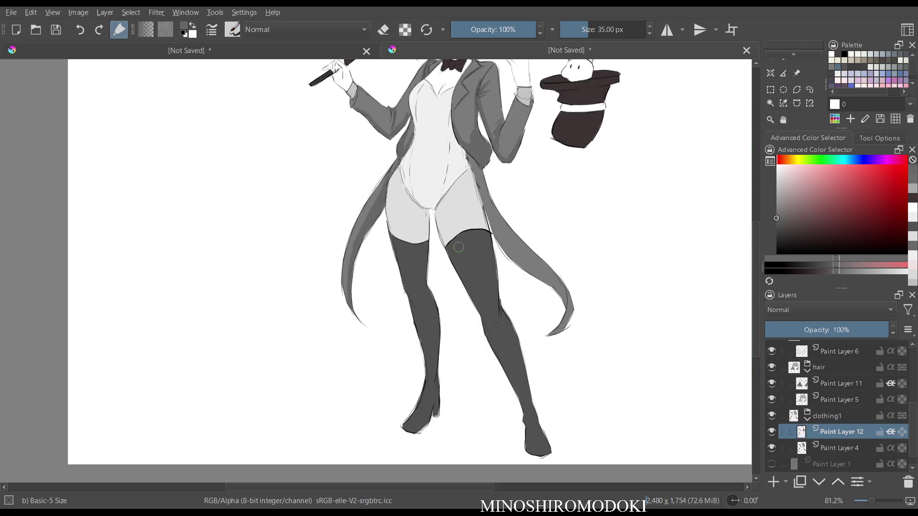
pyautogui.moveTo(480, 226); pyautogui.dragTo(315, 235)
pyautogui.moveTo(298, 163); pyautogui.dragTo(340, 263)
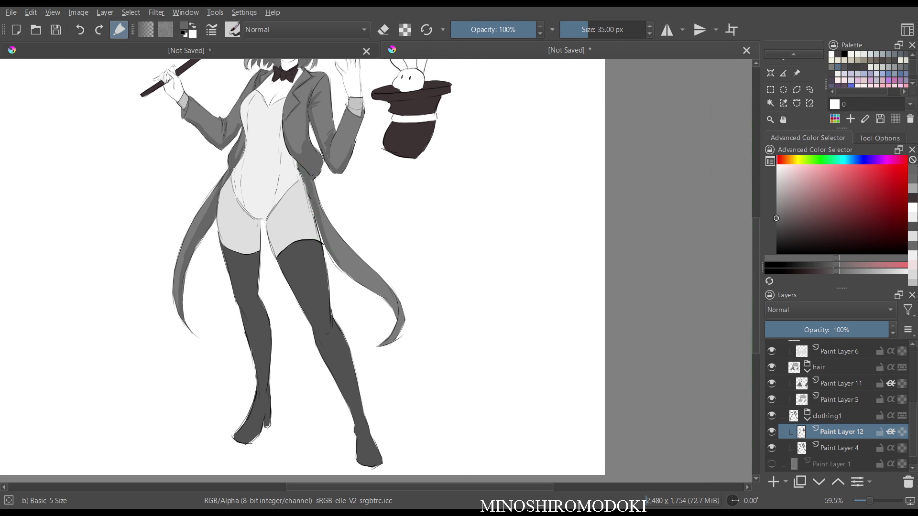
pyautogui.moveTo(325, 232); pyautogui.dragTo(365, 285)
pyautogui.moveTo(340, 254)
pyautogui.mouseDown()
pyautogui.moveTo(398, 309)
pyautogui.moveTo(396, 323)
pyautogui.mouseUp()
pyautogui.press('m')
pyautogui.press('m')
# - Shade the curled tip of the hat-side coattail down to its point
pyautogui.scroll(4, 434, 287)
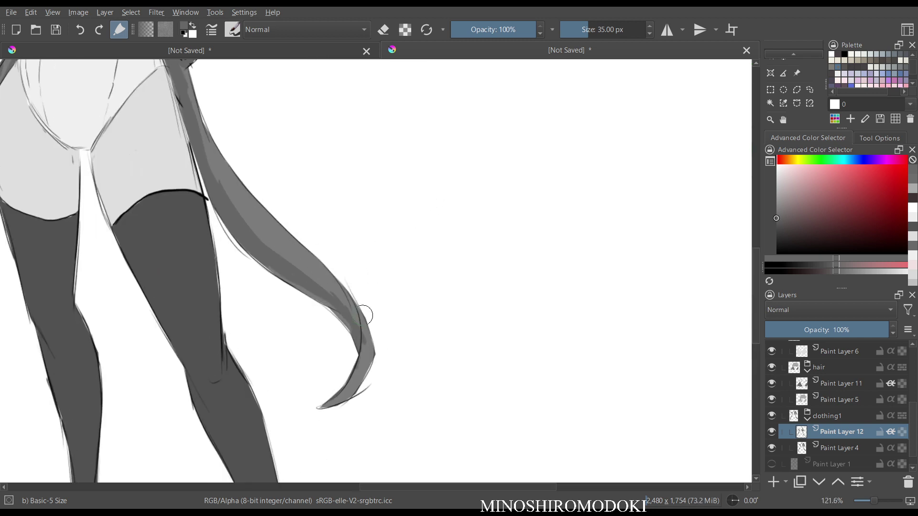
pyautogui.moveTo(364, 356); pyautogui.dragTo(325, 406)
pyautogui.moveTo(377, 349); pyautogui.dragTo(344, 375)
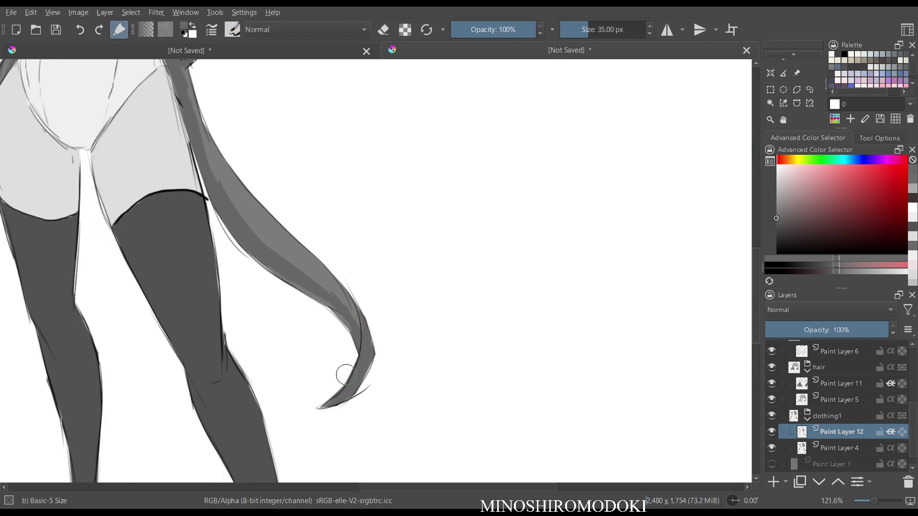
# - Shade the creases on the jacket front below the lapel on the hat side
pyautogui.scroll(-3, 454, 293)
pyautogui.press('m')
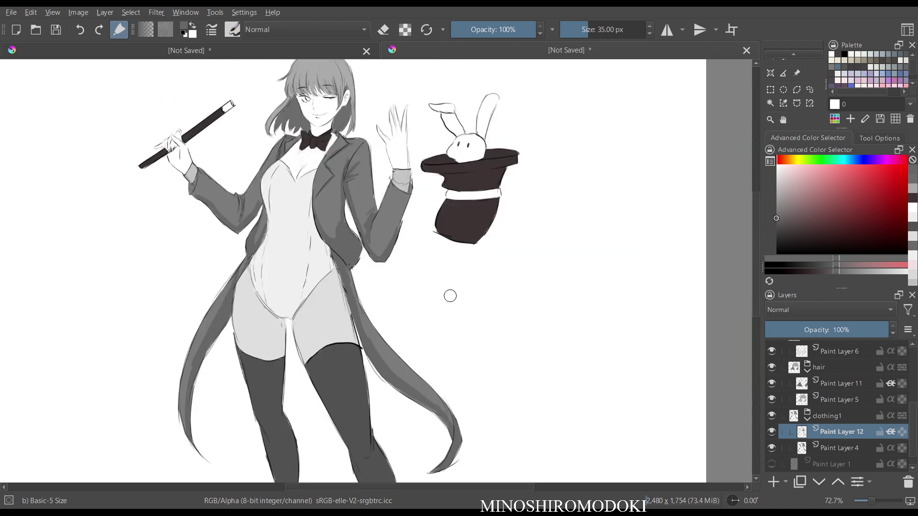
pyautogui.scroll(3, 451, 292)
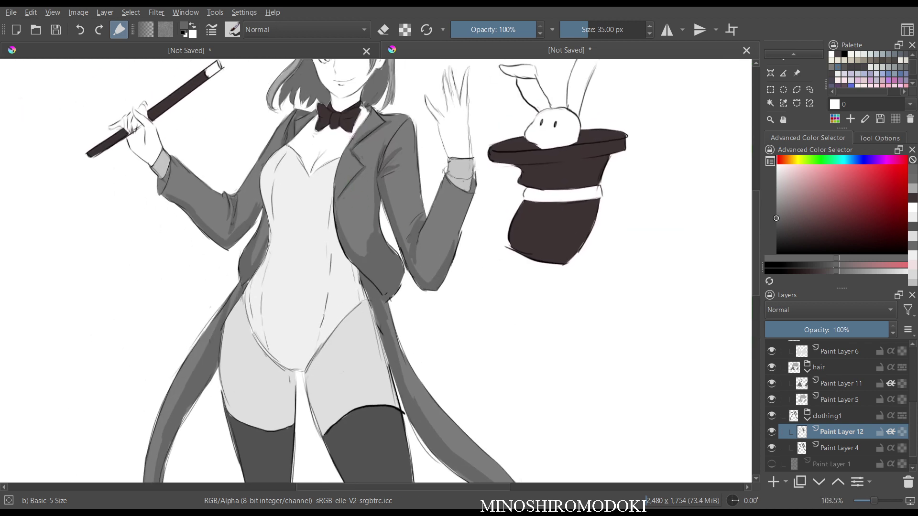
pyautogui.moveTo(363, 177)
pyautogui.mouseDown()
pyautogui.moveTo(344, 198)
pyautogui.moveTo(355, 205)
pyautogui.mouseUp()
pyautogui.moveTo(370, 201); pyautogui.dragTo(344, 212)
pyautogui.moveTo(361, 211); pyautogui.dragTo(347, 214)
pyautogui.press('m')
pyautogui.press('m')
# - Soften the shading on the jacket and both coattails with the Blender Blur brush at 22 px
pyautogui.rightClick(328, 157)
pyautogui.click(382, 237)
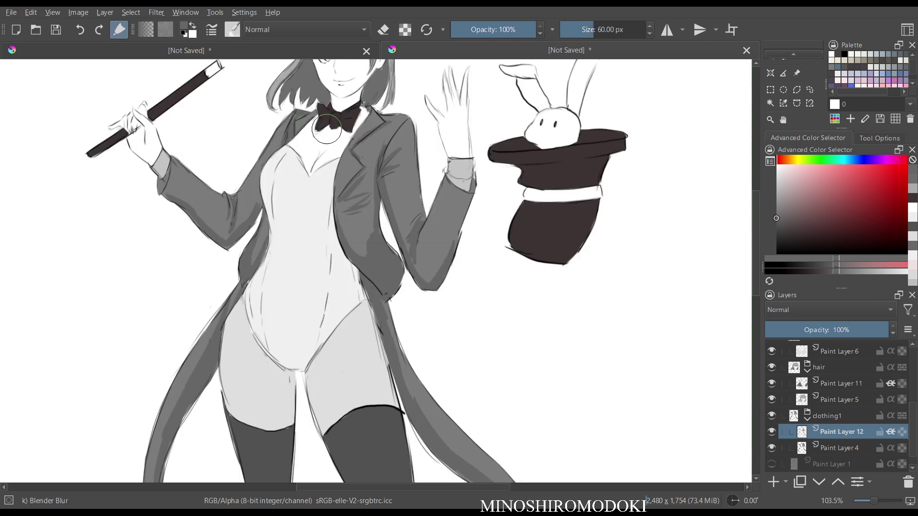
pyautogui.press('[')
pyautogui.press('[')
pyautogui.press('[')
pyautogui.press('[')
pyautogui.press('[')
pyautogui.press('[')
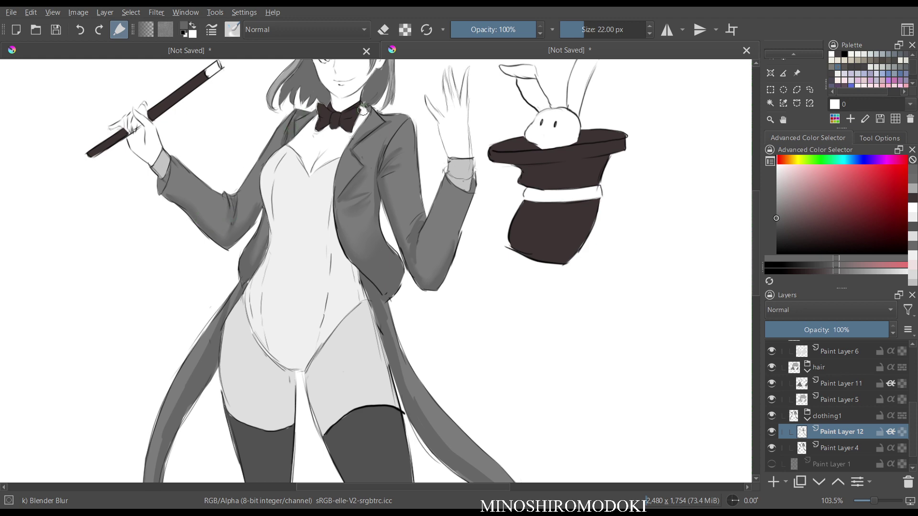
pyautogui.press('m')
pyautogui.press('m')
pyautogui.moveTo(406, 474); pyautogui.dragTo(405, 455)
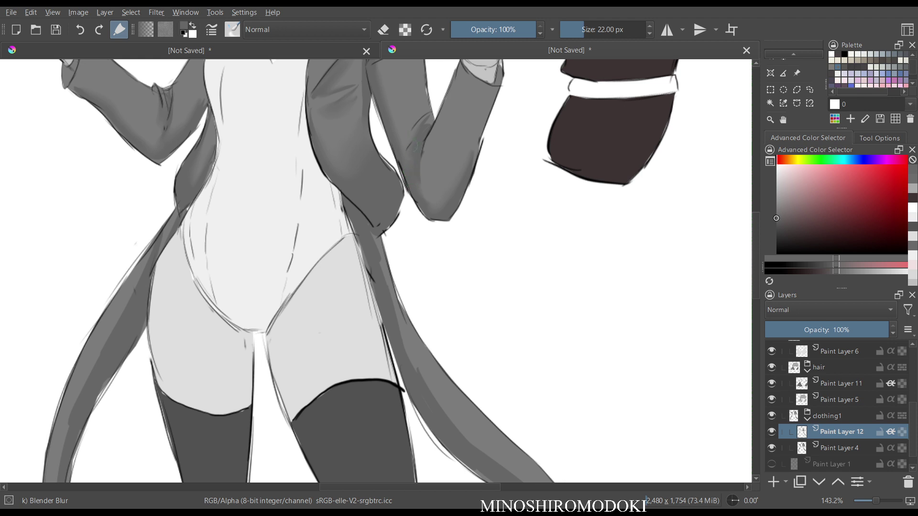
pyautogui.scroll(-4, 415, 140)
pyautogui.scroll(2, 307, 174)
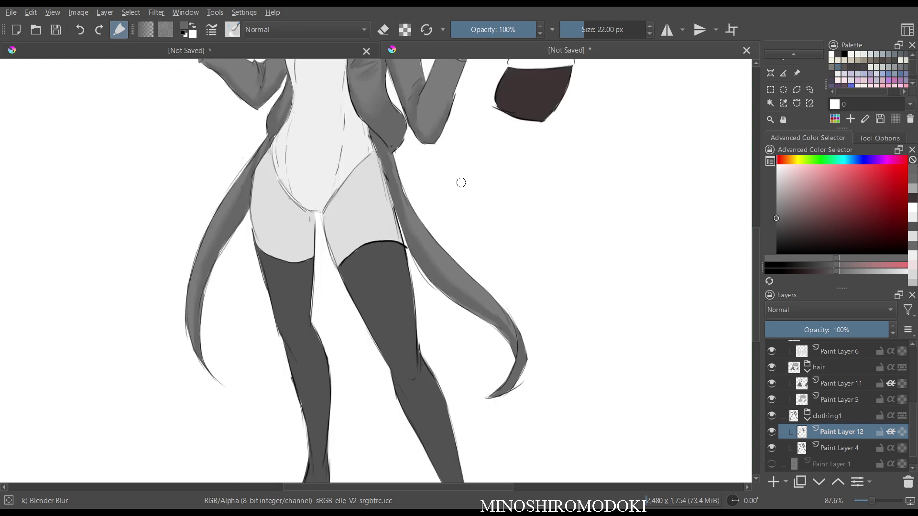
# - Review the clothing shading by toggling the clothing1 group's visibility and comparing the last change with and without
pyautogui.scroll(-3, 461, 180)
pyautogui.scroll(2, 461, 181)
pyautogui.scroll(-2, 409, 215)
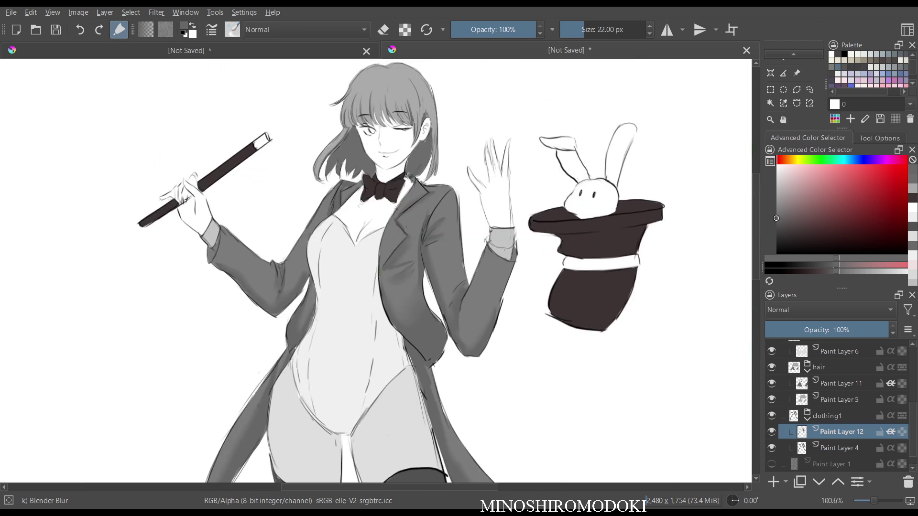
pyautogui.scroll(2, 393, 257)
pyautogui.click(772, 416)
pyautogui.click(772, 416)
pyautogui.scroll(3, 836, 406)
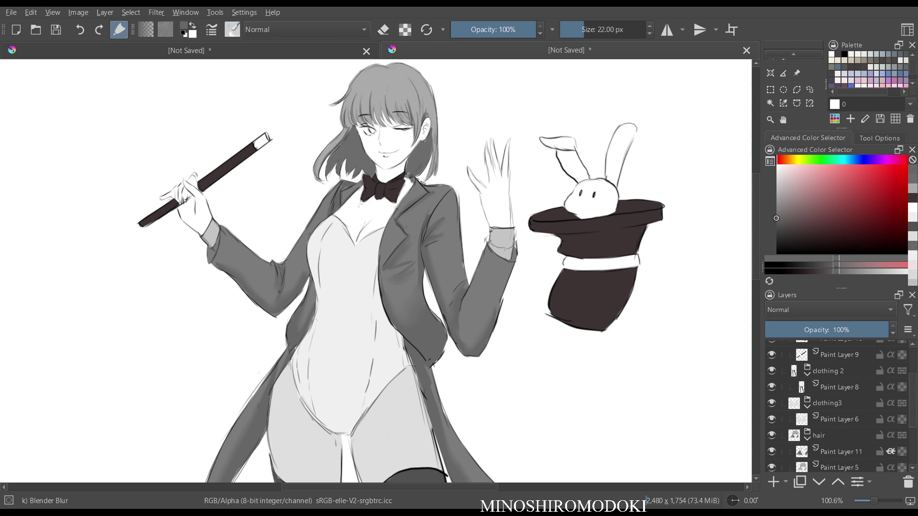
pyautogui.hotkey('ctrl', 'z')
pyautogui.hotkey('ctrl', 'shift', 'z')
pyautogui.hotkey('ctrl', 'z')
pyautogui.hotkey('ctrl', 'shift', 'z')
# - Add a paint layer above Paint Layer 6 in the clothing3 group and enable inherit alpha on it
pyautogui.click(840, 419)
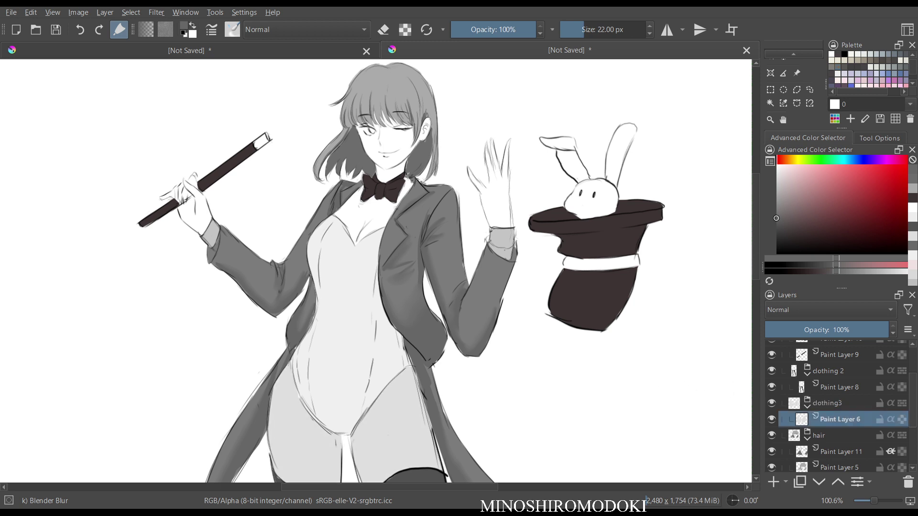
pyautogui.press('Insert')
pyautogui.click(891, 420)
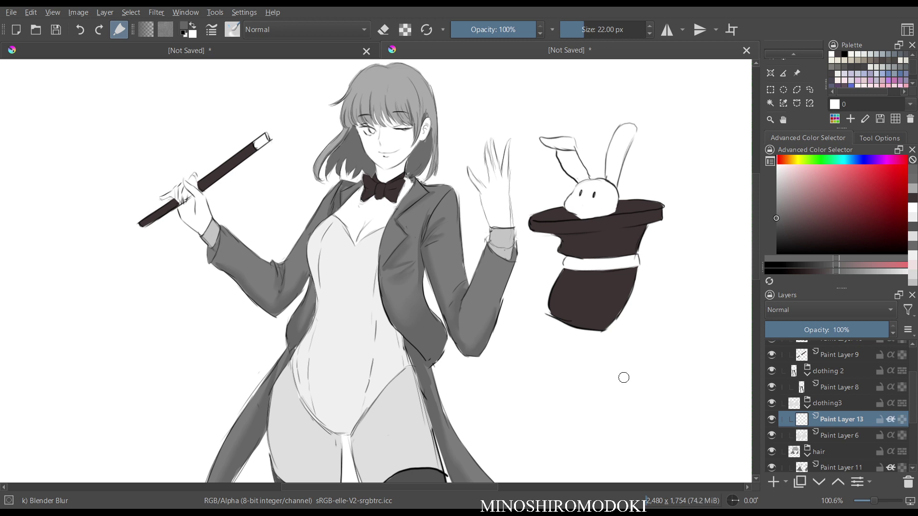
# - Try to shade the wand-side inner thigh on Paint Layer 13 using the Blender Blur brush with a darker grey
pyautogui.scroll(-1, 403, 375)
pyautogui.moveTo(403, 374)
pyautogui.mouseDown()
pyautogui.moveTo(364, 285)
pyautogui.moveTo(374, 230)
pyautogui.mouseUp()
pyautogui.scroll(2, 365, 285)
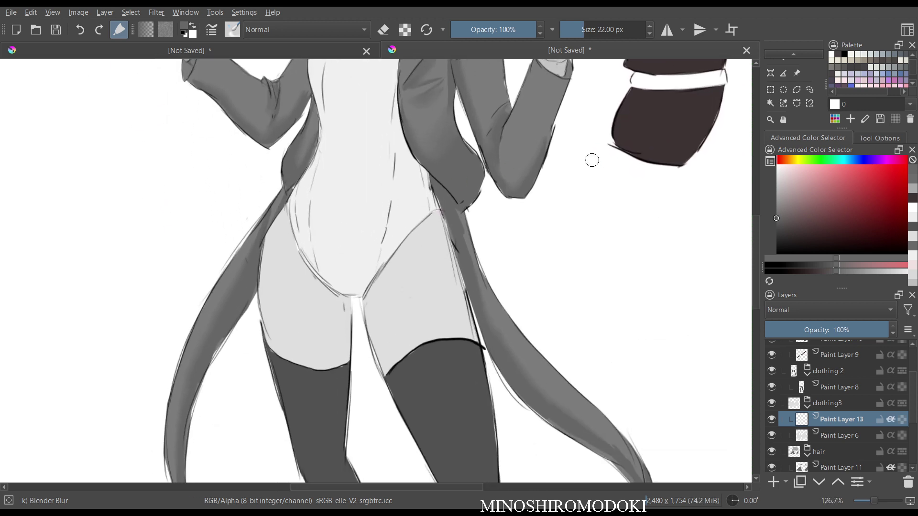
pyautogui.keyDown('ctrl'); pyautogui.click(306, 306); pyautogui.keyUp('ctrl')
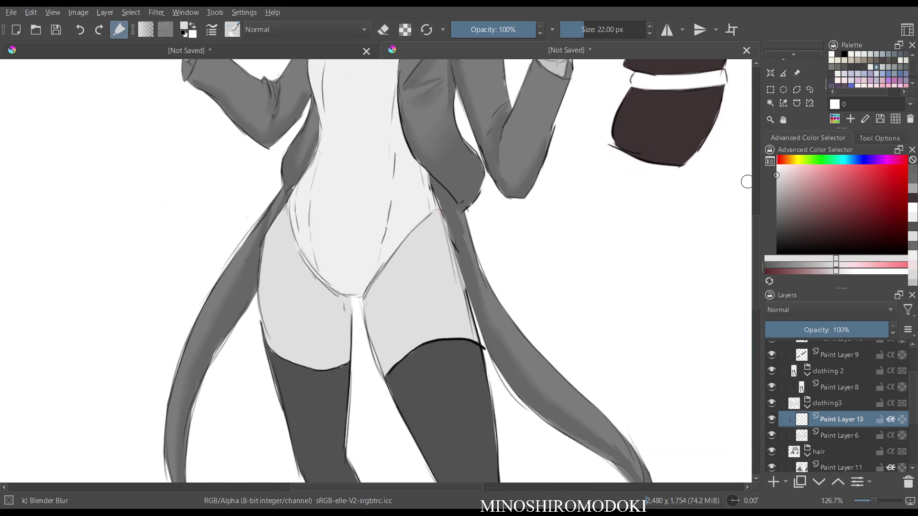
pyautogui.moveTo(776, 185); pyautogui.dragTo(776, 185)
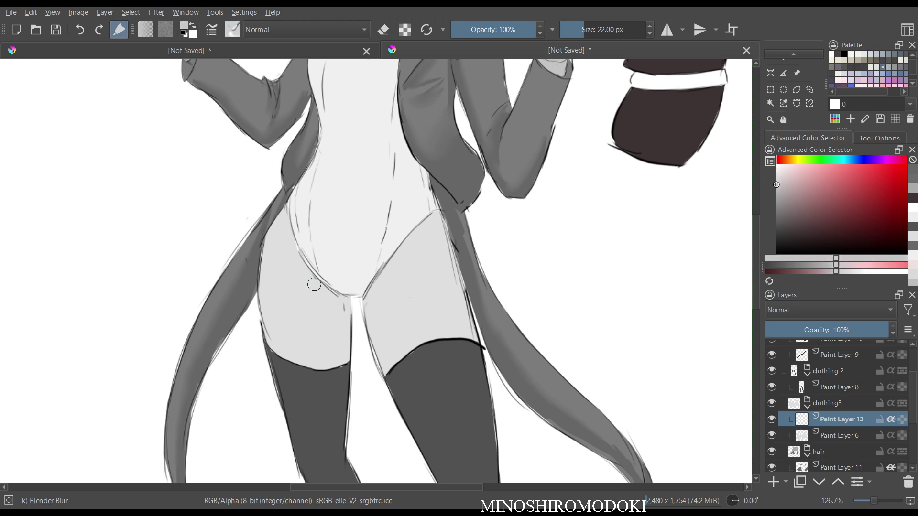
pyautogui.moveTo(335, 296); pyautogui.dragTo(338, 328)
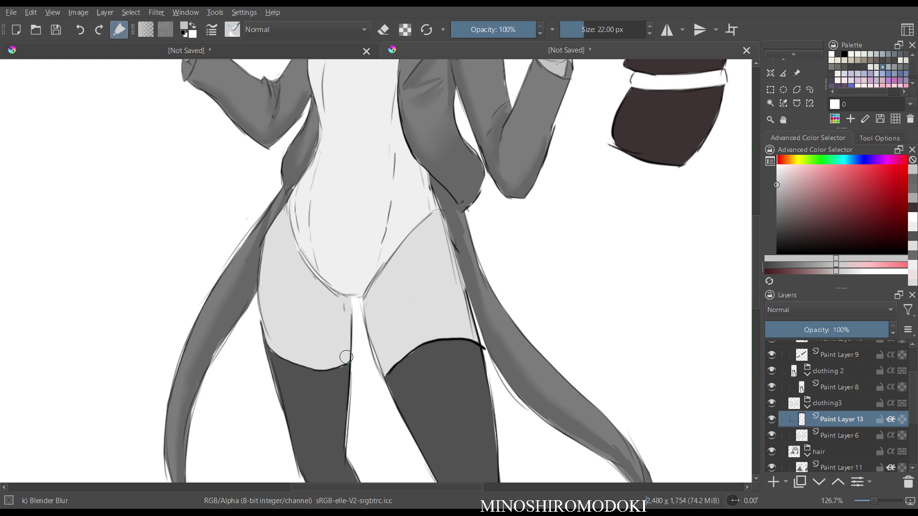
pyautogui.click(840, 435)
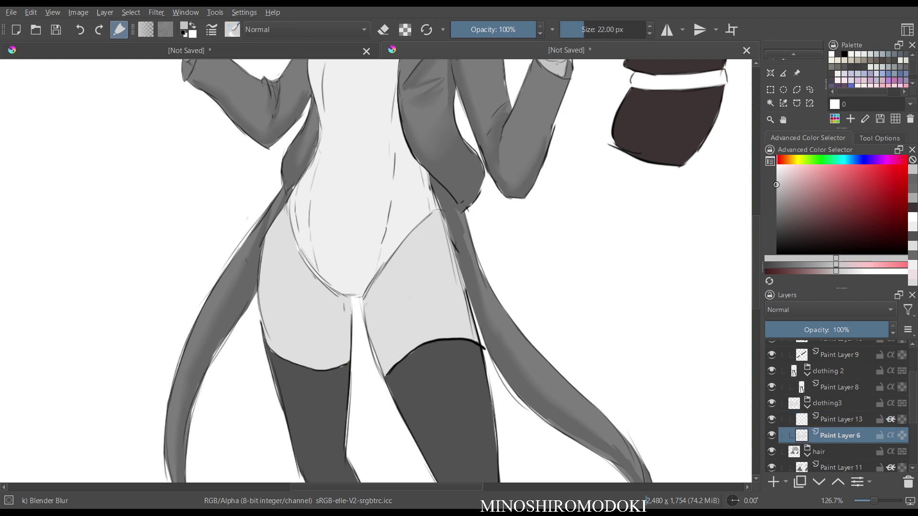
pyautogui.click(771, 436)
pyautogui.click(771, 435)
pyautogui.click(841, 420)
pyautogui.click(780, 188)
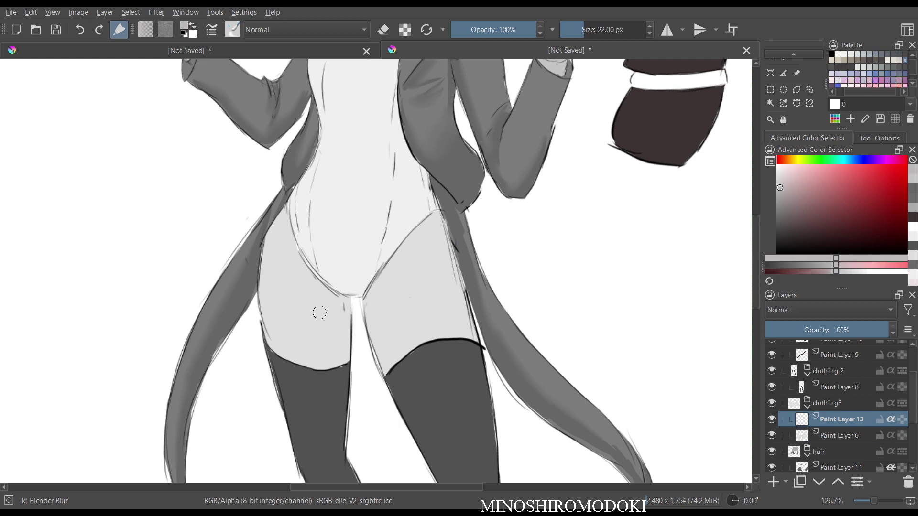
# - Shade both inner thighs and the wand-side stocking edge with Basic-5 Size at 35 px in a slightly darker light grey
pyautogui.rightClick(328, 283)
pyautogui.click(409, 255)
pyautogui.click(777, 168)
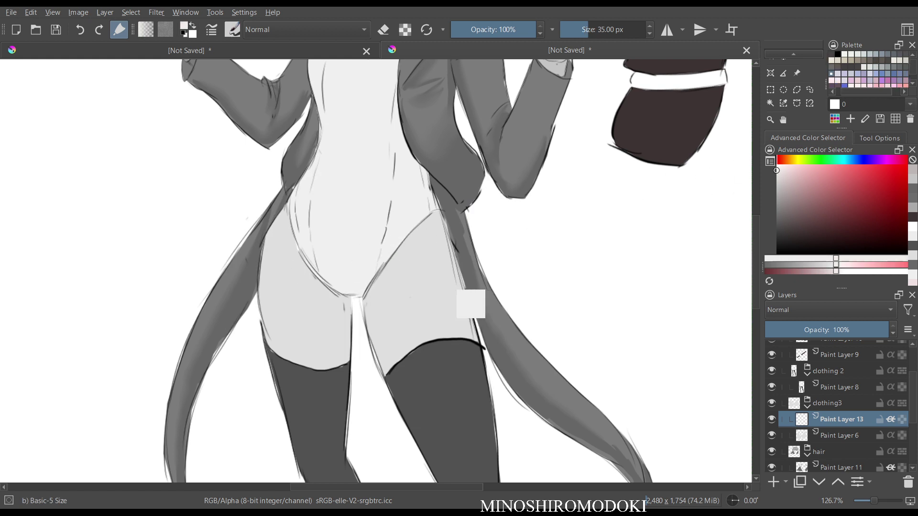
pyautogui.keyDown('ctrl'); pyautogui.click(436, 269); pyautogui.keyUp('ctrl')
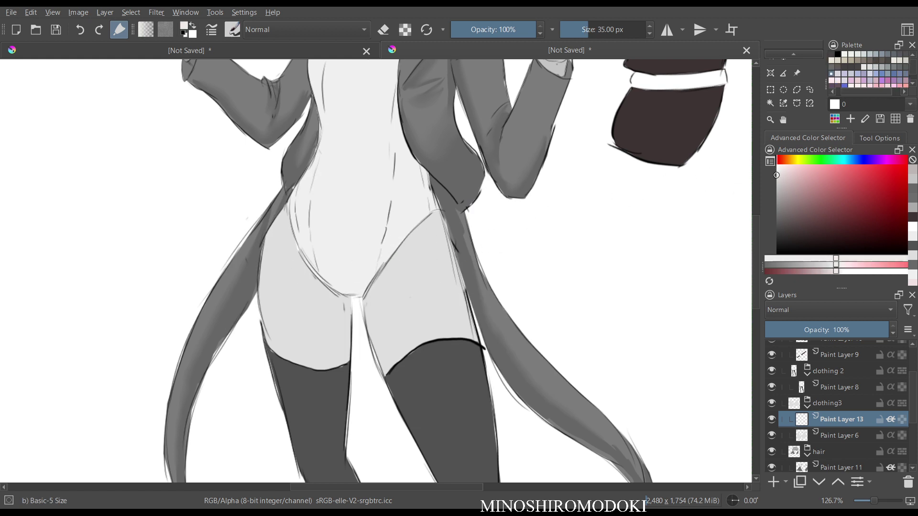
pyautogui.click(776, 181)
pyautogui.moveTo(327, 297)
pyautogui.mouseDown()
pyautogui.moveTo(329, 357)
pyautogui.moveTo(330, 314)
pyautogui.moveTo(316, 361)
pyautogui.mouseUp()
pyautogui.moveTo(321, 362)
pyautogui.mouseDown()
pyautogui.moveTo(288, 353)
pyautogui.moveTo(340, 344)
pyautogui.moveTo(280, 348)
pyautogui.mouseUp()
pyautogui.moveTo(372, 290)
pyautogui.mouseDown()
pyautogui.moveTo(389, 363)
pyautogui.moveTo(376, 309)
pyautogui.moveTo(378, 290)
pyautogui.moveTo(389, 361)
pyautogui.moveTo(382, 285)
pyautogui.moveTo(380, 333)
pyautogui.mouseUp()
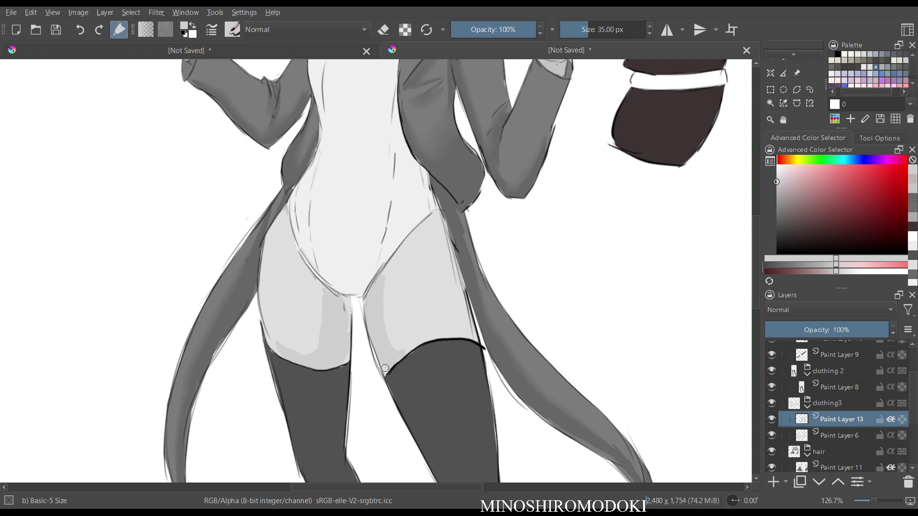
pyautogui.moveTo(308, 317)
pyautogui.mouseDown()
pyautogui.moveTo(291, 353)
pyautogui.moveTo(312, 354)
pyautogui.mouseUp()
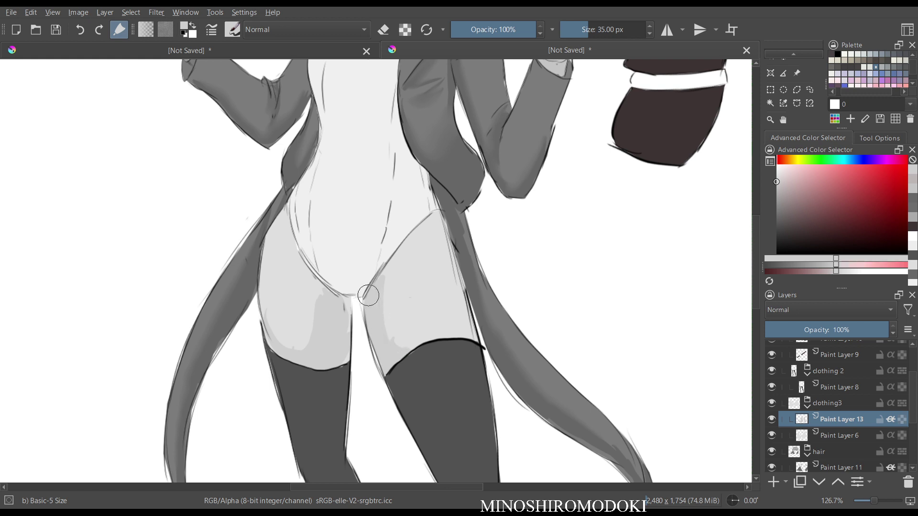
# - Soften the thigh shading on both legs with the Blender Blur brush at 22 px
pyautogui.rightClick(408, 278)
pyautogui.click(339, 232)
pyautogui.moveTo(313, 329)
pyautogui.mouseDown()
pyautogui.moveTo(296, 353)
pyautogui.moveTo(283, 344)
pyautogui.moveTo(326, 337)
pyautogui.mouseUp()
pyautogui.moveTo(380, 288); pyautogui.dragTo(407, 353)
pyautogui.press('m')
pyautogui.press('m')
pyautogui.scroll(-3, 502, 205)
pyautogui.moveTo(525, 215); pyautogui.dragTo(468, 257)
pyautogui.press('m')
pyautogui.press('m')
pyautogui.scroll(2, 458, 296)
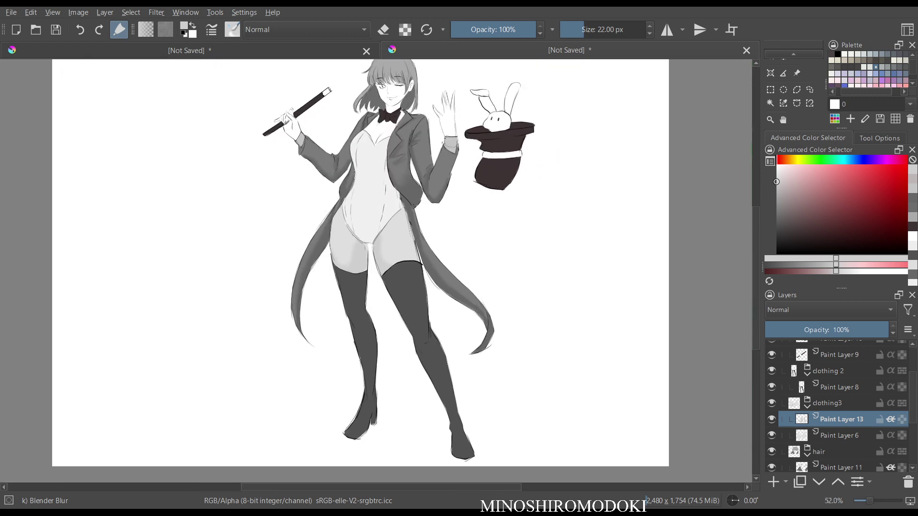
# - Lasso the wand-side leg on Group 3, transform it to be slightly larger, and clear the selection
pyautogui.scroll(3, 837, 406)
pyautogui.click(817, 349)
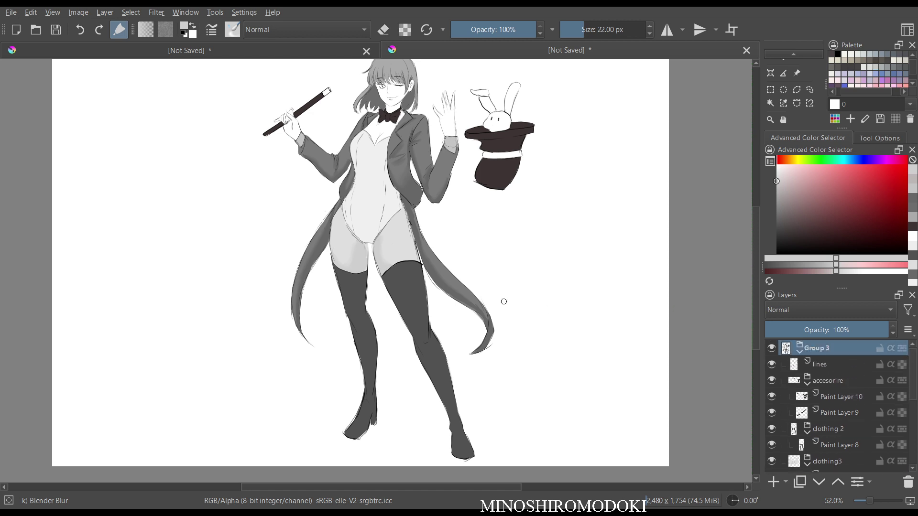
pyautogui.click(809, 89)
pyautogui.moveTo(368, 275)
pyautogui.mouseDown()
pyautogui.moveTo(401, 430)
pyautogui.moveTo(303, 328)
pyautogui.moveTo(327, 247)
pyautogui.mouseUp()
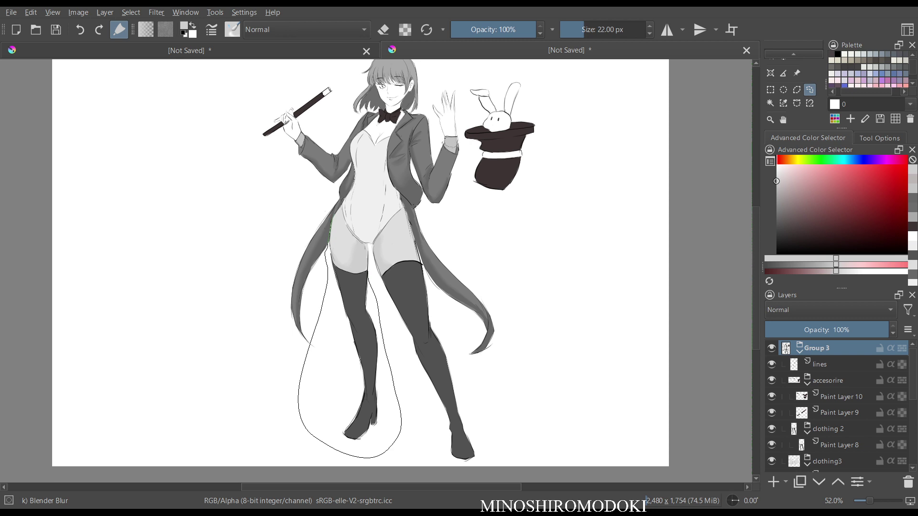
pyautogui.moveTo(359, 238); pyautogui.dragTo(368, 254)
pyautogui.hotkey('ctrl', 't')
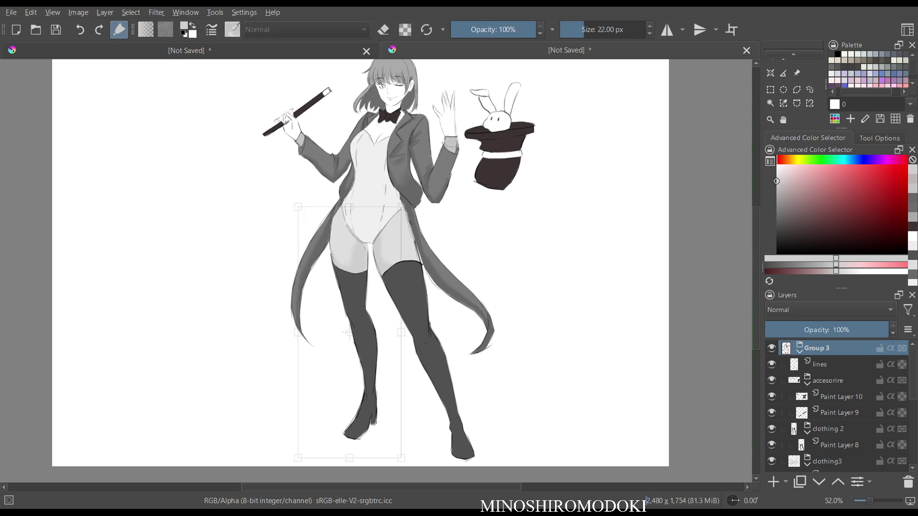
pyautogui.moveTo(357, 334); pyautogui.dragTo(351, 331)
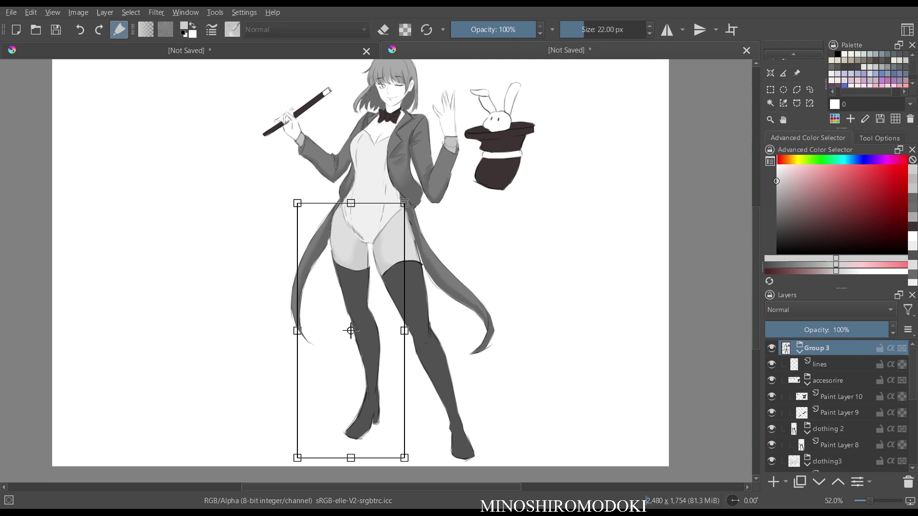
pyautogui.press('Return')
pyautogui.hotkey('ctrl', 'shift', 'a')
pyautogui.press('b')
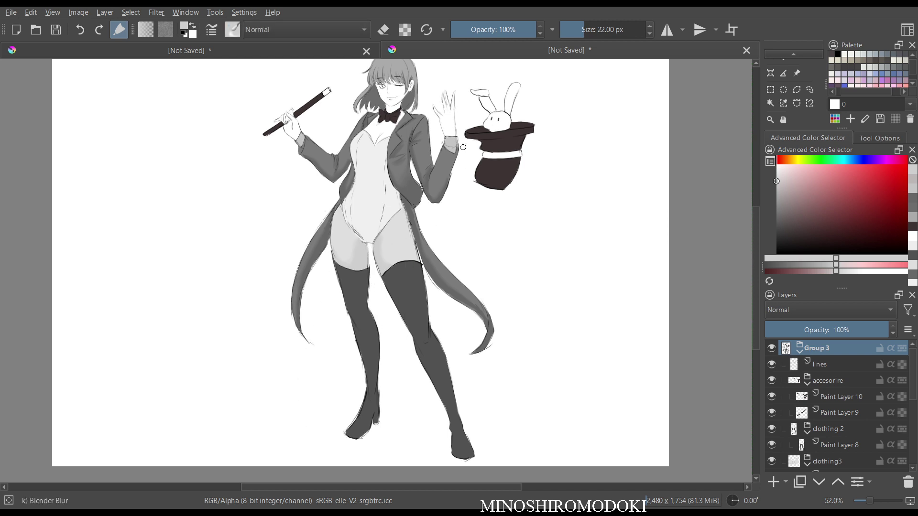
# - Inspect the figure's proportions in mirrored and normal view, and toggle the clothing 2 group to check what it contains
pyautogui.press('m')
pyautogui.press('m')
pyautogui.moveTo(471, 180); pyautogui.dragTo(471, 161)
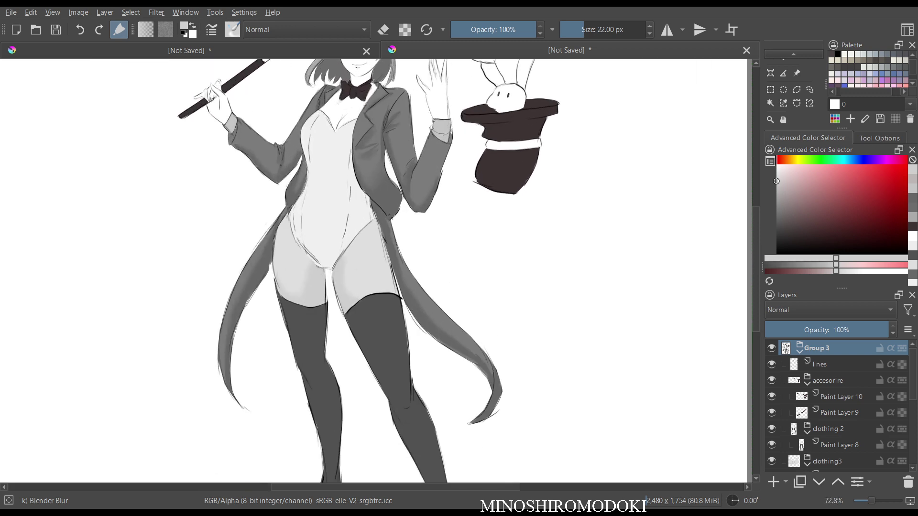
pyautogui.moveTo(373, 230); pyautogui.dragTo(382, 299)
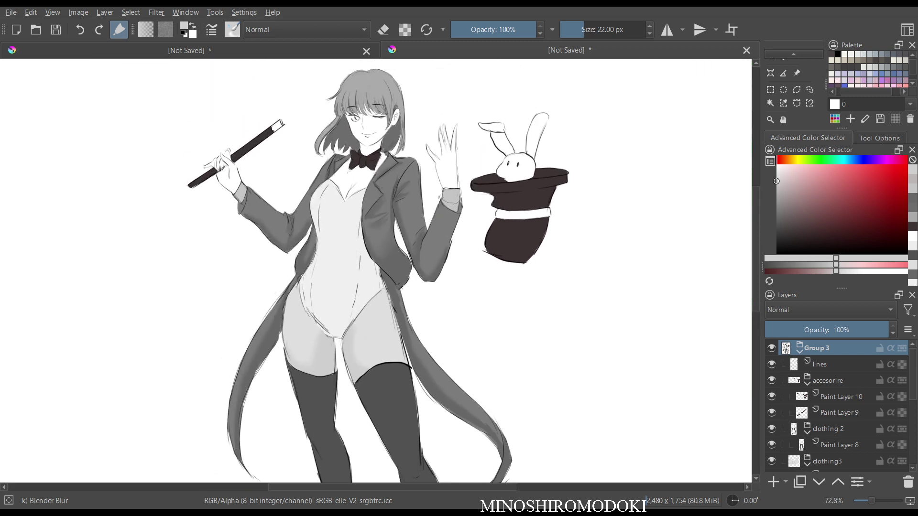
pyautogui.press('m')
pyautogui.press('m')
pyautogui.moveTo(400, 230); pyautogui.dragTo(399, 197)
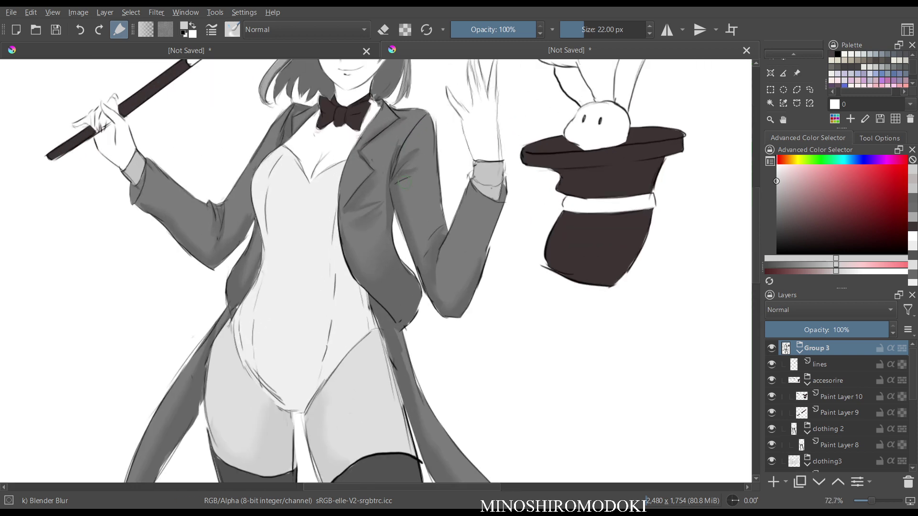
pyautogui.moveTo(411, 148); pyautogui.dragTo(436, 282)
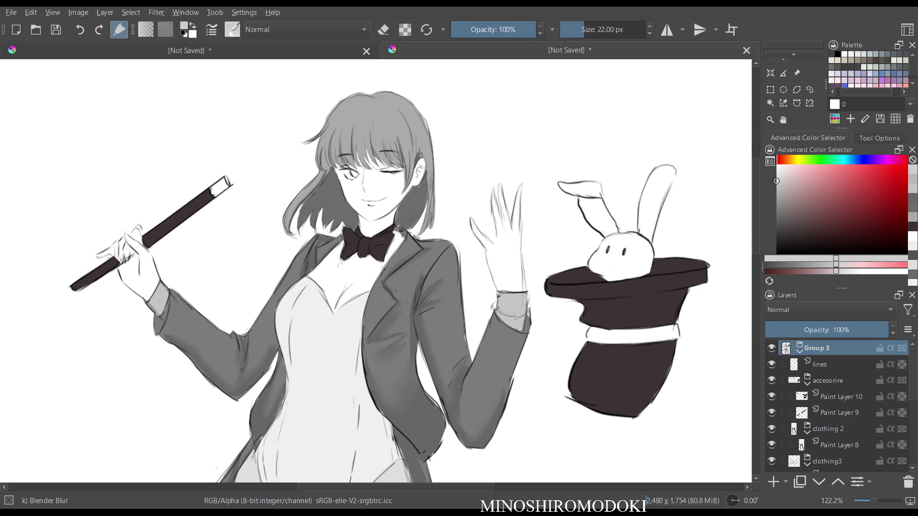
pyautogui.click(828, 429)
pyautogui.click(772, 428)
pyautogui.click(771, 429)
pyautogui.click(771, 429)
pyautogui.click(771, 429)
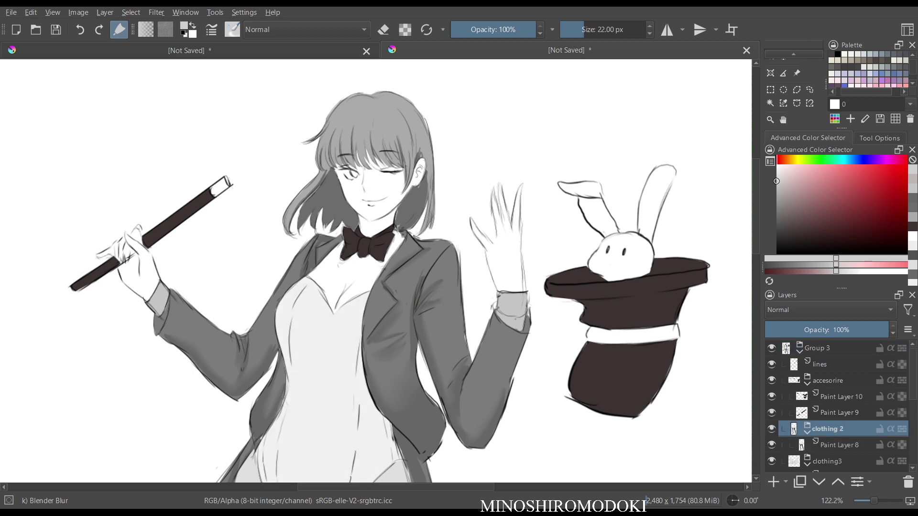
# - Add a paint layer with inherited alpha above Paint Layer 8 in clothing 2 and choose a darker grey
pyautogui.click(840, 446)
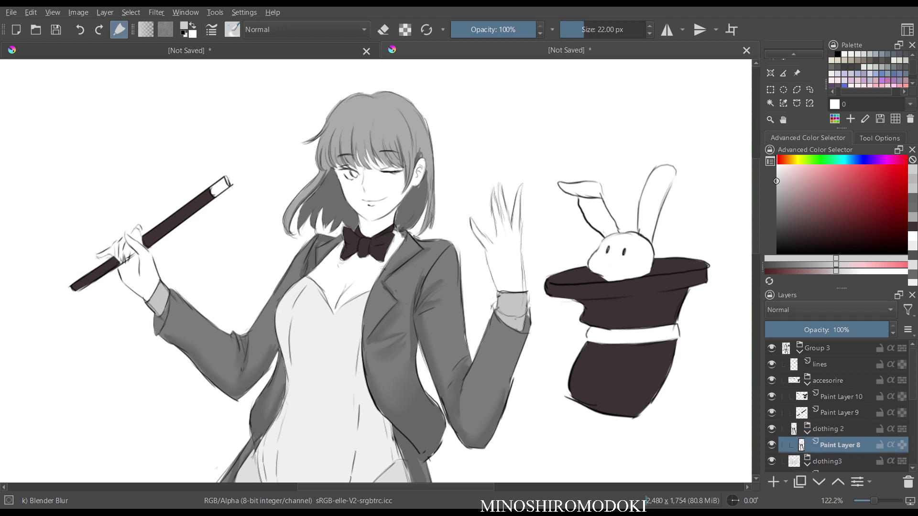
pyautogui.press('Insert')
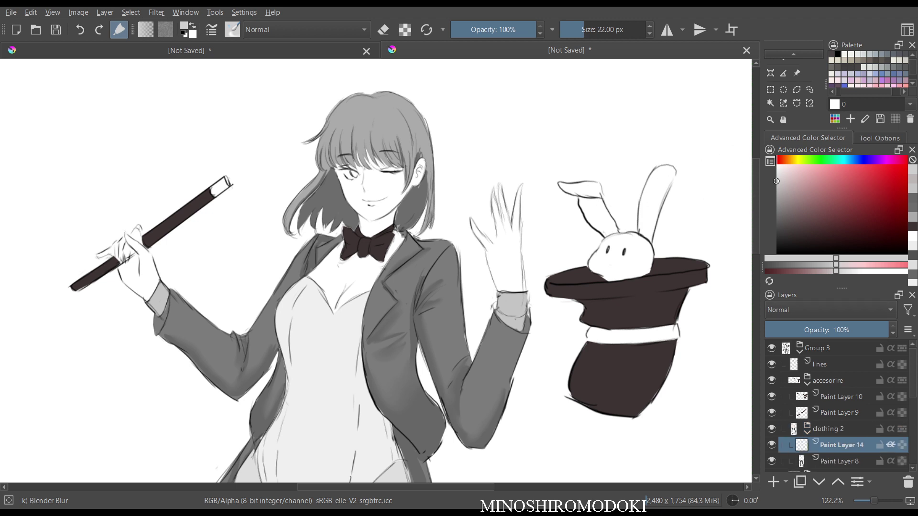
pyautogui.moveTo(776, 182); pyautogui.dragTo(777, 193)
# - Lasso a curved shadow band under the bust on Paint Layer 14, fill it with the chosen grey, and clear the selection
pyautogui.scroll(2, 462, 332)
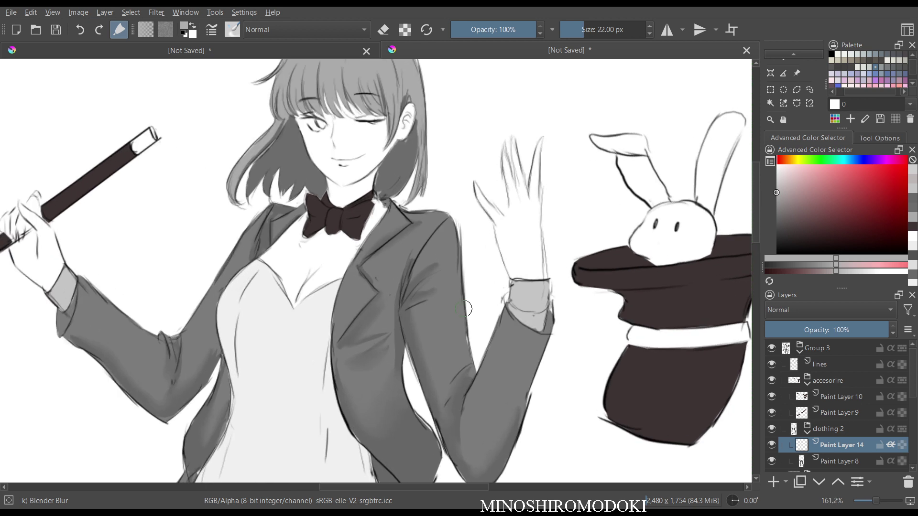
pyautogui.moveTo(442, 324); pyautogui.dragTo(481, 191)
pyautogui.click(809, 89)
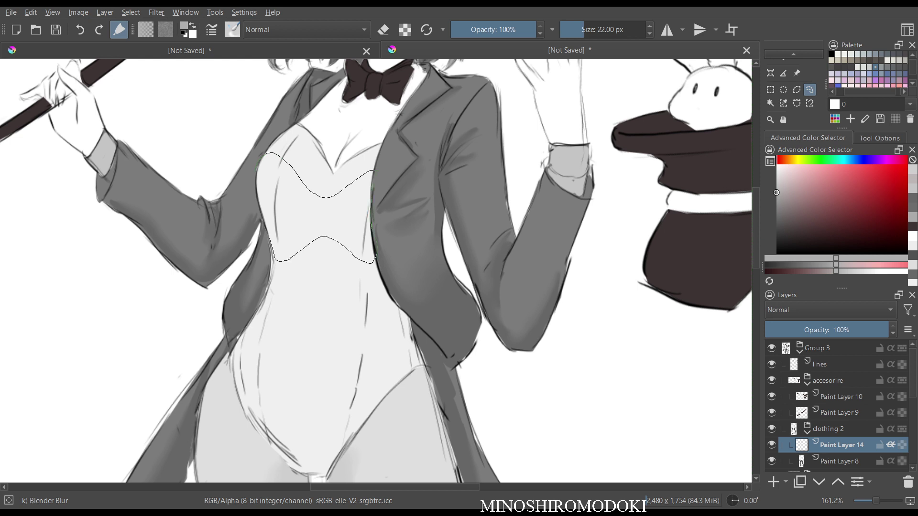
pyautogui.moveTo(374, 172); pyautogui.dragTo(376, 170)
pyautogui.press('f')
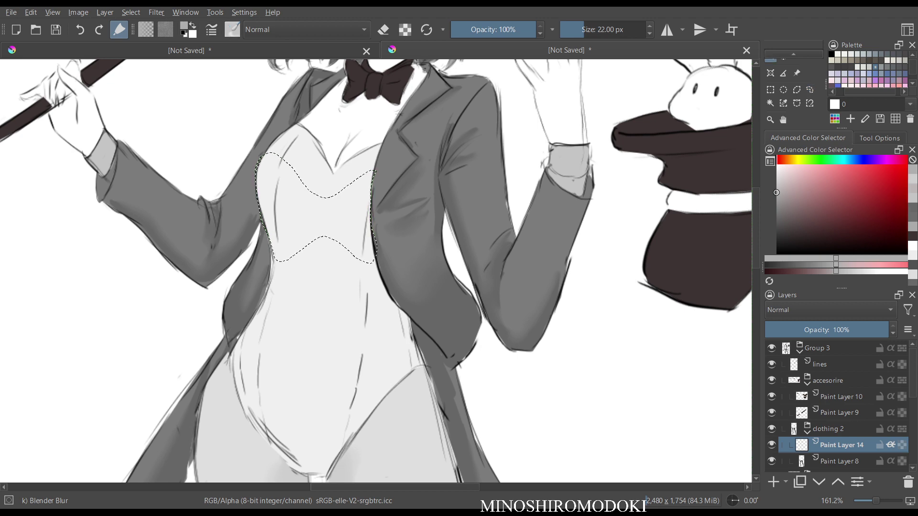
pyautogui.click(324, 216)
pyautogui.scroll(-5, 362, 224)
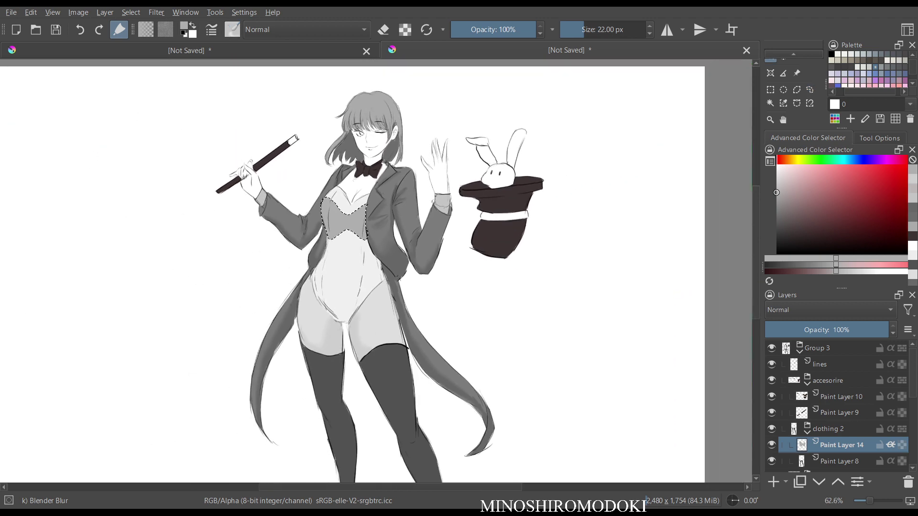
pyautogui.scroll(3, 362, 224)
pyautogui.hotkey('ctrl', 'shift', 'a')
pyautogui.press('m')
pyautogui.press('m')
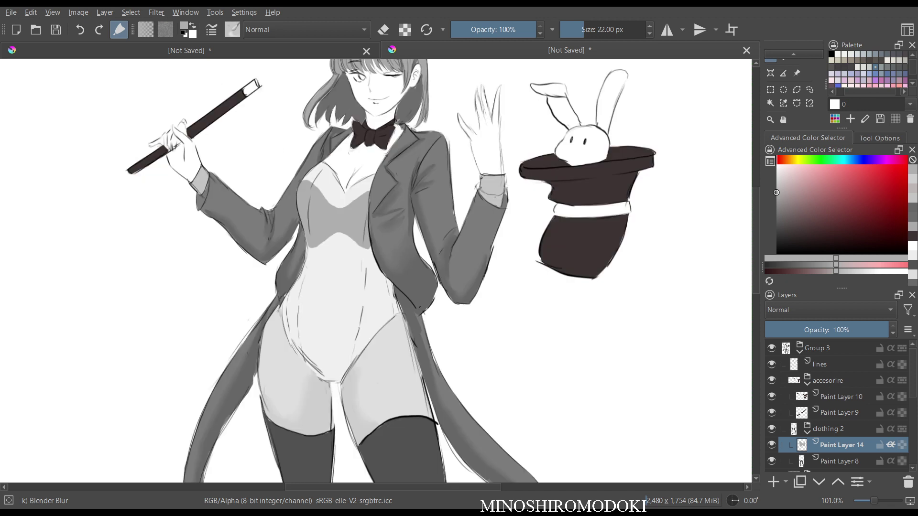
# - Paint grey shading along the bodysuit's side edges, midline and lower seam with the Basic-5 Size brush at 35 px
pyautogui.press('l')
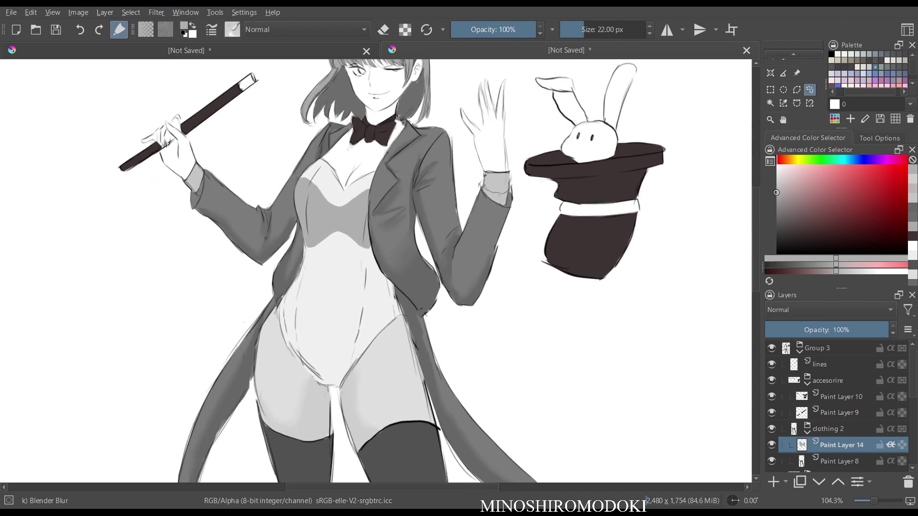
pyautogui.press('b')
pyautogui.rightClick(369, 255)
pyautogui.click(447, 229)
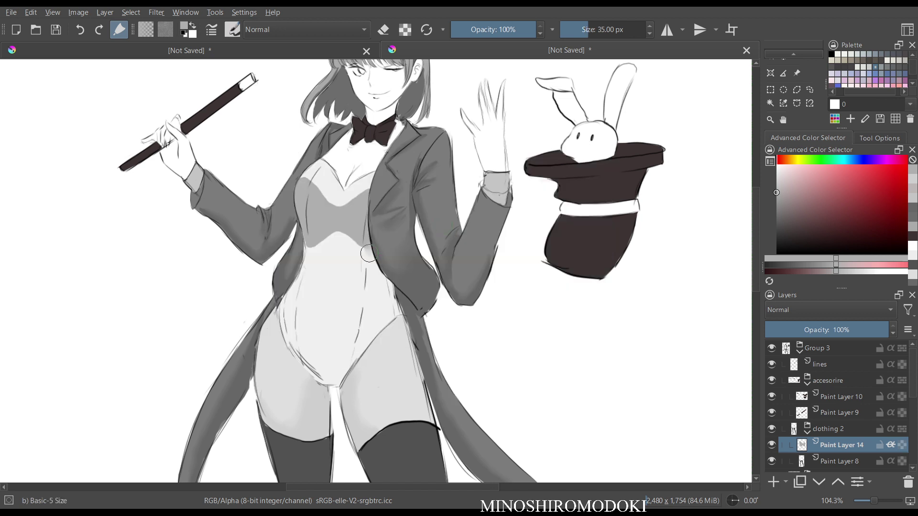
pyautogui.moveTo(370, 245)
pyautogui.mouseDown()
pyautogui.moveTo(398, 315)
pyautogui.moveTo(394, 300)
pyautogui.moveTo(365, 347)
pyautogui.mouseUp()
pyautogui.moveTo(285, 300)
pyautogui.mouseDown()
pyautogui.moveTo(291, 344)
pyautogui.moveTo(302, 269)
pyautogui.mouseUp()
pyautogui.moveTo(333, 239); pyautogui.dragTo(331, 269)
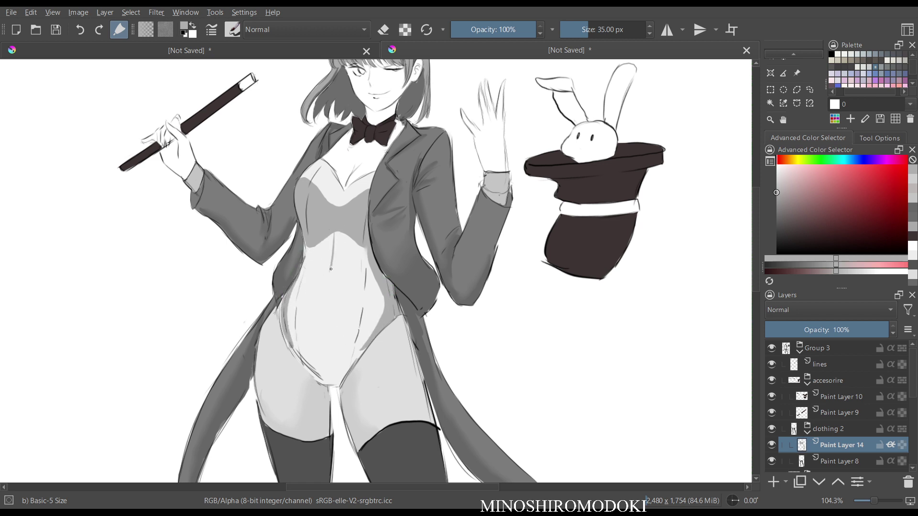
pyautogui.moveTo(327, 308); pyautogui.dragTo(326, 315)
pyautogui.moveTo(313, 373); pyautogui.dragTo(289, 312)
# - Blend the bodysuit's bust, waist and midline shadows with the Blender Blur brush at 22 px
pyautogui.rightClick(377, 197)
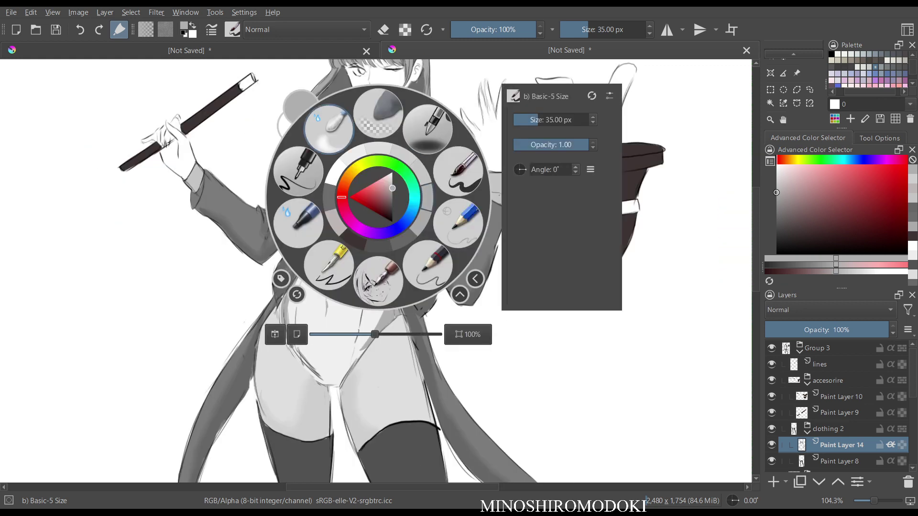
pyautogui.click(329, 129)
pyautogui.moveTo(324, 221)
pyautogui.mouseDown()
pyautogui.moveTo(316, 155)
pyautogui.moveTo(316, 183)
pyautogui.moveTo(352, 196)
pyautogui.moveTo(388, 170)
pyautogui.moveTo(338, 203)
pyautogui.moveTo(330, 244)
pyautogui.moveTo(299, 260)
pyautogui.moveTo(334, 238)
pyautogui.moveTo(376, 275)
pyautogui.moveTo(398, 314)
pyautogui.moveTo(401, 286)
pyautogui.moveTo(427, 349)
pyautogui.moveTo(402, 410)
pyautogui.mouseUp()
pyautogui.press('m')
pyautogui.press('m')
pyautogui.moveTo(371, 268)
pyautogui.mouseDown()
pyautogui.moveTo(314, 246)
pyautogui.moveTo(339, 241)
pyautogui.moveTo(311, 304)
pyautogui.moveTo(336, 234)
pyautogui.moveTo(313, 258)
pyautogui.moveTo(316, 268)
pyautogui.moveTo(336, 250)
pyautogui.moveTo(314, 241)
pyautogui.moveTo(297, 251)
pyautogui.moveTo(351, 249)
pyautogui.moveTo(378, 268)
pyautogui.mouseUp()
pyautogui.moveTo(293, 293)
pyautogui.mouseDown()
pyautogui.moveTo(265, 416)
pyautogui.moveTo(292, 456)
pyautogui.mouseUp()
pyautogui.moveTo(331, 270)
pyautogui.mouseDown()
pyautogui.moveTo(320, 412)
pyautogui.moveTo(349, 247)
pyautogui.mouseUp()
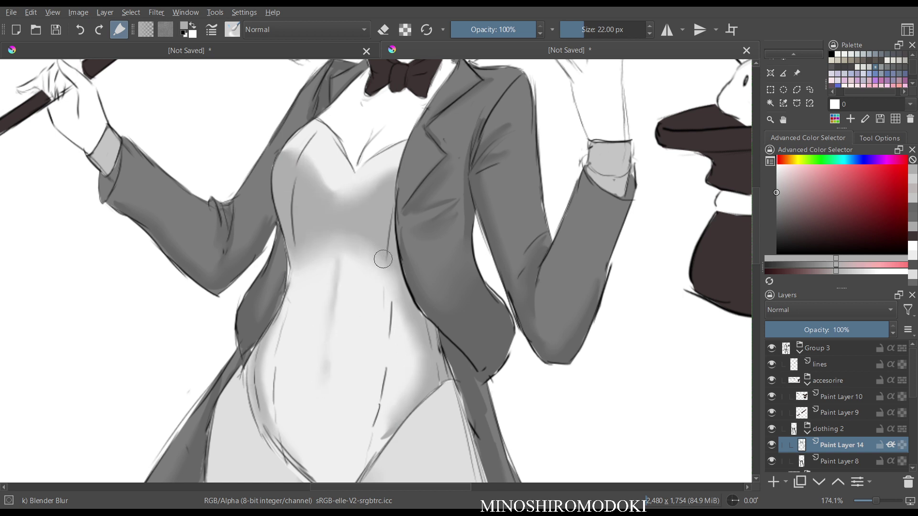
# - Examine the bodysuit shading and the whole figure in mirrored and normal view, both close up and from afar
pyautogui.press('m')
pyautogui.press('m')
pyautogui.scroll(-4, 482, 246)
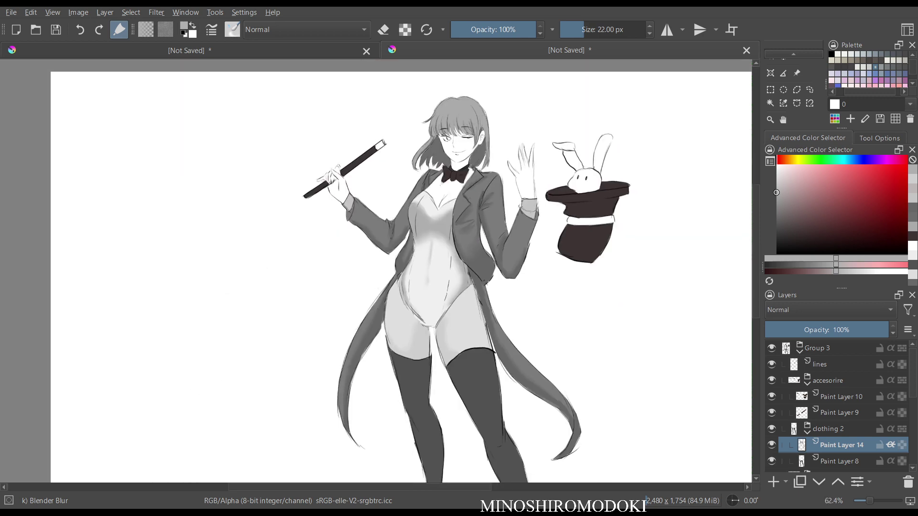
pyautogui.moveTo(492, 259); pyautogui.dragTo(472, 285)
pyautogui.press('m')
pyautogui.press('m')
pyautogui.scroll(2, 460, 318)
pyautogui.moveTo(401, 150); pyautogui.dragTo(384, 307)
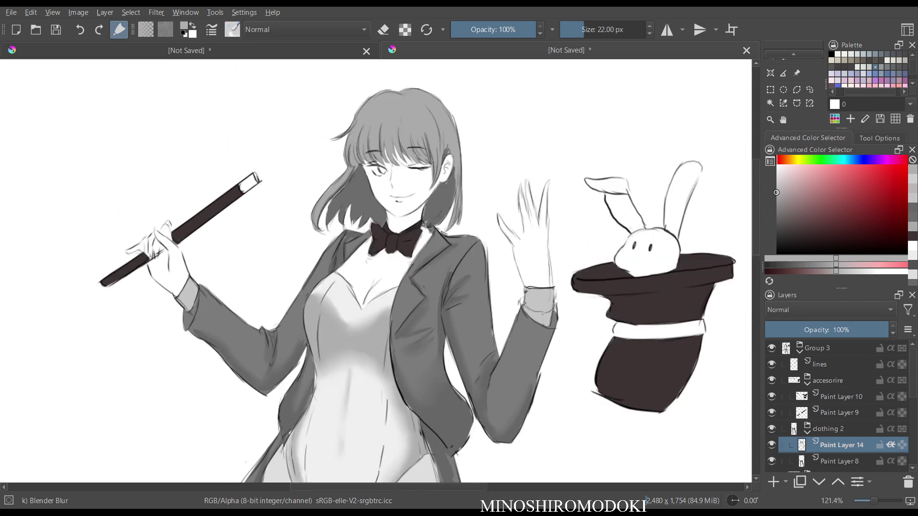
pyautogui.press('m')
pyautogui.press('m')
pyautogui.scroll(-3, 465, 195)
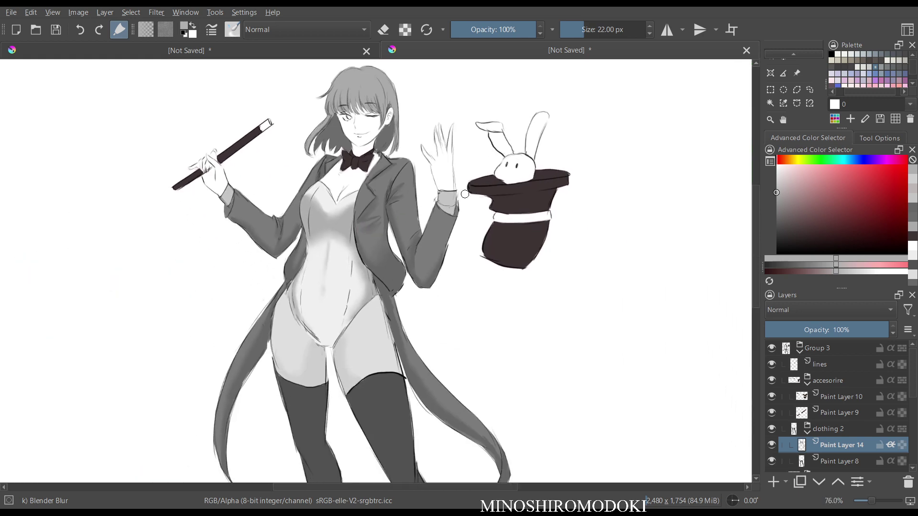
pyautogui.press('m')
pyautogui.press('m')
pyautogui.scroll(2, 454, 257)
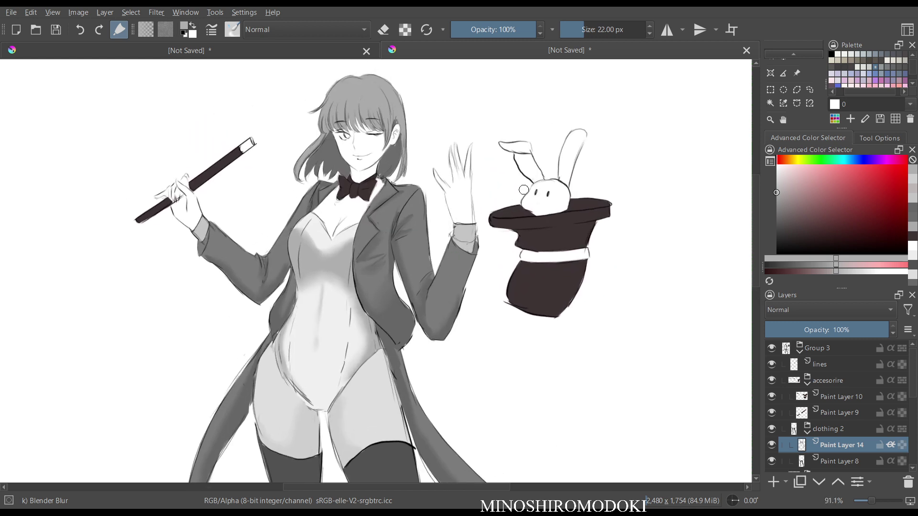
pyautogui.scroll(-3, 514, 197)
pyautogui.press('m')
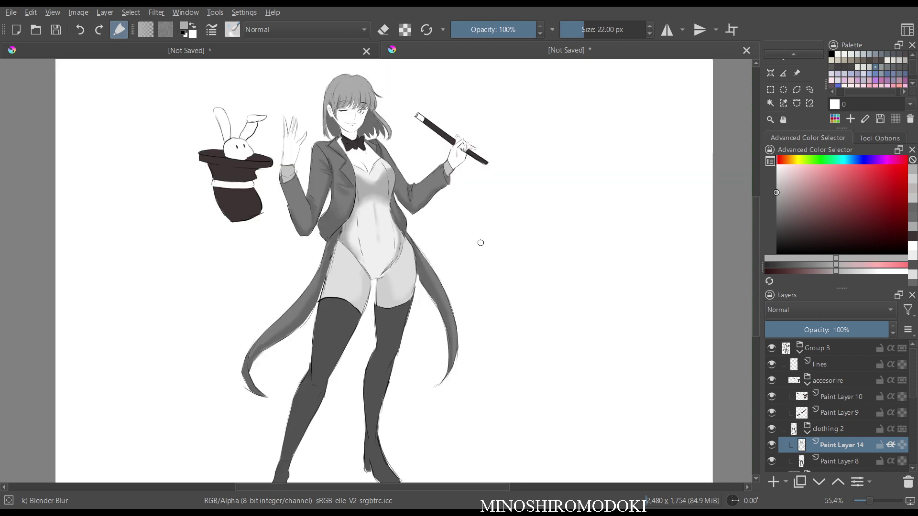
pyautogui.press('m')
pyautogui.scroll(3, 480, 247)
pyautogui.press('m')
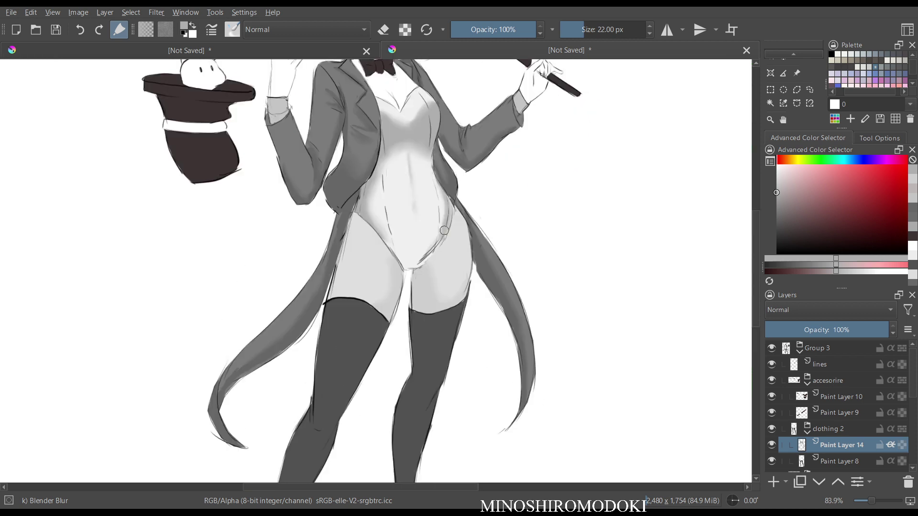
pyautogui.press('m')
pyautogui.scroll(-3, 564, 213)
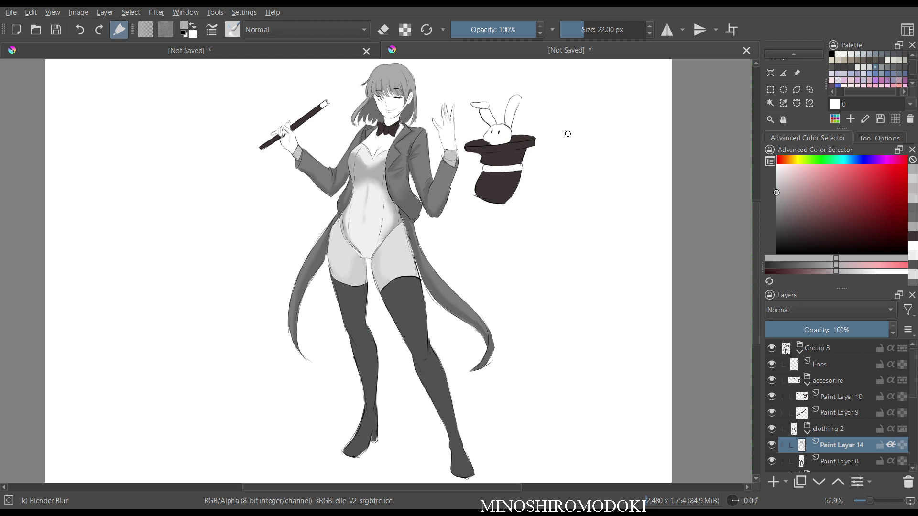
# - Toggle the clothing 2 group to check its contents, sample the stocking grey, and choose a darker shade of it
pyautogui.scroll(3, 356, 271)
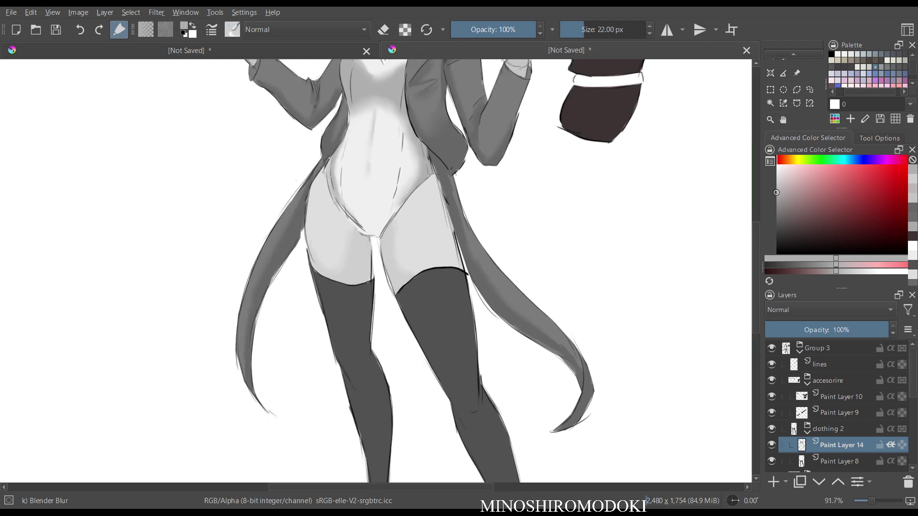
pyautogui.scroll(-1, 841, 407)
pyautogui.click(772, 407)
pyautogui.click(772, 407)
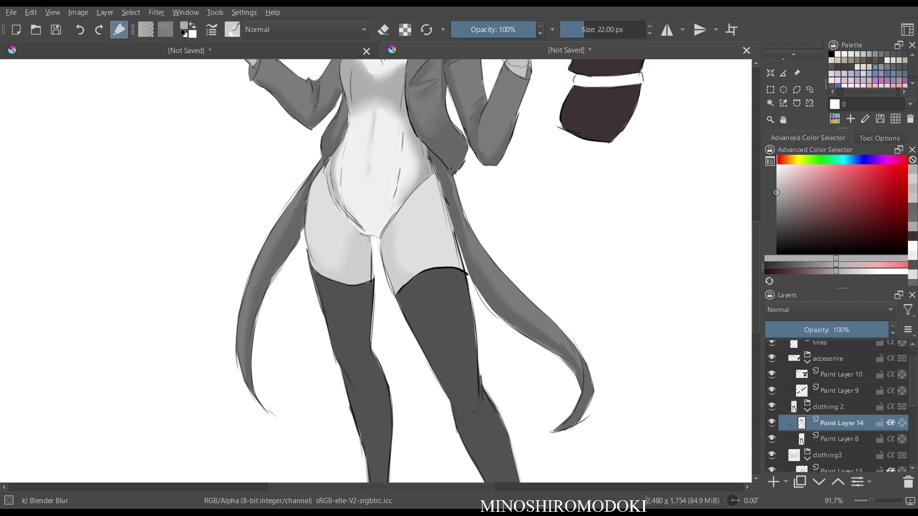
pyautogui.click(772, 406)
pyautogui.click(771, 407)
pyautogui.keyDown('ctrl'); pyautogui.click(457, 356); pyautogui.keyUp('ctrl')
pyautogui.click(777, 234)
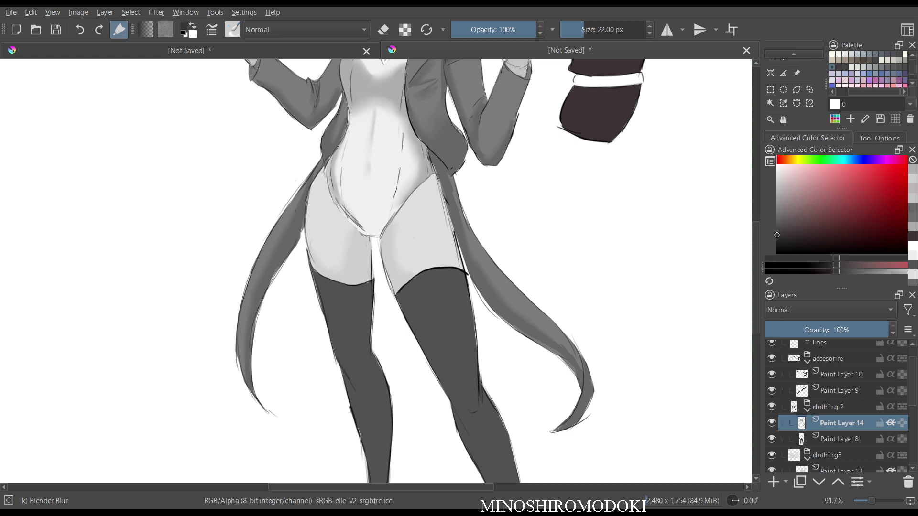
# - Paint dark shadows down the inner side, knee and boot of the wand-side stocking with Basic-5 Size at 35 px
pyautogui.rightClick(365, 287)
pyautogui.click(445, 260)
pyautogui.moveTo(367, 286)
pyautogui.mouseDown()
pyautogui.moveTo(358, 342)
pyautogui.moveTo(368, 303)
pyautogui.moveTo(364, 347)
pyautogui.moveTo(365, 303)
pyautogui.moveTo(381, 351)
pyautogui.moveTo(383, 325)
pyautogui.moveTo(380, 413)
pyautogui.mouseUp()
pyautogui.scroll(-3, 396, 285)
pyautogui.moveTo(380, 339)
pyautogui.mouseDown()
pyautogui.moveTo(382, 411)
pyautogui.moveTo(354, 439)
pyautogui.moveTo(364, 447)
pyautogui.moveTo(348, 451)
pyautogui.mouseUp()
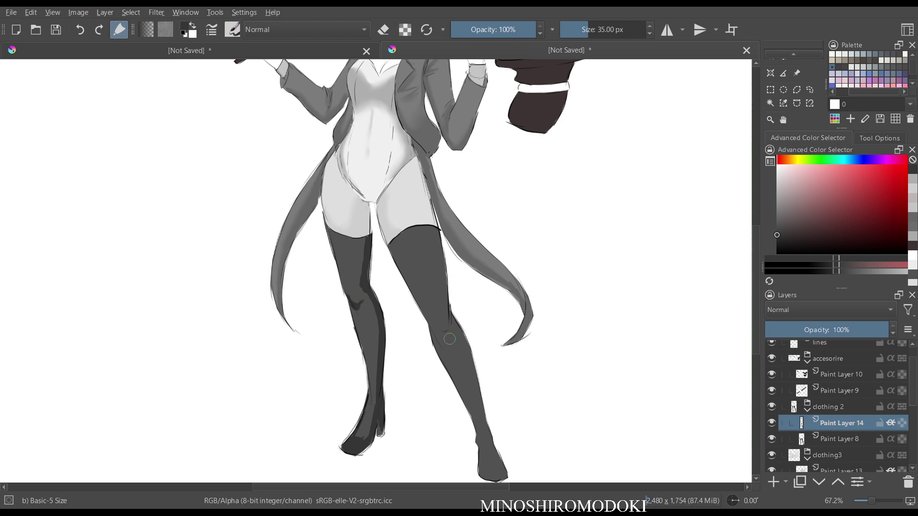
# - Paint matching dark shadows on the knee, inner edge and foot of the hat-side stocking
pyautogui.moveTo(442, 331); pyautogui.dragTo(450, 322)
pyautogui.moveTo(394, 243); pyautogui.dragTo(477, 421)
pyautogui.moveTo(481, 458)
pyautogui.mouseDown()
pyautogui.moveTo(502, 476)
pyautogui.moveTo(489, 475)
pyautogui.mouseUp()
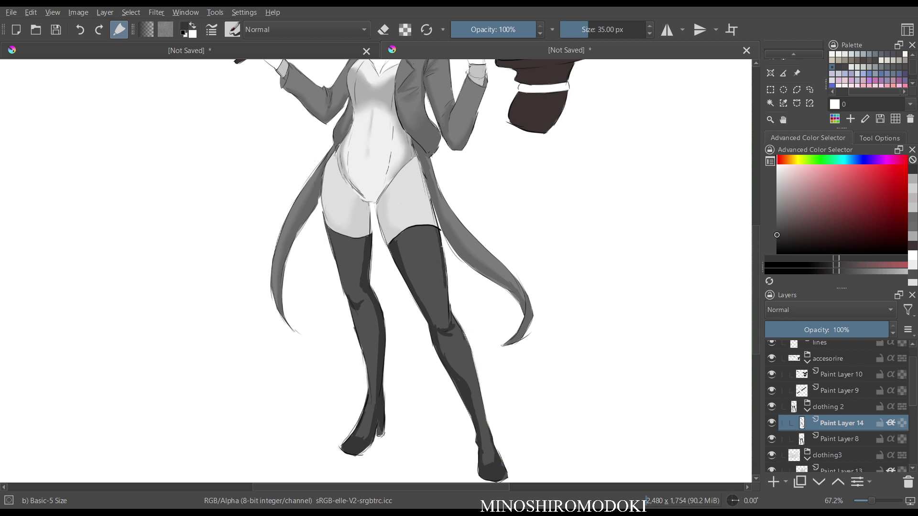
# - Check the stockings in mirrored view and soften their shadows with the Blender Blur brush at 22 px
pyautogui.press('m')
pyautogui.press('m')
pyautogui.rightClick(423, 242)
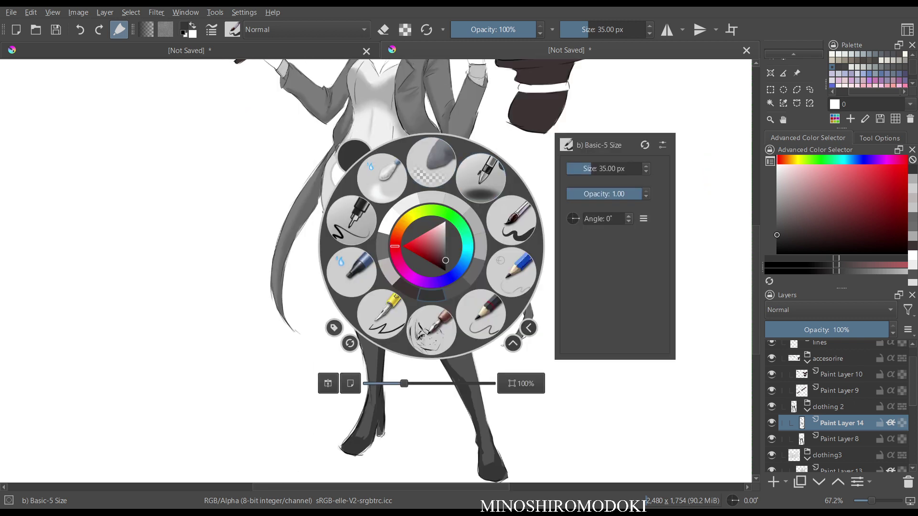
pyautogui.click(364, 219)
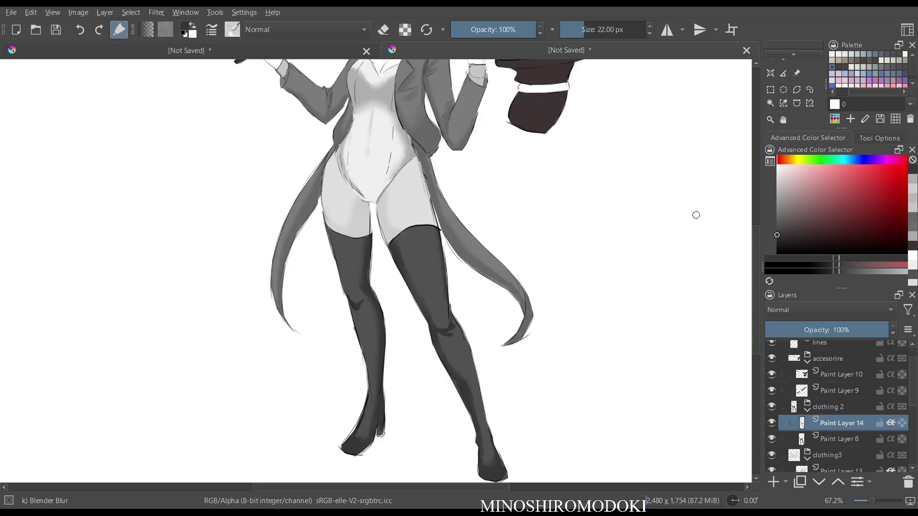
# - Sample a light grey and paint thin highlight lines on both stocking thighs with Basic-5 Size at 35 px
pyautogui.keyDown('ctrl'); pyautogui.click(455, 240); pyautogui.keyUp('ctrl')
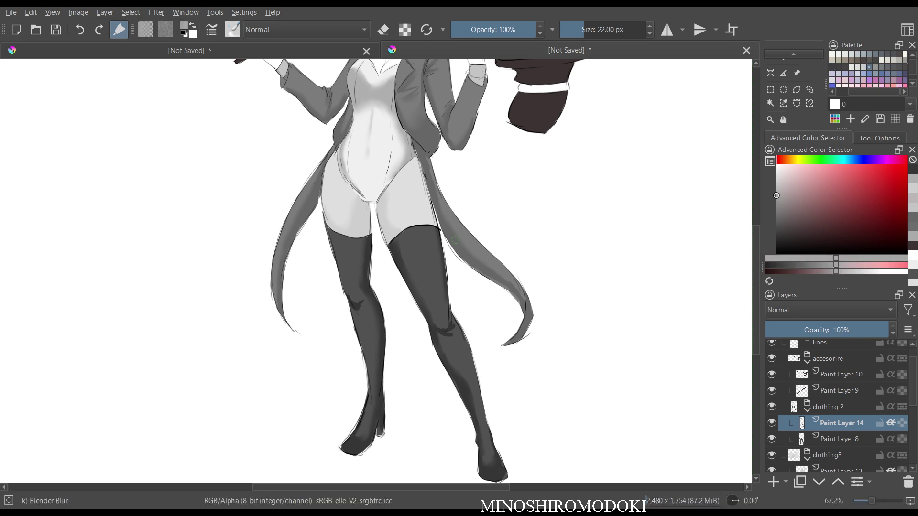
pyautogui.rightClick(428, 241)
pyautogui.click(503, 216)
pyautogui.moveTo(434, 244); pyautogui.dragTo(438, 290)
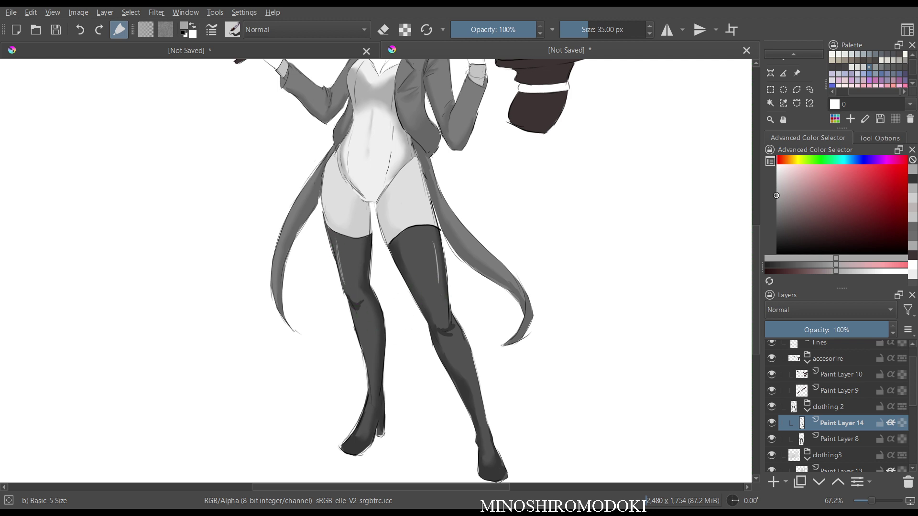
pyautogui.press('m')
pyautogui.press('m')
pyautogui.press('m')
pyautogui.press('m')
# - Add light grey highlights below the knees on both stockings and review the whole figure
pyautogui.moveTo(461, 329); pyautogui.dragTo(478, 397)
pyautogui.moveTo(357, 338); pyautogui.dragTo(369, 373)
pyautogui.press('m')
pyautogui.press('m')
pyautogui.scroll(3, 382, 280)
pyautogui.moveTo(383, 239); pyautogui.dragTo(369, 375)
pyautogui.scroll(-2, 430, 280)
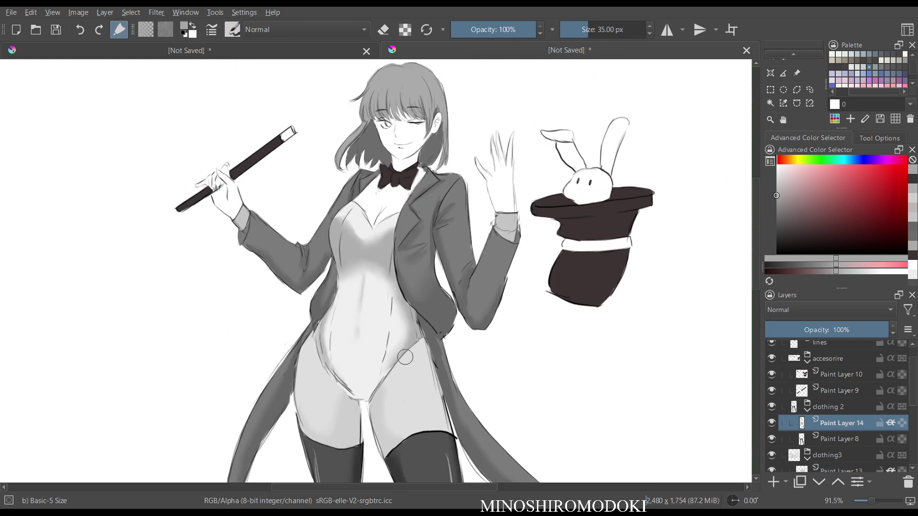
pyautogui.scroll(-2, 430, 279)
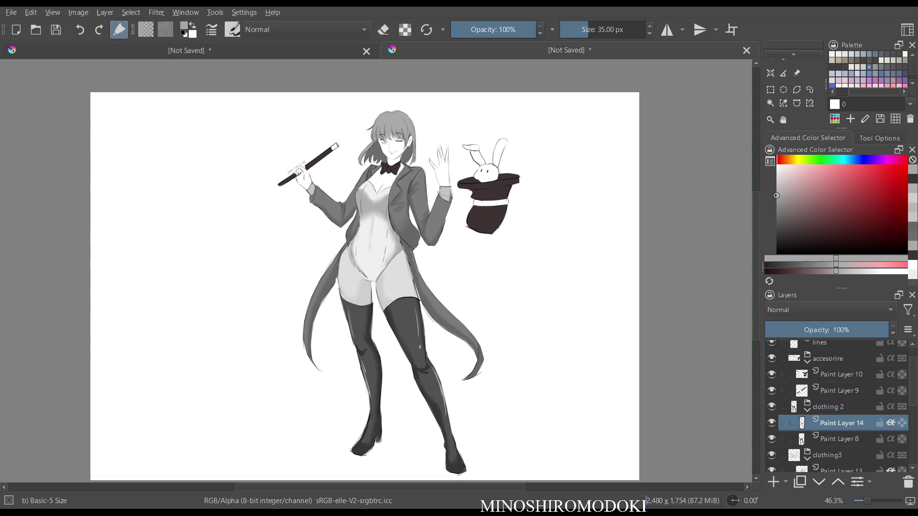
# - Add a new paint layer directly below the lines layer, put it in its own group, and name the group eyes
pyautogui.click(820, 343)
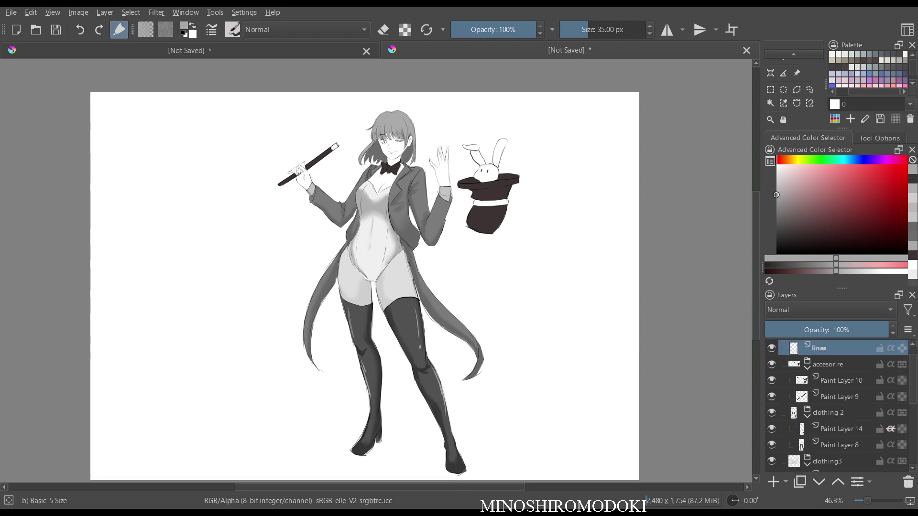
pyautogui.press('Insert')
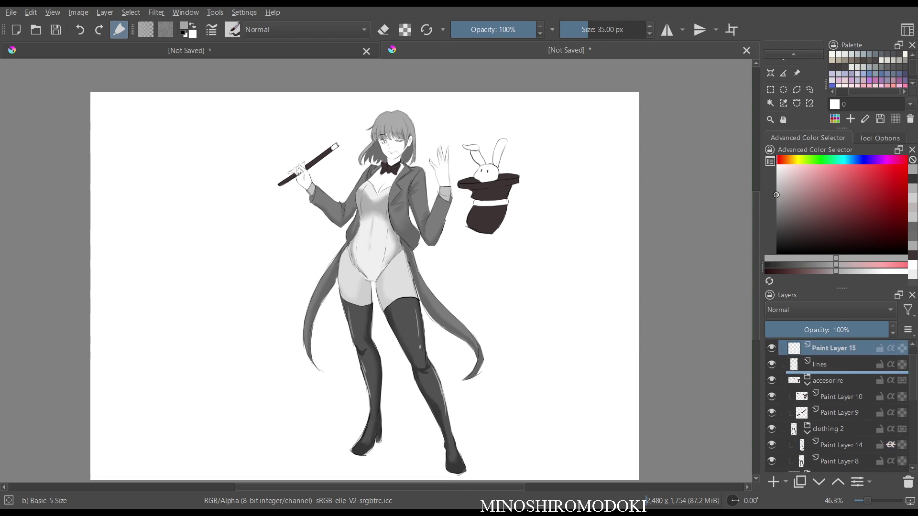
pyautogui.hotkey('ctrl', 'pagedown')
pyautogui.hotkey('ctrl', 'g')
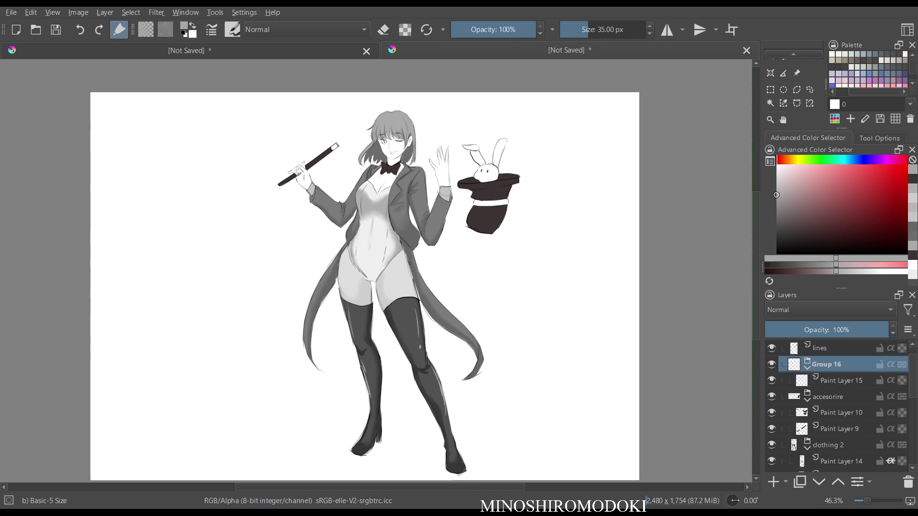
pyautogui.press('F2')
pyautogui.write('eyes')
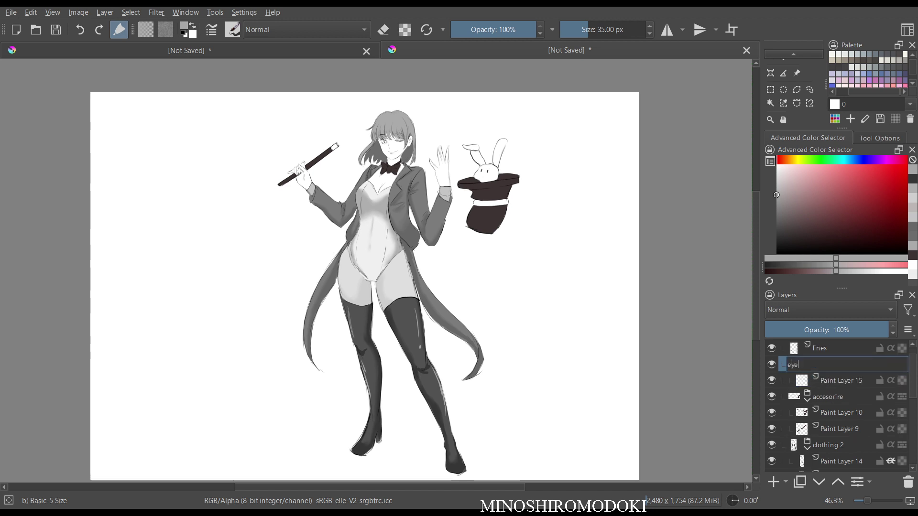
pyautogui.press('Return')
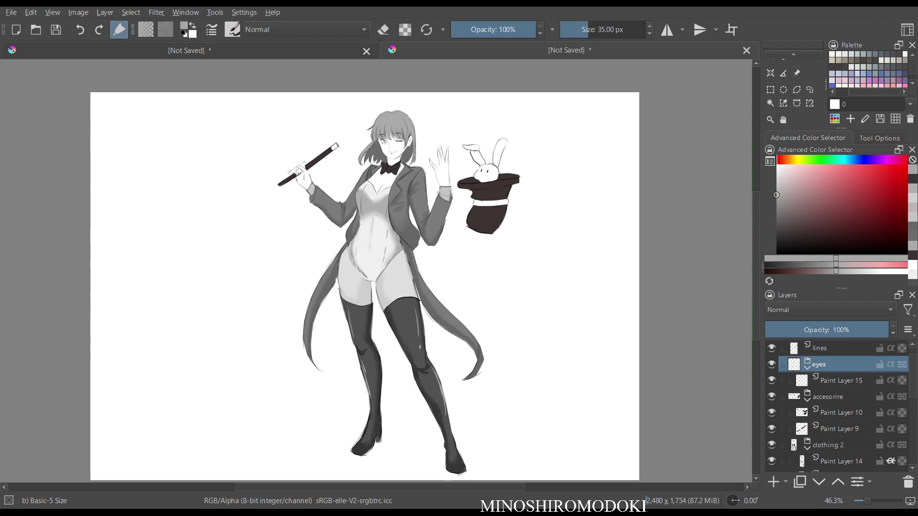
# - Sample white from the rabbit's head and paint the white of the open eye on the paint layer in the eyes group
pyautogui.click(841, 381)
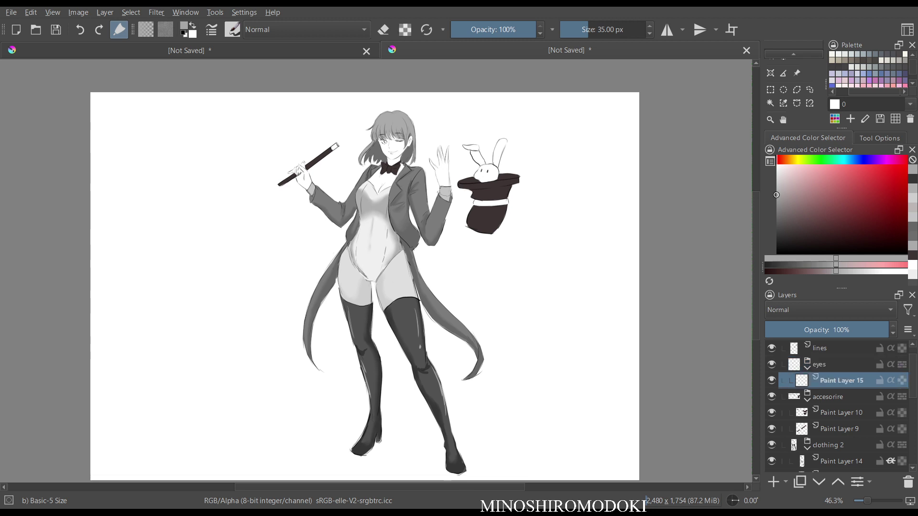
pyautogui.keyDown('ctrl'); pyautogui.click(488, 168); pyautogui.keyUp('ctrl')
pyautogui.scroll(3, 370, 218)
pyautogui.moveTo(373, 191); pyautogui.dragTo(356, 445)
pyautogui.scroll(4, 348, 317)
pyautogui.moveTo(347, 317); pyautogui.dragTo(289, 429)
pyautogui.rightClick(419, 229)
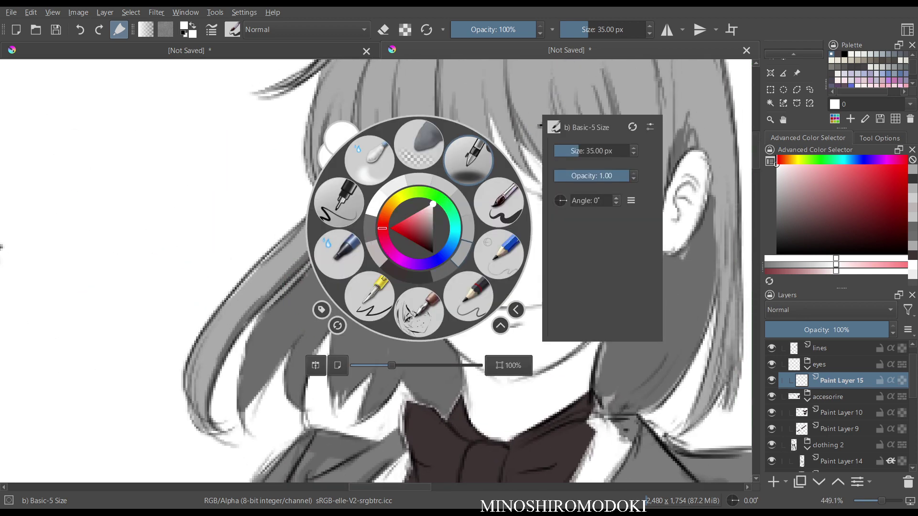
pyautogui.click(500, 254)
pyautogui.hotkey('ctrl', 'z')
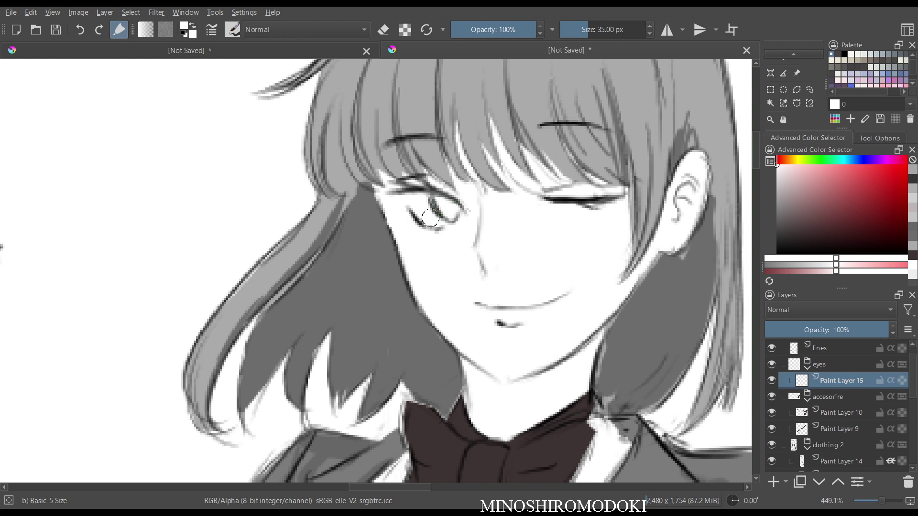
pyautogui.moveTo(412, 206)
pyautogui.mouseDown()
pyautogui.moveTo(451, 211)
pyautogui.moveTo(416, 205)
pyautogui.moveTo(444, 206)
pyautogui.mouseUp()
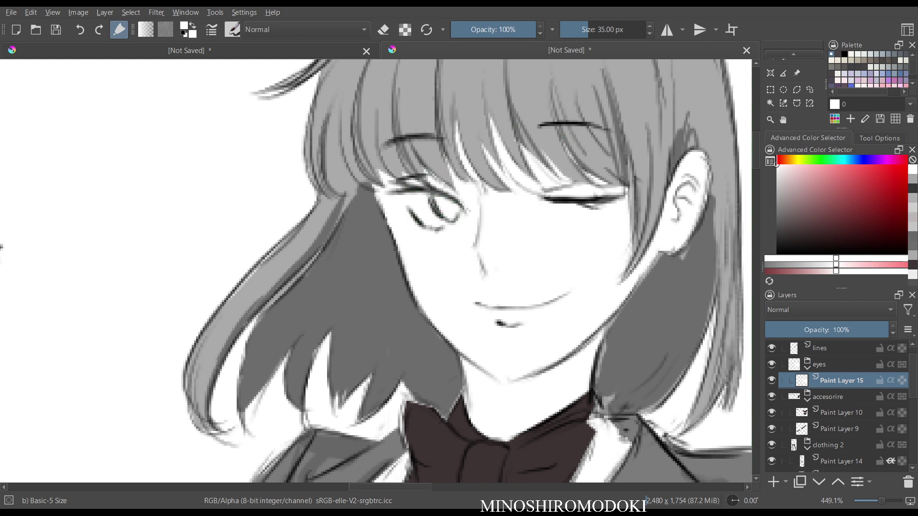
# - Add an alpha-inheriting paint layer in the eyes group and paint a light grey shadow beneath the open eye's upper lid
pyautogui.press('Insert')
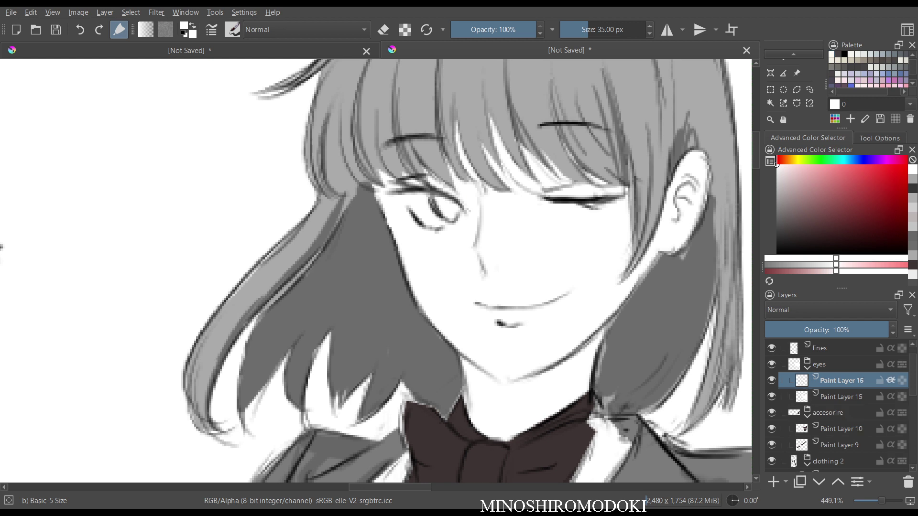
pyautogui.click(777, 180)
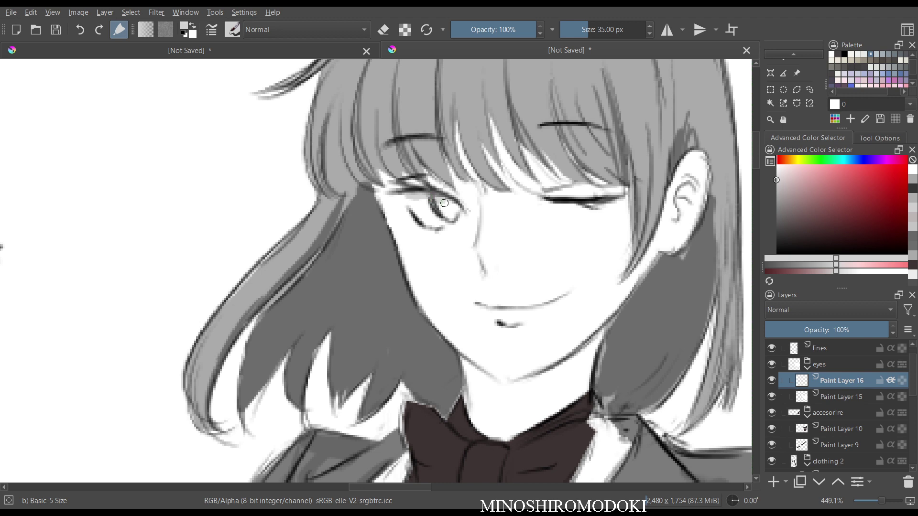
pyautogui.moveTo(411, 196); pyautogui.dragTo(417, 197)
pyautogui.press('m')
pyautogui.press('m')
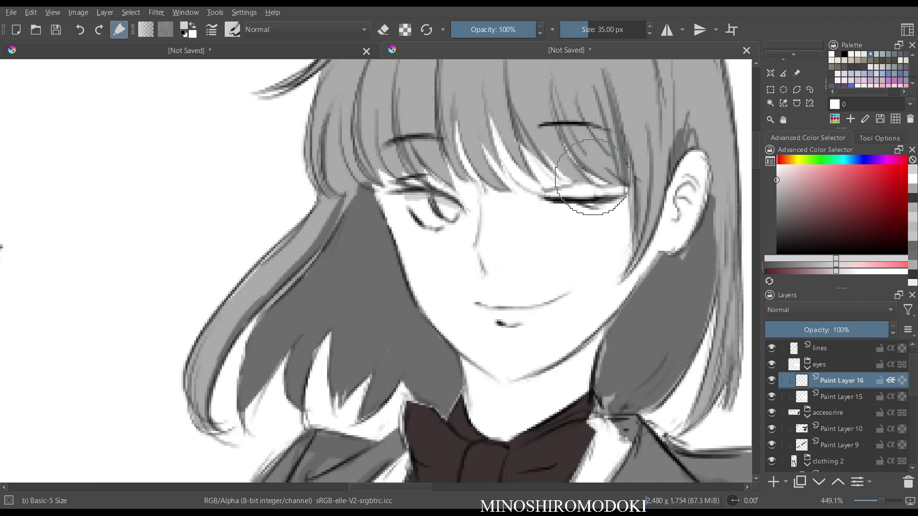
pyautogui.scroll(-2, 596, 185)
pyautogui.moveTo(598, 189); pyautogui.dragTo(511, 211)
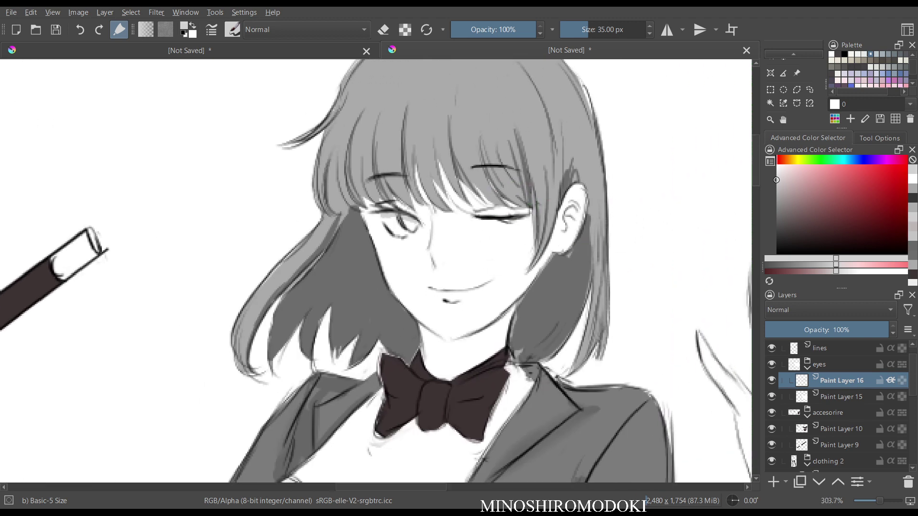
# - Add a new paint layer directly below the lines layer, put it in its own group, and name the group pupil
pyautogui.click(821, 349)
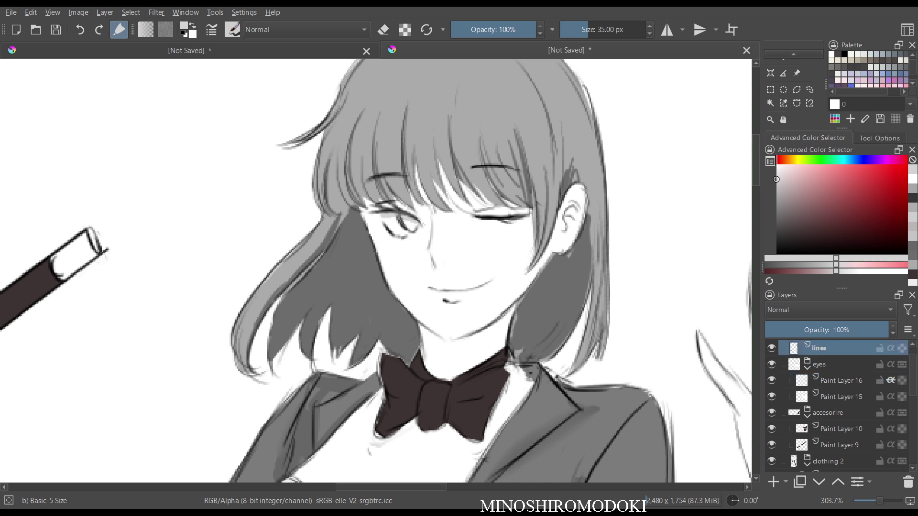
pyautogui.press('Insert')
pyautogui.hotkey('ctrl', 'pagedown')
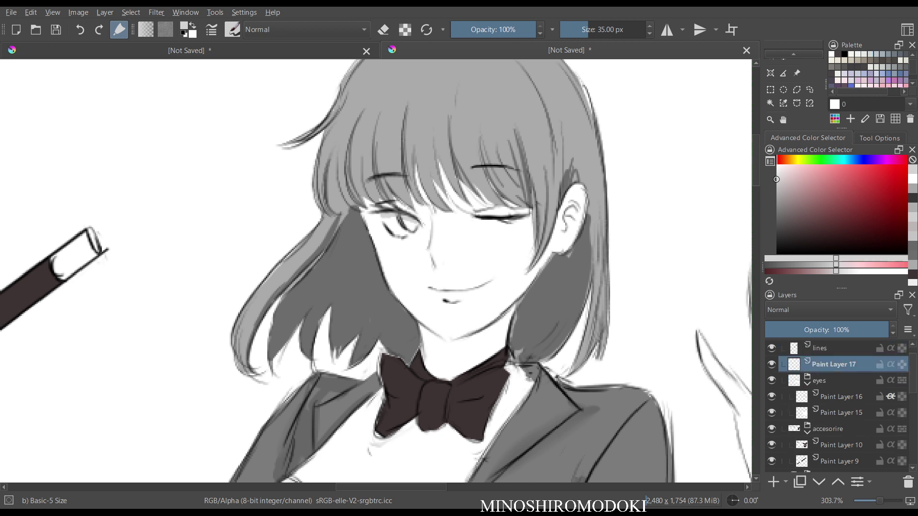
pyautogui.hotkey('ctrl', 'g')
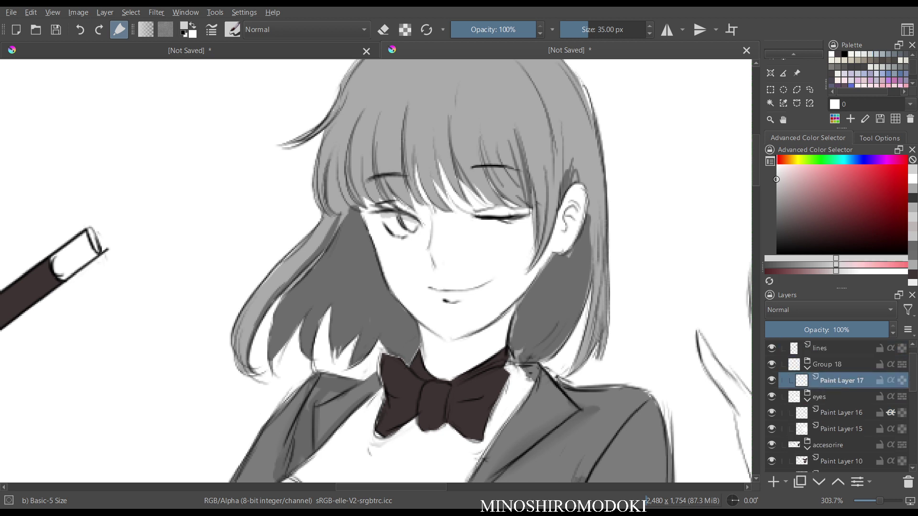
pyautogui.write('p')
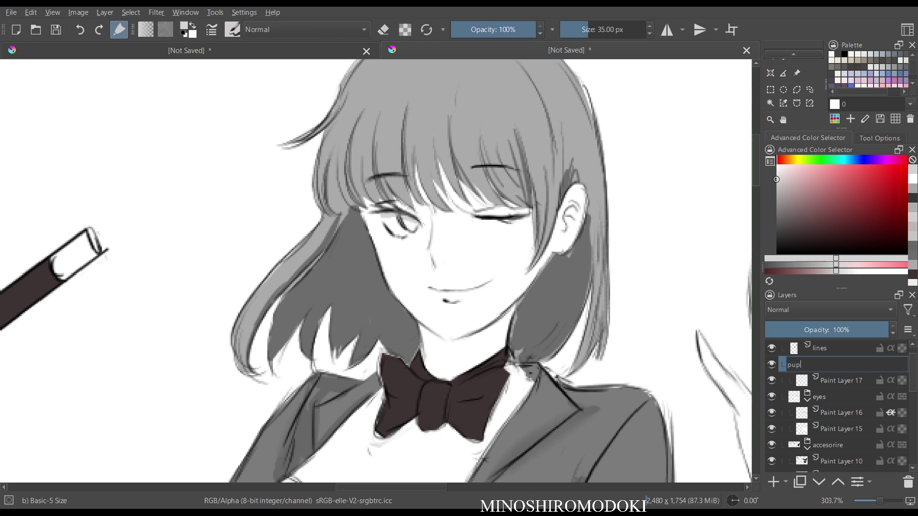
pyautogui.write('ulil')
pyautogui.press('Return')
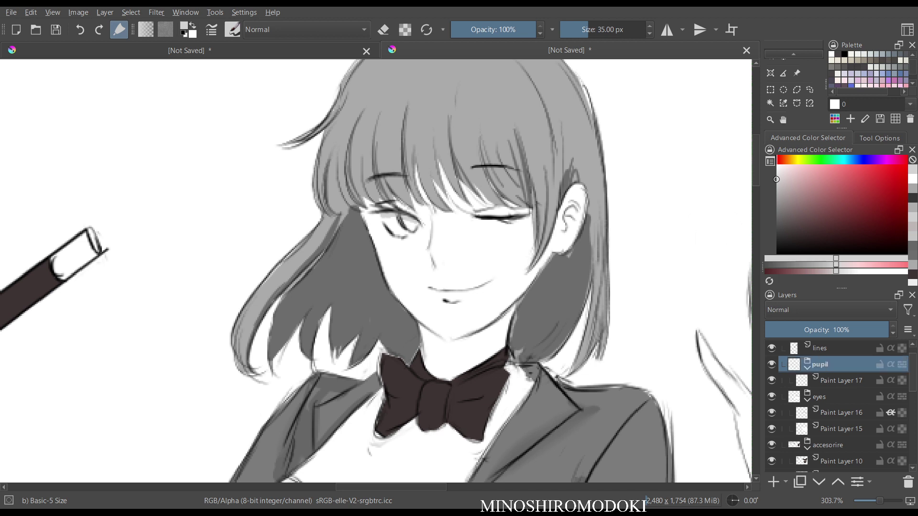
# - Fill the open eye's iris with mid grey on the paint layer in the pupil group
pyautogui.click(841, 381)
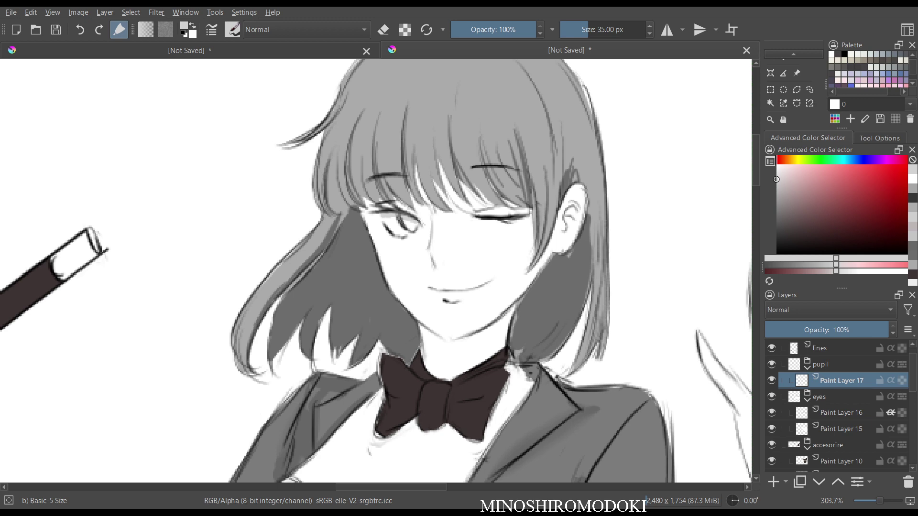
pyautogui.moveTo(776, 179); pyautogui.dragTo(776, 191)
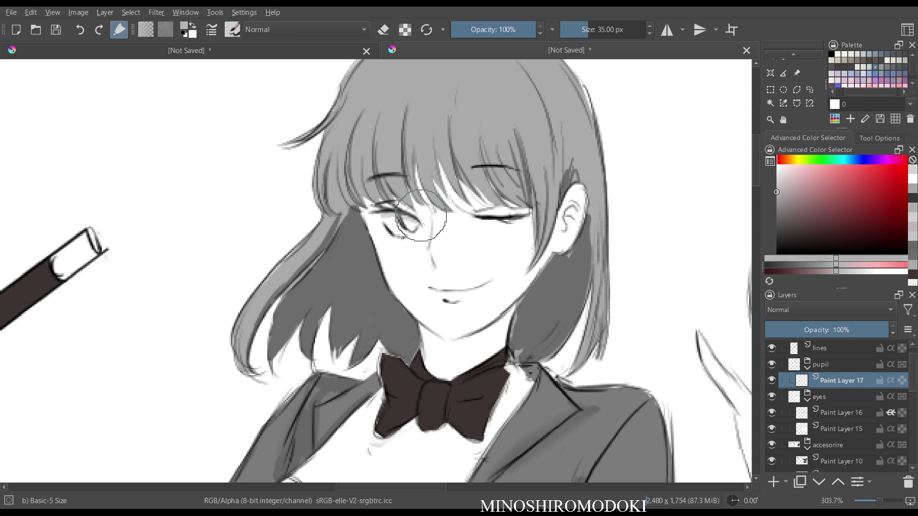
pyautogui.scroll(2, 421, 216)
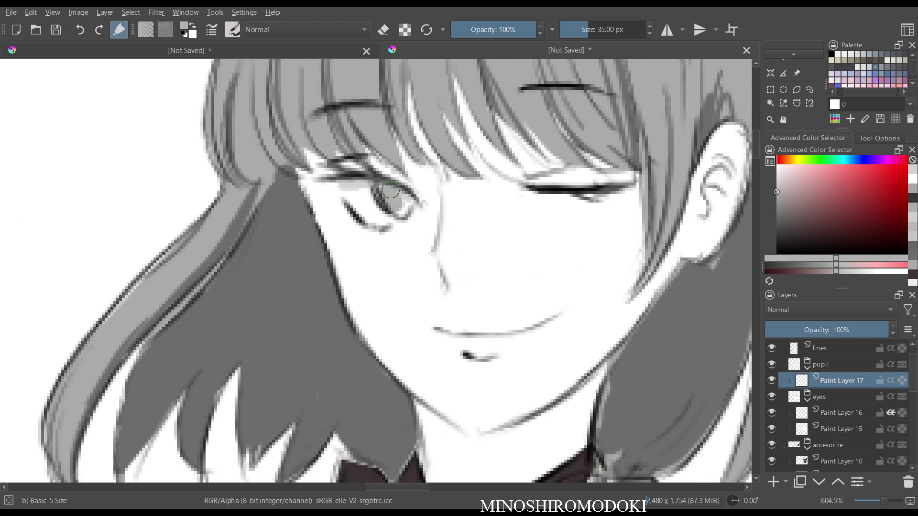
pyautogui.moveTo(391, 190); pyautogui.dragTo(396, 207)
pyautogui.hotkey('ctrl', 'z')
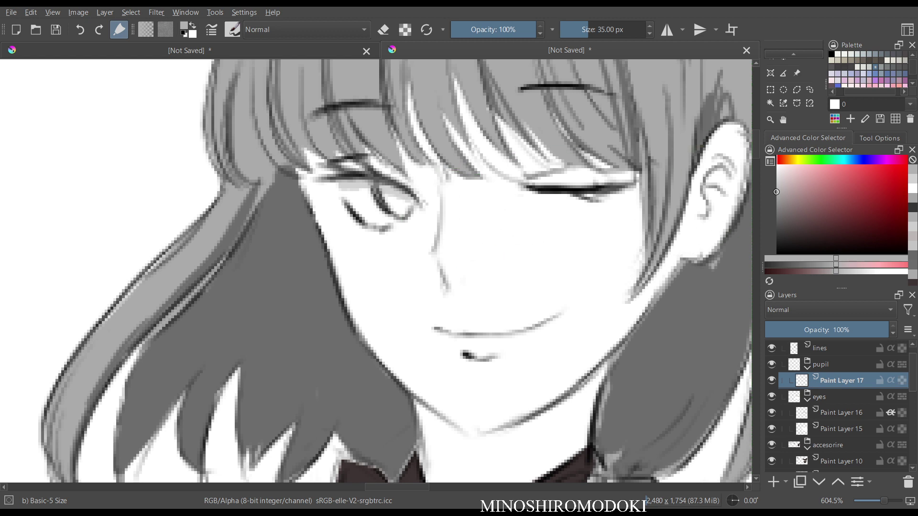
pyautogui.press('k')
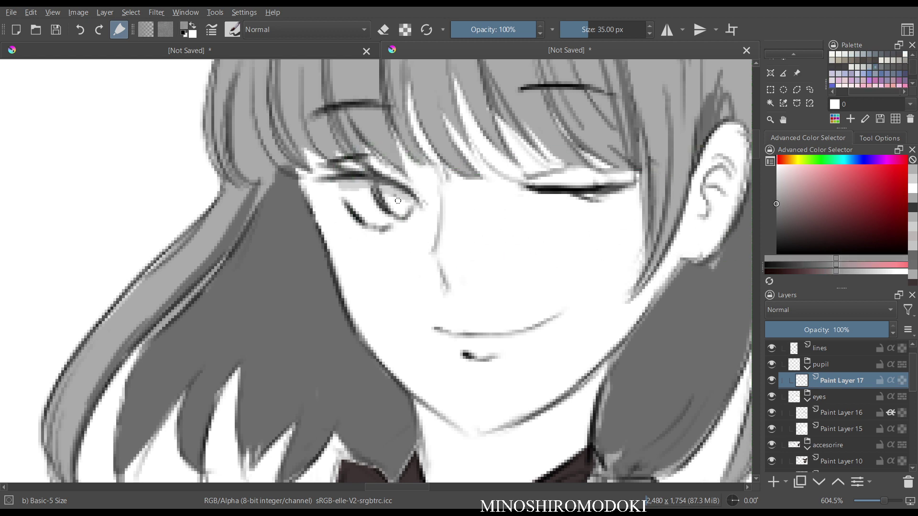
pyautogui.moveTo(392, 201)
pyautogui.mouseDown()
pyautogui.moveTo(404, 210)
pyautogui.moveTo(384, 188)
pyautogui.mouseUp()
pyautogui.moveTo(405, 198); pyautogui.dragTo(408, 207)
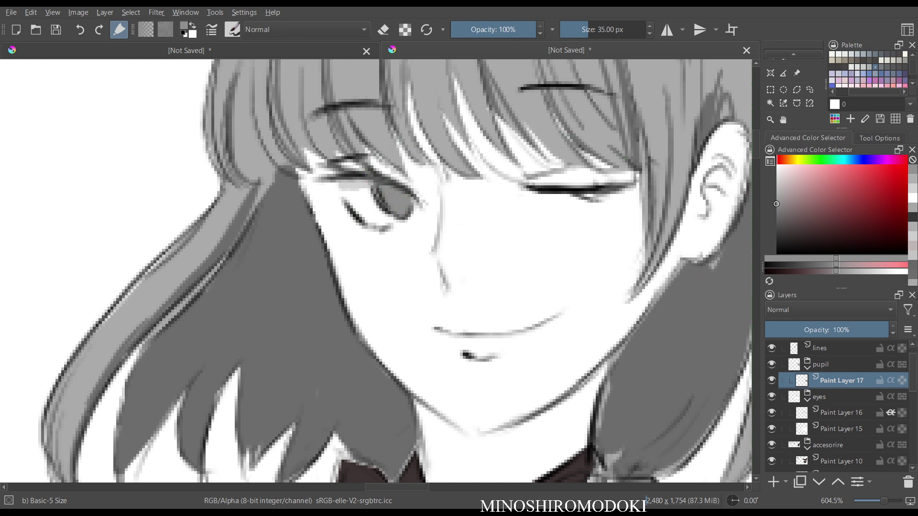
# - Add an alpha-inheriting layer in the pupil group, shade the upper iris in darker grey, and paint a near-black pupil
pyautogui.press('Insert')
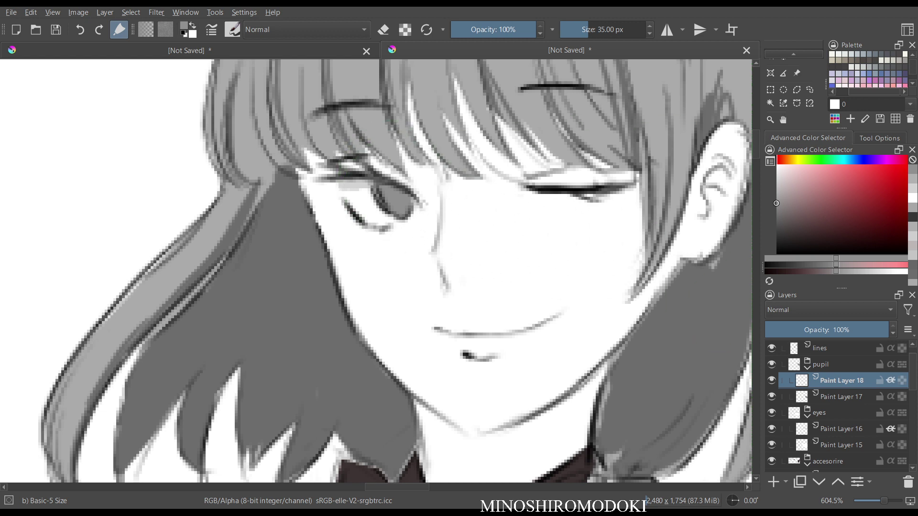
pyautogui.moveTo(777, 205); pyautogui.dragTo(776, 210)
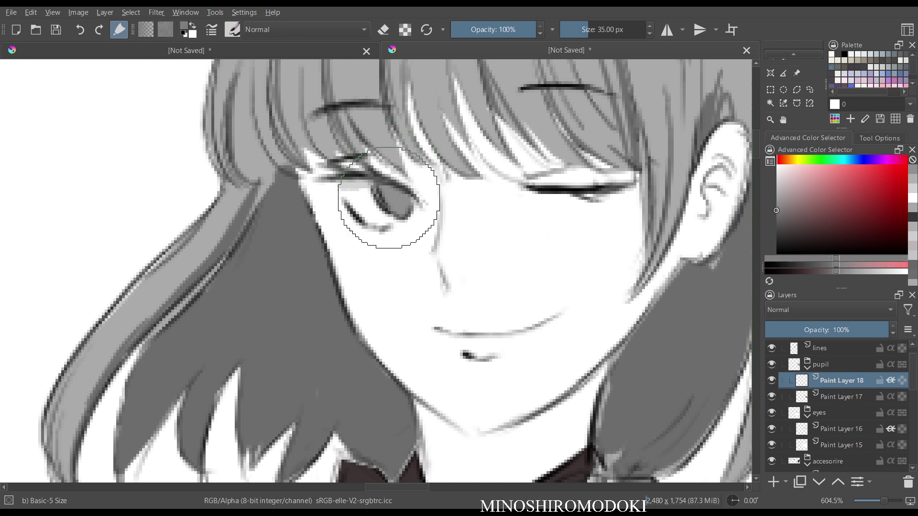
pyautogui.moveTo(384, 198); pyautogui.dragTo(386, 193)
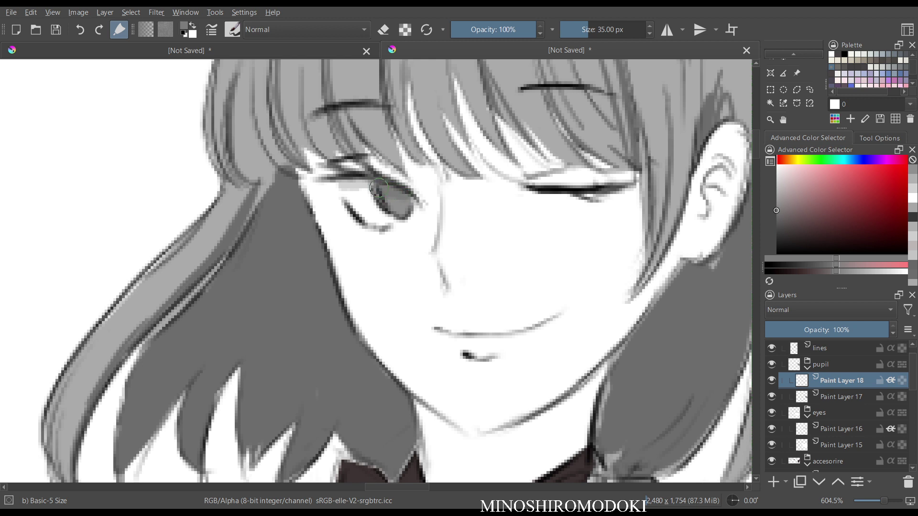
pyautogui.press('k')
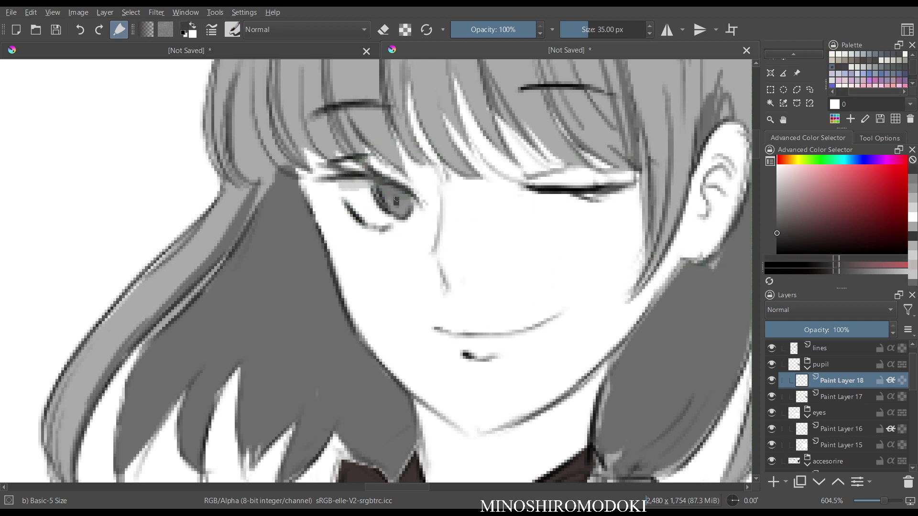
pyautogui.moveTo(400, 203); pyautogui.dragTo(398, 199)
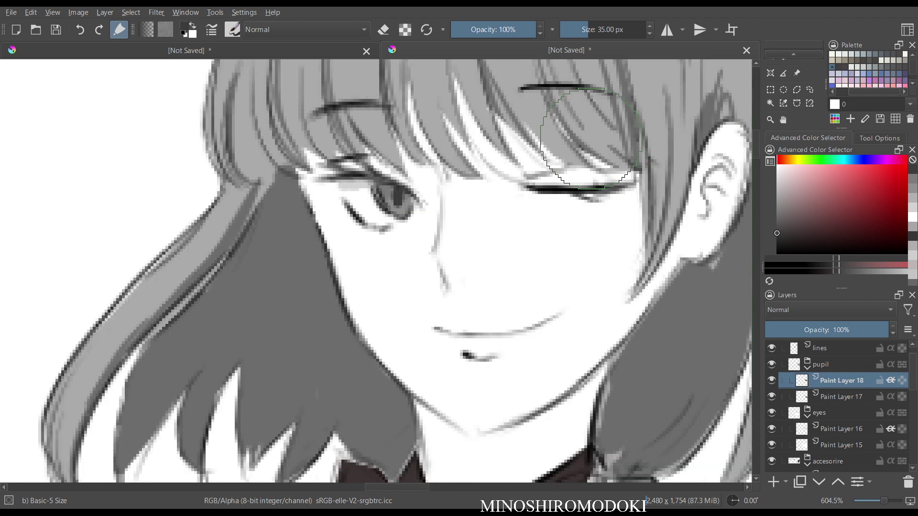
# - Check the coloured eye in mirrored view and review it at face and full-figure scale
pyautogui.scroll(-3, 608, 121)
pyautogui.scroll(-1, 608, 123)
pyautogui.press('m')
pyautogui.press('m')
pyautogui.scroll(4, 603, 184)
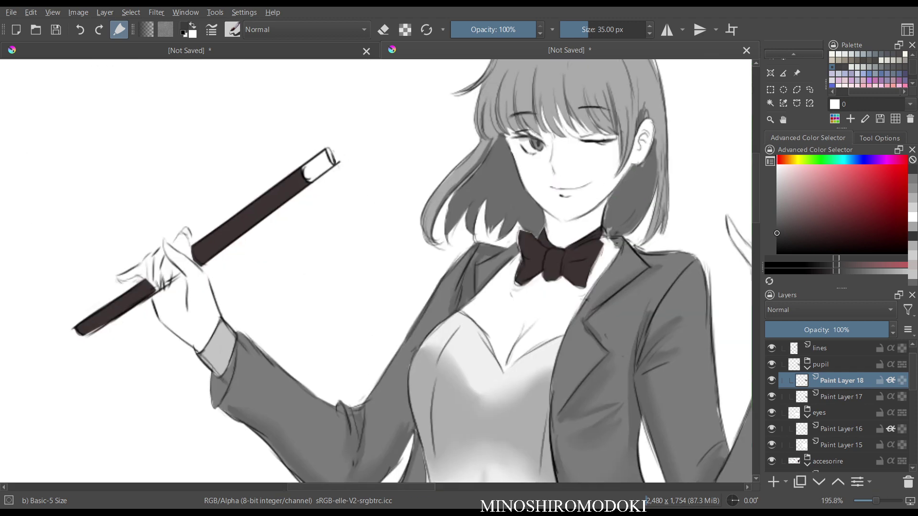
pyautogui.scroll(-1, 596, 133)
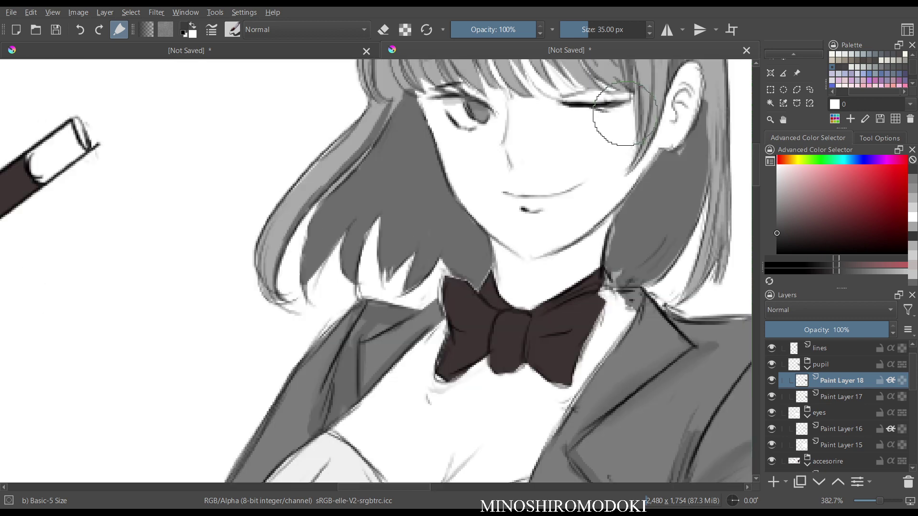
pyautogui.scroll(-2, 611, 200)
pyautogui.moveTo(611, 200); pyautogui.dragTo(464, 209)
pyautogui.scroll(-4, 522, 167)
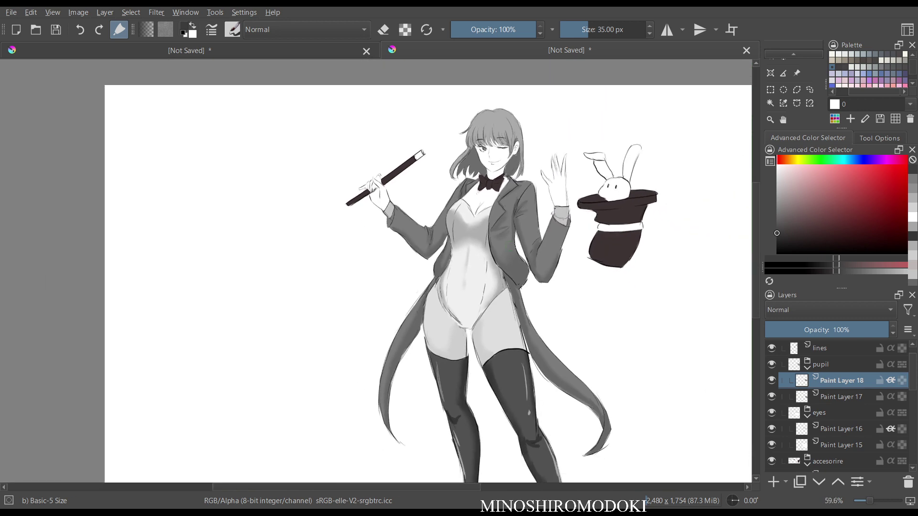
pyautogui.scroll(2, 526, 236)
pyautogui.moveTo(552, 216); pyautogui.dragTo(513, 241)
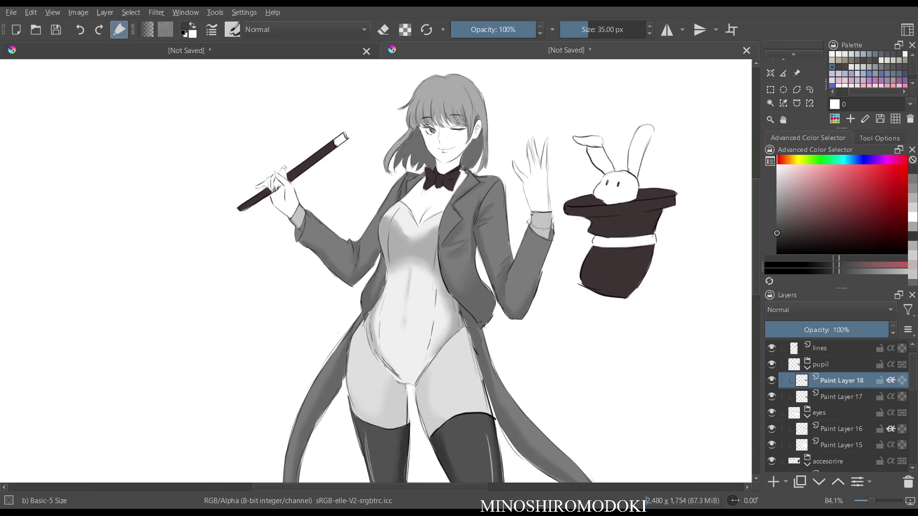
# - Add another paint layer directly below the lines layer, put it in its own group, and name the group base
pyautogui.scroll(-5, 836, 406)
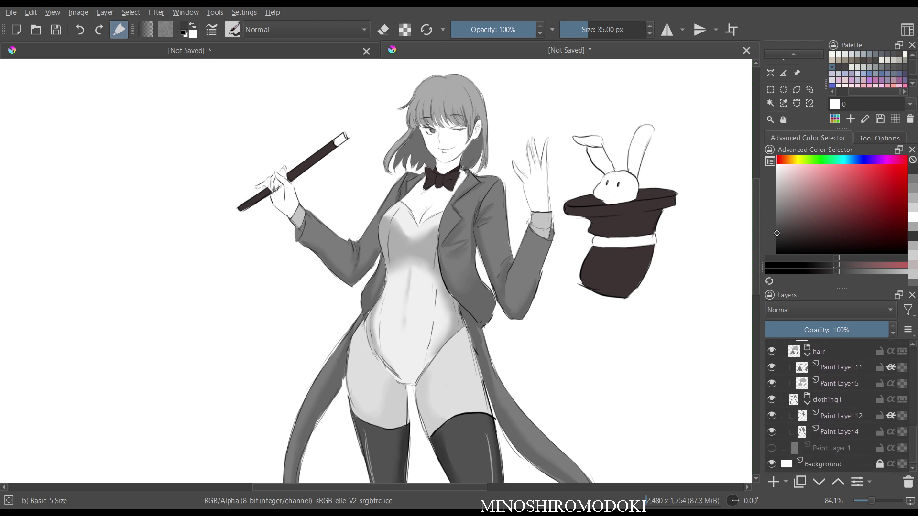
pyautogui.scroll(5, 836, 406)
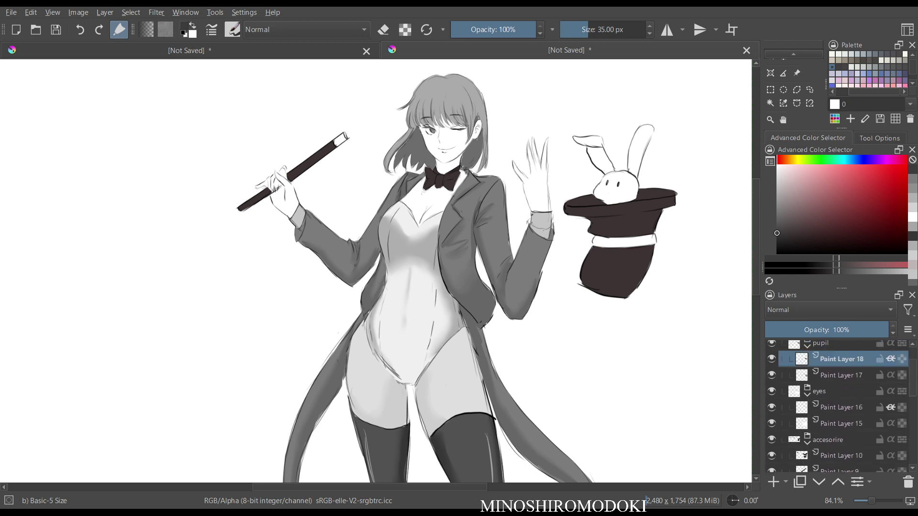
pyautogui.scroll(2, 836, 407)
pyautogui.click(837, 364)
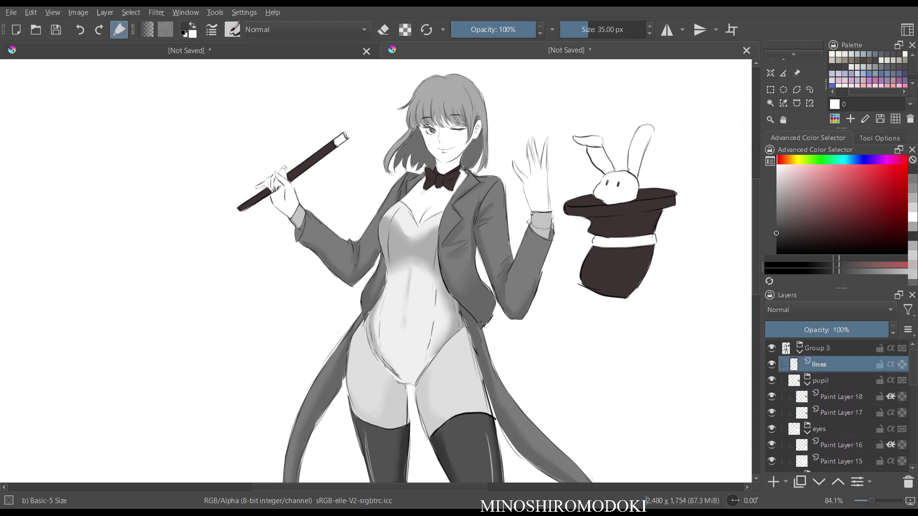
pyautogui.click(837, 348)
pyautogui.click(837, 364)
pyautogui.press('Insert')
pyautogui.hotkey('ctrl', 'pagedown')
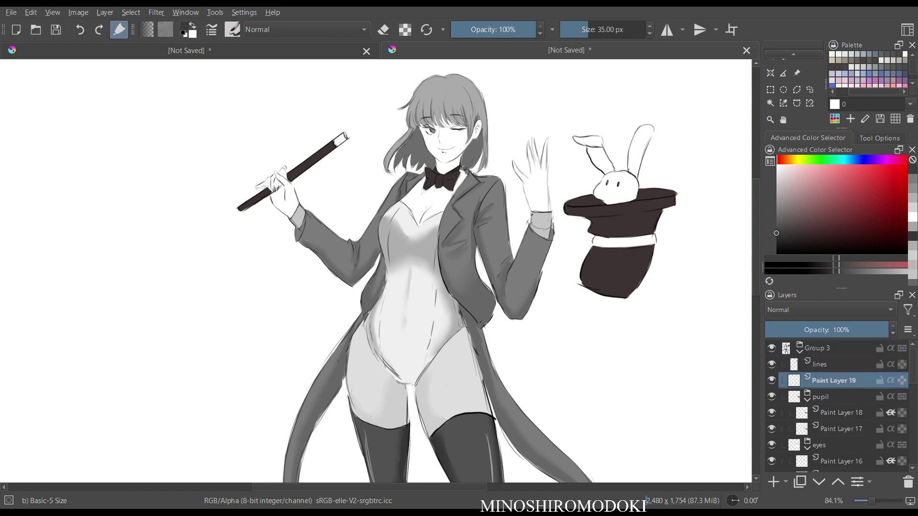
pyautogui.hotkey('ctrl', 'g')
pyautogui.press('F2')
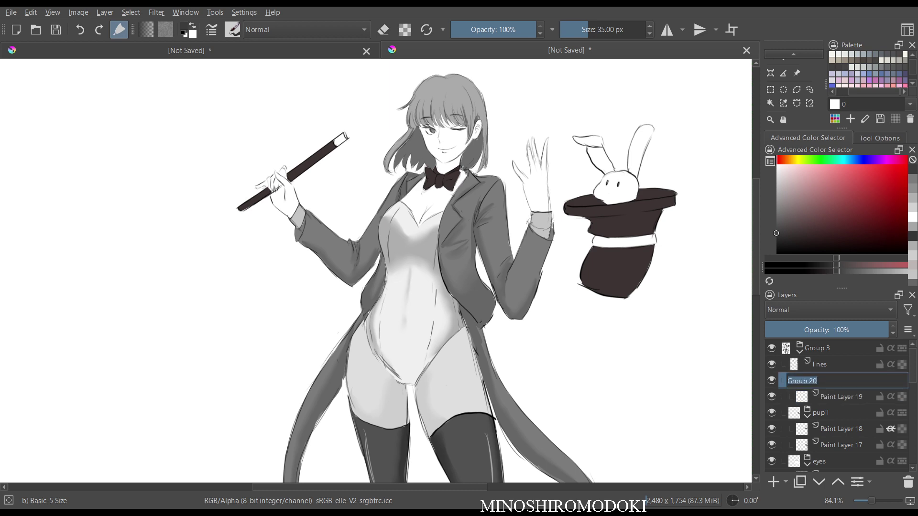
pyautogui.write('base')
pyautogui.press('Return')
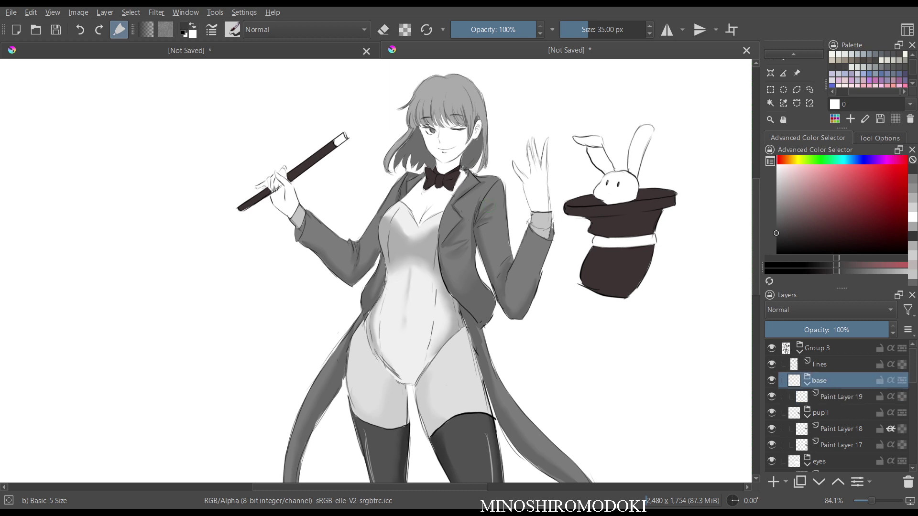
pyautogui.moveTo(433, 252)
pyautogui.mouseDown()
pyautogui.moveTo(442, 139)
pyautogui.moveTo(404, 328)
pyautogui.moveTo(408, 282)
pyautogui.moveTo(429, 321)
pyautogui.mouseUp()
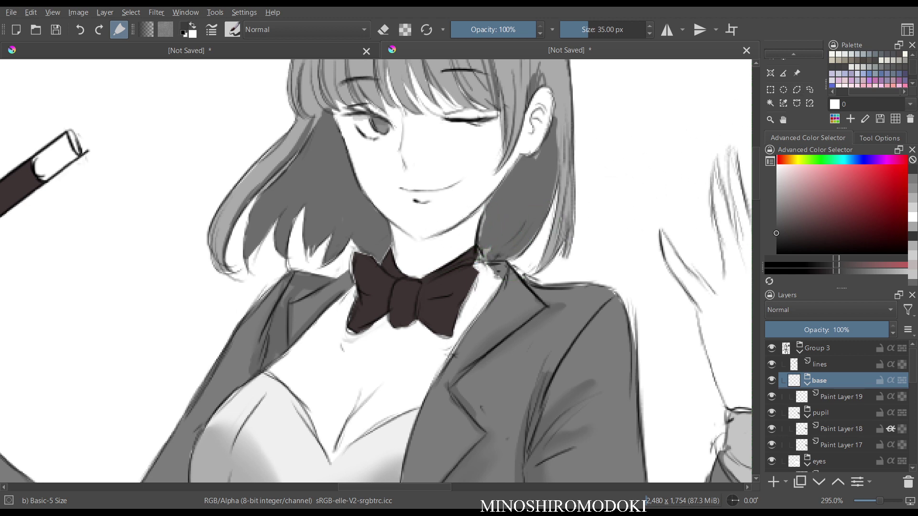
# - Paint a light grey shadow on the neck below the chin on Paint Layer 19 in the base group
pyautogui.keyDown('ctrl'); pyautogui.click(464, 158); pyautogui.keyUp('ctrl')
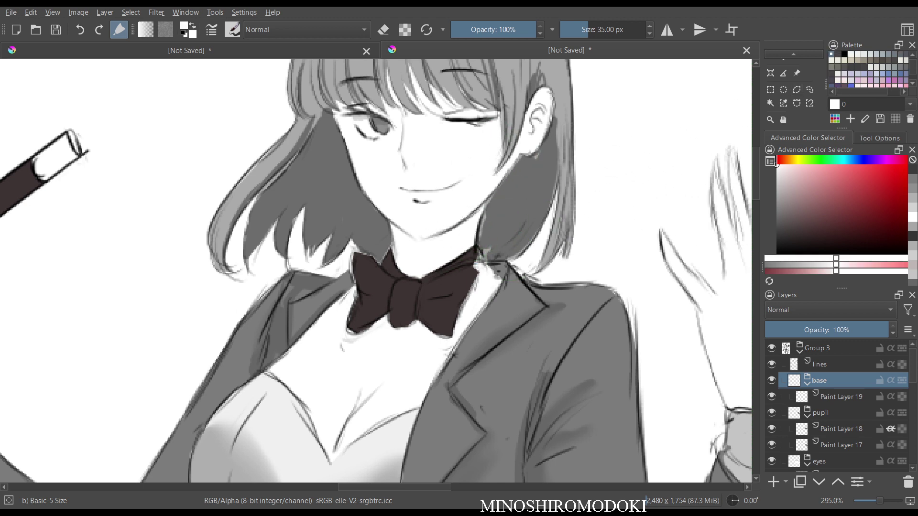
pyautogui.click(777, 173)
pyautogui.moveTo(776, 174); pyautogui.dragTo(776, 185)
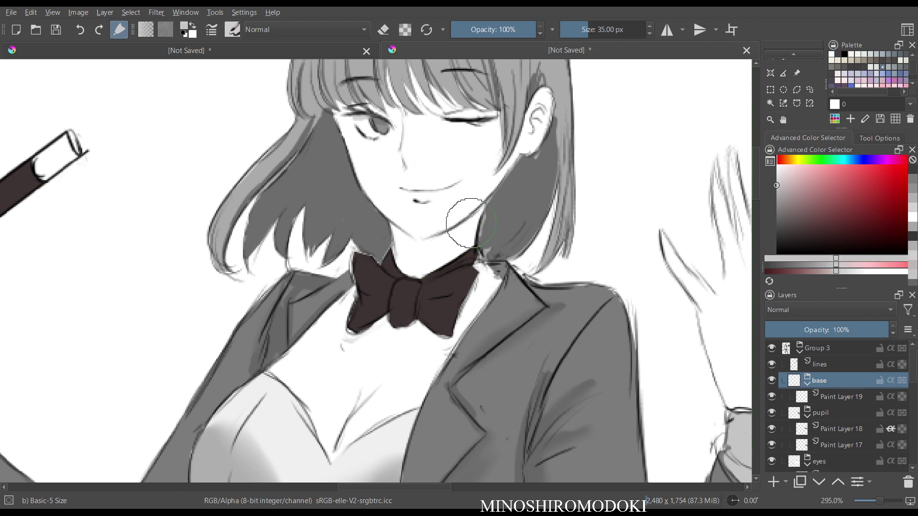
pyautogui.press('pagedown')
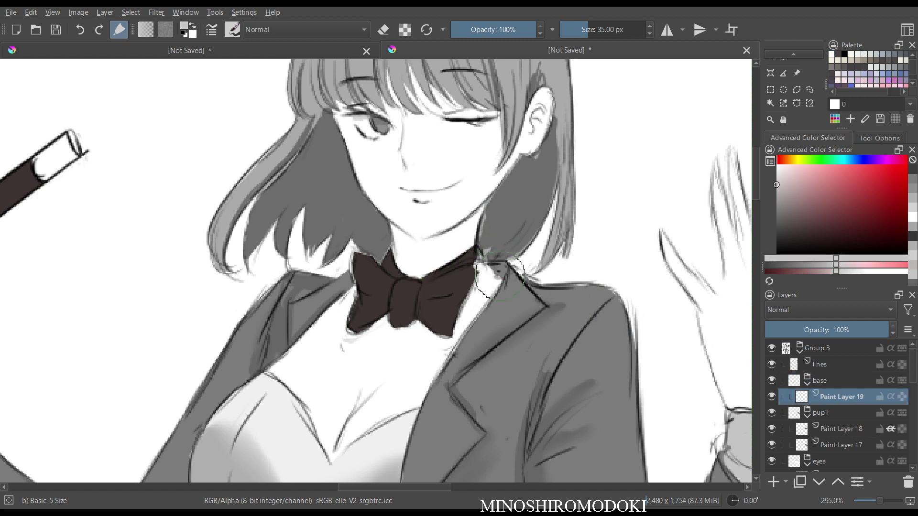
pyautogui.moveTo(433, 242)
pyautogui.mouseDown()
pyautogui.moveTo(394, 228)
pyautogui.moveTo(417, 253)
pyautogui.moveTo(409, 243)
pyautogui.moveTo(455, 237)
pyautogui.moveTo(403, 253)
pyautogui.moveTo(461, 241)
pyautogui.mouseUp()
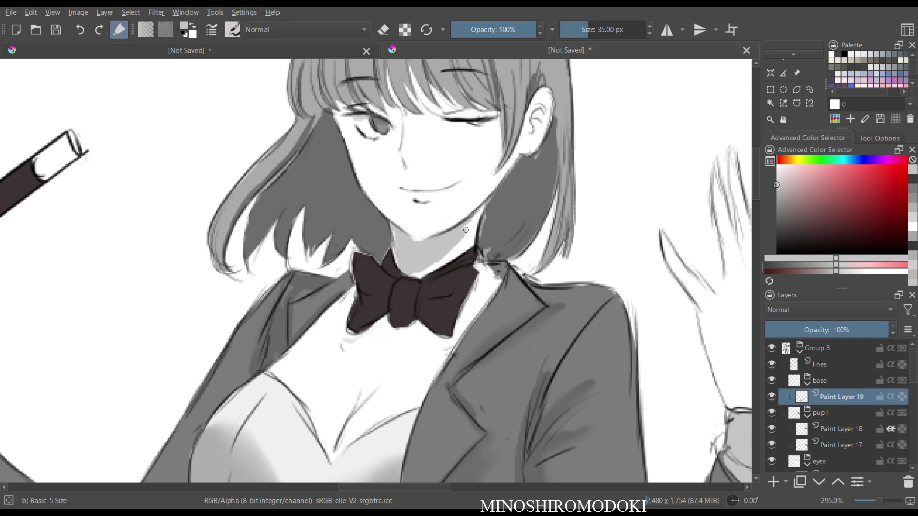
# - Add light grey shading at the cleavage and beneath the bow tie, and check it in mirrored view
pyautogui.scroll(-2, 461, 252)
pyautogui.scroll(1, 474, 309)
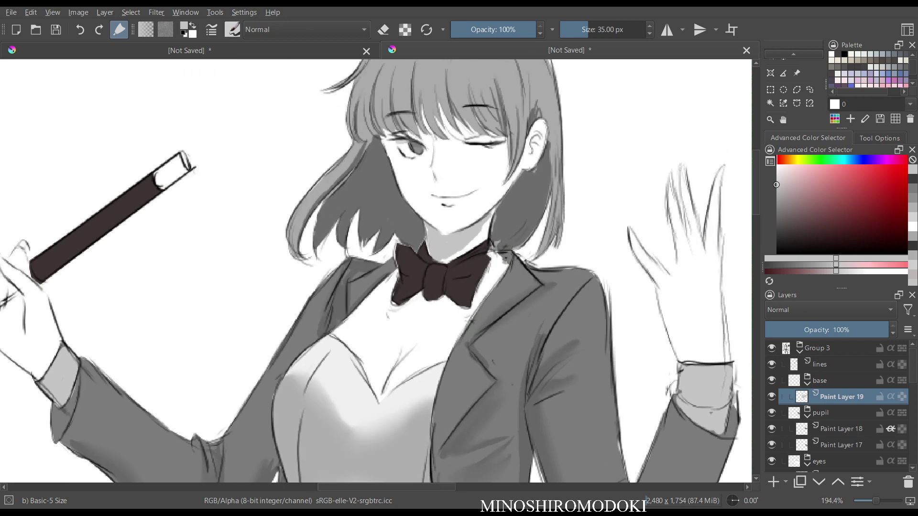
pyautogui.moveTo(397, 354); pyautogui.dragTo(396, 360)
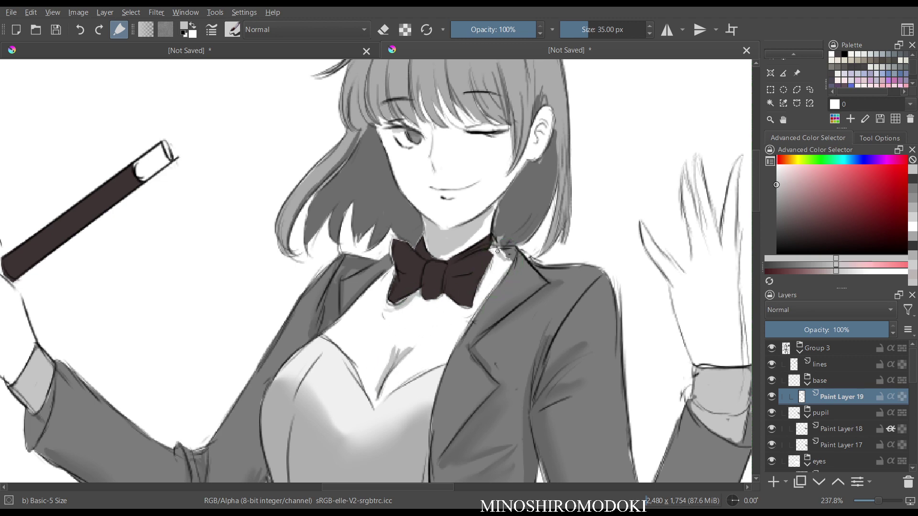
pyautogui.press('m')
pyautogui.press('m')
pyautogui.scroll(-4, 522, 251)
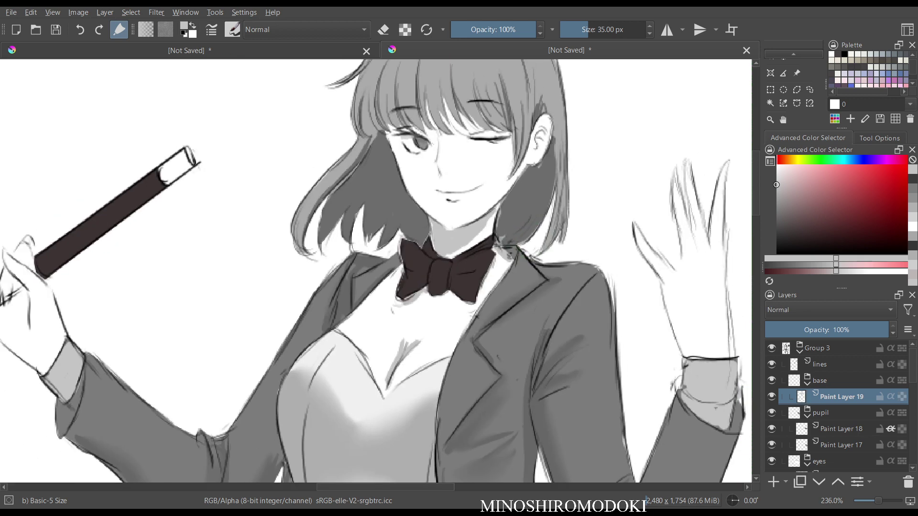
pyautogui.scroll(2, 523, 250)
pyautogui.scroll(2, 543, 246)
# - Soften the neck and chest shadows with the Blender Blur brush and check the result in mirrored view
pyautogui.rightClick(495, 270)
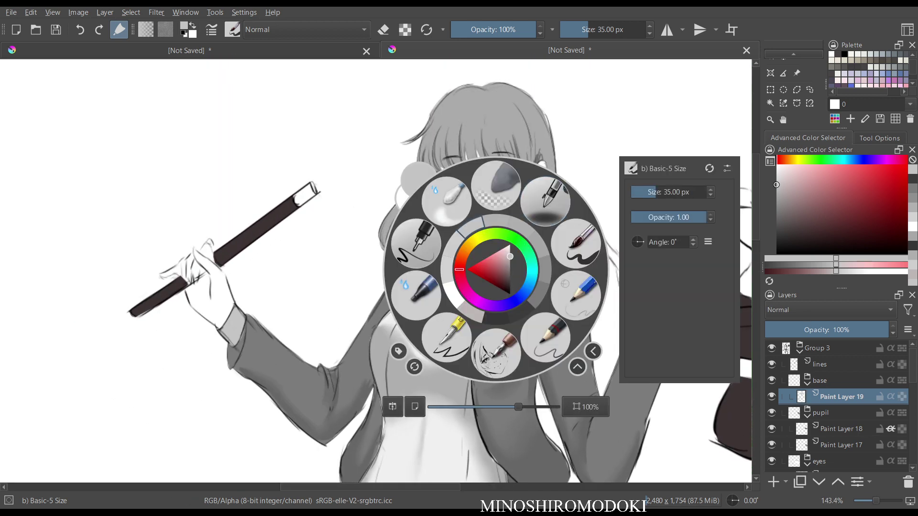
pyautogui.click(446, 202)
pyautogui.scroll(3, 475, 301)
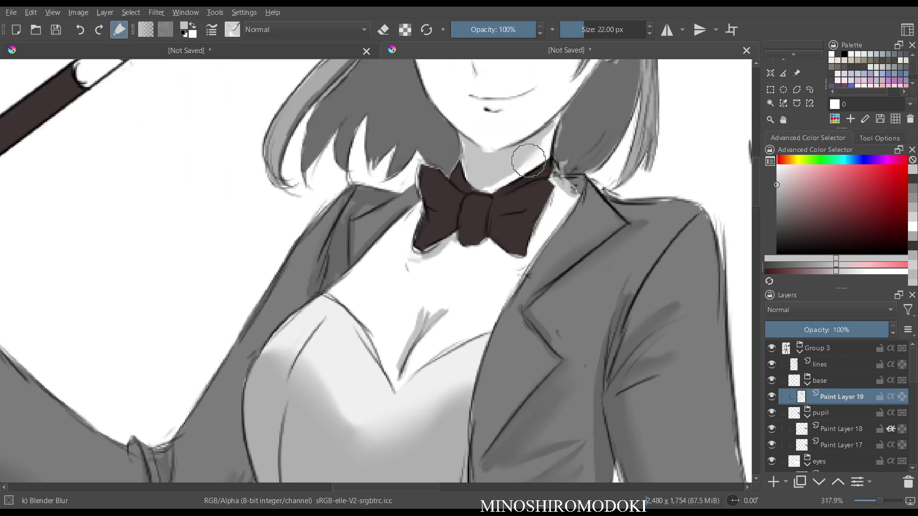
pyautogui.press('m')
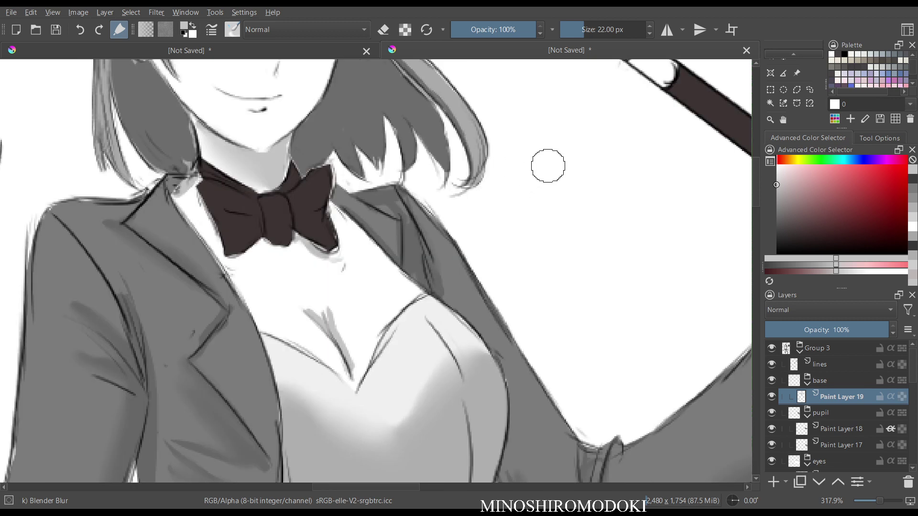
pyautogui.press('m')
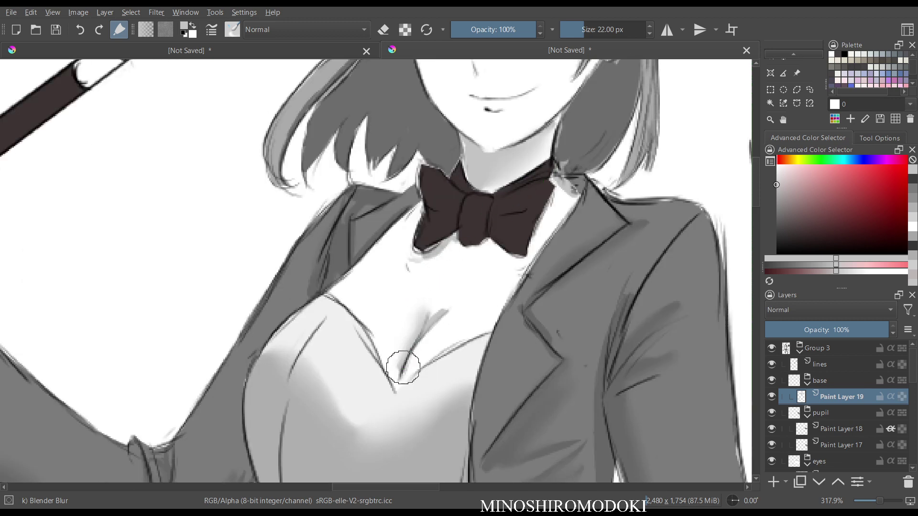
pyautogui.press('m')
pyautogui.press('m')
pyautogui.scroll(-2, 547, 260)
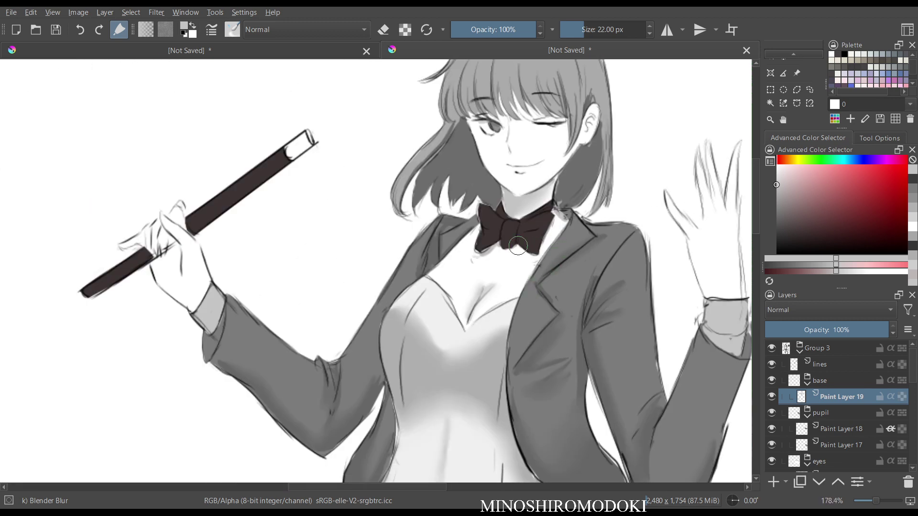
pyautogui.press('m')
pyautogui.press('m')
# - Shade the palm of the wand-holding hand in light grey using the Basic-5 Size brush
pyautogui.scroll(1, 486, 279)
pyautogui.moveTo(486, 280); pyautogui.dragTo(631, 282)
pyautogui.scroll(3, 301, 232)
pyautogui.rightClick(301, 231)
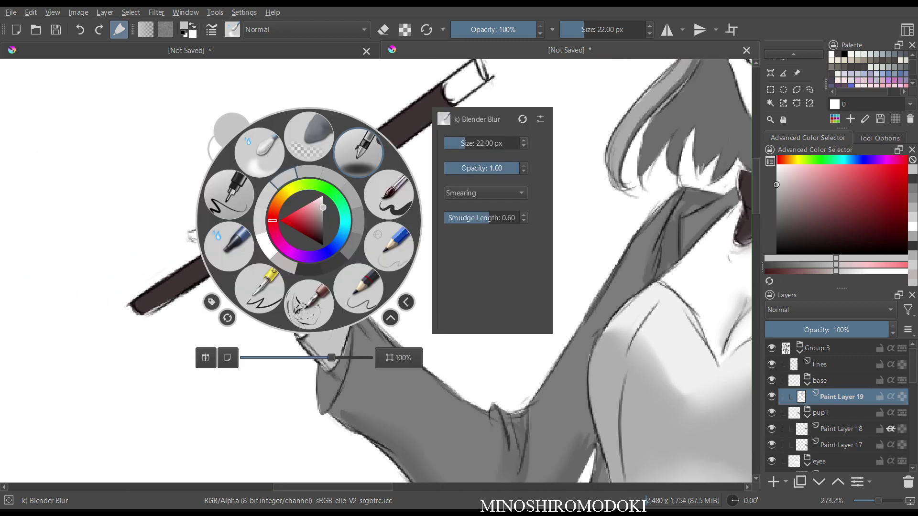
pyautogui.click(327, 215)
pyautogui.press('[')
pyautogui.press('[')
pyautogui.press('[')
pyautogui.press('[')
pyautogui.press('[')
pyautogui.press('[')
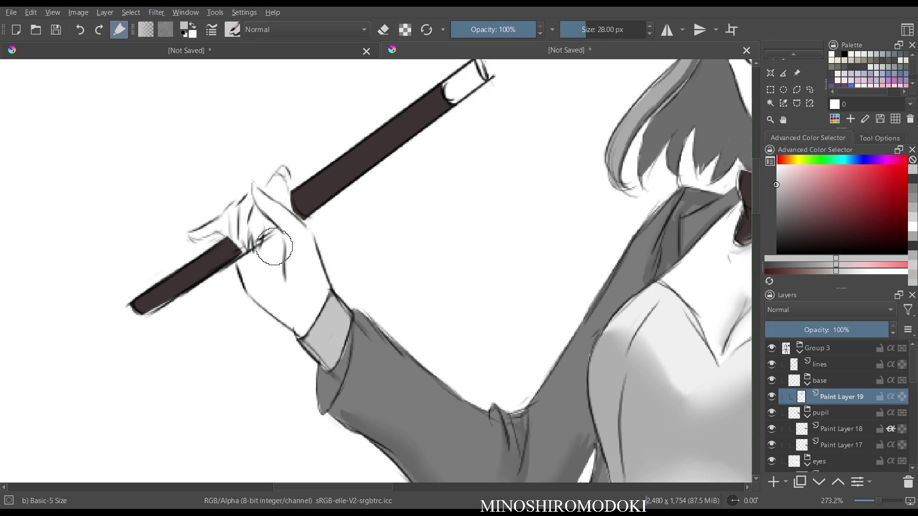
pyautogui.moveTo(275, 240)
pyautogui.mouseDown()
pyautogui.moveTo(284, 262)
pyautogui.moveTo(269, 241)
pyautogui.moveTo(265, 248)
pyautogui.moveTo(266, 229)
pyautogui.moveTo(275, 227)
pyautogui.moveTo(264, 270)
pyautogui.mouseUp()
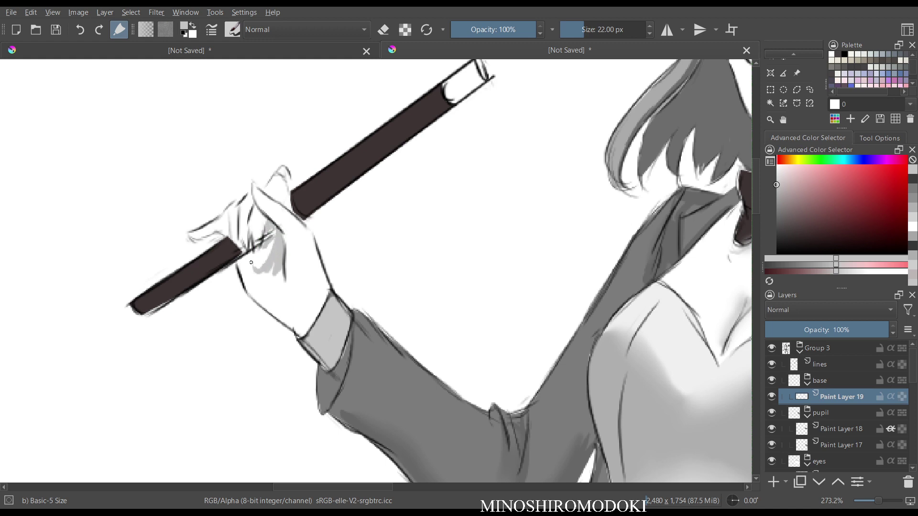
pyautogui.scroll(-2, 433, 186)
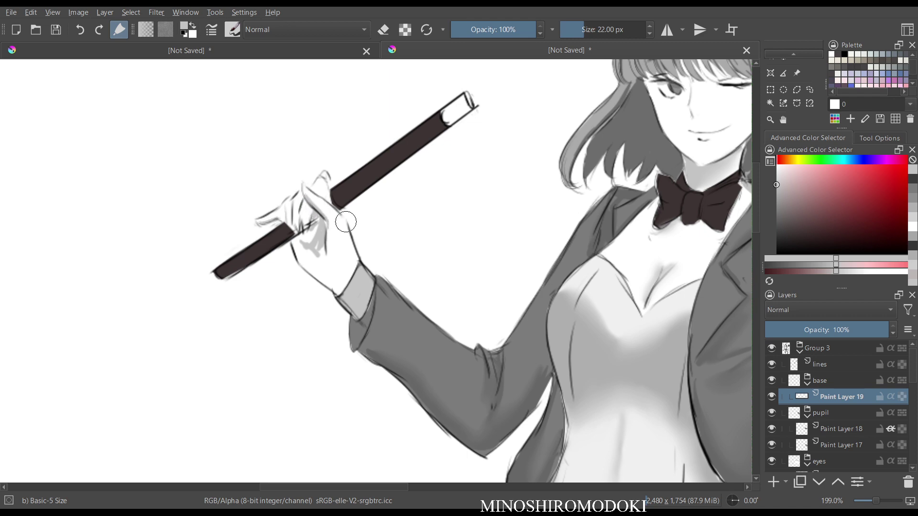
# - Shade the raised hand's thumb-side edge and fingers in light grey with the Basic-5 Size brush at 22 px
pyautogui.press('m')
pyautogui.press('m')
pyautogui.scroll(-2, 474, 209)
pyautogui.moveTo(521, 210); pyautogui.dragTo(185, 238)
pyautogui.scroll(3, 514, 240)
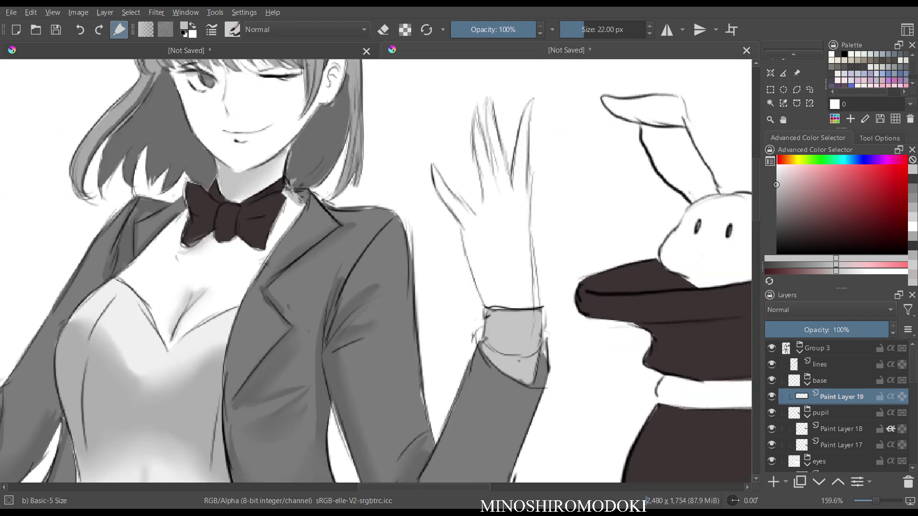
pyautogui.moveTo(479, 203); pyautogui.dragTo(373, 203)
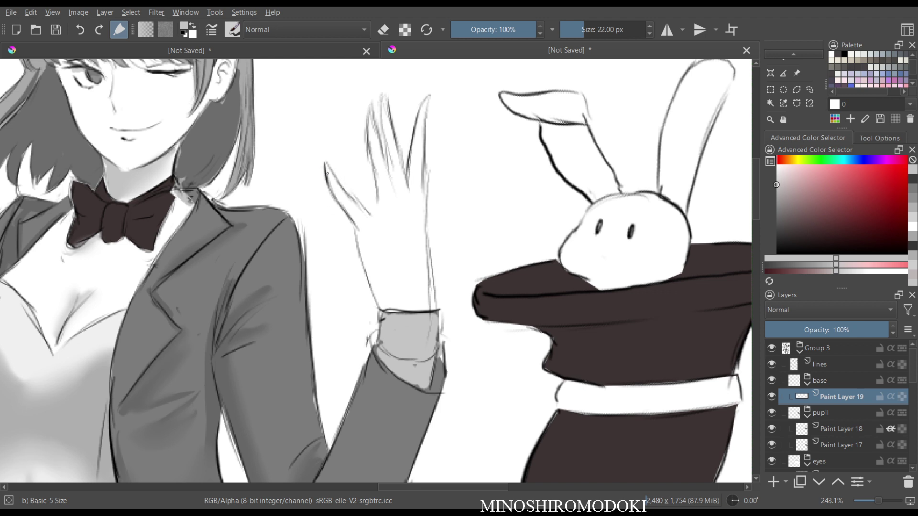
pyautogui.moveTo(327, 174)
pyautogui.mouseDown()
pyautogui.moveTo(358, 228)
pyautogui.moveTo(374, 289)
pyautogui.mouseUp()
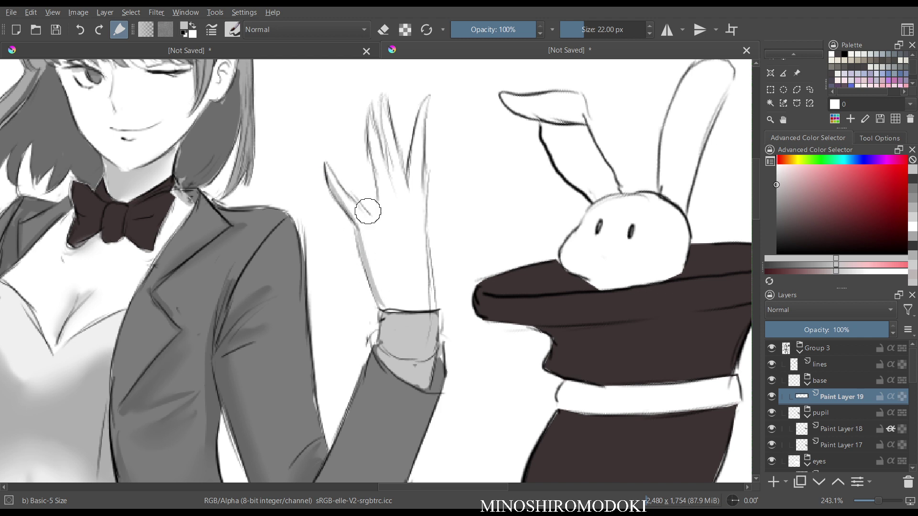
pyautogui.moveTo(368, 116); pyautogui.dragTo(379, 201)
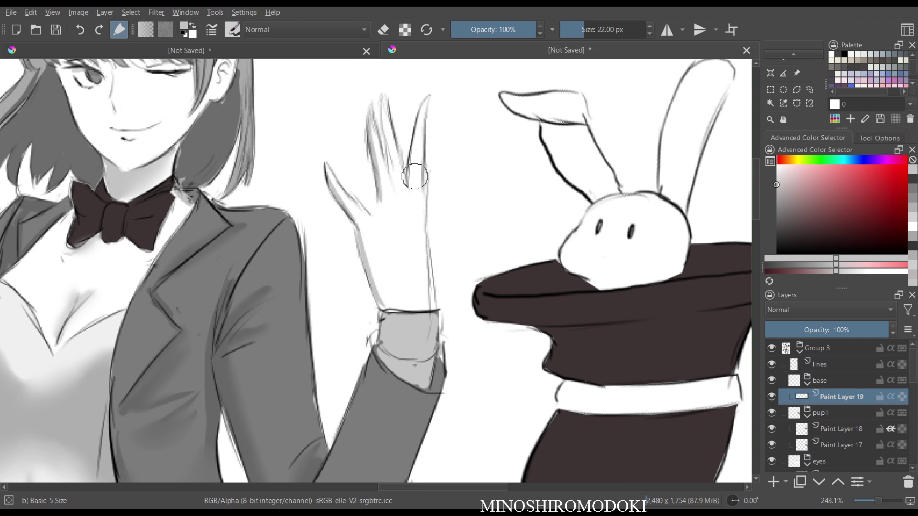
pyautogui.moveTo(414, 140)
pyautogui.mouseDown()
pyautogui.moveTo(410, 183)
pyautogui.moveTo(412, 173)
pyautogui.mouseUp()
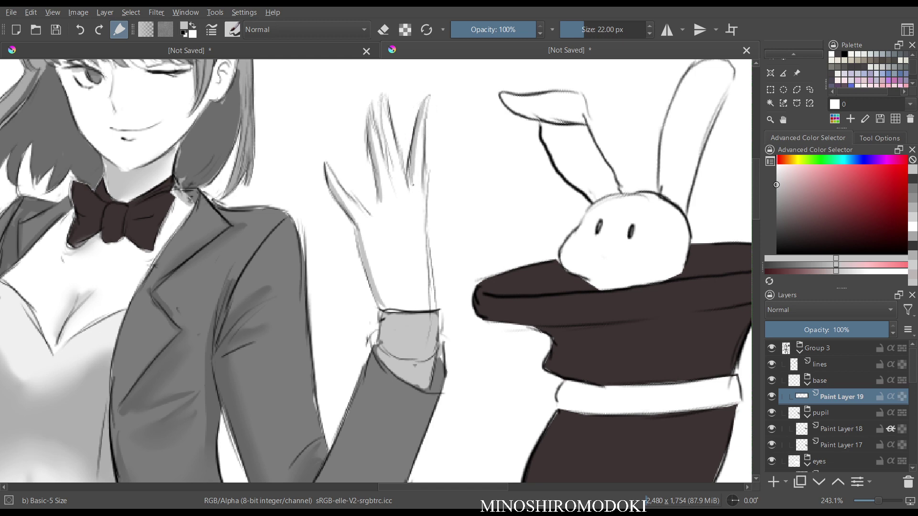
# - Blend the raised hand's thumb and finger shadows with the Blender Blur brush
pyautogui.scroll(-4, 413, 185)
pyautogui.rightClick(382, 195)
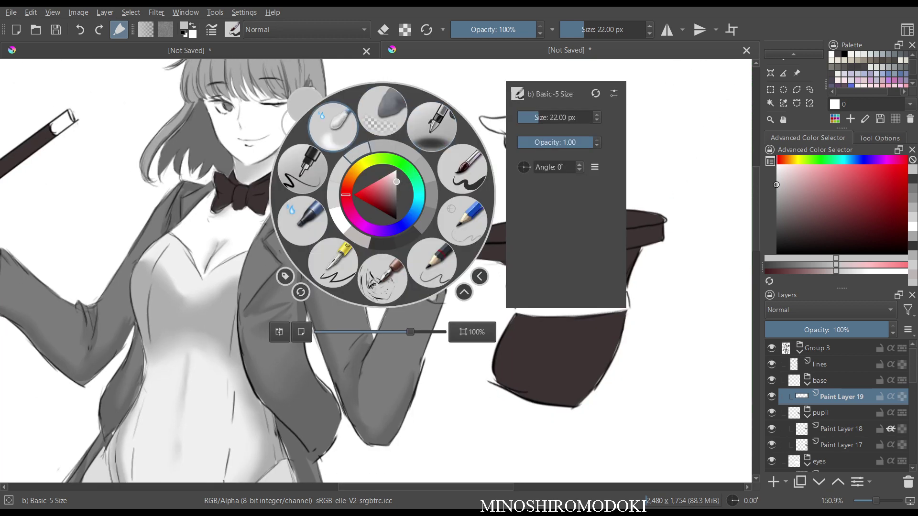
pyautogui.click(334, 125)
pyautogui.scroll(3, 206, 244)
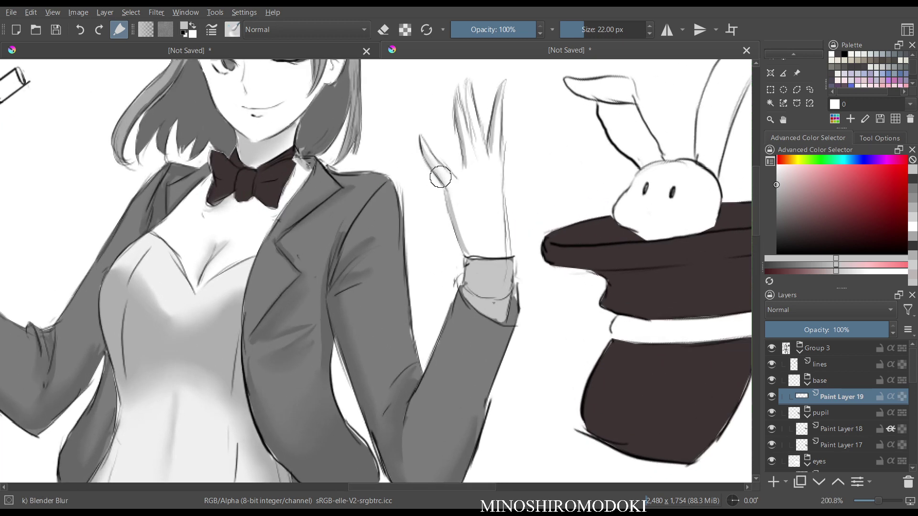
pyautogui.moveTo(440, 178)
pyautogui.mouseDown()
pyautogui.moveTo(458, 233)
pyautogui.moveTo(461, 141)
pyautogui.moveTo(493, 160)
pyautogui.moveTo(496, 119)
pyautogui.mouseUp()
# - Blend the palm shadow on the wand-holding hand and review the shading at full-figure scale
pyautogui.moveTo(470, 158)
pyautogui.mouseDown()
pyautogui.moveTo(555, 176)
pyautogui.moveTo(320, 153)
pyautogui.mouseUp()
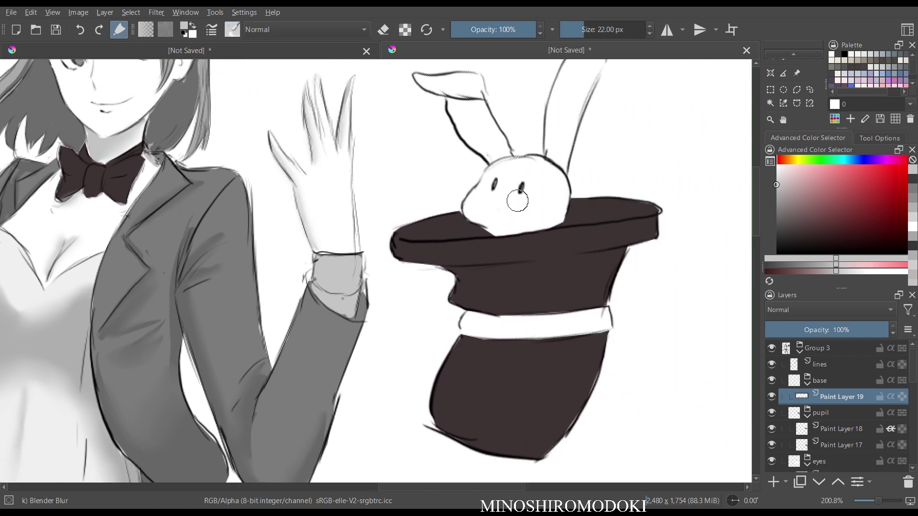
pyautogui.moveTo(493, 149); pyautogui.dragTo(457, 181)
pyautogui.moveTo(354, 194); pyautogui.dragTo(575, 242)
pyautogui.moveTo(271, 246); pyautogui.dragTo(266, 160)
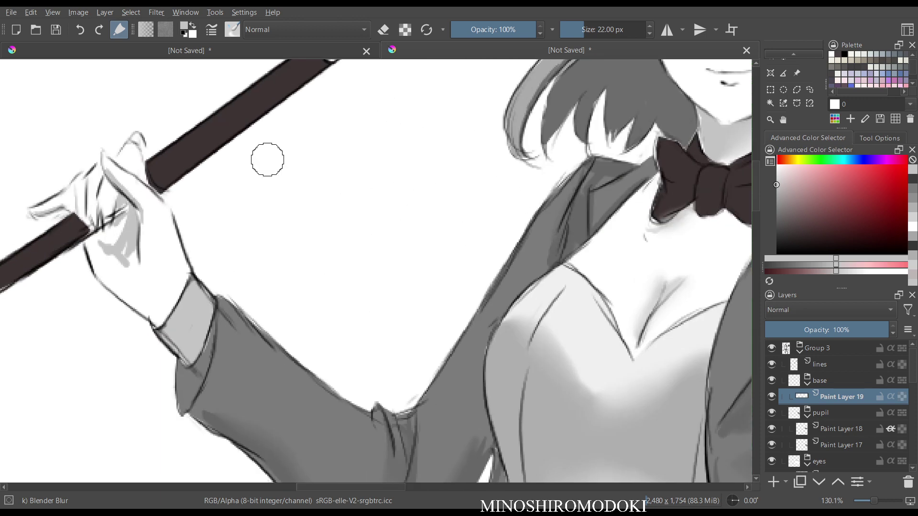
pyautogui.moveTo(208, 209); pyautogui.dragTo(365, 195)
pyautogui.moveTo(271, 216)
pyautogui.mouseDown()
pyautogui.moveTo(276, 245)
pyautogui.moveTo(283, 214)
pyautogui.moveTo(266, 177)
pyautogui.moveTo(286, 191)
pyautogui.moveTo(250, 199)
pyautogui.mouseUp()
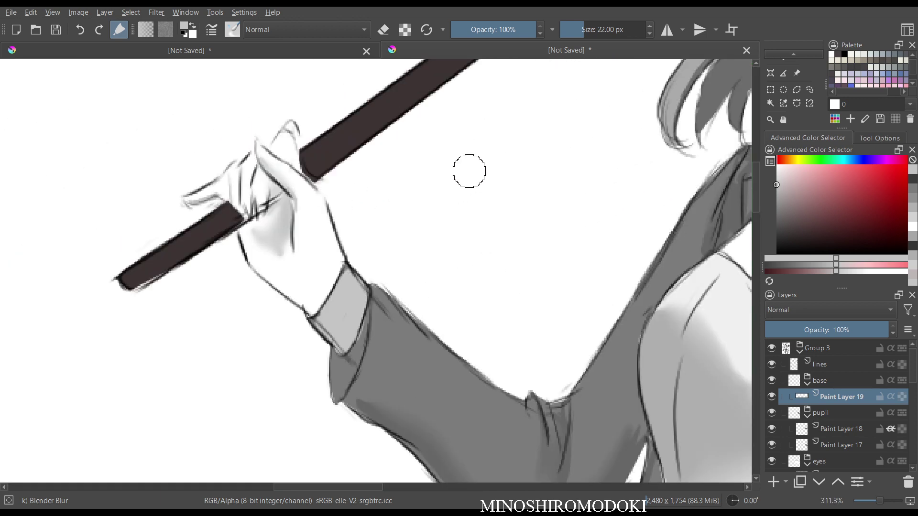
pyautogui.moveTo(476, 156); pyautogui.dragTo(473, 210)
pyautogui.scroll(-8, 417, 220)
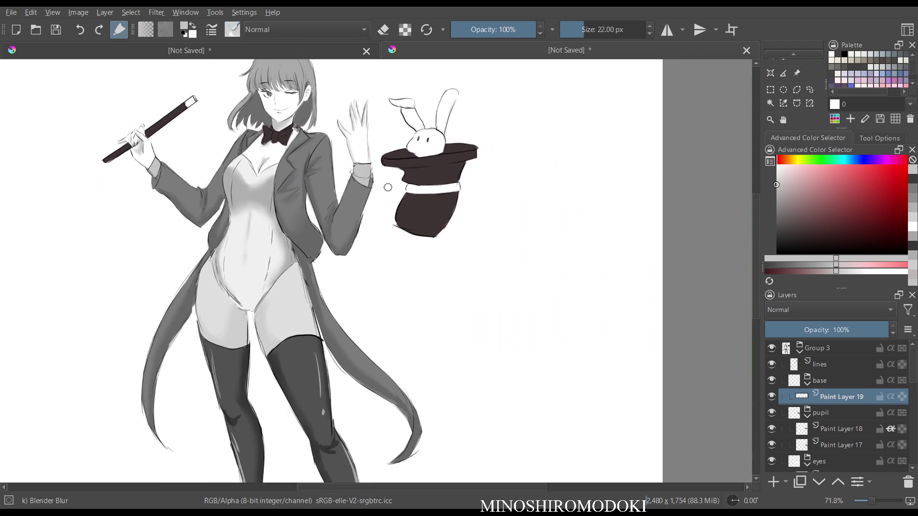
pyautogui.moveTo(417, 221); pyautogui.dragTo(435, 225)
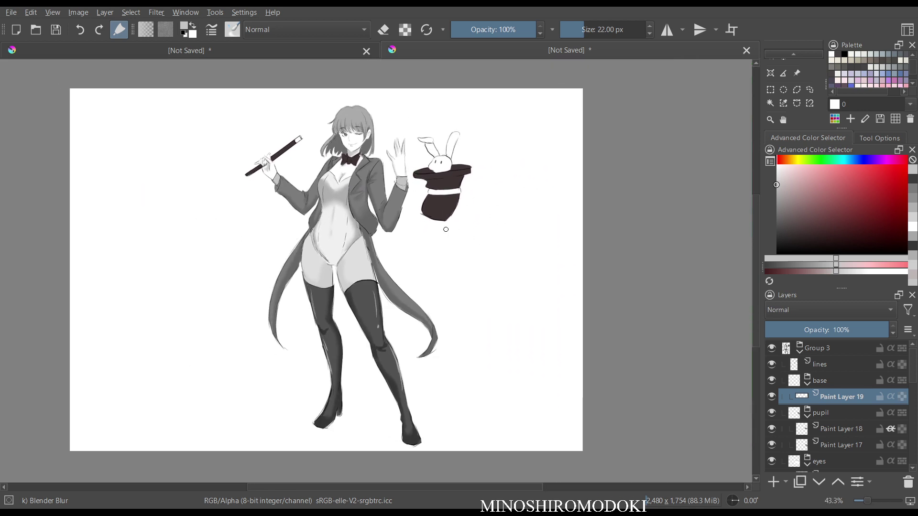
# - Set the Basic-5 Size brush to a very light grey and try a highlight near the bodice's upper edge
pyautogui.click(777, 173)
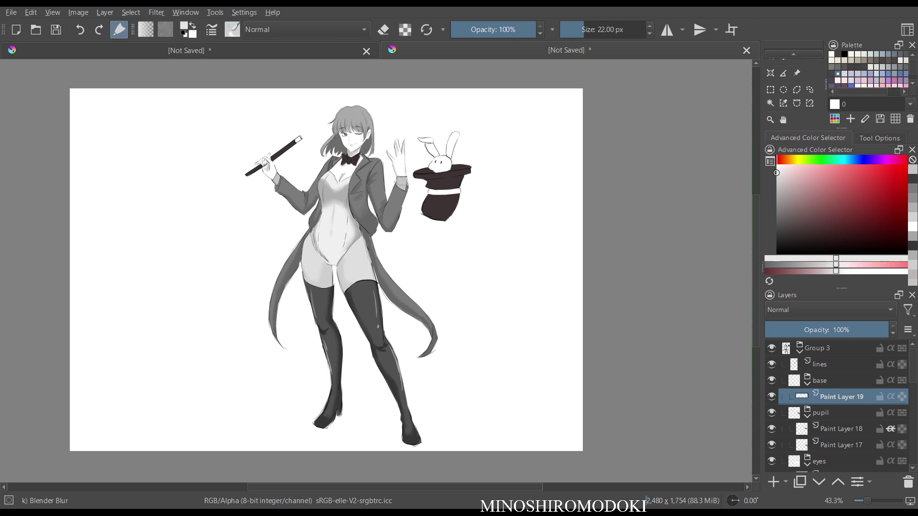
pyautogui.rightClick(545, 197)
pyautogui.click(576, 178)
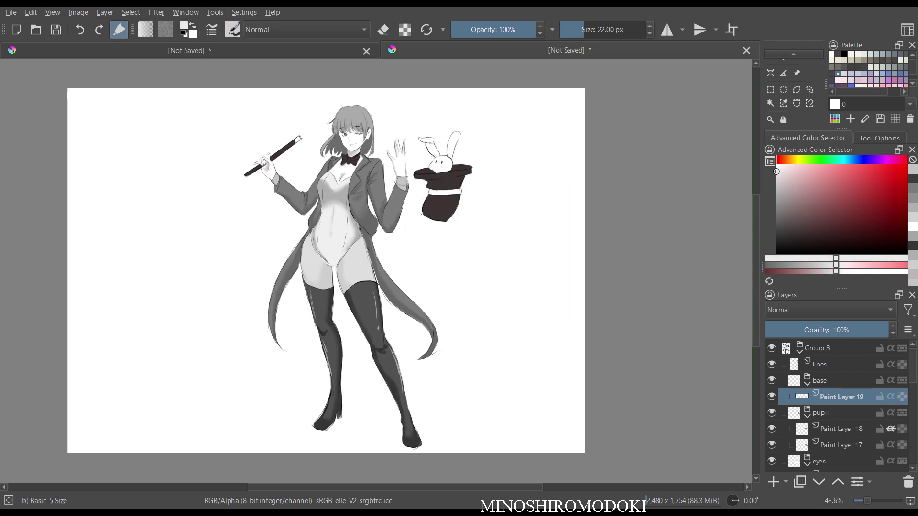
pyautogui.scroll(4, 346, 199)
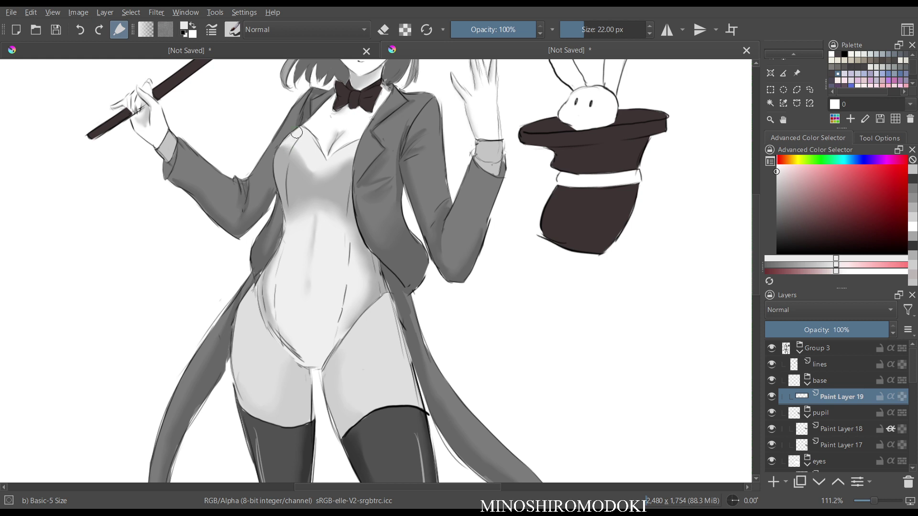
pyautogui.moveTo(297, 132); pyautogui.dragTo(299, 131)
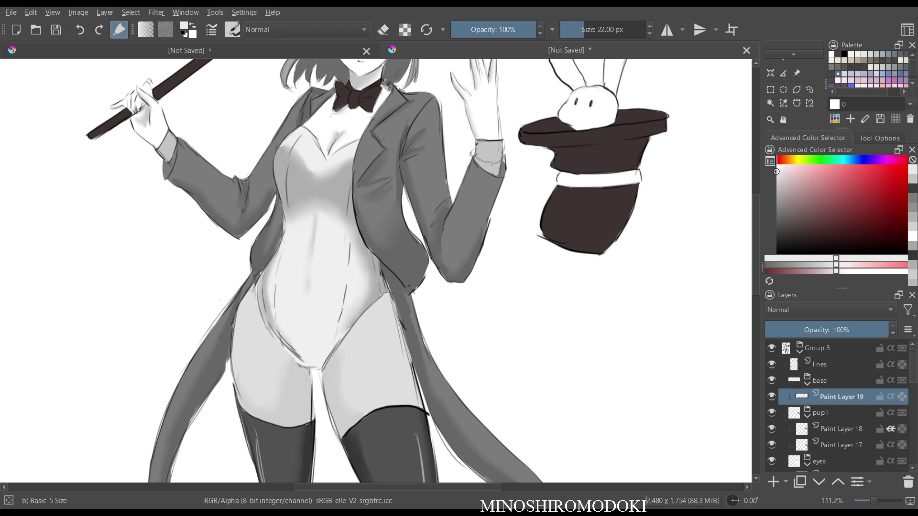
# - Toggle the visibility of the clothing1 and clothing3 groups to examine which garments they contain
pyautogui.scroll(-5, 841, 406)
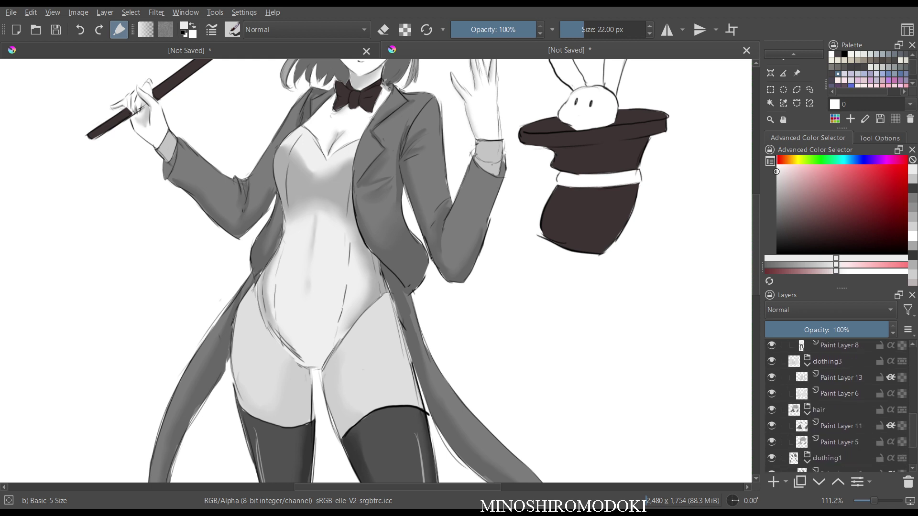
pyautogui.click(807, 461)
pyautogui.click(772, 459)
pyautogui.click(771, 459)
pyautogui.click(771, 458)
pyautogui.click(772, 458)
pyautogui.click(772, 362)
pyautogui.click(772, 362)
pyautogui.click(771, 362)
pyautogui.click(772, 362)
pyautogui.scroll(3, 842, 406)
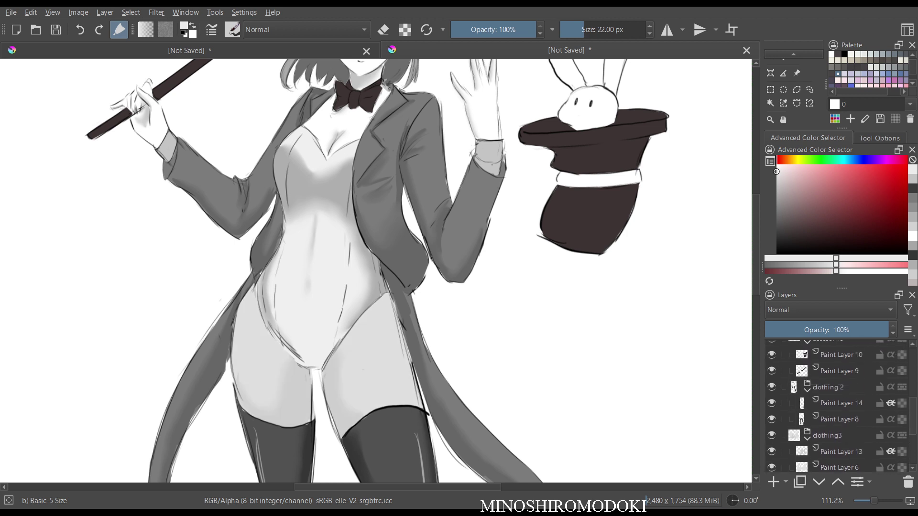
# - Check the contents of the clothing 2 group by toggling its visibility, and select its Paint Layer 14 for painting
pyautogui.click(772, 387)
pyautogui.click(771, 387)
pyautogui.click(771, 387)
pyautogui.click(772, 387)
pyautogui.click(842, 403)
pyautogui.scroll(3, 322, 140)
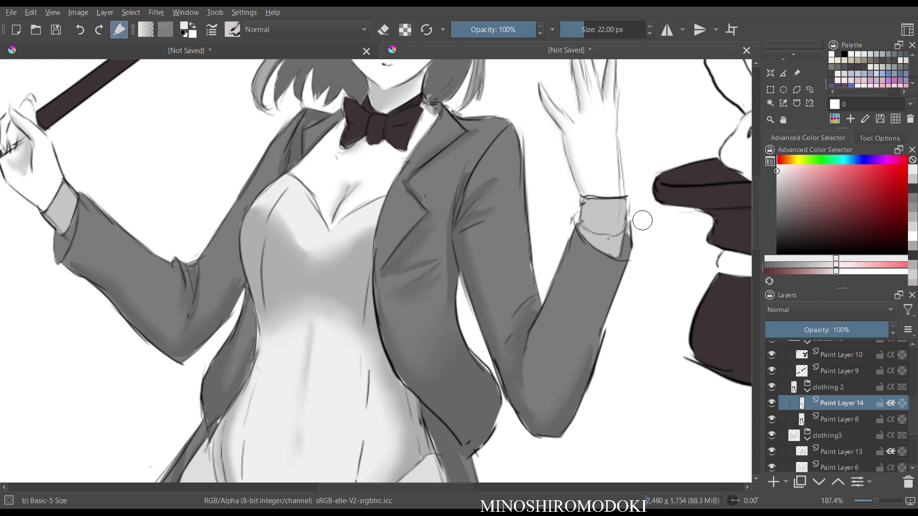
# - Pick white and paint a narrow highlight along the side of the bodice's bust with the Basic-5 Size brush
pyautogui.click(776, 186)
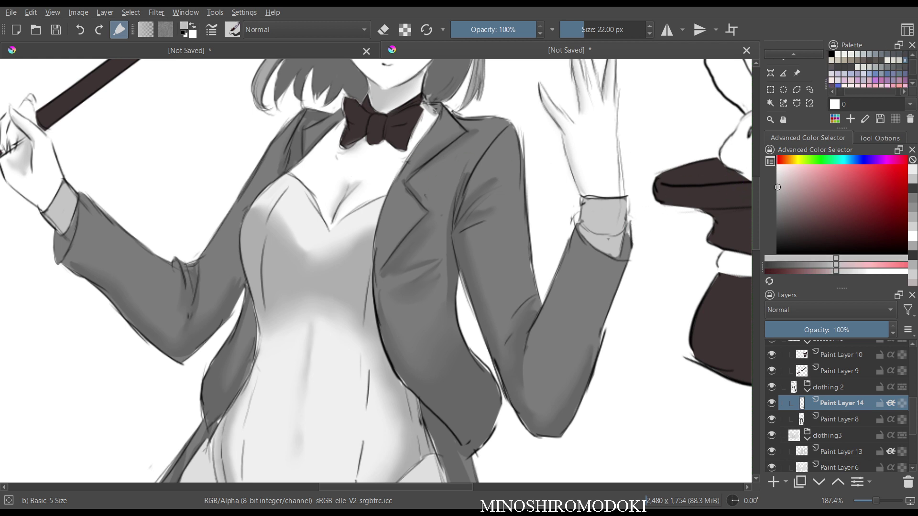
pyautogui.click(776, 168)
pyautogui.click(776, 165)
pyautogui.moveTo(282, 186)
pyautogui.mouseDown()
pyautogui.moveTo(257, 220)
pyautogui.moveTo(262, 211)
pyautogui.moveTo(260, 260)
pyautogui.moveTo(252, 247)
pyautogui.moveTo(246, 253)
pyautogui.moveTo(255, 305)
pyautogui.mouseUp()
pyautogui.press('m')
pyautogui.press('m')
pyautogui.scroll(-2, 391, 251)
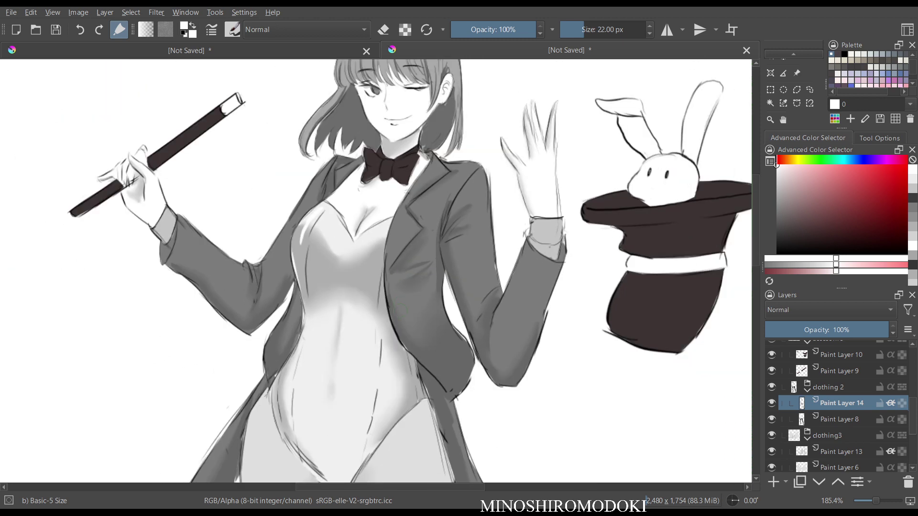
pyautogui.moveTo(286, 350); pyautogui.dragTo(285, 288)
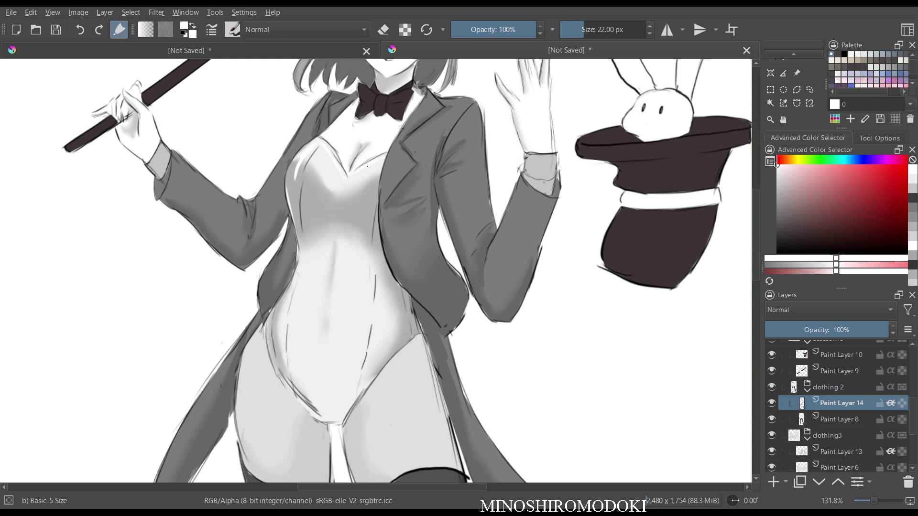
# - Add more white highlights to the bodice's bust and along the waist and hip edges
pyautogui.press('m')
pyautogui.press('m')
pyautogui.moveTo(302, 181); pyautogui.dragTo(301, 221)
pyautogui.moveTo(375, 222); pyautogui.dragTo(373, 254)
pyautogui.moveTo(397, 291); pyautogui.dragTo(401, 324)
# - Examine the bodice highlights at full-figure scale and in the mirrored view
pyautogui.press('m')
pyautogui.press('m')
pyautogui.moveTo(462, 185); pyautogui.dragTo(462, 233)
pyautogui.moveTo(530, 194)
pyautogui.mouseDown()
pyautogui.moveTo(454, 227)
pyautogui.moveTo(455, 242)
pyautogui.mouseUp()
pyautogui.moveTo(455, 242); pyautogui.dragTo(433, 204)
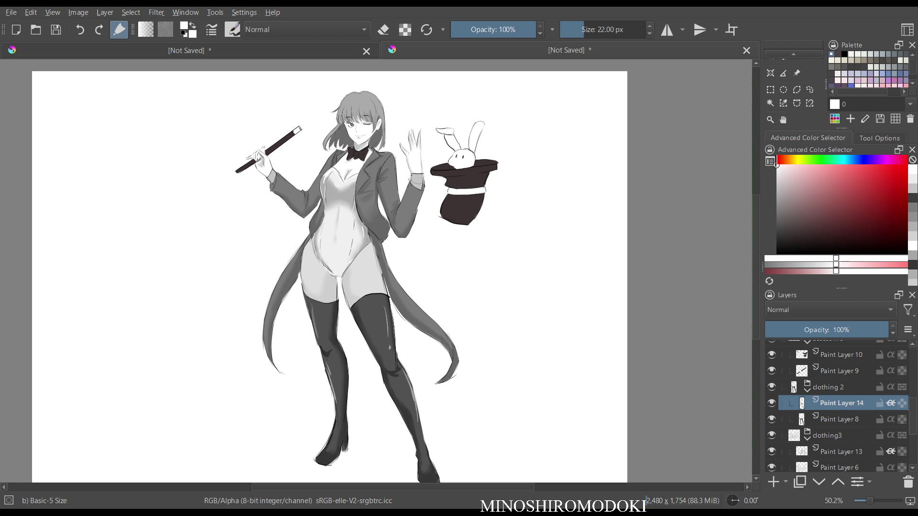
pyautogui.press('m')
pyautogui.press('m')
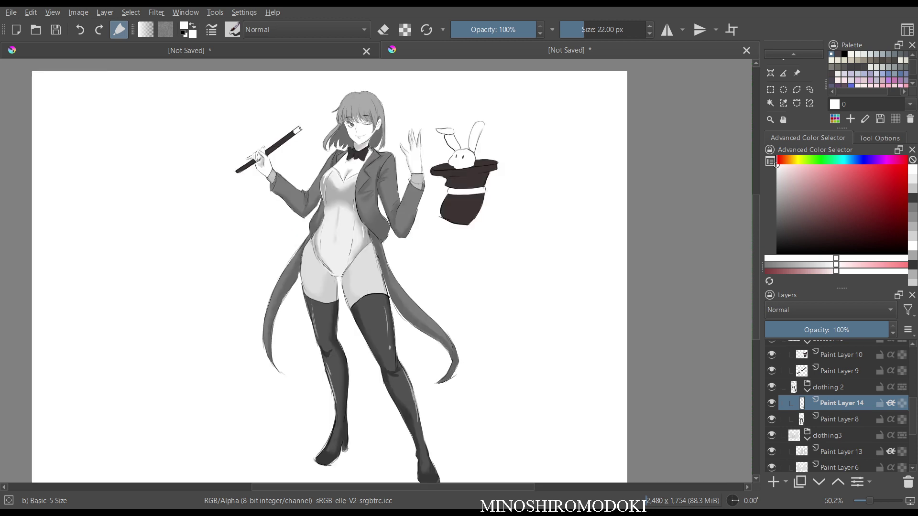
pyautogui.scroll(-2, 409, 192)
pyautogui.scroll(3, 407, 219)
pyautogui.moveTo(363, 117); pyautogui.dragTo(408, 184)
pyautogui.moveTo(440, 261); pyautogui.dragTo(400, 247)
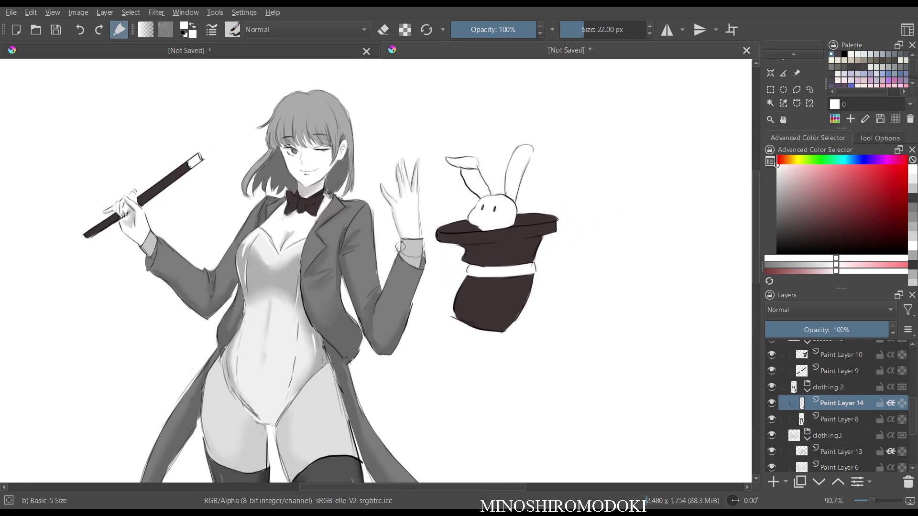
# - Shade the insides of the rabbit's ears with light grey sampled from the neck shadow on the base group's Paint Layer 19
pyautogui.scroll(5, 842, 406)
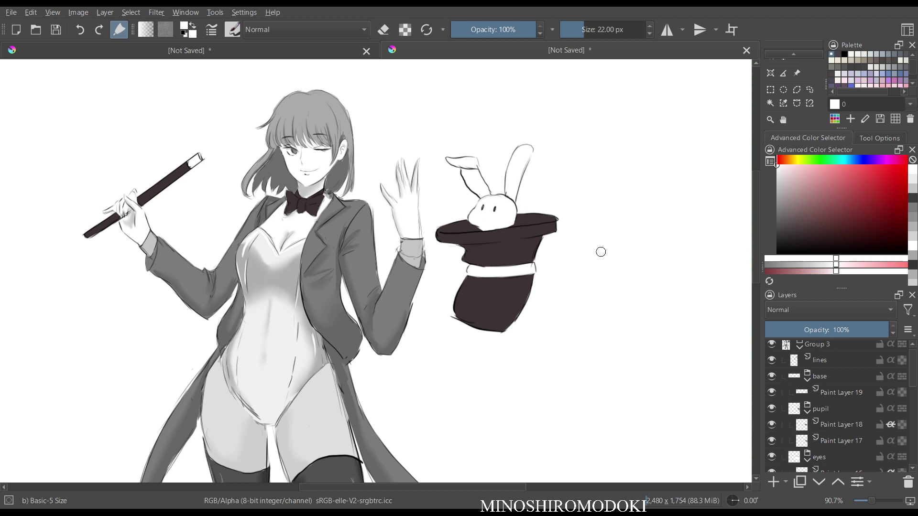
pyautogui.click(842, 393)
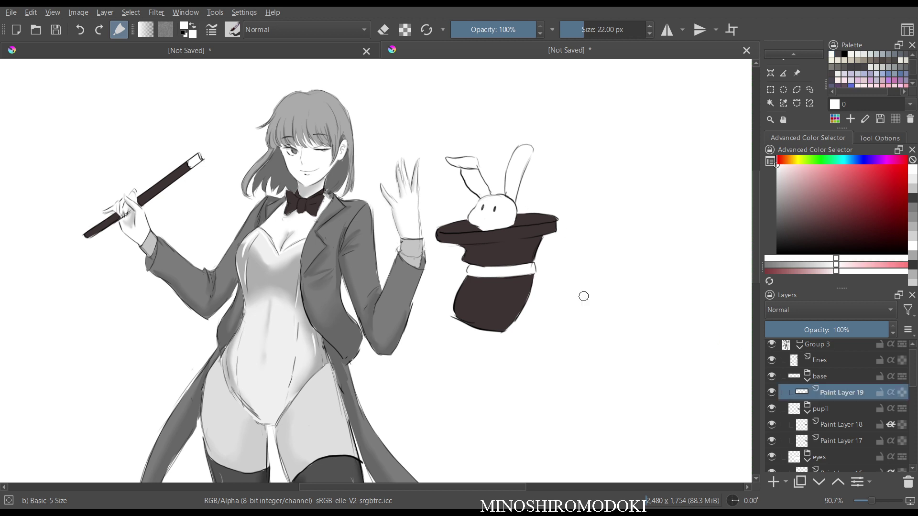
pyautogui.scroll(3, 386, 178)
pyautogui.keyDown('ctrl'); pyautogui.click(238, 199); pyautogui.keyUp('ctrl')
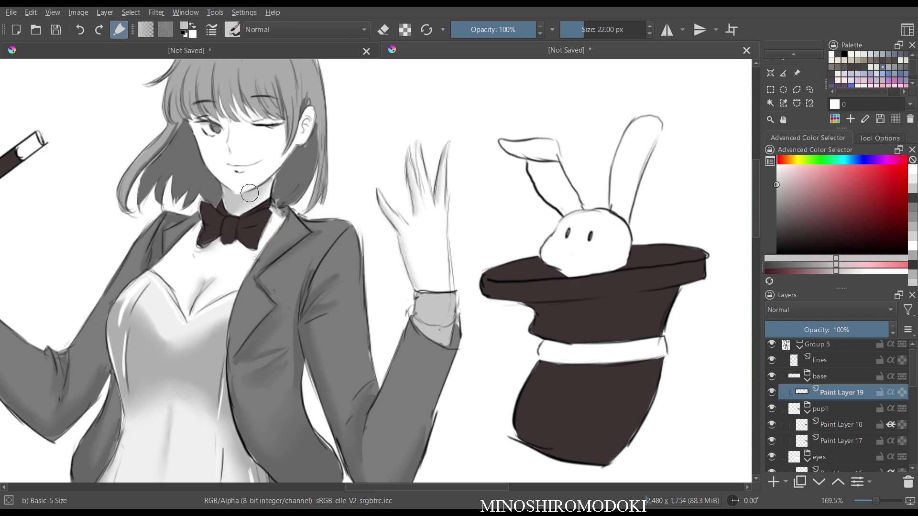
pyautogui.moveTo(532, 168)
pyautogui.mouseDown()
pyautogui.moveTo(549, 202)
pyautogui.moveTo(531, 163)
pyautogui.moveTo(556, 205)
pyautogui.moveTo(532, 160)
pyautogui.moveTo(564, 206)
pyautogui.mouseUp()
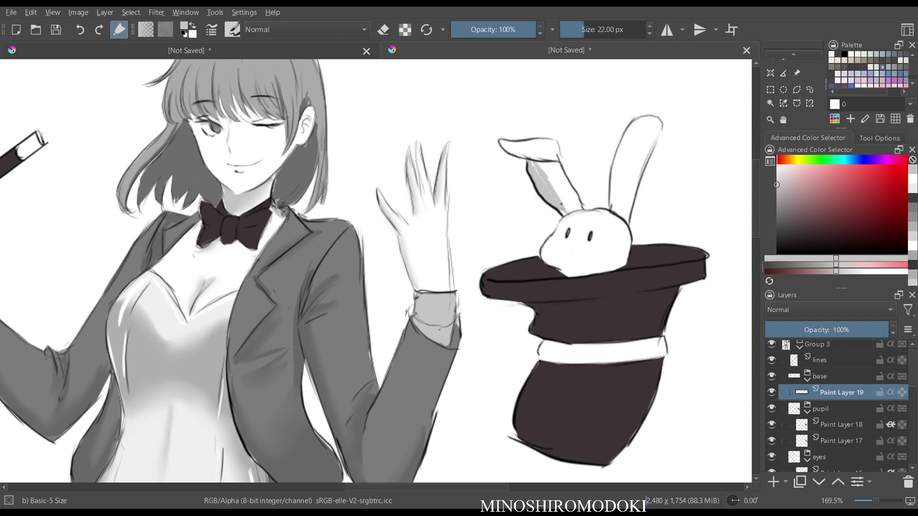
pyautogui.moveTo(621, 197)
pyautogui.mouseDown()
pyautogui.moveTo(620, 176)
pyautogui.moveTo(618, 207)
pyautogui.moveTo(634, 143)
pyautogui.moveTo(625, 161)
pyautogui.moveTo(643, 142)
pyautogui.moveTo(622, 202)
pyautogui.mouseUp()
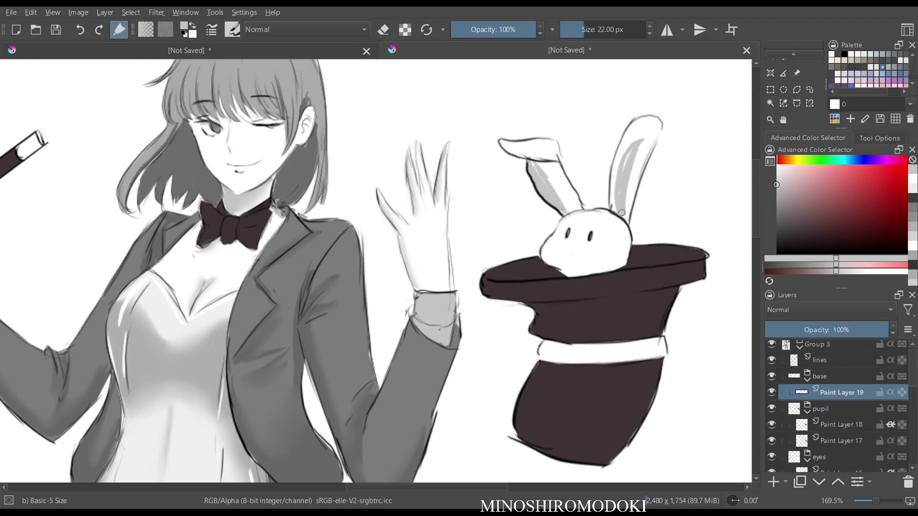
pyautogui.moveTo(562, 261)
pyautogui.mouseDown()
pyautogui.moveTo(586, 262)
pyautogui.moveTo(573, 272)
pyautogui.moveTo(580, 269)
pyautogui.mouseUp()
pyautogui.hotkey('ctrl', 'z')
# - Draw a curved mouth on the rabbit in black on the lines layer with the Ink gpen 25 brush at 10 px
pyautogui.scroll(1, 843, 406)
pyautogui.click(819, 364)
pyautogui.click(777, 253)
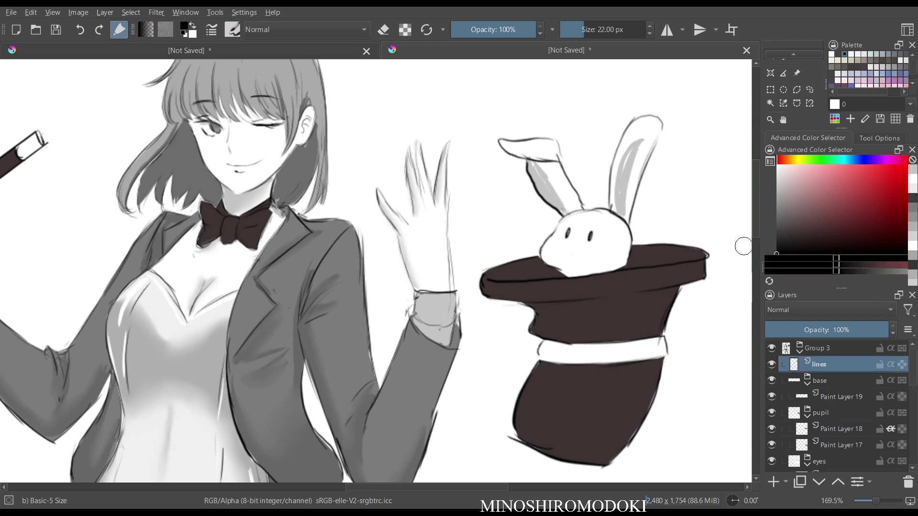
pyautogui.rightClick(497, 236)
pyautogui.click(419, 211)
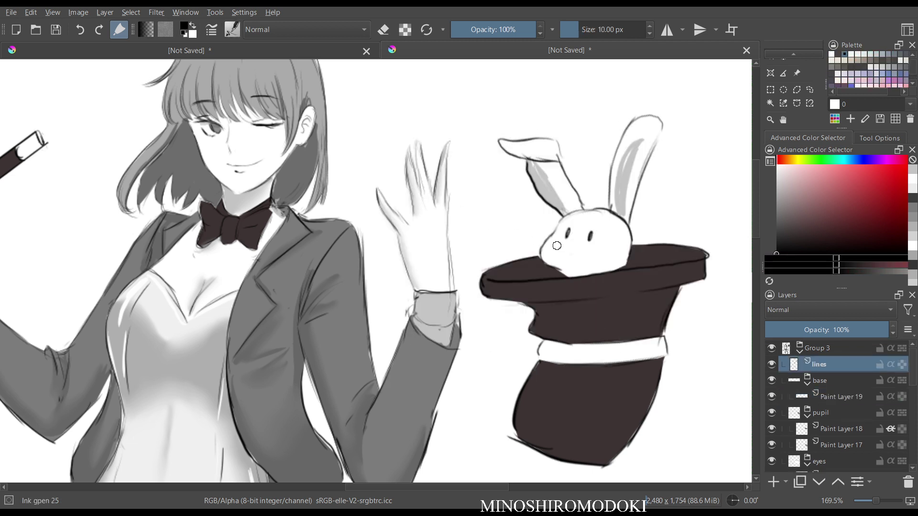
pyautogui.moveTo(567, 255)
pyautogui.mouseDown()
pyautogui.moveTo(588, 254)
pyautogui.moveTo(490, 288)
pyautogui.mouseUp()
pyautogui.press('m')
pyautogui.press('m')
pyautogui.scroll(2, 617, 251)
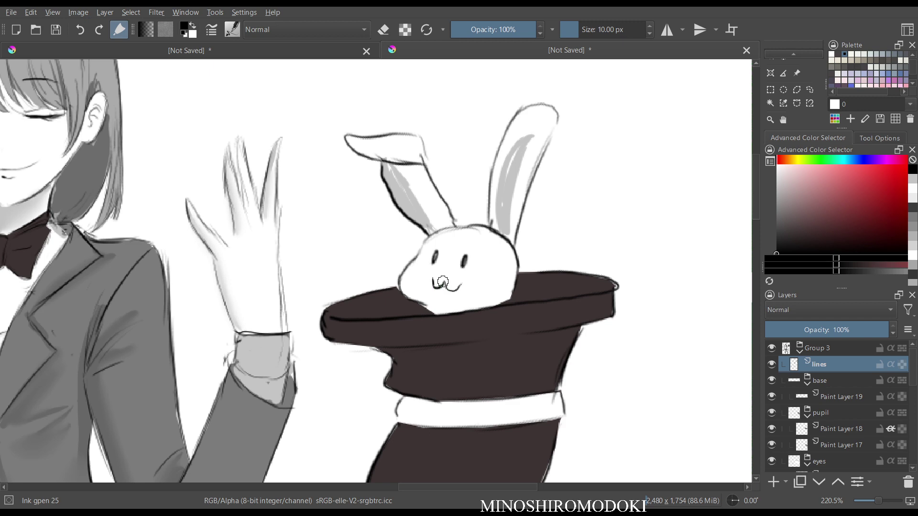
# - Erase the rabbit's curved mouth and redraw it as a small inverted V
pyautogui.press('e')
pyautogui.click(440, 287)
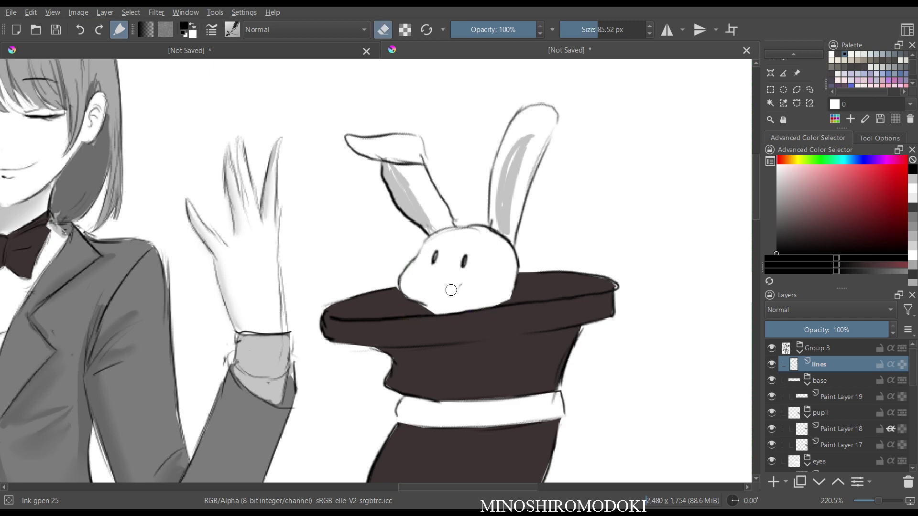
pyautogui.press('e')
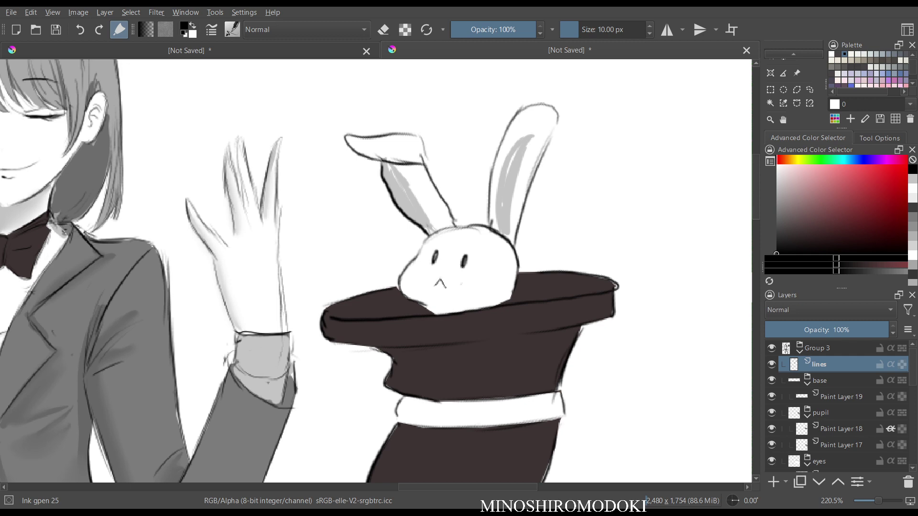
pyautogui.press('m')
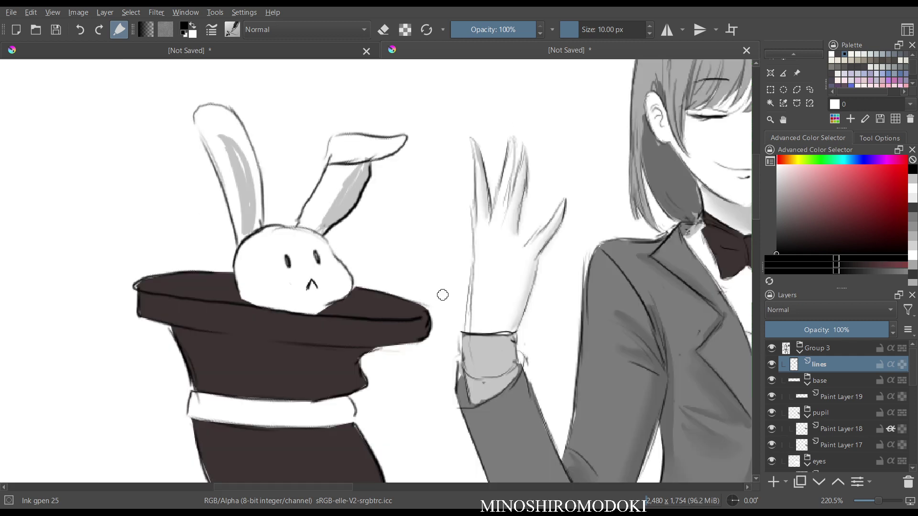
pyautogui.press('m')
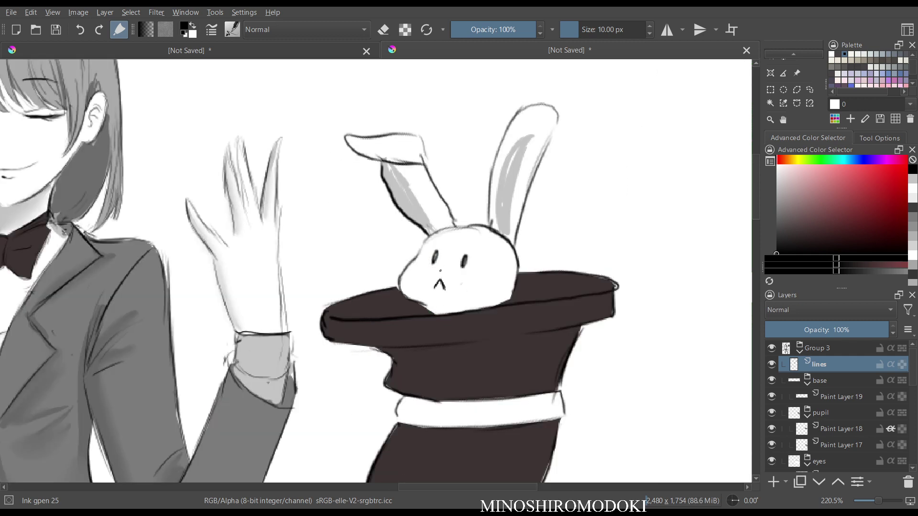
# - Outline a curled moustache above the rabbit's mouth and a small goatee beneath it
pyautogui.moveTo(440, 271)
pyautogui.mouseDown()
pyautogui.moveTo(425, 267)
pyautogui.moveTo(424, 279)
pyautogui.moveTo(439, 276)
pyautogui.mouseUp()
pyautogui.moveTo(448, 271)
pyautogui.mouseDown()
pyautogui.moveTo(466, 273)
pyautogui.moveTo(454, 276)
pyautogui.mouseUp()
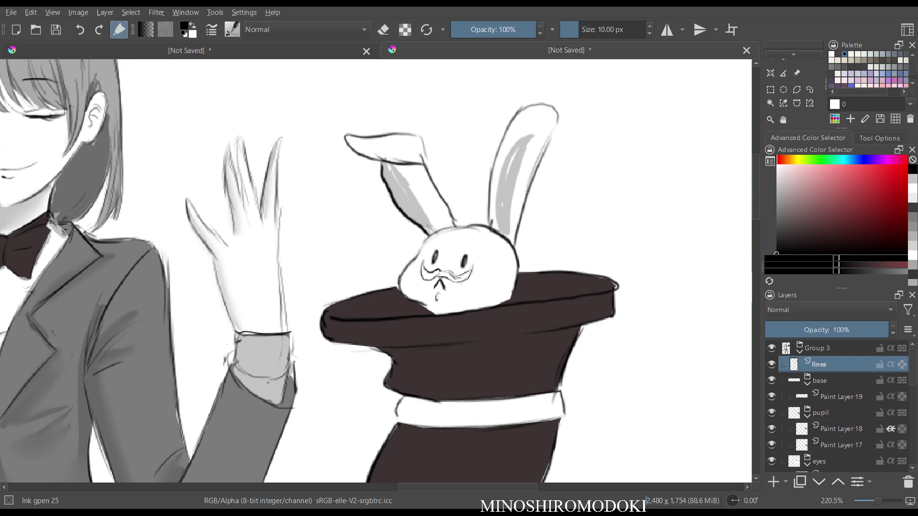
pyautogui.moveTo(437, 300)
pyautogui.mouseDown()
pyautogui.moveTo(441, 310)
pyautogui.moveTo(444, 296)
pyautogui.mouseUp()
pyautogui.scroll(2, 482, 219)
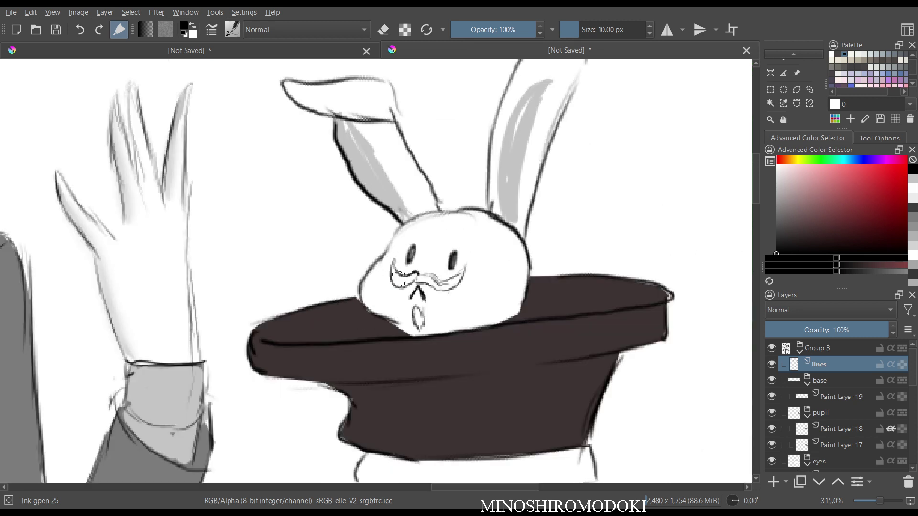
# - Switch to the Basic-5 Size brush and fill in the rabbit's moustache with black
pyautogui.rightClick(392, 273)
pyautogui.click(470, 246)
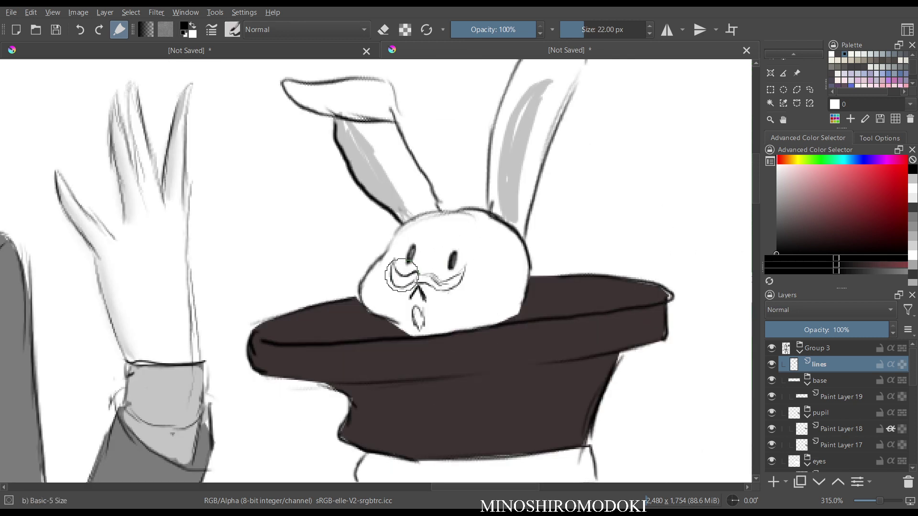
pyautogui.moveTo(403, 277)
pyautogui.mouseDown()
pyautogui.moveTo(393, 270)
pyautogui.moveTo(409, 278)
pyautogui.mouseUp()
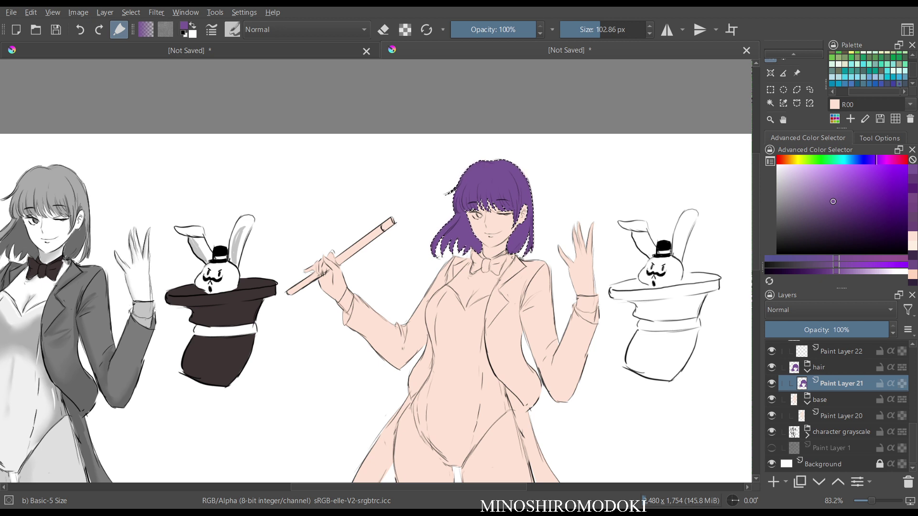
# - Try a darker purple fill for the selected hair area on Paint Layer 21
pyautogui.moveTo(833, 202); pyautogui.dragTo(838, 207)
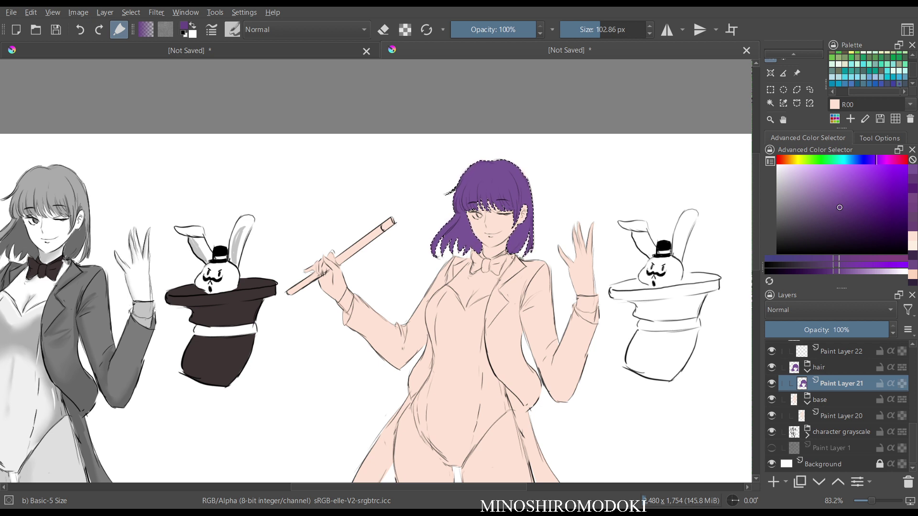
pyautogui.moveTo(840, 208); pyautogui.dragTo(838, 213)
pyautogui.hotkey('shift', 'BackSpace')
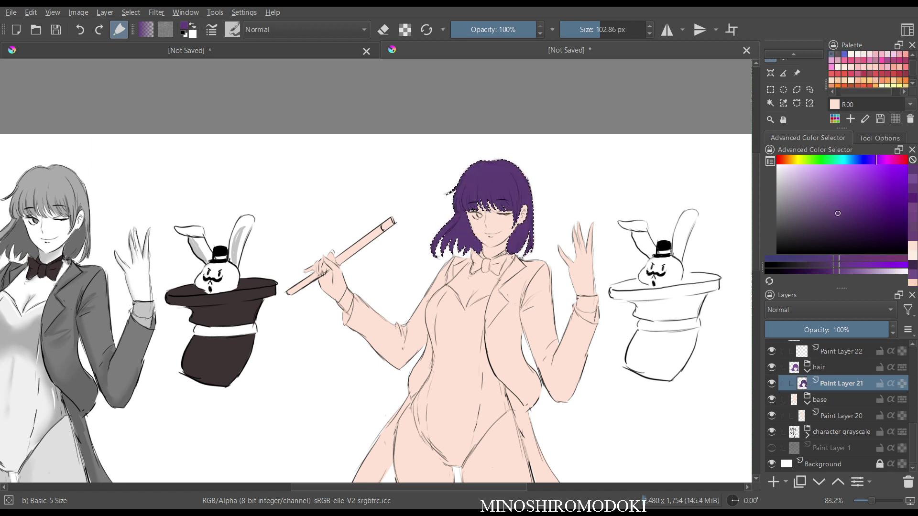
pyautogui.hotkey('ctrl', 'z')
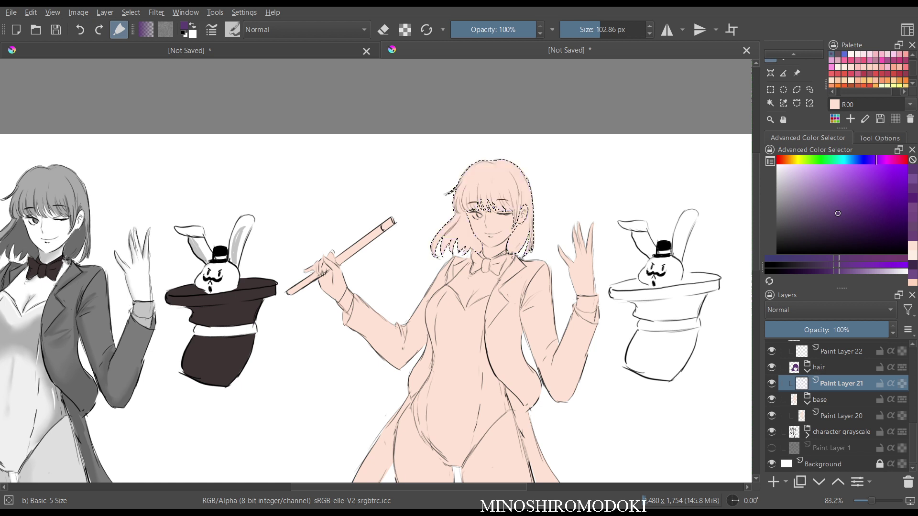
# - Try a muted, greyer purple fill for the selected hair area
pyautogui.moveTo(834, 208); pyautogui.dragTo(827, 206)
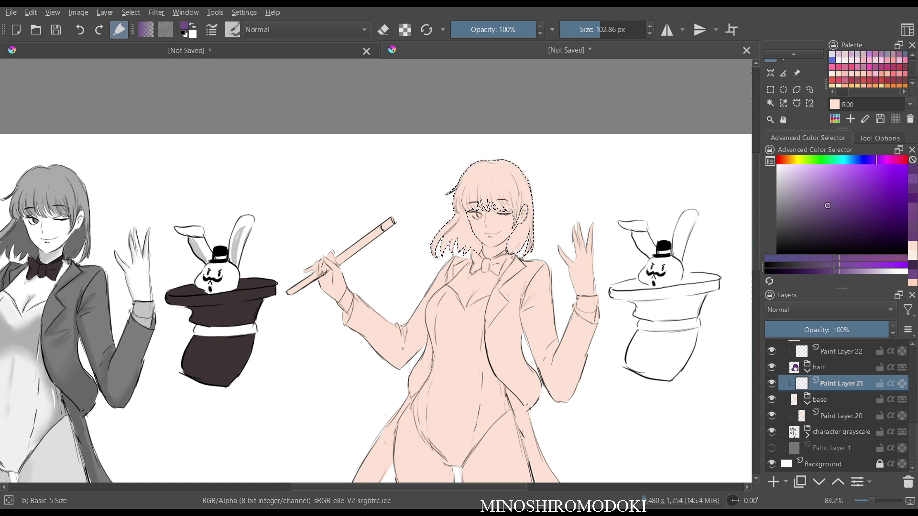
pyautogui.moveTo(875, 160); pyautogui.dragTo(877, 160)
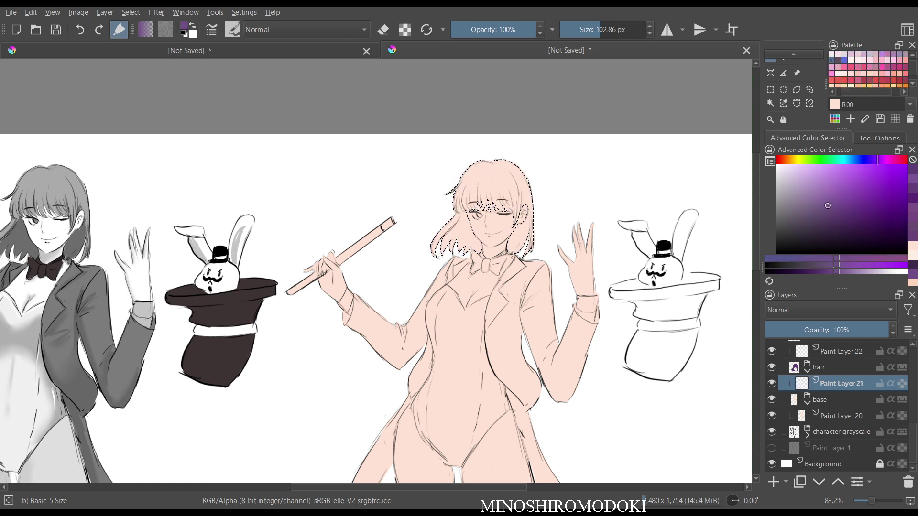
pyautogui.moveTo(827, 204); pyautogui.dragTo(823, 208)
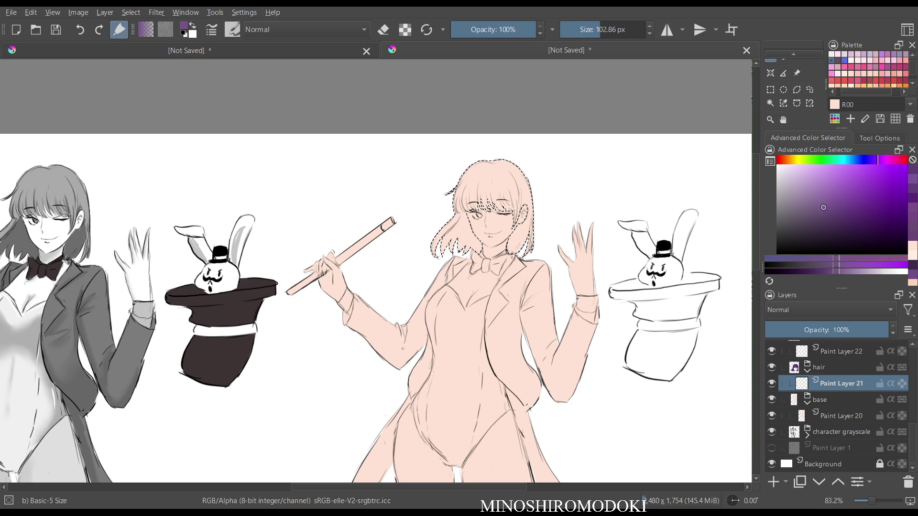
pyautogui.hotkey('shift', 'BackSpace')
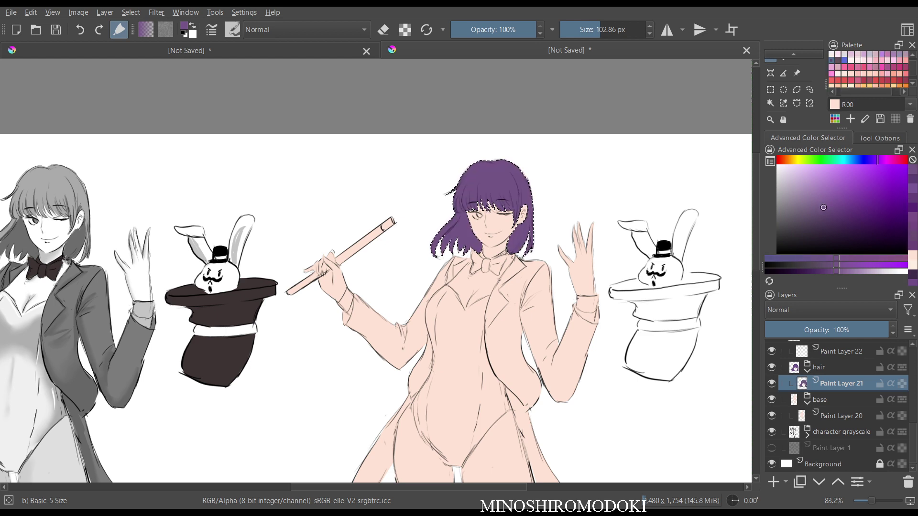
pyautogui.scroll(5, 509, 240)
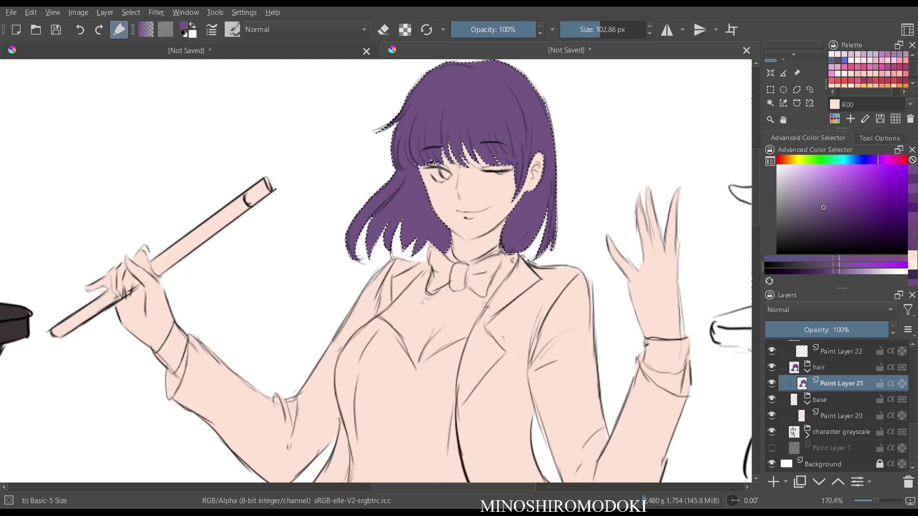
pyautogui.hotkey('ctrl', 'z')
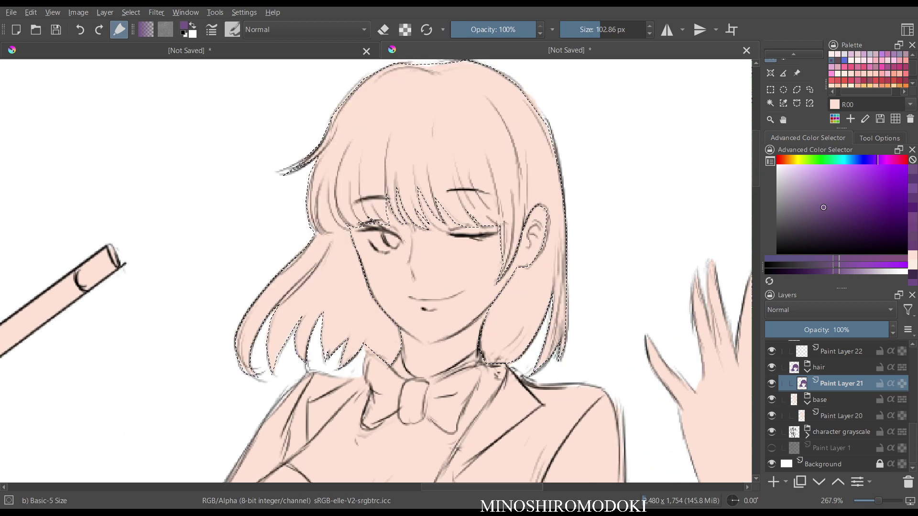
# - Pick a more saturated deep purple and fill the hair selection with it on Paint Layer 21
pyautogui.click(838, 213)
pyautogui.click(878, 160)
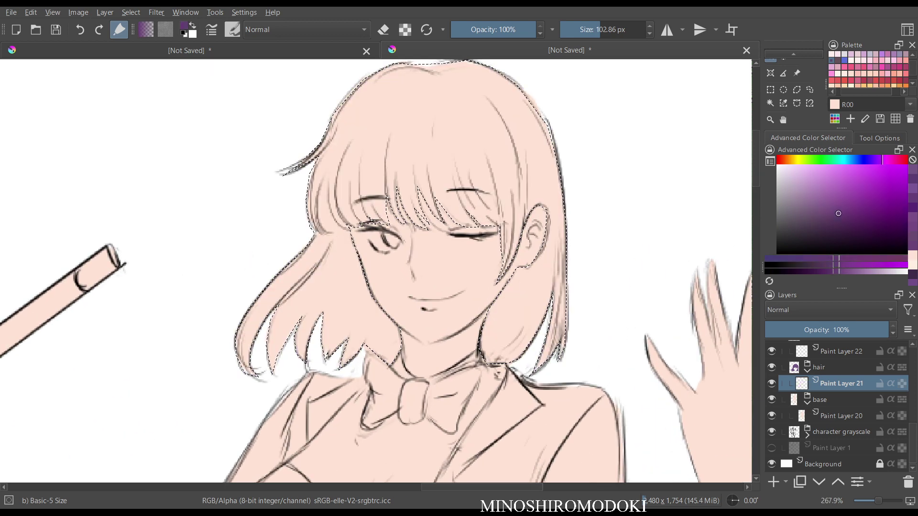
pyautogui.scroll(-2, 867, 69)
pyautogui.click(852, 208)
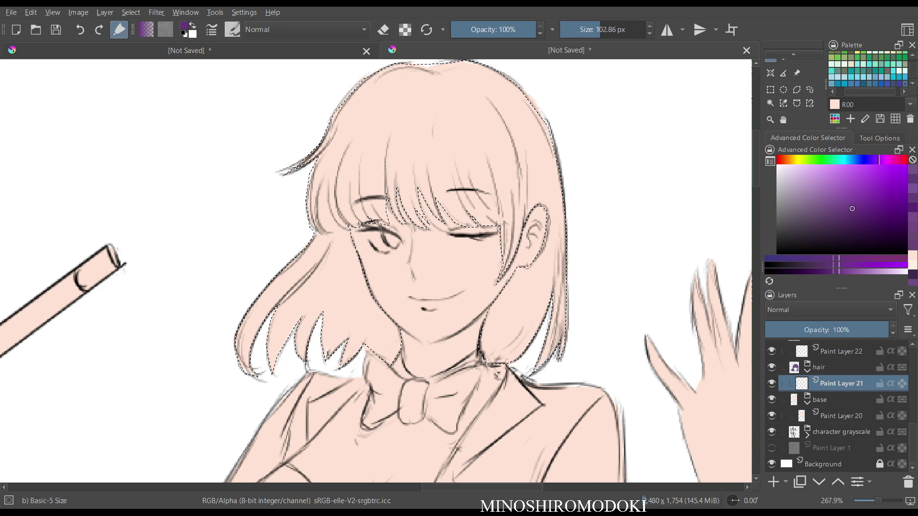
pyautogui.hotkey('shift', 'BackSpace')
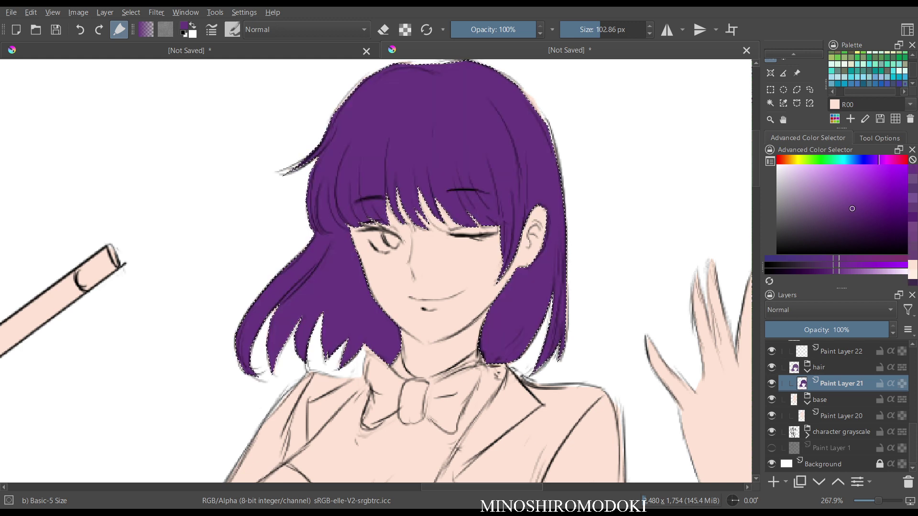
# - Refill the selected hair on Paint Layer 21 with a lighter, less saturated purple, and clear the selection
pyautogui.scroll(-3, 547, 193)
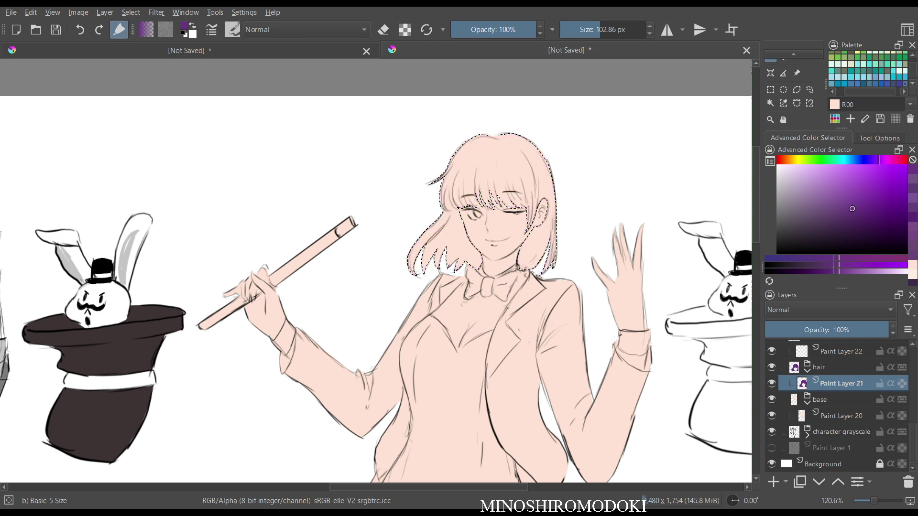
pyautogui.moveTo(852, 209); pyautogui.dragTo(842, 208)
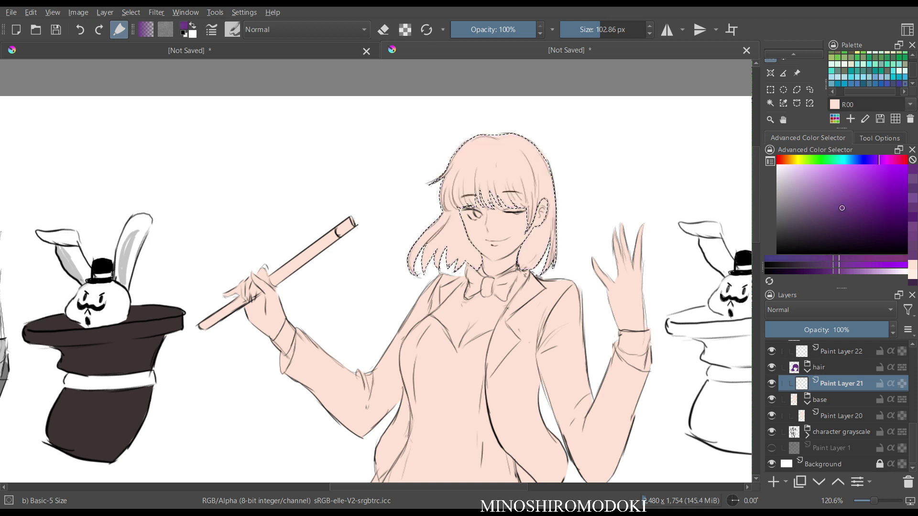
pyautogui.hotkey('shift', 'BackSpace')
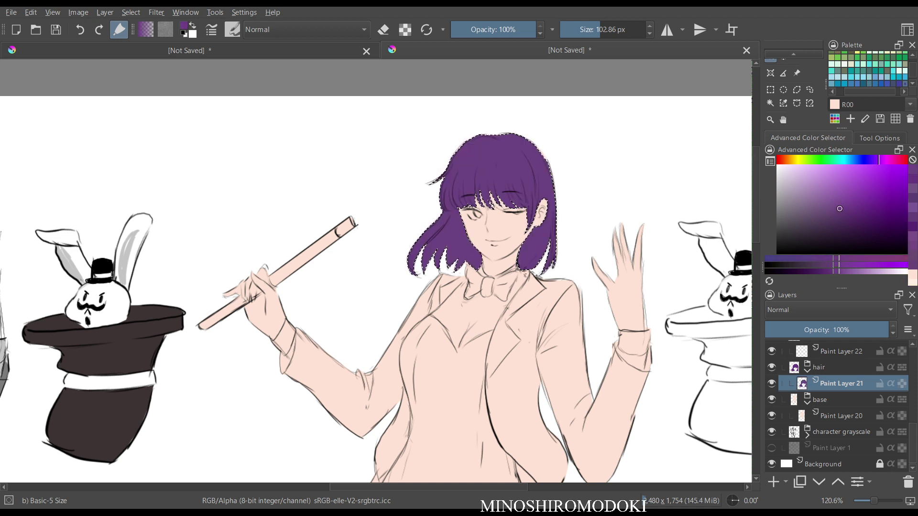
pyautogui.hotkey('ctrl', 'z')
pyautogui.moveTo(840, 208); pyautogui.dragTo(833, 208)
pyautogui.hotkey('shift', 'BackSpace')
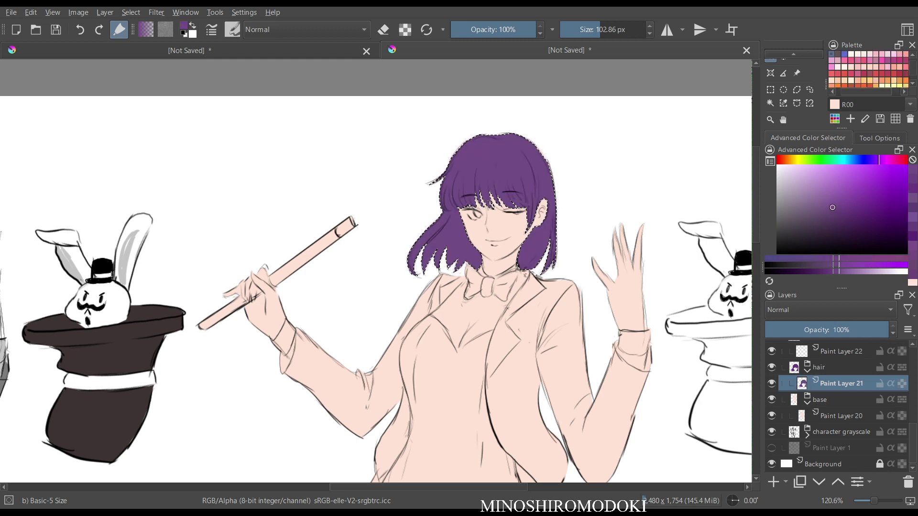
pyautogui.scroll(-4, 515, 164)
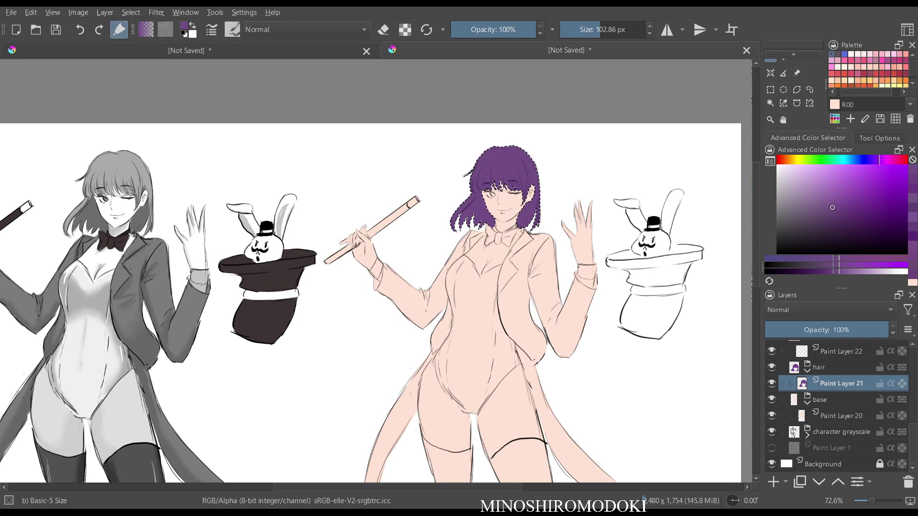
pyautogui.scroll(4, 507, 215)
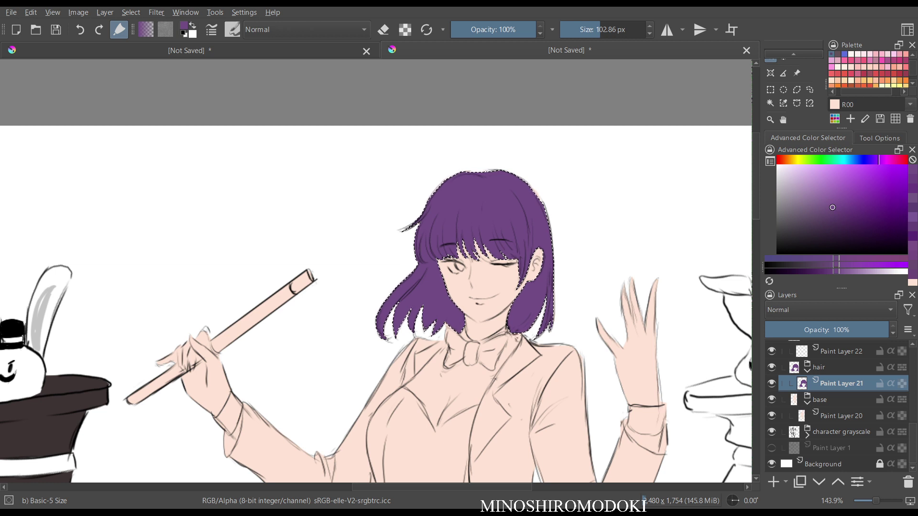
pyautogui.hotkey('ctrl', 'shift', 'a')
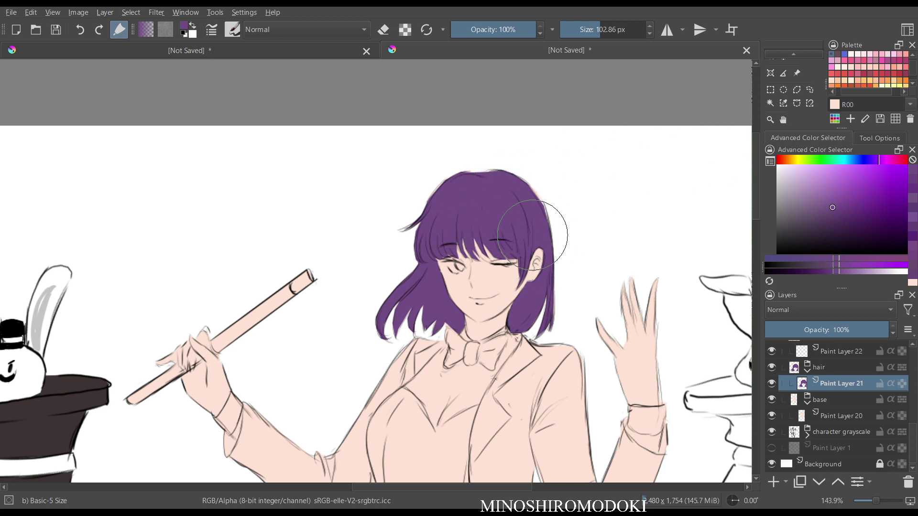
# - Add an alpha-inheriting paint layer above the hair base colour and choose a very dark purple
pyautogui.press('Insert')
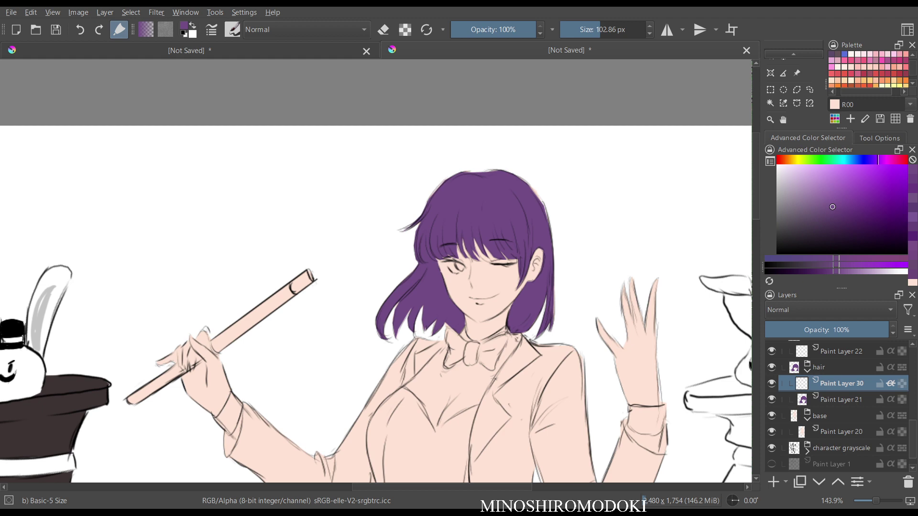
pyautogui.moveTo(832, 207); pyautogui.dragTo(831, 234)
pyautogui.scroll(3, 489, 239)
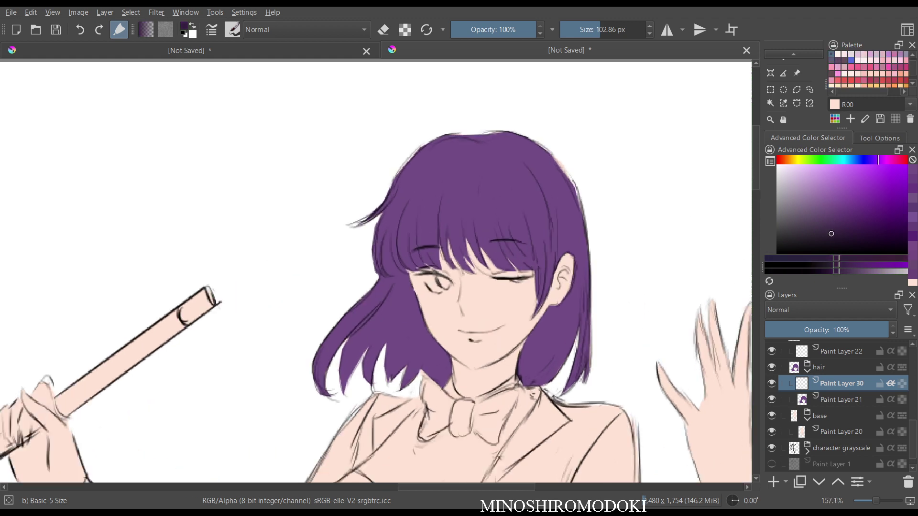
pyautogui.scroll(3, 392, 218)
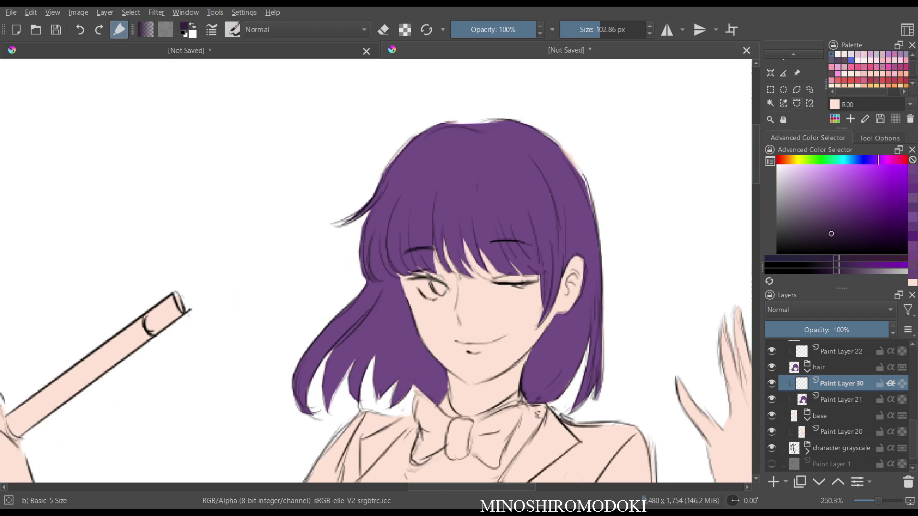
# - Outline the inner hair behind the open-eye cheek, fill it with the dark purple, and clear the selection
pyautogui.click(796, 103)
pyautogui.scroll(2, 398, 291)
pyautogui.moveTo(398, 290); pyautogui.dragTo(447, 190)
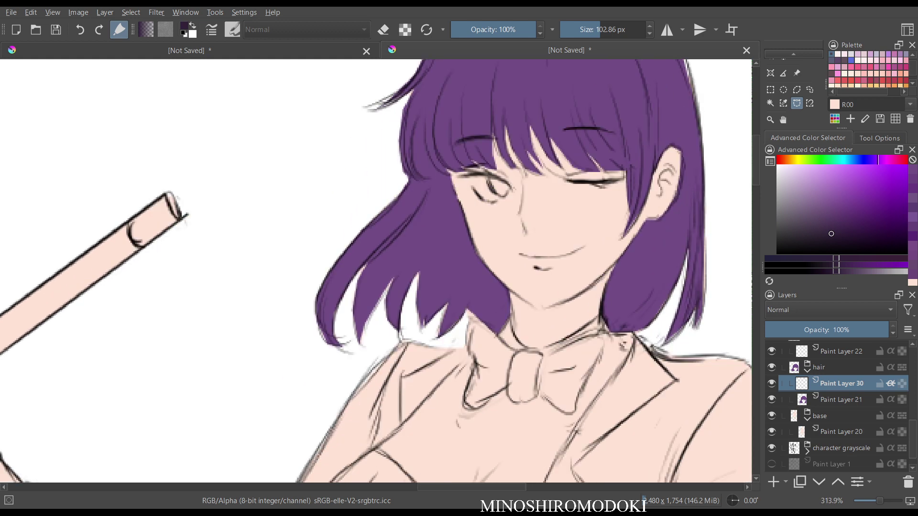
pyautogui.click(449, 176)
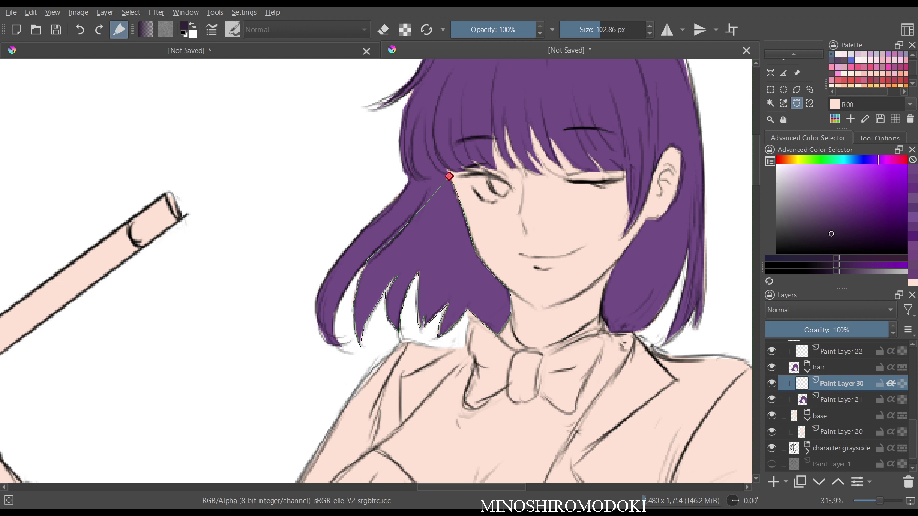
pyautogui.press('b')
pyautogui.hotkey('shift', 'BackSpace')
pyautogui.press('m')
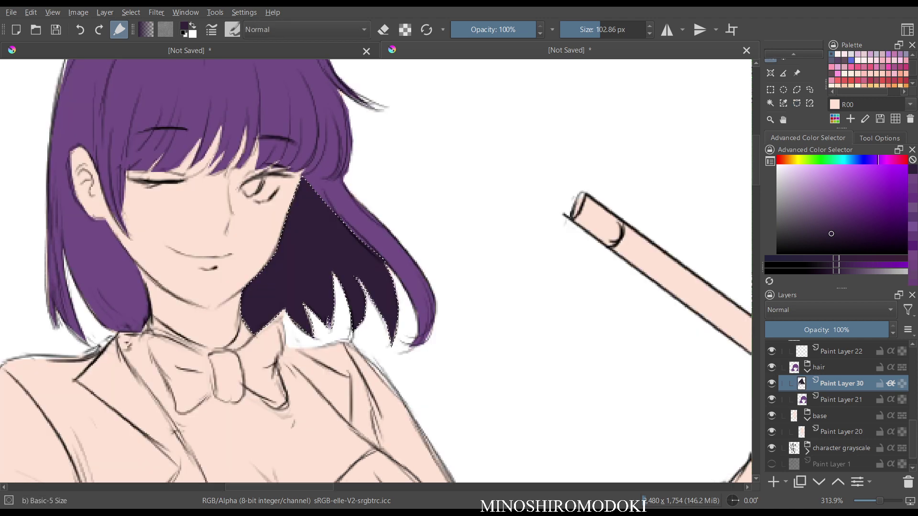
pyautogui.press('m')
pyautogui.scroll(-3, 542, 215)
pyautogui.hotkey('ctrl', 'shift', 'a')
pyautogui.press('m')
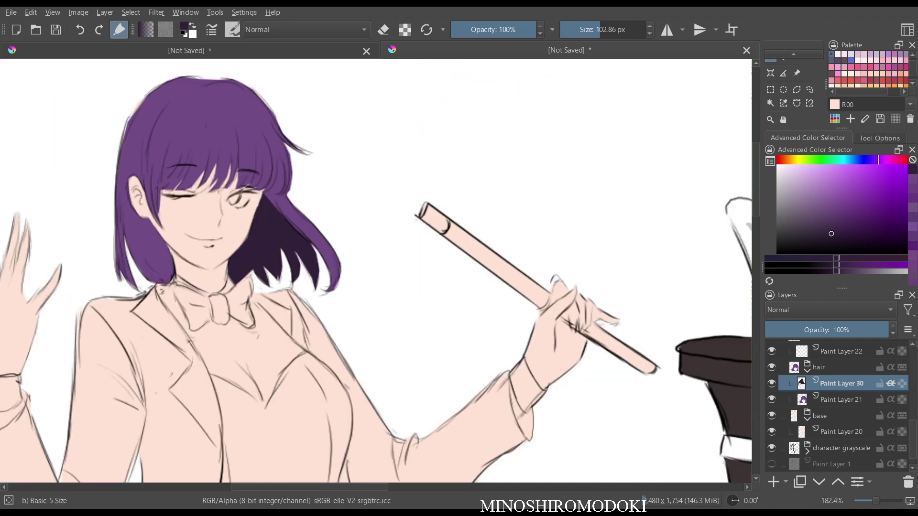
pyautogui.press('m')
# - Reduce the brush to 22 px and extend the dark inner-hair shadow up to the hair edge beside the open eye
pyautogui.scroll(2, 469, 306)
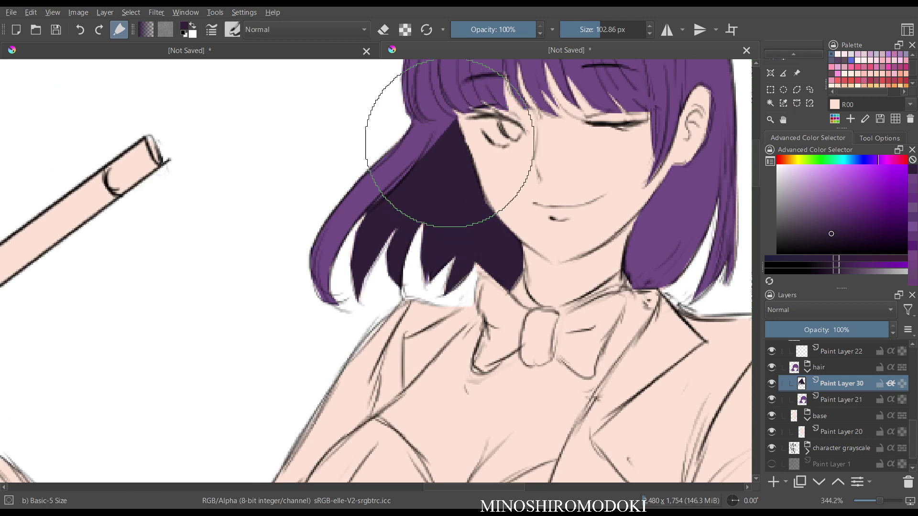
pyautogui.press('[')
pyautogui.press('[')
pyautogui.press('[')
pyautogui.press('[')
pyautogui.press('[')
pyautogui.press('[')
pyautogui.press('[')
pyautogui.press('[')
pyautogui.press('[')
pyautogui.press('[')
pyautogui.press('[')
pyautogui.press('[')
pyautogui.press('[')
pyautogui.press('[')
pyautogui.press('[')
pyautogui.press('[')
pyautogui.press('[')
pyautogui.press('[')
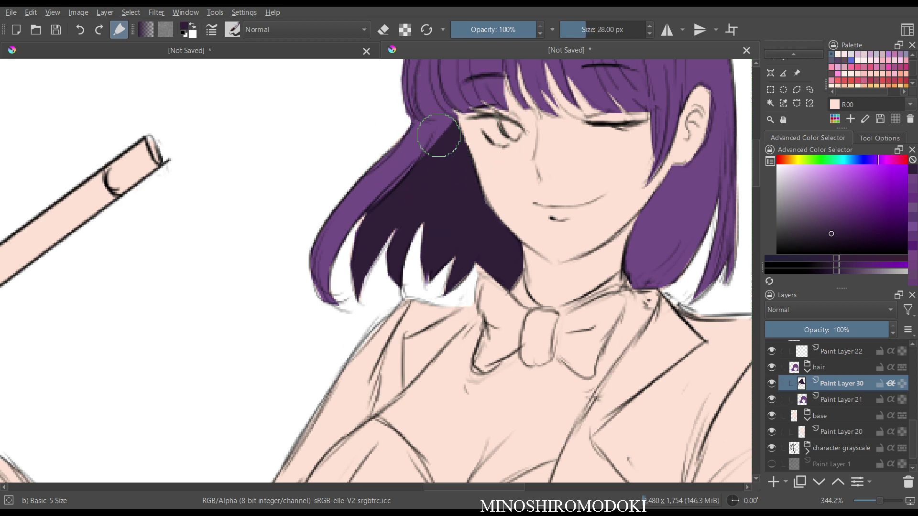
pyautogui.press('[')
pyautogui.press('[')
pyautogui.press('[')
pyautogui.moveTo(446, 122)
pyautogui.mouseDown()
pyautogui.moveTo(410, 166)
pyautogui.moveTo(432, 144)
pyautogui.mouseUp()
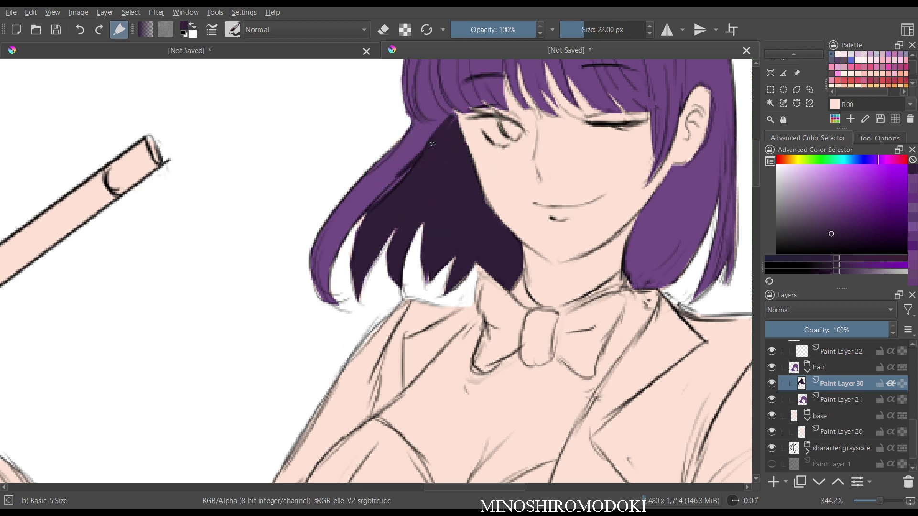
pyautogui.press('m')
pyautogui.press('m')
pyautogui.moveTo(540, 122); pyautogui.dragTo(446, 288)
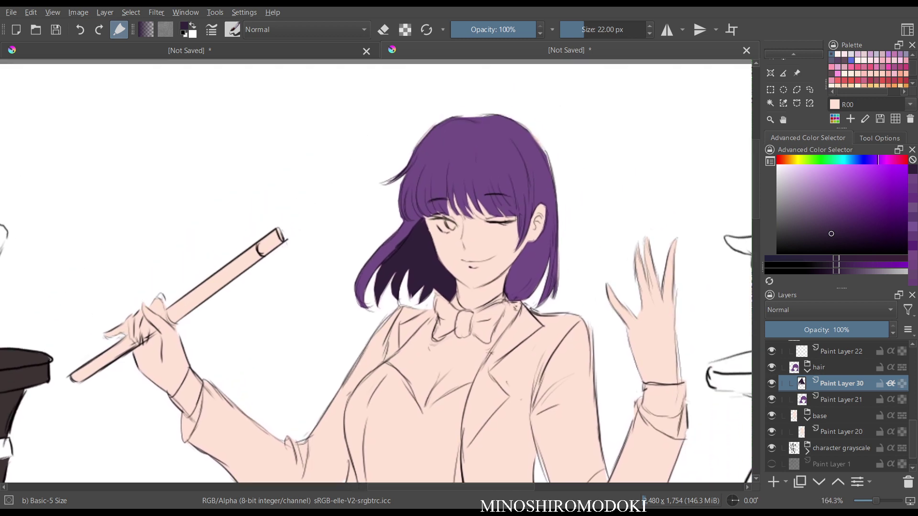
# - Paint dark purple shadow over the inner hair below the ear, between the jaw, neck and outer strands
pyautogui.scroll(2, 495, 215)
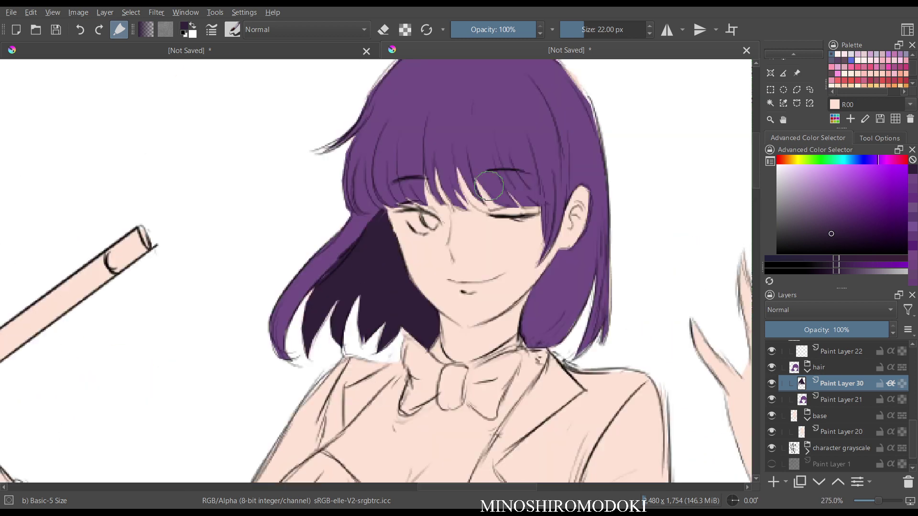
pyautogui.scroll(-1, 488, 185)
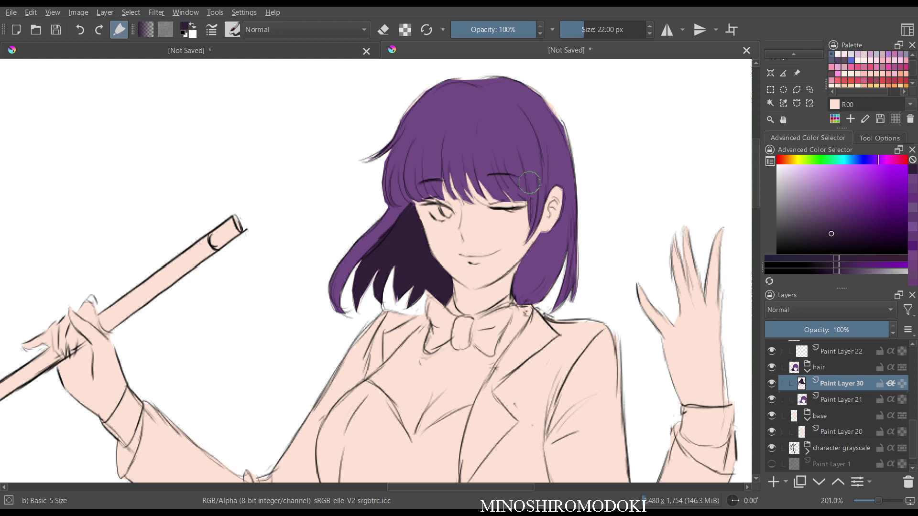
pyautogui.scroll(1, 531, 181)
pyautogui.moveTo(541, 229); pyautogui.dragTo(488, 170)
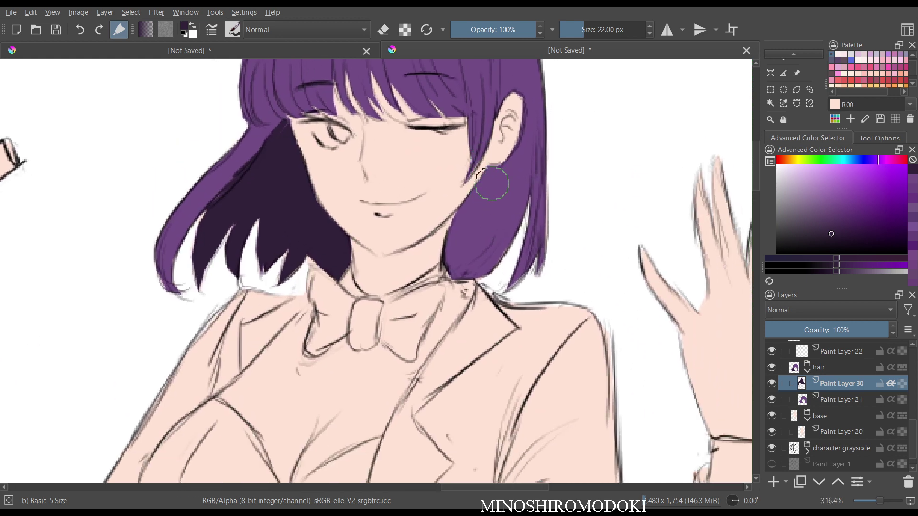
pyautogui.moveTo(528, 117)
pyautogui.mouseDown()
pyautogui.moveTo(522, 202)
pyautogui.moveTo(480, 271)
pyautogui.mouseUp()
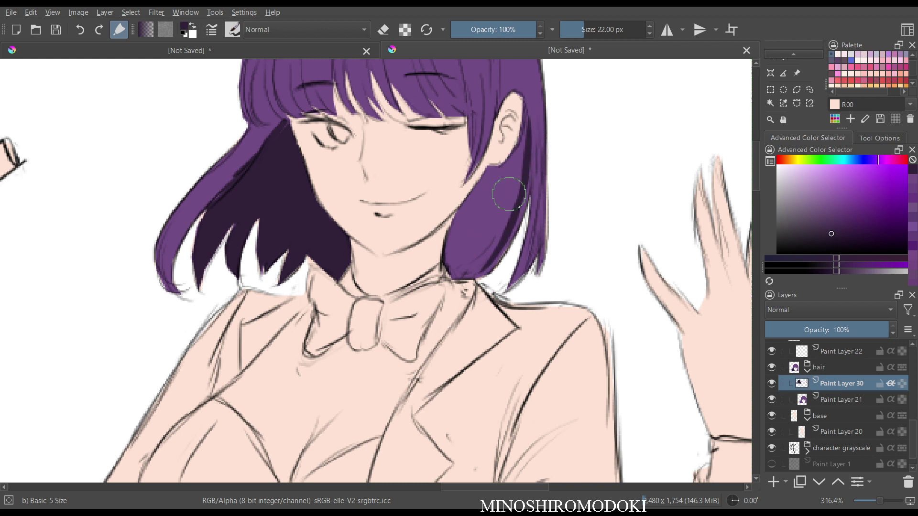
pyautogui.moveTo(524, 159); pyautogui.dragTo(468, 269)
pyautogui.moveTo(502, 221); pyautogui.dragTo(466, 275)
pyautogui.moveTo(500, 216); pyautogui.dragTo(468, 265)
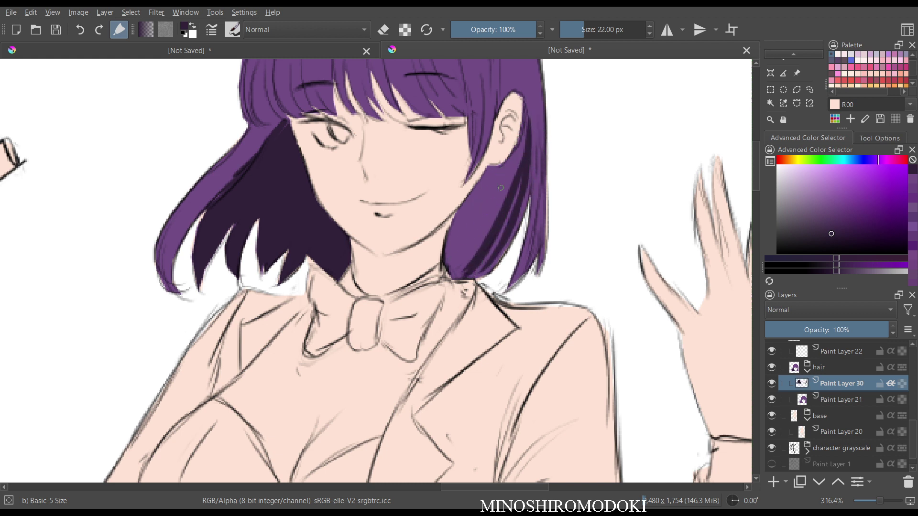
pyautogui.moveTo(501, 183); pyautogui.dragTo(451, 273)
pyautogui.moveTo(472, 239)
pyautogui.mouseDown()
pyautogui.moveTo(448, 269)
pyautogui.moveTo(473, 221)
pyautogui.moveTo(451, 249)
pyautogui.mouseUp()
pyautogui.moveTo(449, 255)
pyautogui.mouseDown()
pyautogui.moveTo(463, 214)
pyautogui.moveTo(450, 275)
pyautogui.mouseUp()
pyautogui.moveTo(454, 264)
pyautogui.mouseDown()
pyautogui.moveTo(480, 193)
pyautogui.moveTo(466, 234)
pyautogui.mouseUp()
pyautogui.moveTo(502, 160)
pyautogui.mouseDown()
pyautogui.moveTo(457, 227)
pyautogui.moveTo(475, 210)
pyautogui.moveTo(468, 263)
pyautogui.mouseUp()
pyautogui.moveTo(507, 175)
pyautogui.mouseDown()
pyautogui.moveTo(483, 210)
pyautogui.moveTo(491, 182)
pyautogui.mouseUp()
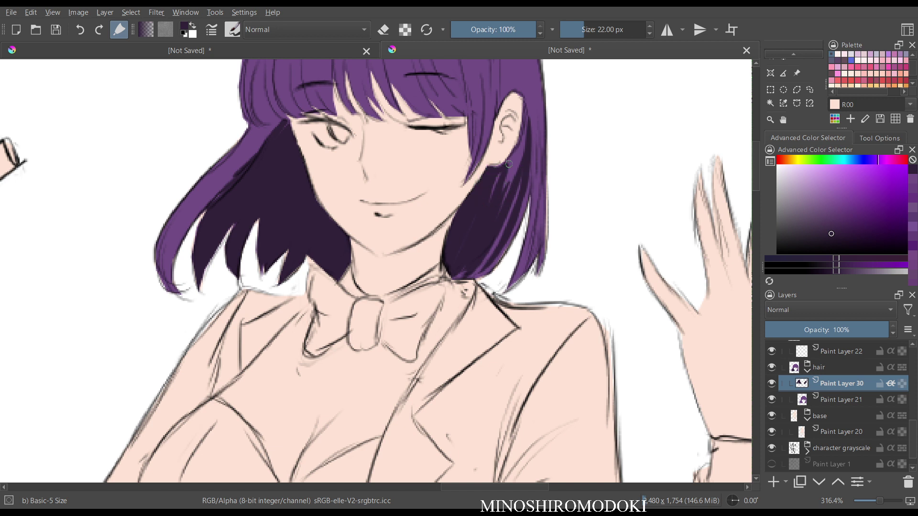
# - Cover the remaining gaps in the dark hair shadow behind the neck and continue it around the top of the ear
pyautogui.moveTo(526, 132); pyautogui.dragTo(495, 176)
pyautogui.moveTo(524, 148)
pyautogui.mouseDown()
pyautogui.moveTo(496, 205)
pyautogui.moveTo(504, 176)
pyautogui.moveTo(520, 151)
pyautogui.moveTo(487, 251)
pyautogui.mouseUp()
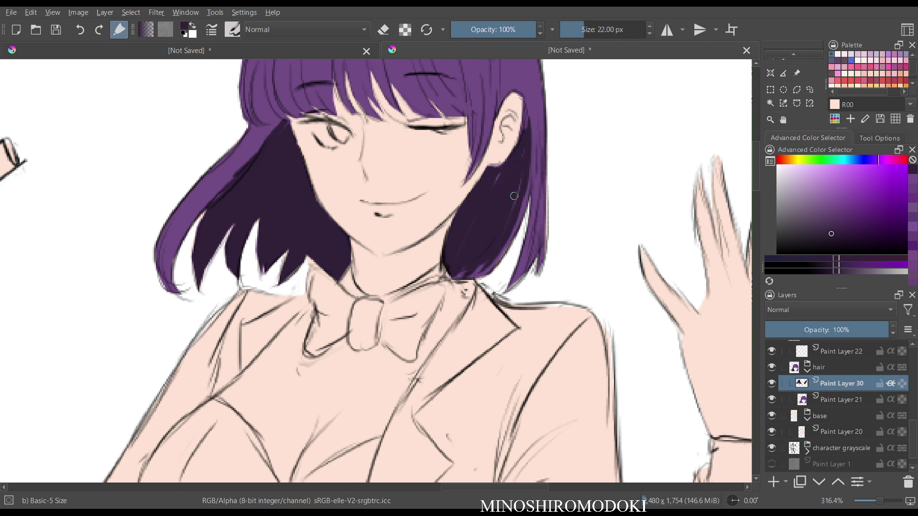
pyautogui.moveTo(514, 197)
pyautogui.mouseDown()
pyautogui.moveTo(469, 257)
pyautogui.moveTo(499, 177)
pyautogui.moveTo(492, 205)
pyautogui.mouseUp()
pyautogui.moveTo(525, 135); pyautogui.dragTo(502, 225)
pyautogui.press('m')
pyautogui.press('m')
pyautogui.moveTo(557, 123)
pyautogui.mouseDown()
pyautogui.moveTo(547, 147)
pyautogui.moveTo(537, 114)
pyautogui.moveTo(522, 112)
pyautogui.moveTo(526, 100)
pyautogui.mouseUp()
pyautogui.press('m')
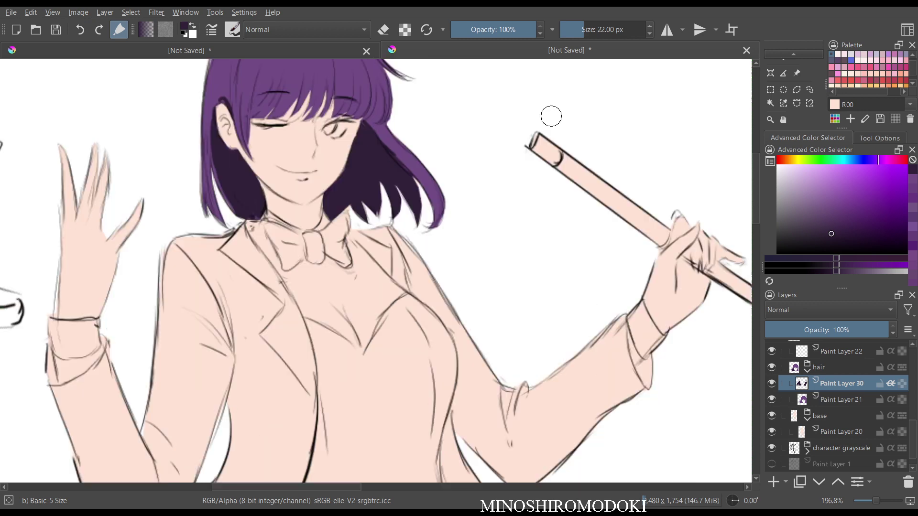
pyautogui.press('m')
pyautogui.scroll(3, 549, 116)
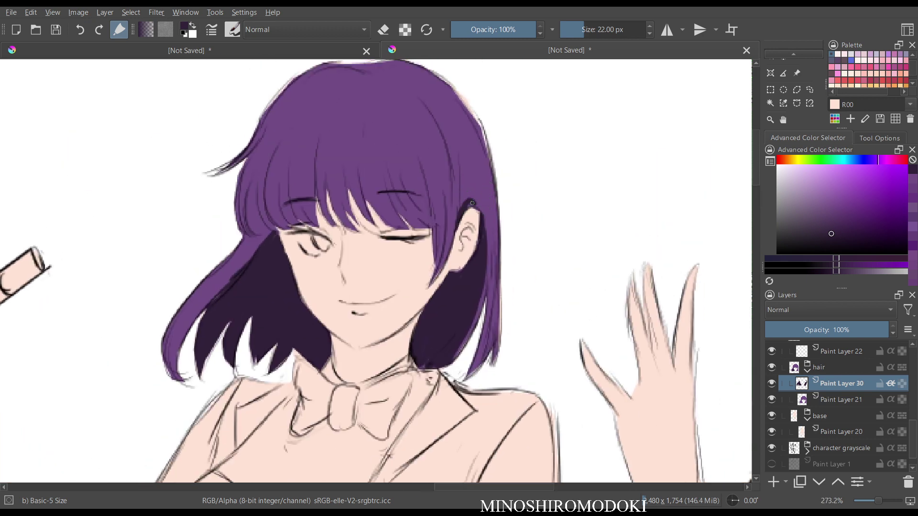
pyautogui.moveTo(469, 204); pyautogui.dragTo(481, 212)
pyautogui.scroll(-10, 482, 210)
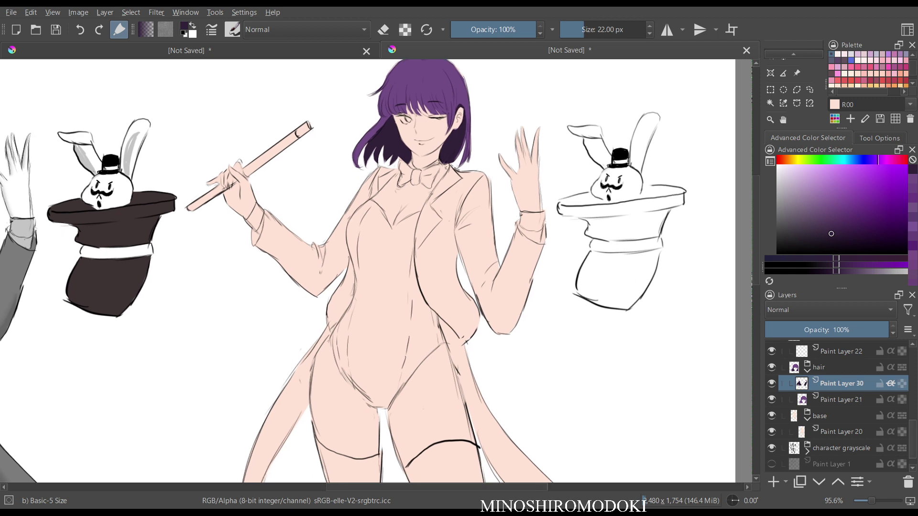
# - Paint the white of the open eye in near-white on Paint Layer 22 of the eyes group
pyautogui.scroll(3, 841, 391)
pyautogui.click(841, 390)
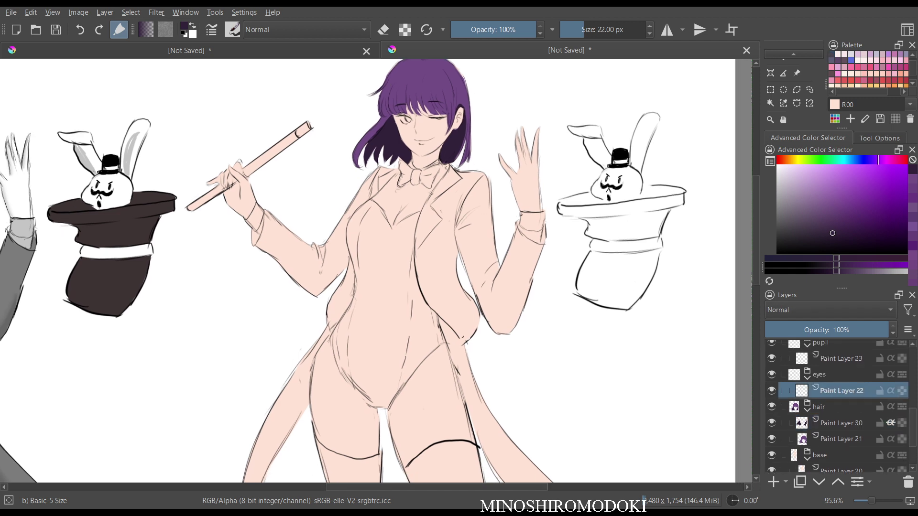
pyautogui.moveTo(792, 179); pyautogui.dragTo(779, 166)
pyautogui.scroll(2, 395, 215)
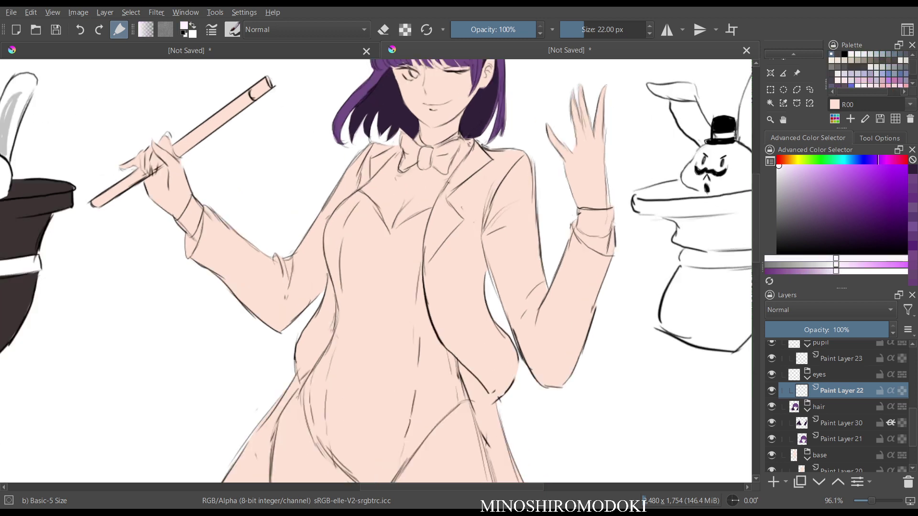
pyautogui.scroll(2, 392, 216)
pyautogui.moveTo(418, 91); pyautogui.dragTo(389, 375)
pyautogui.press('m')
pyautogui.press('m')
pyautogui.scroll(1, 397, 291)
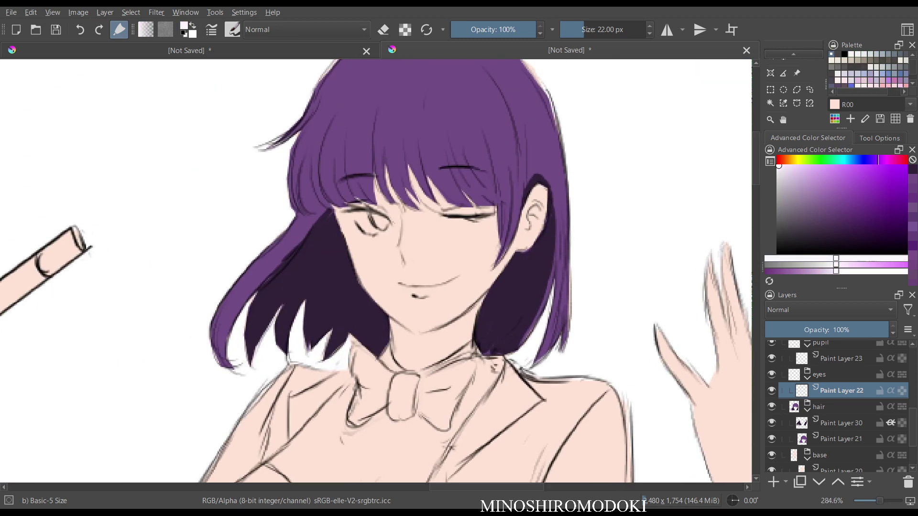
pyautogui.scroll(2, 370, 187)
pyautogui.moveTo(367, 233)
pyautogui.mouseDown()
pyautogui.moveTo(387, 238)
pyautogui.moveTo(387, 247)
pyautogui.moveTo(365, 245)
pyautogui.moveTo(360, 238)
pyautogui.moveTo(392, 241)
pyautogui.moveTo(360, 227)
pyautogui.moveTo(381, 233)
pyautogui.moveTo(374, 249)
pyautogui.mouseUp()
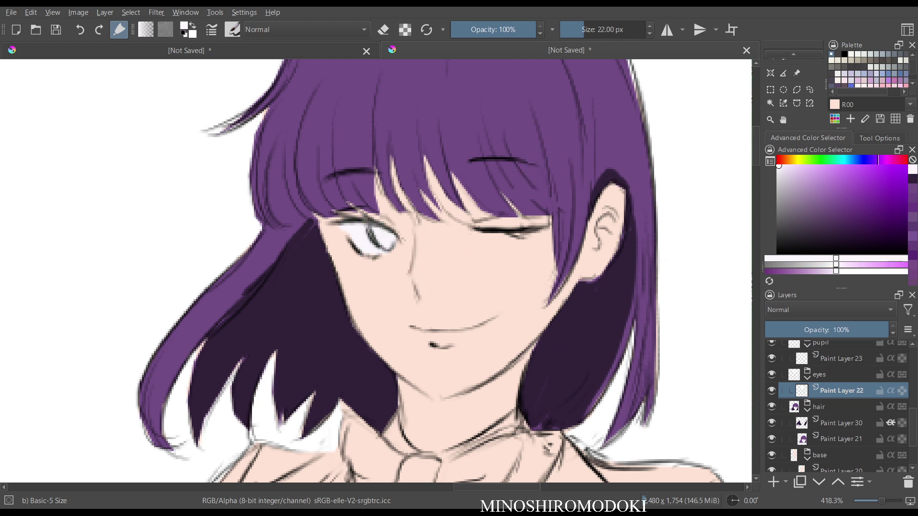
# - Add a layer above Paint Layer 22, reduce the brush to 8 px and paint light grey shadow across the upper eye white
pyautogui.press('Insert')
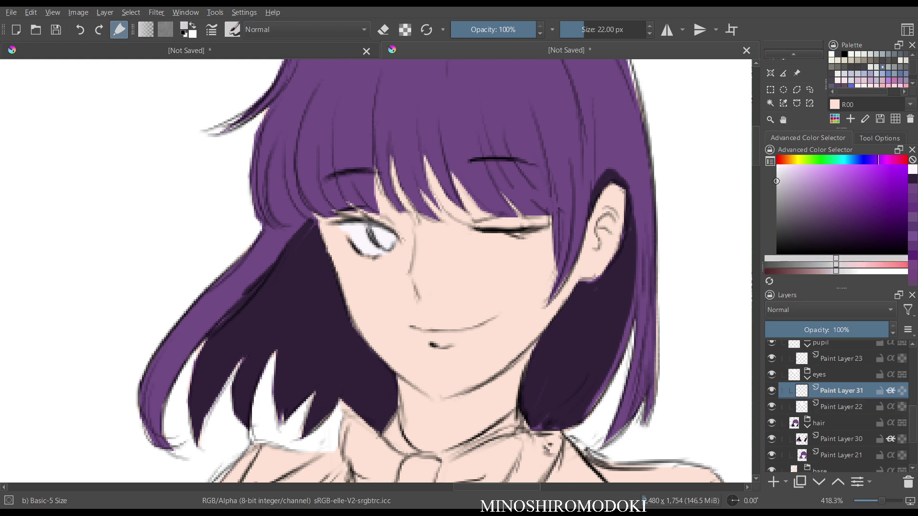
pyautogui.scroll(2, 396, 234)
pyautogui.moveTo(303, 229); pyautogui.dragTo(335, 220)
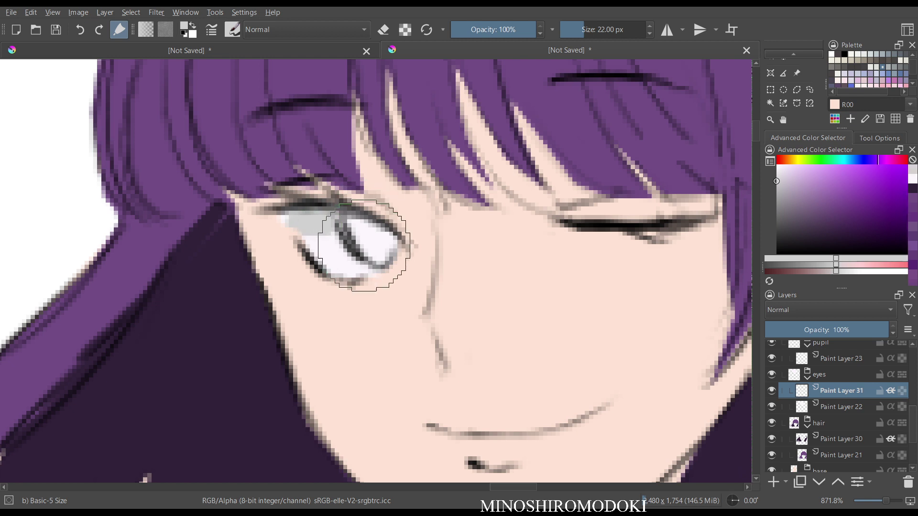
pyautogui.hotkey('ctrl', 'z')
pyautogui.press('[')
pyautogui.press('[')
pyautogui.press('[')
pyautogui.press('[')
pyautogui.press('[')
pyautogui.press('[')
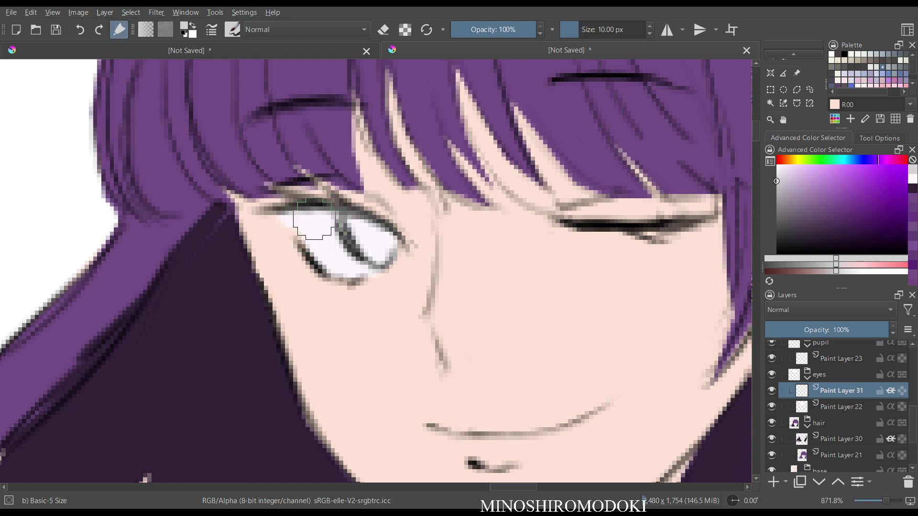
pyautogui.scroll(-2, 312, 220)
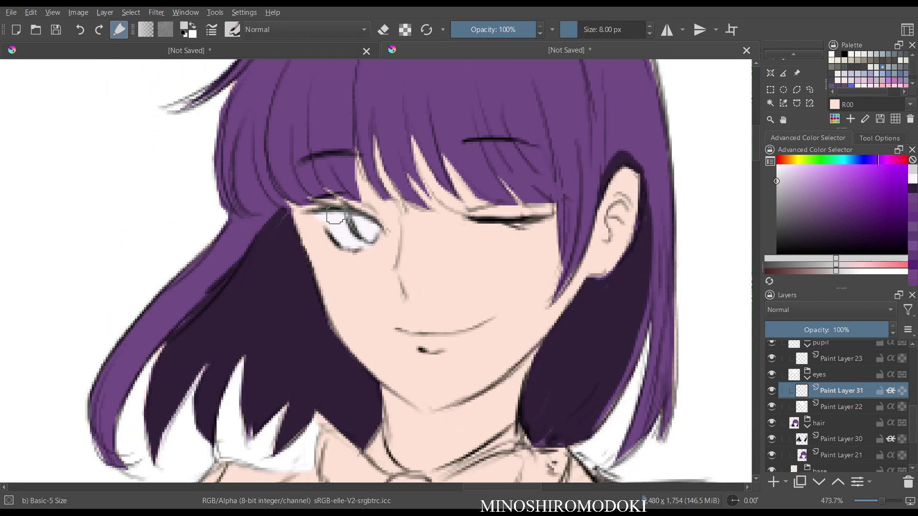
pyautogui.moveTo(340, 216)
pyautogui.mouseDown()
pyautogui.moveTo(322, 217)
pyautogui.moveTo(373, 222)
pyautogui.moveTo(325, 217)
pyautogui.mouseUp()
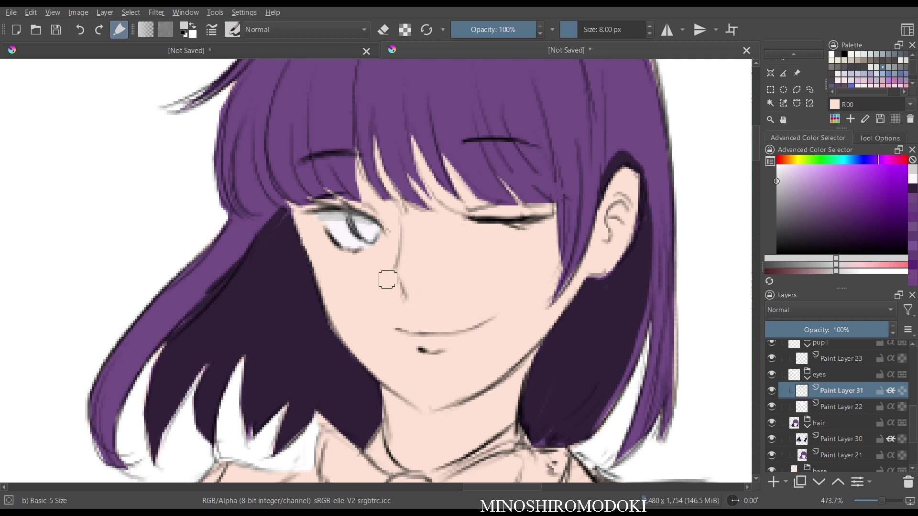
# - Select Paint Layer 23 in the pupil group and try filling the open eye's iris with light yellow-orange
pyautogui.scroll(-5, 519, 153)
pyautogui.moveTo(648, 136); pyautogui.dragTo(564, 175)
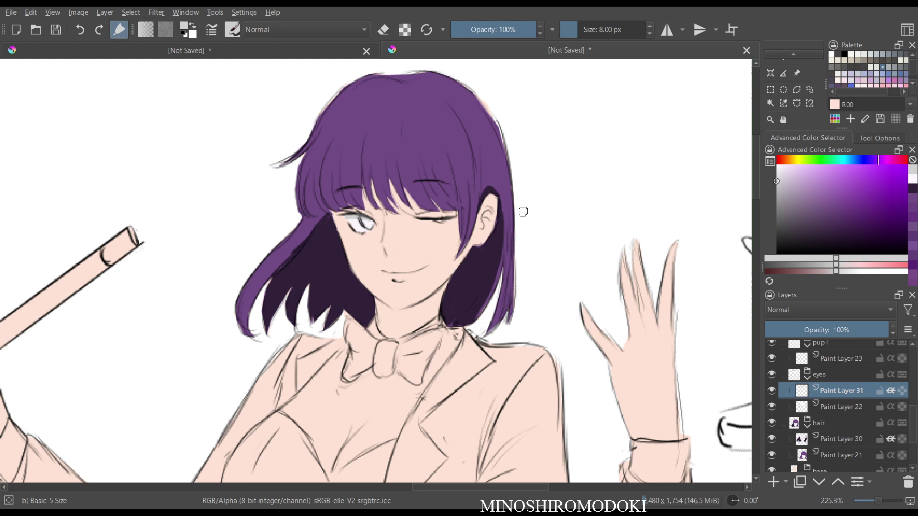
pyautogui.scroll(-2, 522, 212)
pyautogui.scroll(2, 505, 220)
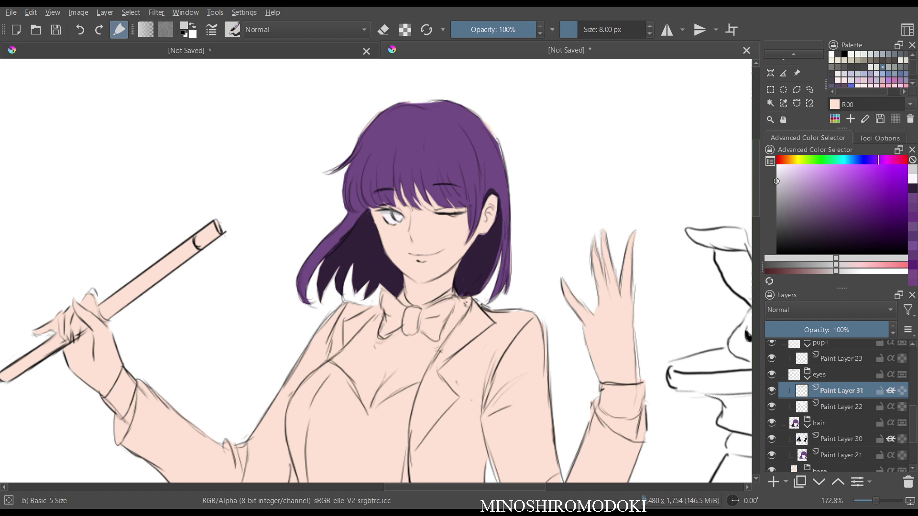
pyautogui.moveTo(790, 160)
pyautogui.mouseDown()
pyautogui.moveTo(827, 177)
pyautogui.moveTo(836, 172)
pyautogui.moveTo(789, 160)
pyautogui.moveTo(837, 172)
pyautogui.mouseUp()
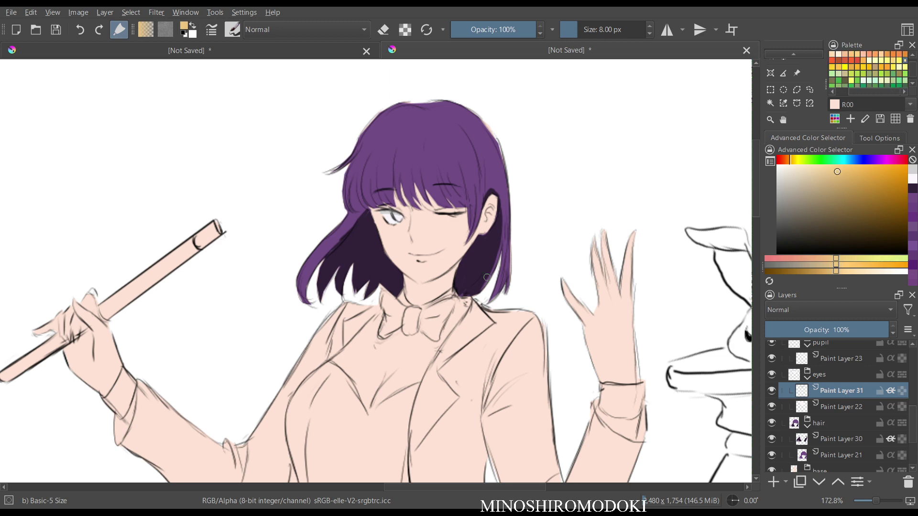
pyautogui.scroll(4, 415, 198)
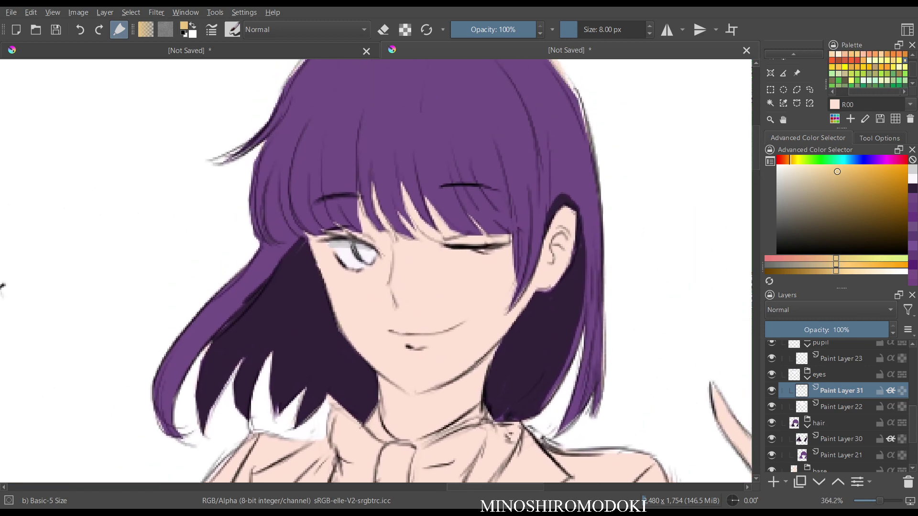
pyautogui.scroll(2, 397, 265)
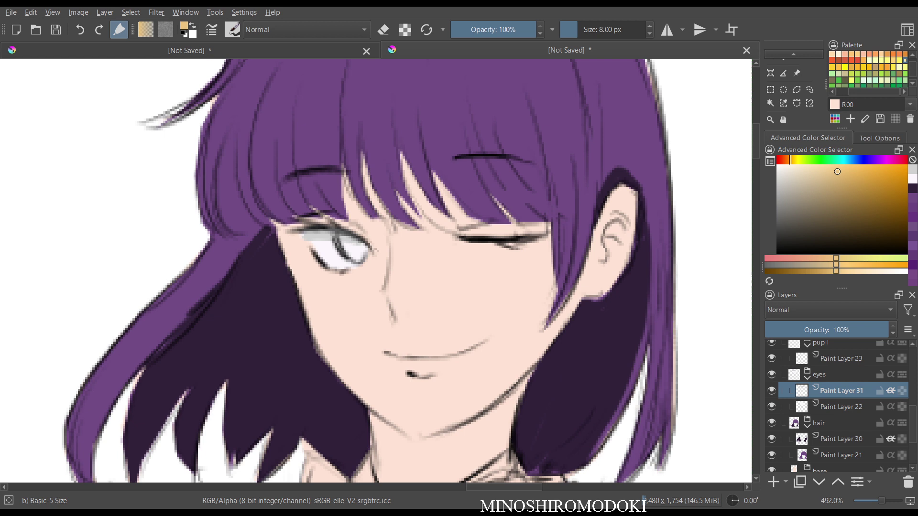
pyautogui.click(842, 359)
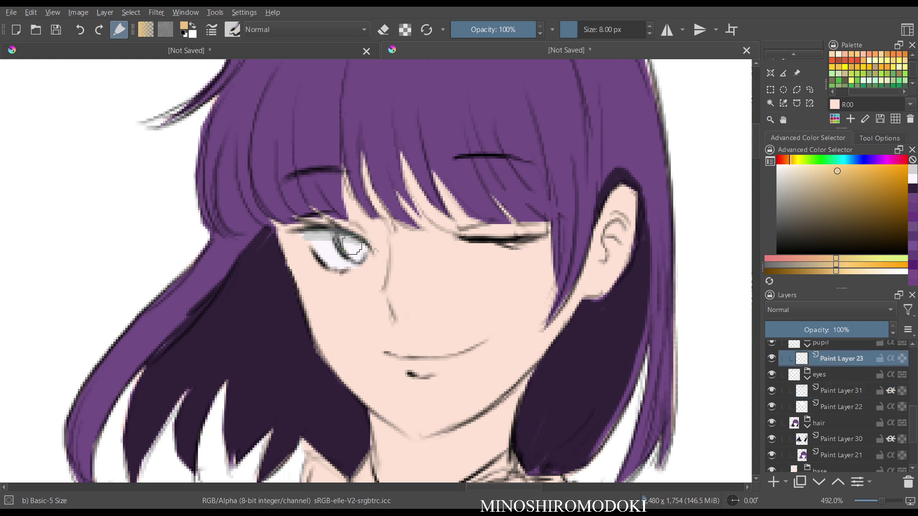
pyautogui.moveTo(352, 246)
pyautogui.mouseDown()
pyautogui.moveTo(359, 253)
pyautogui.moveTo(352, 245)
pyautogui.mouseUp()
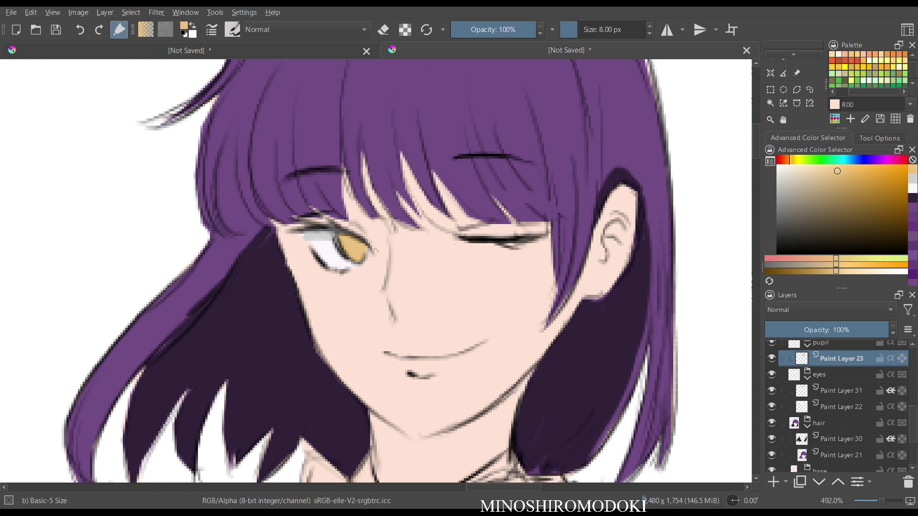
# - Undo the yellow-orange iris fill and repaint the iris in light orange
pyautogui.click(785, 161)
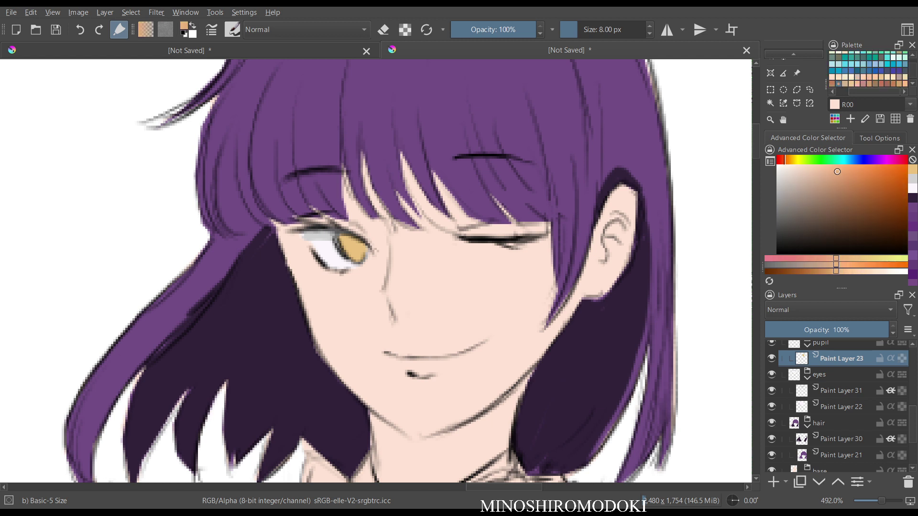
pyautogui.hotkey('ctrl', 'z')
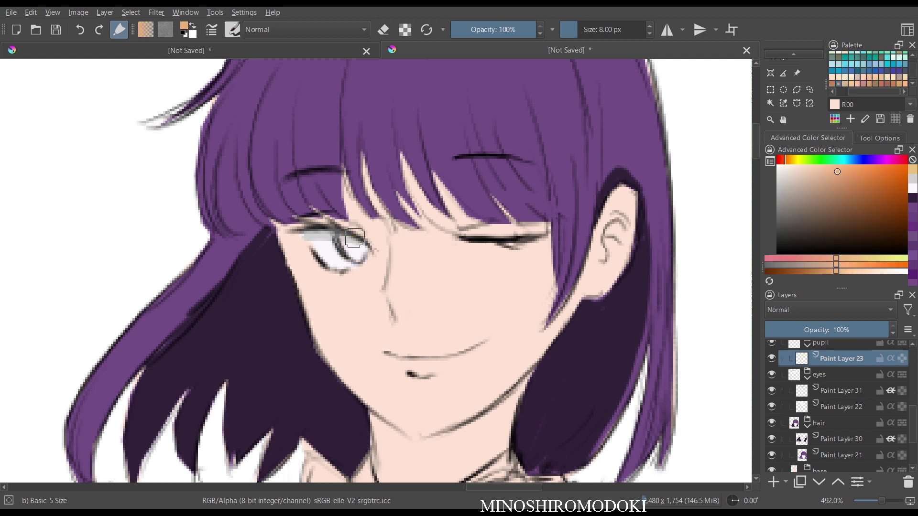
pyautogui.moveTo(348, 239); pyautogui.dragTo(357, 257)
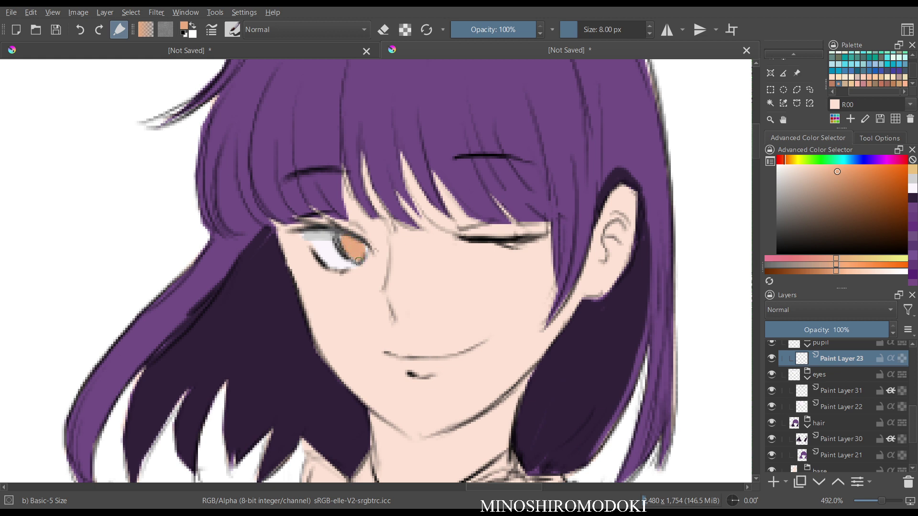
pyautogui.moveTo(361, 253); pyautogui.dragTo(363, 245)
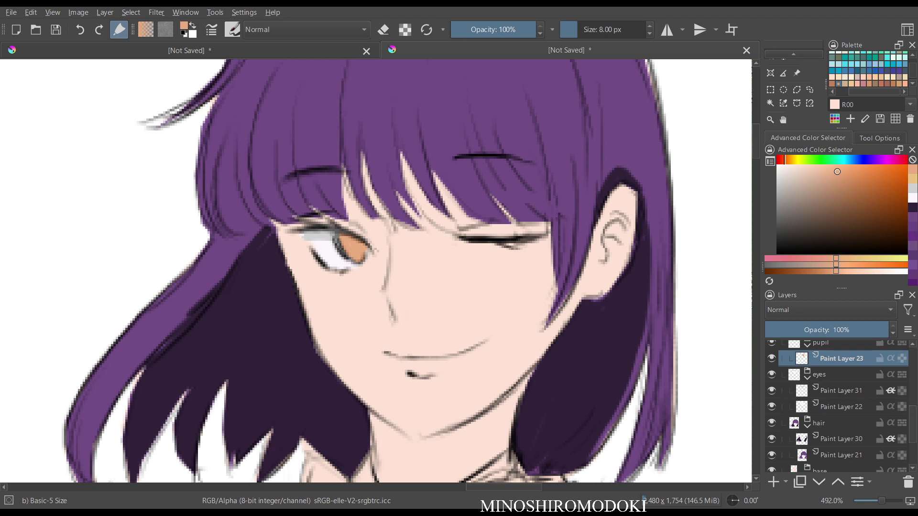
# - Add a layer above Paint Layer 23 and shade the upper part of the iris with a slightly darker orange
pyautogui.press('Insert')
pyautogui.moveTo(837, 170); pyautogui.dragTo(837, 187)
pyautogui.scroll(3, 369, 224)
pyautogui.moveTo(337, 256)
pyautogui.mouseDown()
pyautogui.moveTo(327, 255)
pyautogui.moveTo(330, 247)
pyautogui.mouseUp()
pyautogui.scroll(-3, 330, 247)
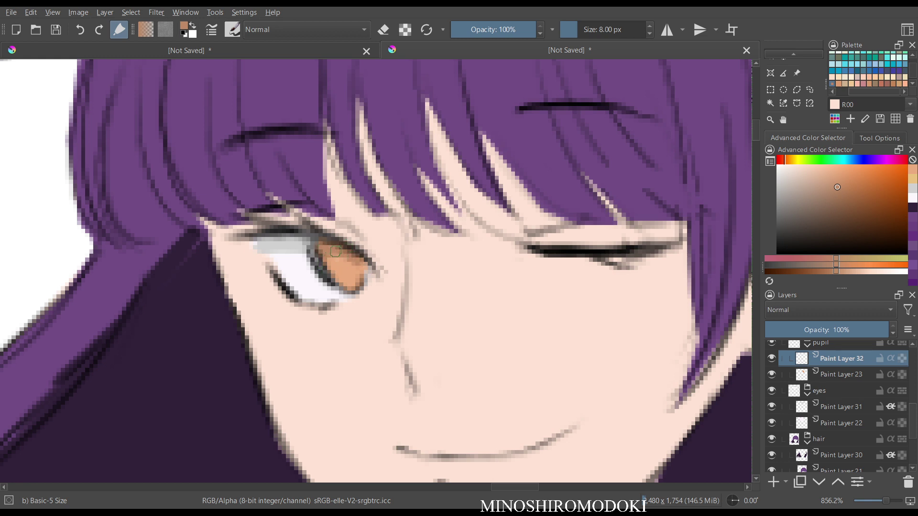
pyautogui.scroll(-2, 451, 232)
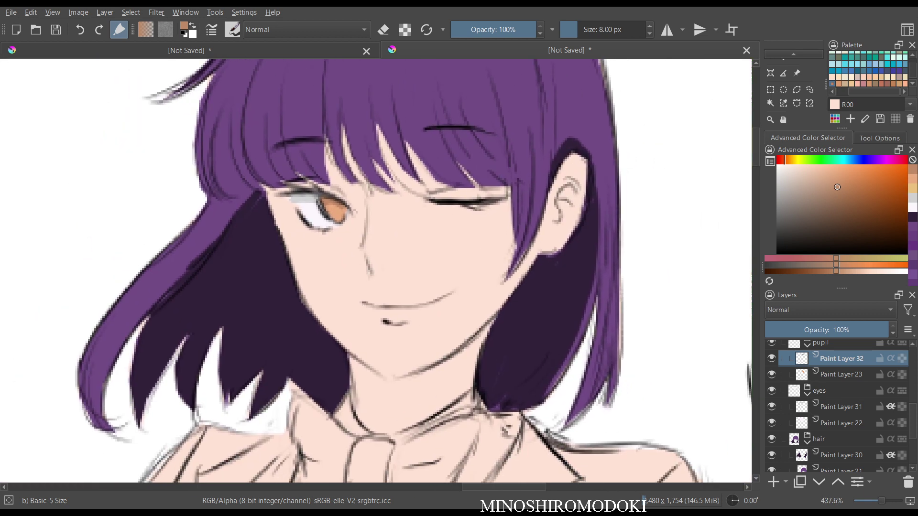
# - Undo the last iris stroke, then repaint the darker orange upper-iris shadow with alpha inheritance enabled on Paint Layer 32
pyautogui.moveTo(838, 193); pyautogui.dragTo(838, 234)
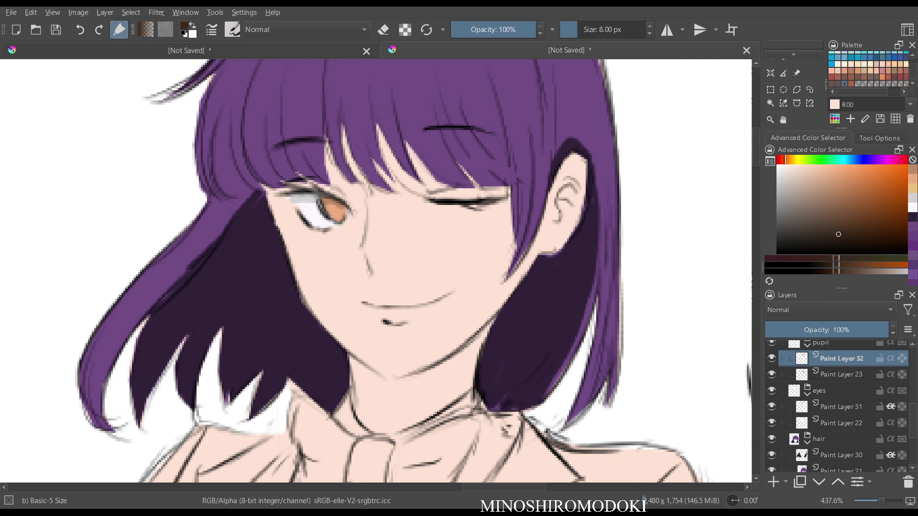
pyautogui.hotkey('ctrl', 'z')
pyautogui.keyDown('ctrl'); pyautogui.click(334, 208); pyautogui.keyUp('ctrl')
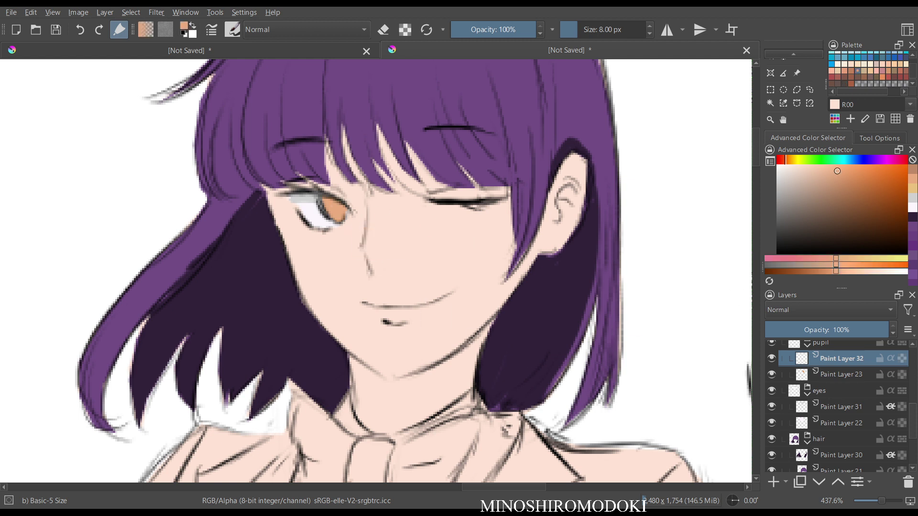
pyautogui.click(891, 359)
pyautogui.moveTo(837, 172); pyautogui.dragTo(837, 187)
pyautogui.moveTo(327, 202); pyautogui.dragTo(341, 206)
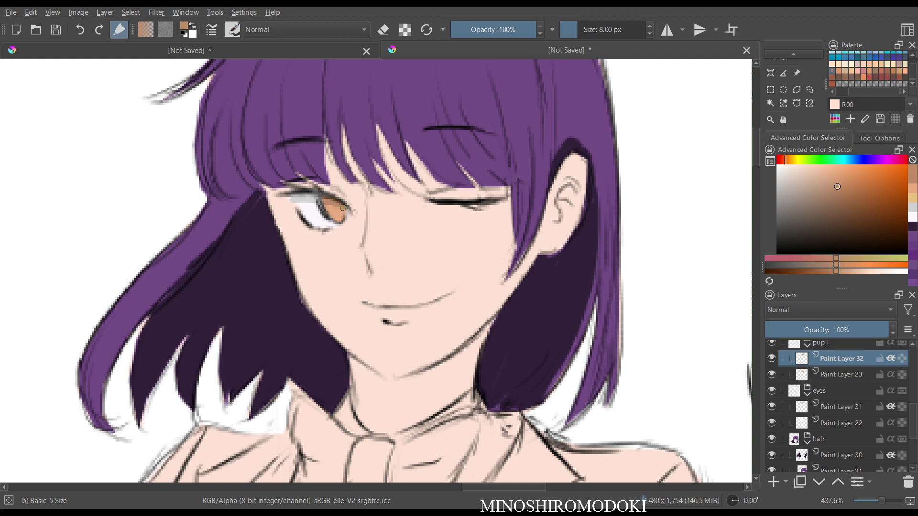
# - Paint a dark brown pupil in the centre of the iris and add a small near-white highlight beside it
pyautogui.moveTo(837, 188); pyautogui.dragTo(840, 234)
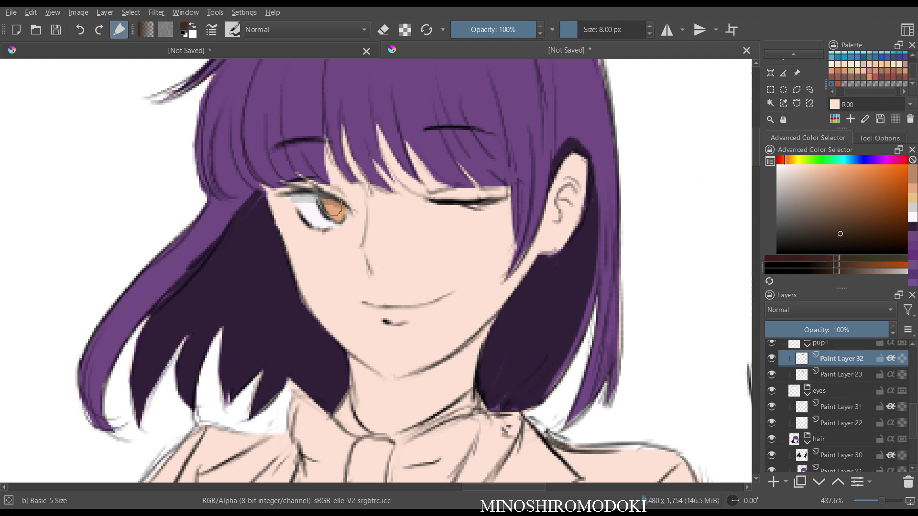
pyautogui.moveTo(333, 206); pyautogui.dragTo(335, 208)
pyautogui.press('l')
pyautogui.press('l')
pyautogui.press('l')
pyautogui.press('l')
pyautogui.moveTo(840, 202); pyautogui.dragTo(776, 170)
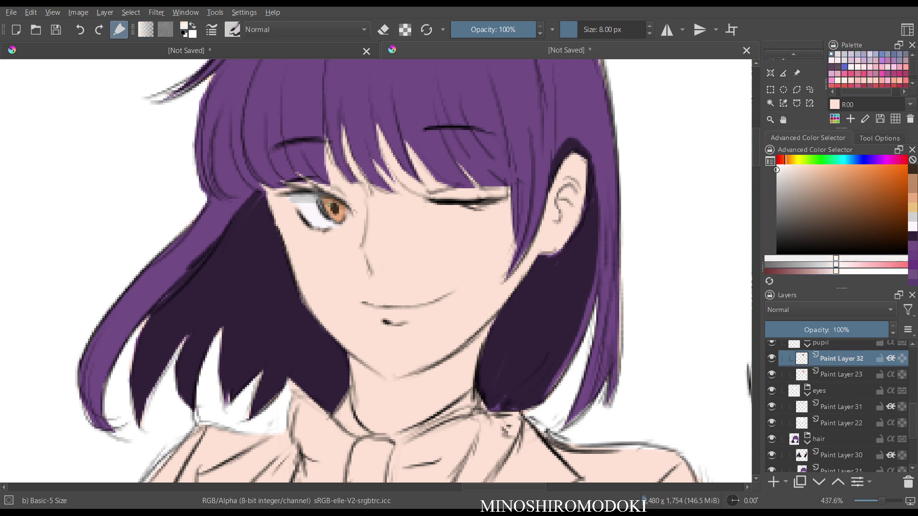
pyautogui.moveTo(329, 205); pyautogui.dragTo(328, 206)
# - Check the coloured face and finished eye in mirrored view and at several zoom levels
pyautogui.scroll(-4, 523, 134)
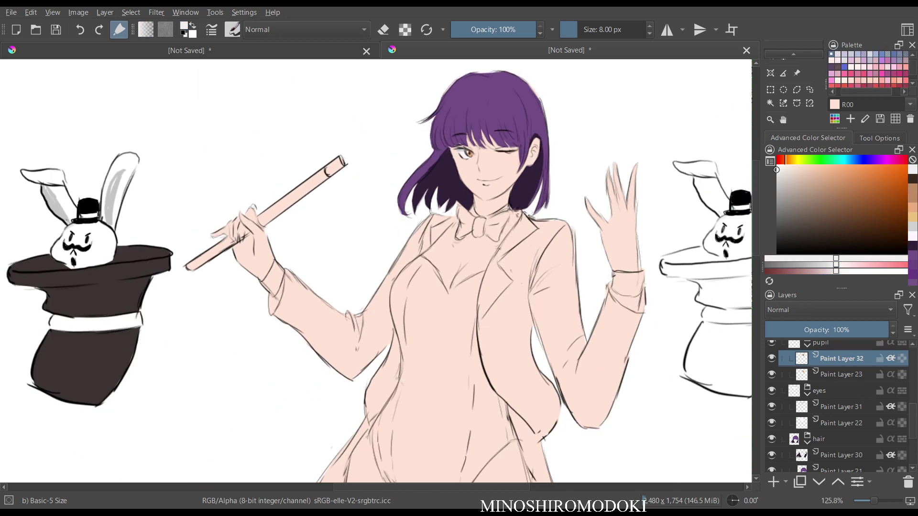
pyautogui.press('m')
pyautogui.press('m')
pyautogui.scroll(3, 488, 225)
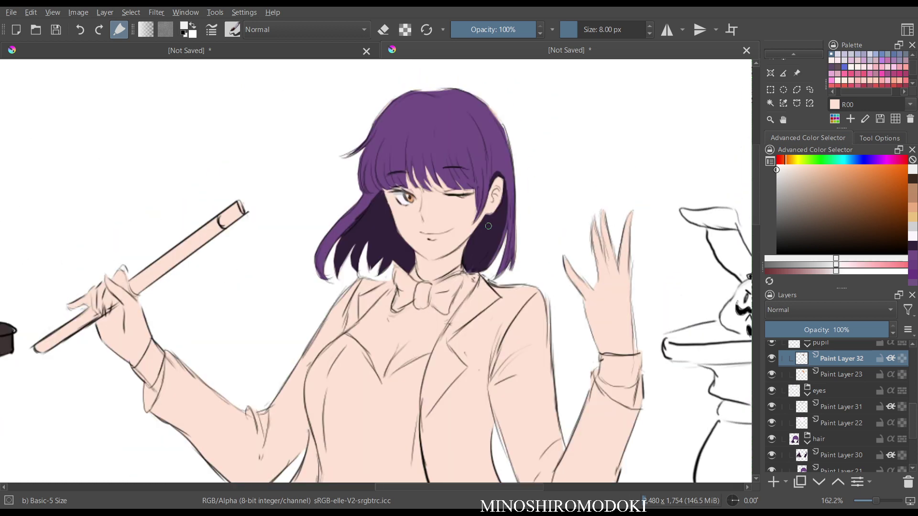
pyautogui.scroll(4, 488, 226)
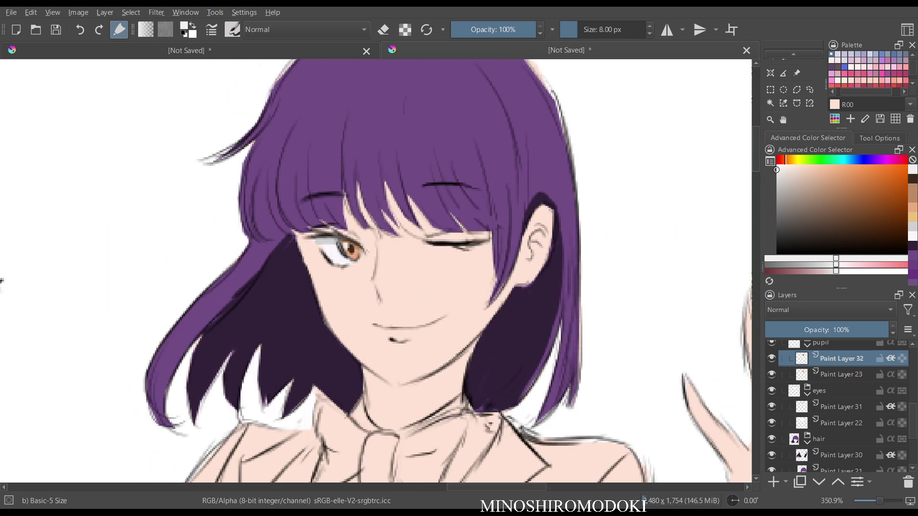
pyautogui.scroll(-5, 436, 204)
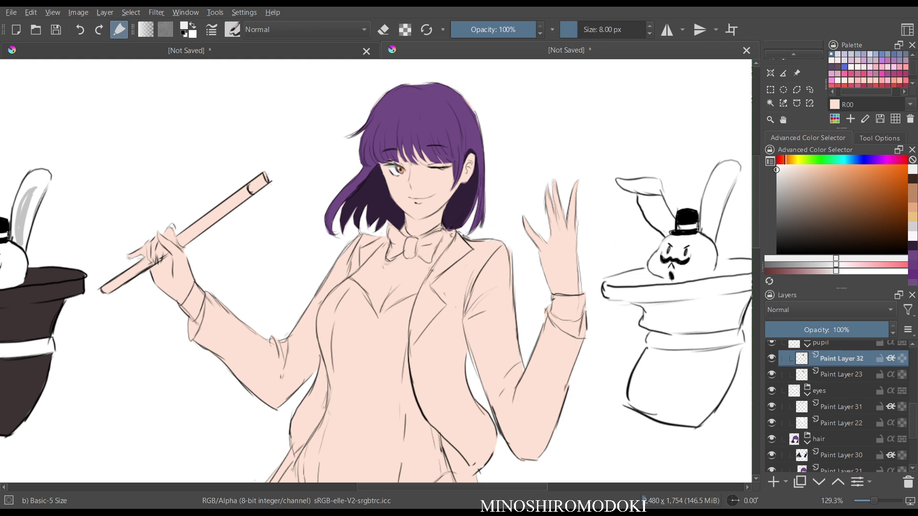
# - Select Paint Layer 24 in the clothing1 group and choose a light turquoise as the painting colour
pyautogui.scroll(5, 841, 406)
pyautogui.click(841, 407)
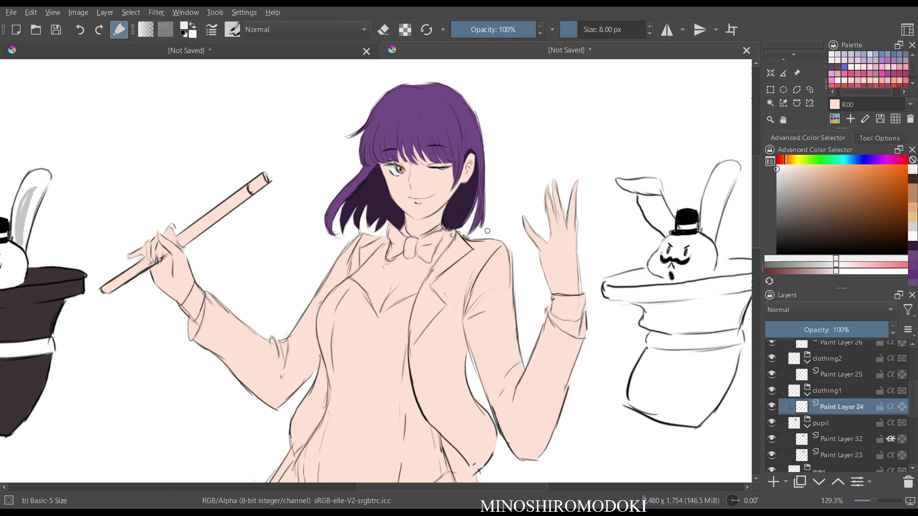
pyautogui.click(849, 160)
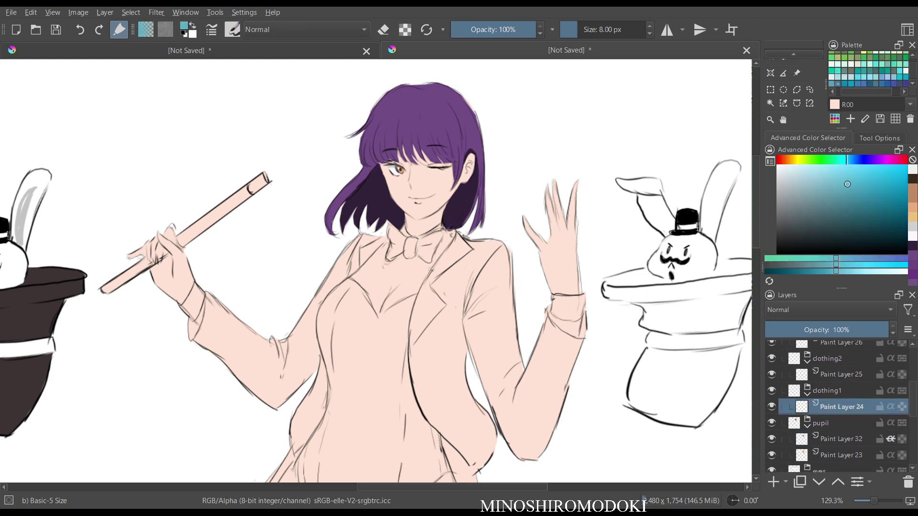
pyautogui.click(849, 185)
pyautogui.moveTo(849, 185)
pyautogui.mouseDown()
pyautogui.moveTo(842, 160)
pyautogui.moveTo(835, 178)
pyautogui.mouseUp()
pyautogui.click(841, 181)
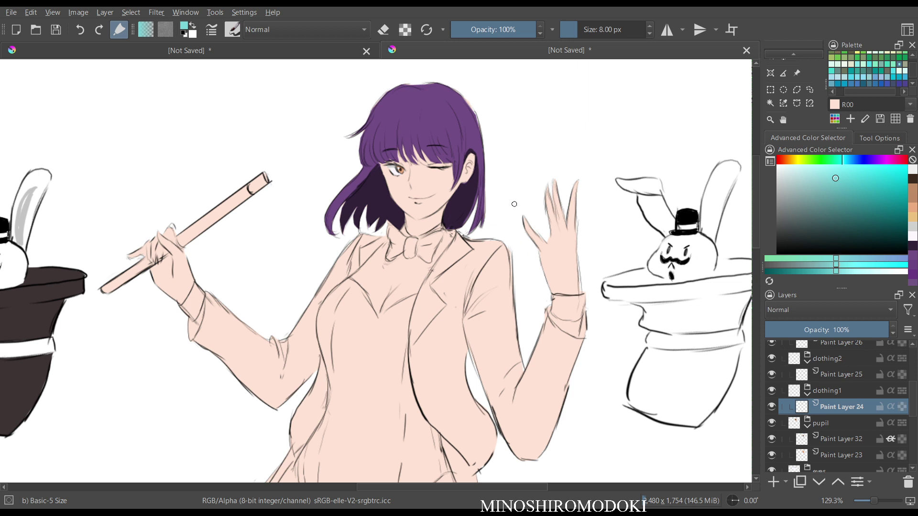
# - Trace the leotard along its neckline, jacket edges and leg openings with the Bezier Curve Selection tool and close it into a selection
pyautogui.scroll(2, 456, 289)
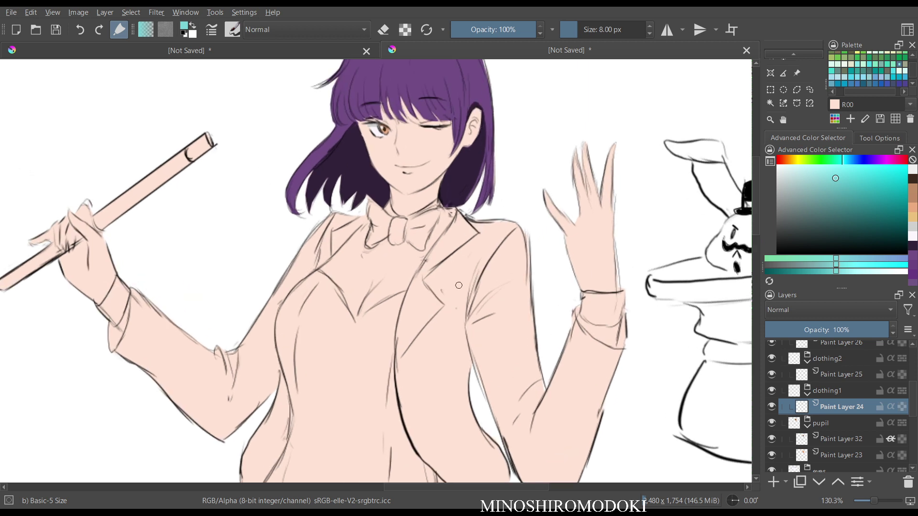
pyautogui.moveTo(457, 285); pyautogui.dragTo(503, 216)
pyautogui.click(796, 103)
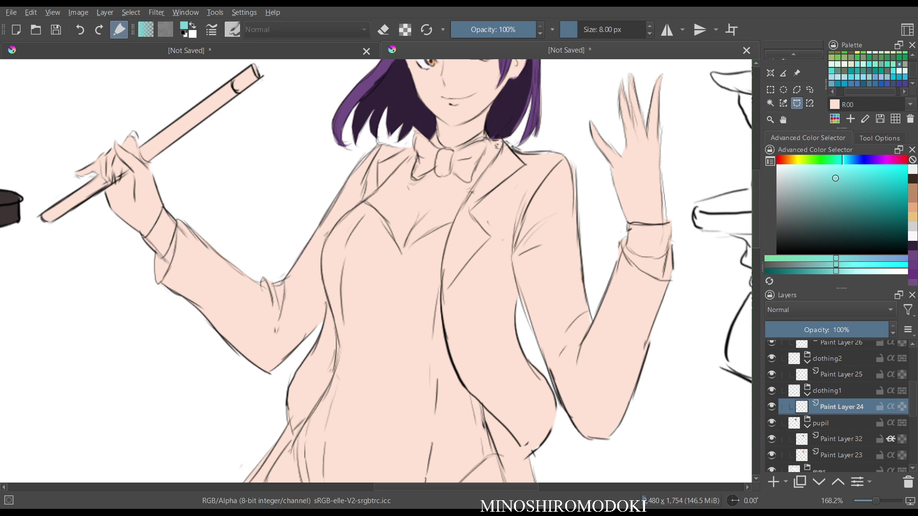
pyautogui.scroll(4, 417, 261)
pyautogui.click(391, 246)
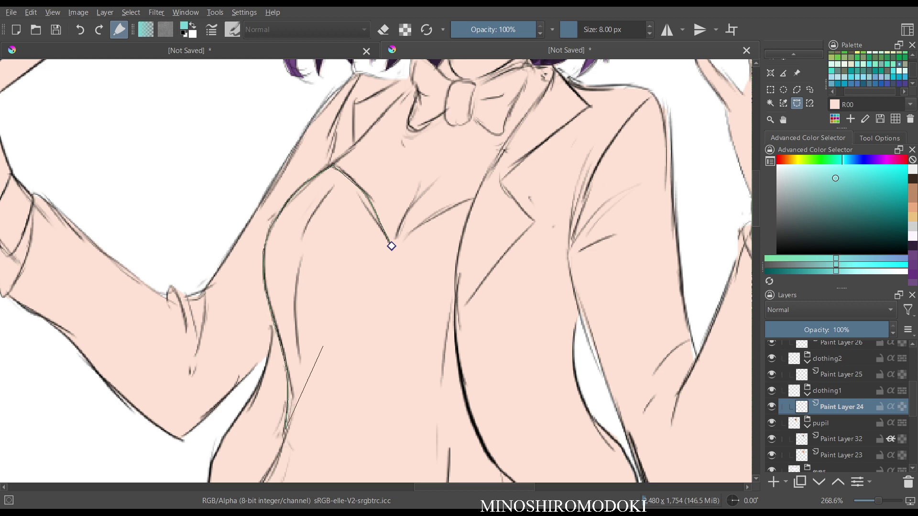
pyautogui.moveTo(324, 330); pyautogui.dragTo(366, 181)
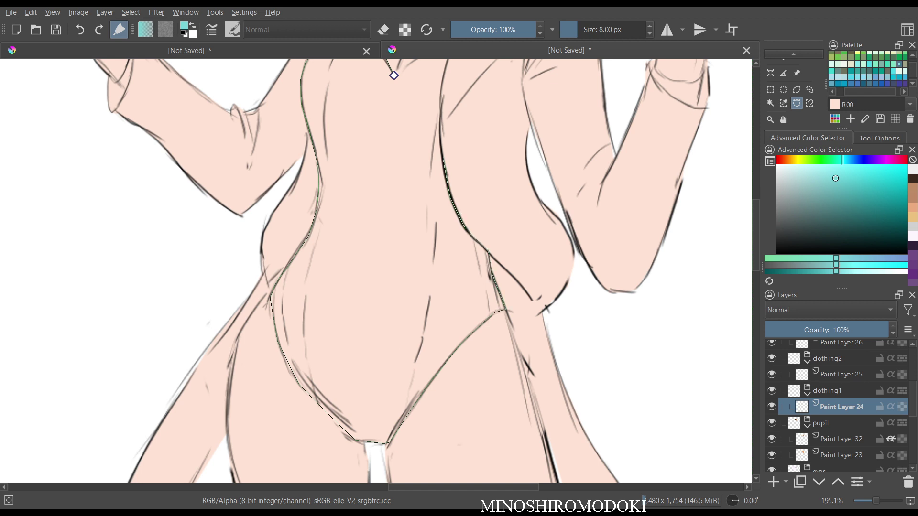
pyautogui.scroll(1, 448, 119)
pyautogui.moveTo(448, 120); pyautogui.dragTo(430, 243)
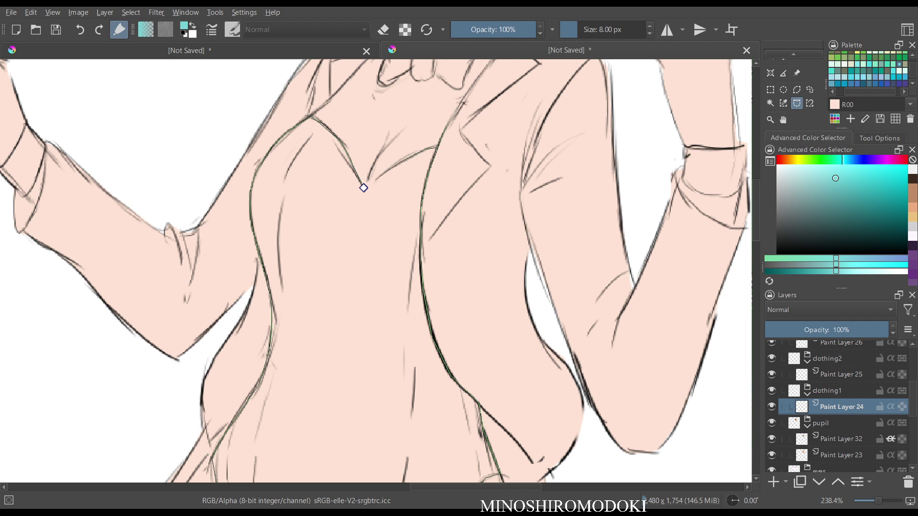
pyautogui.click(364, 188)
pyautogui.scroll(3, 438, 220)
pyautogui.moveTo(437, 221); pyautogui.dragTo(417, 368)
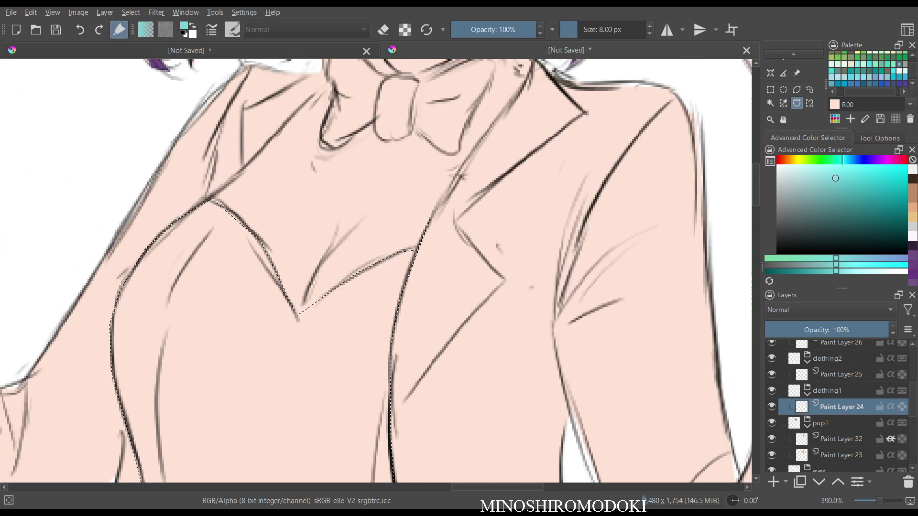
# - Touch up the selection edge where the leotard's neckline meets the jacket lapel with Freehand Selection, and check the outline down to the hips
pyautogui.click(809, 90)
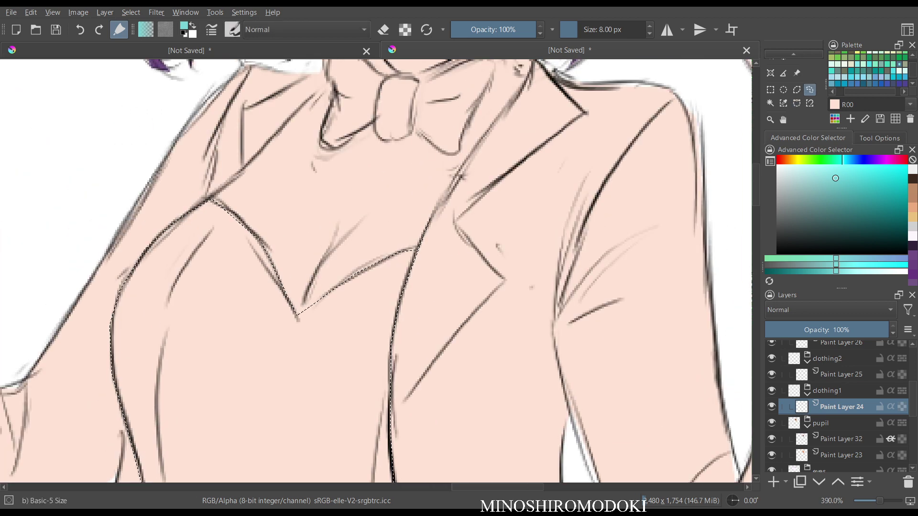
pyautogui.moveTo(417, 249)
pyautogui.mouseDown()
pyautogui.moveTo(423, 263)
pyautogui.moveTo(445, 200)
pyautogui.moveTo(430, 210)
pyautogui.mouseUp()
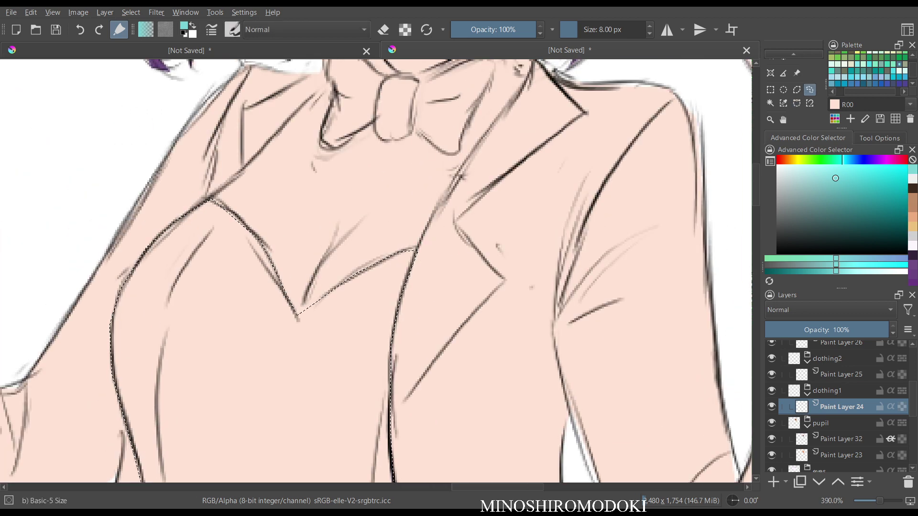
pyautogui.scroll(-4, 461, 175)
pyautogui.moveTo(421, 267); pyautogui.dragTo(421, 261)
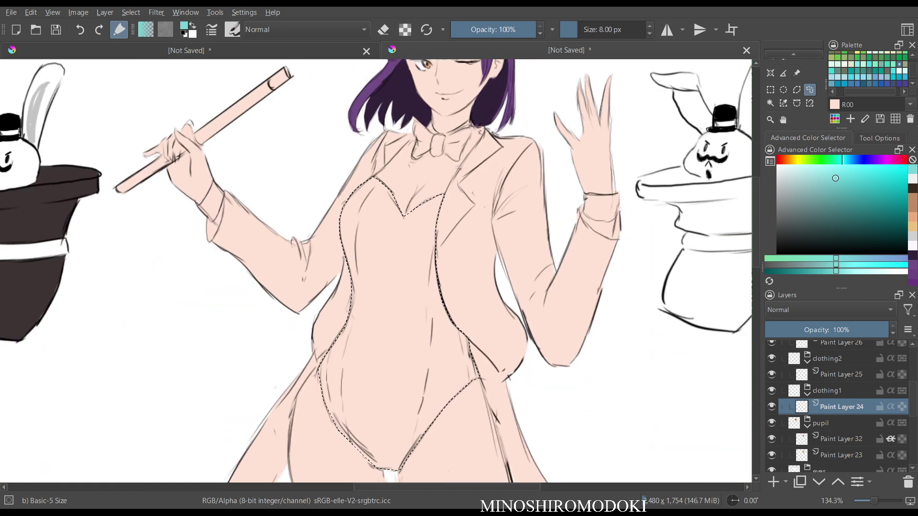
pyautogui.scroll(-3, 486, 218)
pyautogui.moveTo(486, 218); pyautogui.dragTo(460, 102)
pyautogui.scroll(2, 456, 297)
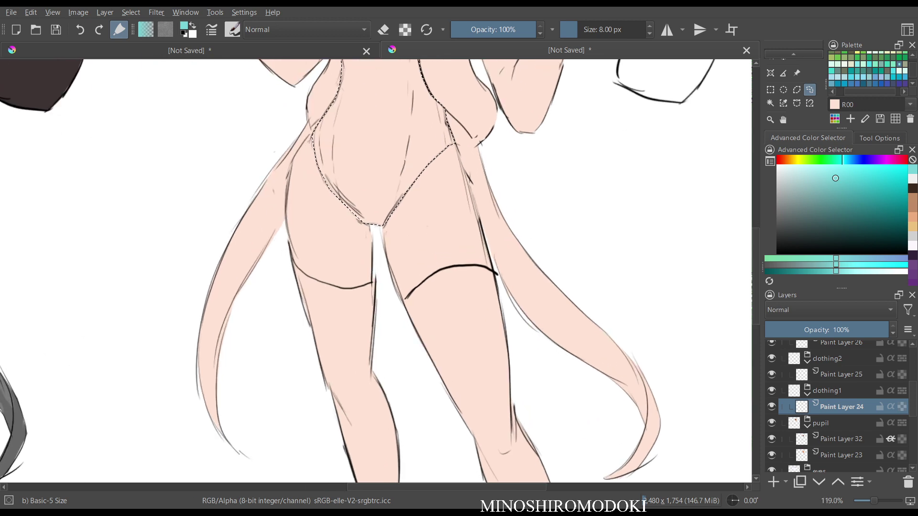
pyautogui.moveTo(454, 297); pyautogui.dragTo(481, 302)
pyautogui.scroll(1, 450, 289)
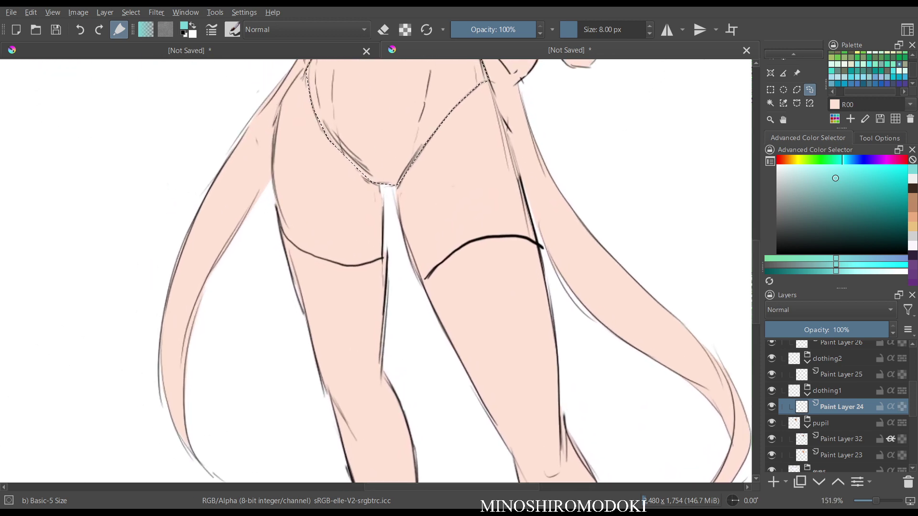
pyautogui.scroll(-2, 376, 272)
pyautogui.scroll(3, 376, 271)
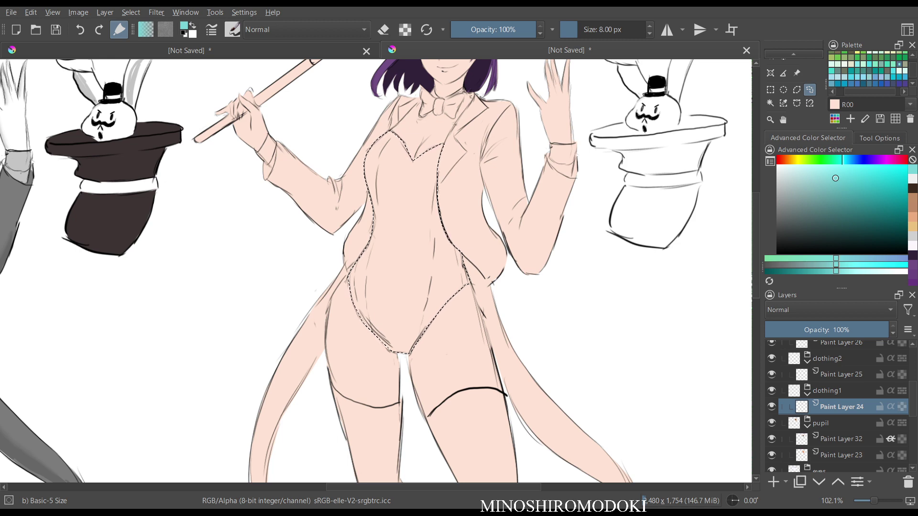
# - Try a turquoise fill on the selected leotard, compare it in mirrored view and undo the fill
pyautogui.press('f')
pyautogui.click(410, 225)
pyautogui.press('m')
pyautogui.press('m')
pyautogui.scroll(-3, 442, 214)
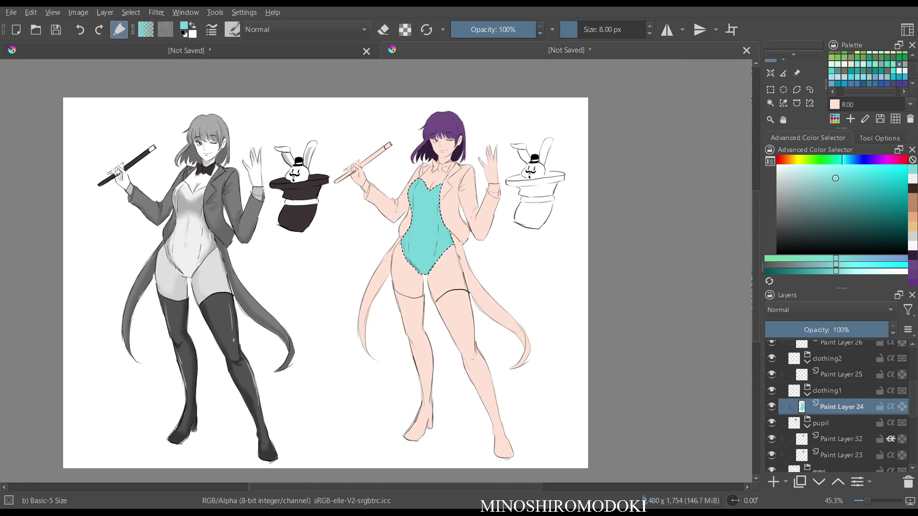
pyautogui.scroll(4, 442, 212)
pyautogui.hotkey('ctrl', 'z')
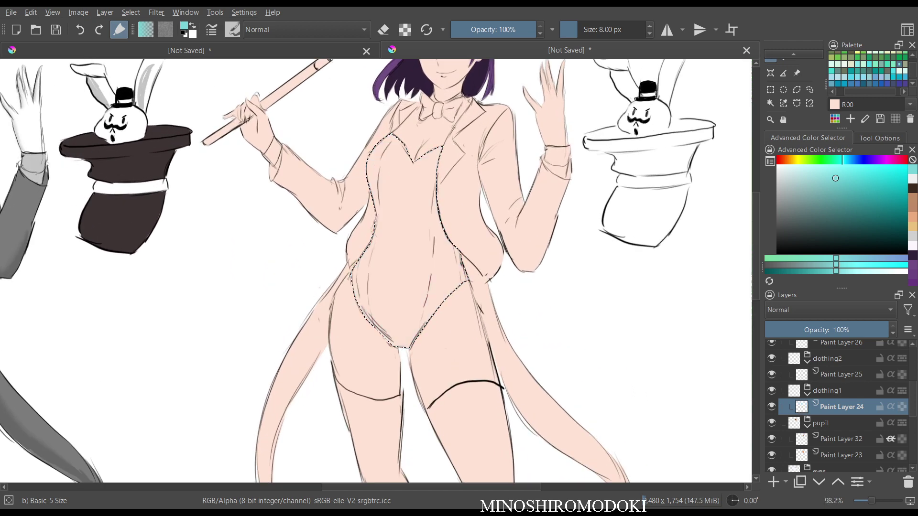
# - Try a paler turquoise fill on the selected leotard and judge it in mirrored and full-page view
pyautogui.hotkey('shift', 'BackSpace')
pyautogui.press('m')
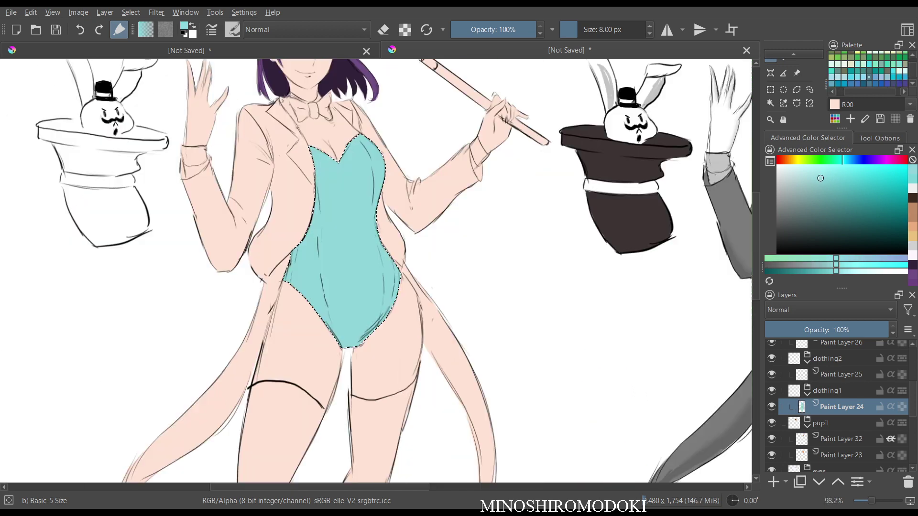
pyautogui.press('m')
pyautogui.scroll(-3, 376, 271)
pyautogui.scroll(2, 376, 272)
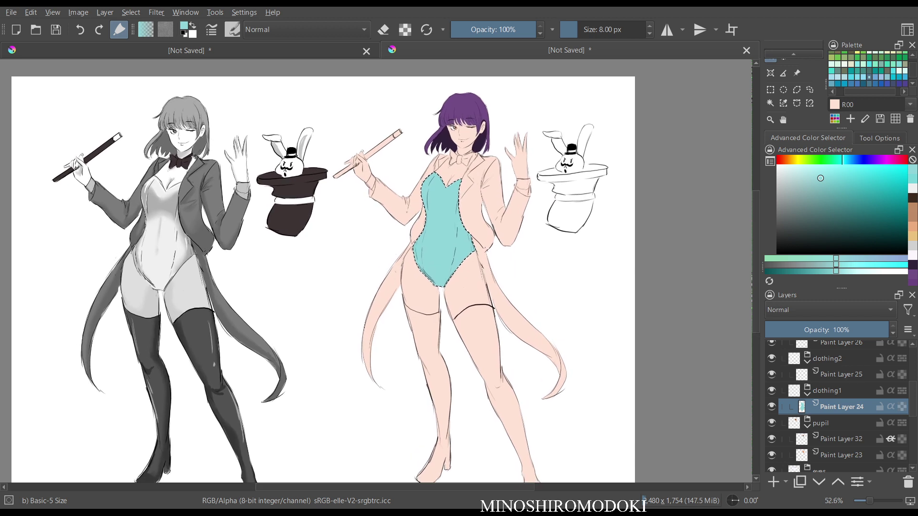
pyautogui.moveTo(376, 271); pyautogui.dragTo(375, 267)
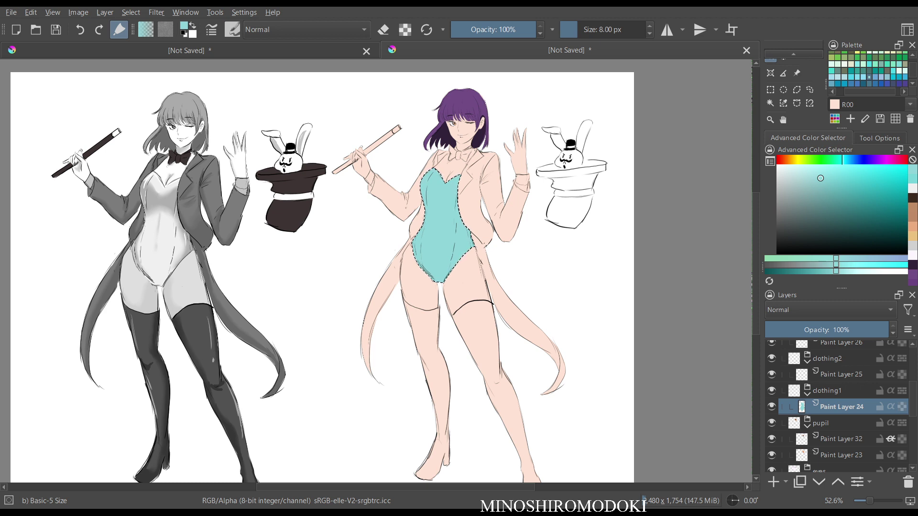
# - Try an orange-brown fill on the selected leotard, compare it in mirrored view and undo the fill
pyautogui.moveTo(804, 159); pyautogui.dragTo(791, 160)
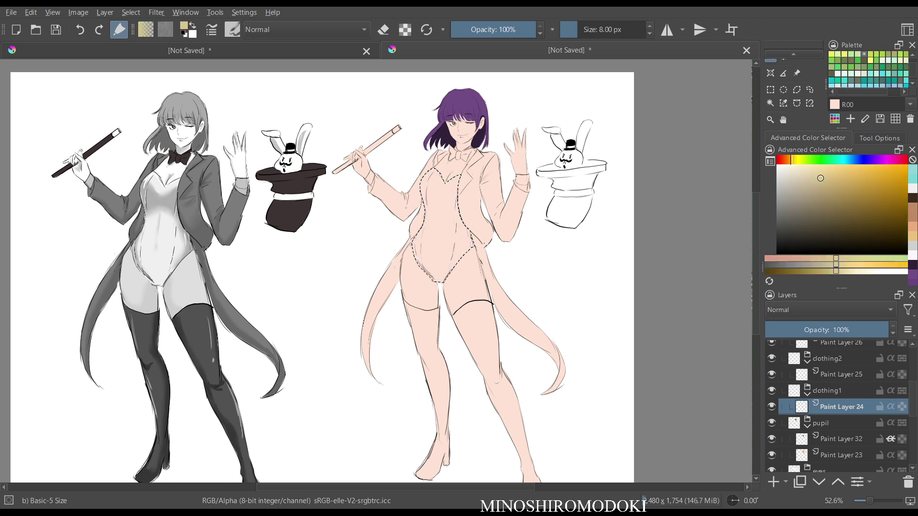
pyautogui.moveTo(823, 187)
pyautogui.mouseDown()
pyautogui.moveTo(855, 182)
pyautogui.moveTo(838, 185)
pyautogui.mouseUp()
pyautogui.click(787, 160)
pyautogui.click(854, 182)
pyautogui.hotkey('shift', 'BackSpace')
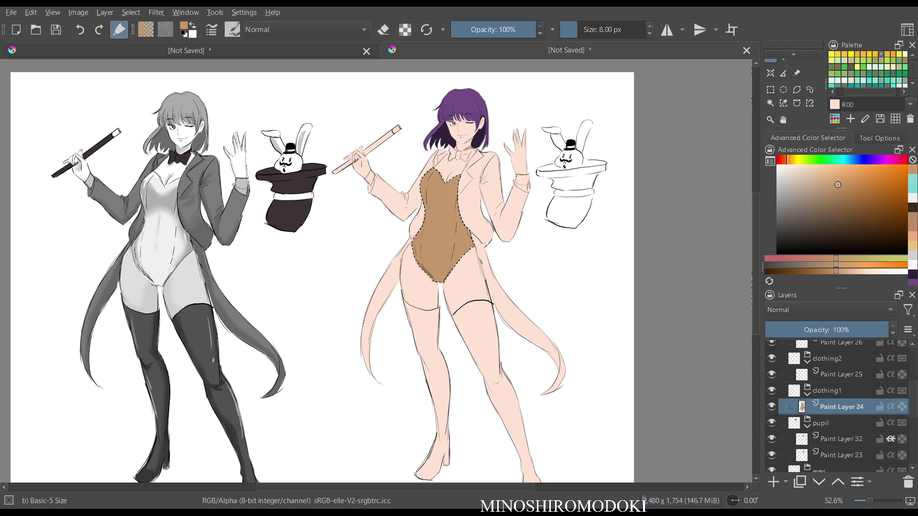
pyautogui.press('m')
pyautogui.press('m')
pyautogui.moveTo(458, 262); pyautogui.dragTo(457, 339)
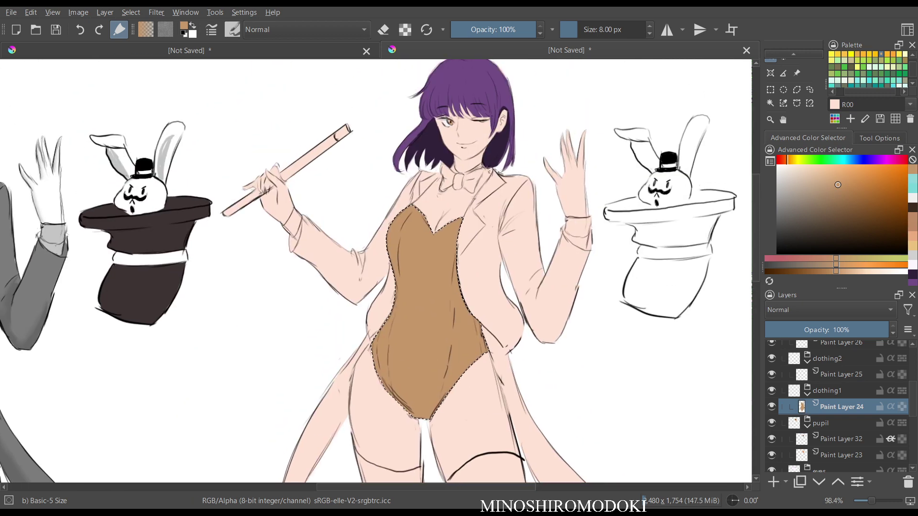
pyautogui.hotkey('ctrl', 'z')
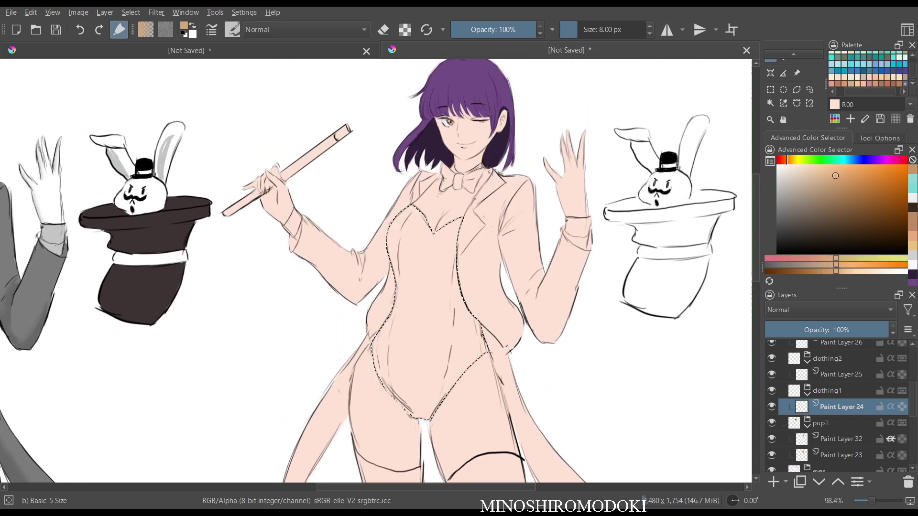
# - Try a lighter orange-tan fill on the selected leotard and judge it in mirrored and full-page view
pyautogui.hotkey('shift', 'BackSpace')
pyautogui.press('m')
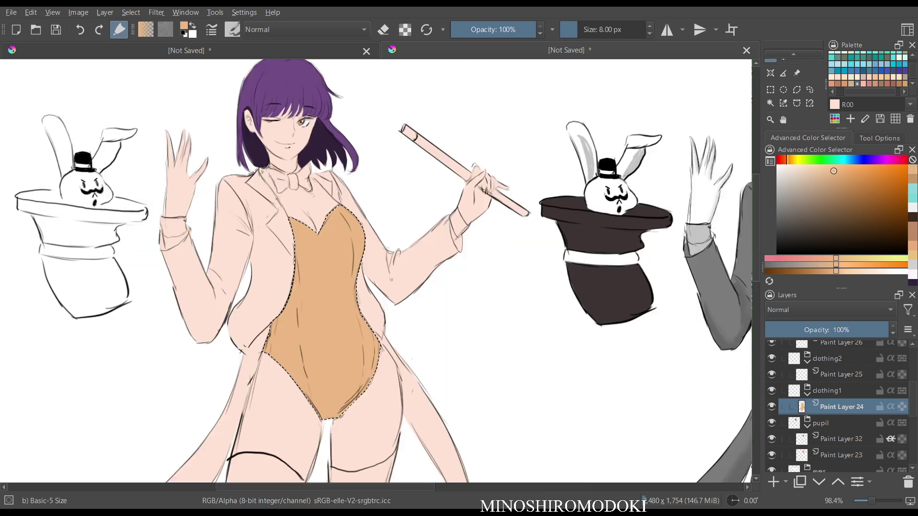
pyautogui.press('m')
pyautogui.scroll(-5, 467, 113)
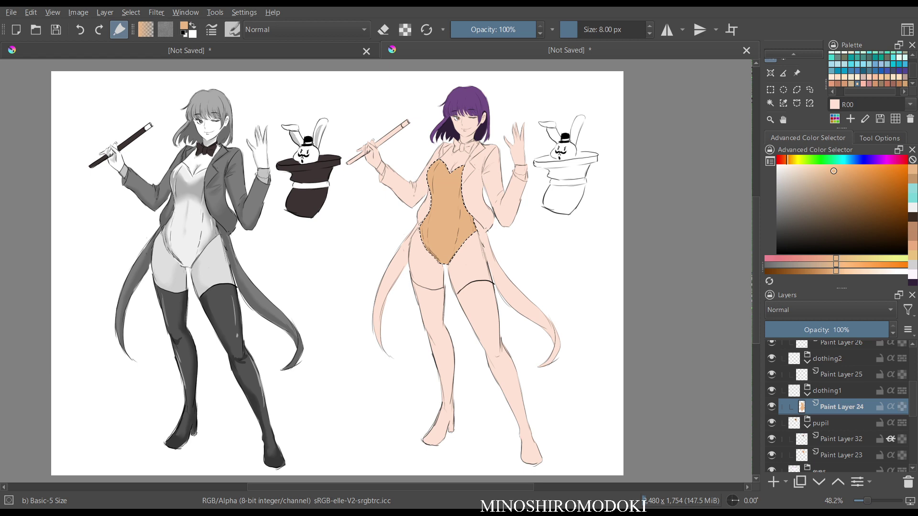
pyautogui.moveTo(466, 262); pyautogui.dragTo(479, 366)
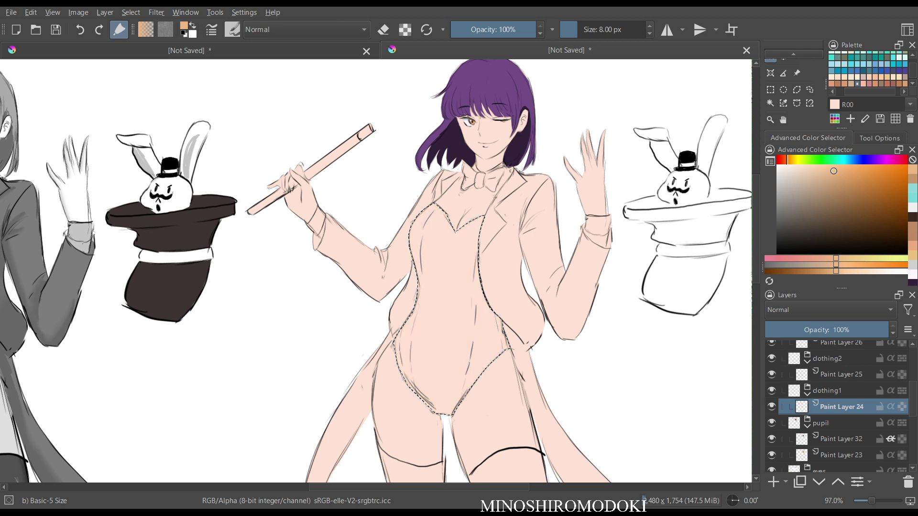
# - Try a very pale peach and a light sandy beige as fill colours for the selected leotard
pyautogui.moveTo(833, 170); pyautogui.dragTo(804, 167)
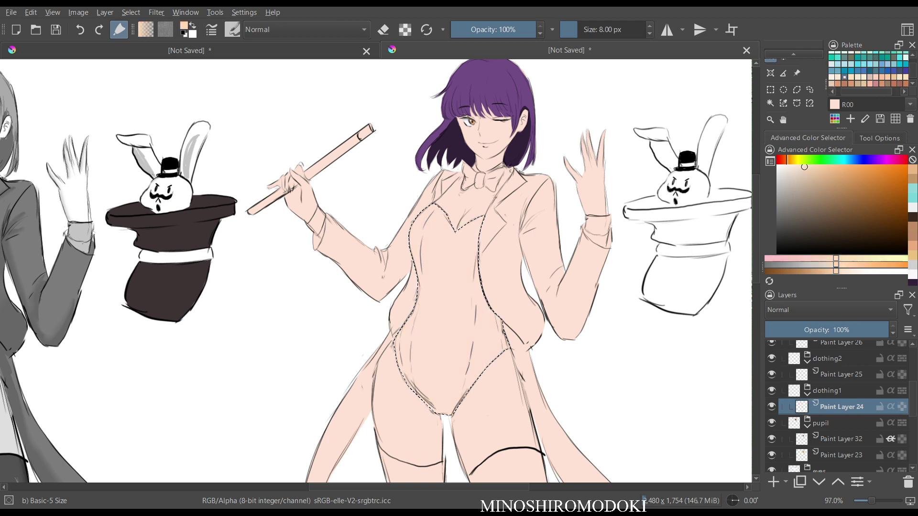
pyautogui.hotkey('shift', 'BackSpace')
pyautogui.hotkey('ctrl', 'z')
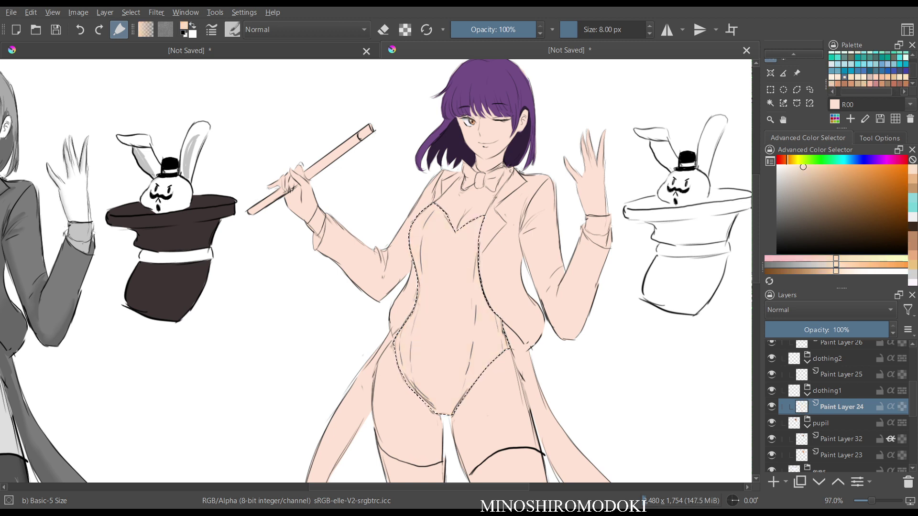
pyautogui.moveTo(803, 168)
pyautogui.mouseDown()
pyautogui.moveTo(806, 180)
pyautogui.moveTo(816, 170)
pyautogui.mouseUp()
pyautogui.hotkey('shift', 'BackSpace')
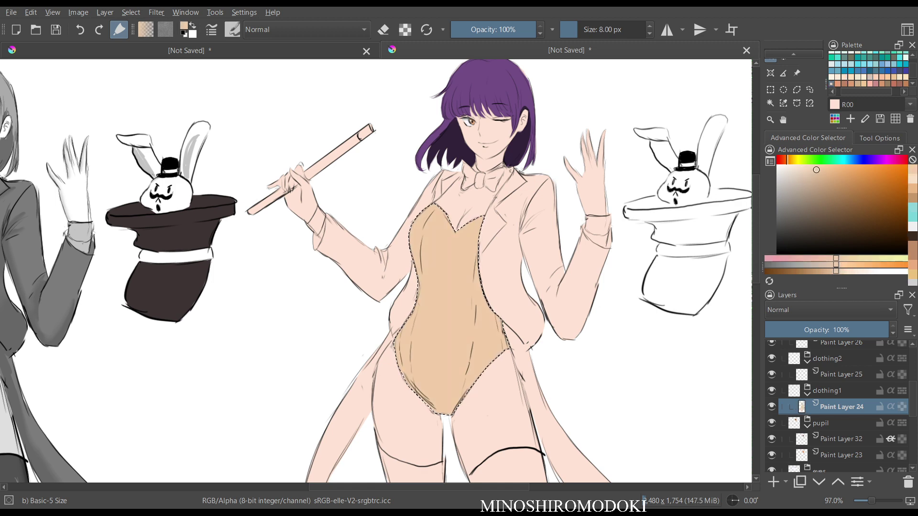
pyautogui.scroll(-4, 526, 263)
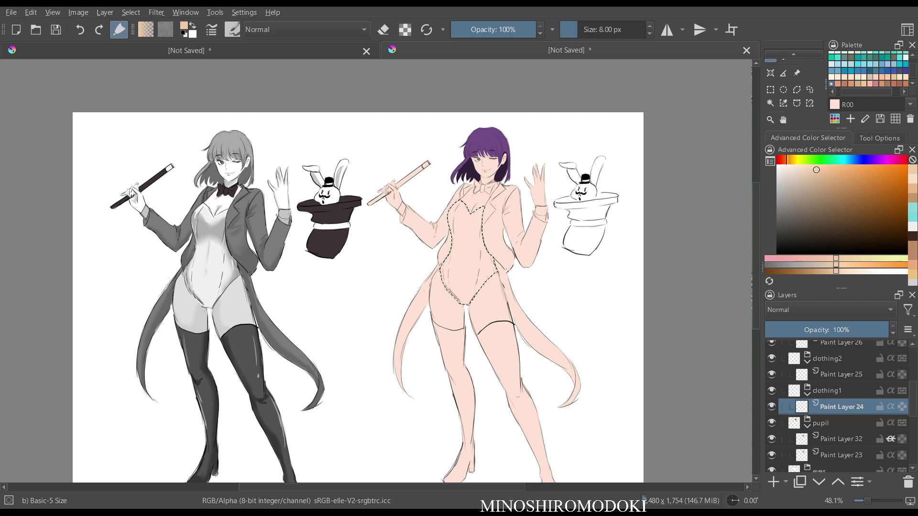
# - Return to a light turquoise hue and fill the selected leotard with it
pyautogui.moveTo(831, 160)
pyautogui.mouseDown()
pyautogui.moveTo(847, 159)
pyautogui.moveTo(836, 179)
pyautogui.mouseUp()
pyautogui.click(842, 173)
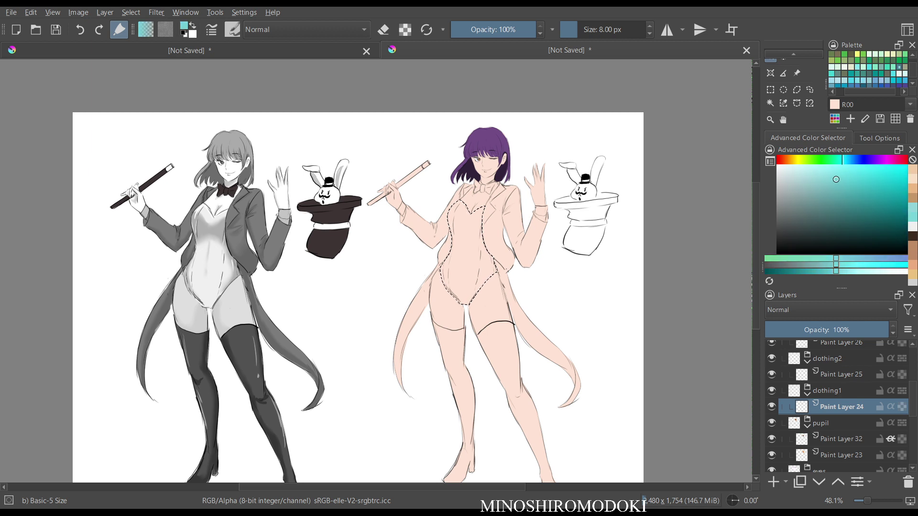
pyautogui.hotkey('shift', 'BackSpace')
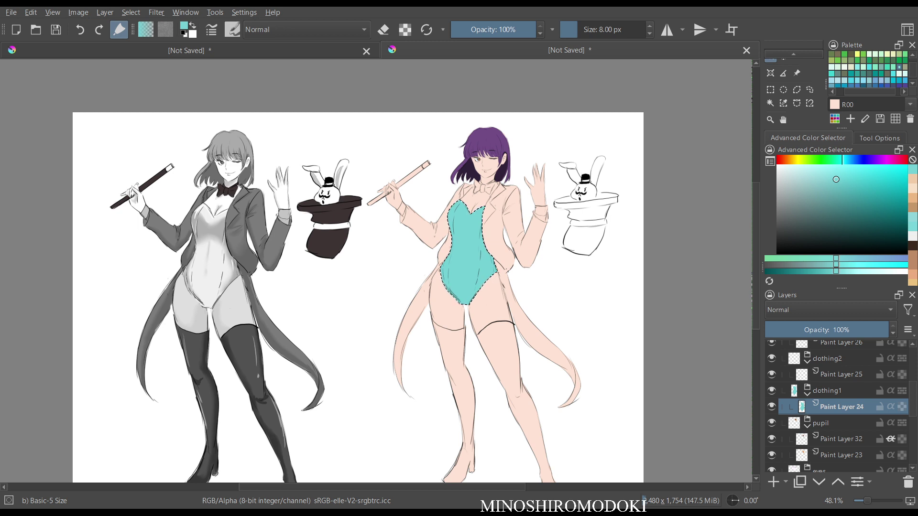
# - Try a dark purple fill on the selected leotard and undo it
pyautogui.moveTo(842, 160); pyautogui.dragTo(880, 159)
pyautogui.moveTo(836, 179); pyautogui.dragTo(838, 209)
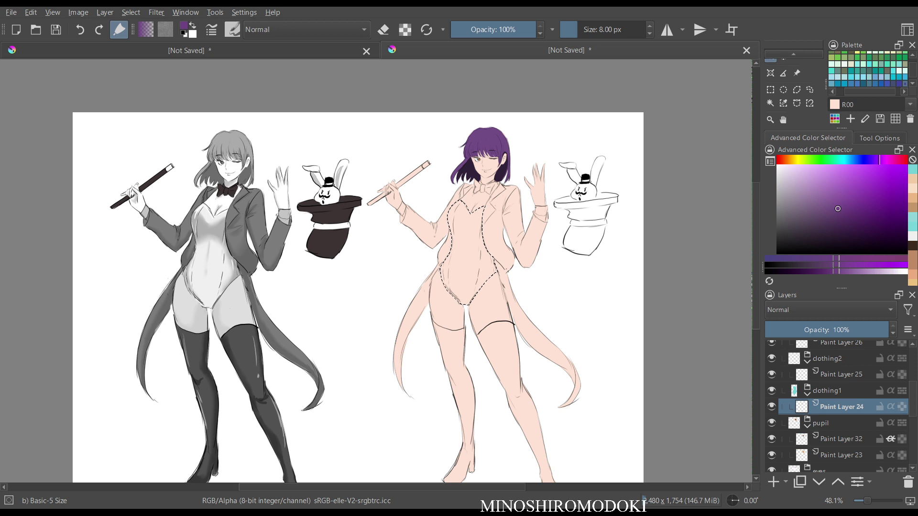
pyautogui.hotkey('shift', 'BackSpace')
pyautogui.hotkey('ctrl', 'z')
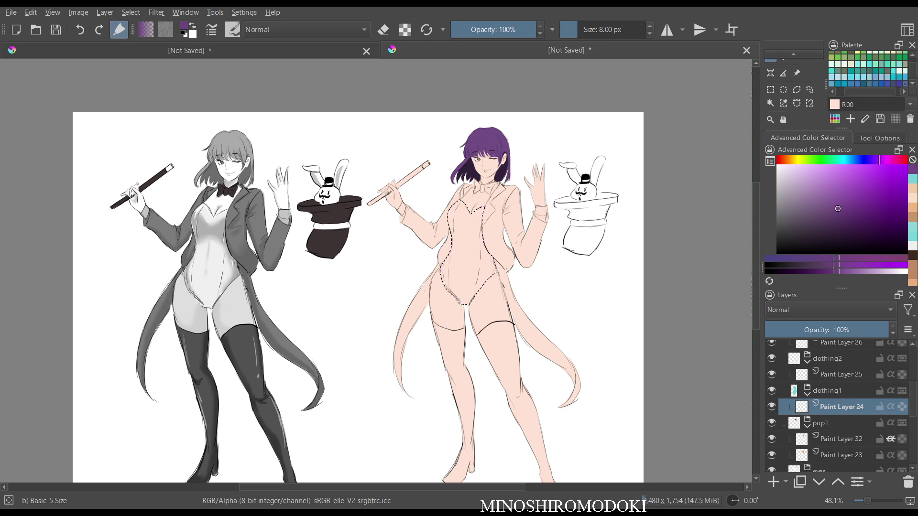
# - Fill the selected leotard on Paint Layer 24 with a lighter muted purple and check it in mirrored view
pyautogui.moveTo(836, 192); pyautogui.dragTo(816, 198)
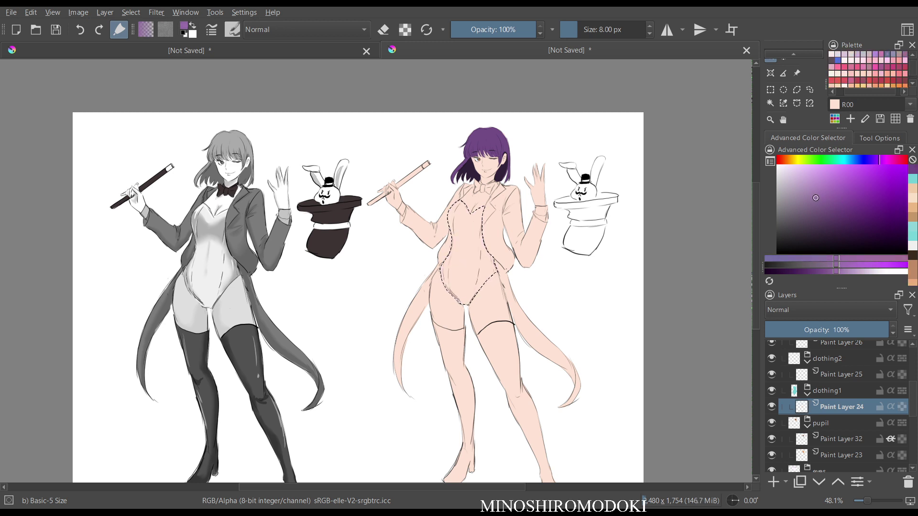
pyautogui.hotkey('shift', 'BackSpace')
pyautogui.press('m')
pyautogui.press('m')
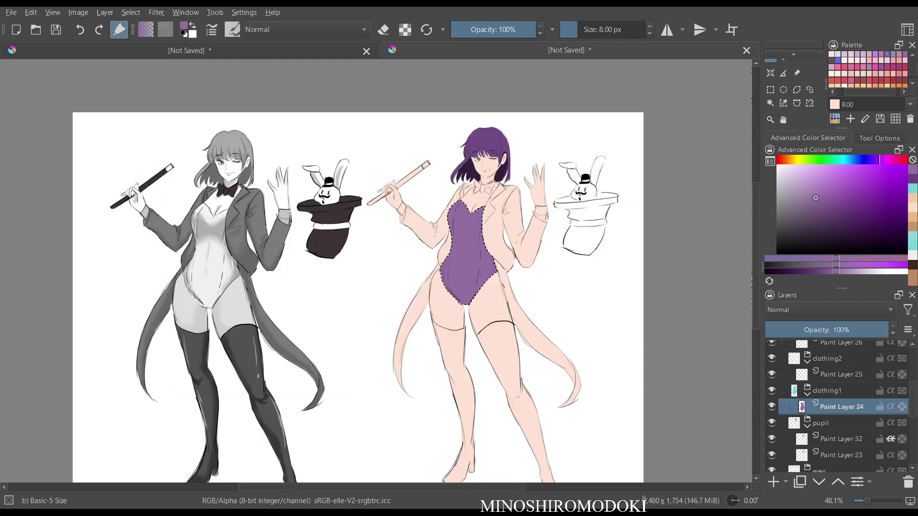
pyautogui.scroll(5, 411, 261)
pyautogui.moveTo(411, 261); pyautogui.dragTo(302, 380)
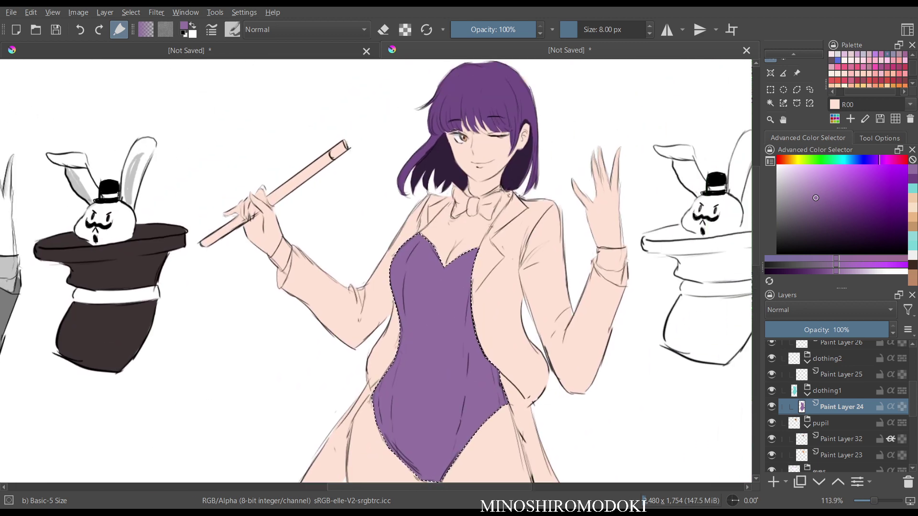
# - Undo the muted purple fill, then try a deep blue-violet fill on the selected leotard and clear it
pyautogui.hotkey('ctrl', 'z')
pyautogui.click(871, 159)
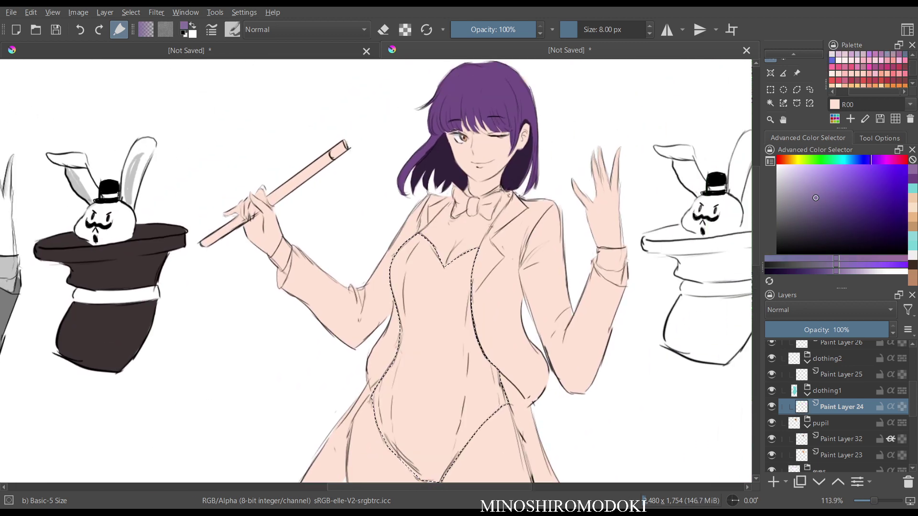
pyautogui.moveTo(837, 192); pyautogui.dragTo(852, 202)
pyautogui.hotkey('shift', 'BackSpace')
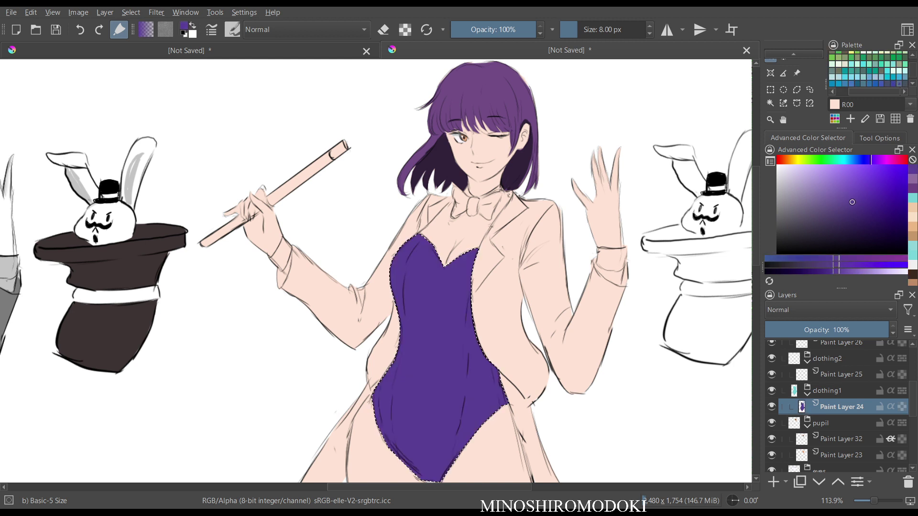
pyautogui.press('Delete')
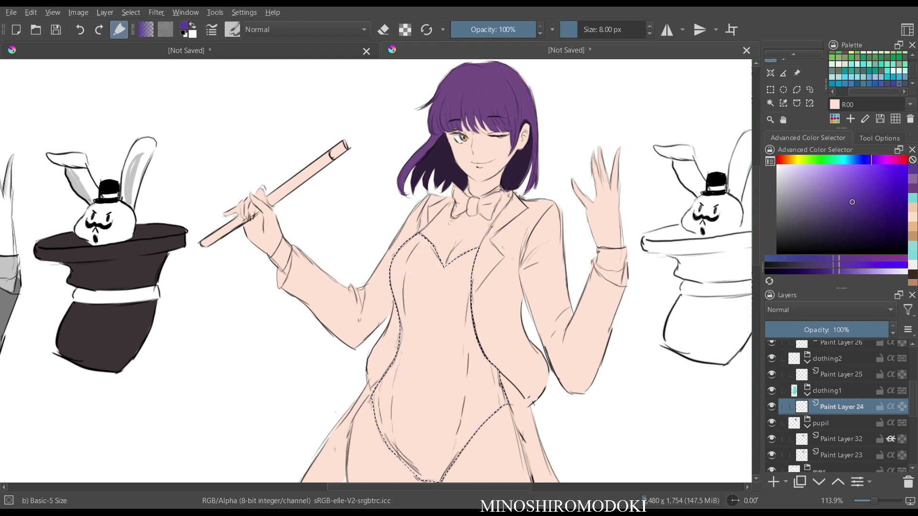
# - Try a lighter, muted blue-violet fill on the leotard, check it in mirrored view and clear it
pyautogui.moveTo(852, 202); pyautogui.dragTo(822, 194)
pyautogui.hotkey('shift', 'BackSpace')
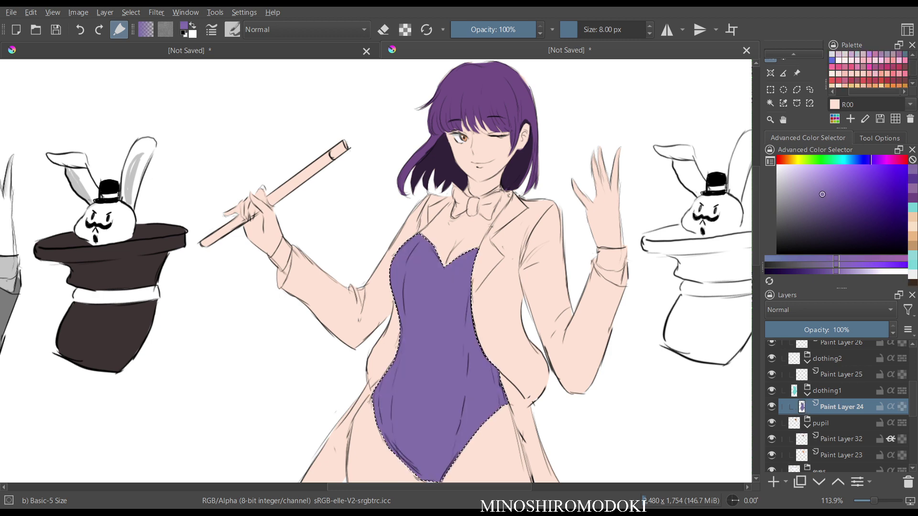
pyautogui.press('m')
pyautogui.press('m')
pyautogui.press('-')
pyautogui.press('Delete')
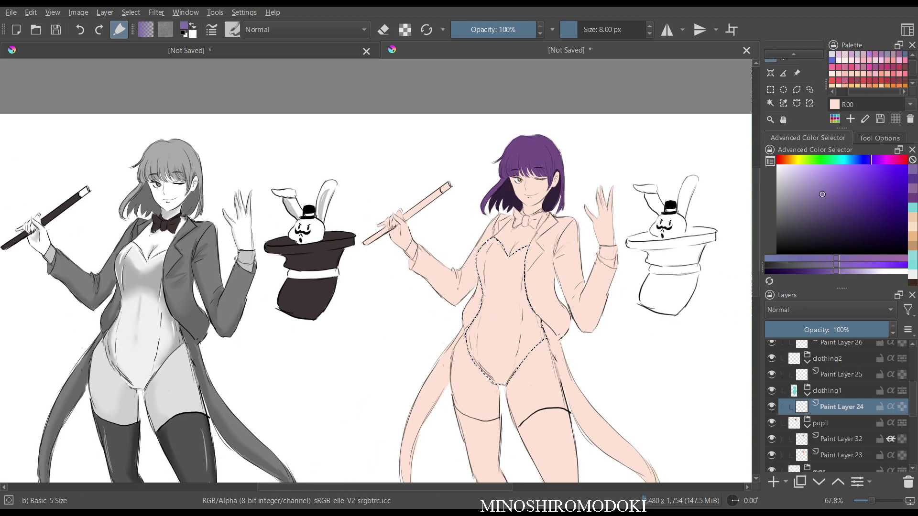
# - Try a medium-dark blue fill on the selected leotard and check it in mirrored view
pyautogui.moveTo(871, 159); pyautogui.dragTo(852, 160)
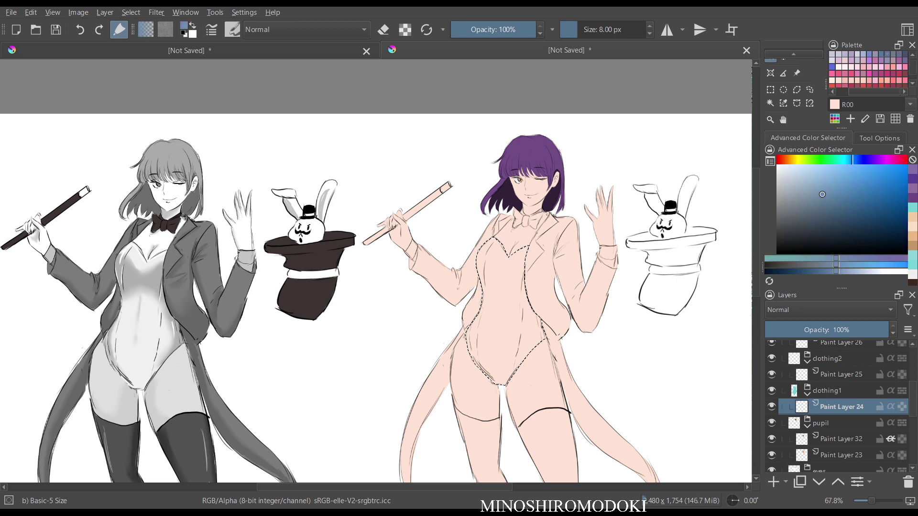
pyautogui.moveTo(823, 195); pyautogui.dragTo(862, 205)
pyautogui.hotkey('shift', 'BackSpace')
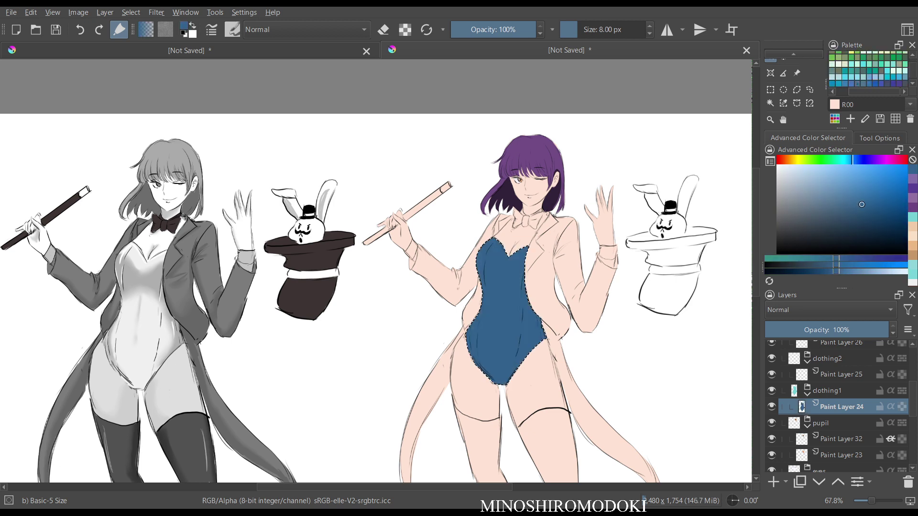
pyautogui.scroll(3, 522, 370)
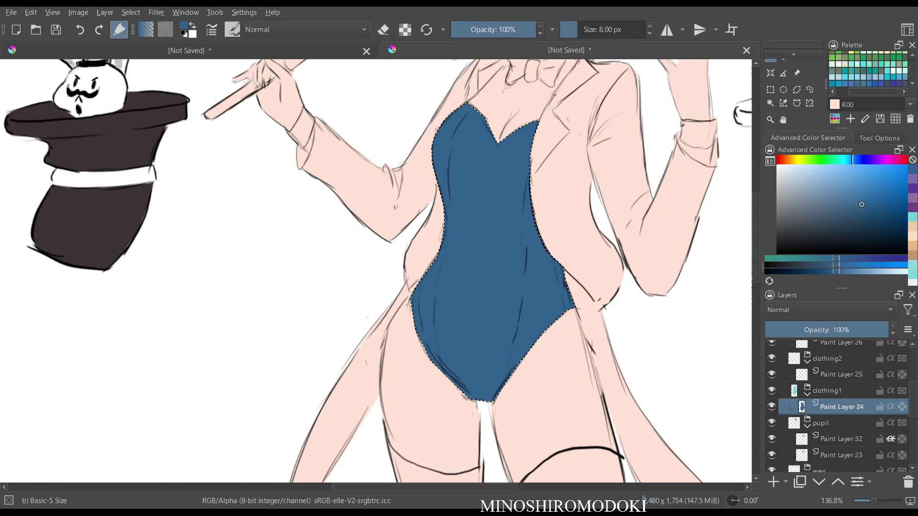
pyautogui.press('m')
pyautogui.press('m')
pyautogui.scroll(-1, 536, 268)
pyautogui.moveTo(526, 258); pyautogui.dragTo(508, 319)
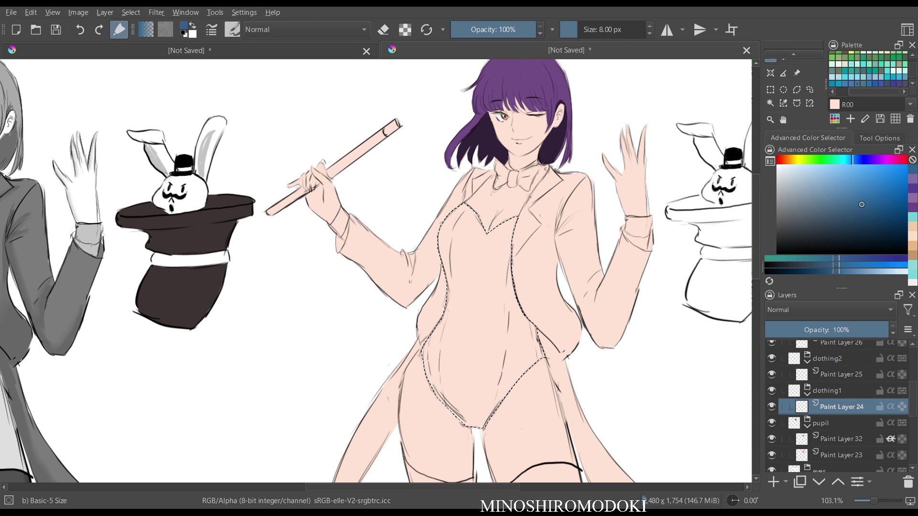
# - Try a muted red fill on the selected leotard and undo it
pyautogui.moveTo(852, 159); pyautogui.dragTo(777, 159)
pyautogui.moveTo(861, 205); pyautogui.dragTo(860, 186)
pyautogui.hotkey('shift', 'BackSpace')
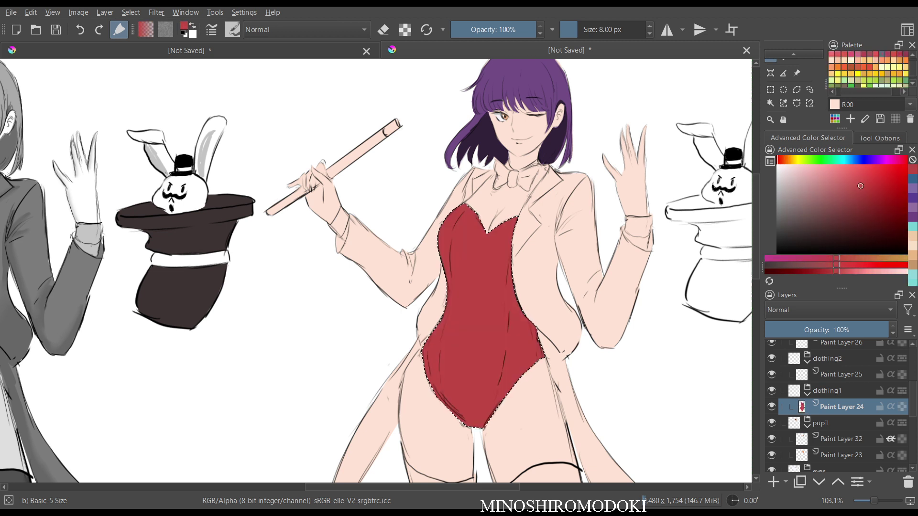
pyautogui.hotkey('ctrl', 'z')
# - Try a deep, strongly saturated red fill on the leotard and check it in mirrored view
pyautogui.moveTo(861, 186); pyautogui.dragTo(892, 187)
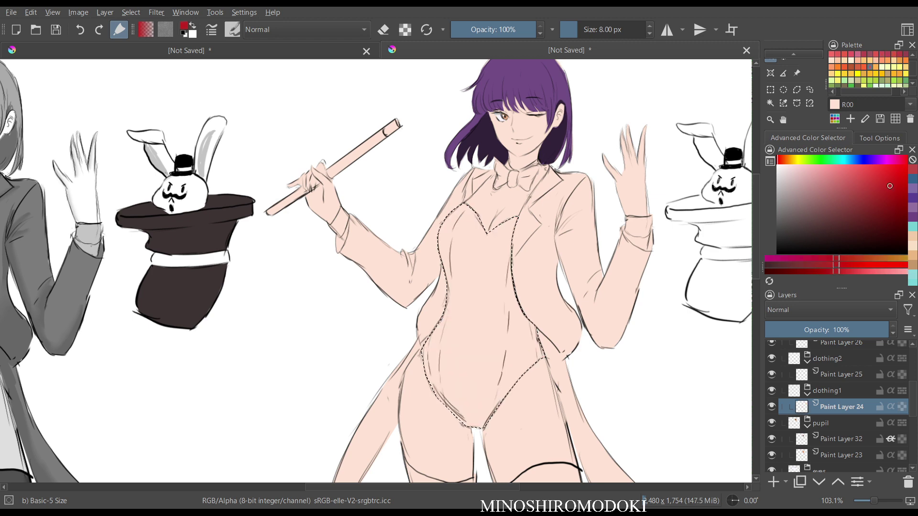
pyautogui.hotkey('shift', 'BackSpace')
pyautogui.press('m')
pyautogui.press('m')
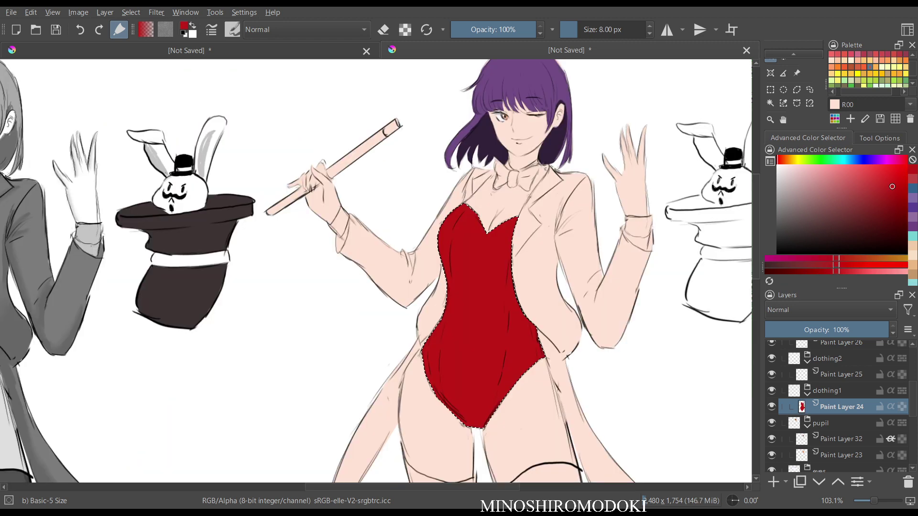
pyautogui.scroll(-4, 597, 285)
pyautogui.moveTo(598, 285); pyautogui.dragTo(550, 243)
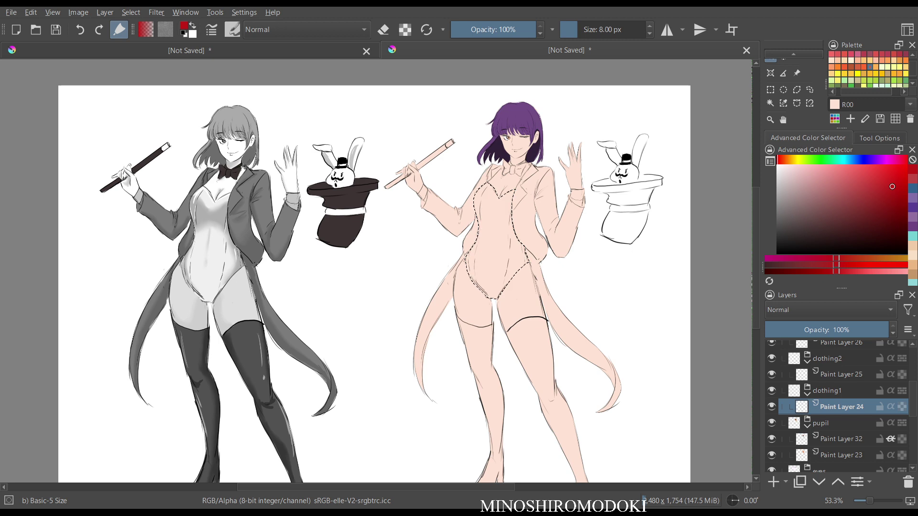
# - Try a softer, less saturated red on the leotard, compare it in mirrored view and undo the fill
pyautogui.moveTo(893, 187); pyautogui.dragTo(855, 183)
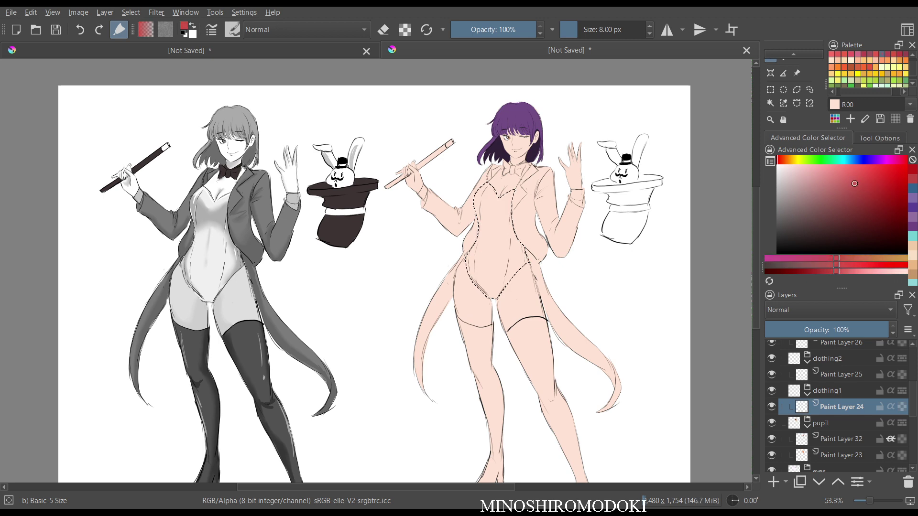
pyautogui.hotkey('shift', 'BackSpace')
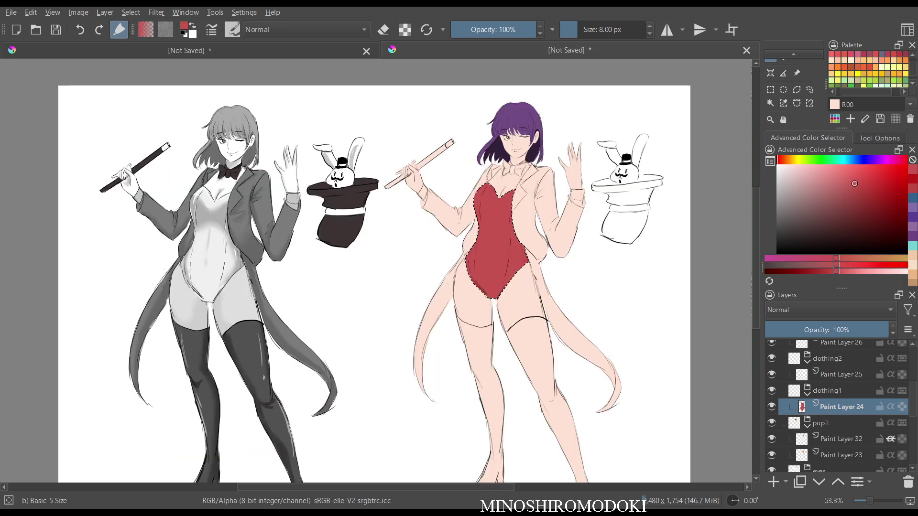
pyautogui.press('m')
pyautogui.press('m')
pyautogui.scroll(4, 522, 319)
pyautogui.moveTo(522, 277); pyautogui.dragTo(532, 453)
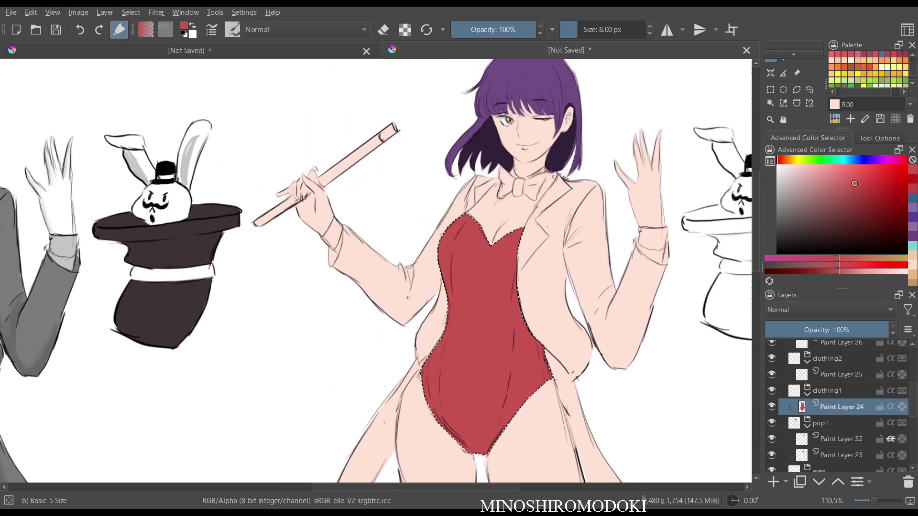
pyautogui.hotkey('ctrl', 'z')
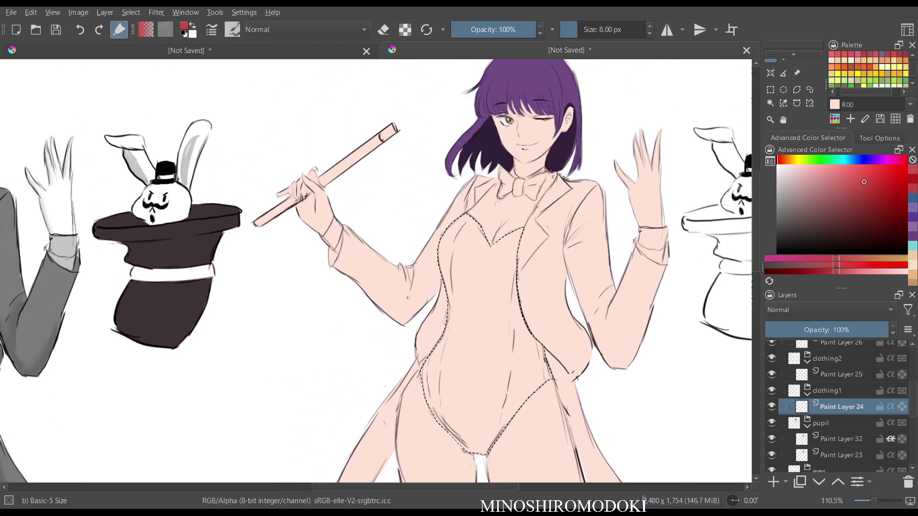
# - Fill the leotard on Paint Layer 24 with a slightly more saturated medium red and clear the selection
pyautogui.hotkey('shift', 'BackSpace')
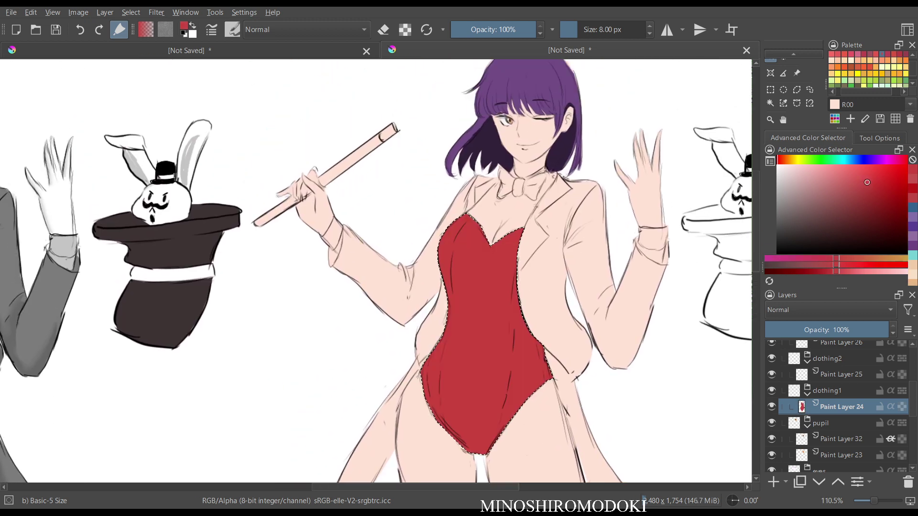
pyautogui.press('-')
pyautogui.press('-')
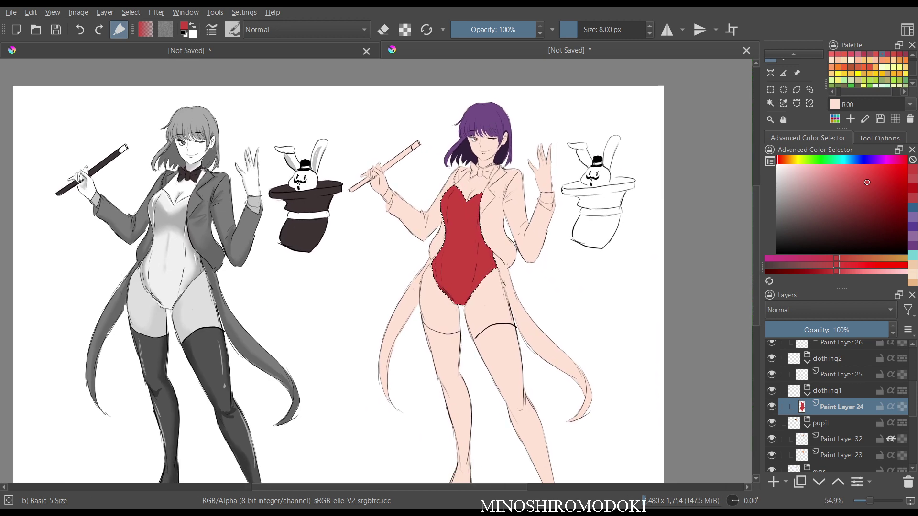
pyautogui.hotkey('ctrl', 'shift', 'a')
# - On Paint Layer 25, start a Bezier curve selection of the jacket from the collar over the shoulder and down to the raised hand's cuff
pyautogui.click(842, 374)
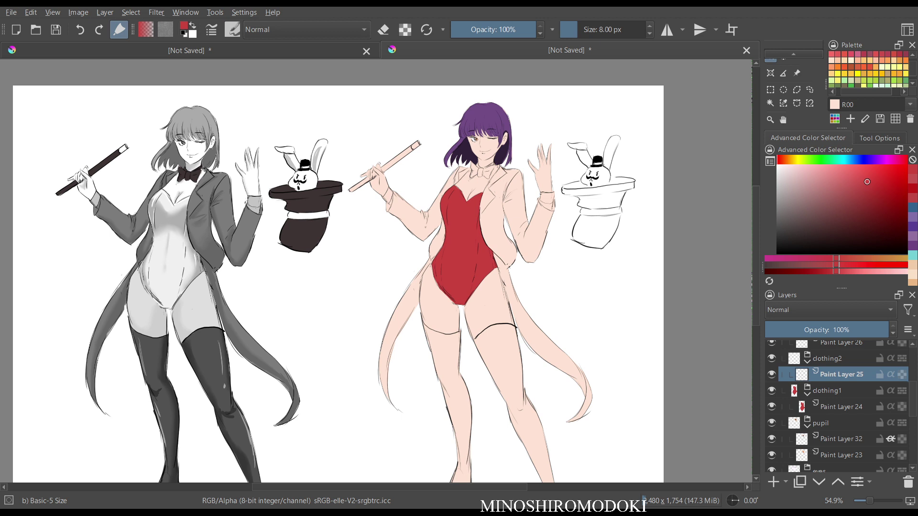
pyautogui.scroll(4, 478, 283)
pyautogui.moveTo(455, 215); pyautogui.dragTo(454, 362)
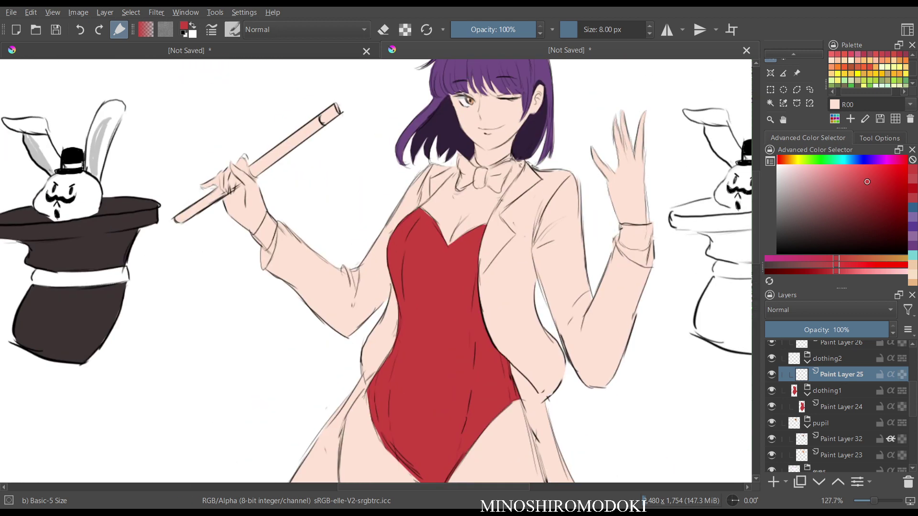
pyautogui.click(797, 104)
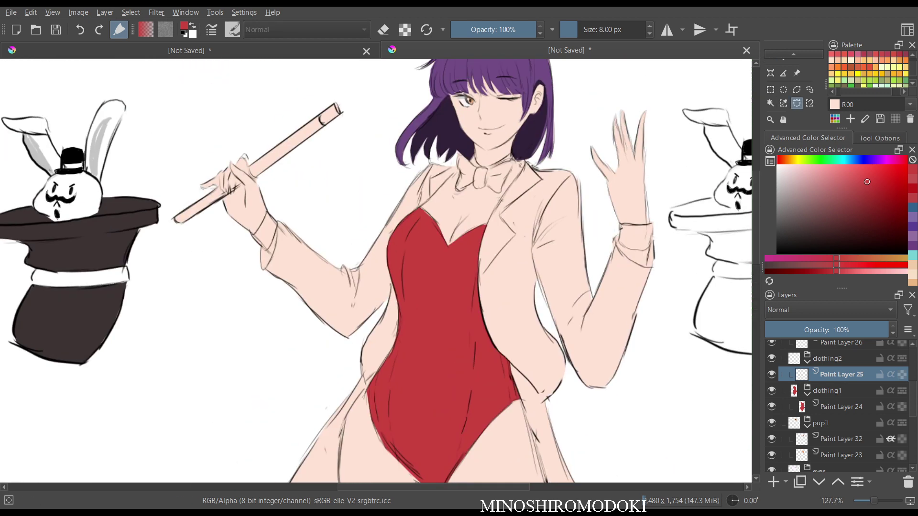
pyautogui.click(517, 162)
pyautogui.scroll(4, 515, 201)
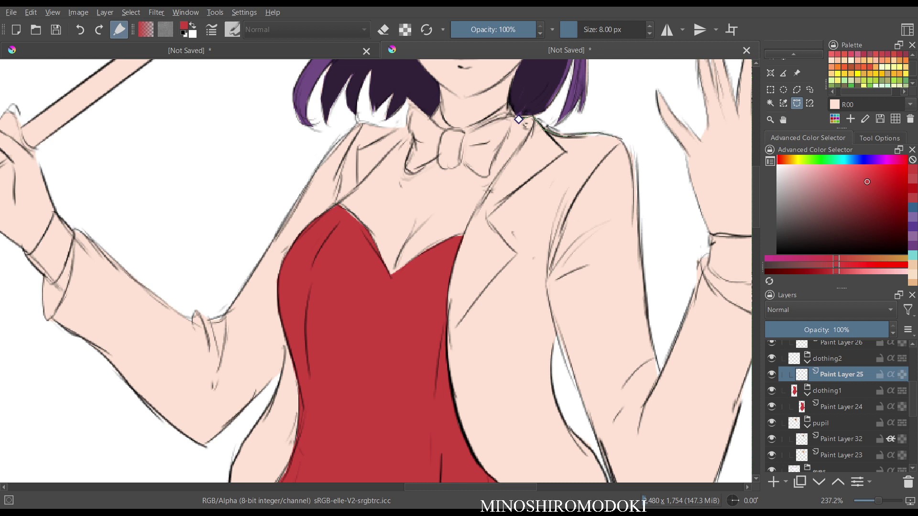
pyautogui.click(622, 140)
pyautogui.moveTo(713, 241); pyautogui.dragTo(484, 203)
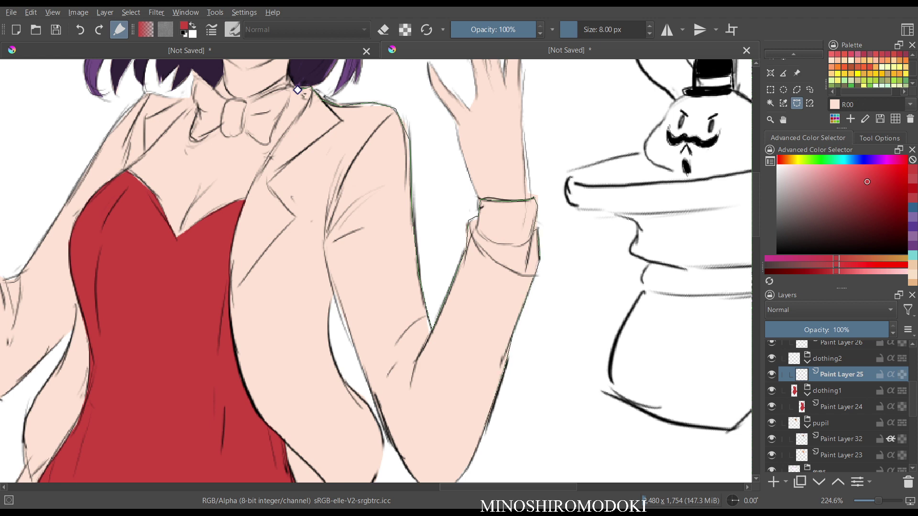
# - Continue the jacket selection down the forearm, around the elbow and up the sleeve's inner edge to the armpit
pyautogui.scroll(-2, 473, 421)
pyautogui.moveTo(473, 416); pyautogui.dragTo(484, 317)
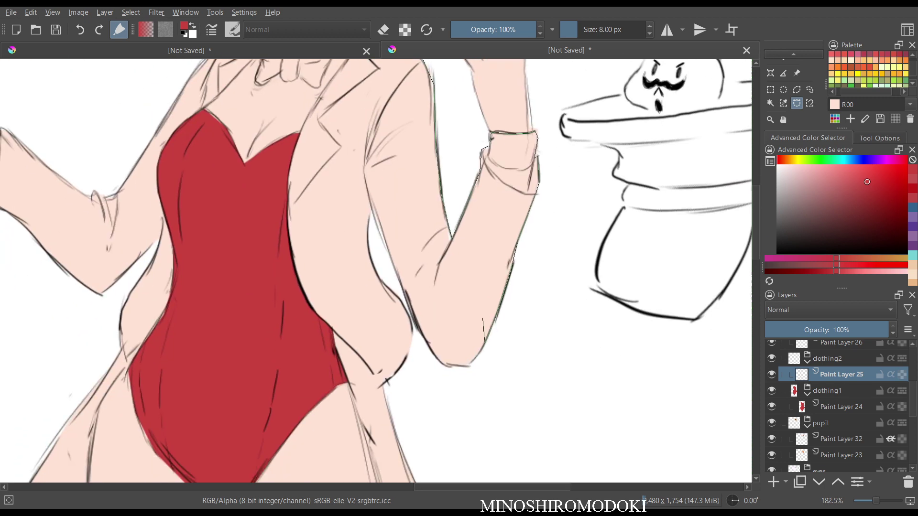
pyautogui.click(468, 367)
pyautogui.click(406, 291)
pyautogui.click(384, 237)
pyautogui.click(373, 209)
pyautogui.scroll(4, 378, 268)
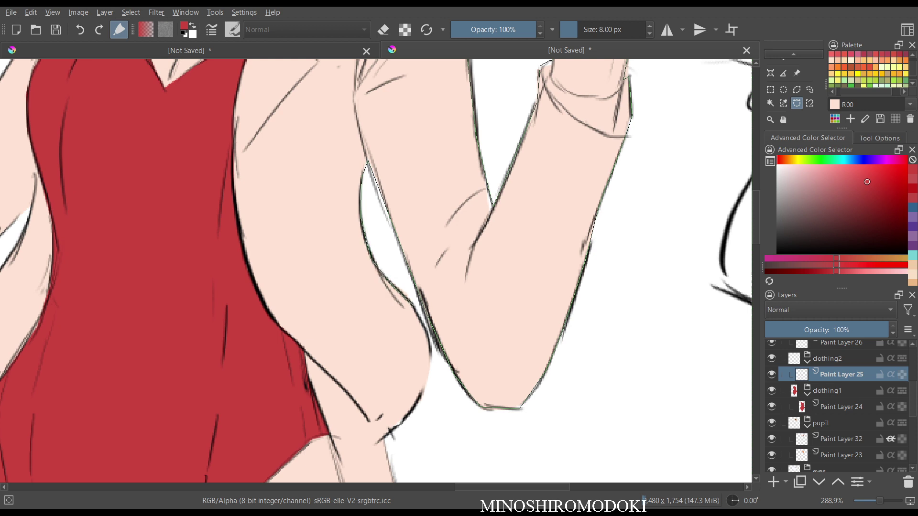
# - Extend the jacket selection around its rounded lower side to the top of the coattail
pyautogui.click(429, 372)
pyautogui.click(420, 396)
pyautogui.click(392, 431)
pyautogui.click(384, 442)
pyautogui.click(387, 463)
pyautogui.scroll(-2, 390, 408)
pyautogui.moveTo(395, 442); pyautogui.dragTo(344, 230)
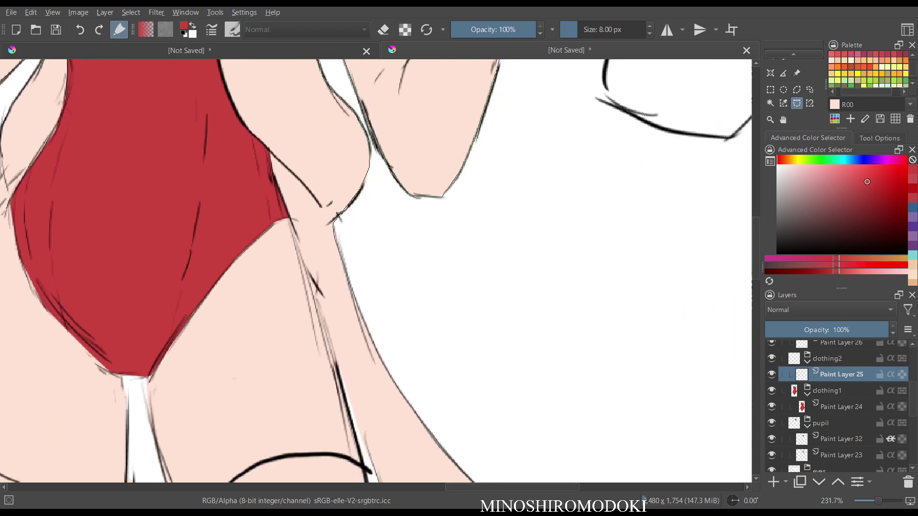
# - Trace the coattail's long outer edge down to the bend near its tip with the curve selection
pyautogui.click(381, 357)
pyautogui.scroll(-3, 383, 337)
pyautogui.moveTo(382, 337); pyautogui.dragTo(301, 229)
pyautogui.scroll(3, 317, 270)
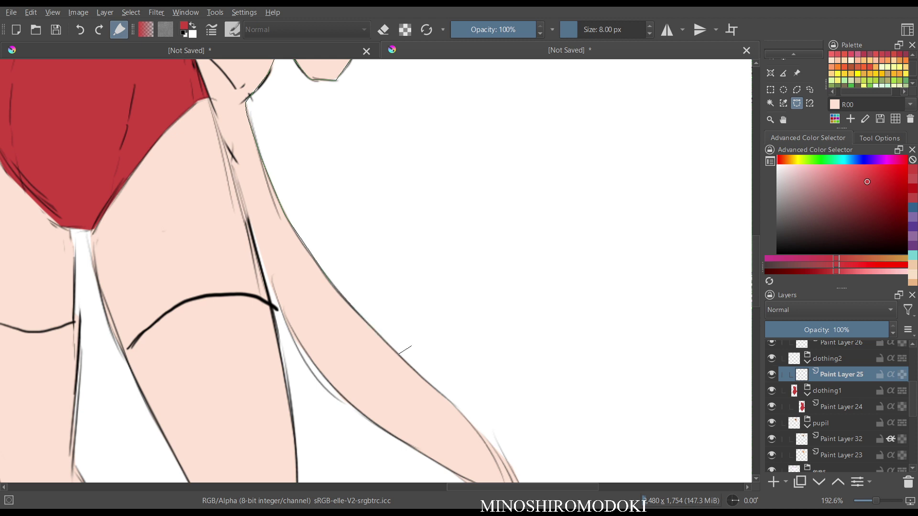
pyautogui.scroll(-2, 405, 351)
pyautogui.scroll(4, 406, 351)
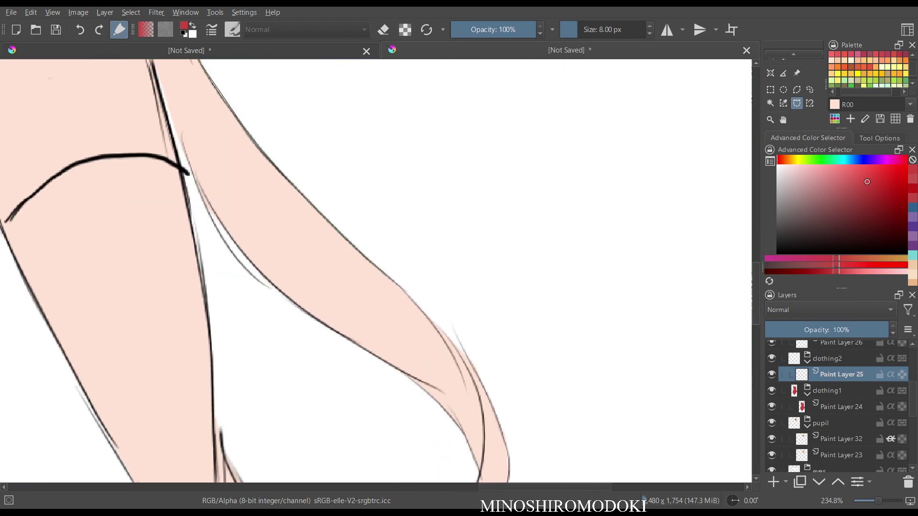
pyautogui.moveTo(378, 268); pyautogui.dragTo(387, 278)
pyautogui.moveTo(423, 311); pyautogui.dragTo(477, 373)
pyautogui.scroll(-1, 484, 376)
pyautogui.moveTo(484, 375); pyautogui.dragTo(428, 238)
pyautogui.scroll(2, 459, 325)
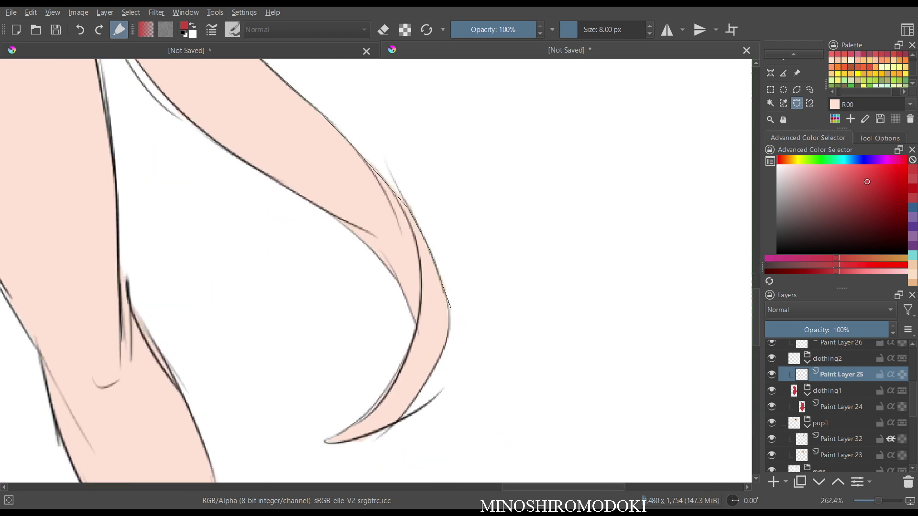
# - Carry the selection around the coattail's pointed tip and onto its inner edge, undoing the last misplaced segment
pyautogui.moveTo(449, 308); pyautogui.dragTo(438, 364)
pyautogui.click(323, 442)
pyautogui.moveTo(376, 410); pyautogui.dragTo(381, 400)
pyautogui.moveTo(416, 327); pyautogui.dragTo(421, 309)
pyautogui.click(396, 277)
pyautogui.moveTo(357, 235); pyautogui.dragTo(233, 160)
pyautogui.hotkey('ctrl', 'z')
# - Trace the coattail's inner edge up past the stocking and along the thigh to the hip
pyautogui.moveTo(212, 101); pyautogui.dragTo(492, 290)
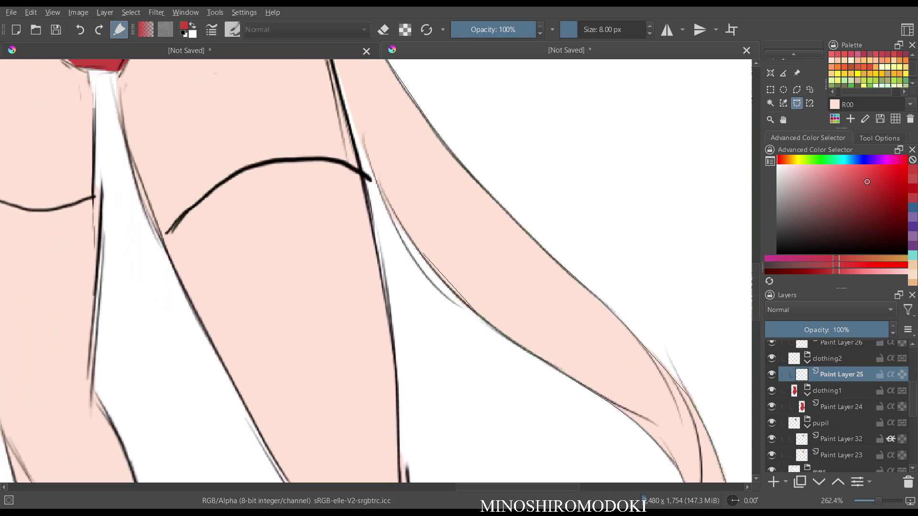
pyautogui.moveTo(415, 250); pyautogui.dragTo(398, 228)
pyautogui.moveTo(377, 187)
pyautogui.mouseDown()
pyautogui.moveTo(352, 121)
pyautogui.moveTo(414, 273)
pyautogui.mouseUp()
pyautogui.moveTo(384, 231); pyautogui.dragTo(381, 221)
pyautogui.moveTo(357, 162); pyautogui.dragTo(354, 150)
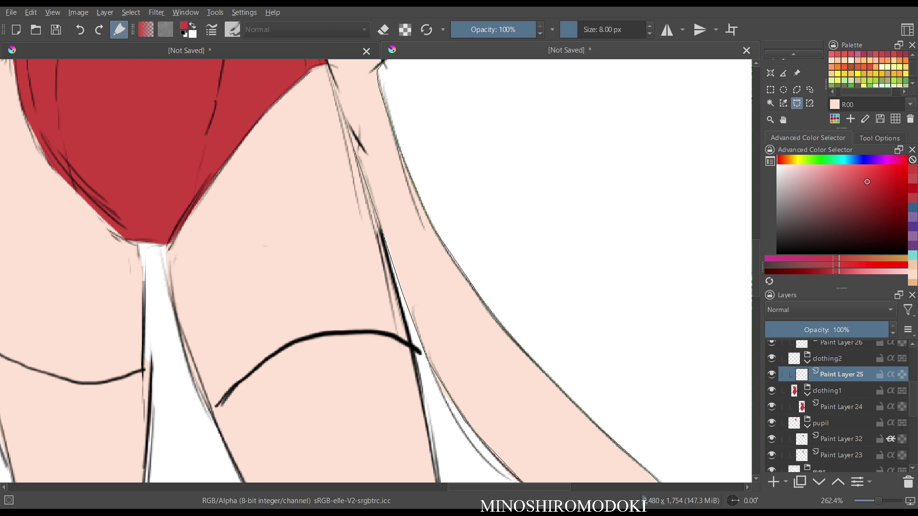
pyautogui.moveTo(335, 95); pyautogui.dragTo(373, 257)
pyautogui.moveTo(369, 239); pyautogui.dragTo(367, 231)
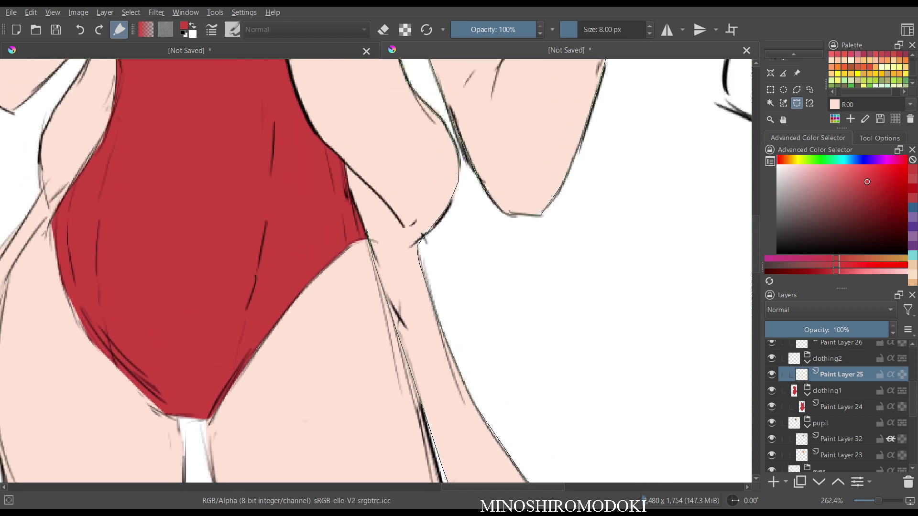
# - Trace the jacket's front edge along the leotard up to the collar beside the bow tie and close the selection
pyautogui.moveTo(350, 190); pyautogui.dragTo(348, 185)
pyautogui.moveTo(348, 132); pyautogui.dragTo(376, 257)
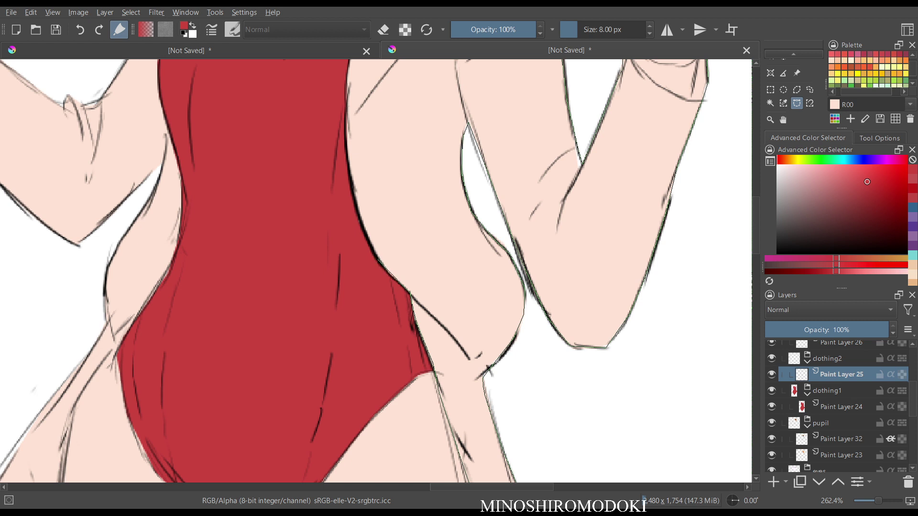
pyautogui.moveTo(347, 158); pyautogui.dragTo(347, 147)
pyautogui.moveTo(347, 112); pyautogui.dragTo(351, 251)
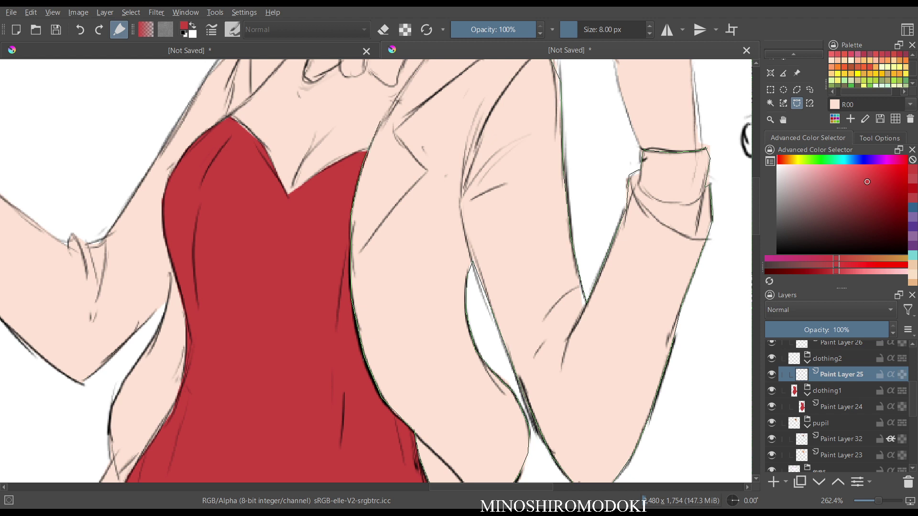
pyautogui.moveTo(387, 115); pyautogui.dragTo(337, 235)
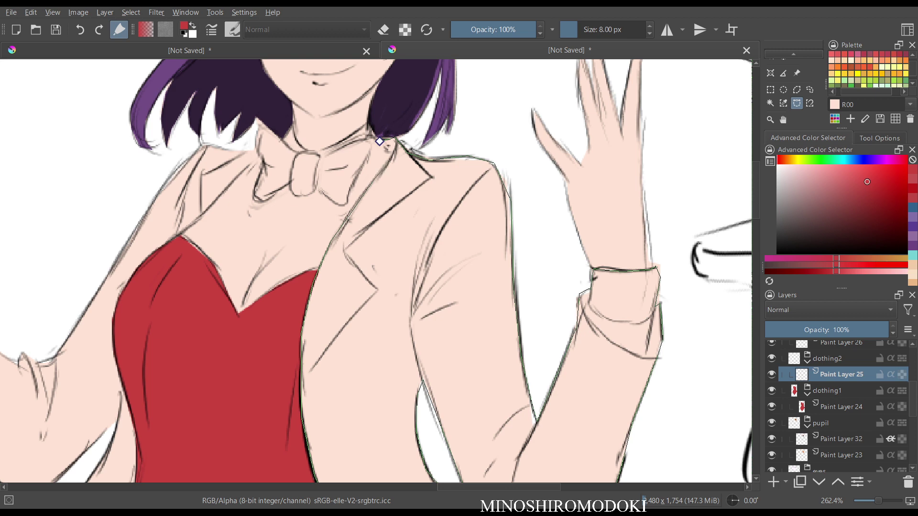
pyautogui.click(379, 141)
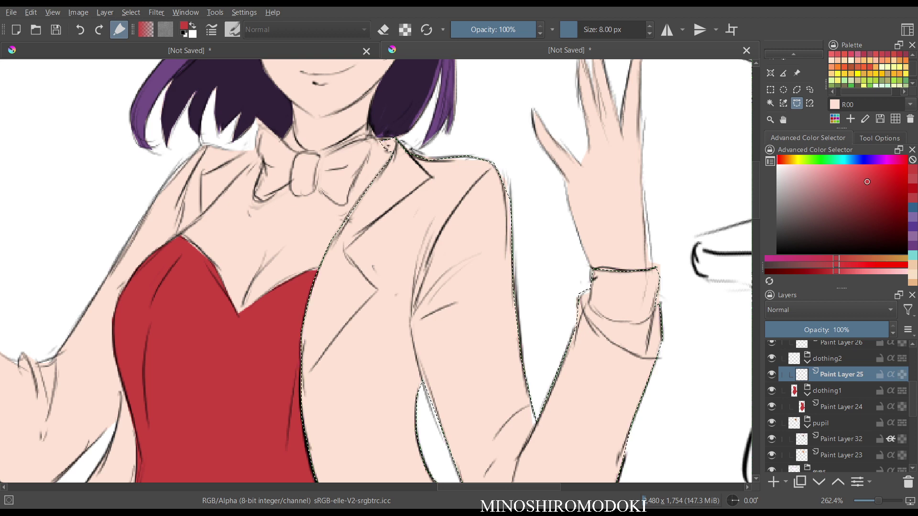
pyautogui.scroll(-3, 421, 157)
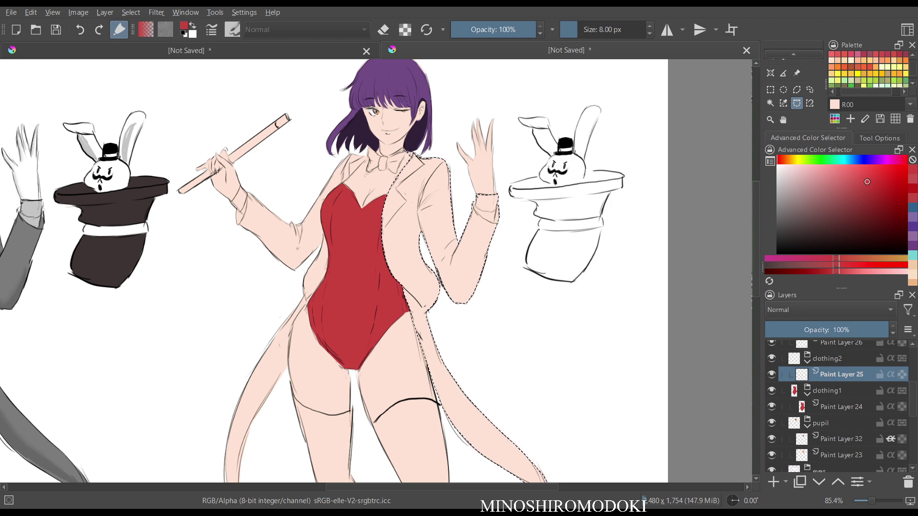
# - Trace the jacket's other half from the collar over the shoulder and along the upper sleeve edge to the cuff
pyautogui.scroll(3, 341, 210)
pyautogui.moveTo(375, 239); pyautogui.dragTo(387, 302)
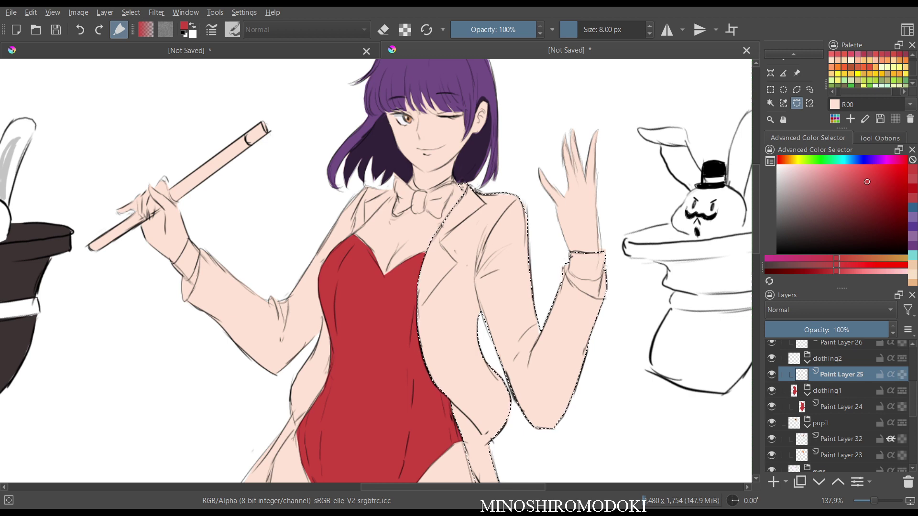
pyautogui.scroll(2, 366, 186)
pyautogui.moveTo(390, 188); pyautogui.dragTo(406, 190)
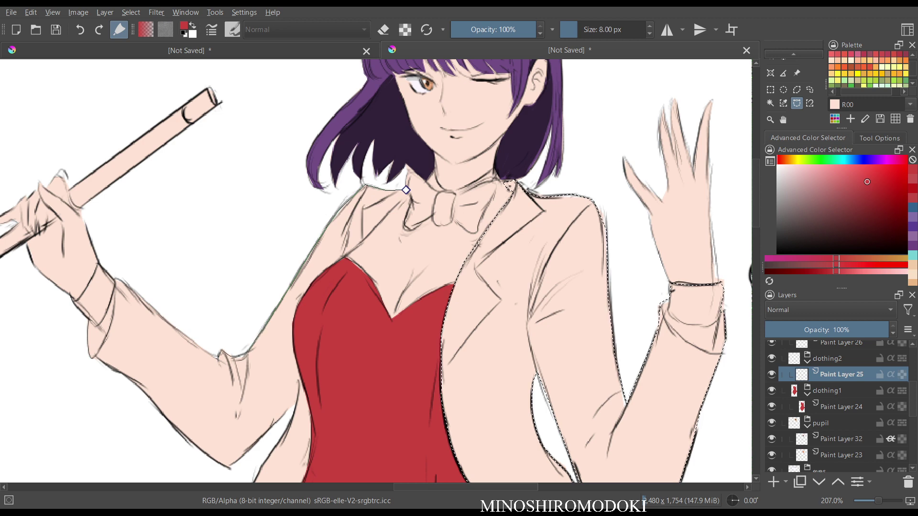
pyautogui.click(169, 323)
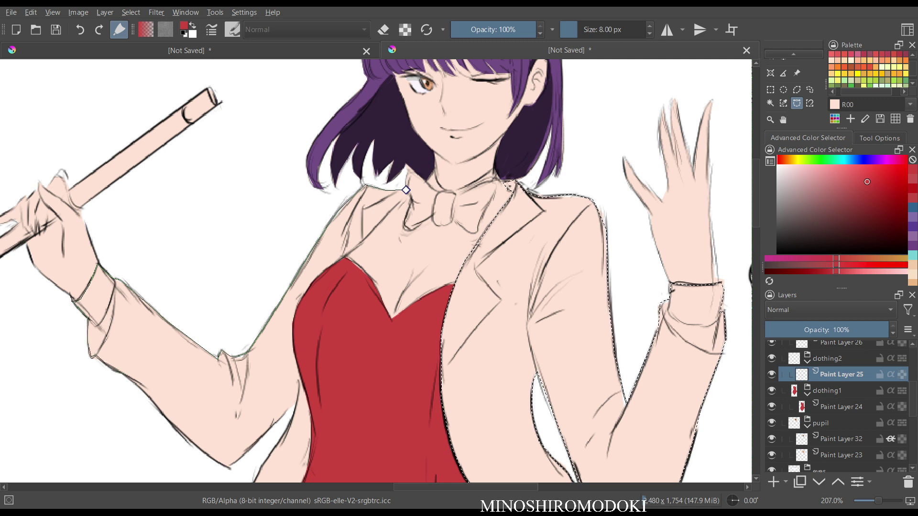
# - Continue the selection along the sleeve's underside around the elbow to the armpit, and down the jacket's side towards the hip
pyautogui.scroll(3, 127, 384)
pyautogui.moveTo(139, 370); pyautogui.dragTo(336, 312)
pyautogui.scroll(2, 115, 266)
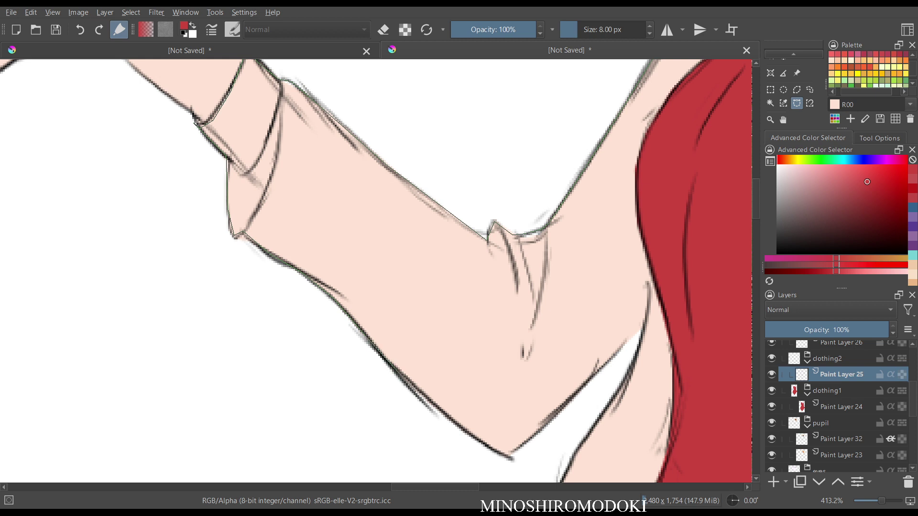
pyautogui.moveTo(462, 428); pyautogui.dragTo(523, 463)
pyautogui.click(631, 375)
pyautogui.moveTo(631, 374); pyautogui.dragTo(613, 424)
pyautogui.moveTo(613, 425); pyautogui.dragTo(402, 211)
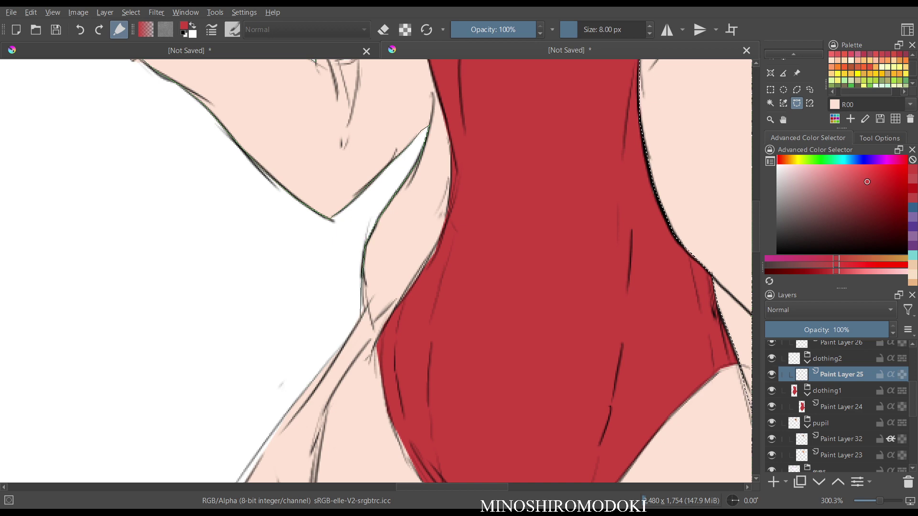
# - Trace the second coattail's long outer edge from the hip down to its pointed tip
pyautogui.scroll(-3, 364, 334)
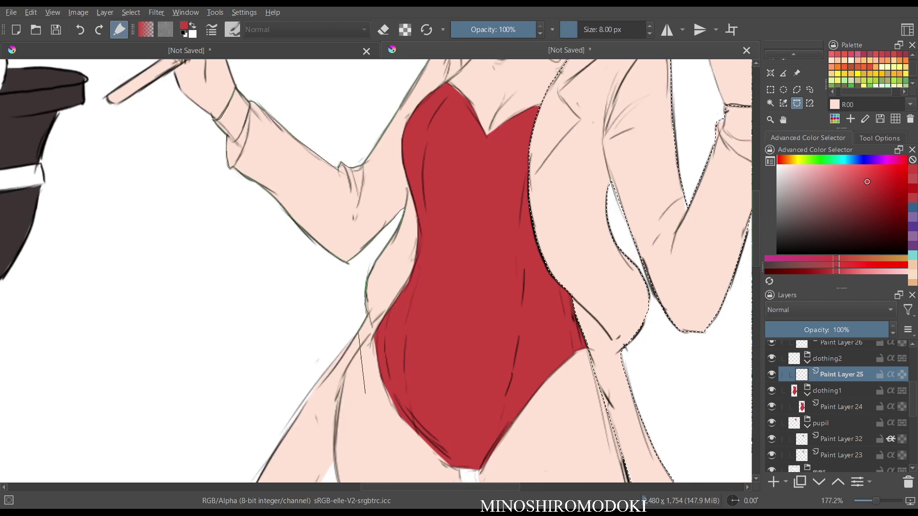
pyautogui.moveTo(365, 393); pyautogui.dragTo(483, 161)
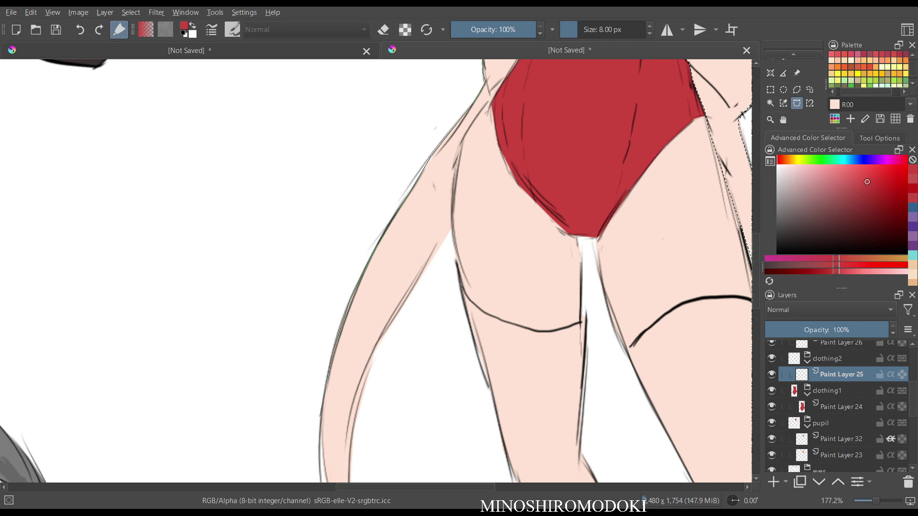
pyautogui.scroll(-1, 323, 415)
pyautogui.moveTo(328, 455); pyautogui.dragTo(338, 292)
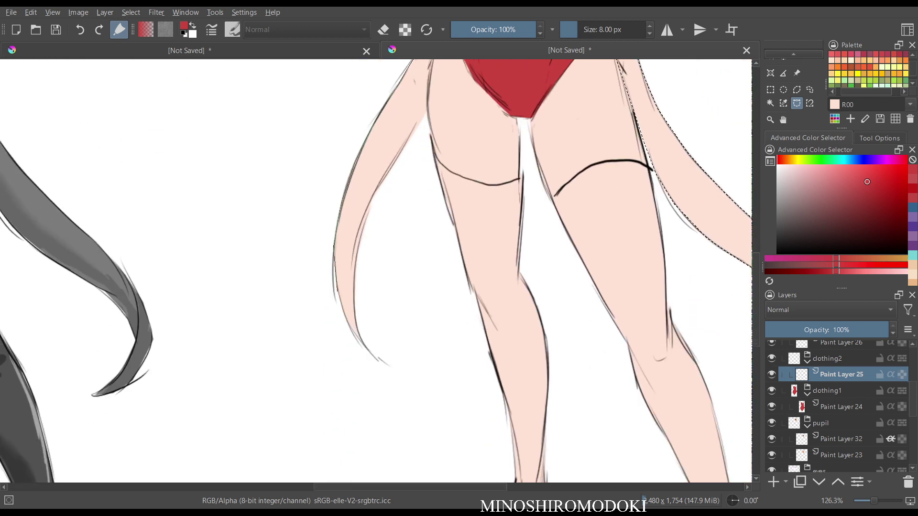
pyautogui.click(338, 292)
pyautogui.click(348, 322)
pyautogui.click(363, 346)
# - Trace the coattail's inner edge back up past the thigh to the hip beside the leotard
pyautogui.moveTo(404, 169); pyautogui.dragTo(357, 303)
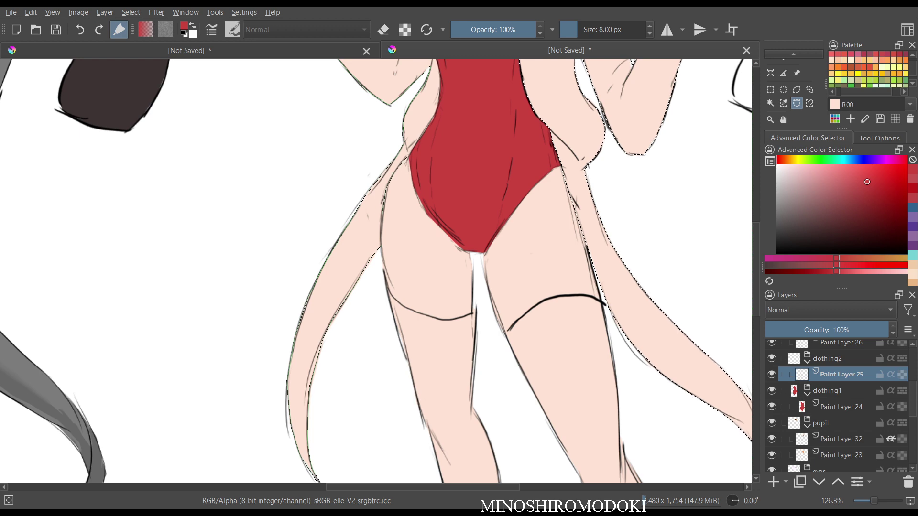
pyautogui.scroll(3, 431, 154)
pyautogui.moveTo(431, 154); pyautogui.dragTo(362, 330)
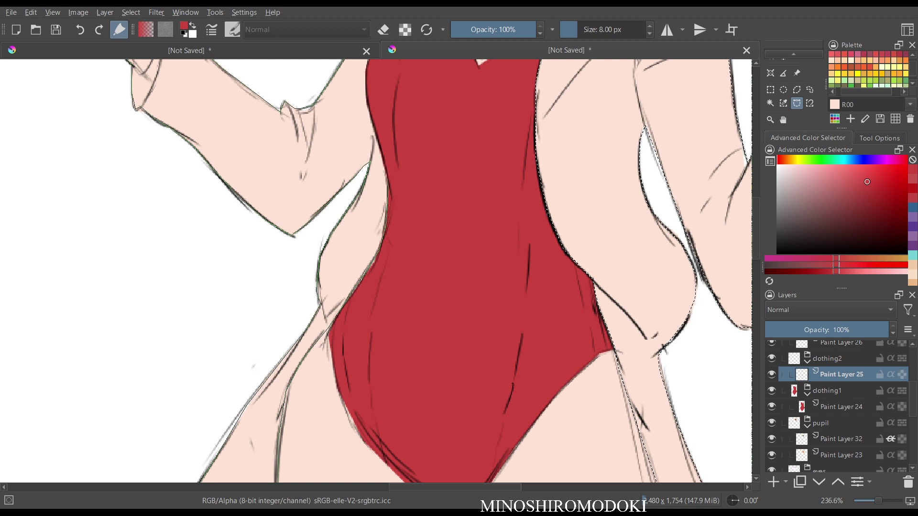
# - Carry the selection up the leotard's side and across the bust edge to the collar, and close it
pyautogui.moveTo(390, 154); pyautogui.dragTo(417, 267)
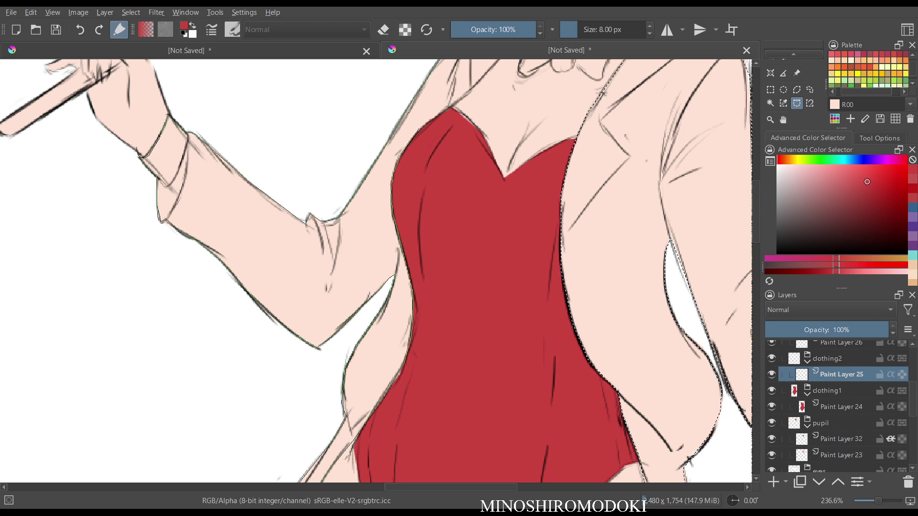
pyautogui.moveTo(452, 108); pyautogui.dragTo(456, 144)
pyautogui.moveTo(500, 72); pyautogui.dragTo(437, 167)
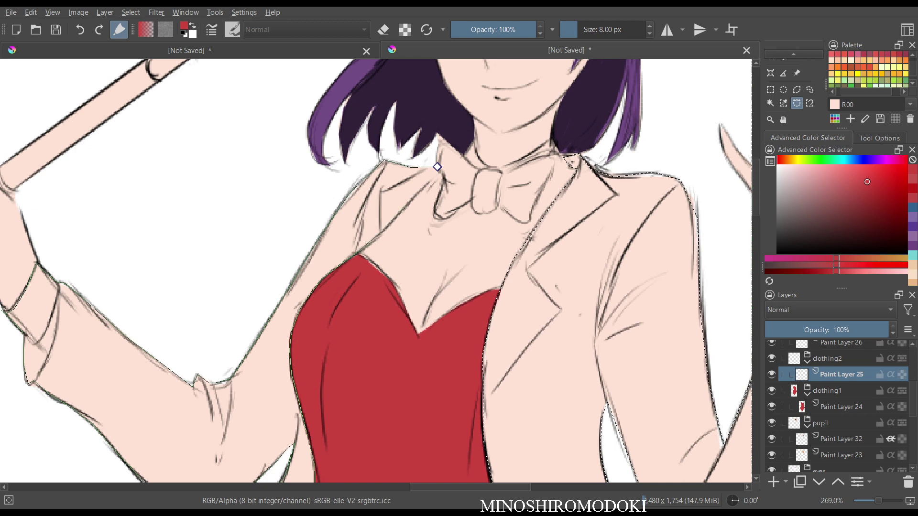
pyautogui.click(438, 167)
# - Try filling the selected jacket and coattails with a deep saturated blue, and undo the fill
pyautogui.scroll(-3, 498, 145)
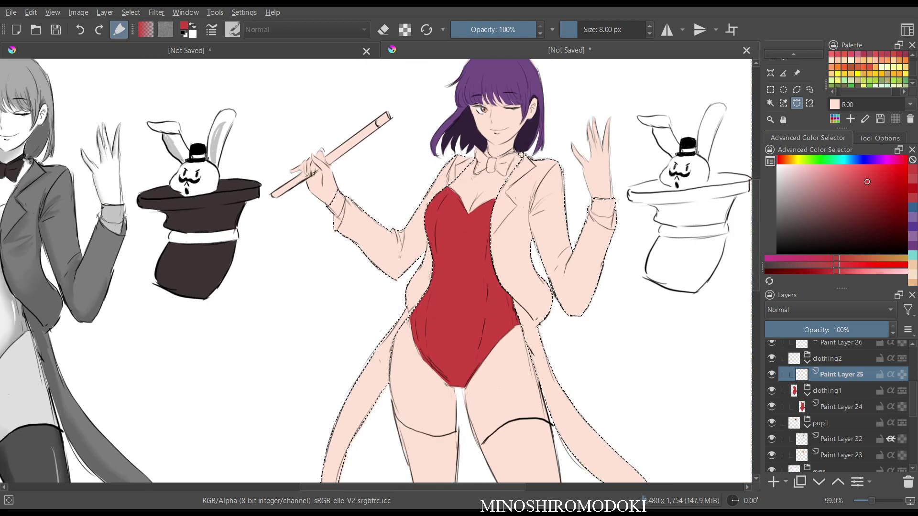
pyautogui.scroll(-1, 497, 146)
pyautogui.moveTo(486, 134); pyautogui.dragTo(473, 124)
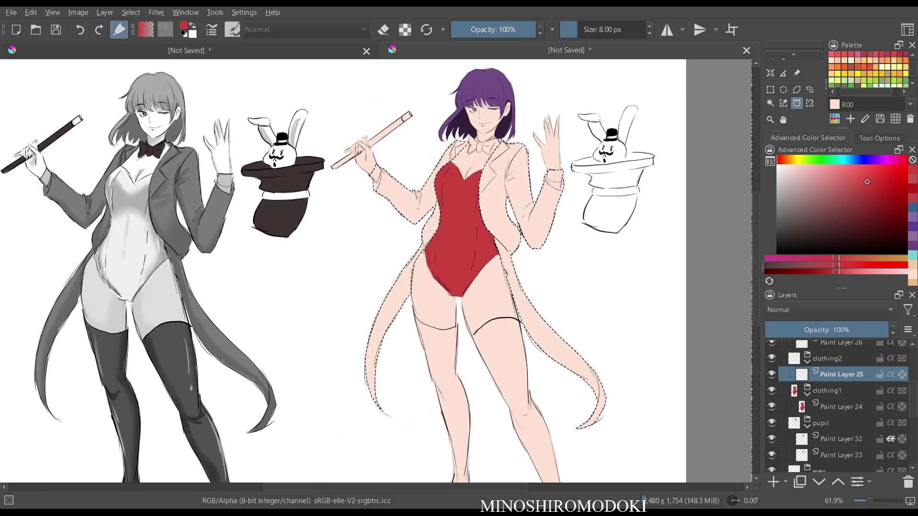
pyautogui.moveTo(843, 160)
pyautogui.mouseDown()
pyautogui.moveTo(866, 160)
pyautogui.moveTo(865, 204)
pyautogui.mouseUp()
pyautogui.click(864, 188)
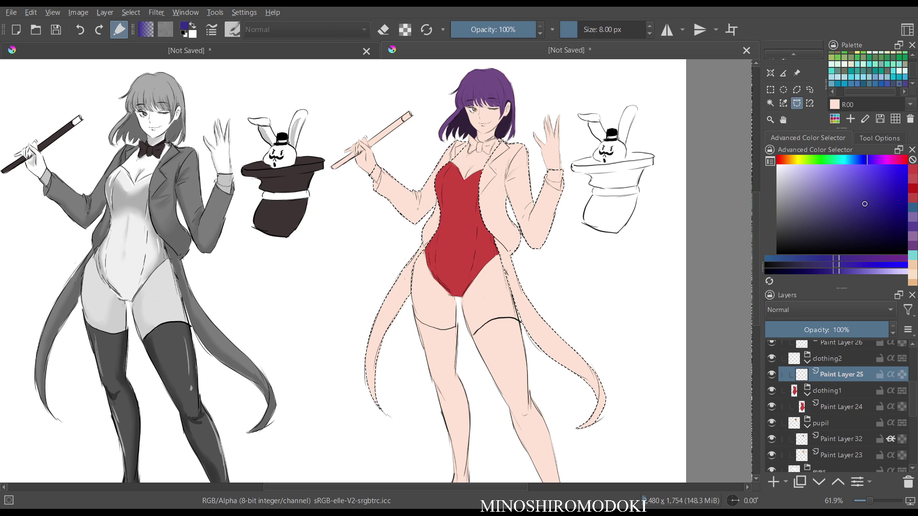
pyautogui.press('b')
pyautogui.hotkey('shift', 'BackSpace')
pyautogui.press('m')
pyautogui.press('m')
pyautogui.scroll(-2, 528, 225)
pyautogui.scroll(2, 528, 225)
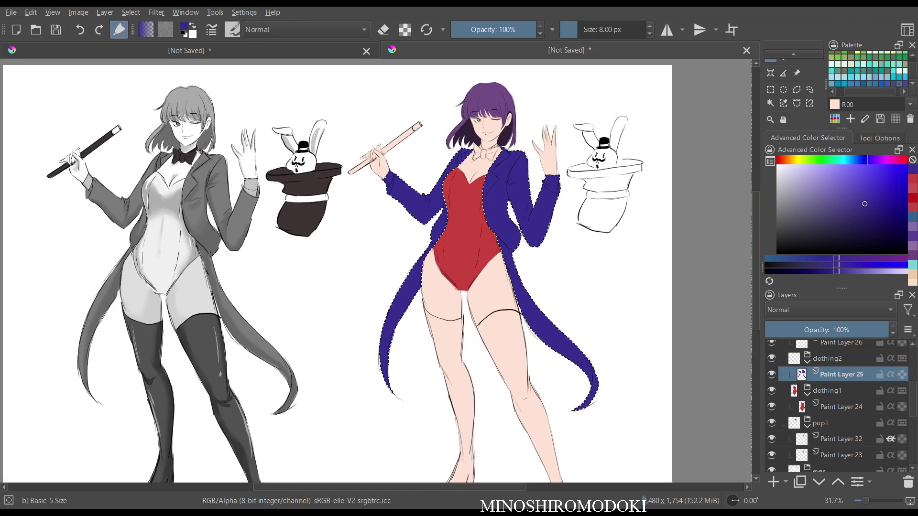
pyautogui.hotkey('ctrl', 'z')
# - Try a greyer blue-violet fill on the selected jacket, and undo it
pyautogui.moveTo(864, 204); pyautogui.dragTo(827, 204)
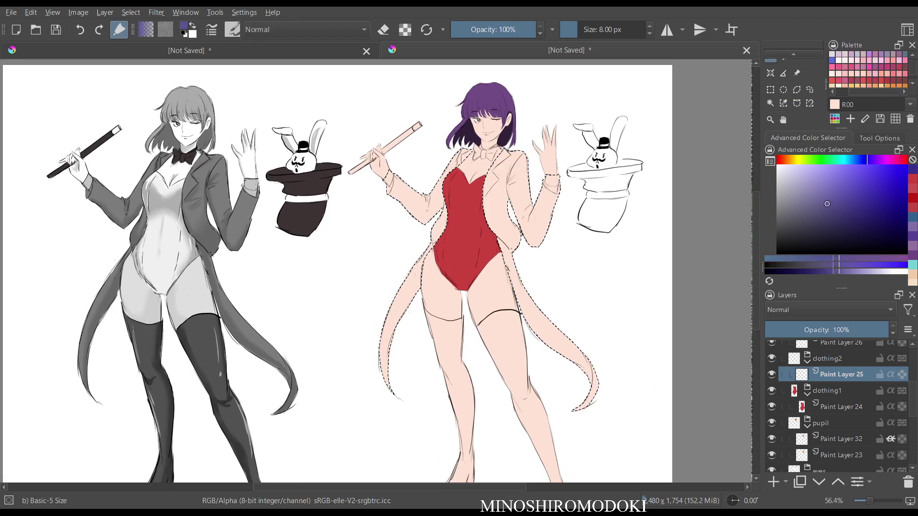
pyautogui.hotkey('shift', 'BackSpace')
pyautogui.press('m')
pyautogui.press('m')
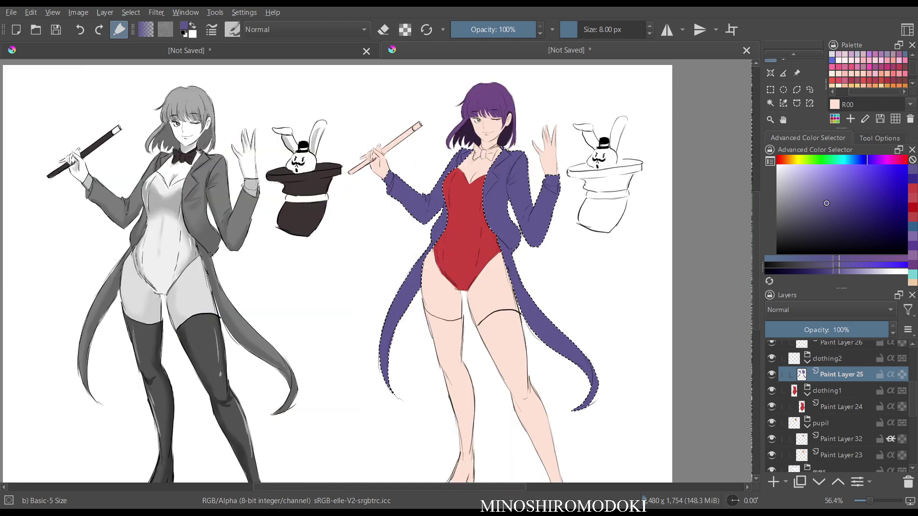
pyautogui.scroll(3, 545, 292)
pyautogui.moveTo(535, 239); pyautogui.dragTo(548, 363)
pyautogui.hotkey('ctrl', 'z')
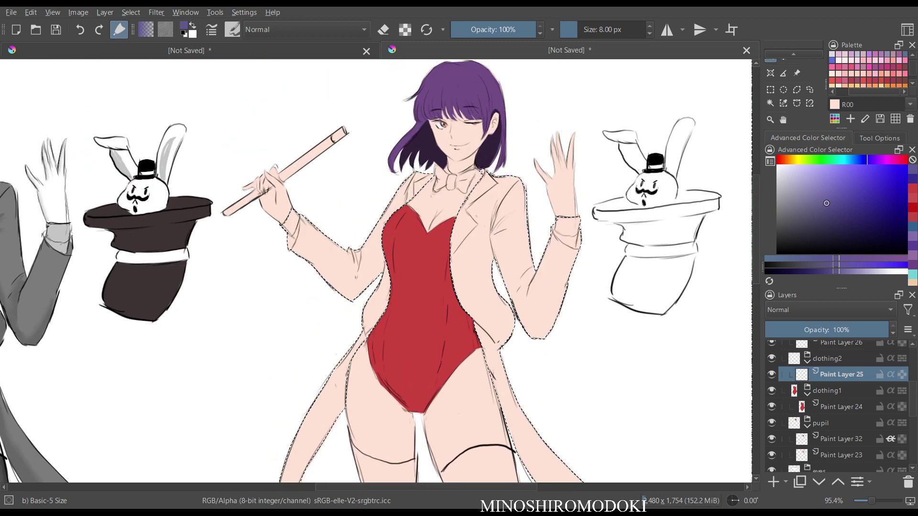
# - Try a medium orange-brown fill on the selected jacket, and undo it
pyautogui.moveTo(797, 160); pyautogui.dragTo(787, 160)
pyautogui.click(842, 191)
pyautogui.click(845, 184)
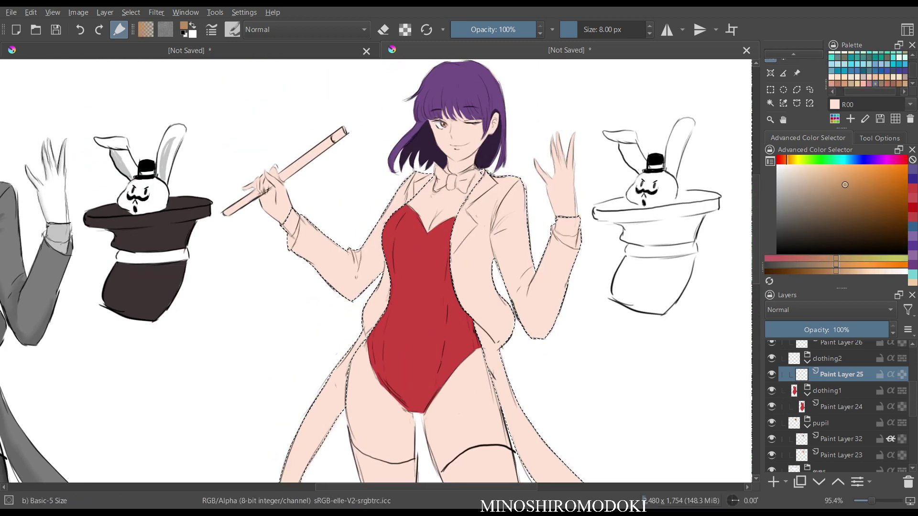
pyautogui.hotkey('shift', 'BackSpace')
pyautogui.press('m')
pyautogui.press('m')
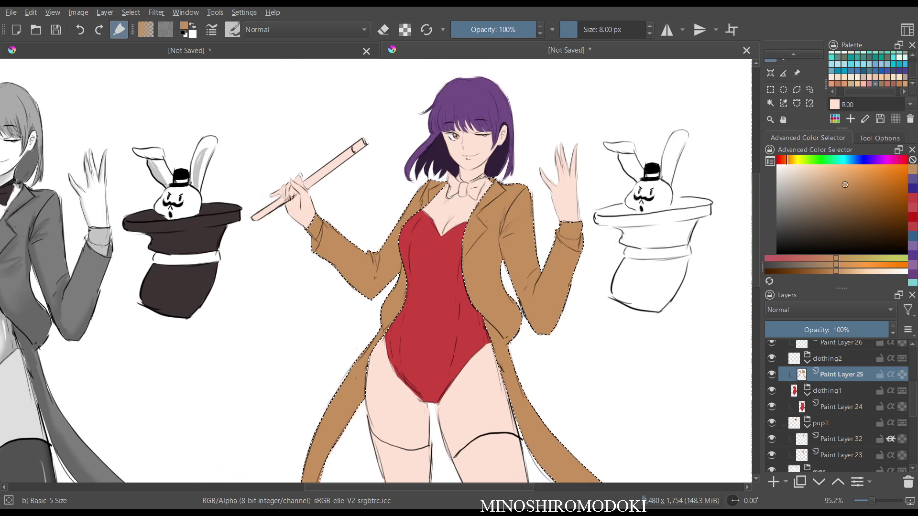
pyautogui.scroll(-4, 378, 273)
pyautogui.hotkey('ctrl', 'z')
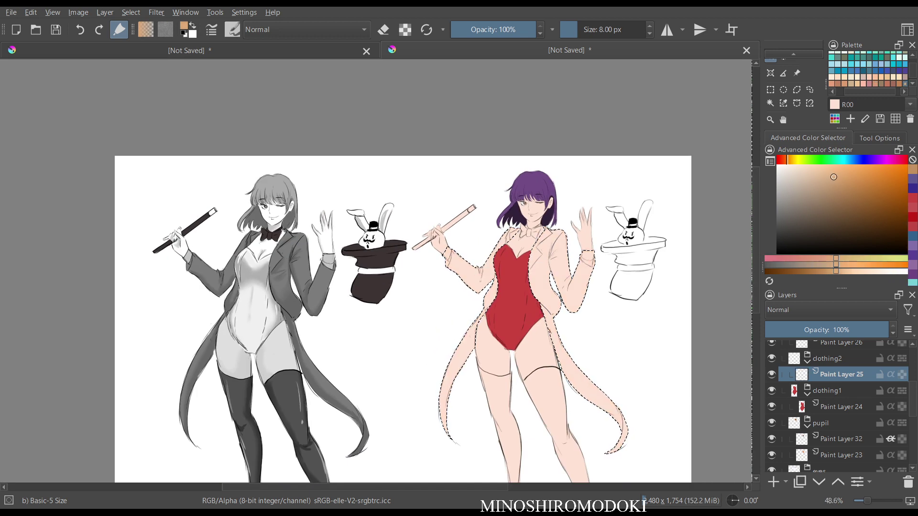
# - Try a lighter tan fill on the selected jacket, and undo it
pyautogui.click(829, 175)
pyautogui.hotkey('shift', 'BackSpace')
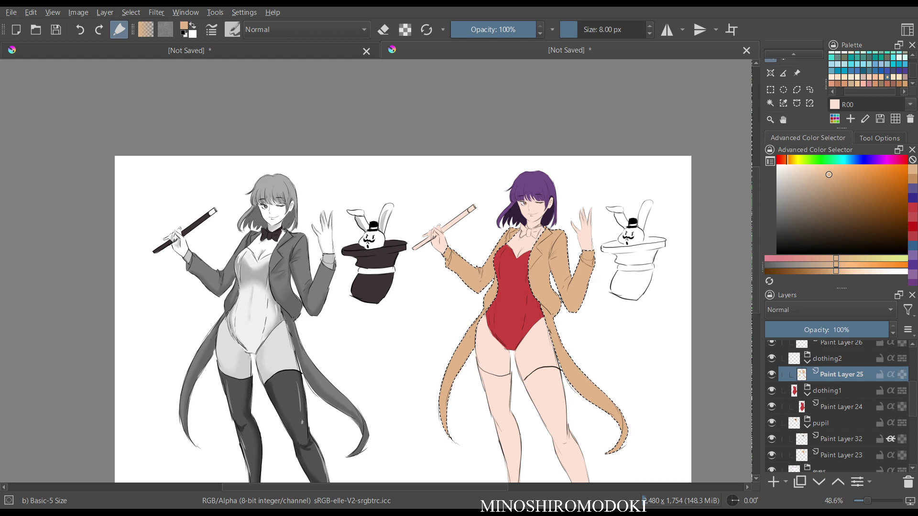
pyautogui.scroll(3, 559, 366)
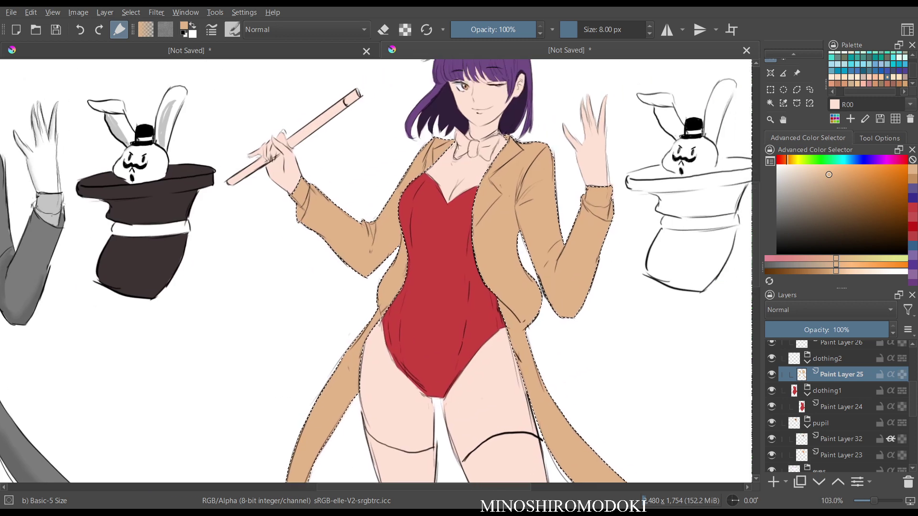
pyautogui.scroll(-2, 513, 317)
pyautogui.hotkey('ctrl', 'z')
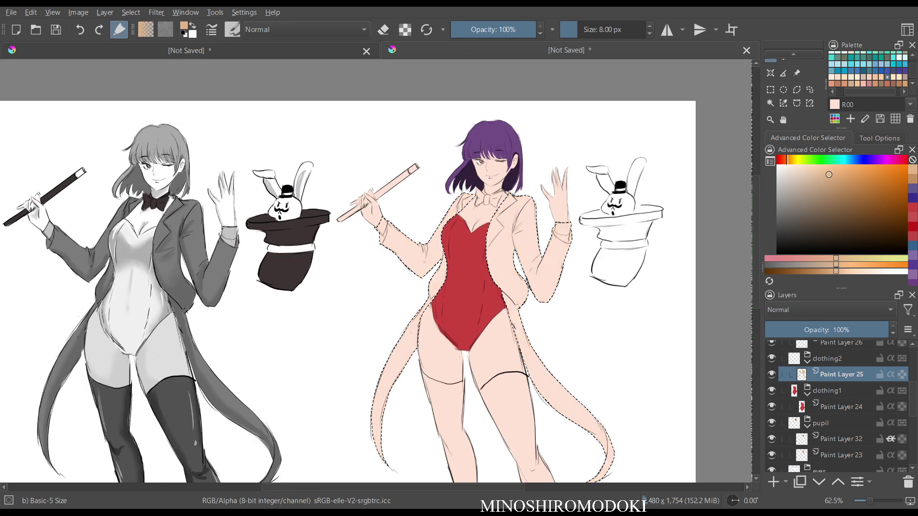
# - Try a coral red fill on the selected jacket, and undo it
pyautogui.scroll(-5, 868, 72)
pyautogui.click(874, 83)
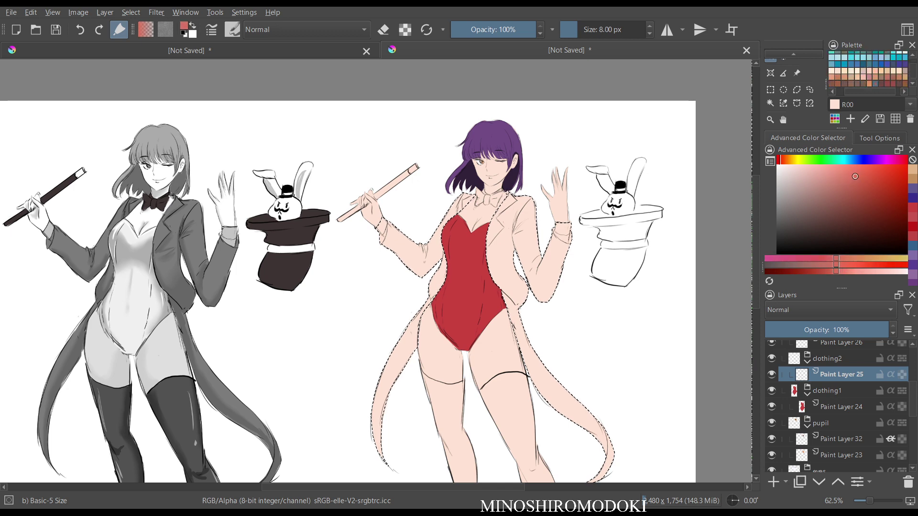
pyautogui.hotkey('shift', 'BackSpace')
pyautogui.press('m')
pyautogui.press('m')
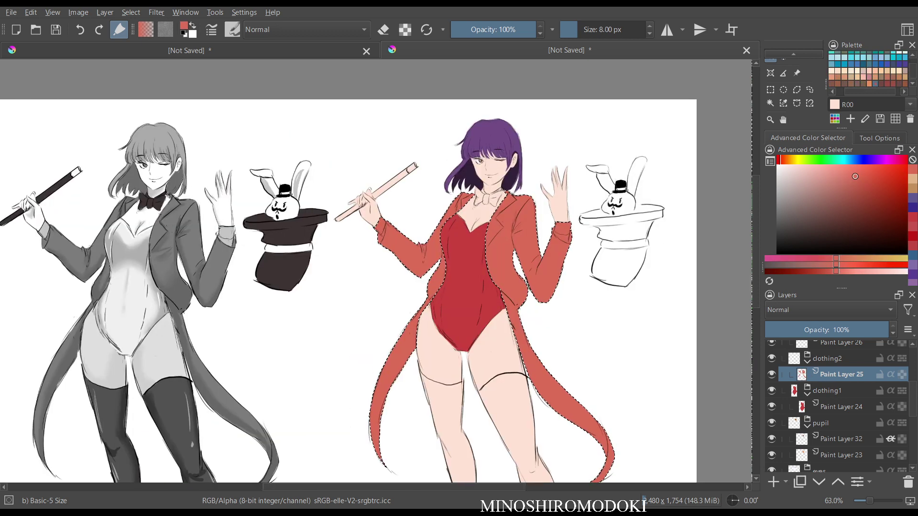
pyautogui.scroll(-2, 615, 259)
pyautogui.hotkey('ctrl', 'z')
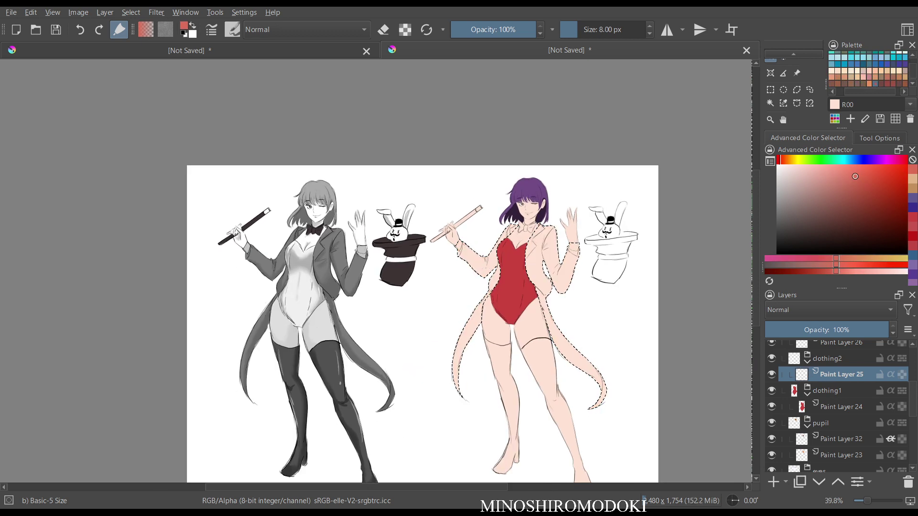
# - Try a light cyan-blue fill on the selected jacket, check it in mirrored view, and undo it
pyautogui.moveTo(861, 160); pyautogui.dragTo(847, 159)
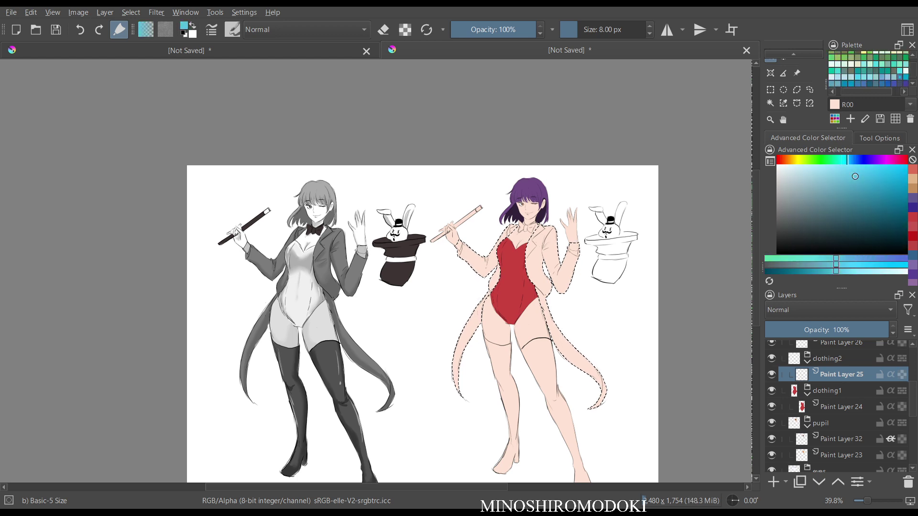
pyautogui.moveTo(842, 191); pyautogui.dragTo(820, 178)
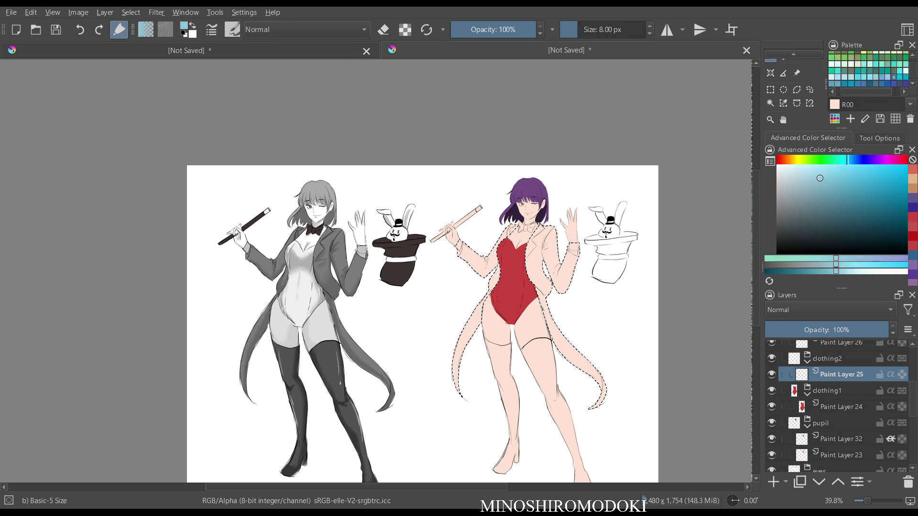
pyautogui.hotkey('shift', 'BackSpace')
pyautogui.press('m')
pyautogui.press('m')
pyautogui.moveTo(573, 329)
pyautogui.mouseDown()
pyautogui.moveTo(574, 236)
pyautogui.moveTo(575, 275)
pyautogui.mouseUp()
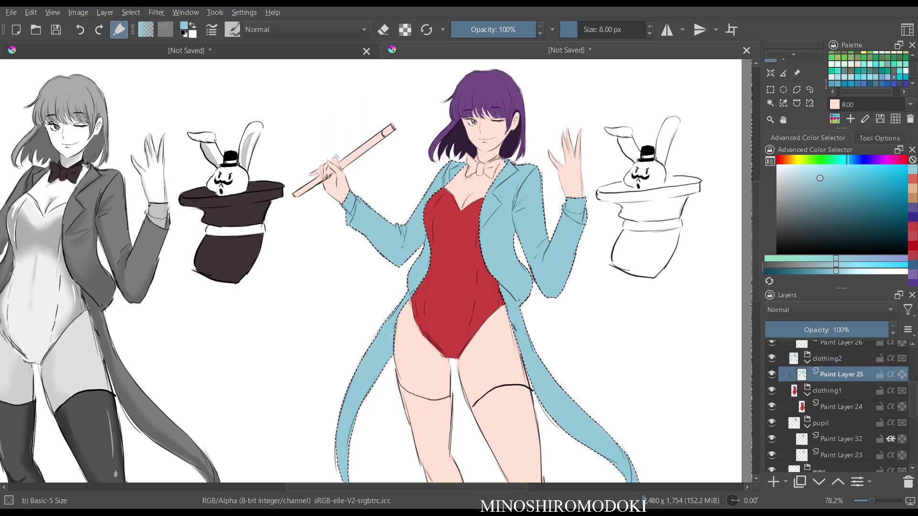
pyautogui.scroll(-3, 492, 156)
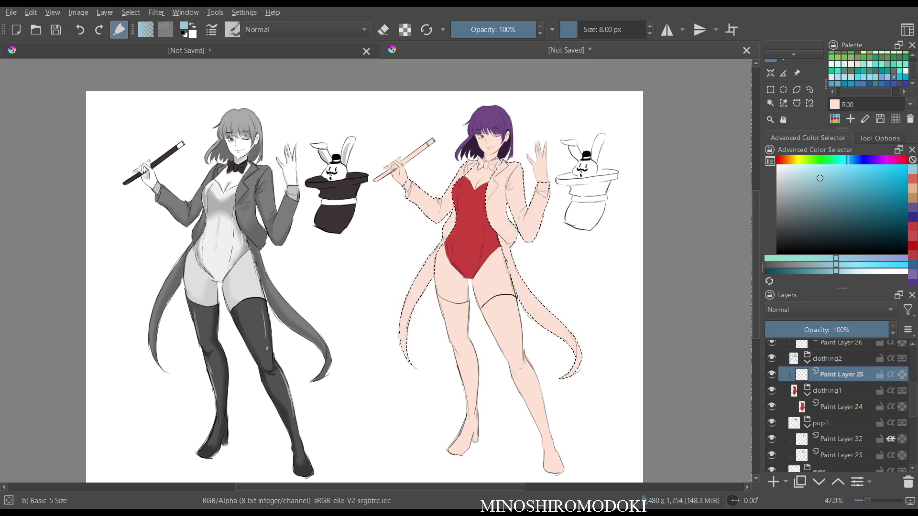
# - Try a medium steel-blue fill on the selected jacket, check it mirrored and close up, and undo it
pyautogui.click(830, 183)
pyautogui.click(853, 160)
pyautogui.moveTo(853, 201); pyautogui.dragTo(852, 198)
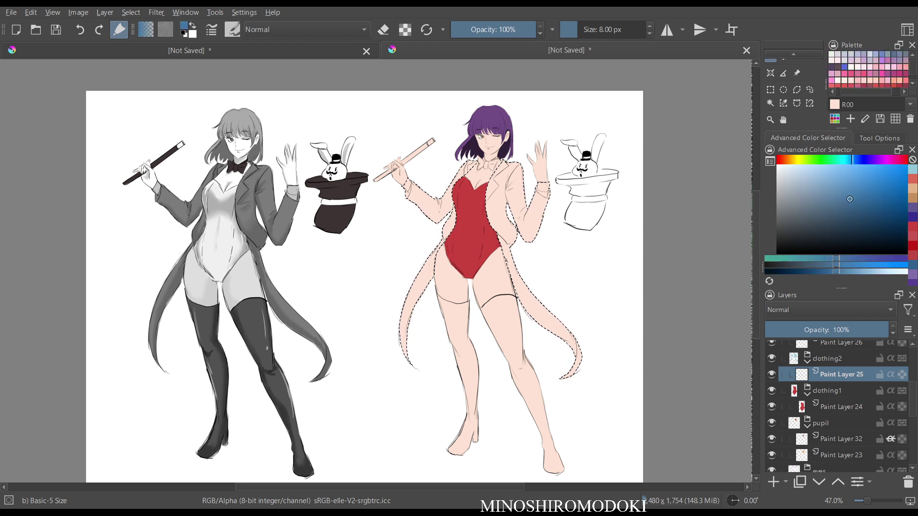
pyautogui.hotkey('shift', 'BackSpace')
pyautogui.press('m')
pyautogui.press('m')
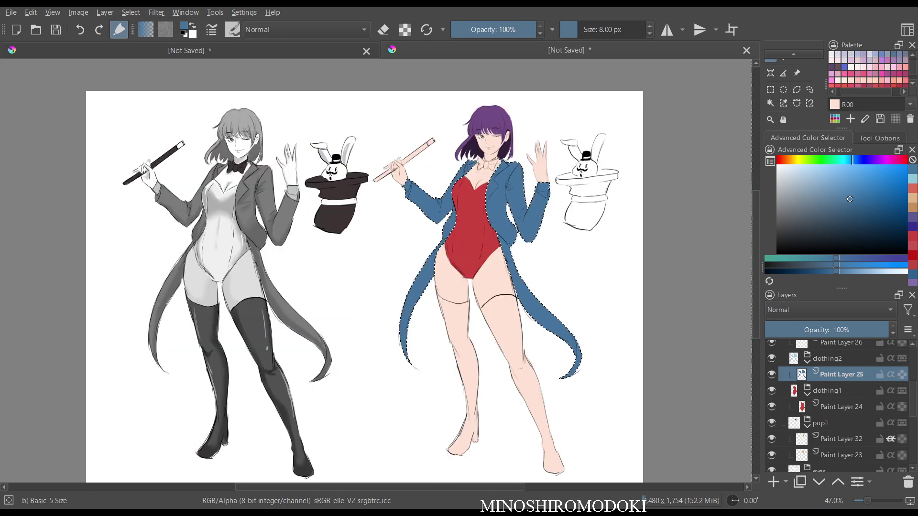
pyautogui.moveTo(512, 312); pyautogui.dragTo(519, 426)
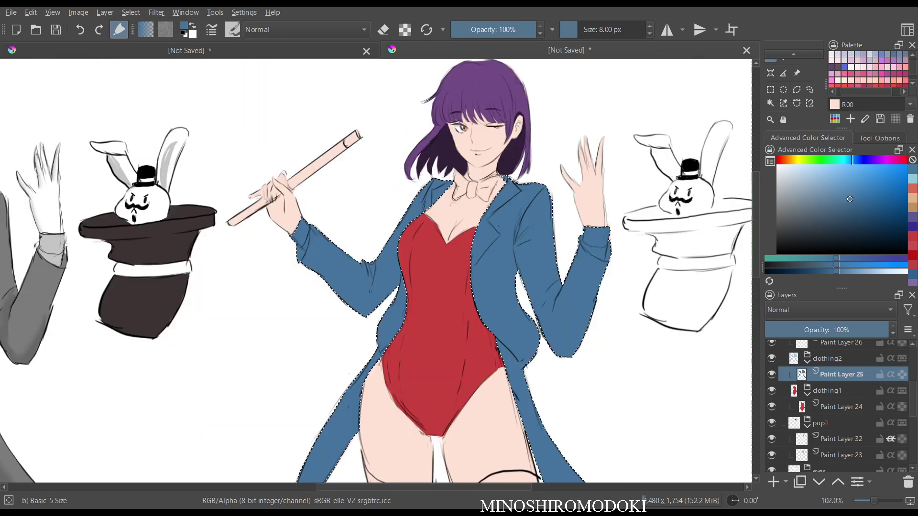
pyautogui.scroll(-3, 478, 268)
pyautogui.scroll(-3, 478, 268)
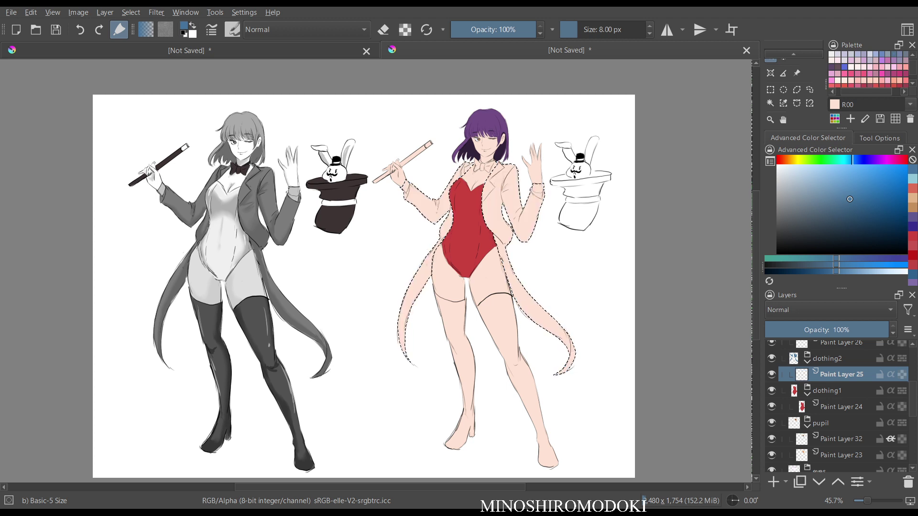
# - Try a dark purple fill on the selected jacket and check it in mirrored view
pyautogui.click(881, 160)
pyautogui.moveTo(863, 205)
pyautogui.mouseDown()
pyautogui.moveTo(878, 196)
pyautogui.moveTo(892, 203)
pyautogui.moveTo(837, 220)
pyautogui.mouseUp()
pyautogui.hotkey('shift', 'BackSpace')
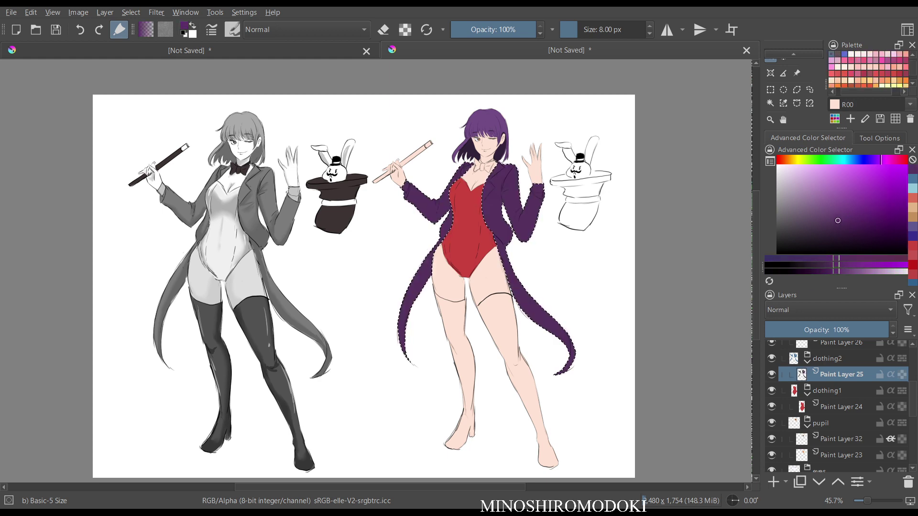
pyautogui.press('m')
pyautogui.press('m')
pyautogui.moveTo(501, 277); pyautogui.dragTo(501, 396)
pyautogui.press('m')
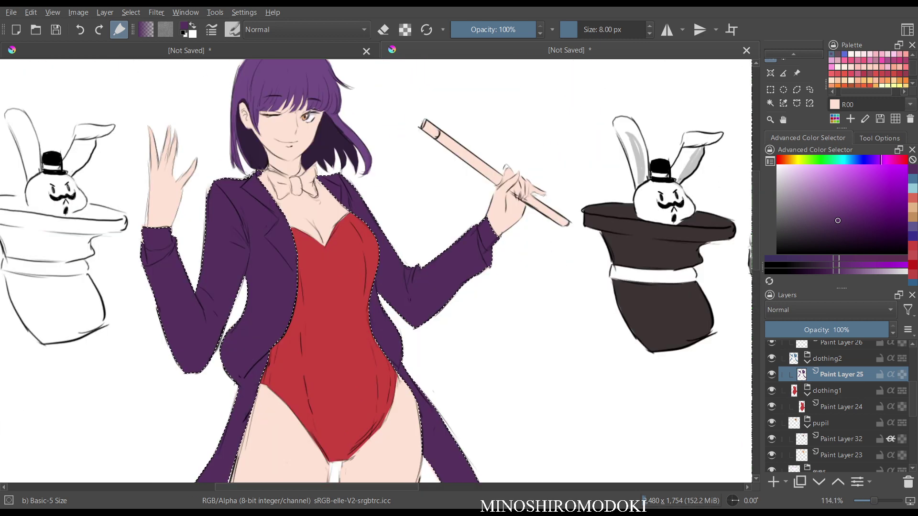
pyautogui.press('m')
pyautogui.scroll(-4, 376, 271)
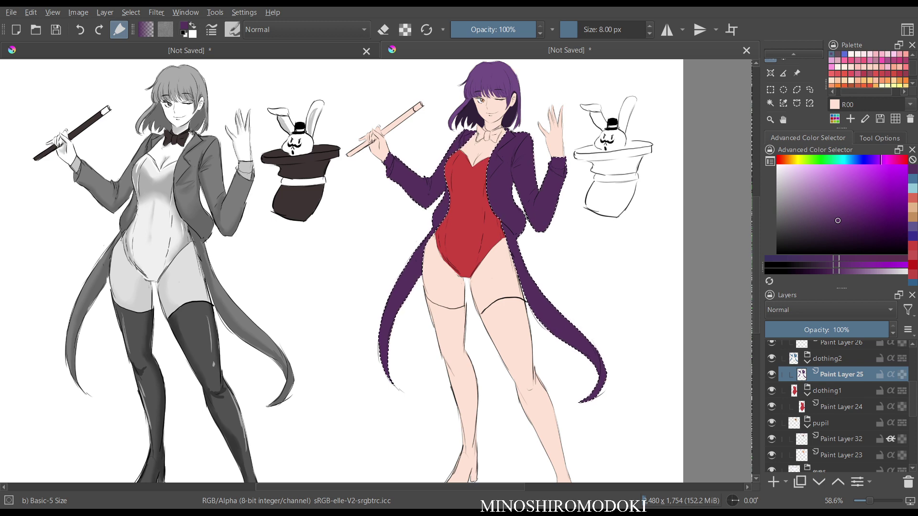
# - Try a lighter, greyer purple fill on the selected jacket, check it in mirrored view, and undo it
pyautogui.moveTo(833, 217); pyautogui.dragTo(822, 215)
pyautogui.hotkey('shift', 'BackSpace')
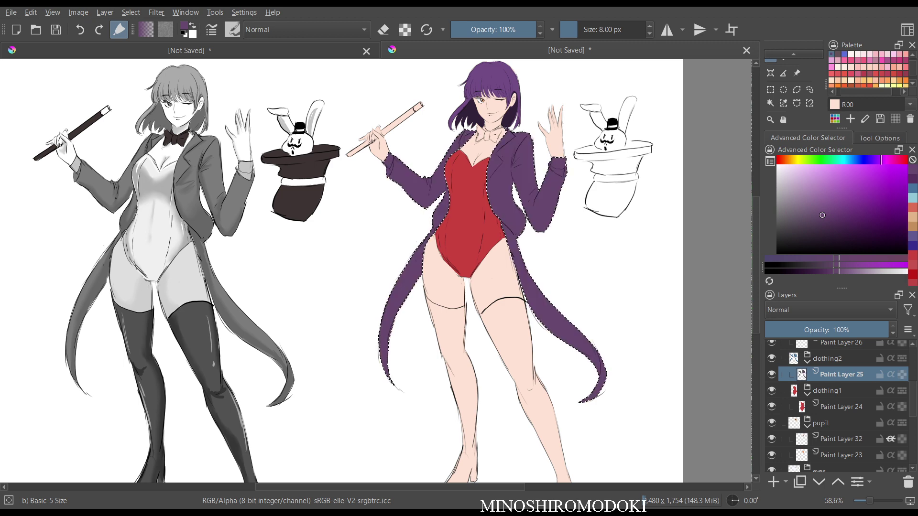
pyautogui.press('m')
pyautogui.press('m')
pyautogui.scroll(5, 519, 316)
pyautogui.moveTo(478, 191); pyautogui.dragTo(474, 421)
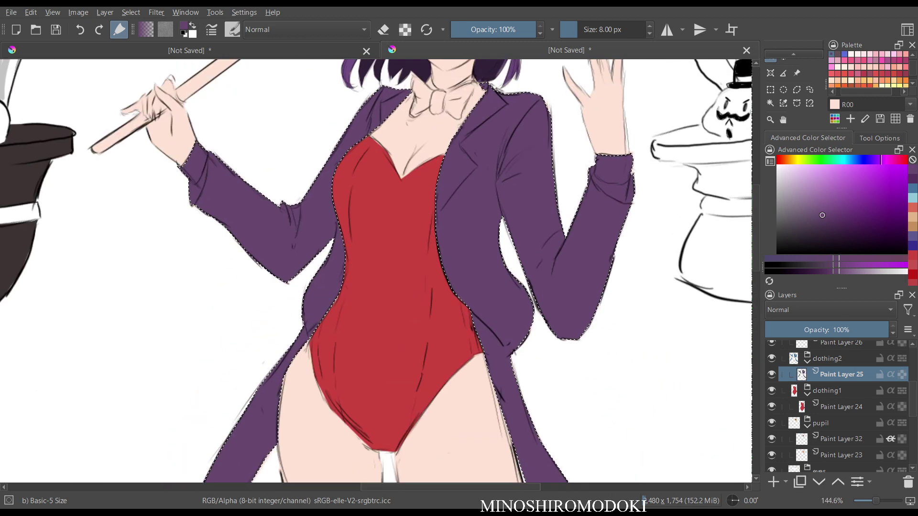
pyautogui.scroll(-10, 376, 271)
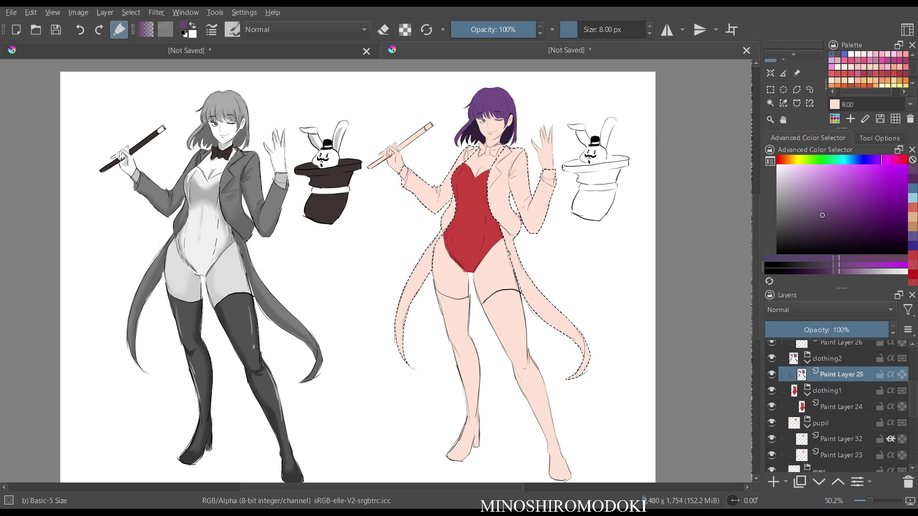
# - Try a more saturated medium purple fill on the selected jacket, check it in mirrored view, and clear it
pyautogui.moveTo(822, 216); pyautogui.dragTo(838, 213)
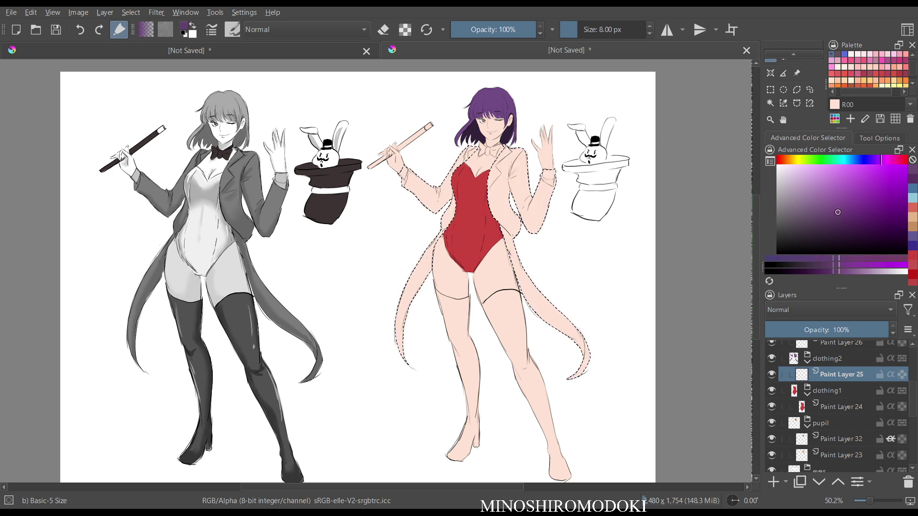
pyautogui.hotkey('shift', 'BackSpace')
pyautogui.press('m')
pyautogui.press('m')
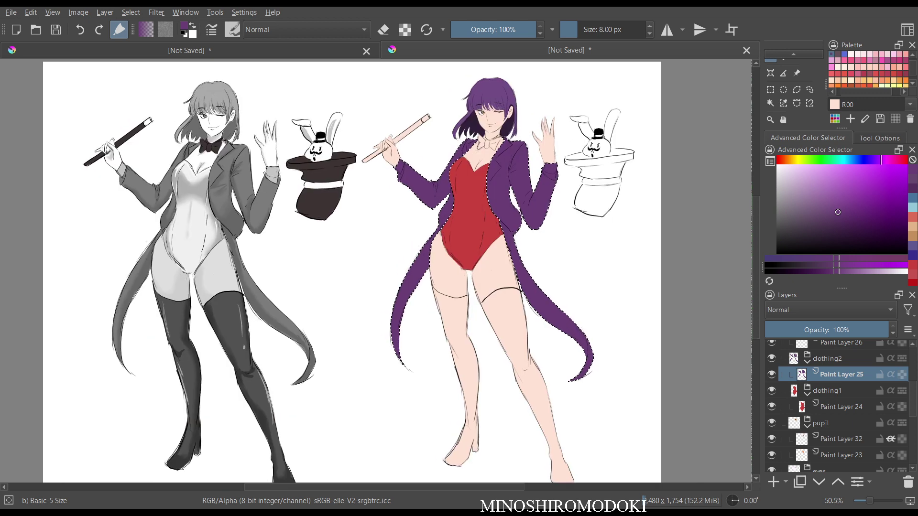
pyautogui.scroll(3, 516, 176)
pyautogui.scroll(-3, 377, 272)
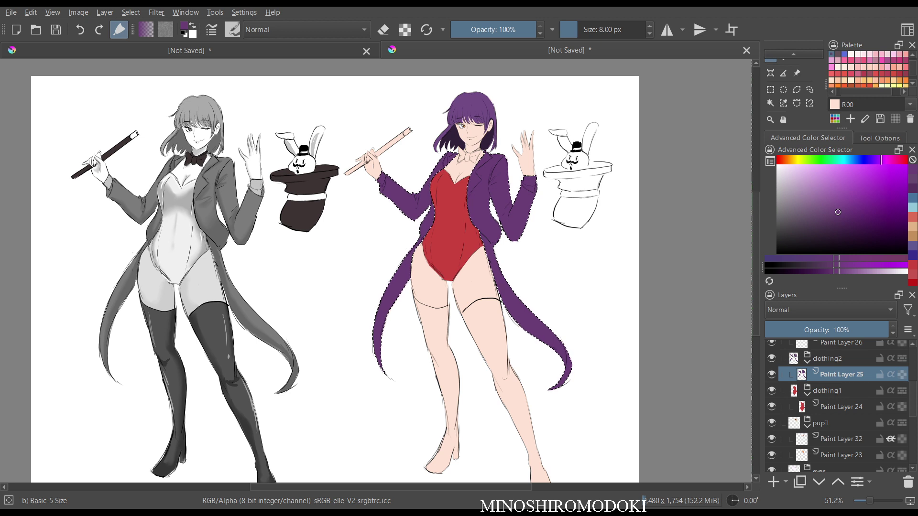
pyautogui.press('Delete')
# - Try a medium indigo-blue fill on the selected jacket, and undo it
pyautogui.moveTo(857, 159); pyautogui.dragTo(862, 160)
pyautogui.click(845, 206)
pyautogui.moveTo(844, 207); pyautogui.dragTo(839, 187)
pyautogui.hotkey('shift', 'BackSpace')
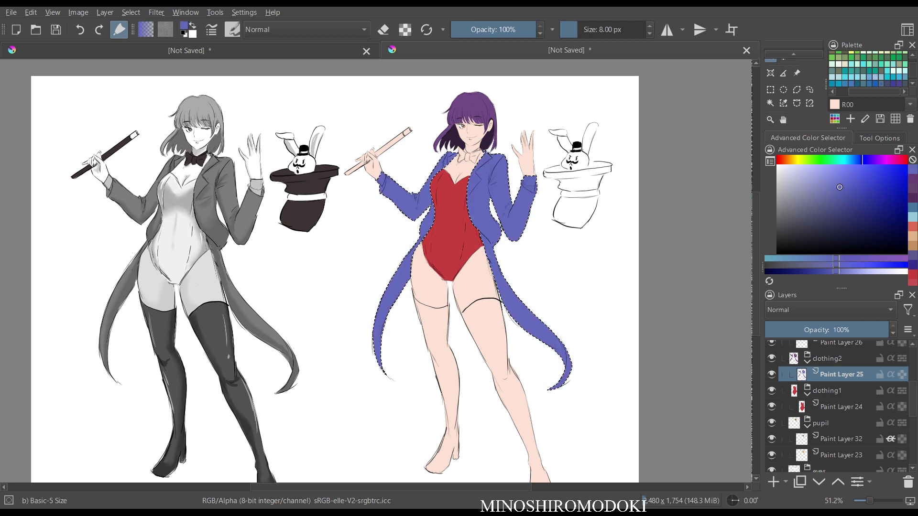
pyautogui.hotkey('ctrl', 'z')
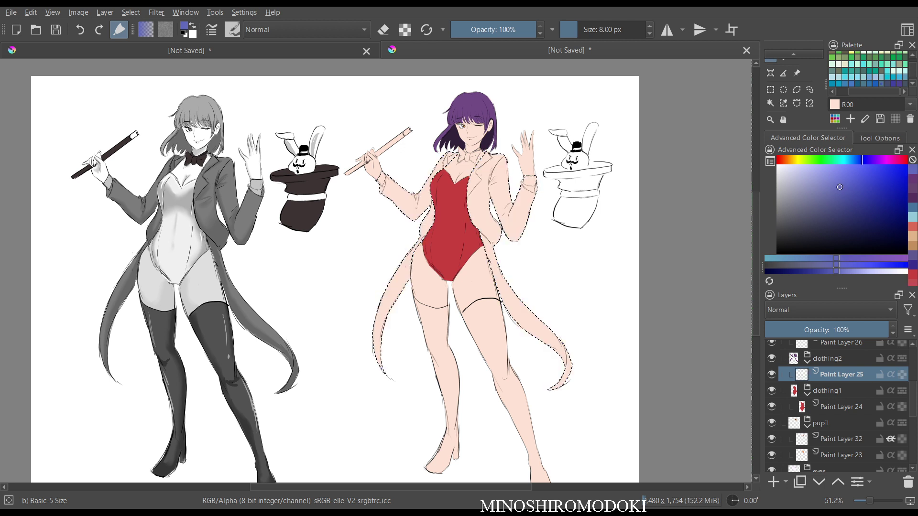
# - Try a softer periwinkle fill on the selected jacket, and undo it
pyautogui.click(826, 182)
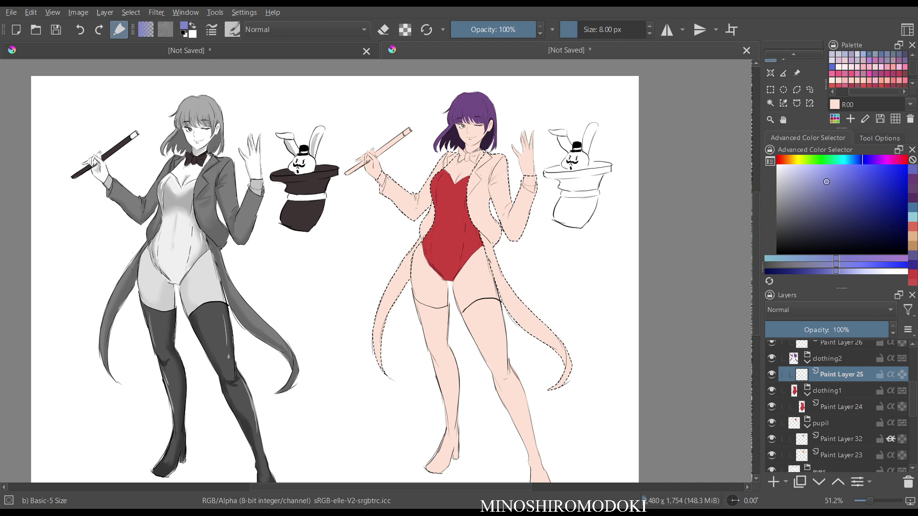
pyautogui.hotkey('shift', 'BackSpace')
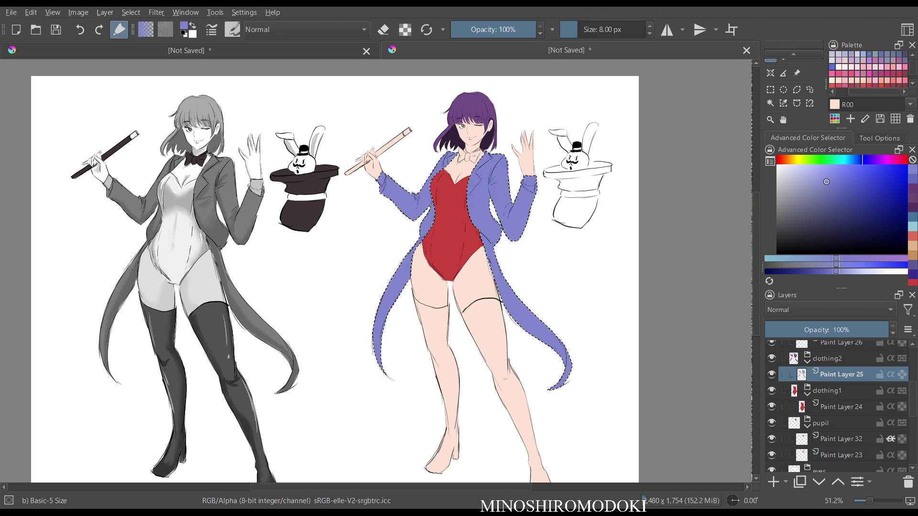
pyautogui.hotkey('ctrl', 'z')
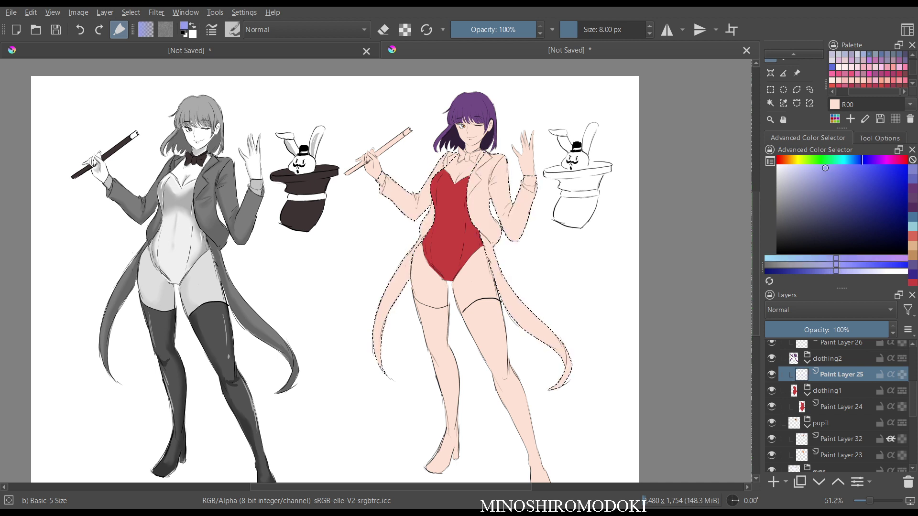
# - Try a bright pale periwinkle fill on the selected jacket, and undo it
pyautogui.click(824, 167)
pyautogui.hotkey('shift', 'BackSpace')
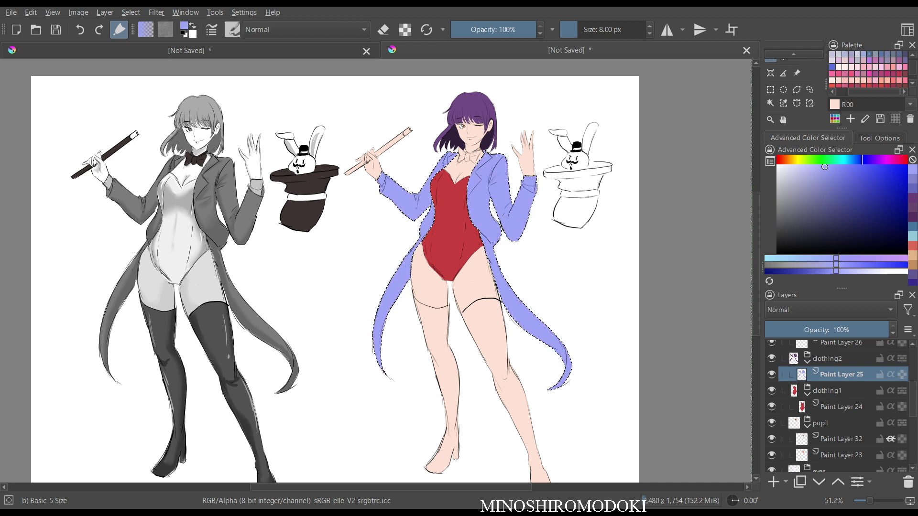
pyautogui.hotkey('ctrl', 'z')
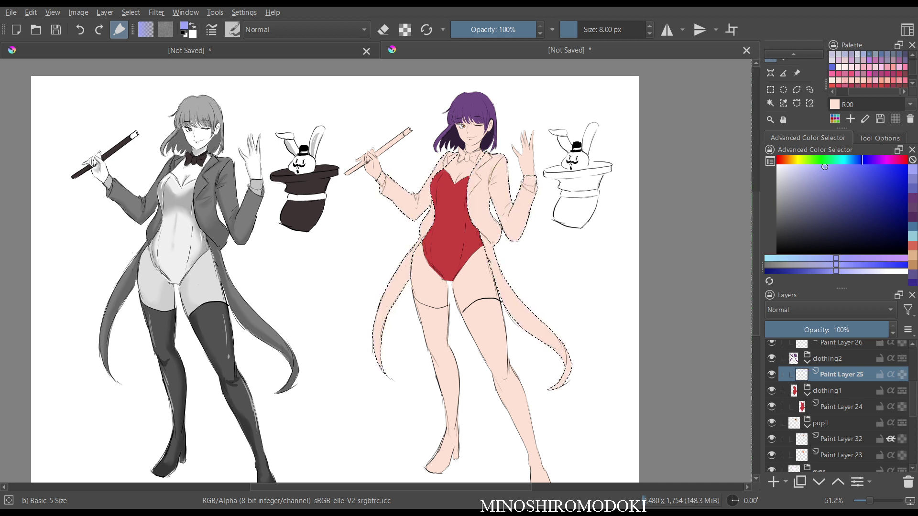
# - Try a bright sky-blue fill and a muted light blue one on the selected jacket, check the latter mirrored, and clear it
pyautogui.moveTo(855, 160); pyautogui.dragTo(844, 166)
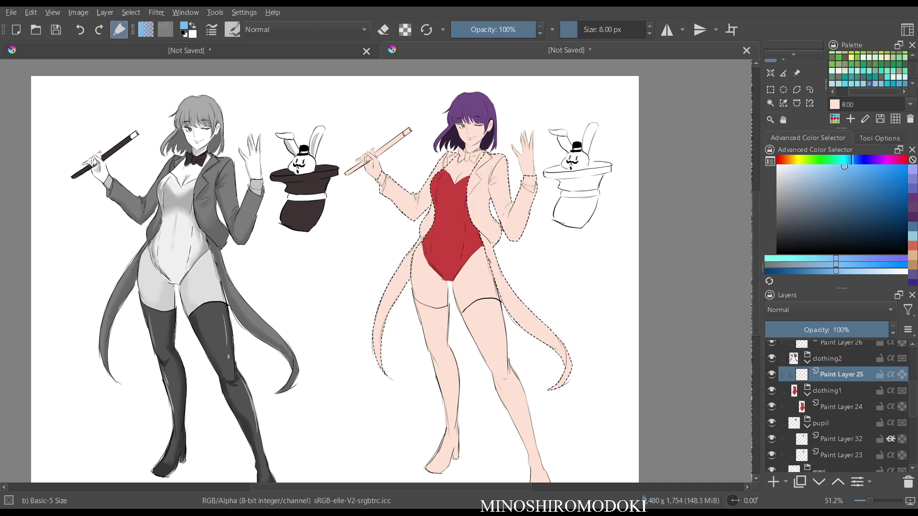
pyautogui.hotkey('shift', 'BackSpace')
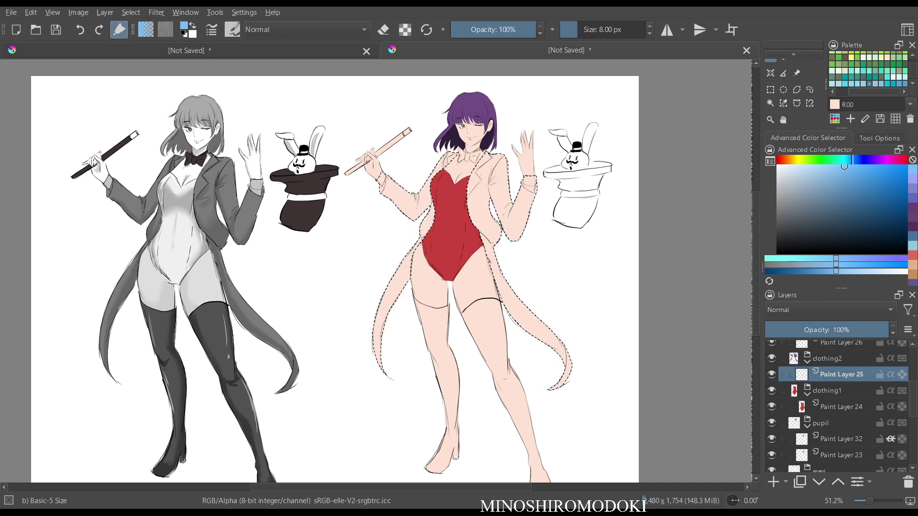
pyautogui.click(825, 180)
pyautogui.hotkey('shift', 'BackSpace')
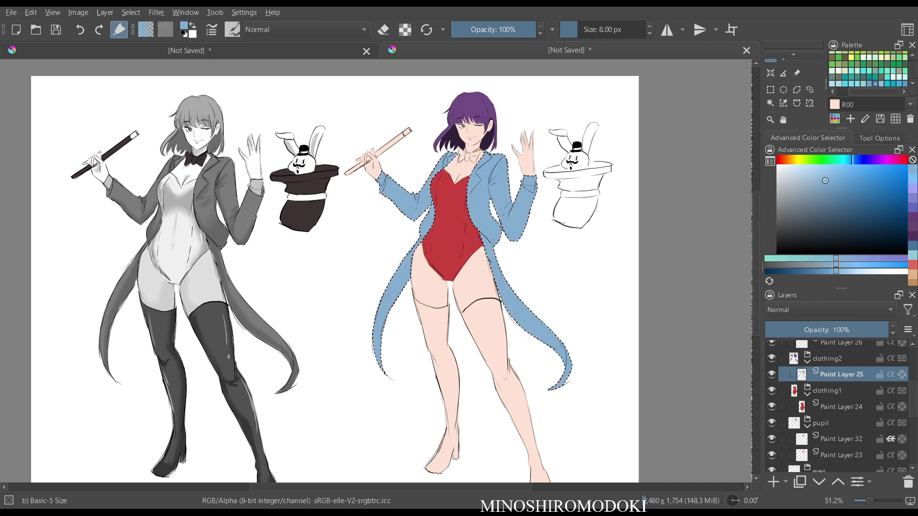
pyautogui.press('m')
pyautogui.press('m')
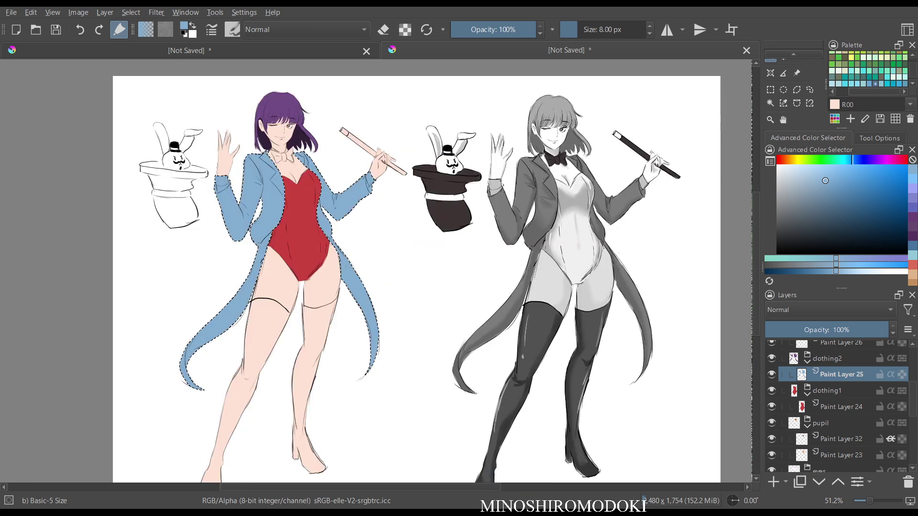
pyautogui.moveTo(498, 247); pyautogui.dragTo(497, 307)
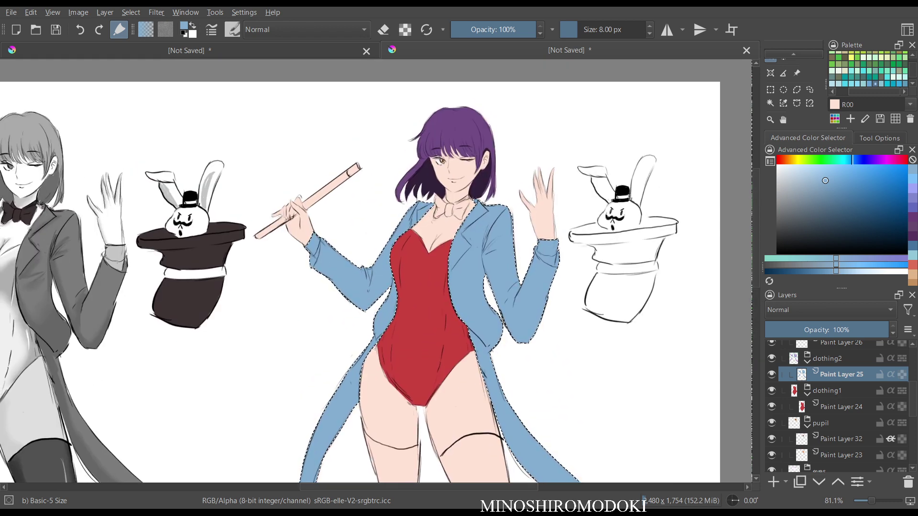
pyautogui.press('Delete')
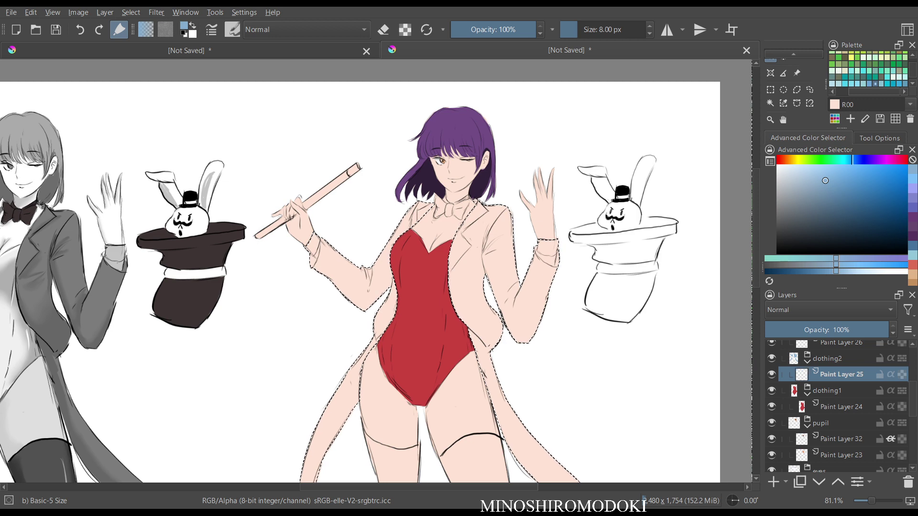
# - Try a medium reddish-brown fill on the selected jacket, and undo it
pyautogui.moveTo(852, 160); pyautogui.dragTo(783, 159)
pyautogui.moveTo(825, 180); pyautogui.dragTo(835, 198)
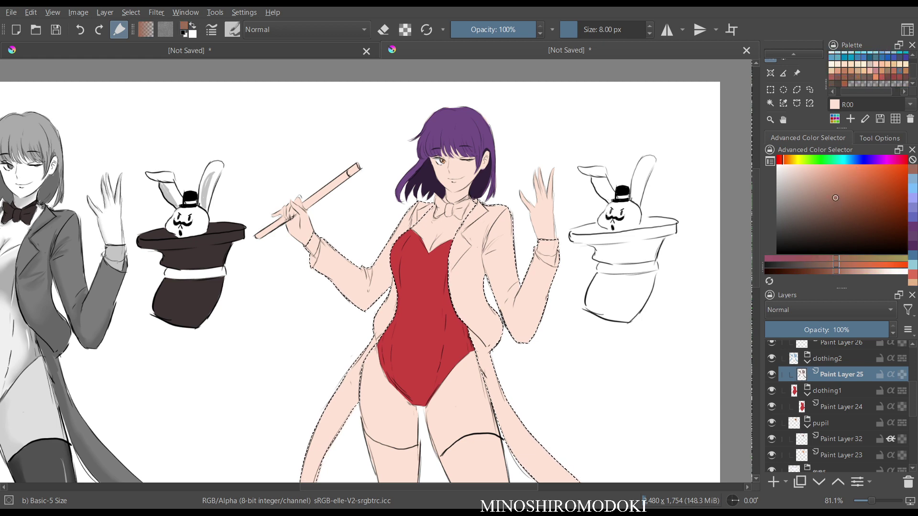
pyautogui.hotkey('shift', 'BackSpace')
pyautogui.scroll(-3, 523, 287)
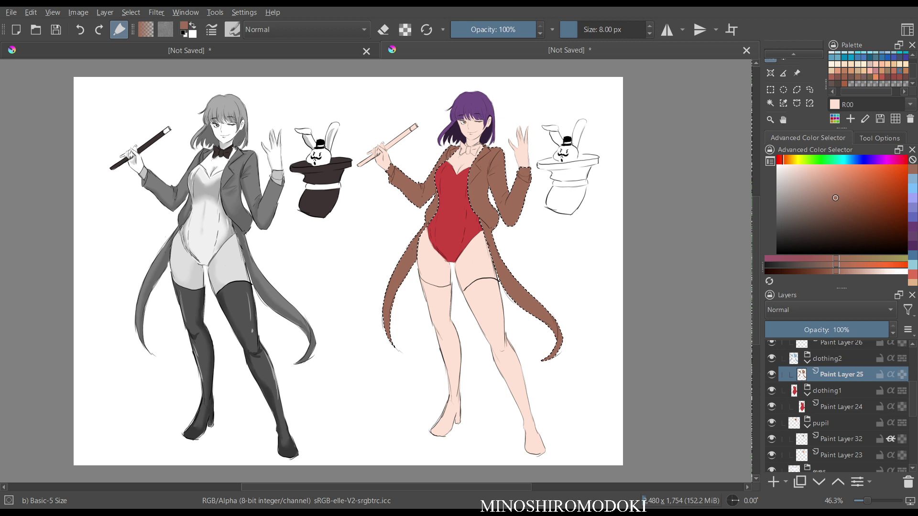
# - Try a pale dusty-brown fill and a darker greyish-brown one on the selected jacket, check the latter mirrored, and clear it
pyautogui.moveTo(836, 198); pyautogui.dragTo(814, 188)
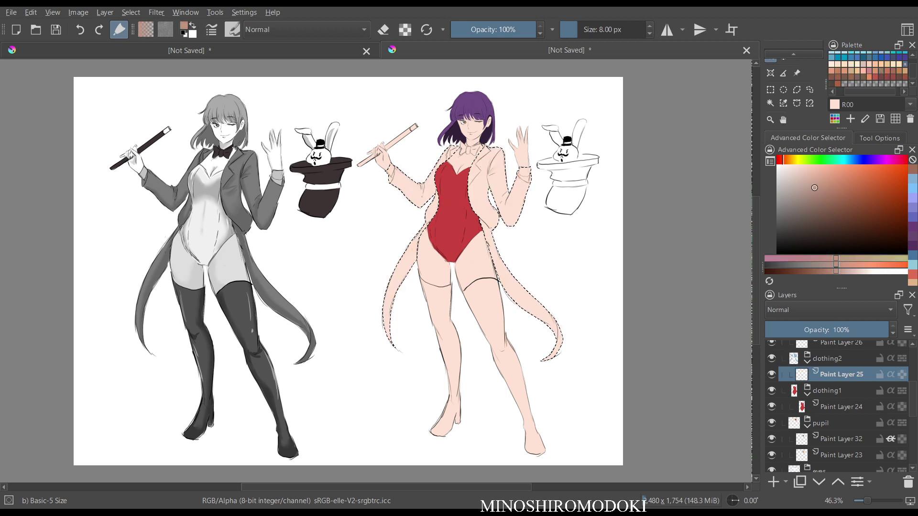
pyautogui.hotkey('shift', 'BackSpace')
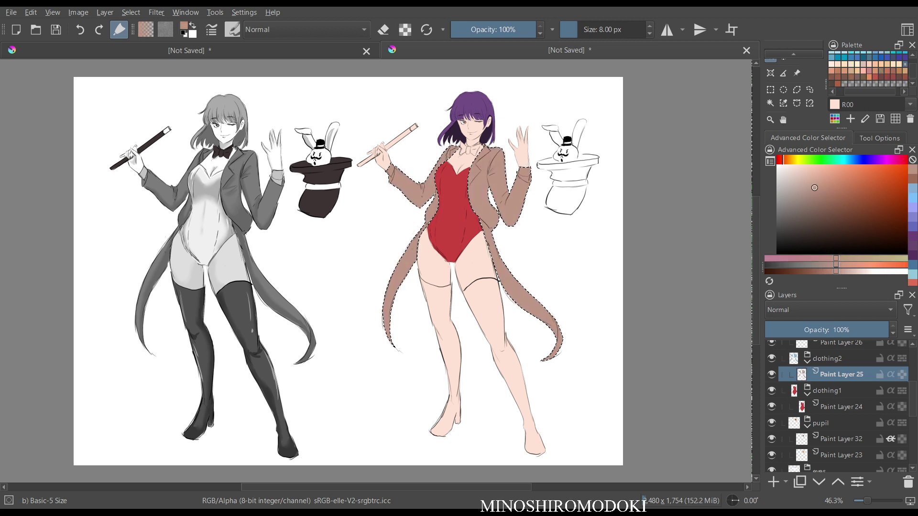
pyautogui.moveTo(814, 187); pyautogui.dragTo(813, 203)
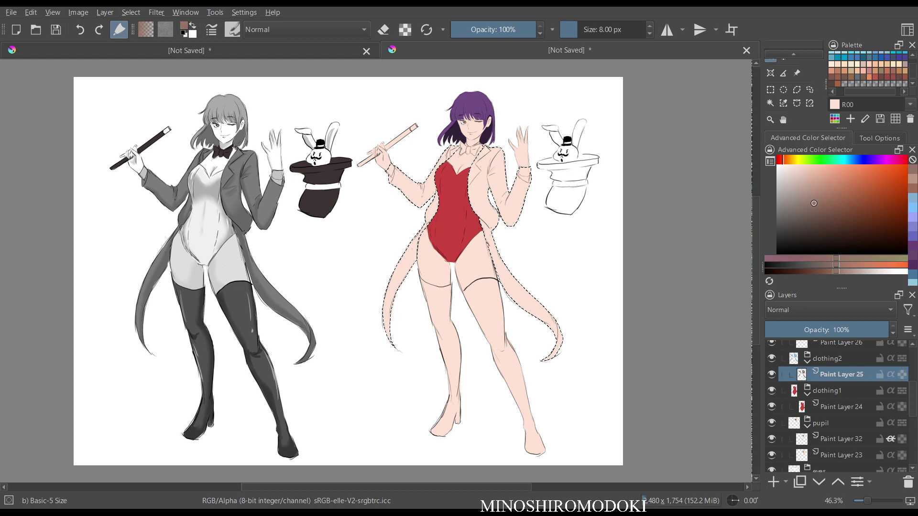
pyautogui.press('m')
pyautogui.press('m')
pyautogui.scroll(4, 520, 295)
pyautogui.moveTo(430, 215); pyautogui.dragTo(473, 362)
pyautogui.scroll(-3, 378, 270)
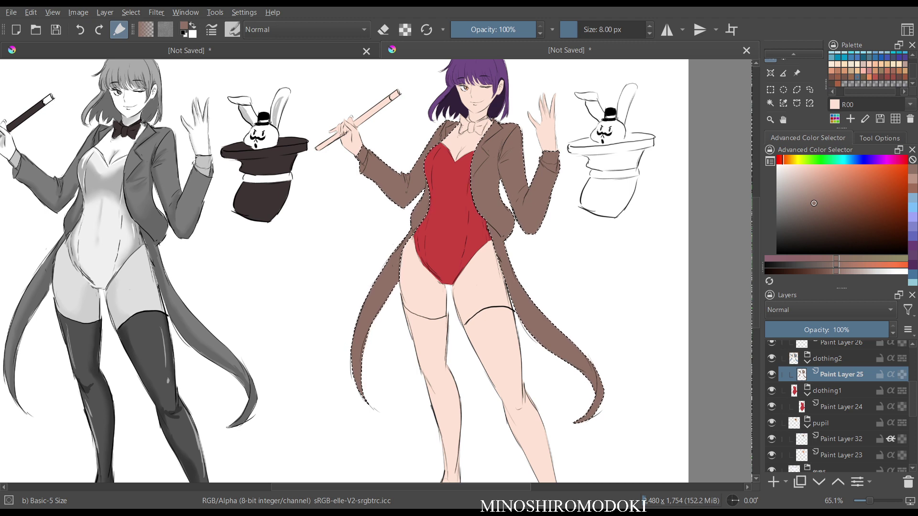
# - Try a bright saturated violet fill on the selected jacket, and undo it
pyautogui.scroll(2, 858, 72)
pyautogui.click(857, 71)
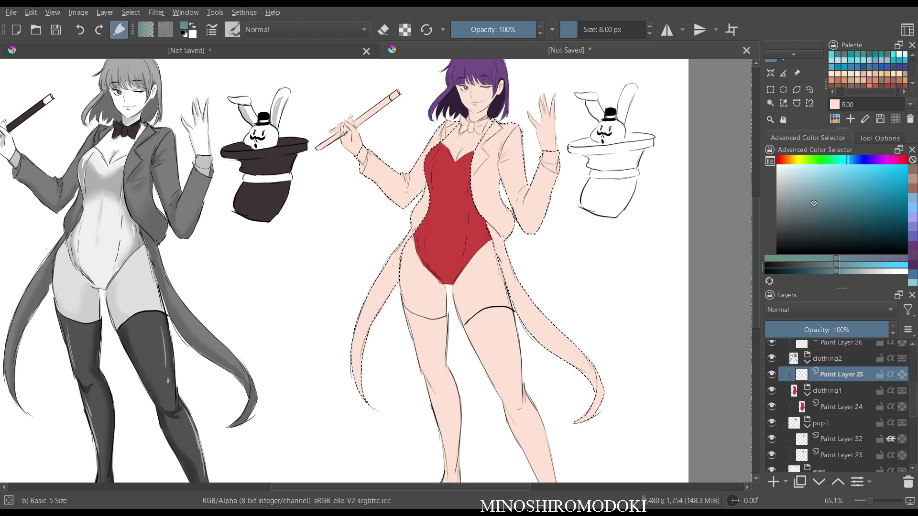
pyautogui.scroll(5, 857, 72)
pyautogui.scroll(-3, 857, 72)
pyautogui.scroll(-2, 857, 71)
pyautogui.click(857, 84)
pyautogui.moveTo(849, 160)
pyautogui.mouseDown()
pyautogui.moveTo(842, 160)
pyautogui.moveTo(891, 160)
pyautogui.moveTo(871, 159)
pyautogui.moveTo(883, 160)
pyautogui.moveTo(875, 173)
pyautogui.moveTo(868, 167)
pyautogui.mouseUp()
pyautogui.hotkey('shift', 'BackSpace')
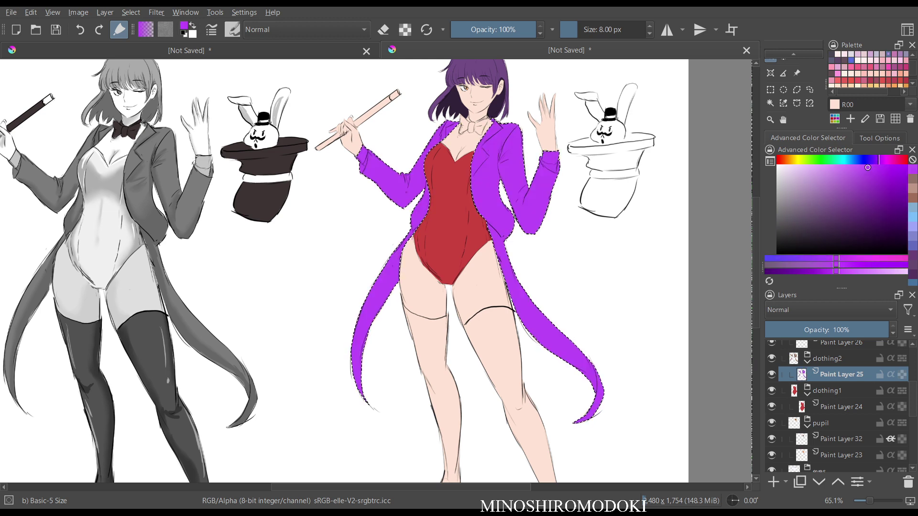
pyautogui.hotkey('ctrl', 'z')
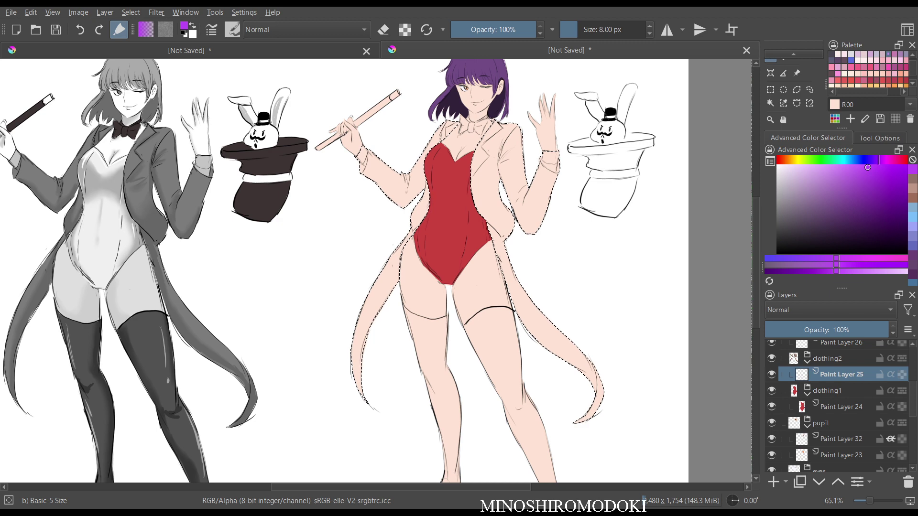
# - Try a muted medium-purple fill on the selected jacket, and clear it
pyautogui.moveTo(867, 167); pyautogui.dragTo(827, 196)
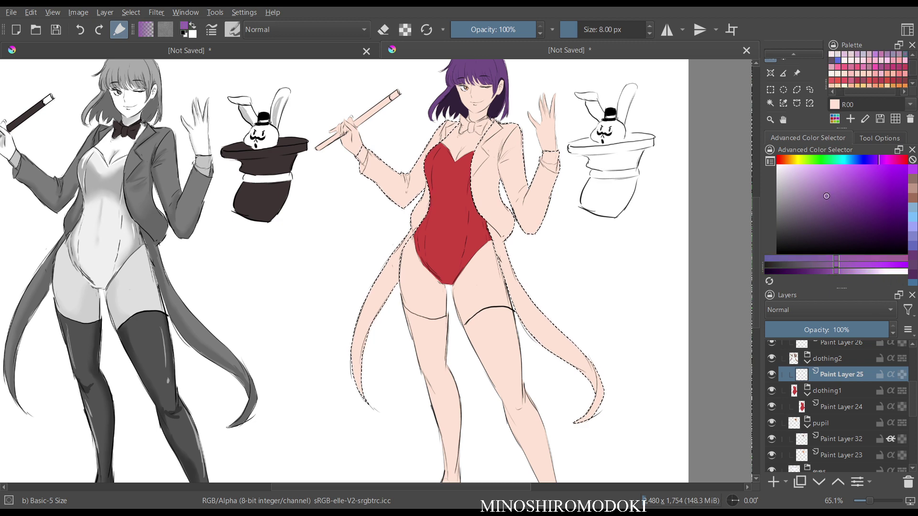
pyautogui.hotkey('shift', 'BackSpace')
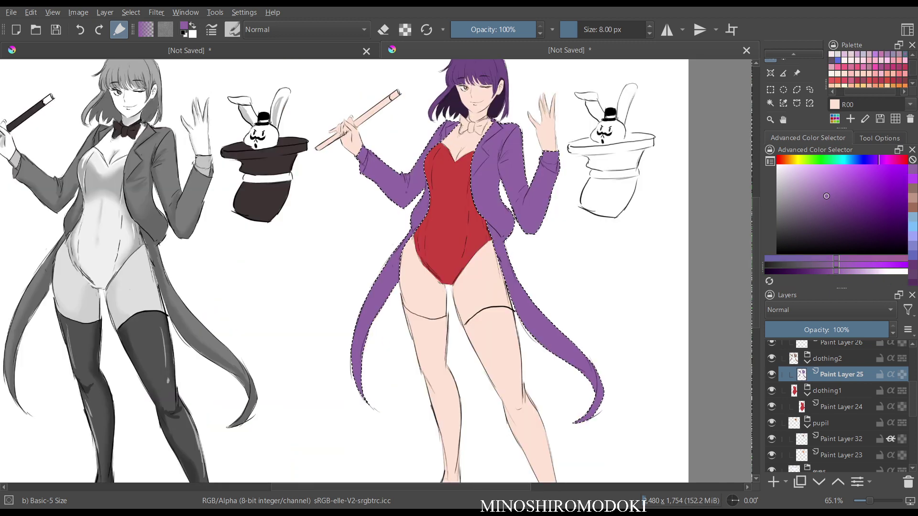
pyautogui.scroll(-2, 459, 267)
pyautogui.scroll(3, 459, 267)
pyautogui.moveTo(431, 216); pyautogui.dragTo(405, 302)
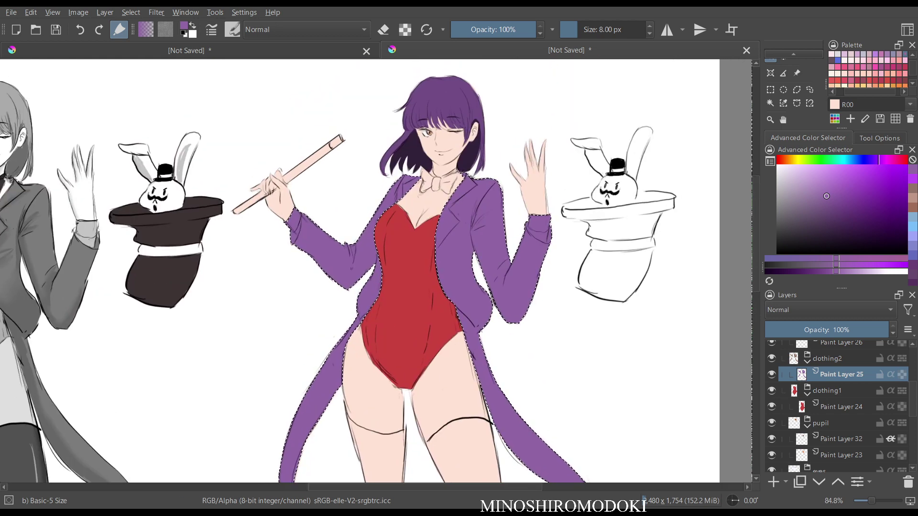
pyautogui.press('Delete')
# - Try a muted indigo-blue fill on the selected jacket, and undo it
pyautogui.moveTo(879, 160)
pyautogui.mouseDown()
pyautogui.moveTo(850, 160)
pyautogui.moveTo(864, 160)
pyautogui.mouseUp()
pyautogui.moveTo(860, 197)
pyautogui.mouseDown()
pyautogui.moveTo(876, 200)
pyautogui.moveTo(869, 189)
pyautogui.moveTo(839, 191)
pyautogui.mouseUp()
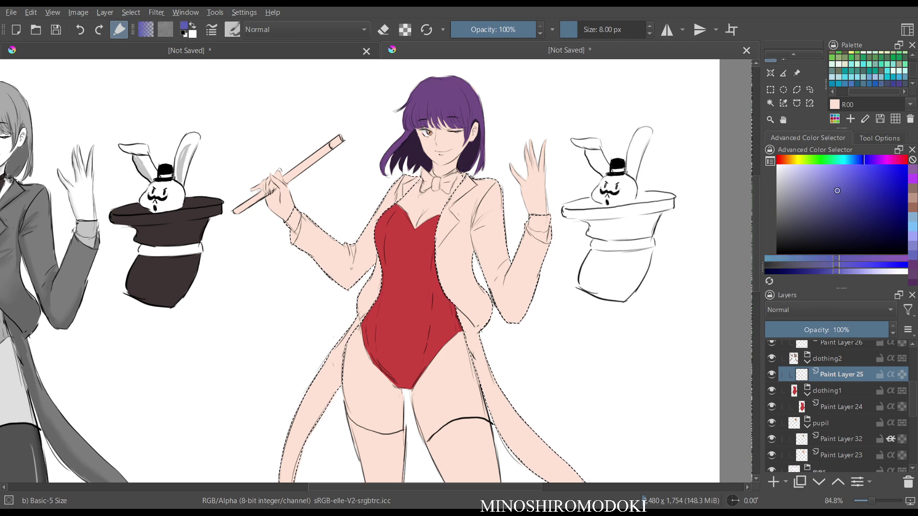
pyautogui.hotkey('shift', 'BackSpace')
pyautogui.press('-')
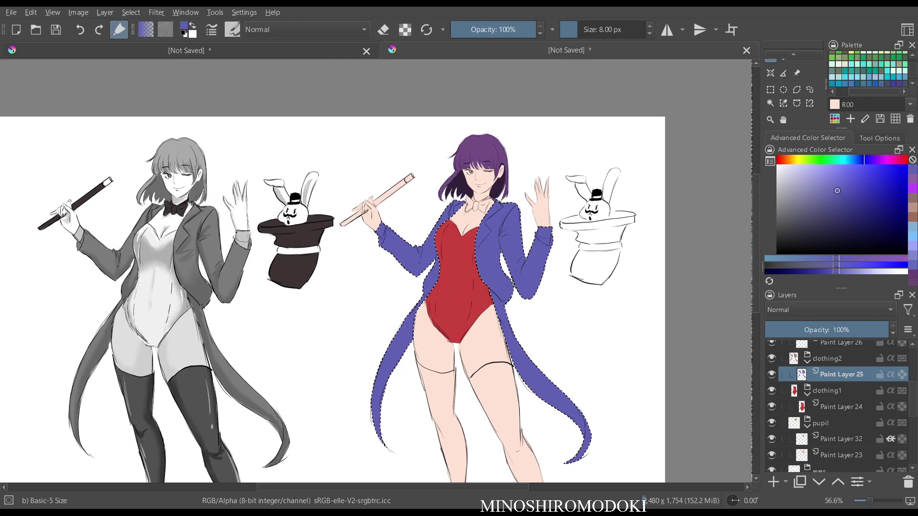
pyautogui.hotkey('ctrl', 'z')
# - Try a neutral medium-grey fill on the selected jacket, and undo it
pyautogui.moveTo(826, 187); pyautogui.dragTo(778, 207)
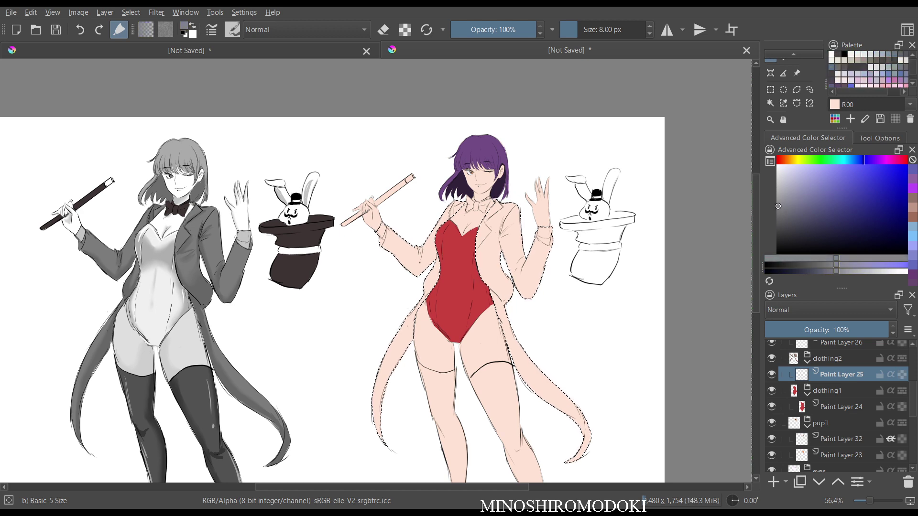
pyautogui.hotkey('shift', 'BackSpace')
pyautogui.press('-')
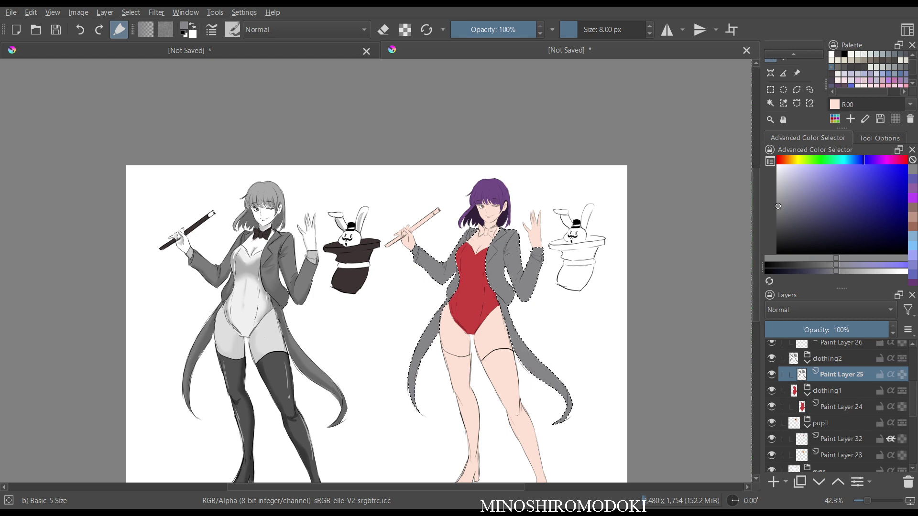
pyautogui.scroll(4, 505, 292)
pyautogui.hotkey('ctrl', 'z')
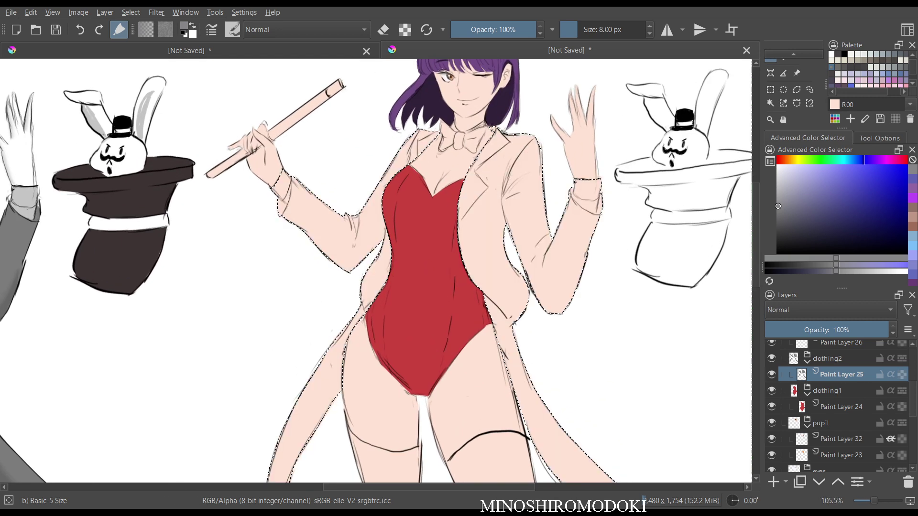
# - Fill the selected jacket with a dark charcoal grey, check it mirrored, and clear the selection
pyautogui.press('k')
pyautogui.press('k')
pyautogui.press('k')
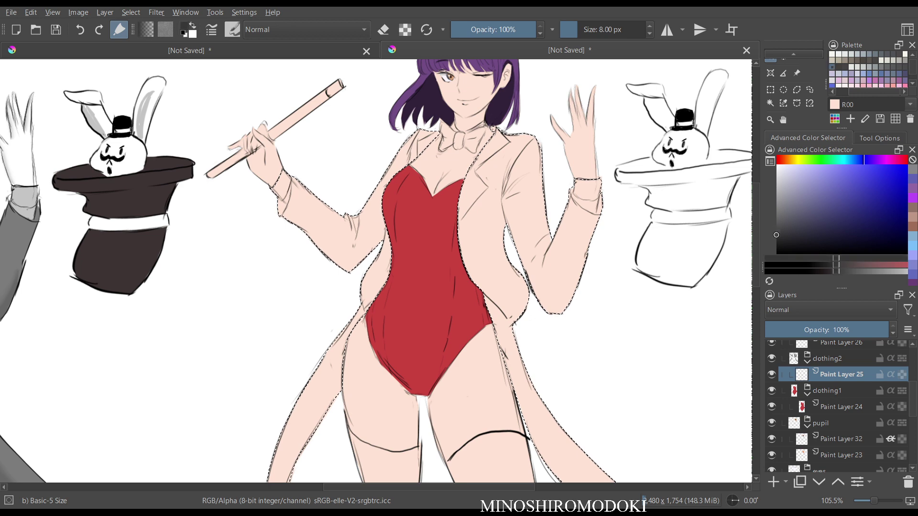
pyautogui.hotkey('shift', 'BackSpace')
pyautogui.scroll(-4, 552, 224)
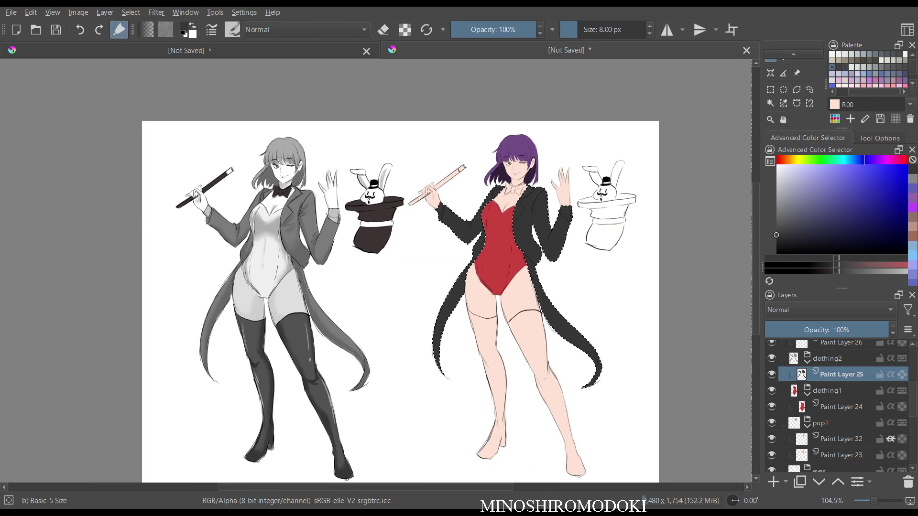
pyautogui.moveTo(552, 224); pyautogui.dragTo(531, 291)
pyautogui.press('m')
pyautogui.press('m')
pyautogui.scroll(2, 535, 289)
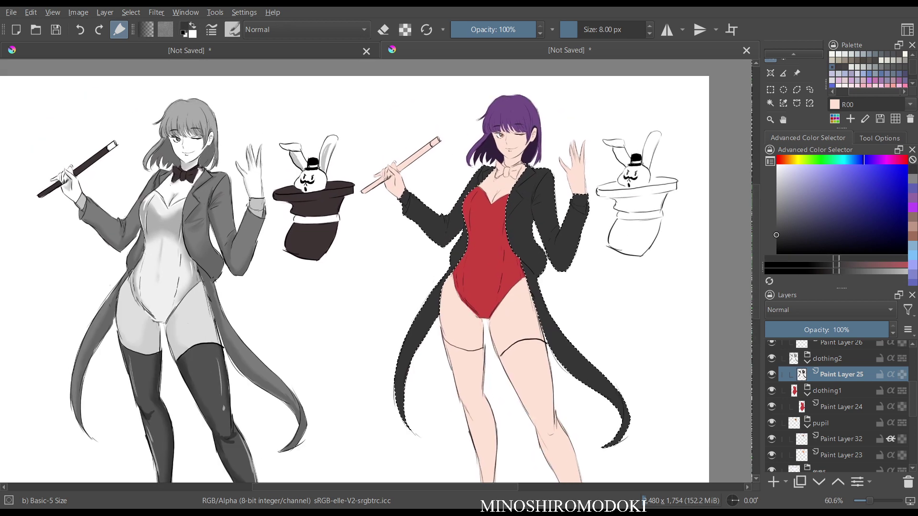
pyautogui.hotkey('ctrl', 'shift', 'a')
# - Examine the charcoal jacket against the rest of the figure, mirrored, close up and at full-figure view
pyautogui.press('m')
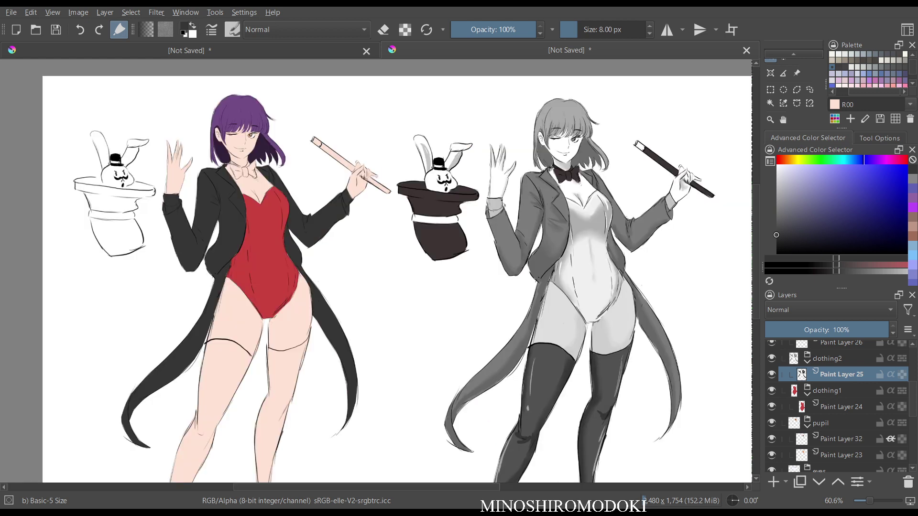
pyautogui.press('m')
pyautogui.scroll(4, 540, 313)
pyautogui.moveTo(497, 119); pyautogui.dragTo(475, 279)
pyautogui.scroll(2, 474, 263)
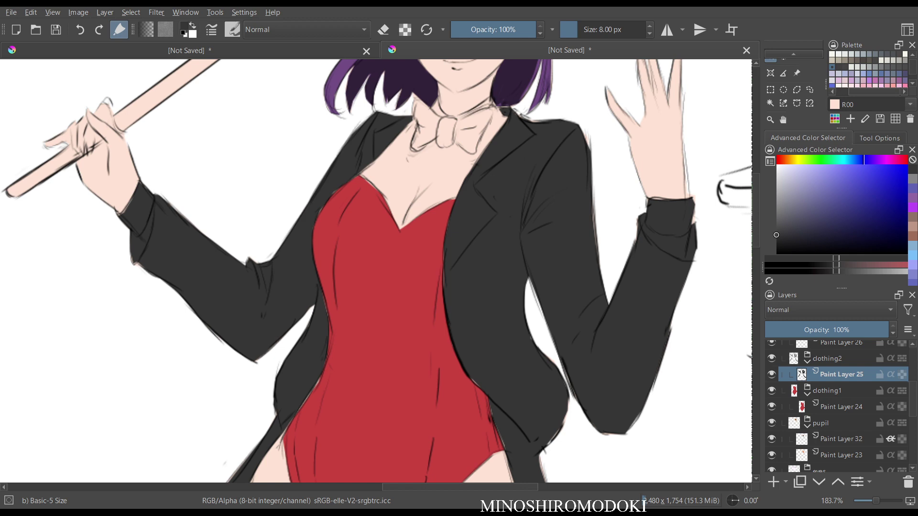
pyautogui.press('m')
pyautogui.press('m')
pyautogui.scroll(-3, 507, 191)
pyautogui.moveTo(507, 267); pyautogui.dragTo(466, 211)
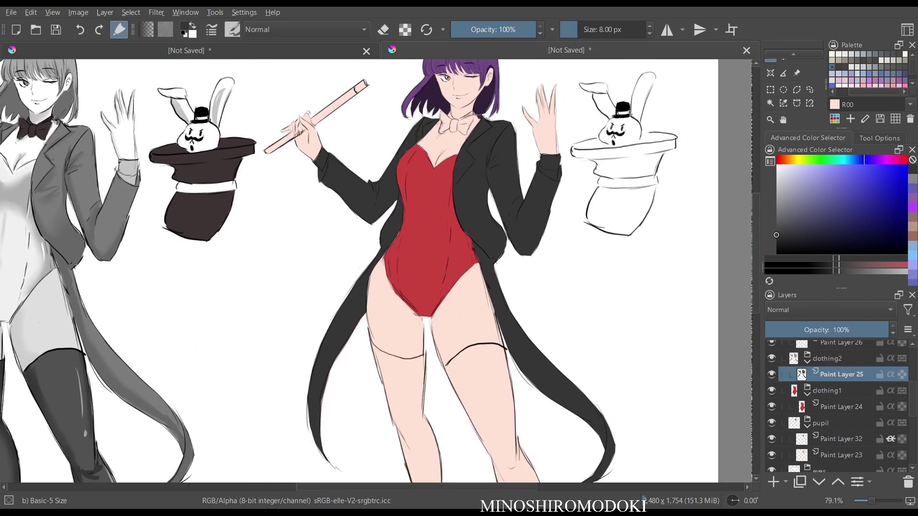
pyautogui.scroll(-2, 502, 244)
pyautogui.press('-')
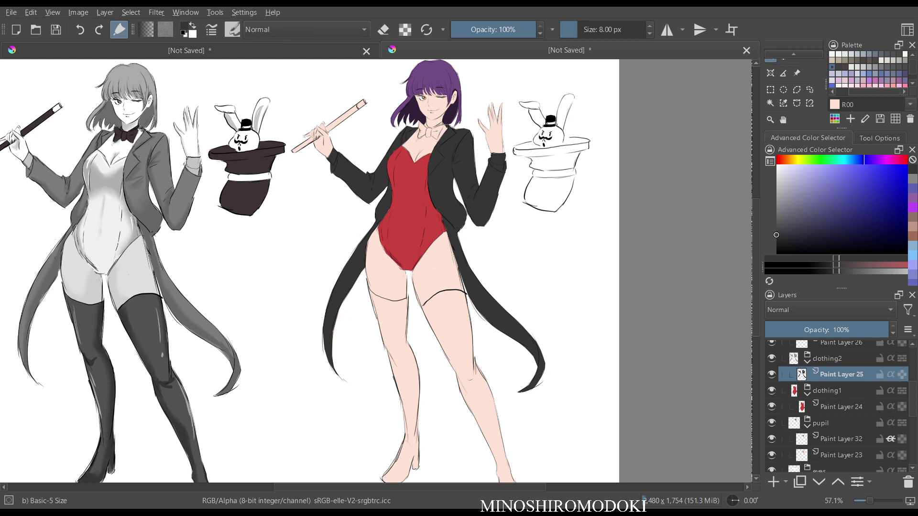
# - Put Paint Layer 28 into its own group and name the group clothing4
pyautogui.scroll(3, 842, 392)
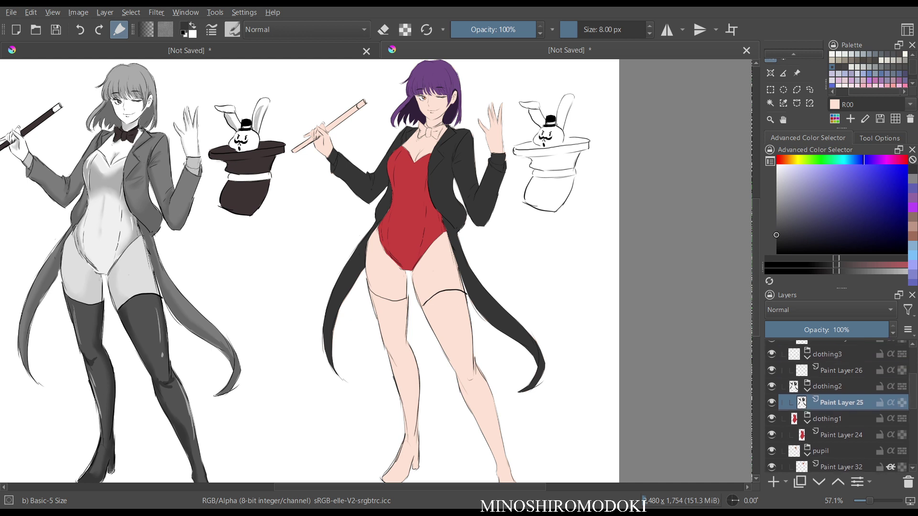
pyautogui.click(842, 392)
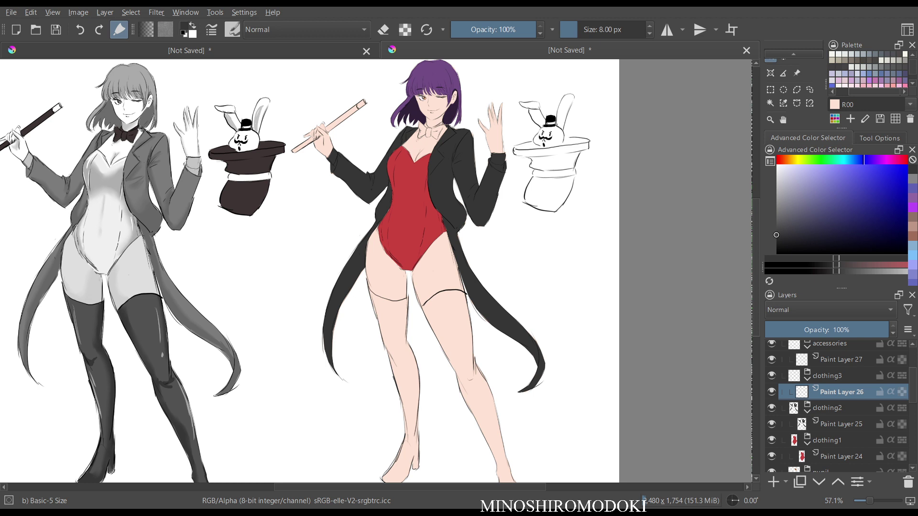
pyautogui.scroll(3, 837, 392)
pyautogui.click(835, 382)
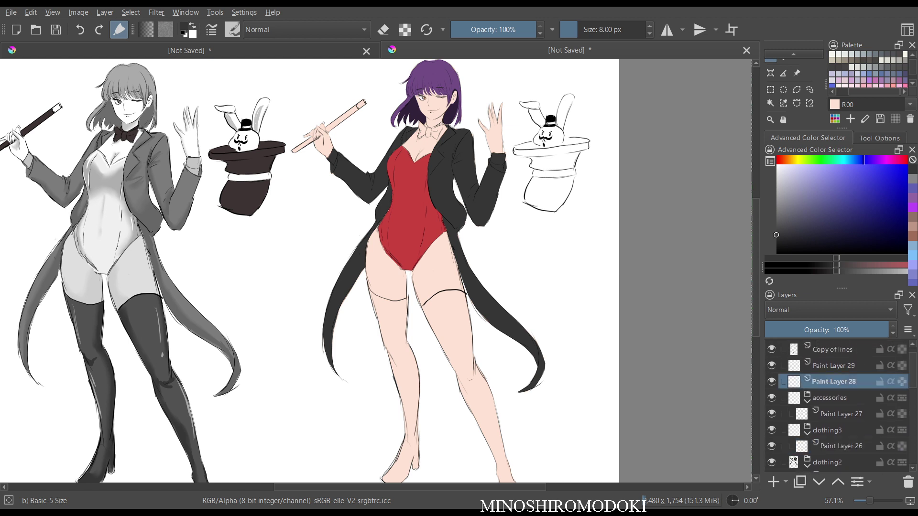
pyautogui.hotkey('ctrl', 'g')
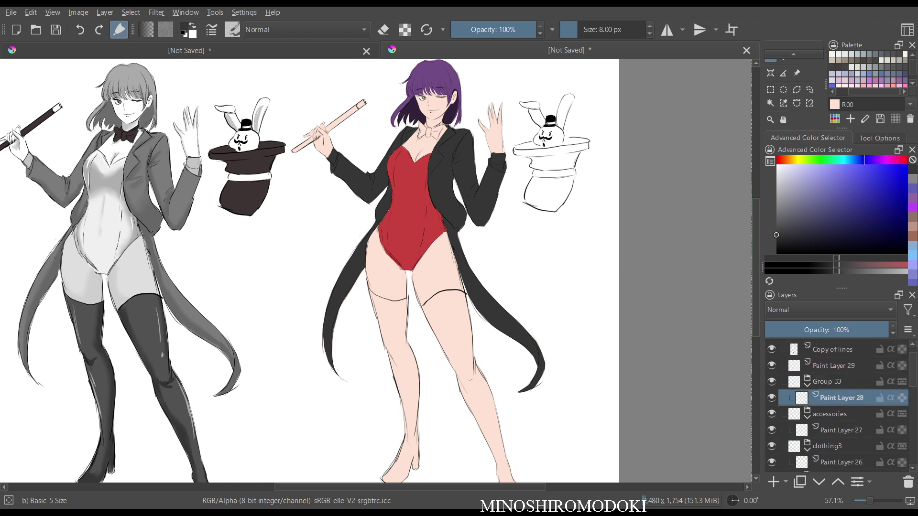
pyautogui.doubleClick(827, 381)
pyautogui.write('clothing')
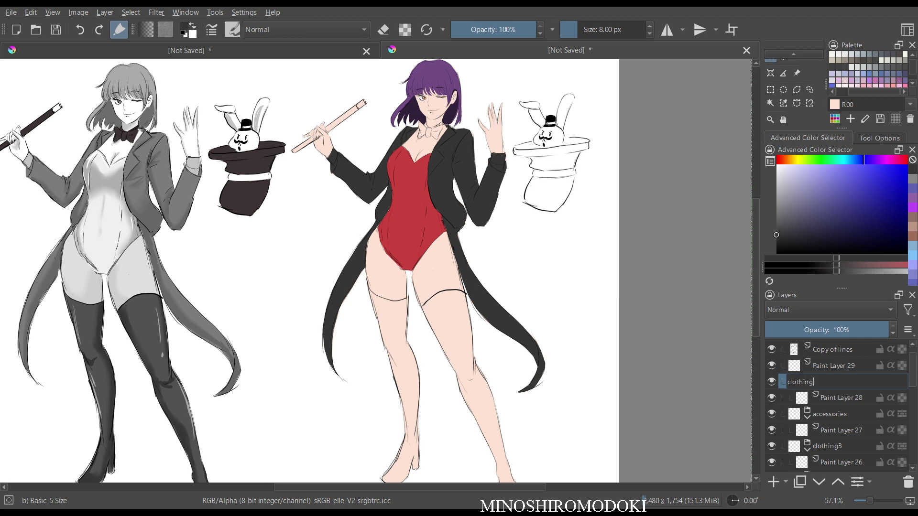
pyautogui.write('4')
pyautogui.press('Return')
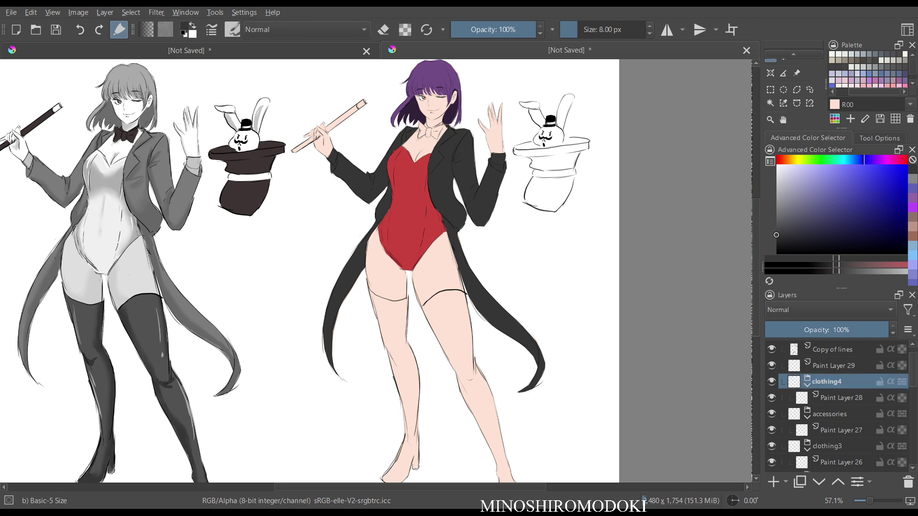
# - On Paint Layer 26 in the clothing3 group, outline both upper thighs above the stocking lines with the Bezier curve selection
pyautogui.scroll(-3, 841, 403)
pyautogui.click(841, 403)
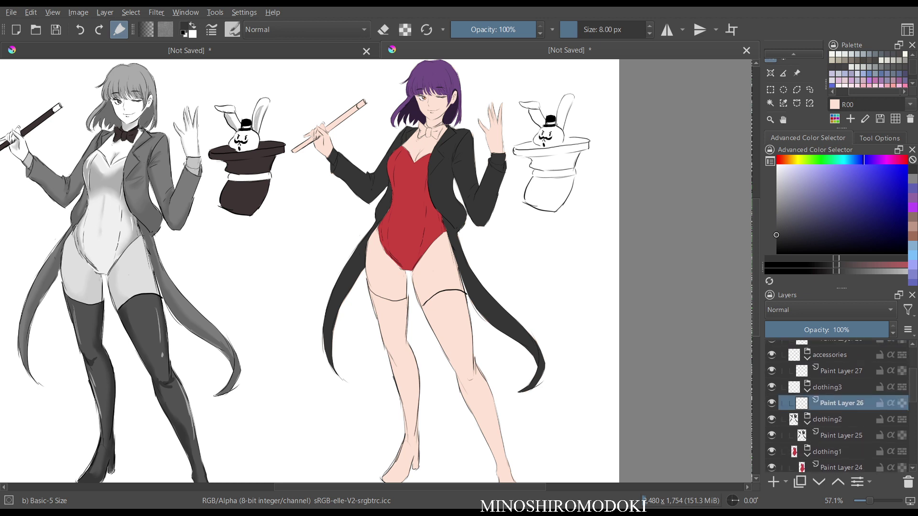
pyautogui.scroll(4, 349, 270)
pyautogui.moveTo(549, 275); pyautogui.dragTo(475, 324)
pyautogui.click(797, 104)
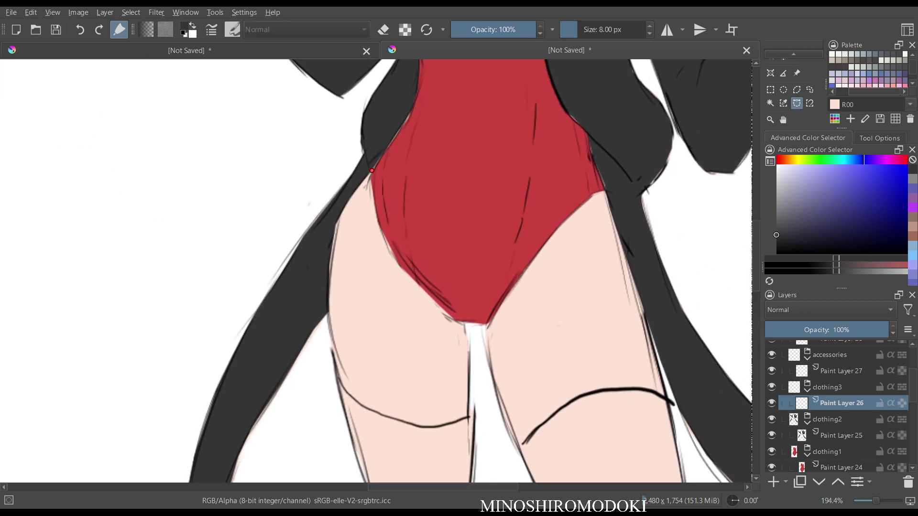
pyautogui.click(372, 170)
pyautogui.click(605, 191)
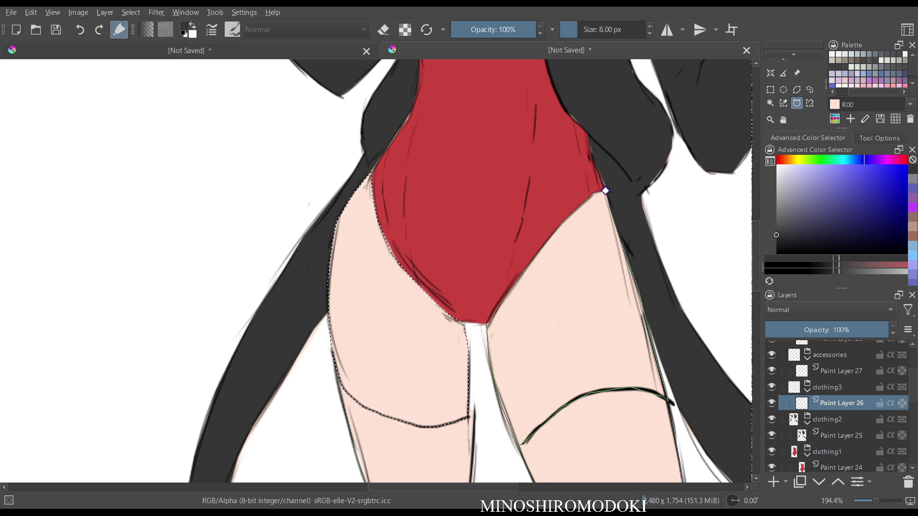
pyautogui.click(605, 191)
# - Try a dark bluish-grey fill on the selected upper thighs, check it mirrored, and undo it
pyautogui.scroll(-5, 602, 239)
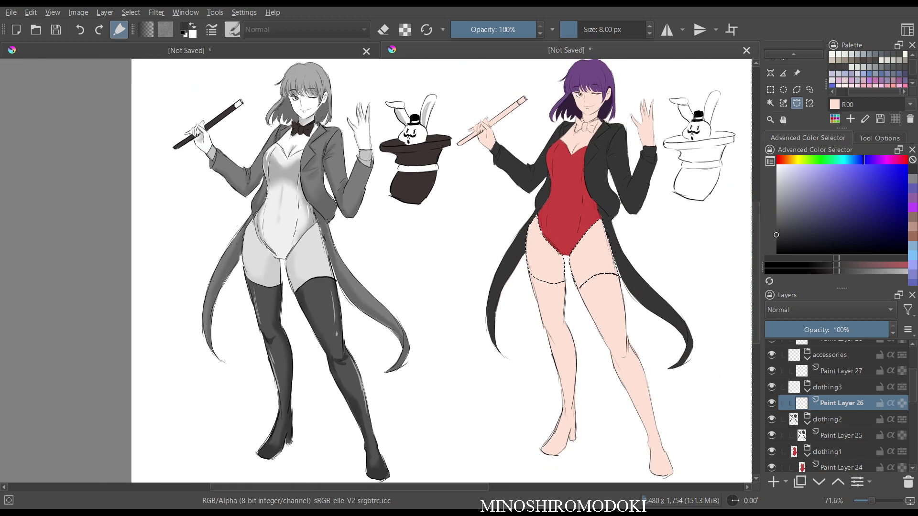
pyautogui.moveTo(602, 239); pyautogui.dragTo(558, 249)
pyautogui.moveTo(800, 219); pyautogui.dragTo(784, 217)
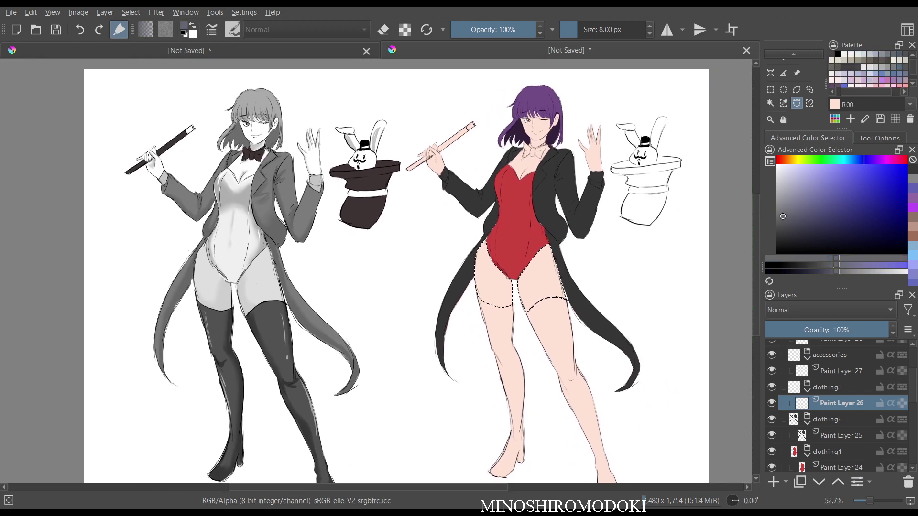
pyautogui.press('b')
pyautogui.hotkey('shift', 'BackSpace')
pyautogui.press('m')
pyautogui.press('m')
pyautogui.scroll(-2, 586, 253)
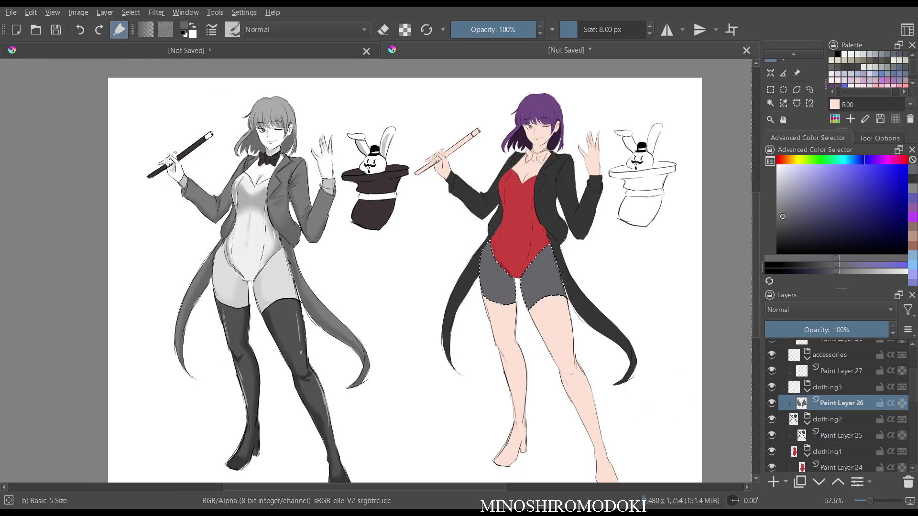
pyautogui.scroll(1, 586, 253)
pyautogui.hotkey('ctrl', 'z')
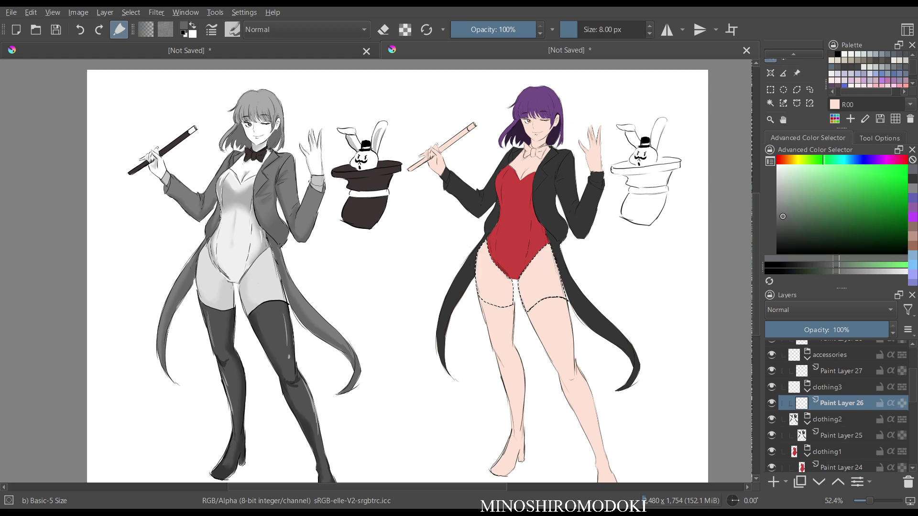
# - Try an olive-brown fill on the selected upper thighs of Paint Layer 26 and check it mirrored and at full-figure view
pyautogui.hotkey('shift', 'BackSpace')
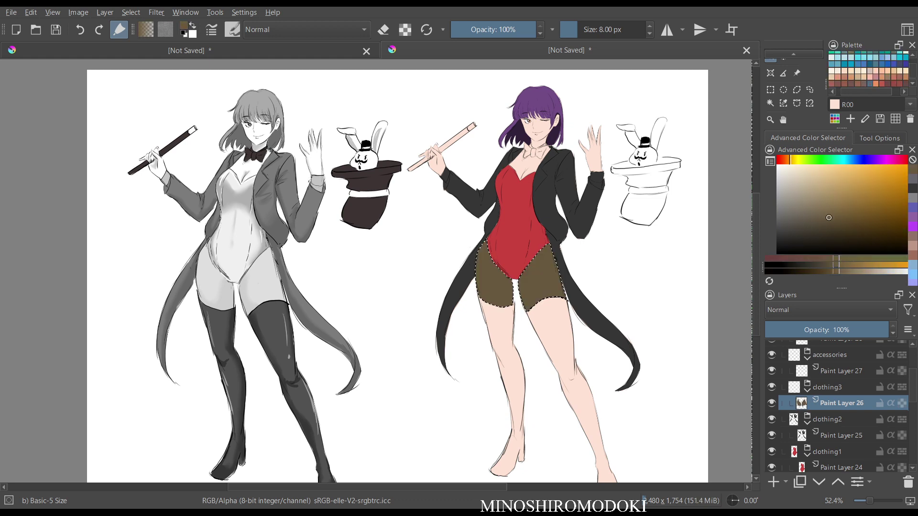
pyautogui.press('m')
pyautogui.press('m')
pyautogui.scroll(-1, 641, 290)
pyautogui.scroll(2, 615, 283)
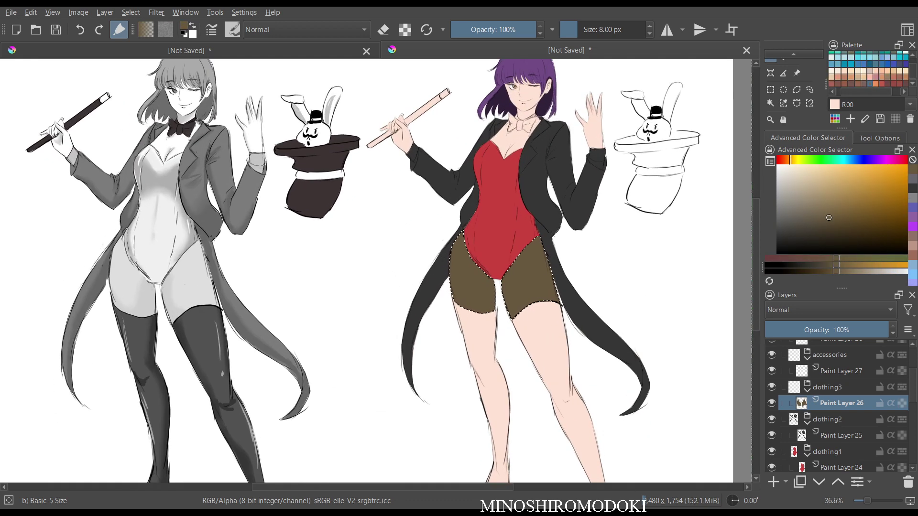
pyautogui.press('m')
pyautogui.press('m')
pyautogui.scroll(-2, 620, 240)
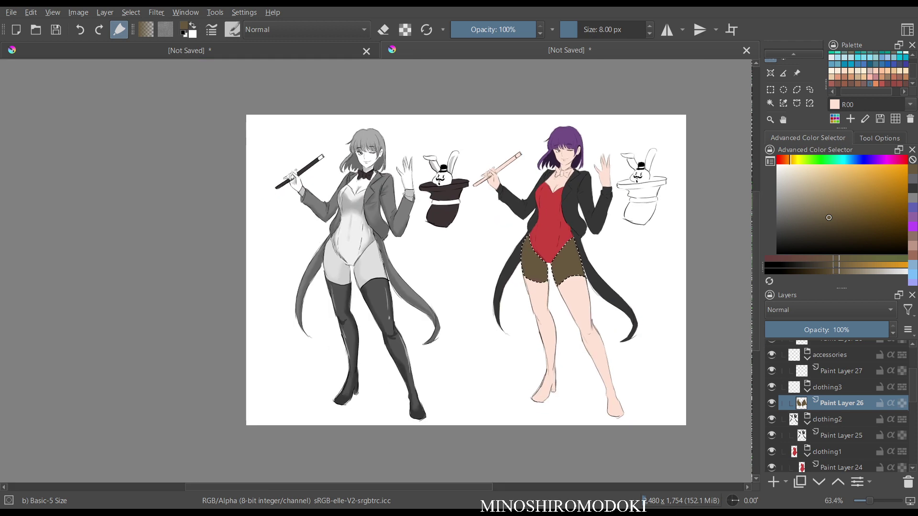
pyautogui.moveTo(620, 240); pyautogui.dragTo(586, 241)
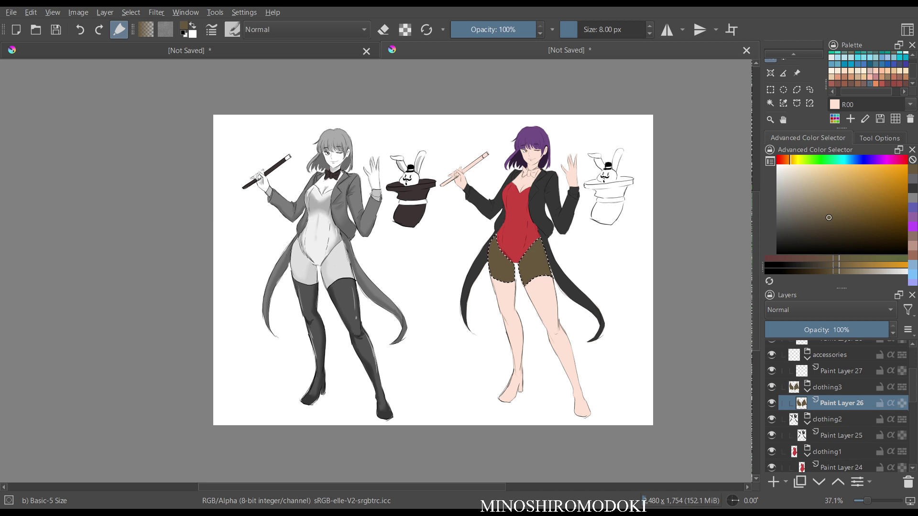
# - Try a muted green fill on the selected upper thighs and undo it
pyautogui.moveTo(850, 159); pyautogui.dragTo(833, 159)
pyautogui.moveTo(829, 207); pyautogui.dragTo(826, 203)
pyautogui.hotkey('shift', 'BackSpace')
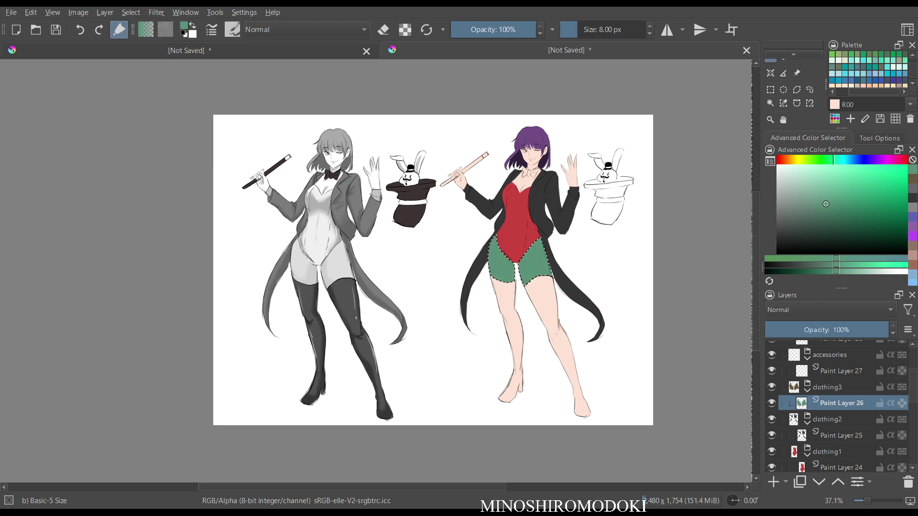
pyautogui.hotkey('ctrl', 'z')
# - Try a pale yellow fill on the selected upper thighs and undo it
pyautogui.moveTo(870, 160)
pyautogui.mouseDown()
pyautogui.moveTo(882, 160)
pyautogui.moveTo(793, 159)
pyautogui.mouseUp()
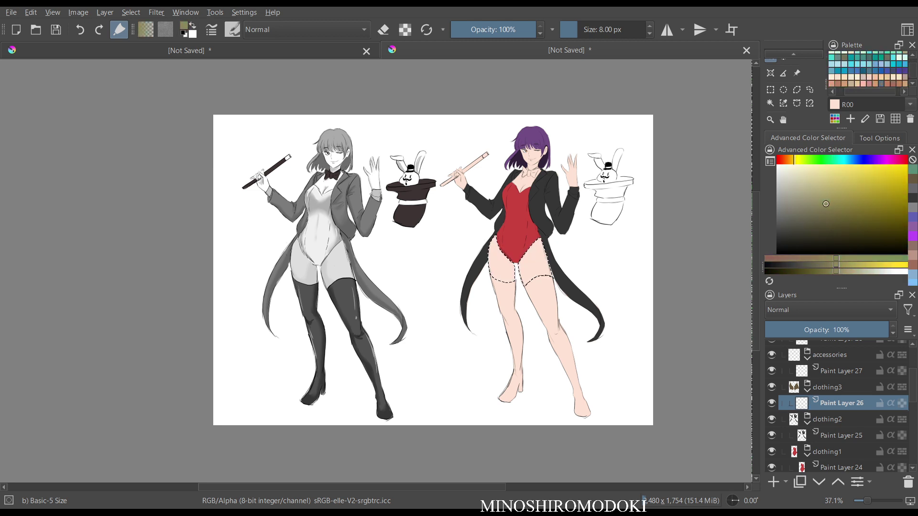
pyautogui.moveTo(825, 203)
pyautogui.mouseDown()
pyautogui.moveTo(828, 167)
pyautogui.moveTo(830, 177)
pyautogui.moveTo(854, 174)
pyautogui.moveTo(821, 170)
pyautogui.mouseUp()
pyautogui.click(820, 171)
pyautogui.hotkey('shift', 'BackSpace')
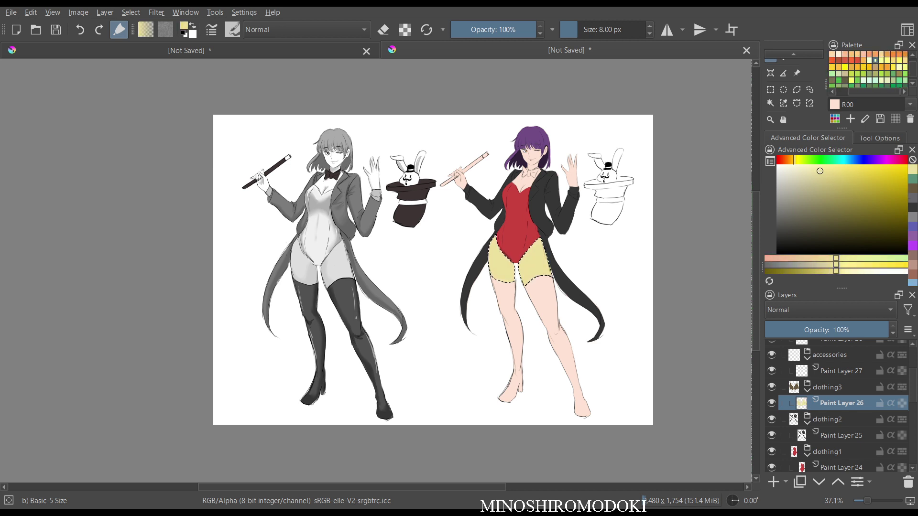
pyautogui.hotkey('ctrl', 'z')
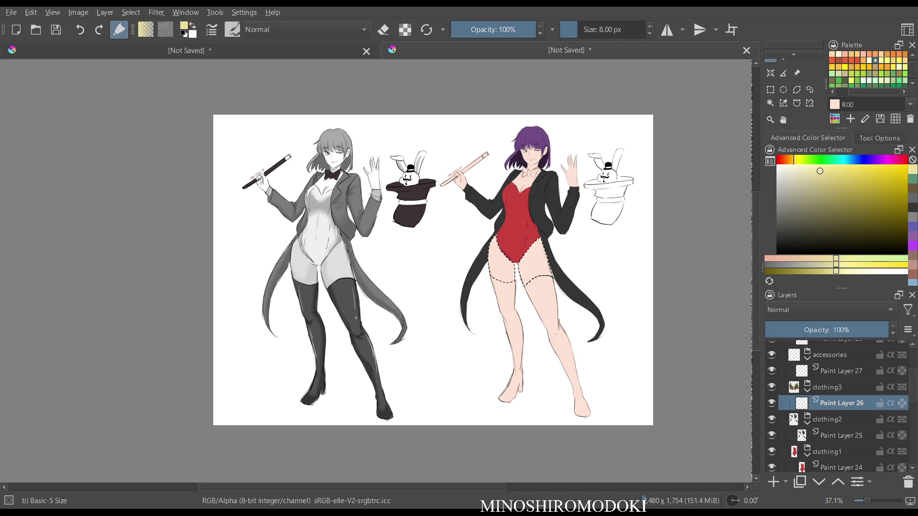
# - Try a reddish-brown fill on the selected upper thighs, check it close up, and clear it
pyautogui.moveTo(820, 171)
pyautogui.mouseDown()
pyautogui.moveTo(820, 207)
pyautogui.moveTo(850, 200)
pyautogui.mouseUp()
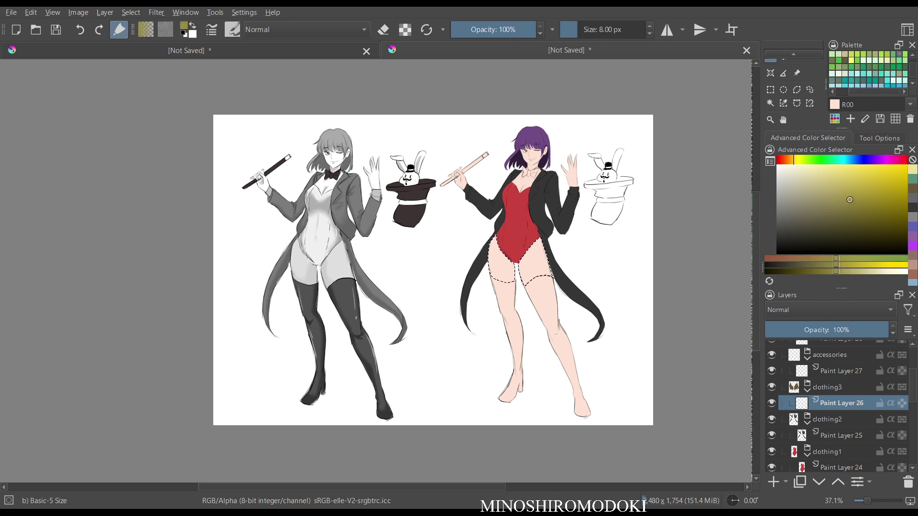
pyautogui.moveTo(785, 160); pyautogui.dragTo(783, 159)
pyautogui.moveTo(849, 199); pyautogui.dragTo(861, 208)
pyautogui.hotkey('shift', 'BackSpace')
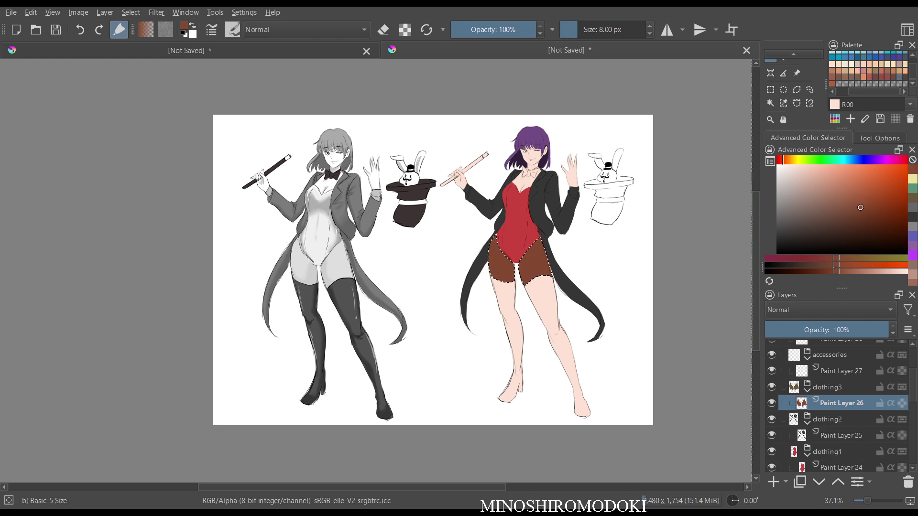
pyautogui.scroll(4, 530, 244)
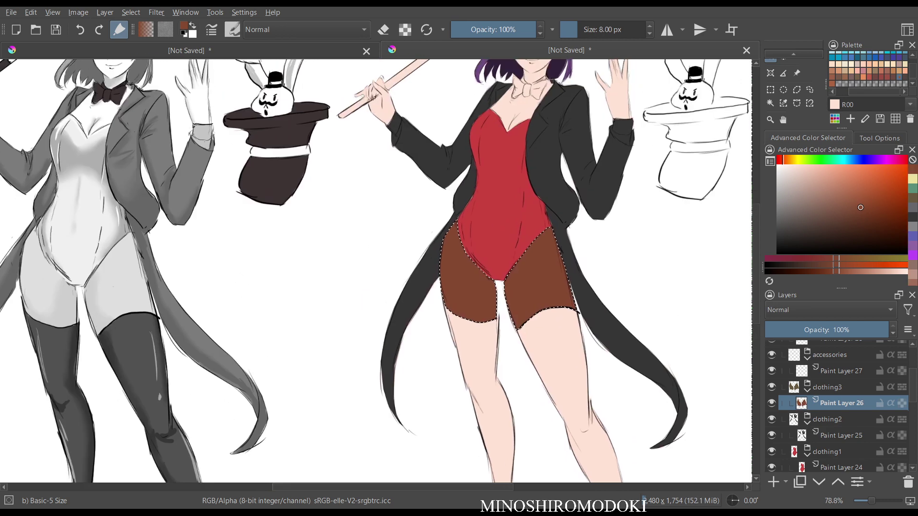
pyautogui.press('Delete')
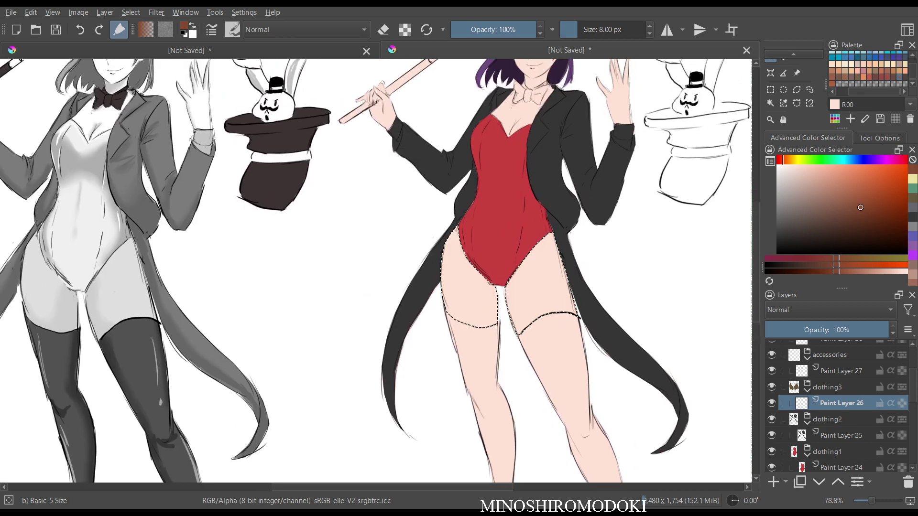
# - Try a deep dark red fill on the selected upper thighs, compare it with the whole figure, and undo it
pyautogui.moveTo(780, 160); pyautogui.dragTo(777, 160)
pyautogui.moveTo(868, 187); pyautogui.dragTo(885, 213)
pyautogui.hotkey('shift', 'BackSpace')
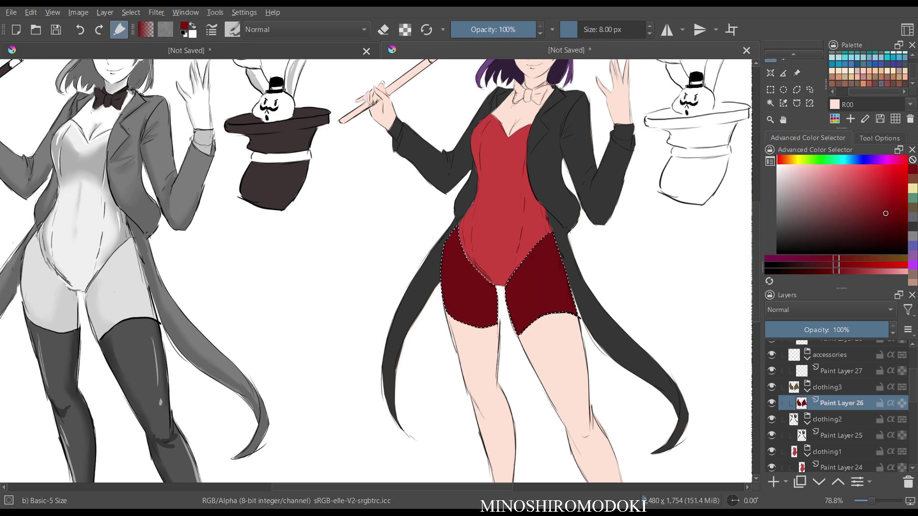
pyautogui.scroll(-3, 650, 201)
pyautogui.scroll(-1, 479, 258)
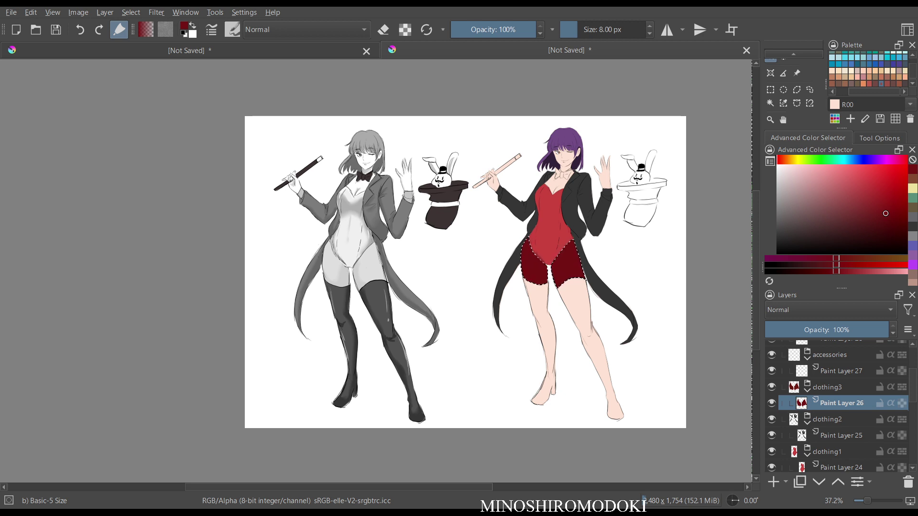
pyautogui.scroll(5, 544, 289)
pyautogui.moveTo(543, 232); pyautogui.dragTo(515, 342)
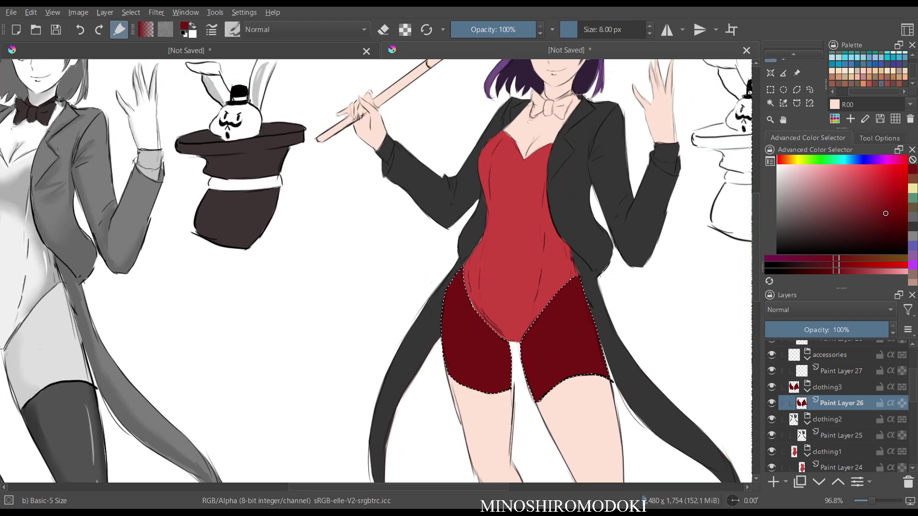
pyautogui.hotkey('ctrl', 'z')
# - Try a muted maroon fill on the selected upper thighs and check it at full-figure view
pyautogui.moveTo(884, 213)
pyautogui.mouseDown()
pyautogui.moveTo(863, 202)
pyautogui.moveTo(849, 207)
pyautogui.mouseUp()
pyautogui.hotkey('shift', 'BackSpace')
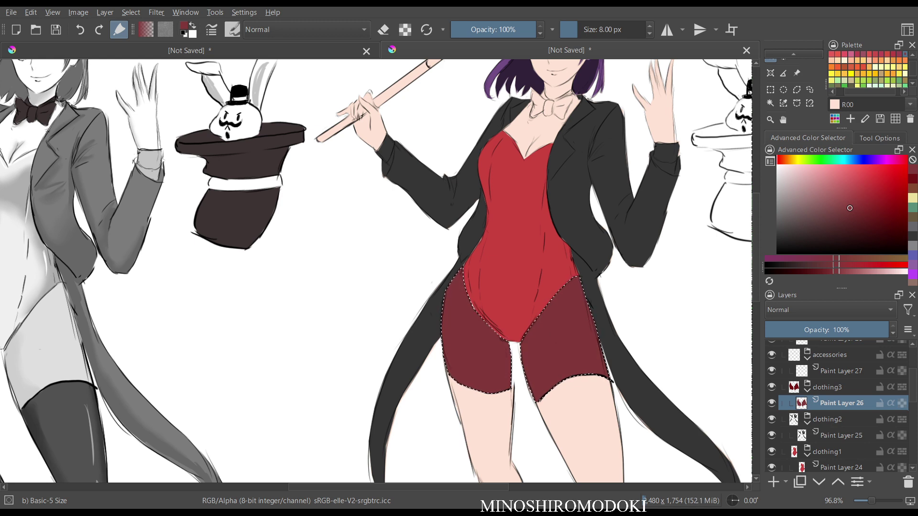
pyautogui.press('2')
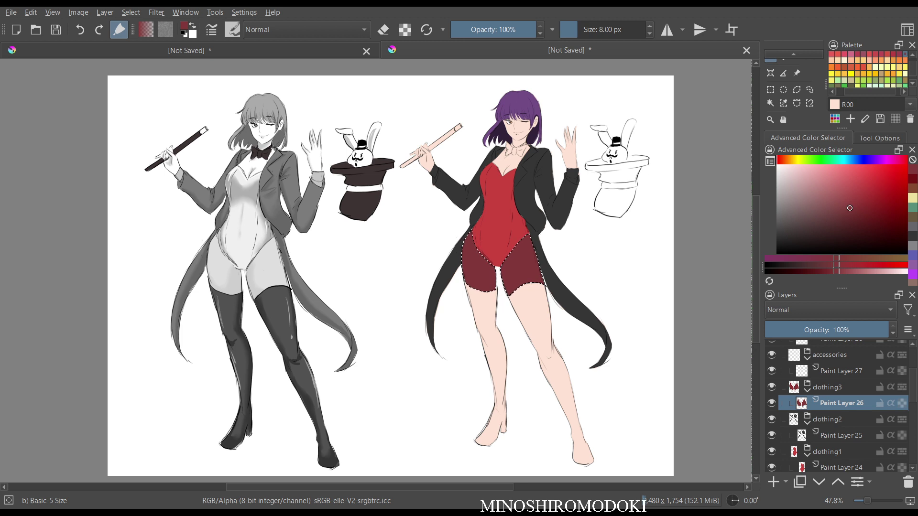
# - Try a saturated dark blue fill on the selected upper thighs and undo it
pyautogui.moveTo(881, 160); pyautogui.dragTo(865, 160)
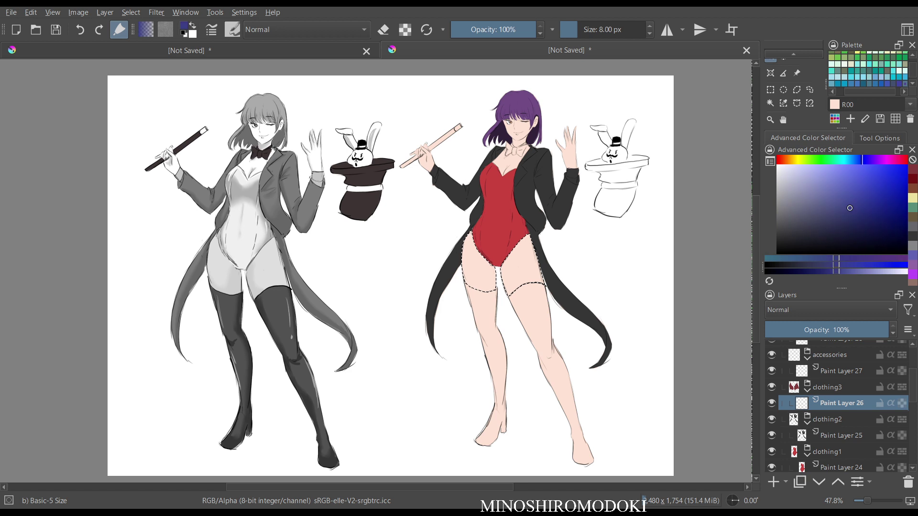
pyautogui.hotkey('shift', 'BackSpace')
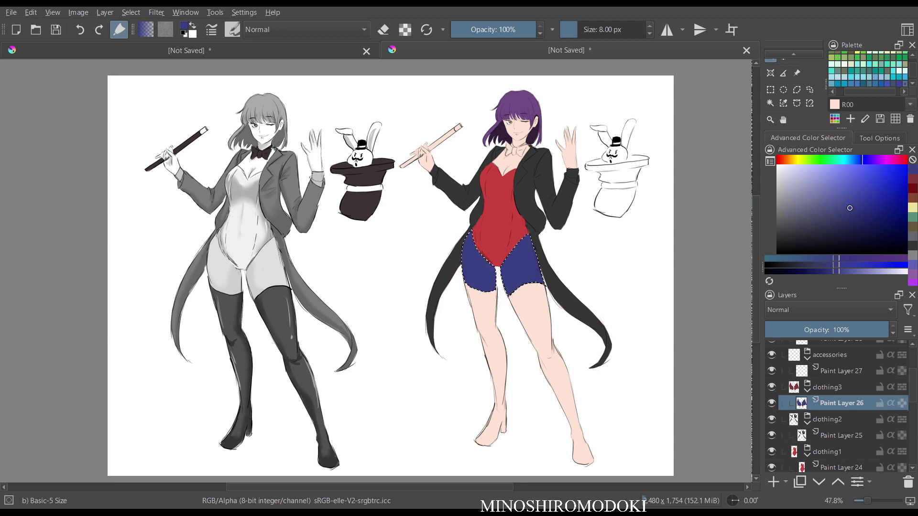
pyautogui.hotkey('ctrl', 'z')
# - Try a greyish-blue fill on the selected upper thighs and check it close up and at full-figure view
pyautogui.moveTo(850, 208); pyautogui.dragTo(828, 208)
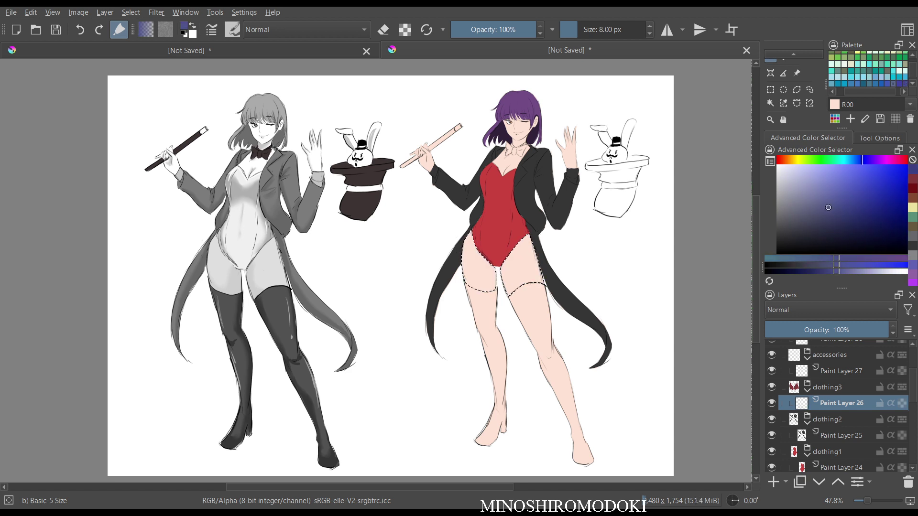
pyautogui.hotkey('shift', 'BackSpace')
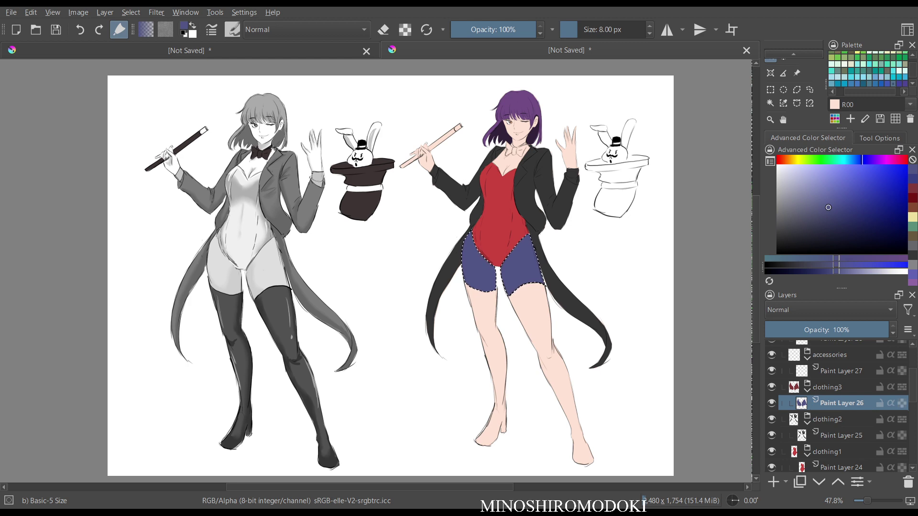
pyautogui.scroll(4, 524, 291)
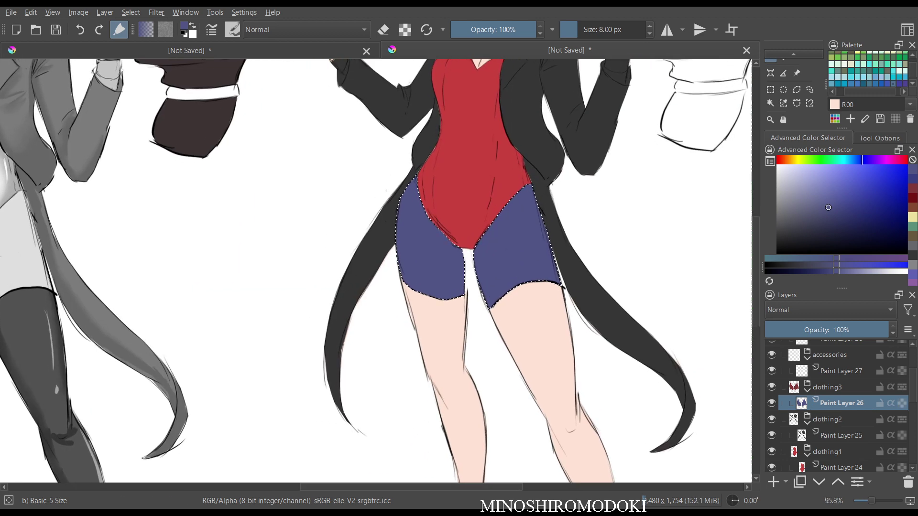
pyautogui.moveTo(502, 239); pyautogui.dragTo(509, 342)
pyautogui.scroll(-3, 568, 271)
pyautogui.moveTo(550, 287); pyautogui.dragTo(514, 240)
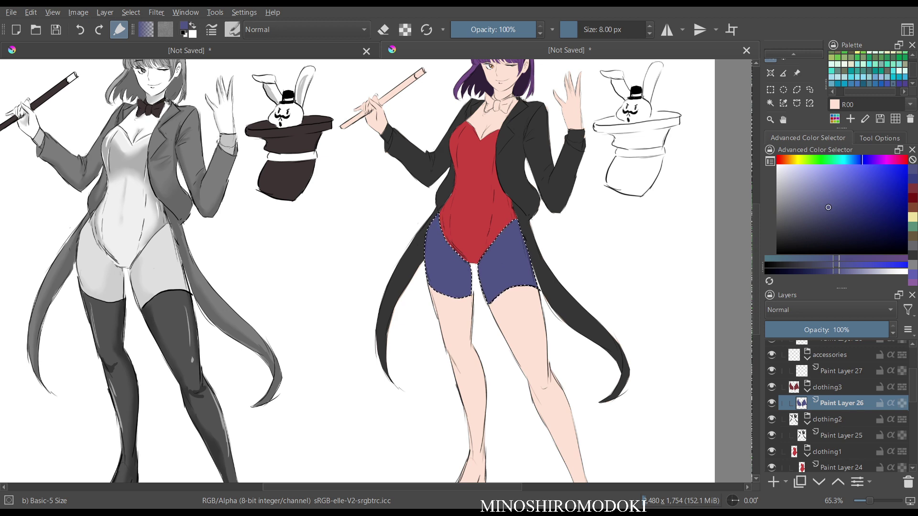
pyautogui.scroll(-3, 535, 174)
pyautogui.moveTo(534, 175); pyautogui.dragTo(531, 215)
pyautogui.scroll(2, 523, 291)
pyautogui.moveTo(522, 291); pyautogui.dragTo(520, 321)
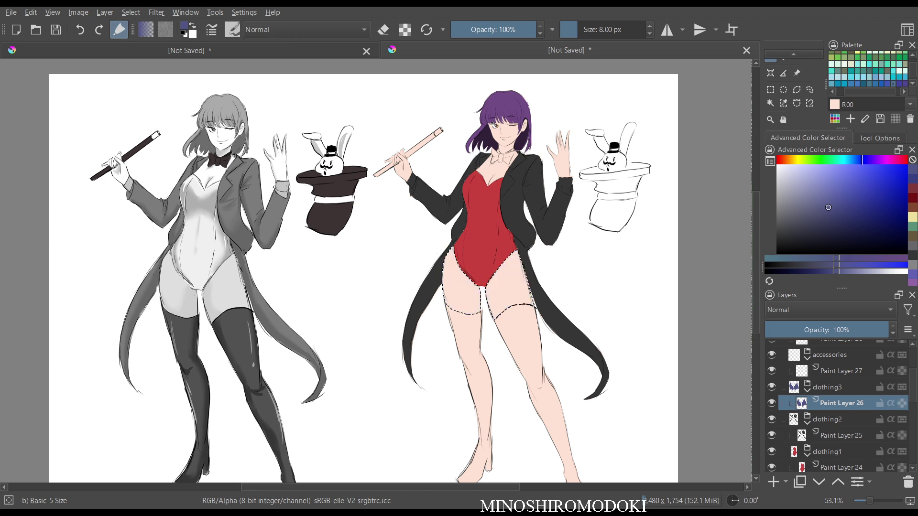
# - Try a rusty orange-brown fill on the selected upper thighs and undo it
pyautogui.click(819, 193)
pyautogui.moveTo(794, 159); pyautogui.dragTo(782, 160)
pyautogui.moveTo(844, 197); pyautogui.dragTo(860, 201)
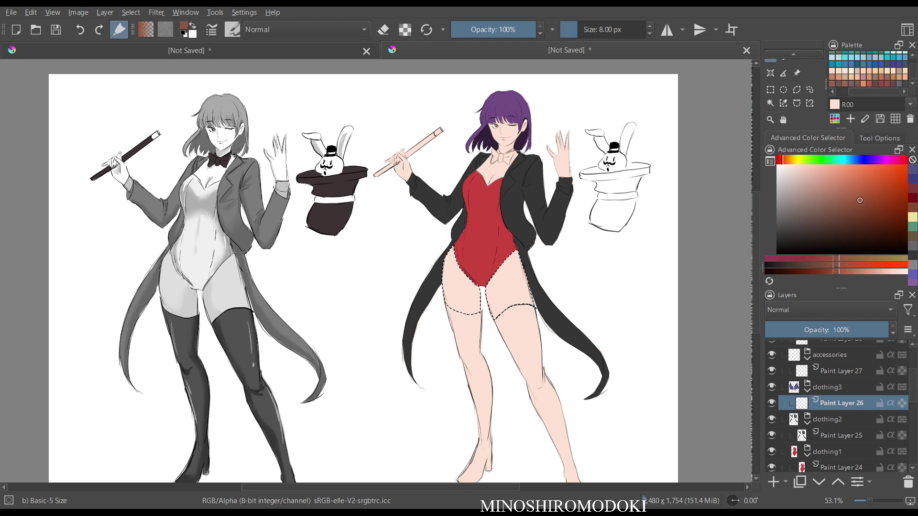
pyautogui.hotkey('shift', 'BackSpace')
pyautogui.hotkey('ctrl', 'z')
# - Try a light steel-blue fill on the selected upper thighs and undo it
pyautogui.moveTo(856, 159)
pyautogui.mouseDown()
pyautogui.moveTo(842, 159)
pyautogui.moveTo(851, 159)
pyautogui.mouseUp()
pyautogui.moveTo(855, 200); pyautogui.dragTo(823, 195)
pyautogui.hotkey('shift', 'BackSpace')
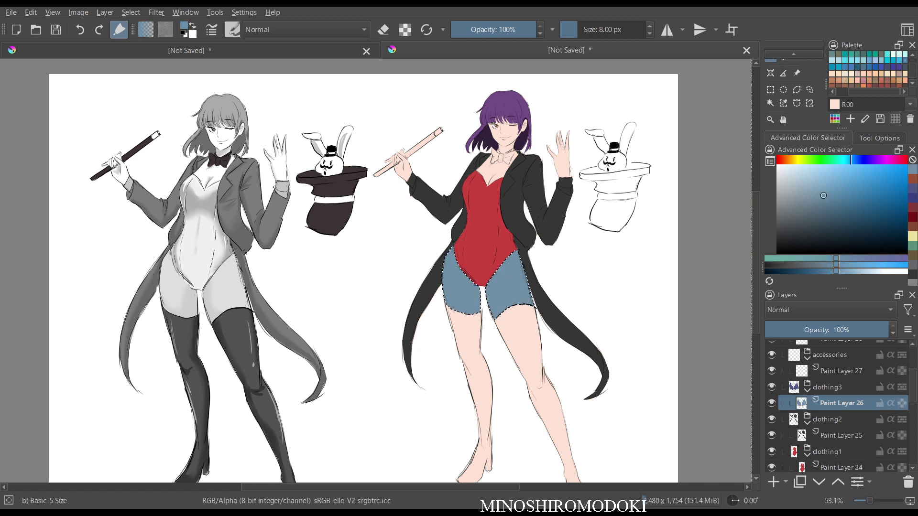
pyautogui.hotkey('ctrl', 'z')
# - Try a deep burgundy-magenta fill on the selected upper thighs, check it mirrored and at full-figure view, and undo it
pyautogui.moveTo(884, 160); pyautogui.dragTo(902, 160)
pyautogui.click(873, 209)
pyautogui.click(873, 210)
pyautogui.hotkey('shift', 'BackSpace')
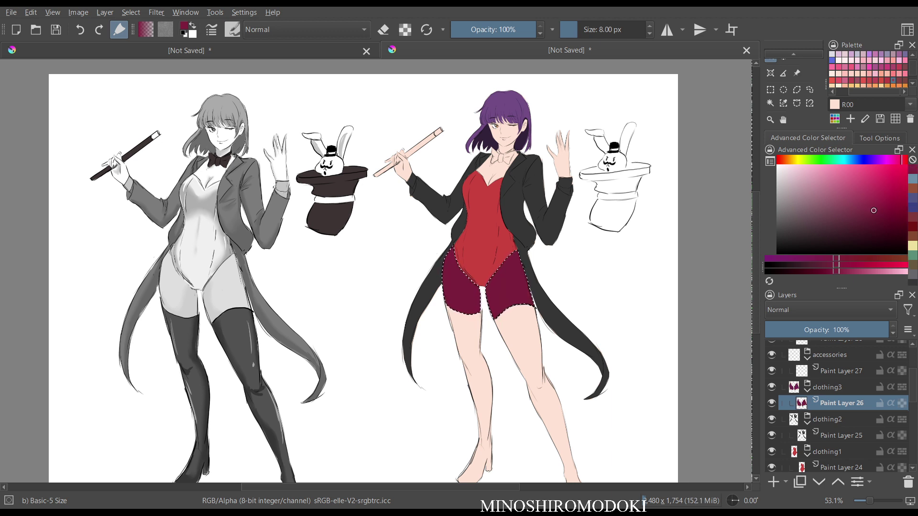
pyautogui.moveTo(513, 307)
pyautogui.mouseDown()
pyautogui.moveTo(513, 251)
pyautogui.moveTo(513, 321)
pyautogui.mouseUp()
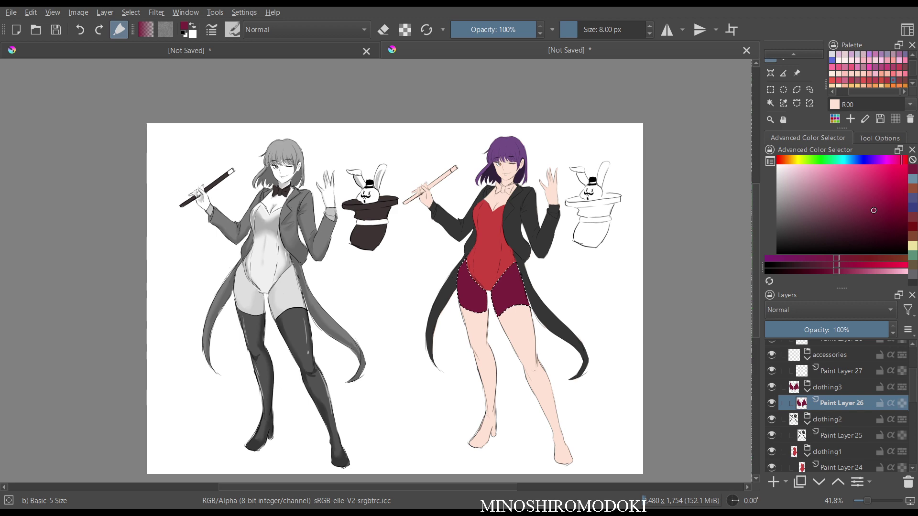
pyautogui.moveTo(502, 303); pyautogui.dragTo(502, 273)
pyautogui.moveTo(499, 275); pyautogui.dragTo(491, 313)
pyautogui.press('m')
pyautogui.press('m')
pyautogui.scroll(-1, 375, 271)
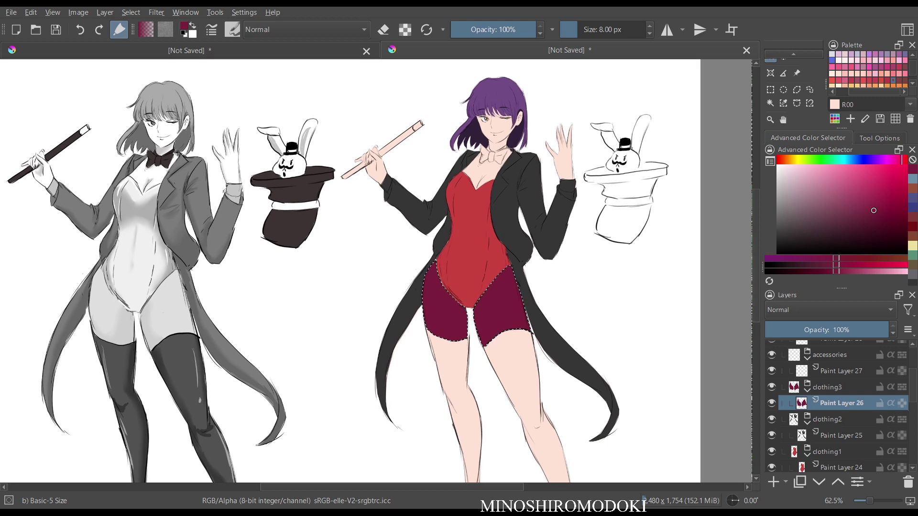
pyautogui.hotkey('ctrl', 'z')
pyautogui.press('Tab')
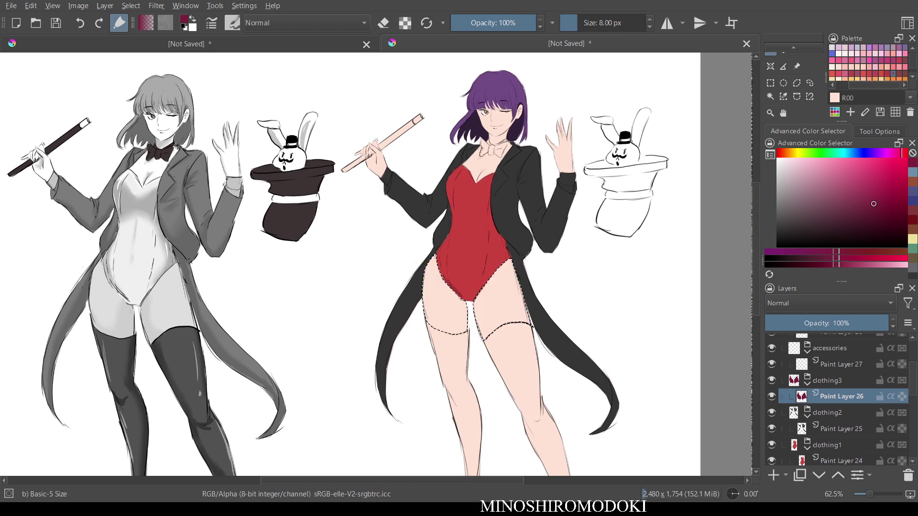
pyautogui.press('Tab')
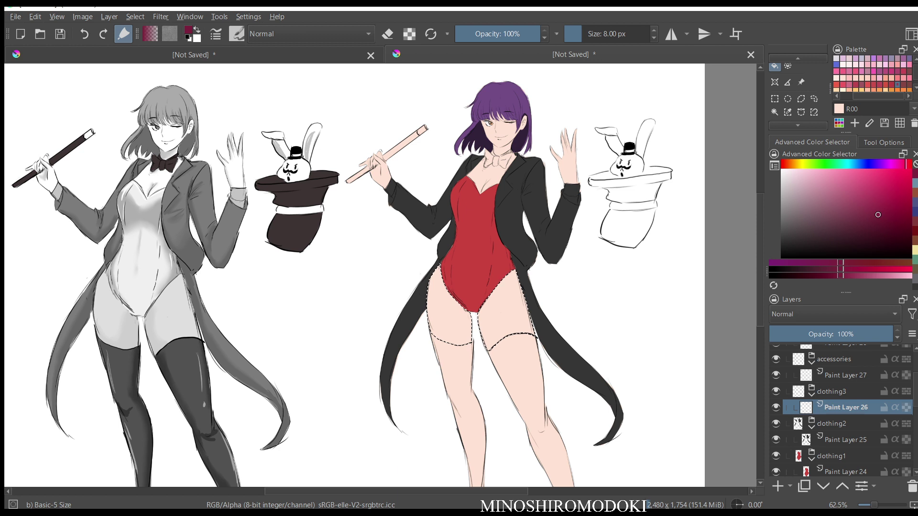
# - Try a lighter, less saturated raspberry fill on the selected upper thighs and clear it
pyautogui.moveTo(877, 214)
pyautogui.mouseDown()
pyautogui.moveTo(862, 199)
pyautogui.moveTo(846, 202)
pyautogui.mouseUp()
pyautogui.hotkey('shift', 'BackSpace')
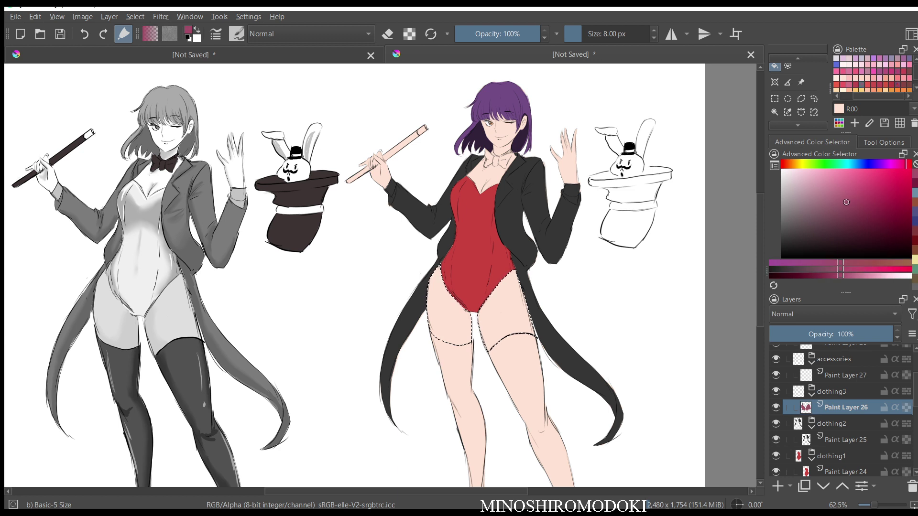
pyautogui.press('Delete')
# - Fill the selected upper thighs on Paint Layer 26 with a dusky, greyish plum and check it against the figure
pyautogui.moveTo(832, 207); pyautogui.dragTo(834, 215)
pyautogui.hotkey('shift', 'BackSpace')
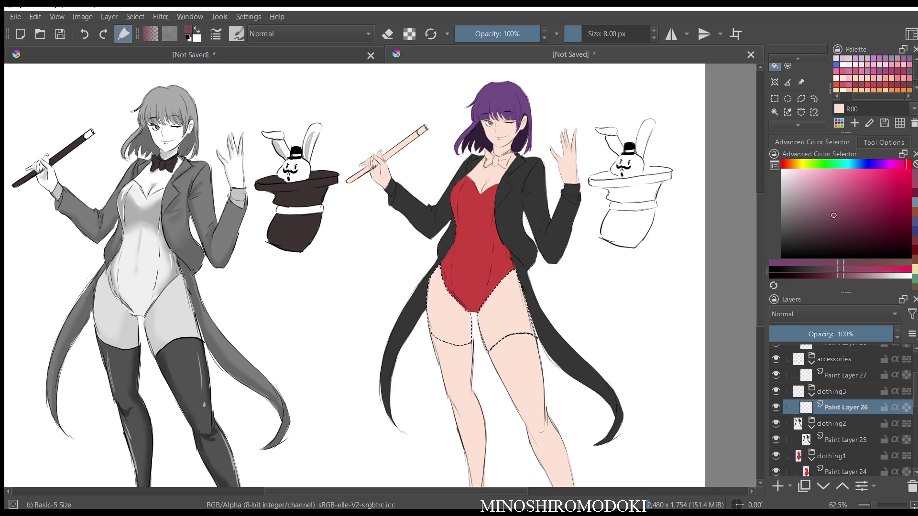
pyautogui.hotkey('shift', 'BackSpace')
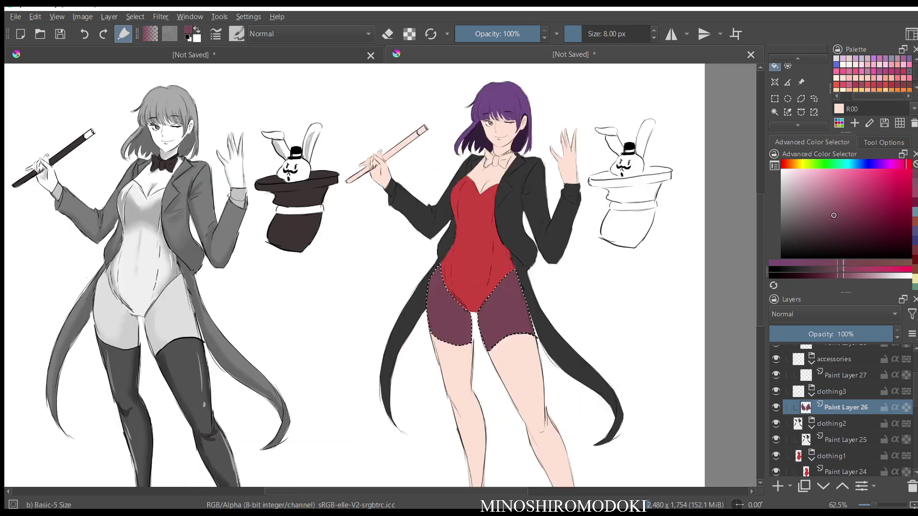
pyautogui.scroll(2, 551, 352)
pyautogui.scroll(-2, 525, 191)
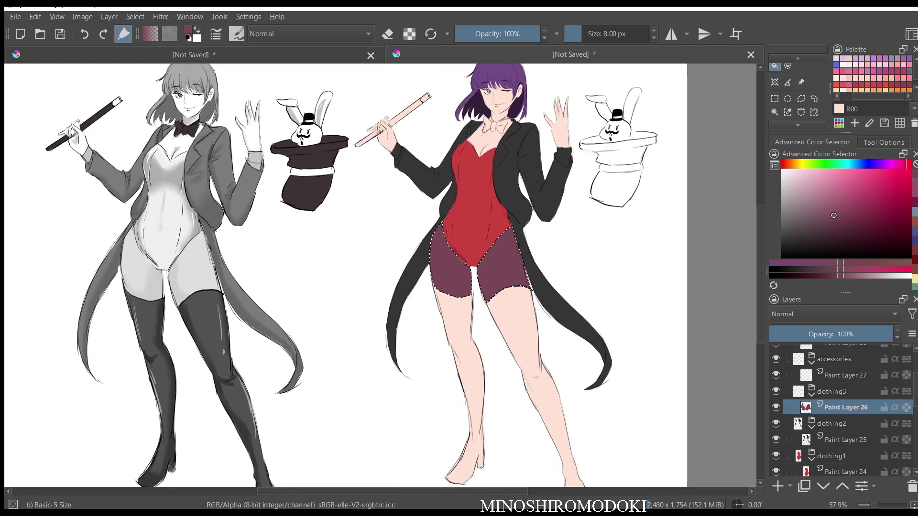
# - Check the plum upper thighs against the full figure and make Paint Layer 28 under clothing4 the active layer
pyautogui.scroll(-3, 538, 336)
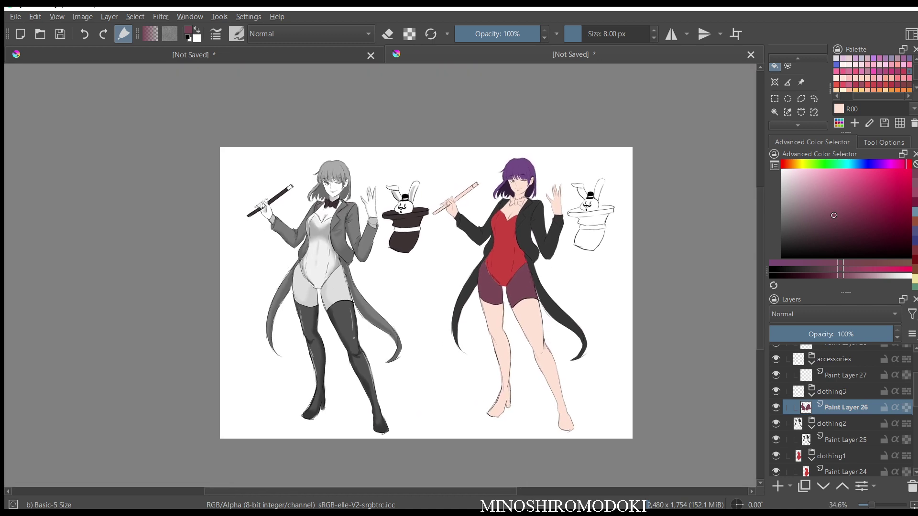
pyautogui.scroll(3, 538, 336)
pyautogui.scroll(2, 507, 296)
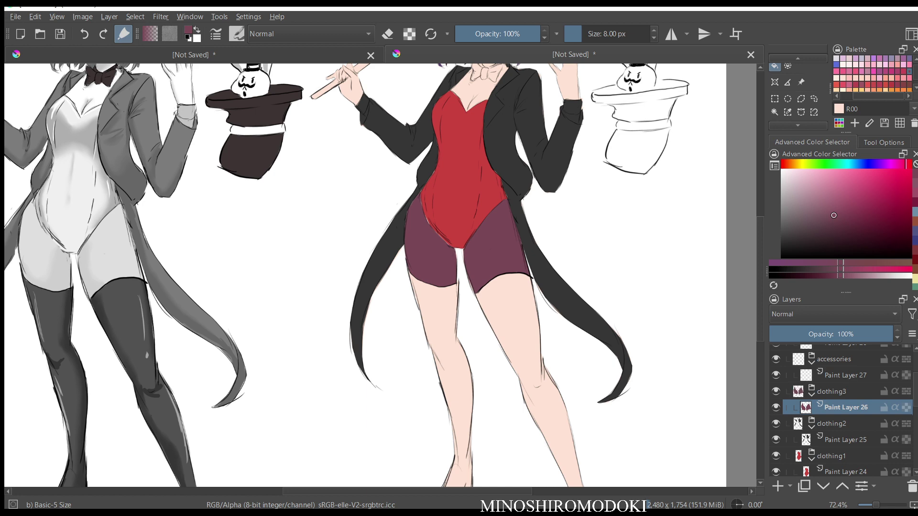
pyautogui.scroll(3, 845, 406)
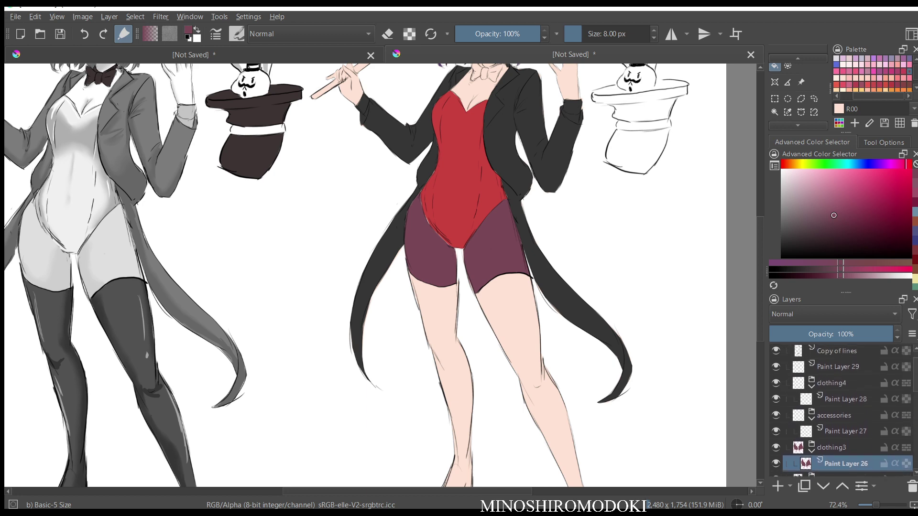
pyautogui.click(845, 400)
pyautogui.scroll(-5, 507, 196)
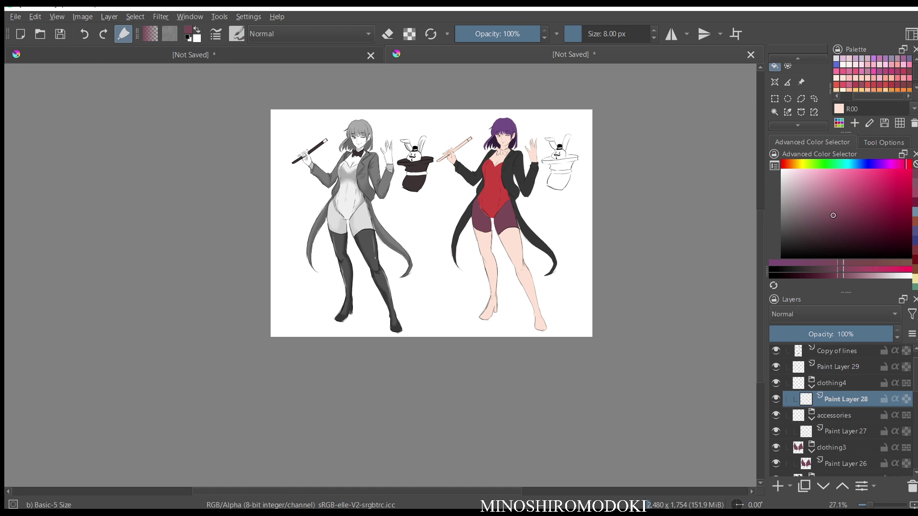
pyautogui.scroll(5, 520, 251)
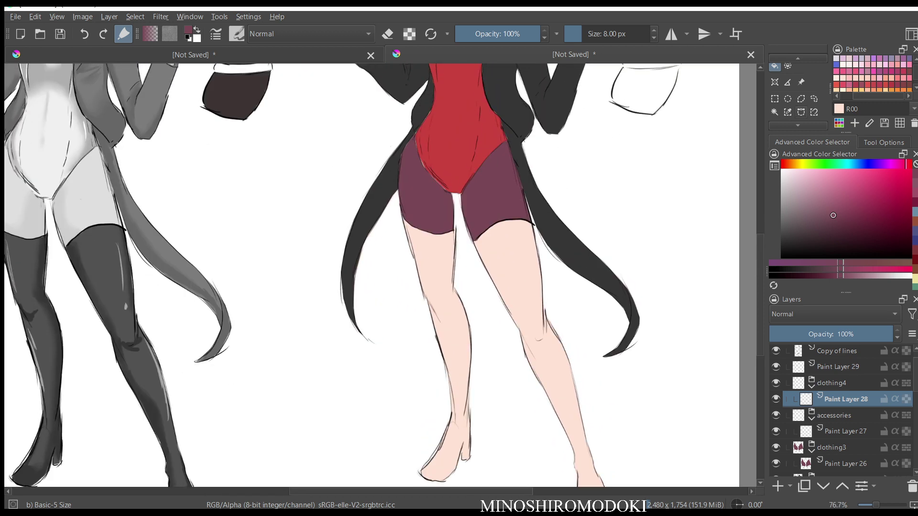
pyautogui.scroll(3, 446, 269)
# - Trace a closed Bezier selection around the coloured figure's left-hand thigh-high boot, from the thigh hem down around the heel and toe
pyautogui.click(361, 160)
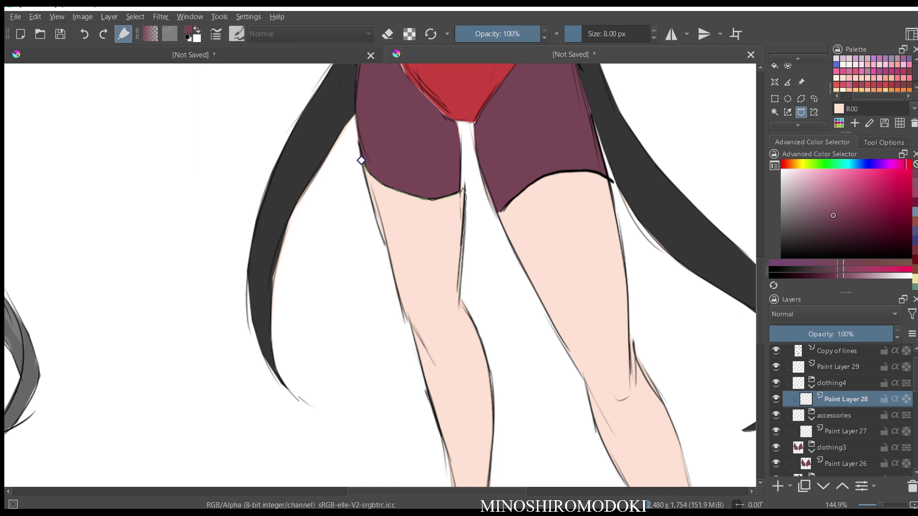
pyautogui.click(459, 301)
pyautogui.scroll(-1, 485, 317)
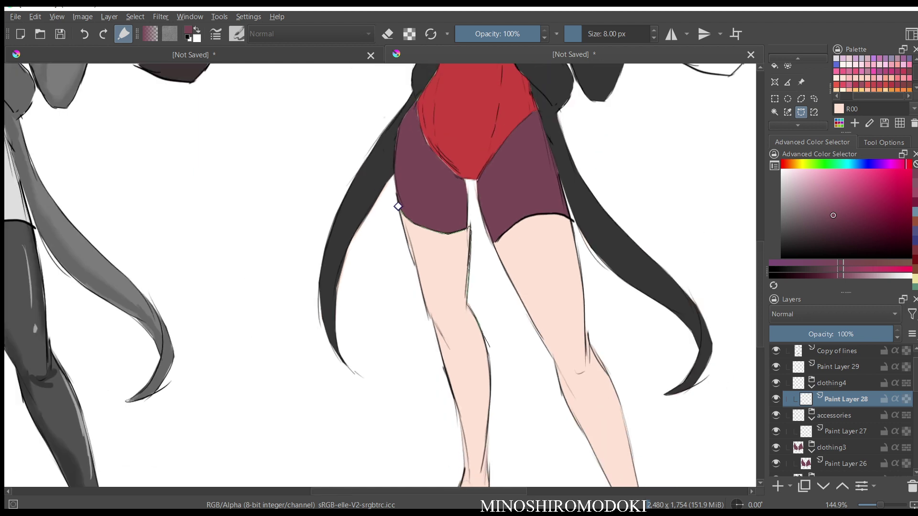
pyautogui.moveTo(506, 367); pyautogui.dragTo(471, 251)
pyautogui.click(457, 258)
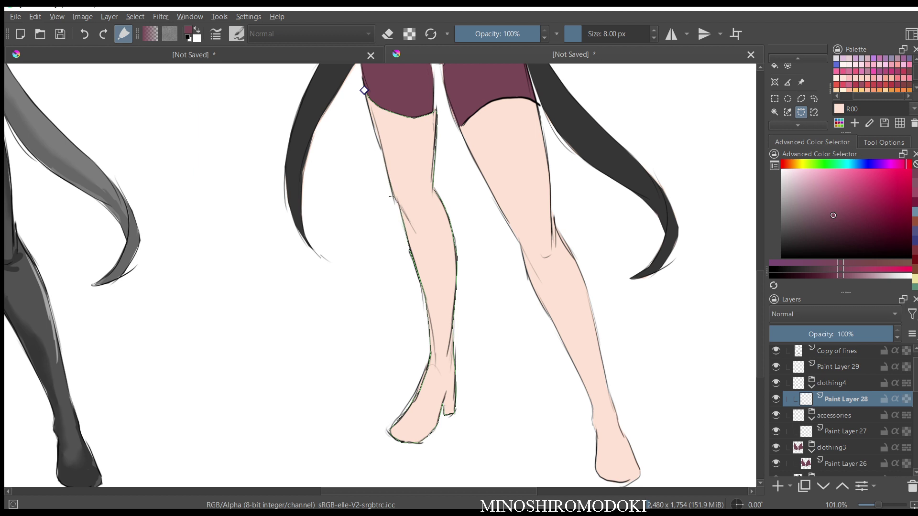
pyautogui.moveTo(390, 218); pyautogui.dragTo(392, 184)
pyautogui.moveTo(404, 98); pyautogui.dragTo(436, 253)
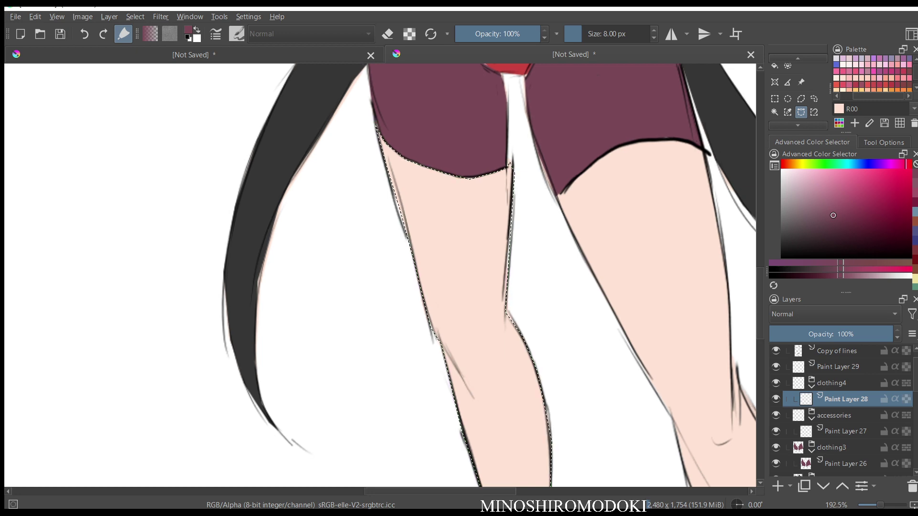
pyautogui.scroll(-7, 373, 125)
pyautogui.scroll(5, 506, 206)
pyautogui.click(452, 238)
pyautogui.click(458, 236)
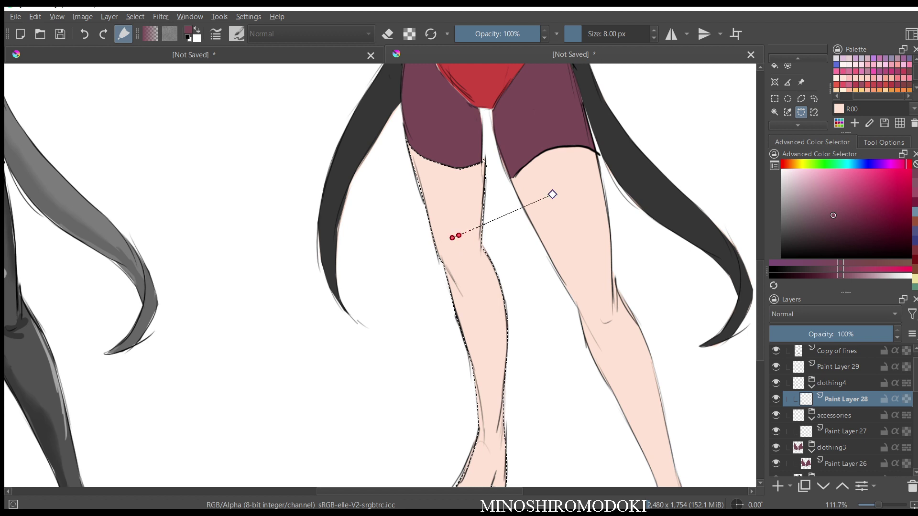
pyautogui.press('Escape')
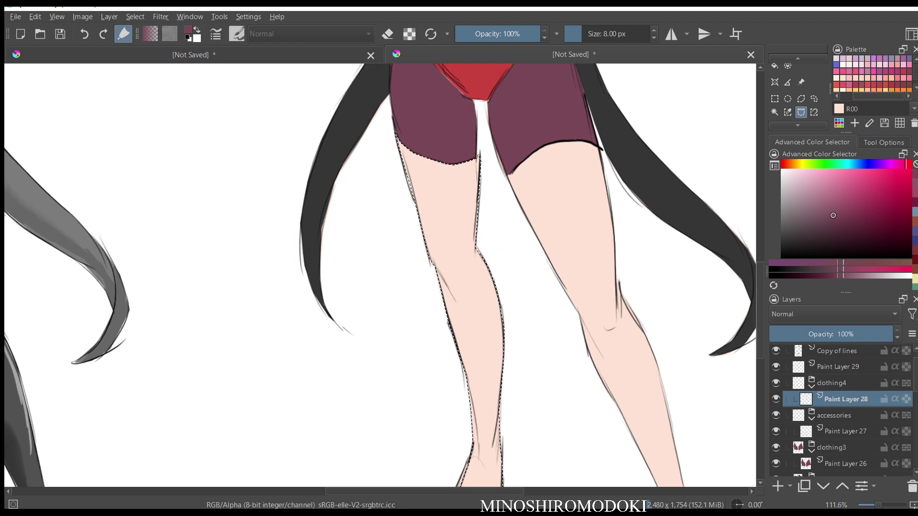
# - Start a Bezier selection of the coloured figure's right-hand boot, tracing its thigh hem, outer thigh and outer knee
pyautogui.scroll(3, 633, 161)
pyautogui.click(413, 192)
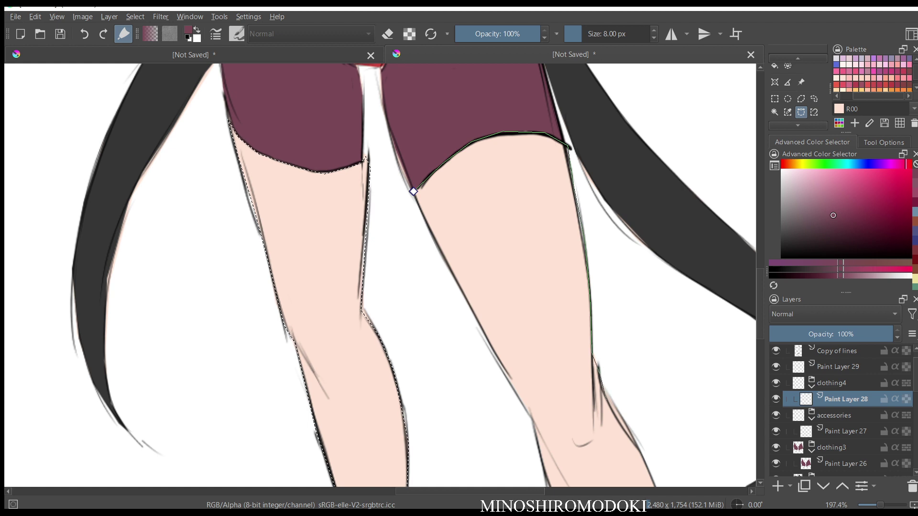
pyautogui.scroll(-3, 596, 366)
pyautogui.moveTo(505, 287); pyautogui.dragTo(497, 282)
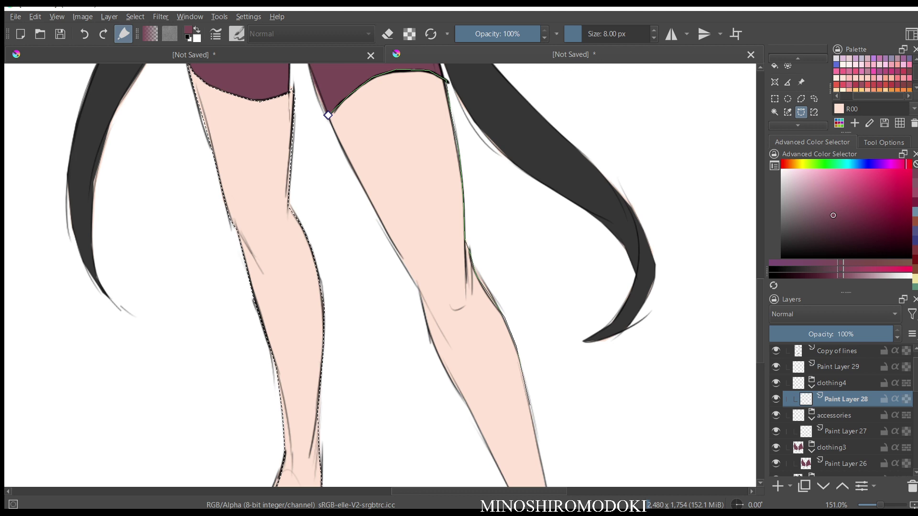
pyautogui.scroll(2, 545, 404)
pyautogui.moveTo(554, 409); pyautogui.dragTo(486, 246)
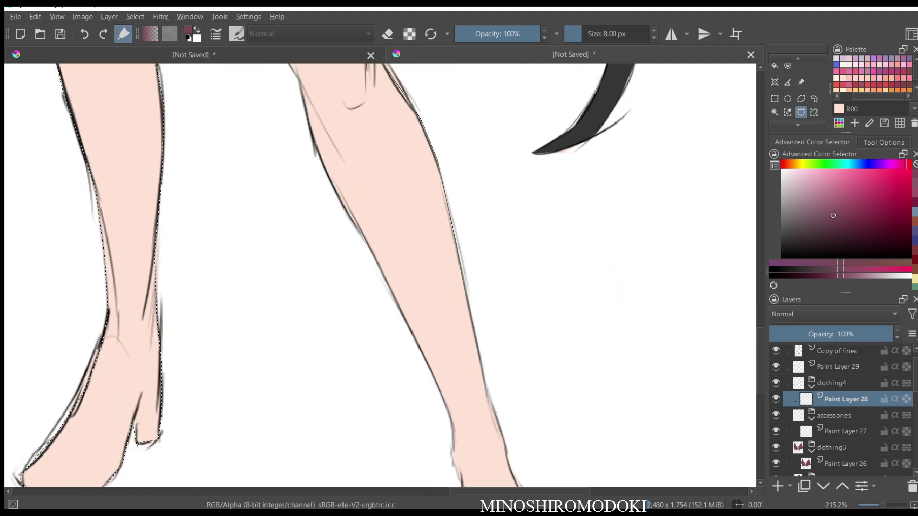
# - Continue the right-hand boot's selection outline down the outer calf and ankle to the foot
pyautogui.click(470, 311)
pyautogui.click(485, 381)
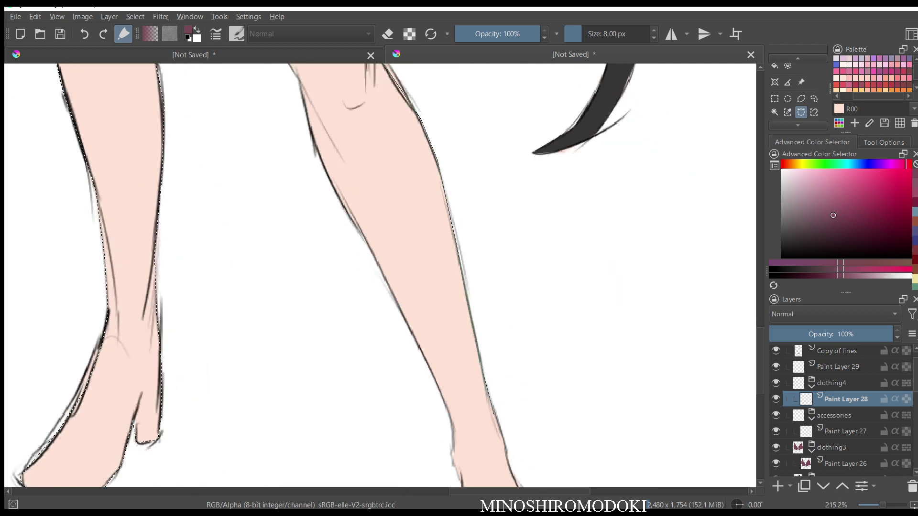
pyautogui.click(508, 449)
pyautogui.scroll(-2, 509, 422)
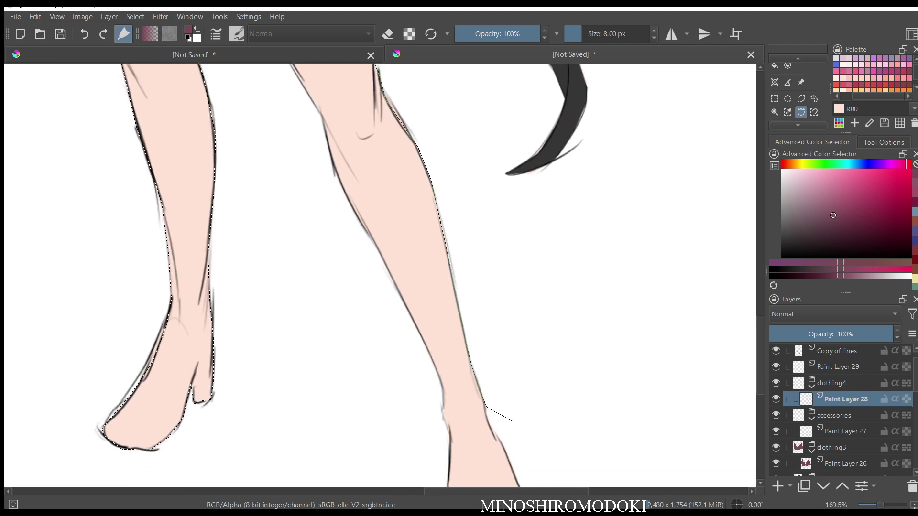
pyautogui.moveTo(508, 422); pyautogui.dragTo(474, 325)
pyautogui.click(452, 321)
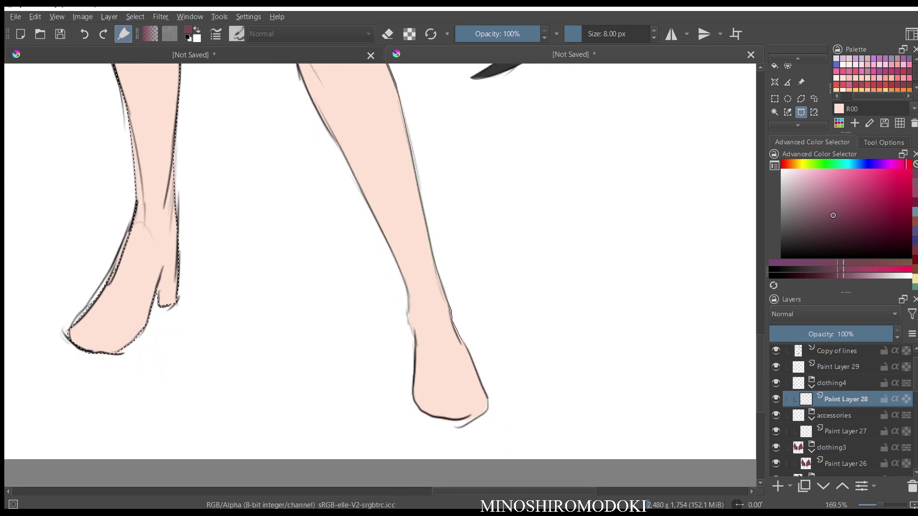
pyautogui.click(463, 341)
pyautogui.click(473, 360)
# - Trace the right-hand boot's inner edge back up past the knee and close the selection at the thigh hem
pyautogui.moveTo(381, 269); pyautogui.dragTo(486, 311)
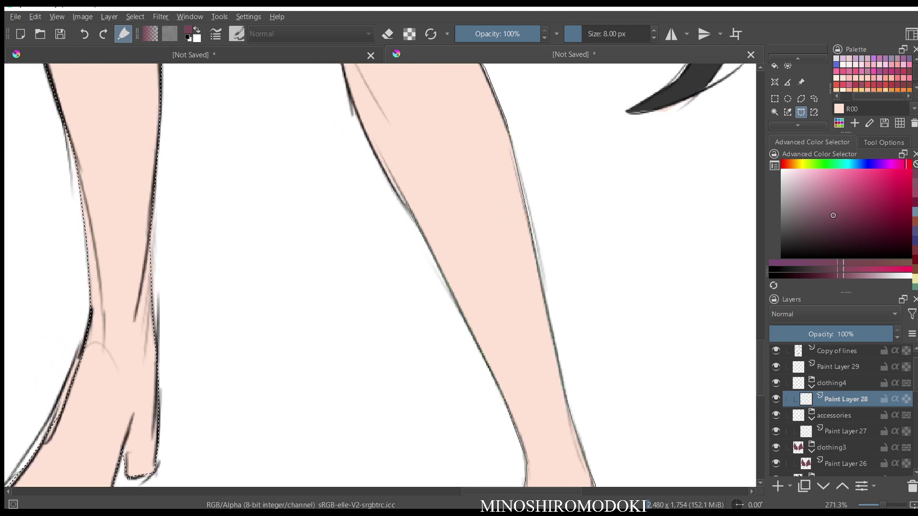
pyautogui.moveTo(366, 117); pyautogui.dragTo(445, 244)
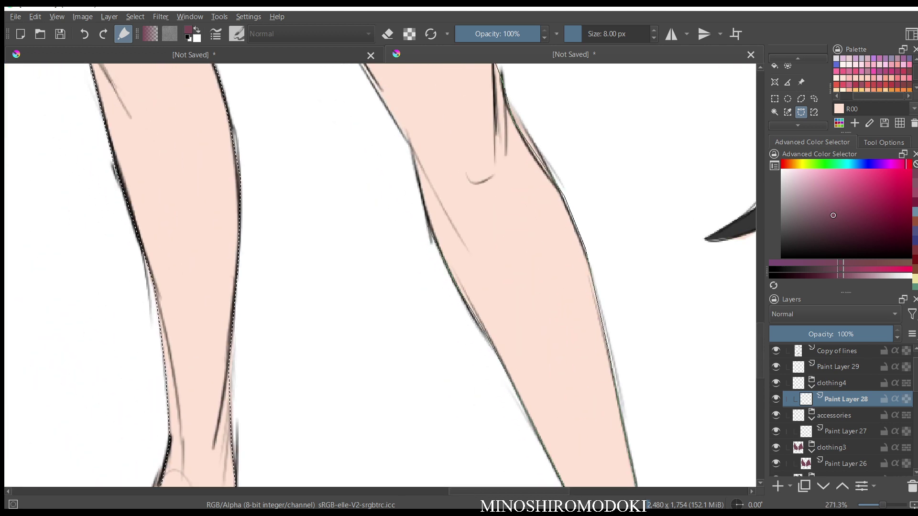
pyautogui.click(428, 225)
pyautogui.click(413, 149)
pyautogui.moveTo(423, 124); pyautogui.dragTo(501, 261)
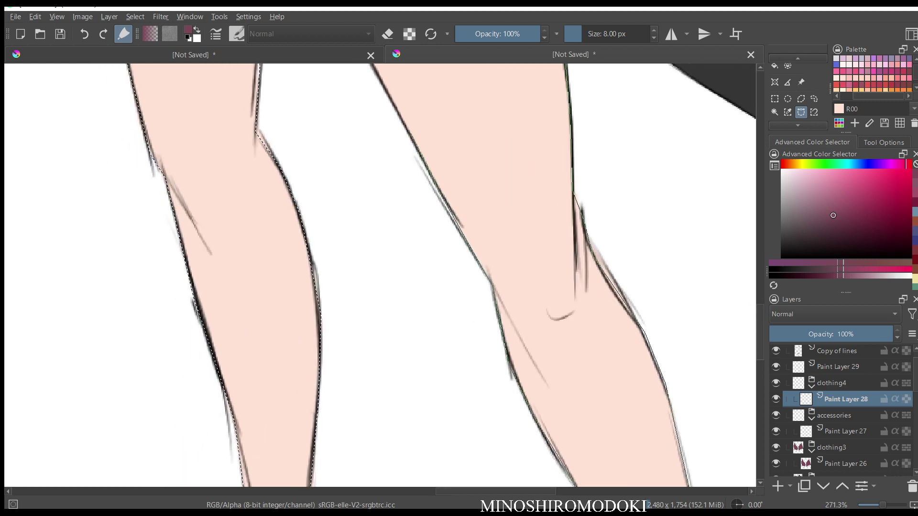
pyautogui.click(414, 138)
pyautogui.moveTo(430, 115); pyautogui.dragTo(502, 275)
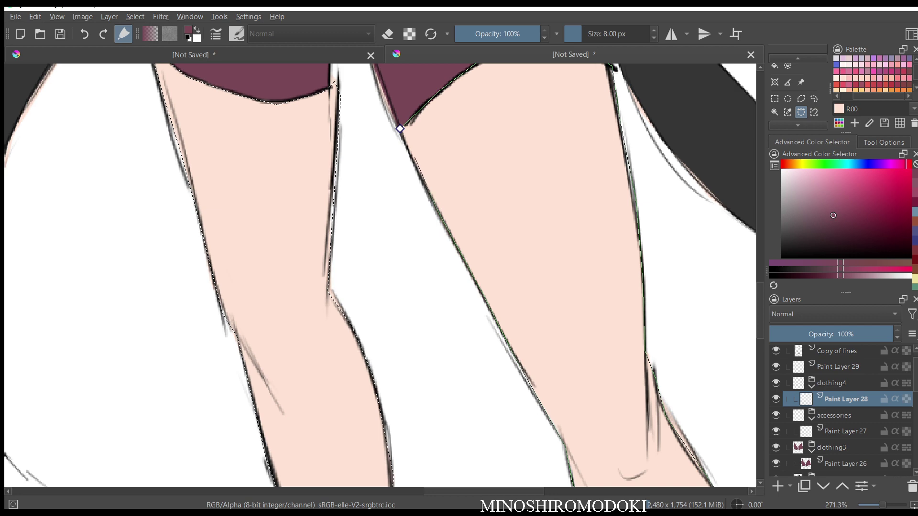
pyautogui.click(399, 129)
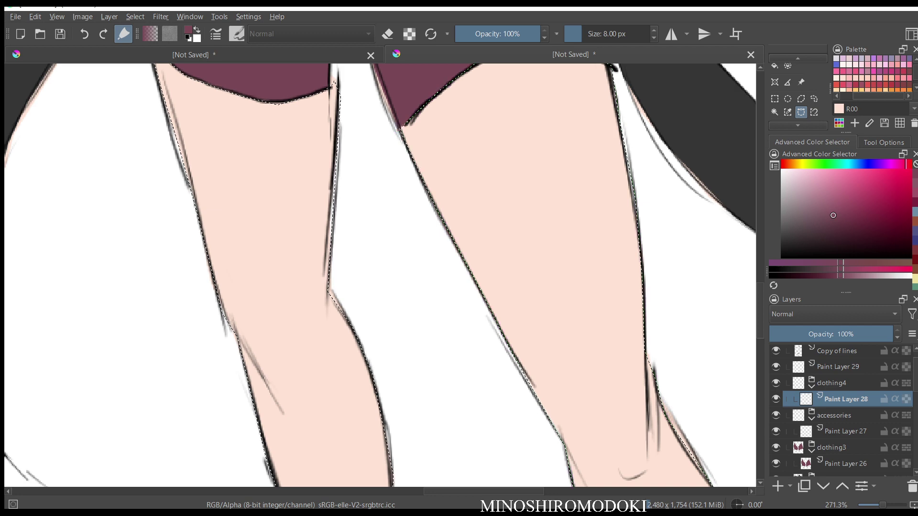
# - Try filling both selected boots on Paint Layer 28 with the dusky plum of the thighs and undo it
pyautogui.scroll(-5, 513, 140)
pyautogui.moveTo(513, 140); pyautogui.dragTo(479, 182)
pyautogui.scroll(-1, 490, 197)
pyautogui.press('f')
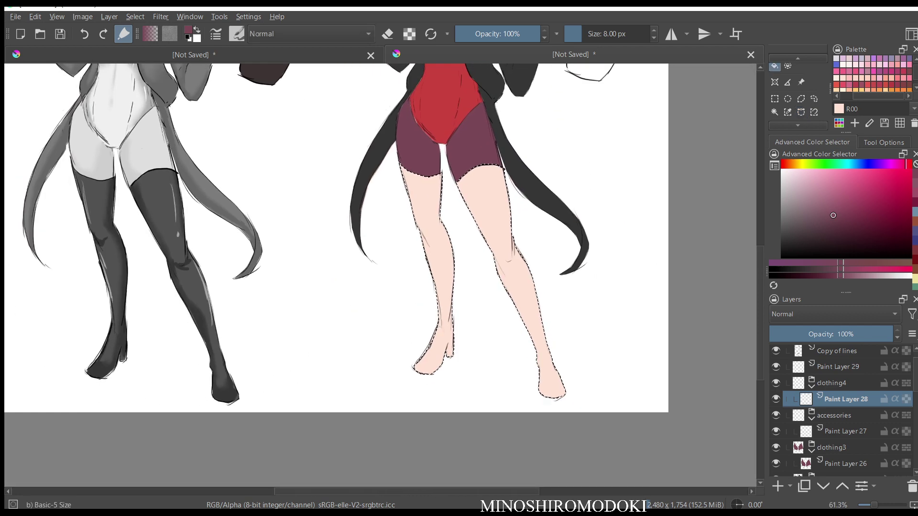
pyautogui.hotkey('shift', 'BackSpace')
pyautogui.scroll(-2, 382, 275)
pyautogui.scroll(2, 383, 275)
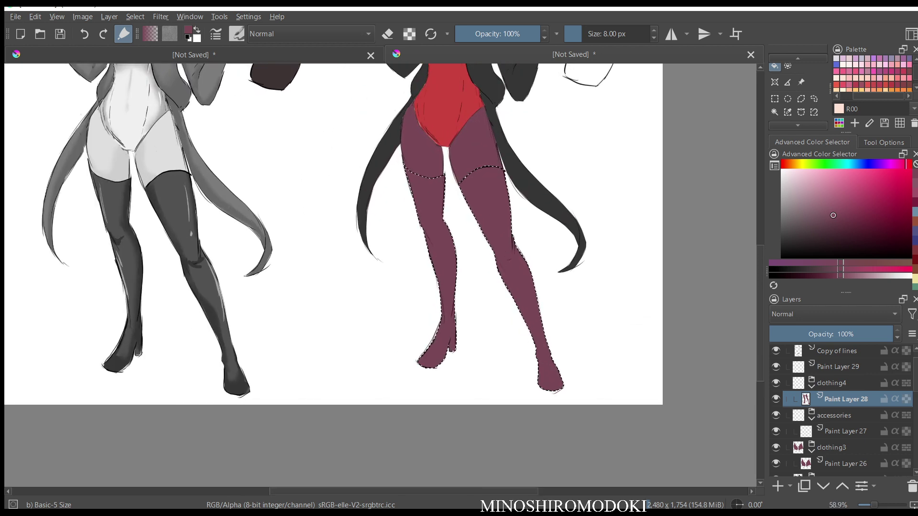
pyautogui.hotkey('ctrl', 'z')
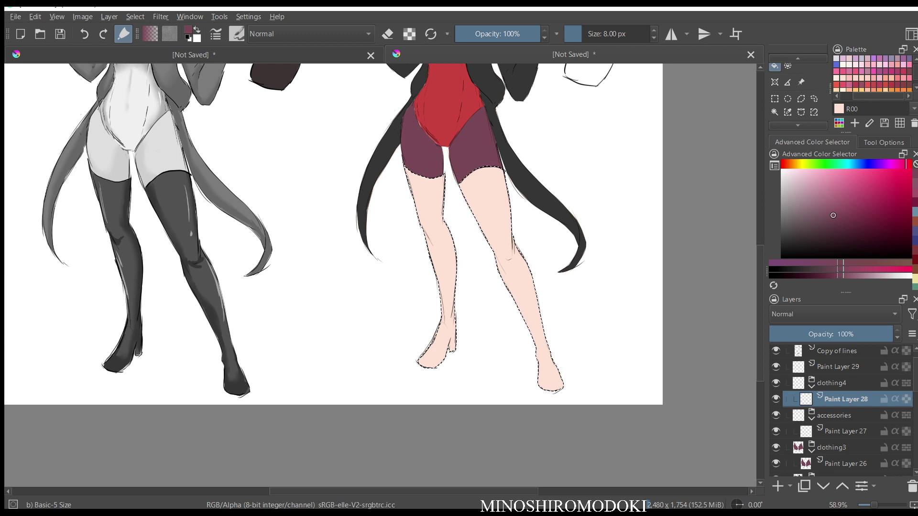
# - Try a reddish-brown fill on the selected boots, check it mirrored and at full-figure view, and undo it
pyautogui.moveTo(833, 215)
pyautogui.mouseDown()
pyautogui.moveTo(862, 199)
pyautogui.moveTo(854, 215)
pyautogui.moveTo(835, 216)
pyautogui.moveTo(864, 207)
pyautogui.mouseUp()
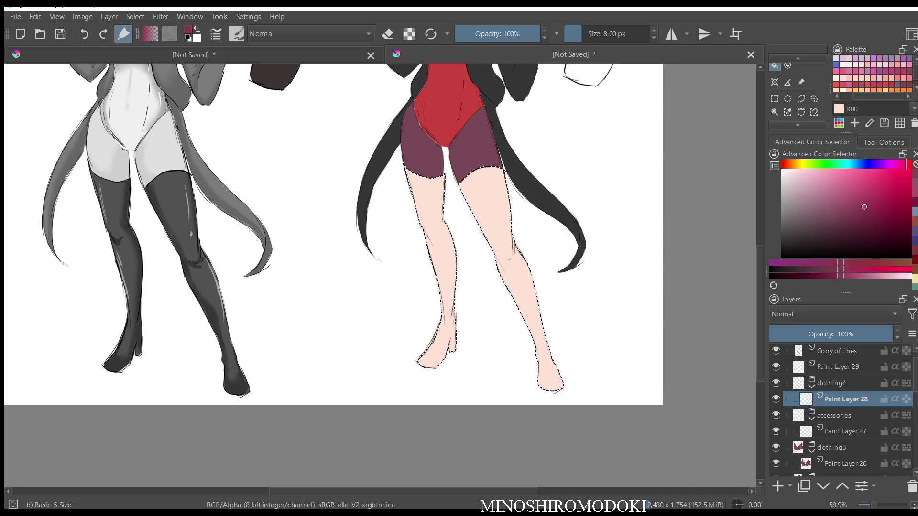
pyautogui.moveTo(906, 164); pyautogui.dragTo(784, 164)
pyautogui.click(859, 215)
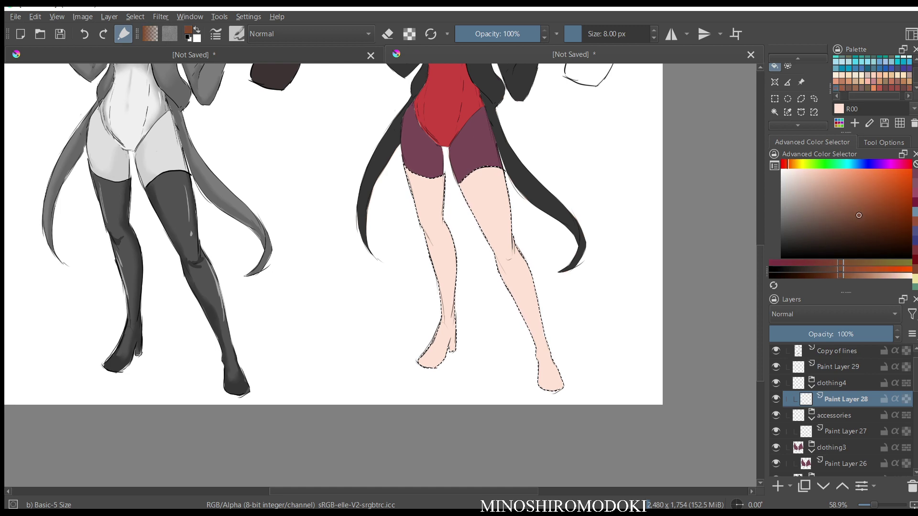
pyautogui.click(502, 206)
pyautogui.press('m')
pyautogui.press('m')
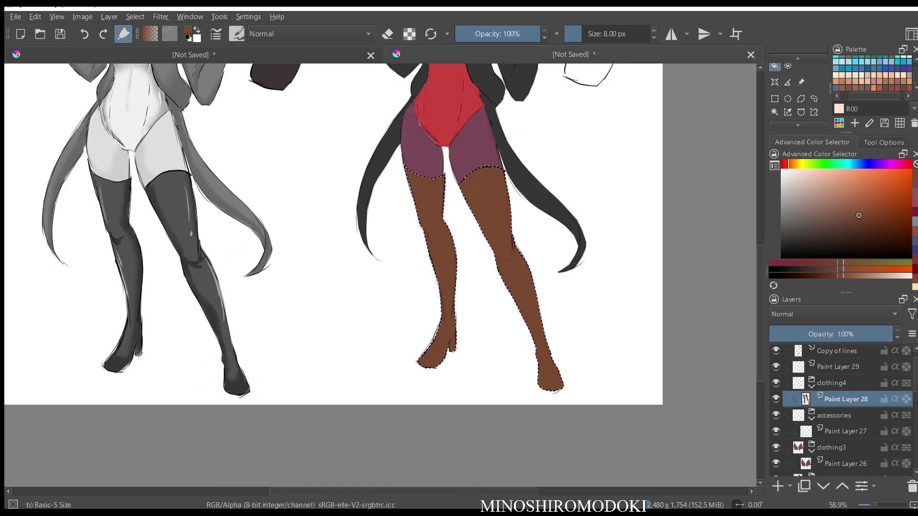
pyautogui.scroll(-3, 511, 202)
pyautogui.moveTo(507, 177); pyautogui.dragTo(518, 303)
pyautogui.scroll(3, 518, 299)
pyautogui.scroll(2, 497, 335)
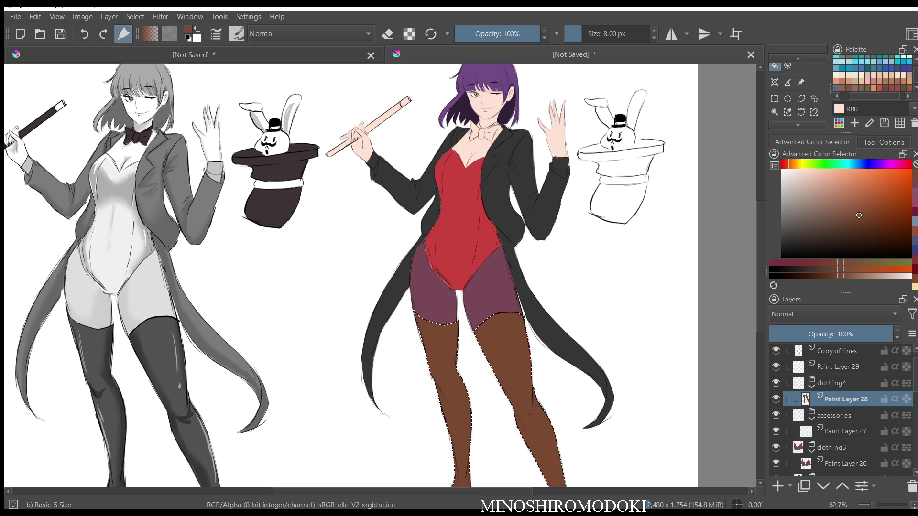
pyautogui.moveTo(498, 334); pyautogui.dragTo(487, 293)
pyautogui.hotkey('ctrl', 'z')
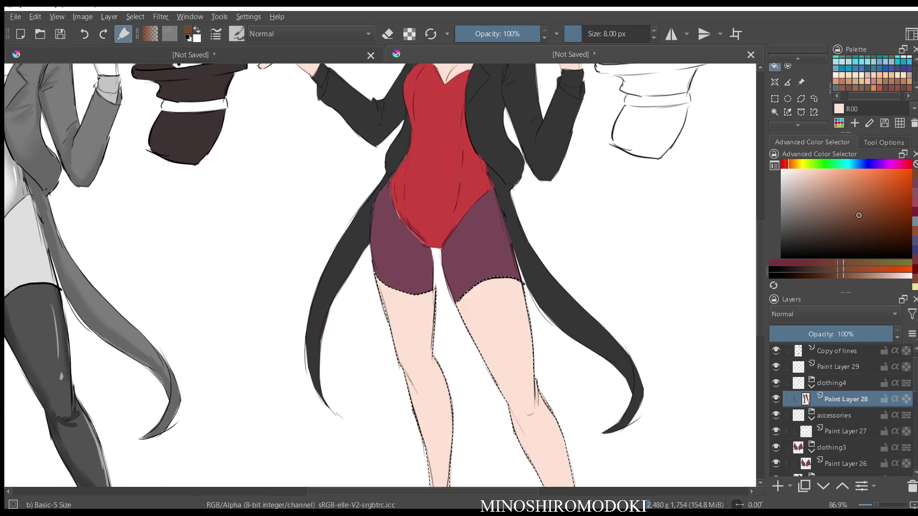
# - Fill the selected boots on Paint Layer 28 with a muted dark blue and check it against the figure
pyautogui.click(859, 164)
pyautogui.moveTo(859, 215); pyautogui.dragTo(844, 220)
pyautogui.hotkey('shift', 'BackSpace')
pyautogui.press('m')
pyautogui.press('m')
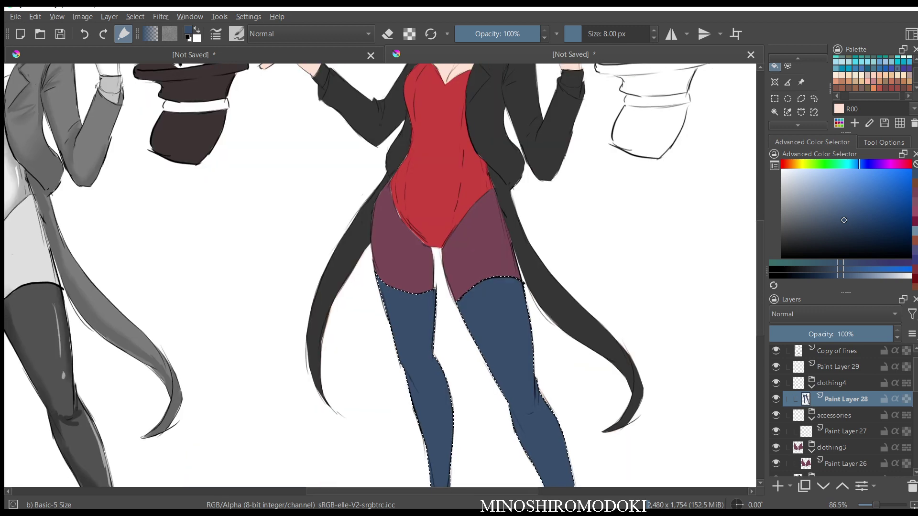
pyautogui.scroll(-3, 380, 275)
pyautogui.scroll(2, 603, 331)
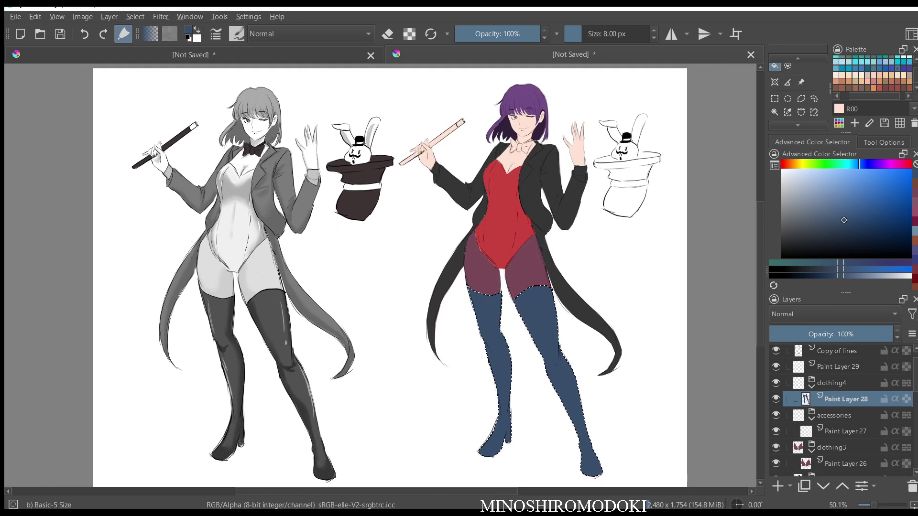
# - Clear the boot selection and review the blue boots mirrored, at full-figure view and close up
pyautogui.hotkey('ctrl', 'shift', 'a')
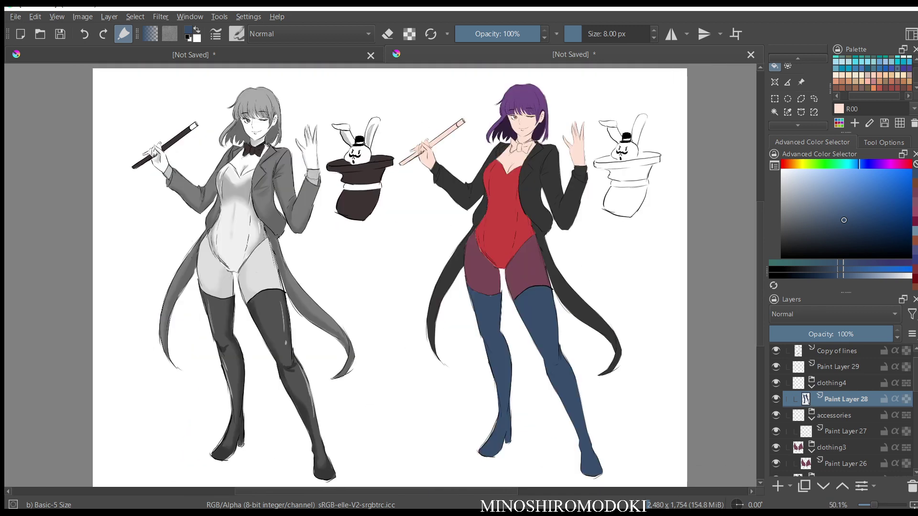
pyautogui.scroll(-2, 382, 278)
pyautogui.press('m')
pyautogui.press('m')
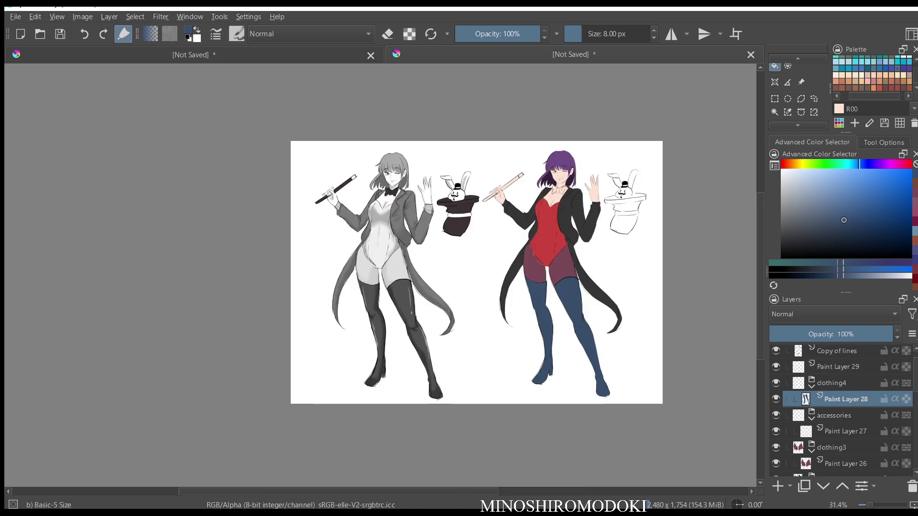
pyautogui.scroll(3, 586, 171)
pyautogui.scroll(4, 507, 301)
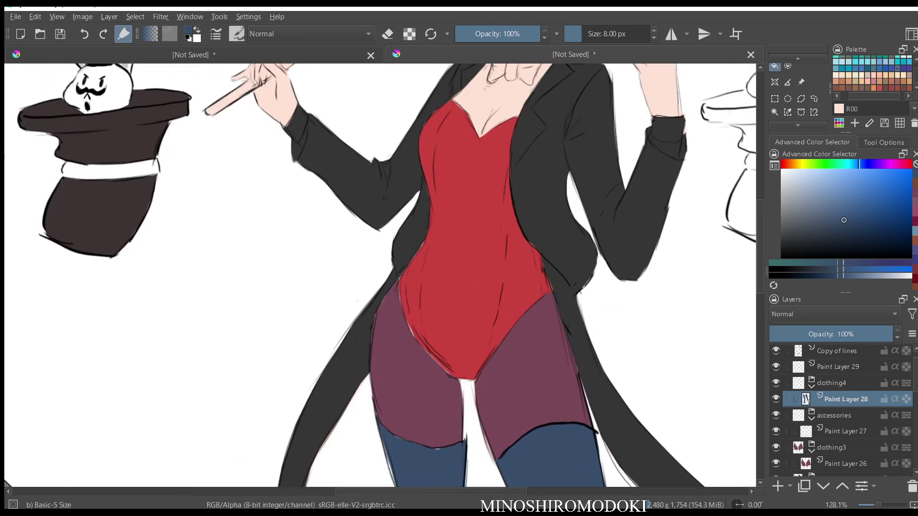
# - Make Paint Layer 25 in the clothing2 group the active layer and choose a light grey paint colour
pyautogui.scroll(-3, 505, 298)
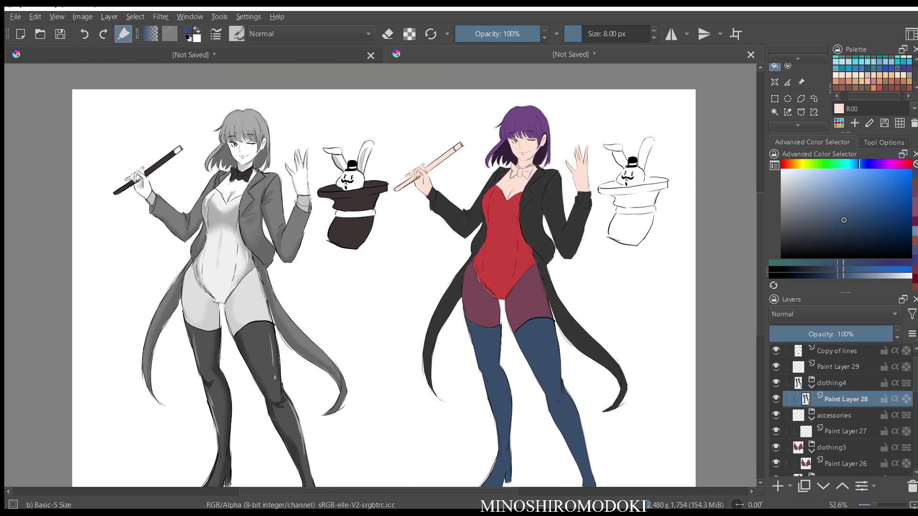
pyautogui.scroll(3, 467, 198)
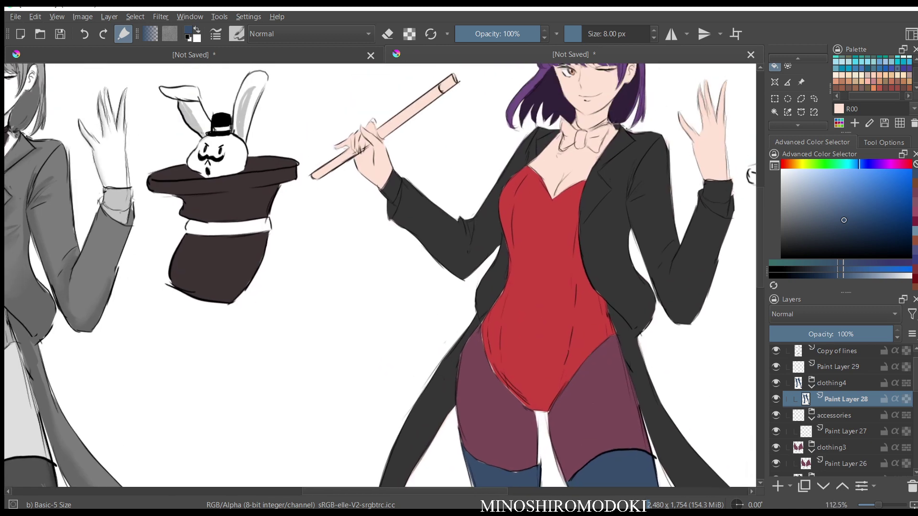
pyautogui.scroll(-5, 842, 411)
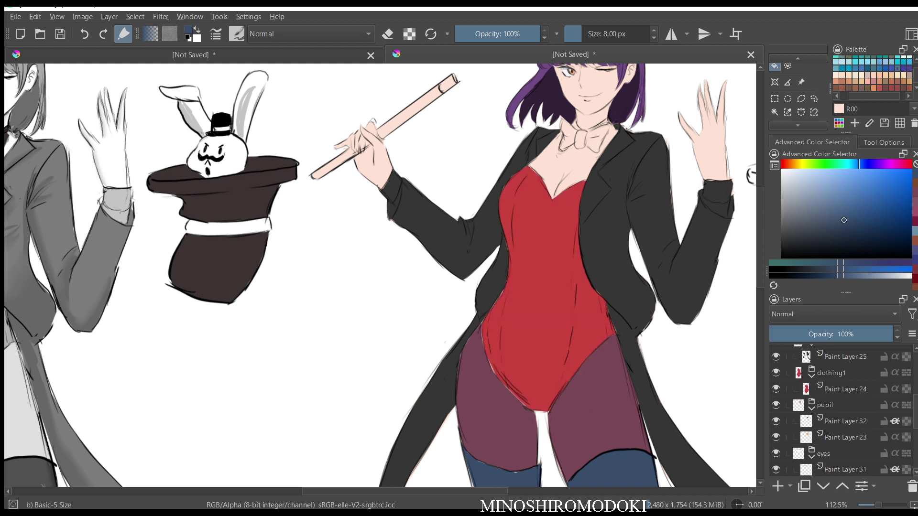
pyautogui.scroll(3, 841, 412)
pyautogui.click(775, 395)
pyautogui.click(776, 394)
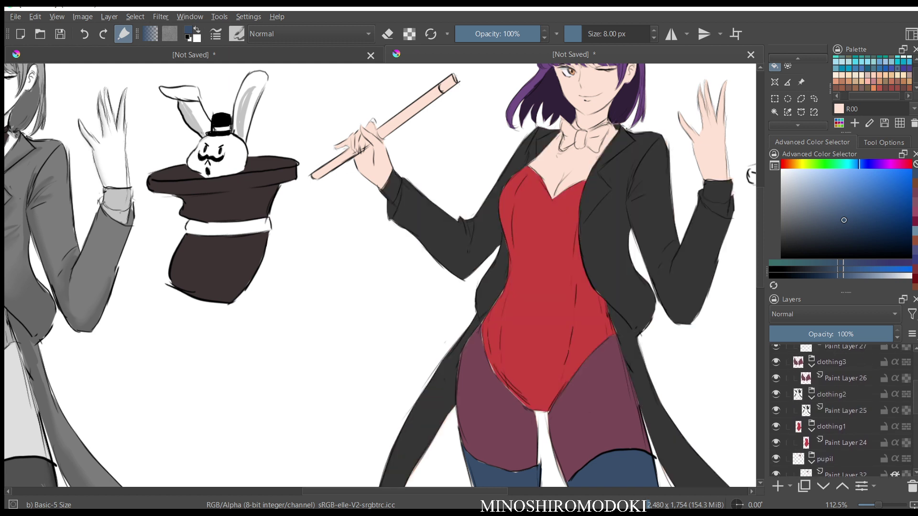
pyautogui.click(845, 410)
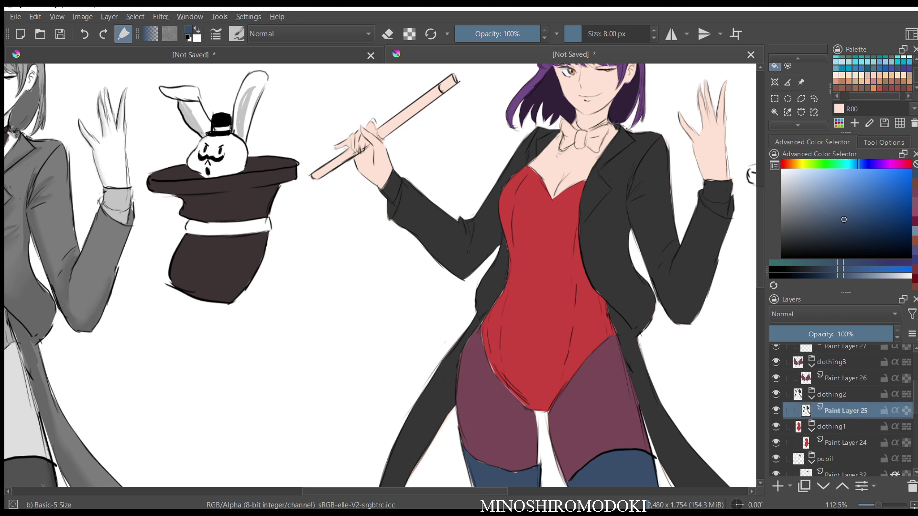
pyautogui.scroll(3, 868, 72)
pyautogui.click(868, 72)
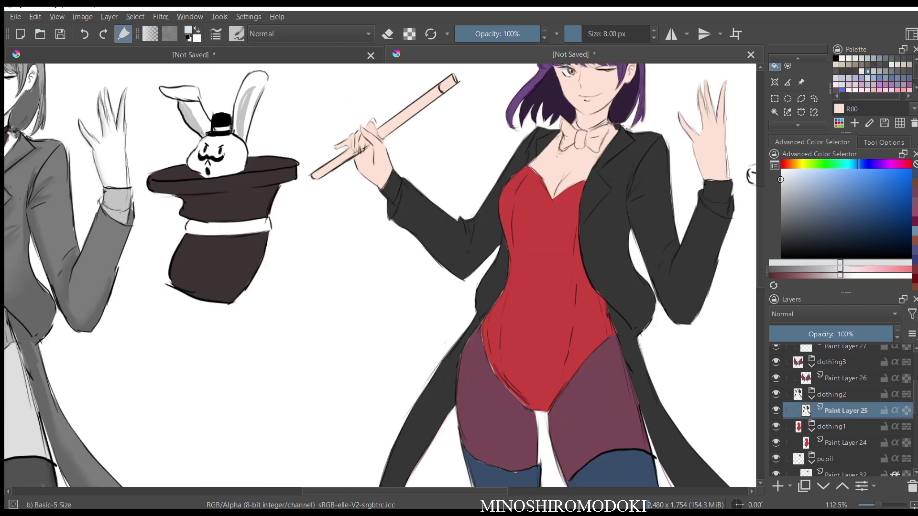
# - Outline the shirt cuff at the wand hand with a curve selection on Paint Layer 25
pyautogui.scroll(6, 409, 187)
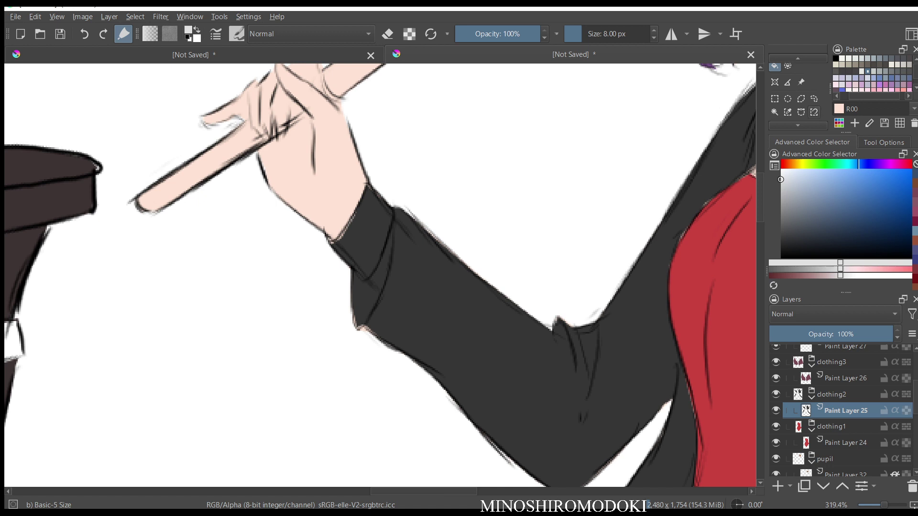
pyautogui.click(800, 112)
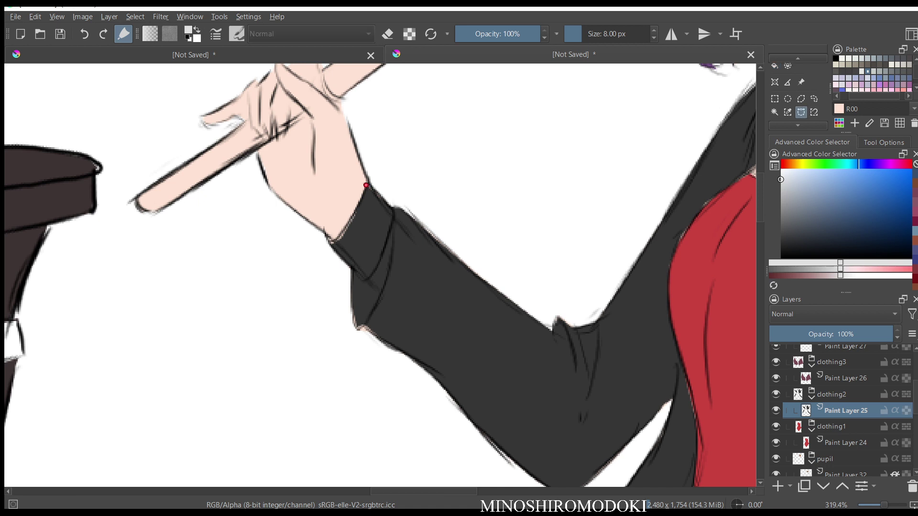
pyautogui.click(365, 185)
pyautogui.click(381, 294)
pyautogui.click(366, 185)
# - Try filling the selected wand-hand cuff with light grey and check it mirrored and against the figure
pyautogui.press('f')
pyautogui.click(367, 230)
pyautogui.press('m')
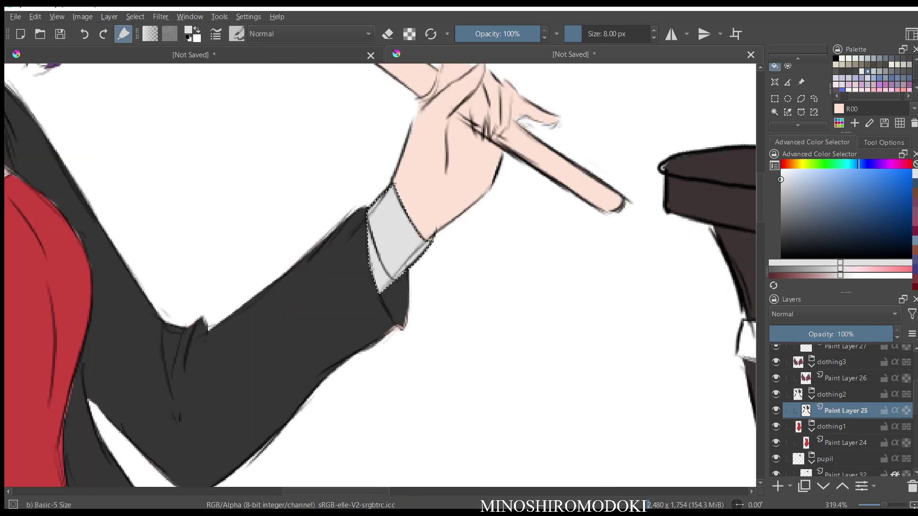
pyautogui.press('m')
pyautogui.scroll(-6, 497, 215)
pyautogui.press('m')
pyautogui.press('m')
pyautogui.scroll(-1, 476, 301)
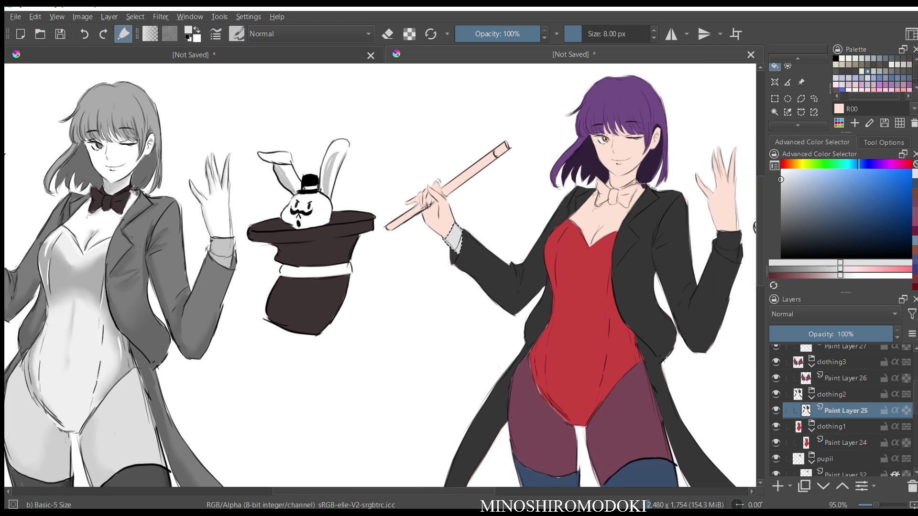
# - Compare the wand-hand cuff with the raised hand's sleeve and undo the light grey fill
pyautogui.moveTo(669, 299); pyautogui.dragTo(431, 268)
pyautogui.scroll(2, 456, 271)
pyautogui.moveTo(459, 239); pyautogui.dragTo(465, 301)
pyautogui.scroll(4, 468, 302)
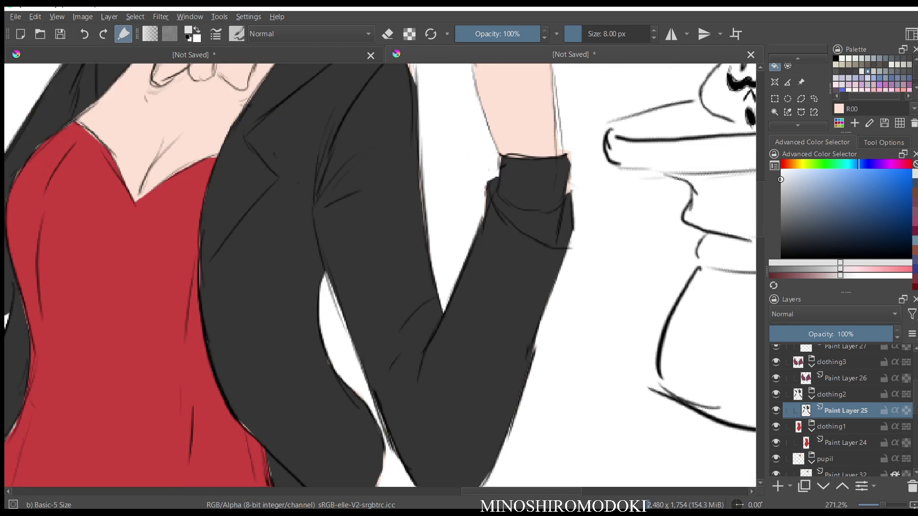
pyautogui.press('+')
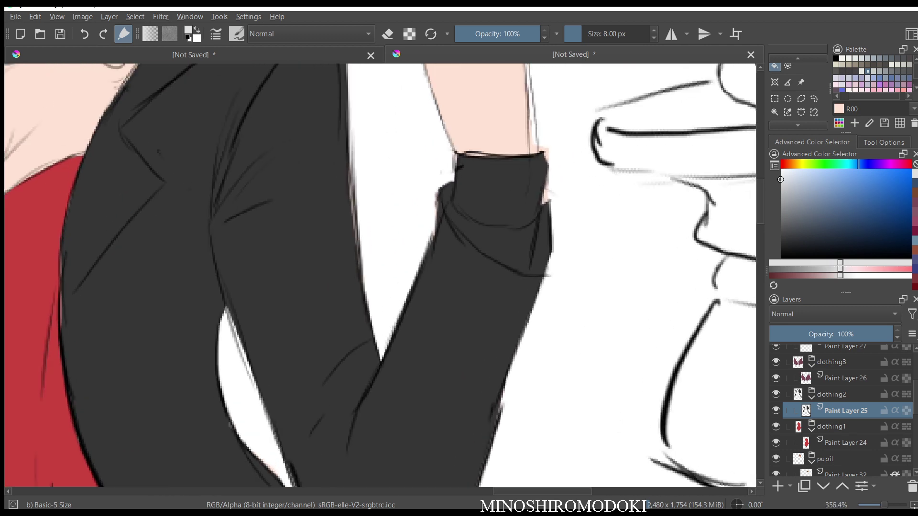
pyautogui.scroll(-4, 433, 242)
pyautogui.moveTo(334, 267); pyautogui.dragTo(533, 269)
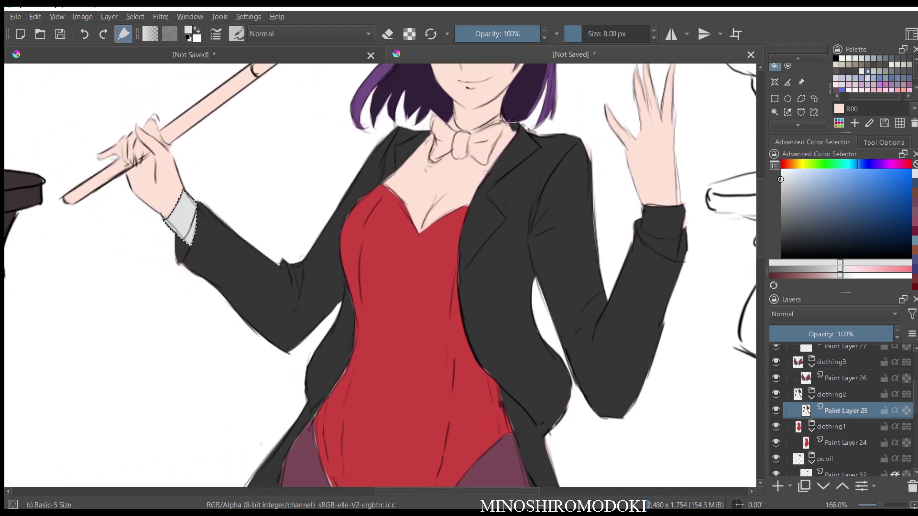
pyautogui.hotkey('ctrl', 'z')
pyautogui.scroll(-1, 650, 262)
pyautogui.scroll(1, 650, 262)
pyautogui.scroll(1, 650, 262)
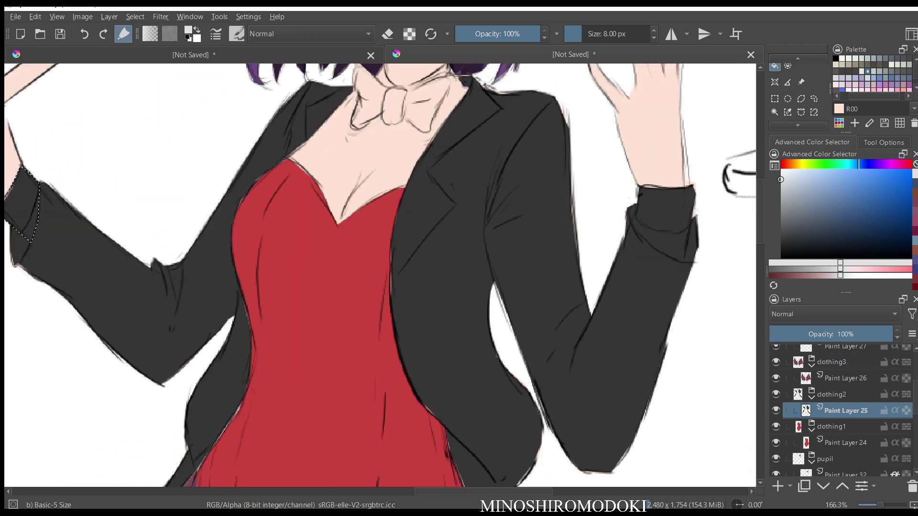
pyautogui.moveTo(651, 264); pyautogui.dragTo(506, 300)
pyautogui.scroll(1, 646, 235)
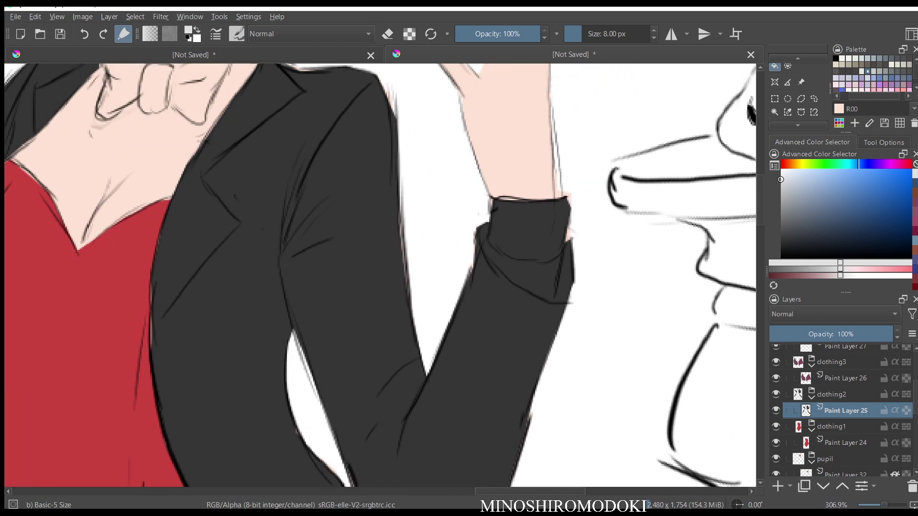
pyautogui.scroll(-5, 380, 275)
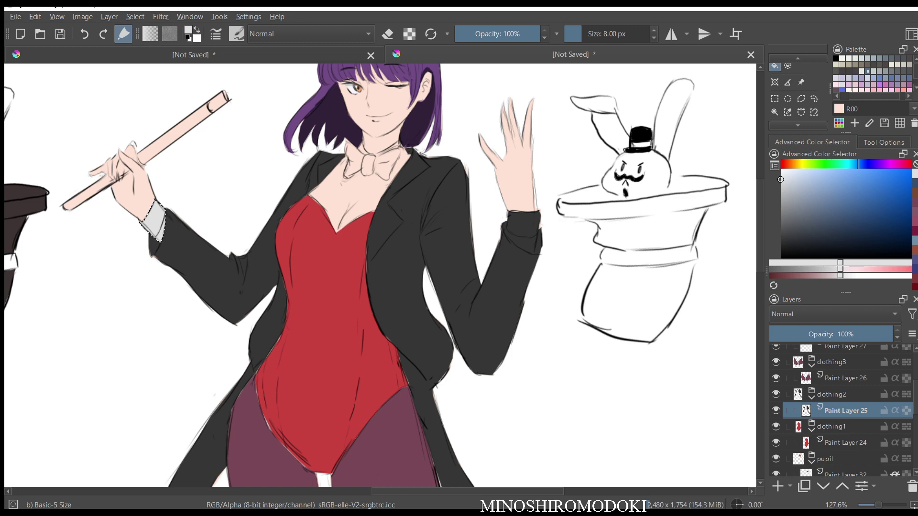
pyautogui.hotkey('ctrl', 'z')
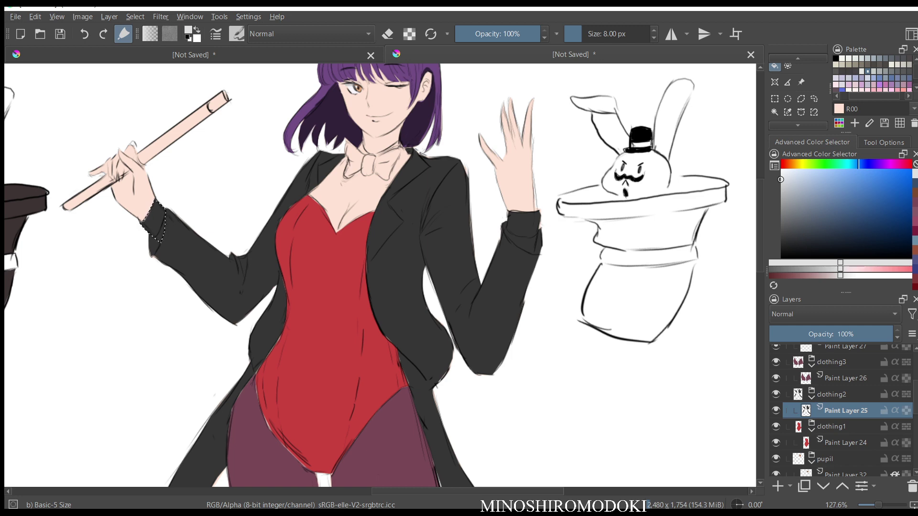
# - Add an outline of the raised hand's shirt cuff to the selection
pyautogui.click(801, 112)
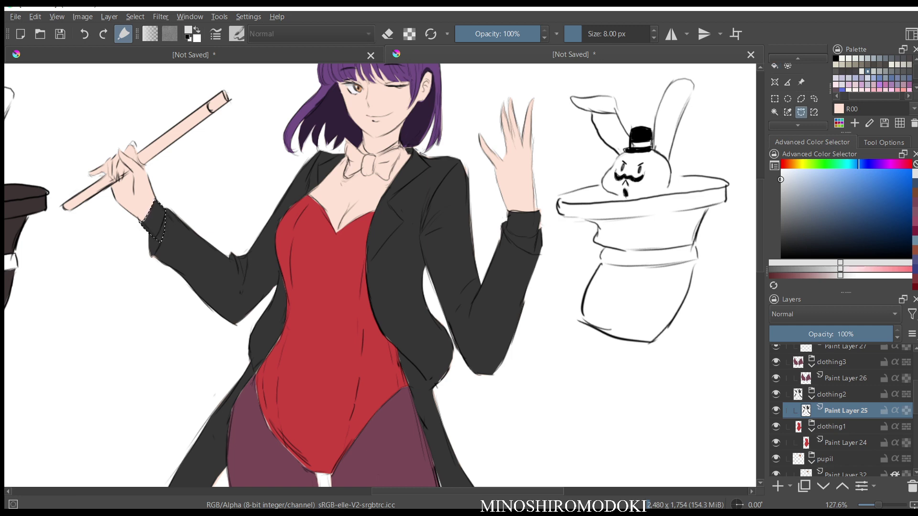
pyautogui.scroll(3, 517, 235)
pyautogui.scroll(1, 538, 206)
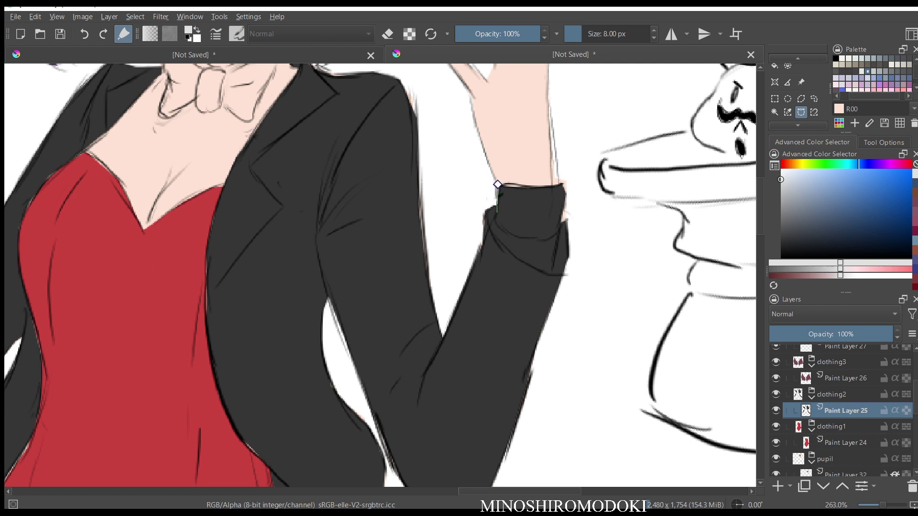
pyautogui.click(491, 229)
pyautogui.click(498, 185)
# - Try filling both selected cuffs with light grey and check them mirrored and at a wider view
pyautogui.scroll(-4, 541, 186)
pyautogui.press('f')
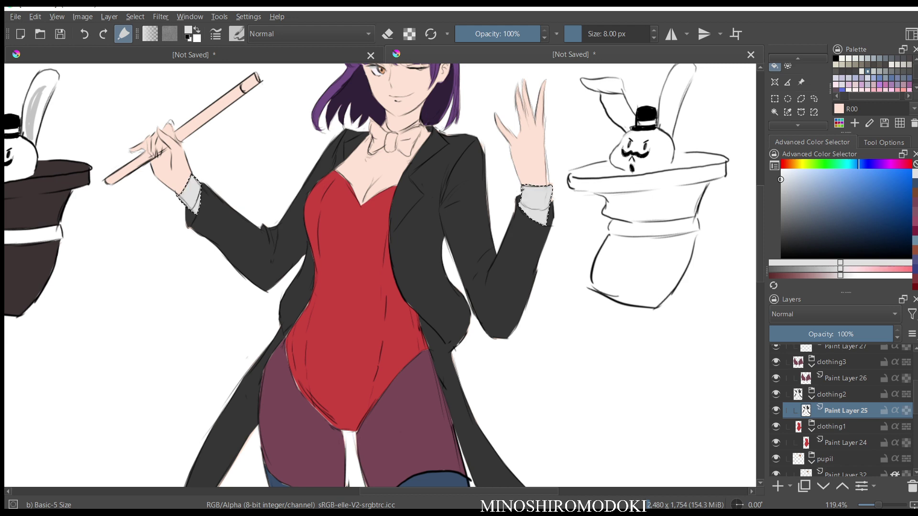
pyautogui.press('m')
pyautogui.press('m')
pyautogui.press('-')
pyautogui.press('-')
pyautogui.press('+')
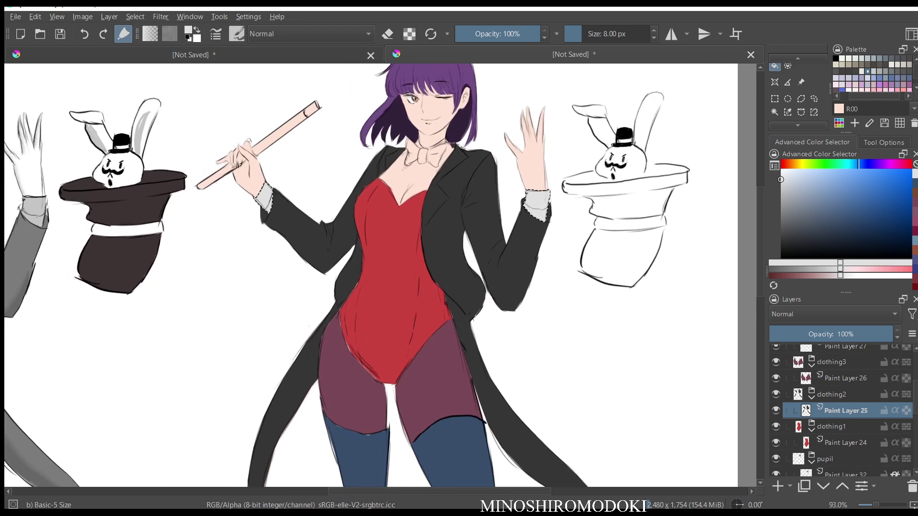
# - Replace the grey cuff fill with a trial red matching the bodysuit, check it mirrored, and undo it
pyautogui.moveTo(854, 164)
pyautogui.mouseDown()
pyautogui.moveTo(889, 164)
pyautogui.moveTo(782, 164)
pyautogui.mouseUp()
pyautogui.click(871, 186)
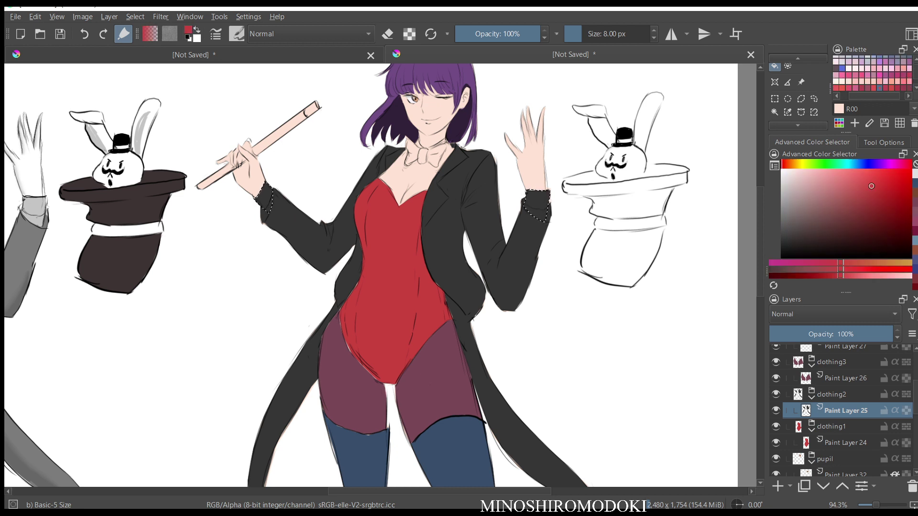
pyautogui.hotkey('shift', 'BackSpace')
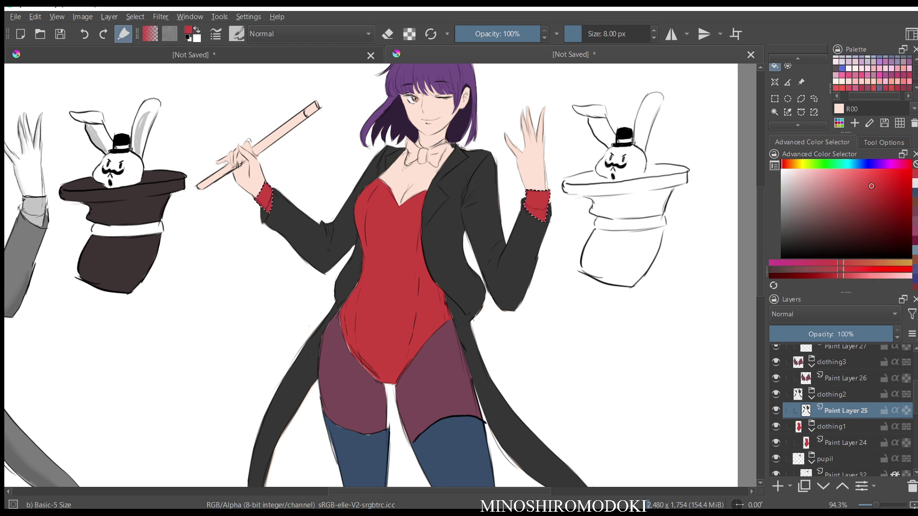
pyautogui.press('m')
pyautogui.press('m')
pyautogui.scroll(-3, 378, 275)
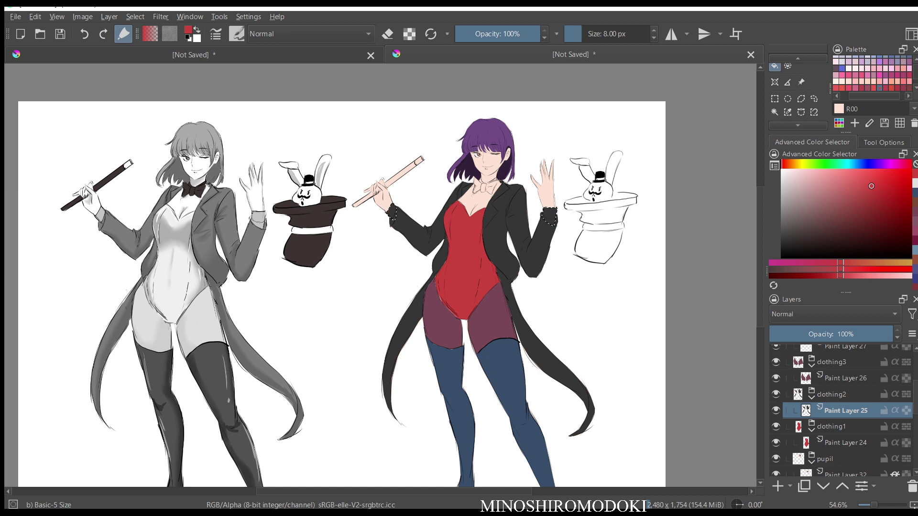
# - Try a light blue fill on both selected cuffs and undo it
pyautogui.moveTo(871, 164)
pyautogui.mouseDown()
pyautogui.moveTo(854, 164)
pyautogui.moveTo(863, 164)
pyautogui.mouseUp()
pyautogui.moveTo(868, 197); pyautogui.dragTo(822, 189)
pyautogui.moveTo(856, 164); pyautogui.dragTo(825, 191)
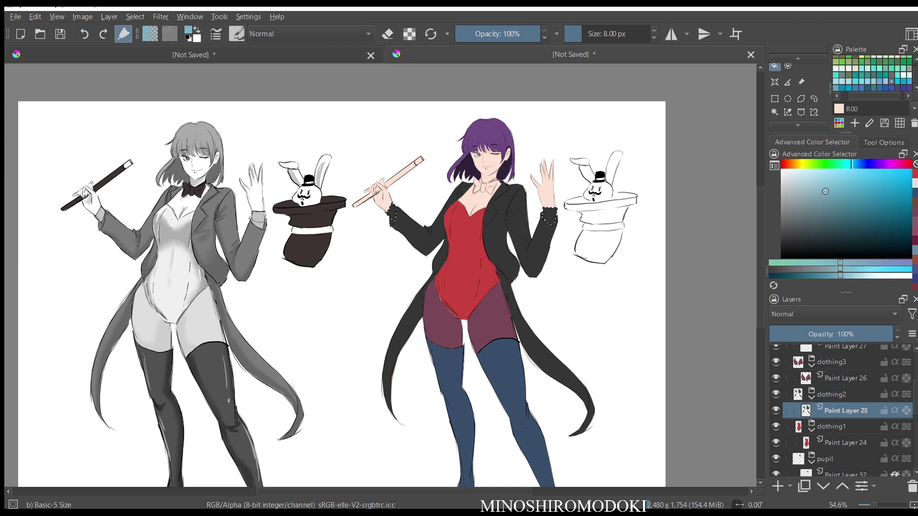
pyautogui.hotkey('shift', 'BackSpace')
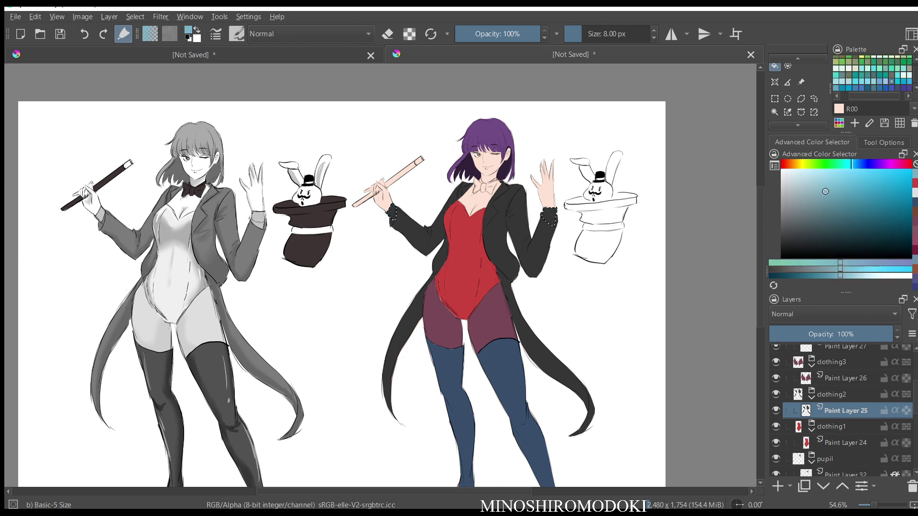
# - Fill both selected cuffs on Paint Layer 25 with off-white, check them mirrored, and clear the selection
pyautogui.moveTo(852, 164)
pyautogui.mouseDown()
pyautogui.moveTo(782, 164)
pyautogui.moveTo(797, 184)
pyautogui.moveTo(784, 177)
pyautogui.mouseUp()
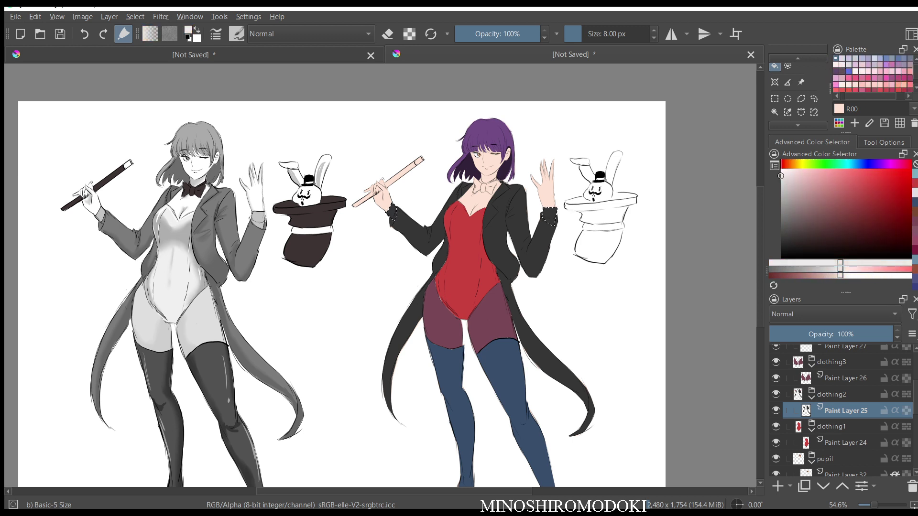
pyautogui.hotkey('shift', 'BackSpace')
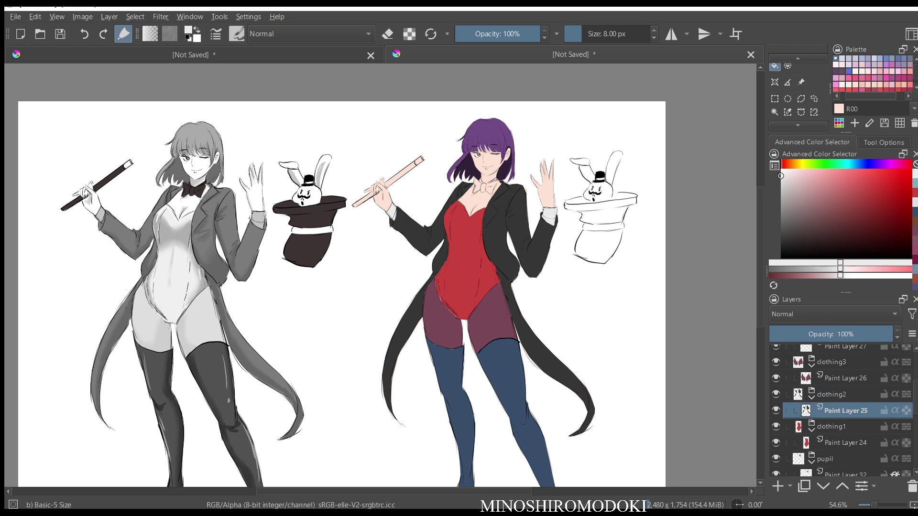
pyautogui.press('m')
pyautogui.press('m')
pyautogui.moveTo(488, 294); pyautogui.dragTo(488, 224)
pyautogui.moveTo(454, 192); pyautogui.dragTo(437, 426)
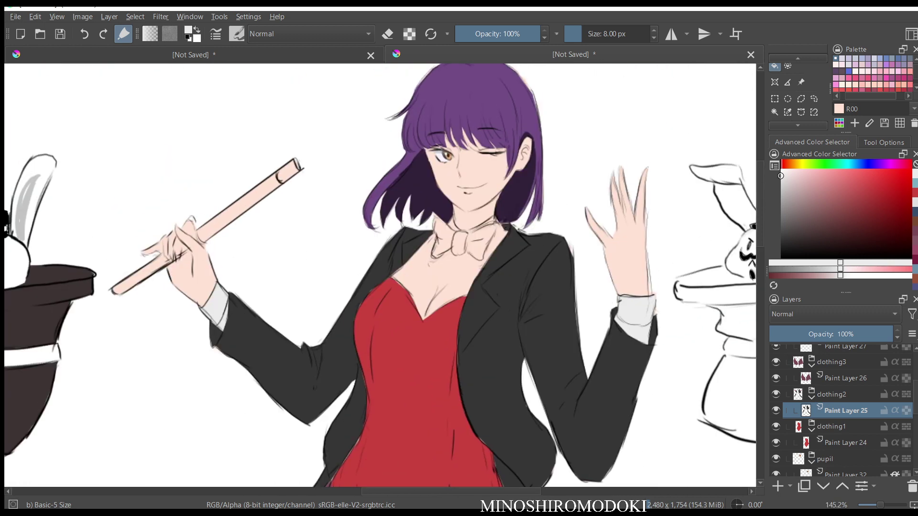
# - Outline the bow tie and its neckband with a curve selection on Paint Layer 27 in the accessories group
pyautogui.scroll(3, 474, 296)
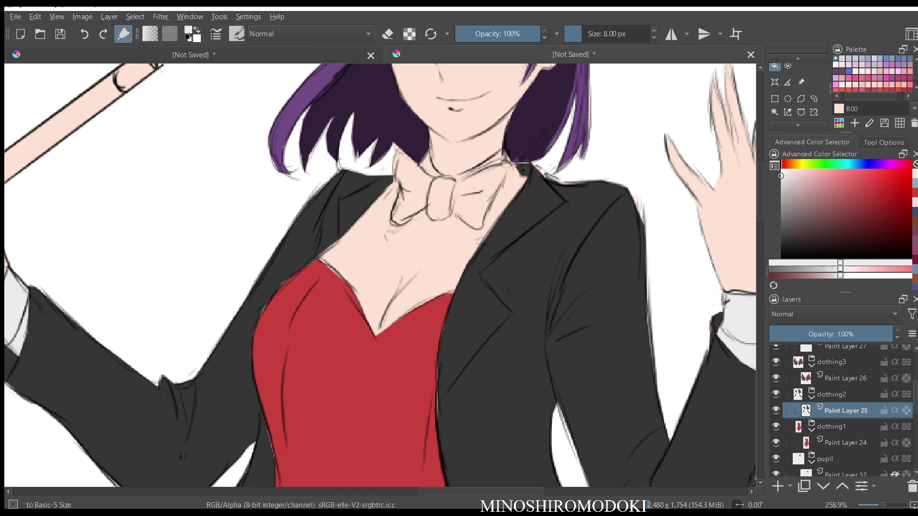
pyautogui.scroll(4, 843, 411)
pyautogui.click(835, 418)
pyautogui.click(845, 433)
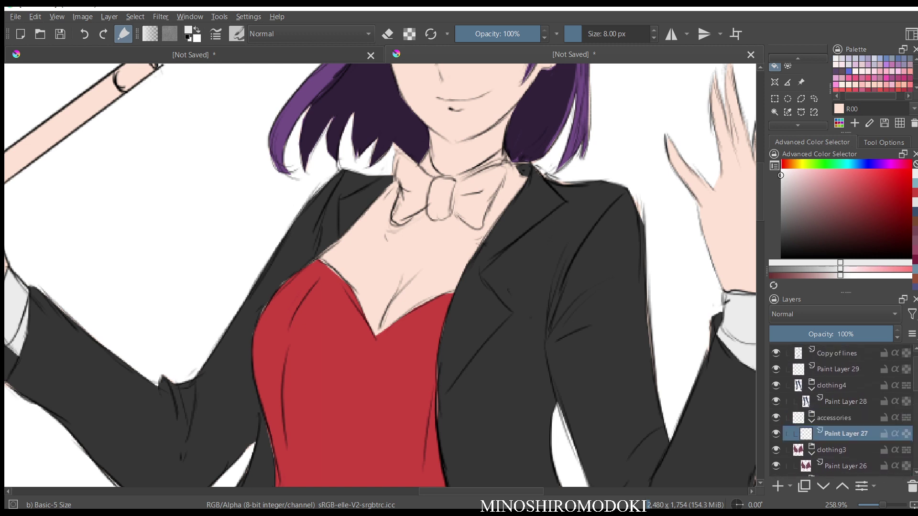
pyautogui.scroll(2, 477, 83)
pyautogui.click(801, 112)
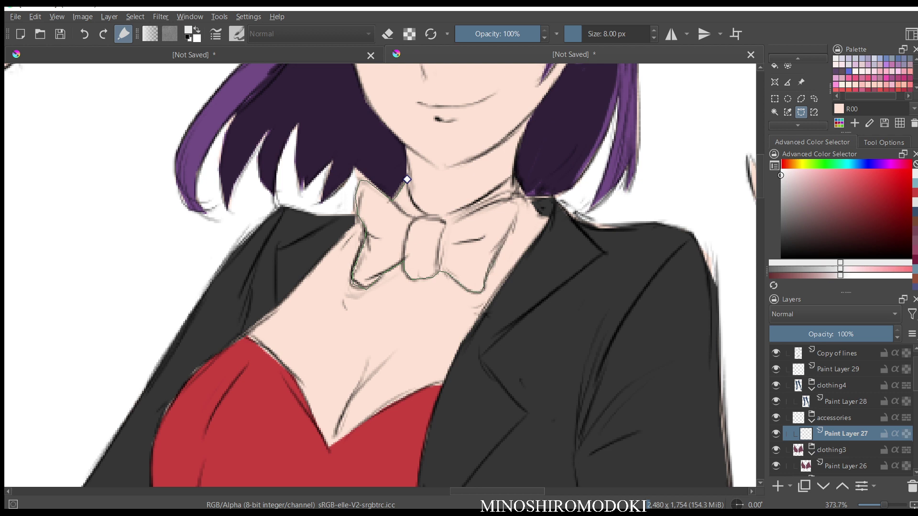
pyautogui.click(516, 203)
pyautogui.click(407, 180)
# - Fill the selected bow tie and neckband on Paint Layer 27 with pale golden yellow
pyautogui.scroll(-3, 477, 214)
pyautogui.press('f')
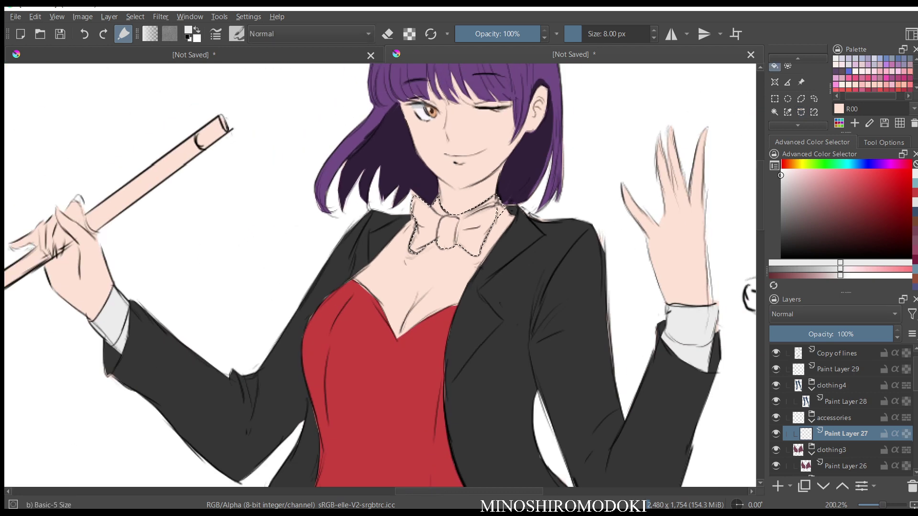
pyautogui.click(801, 164)
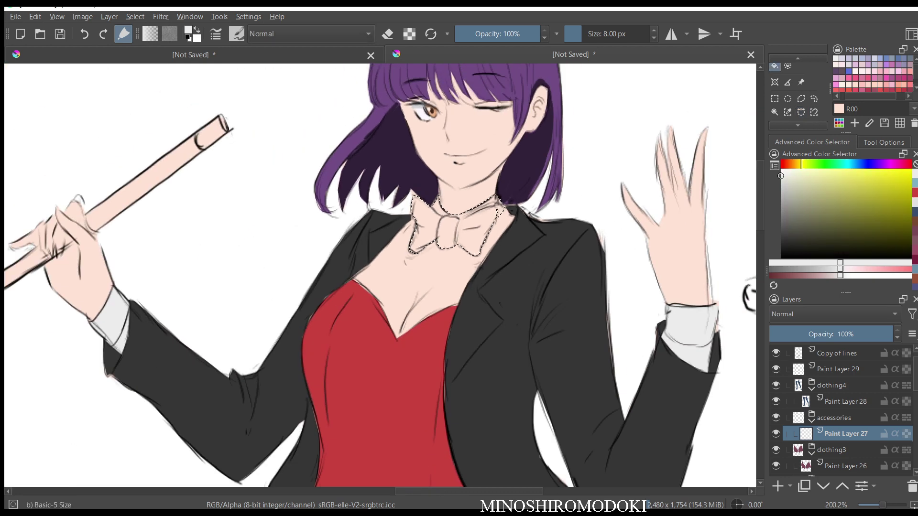
pyautogui.click(823, 174)
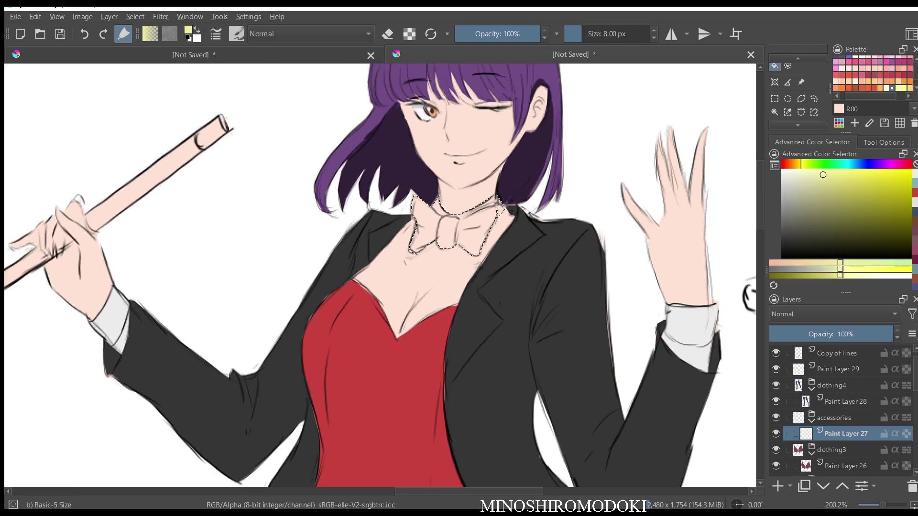
pyautogui.click(796, 164)
pyautogui.moveTo(832, 175); pyautogui.dragTo(839, 171)
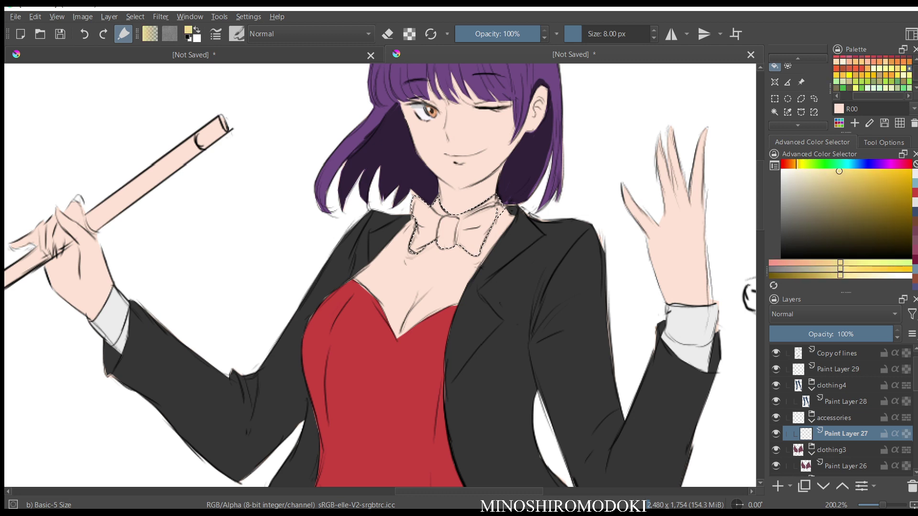
pyautogui.click(447, 232)
pyautogui.scroll(-3, 555, 247)
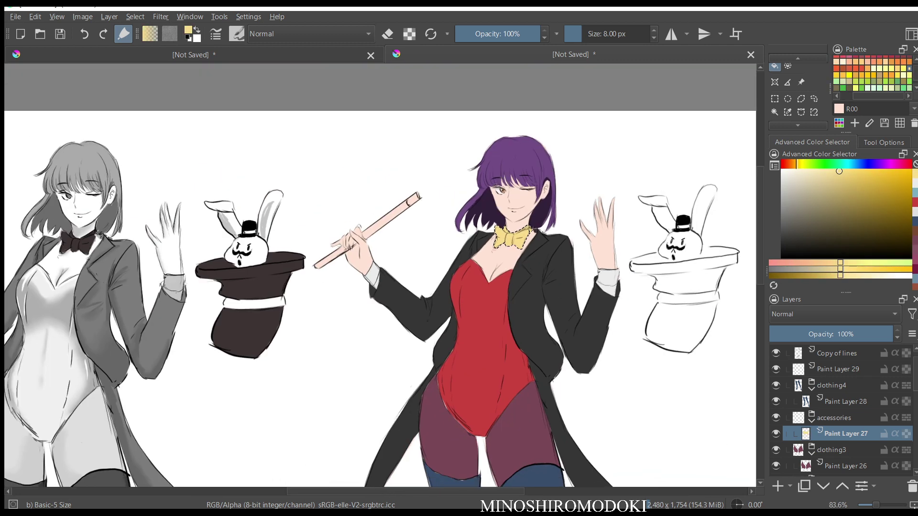
# - Check the yellow bow tie close up and against the whole figure, clearing the selection
pyautogui.press('-')
pyautogui.press('-')
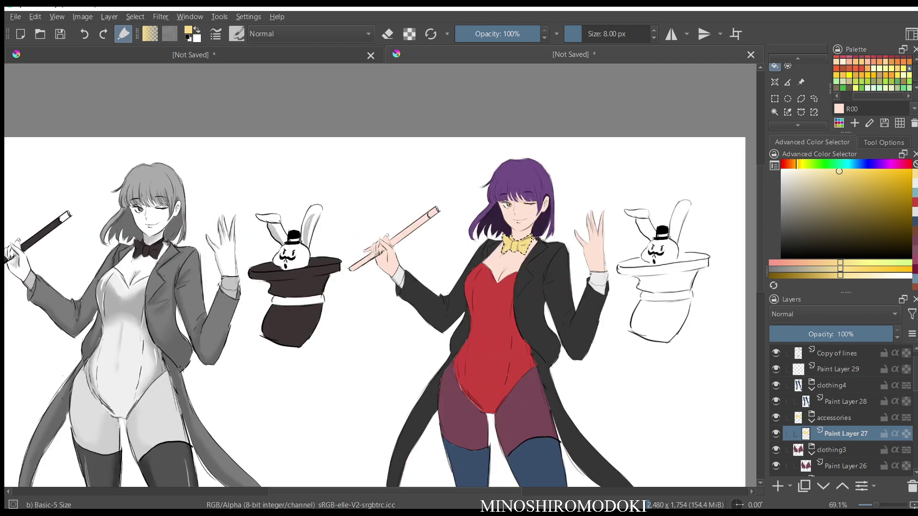
pyautogui.scroll(-3, 520, 366)
pyautogui.scroll(3, 521, 382)
pyautogui.moveTo(519, 276); pyautogui.dragTo(498, 348)
pyautogui.scroll(4, 498, 348)
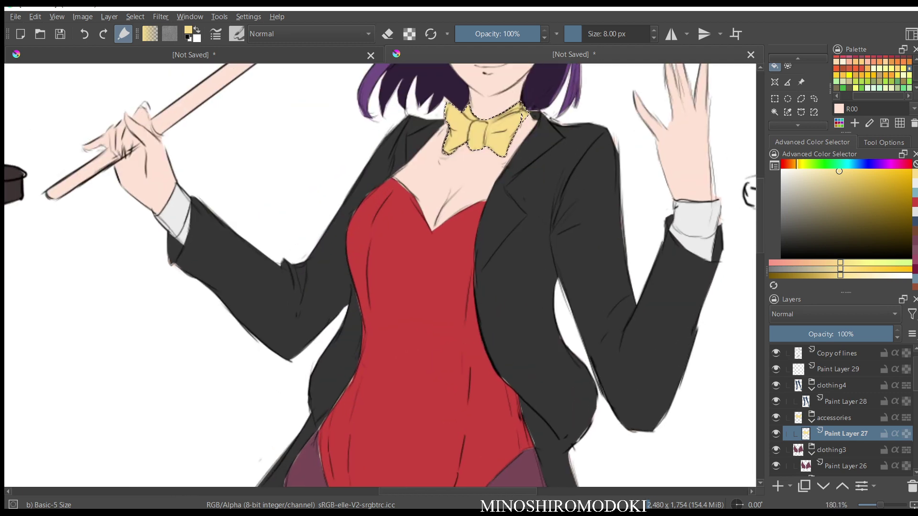
pyautogui.moveTo(515, 231); pyautogui.dragTo(504, 365)
pyautogui.scroll(4, 504, 366)
pyautogui.moveTo(504, 300); pyautogui.dragTo(488, 365)
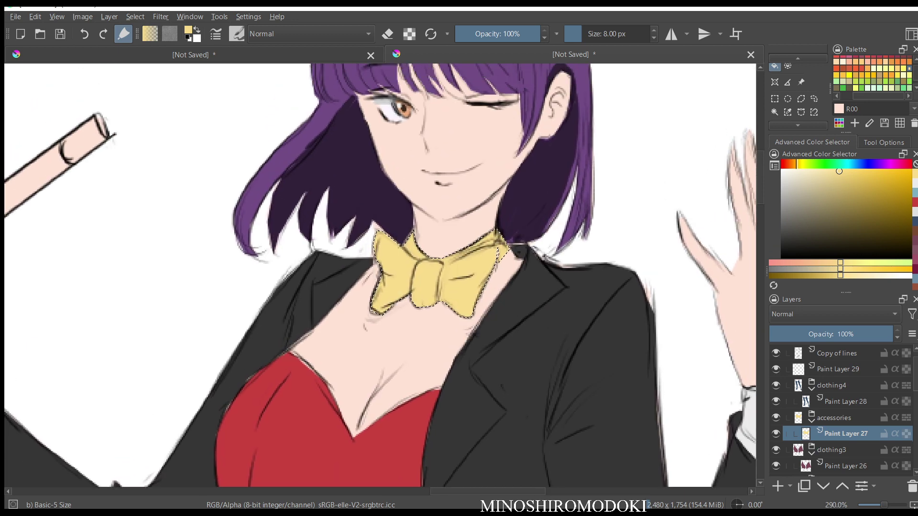
pyautogui.hotkey('ctrl', 'shift', 'a')
pyautogui.press('-')
pyautogui.press('-')
pyautogui.press('-')
pyautogui.press('-')
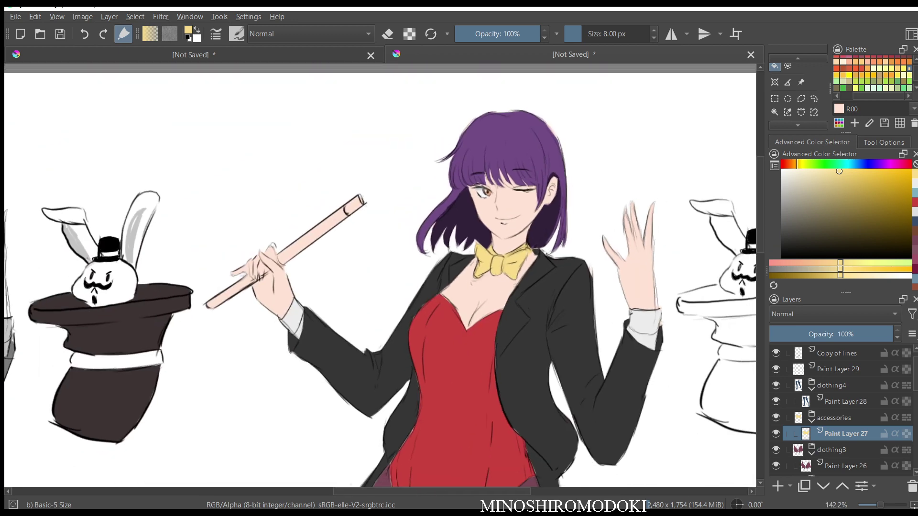
pyautogui.press('-')
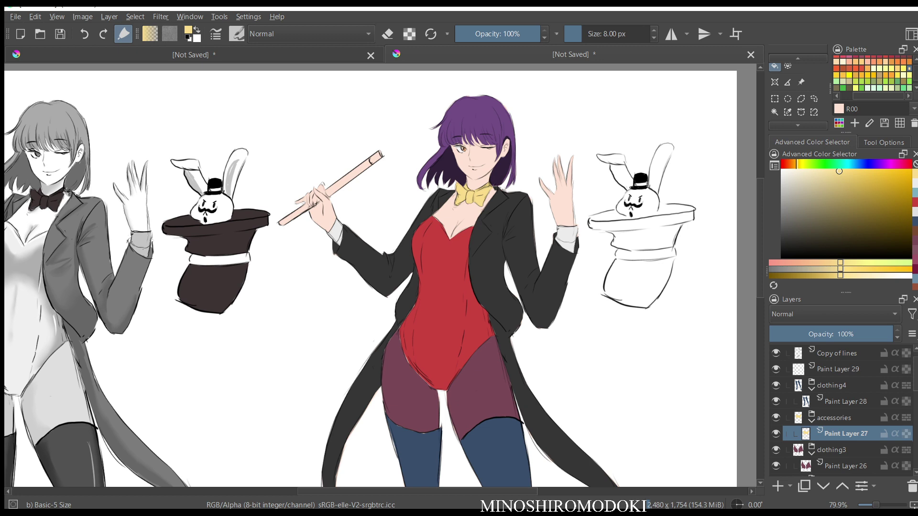
pyautogui.scroll(3, 451, 280)
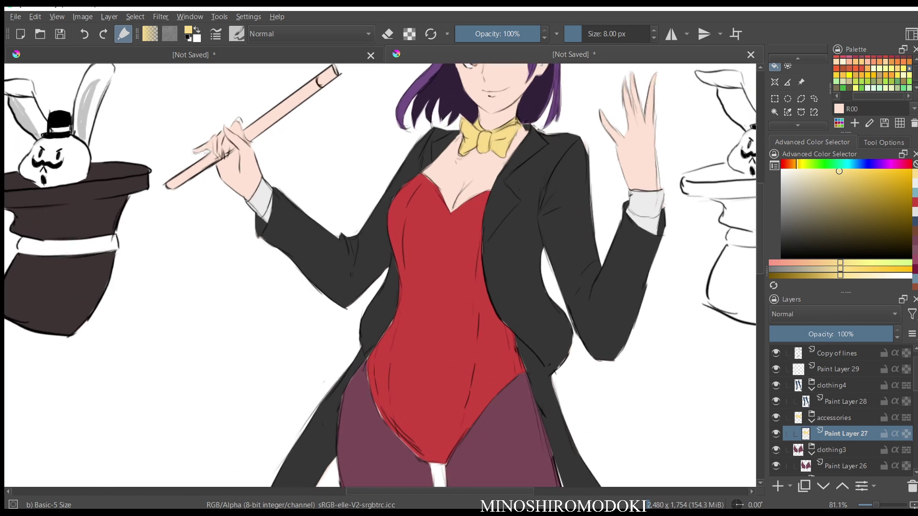
pyautogui.scroll(-4, 465, 218)
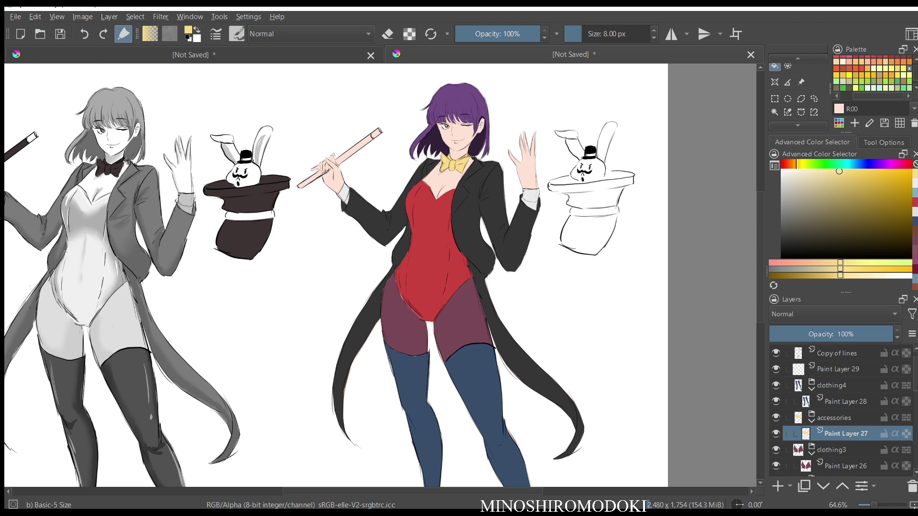
# - Sample the cuff's off-white, try a lapel stroke on Paint Layer 24 with the 10 px Ink gpen 25 brush, and toggle that layer's visibility
pyautogui.scroll(-5, 842, 412)
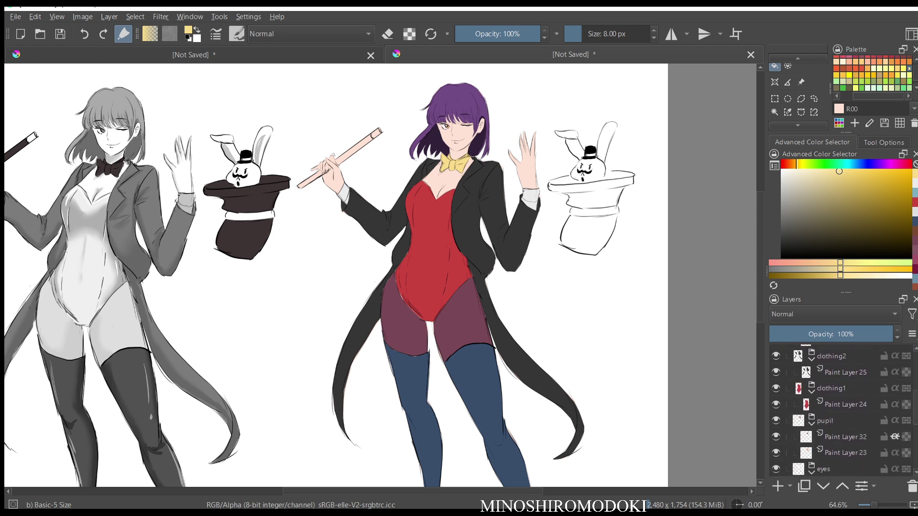
pyautogui.click(845, 405)
pyautogui.keyDown('ctrl'); pyautogui.click(530, 197); pyautogui.keyUp('ctrl')
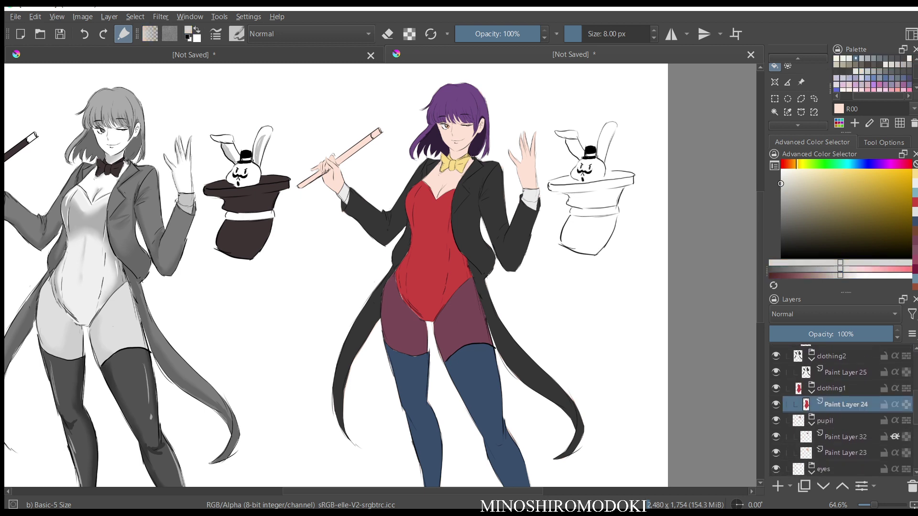
pyautogui.scroll(6, 439, 232)
pyautogui.moveTo(431, 144); pyautogui.dragTo(302, 420)
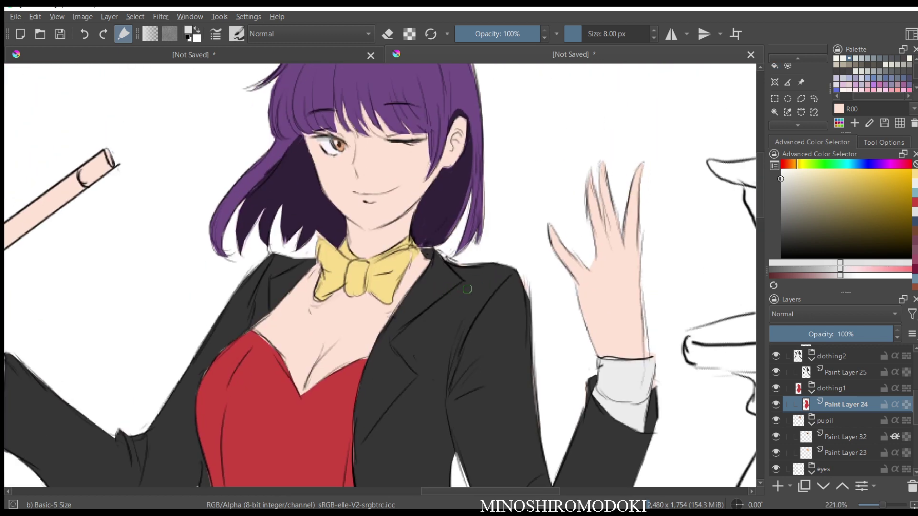
pyautogui.rightClick(458, 277)
pyautogui.click(458, 362)
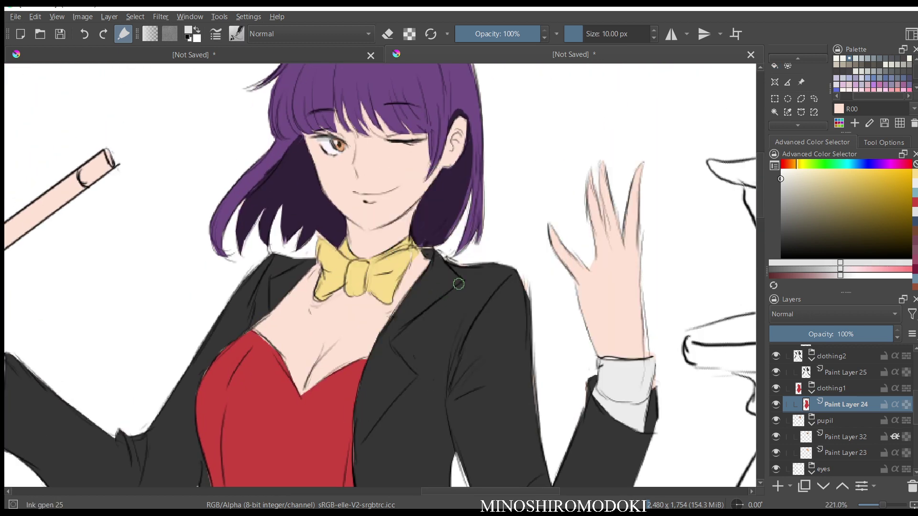
pyautogui.moveTo(460, 282); pyautogui.dragTo(447, 292)
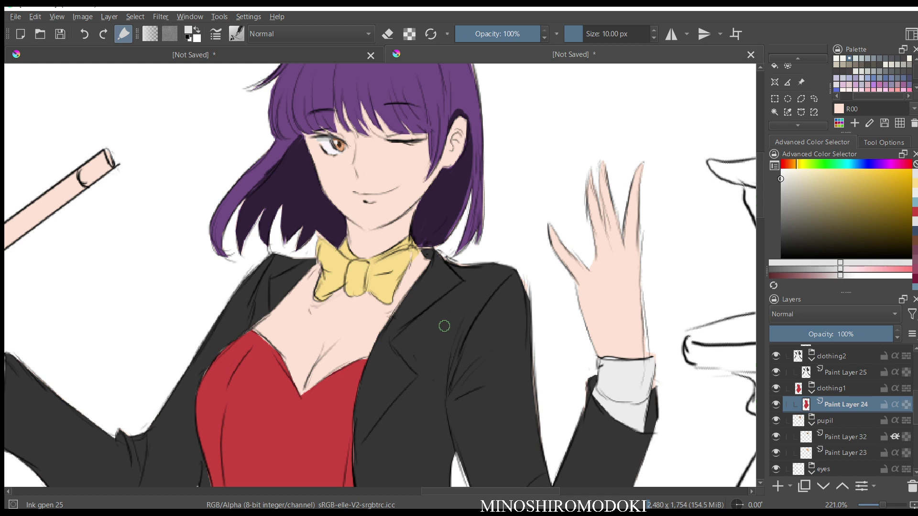
pyautogui.click(776, 404)
pyautogui.click(776, 405)
# - Try an off-white edge line along the jacket lapel on Paint Layer 25 and check it mirrored
pyautogui.click(846, 372)
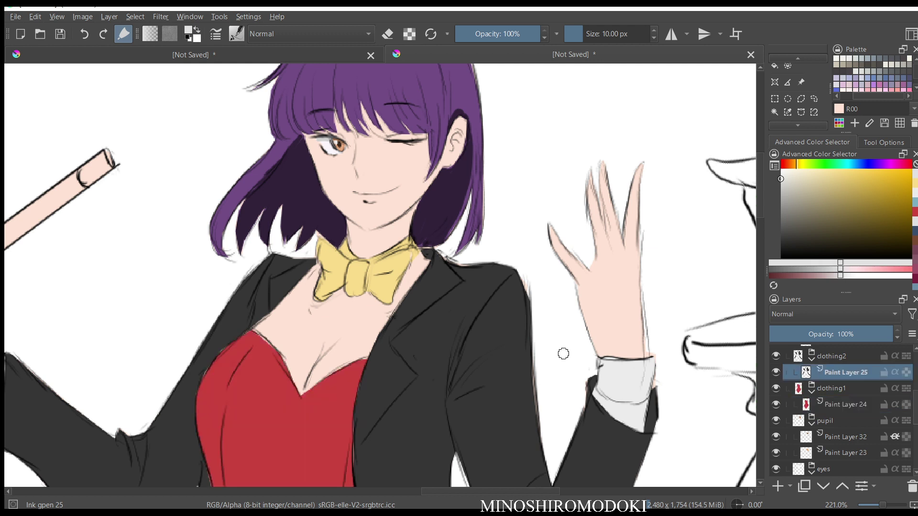
pyautogui.moveTo(461, 283)
pyautogui.mouseDown()
pyautogui.moveTo(406, 328)
pyautogui.moveTo(395, 349)
pyautogui.mouseUp()
pyautogui.press('m')
pyautogui.press('m')
pyautogui.scroll(1, 458, 301)
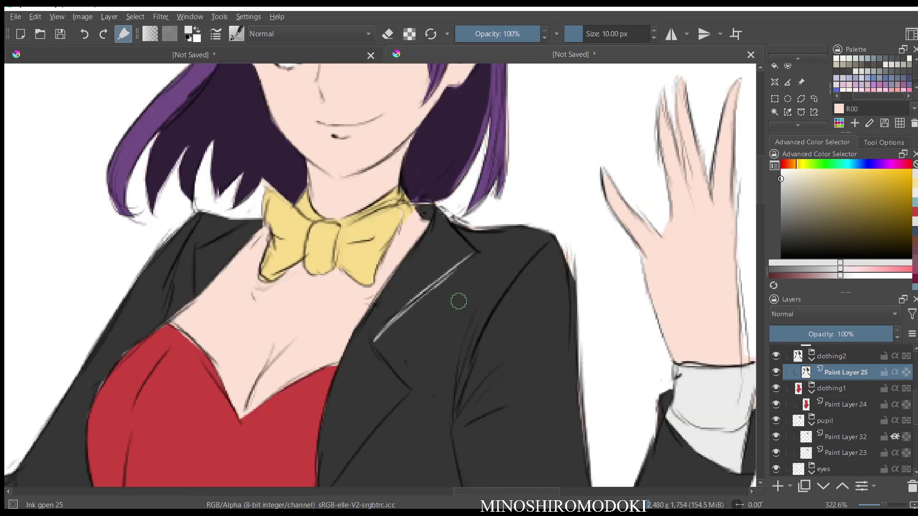
pyautogui.scroll(-3, 459, 301)
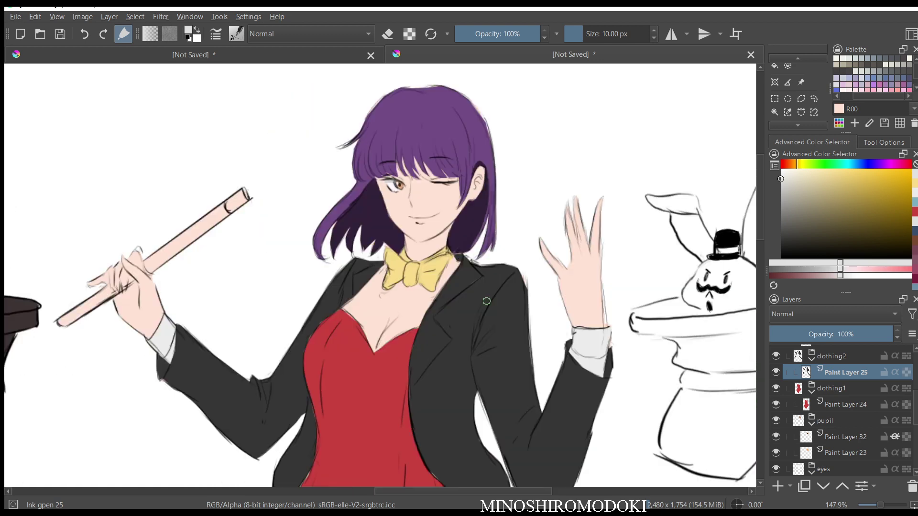
# - Try an off-white trim around the lapel with the 8 px Basic-5 Size brush and undo all its strokes
pyautogui.scroll(3, 478, 334)
pyautogui.rightClick(487, 258)
pyautogui.click(567, 232)
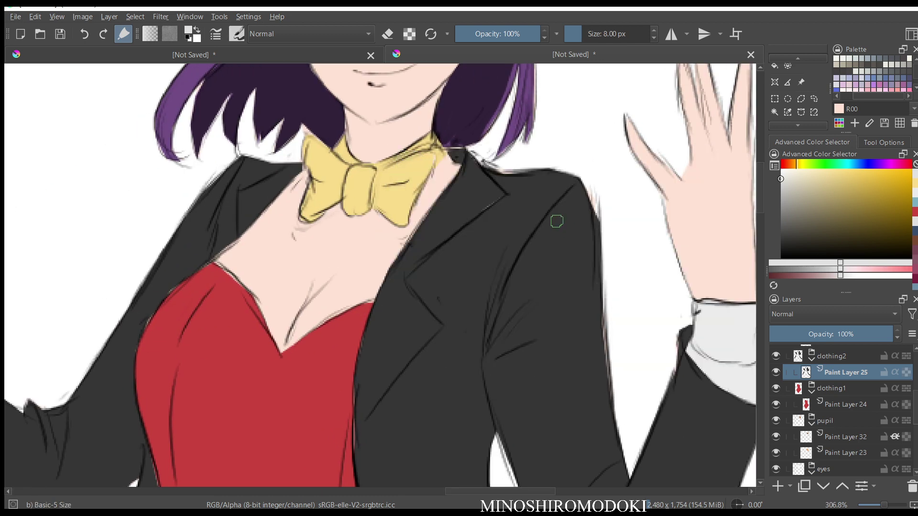
pyautogui.moveTo(503, 198); pyautogui.dragTo(445, 243)
pyautogui.moveTo(479, 217)
pyautogui.mouseDown()
pyautogui.moveTo(406, 280)
pyautogui.moveTo(442, 326)
pyautogui.moveTo(374, 404)
pyautogui.mouseUp()
pyautogui.hotkey('ctrl', 'z')
pyautogui.hotkey('ctrl', 'z')
pyautogui.hotkey('ctrl', 'z')
pyautogui.hotkey('ctrl', 'z')
pyautogui.hotkey('ctrl', 'z')
pyautogui.hotkey('ctrl', 'z')
pyautogui.hotkey('ctrl', 'z')
pyautogui.hotkey('ctrl', 'z')
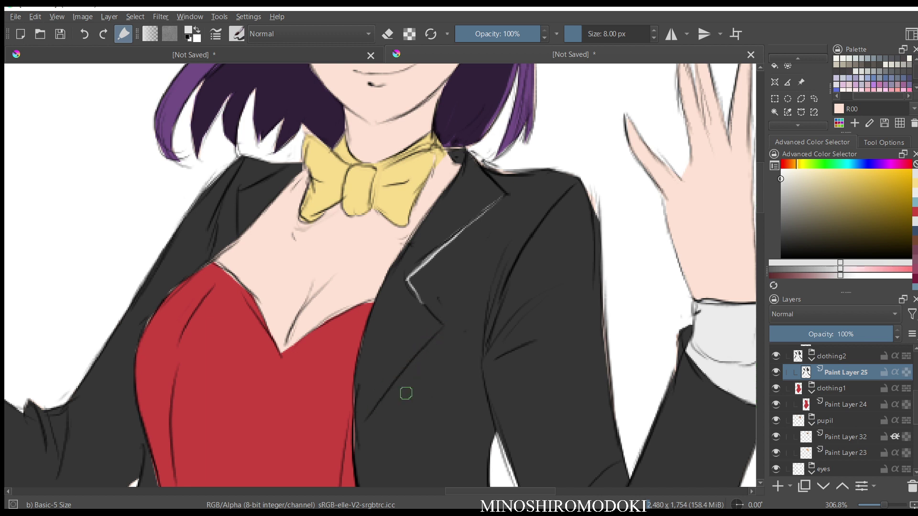
pyautogui.hotkey('ctrl', 'z')
pyautogui.hotkey('ctrl', 'z')
pyautogui.hotkey('ctrl', 'z')
pyautogui.hotkey('ctrl', 'z')
pyautogui.hotkey('ctrl', 'z')
pyautogui.hotkey('ctrl', 'z')
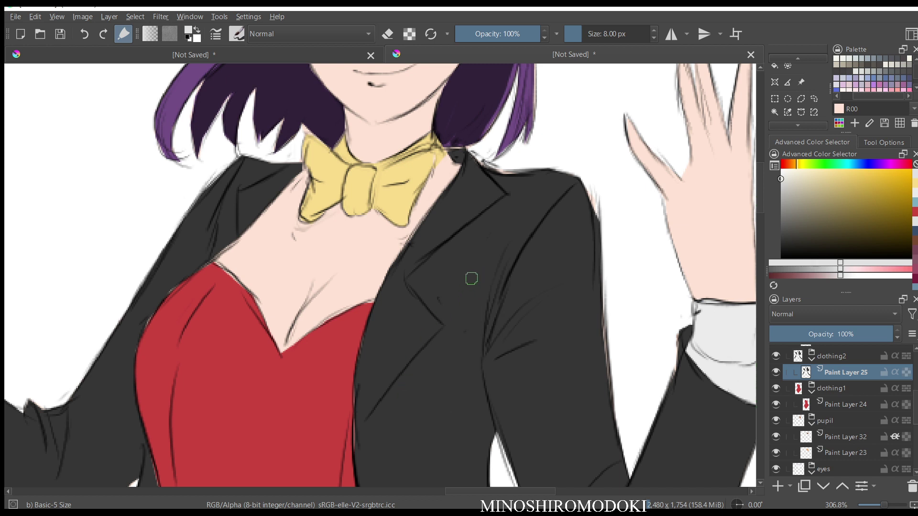
# - Try off-white trim lines along both jacket lapels with the 5 px Ink-3 Gpen brush, checking them mirrored
pyautogui.rightClick(494, 231)
pyautogui.click(445, 295)
pyautogui.moveTo(496, 195)
pyautogui.mouseDown()
pyautogui.moveTo(401, 277)
pyautogui.moveTo(427, 315)
pyautogui.moveTo(414, 305)
pyautogui.moveTo(425, 318)
pyautogui.moveTo(420, 342)
pyautogui.moveTo(360, 415)
pyautogui.mouseUp()
pyautogui.press('m')
pyautogui.press('m')
pyautogui.moveTo(468, 160); pyautogui.dragTo(495, 197)
pyautogui.press('m')
pyautogui.press('m')
pyautogui.moveTo(294, 167)
pyautogui.mouseDown()
pyautogui.moveTo(251, 195)
pyautogui.moveTo(244, 227)
pyautogui.mouseUp()
pyautogui.press('m')
# - Try continuing the off-white trim down both front edges of the jacket and around its rounded hems
pyautogui.moveTo(377, 373)
pyautogui.mouseDown()
pyautogui.moveTo(347, 276)
pyautogui.moveTo(351, 317)
pyautogui.moveTo(371, 366)
pyautogui.moveTo(436, 433)
pyautogui.mouseUp()
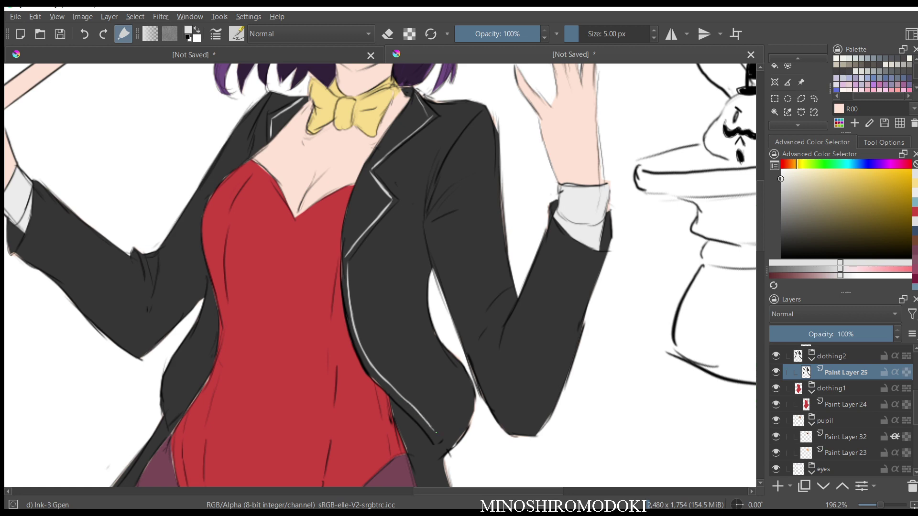
pyautogui.moveTo(465, 373)
pyautogui.mouseDown()
pyautogui.moveTo(458, 406)
pyautogui.moveTo(429, 433)
pyautogui.mouseUp()
pyautogui.press('m')
pyautogui.press('m')
pyautogui.moveTo(209, 290)
pyautogui.mouseDown()
pyautogui.moveTo(212, 349)
pyautogui.moveTo(182, 404)
pyautogui.mouseUp()
pyautogui.moveTo(170, 371)
pyautogui.mouseDown()
pyautogui.moveTo(169, 405)
pyautogui.moveTo(183, 403)
pyautogui.mouseUp()
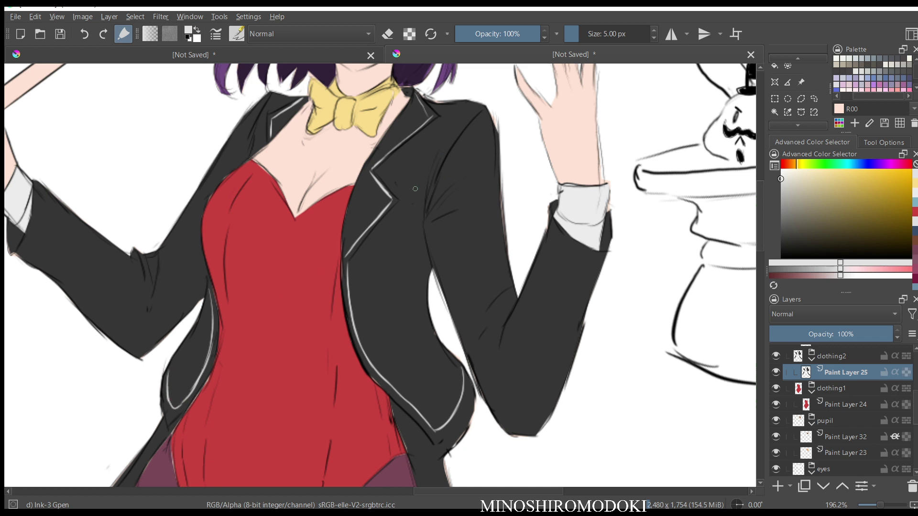
# - Try off-white highlights on the shoulder seams and upper sleeve folds of the jacket, checking them mirrored
pyautogui.moveTo(475, 117)
pyautogui.mouseDown()
pyautogui.moveTo(447, 155)
pyautogui.moveTo(429, 211)
pyautogui.moveTo(451, 191)
pyautogui.moveTo(454, 210)
pyautogui.mouseUp()
pyautogui.press('m')
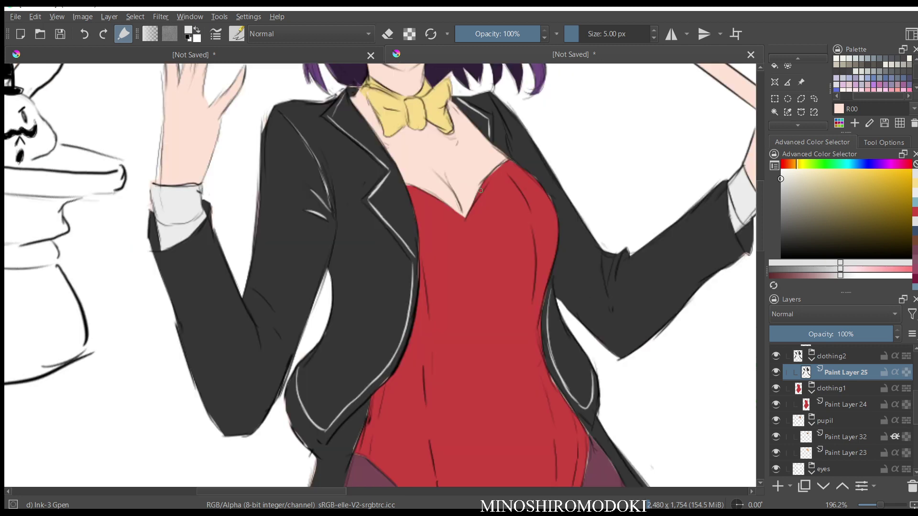
pyautogui.press('m')
pyautogui.moveTo(263, 105); pyautogui.dragTo(249, 153)
pyautogui.press('m')
pyautogui.press('m')
pyautogui.scroll(-2, 361, 216)
pyautogui.moveTo(391, 243); pyautogui.dragTo(493, 215)
pyautogui.press('m')
pyautogui.press('m')
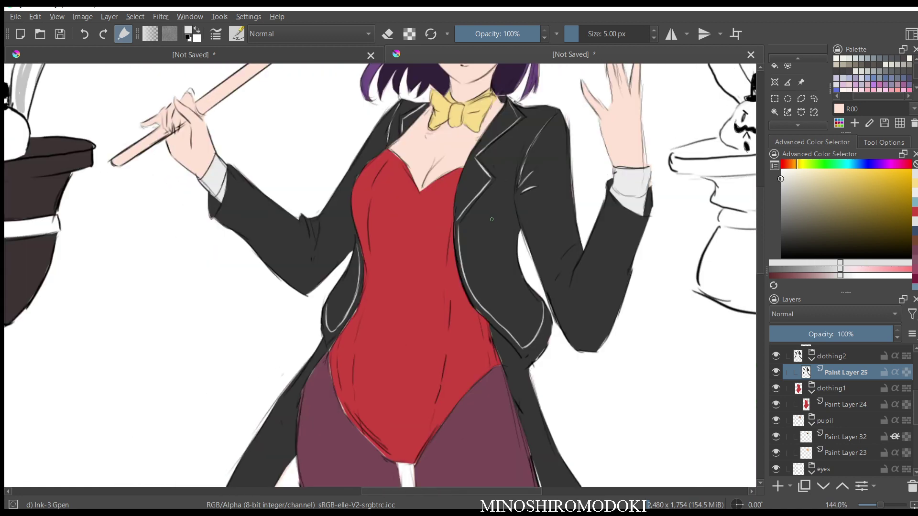
# - Try an off-white highlight along the underside of the wand-holding sleeve, from cuff to elbow and up to the torso
pyautogui.scroll(3, 350, 237)
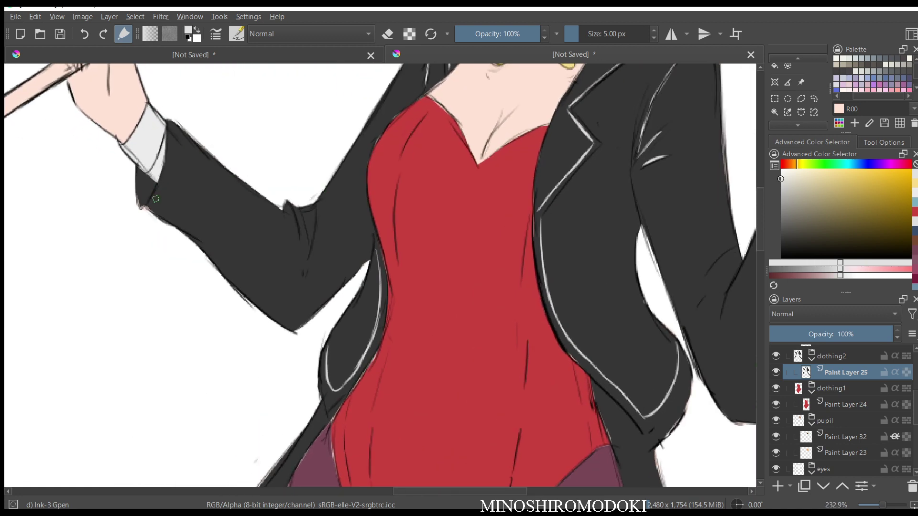
pyautogui.moveTo(149, 207); pyautogui.dragTo(286, 322)
pyautogui.moveTo(370, 255); pyautogui.dragTo(311, 313)
pyautogui.press('m')
pyautogui.press('m')
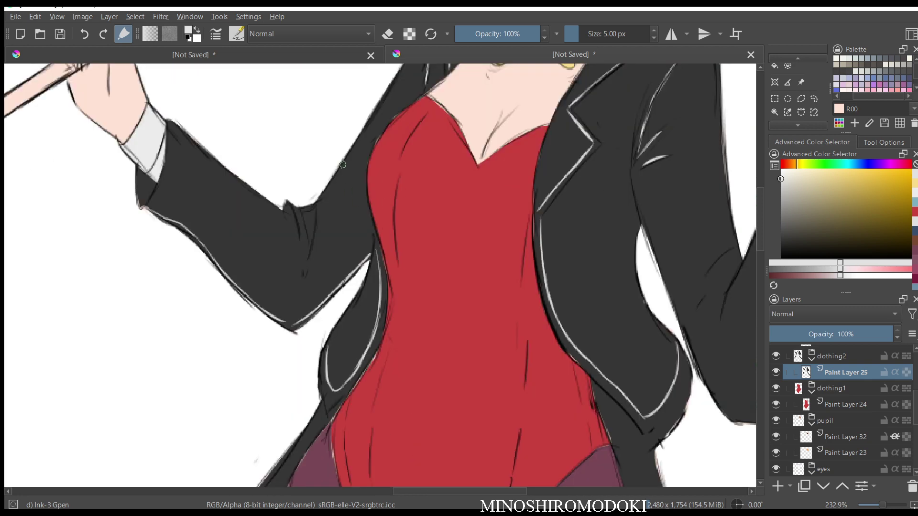
pyautogui.press('m')
pyautogui.press('m')
pyautogui.scroll(-3, 462, 201)
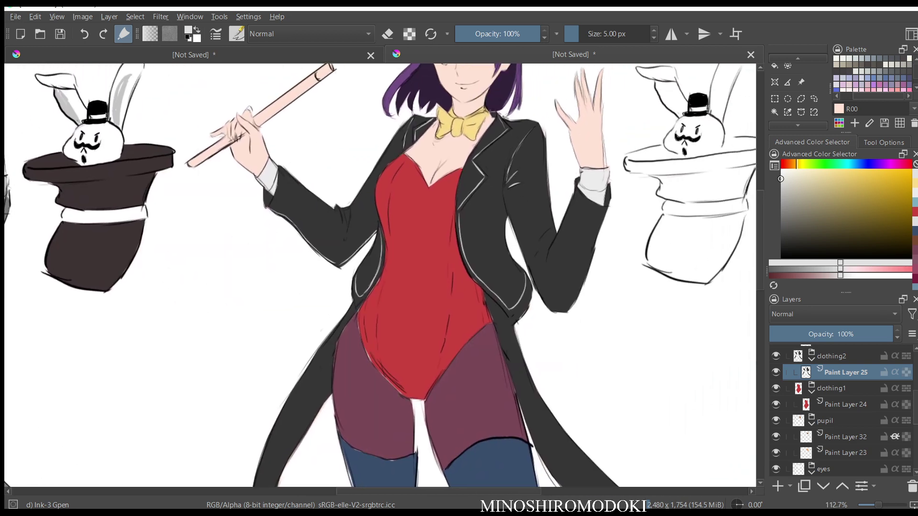
# - Try an off-white highlight down the outer edge of the coat tail on the wand side
pyautogui.moveTo(403, 318); pyautogui.dragTo(433, 167)
pyautogui.scroll(2, 433, 168)
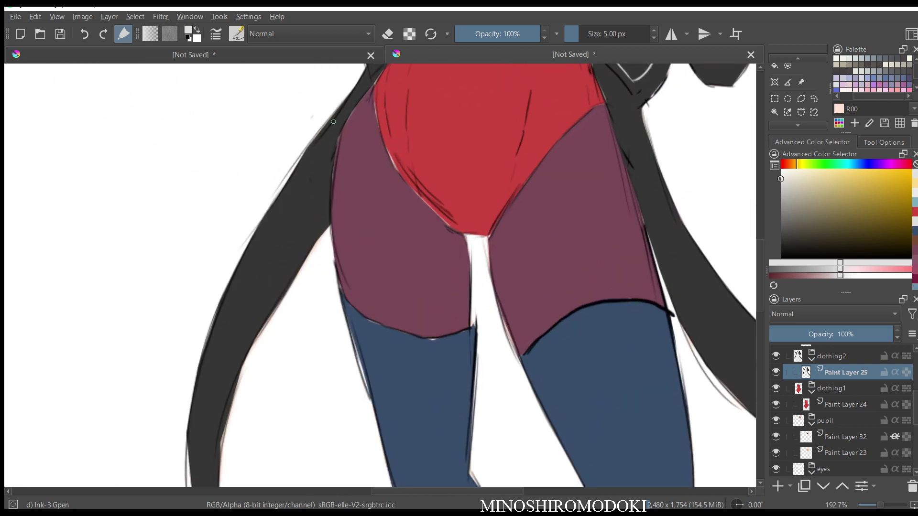
pyautogui.moveTo(341, 116); pyautogui.dragTo(263, 224)
pyautogui.moveTo(288, 186); pyautogui.dragTo(242, 270)
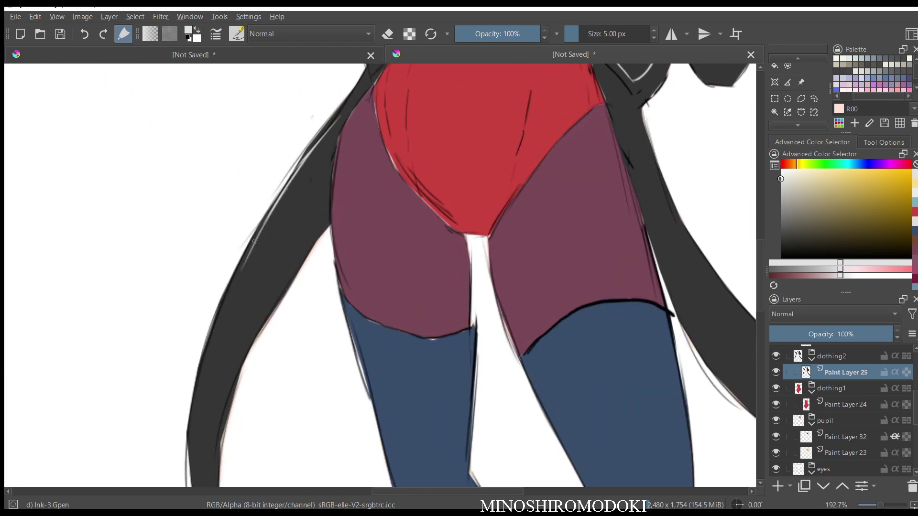
pyautogui.moveTo(262, 234); pyautogui.dragTo(243, 272)
pyautogui.moveTo(245, 270); pyautogui.dragTo(222, 323)
pyautogui.moveTo(235, 287); pyautogui.dragTo(208, 372)
pyautogui.moveTo(225, 314); pyautogui.dragTo(200, 425)
pyautogui.scroll(-3, 262, 306)
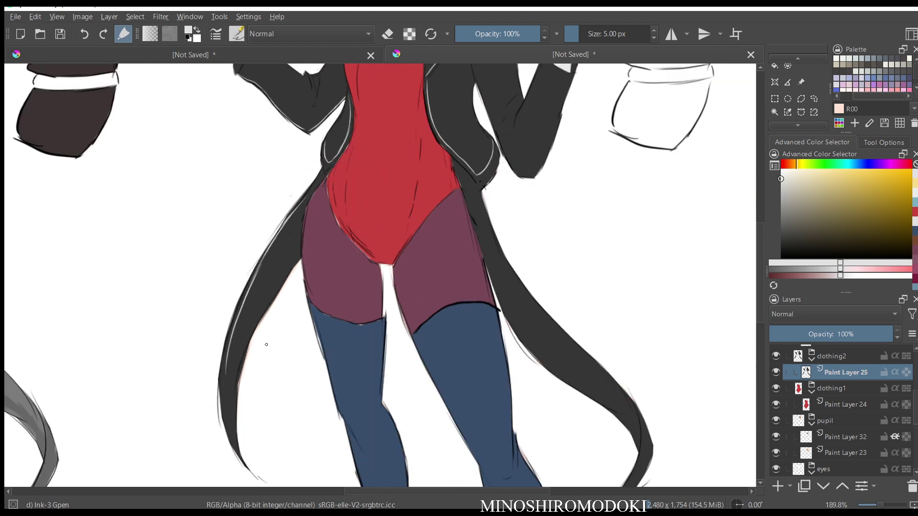
pyautogui.scroll(-3, 235, 271)
pyautogui.scroll(2, 235, 272)
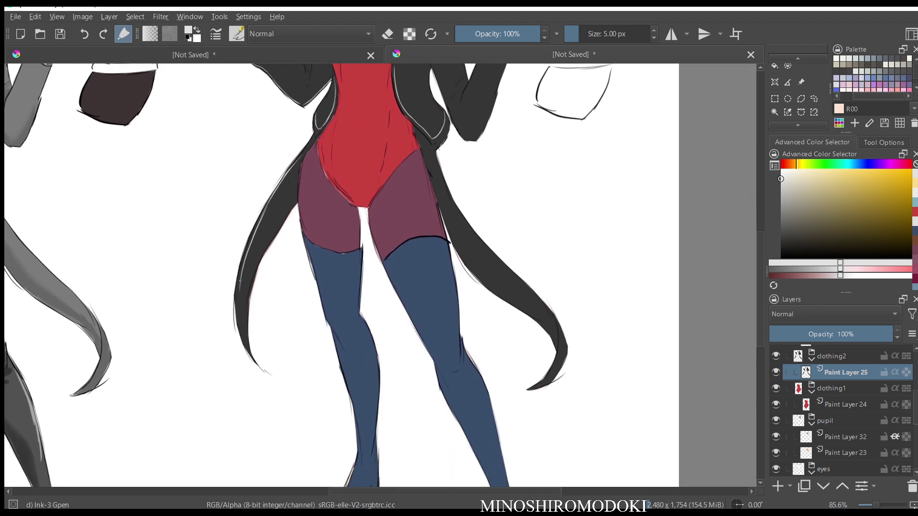
pyautogui.moveTo(240, 281); pyautogui.dragTo(247, 341)
# - Try off-white highlights along the coat tail on the raised-hand side and its curled tip, checking them mirrored
pyautogui.moveTo(559, 331); pyautogui.dragTo(541, 387)
pyautogui.moveTo(568, 347); pyautogui.dragTo(551, 380)
pyautogui.moveTo(429, 152)
pyautogui.mouseDown()
pyautogui.moveTo(477, 241)
pyautogui.moveTo(542, 311)
pyautogui.mouseUp()
pyautogui.press('m')
pyautogui.press('m')
pyautogui.scroll(-3, 497, 210)
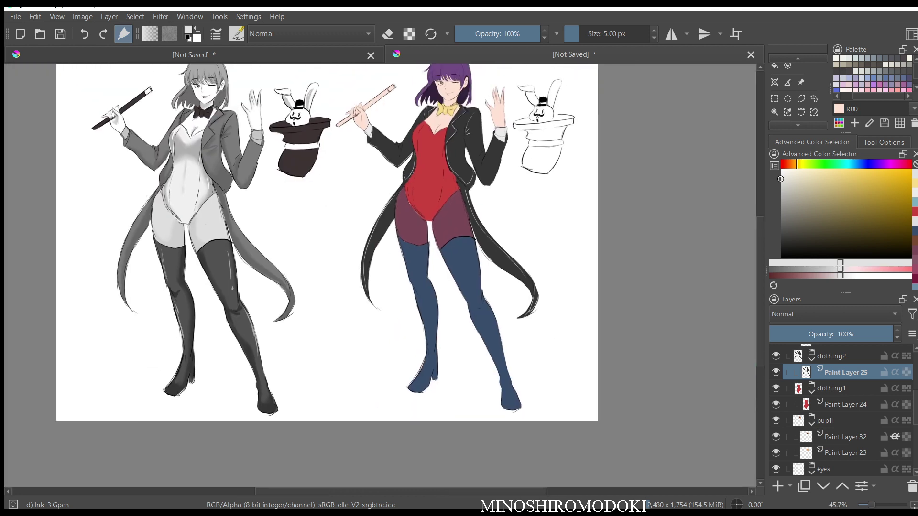
pyautogui.moveTo(494, 164)
pyautogui.mouseDown()
pyautogui.moveTo(513, 247)
pyautogui.moveTo(506, 174)
pyautogui.mouseUp()
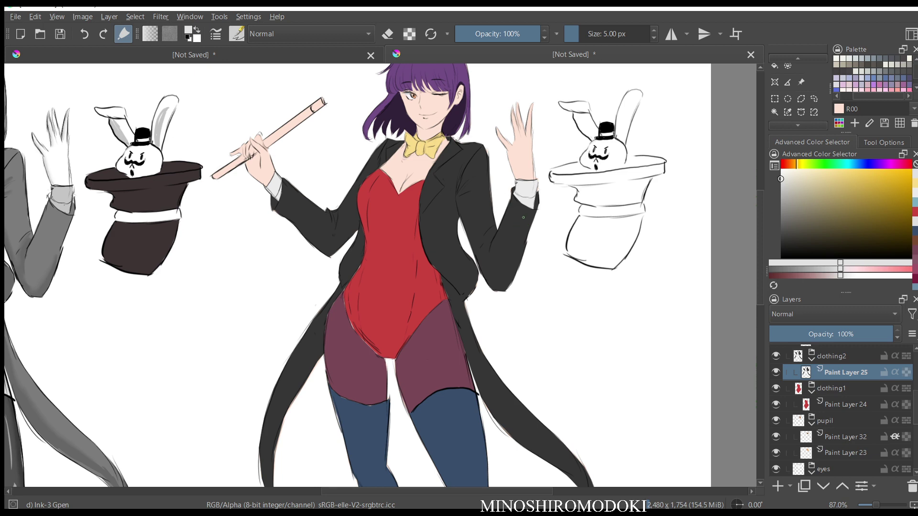
pyautogui.scroll(-3, 524, 176)
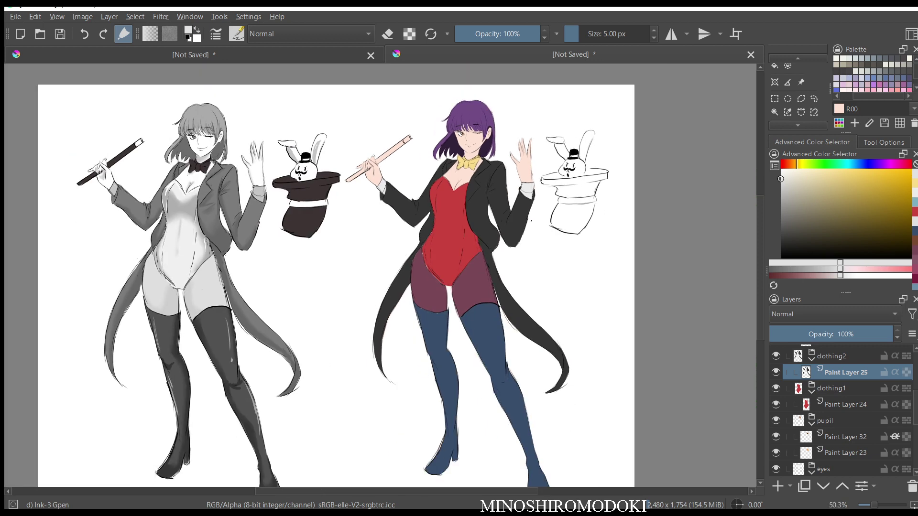
pyautogui.scroll(3, 494, 276)
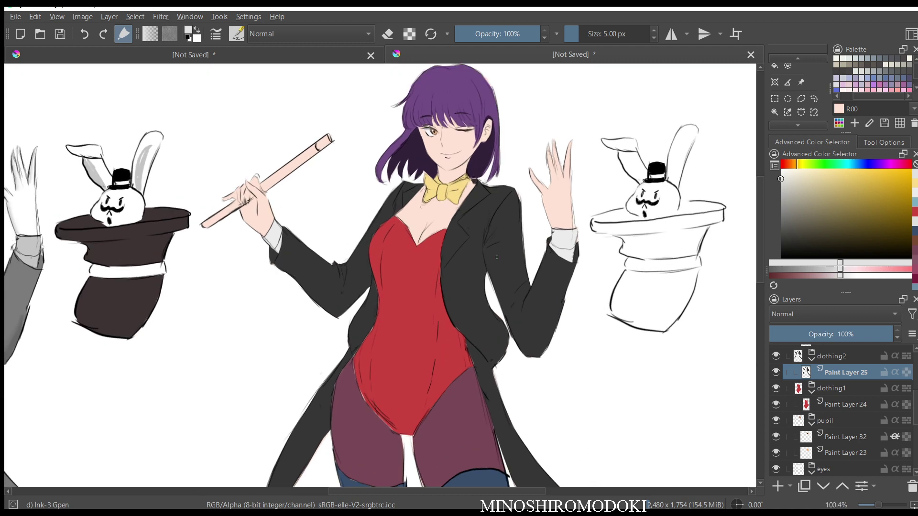
pyautogui.scroll(-2, 495, 277)
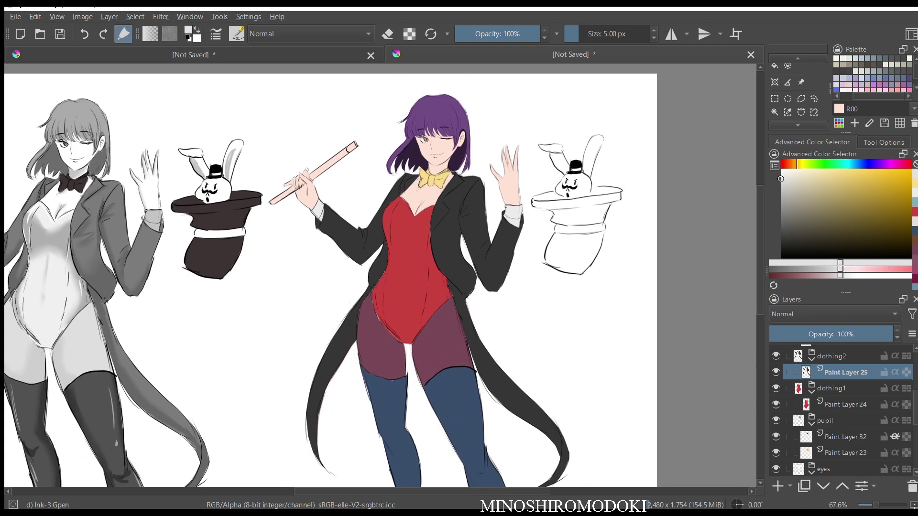
pyautogui.scroll(3, 841, 411)
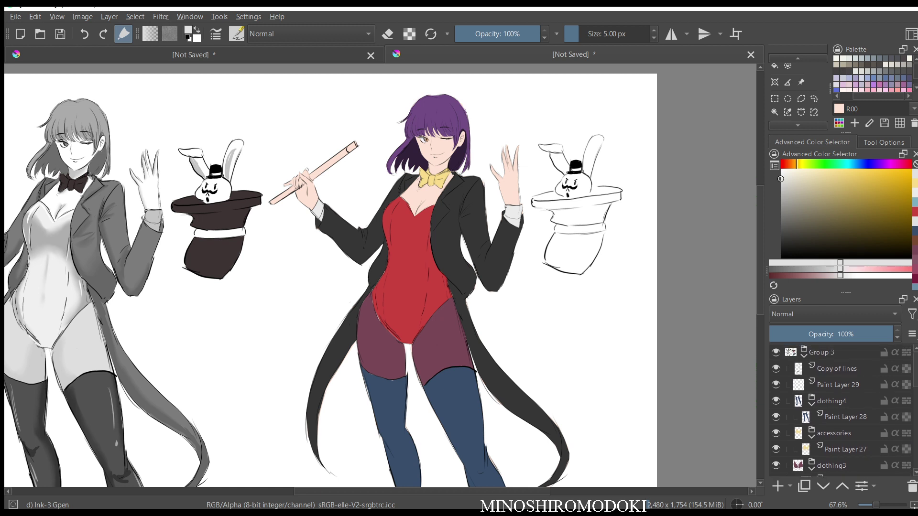
# - Make Paint Layer 27 in the accessories group active and set the painting colour to a dark charcoal grey
pyautogui.click(846, 449)
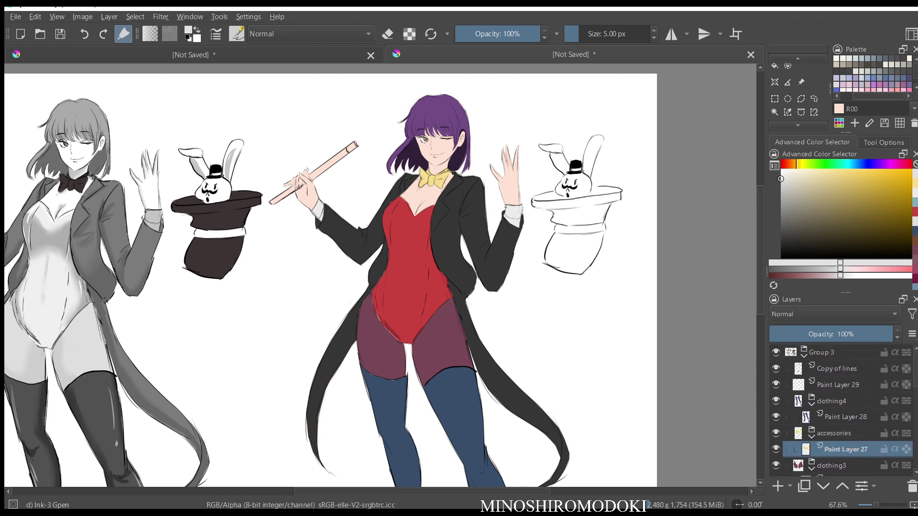
pyautogui.click(879, 65)
pyautogui.click(837, 71)
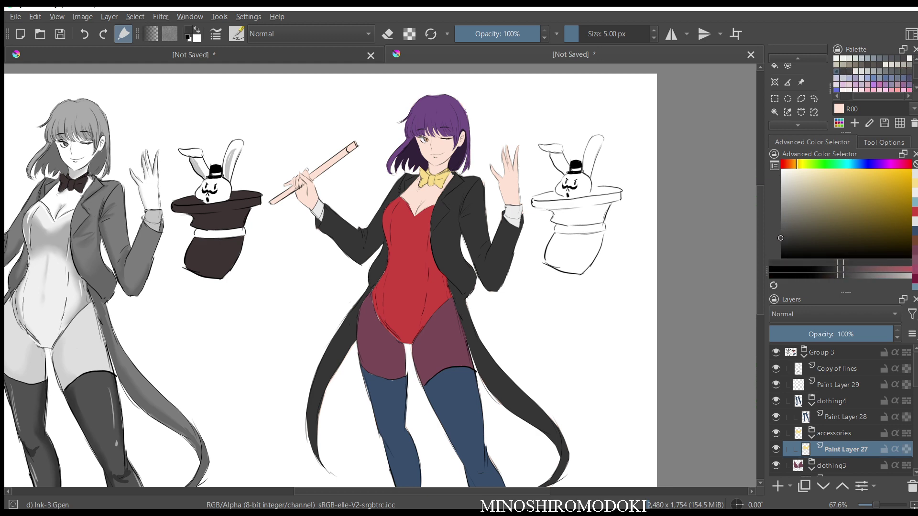
pyautogui.click(780, 236)
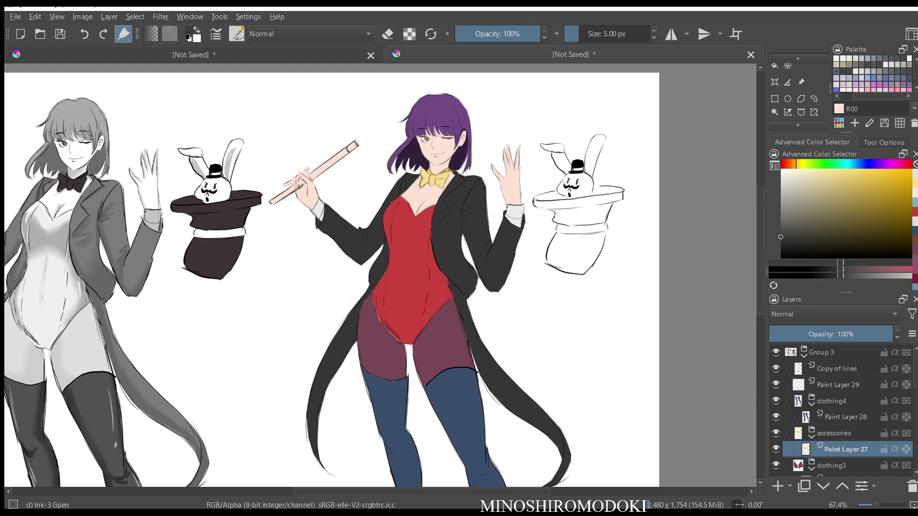
# - Trace a magnetic selection around both visible sections of the wand, leaving out the fingers that hold it
pyautogui.moveTo(255, 264); pyautogui.dragTo(225, 440)
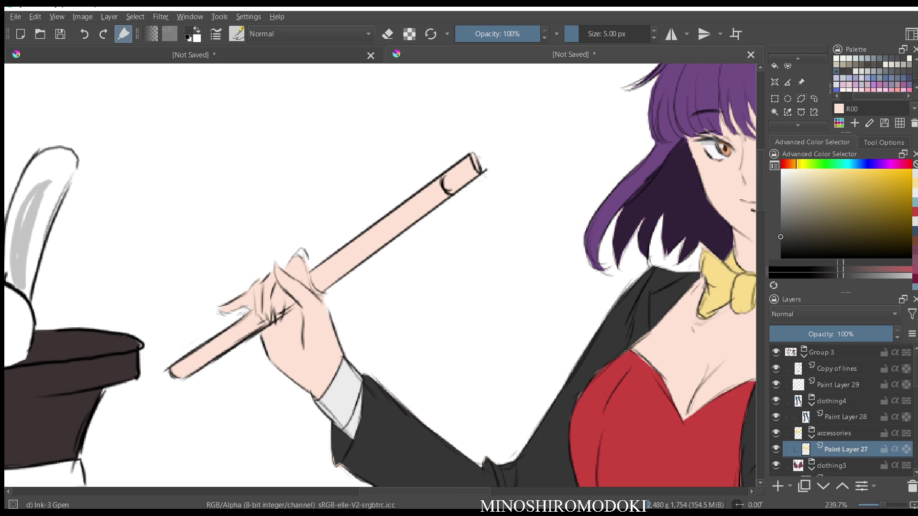
pyautogui.click(801, 112)
pyautogui.click(470, 155)
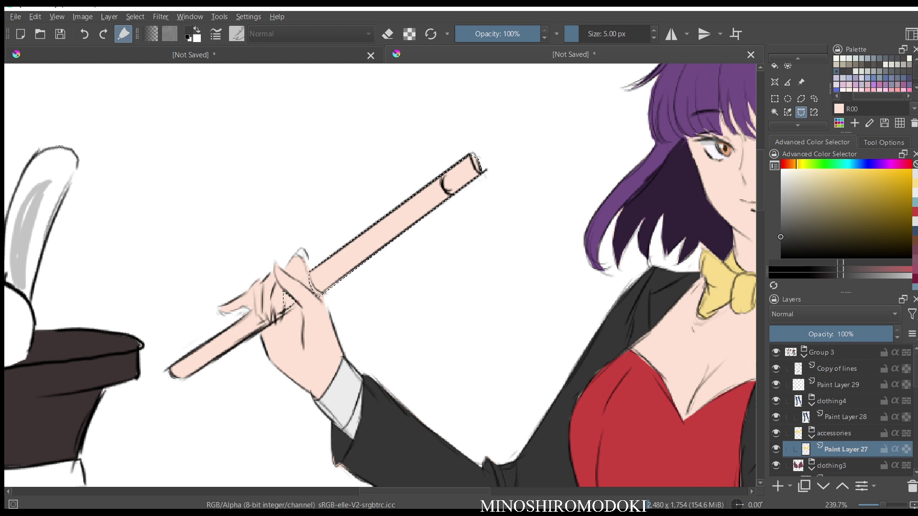
pyautogui.click(251, 309)
pyautogui.click(251, 309)
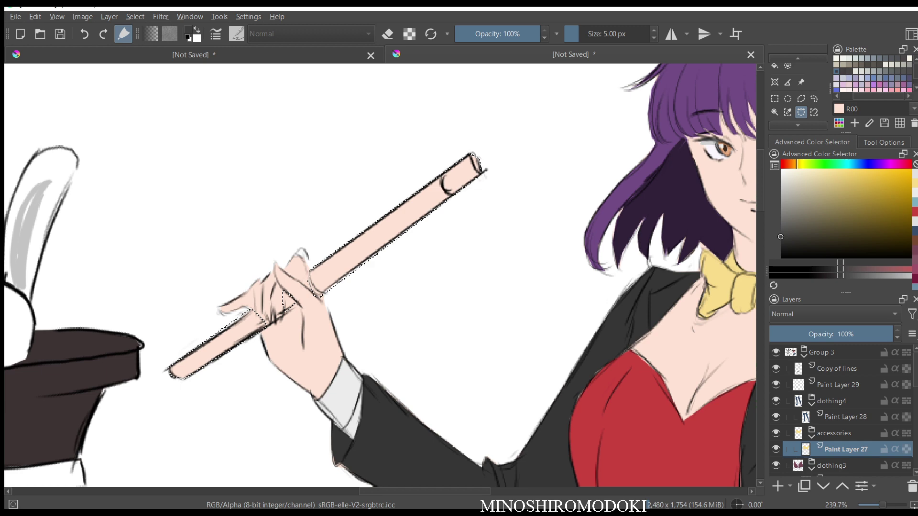
pyautogui.press('f')
pyautogui.click(382, 232)
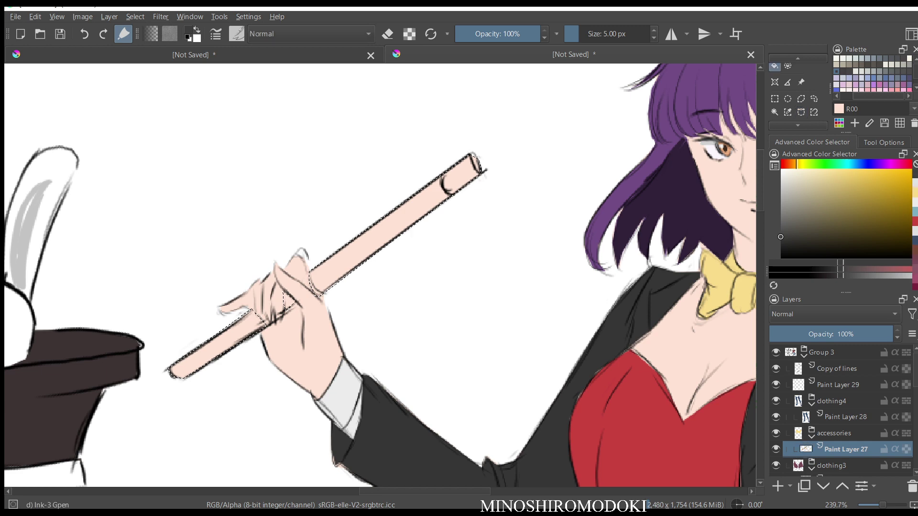
pyautogui.scroll(-5, 512, 228)
pyautogui.scroll(4, 512, 229)
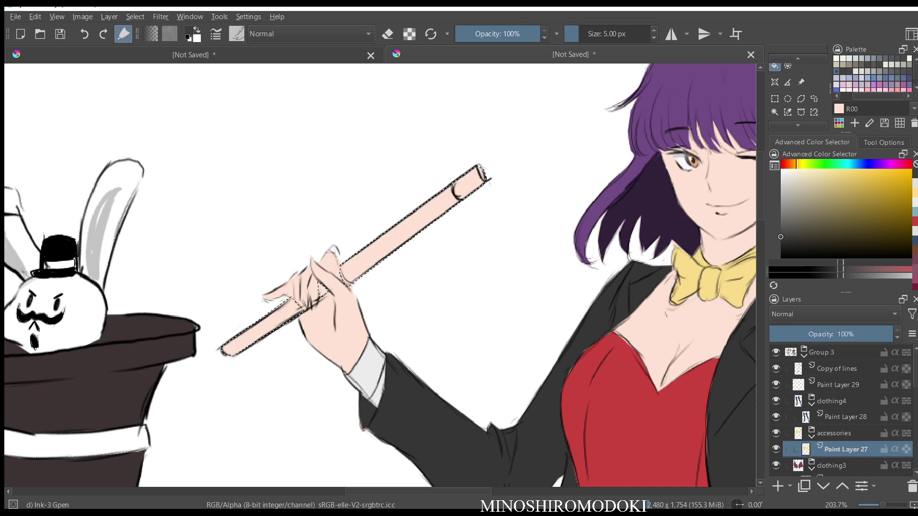
# - Remove the wand's tip from the selection and fill the rest of the wand with the charcoal grey
pyautogui.click(814, 99)
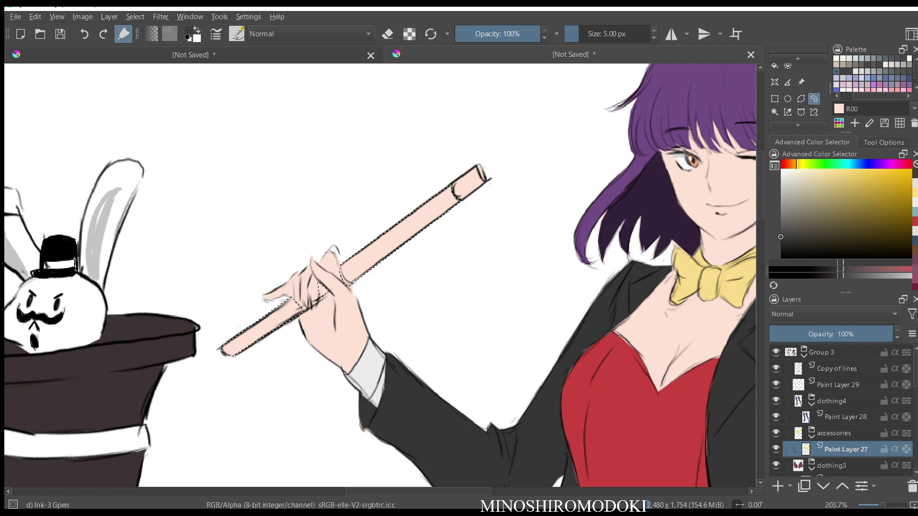
pyautogui.press('f')
pyautogui.click(401, 235)
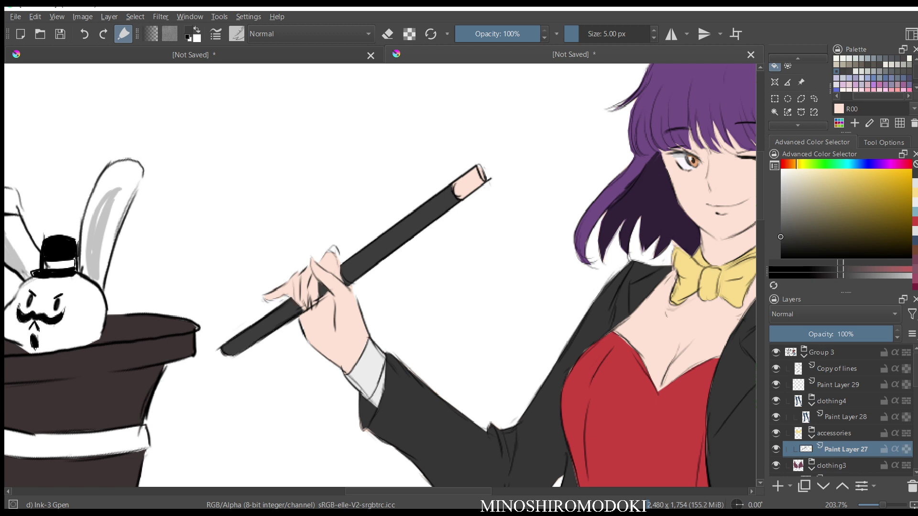
# - Select the wand's tip with the magnetic selection and fill it with off-white
pyautogui.click(801, 112)
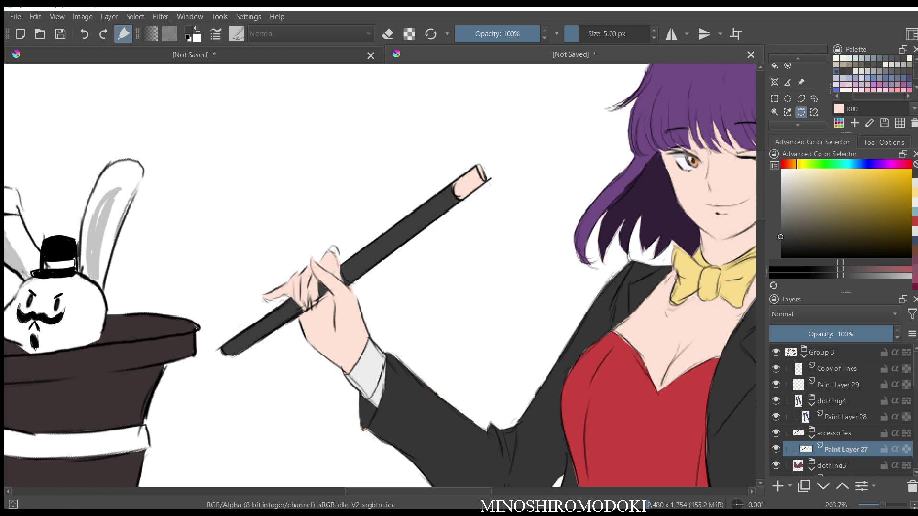
pyautogui.scroll(3, 452, 235)
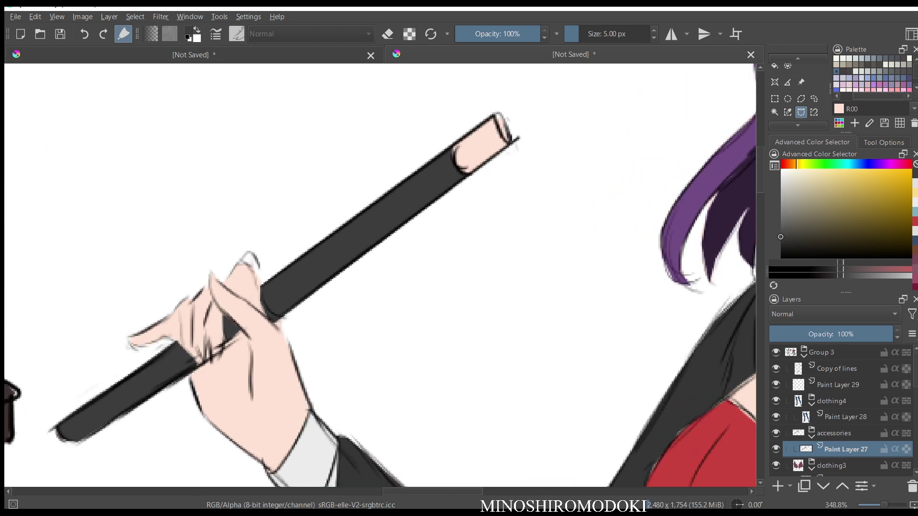
pyautogui.moveTo(453, 235); pyautogui.dragTo(396, 291)
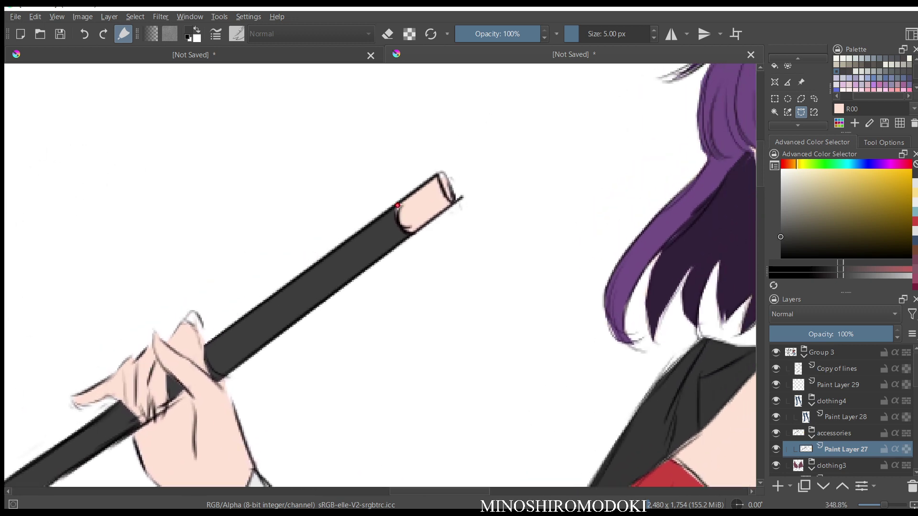
pyautogui.click(398, 205)
pyautogui.click(397, 205)
pyautogui.press('x')
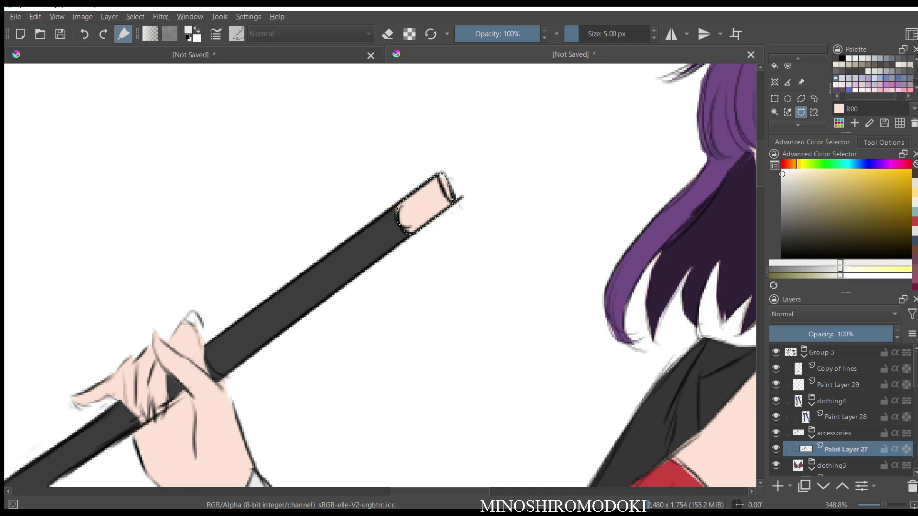
pyautogui.press('f')
pyautogui.click(425, 205)
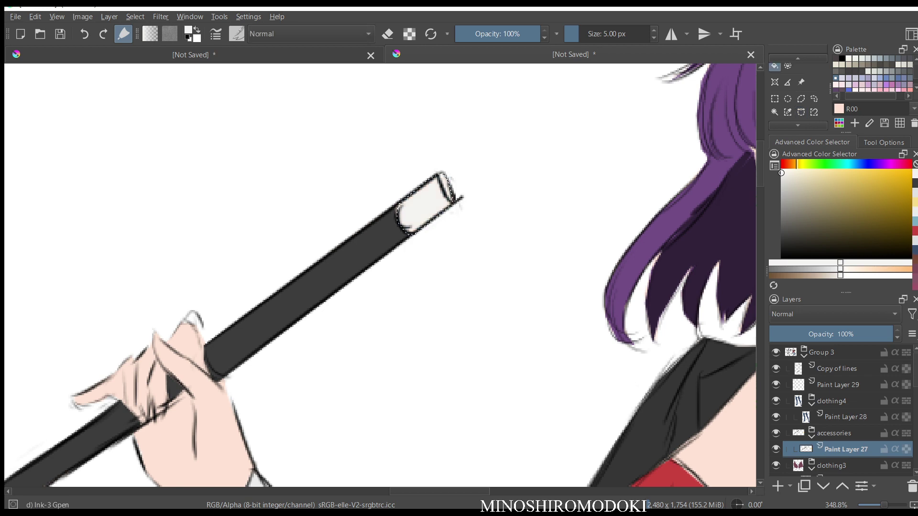
# - Examine the coloured wand and the whole figure beside the greyscale version, in mirrored view and at several magnifications
pyautogui.press('m')
pyautogui.press('m')
pyautogui.scroll(-3, 528, 191)
pyautogui.moveTo(527, 191); pyautogui.dragTo(347, 120)
pyautogui.scroll(-3, 465, 171)
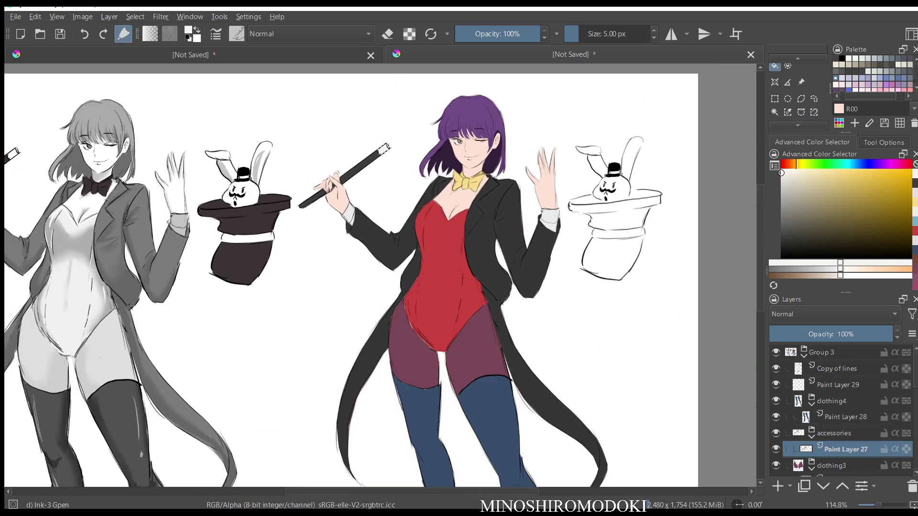
pyautogui.moveTo(465, 172); pyautogui.dragTo(366, 130)
pyautogui.scroll(-3, 382, 277)
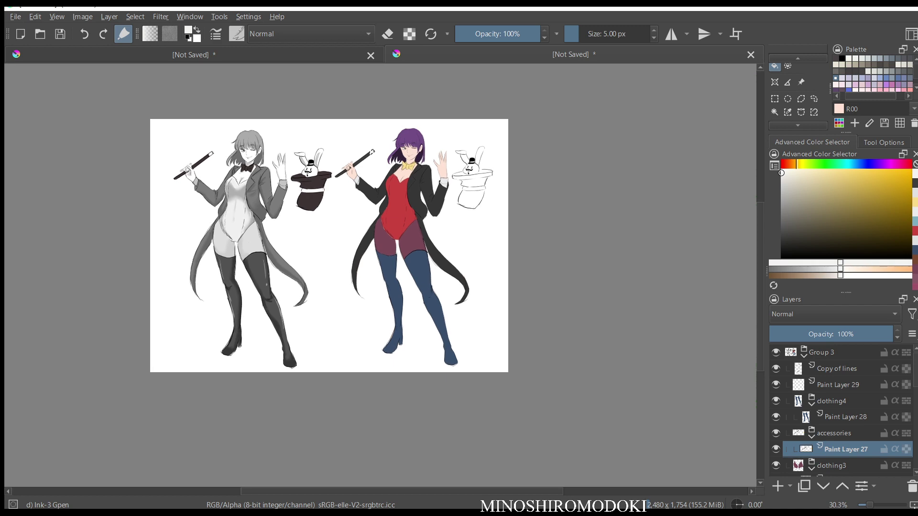
pyautogui.scroll(3, 382, 277)
pyautogui.scroll(-1, 382, 277)
pyautogui.moveTo(383, 277); pyautogui.dragTo(397, 303)
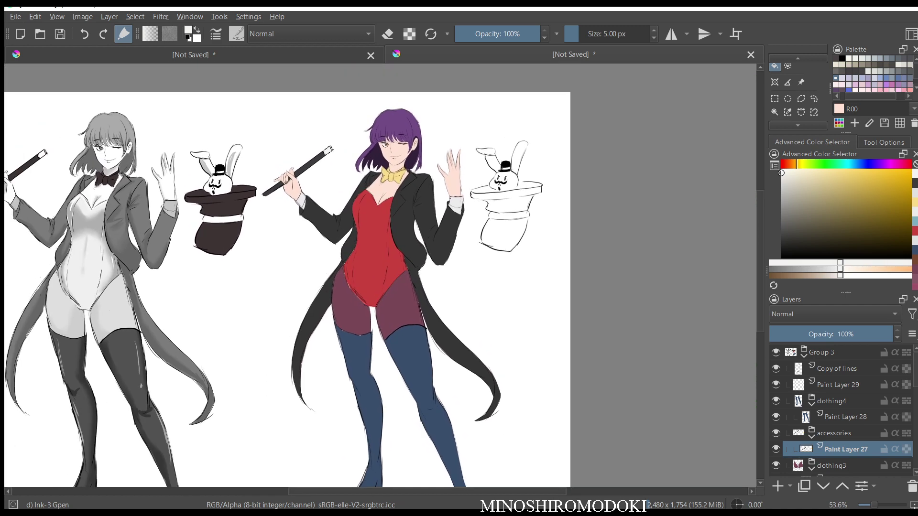
pyautogui.press('m')
pyautogui.scroll(2, 383, 277)
pyautogui.press('m')
pyautogui.scroll(-1, 462, 241)
pyautogui.scroll(2, 466, 239)
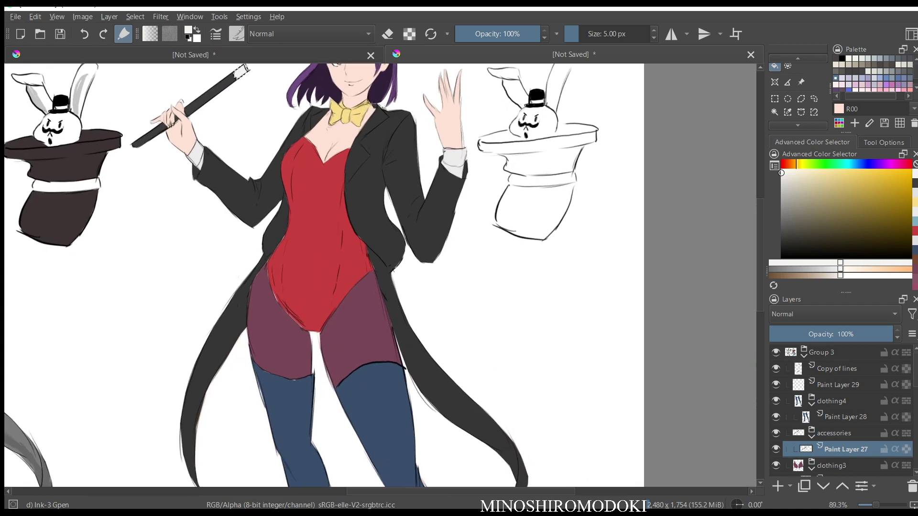
pyautogui.moveTo(466, 234); pyautogui.dragTo(437, 290)
pyautogui.scroll(3, 436, 286)
pyautogui.scroll(-2, 383, 277)
pyautogui.scroll(4, 383, 278)
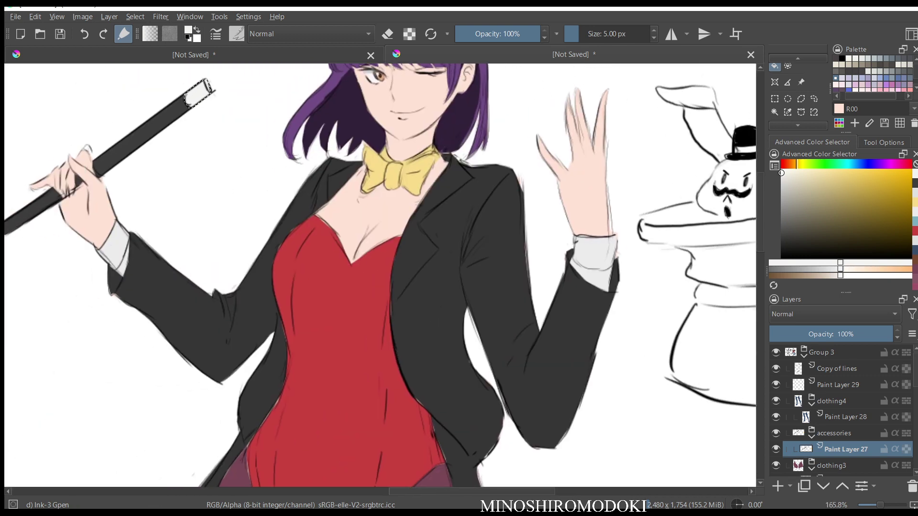
pyautogui.moveTo(287, 239); pyautogui.dragTo(390, 252)
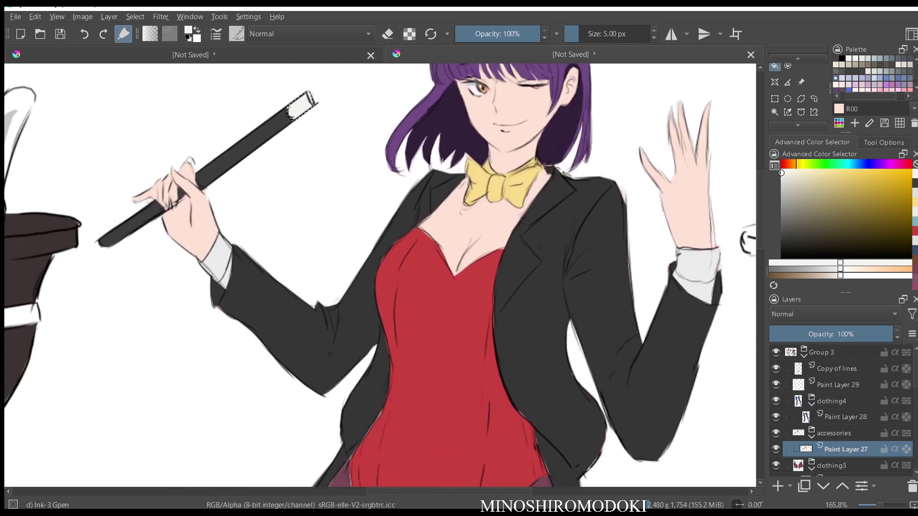
# - Sample the charcoal grey of the wand's shaft as the painting colour
pyautogui.keyDown('ctrl'); pyautogui.click(261, 138); pyautogui.keyUp('ctrl')
pyautogui.scroll(-2, 593, 296)
pyautogui.moveTo(592, 287); pyautogui.dragTo(261, 252)
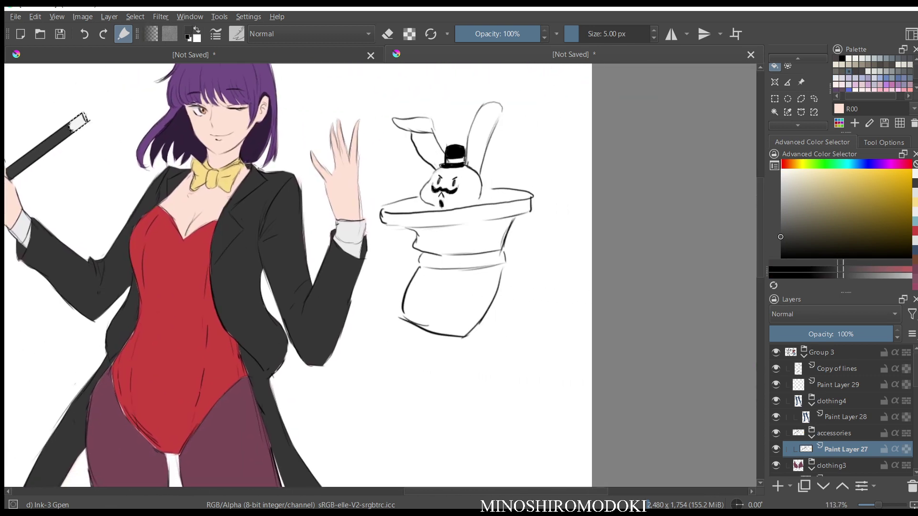
# - Trace a closed magnetic selection around the uncoloured top hat, including its brim and band but leaving out the rabbit
pyautogui.scroll(3, 481, 285)
pyautogui.moveTo(478, 239)
pyautogui.mouseDown()
pyautogui.moveTo(492, 287)
pyautogui.moveTo(603, 254)
pyautogui.moveTo(439, 249)
pyautogui.mouseUp()
pyautogui.scroll(-3, 460, 211)
pyautogui.scroll(3, 442, 254)
pyautogui.scroll(2, 451, 203)
pyautogui.moveTo(451, 204); pyautogui.dragTo(484, 238)
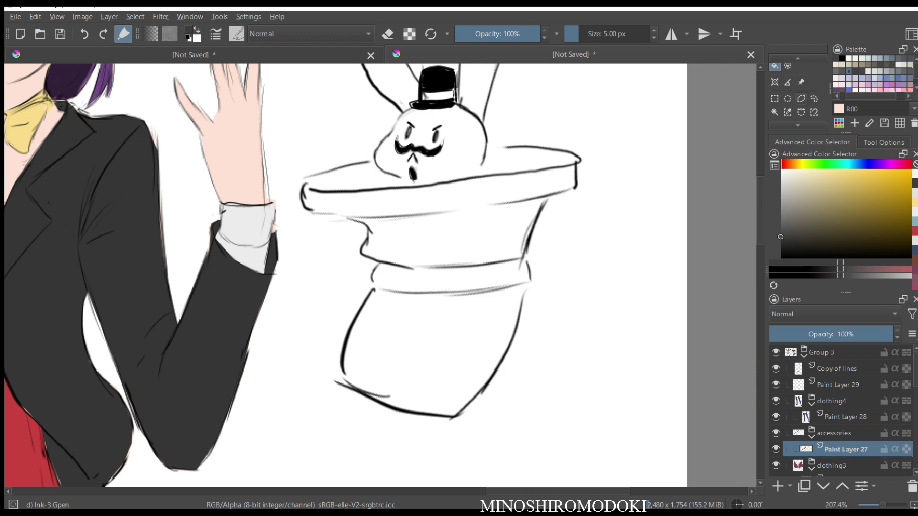
pyautogui.click(801, 112)
pyautogui.click(374, 160)
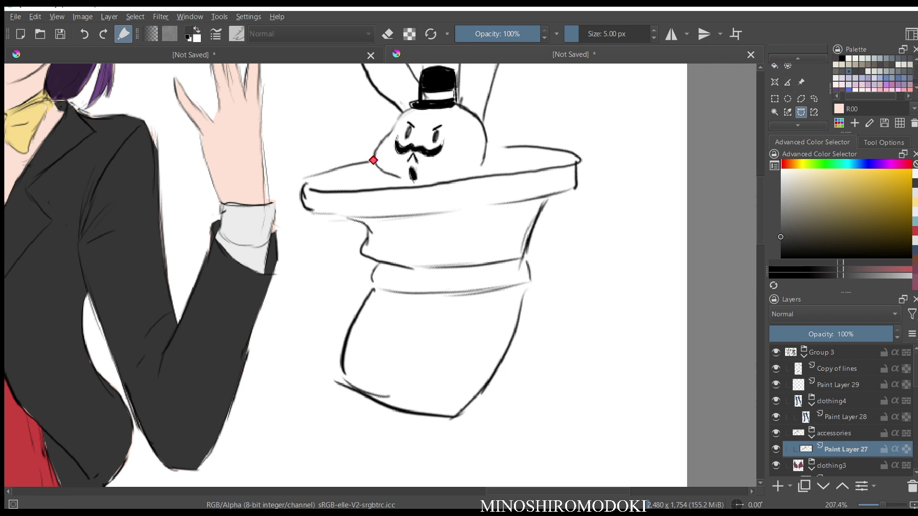
pyautogui.moveTo(397, 179); pyautogui.dragTo(404, 182)
pyautogui.click(418, 183)
pyautogui.click(487, 148)
pyautogui.click(508, 147)
pyautogui.click(577, 187)
pyautogui.click(545, 199)
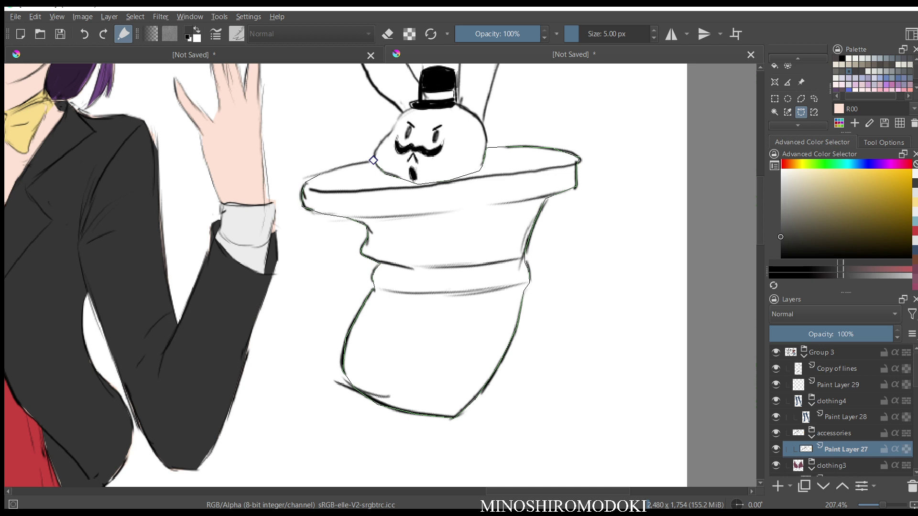
pyautogui.moveTo(373, 160); pyautogui.dragTo(353, 163)
# - Fill the selected top hat with the charcoal grey, check it in mirrored view and clear the selection
pyautogui.press('2')
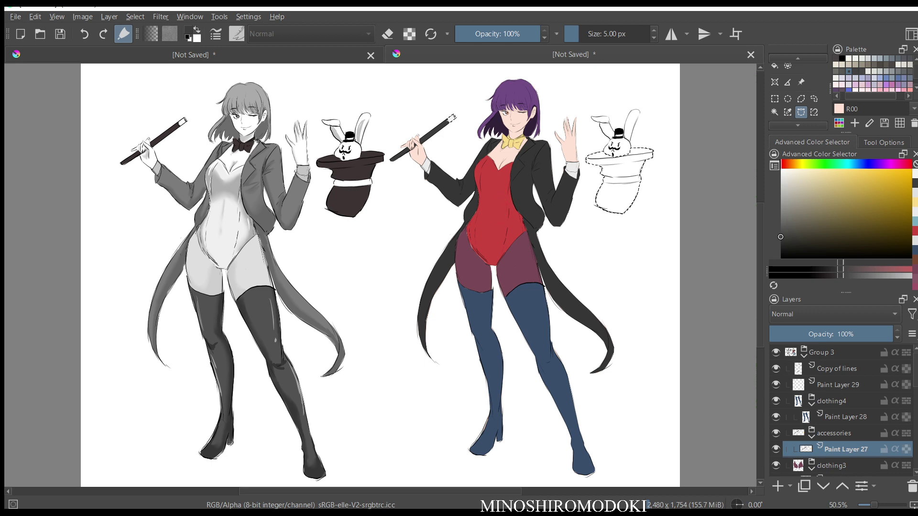
pyautogui.scroll(3, 612, 225)
pyautogui.scroll(1, 612, 227)
pyautogui.moveTo(612, 227); pyautogui.dragTo(480, 354)
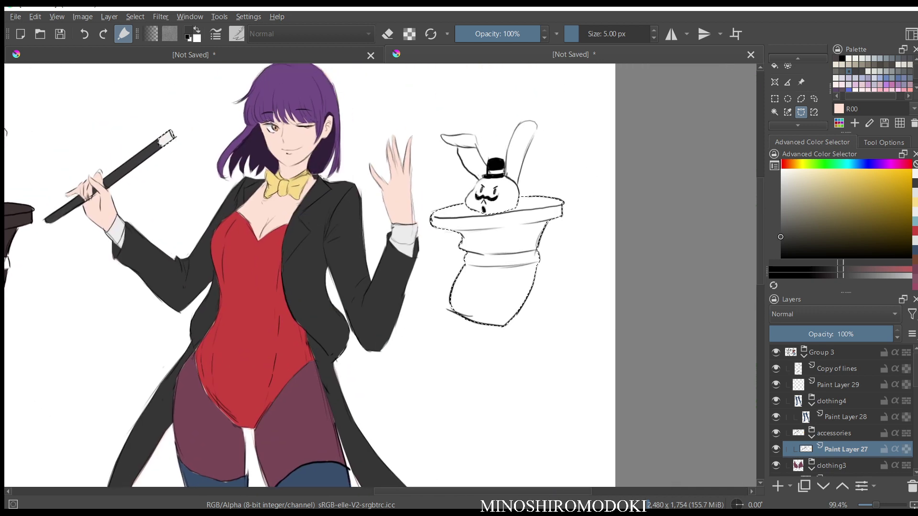
pyautogui.press('f')
pyautogui.click(495, 289)
pyautogui.press('m')
pyautogui.press('m')
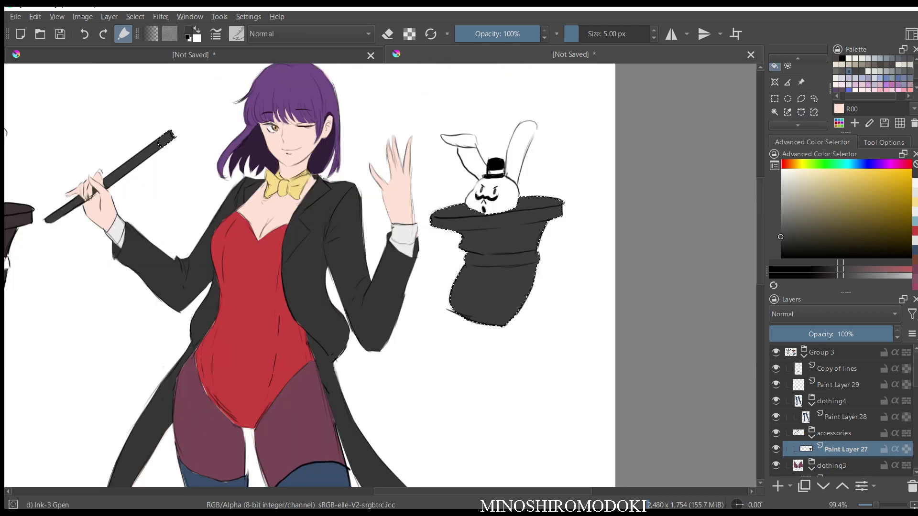
pyautogui.scroll(-3, 521, 276)
pyautogui.scroll(4, 521, 276)
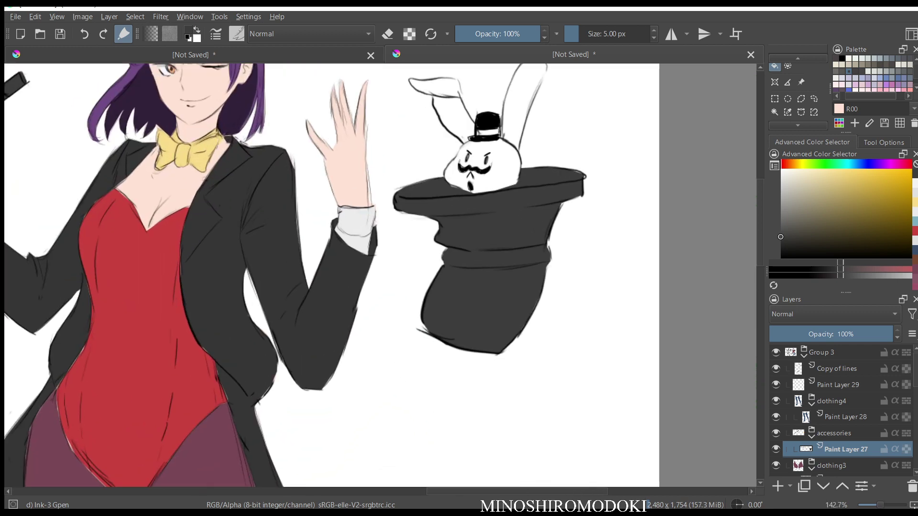
pyautogui.hotkey('ctrl', 'shift', 'a')
# - Trace a magnetic selection around the band of the charcoal top hat
pyautogui.press('l')
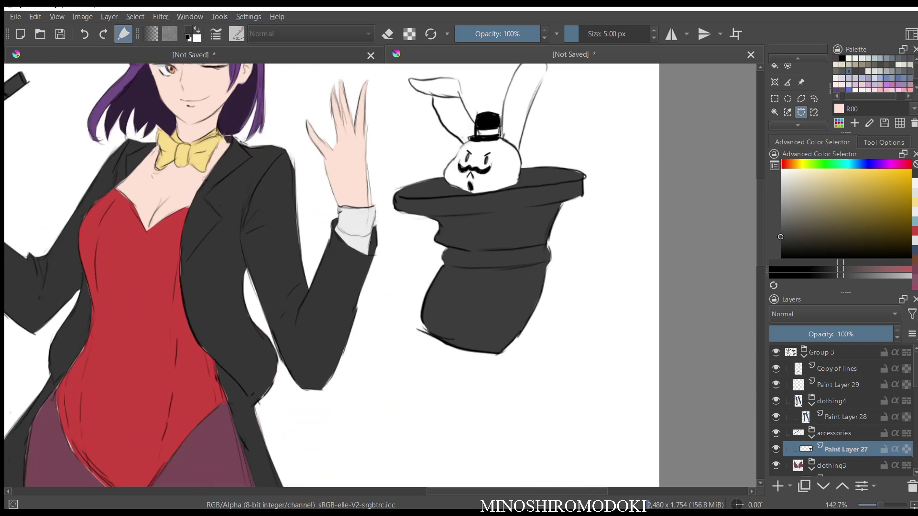
pyautogui.scroll(2, 447, 261)
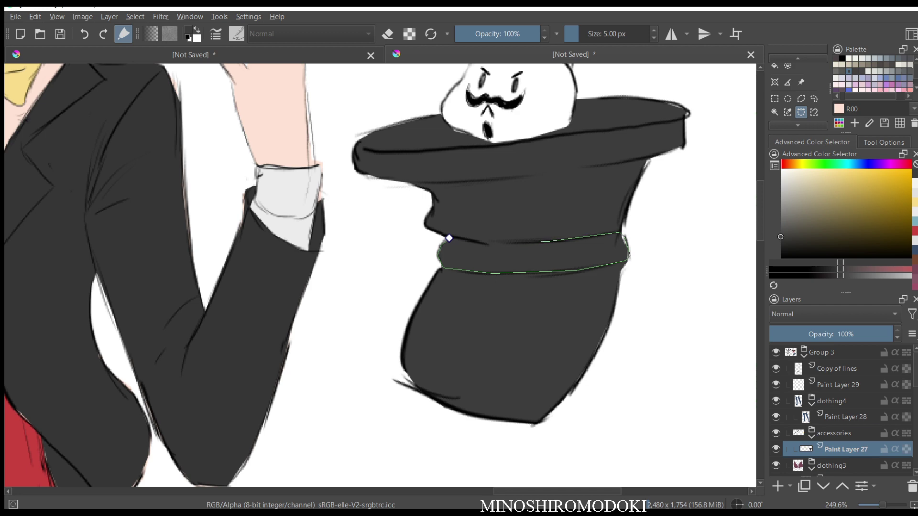
pyautogui.click(449, 237)
pyautogui.scroll(-5, 500, 211)
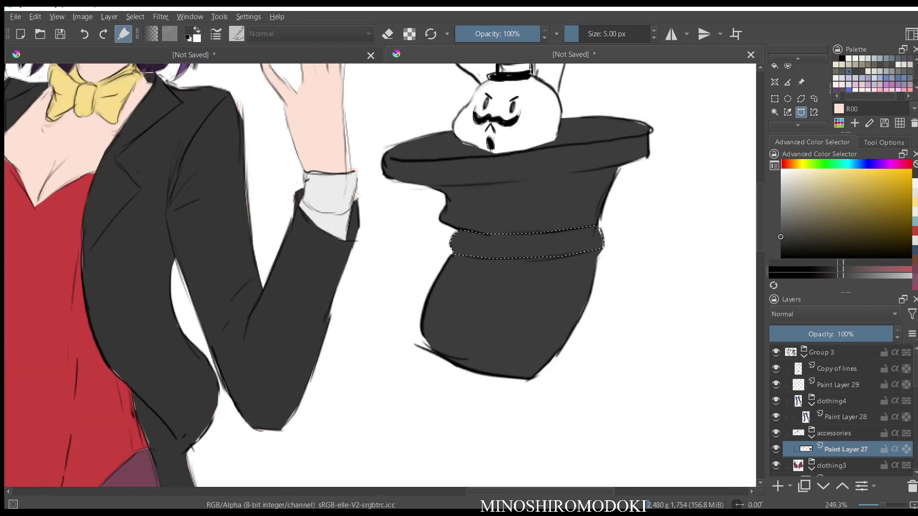
pyautogui.moveTo(500, 210); pyautogui.dragTo(599, 277)
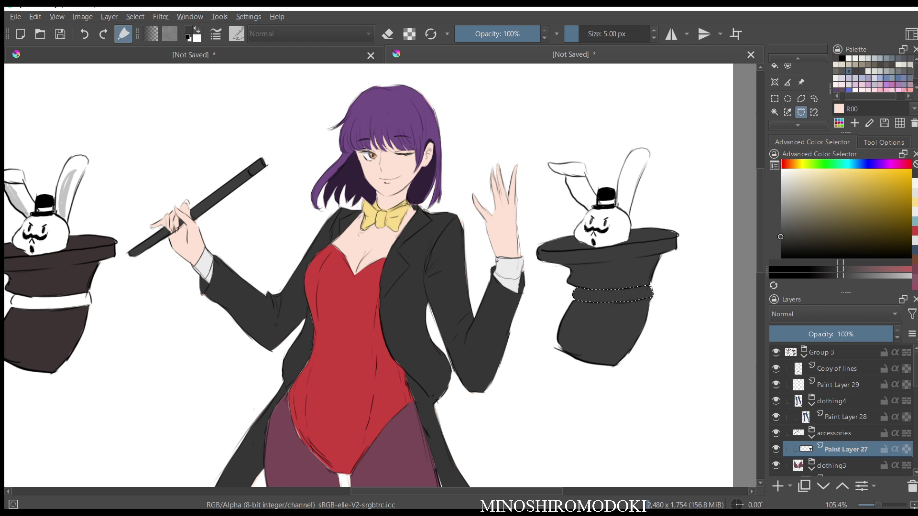
# - Set the painting colour to off-white, fill the selected hat band with it and check it in mirrored view
pyautogui.click(781, 176)
pyautogui.press('f')
pyautogui.click(612, 295)
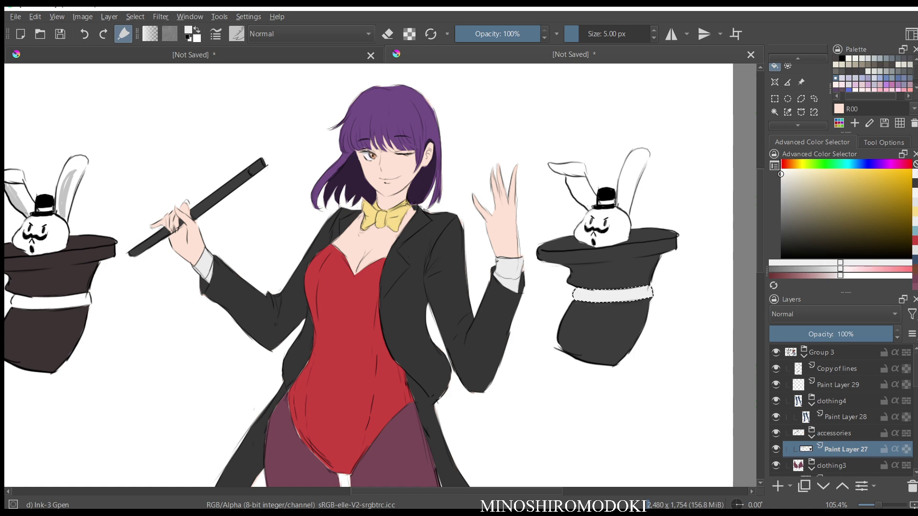
pyautogui.press('m')
pyautogui.press('m')
pyautogui.scroll(4, 570, 299)
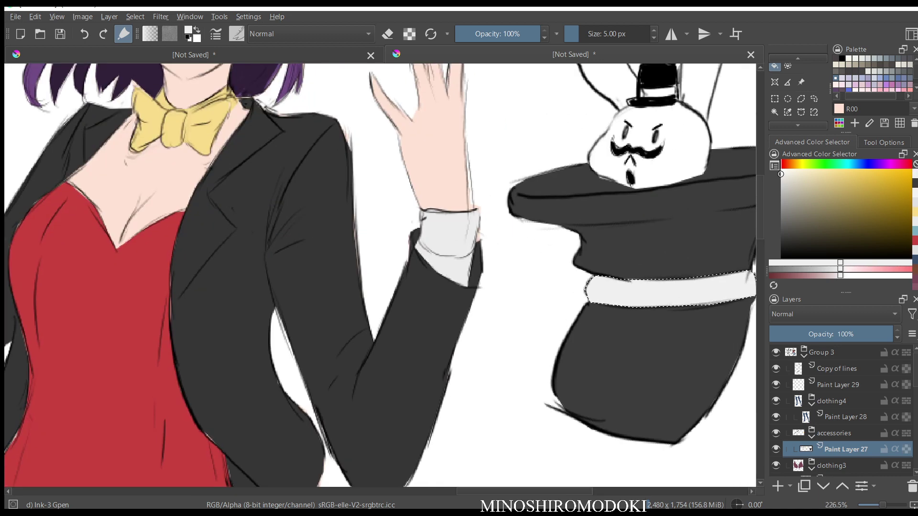
# - Trace a magnetic selection around the tip of the black wand and fill it with off-white
pyautogui.moveTo(191, 191); pyautogui.dragTo(630, 357)
pyautogui.press('b')
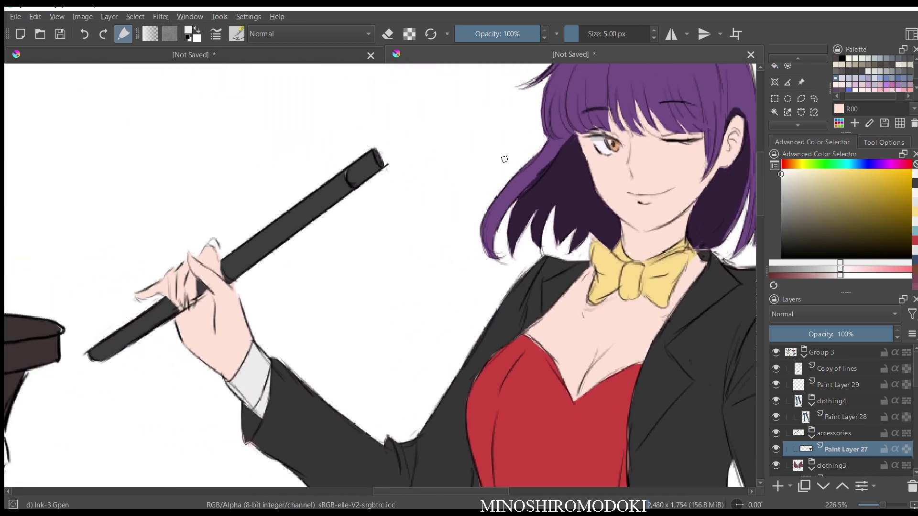
pyautogui.press('l')
pyautogui.click(801, 112)
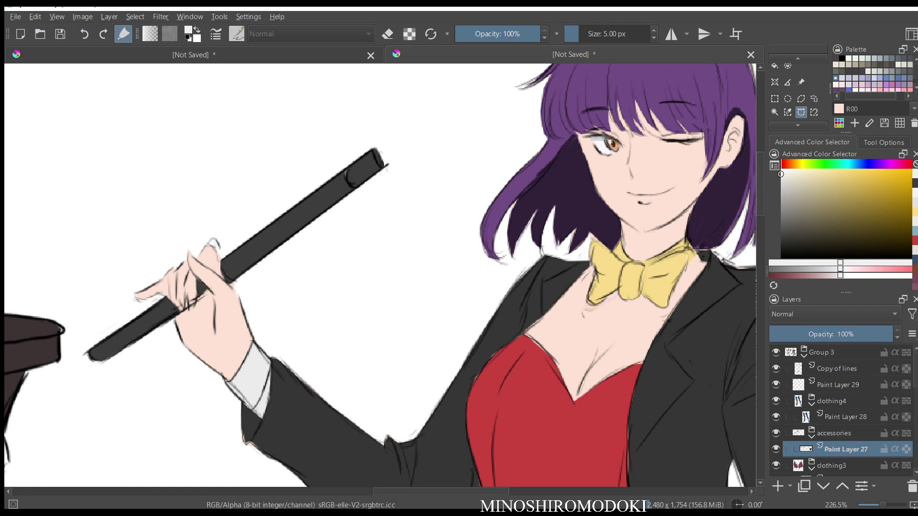
pyautogui.click(373, 150)
pyautogui.click(372, 149)
pyautogui.press('f')
pyautogui.click(364, 170)
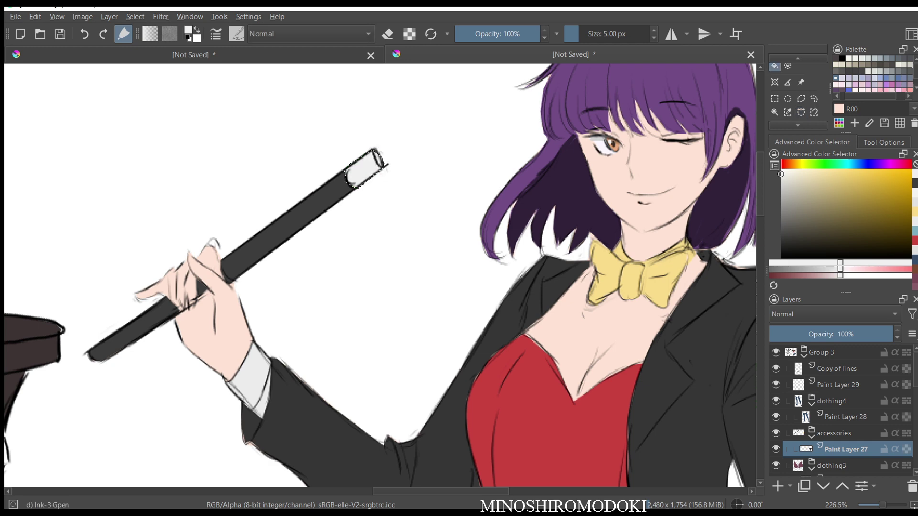
# - Check the filled wand tip in mirrored view and clear the selection
pyautogui.press('m')
pyautogui.press('m')
pyautogui.scroll(-4, 510, 160)
pyautogui.moveTo(509, 160); pyautogui.dragTo(354, 133)
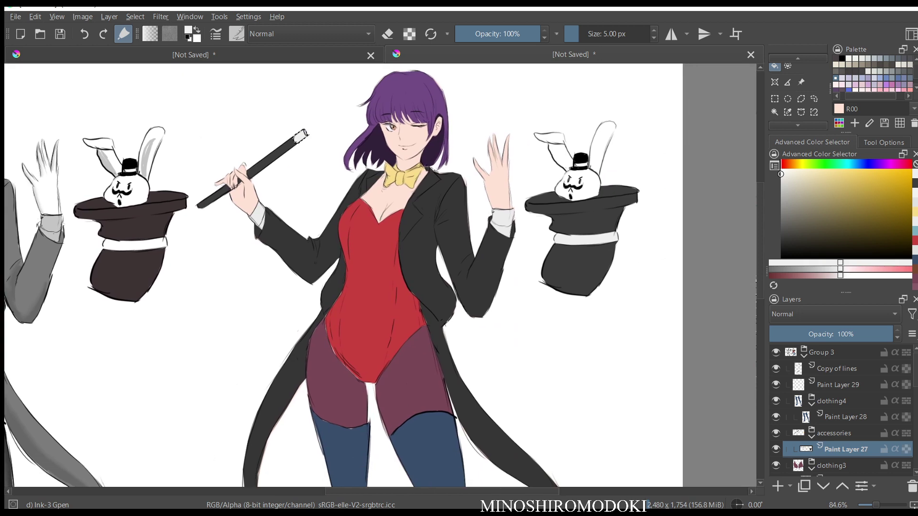
pyautogui.press('b')
pyautogui.press('m')
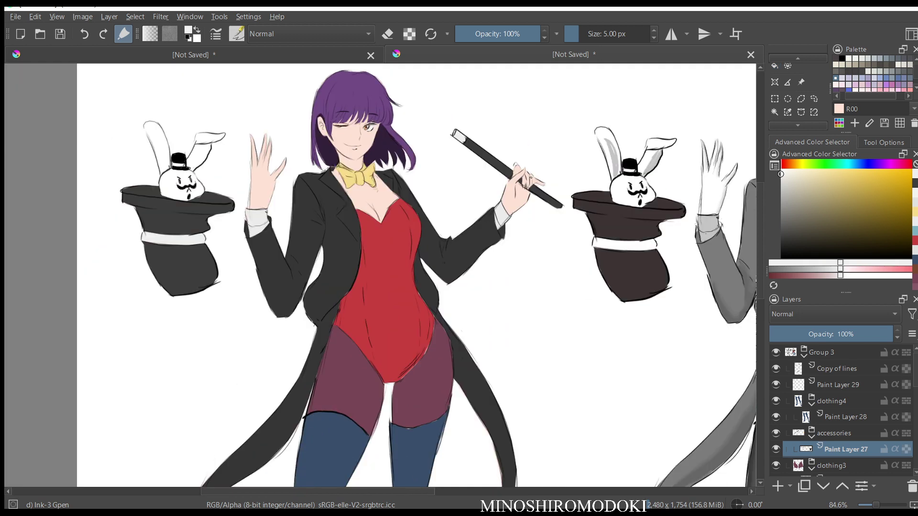
pyautogui.press('m')
pyautogui.scroll(-2, 533, 175)
pyautogui.moveTo(533, 175); pyautogui.dragTo(483, 144)
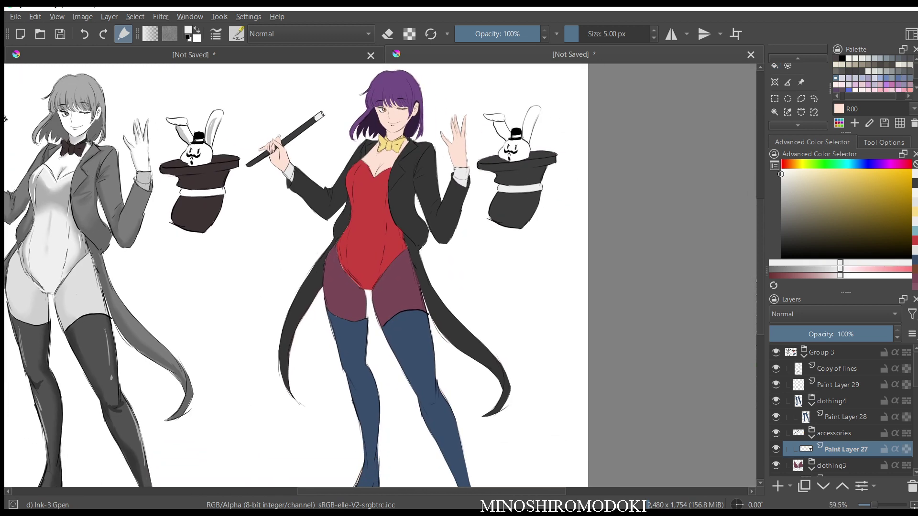
# - Add a new paint layer with inherited alpha above the skin colour layer in the base group
pyautogui.scroll(-5, 841, 411)
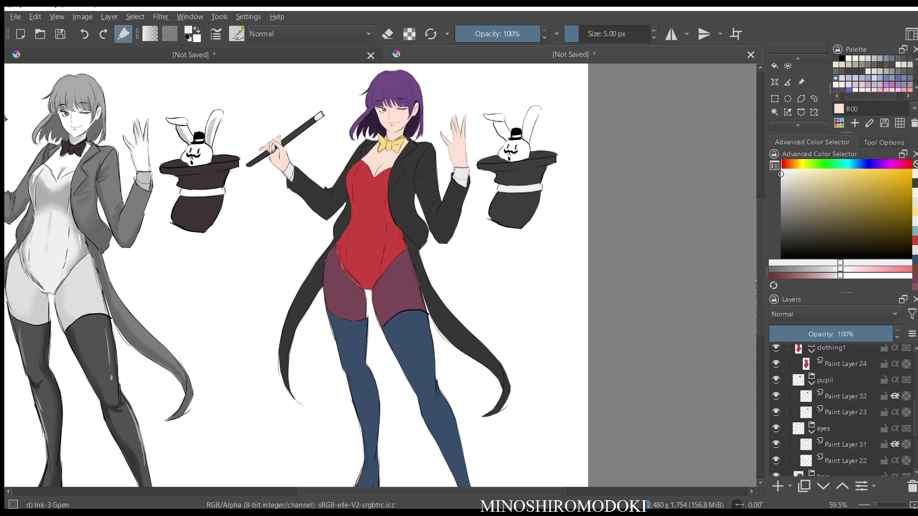
pyautogui.scroll(-1, 841, 411)
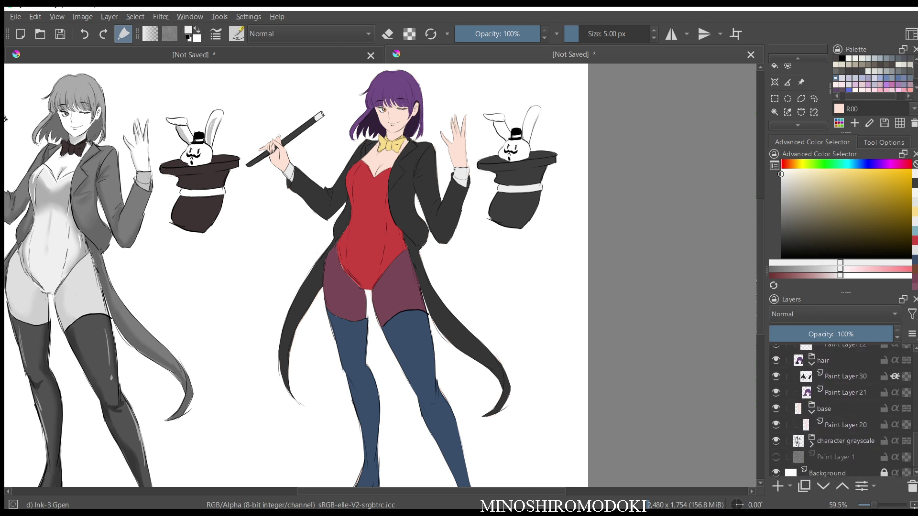
pyautogui.click(845, 434)
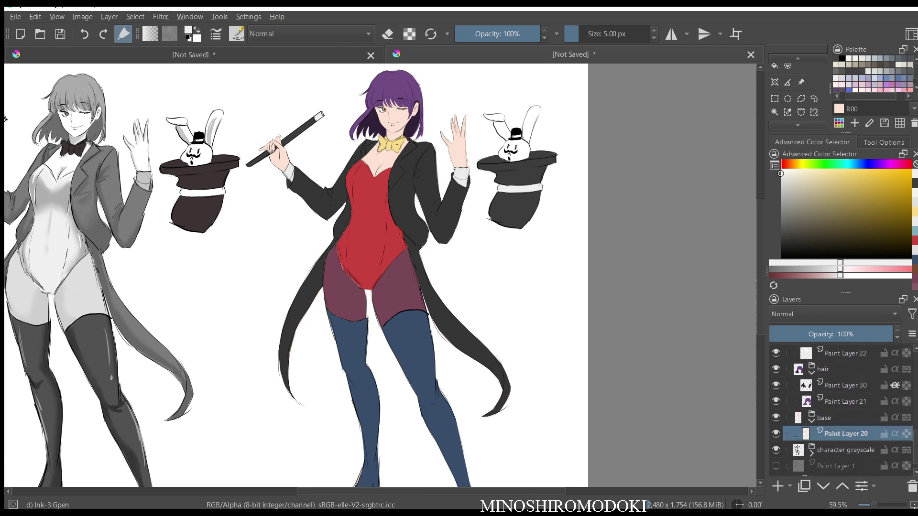
pyautogui.press('Insert')
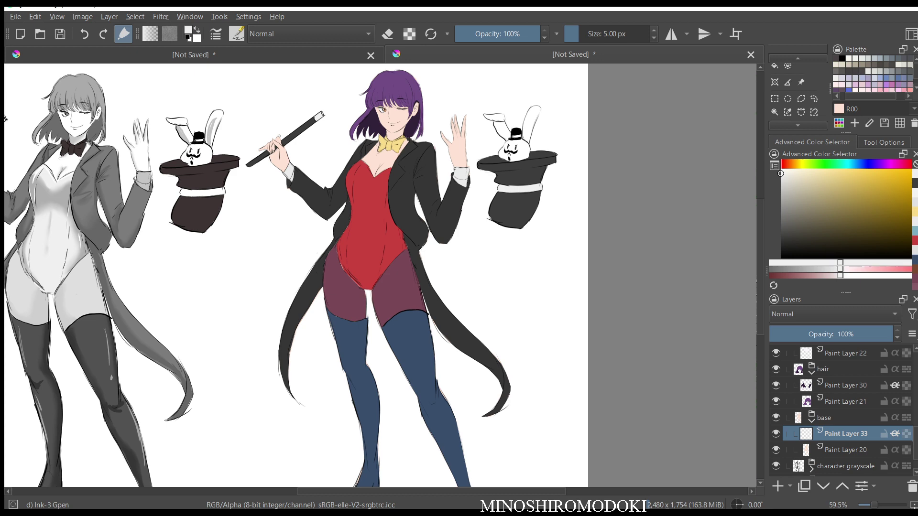
# - Set the painting colour to the pink R21 and choose the Basic-5 Size brush
pyautogui.click(858, 191)
pyautogui.scroll(3, 381, 229)
pyautogui.moveTo(392, 144); pyautogui.dragTo(381, 347)
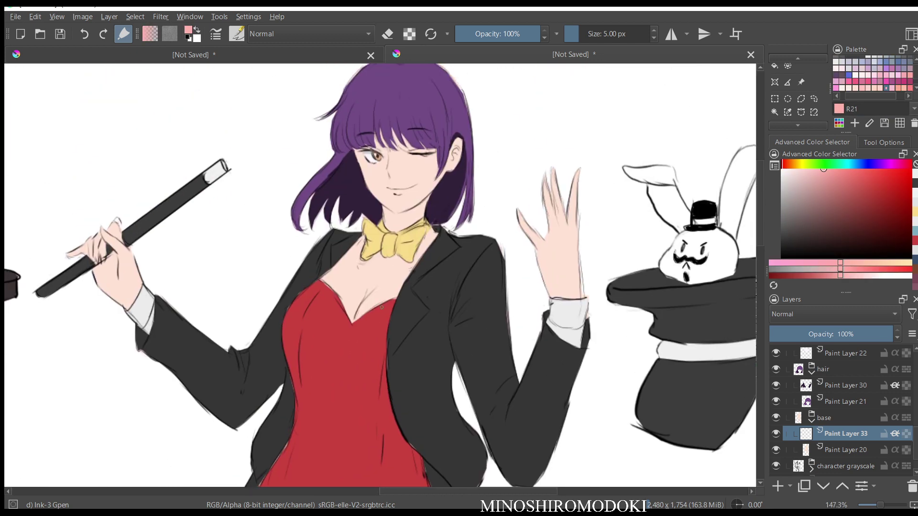
pyautogui.scroll(3, 382, 287)
pyautogui.moveTo(523, 73); pyautogui.dragTo(491, 191)
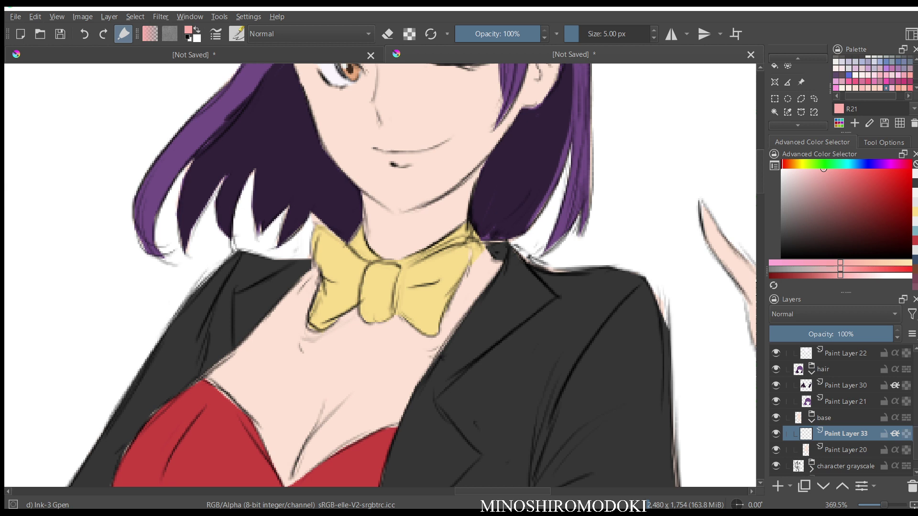
pyautogui.moveTo(434, 254); pyautogui.dragTo(450, 209)
pyautogui.moveTo(450, 209); pyautogui.dragTo(443, 232)
pyautogui.click(801, 112)
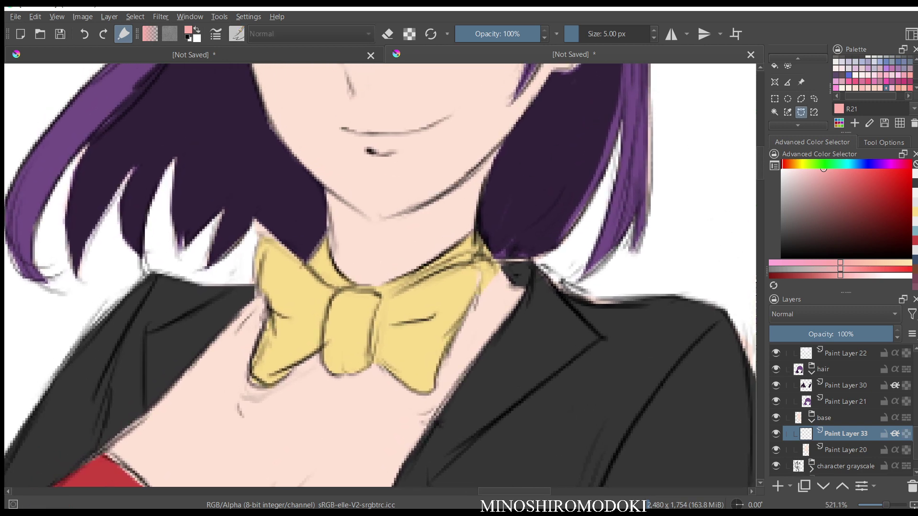
pyautogui.press('b')
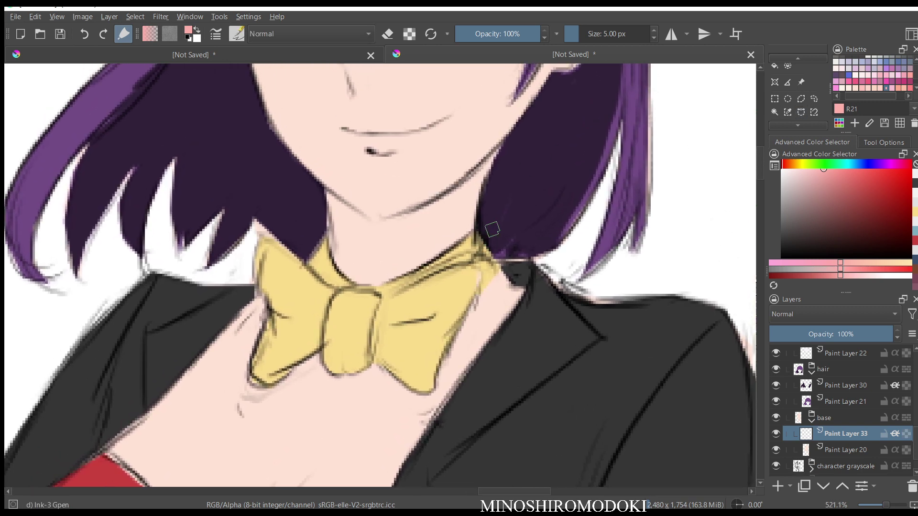
pyautogui.rightClick(398, 218)
pyautogui.click(493, 197)
# - Paint the pink shadow on the neck under the chin and set the brush size to 13 px
pyautogui.moveTo(463, 187)
pyautogui.mouseDown()
pyautogui.moveTo(375, 262)
pyautogui.moveTo(329, 192)
pyautogui.mouseUp()
pyautogui.moveTo(381, 236)
pyautogui.mouseDown()
pyautogui.moveTo(349, 215)
pyautogui.moveTo(435, 207)
pyautogui.moveTo(403, 229)
pyautogui.moveTo(355, 237)
pyautogui.moveTo(340, 211)
pyautogui.moveTo(379, 248)
pyautogui.moveTo(388, 232)
pyautogui.moveTo(446, 201)
pyautogui.moveTo(351, 239)
pyautogui.moveTo(365, 263)
pyautogui.mouseUp()
pyautogui.press(']')
pyautogui.press(']')
pyautogui.press(']')
pyautogui.press(']')
pyautogui.press('m')
# - Paint pink shadows on the cleavage, below the bow tie and beside the jacket collar, checking them in mirrored view
pyautogui.scroll(-5, 493, 210)
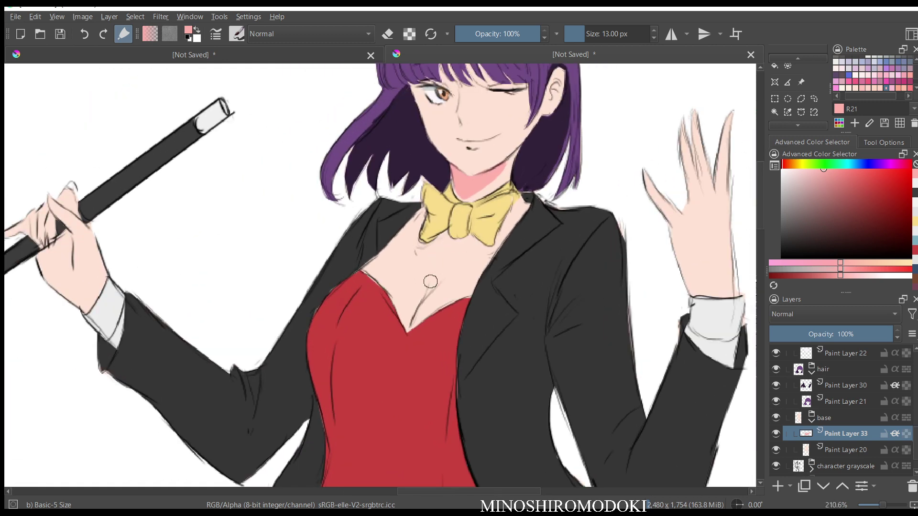
pyautogui.moveTo(425, 289); pyautogui.dragTo(416, 312)
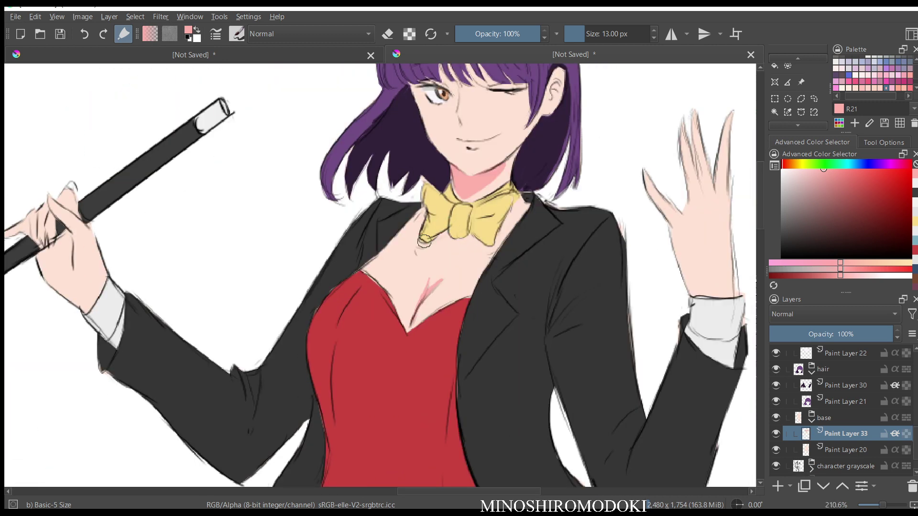
pyautogui.moveTo(430, 242)
pyautogui.mouseDown()
pyautogui.moveTo(444, 233)
pyautogui.moveTo(460, 244)
pyautogui.mouseUp()
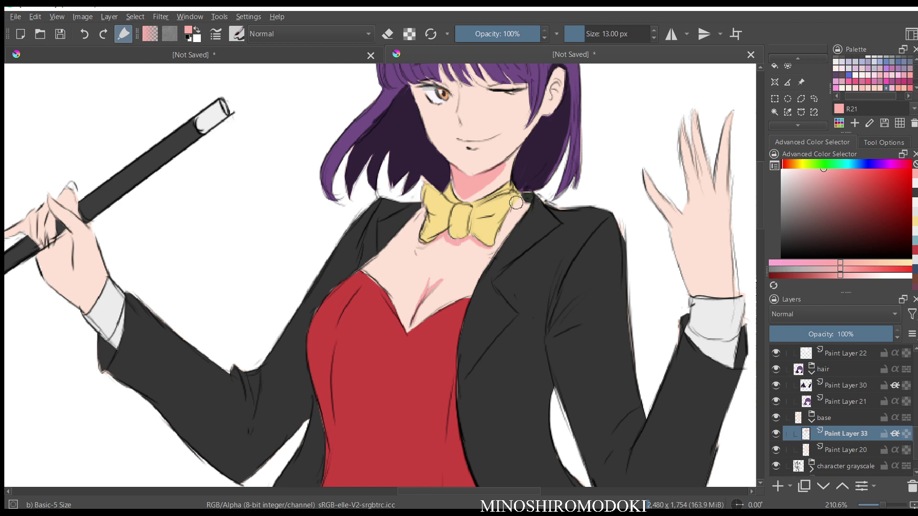
pyautogui.moveTo(517, 201); pyautogui.dragTo(521, 230)
pyautogui.press('m')
pyautogui.press('m')
pyautogui.moveTo(521, 220); pyautogui.dragTo(662, 172)
pyautogui.moveTo(518, 244); pyautogui.dragTo(519, 201)
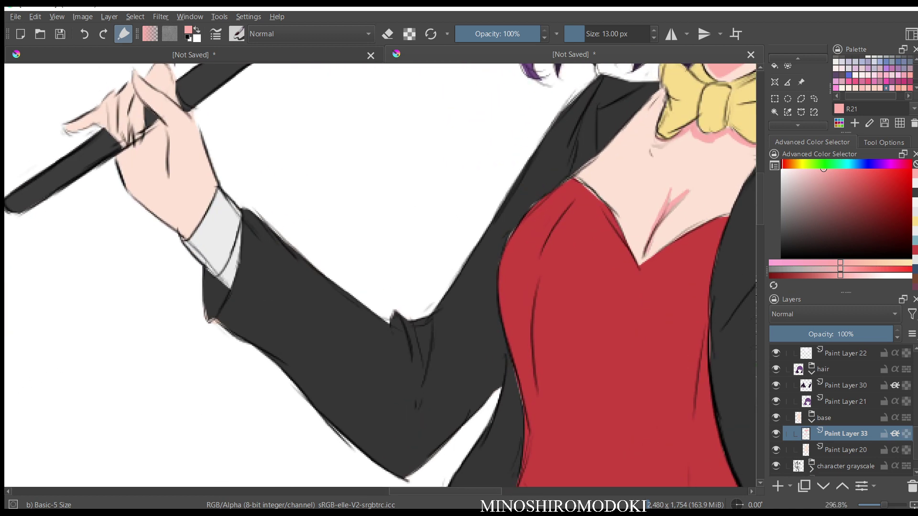
# - Paint pink shadows on the palm and fingers of the hand holding the wand and check them in mirrored view
pyautogui.moveTo(172, 156)
pyautogui.mouseDown()
pyautogui.moveTo(319, 221)
pyautogui.moveTo(311, 243)
pyautogui.mouseUp()
pyautogui.moveTo(306, 207)
pyautogui.mouseDown()
pyautogui.moveTo(309, 247)
pyautogui.moveTo(290, 225)
pyautogui.moveTo(305, 251)
pyautogui.moveTo(304, 215)
pyautogui.moveTo(287, 239)
pyautogui.moveTo(295, 241)
pyautogui.mouseUp()
pyautogui.moveTo(308, 168)
pyautogui.mouseDown()
pyautogui.moveTo(281, 206)
pyautogui.moveTo(292, 175)
pyautogui.moveTo(283, 160)
pyautogui.moveTo(305, 195)
pyautogui.moveTo(266, 194)
pyautogui.moveTo(278, 188)
pyautogui.moveTo(266, 221)
pyautogui.moveTo(245, 193)
pyautogui.moveTo(232, 195)
pyautogui.moveTo(227, 207)
pyautogui.moveTo(234, 197)
pyautogui.moveTo(254, 214)
pyautogui.mouseUp()
pyautogui.moveTo(318, 210)
pyautogui.mouseDown()
pyautogui.moveTo(316, 254)
pyautogui.moveTo(291, 260)
pyautogui.moveTo(317, 265)
pyautogui.mouseUp()
pyautogui.press('m')
pyautogui.press('m')
pyautogui.press('m')
pyautogui.press('m')
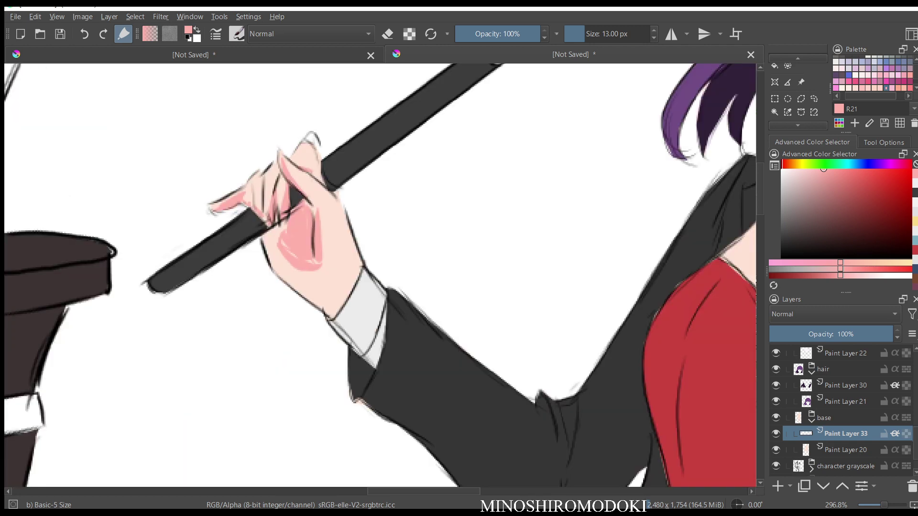
# - Paint pink shadows on the skin along the bodice's neckline and on the raised hand's fingers, palm edge and wrist
pyautogui.scroll(-4, 411, 253)
pyautogui.moveTo(583, 215); pyautogui.dragTo(511, 209)
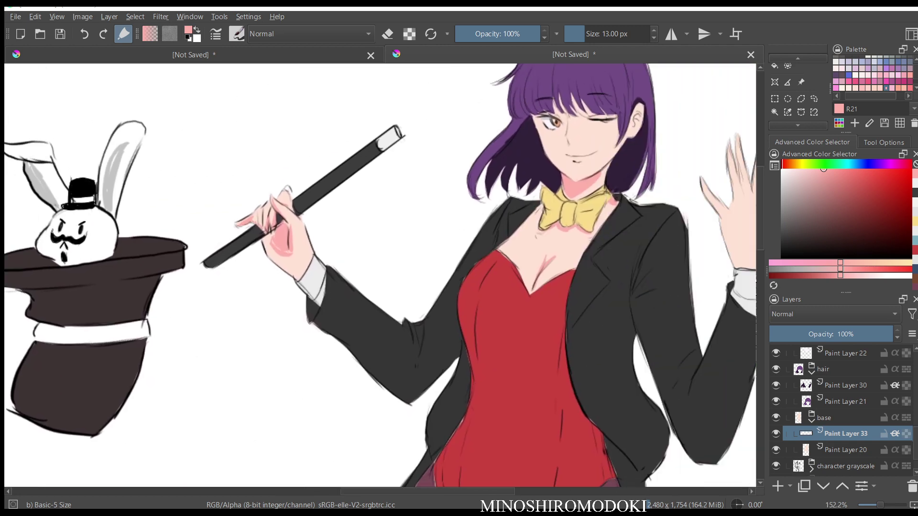
pyautogui.scroll(-2, 680, 228)
pyautogui.moveTo(674, 250); pyautogui.dragTo(492, 221)
pyautogui.scroll(3, 492, 221)
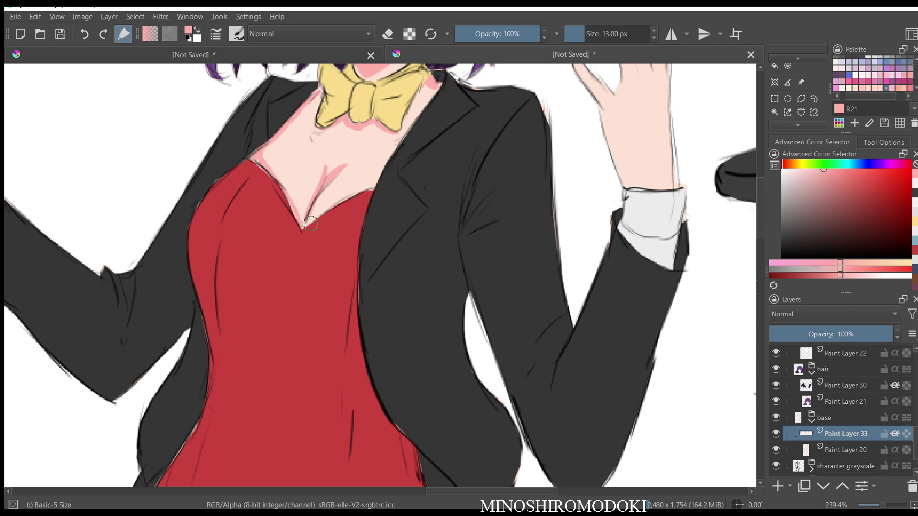
pyautogui.scroll(-2, 538, 149)
pyautogui.scroll(-1, 556, 192)
pyautogui.scroll(3, 437, 213)
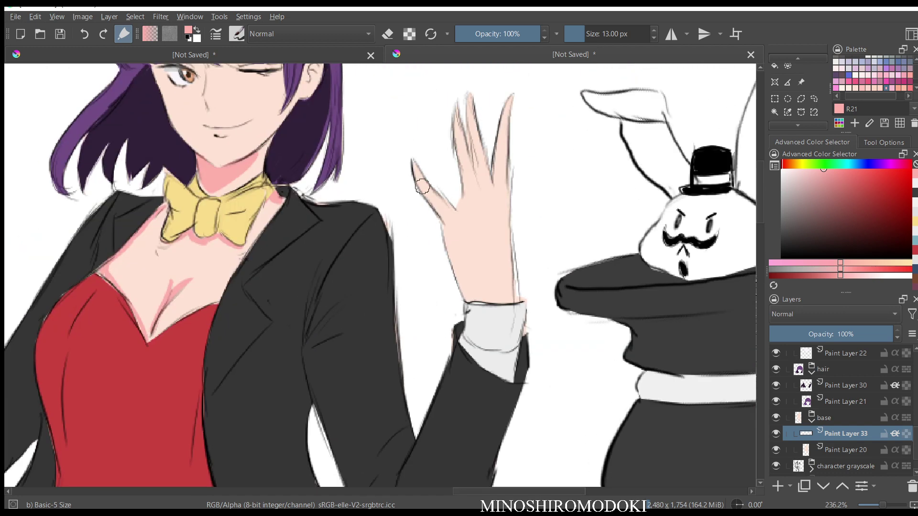
pyautogui.moveTo(436, 213); pyautogui.dragTo(450, 247)
pyautogui.moveTo(446, 219); pyautogui.dragTo(466, 295)
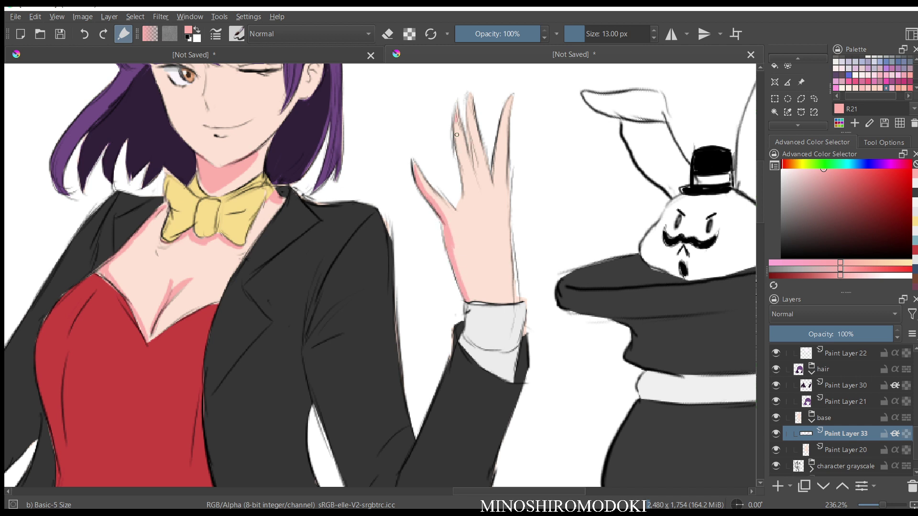
pyautogui.moveTo(453, 123); pyautogui.dragTo(463, 182)
pyautogui.moveTo(474, 147)
pyautogui.mouseDown()
pyautogui.moveTo(471, 105)
pyautogui.moveTo(506, 150)
pyautogui.moveTo(497, 177)
pyautogui.moveTo(506, 107)
pyautogui.mouseUp()
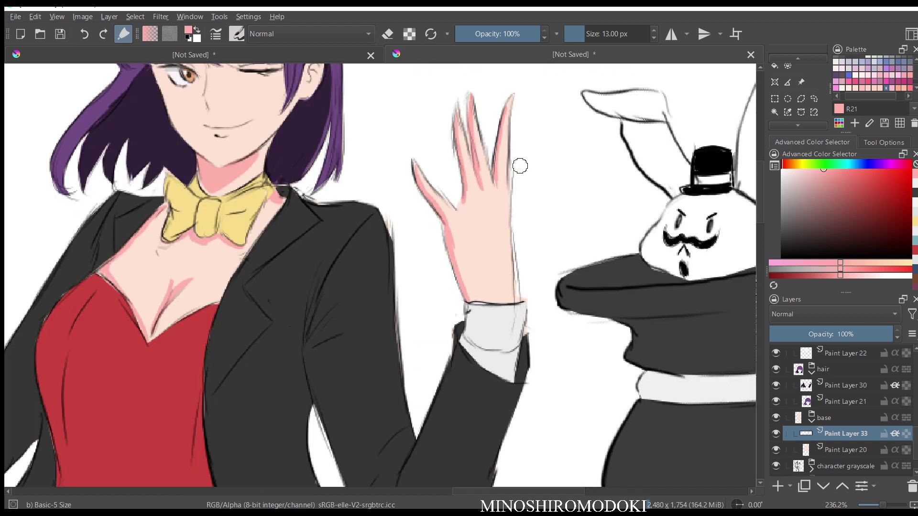
pyautogui.moveTo(521, 165); pyautogui.dragTo(537, 225)
# - Examine the skin shading across the whole coloured figure beside the greyscale version
pyautogui.moveTo(530, 260)
pyautogui.mouseDown()
pyautogui.moveTo(528, 145)
pyautogui.moveTo(489, 192)
pyautogui.mouseUp()
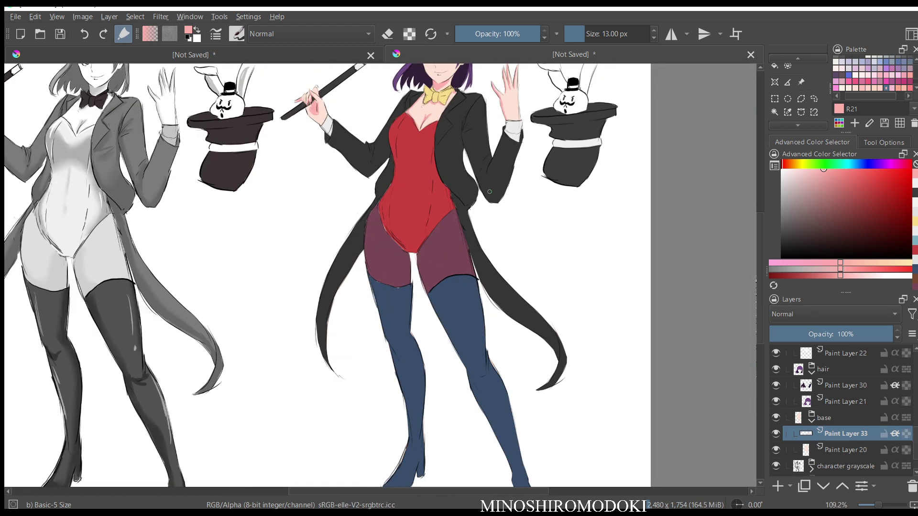
pyautogui.scroll(-3, 490, 192)
pyautogui.scroll(-3, 489, 192)
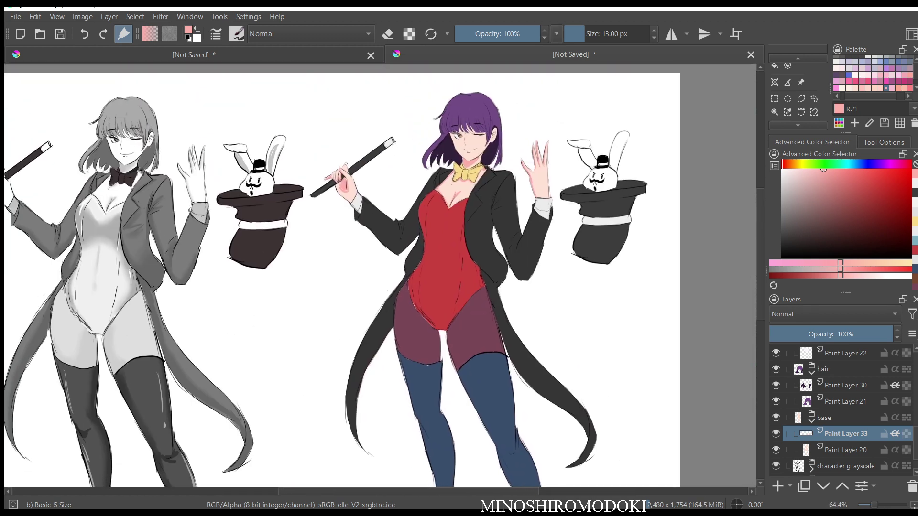
pyautogui.scroll(-3, 513, 165)
pyautogui.scroll(4, 511, 168)
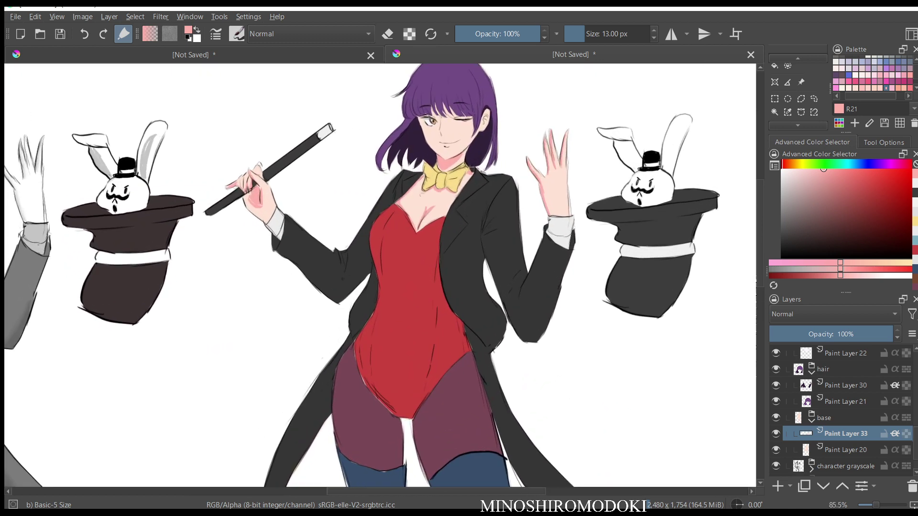
pyautogui.scroll(-3, 511, 167)
pyautogui.scroll(4, 507, 220)
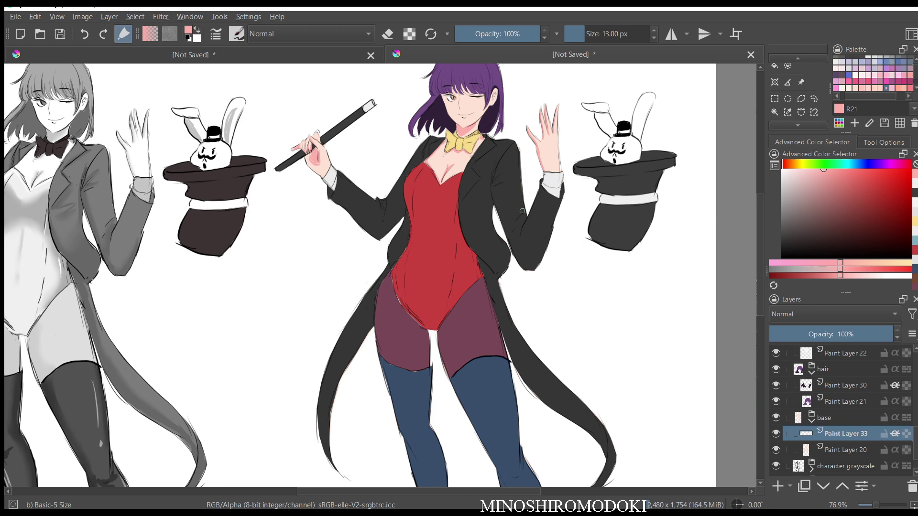
pyautogui.scroll(-5, 391, 187)
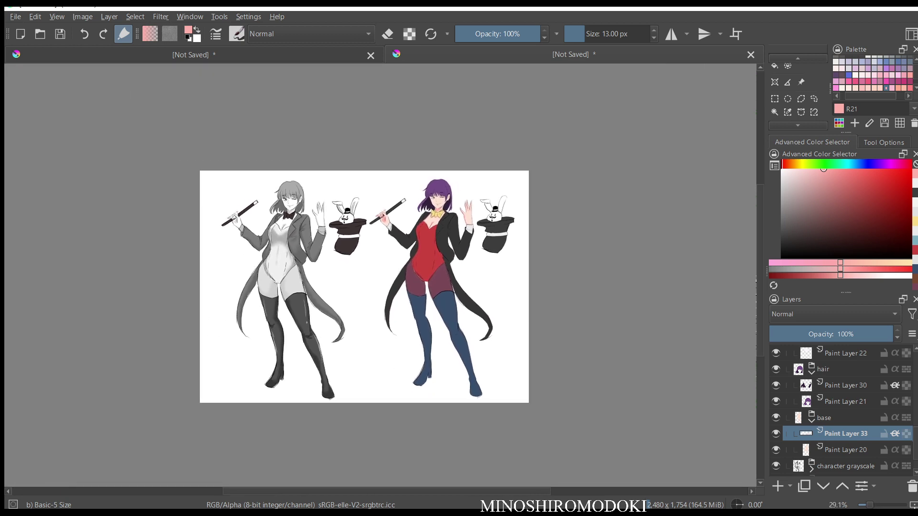
pyautogui.scroll(6, 390, 186)
pyautogui.scroll(-4, 390, 186)
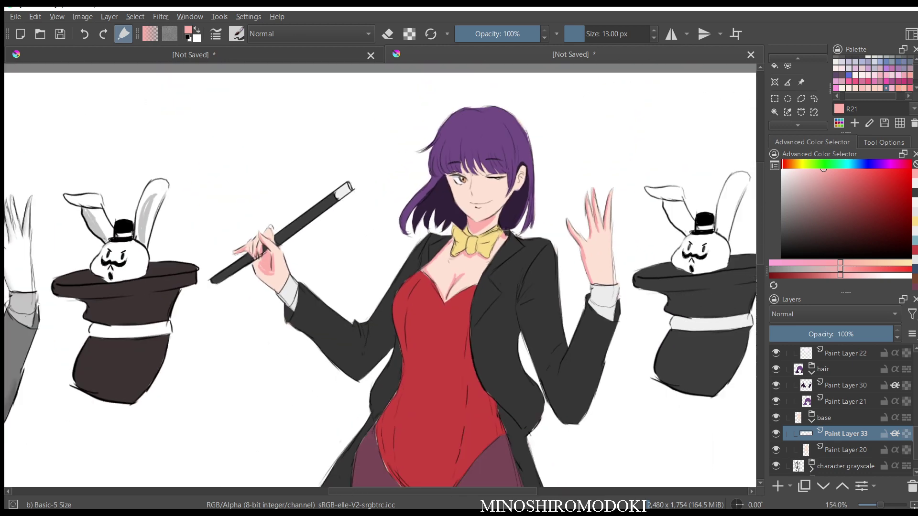
pyautogui.scroll(4, 447, 287)
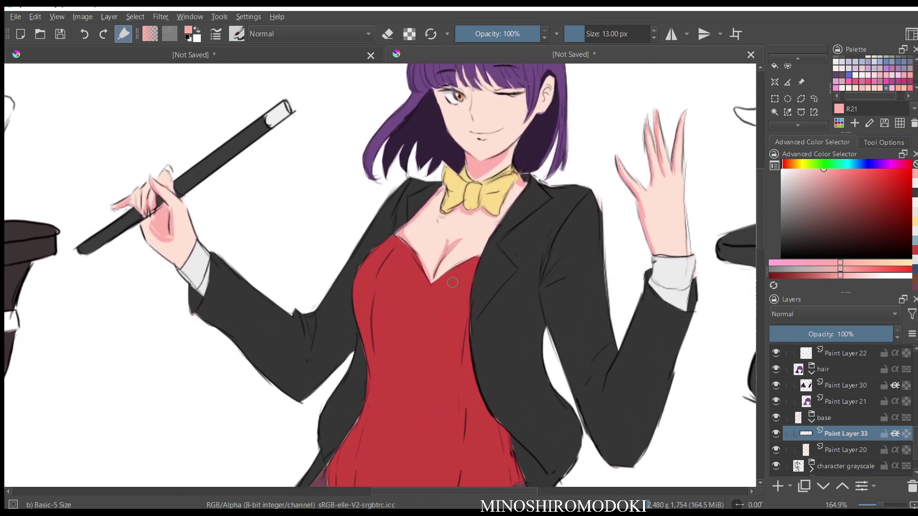
# - Widen the pink shadow on the raised hand's wrist and refine the palm shadow of the hand holding the wand
pyautogui.moveTo(641, 205)
pyautogui.mouseDown()
pyautogui.moveTo(651, 240)
pyautogui.moveTo(678, 255)
pyautogui.mouseUp()
pyautogui.moveTo(642, 205)
pyautogui.mouseDown()
pyautogui.moveTo(671, 252)
pyautogui.moveTo(651, 234)
pyautogui.moveTo(677, 254)
pyautogui.mouseUp()
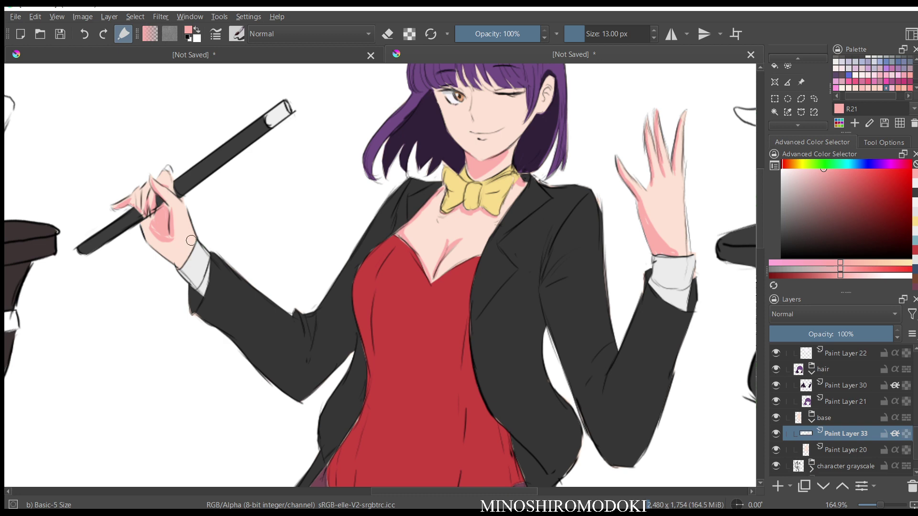
pyautogui.moveTo(185, 213)
pyautogui.mouseDown()
pyautogui.moveTo(188, 234)
pyautogui.moveTo(168, 215)
pyautogui.moveTo(175, 243)
pyautogui.moveTo(172, 214)
pyautogui.moveTo(173, 242)
pyautogui.moveTo(144, 236)
pyautogui.moveTo(148, 221)
pyautogui.moveTo(162, 241)
pyautogui.mouseUp()
pyautogui.moveTo(471, 178)
pyautogui.mouseDown()
pyautogui.moveTo(466, 196)
pyautogui.moveTo(370, 267)
pyautogui.mouseUp()
# - Choose the Blender Blur brush and reduce its size to 12 px
pyautogui.rightClick(377, 188)
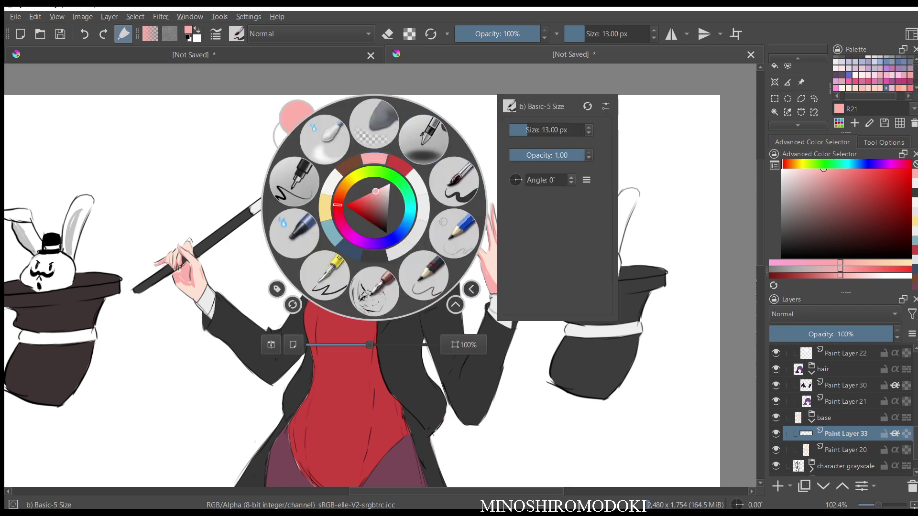
pyautogui.click(320, 142)
pyautogui.moveTo(342, 284)
pyautogui.mouseDown()
pyautogui.moveTo(395, 175)
pyautogui.moveTo(314, 314)
pyautogui.mouseUp()
pyautogui.press('[')
pyautogui.press('[')
pyautogui.press('[')
pyautogui.press('[')
pyautogui.press('[')
pyautogui.press('[')
pyautogui.press('[')
pyautogui.press('[')
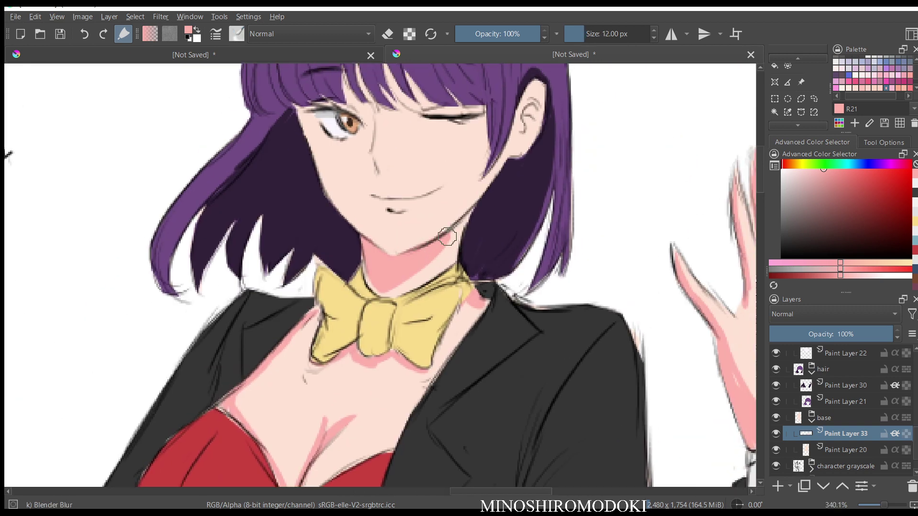
# - Blend the pink neck shadow softly into the skin and check it in mirrored view
pyautogui.moveTo(449, 237)
pyautogui.mouseDown()
pyautogui.moveTo(393, 286)
pyautogui.moveTo(374, 279)
pyautogui.moveTo(383, 285)
pyautogui.mouseUp()
pyautogui.moveTo(441, 244)
pyautogui.mouseDown()
pyautogui.moveTo(454, 230)
pyautogui.moveTo(447, 237)
pyautogui.mouseUp()
pyautogui.press('m')
pyautogui.press('m')
pyautogui.moveTo(508, 196); pyautogui.dragTo(509, 201)
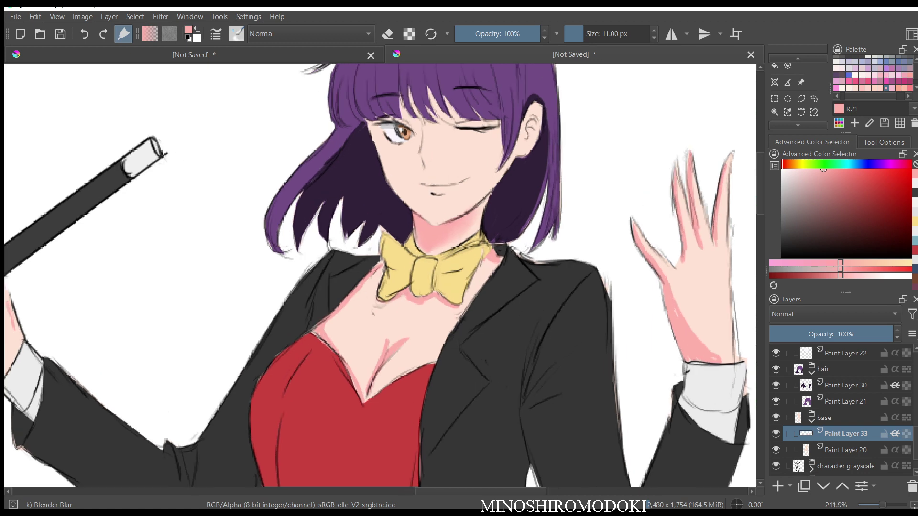
# - Blend the pink shadows on the chest and neckline and on the hand holding the wand softly into the skin
pyautogui.scroll(3, 392, 321)
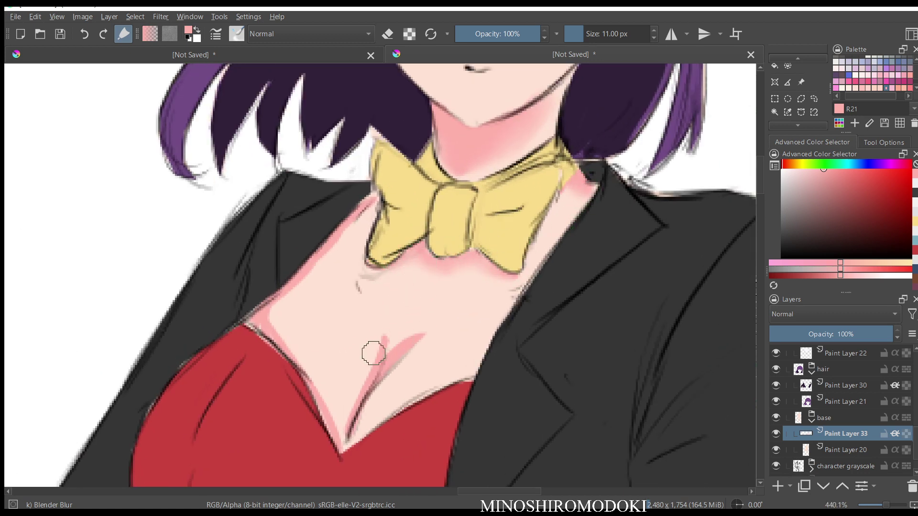
pyautogui.moveTo(393, 304)
pyautogui.mouseDown()
pyautogui.moveTo(406, 359)
pyautogui.moveTo(394, 366)
pyautogui.moveTo(428, 336)
pyautogui.moveTo(387, 379)
pyautogui.moveTo(412, 310)
pyautogui.moveTo(405, 327)
pyautogui.moveTo(418, 340)
pyautogui.mouseUp()
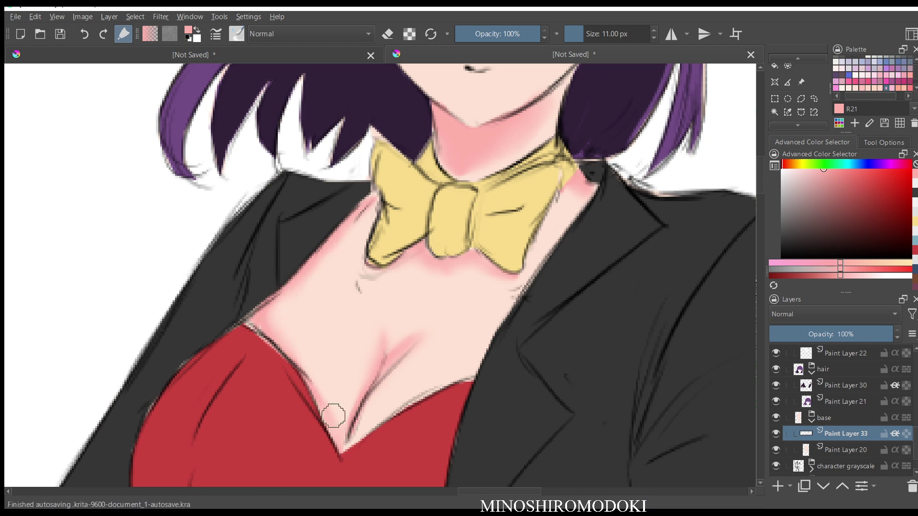
pyautogui.scroll(-5, 432, 299)
pyautogui.scroll(4, 294, 344)
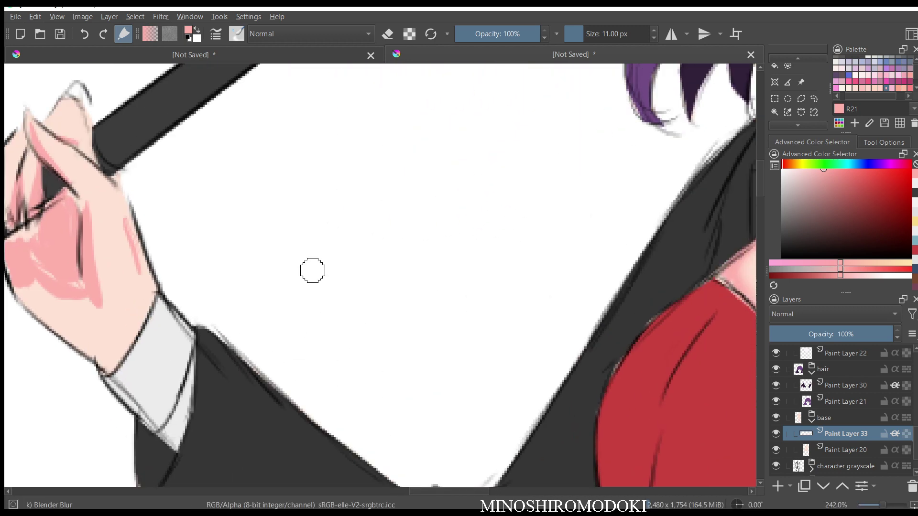
pyautogui.moveTo(280, 259); pyautogui.dragTo(498, 293)
pyautogui.moveTo(345, 256)
pyautogui.mouseDown()
pyautogui.moveTo(358, 319)
pyautogui.moveTo(356, 302)
pyautogui.moveTo(330, 327)
pyautogui.moveTo(301, 276)
pyautogui.moveTo(300, 325)
pyautogui.moveTo(266, 288)
pyautogui.moveTo(251, 297)
pyautogui.moveTo(273, 333)
pyautogui.mouseUp()
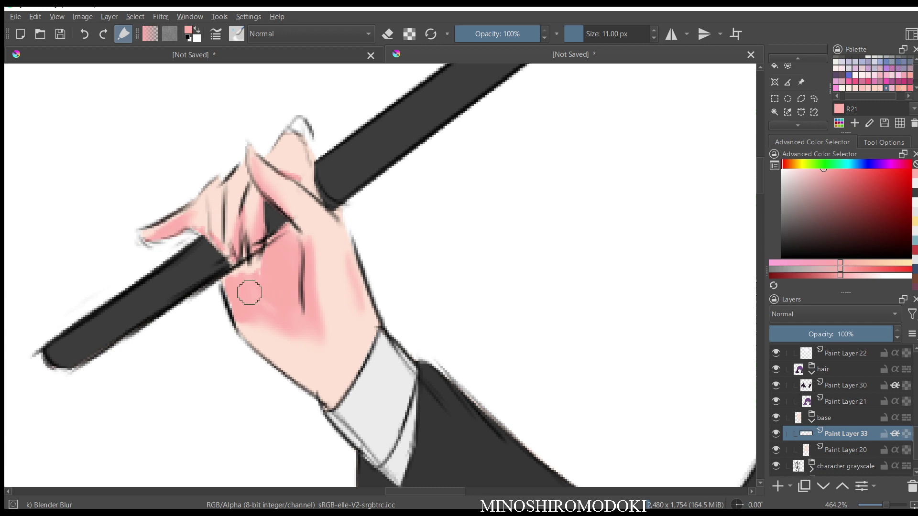
# - Blend the pink shadows on the raised hand's fingers and wrist and check them in mirrored view
pyautogui.scroll(-3, 420, 261)
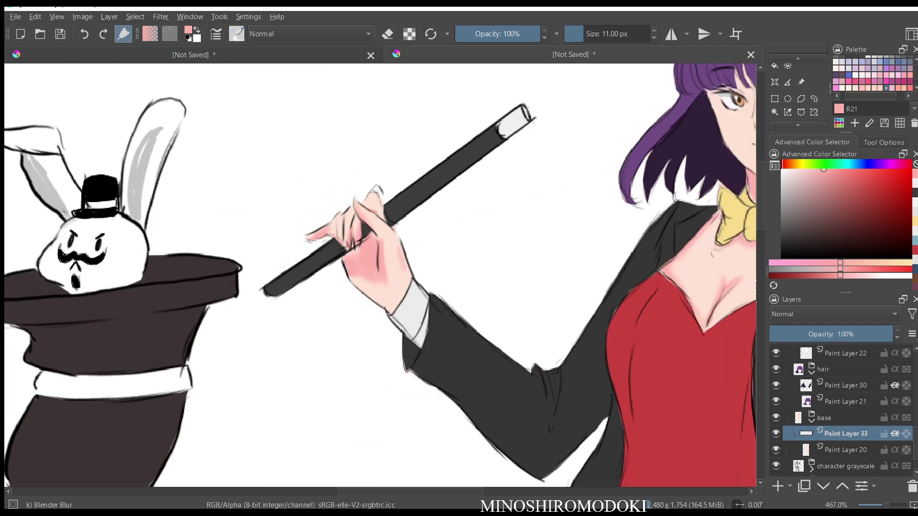
pyautogui.moveTo(598, 248); pyautogui.dragTo(239, 279)
pyautogui.moveTo(526, 240); pyautogui.dragTo(303, 297)
pyautogui.scroll(3, 397, 335)
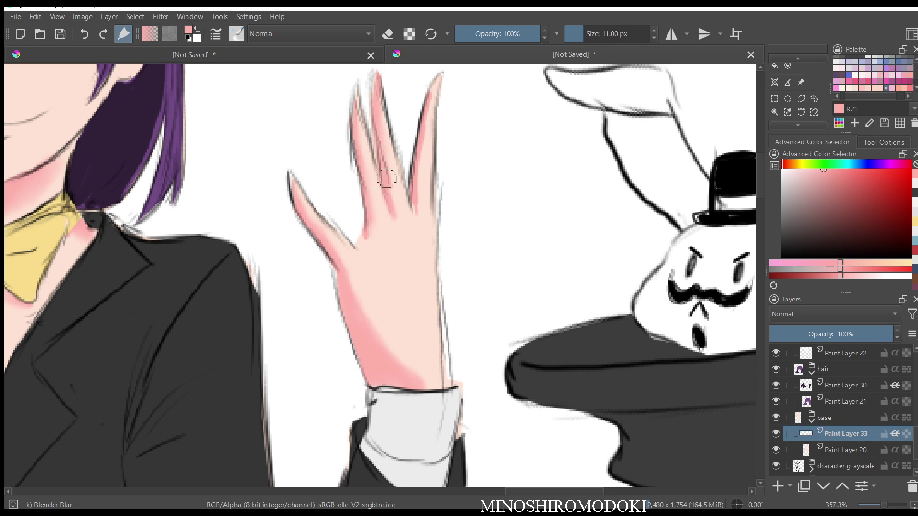
pyautogui.press('m')
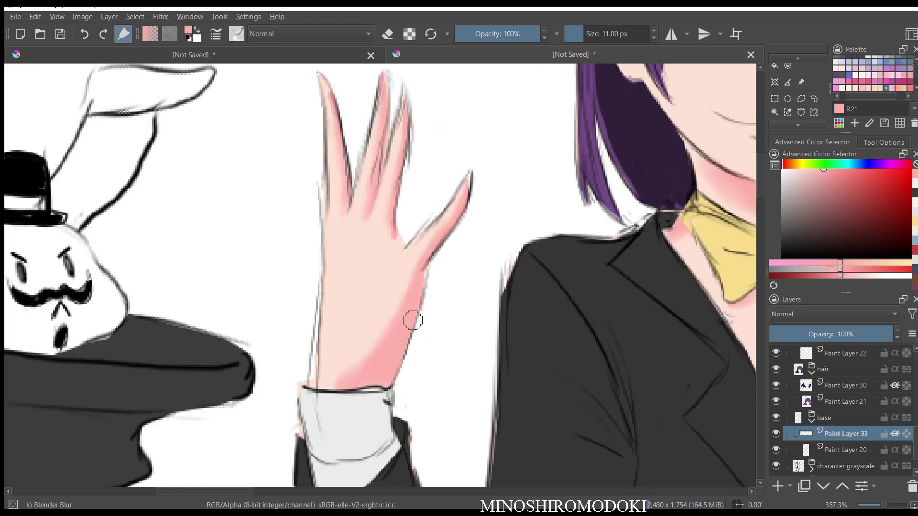
pyautogui.press('m')
pyautogui.moveTo(441, 259)
pyautogui.mouseDown()
pyautogui.moveTo(441, 335)
pyautogui.moveTo(525, 175)
pyautogui.moveTo(531, 237)
pyautogui.mouseUp()
pyautogui.moveTo(497, 200)
pyautogui.mouseDown()
pyautogui.moveTo(497, 273)
pyautogui.moveTo(474, 258)
pyautogui.mouseUp()
pyautogui.moveTo(406, 257)
pyautogui.mouseDown()
pyautogui.moveTo(407, 191)
pyautogui.moveTo(413, 423)
pyautogui.mouseUp()
# - Paint pink shadows under the fringe, along the side lock of hair and inside the ear with the Basic-5 Size brush
pyautogui.rightClick(416, 201)
pyautogui.click(496, 176)
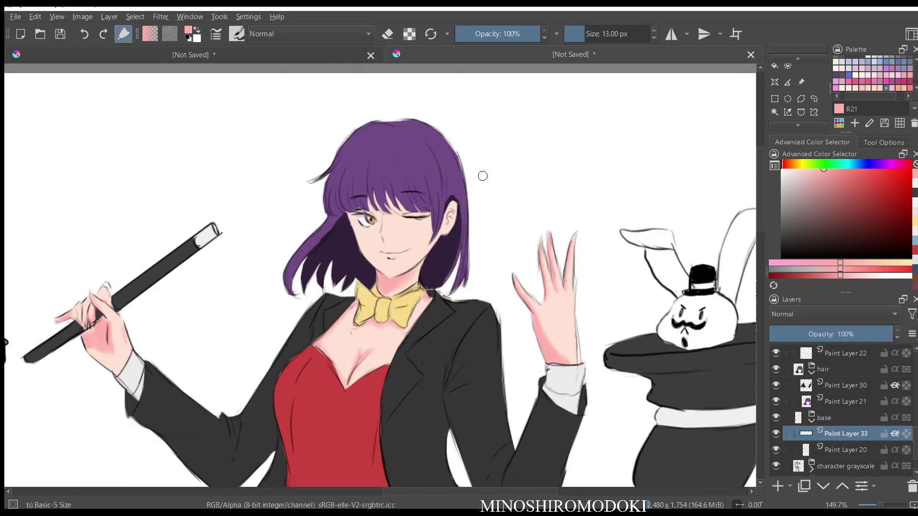
pyautogui.moveTo(412, 255)
pyautogui.mouseDown()
pyautogui.moveTo(411, 165)
pyautogui.moveTo(404, 299)
pyautogui.mouseUp()
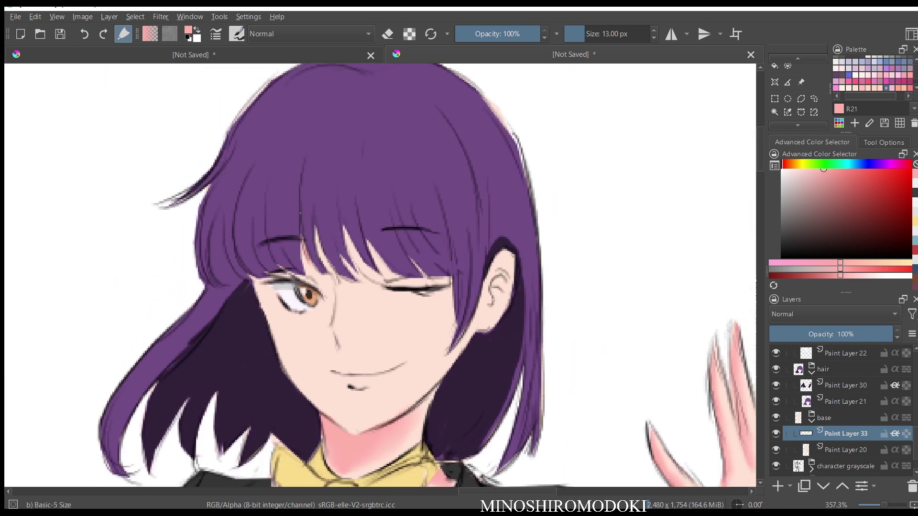
pyautogui.moveTo(316, 229); pyautogui.dragTo(333, 271)
pyautogui.moveTo(345, 229)
pyautogui.mouseDown()
pyautogui.moveTo(367, 268)
pyautogui.moveTo(359, 271)
pyautogui.moveTo(382, 260)
pyautogui.moveTo(422, 267)
pyautogui.moveTo(449, 287)
pyautogui.moveTo(451, 330)
pyautogui.mouseUp()
pyautogui.moveTo(455, 299); pyautogui.dragTo(447, 344)
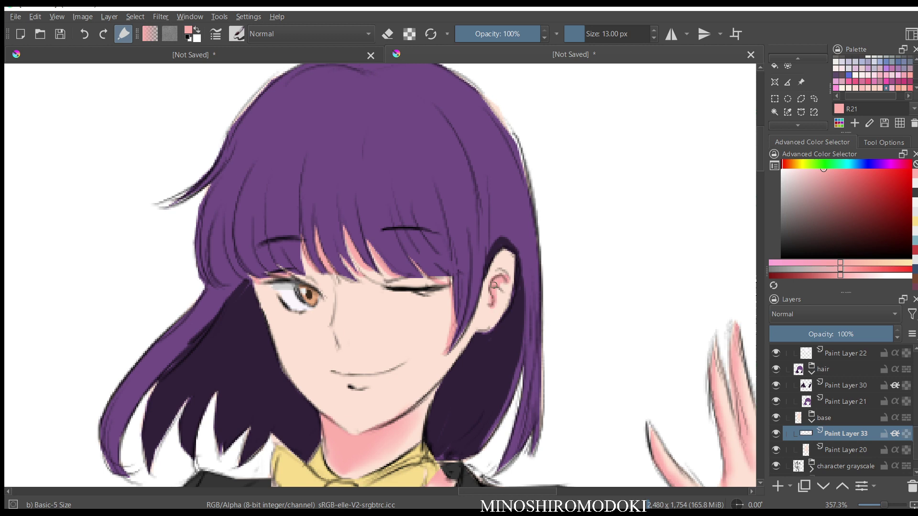
# - Select the red bodysuit's Paint Layer 24 in the clothing1 group and choose a darker red as the painting colour
pyautogui.scroll(-8, 496, 299)
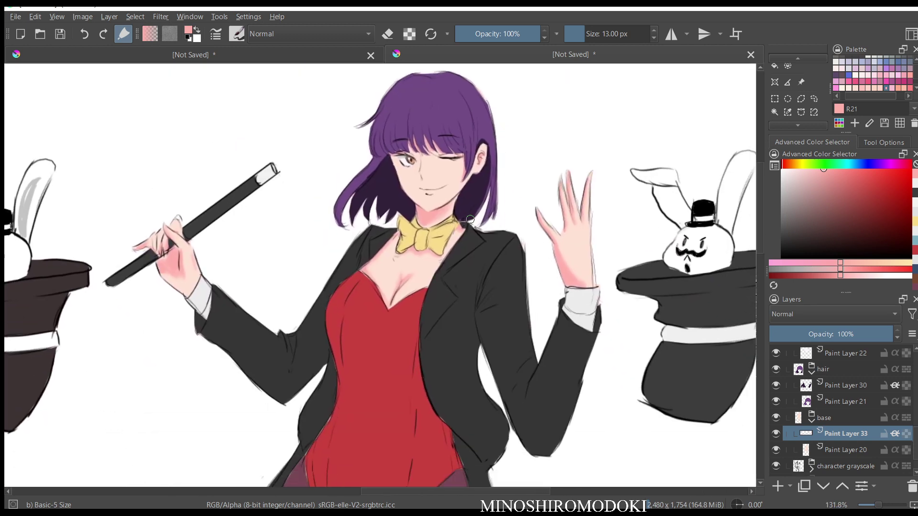
pyautogui.scroll(3, 449, 227)
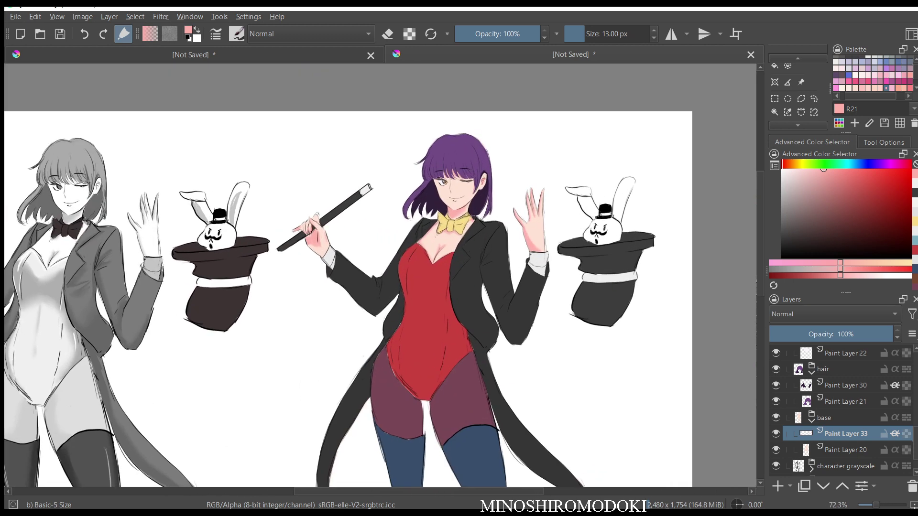
pyautogui.scroll(5, 842, 410)
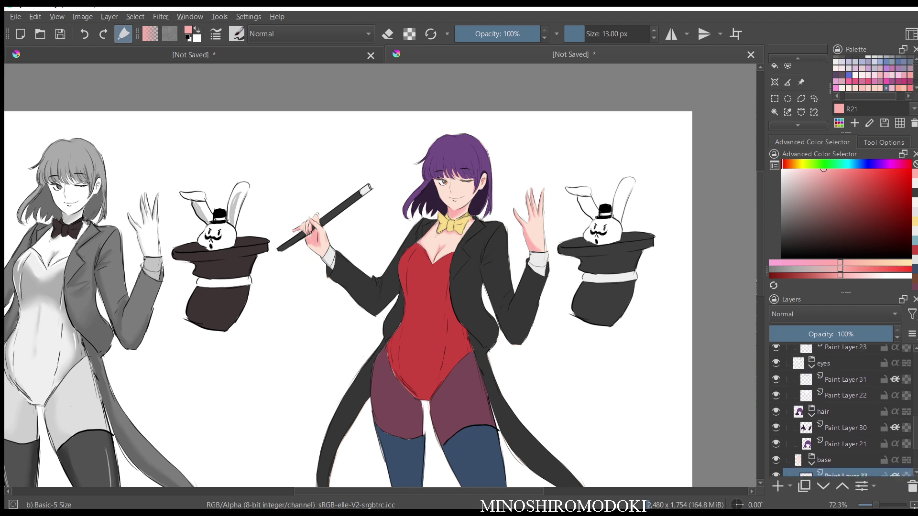
pyautogui.scroll(1, 841, 410)
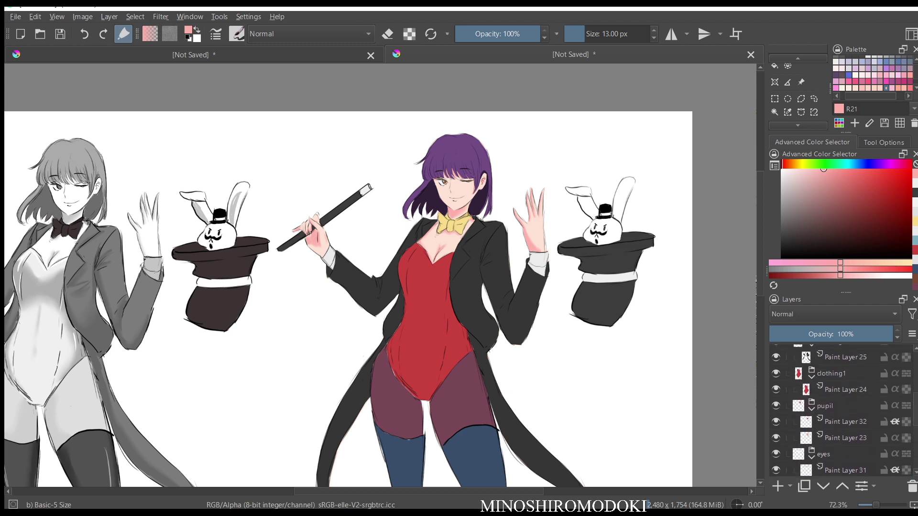
pyautogui.click(845, 389)
pyautogui.click(776, 390)
pyautogui.click(776, 389)
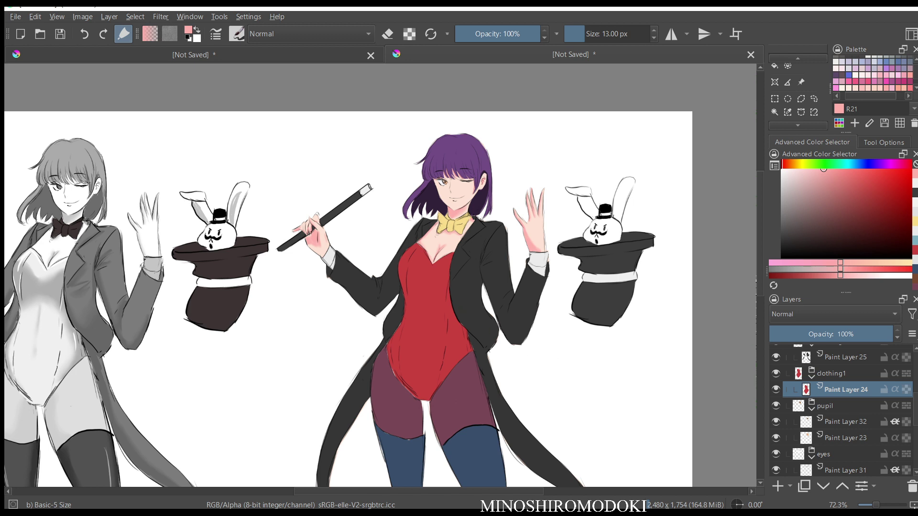
pyautogui.click(871, 186)
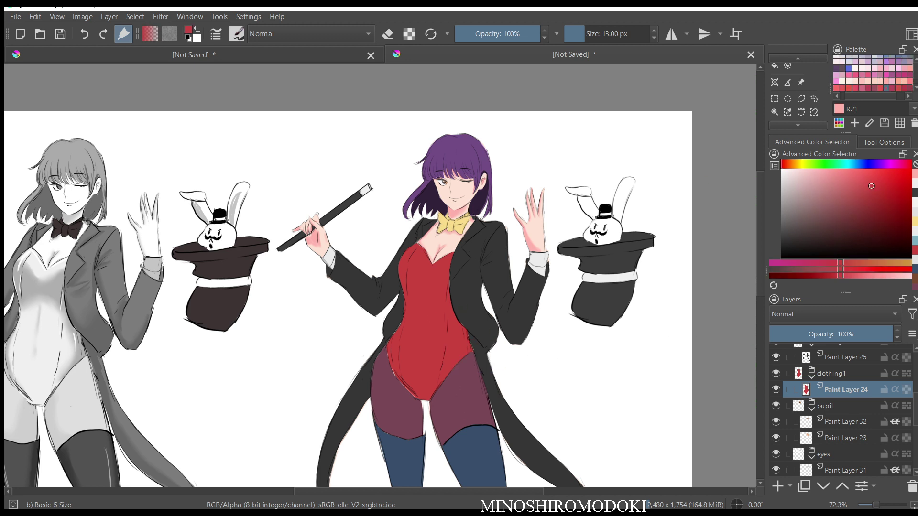
pyautogui.click(871, 196)
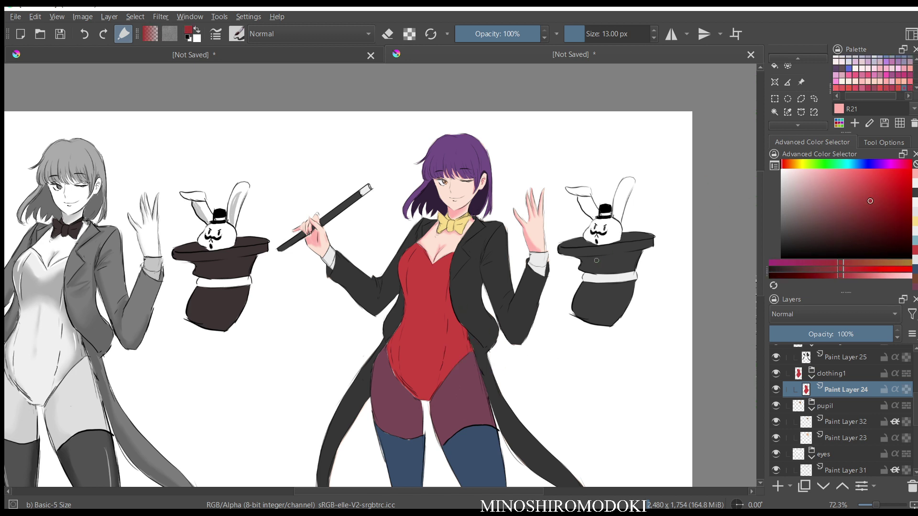
pyautogui.rightClick(500, 250)
pyautogui.rightClick(580, 225)
pyautogui.scroll(2, 458, 270)
pyautogui.moveTo(392, 262); pyautogui.dragTo(417, 275)
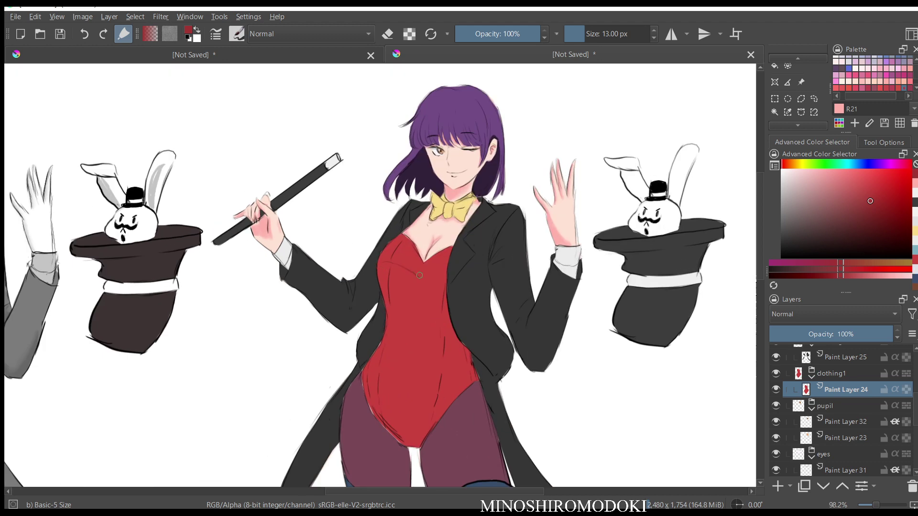
pyautogui.hotkey('ctrl', 'z')
# - Outline a freehand selection across the bodysuit below the bust, fill it with the dark red and deselect
pyautogui.click(814, 99)
pyautogui.press('f')
pyautogui.click(417, 290)
pyautogui.press('m')
pyautogui.press('m')
pyautogui.scroll(-2, 454, 316)
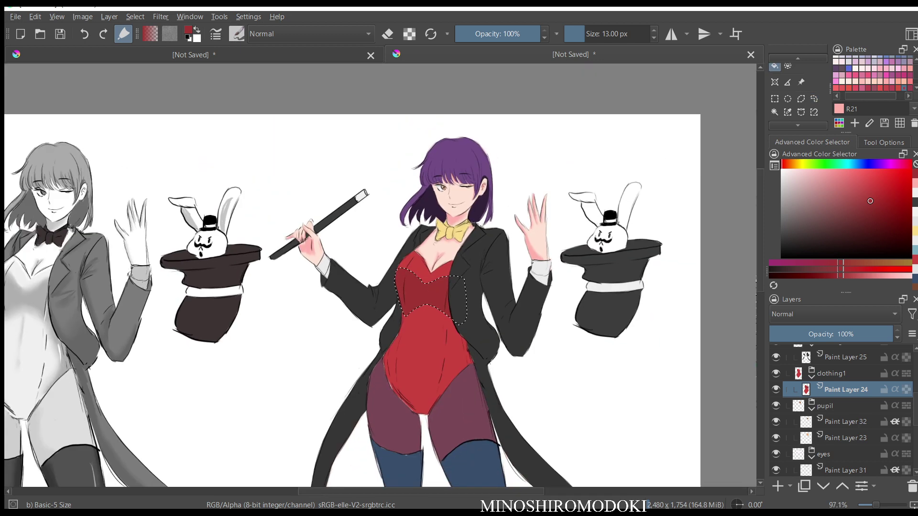
pyautogui.scroll(3, 454, 316)
pyautogui.hotkey('ctrl', 'shift', 'a')
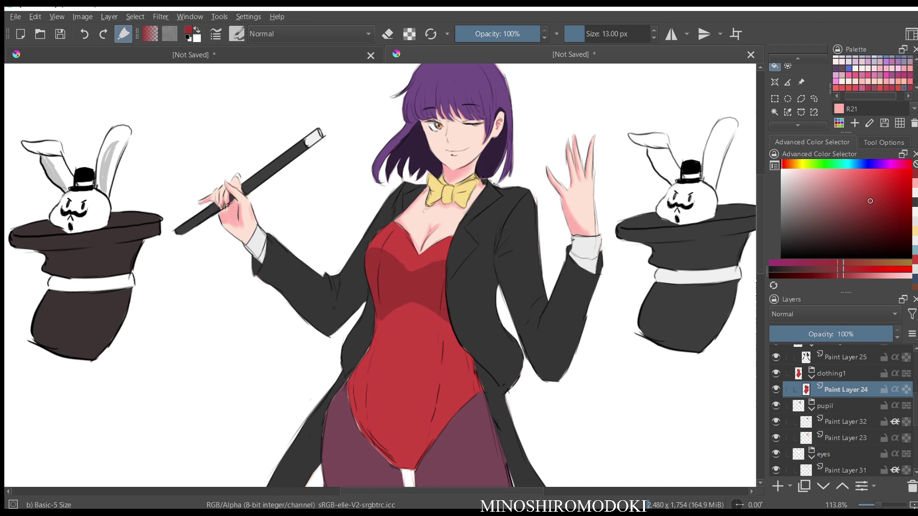
# - Soften the edges of the dark red shadow below the bust with the Blender Blur brush at 22 px
pyautogui.press('b')
pyautogui.rightClick(430, 273)
pyautogui.click(379, 206)
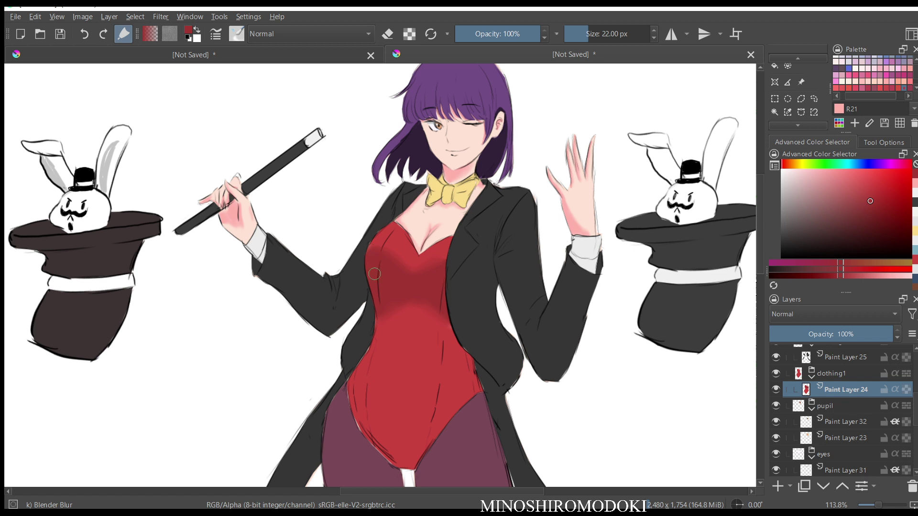
# - Paint dark red strokes on the bodysuit's hip beside the open jacket with the Basic-5 Size brush at 20 px
pyautogui.rightClick(403, 302)
pyautogui.click(476, 286)
pyautogui.moveTo(445, 325); pyautogui.dragTo(468, 381)
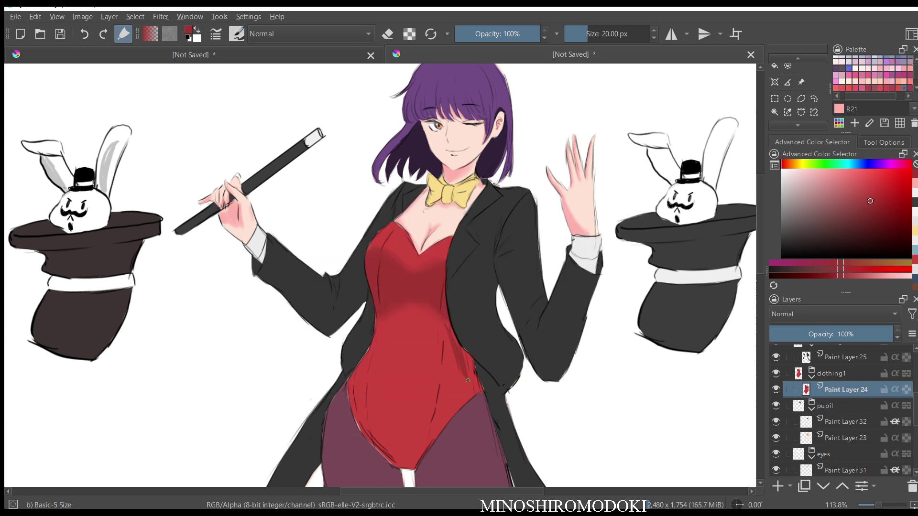
pyautogui.press('m')
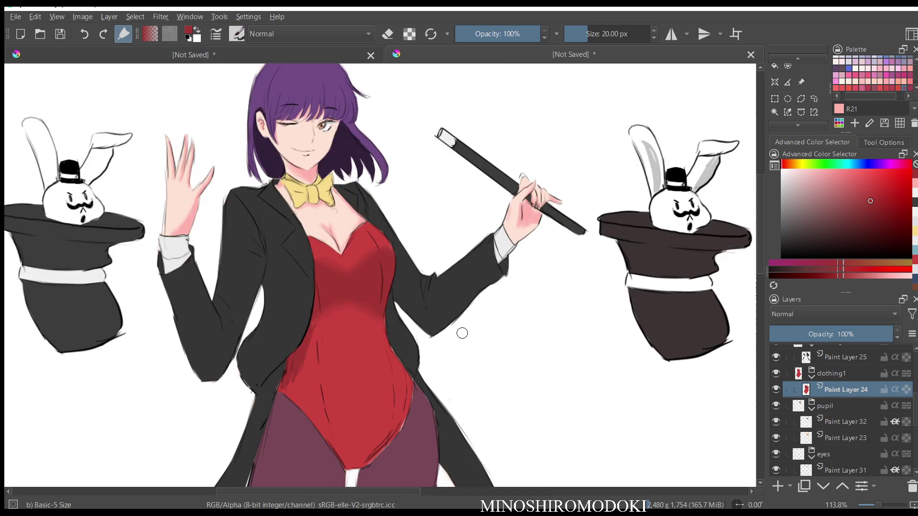
pyautogui.press('m')
pyautogui.moveTo(495, 281); pyautogui.dragTo(496, 306)
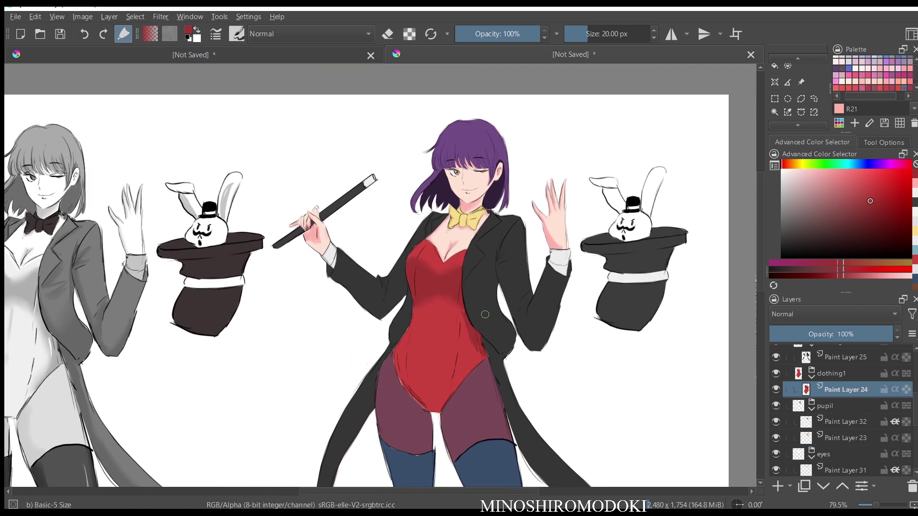
# - Fill a thin freehand-selected fold at the waist with dark red, then blur it and the hip shadow with Blender Blur
pyautogui.click(814, 99)
pyautogui.scroll(3, 435, 375)
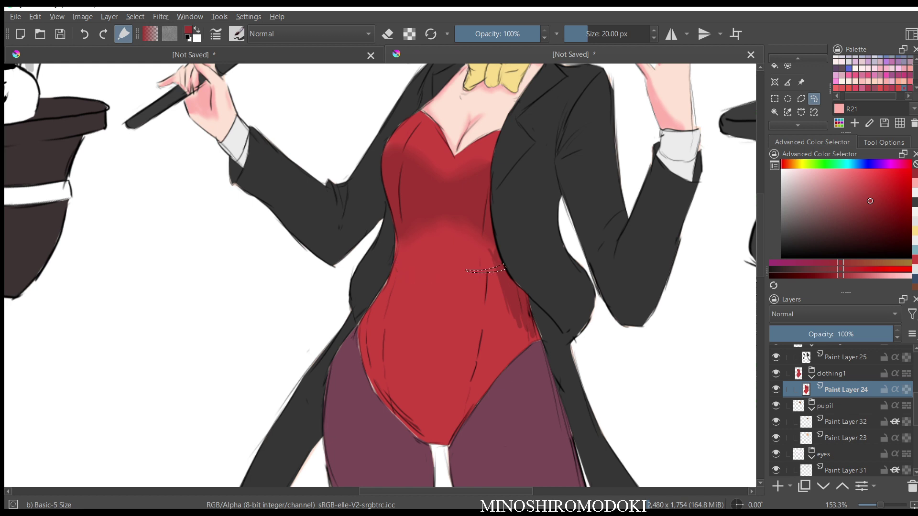
pyautogui.press('f')
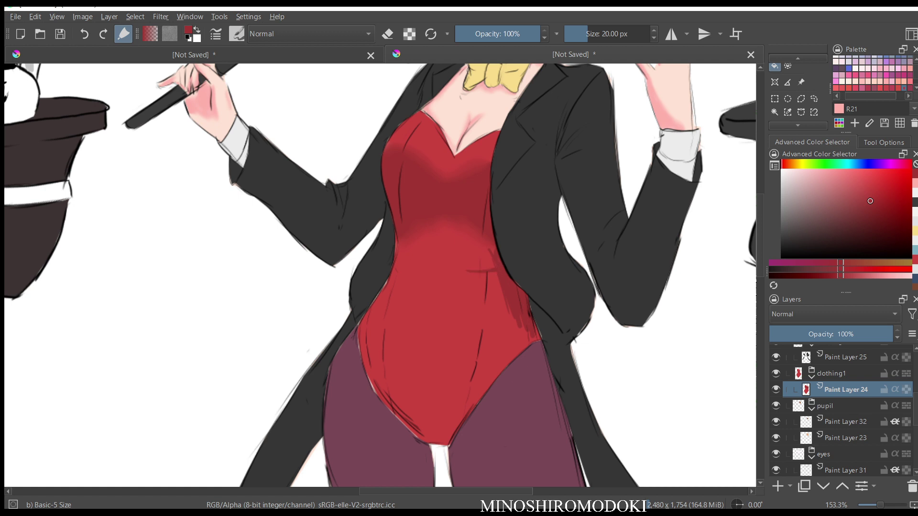
pyautogui.rightClick(481, 265)
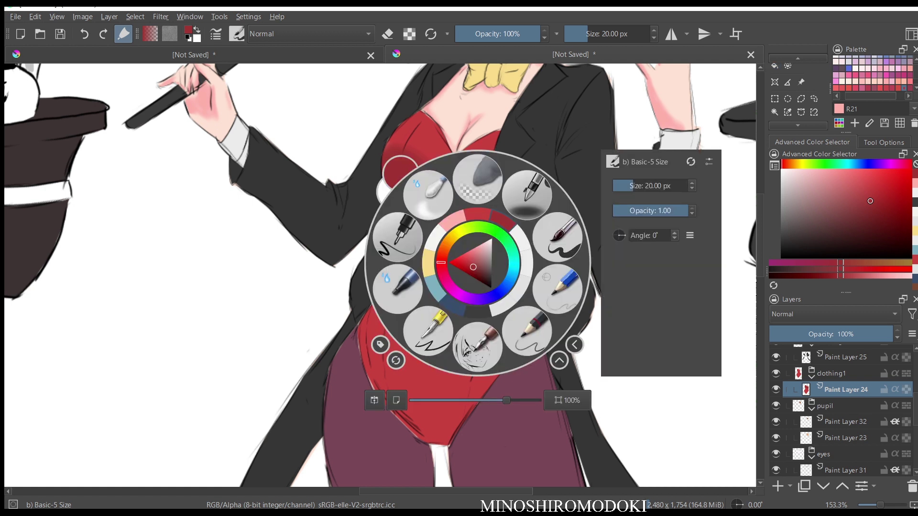
pyautogui.click(445, 211)
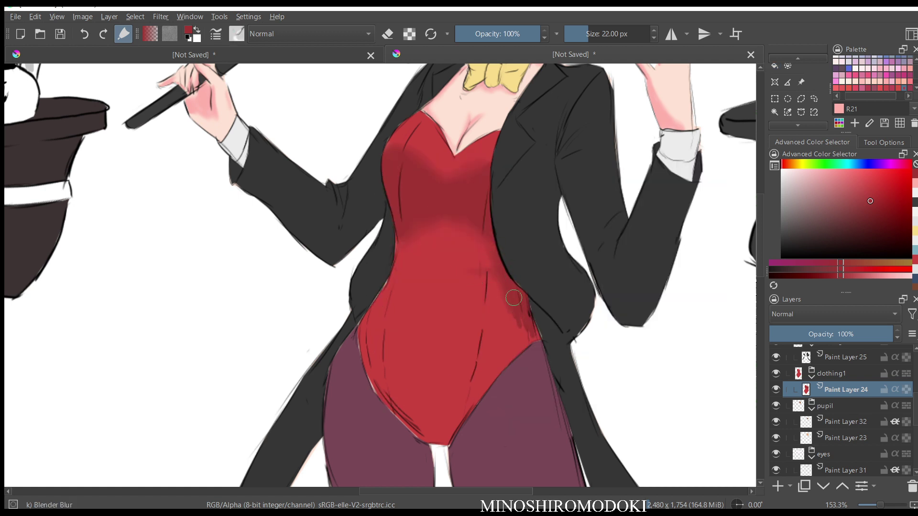
pyautogui.moveTo(514, 297); pyautogui.dragTo(492, 275)
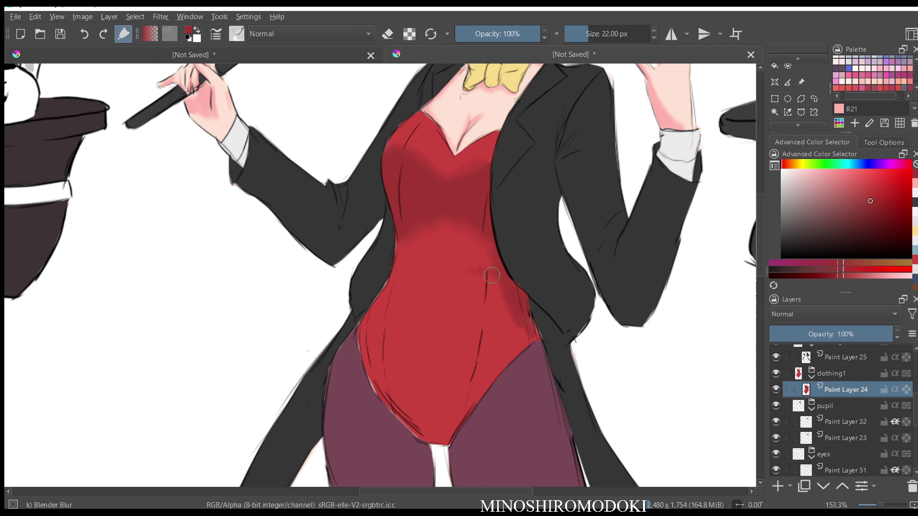
# - Paint a dark red shadow along the bodysuit's leg opening below the jacket using the Basic-5 Size brush, enlarged to 41 px
pyautogui.rightClick(422, 287)
pyautogui.click(336, 261)
pyautogui.moveTo(507, 339); pyautogui.dragTo(506, 351)
pyautogui.moveTo(516, 313)
pyautogui.mouseDown()
pyautogui.moveTo(484, 381)
pyautogui.moveTo(497, 294)
pyautogui.moveTo(518, 311)
pyautogui.moveTo(513, 298)
pyautogui.moveTo(514, 342)
pyautogui.moveTo(462, 410)
pyautogui.mouseUp()
pyautogui.press(']')
pyautogui.press(']')
pyautogui.press(']')
pyautogui.press(']')
pyautogui.press(']')
pyautogui.press(']')
pyautogui.press(']')
pyautogui.press(']')
pyautogui.moveTo(443, 445)
pyautogui.mouseDown()
pyautogui.moveTo(417, 430)
pyautogui.moveTo(439, 434)
pyautogui.moveTo(532, 336)
pyautogui.mouseUp()
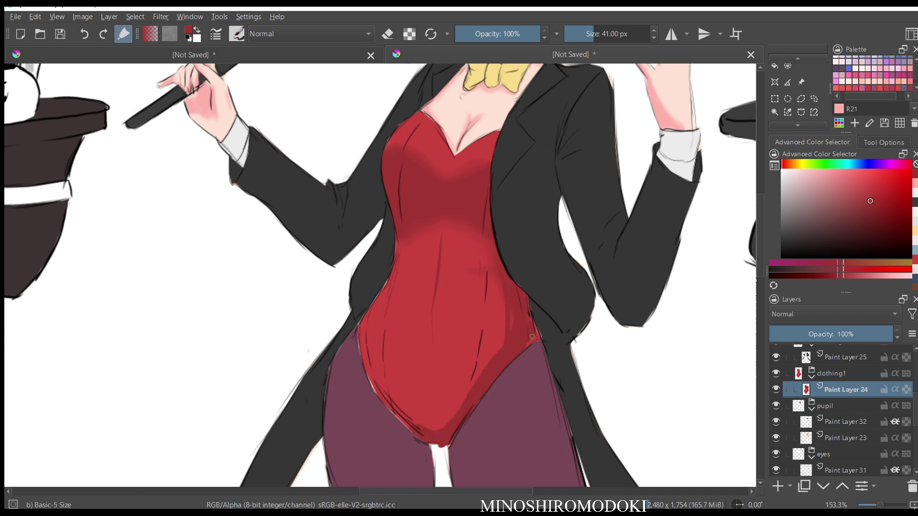
# - Fill in the dark red hip shadow beside the jacket, shade the bodysuit's opposite side and check it in mirrored view
pyautogui.moveTo(530, 300); pyautogui.dragTo(538, 326)
pyautogui.moveTo(488, 260); pyautogui.dragTo(518, 305)
pyautogui.moveTo(409, 258)
pyautogui.mouseDown()
pyautogui.moveTo(361, 344)
pyautogui.moveTo(377, 313)
pyautogui.moveTo(389, 396)
pyautogui.moveTo(371, 350)
pyautogui.moveTo(415, 426)
pyautogui.moveTo(375, 307)
pyautogui.moveTo(382, 302)
pyautogui.moveTo(410, 404)
pyautogui.moveTo(438, 414)
pyautogui.mouseUp()
pyautogui.press('m')
pyautogui.press('m')
# - Blend the bodysuit's hip, waist and bust shadows with the Blender Blur brush at 30 px and check them in mirrored view
pyautogui.rightClick(499, 263)
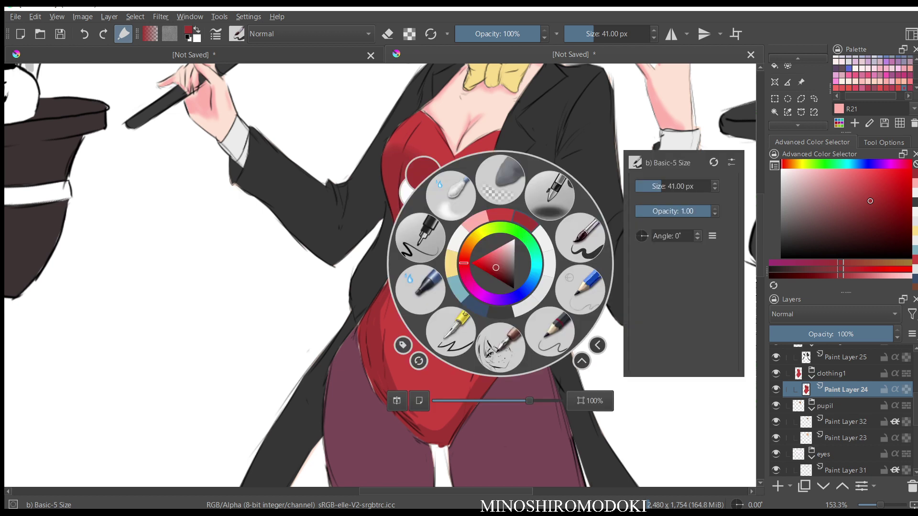
pyautogui.click(450, 194)
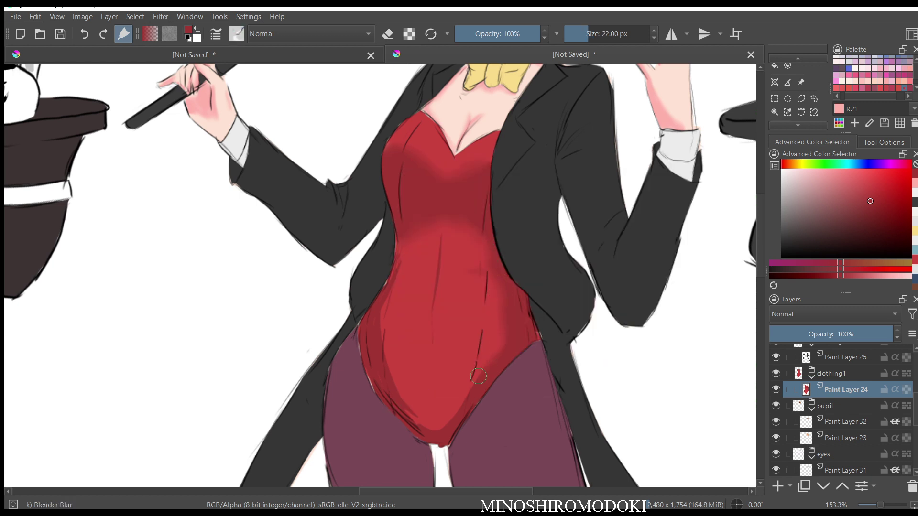
pyautogui.press(']')
pyautogui.press(']')
pyautogui.press(']')
pyautogui.press(']')
pyautogui.moveTo(514, 309)
pyautogui.mouseDown()
pyautogui.moveTo(433, 420)
pyautogui.moveTo(460, 421)
pyautogui.moveTo(383, 356)
pyautogui.moveTo(388, 376)
pyautogui.moveTo(406, 260)
pyautogui.moveTo(403, 333)
pyautogui.moveTo(495, 293)
pyautogui.mouseUp()
pyautogui.moveTo(471, 232)
pyautogui.mouseDown()
pyautogui.moveTo(424, 222)
pyautogui.moveTo(408, 172)
pyautogui.mouseUp()
pyautogui.press('m')
pyautogui.press('m')
# - Paint light red highlights along the bodysuit's bust, neckline, waist and hip with the 41 px Basic-5 Size brush and check them mirrored
pyautogui.scroll(-6, 538, 234)
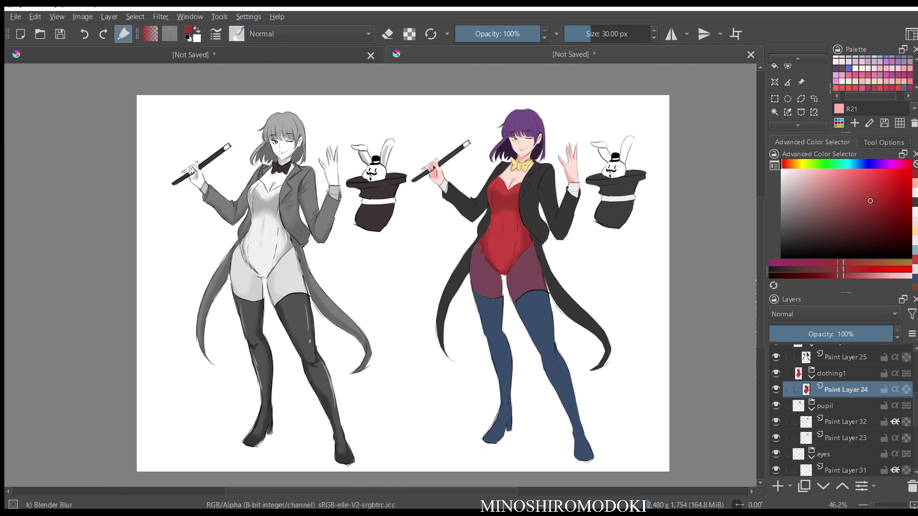
pyautogui.scroll(2, 538, 235)
pyautogui.scroll(6, 552, 210)
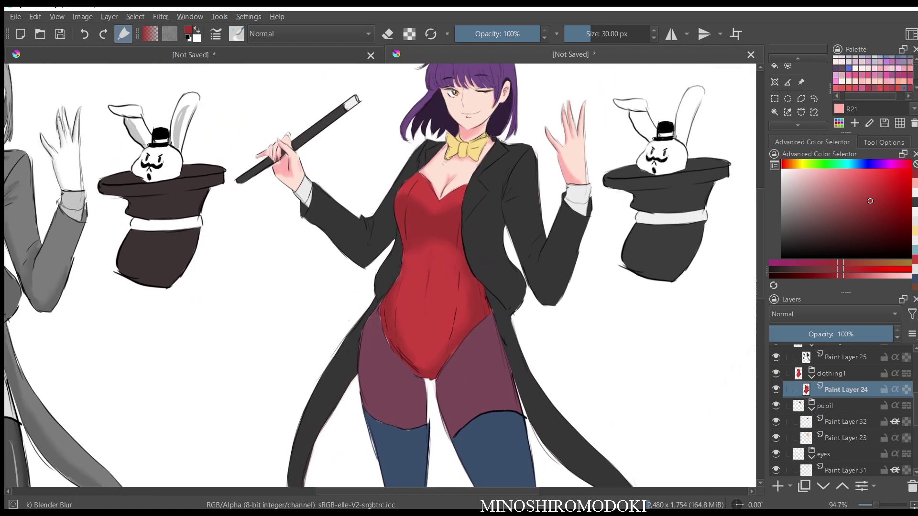
pyautogui.moveTo(860, 192)
pyautogui.mouseDown()
pyautogui.moveTo(827, 176)
pyautogui.moveTo(847, 172)
pyautogui.mouseUp()
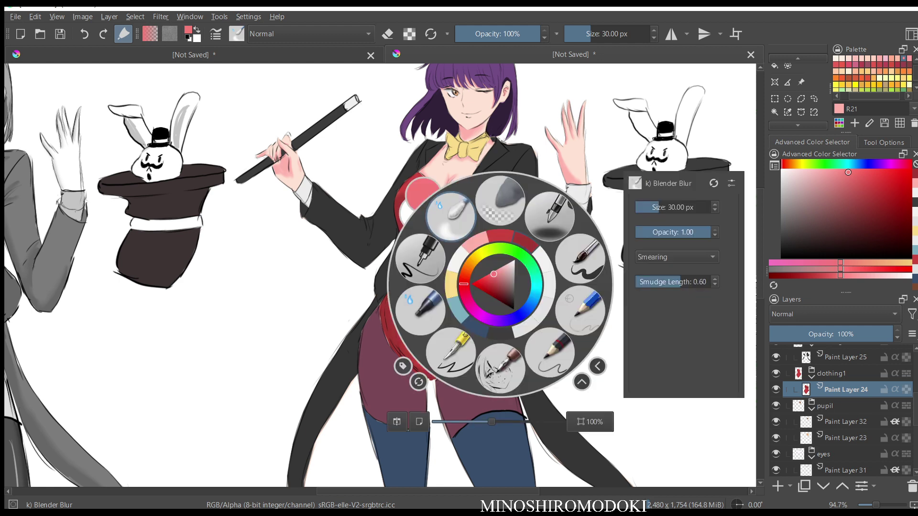
pyautogui.rightClick(500, 285)
pyautogui.click(580, 258)
pyautogui.scroll(3, 456, 208)
pyautogui.moveTo(378, 154)
pyautogui.mouseDown()
pyautogui.moveTo(363, 172)
pyautogui.moveTo(381, 151)
pyautogui.moveTo(359, 178)
pyautogui.moveTo(352, 209)
pyautogui.moveTo(350, 190)
pyautogui.moveTo(348, 236)
pyautogui.mouseUp()
pyautogui.moveTo(398, 155)
pyautogui.mouseDown()
pyautogui.moveTo(423, 195)
pyautogui.moveTo(466, 175)
pyautogui.mouseUp()
pyautogui.moveTo(359, 275)
pyautogui.mouseDown()
pyautogui.moveTo(358, 316)
pyautogui.moveTo(328, 377)
pyautogui.moveTo(335, 423)
pyautogui.moveTo(325, 388)
pyautogui.moveTo(347, 443)
pyautogui.mouseUp()
pyautogui.press('m')
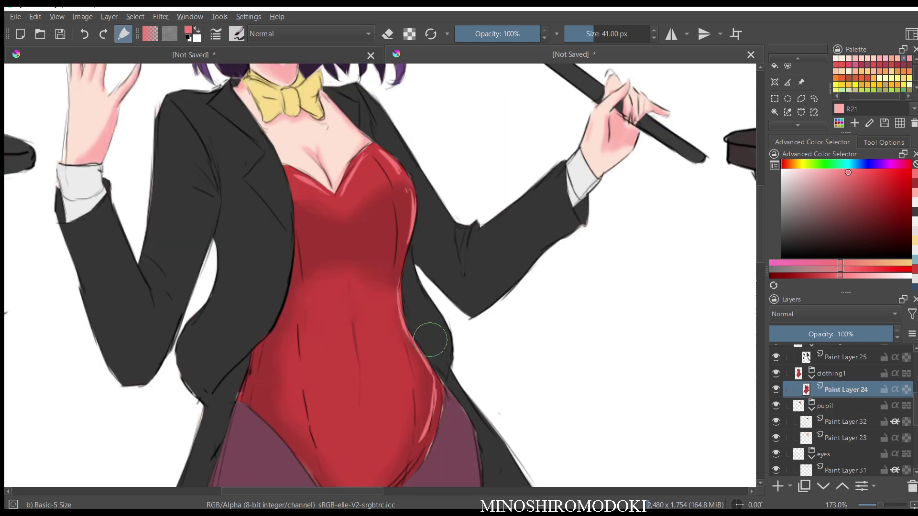
pyautogui.press('m')
# - Soften the light red highlights on the bodysuit's bust with the Blender Blur brush at 30 px
pyautogui.scroll(-4, 473, 280)
pyautogui.scroll(2, 473, 281)
pyautogui.scroll(2, 452, 216)
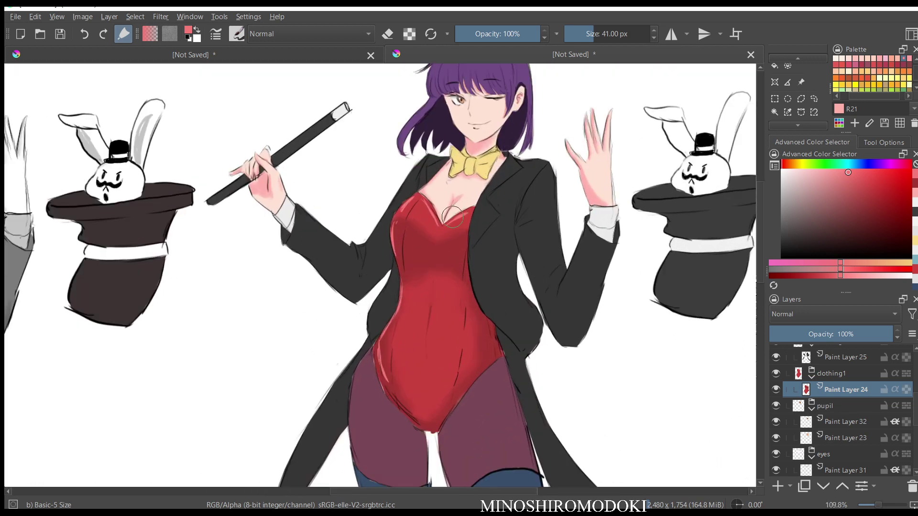
pyautogui.rightClick(428, 220)
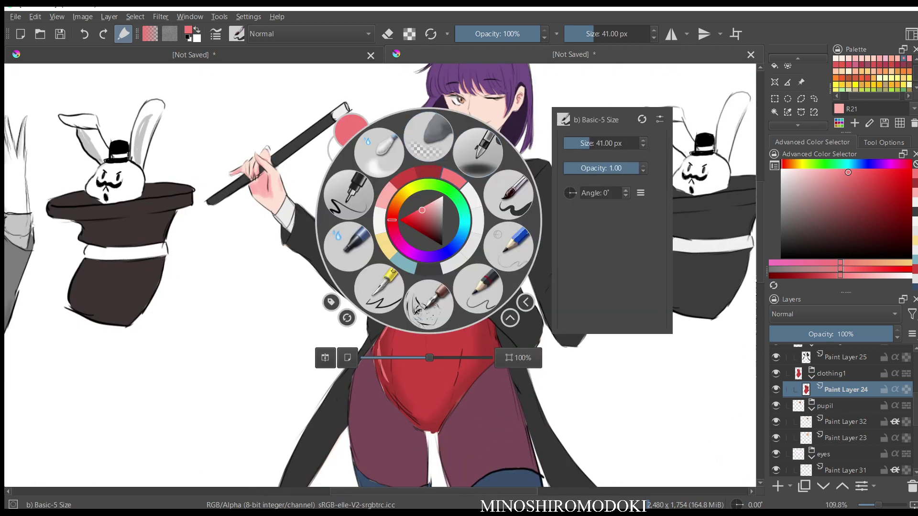
pyautogui.click(478, 153)
pyautogui.scroll(4, 412, 238)
pyautogui.moveTo(445, 172); pyautogui.dragTo(458, 223)
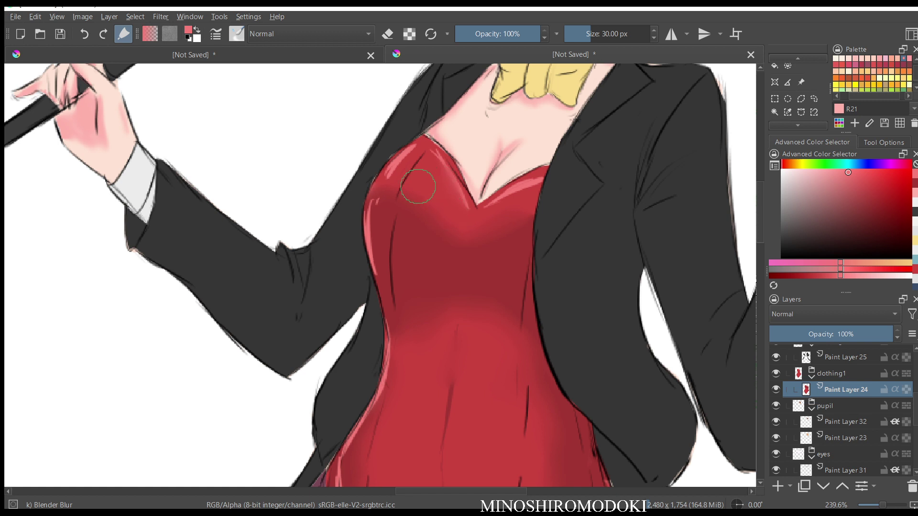
pyautogui.moveTo(404, 182)
pyautogui.mouseDown()
pyautogui.moveTo(414, 168)
pyautogui.moveTo(405, 180)
pyautogui.mouseUp()
# - Reduce Blender Blur to 15 px, blend the side highlights from bust to hip and check them in mirrored view
pyautogui.press('[')
pyautogui.press('[')
pyautogui.press('[')
pyautogui.press('[')
pyautogui.press('[')
pyautogui.press('[')
pyautogui.press('[')
pyautogui.moveTo(384, 215)
pyautogui.mouseDown()
pyautogui.moveTo(377, 244)
pyautogui.moveTo(396, 359)
pyautogui.mouseUp()
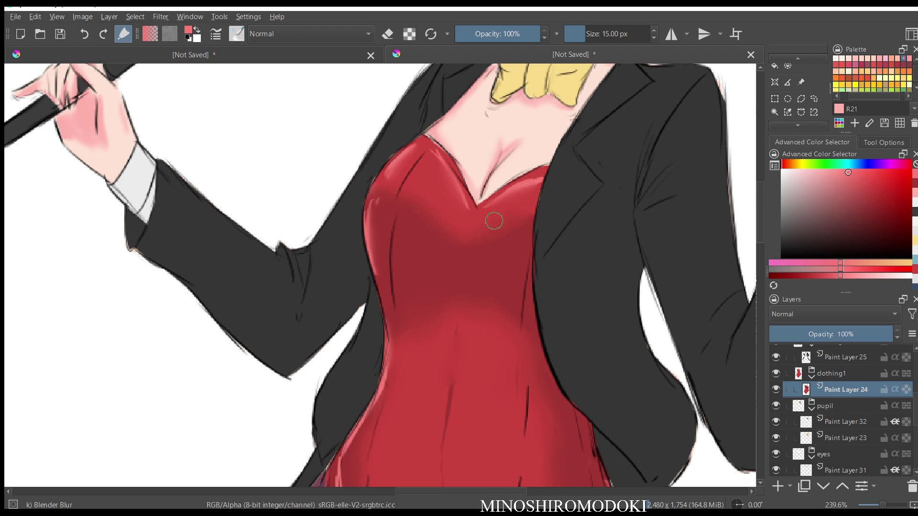
pyautogui.moveTo(399, 347); pyautogui.dragTo(345, 469)
pyautogui.press('m')
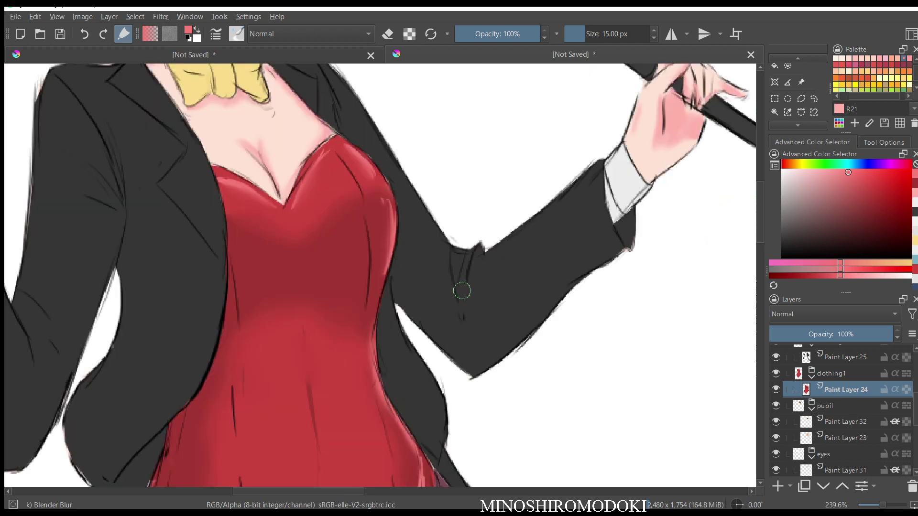
pyautogui.press('m')
pyautogui.moveTo(469, 256); pyautogui.dragTo(468, 306)
pyautogui.scroll(-3, 374, 183)
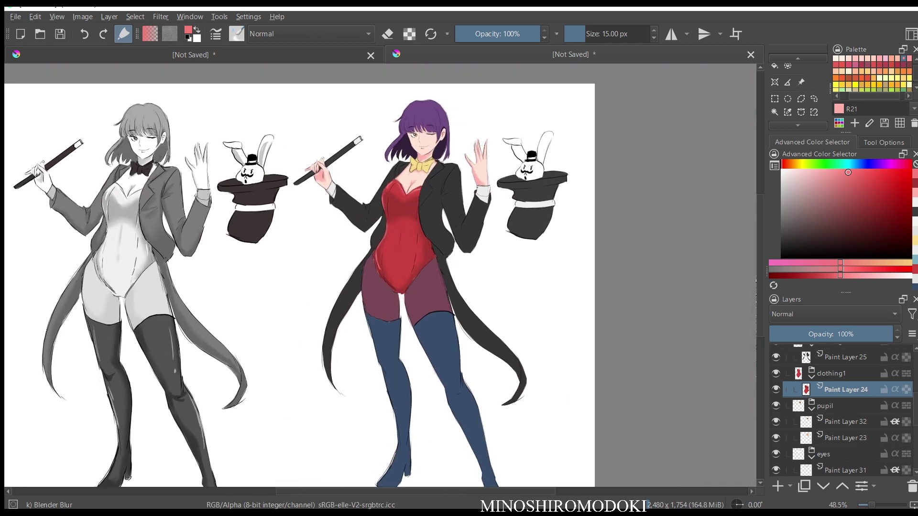
# - Select the jacket's Paint Layer 25, sample its dark grey, darken it to near black and switch to the Basic-5 Size brush
pyautogui.scroll(1, 426, 196)
pyautogui.moveTo(417, 225); pyautogui.dragTo(409, 237)
pyautogui.scroll(2, 845, 410)
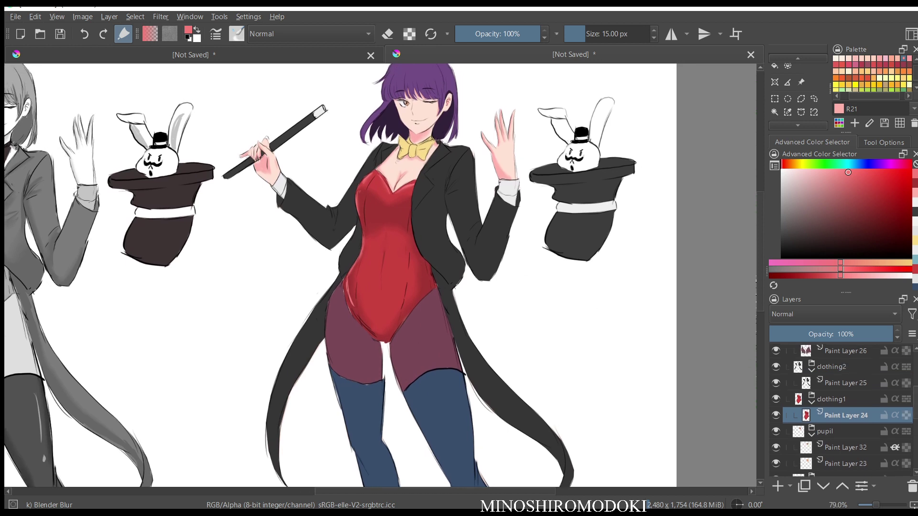
pyautogui.click(846, 408)
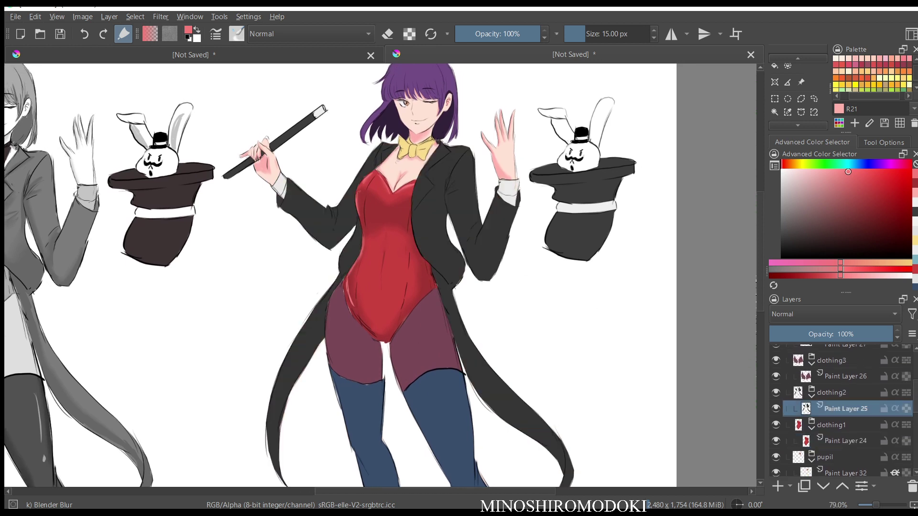
pyautogui.click(776, 408)
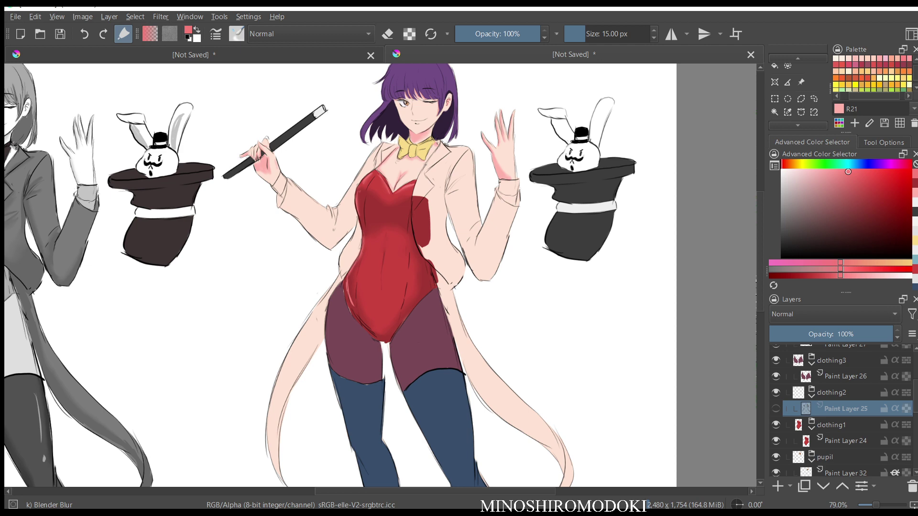
pyautogui.click(776, 409)
pyautogui.moveTo(442, 229); pyautogui.dragTo(435, 268)
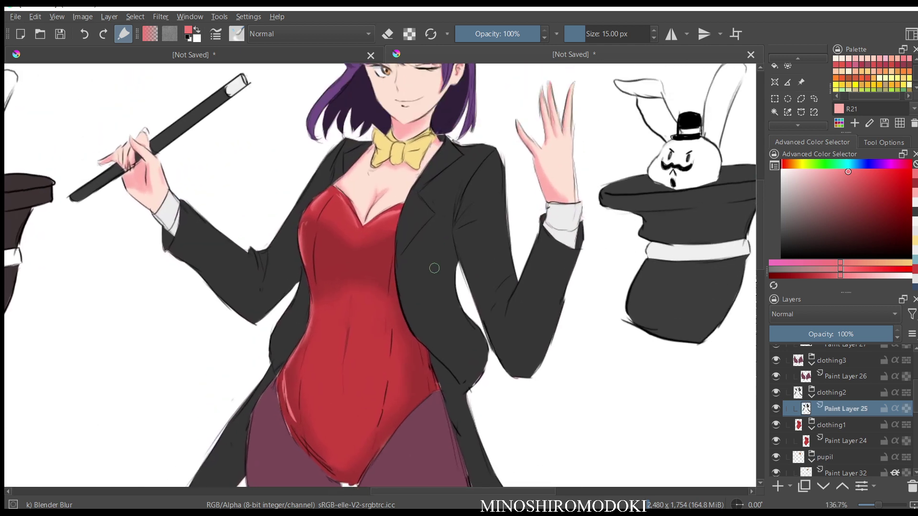
pyautogui.keyDown('ctrl'); pyautogui.click(434, 268); pyautogui.keyUp('ctrl')
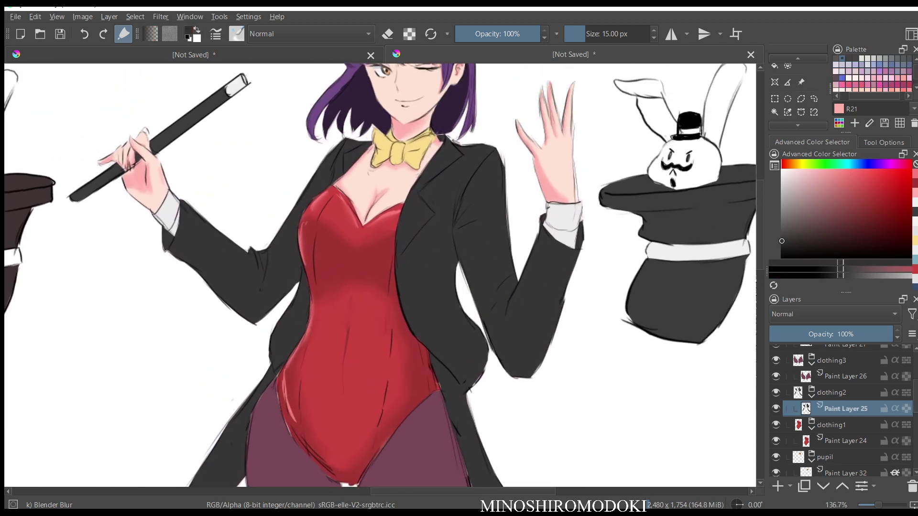
pyautogui.press('k')
pyautogui.rightClick(499, 189)
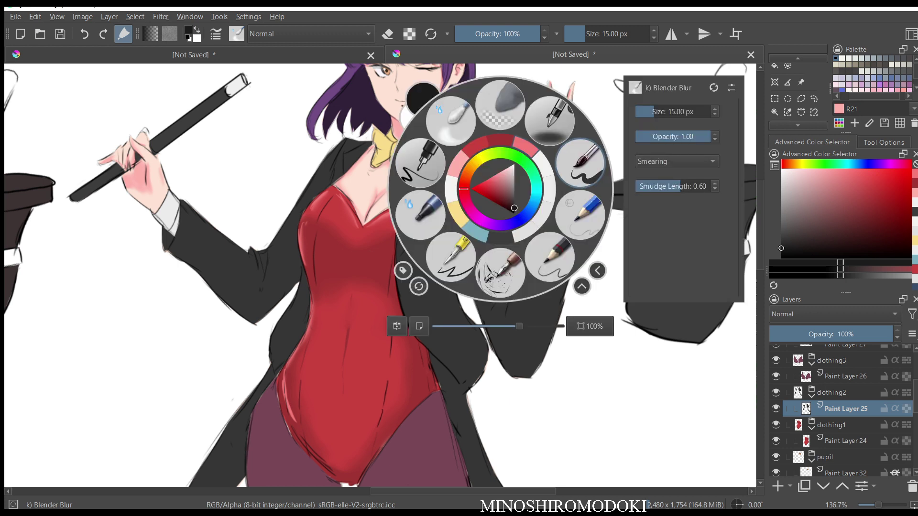
pyautogui.click(580, 163)
pyautogui.moveTo(424, 192); pyautogui.dragTo(451, 168)
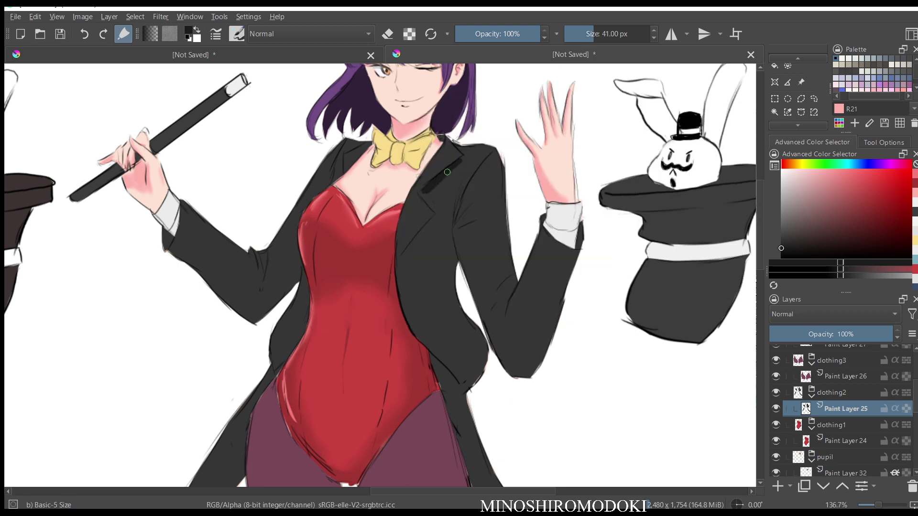
pyautogui.moveTo(430, 203); pyautogui.dragTo(402, 259)
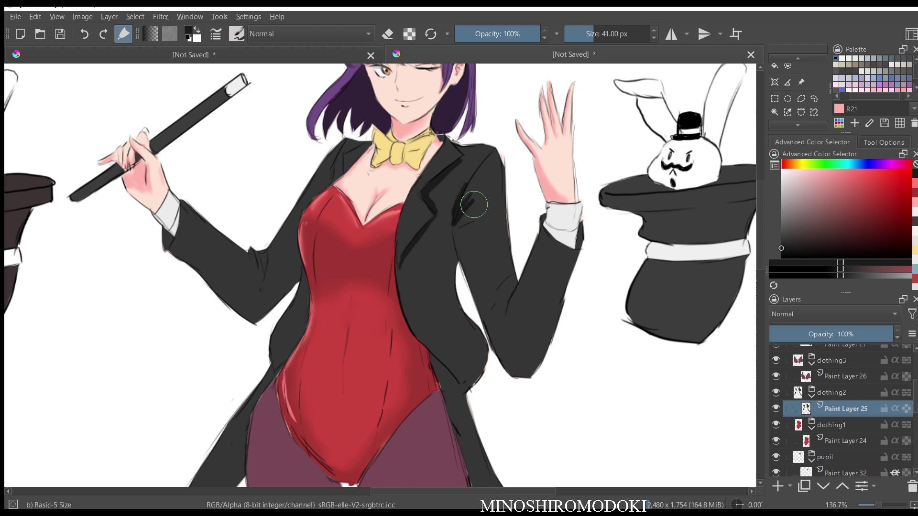
pyautogui.moveTo(460, 225)
pyautogui.mouseDown()
pyautogui.moveTo(450, 306)
pyautogui.moveTo(451, 287)
pyautogui.moveTo(443, 326)
pyautogui.mouseUp()
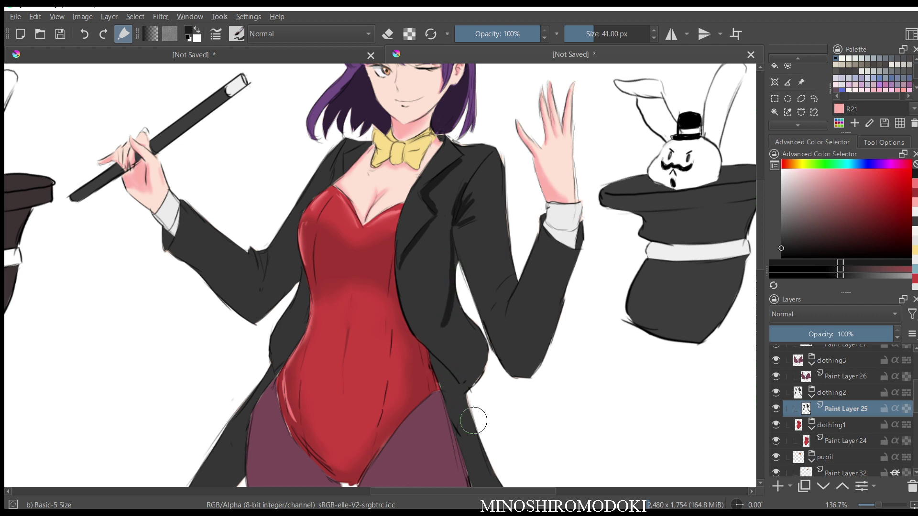
pyautogui.hotkey('ctrl', 'z')
pyautogui.hotkey('ctrl', 'z')
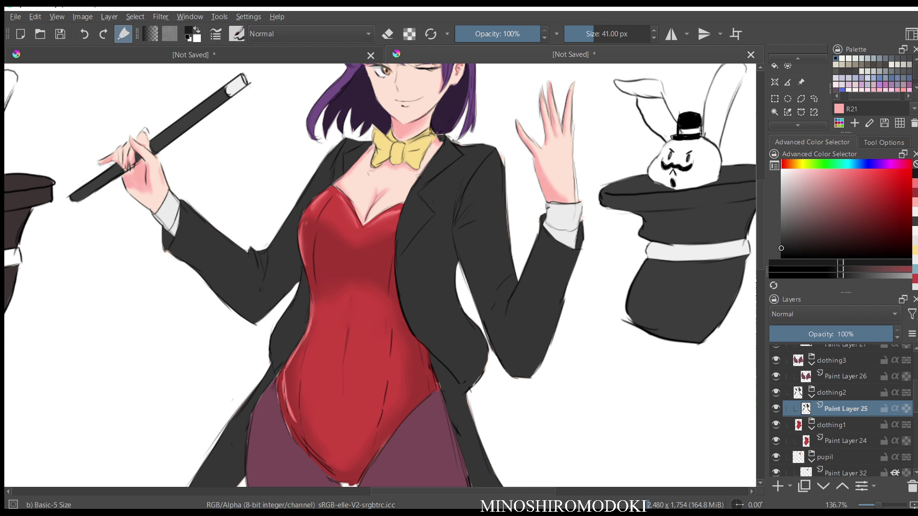
# - Add a paint layer above Paint Layer 25 and paint near-black shadows along the jacket's lapel, front edge, hem and armpit
pyautogui.press('Insert')
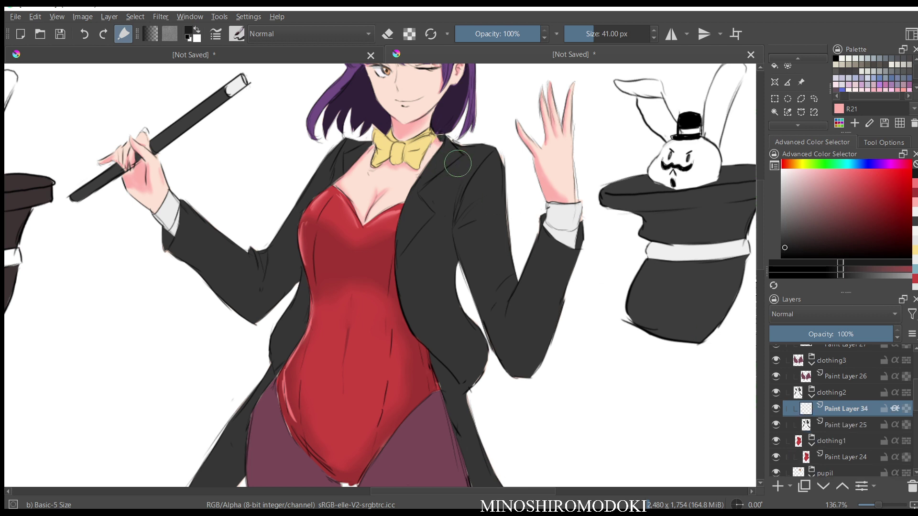
pyautogui.moveTo(458, 161)
pyautogui.mouseDown()
pyautogui.moveTo(426, 191)
pyautogui.moveTo(436, 180)
pyautogui.moveTo(428, 194)
pyautogui.moveTo(438, 219)
pyautogui.moveTo(404, 258)
pyautogui.moveTo(411, 312)
pyautogui.moveTo(402, 270)
pyautogui.moveTo(428, 328)
pyautogui.mouseUp()
pyautogui.moveTo(406, 299)
pyautogui.mouseDown()
pyautogui.moveTo(413, 326)
pyautogui.moveTo(415, 318)
pyautogui.moveTo(462, 373)
pyautogui.mouseUp()
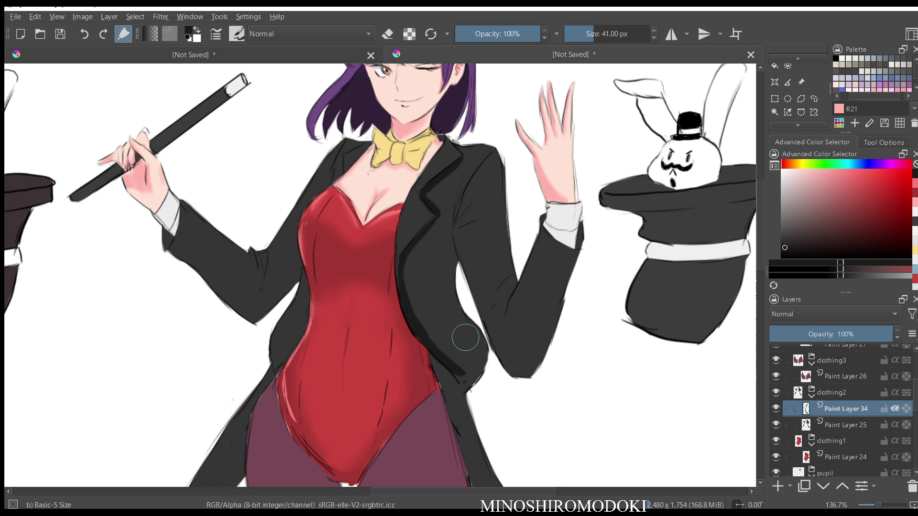
pyautogui.moveTo(454, 293)
pyautogui.mouseDown()
pyautogui.moveTo(455, 336)
pyautogui.moveTo(478, 358)
pyautogui.moveTo(478, 378)
pyautogui.mouseUp()
pyautogui.moveTo(464, 330); pyautogui.dragTo(476, 388)
pyautogui.moveTo(451, 265); pyautogui.dragTo(451, 281)
pyautogui.moveTo(453, 248); pyautogui.dragTo(456, 307)
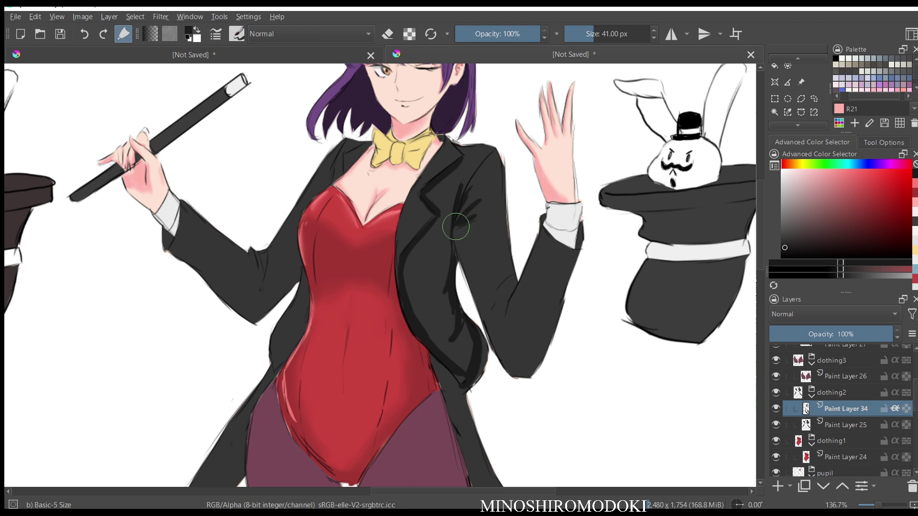
# - Paint near-black elbow folds and edge shadows on the open raised hand's sleeve, plus a shadow across that shoulder
pyautogui.moveTo(518, 280)
pyautogui.mouseDown()
pyautogui.moveTo(499, 315)
pyautogui.moveTo(490, 306)
pyautogui.mouseUp()
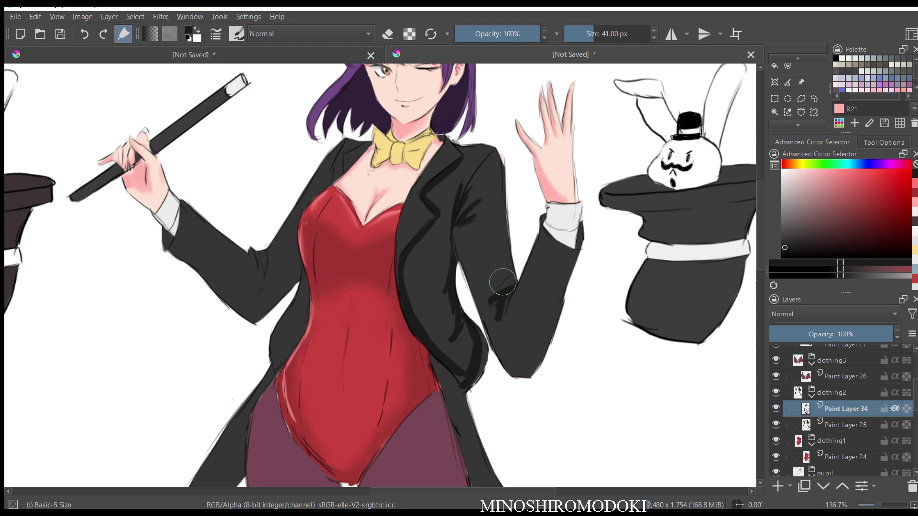
pyautogui.moveTo(458, 232); pyautogui.dragTo(482, 313)
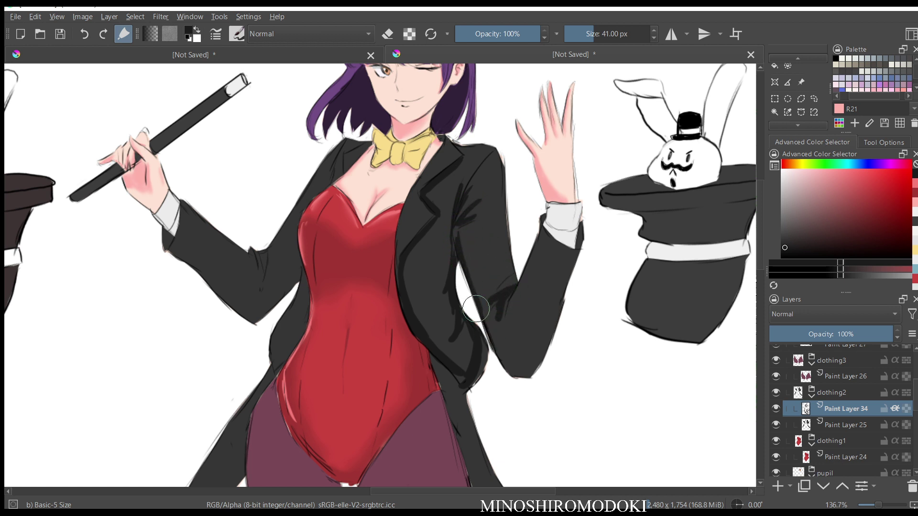
pyautogui.moveTo(571, 250)
pyautogui.mouseDown()
pyautogui.moveTo(547, 335)
pyautogui.moveTo(564, 280)
pyautogui.moveTo(514, 372)
pyautogui.mouseUp()
pyautogui.moveTo(467, 147); pyautogui.dragTo(493, 149)
# - Paint near-black shadows on the wand arm's shoulder, sleeve edge, elbow folds and both cuff ends, then check the jacket mirrored and zoomed out
pyautogui.moveTo(350, 150)
pyautogui.mouseDown()
pyautogui.moveTo(342, 168)
pyautogui.moveTo(366, 145)
pyautogui.moveTo(351, 144)
pyautogui.moveTo(365, 144)
pyautogui.moveTo(346, 140)
pyautogui.moveTo(363, 141)
pyautogui.moveTo(329, 159)
pyautogui.moveTo(348, 140)
pyautogui.moveTo(310, 202)
pyautogui.moveTo(338, 160)
pyautogui.mouseUp()
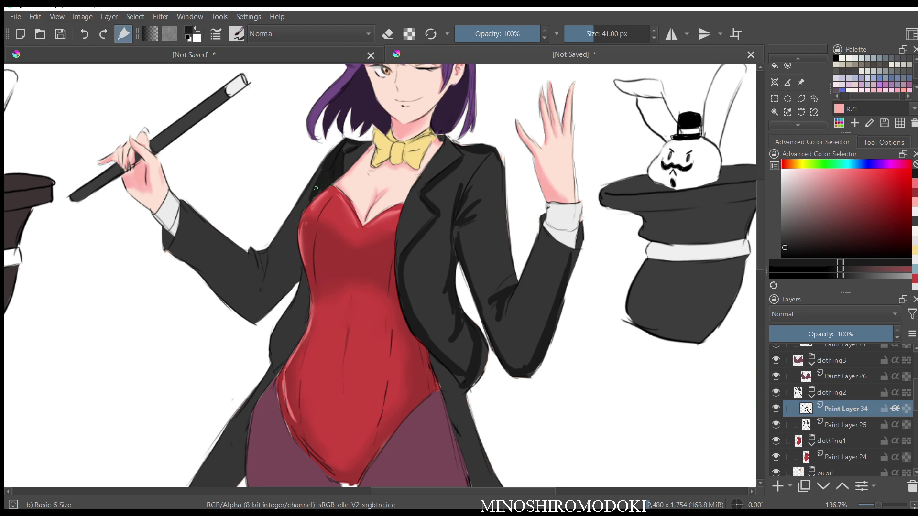
pyautogui.moveTo(299, 276)
pyautogui.mouseDown()
pyautogui.moveTo(266, 305)
pyautogui.moveTo(287, 288)
pyautogui.moveTo(242, 310)
pyautogui.mouseUp()
pyautogui.moveTo(182, 253); pyautogui.dragTo(221, 295)
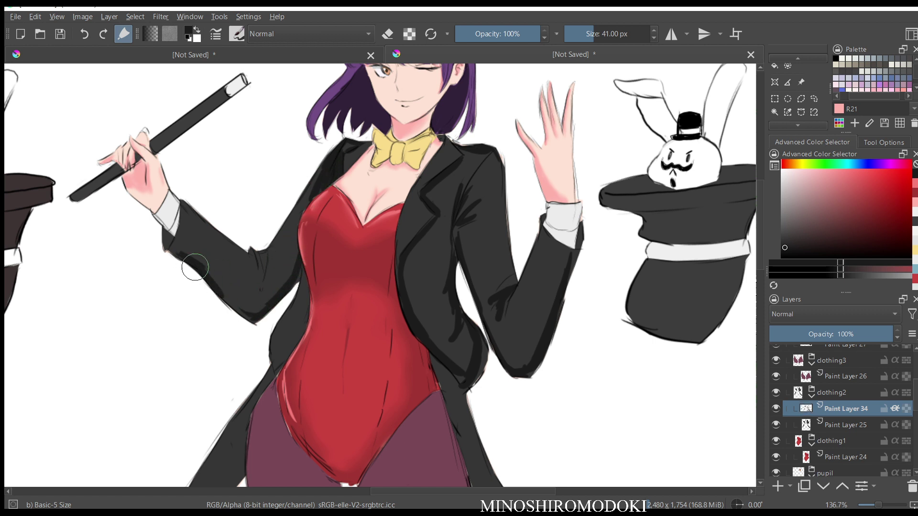
pyautogui.moveTo(197, 268)
pyautogui.mouseDown()
pyautogui.moveTo(240, 311)
pyautogui.moveTo(233, 303)
pyautogui.moveTo(275, 298)
pyautogui.mouseUp()
pyautogui.moveTo(276, 266)
pyautogui.mouseDown()
pyautogui.moveTo(258, 251)
pyautogui.moveTo(253, 288)
pyautogui.mouseUp()
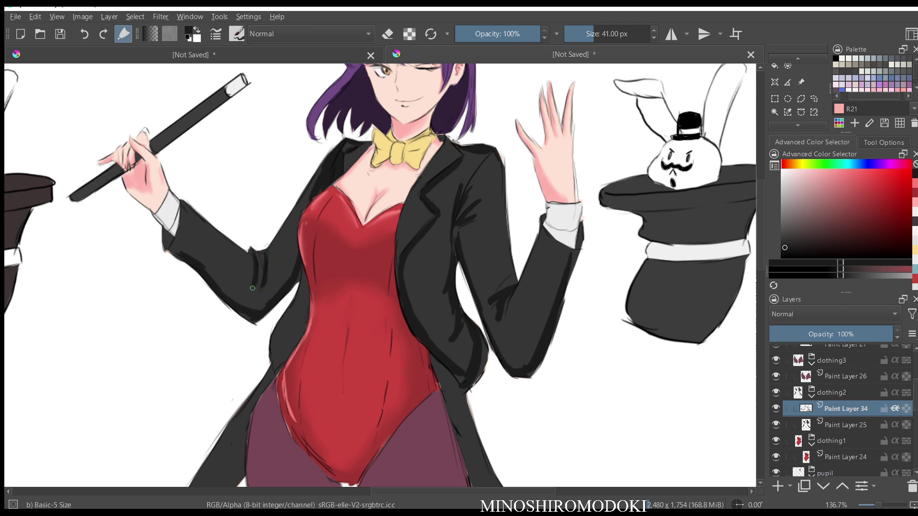
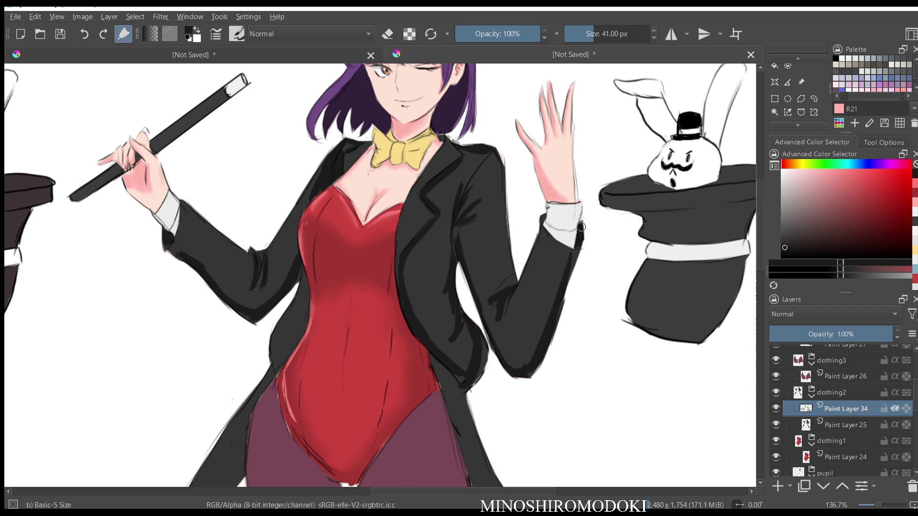
pyautogui.press('m')
pyautogui.press('m')
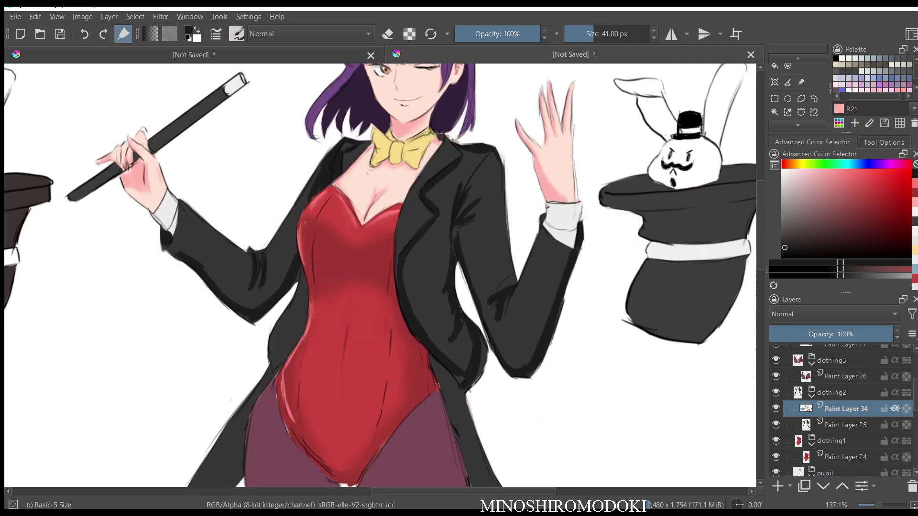
pyautogui.scroll(-4, 575, 234)
pyautogui.scroll(-3, 575, 233)
pyautogui.scroll(7, 574, 233)
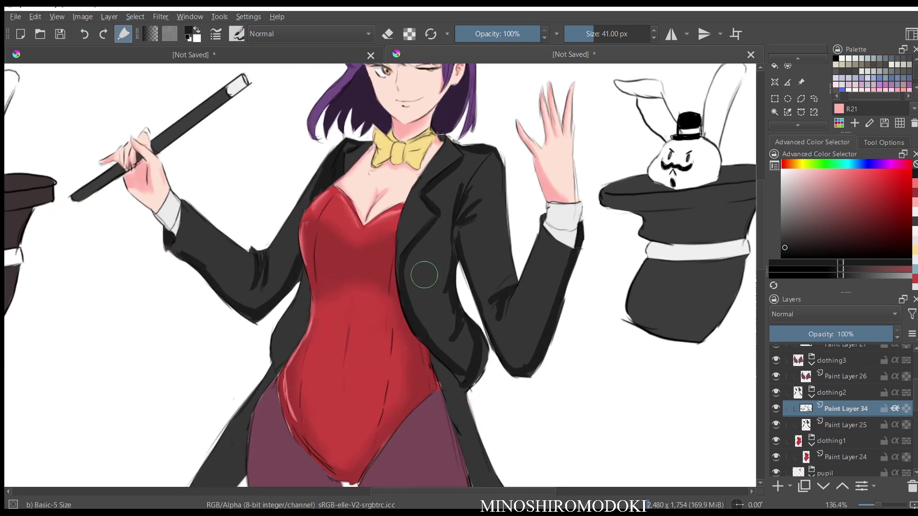
# - Switch to the Blender Blur brush at 24 px and blend the shadows on the jacket front and the open raised hand's sleeve
pyautogui.rightClick(463, 218)
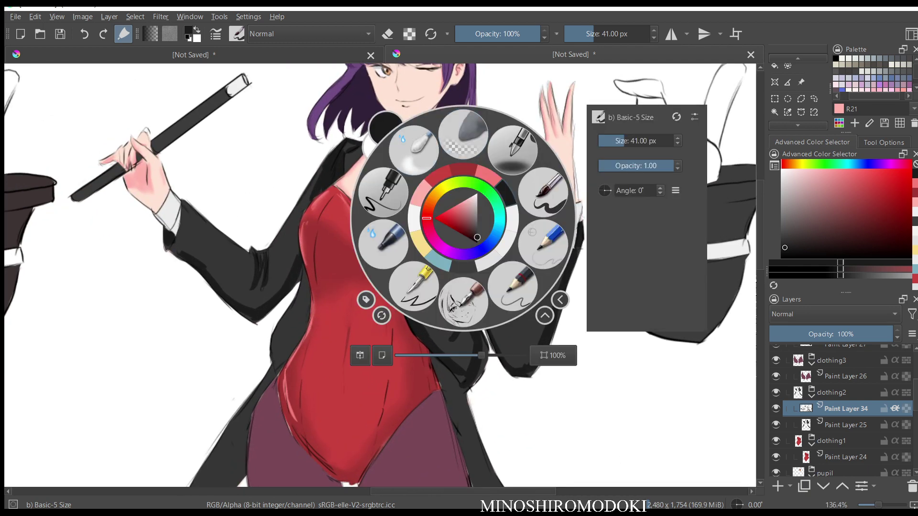
pyautogui.click(410, 155)
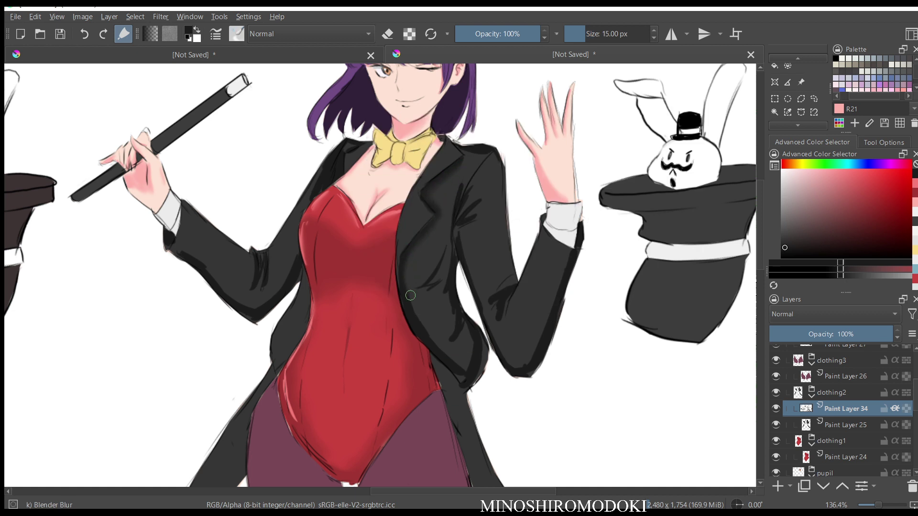
pyautogui.press(']')
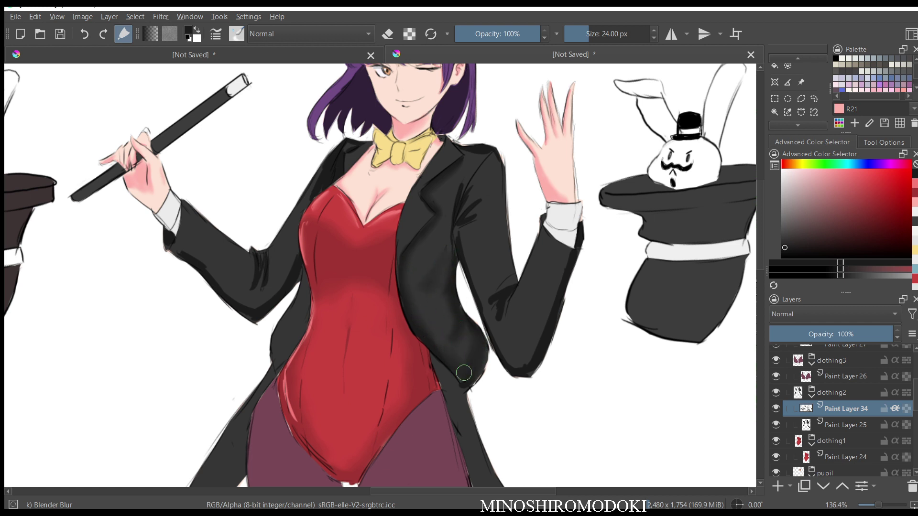
pyautogui.moveTo(460, 226); pyautogui.dragTo(446, 231)
pyautogui.moveTo(478, 186)
pyautogui.mouseDown()
pyautogui.moveTo(449, 232)
pyautogui.moveTo(469, 213)
pyautogui.mouseUp()
pyautogui.moveTo(500, 357); pyautogui.dragTo(500, 292)
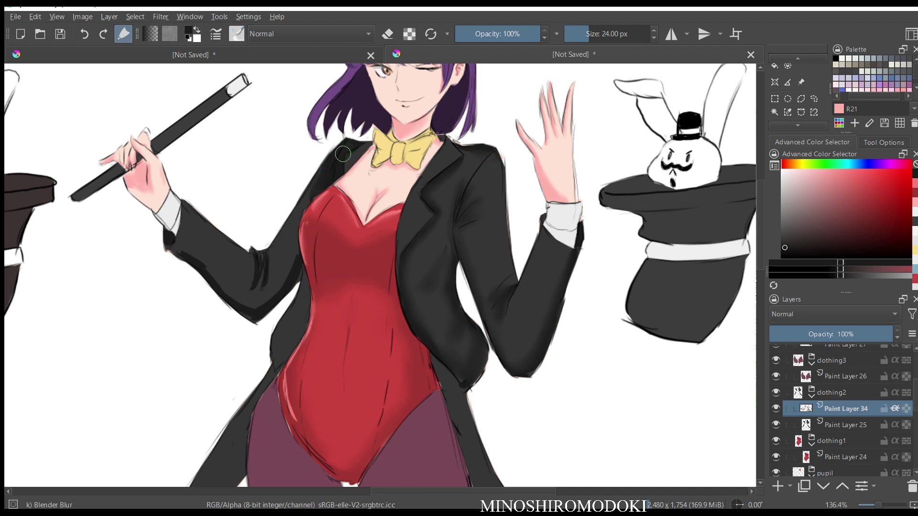
# - Blend the shadows on the wand arm's shoulder, elbow folds and sleeve edge, then check the whole figure
pyautogui.moveTo(281, 240); pyautogui.dragTo(265, 262)
pyautogui.moveTo(228, 292); pyautogui.dragTo(199, 266)
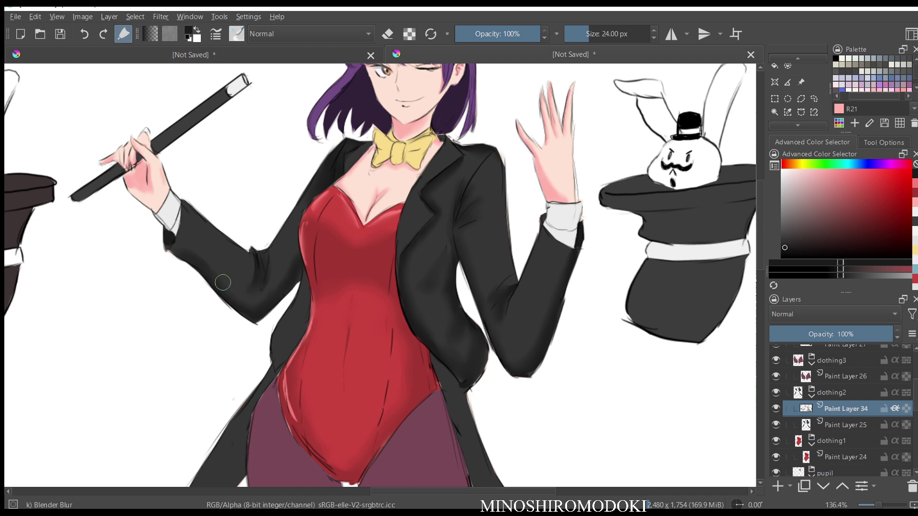
pyautogui.scroll(-2, 448, 229)
pyautogui.scroll(2, 449, 230)
pyautogui.scroll(-4, 462, 216)
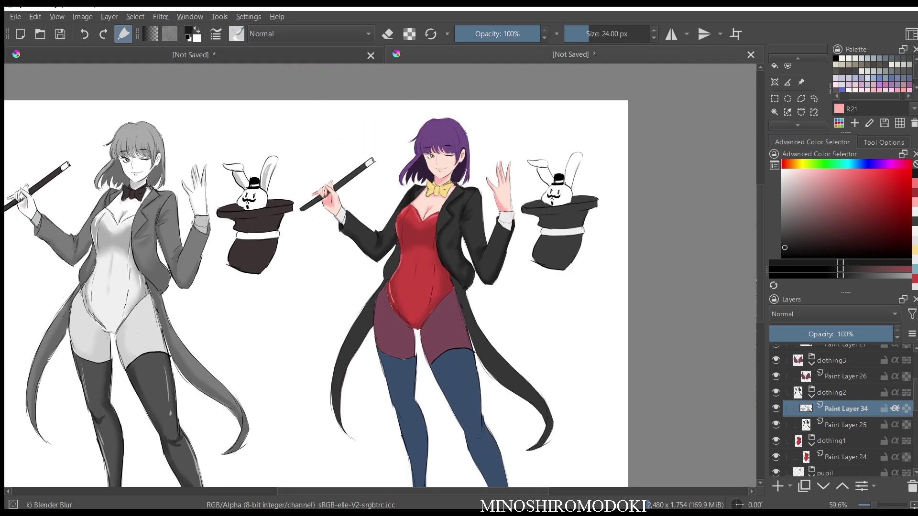
pyautogui.scroll(4, 462, 215)
# - Switch to the 41 px Basic-5 Size brush and paint near-black shadows along both edges of the coat tail on the raised-hand side
pyautogui.rightClick(444, 224)
pyautogui.click(524, 197)
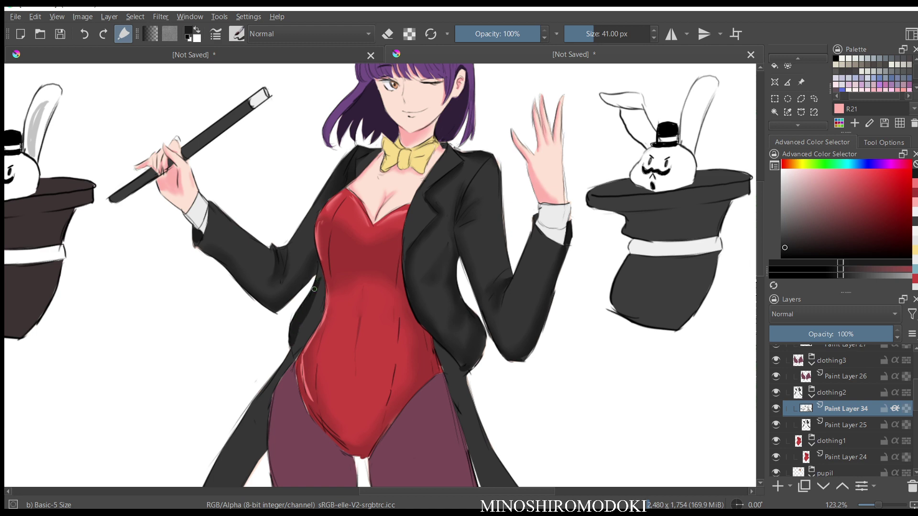
pyautogui.press('m')
pyautogui.press('m')
pyautogui.scroll(-4, 299, 322)
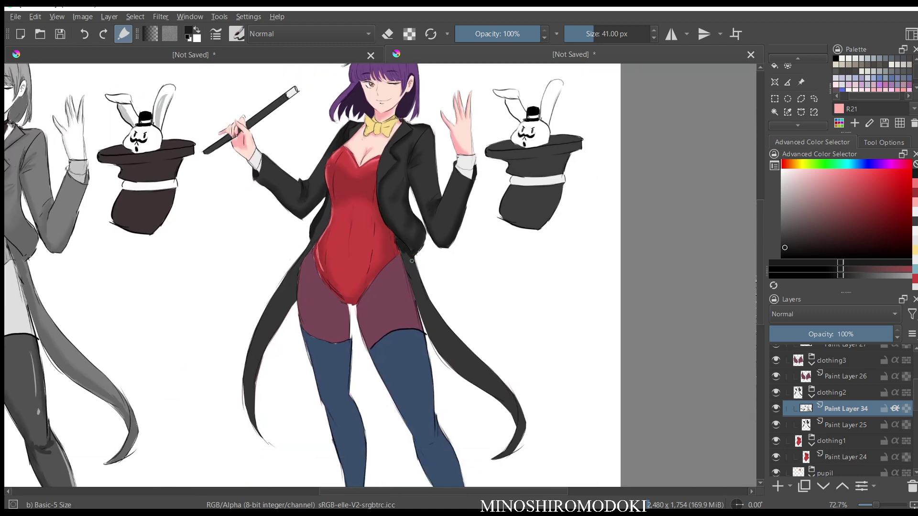
pyautogui.moveTo(412, 261); pyautogui.dragTo(407, 261)
pyautogui.moveTo(427, 299); pyautogui.dragTo(513, 397)
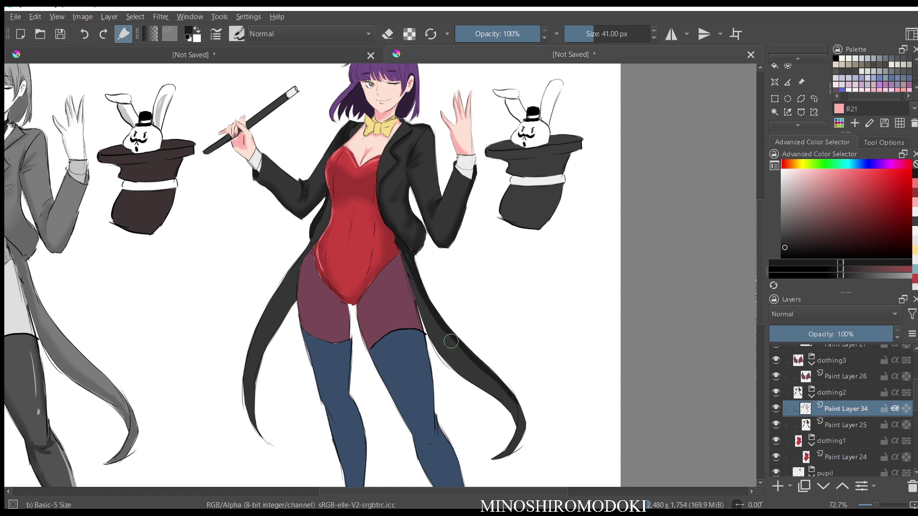
pyautogui.moveTo(410, 265)
pyautogui.mouseDown()
pyautogui.moveTo(435, 345)
pyautogui.moveTo(430, 320)
pyautogui.moveTo(466, 375)
pyautogui.mouseUp()
# - Extend the near-black shadow down to the curled tip of the raised-hand side's coat tail and check it mirrored
pyautogui.moveTo(495, 334); pyautogui.dragTo(440, 99)
pyautogui.moveTo(490, 321)
pyautogui.mouseDown()
pyautogui.moveTo(459, 410)
pyautogui.moveTo(497, 362)
pyautogui.moveTo(490, 323)
pyautogui.moveTo(478, 356)
pyautogui.moveTo(496, 343)
pyautogui.mouseUp()
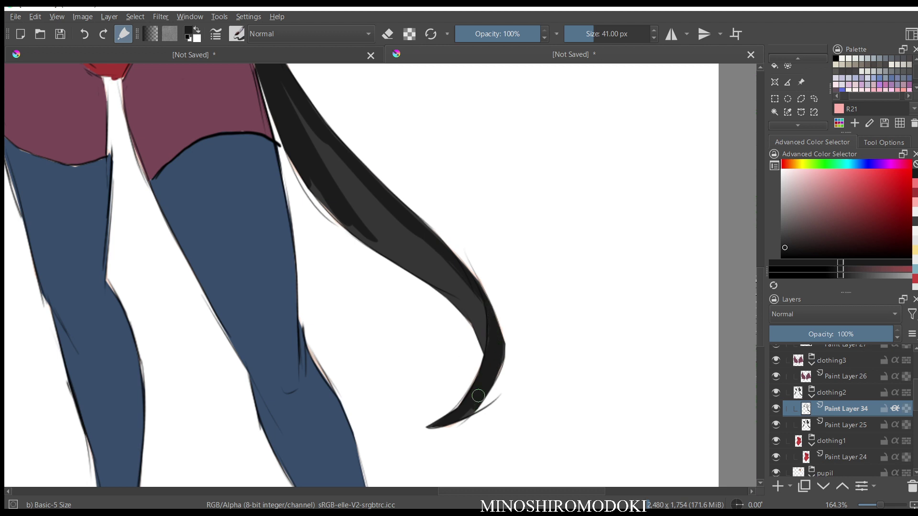
pyautogui.moveTo(478, 396); pyautogui.dragTo(465, 413)
pyautogui.press('m')
pyautogui.press('m')
pyautogui.moveTo(514, 272); pyautogui.dragTo(504, 318)
pyautogui.moveTo(419, 234); pyautogui.dragTo(532, 249)
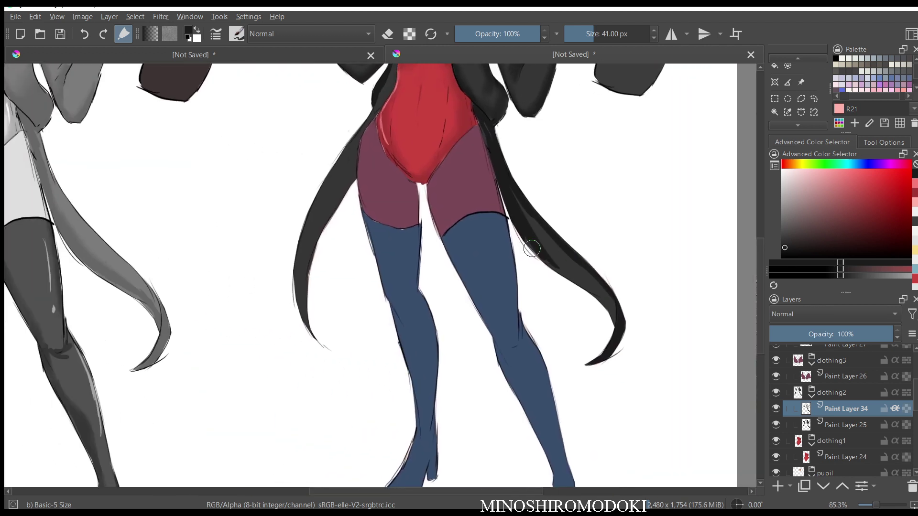
# - Paint a near-black shadow along the inner edge of the wand-side coat tail, then check the figure mirrored and zoomed out
pyautogui.scroll(3, 478, 229)
pyautogui.scroll(-3, 337, 96)
pyautogui.scroll(1, 352, 149)
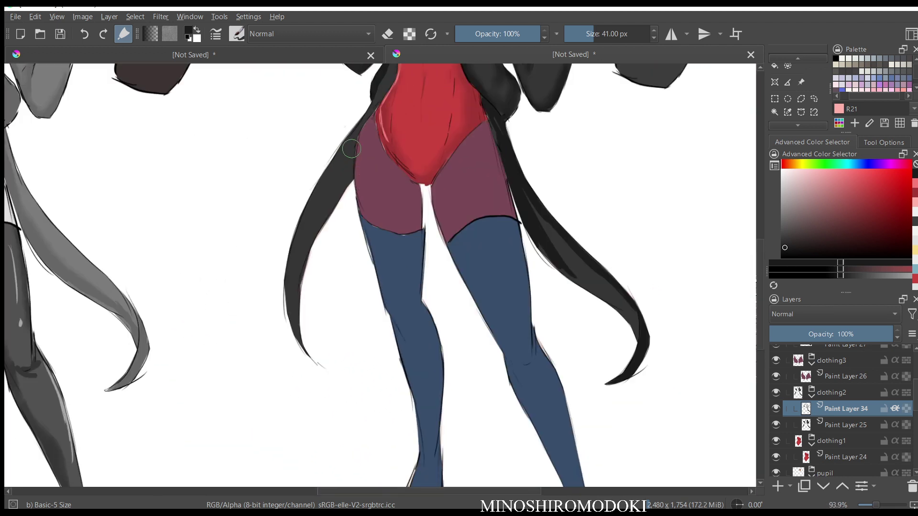
pyautogui.moveTo(351, 149)
pyautogui.mouseDown()
pyautogui.moveTo(295, 281)
pyautogui.moveTo(312, 231)
pyautogui.moveTo(300, 274)
pyautogui.moveTo(302, 346)
pyautogui.moveTo(341, 171)
pyautogui.moveTo(307, 251)
pyautogui.moveTo(363, 130)
pyautogui.mouseUp()
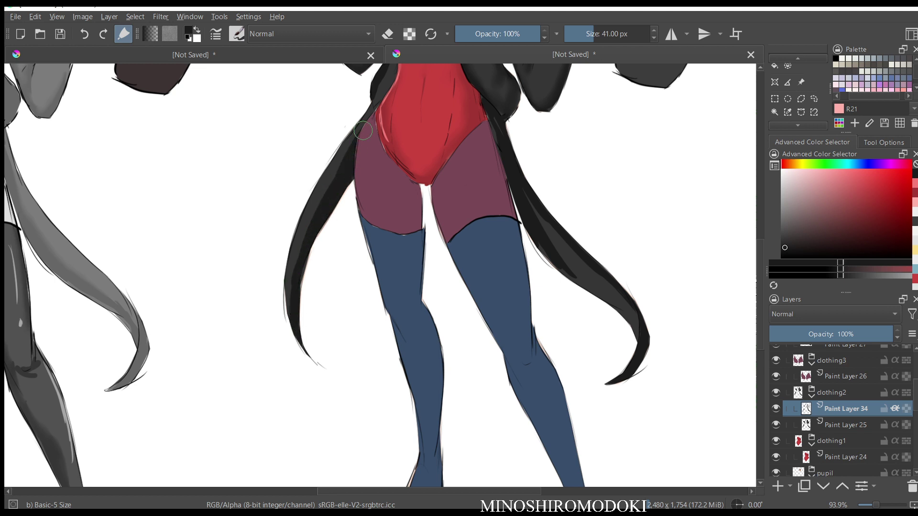
pyautogui.press('m')
pyautogui.press('m')
pyautogui.scroll(-3, 426, 105)
pyautogui.moveTo(427, 97); pyautogui.dragTo(376, 292)
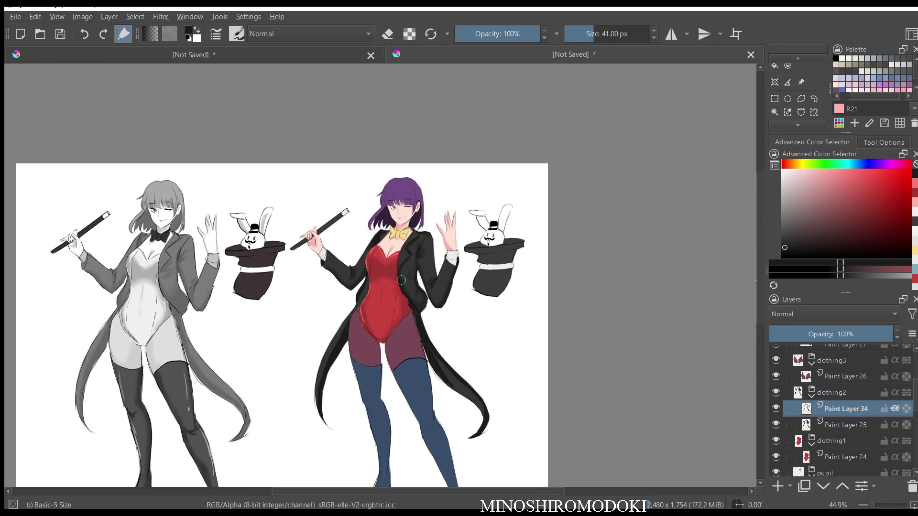
# - Switch to the Blender Blur brush at 24 px and soften the shadows at the top of the raised-hand side's coat tail
pyautogui.scroll(3, 382, 270)
pyautogui.scroll(3, 400, 189)
pyautogui.rightClick(400, 189)
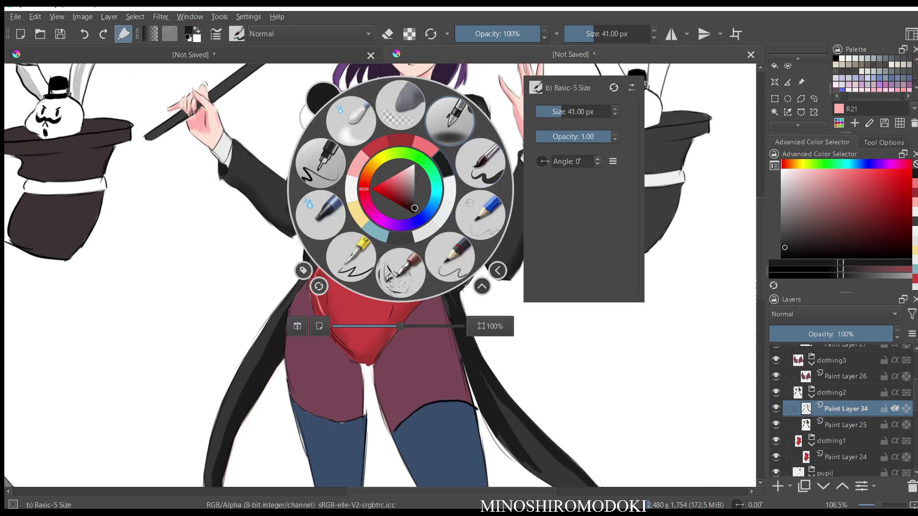
pyautogui.click(401, 106)
pyautogui.rightClick(405, 109)
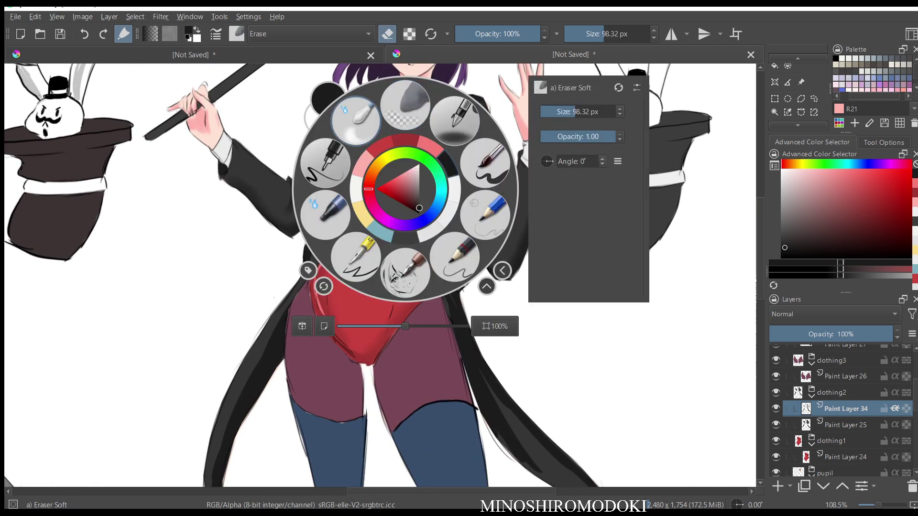
pyautogui.click(355, 122)
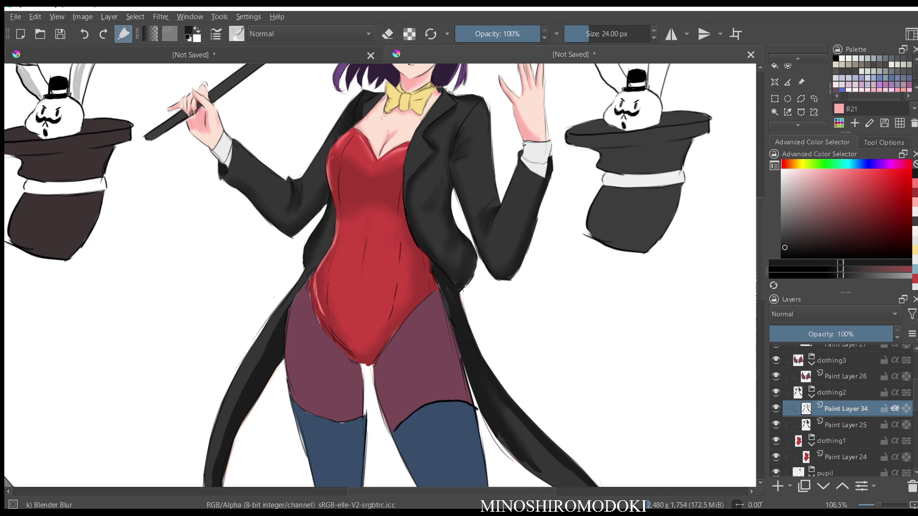
pyautogui.scroll(-4, 357, 215)
pyautogui.scroll(8, 357, 215)
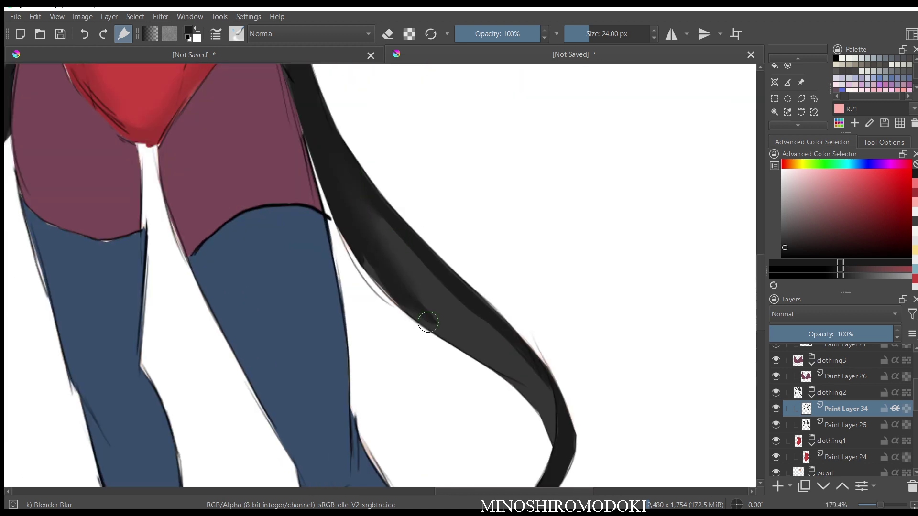
# - Blend the edge shadows along the middle of the raised-hand side's coat tail, enlarging the blender to 35 px
pyautogui.moveTo(428, 322)
pyautogui.mouseDown()
pyautogui.moveTo(392, 245)
pyautogui.moveTo(440, 271)
pyautogui.moveTo(421, 251)
pyautogui.moveTo(523, 367)
pyautogui.moveTo(527, 406)
pyautogui.moveTo(550, 376)
pyautogui.mouseUp()
pyautogui.moveTo(425, 250)
pyautogui.mouseDown()
pyautogui.moveTo(390, 224)
pyautogui.moveTo(454, 323)
pyautogui.mouseUp()
pyautogui.press(']')
pyautogui.press(']')
pyautogui.press(']')
pyautogui.press(']')
pyautogui.press(']')
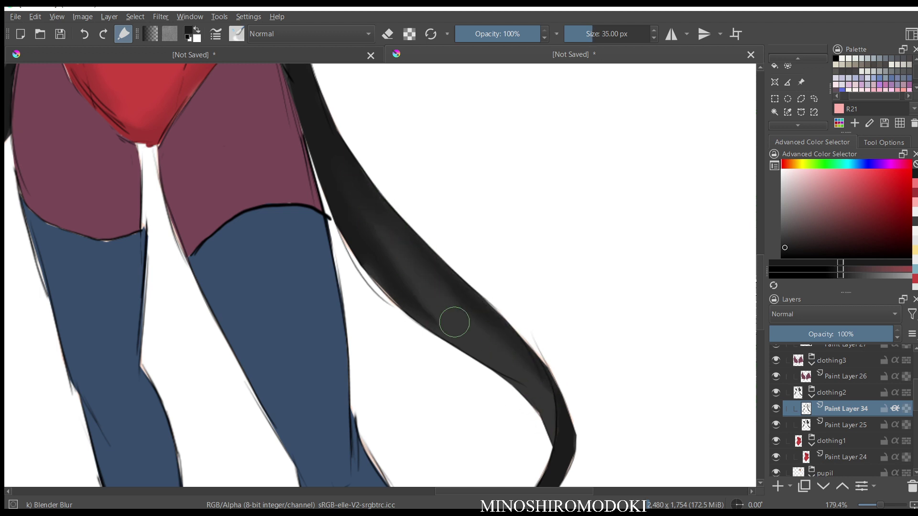
pyautogui.press('m')
pyautogui.press('m')
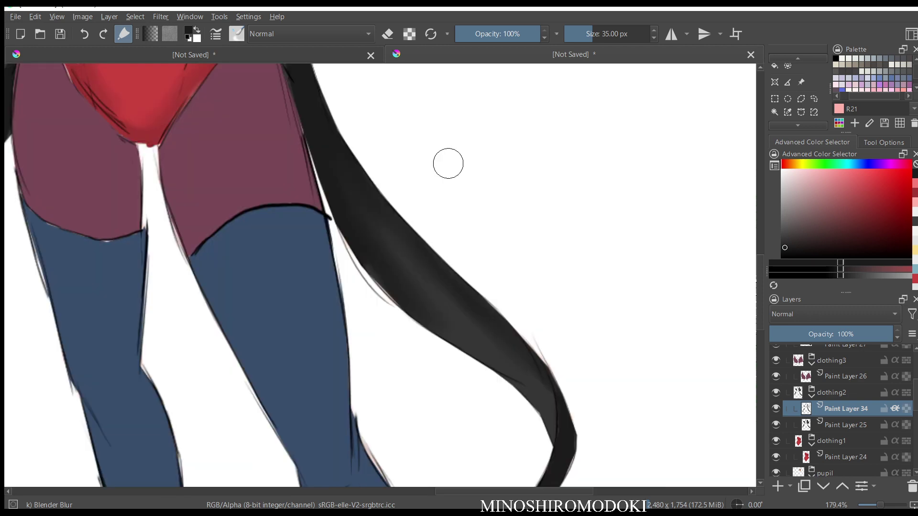
# - Blend the shadow along the wand-side coat tail with the 35 px blender
pyautogui.scroll(-4, 447, 153)
pyautogui.moveTo(286, 108); pyautogui.dragTo(378, 214)
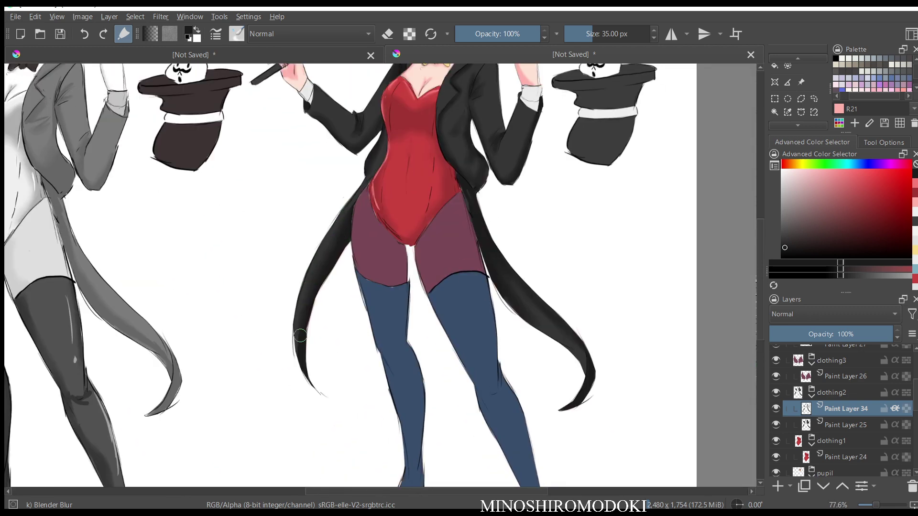
pyautogui.scroll(3, 404, 145)
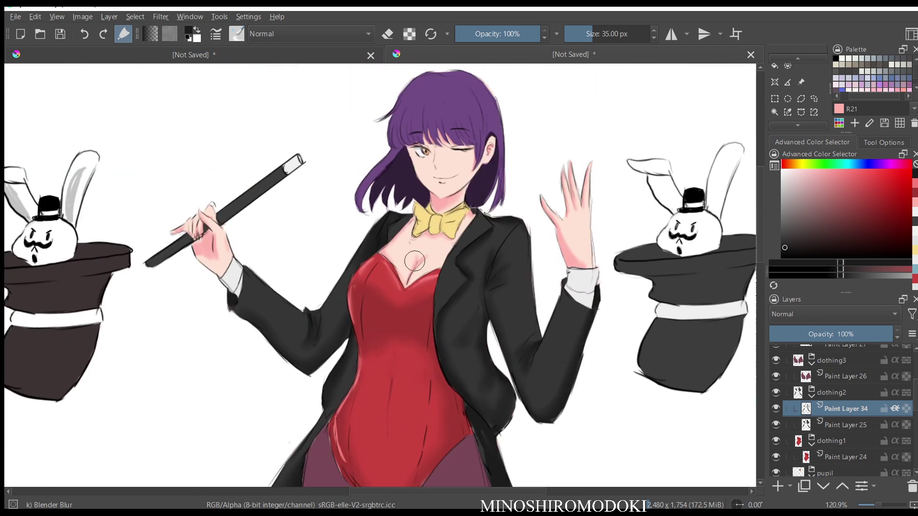
# - Paint near-black folds under the lapel, on the jacket's front panel and hem, and at the armpit with the 41 px Basic-5 Size brush
pyautogui.rightClick(451, 222)
pyautogui.click(530, 196)
pyautogui.moveTo(474, 280)
pyautogui.mouseDown()
pyautogui.moveTo(443, 344)
pyautogui.moveTo(453, 369)
pyautogui.mouseUp()
pyautogui.moveTo(481, 308); pyautogui.dragTo(469, 349)
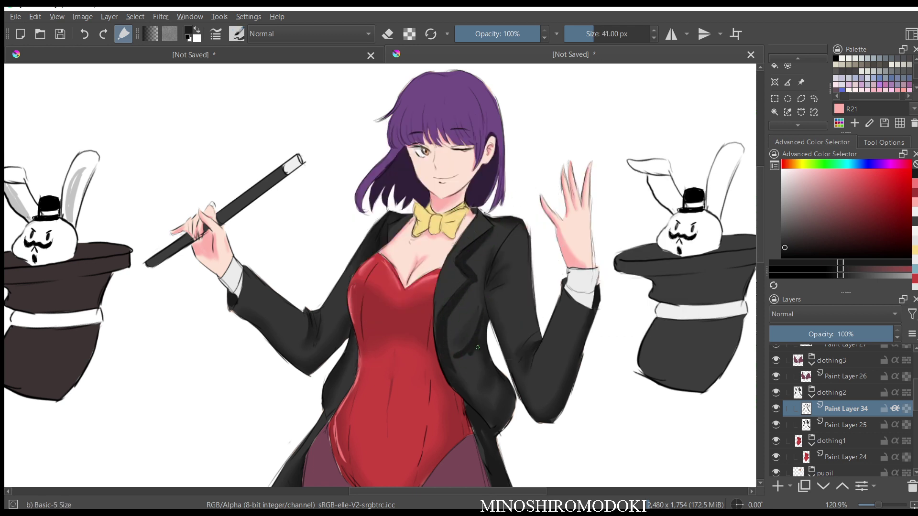
pyautogui.moveTo(491, 385); pyautogui.dragTo(491, 411)
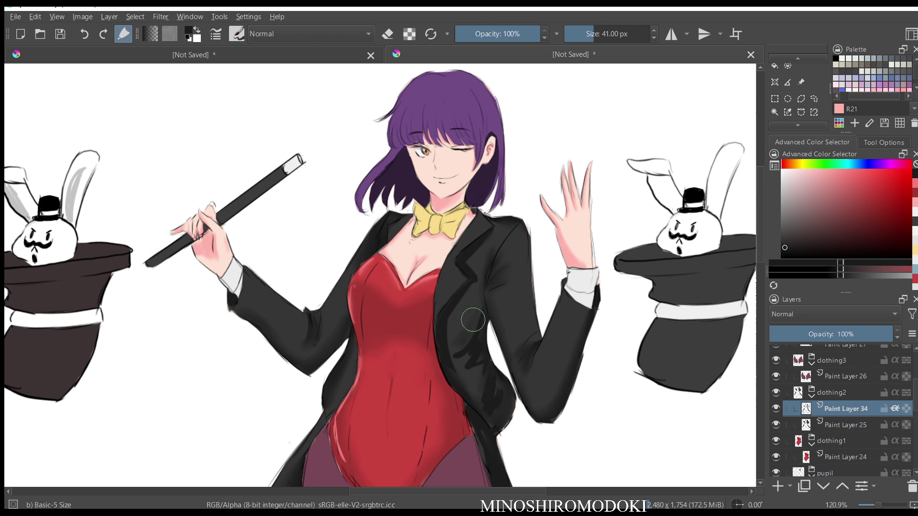
pyautogui.moveTo(489, 279)
pyautogui.mouseDown()
pyautogui.moveTo(497, 251)
pyautogui.moveTo(490, 285)
pyautogui.moveTo(498, 286)
pyautogui.moveTo(469, 219)
pyautogui.mouseUp()
# - Switch back to Blender Blur and soften the new shadows around the lapel, reducing the brush to 15 px
pyautogui.rightClick(501, 221)
pyautogui.click(450, 155)
pyautogui.moveTo(520, 194)
pyautogui.mouseDown()
pyautogui.moveTo(470, 243)
pyautogui.moveTo(497, 227)
pyautogui.mouseUp()
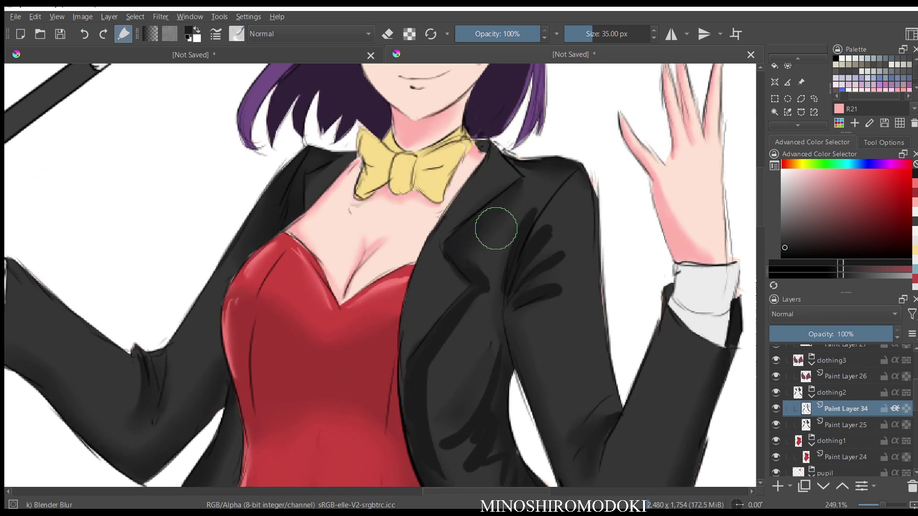
pyautogui.press('[')
pyautogui.press('[')
pyautogui.press('[')
pyautogui.press('[')
pyautogui.press('[')
pyautogui.press('[')
pyautogui.press('[')
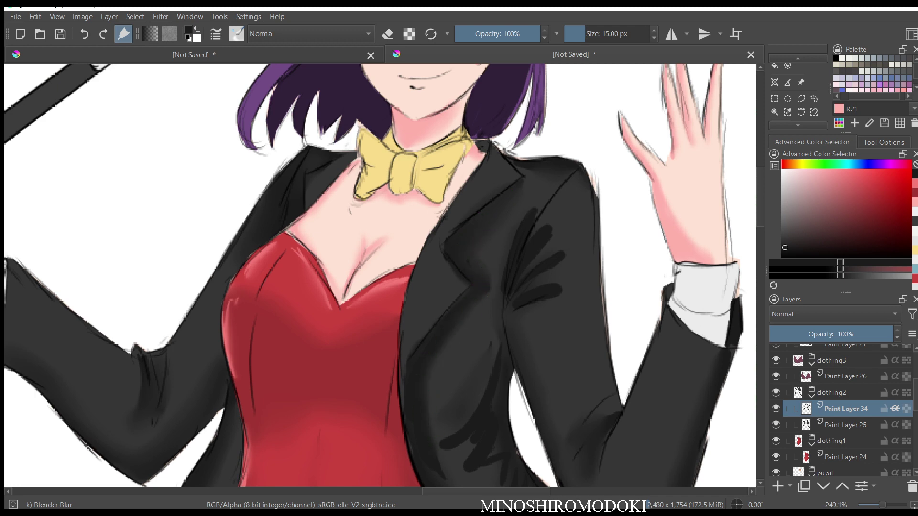
# - Blend the fold shadows on the jacket's front panel, waist and armpit, using the blender at up to 20 px
pyautogui.scroll(2, 479, 357)
pyautogui.moveTo(479, 357); pyautogui.dragTo(467, 199)
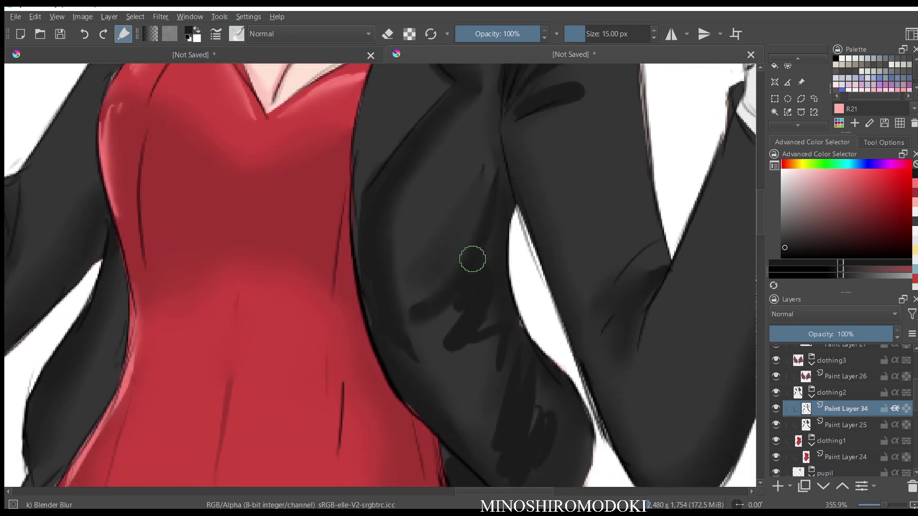
pyautogui.press(']')
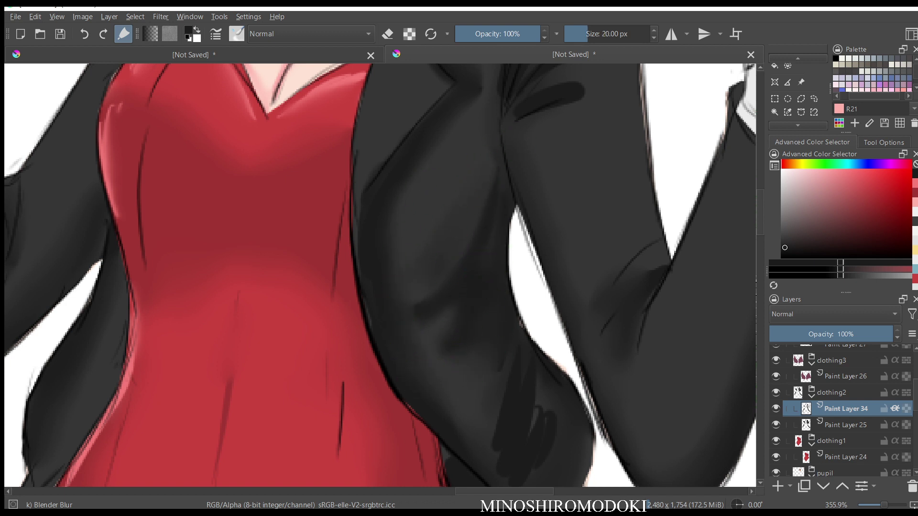
pyautogui.moveTo(542, 108)
pyautogui.mouseDown()
pyautogui.moveTo(488, 253)
pyautogui.moveTo(469, 259)
pyautogui.moveTo(462, 236)
pyautogui.moveTo(514, 197)
pyautogui.moveTo(539, 141)
pyautogui.moveTo(505, 114)
pyautogui.moveTo(451, 205)
pyautogui.mouseUp()
pyautogui.moveTo(544, 282); pyautogui.dragTo(541, 330)
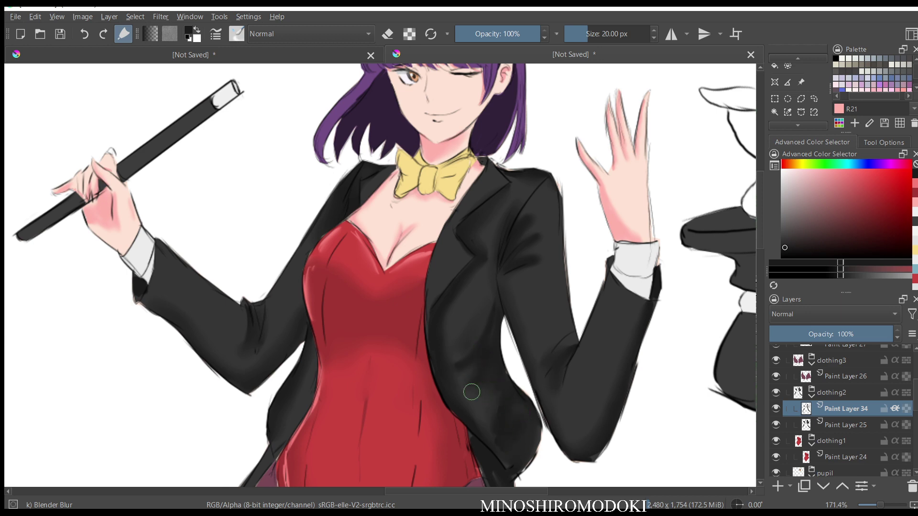
# - Blend the jacket's lower front and hem shadows with the blender at 26 px, then compare the figure with the greyscale version
pyautogui.press(']')
pyautogui.press(']')
pyautogui.press(']')
pyautogui.moveTo(504, 376); pyautogui.dragTo(496, 426)
pyautogui.scroll(-3, 496, 257)
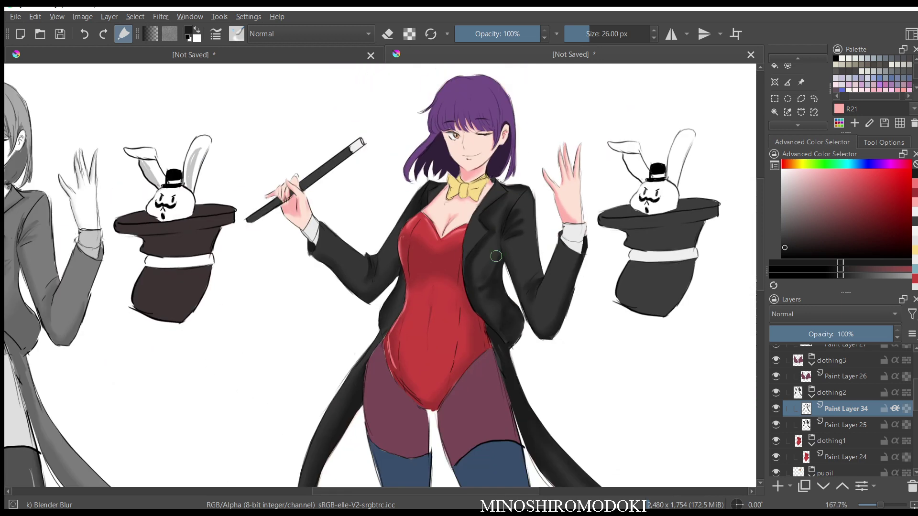
pyautogui.scroll(-4, 517, 330)
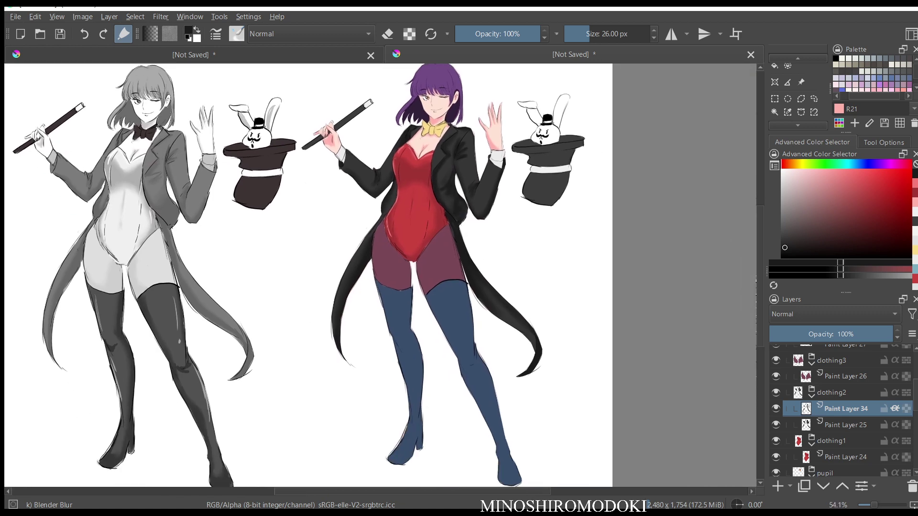
pyautogui.scroll(3, 555, 332)
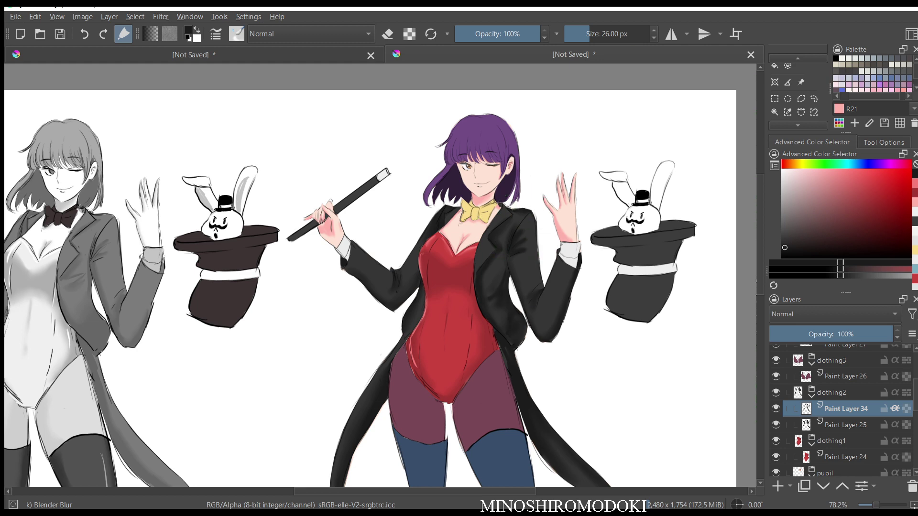
pyautogui.scroll(-2, 495, 240)
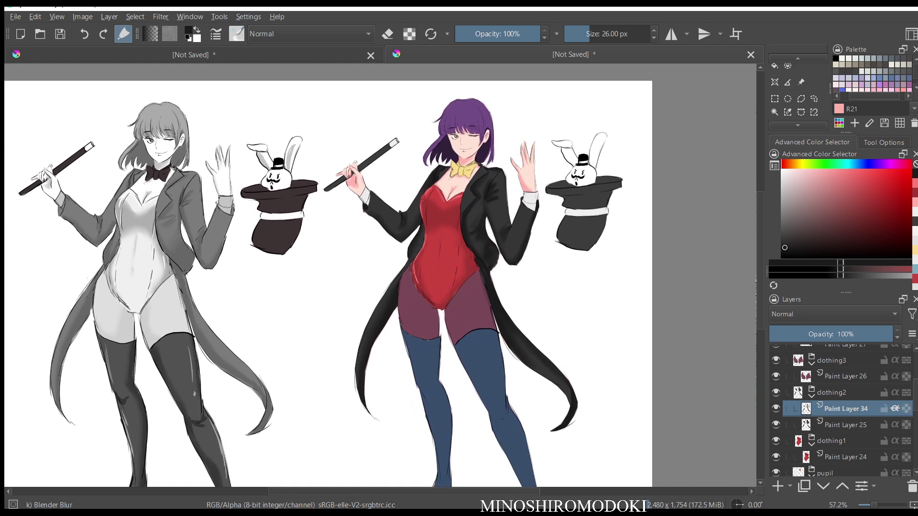
# - Hide and reshow Paint Layer 25 to check the jacket's base colour, then undo the last few changes
pyautogui.click(776, 425)
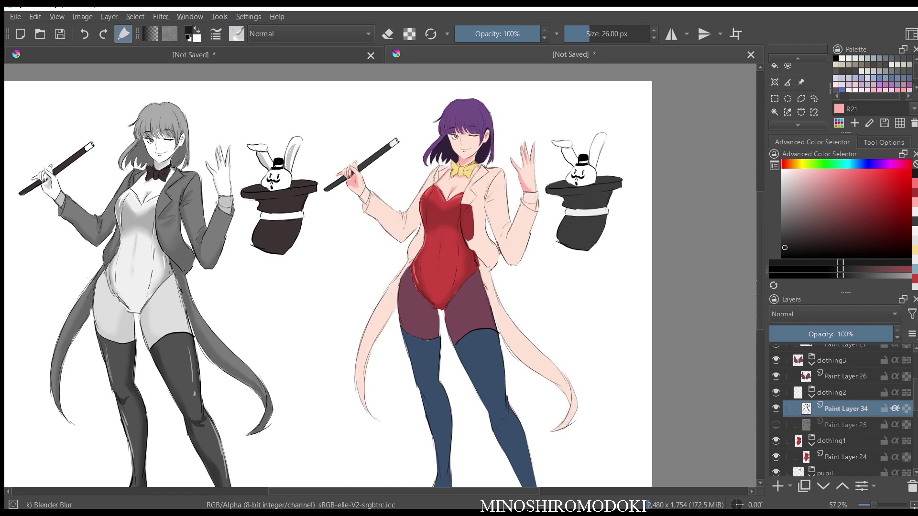
pyautogui.click(776, 425)
pyautogui.hotkey('ctrl', 'z')
pyautogui.hotkey('ctrl', 'z')
pyautogui.hotkey('ctrl', 'z')
pyautogui.hotkey('ctrl', 'z')
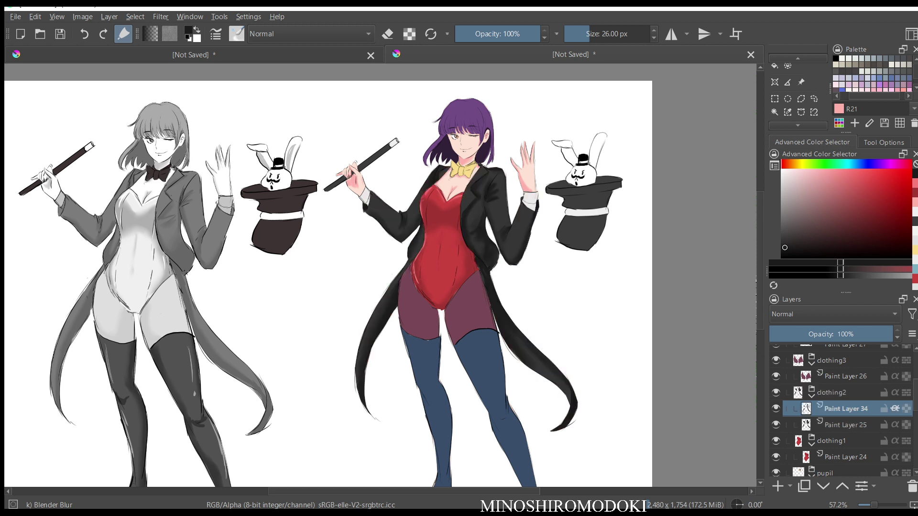
# - Add a new paint layer above the tights' Paint Layer 26 and choose a darker shade of their sampled maroon
pyautogui.hotkey('ctrl', 'shift', 'z')
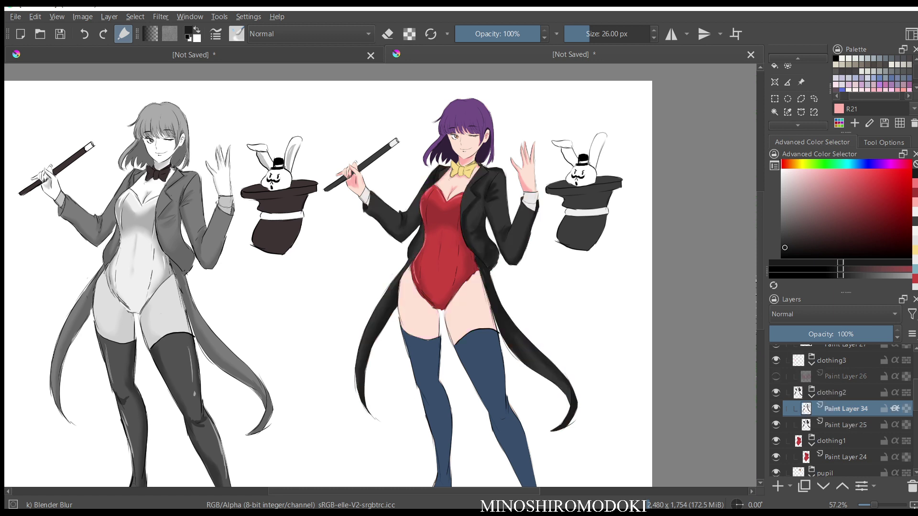
pyautogui.hotkey('ctrl', 'z')
pyautogui.keyDown('ctrl'); pyautogui.click(469, 308); pyautogui.keyUp('ctrl')
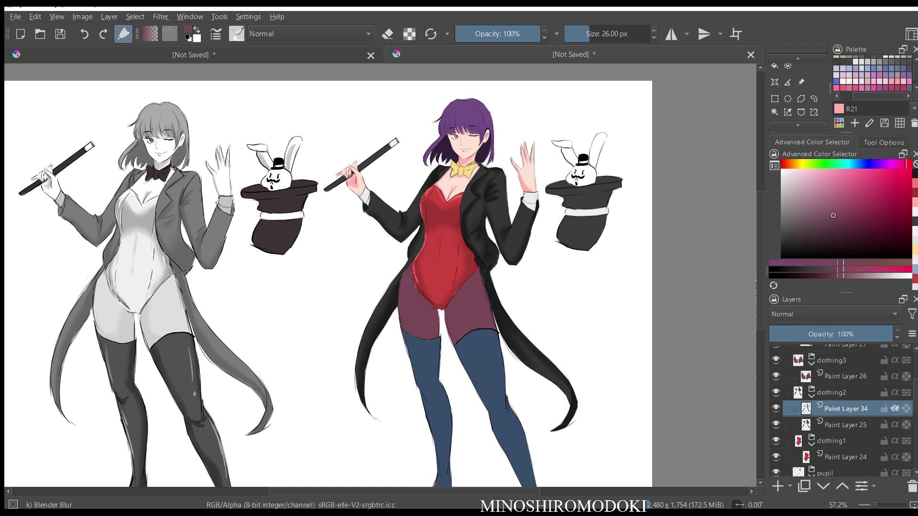
pyautogui.click(846, 377)
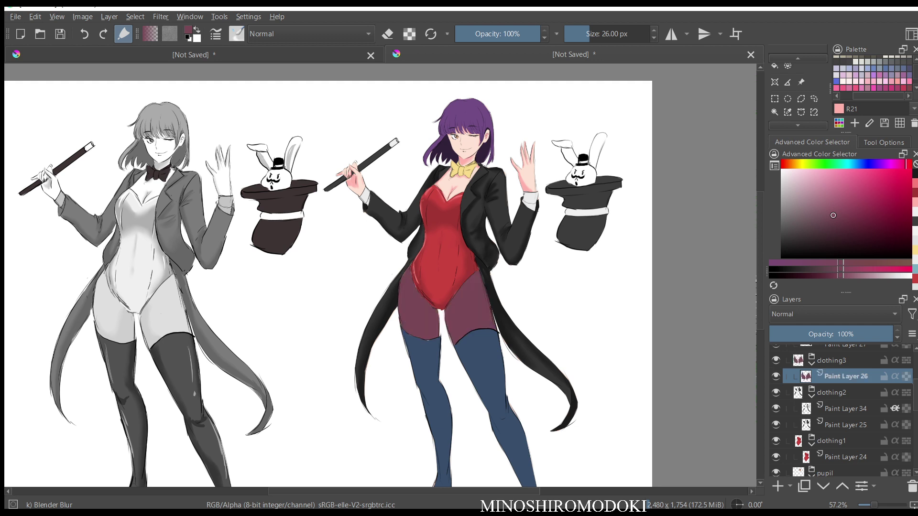
pyautogui.press('Insert')
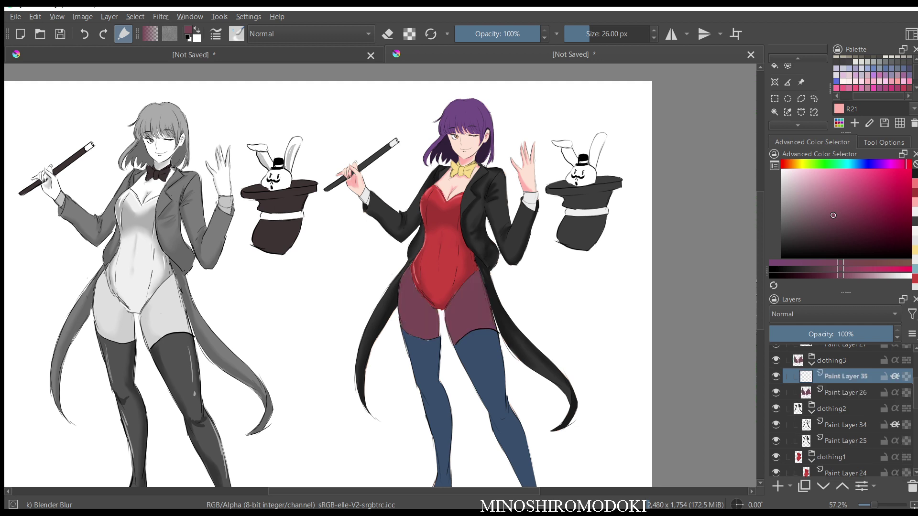
pyautogui.press('k')
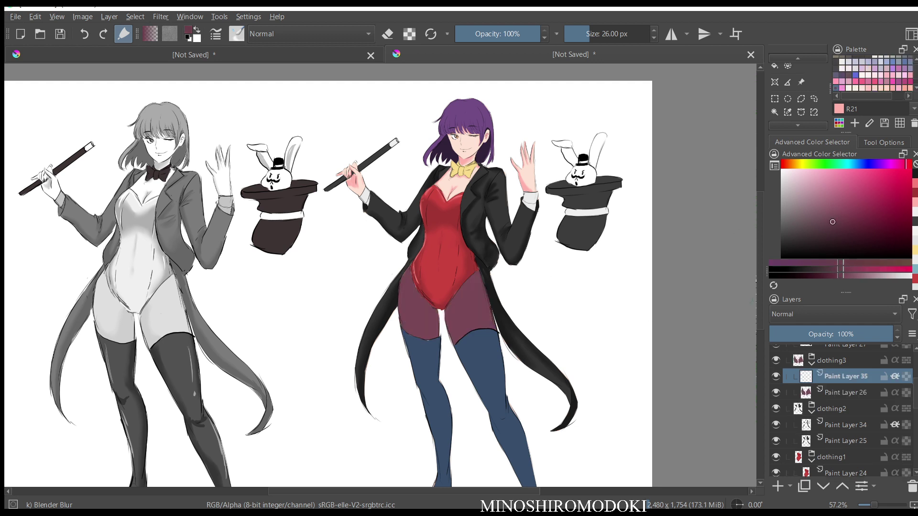
# - Switch to the Basic-5 Size brush and paint dark maroon shadows on the inner thighs and just above the stockings
pyautogui.scroll(4, 444, 302)
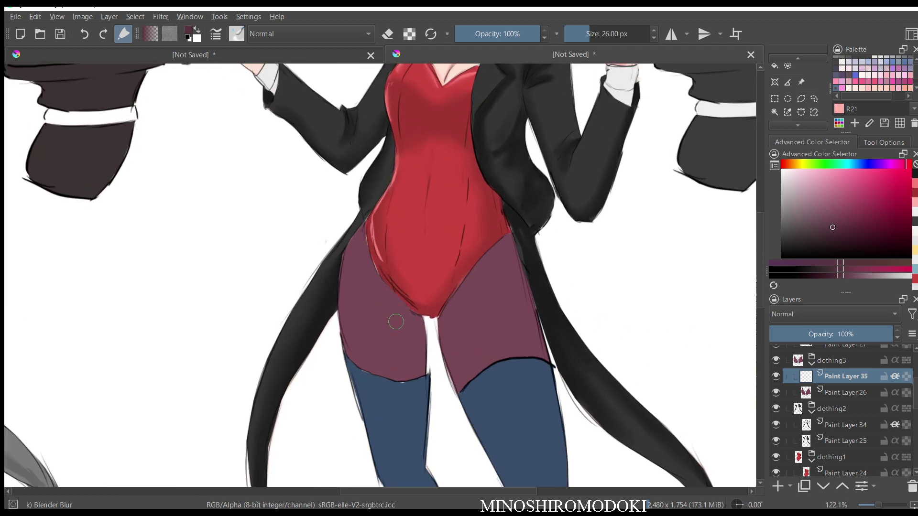
pyautogui.moveTo(393, 290); pyautogui.dragTo(402, 349)
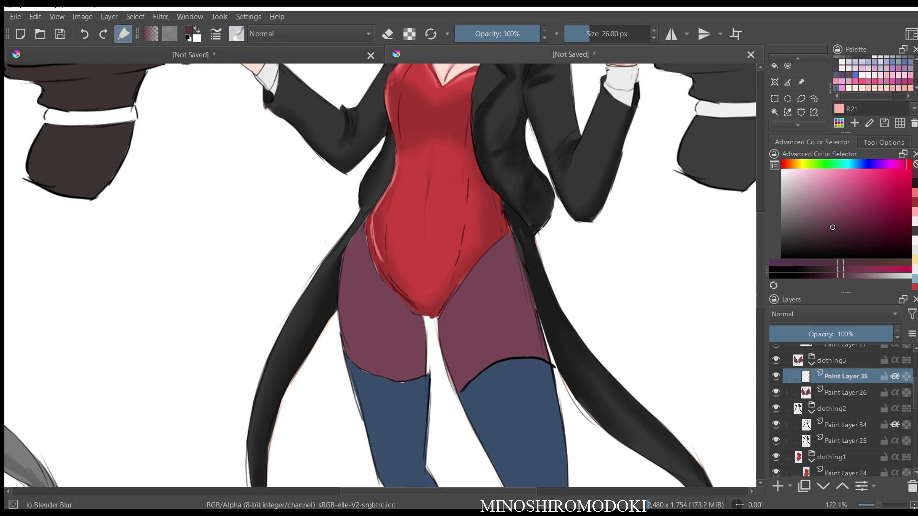
pyautogui.rightClick(549, 302)
pyautogui.click(580, 278)
pyautogui.moveTo(390, 287); pyautogui.dragTo(405, 378)
pyautogui.moveTo(404, 311)
pyautogui.mouseDown()
pyautogui.moveTo(412, 369)
pyautogui.moveTo(411, 307)
pyautogui.moveTo(421, 360)
pyautogui.moveTo(405, 380)
pyautogui.moveTo(413, 360)
pyautogui.moveTo(395, 310)
pyautogui.moveTo(400, 366)
pyautogui.moveTo(403, 345)
pyautogui.moveTo(380, 343)
pyautogui.moveTo(389, 339)
pyautogui.moveTo(371, 367)
pyautogui.mouseUp()
pyautogui.moveTo(442, 310)
pyautogui.mouseDown()
pyautogui.moveTo(457, 375)
pyautogui.moveTo(448, 307)
pyautogui.moveTo(471, 371)
pyautogui.moveTo(463, 329)
pyautogui.moveTo(492, 356)
pyautogui.moveTo(512, 346)
pyautogui.moveTo(451, 349)
pyautogui.mouseUp()
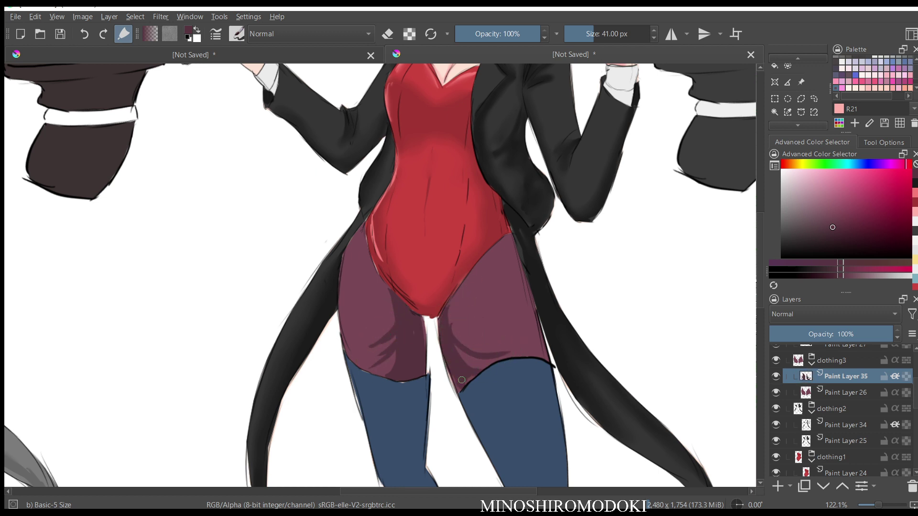
# - Paint tights shadows down the outer thigh beside the coat tail and along the bodysuit's leg openings
pyautogui.moveTo(516, 249); pyautogui.dragTo(528, 320)
pyautogui.moveTo(526, 280); pyautogui.dragTo(529, 350)
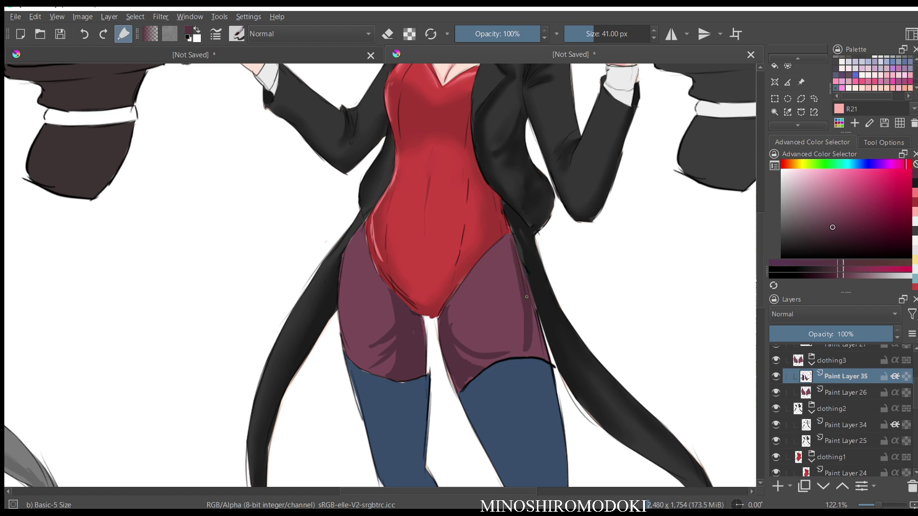
pyautogui.moveTo(526, 297)
pyautogui.mouseDown()
pyautogui.moveTo(532, 353)
pyautogui.moveTo(541, 354)
pyautogui.mouseUp()
pyautogui.moveTo(523, 295)
pyautogui.mouseDown()
pyautogui.moveTo(492, 351)
pyautogui.moveTo(507, 349)
pyautogui.moveTo(478, 361)
pyautogui.moveTo(514, 352)
pyautogui.moveTo(539, 326)
pyautogui.moveTo(541, 344)
pyautogui.mouseUp()
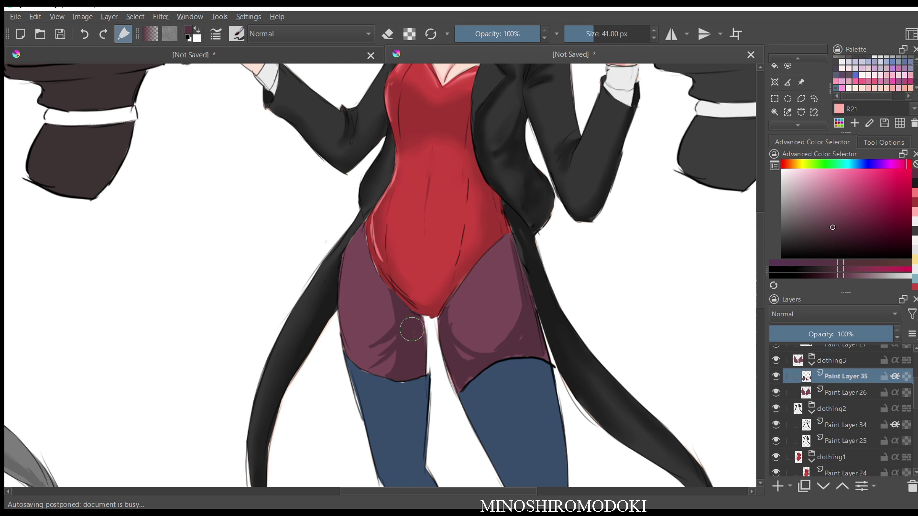
pyautogui.moveTo(388, 284)
pyautogui.mouseDown()
pyautogui.moveTo(371, 255)
pyautogui.moveTo(392, 298)
pyautogui.moveTo(369, 260)
pyautogui.moveTo(363, 228)
pyautogui.moveTo(343, 269)
pyautogui.moveTo(357, 242)
pyautogui.moveTo(343, 318)
pyautogui.mouseUp()
pyautogui.moveTo(469, 283); pyautogui.dragTo(510, 235)
pyautogui.moveTo(502, 242)
pyautogui.mouseDown()
pyautogui.moveTo(488, 281)
pyautogui.moveTo(490, 274)
pyautogui.mouseUp()
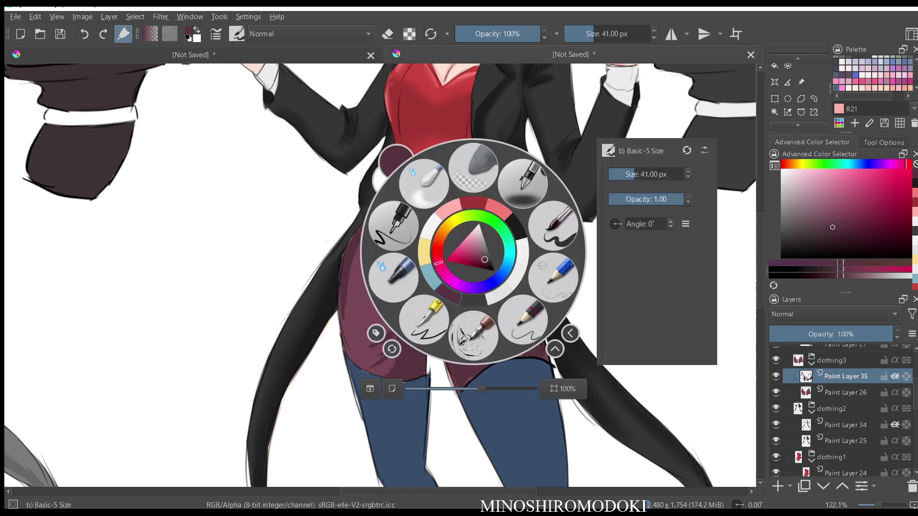
# - Switch to Blender Blur at 26 px and soften the shadows on both thighs
pyautogui.rightClick(473, 251)
pyautogui.click(423, 183)
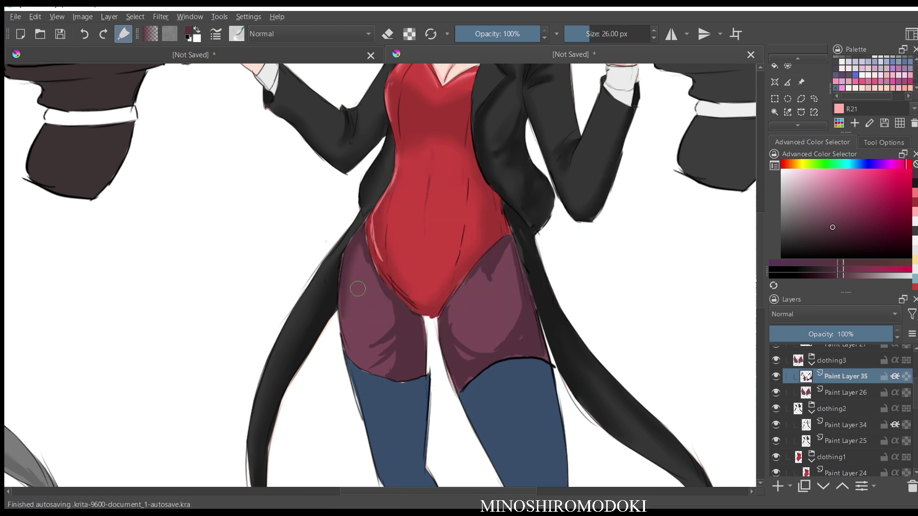
pyautogui.moveTo(363, 244)
pyautogui.mouseDown()
pyautogui.moveTo(388, 309)
pyautogui.moveTo(373, 333)
pyautogui.moveTo(373, 370)
pyautogui.moveTo(386, 373)
pyautogui.mouseUp()
pyautogui.moveTo(466, 335)
pyautogui.mouseDown()
pyautogui.moveTo(472, 369)
pyautogui.moveTo(456, 381)
pyautogui.moveTo(517, 349)
pyautogui.moveTo(529, 298)
pyautogui.moveTo(511, 254)
pyautogui.moveTo(484, 291)
pyautogui.moveTo(465, 297)
pyautogui.moveTo(478, 288)
pyautogui.moveTo(461, 328)
pyautogui.moveTo(487, 282)
pyautogui.moveTo(487, 346)
pyautogui.moveTo(457, 353)
pyautogui.moveTo(529, 334)
pyautogui.mouseUp()
pyautogui.scroll(-5, 493, 193)
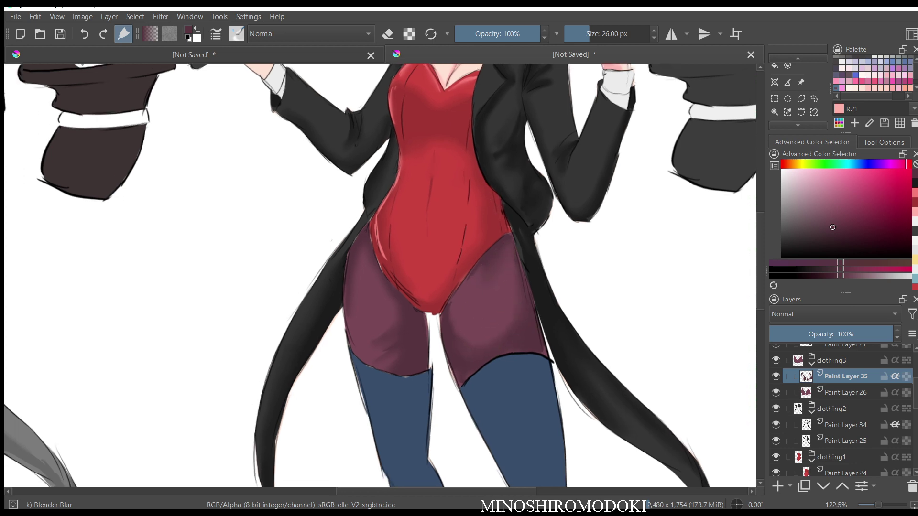
pyautogui.scroll(5, 497, 168)
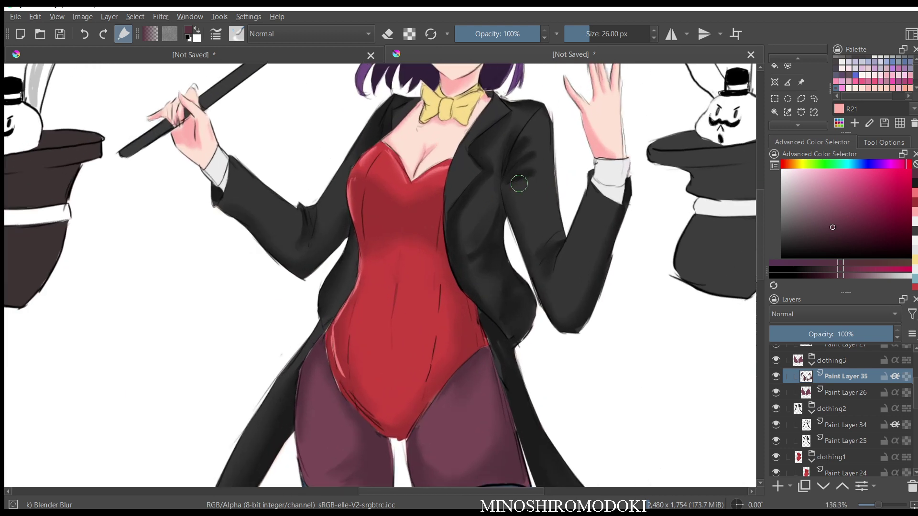
# - Return to the jacket's Paint Layer 34 and blend the upper sleeve's fold shadows with the blender reduced to 14 px
pyautogui.press('[')
pyautogui.press('[')
pyautogui.press('[')
pyautogui.press('[')
pyautogui.press('[')
pyautogui.scroll(4, 513, 177)
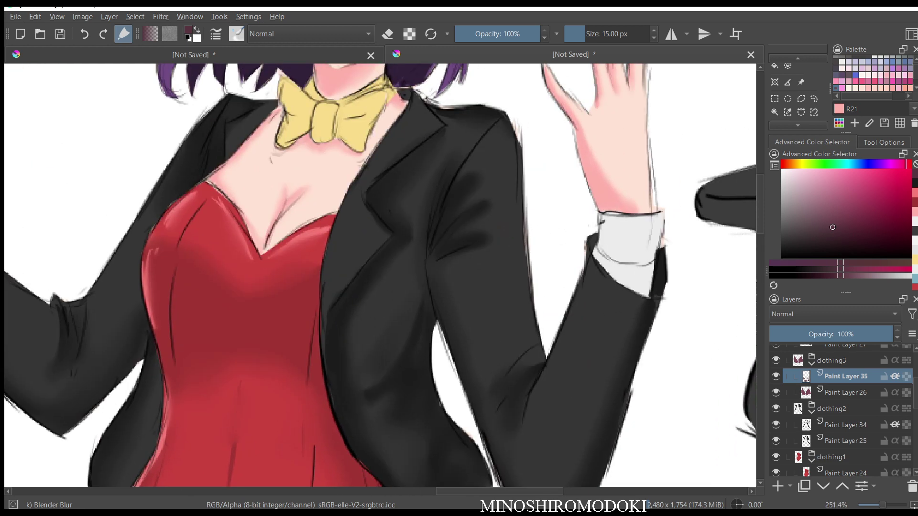
pyautogui.click(776, 409)
pyautogui.click(776, 409)
pyautogui.click(846, 425)
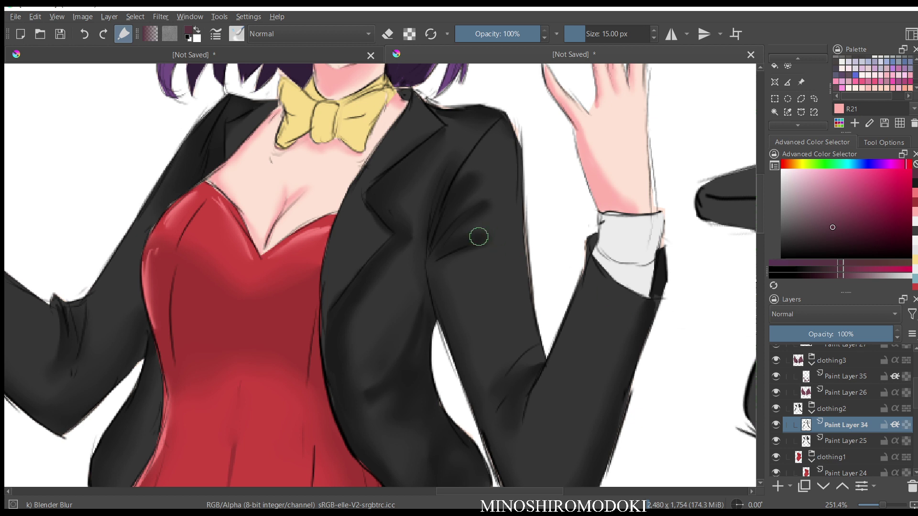
pyautogui.press('[')
pyautogui.press('[')
pyautogui.press(']')
pyautogui.moveTo(513, 209)
pyautogui.mouseDown()
pyautogui.moveTo(508, 295)
pyautogui.moveTo(482, 236)
pyautogui.mouseUp()
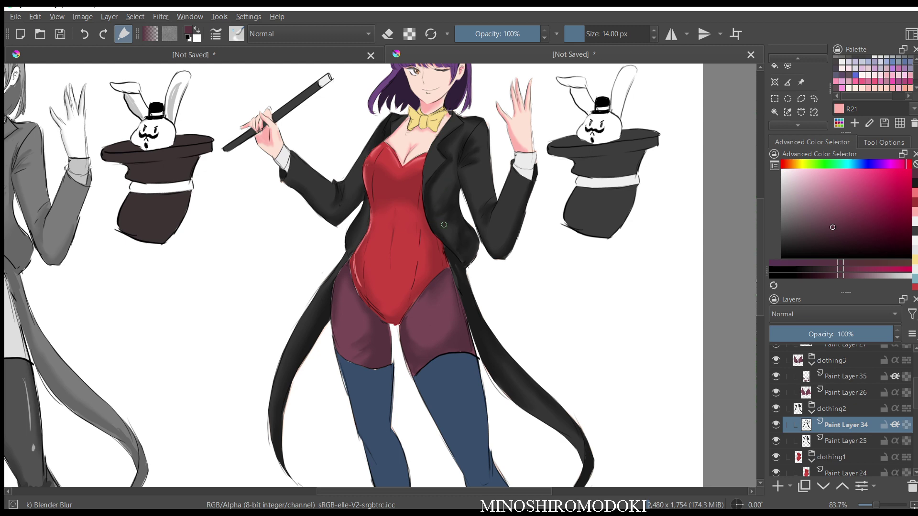
# - Check the jacket and sleeve shading in a mirrored view of the canvas
pyautogui.press(']')
pyautogui.moveTo(507, 199)
pyautogui.mouseDown()
pyautogui.moveTo(509, 117)
pyautogui.moveTo(508, 206)
pyautogui.mouseUp()
pyautogui.press('m')
pyautogui.press('m')
pyautogui.moveTo(509, 205); pyautogui.dragTo(511, 317)
pyautogui.moveTo(492, 269); pyautogui.dragTo(483, 191)
# - Switch to Basic-5 Size at 22 px and paint fold shadows beside the armpit in the jacket's sampled dark colour
pyautogui.rightClick(482, 188)
pyautogui.click(554, 163)
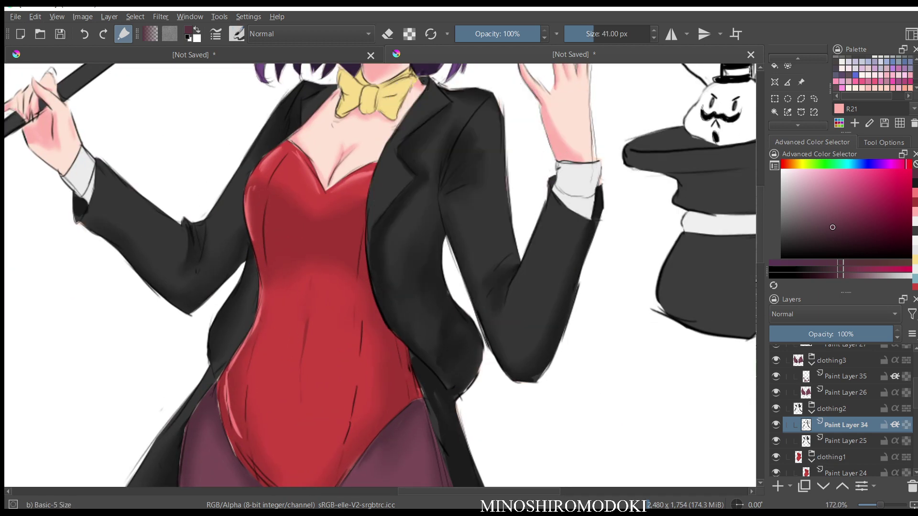
pyautogui.scroll(2, 459, 118)
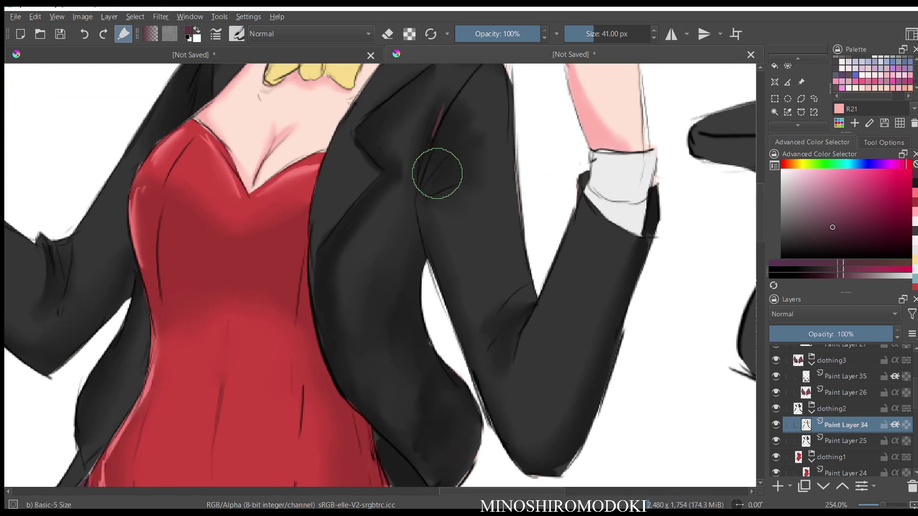
pyautogui.hotkey('ctrl', 'z')
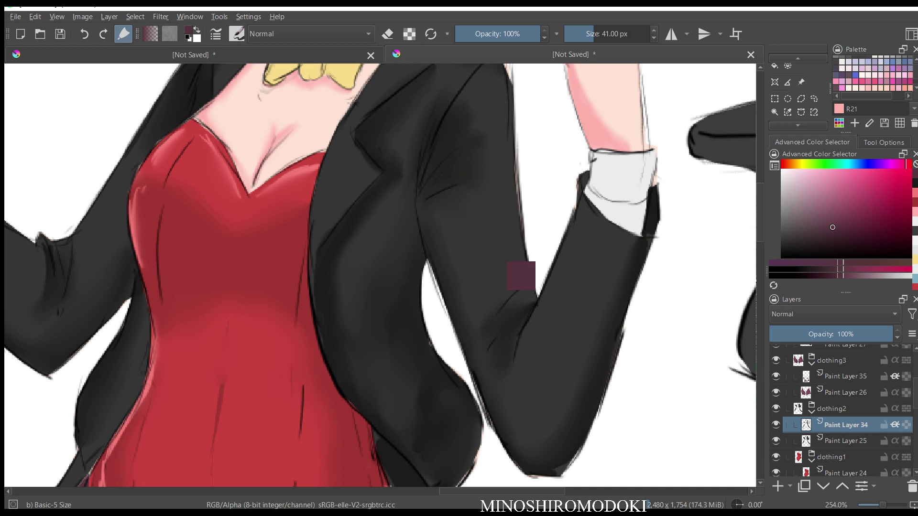
pyautogui.keyDown('ctrl'); pyautogui.click(387, 251); pyautogui.keyUp('ctrl')
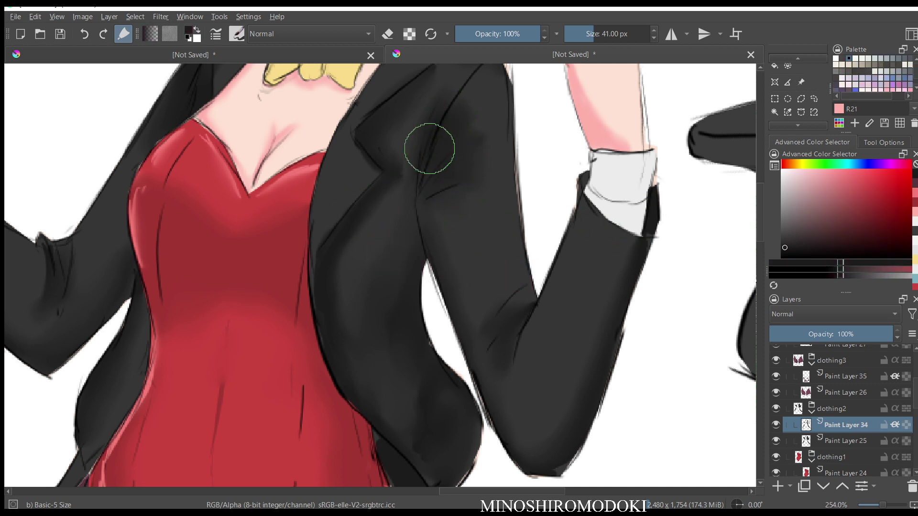
pyautogui.press('[')
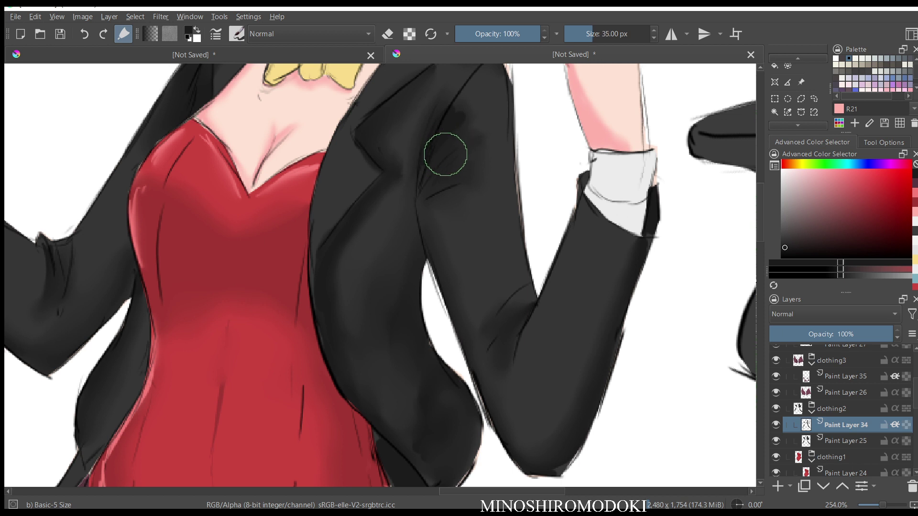
pyautogui.press('[')
pyautogui.press('[')
pyautogui.press('[')
pyautogui.moveTo(425, 183)
pyautogui.mouseDown()
pyautogui.moveTo(457, 156)
pyautogui.moveTo(472, 165)
pyautogui.moveTo(439, 181)
pyautogui.moveTo(478, 175)
pyautogui.mouseUp()
# - Soften the new sleeve folds with Blender Blur at 22 px and check the result in a mirrored view
pyautogui.rightClick(481, 189)
pyautogui.click(432, 121)
pyautogui.moveTo(435, 154); pyautogui.dragTo(450, 152)
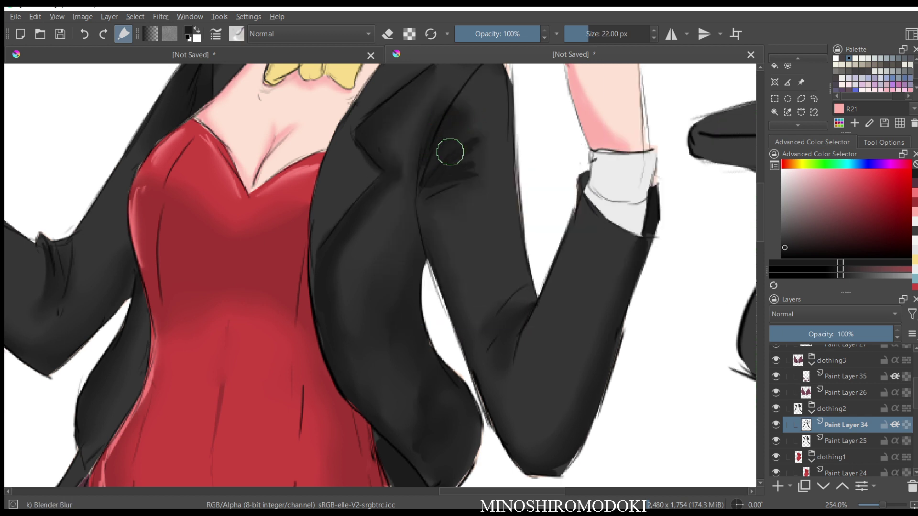
pyautogui.press('m')
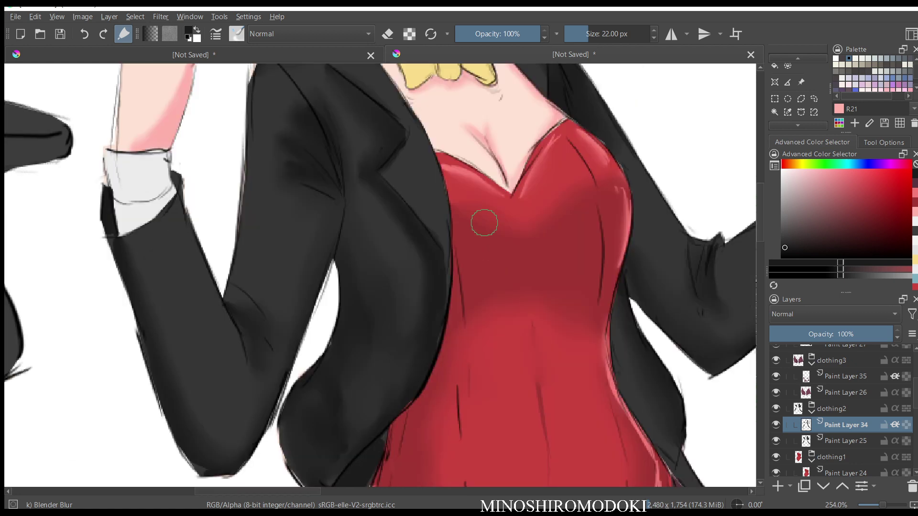
pyautogui.press('m')
pyautogui.moveTo(498, 186); pyautogui.dragTo(494, 269)
pyautogui.moveTo(494, 269); pyautogui.dragTo(493, 244)
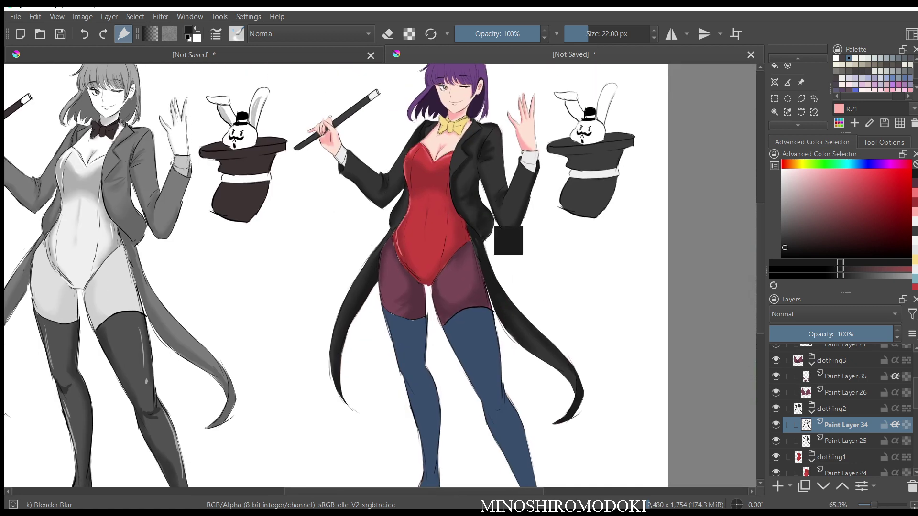
pyautogui.keyDown('ctrl'); pyautogui.click(506, 290); pyautogui.keyUp('ctrl')
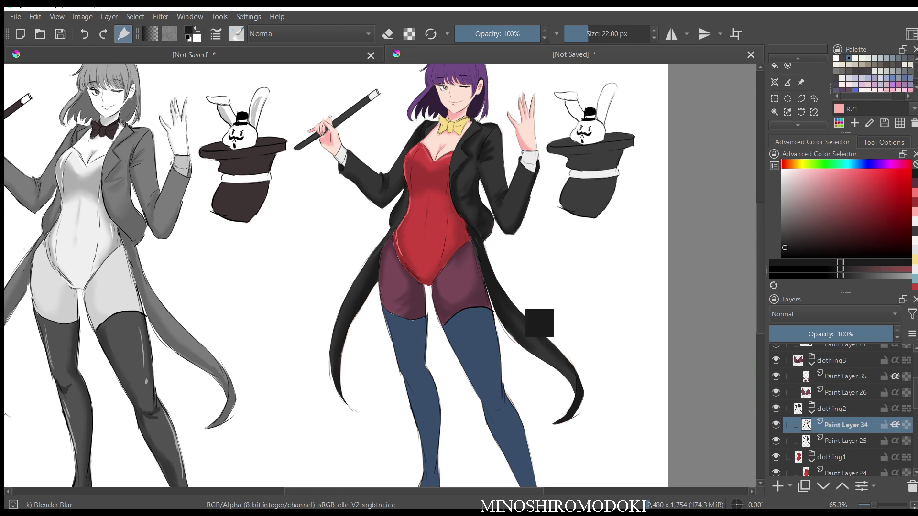
pyautogui.hotkey('ctrl', 'z')
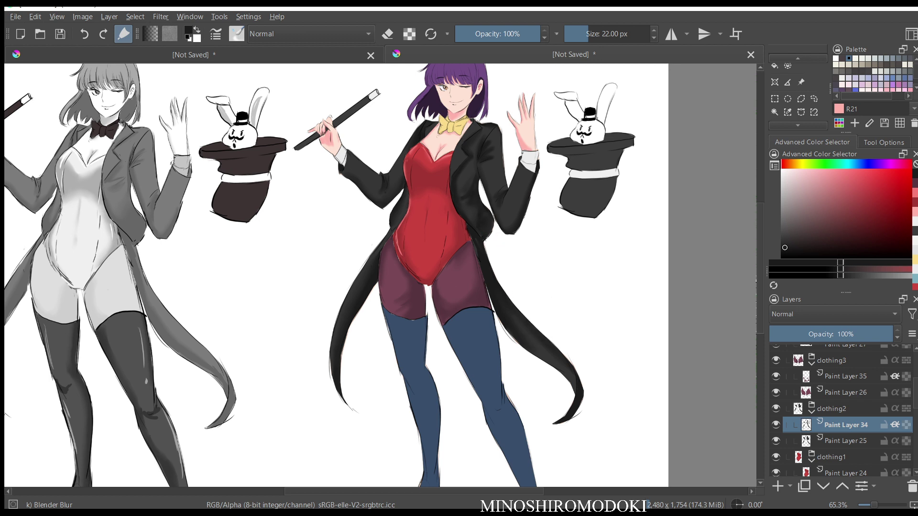
pyautogui.hotkey('ctrl', 'z')
pyautogui.keyDown('ctrl'); pyautogui.click(504, 287); pyautogui.keyUp('ctrl')
# - Blend the tights' shadows on Paint Layer 35 more smoothly across both thighs with the blender enlarged to 41 px
pyautogui.click(846, 377)
pyautogui.scroll(3, 450, 278)
pyautogui.press(']')
pyautogui.press(']')
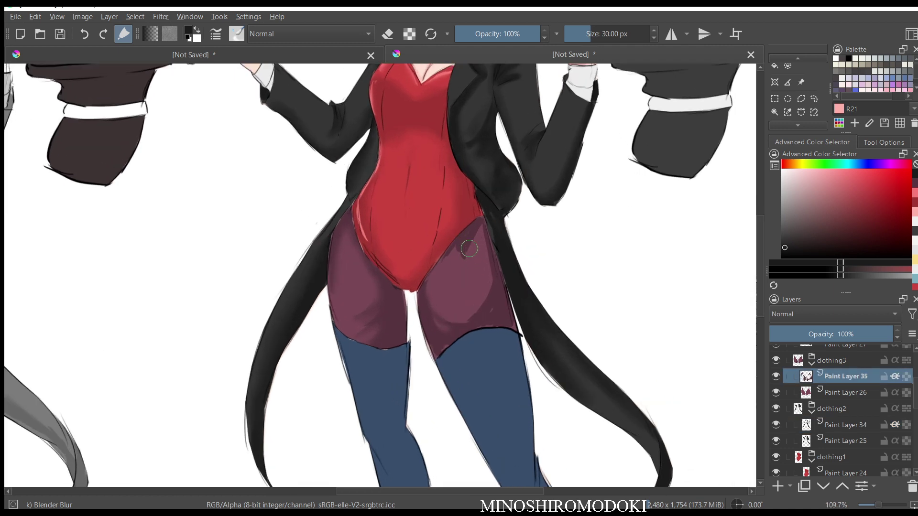
pyautogui.press(']')
pyautogui.press(']')
pyautogui.press(']')
pyautogui.press(']')
pyautogui.moveTo(478, 233)
pyautogui.mouseDown()
pyautogui.moveTo(445, 270)
pyautogui.moveTo(481, 231)
pyautogui.moveTo(483, 297)
pyautogui.moveTo(494, 275)
pyautogui.moveTo(495, 284)
pyautogui.moveTo(459, 316)
pyautogui.moveTo(487, 313)
pyautogui.moveTo(443, 322)
pyautogui.mouseUp()
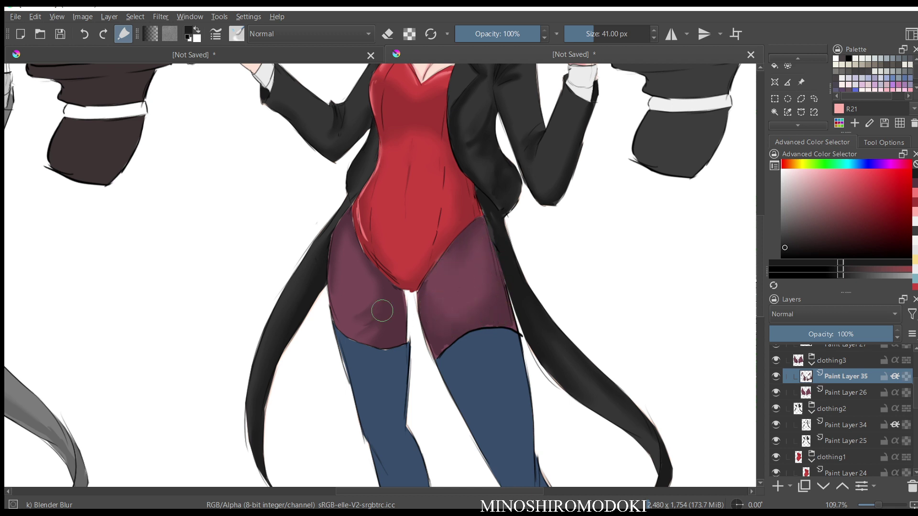
pyautogui.moveTo(382, 311)
pyautogui.mouseDown()
pyautogui.moveTo(361, 322)
pyautogui.moveTo(365, 340)
pyautogui.mouseUp()
pyautogui.scroll(-2, 391, 231)
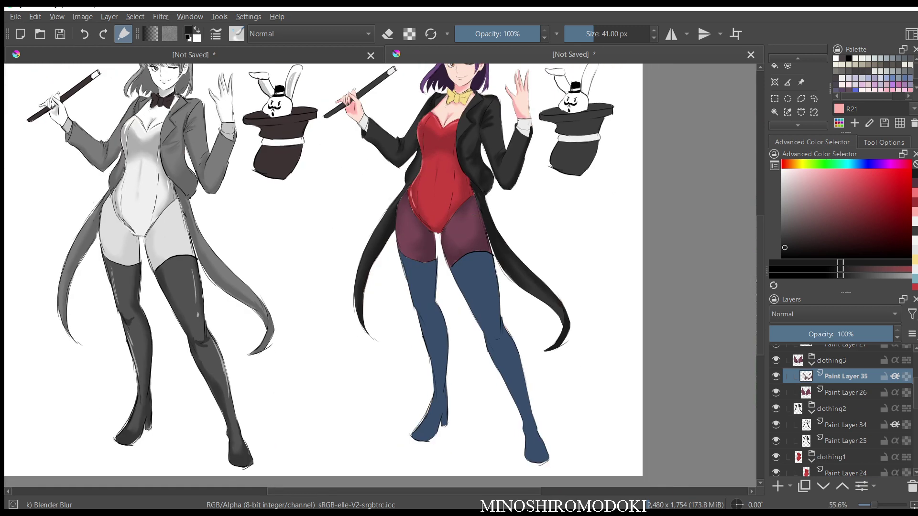
pyautogui.moveTo(526, 142); pyautogui.dragTo(512, 185)
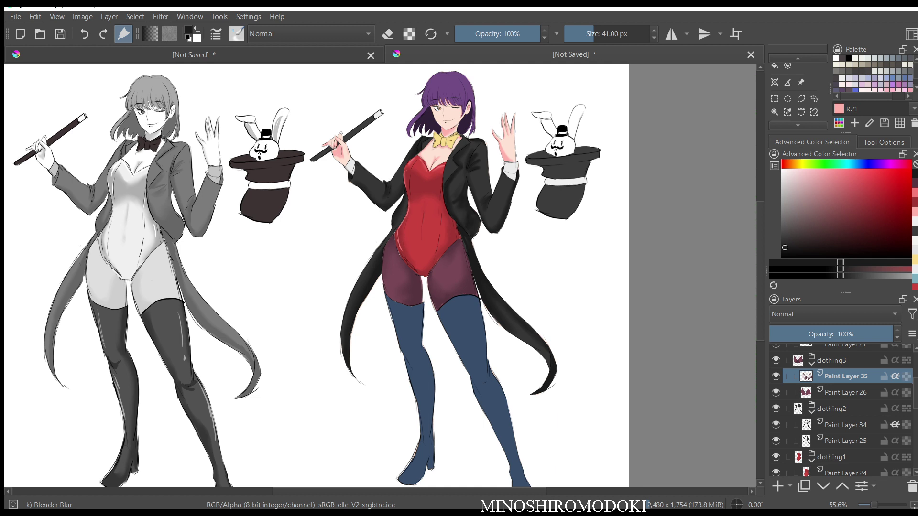
# - Select the boots' Paint Layer 28, choose a slightly darker shade of the sampled blue and switch to Basic-5 Size
pyautogui.scroll(3, 842, 411)
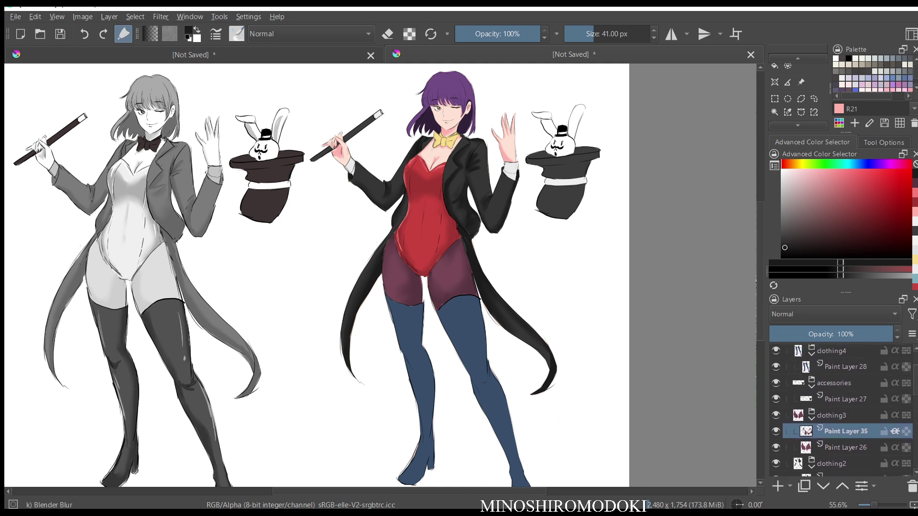
pyautogui.click(845, 367)
pyautogui.click(776, 367)
pyautogui.click(776, 367)
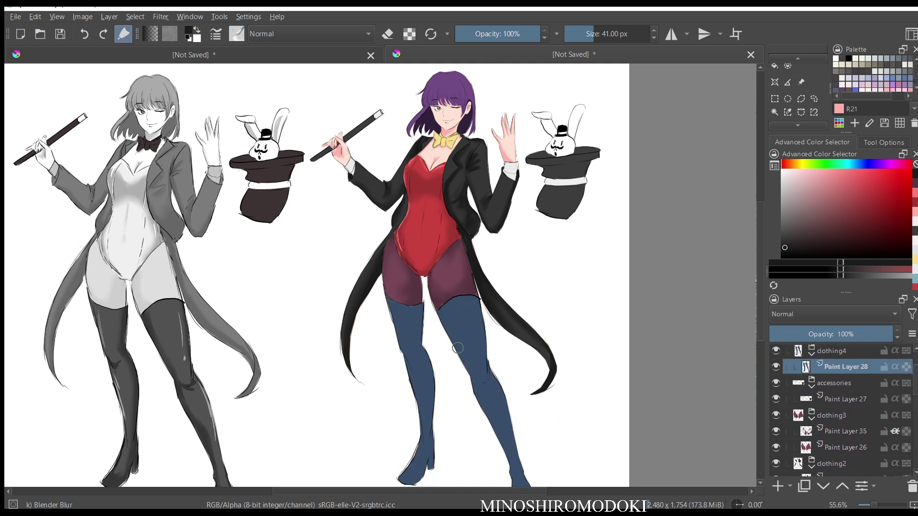
pyautogui.keyDown('ctrl'); pyautogui.click(494, 358); pyautogui.keyUp('ctrl')
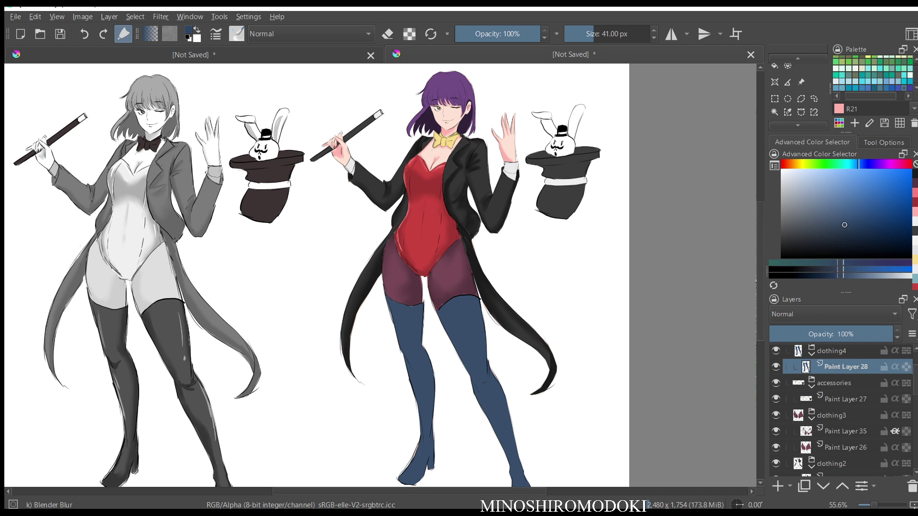
pyautogui.press('k')
pyautogui.press('k')
pyautogui.rightClick(500, 256)
pyautogui.click(580, 231)
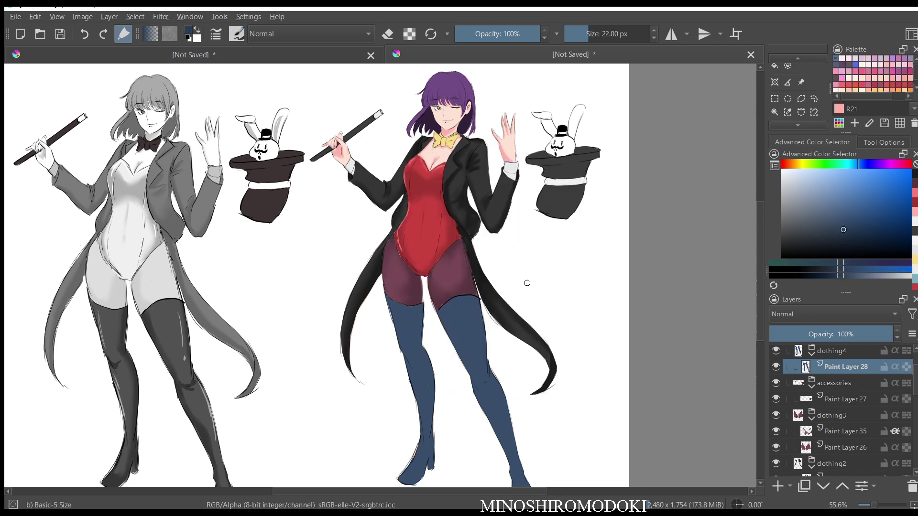
# - Set the brush to 32 px, outline the left boot's inner-edge shadow as a freehand selection and fill it with darker blue
pyautogui.moveTo(454, 327)
pyautogui.mouseDown()
pyautogui.moveTo(386, 304)
pyautogui.moveTo(389, 350)
pyautogui.mouseUp()
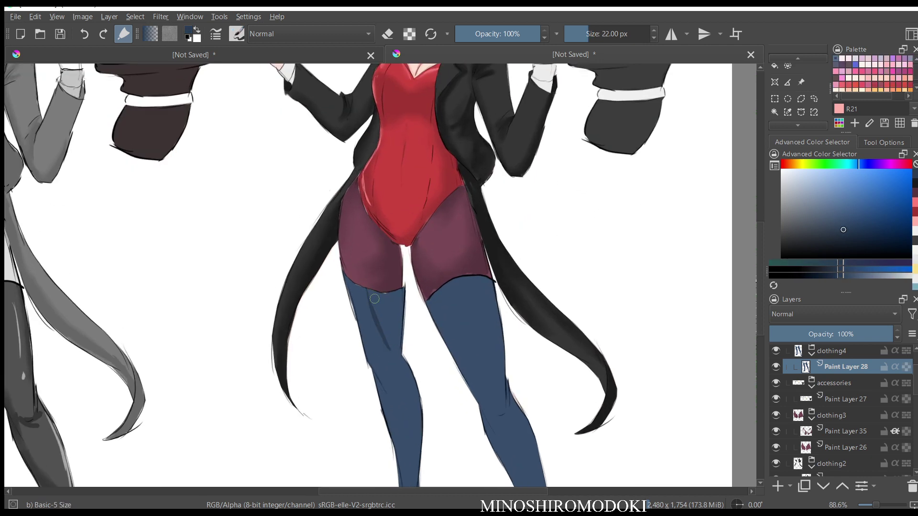
pyautogui.press(']')
pyautogui.press(']')
pyautogui.press(']')
pyautogui.press(']')
pyautogui.press(']')
pyautogui.press('l')
pyautogui.moveTo(378, 291); pyautogui.dragTo(369, 289)
pyautogui.scroll(-3, 434, 284)
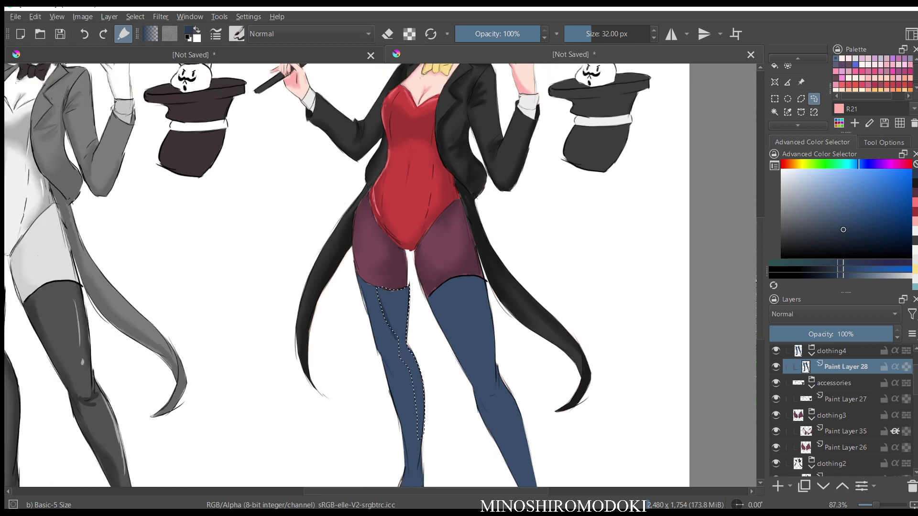
pyautogui.press('f')
pyautogui.click(406, 309)
pyautogui.press('m')
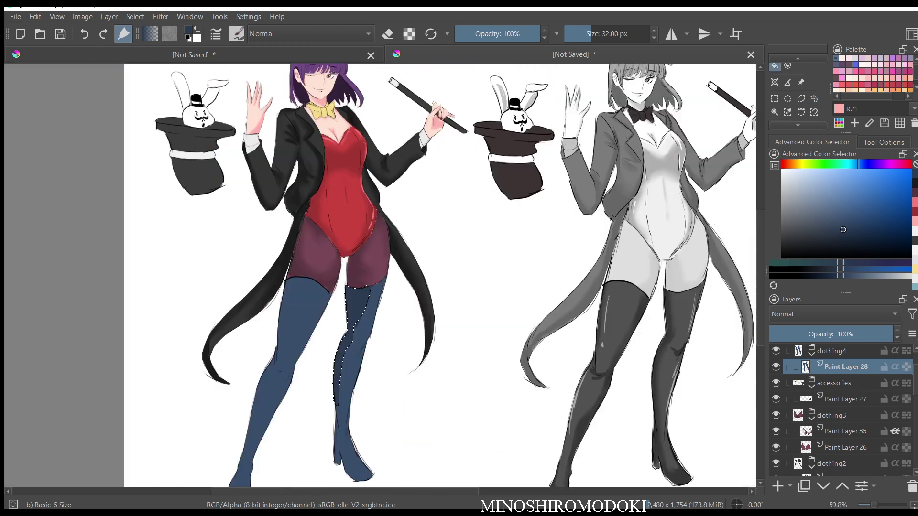
pyautogui.press('m')
pyautogui.scroll(5, 412, 382)
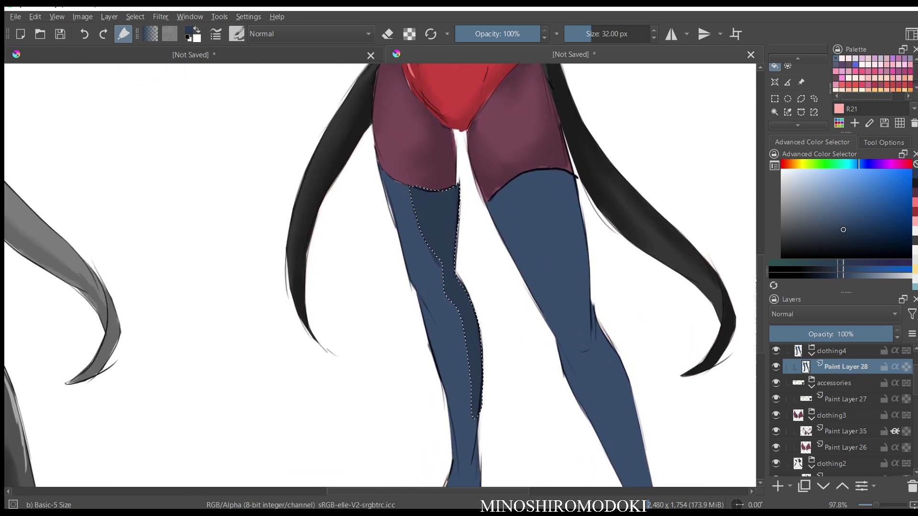
# - Select a small fold at the left boot's knee, fill it with the darker blue and deselect
pyautogui.press('l')
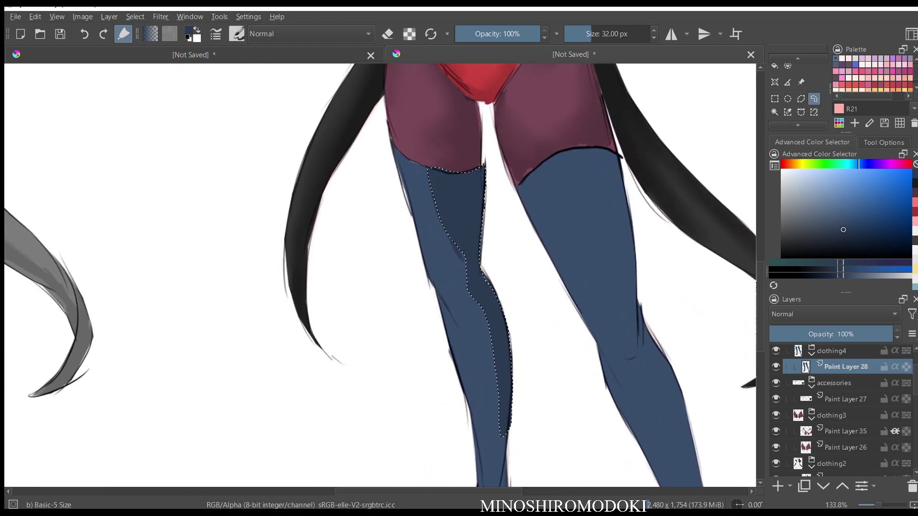
pyautogui.moveTo(463, 291)
pyautogui.mouseDown()
pyautogui.moveTo(457, 300)
pyautogui.moveTo(435, 287)
pyautogui.mouseUp()
pyautogui.press('f')
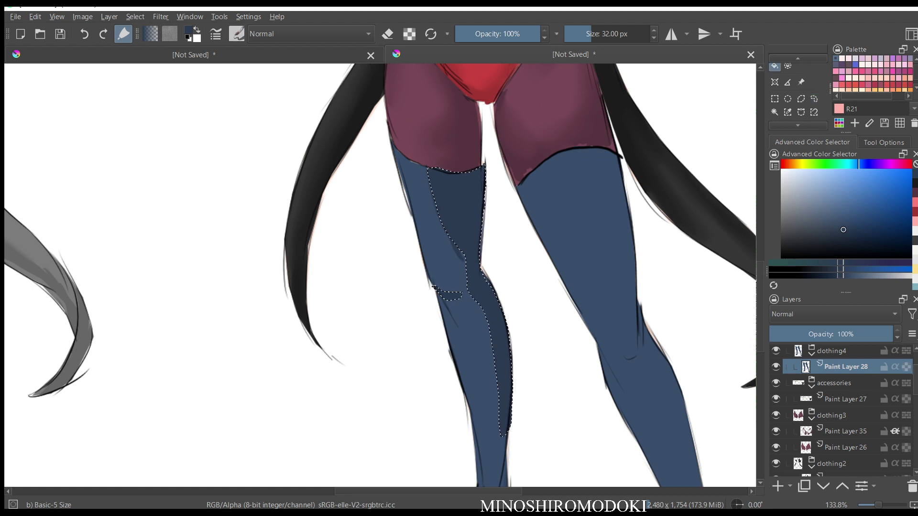
pyautogui.hotkey('ctrl', 'shift', 'a')
# - Select a shadow shape along the right boot's inner edge from thigh to calf, fill it darker blue and deselect
pyautogui.press('l')
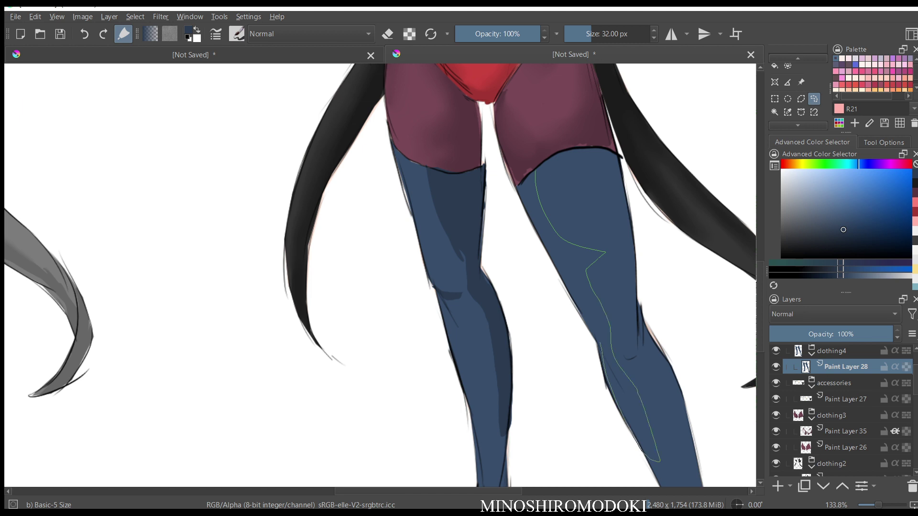
pyautogui.moveTo(524, 209); pyautogui.dragTo(535, 170)
pyautogui.scroll(-2, 521, 179)
pyautogui.moveTo(536, 239); pyautogui.dragTo(494, 215)
pyautogui.press('f')
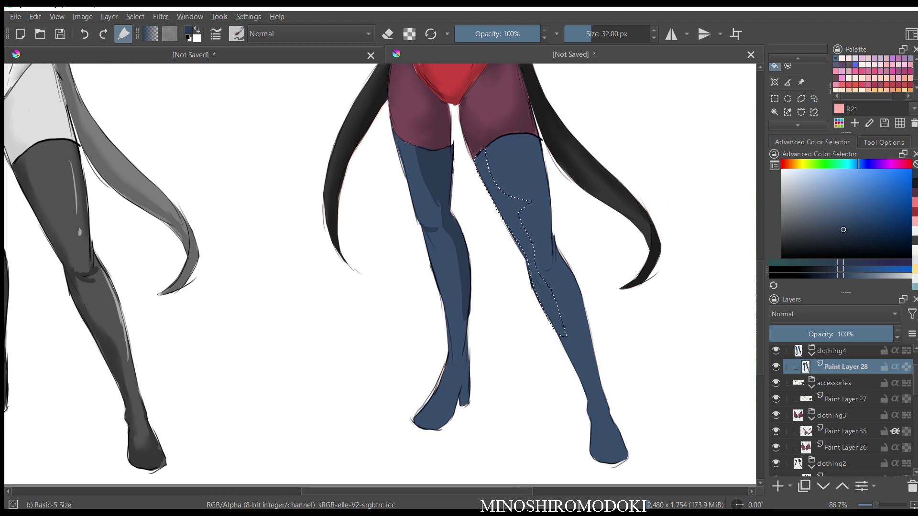
pyautogui.click(510, 209)
pyautogui.hotkey('ctrl', 'shift', 'a')
# - Fill freehand-selected shadows at the right boot's knee and on the left boot's toe and heel with darker blue
pyautogui.press('b')
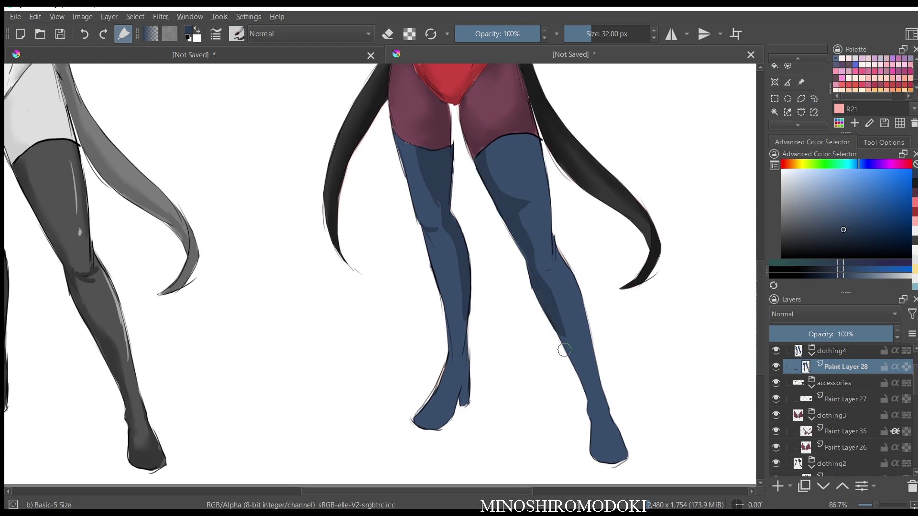
pyautogui.press('l')
pyautogui.press('f')
pyautogui.press('b')
pyautogui.press('l')
pyautogui.press('f')
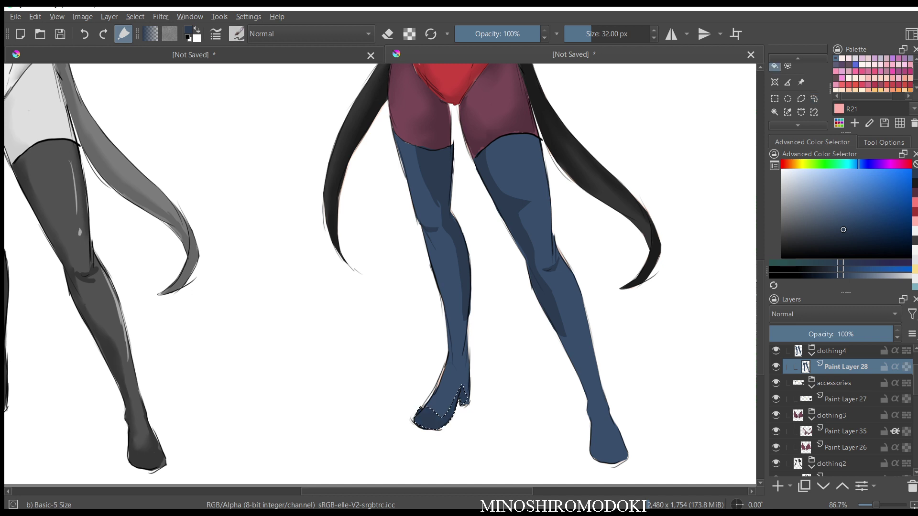
pyautogui.click(433, 415)
pyautogui.hotkey('ctrl', 'shift', 'a')
pyautogui.press('b')
# - Undo all the shadow fills and selections made on the boots' base Paint Layer 28
pyautogui.press('l')
pyautogui.hotkey('ctrl', 'z')
pyautogui.hotkey('ctrl', 'z')
pyautogui.hotkey('ctrl', 'z')
pyautogui.hotkey('ctrl', 'z')
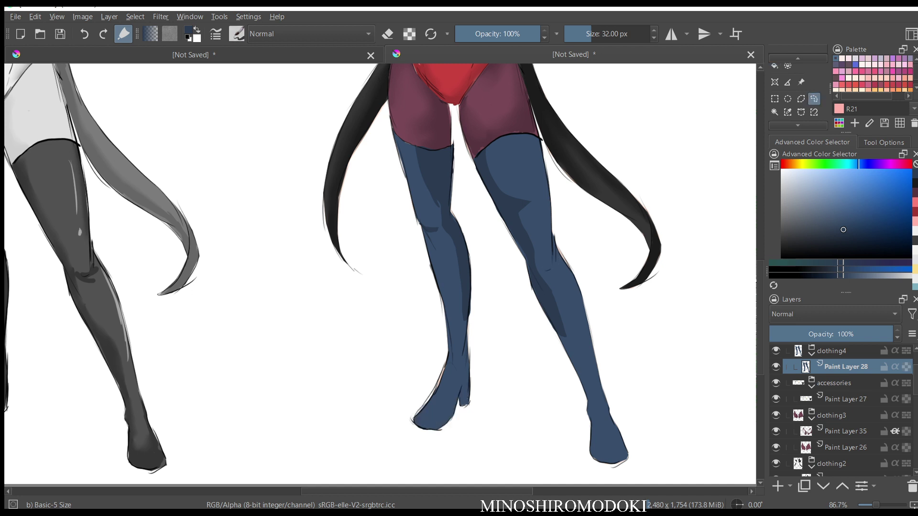
pyautogui.hotkey('ctrl', 'z')
pyautogui.hotkey('ctrl', 'z')
pyautogui.hotkey('ctrl', 'z')
pyautogui.hotkey('ctrl', 'z')
pyautogui.hotkey('ctrl', 'z')
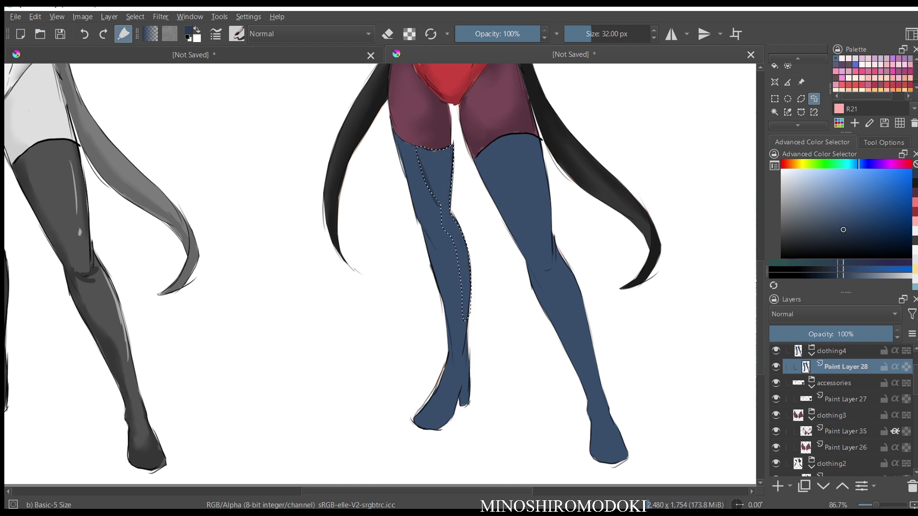
pyautogui.hotkey('ctrl', 'z')
# - Add an inherit-alpha paint layer above Paint Layer 28 and outline all the shadow areas of both boots in one selection
pyautogui.press('Insert')
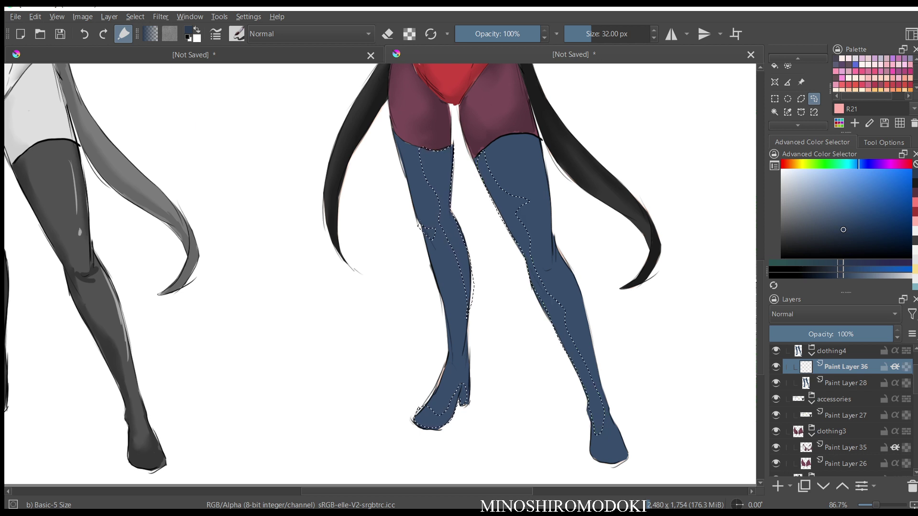
pyautogui.moveTo(556, 260)
pyautogui.mouseDown()
pyautogui.moveTo(555, 271)
pyautogui.moveTo(557, 261)
pyautogui.mouseUp()
pyautogui.moveTo(592, 440)
pyautogui.mouseDown()
pyautogui.moveTo(620, 453)
pyautogui.moveTo(617, 462)
pyautogui.moveTo(587, 452)
pyautogui.moveTo(591, 440)
pyautogui.mouseUp()
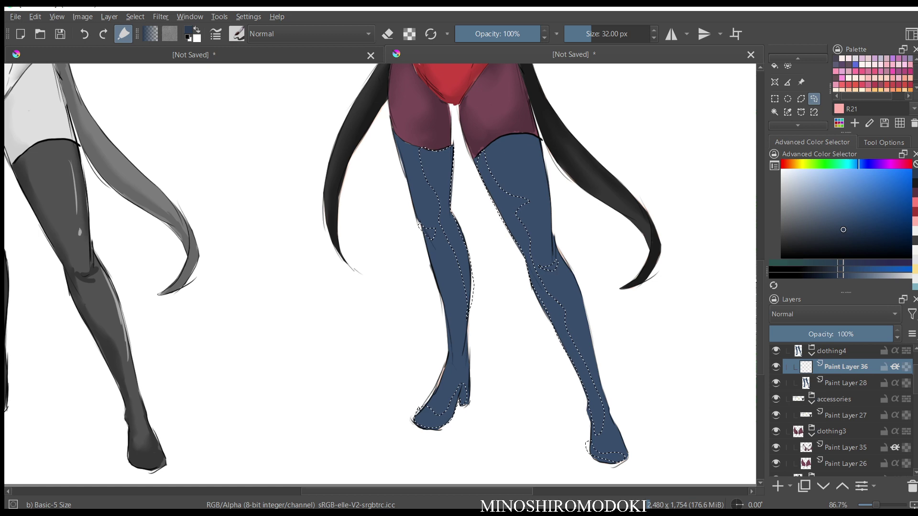
# - Fill the selected boot shadows on Paint Layer 36 with the darker blue, deselect and check the result in a mirrored view
pyautogui.press('f')
pyautogui.click(593, 411)
pyautogui.press('m')
pyautogui.press('m')
pyautogui.press('m')
pyautogui.press('m')
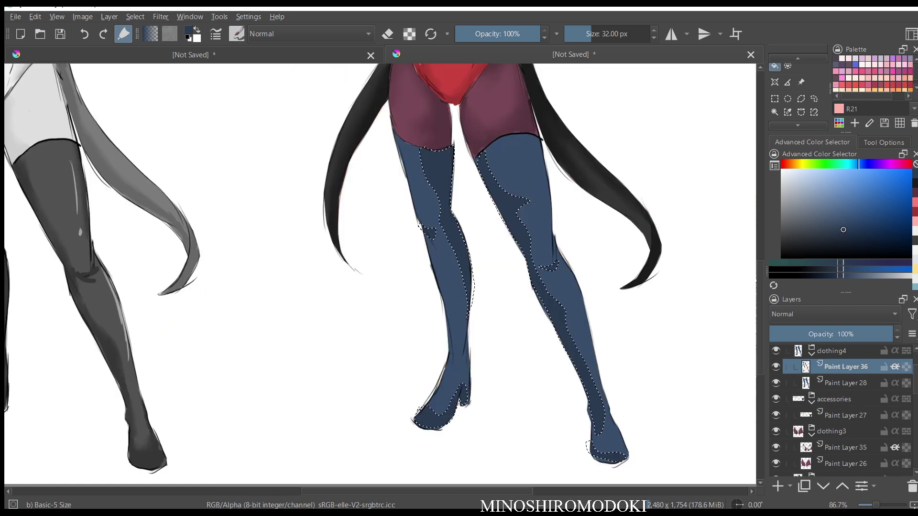
pyautogui.scroll(-3, 531, 214)
pyautogui.hotkey('ctrl', 'shift', 'a')
pyautogui.press('m')
pyautogui.press('m')
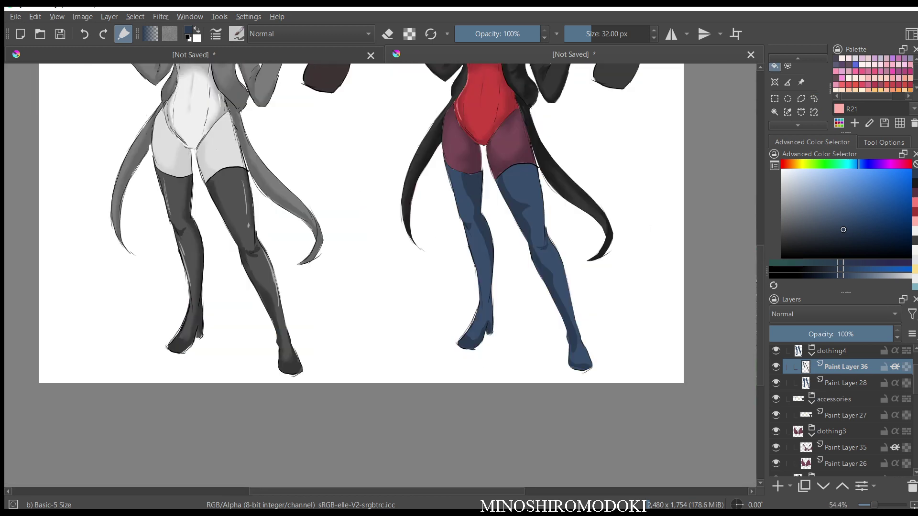
# - Blend the shadow edges on both boots with Blender Blur at 41 px and check them in a mirrored view
pyautogui.scroll(4, 526, 225)
pyautogui.moveTo(507, 172); pyautogui.dragTo(517, 229)
pyautogui.rightClick(500, 213)
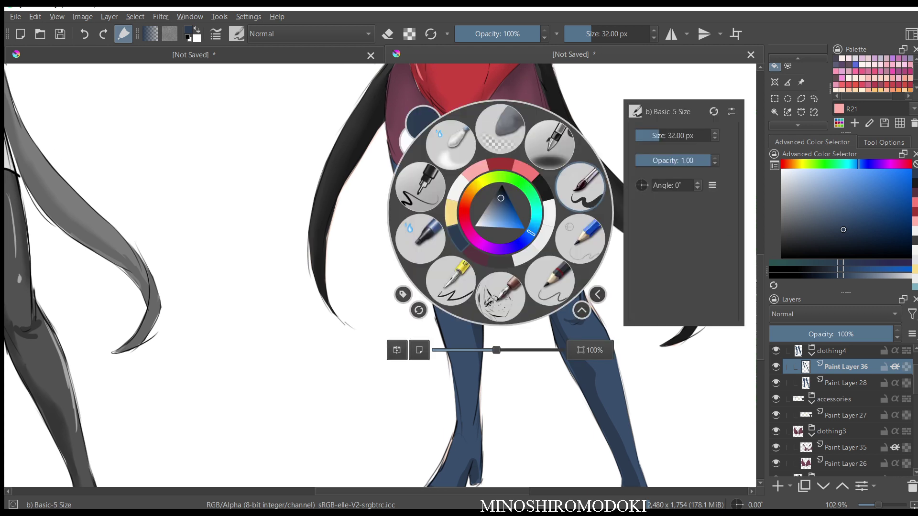
pyautogui.click(450, 144)
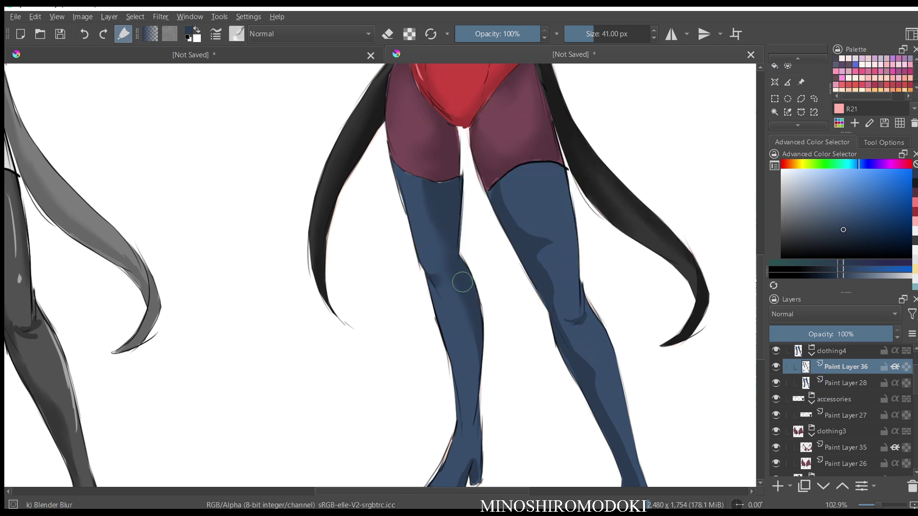
pyautogui.moveTo(463, 282); pyautogui.dragTo(464, 317)
pyautogui.moveTo(518, 193)
pyautogui.mouseDown()
pyautogui.moveTo(506, 208)
pyautogui.moveTo(559, 240)
pyautogui.moveTo(537, 264)
pyautogui.moveTo(536, 248)
pyautogui.moveTo(612, 430)
pyautogui.mouseUp()
pyautogui.scroll(-4, 612, 430)
pyautogui.moveTo(587, 342); pyautogui.dragTo(540, 250)
pyautogui.press('m')
pyautogui.press('m')
pyautogui.moveTo(514, 175); pyautogui.dragTo(579, 280)
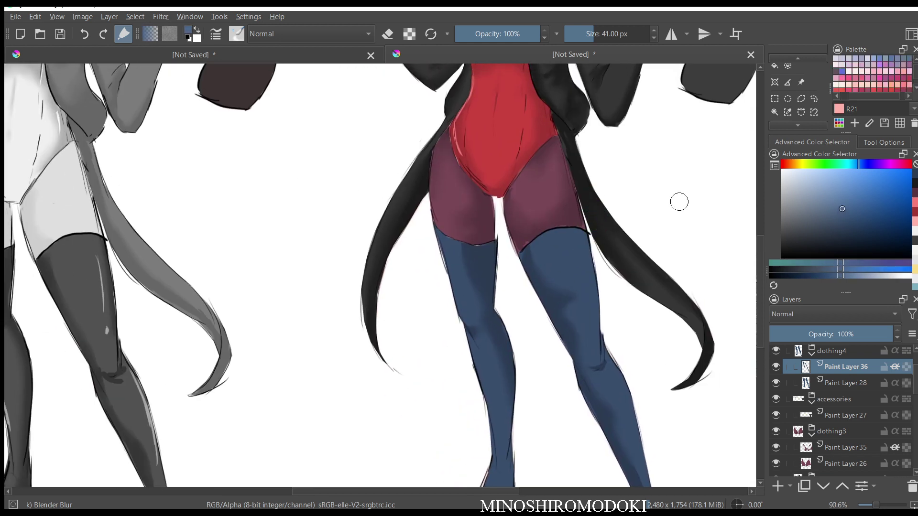
# - Switch to Basic-5 Size at 32 px and paint lighter blue highlights on the thigh sections of both boots
pyautogui.rightClick(504, 220)
pyautogui.click(578, 193)
pyautogui.moveTo(577, 239); pyautogui.dragTo(583, 279)
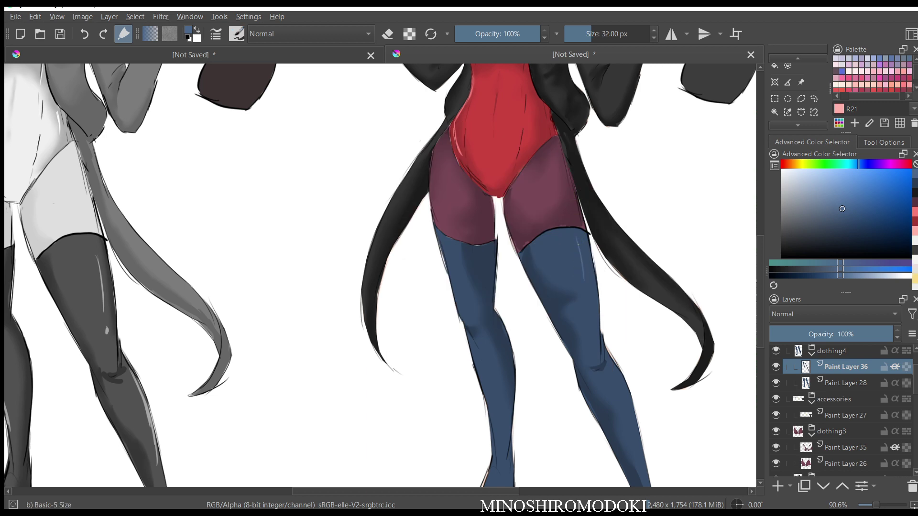
pyautogui.moveTo(442, 239); pyautogui.dragTo(459, 297)
pyautogui.press('m')
pyautogui.press('m')
# - Extend the lighter blue highlights down the outer shins of both boots and strengthen the one on the right thigh
pyautogui.scroll(1, 551, 313)
pyautogui.moveTo(468, 340)
pyautogui.mouseDown()
pyautogui.moveTo(448, 256)
pyautogui.moveTo(454, 359)
pyautogui.mouseUp()
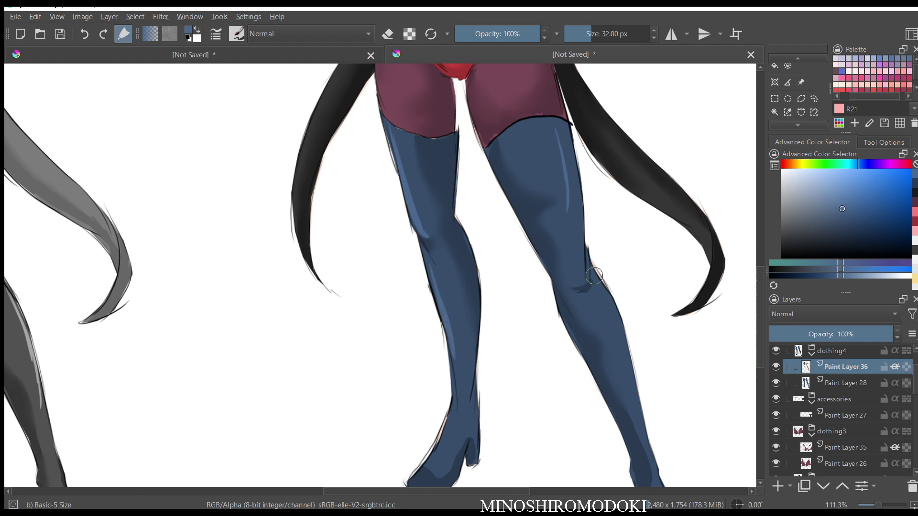
pyautogui.moveTo(595, 275)
pyautogui.mouseDown()
pyautogui.moveTo(616, 320)
pyautogui.moveTo(640, 436)
pyautogui.mouseUp()
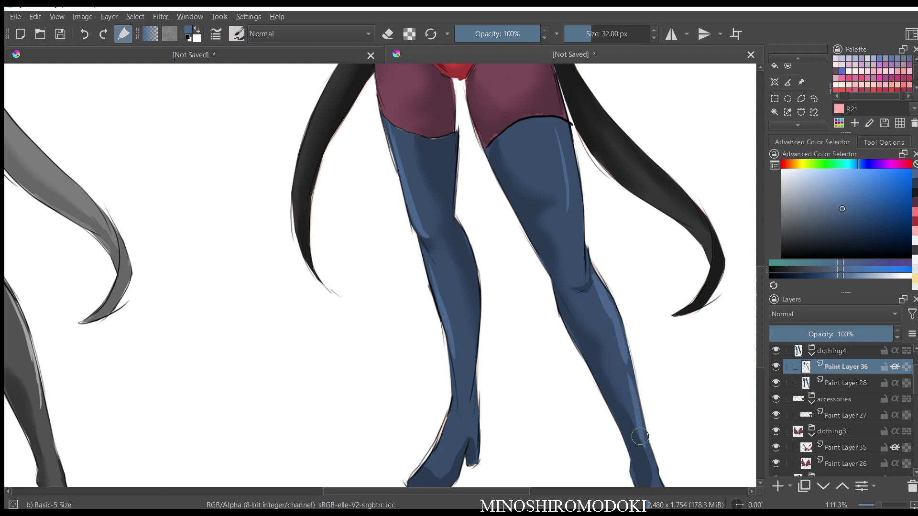
pyautogui.scroll(-3, 640, 436)
pyautogui.moveTo(590, 212); pyautogui.dragTo(583, 258)
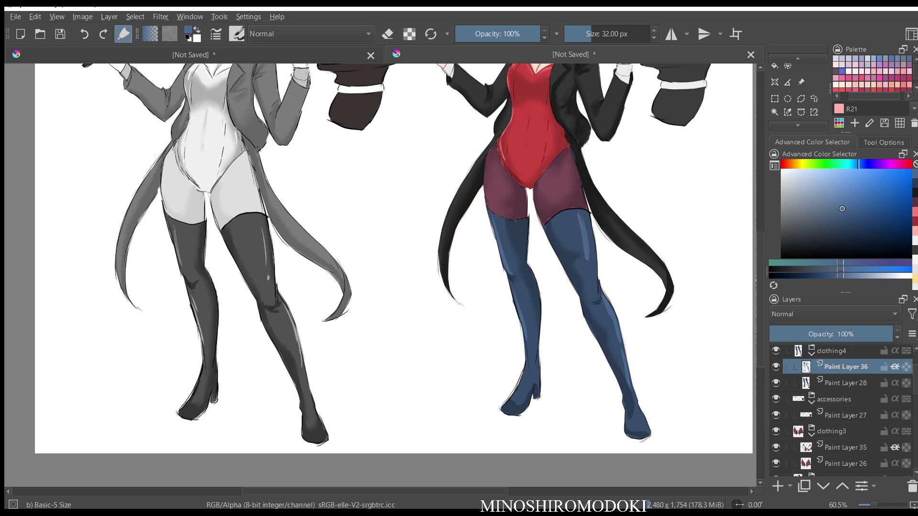
# - Soften the new boot highlights with Blender Blur at 41 px and check the figure in a mirrored view
pyautogui.rightClick(492, 244)
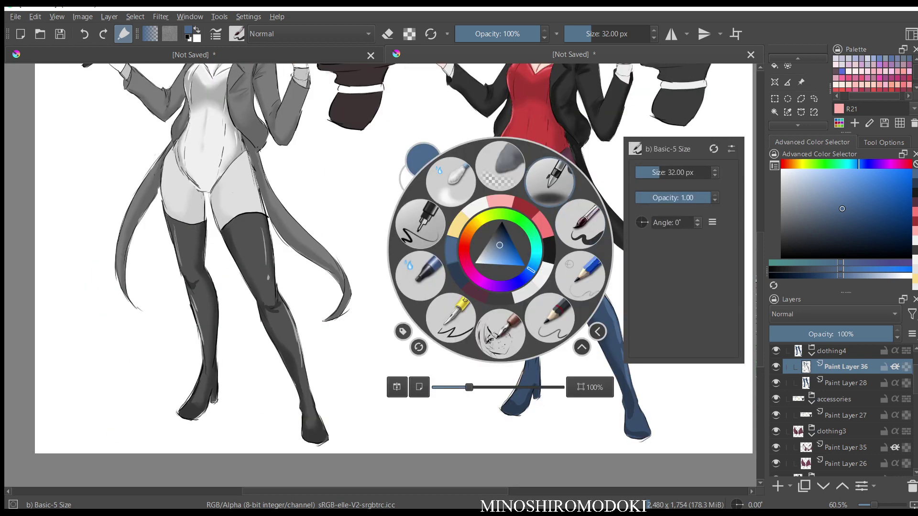
pyautogui.click(464, 186)
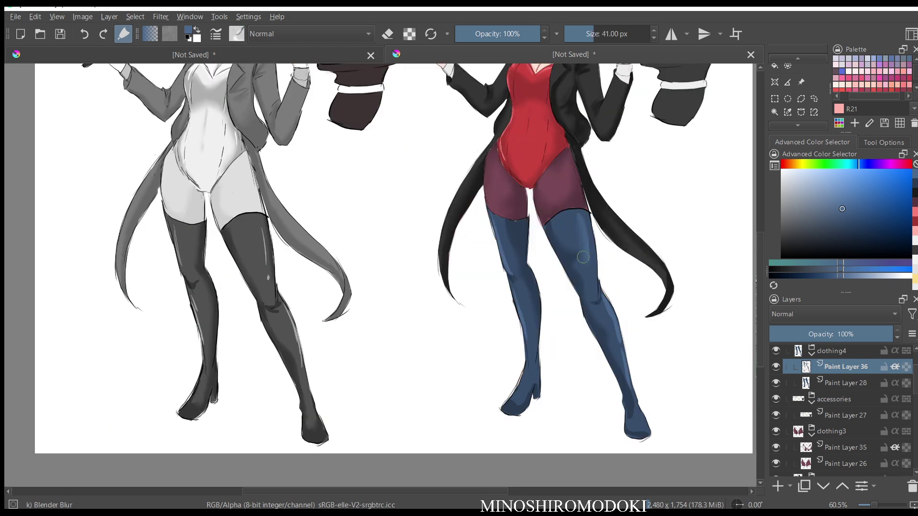
pyautogui.moveTo(552, 305); pyautogui.dragTo(525, 211)
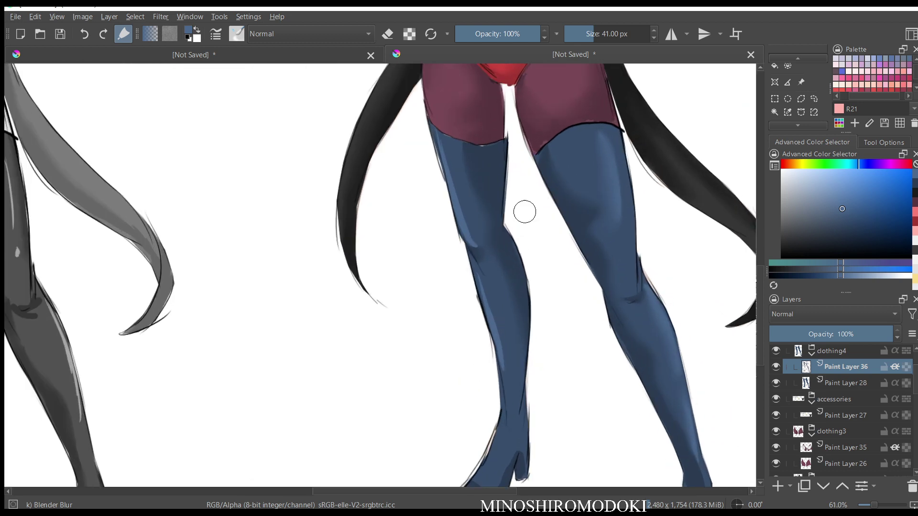
pyautogui.moveTo(467, 177); pyautogui.dragTo(466, 215)
pyautogui.scroll(-4, 598, 180)
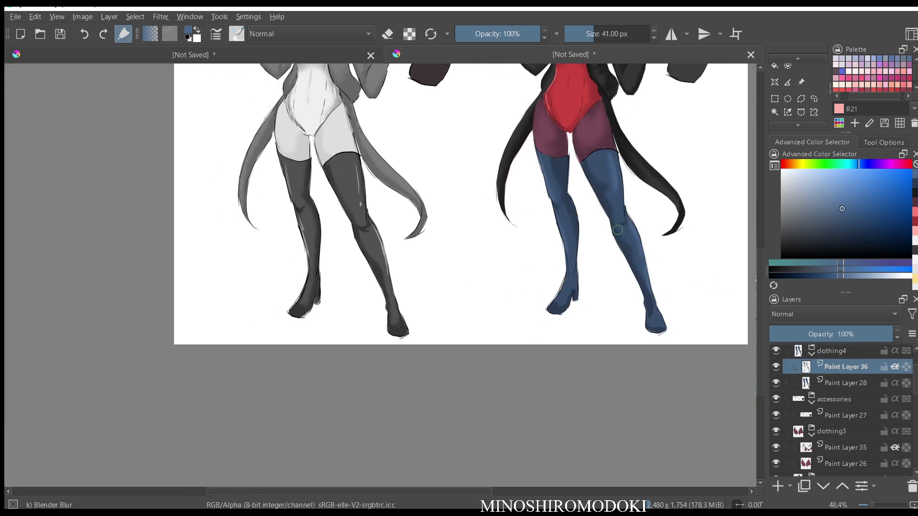
pyautogui.scroll(1, 617, 230)
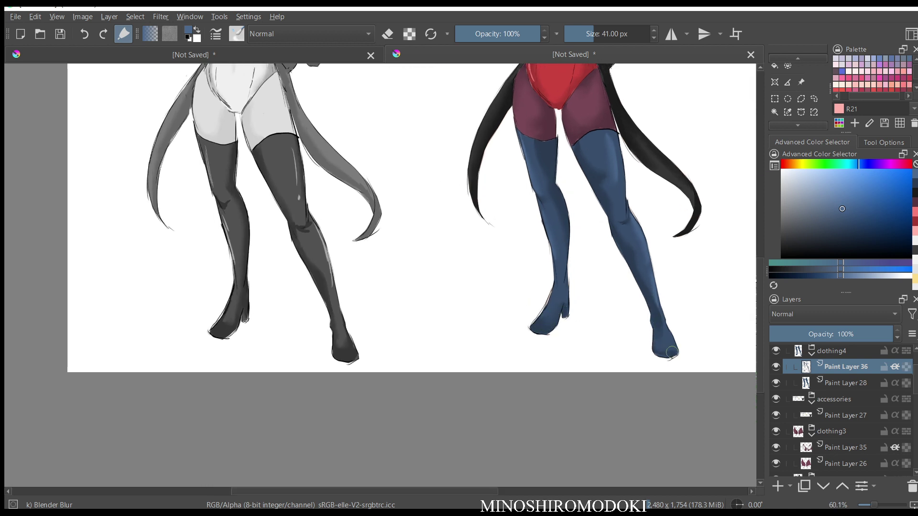
pyautogui.moveTo(624, 257); pyautogui.dragTo(592, 185)
pyautogui.moveTo(569, 132); pyautogui.dragTo(556, 347)
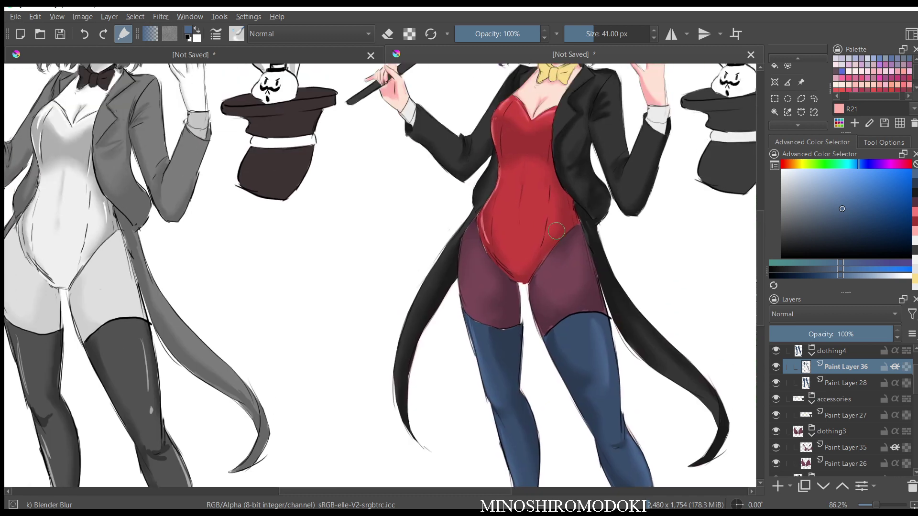
pyautogui.moveTo(556, 231); pyautogui.dragTo(557, 238)
pyautogui.press('m')
pyautogui.press('m')
# - Select the hair's shadow layer, Paint Layer 30, and sample the dark purple of the back hair
pyautogui.scroll(3, 672, 271)
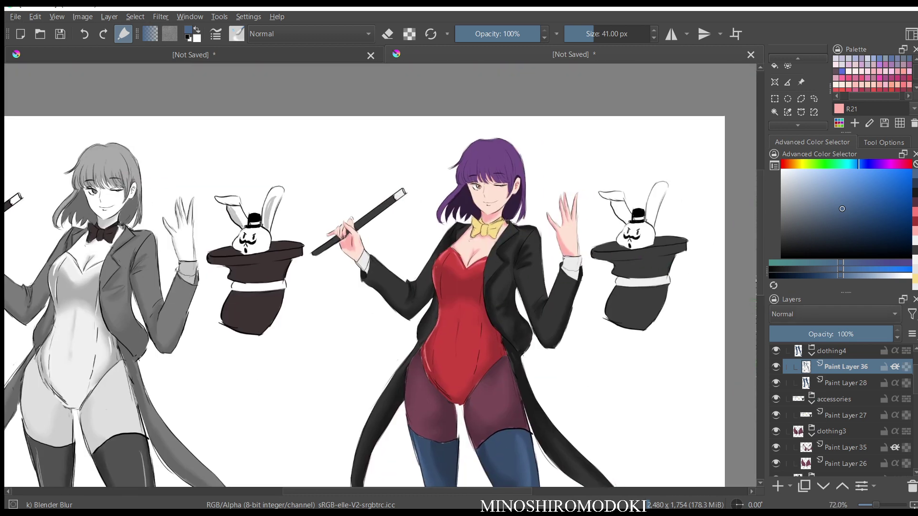
pyautogui.scroll(-2, 841, 411)
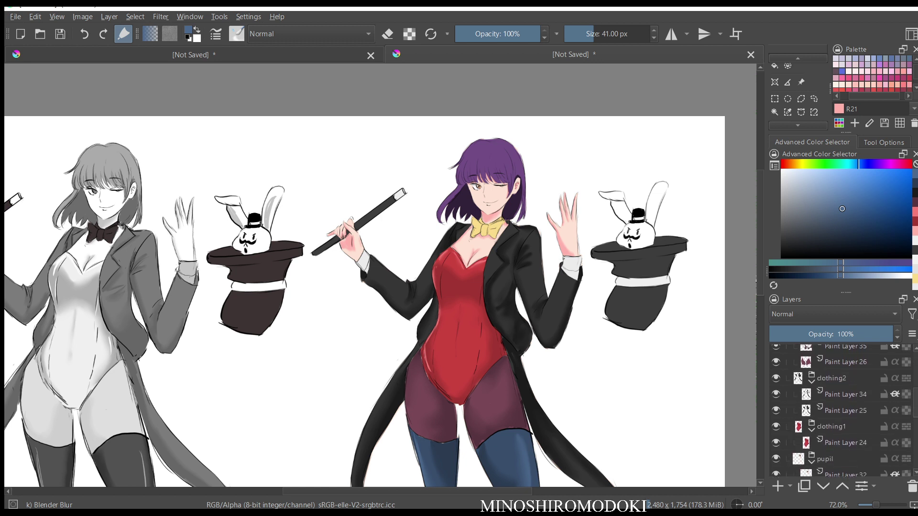
pyautogui.scroll(-3, 844, 411)
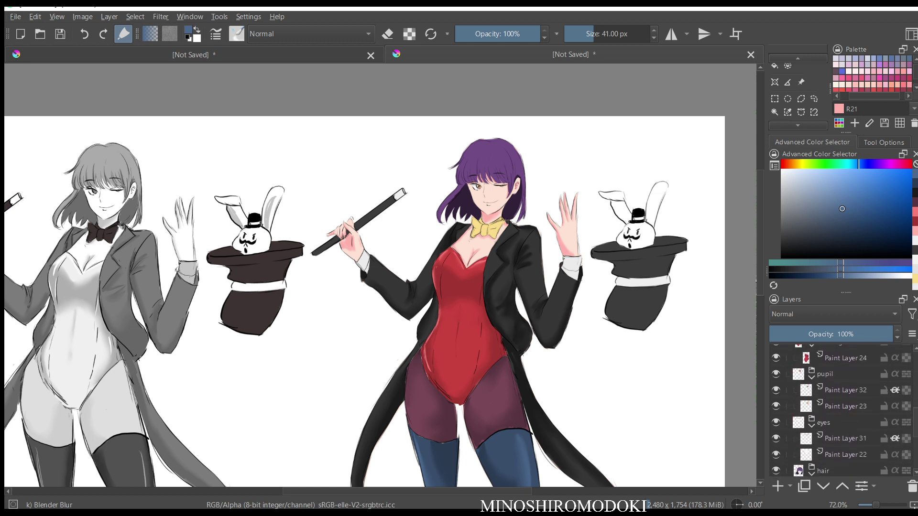
pyautogui.click(845, 423)
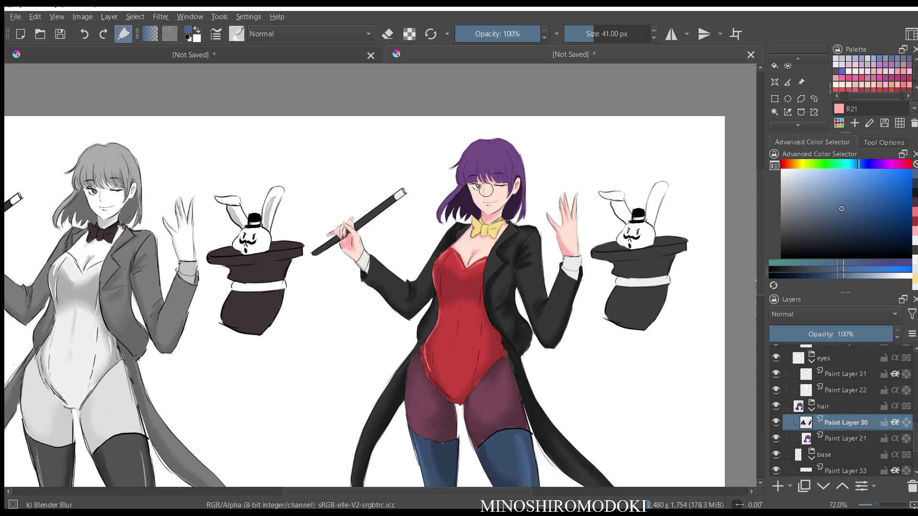
pyautogui.keyDown('ctrl'); pyautogui.click(462, 203); pyautogui.keyUp('ctrl')
pyautogui.moveTo(478, 245); pyautogui.dragTo(478, 242)
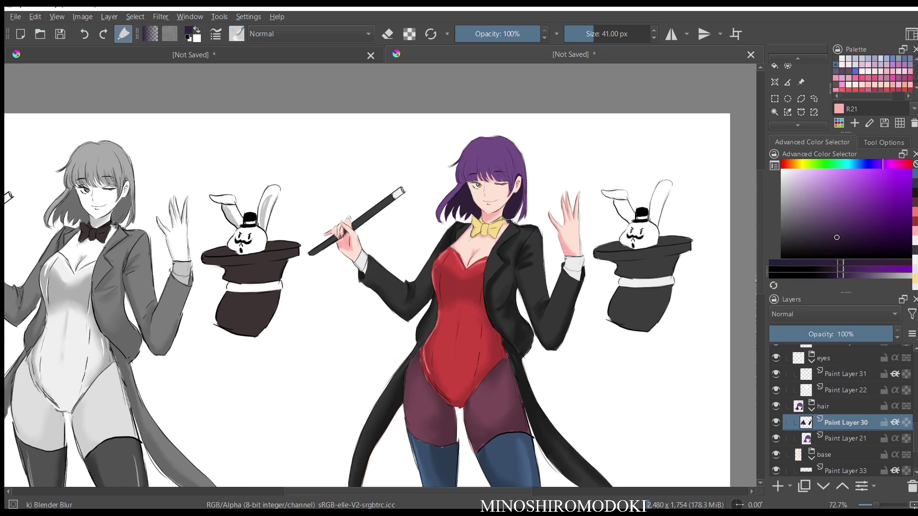
pyautogui.scroll(5, 507, 182)
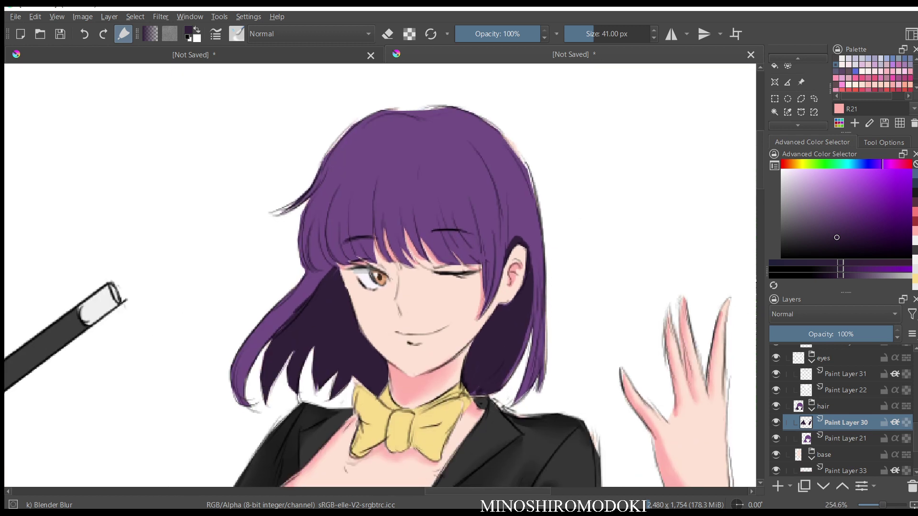
# - Sample the front hair's purple, pick a slightly lighter shade, and outline a zigzag highlight band around the crown with a freehand selection
pyautogui.moveTo(624, 239); pyautogui.dragTo(614, 225)
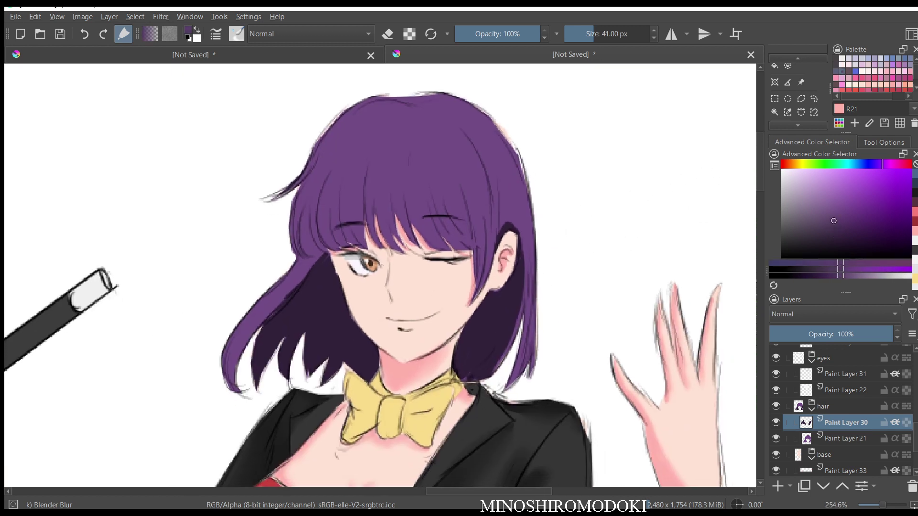
pyautogui.keyDown('ctrl'); pyautogui.click(439, 143); pyautogui.keyUp('ctrl')
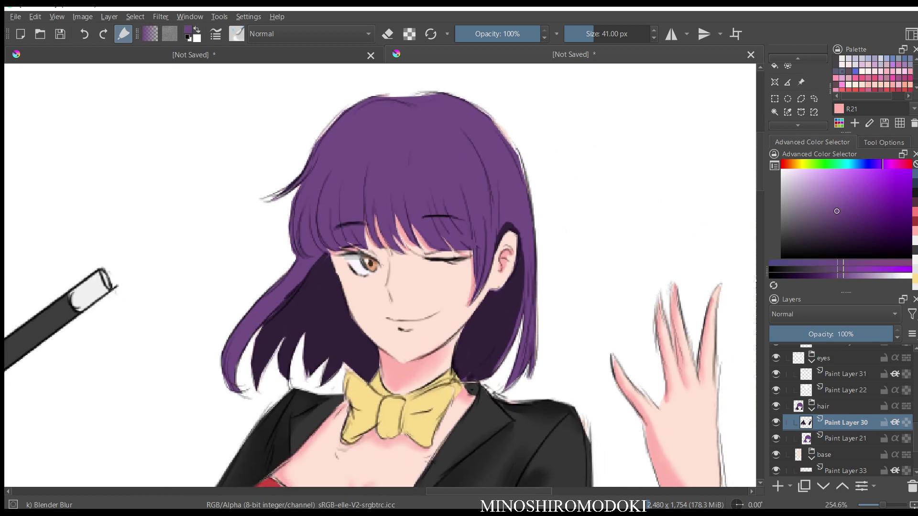
pyautogui.click(834, 201)
pyautogui.click(814, 99)
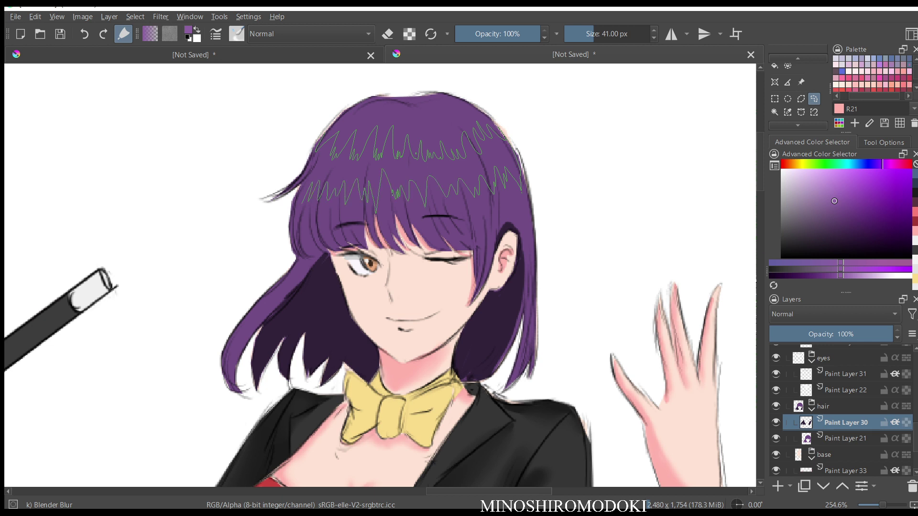
pyautogui.moveTo(311, 169); pyautogui.dragTo(311, 161)
# - Fill the zigzag hair band with the lighter purple and clear the selection
pyautogui.press('f')
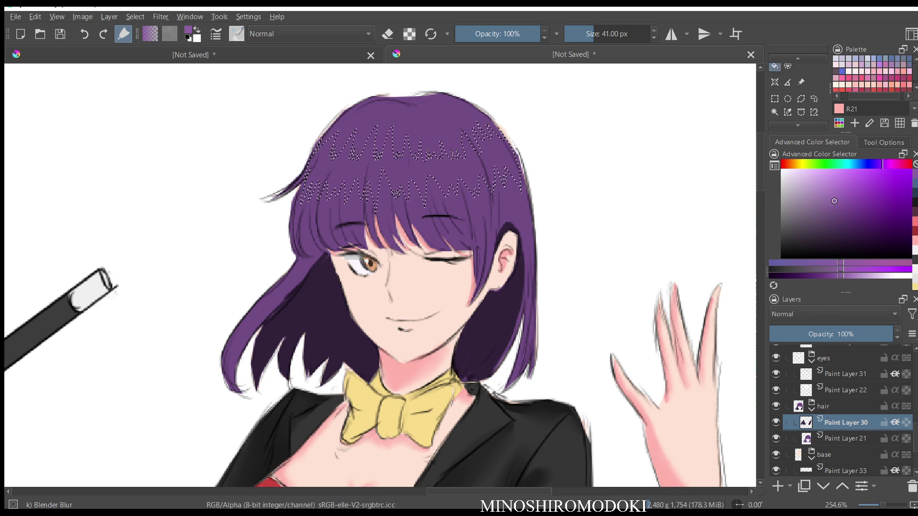
pyautogui.click(407, 167)
pyautogui.press('m')
pyautogui.press('m')
pyautogui.scroll(-5, 465, 162)
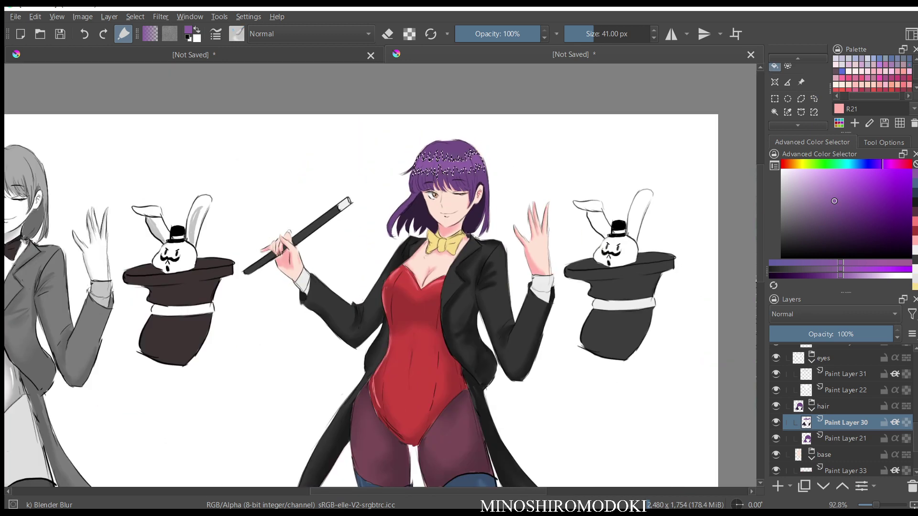
pyautogui.hotkey('ctrl', 'shift', 'a')
# - Check the hair highlight in a mirrored view and compare the coloured figure with the greyscale version
pyautogui.press('m')
pyautogui.press('m')
pyautogui.scroll(-2, 467, 246)
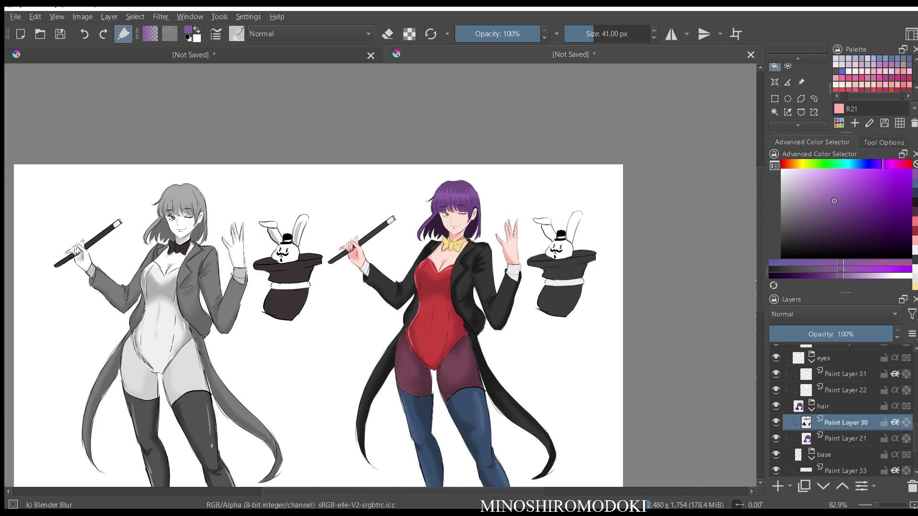
pyautogui.moveTo(466, 246); pyautogui.dragTo(496, 175)
pyautogui.scroll(4, 475, 260)
pyautogui.moveTo(476, 261); pyautogui.dragTo(333, 387)
pyautogui.scroll(2, 467, 246)
pyautogui.moveTo(467, 246); pyautogui.dragTo(385, 272)
pyautogui.scroll(-4, 622, 306)
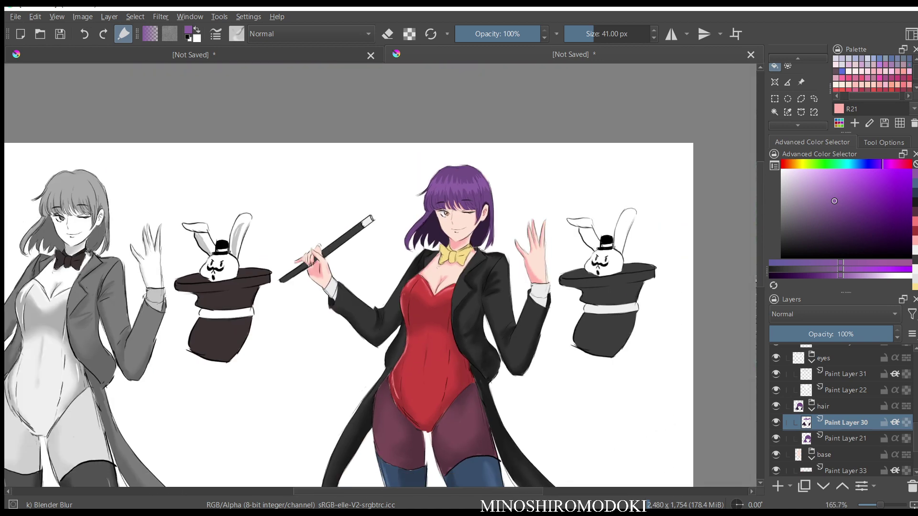
pyautogui.press('+')
pyautogui.press('+')
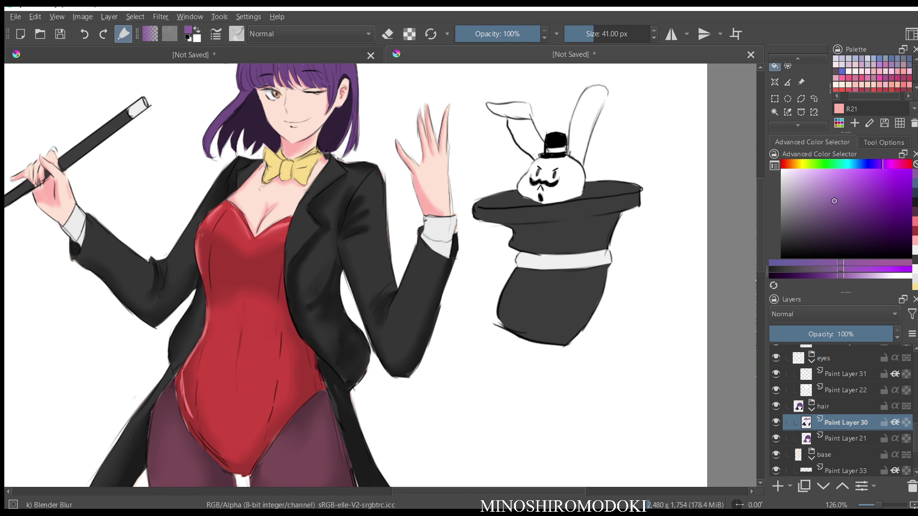
# - Add an alpha-inheriting layer above Paint Layer 27 in the accessories group and pick a darker shade of the hat's grey
pyautogui.scroll(3, 842, 411)
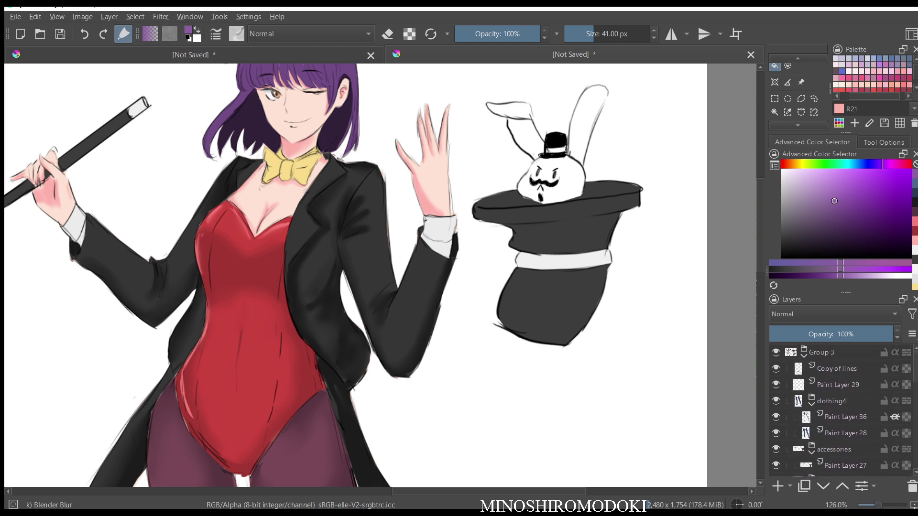
pyautogui.click(846, 465)
pyautogui.scroll(-3, 842, 411)
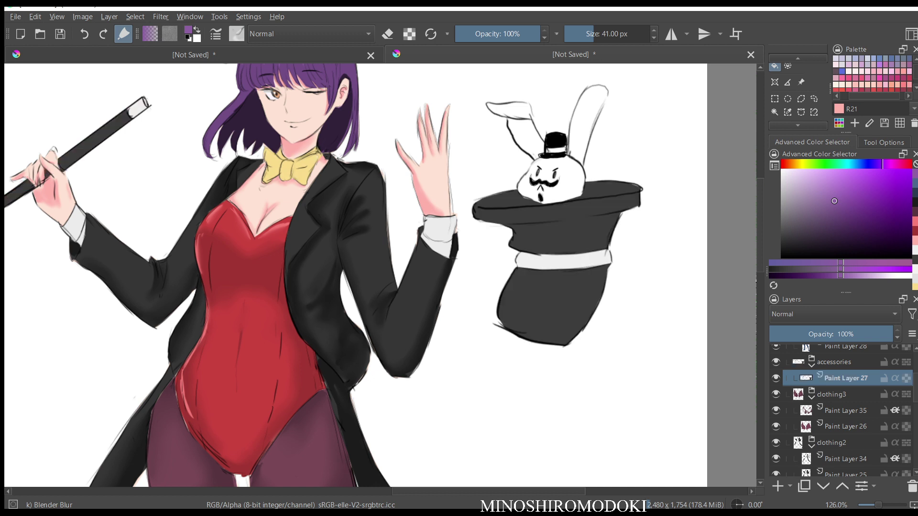
pyautogui.press('Insert')
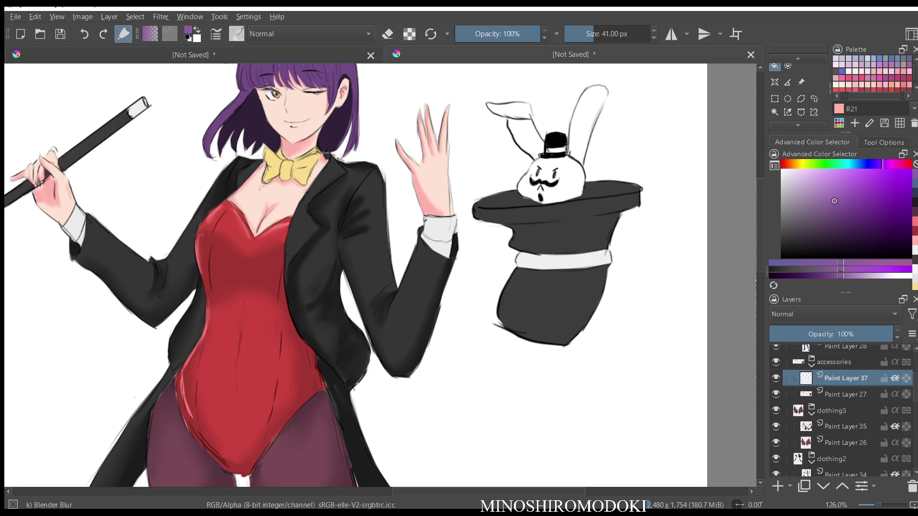
pyautogui.keyDown('ctrl'); pyautogui.click(557, 291); pyautogui.keyUp('ctrl')
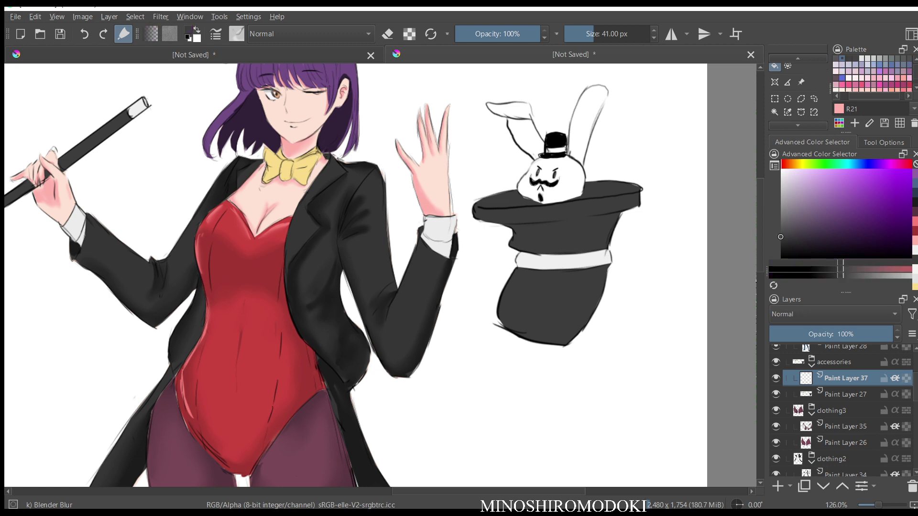
pyautogui.click(781, 243)
pyautogui.scroll(2, 576, 273)
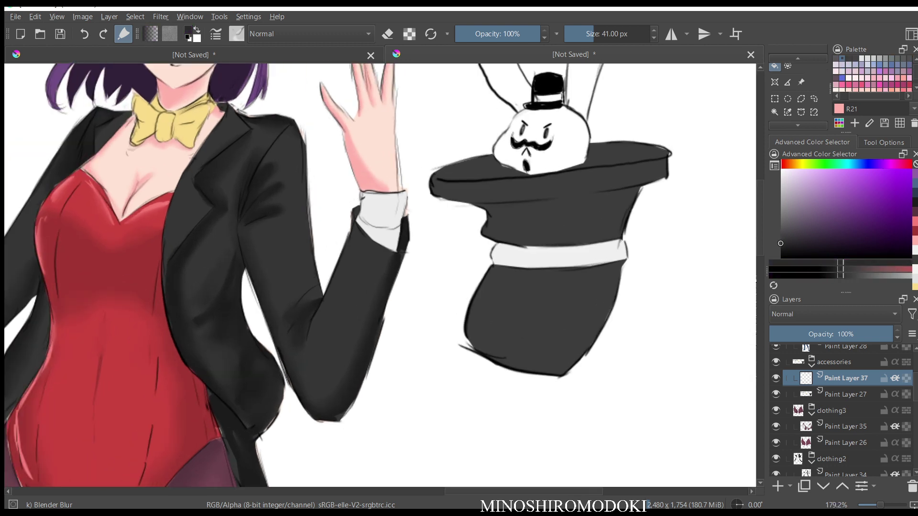
# - Switch to Basic-5 Size at 32 px and paint dark shadow folds on the large hat above its white band
pyautogui.press('b')
pyautogui.moveTo(489, 211)
pyautogui.mouseDown()
pyautogui.moveTo(523, 210)
pyautogui.moveTo(513, 220)
pyautogui.moveTo(486, 207)
pyautogui.moveTo(549, 208)
pyautogui.mouseUp()
pyautogui.press('e')
pyautogui.rightClick(501, 218)
pyautogui.click(580, 192)
pyautogui.moveTo(508, 210); pyautogui.dragTo(575, 203)
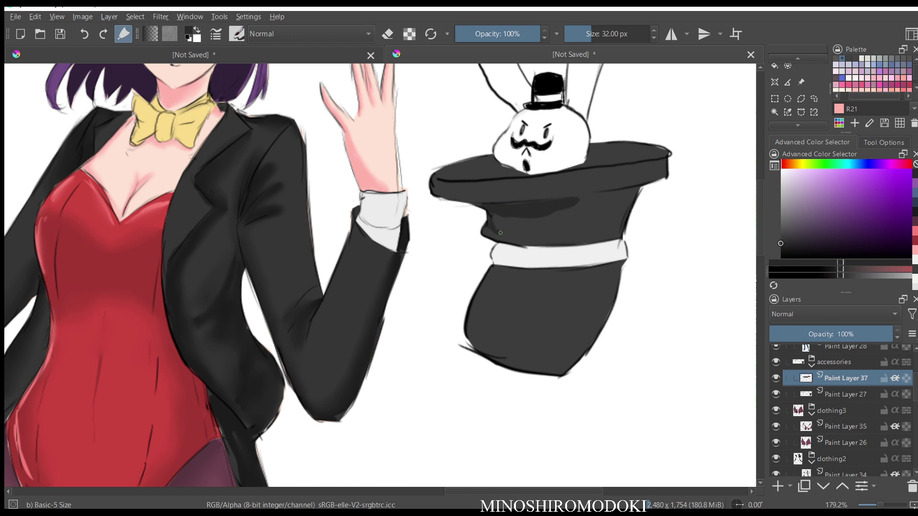
pyautogui.moveTo(490, 229)
pyautogui.mouseDown()
pyautogui.moveTo(544, 235)
pyautogui.moveTo(515, 233)
pyautogui.moveTo(600, 219)
pyautogui.mouseUp()
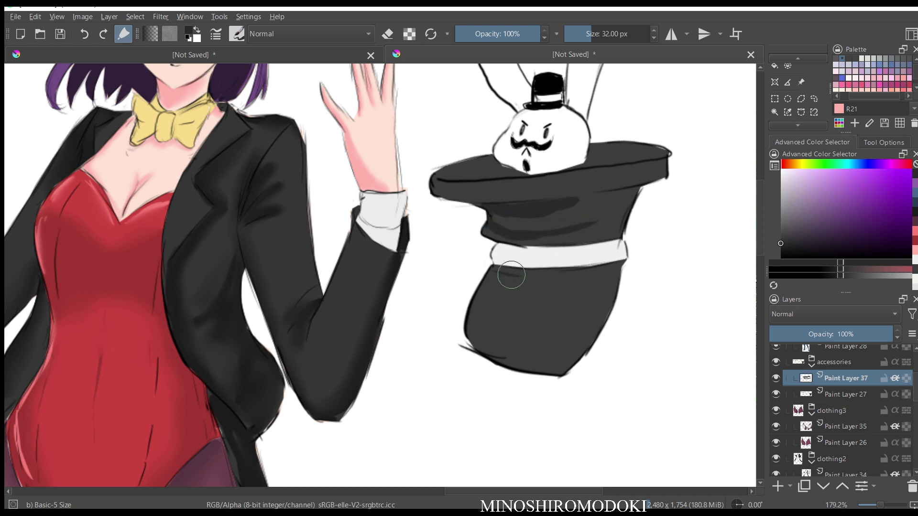
# - Paint dark folds and edge shadows on the large hat below the band, and darken the opening around the rabbit
pyautogui.moveTo(511, 270)
pyautogui.mouseDown()
pyautogui.moveTo(615, 272)
pyautogui.moveTo(551, 357)
pyautogui.mouseUp()
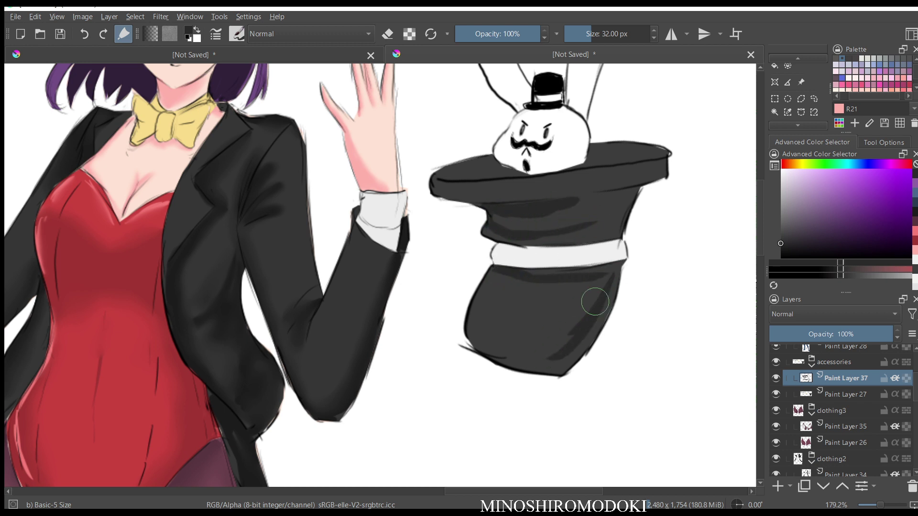
pyautogui.moveTo(591, 315)
pyautogui.mouseDown()
pyautogui.moveTo(531, 356)
pyautogui.moveTo(514, 333)
pyautogui.mouseUp()
pyautogui.moveTo(615, 297)
pyautogui.mouseDown()
pyautogui.moveTo(540, 371)
pyautogui.moveTo(521, 352)
pyautogui.moveTo(501, 362)
pyautogui.mouseUp()
pyautogui.moveTo(564, 206); pyautogui.dragTo(593, 197)
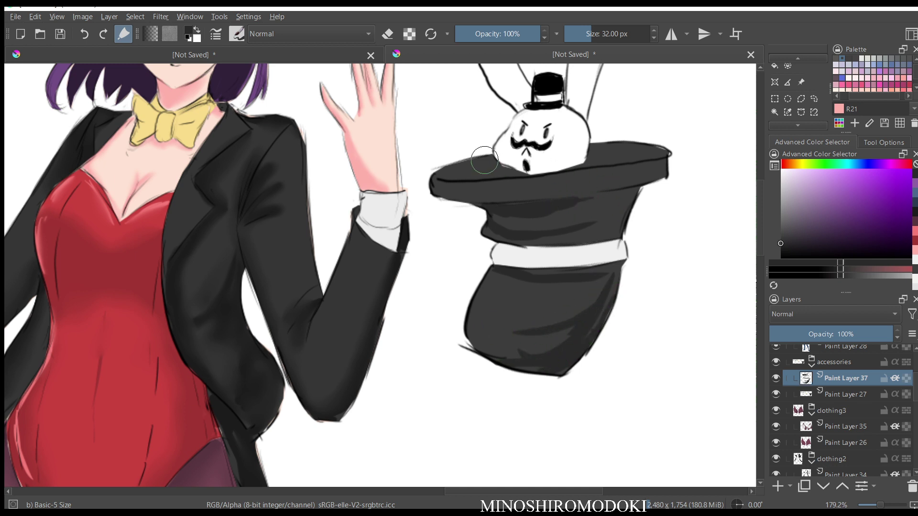
pyautogui.moveTo(487, 164)
pyautogui.mouseDown()
pyautogui.moveTo(514, 175)
pyautogui.moveTo(473, 173)
pyautogui.moveTo(604, 160)
pyautogui.moveTo(588, 162)
pyautogui.moveTo(596, 153)
pyautogui.moveTo(600, 161)
pyautogui.moveTo(594, 151)
pyautogui.moveTo(589, 156)
pyautogui.moveTo(618, 156)
pyautogui.moveTo(591, 167)
pyautogui.moveTo(631, 196)
pyautogui.moveTo(566, 222)
pyautogui.mouseUp()
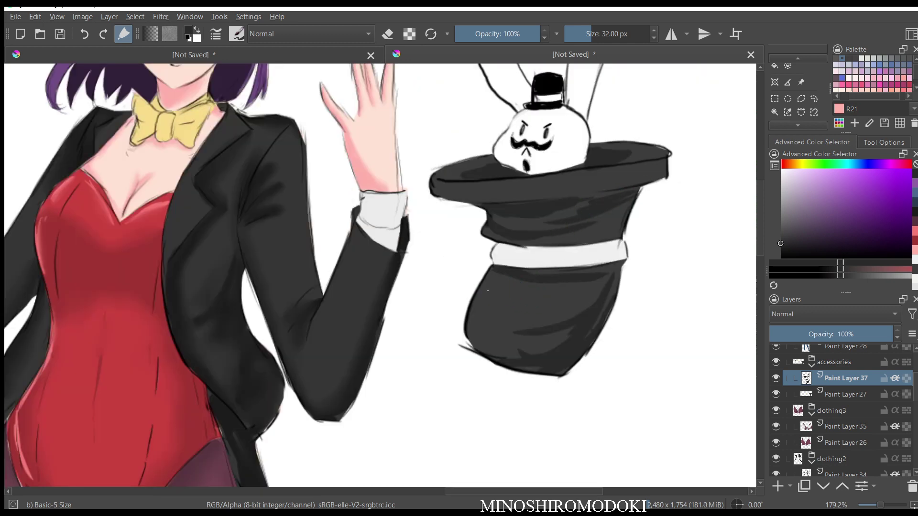
pyautogui.moveTo(555, 295)
pyautogui.mouseDown()
pyautogui.moveTo(488, 305)
pyautogui.moveTo(545, 313)
pyautogui.mouseUp()
# - Try blending the large hat's shadows with Blender Blur at 41 px and check them in a mirrored view
pyautogui.rightClick(500, 239)
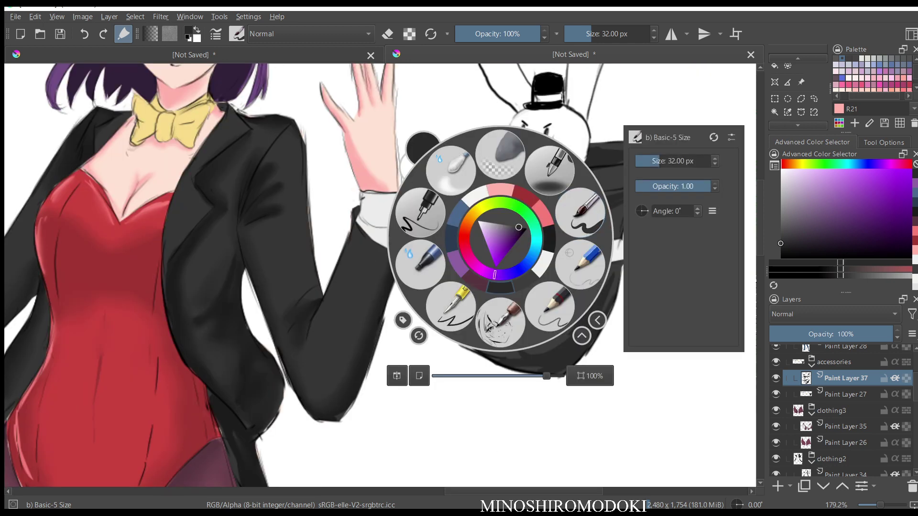
pyautogui.click(451, 169)
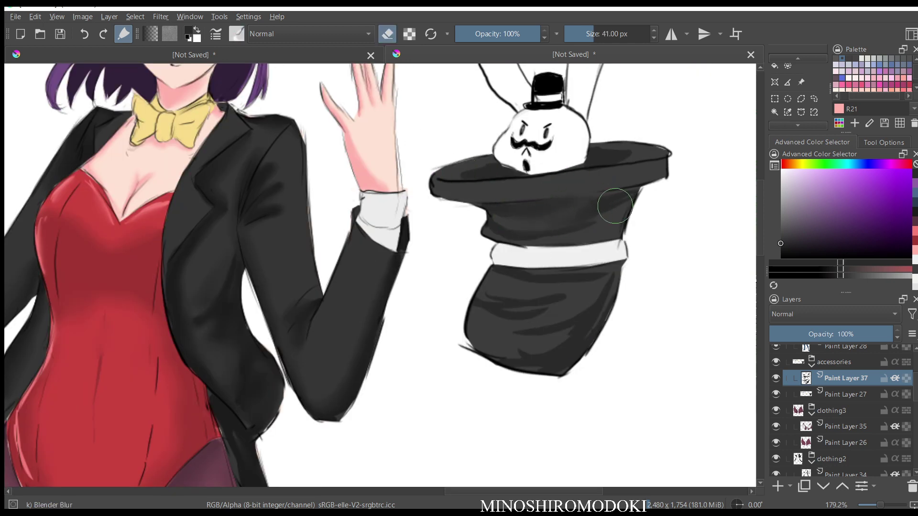
pyautogui.moveTo(525, 227)
pyautogui.mouseDown()
pyautogui.moveTo(559, 237)
pyautogui.moveTo(546, 298)
pyautogui.moveTo(570, 294)
pyautogui.moveTo(500, 313)
pyautogui.moveTo(595, 300)
pyautogui.moveTo(553, 339)
pyautogui.moveTo(577, 320)
pyautogui.mouseUp()
pyautogui.press('m')
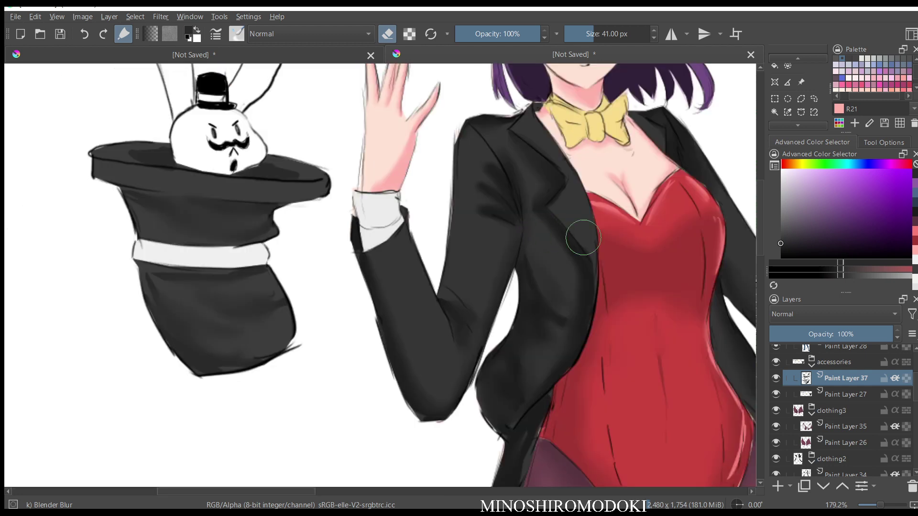
pyautogui.press('m')
pyautogui.scroll(-2, 648, 227)
pyautogui.scroll(3, 650, 230)
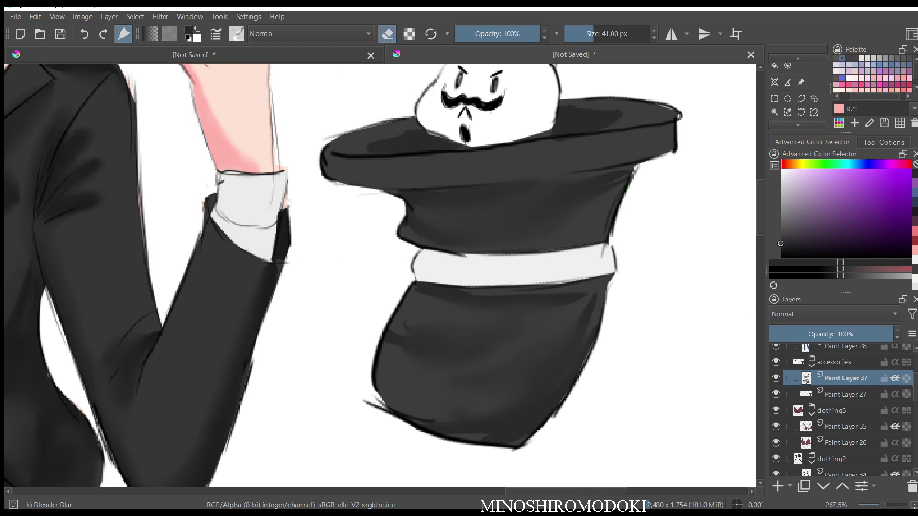
pyautogui.hotkey('ctrl', 'z')
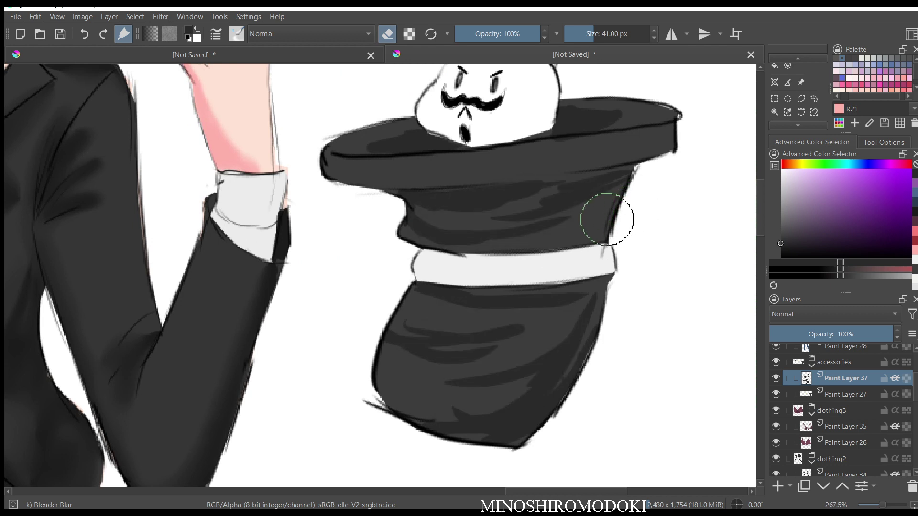
# - Reduce Blender Blur to 14 px and soften the shadow folds on the large hat above and below the band
pyautogui.rightClick(617, 223)
pyautogui.click(446, 161)
pyautogui.press('[')
pyautogui.press('[')
pyautogui.press('[')
pyautogui.press('[')
pyautogui.press('[')
pyautogui.press('[')
pyautogui.press('[')
pyautogui.press('[')
pyautogui.press('[')
pyautogui.press('[')
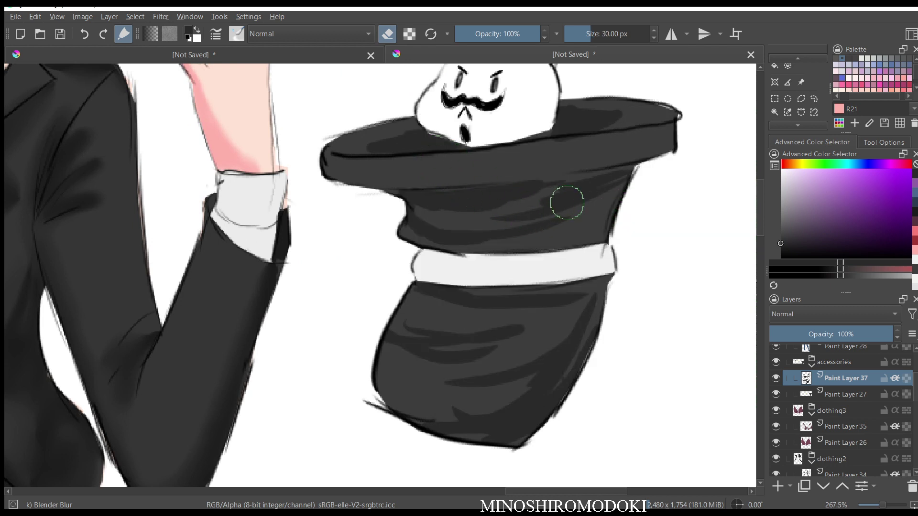
pyautogui.press('[')
pyautogui.press('[')
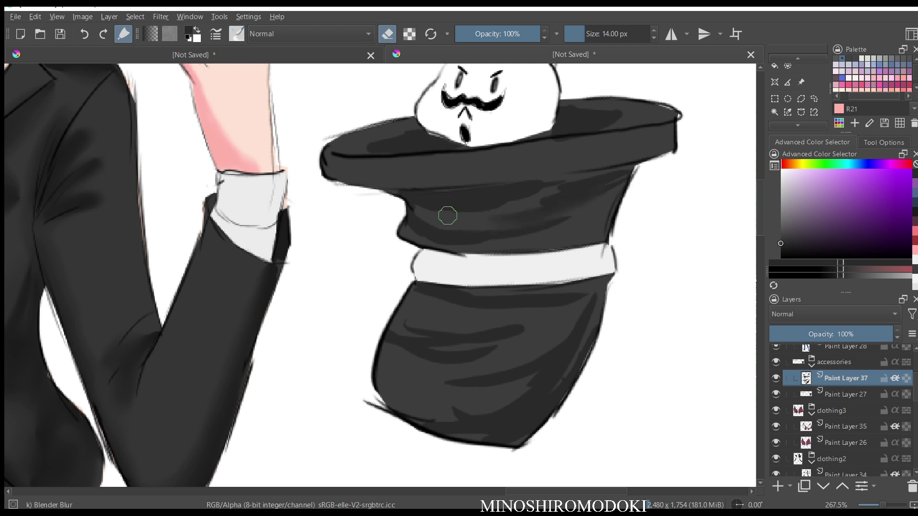
pyautogui.moveTo(509, 200)
pyautogui.mouseDown()
pyautogui.moveTo(427, 217)
pyautogui.moveTo(578, 223)
pyautogui.moveTo(473, 241)
pyautogui.mouseUp()
pyautogui.moveTo(430, 300)
pyautogui.mouseDown()
pyautogui.moveTo(472, 424)
pyautogui.moveTo(556, 376)
pyautogui.moveTo(419, 409)
pyautogui.moveTo(471, 422)
pyautogui.moveTo(572, 383)
pyautogui.moveTo(581, 366)
pyautogui.moveTo(561, 380)
pyautogui.moveTo(472, 341)
pyautogui.moveTo(401, 336)
pyautogui.moveTo(485, 334)
pyautogui.moveTo(401, 320)
pyautogui.moveTo(527, 326)
pyautogui.moveTo(479, 357)
pyautogui.moveTo(444, 352)
pyautogui.moveTo(496, 352)
pyautogui.mouseUp()
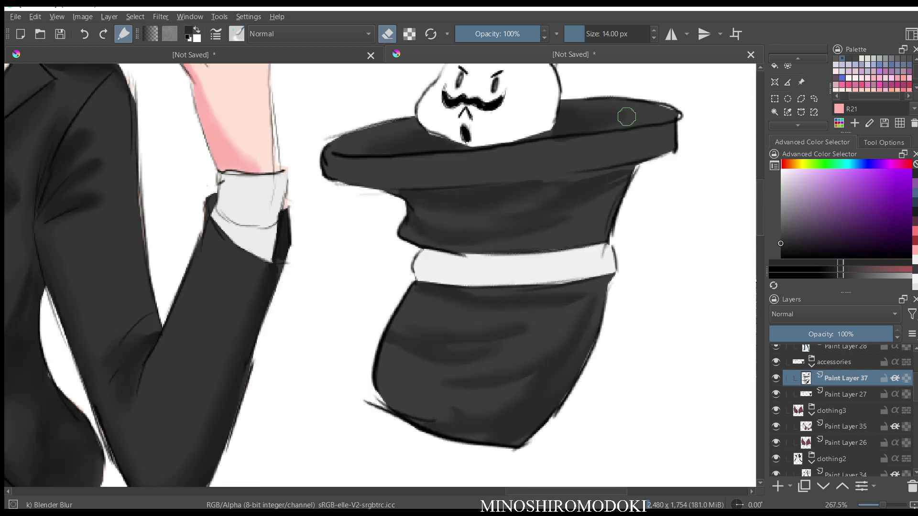
# - Soften the shadows inside the large hat's opening and along the side of its upper section
pyautogui.moveTo(627, 116); pyautogui.dragTo(625, 239)
pyautogui.moveTo(604, 132); pyautogui.dragTo(533, 205)
pyautogui.scroll(-4, 532, 205)
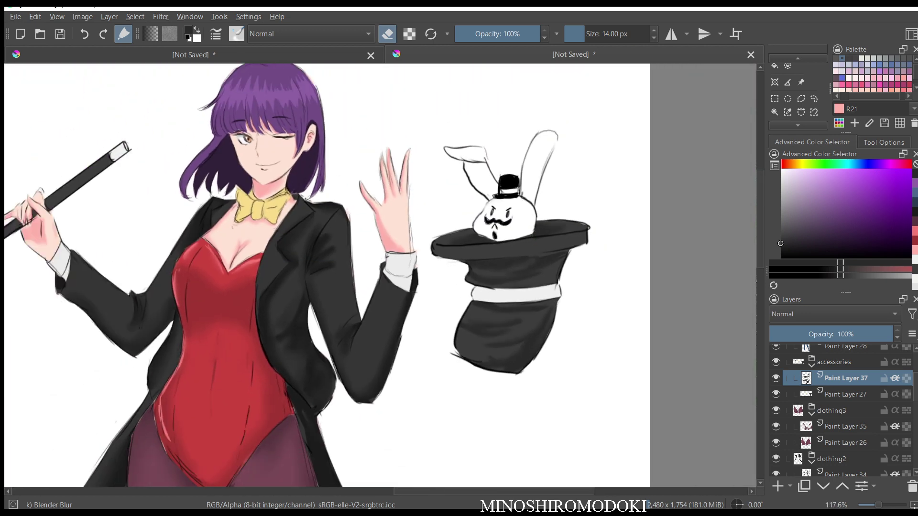
# - Pick a light beige and, on Paint Layer 27, outline the rabbit's ears and head with the Bezier selection
pyautogui.scroll(5, 541, 207)
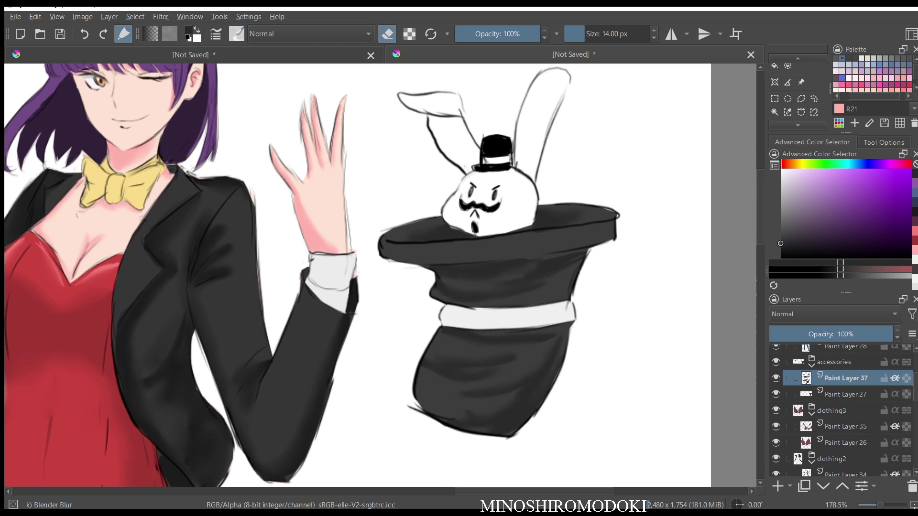
pyautogui.moveTo(524, 185); pyautogui.dragTo(503, 239)
pyautogui.moveTo(503, 238); pyautogui.dragTo(505, 223)
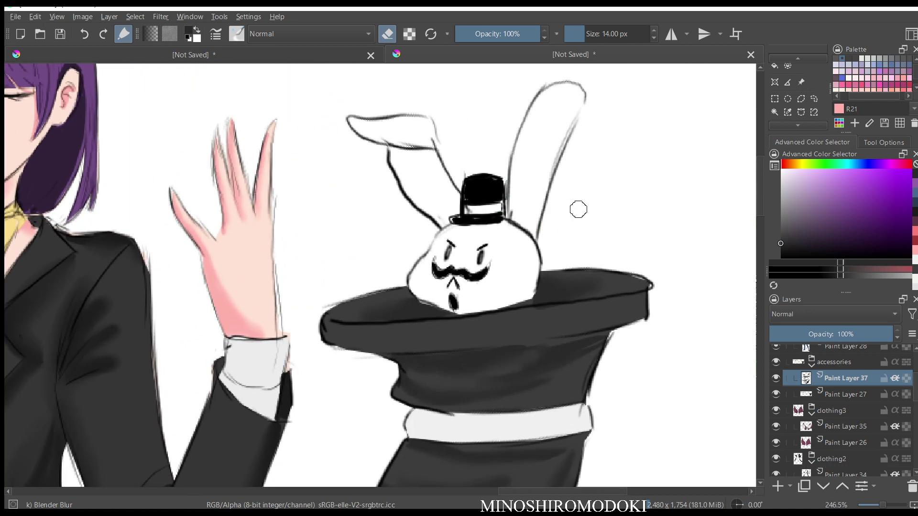
pyautogui.moveTo(799, 164)
pyautogui.mouseDown()
pyautogui.moveTo(804, 175)
pyautogui.moveTo(794, 175)
pyautogui.mouseUp()
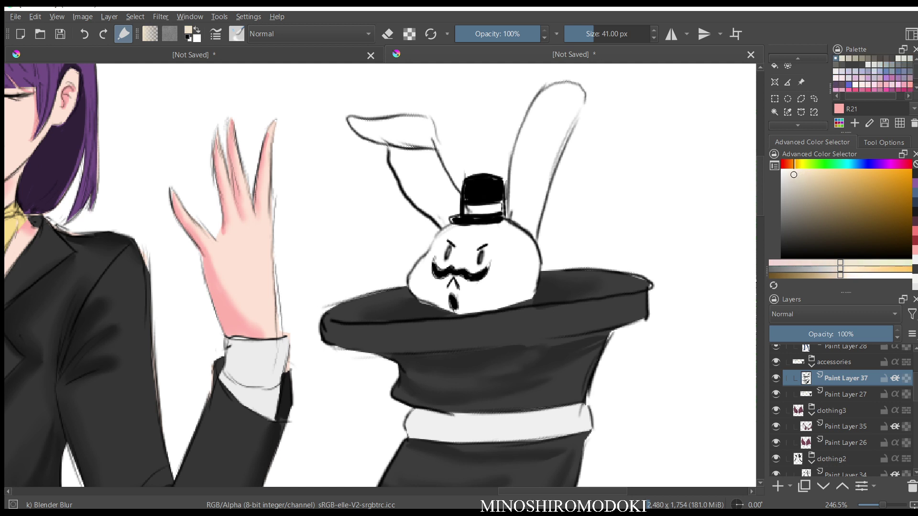
pyautogui.press('pagedown')
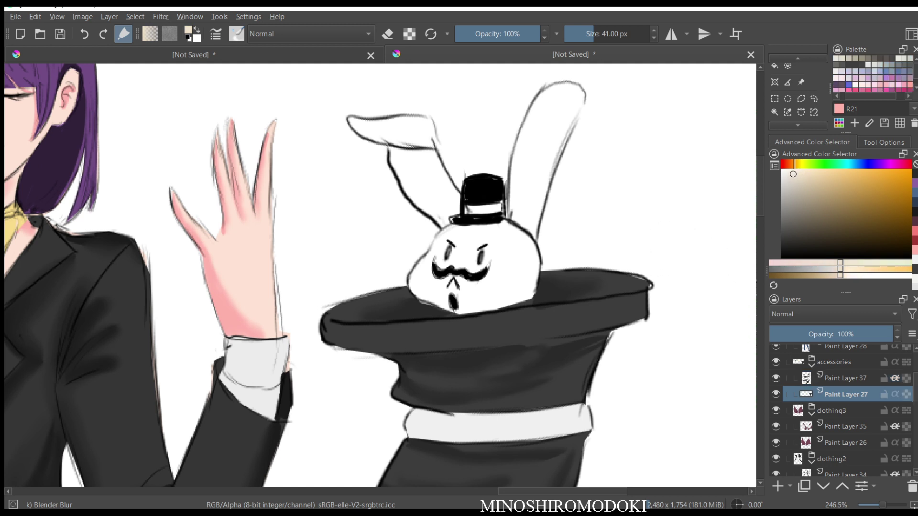
pyautogui.click(800, 112)
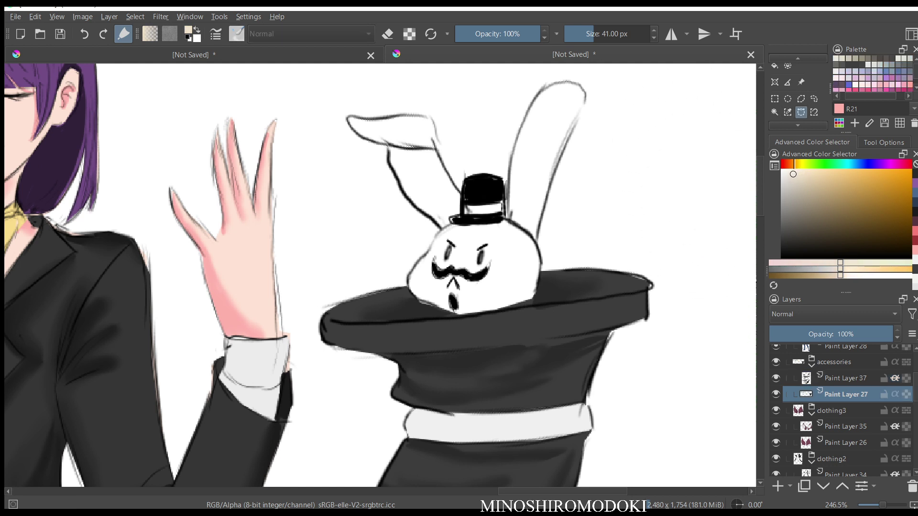
pyautogui.click(428, 116)
pyautogui.click(397, 183)
pyautogui.click(416, 210)
pyautogui.click(427, 116)
# - Try filling the selected rabbit with the greyish beige and check it in a mirrored view
pyautogui.press('f')
pyautogui.click(478, 258)
pyautogui.press('m')
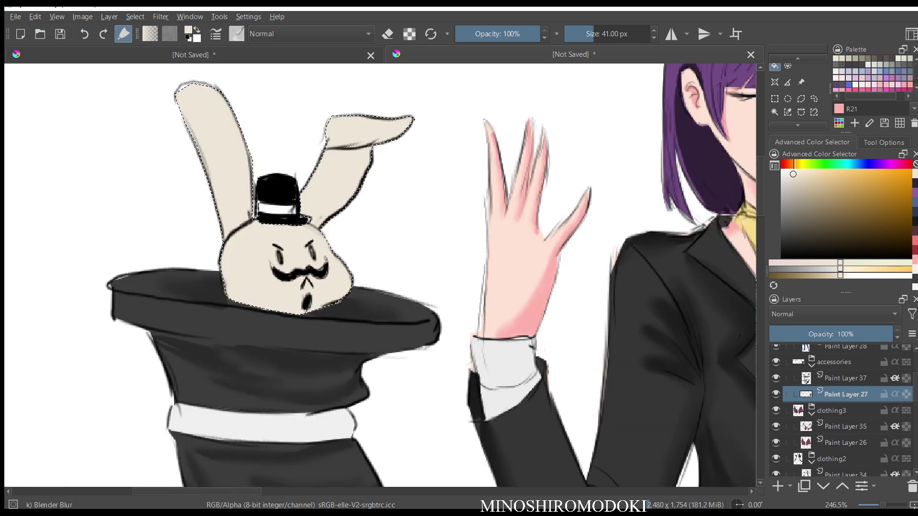
pyautogui.press('m')
pyautogui.scroll(-3, 481, 190)
pyautogui.press('BackSpace')
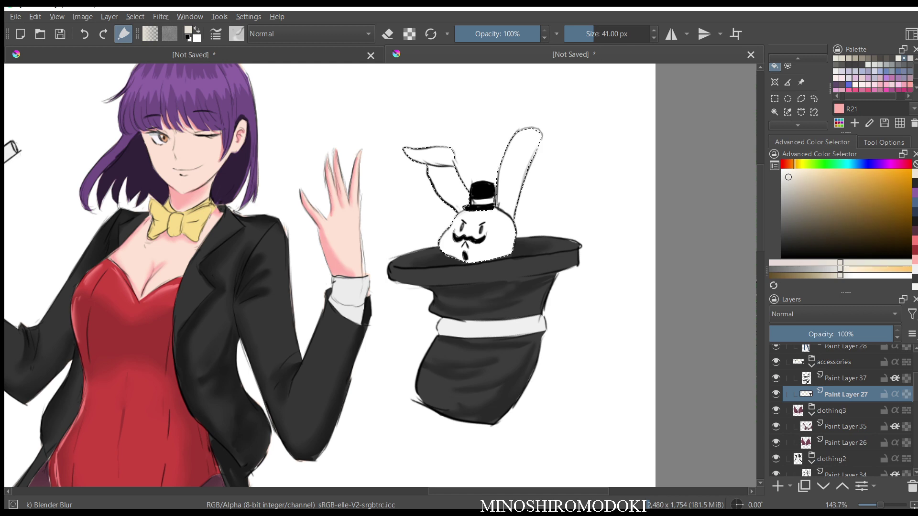
# - Fill the selected rabbit with a warmer light cream and mirror the view
pyautogui.moveTo(814, 172); pyautogui.dragTo(799, 174)
pyautogui.hotkey('shift', 'BackSpace')
pyautogui.press('m')
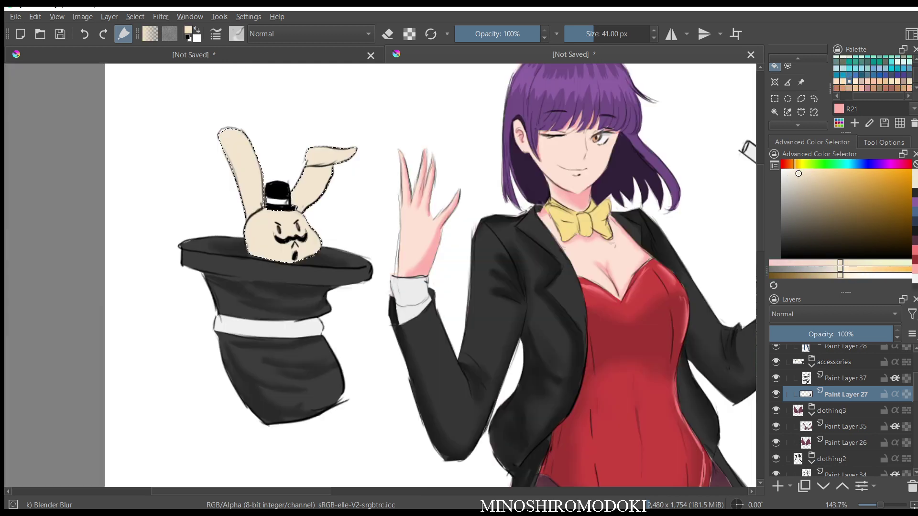
# - Return to the unmirrored view and undo the rabbit's cream fill
pyautogui.press('m')
pyautogui.scroll(-4, 542, 215)
pyautogui.scroll(2, 542, 215)
pyautogui.scroll(2, 546, 222)
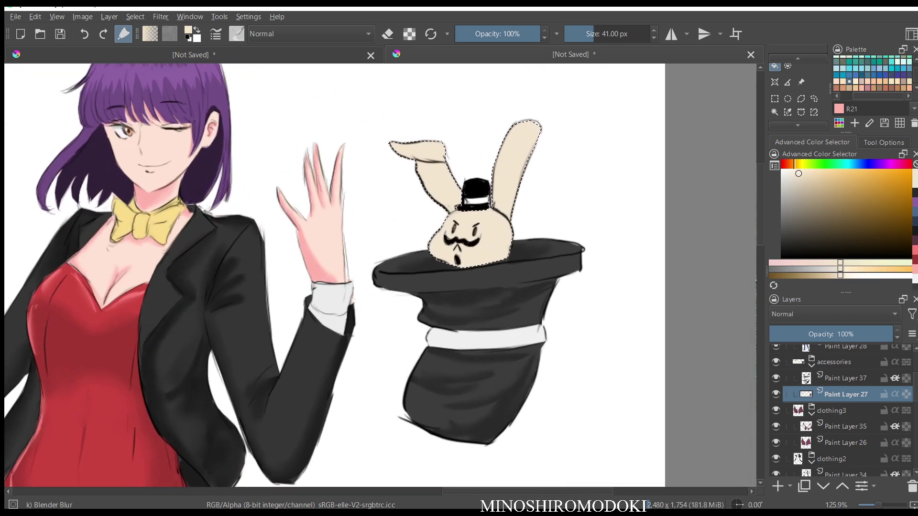
pyautogui.moveTo(497, 191); pyautogui.dragTo(551, 276)
pyautogui.scroll(1, 533, 231)
pyautogui.hotkey('ctrl', 'z')
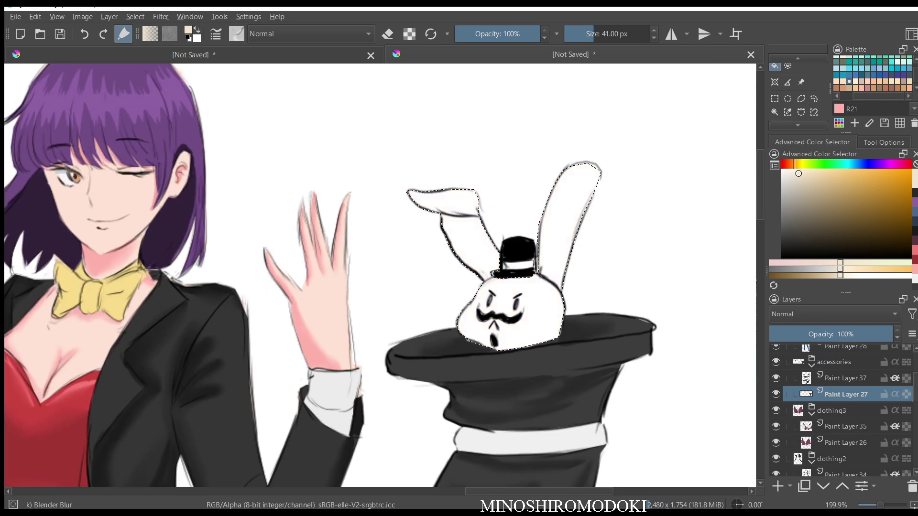
# - Fill the selected rabbit with a neutral light grey on Paint Layer 27 and clear the selection
pyautogui.moveTo(792, 176); pyautogui.dragTo(781, 174)
pyautogui.hotkey('shift', 'BackSpace')
pyautogui.hotkey('shift', 'BackSpace')
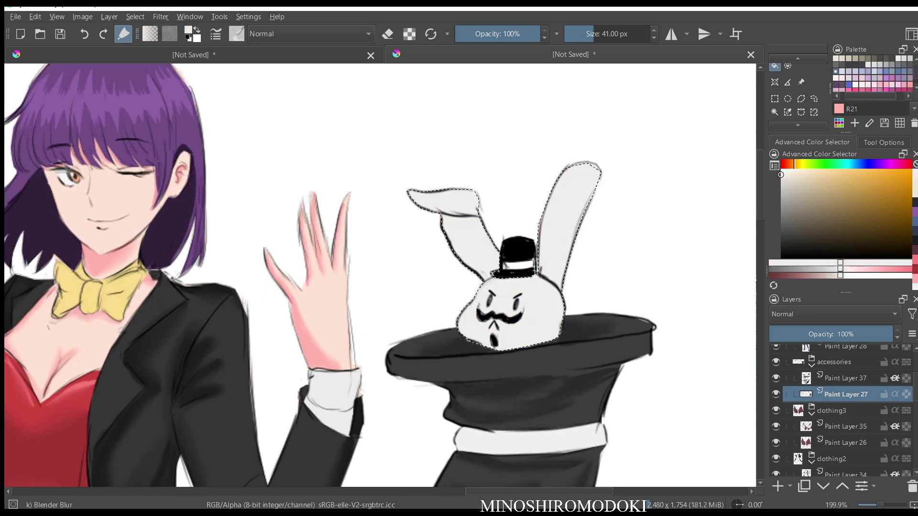
pyautogui.hotkey('ctrl', 'shift', 'a')
# - Paint slightly darker grey shadows on the rabbit's ears and head on Paint Layer 37 with the Basic-5 Size brush
pyautogui.moveTo(780, 174); pyautogui.dragTo(781, 184)
pyautogui.click(845, 378)
pyautogui.rightClick(492, 262)
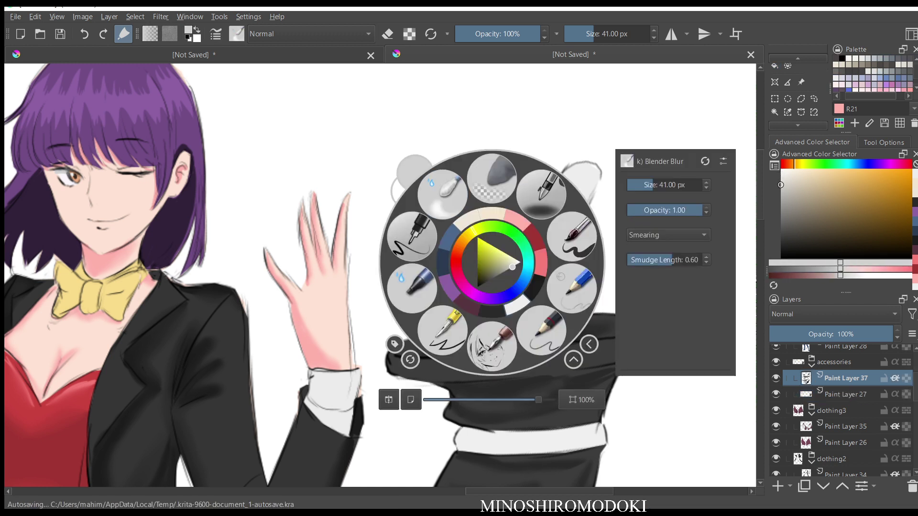
pyautogui.click(573, 235)
pyautogui.moveTo(458, 223)
pyautogui.mouseDown()
pyautogui.moveTo(489, 274)
pyautogui.moveTo(456, 228)
pyautogui.moveTo(478, 256)
pyautogui.mouseUp()
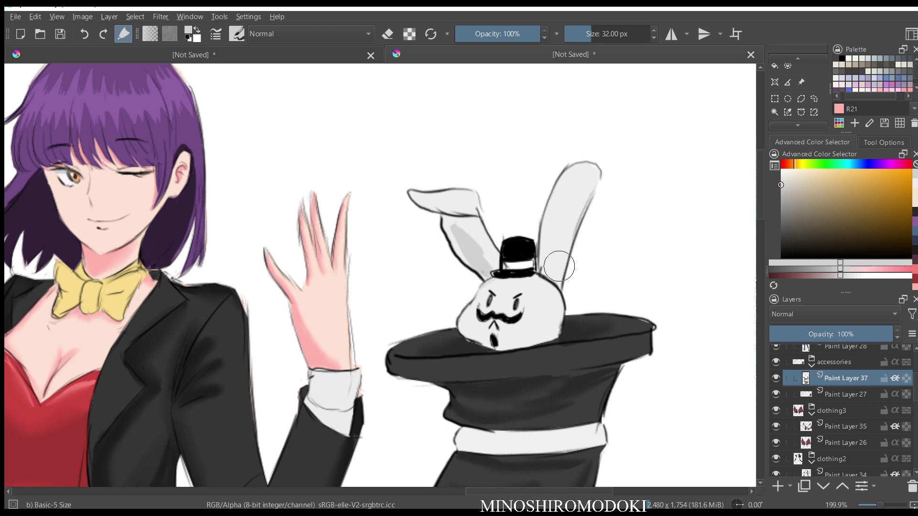
pyautogui.moveTo(559, 266)
pyautogui.mouseDown()
pyautogui.moveTo(558, 206)
pyautogui.moveTo(560, 263)
pyautogui.moveTo(550, 271)
pyautogui.mouseUp()
pyautogui.moveTo(552, 316)
pyautogui.mouseDown()
pyautogui.moveTo(550, 288)
pyautogui.moveTo(539, 331)
pyautogui.moveTo(550, 290)
pyautogui.moveTo(551, 324)
pyautogui.moveTo(526, 341)
pyautogui.moveTo(559, 326)
pyautogui.moveTo(548, 285)
pyautogui.moveTo(533, 342)
pyautogui.mouseUp()
# - Soften the shadows on the rabbit's ears and head with the Blender Blur brush reduced to 24 px
pyautogui.rightClick(553, 236)
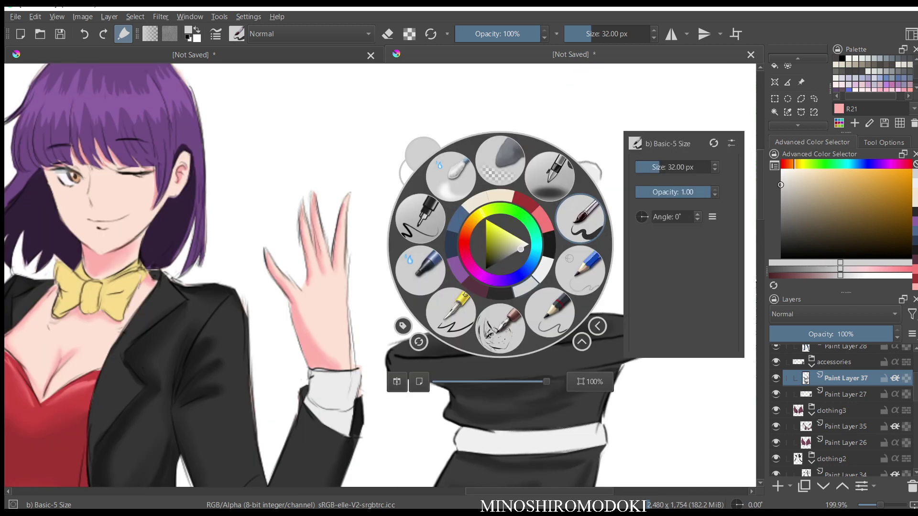
pyautogui.click(536, 309)
pyautogui.press('[')
pyautogui.press('[')
pyautogui.press('[')
pyautogui.press('[')
pyautogui.press('[')
pyautogui.press('[')
pyautogui.press('[')
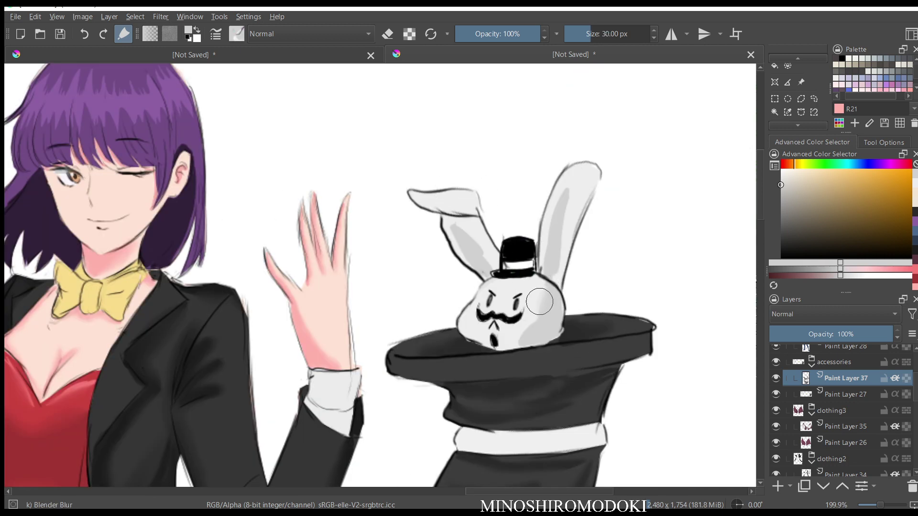
pyautogui.moveTo(543, 293); pyautogui.dragTo(521, 326)
pyautogui.moveTo(562, 241)
pyautogui.mouseDown()
pyautogui.moveTo(560, 274)
pyautogui.moveTo(568, 212)
pyautogui.moveTo(557, 274)
pyautogui.mouseUp()
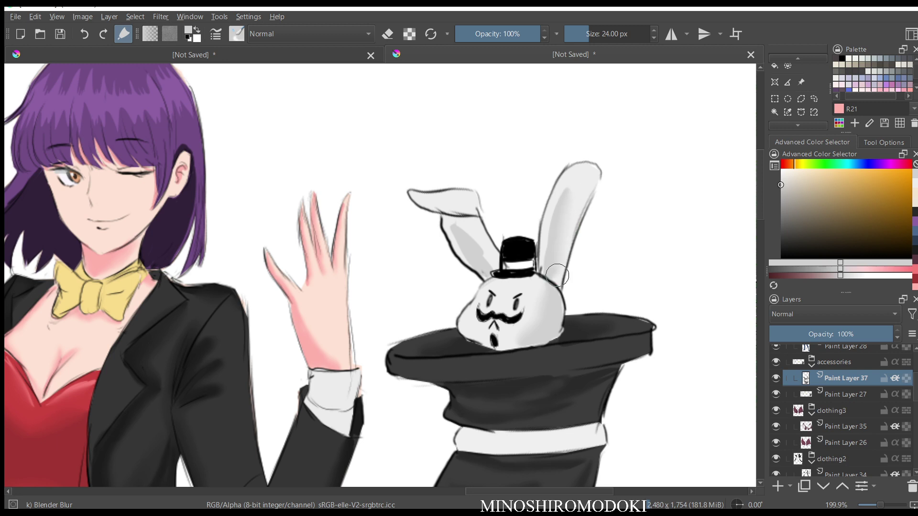
pyautogui.moveTo(487, 232)
pyautogui.mouseDown()
pyautogui.moveTo(463, 225)
pyautogui.moveTo(485, 258)
pyautogui.moveTo(455, 217)
pyautogui.mouseUp()
# - Check the coloured illustration in mirrored and normal views and compare it with the greyscale version
pyautogui.press('m')
pyautogui.press('m')
pyautogui.press('m')
pyautogui.press('m')
pyautogui.moveTo(578, 207); pyautogui.dragTo(576, 268)
pyautogui.moveTo(576, 267); pyautogui.dragTo(698, 215)
pyautogui.moveTo(669, 200); pyautogui.dragTo(669, 239)
pyautogui.moveTo(512, 191); pyautogui.dragTo(512, 173)
pyautogui.moveTo(602, 229); pyautogui.dragTo(594, 228)
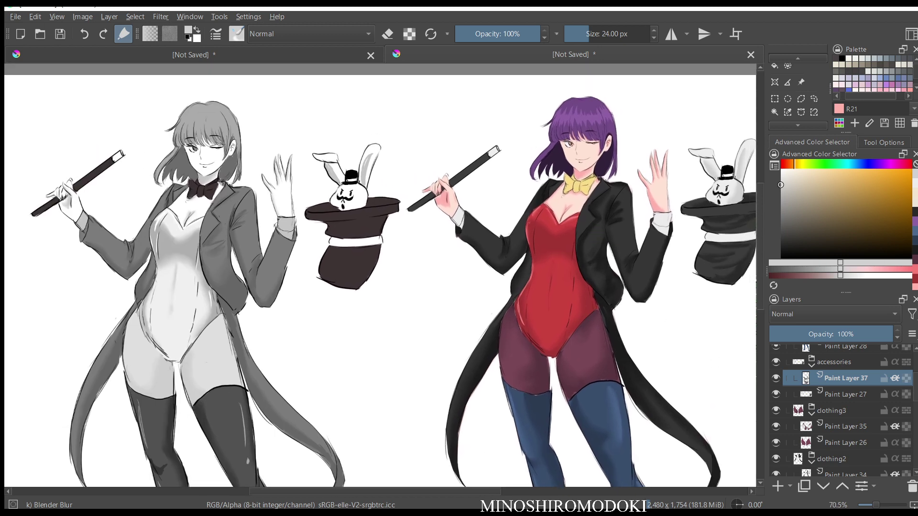
# - Duplicate the Copy of lines layer and merge the duplicate down to strengthen the line art
pyautogui.scroll(2, 841, 411)
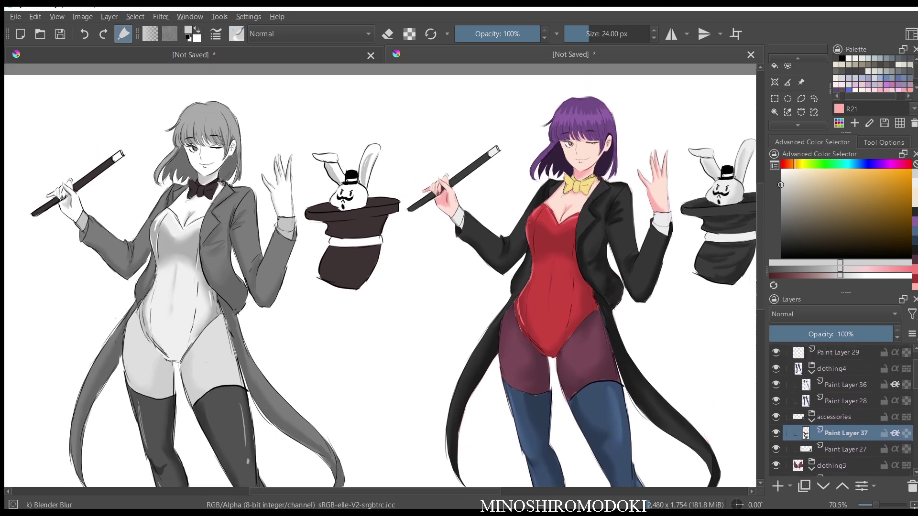
pyautogui.click(836, 368)
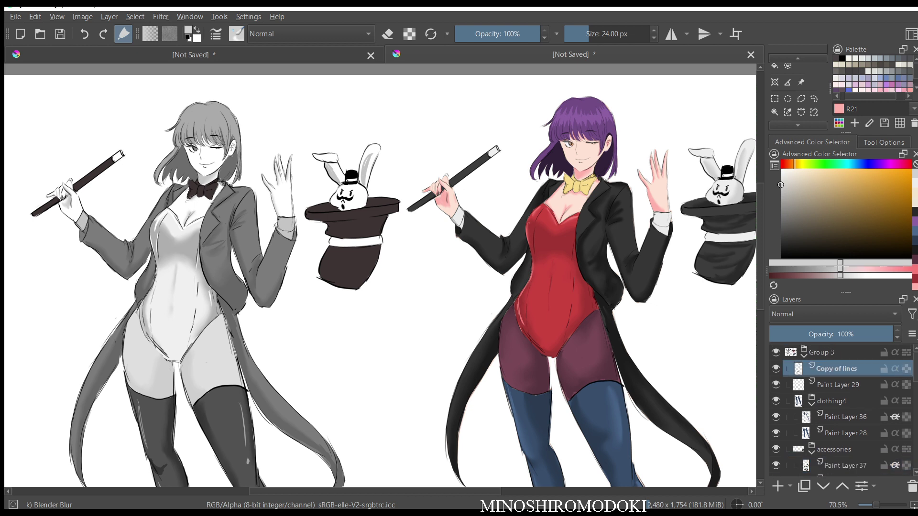
pyautogui.hotkey('ctrl', 'j')
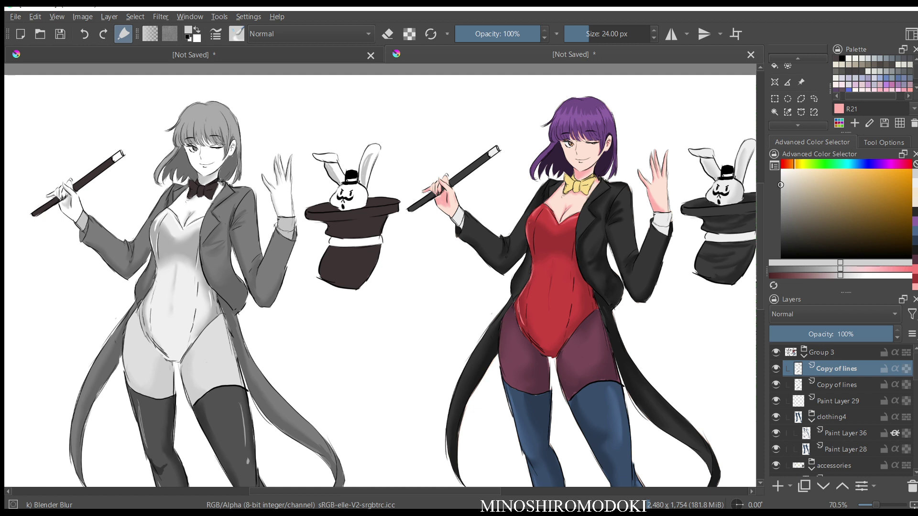
pyautogui.hotkey('ctrl', 'e')
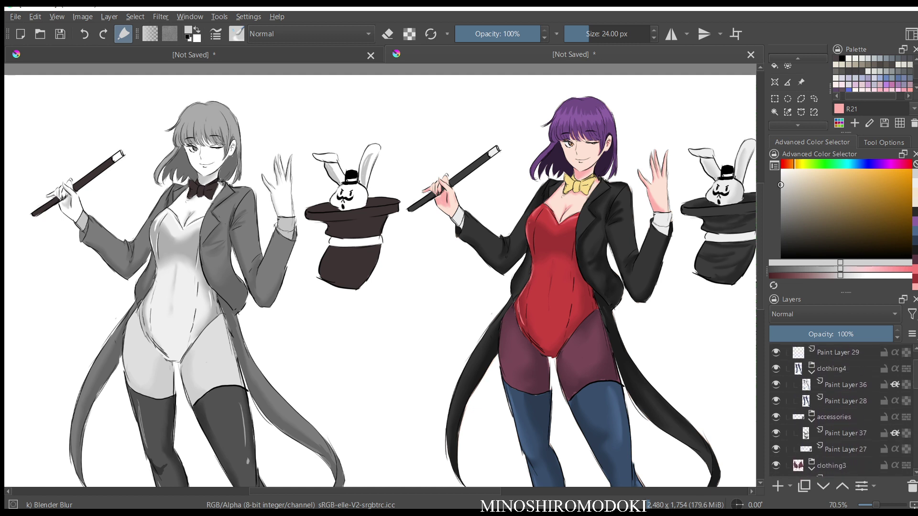
# - Group all coloured character layers from Copy of lines down to base and name the group character2
pyautogui.scroll(-2, 842, 410)
pyautogui.scroll(-10, 842, 410)
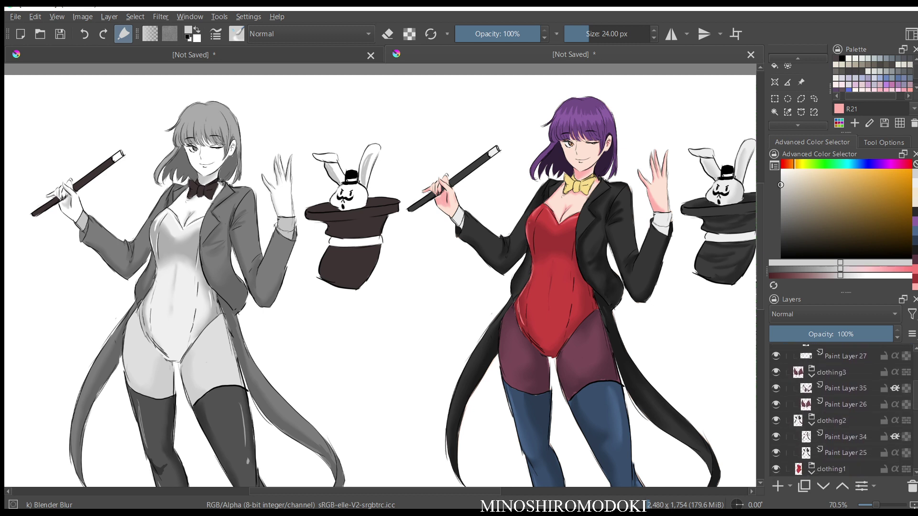
pyautogui.scroll(-8, 842, 410)
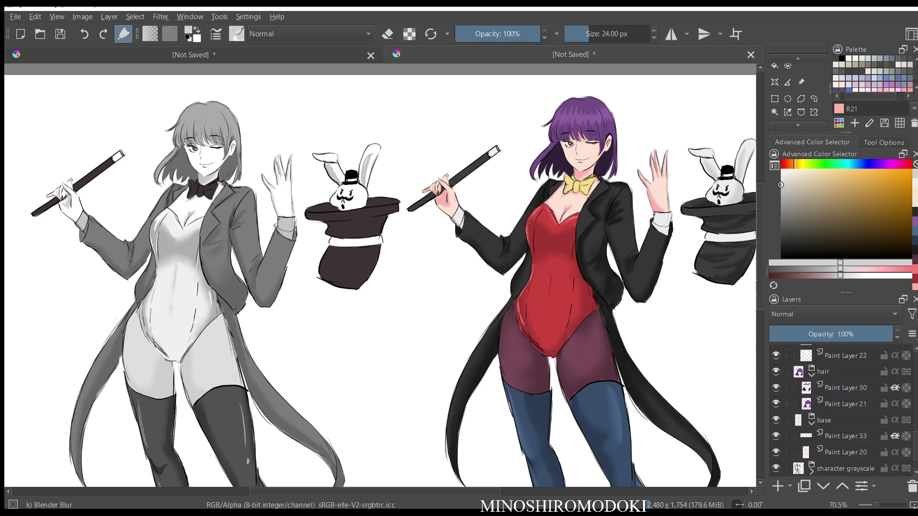
pyautogui.keyDown('shift'); pyautogui.click(841, 388); pyautogui.keyUp('shift')
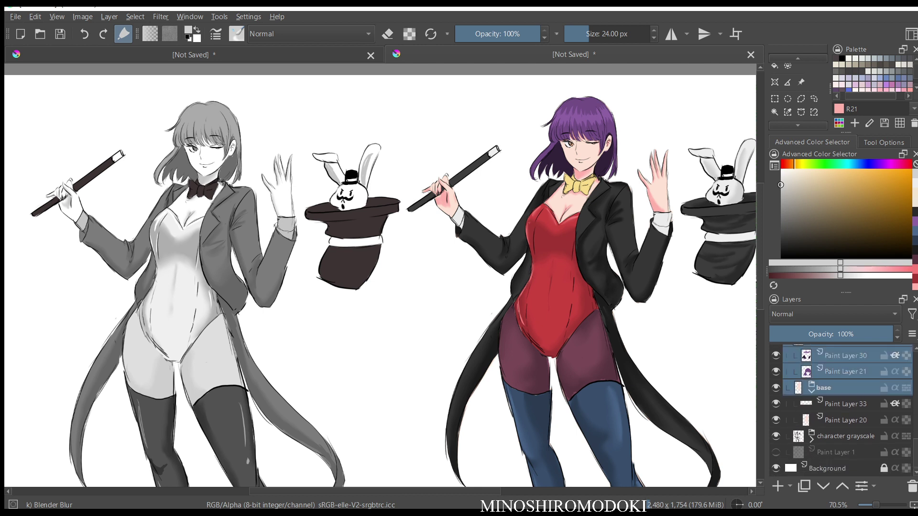
pyautogui.scroll(3, 842, 410)
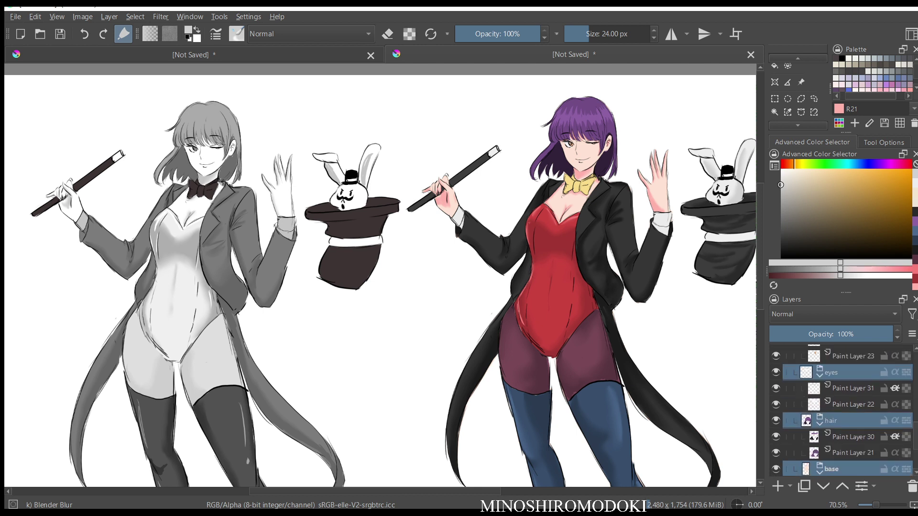
pyautogui.scroll(8, 841, 410)
pyautogui.doubleClick(822, 368)
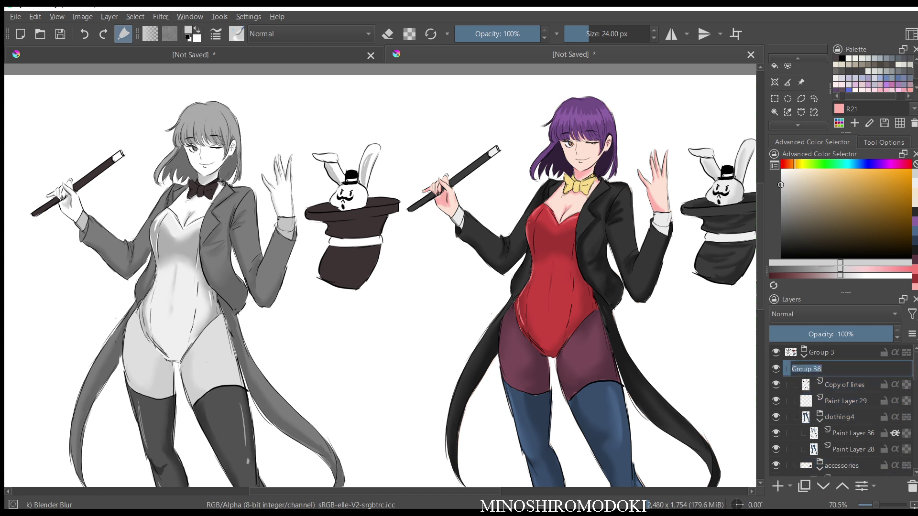
pyautogui.write('ch')
pyautogui.press('BackSpace')
pyautogui.write('aracter 2')
pyautogui.press('Return')
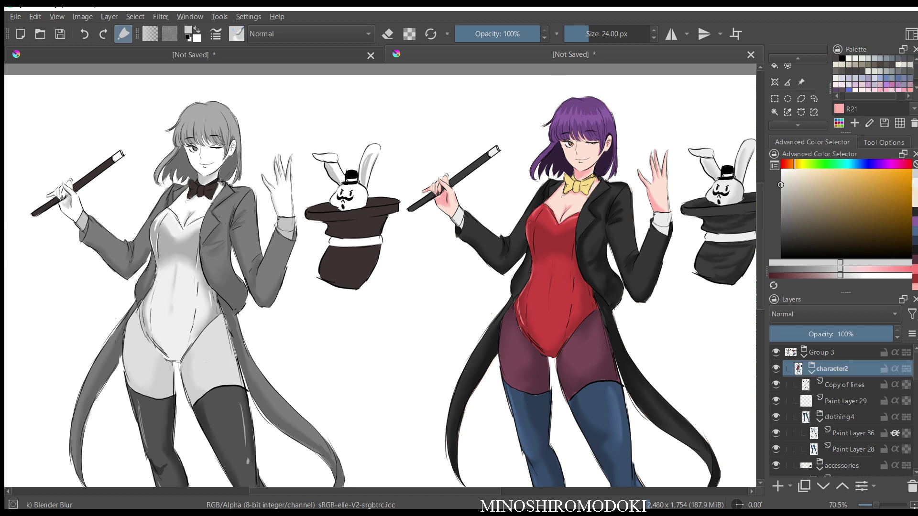
# - Collapse the character2 and Group 3 layer groups and make Group 3 the active layer
pyautogui.click(811, 372)
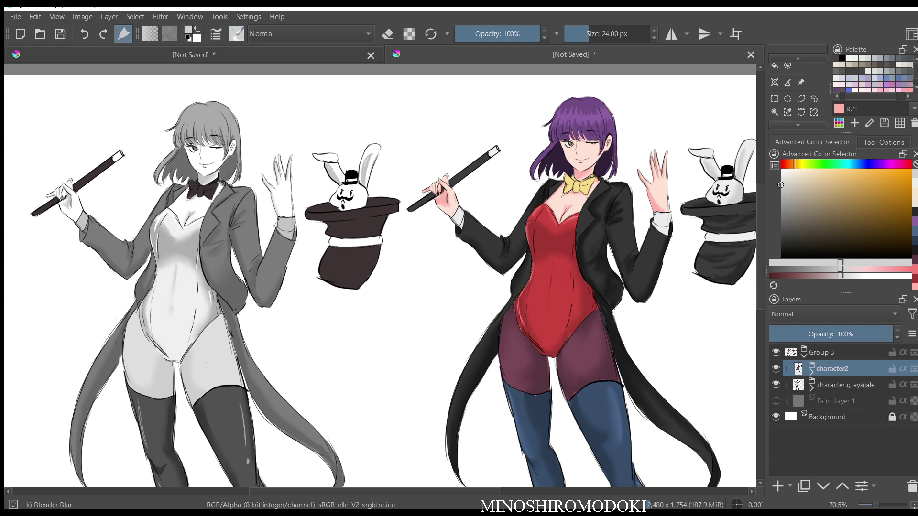
pyautogui.click(804, 355)
pyautogui.scroll(-3, 563, 236)
pyautogui.moveTo(564, 236); pyautogui.dragTo(558, 288)
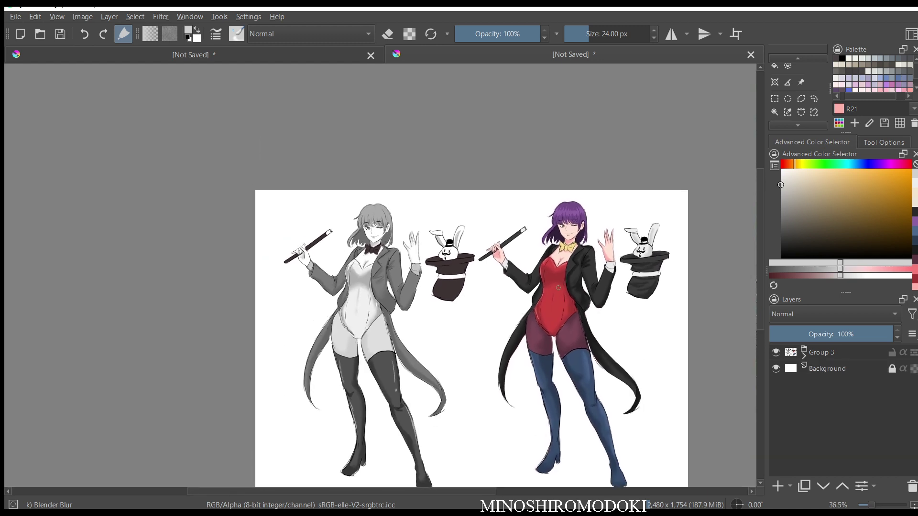
pyautogui.scroll(3, 558, 288)
pyautogui.scroll(1, 558, 287)
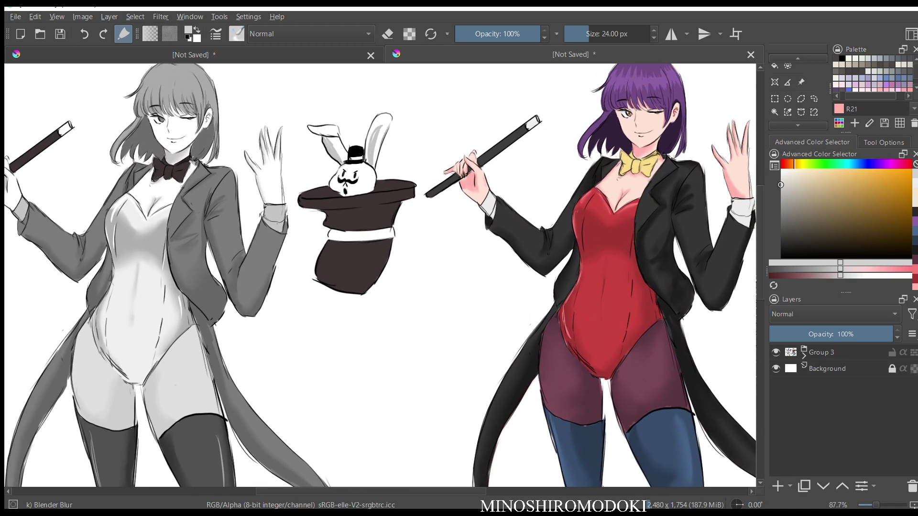
pyautogui.scroll(-2, 447, 402)
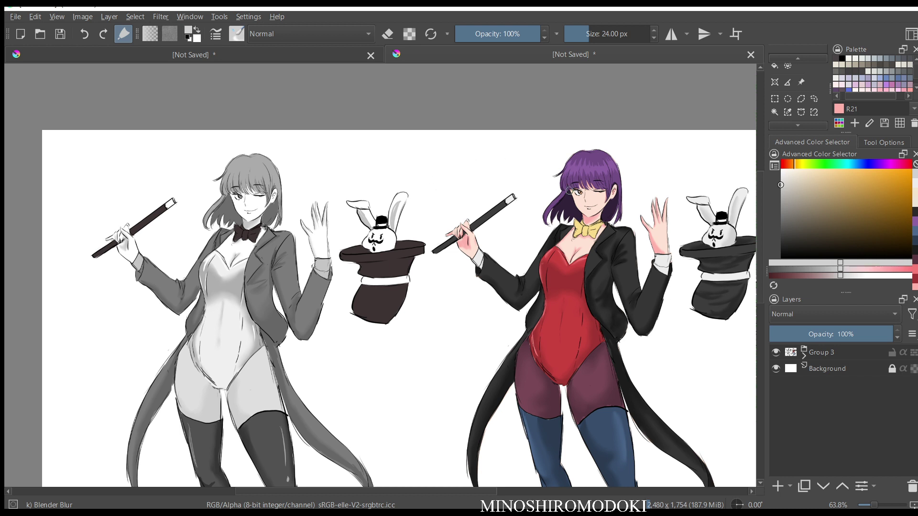
pyautogui.click(822, 352)
pyautogui.moveTo(594, 298)
pyautogui.mouseDown()
pyautogui.moveTo(584, 216)
pyautogui.moveTo(598, 222)
pyautogui.mouseUp()
pyautogui.scroll(-4, 597, 222)
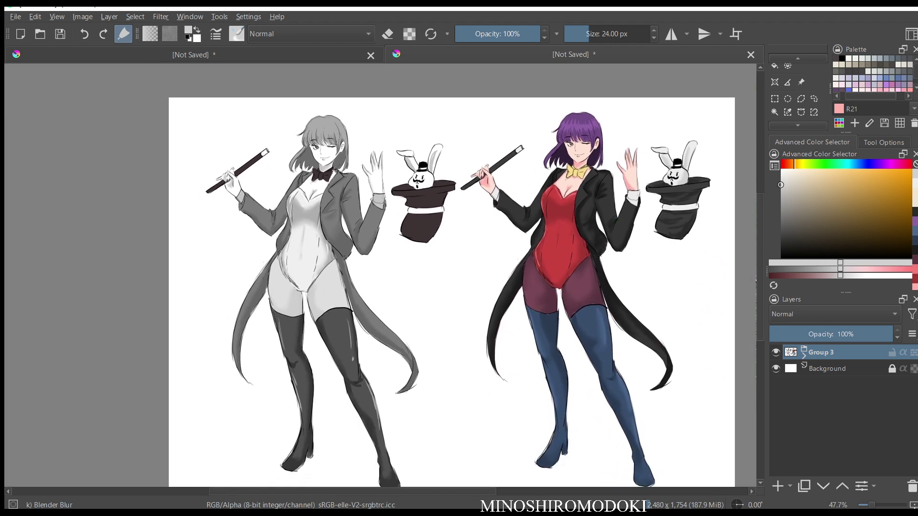
# - Delete the greyscale version's hat and rabbit from Group 3 using a freehand selection, and clear the selection
pyautogui.click(804, 355)
pyautogui.click(804, 356)
pyautogui.click(814, 99)
pyautogui.moveTo(597, 88)
pyautogui.mouseDown()
pyautogui.moveTo(687, 120)
pyautogui.moveTo(483, 139)
pyautogui.moveTo(460, 181)
pyautogui.moveTo(448, 298)
pyautogui.moveTo(509, 476)
pyautogui.moveTo(559, 486)
pyautogui.moveTo(705, 478)
pyautogui.moveTo(731, 215)
pyautogui.moveTo(689, 119)
pyautogui.mouseUp()
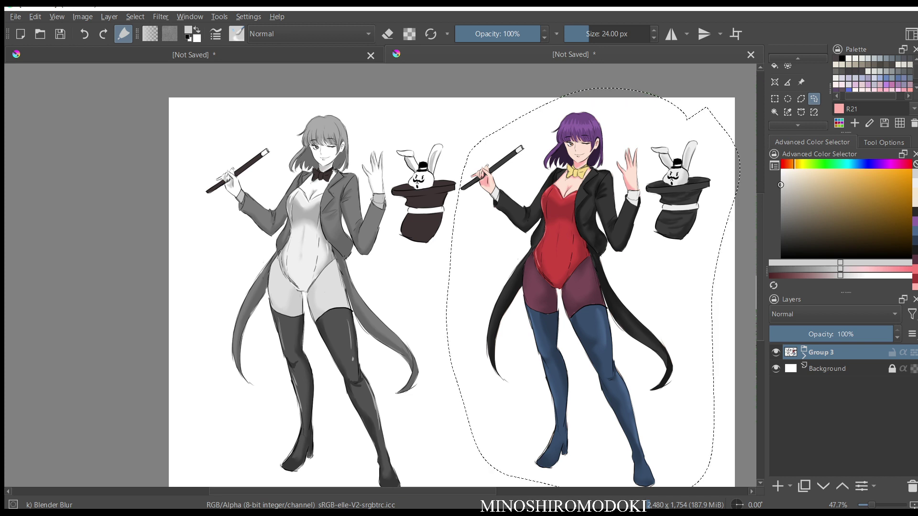
pyautogui.hotkey('ctrl', 'shift', 'a')
pyautogui.moveTo(440, 128)
pyautogui.mouseDown()
pyautogui.moveTo(412, 120)
pyautogui.moveTo(387, 172)
pyautogui.moveTo(389, 211)
pyautogui.moveTo(443, 271)
pyautogui.moveTo(462, 157)
pyautogui.moveTo(437, 115)
pyautogui.mouseUp()
pyautogui.press('Delete')
pyautogui.hotkey('ctrl', 'shift', 'a')
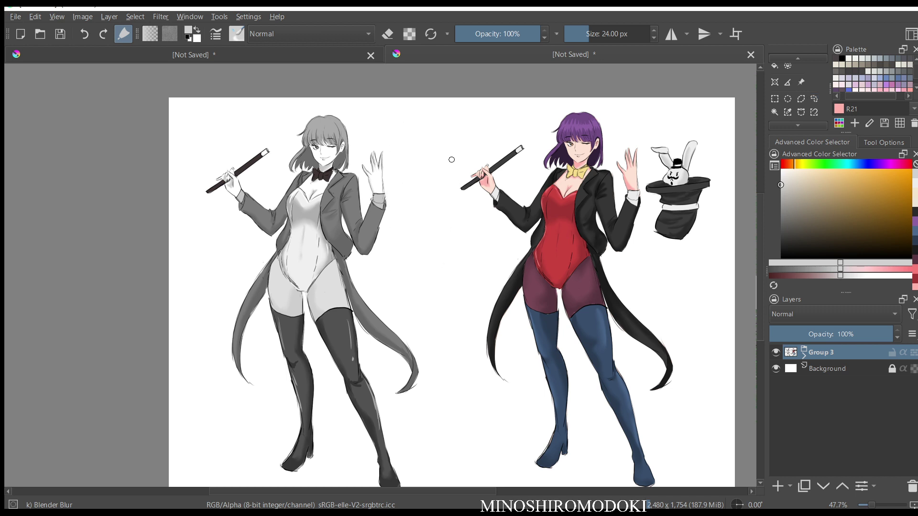
# - Lasso the coloured magician with her hat and rabbit and move them left to overlap the greyscale figure
pyautogui.moveTo(553, 100)
pyautogui.mouseDown()
pyautogui.moveTo(466, 132)
pyautogui.moveTo(467, 363)
pyautogui.moveTo(512, 472)
pyautogui.moveTo(601, 487)
pyautogui.moveTo(700, 471)
pyautogui.moveTo(699, 268)
pyautogui.moveTo(684, 99)
pyautogui.moveTo(553, 100)
pyautogui.mouseUp()
pyautogui.hotkey('ctrl', 't')
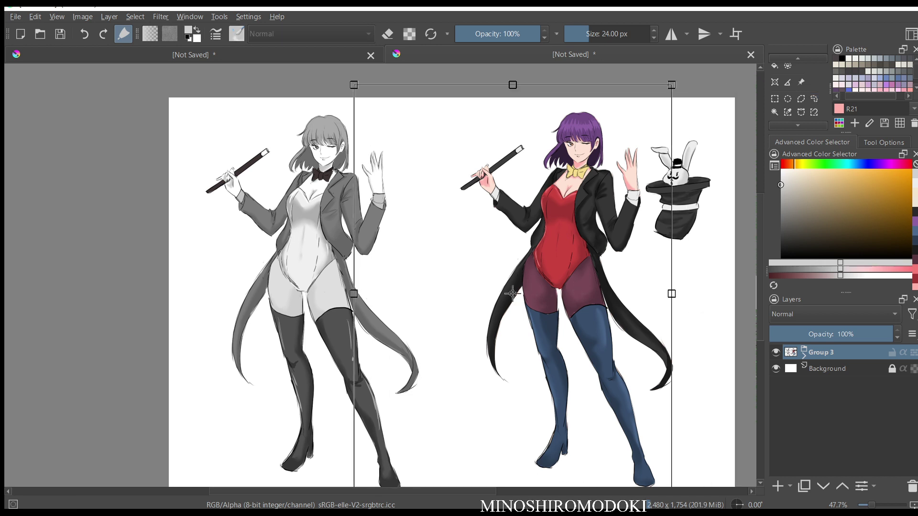
pyautogui.moveTo(512, 293); pyautogui.dragTo(393, 296)
pyautogui.moveTo(459, 297); pyautogui.dragTo(454, 294)
pyautogui.scroll(3, 508, 231)
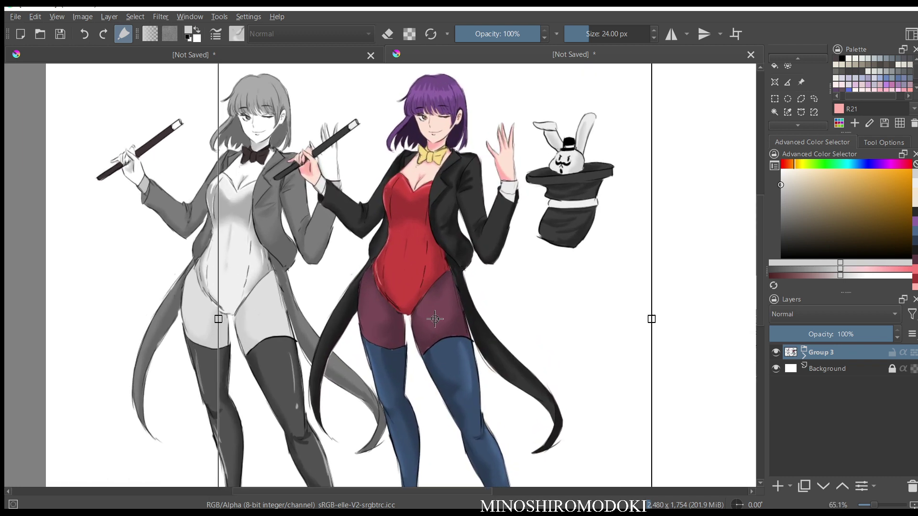
pyautogui.moveTo(508, 231); pyautogui.dragTo(589, 241)
pyautogui.moveTo(515, 329); pyautogui.dragTo(516, 332)
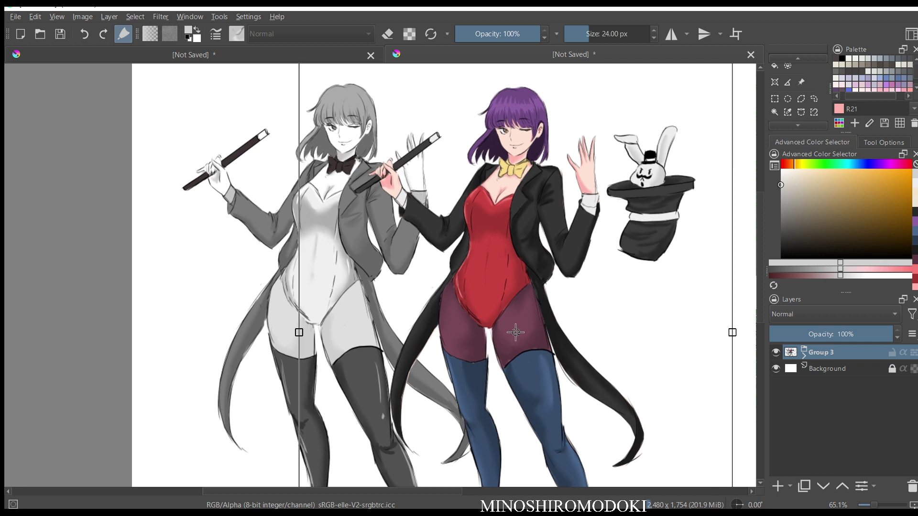
pyautogui.press('Return')
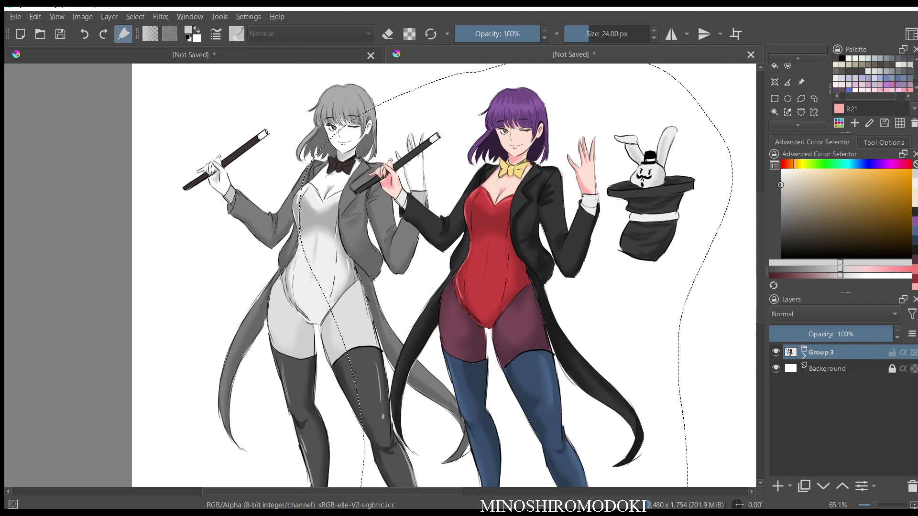
# - Nudge the selected coloured artwork slightly further left and up, and clear the selection
pyautogui.hotkey('ctrl', 't')
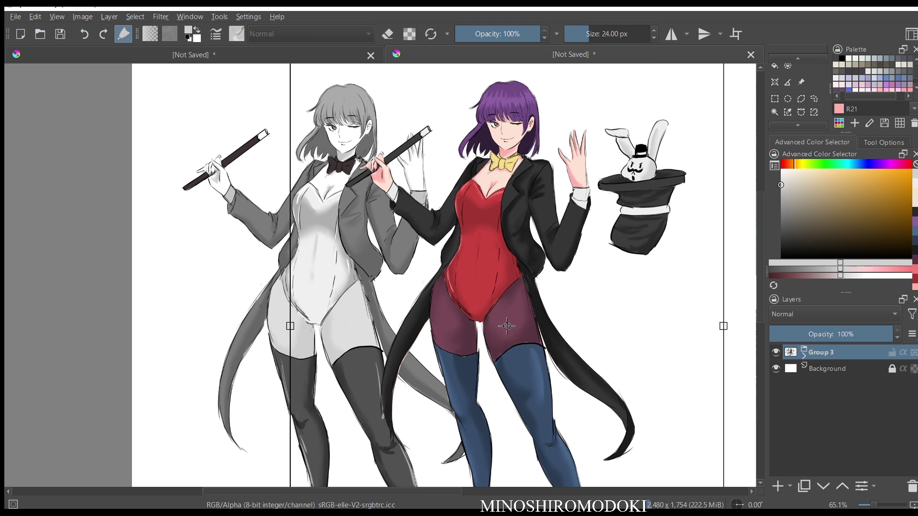
pyautogui.moveTo(507, 325); pyautogui.dragTo(508, 327)
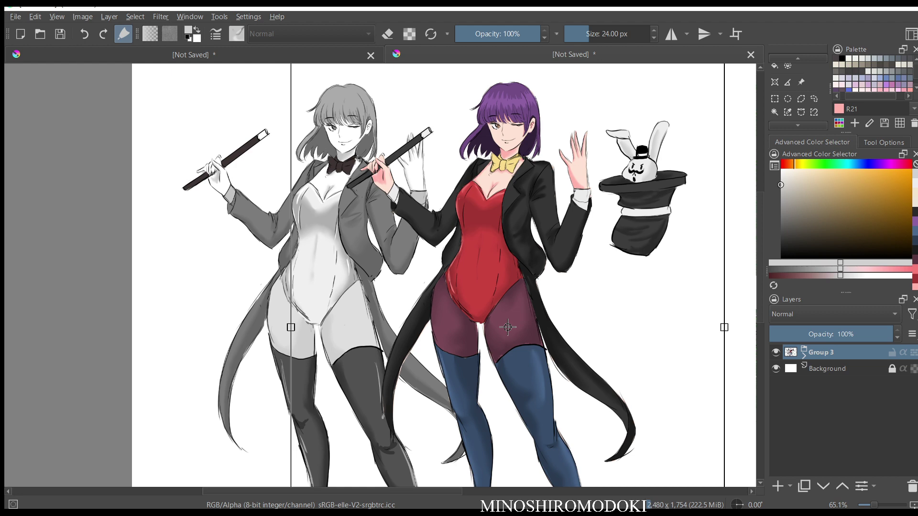
pyautogui.press('Return')
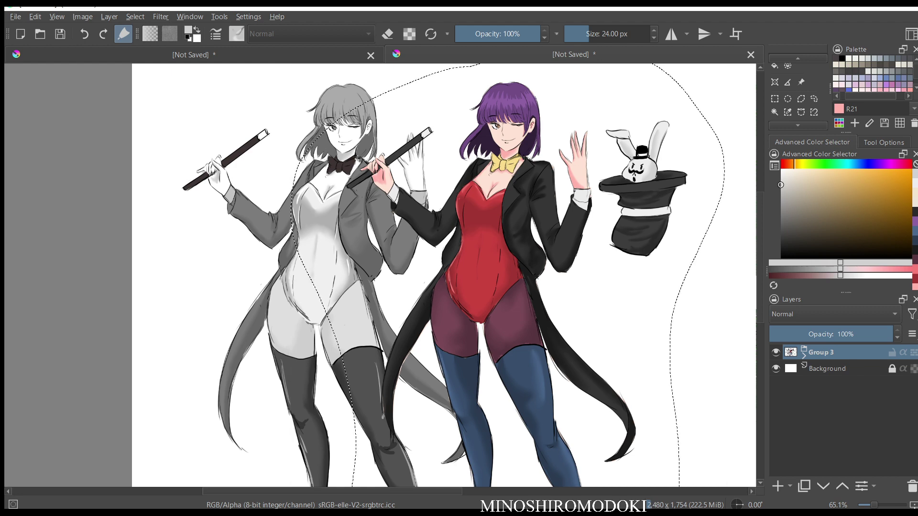
pyautogui.scroll(4, 482, 187)
pyautogui.moveTo(482, 187); pyautogui.dragTo(514, 264)
pyautogui.hotkey('ctrl', 'shift', 'a')
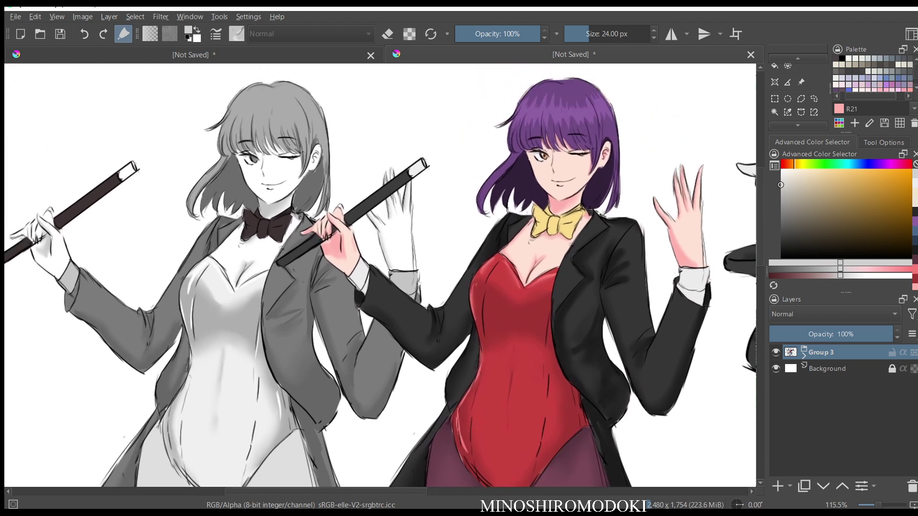
pyautogui.scroll(-3, 380, 275)
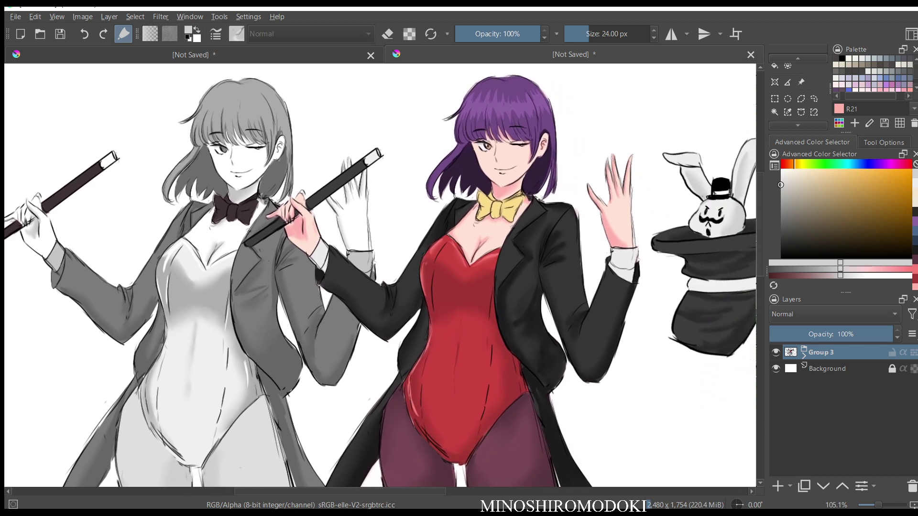
# - Expand the Group 3 layer group and make the character2 group active
pyautogui.moveTo(380, 275); pyautogui.dragTo(358, 266)
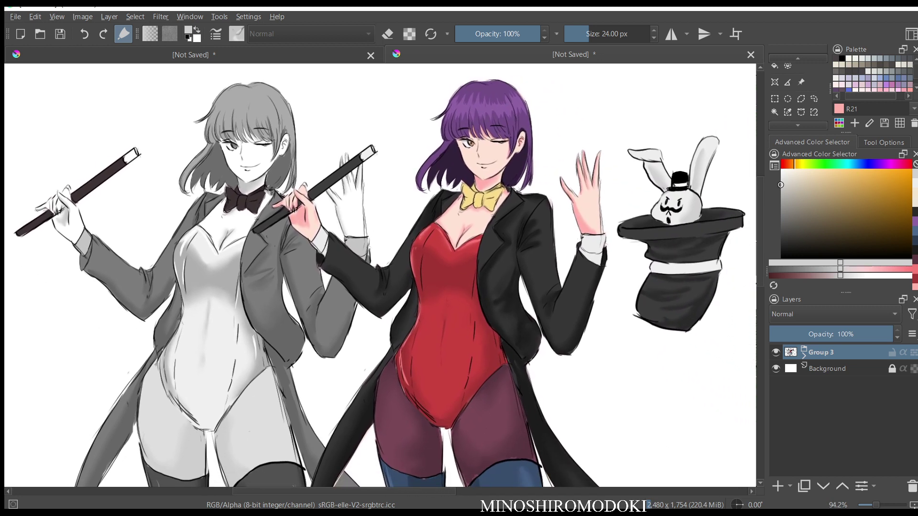
pyautogui.press('b')
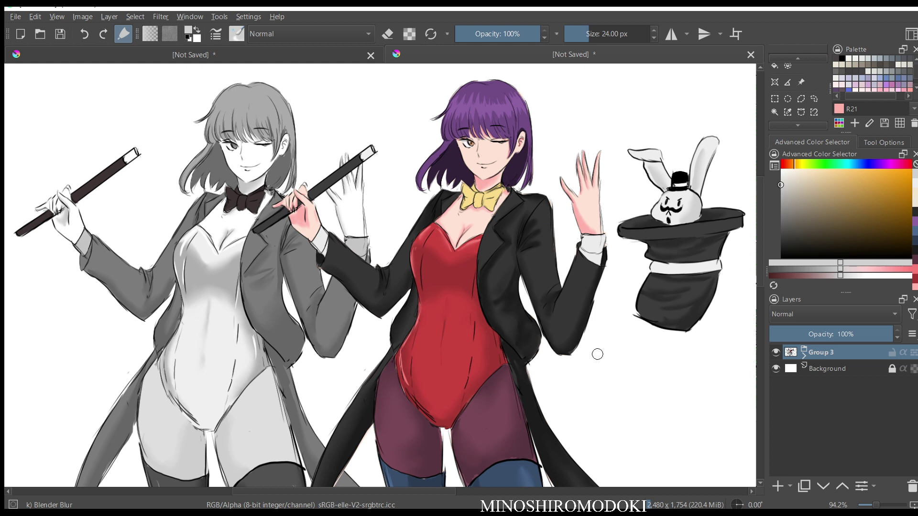
pyautogui.click(804, 356)
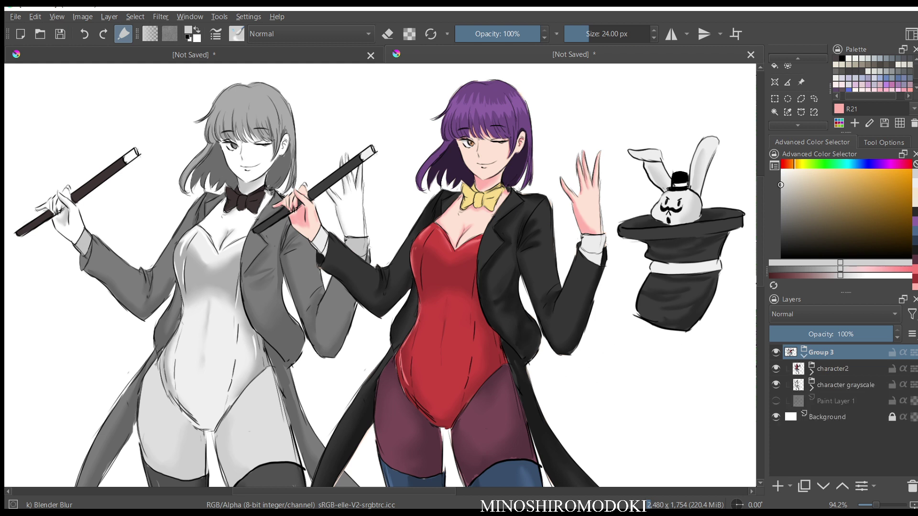
pyautogui.click(835, 368)
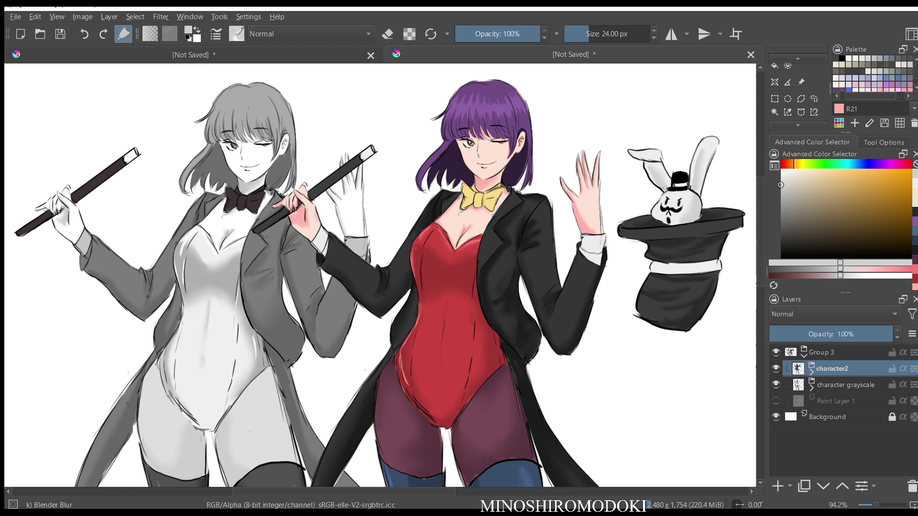
# - Try to add the title text "ALVINA THE MAGICIAN" in the current light colour in the empty space below the hat
pyautogui.click(798, 58)
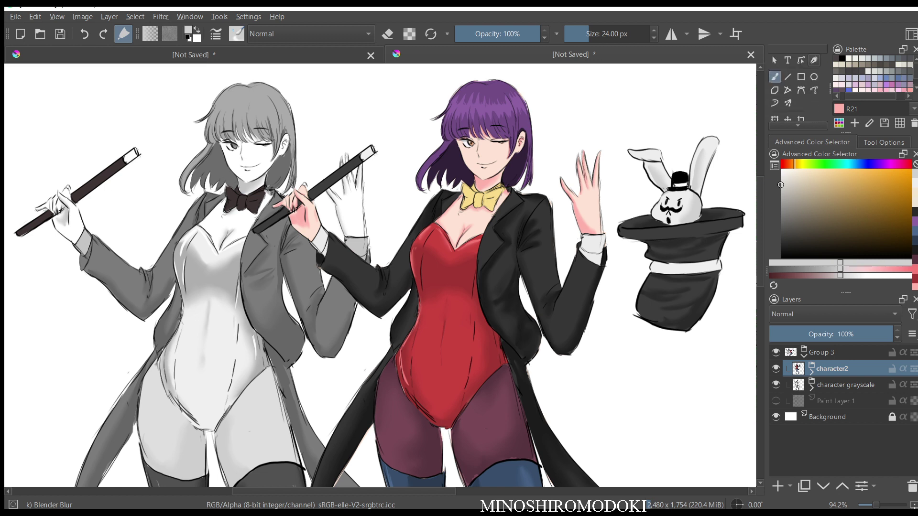
pyautogui.click(813, 60)
pyautogui.click(788, 61)
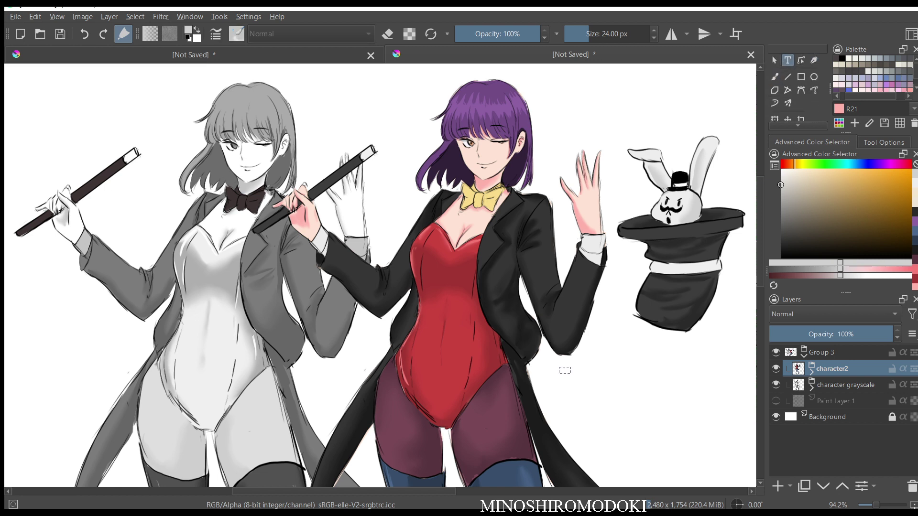
pyautogui.moveTo(564, 371); pyautogui.dragTo(746, 402)
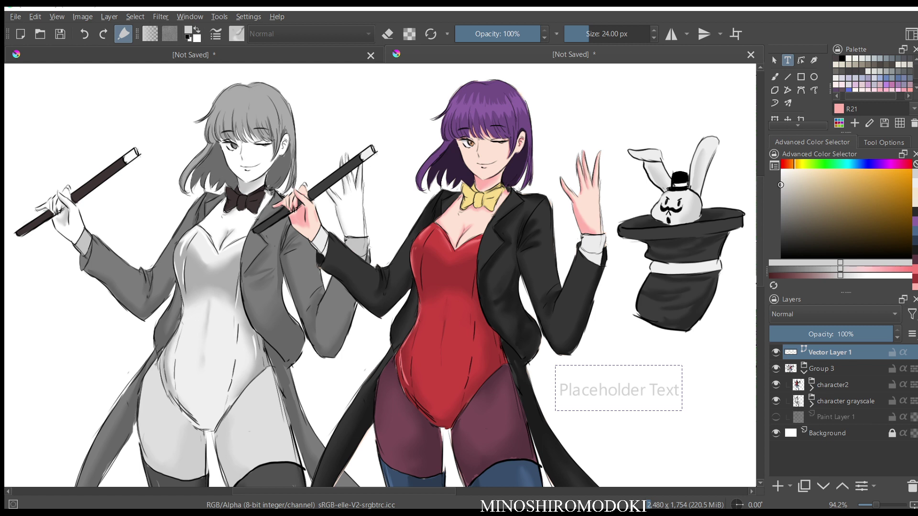
pyautogui.write('ALVINA THE MAGICIAN')
pyautogui.click(774, 61)
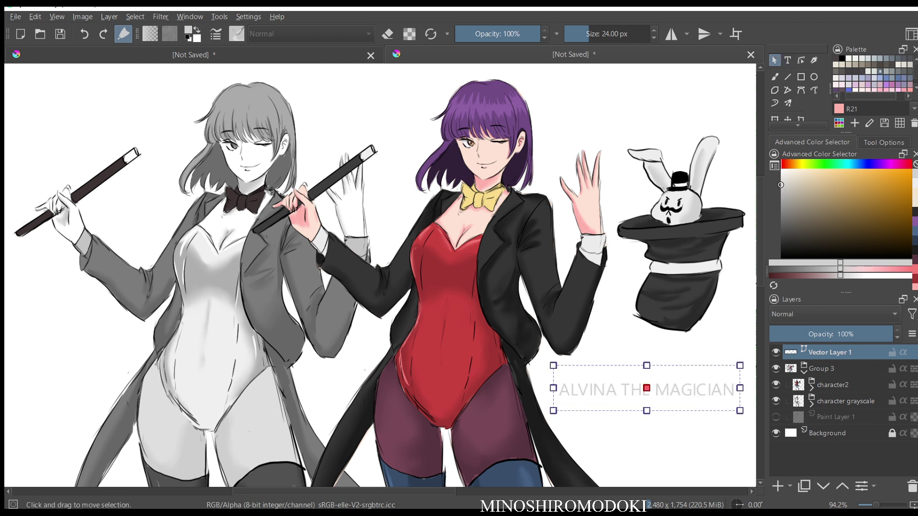
# - Undo the light-coloured title text and its vector layer, and keep Group 3 expanded
pyautogui.hotkey('ctrl', 'z')
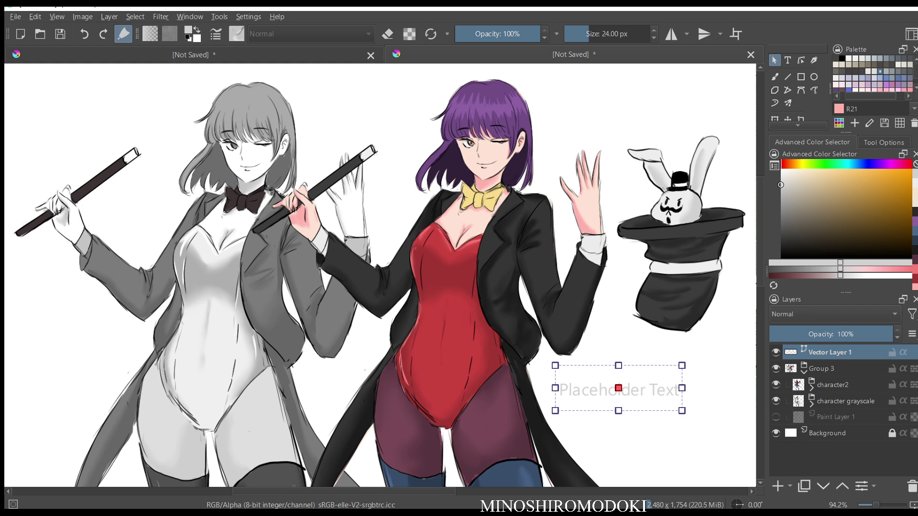
pyautogui.hotkey('ctrl', 'z')
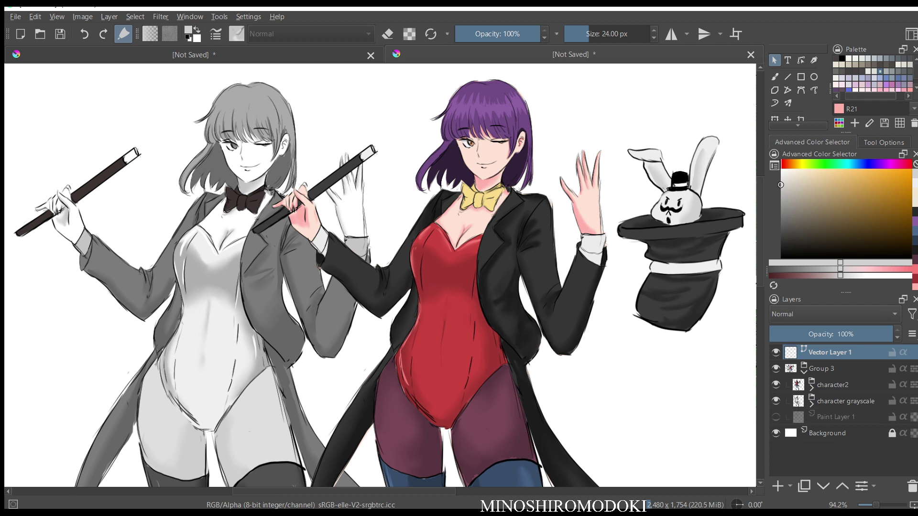
pyautogui.hotkey('ctrl', 'z')
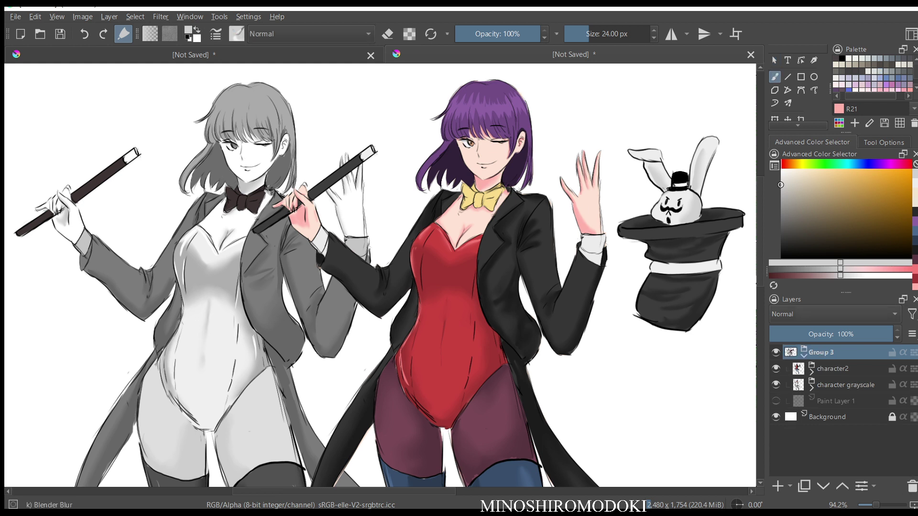
pyautogui.click(804, 356)
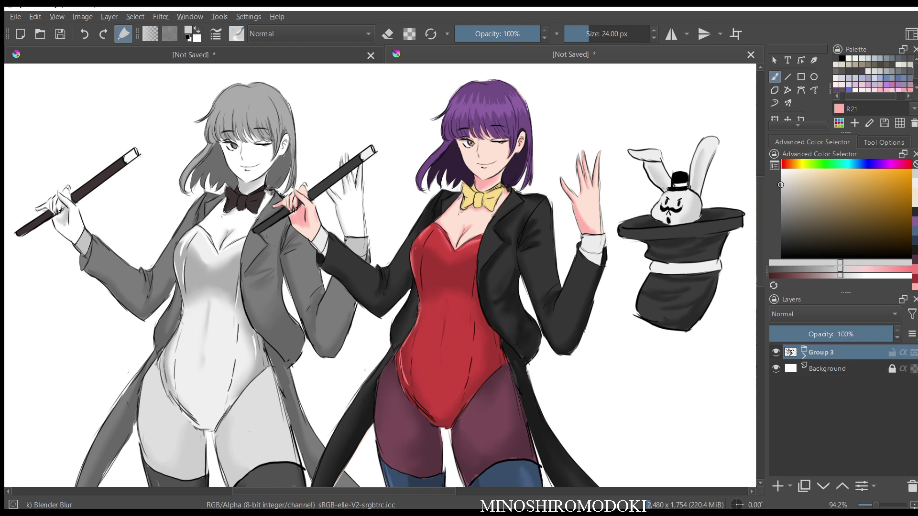
pyautogui.click(805, 355)
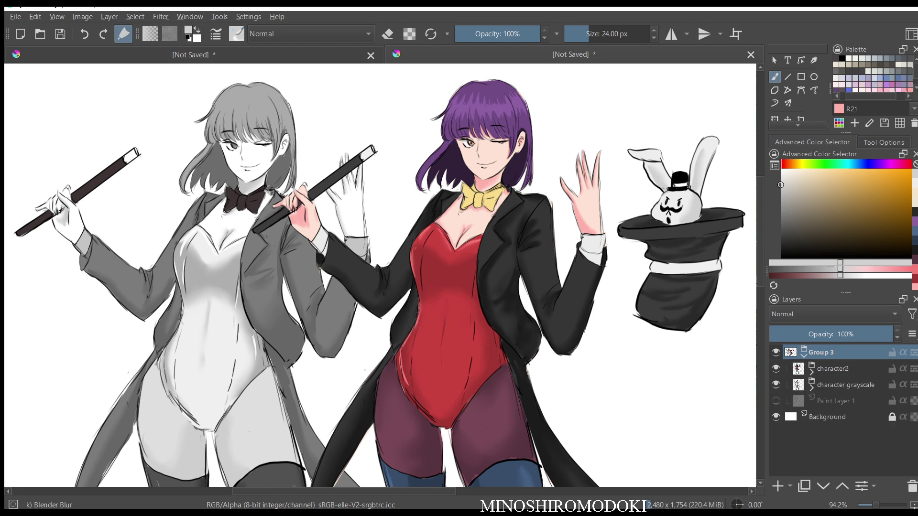
pyautogui.press('t')
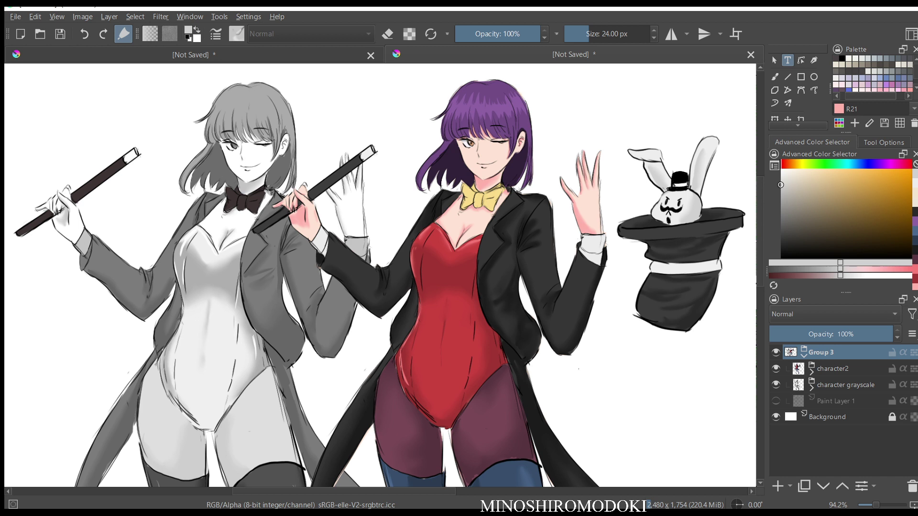
pyautogui.moveTo(578, 369); pyautogui.dragTo(749, 408)
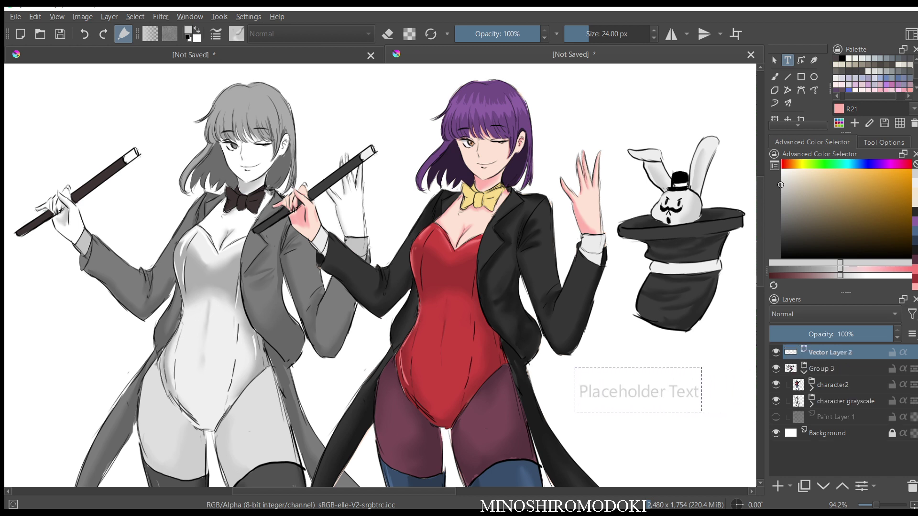
pyautogui.click(775, 60)
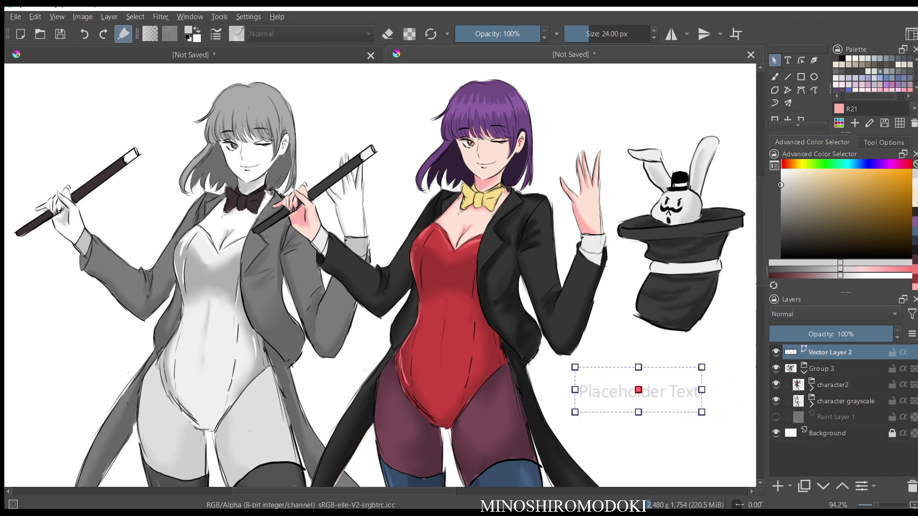
# - Set the colour to black, discard the placeholder text, and add the title "ALVINA THE MAGICIAN" below the hat
pyautogui.click(842, 59)
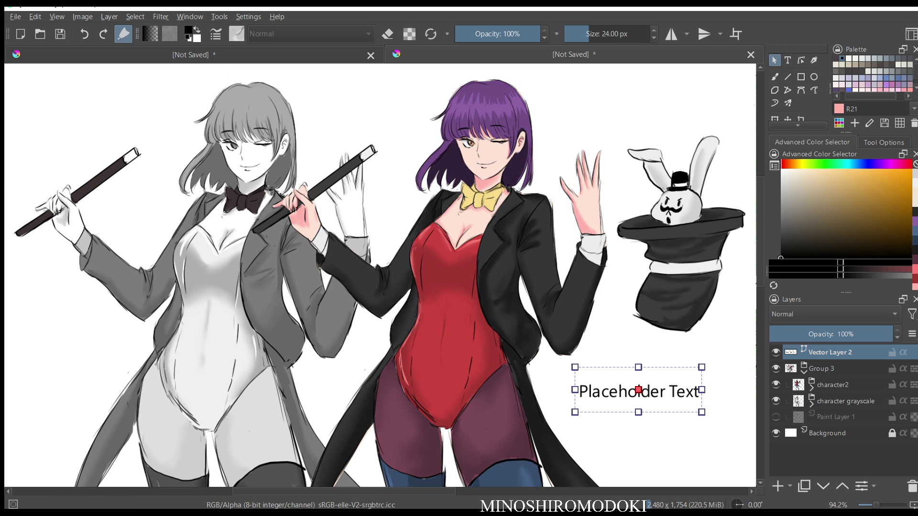
pyautogui.doubleClick(830, 353)
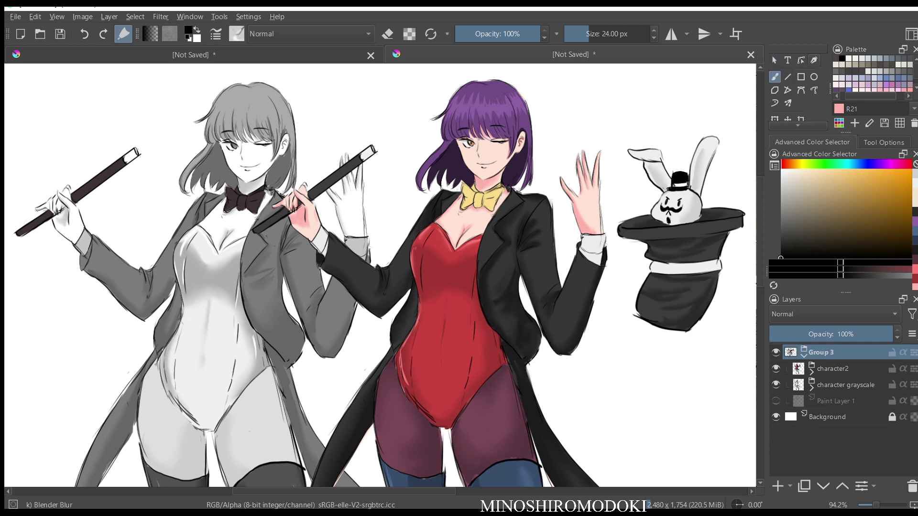
pyautogui.click(787, 60)
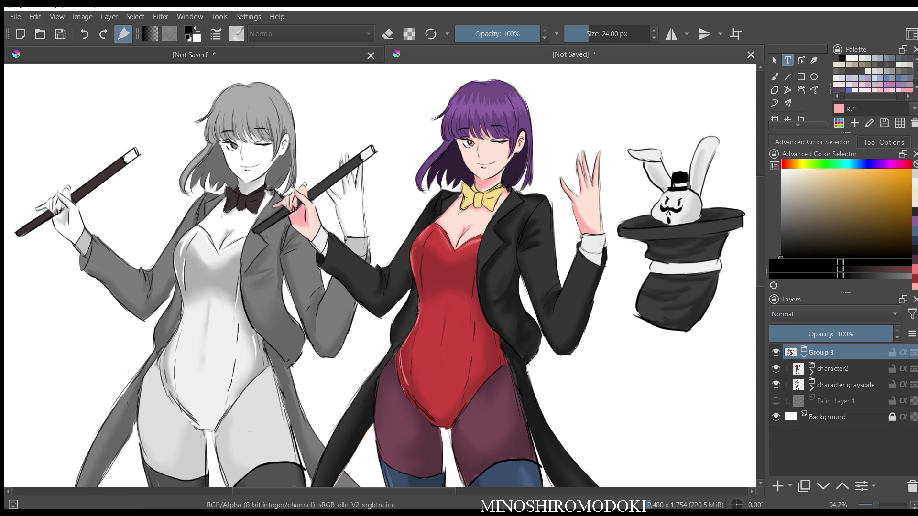
pyautogui.moveTo(560, 367); pyautogui.dragTo(750, 402)
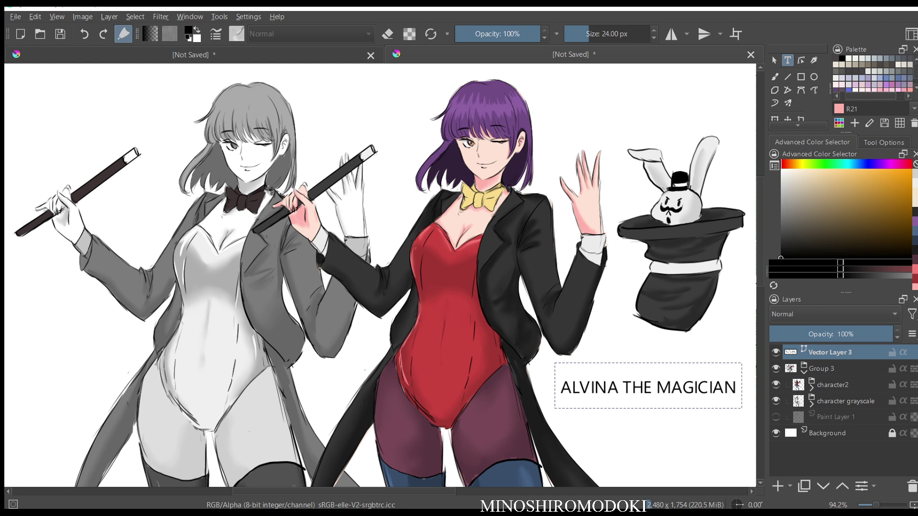
pyautogui.click(774, 60)
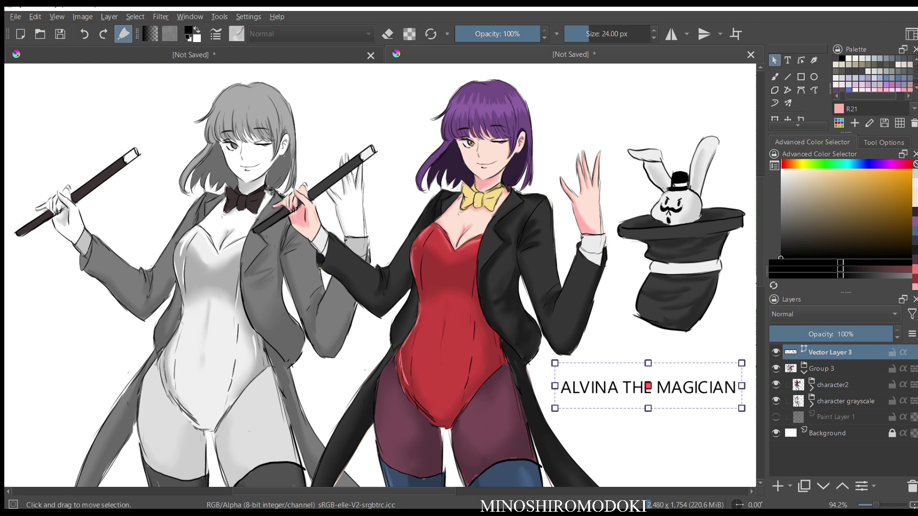
# - Try to move the title text box above the rabbit's ears, and undo the move
pyautogui.moveTo(648, 386); pyautogui.dragTo(628, 112)
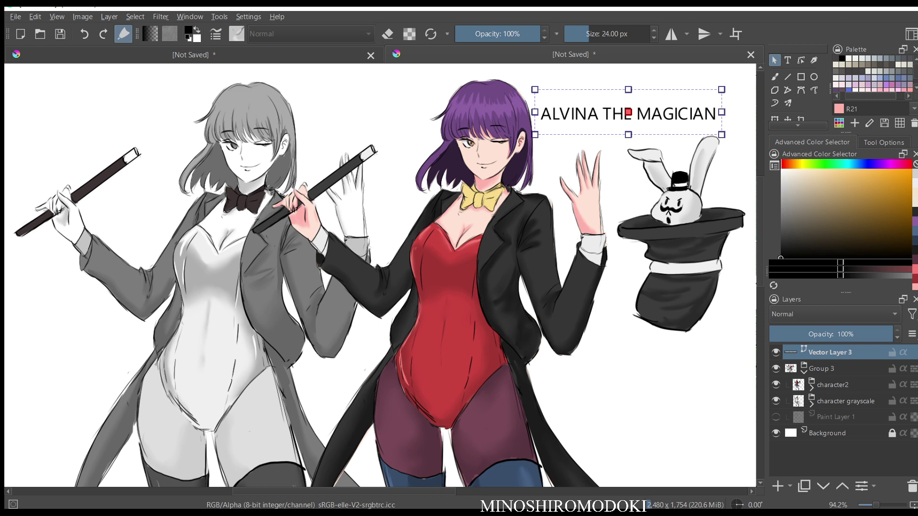
pyautogui.scroll(2, 628, 112)
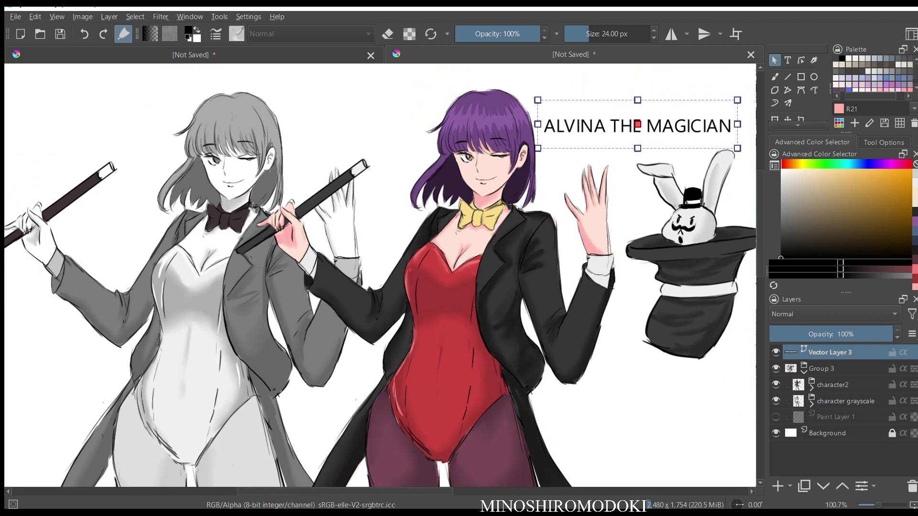
pyautogui.moveTo(628, 118); pyautogui.dragTo(590, 105)
pyautogui.click(608, 195)
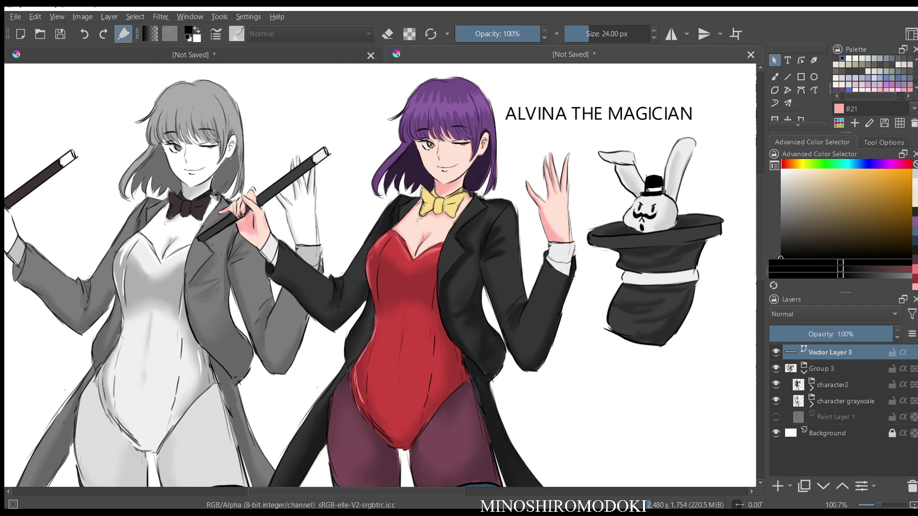
pyautogui.hotkey('ctrl', 'z')
# - Transform the title text layer to move "ALVINA THE MAGICIAN" above the rabbit's ears, beside the coloured magician's head
pyautogui.hotkey('ctrl', 't')
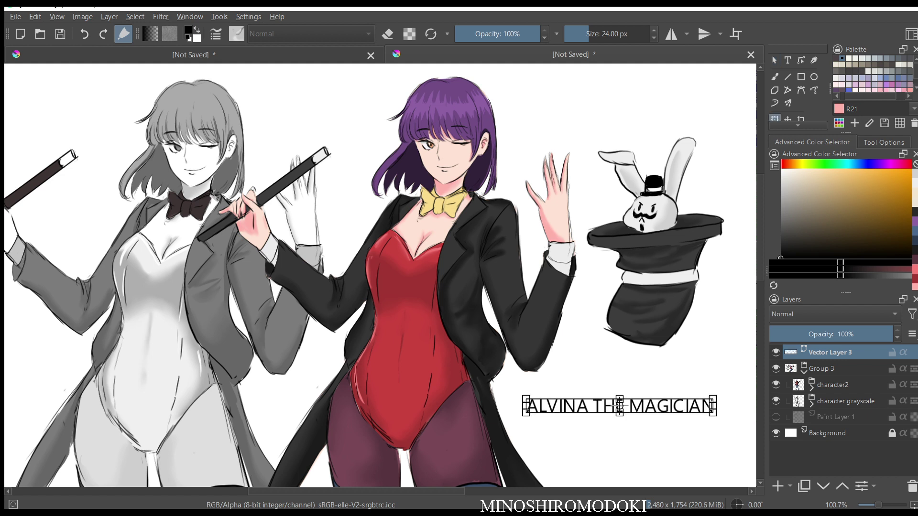
pyautogui.moveTo(620, 406); pyautogui.dragTo(600, 126)
pyautogui.scroll(-2, 630, 174)
pyautogui.scroll(2, 624, 218)
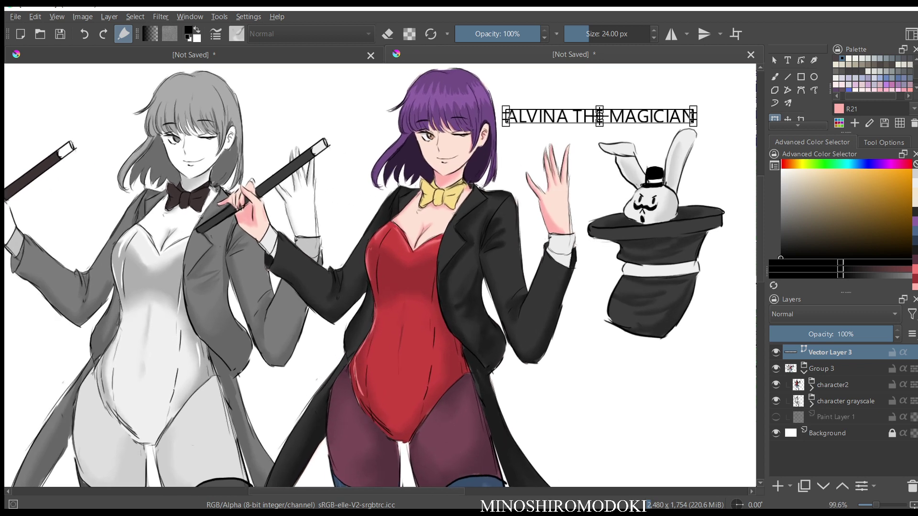
pyautogui.moveTo(625, 218); pyautogui.dragTo(654, 210)
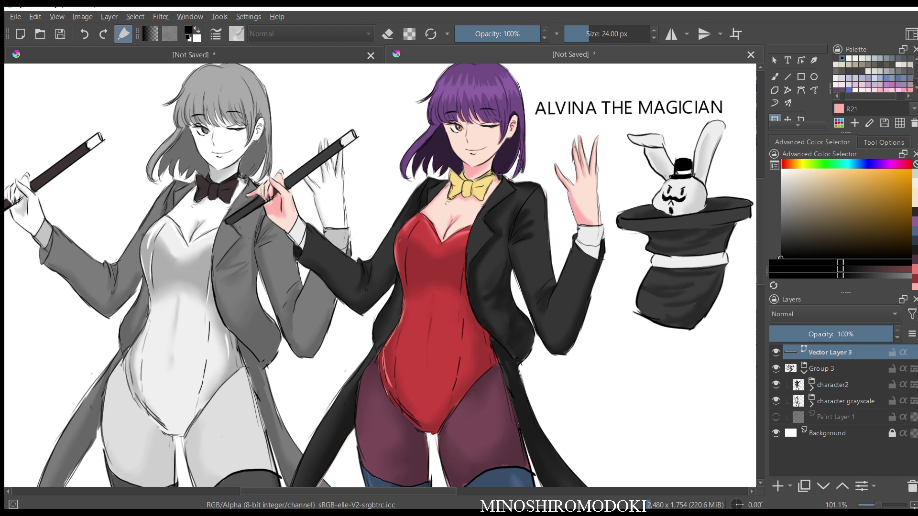
pyautogui.scroll(-1, 612, 287)
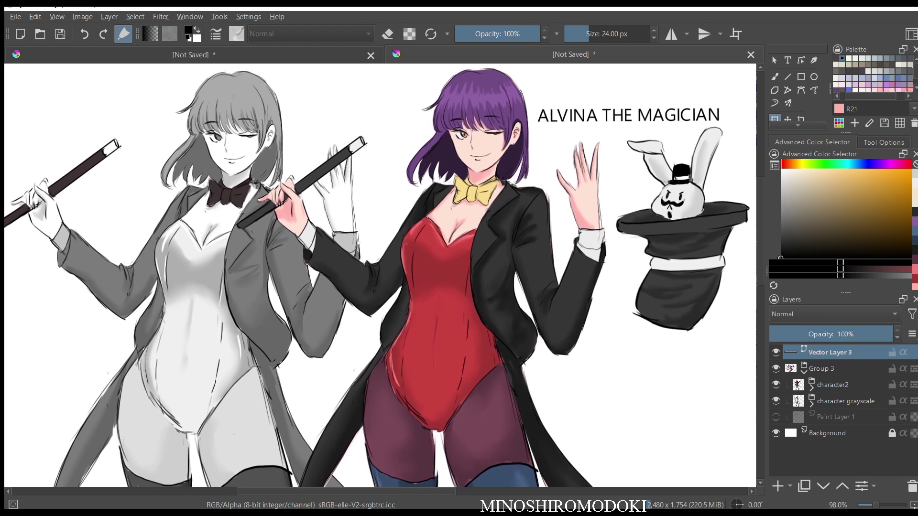
# - Add the text "MINOSHIROMODOKI" below the hat and shift it slightly left so it lines up under the title
pyautogui.press('t')
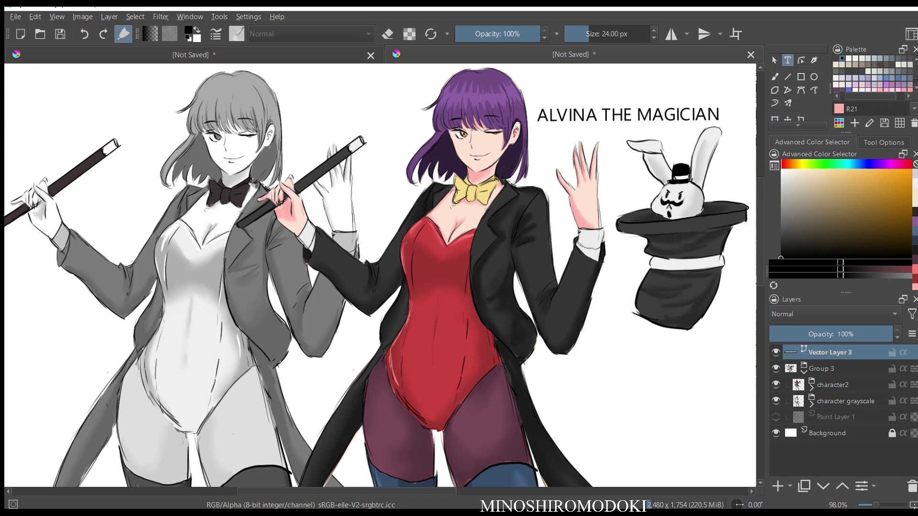
pyautogui.moveTo(665, 390); pyautogui.dragTo(709, 382)
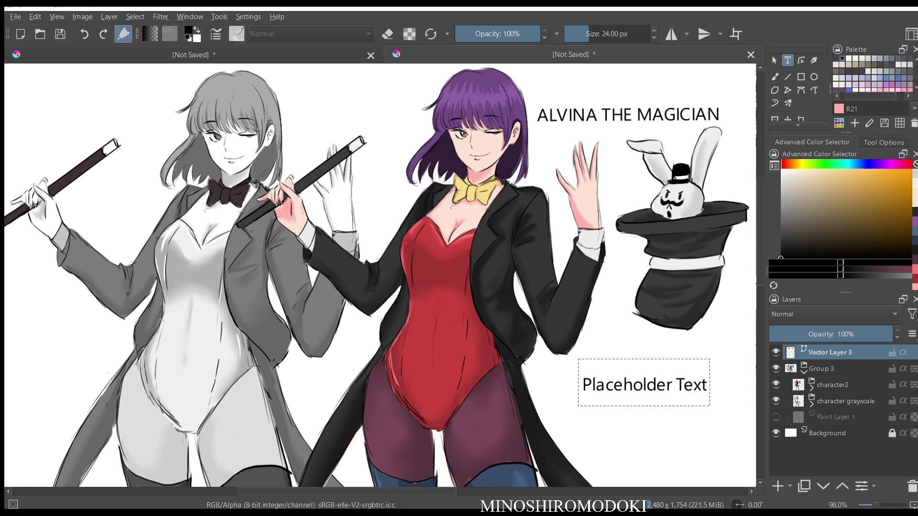
pyautogui.write('MINOSHIROMODOKI')
pyautogui.click(775, 60)
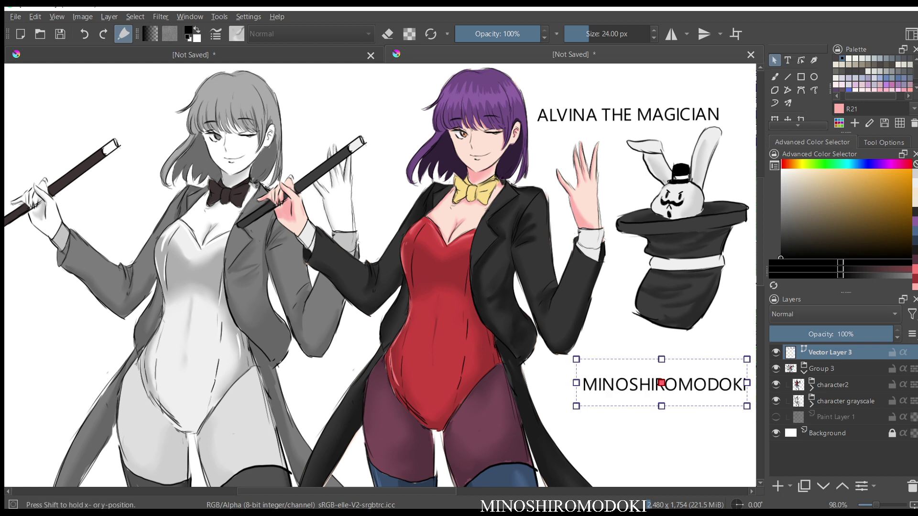
pyautogui.moveTo(661, 383); pyautogui.dragTo(635, 379)
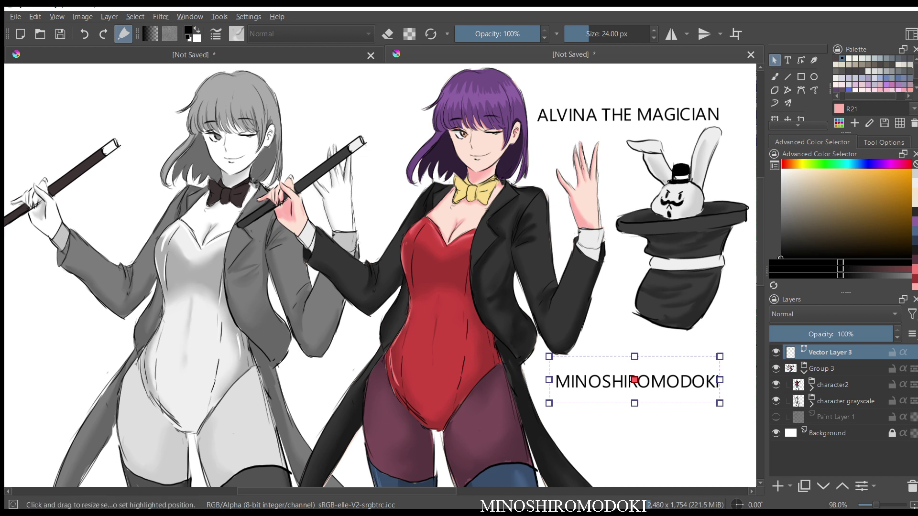
# - Leave the text layer's transform without altering it and make Group 3 the active layer
pyautogui.hotkey('ctrl', 't')
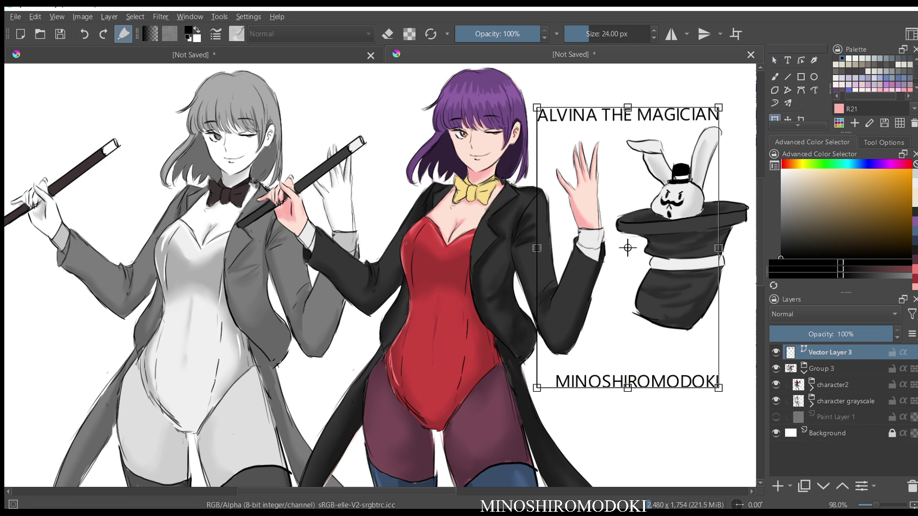
pyautogui.press('Return')
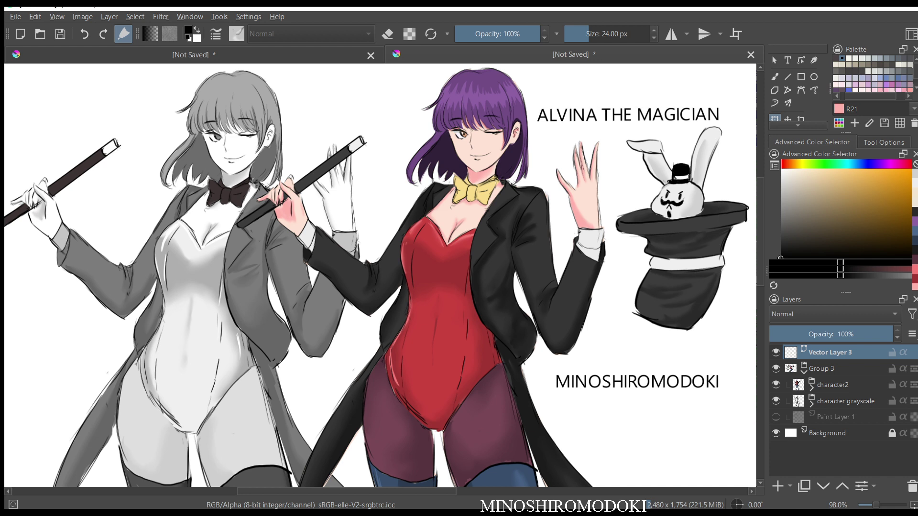
pyautogui.click(821, 369)
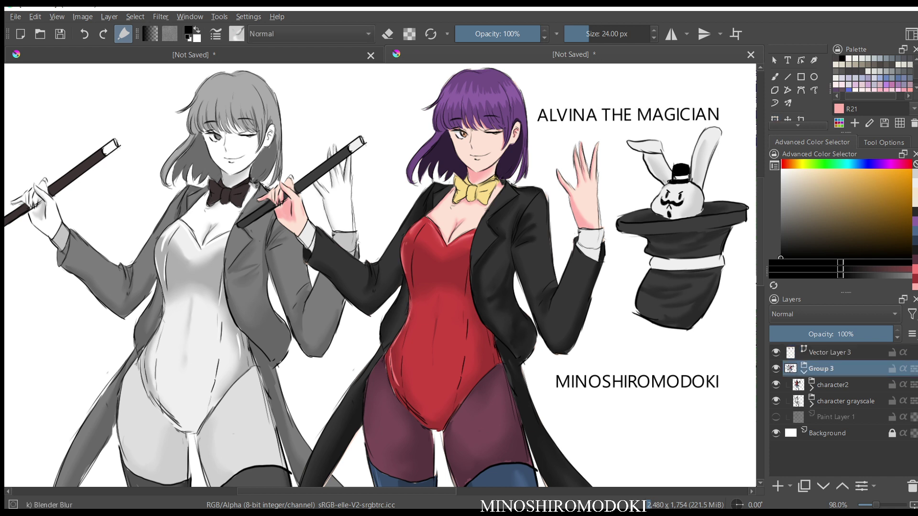
# - Try to move the selected artist name on Vector Layer 3 slightly up and to the left, and undo the move
pyautogui.click(830, 353)
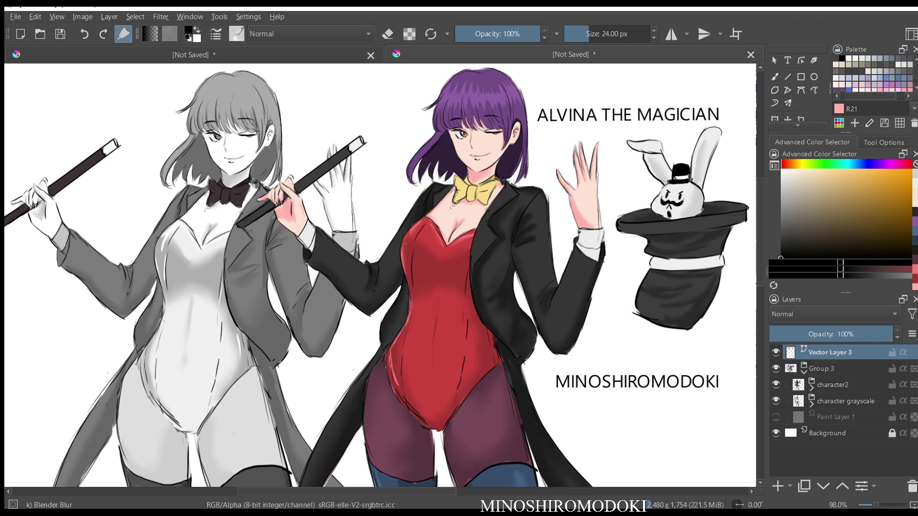
pyautogui.moveTo(728, 366)
pyautogui.mouseDown()
pyautogui.moveTo(610, 364)
pyautogui.moveTo(543, 399)
pyautogui.moveTo(712, 403)
pyautogui.moveTo(731, 373)
pyautogui.mouseUp()
pyautogui.hotkey('ctrl', 't')
pyautogui.moveTo(637, 388); pyautogui.dragTo(627, 385)
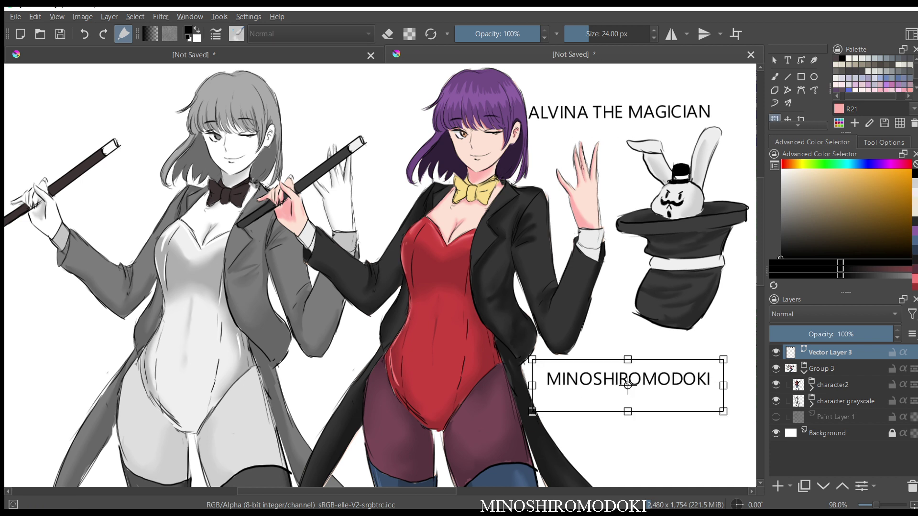
pyautogui.hotkey('ctrl', 'z')
# - Place Vector Layer 3 inside Group 3 and transform the group to resize the selected artist name slightly
pyautogui.click(821, 369)
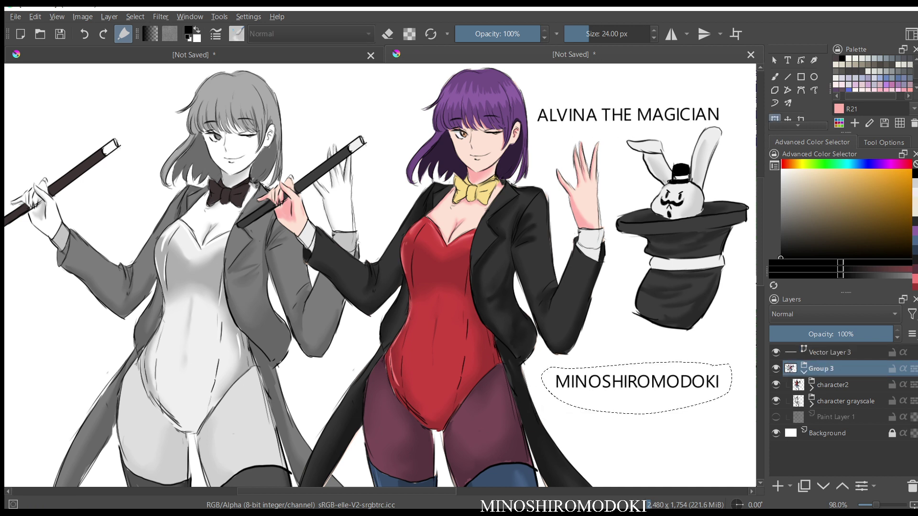
pyautogui.moveTo(829, 353); pyautogui.dragTo(828, 369)
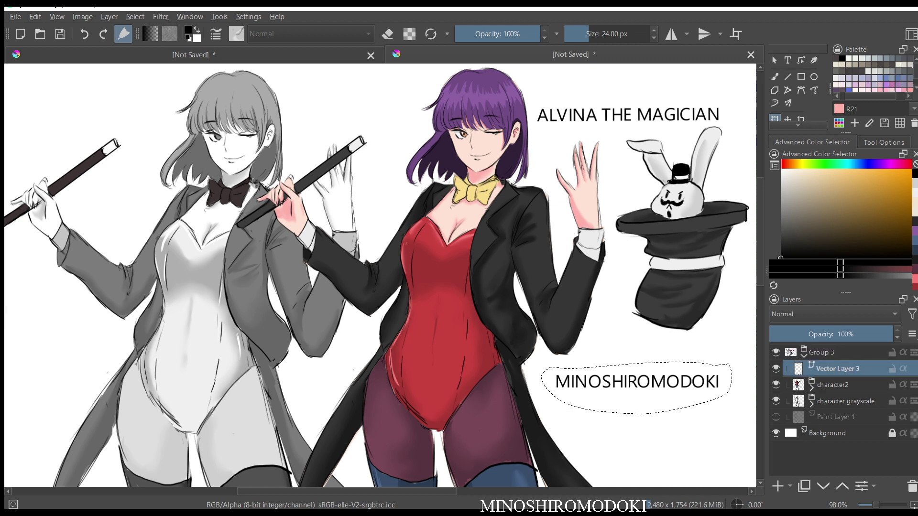
pyautogui.press('pageup')
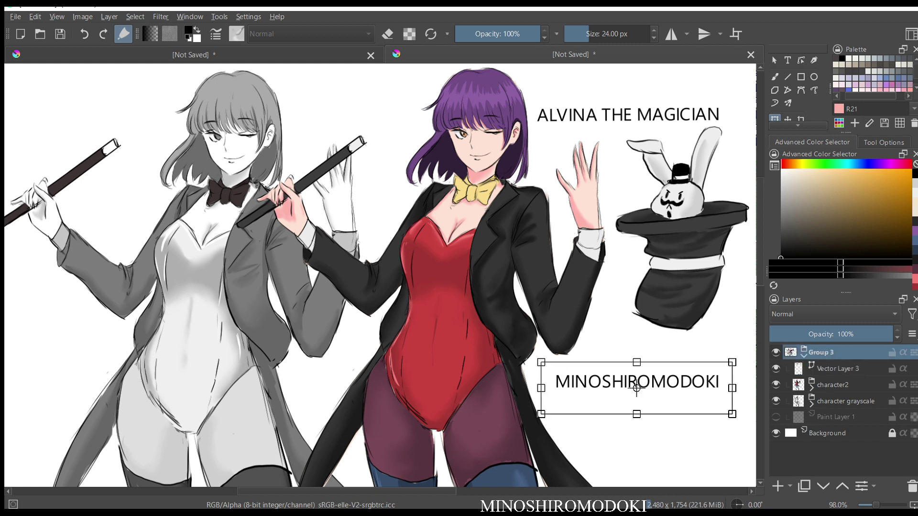
pyautogui.moveTo(732, 363)
pyautogui.mouseDown()
pyautogui.moveTo(716, 372)
pyautogui.moveTo(739, 353)
pyautogui.mouseUp()
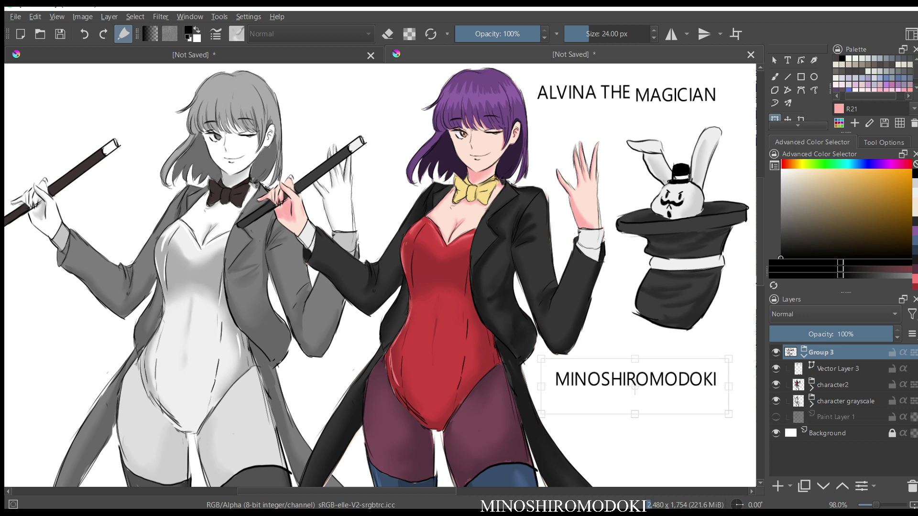
pyautogui.press('pagedown')
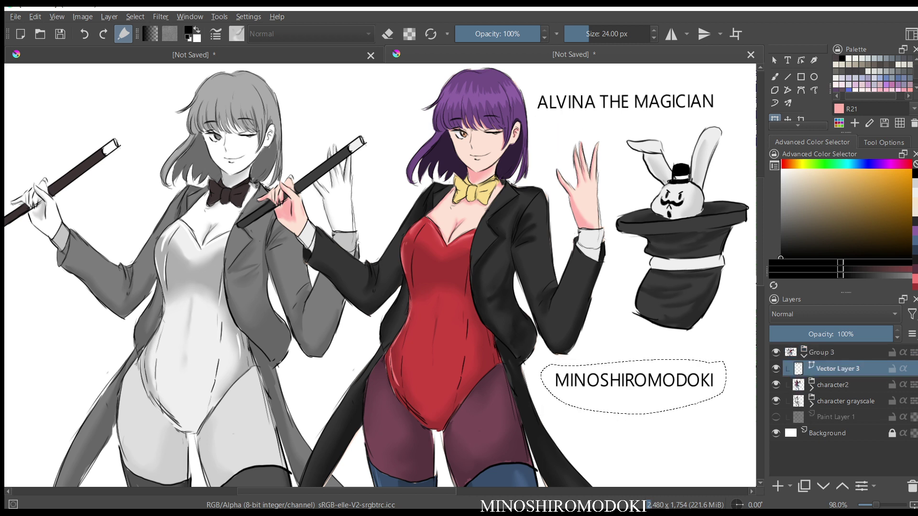
# - Move Vector Layer 3 into the character2 group, up to the eyes subgroup, keeping its name
pyautogui.click(812, 388)
pyautogui.moveTo(838, 368); pyautogui.dragTo(837, 392)
pyautogui.hotkey('ctrl', 'pageup')
pyautogui.hotkey('ctrl', 'pageup')
pyautogui.hotkey('ctrl', 'pageup')
pyautogui.hotkey('ctrl', 'pageup')
pyautogui.hotkey('ctrl', 'pageup')
pyautogui.hotkey('ctrl', 'pageup')
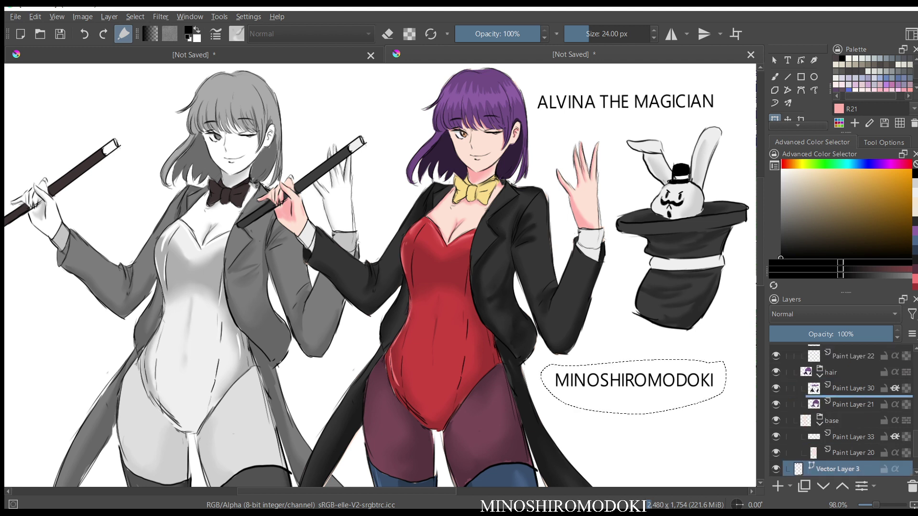
pyautogui.press('F2')
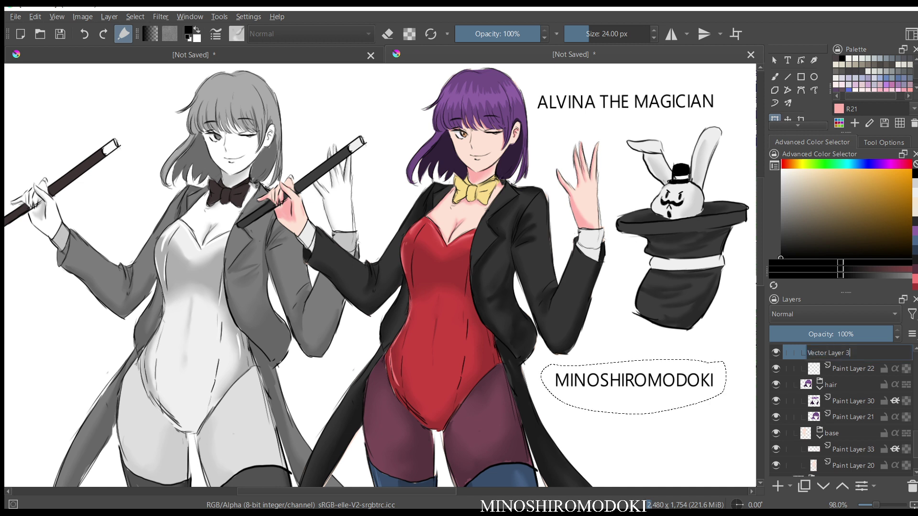
pyautogui.press('Return')
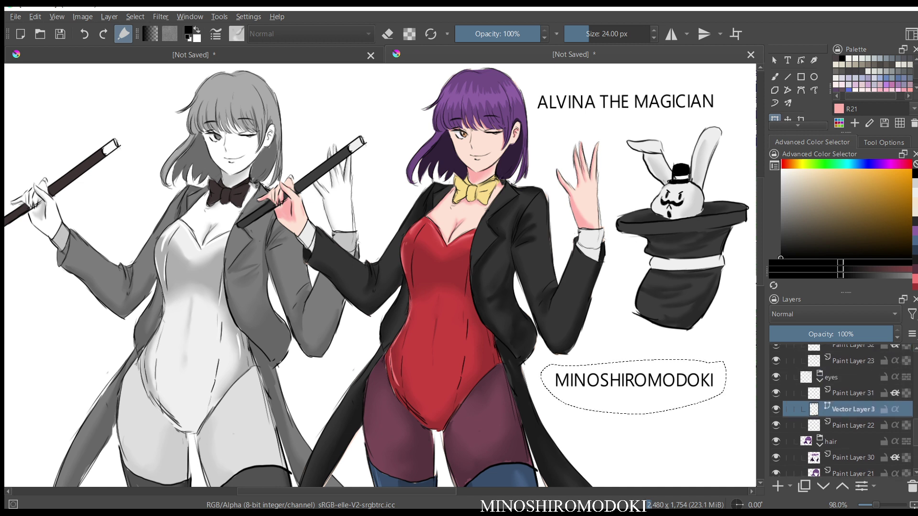
# - Raise Vector Layer 3 to the top of the character2 group and merge it down into Copy of lines
pyautogui.moveTo(853, 409); pyautogui.dragTo(853, 352)
pyautogui.scroll(4, 853, 409)
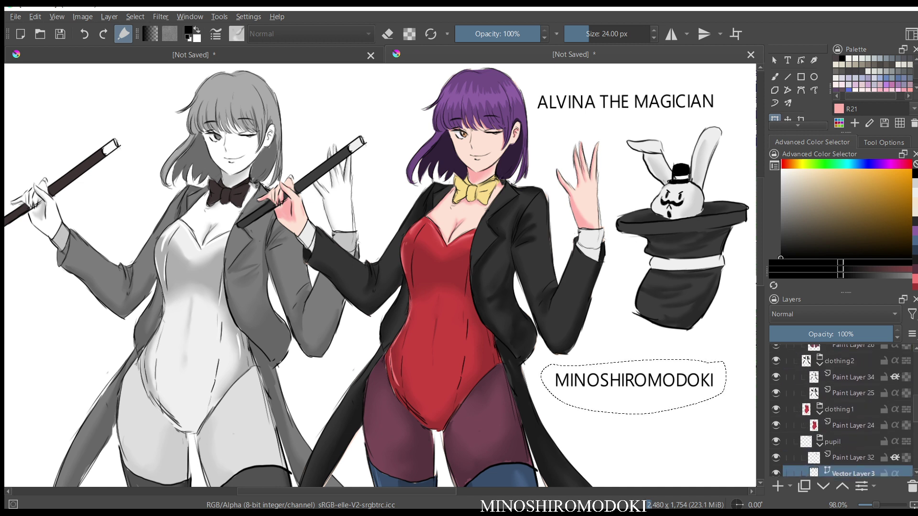
pyautogui.hotkey('ctrl', 'pageup')
pyautogui.hotkey('ctrl', 'pageup')
pyautogui.hotkey('ctrl', 'pageup')
pyautogui.hotkey('ctrl', 'pageup')
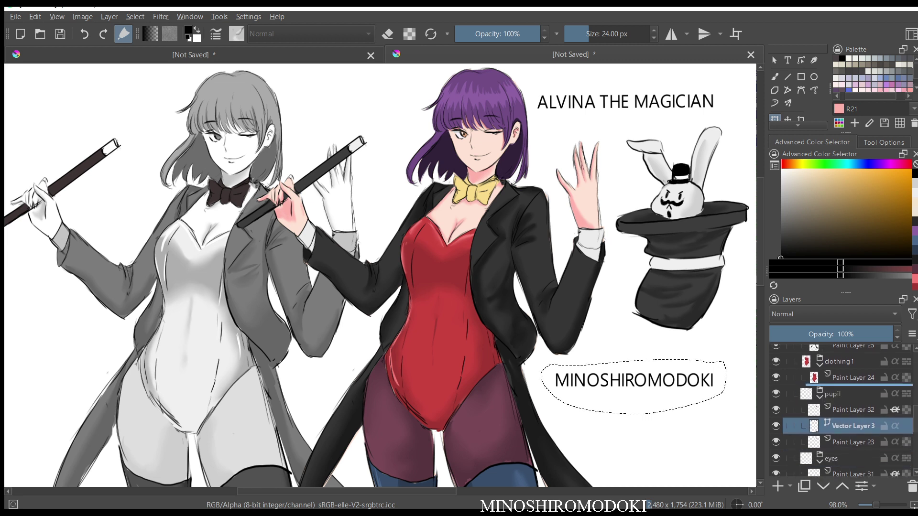
pyautogui.hotkey('ctrl', 'pageup')
pyautogui.hotkey('ctrl', 'pageup')
pyautogui.hotkey('ctrl', 'pageup')
pyautogui.hotkey('ctrl', 'pageup')
pyautogui.hotkey('ctrl', 'pageup')
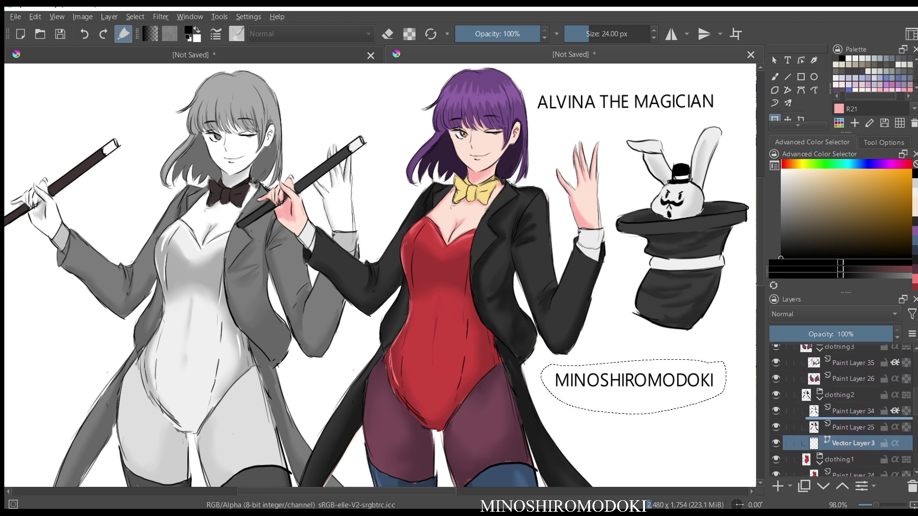
pyautogui.scroll(5, 853, 409)
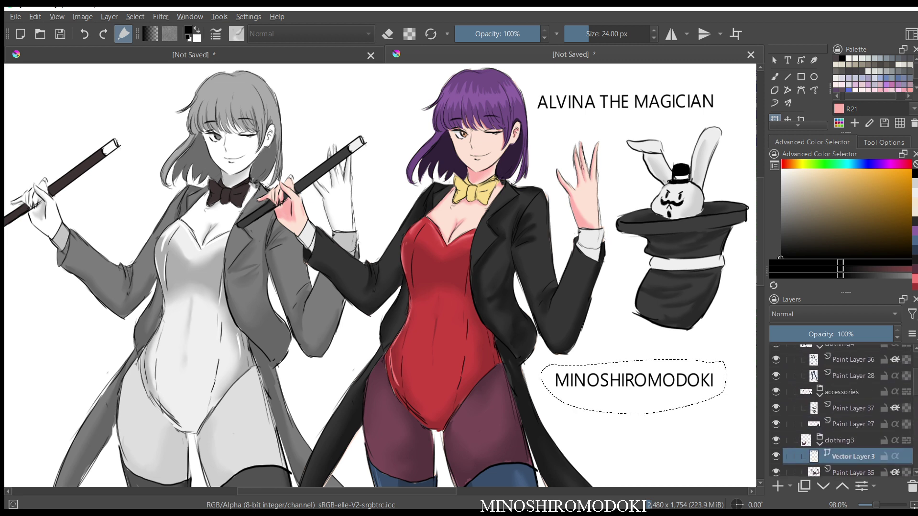
pyautogui.hotkey('ctrl', 'pageup')
pyautogui.hotkey('ctrl', 'pageup')
pyautogui.hotkey('ctrl', 'pageup')
pyautogui.hotkey('ctrl', 'pageup')
pyautogui.hotkey('ctrl', 'pageup')
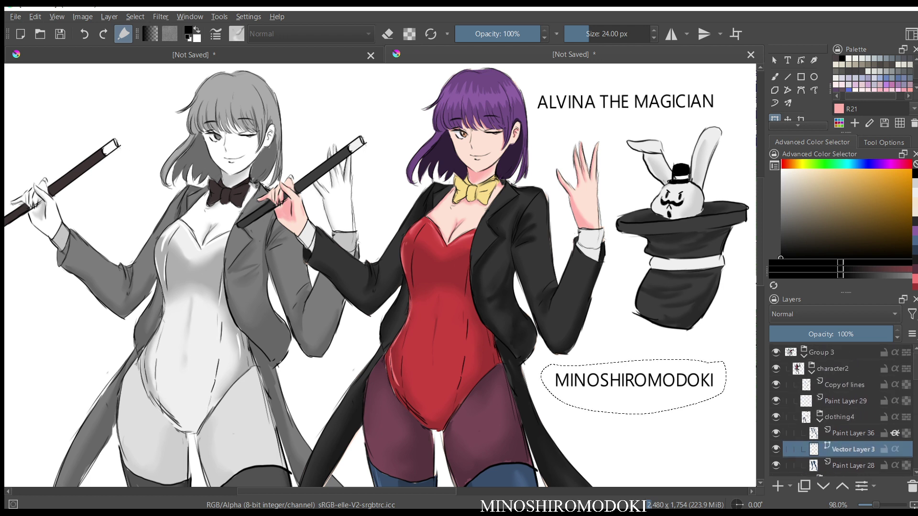
pyautogui.hotkey('ctrl', 'pageup')
pyautogui.hotkey('ctrl', 'pageup')
pyautogui.hotkey('ctrl', 'pageup')
pyautogui.hotkey('ctrl', 'pageup')
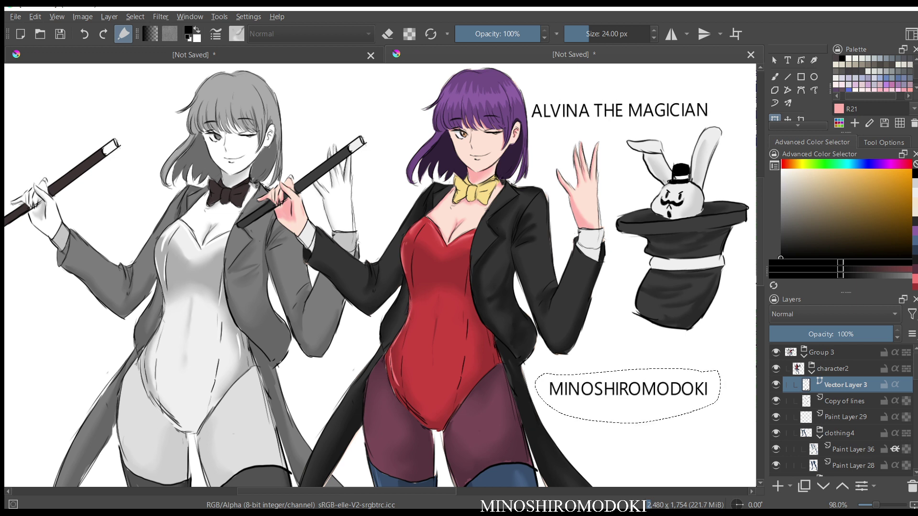
pyautogui.hotkey('ctrl', 'e')
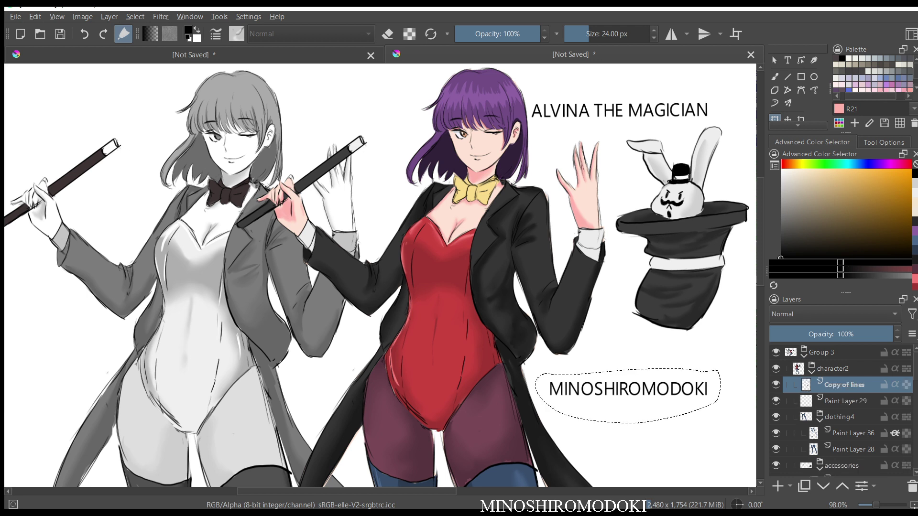
# - Transform Group 3 to shift the selected artist name slightly upward below the hat
pyautogui.press('pageup')
pyautogui.press('pageup')
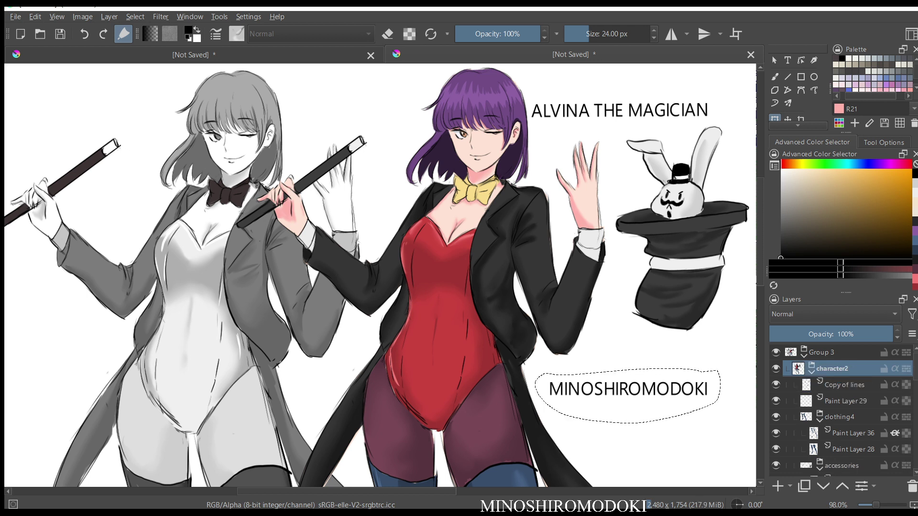
pyautogui.hotkey('ctrl', 't')
pyautogui.moveTo(626, 390)
pyautogui.mouseDown()
pyautogui.moveTo(621, 385)
pyautogui.moveTo(639, 381)
pyautogui.moveTo(625, 377)
pyautogui.mouseUp()
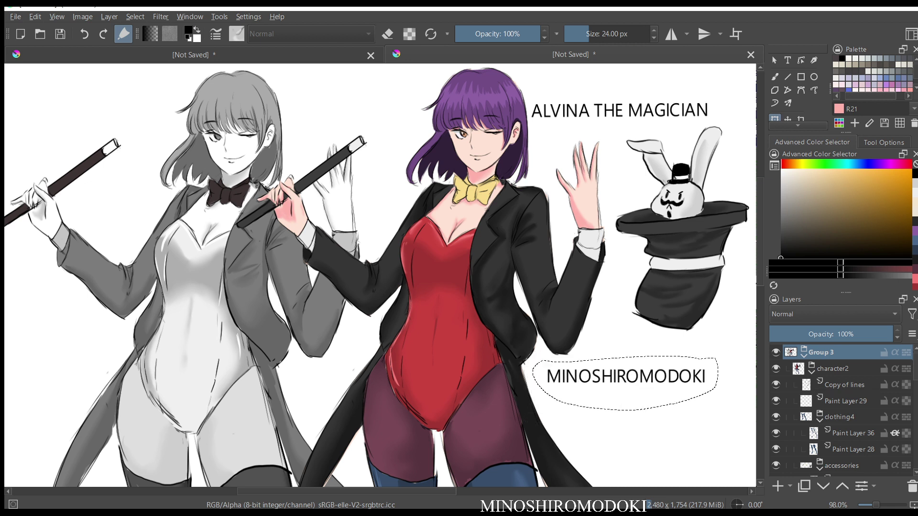
# - Handwrite the date 7-20-23 below the artist name on Copy of lines with the Basic-5 Size brush at 32 px
pyautogui.press('b')
pyautogui.press('pagedown')
pyautogui.press('pagedown')
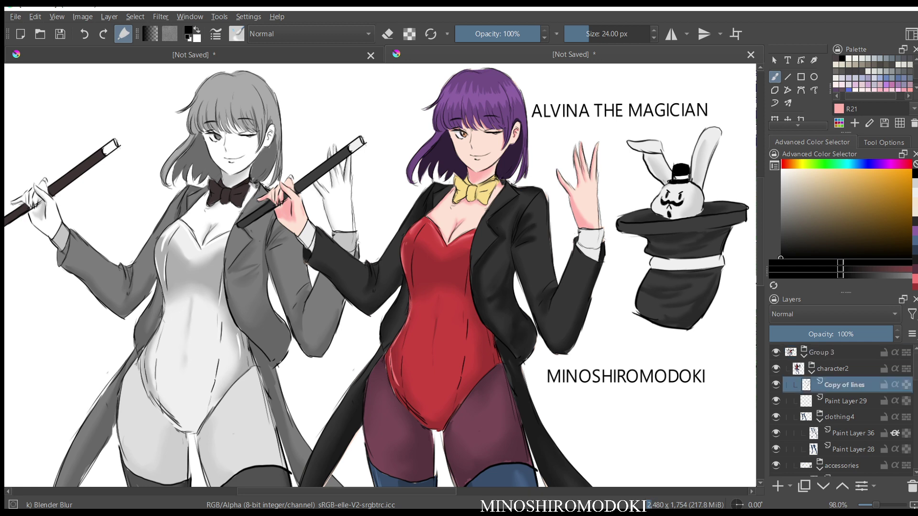
pyautogui.rightClick(564, 362)
pyautogui.click(578, 302)
pyautogui.moveTo(569, 395); pyautogui.dragTo(569, 407)
pyautogui.hotkey('ctrl', 'z')
pyautogui.moveTo(577, 397)
pyautogui.mouseDown()
pyautogui.moveTo(589, 397)
pyautogui.moveTo(580, 412)
pyautogui.moveTo(610, 403)
pyautogui.moveTo(638, 410)
pyautogui.moveTo(648, 401)
pyautogui.moveTo(697, 414)
pyautogui.mouseUp()
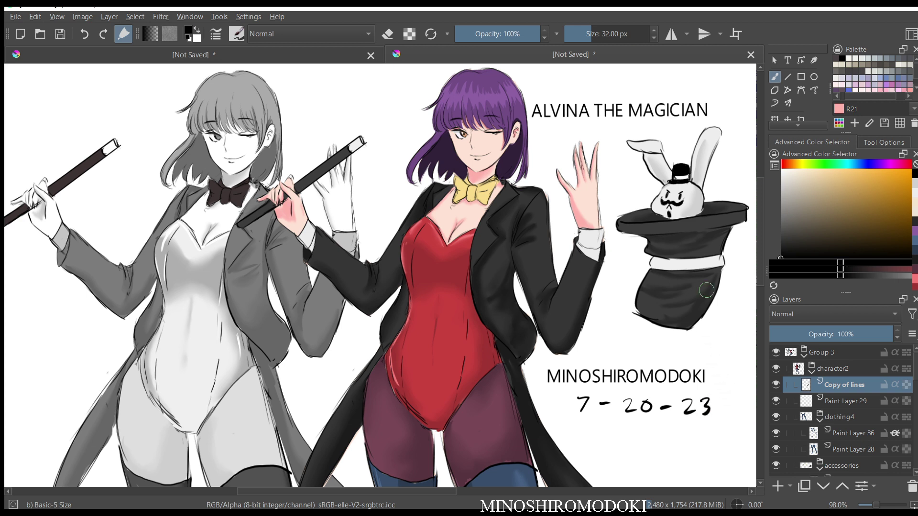
# - Undo the date, title, artist name and overlapping figure arrangement, back to both figures standing apart with a rabbit hat each
pyautogui.click(804, 356)
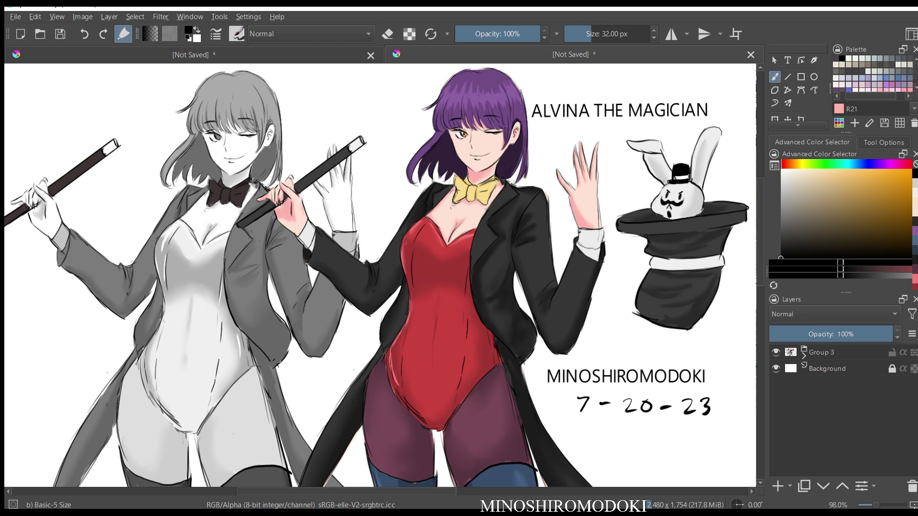
pyautogui.hotkey('ctrl', 'z')
pyautogui.hotkey('ctrl', 'z')
pyautogui.hotkey('ctrl', 'z')
pyautogui.hotkey('ctrl', 'z')
pyautogui.hotkey('ctrl', 'z')
pyautogui.hotkey('ctrl', 'z')
pyautogui.hotkey('ctrl', 'z')
pyautogui.hotkey('ctrl', 'z')
pyautogui.hotkey('ctrl', 'z')
pyautogui.hotkey('ctrl', 'z')
pyautogui.hotkey('ctrl', 'z')
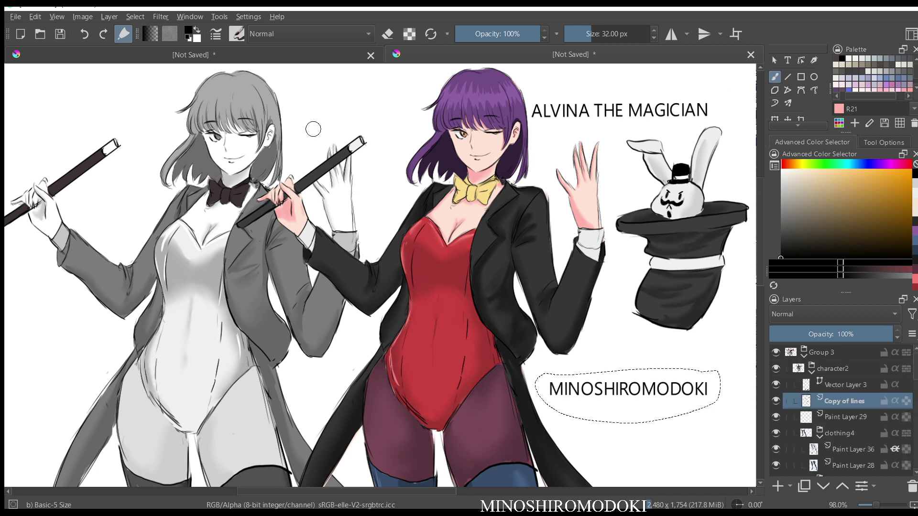
pyautogui.hotkey('ctrl', 'z')
pyautogui.hotkey('ctrl', 'z')
pyautogui.hotkey('ctrl', 'z')
pyautogui.hotkey('ctrl', 'z')
pyautogui.hotkey('ctrl', 'z')
pyautogui.hotkey('ctrl', 'z')
pyautogui.hotkey('ctrl', 'z')
pyautogui.hotkey('ctrl', 'z')
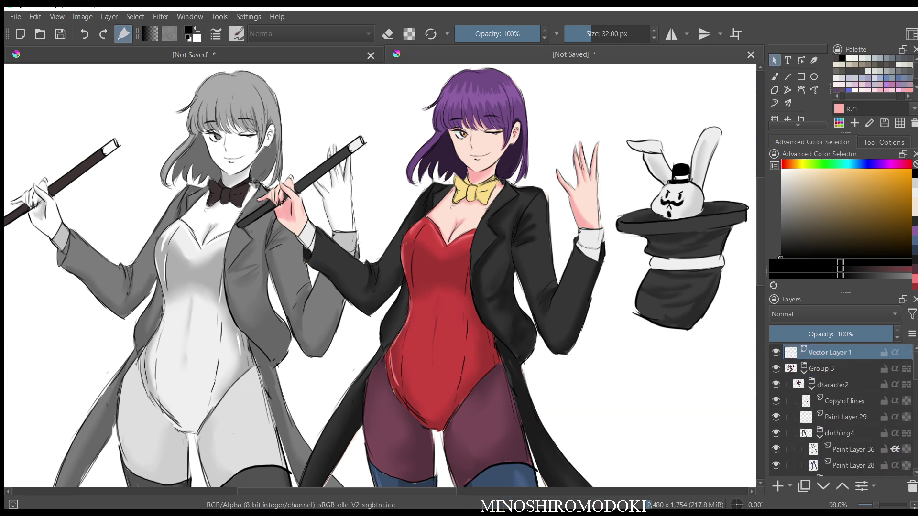
pyautogui.hotkey('ctrl', 'z')
pyautogui.hotkey('ctrl', 'z')
# - Collapse Group 3 and clear the selection around the greyscale figure's rabbit hat
pyautogui.scroll(-5, 602, 221)
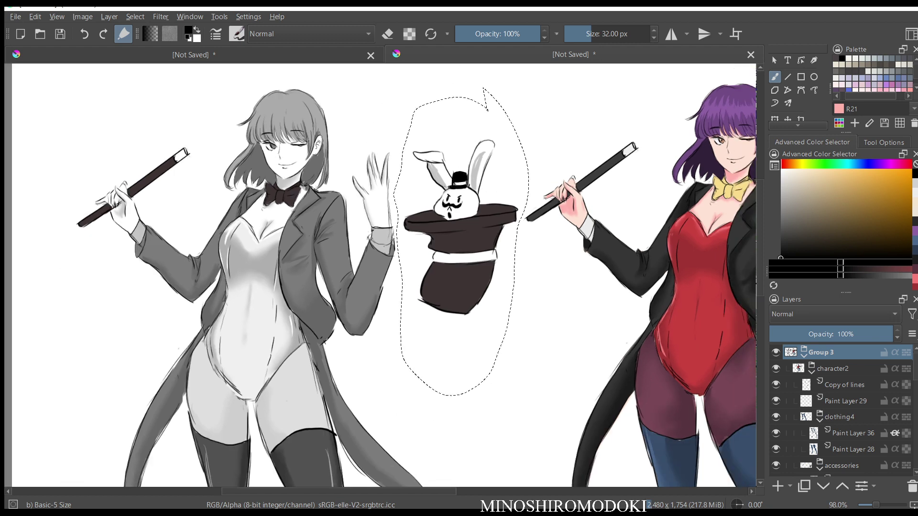
pyautogui.moveTo(663, 249); pyautogui.dragTo(551, 230)
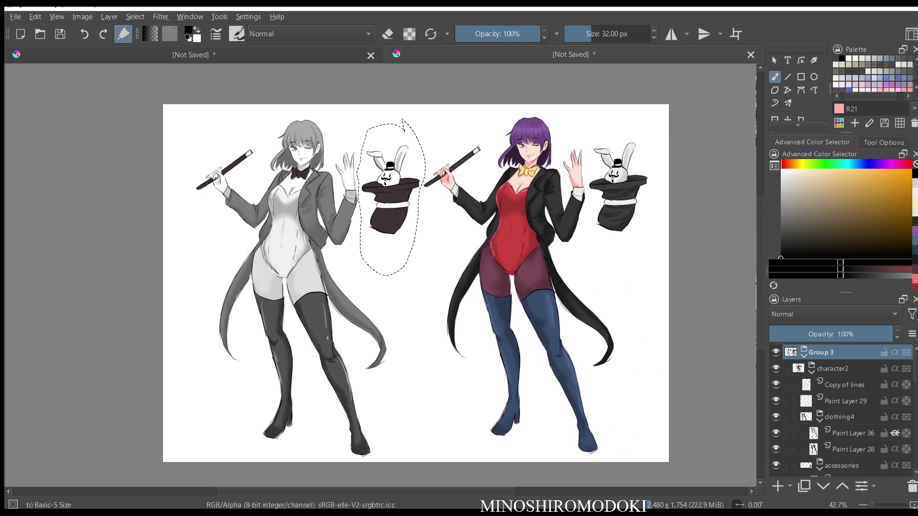
pyautogui.click(804, 355)
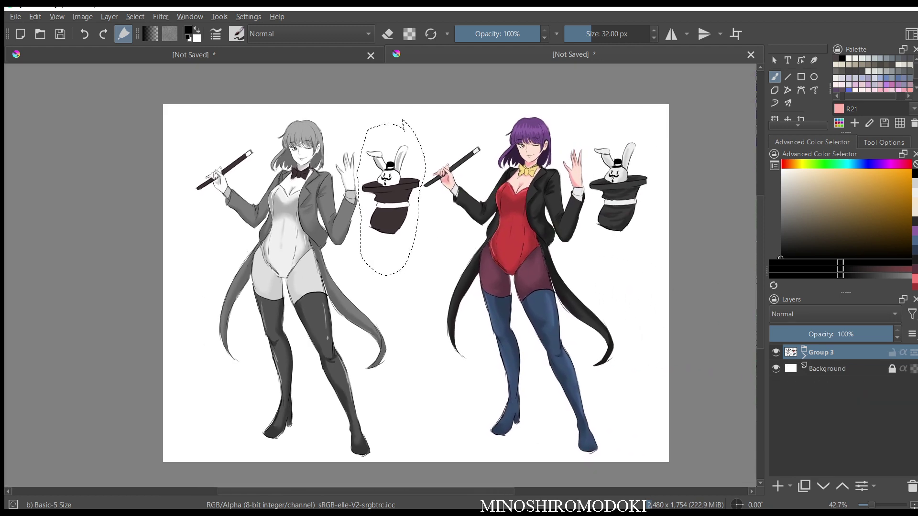
pyautogui.hotkey('ctrl', 'shift', 'a')
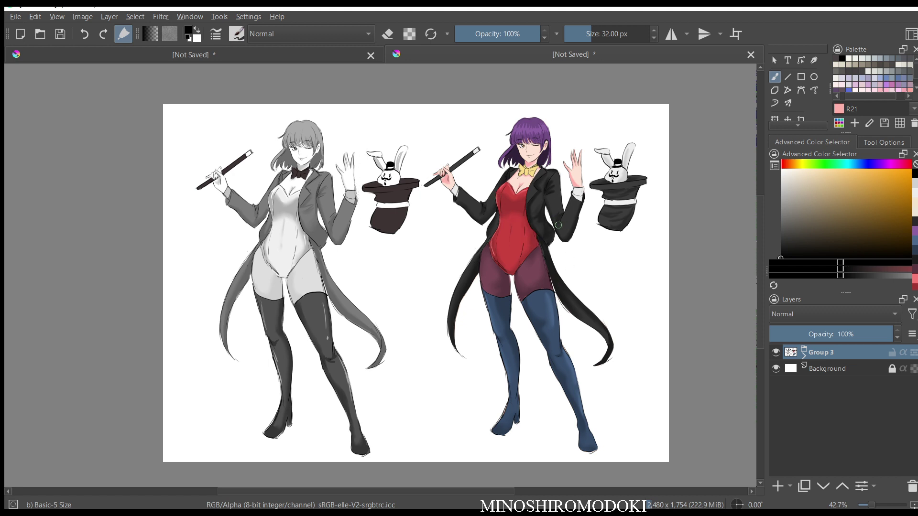